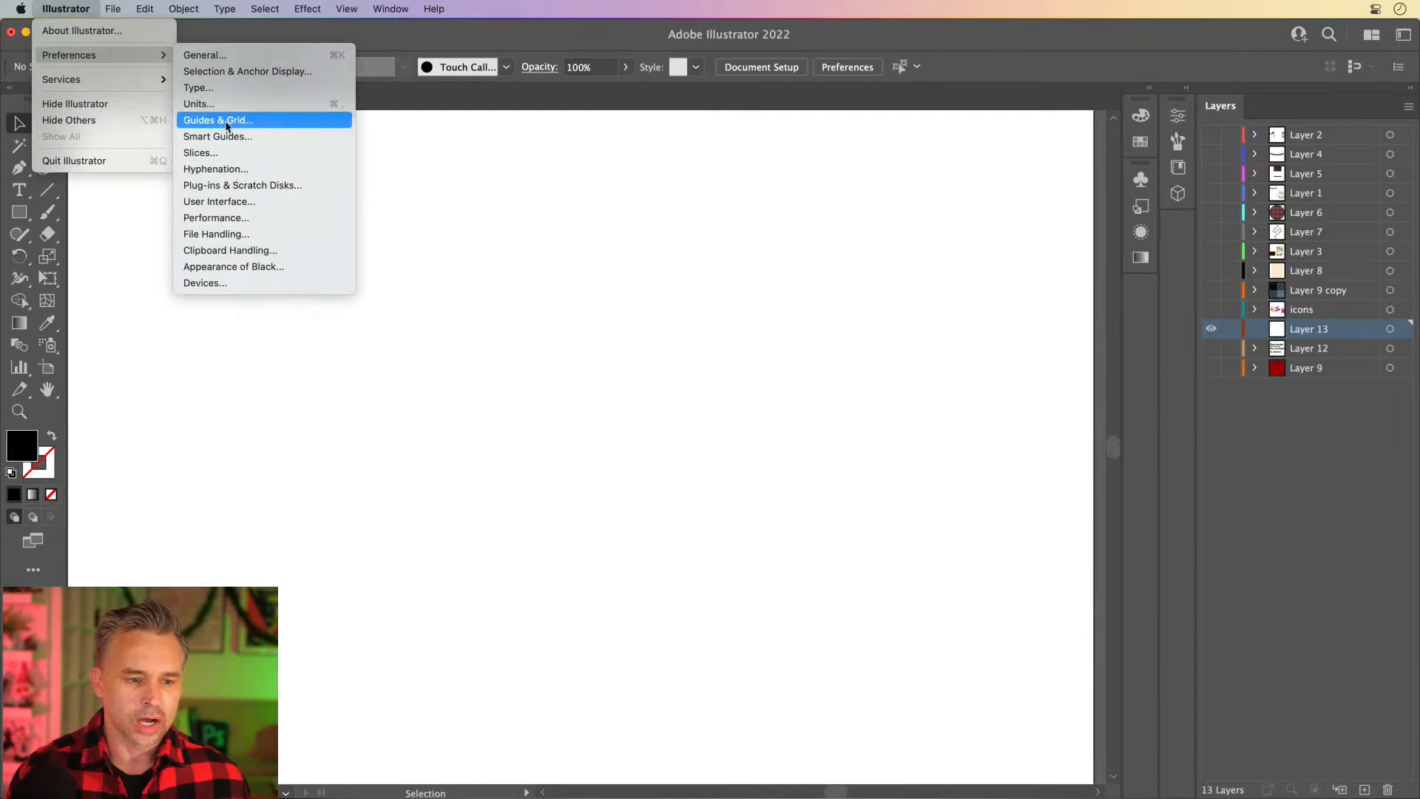
Accept a gridline every 10 px with 2 subdivisions in the Guides & Grid preferences.
click(284, 120)
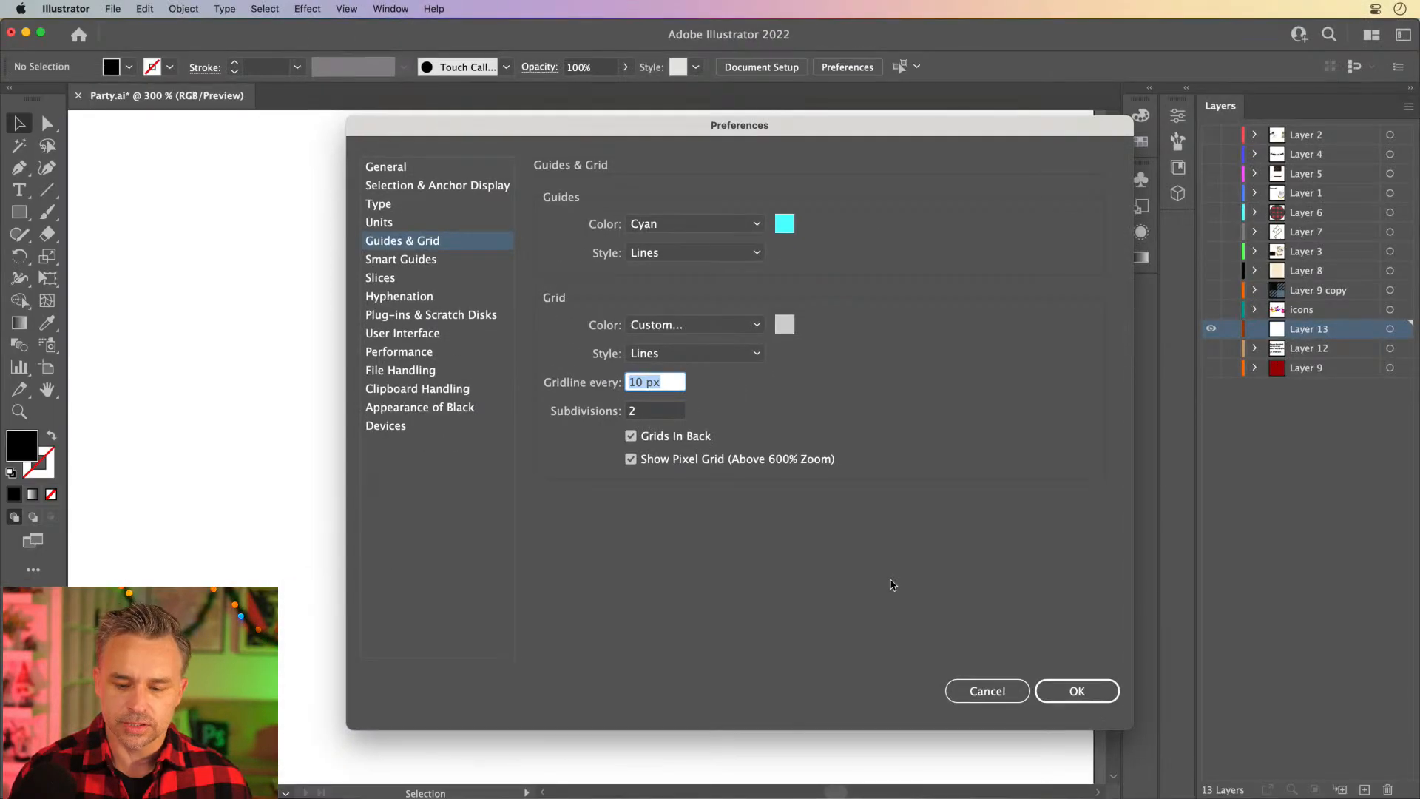
click(1098, 695)
Show the document grid and turn on Snap to Grid.
click(346, 8)
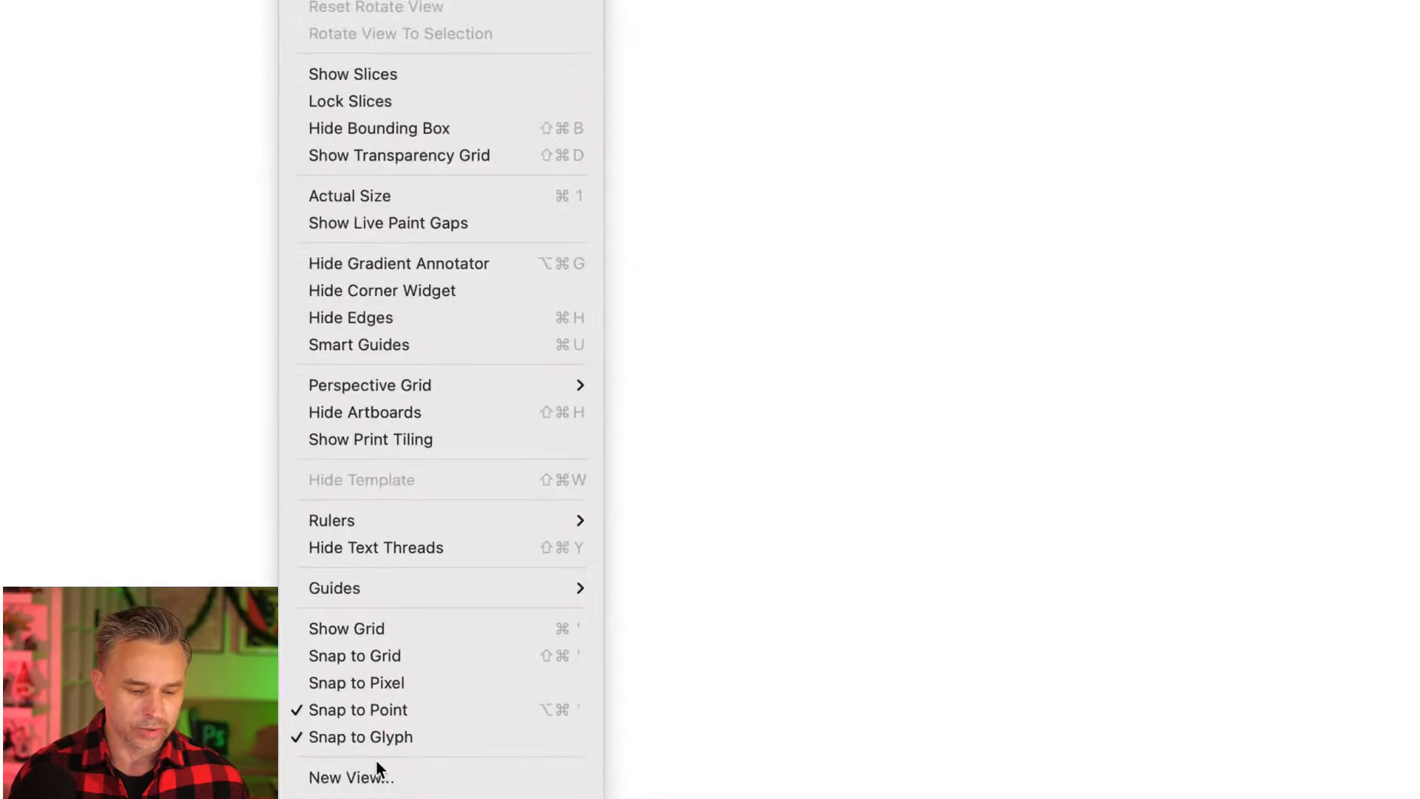
click(359, 681)
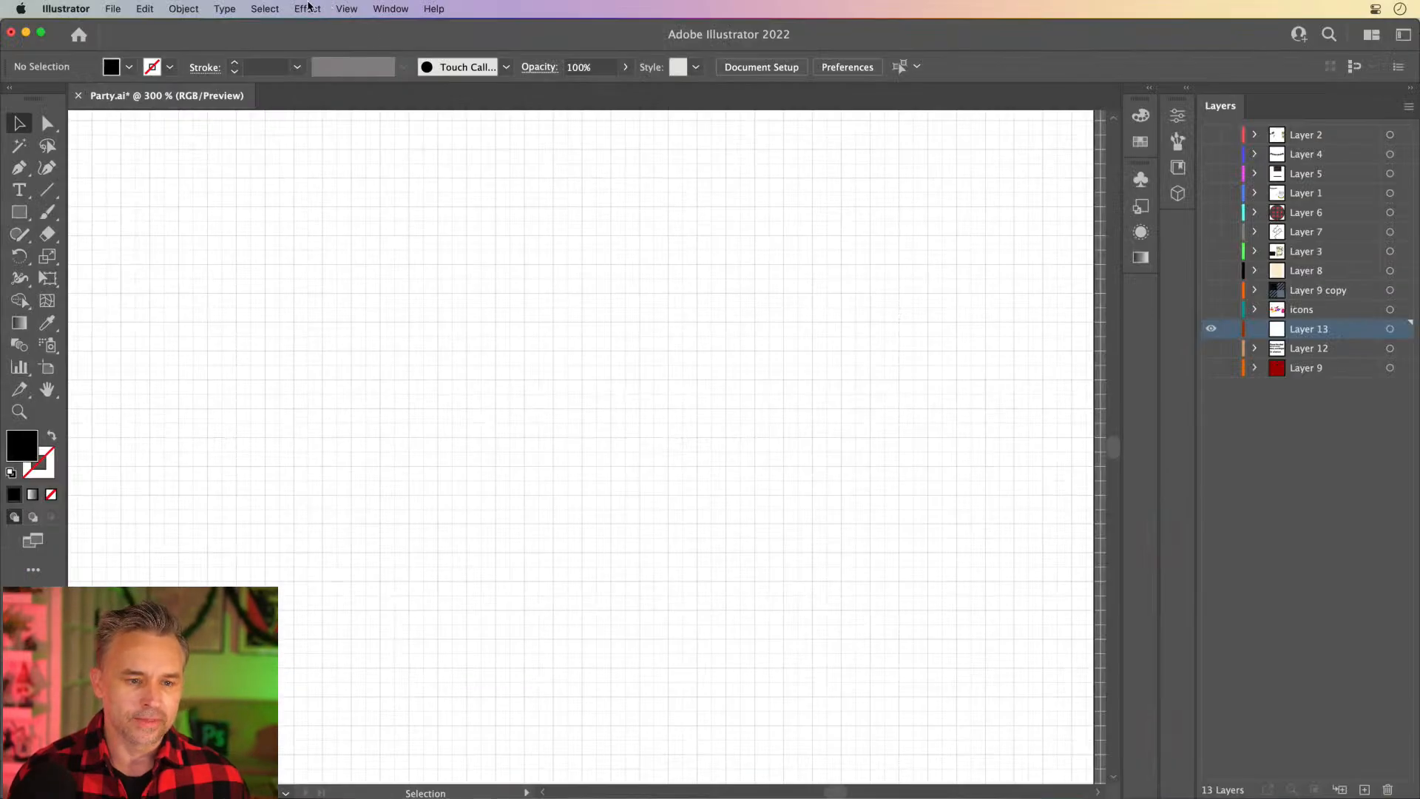
click(346, 8)
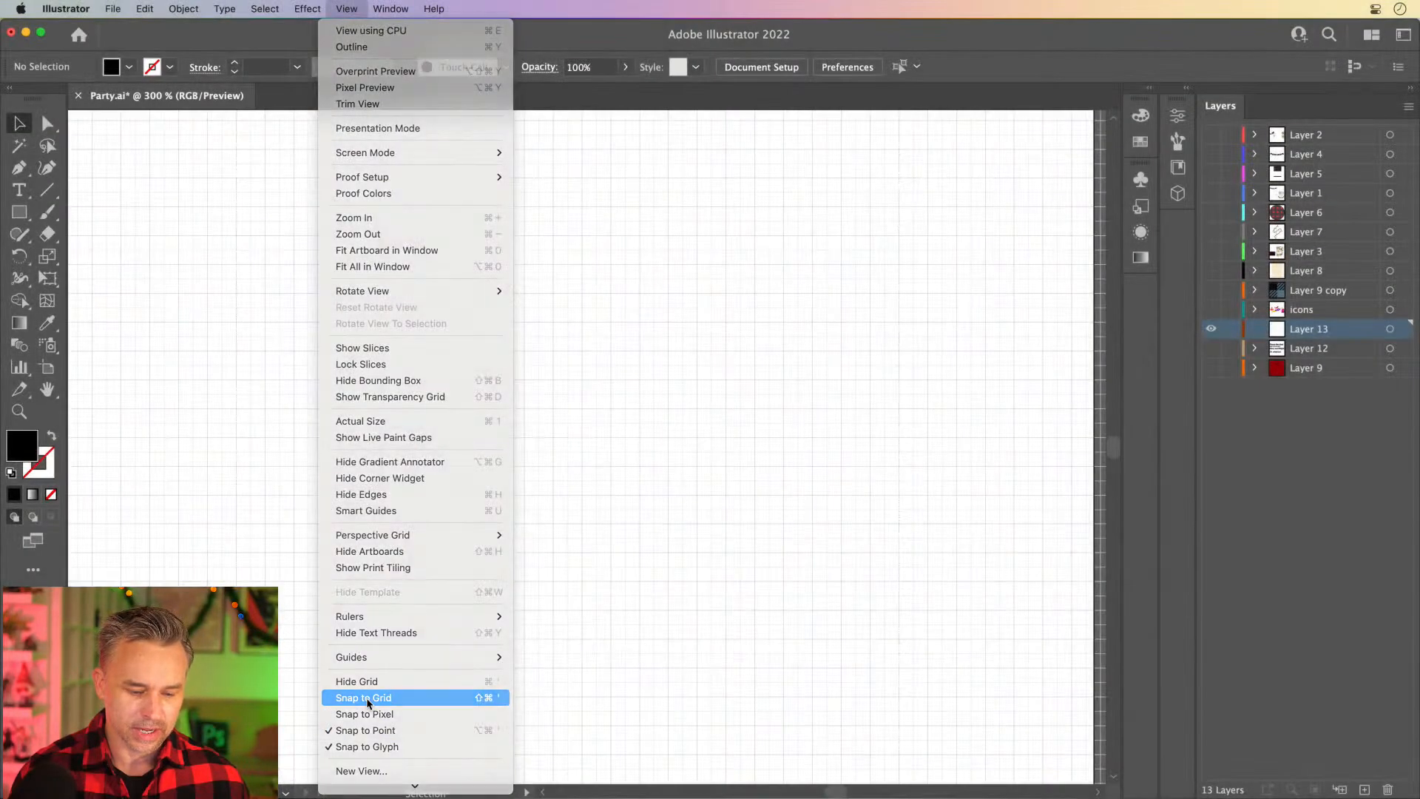
click(367, 699)
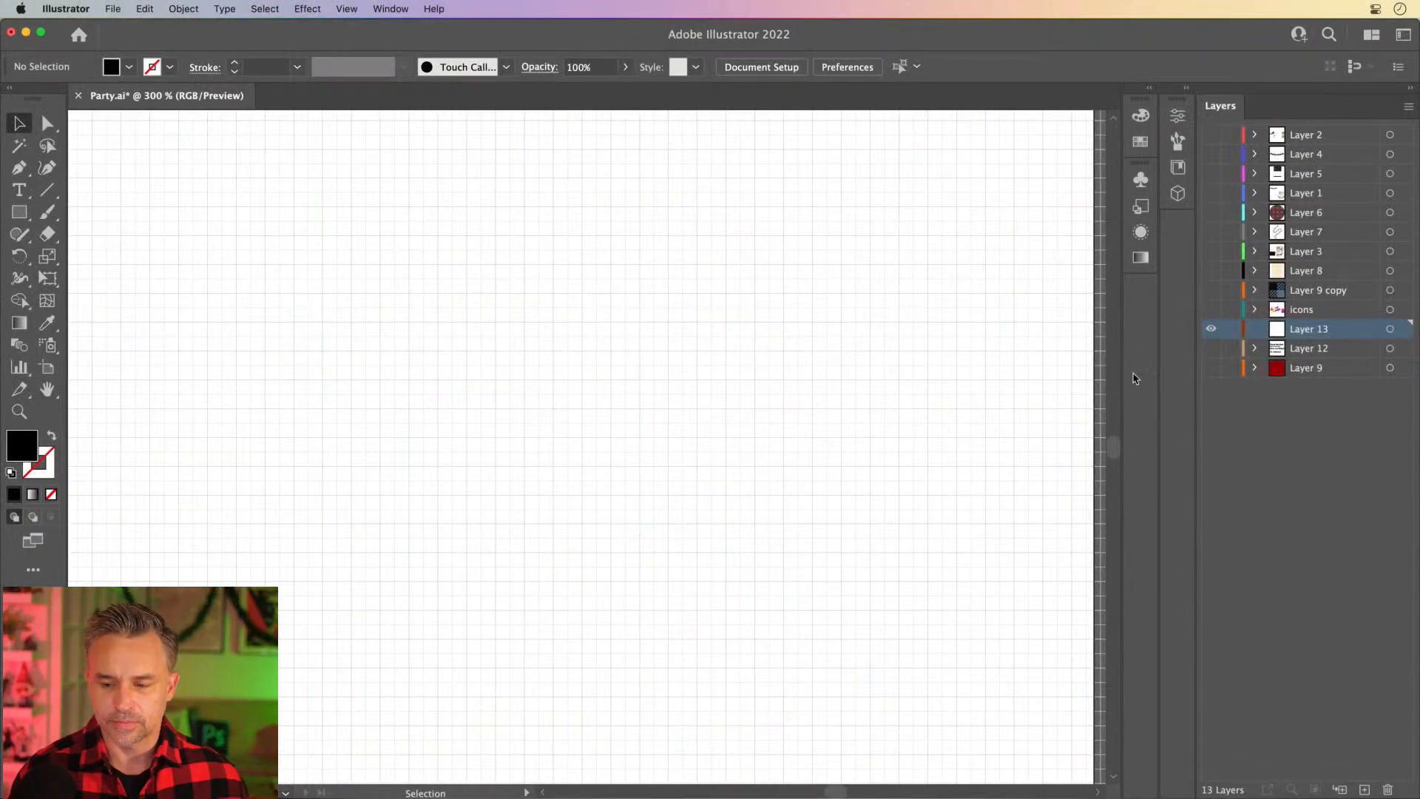
click(19, 211)
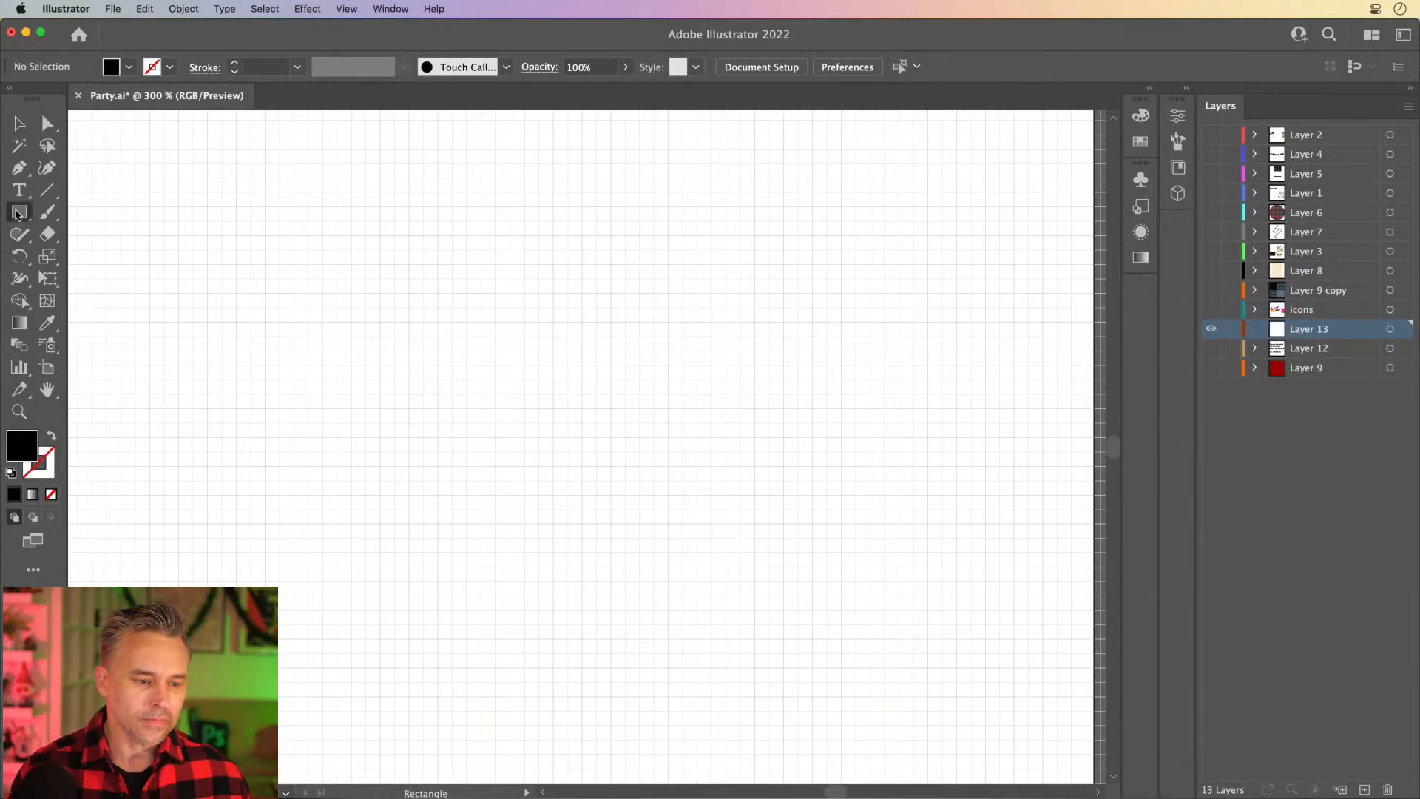
double_click(22, 444)
click(807, 392)
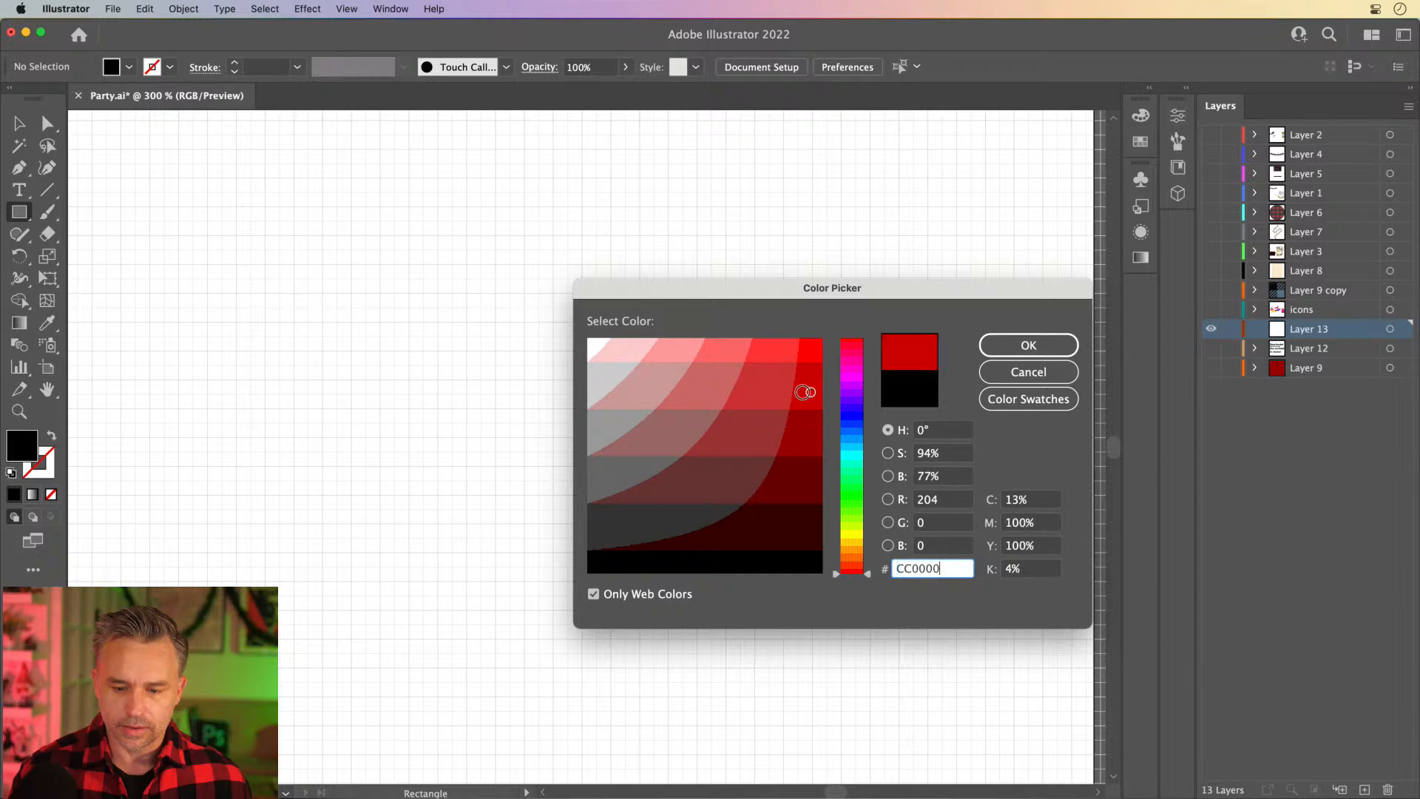
key(Return)
drag(294, 237, 840, 682)
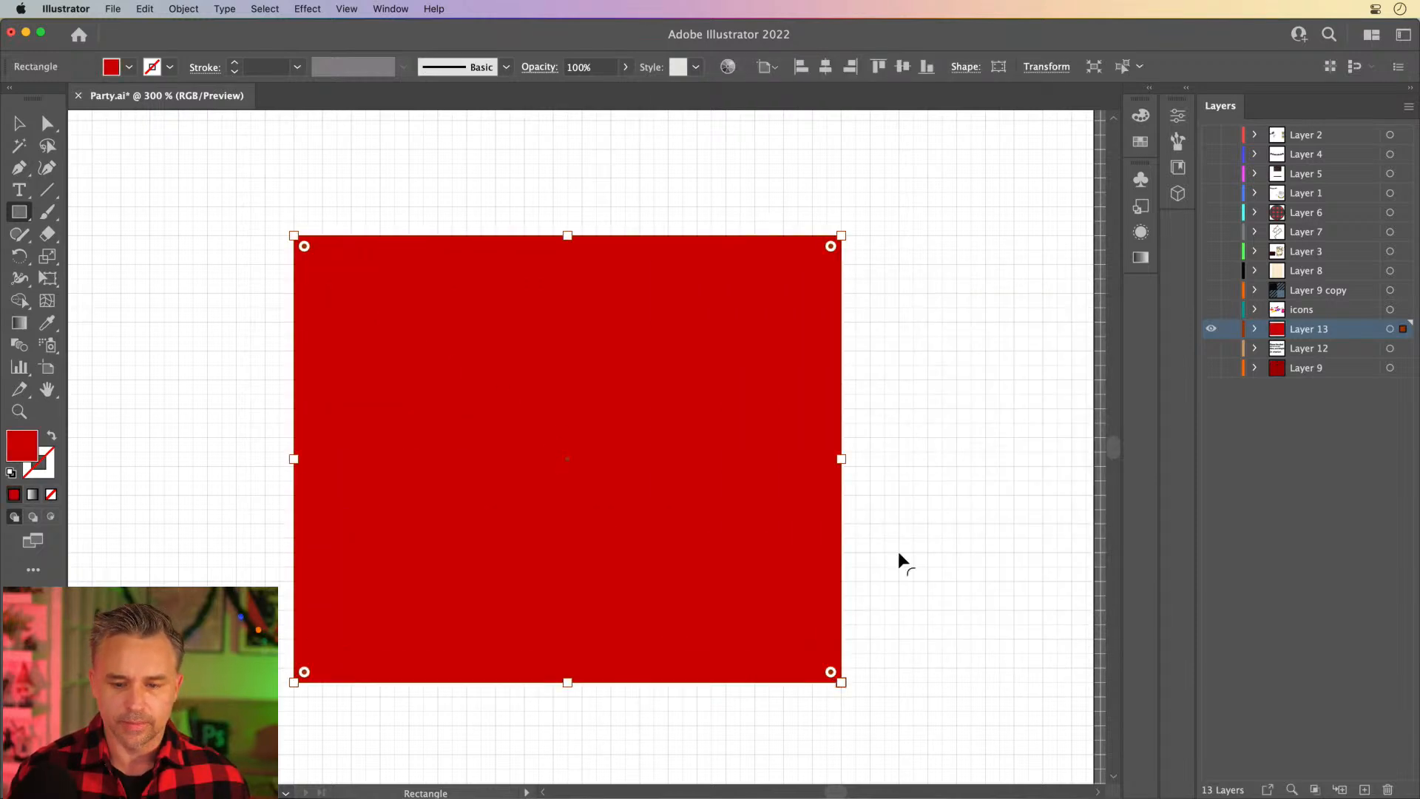
key(Delete)
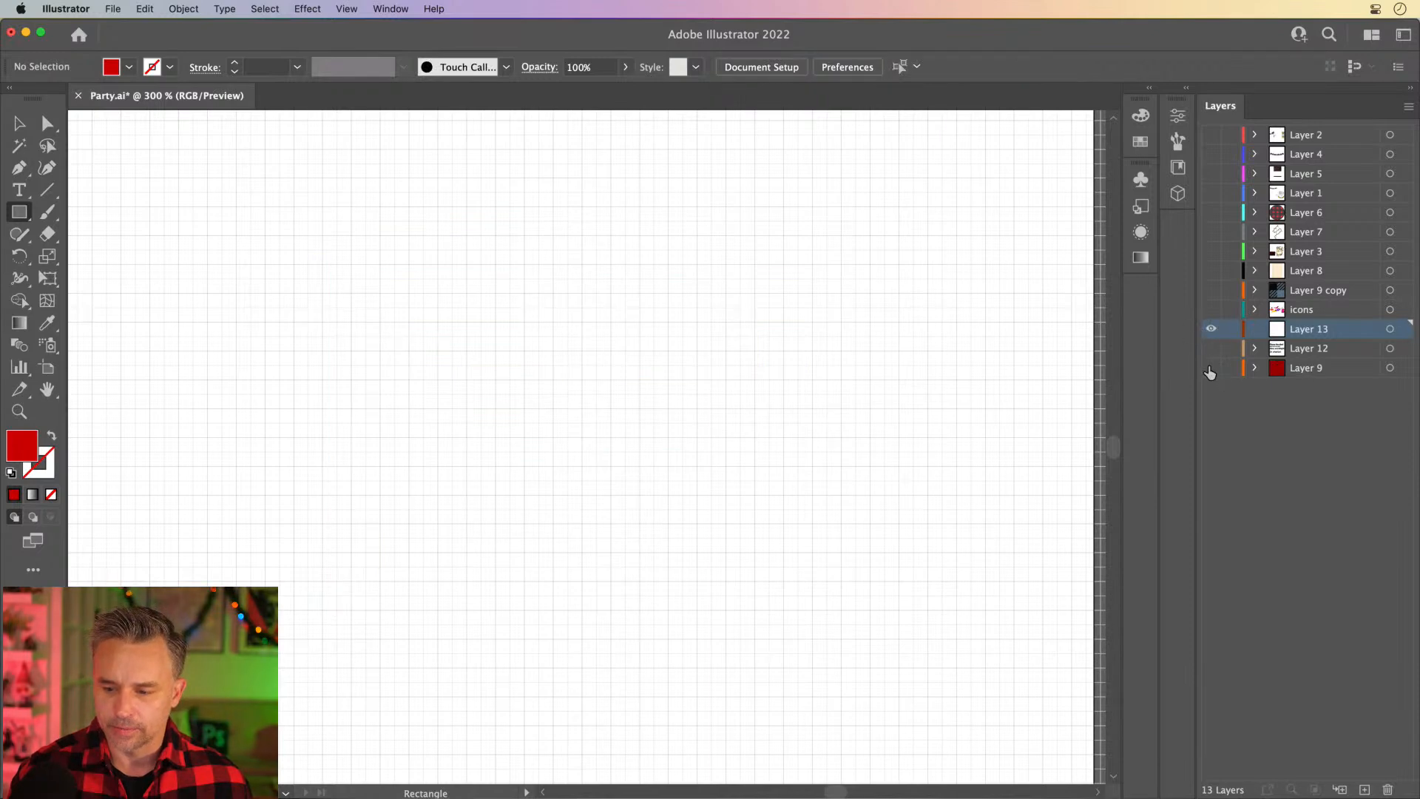
Make Layer 9 with the dark red square visible and set it as the active layer.
click(1211, 368)
click(1308, 368)
key(super+equal)
key(super+equal)
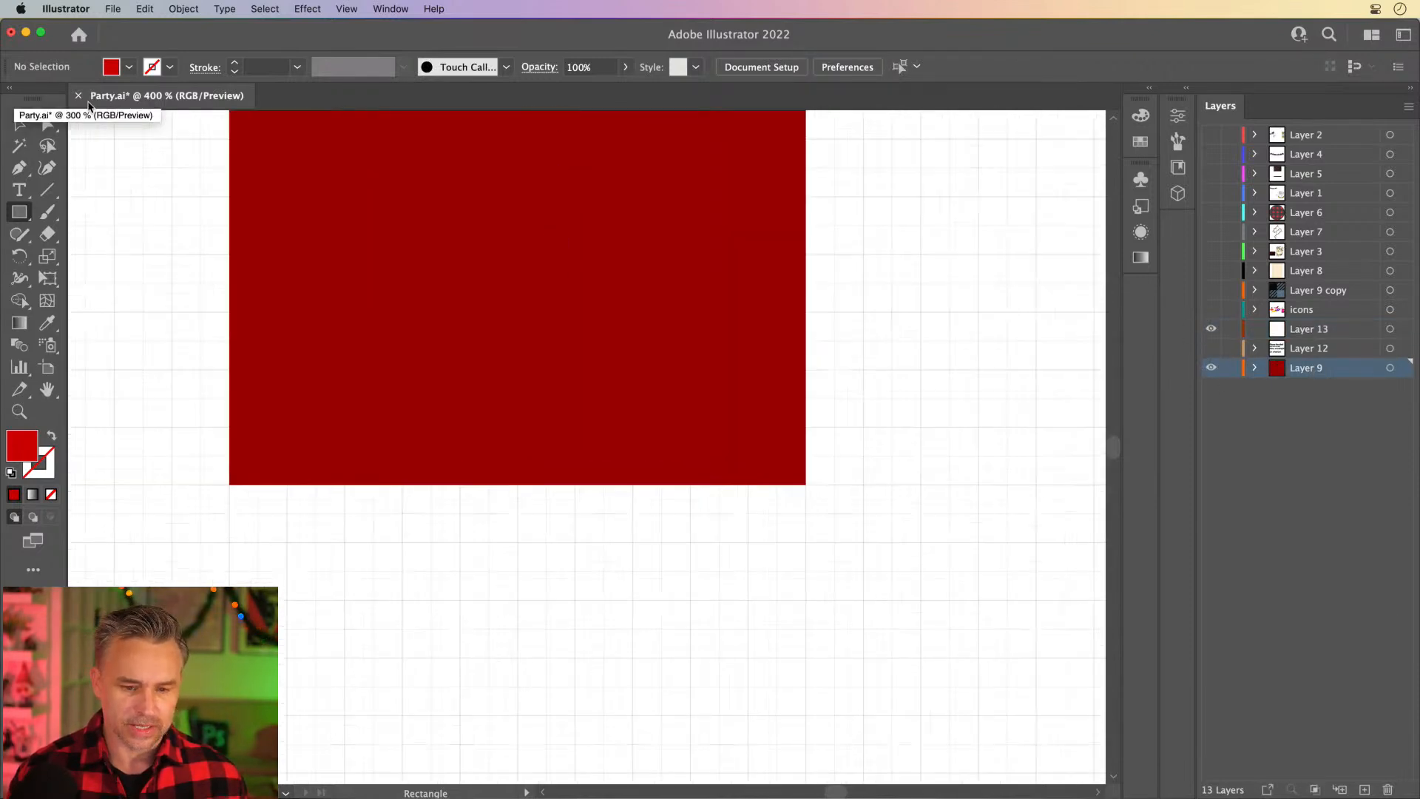
click(623, 532)
key(BackSpace)
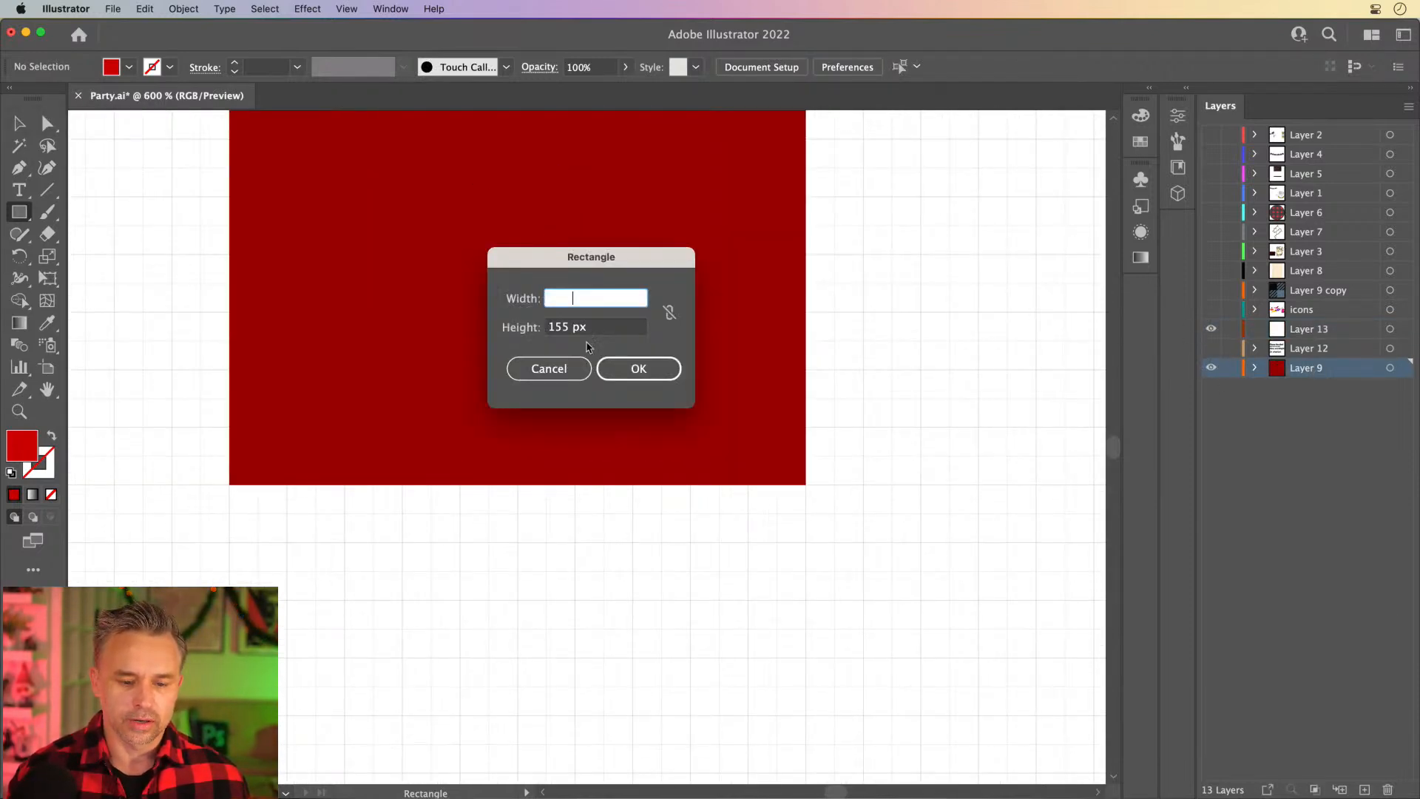
click(545, 368)
Select the dark red background square on the artboard and nudge it three increments to the right.
click(19, 123)
key(space)
drag(387, 367, 447, 393)
click(459, 317)
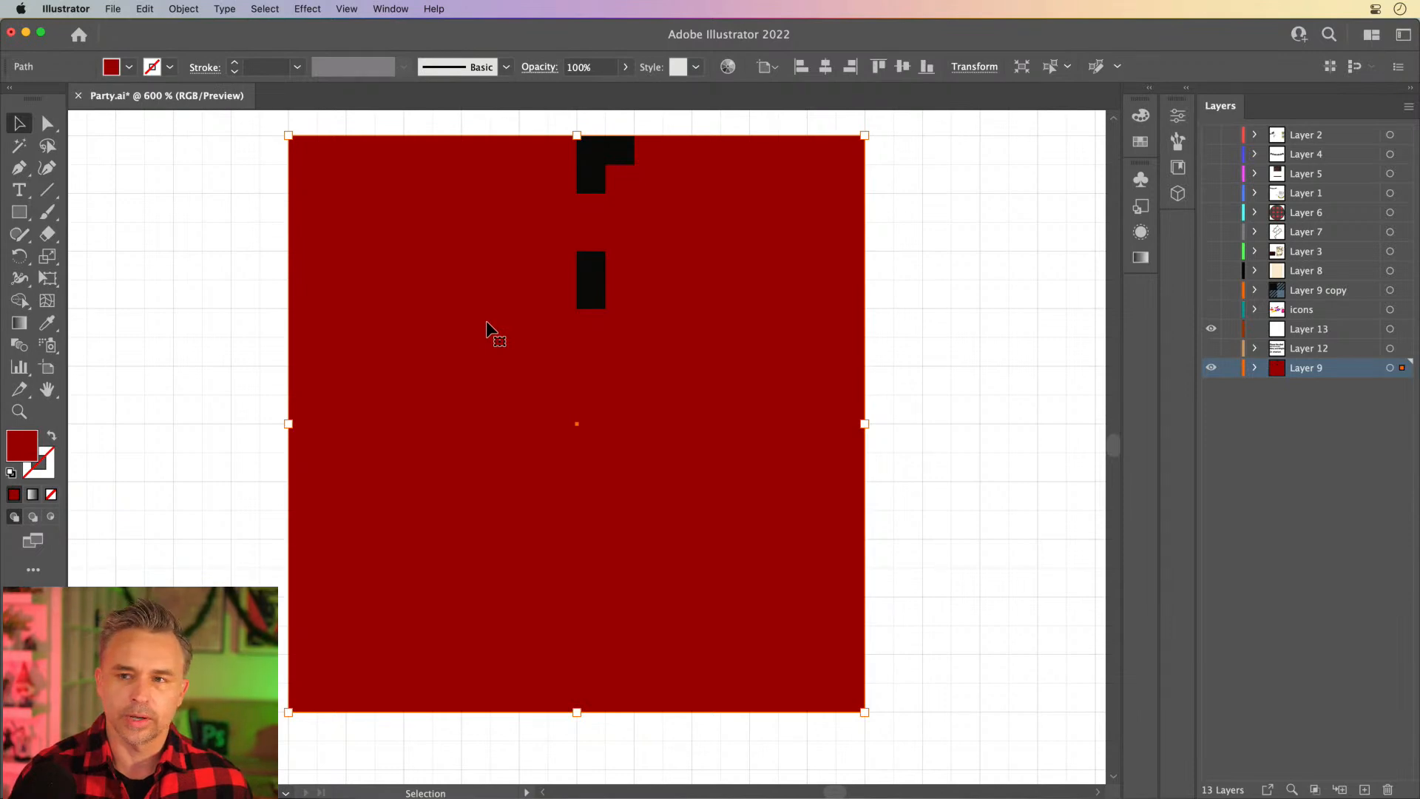
key(Right)
key(Right)
key(Right)
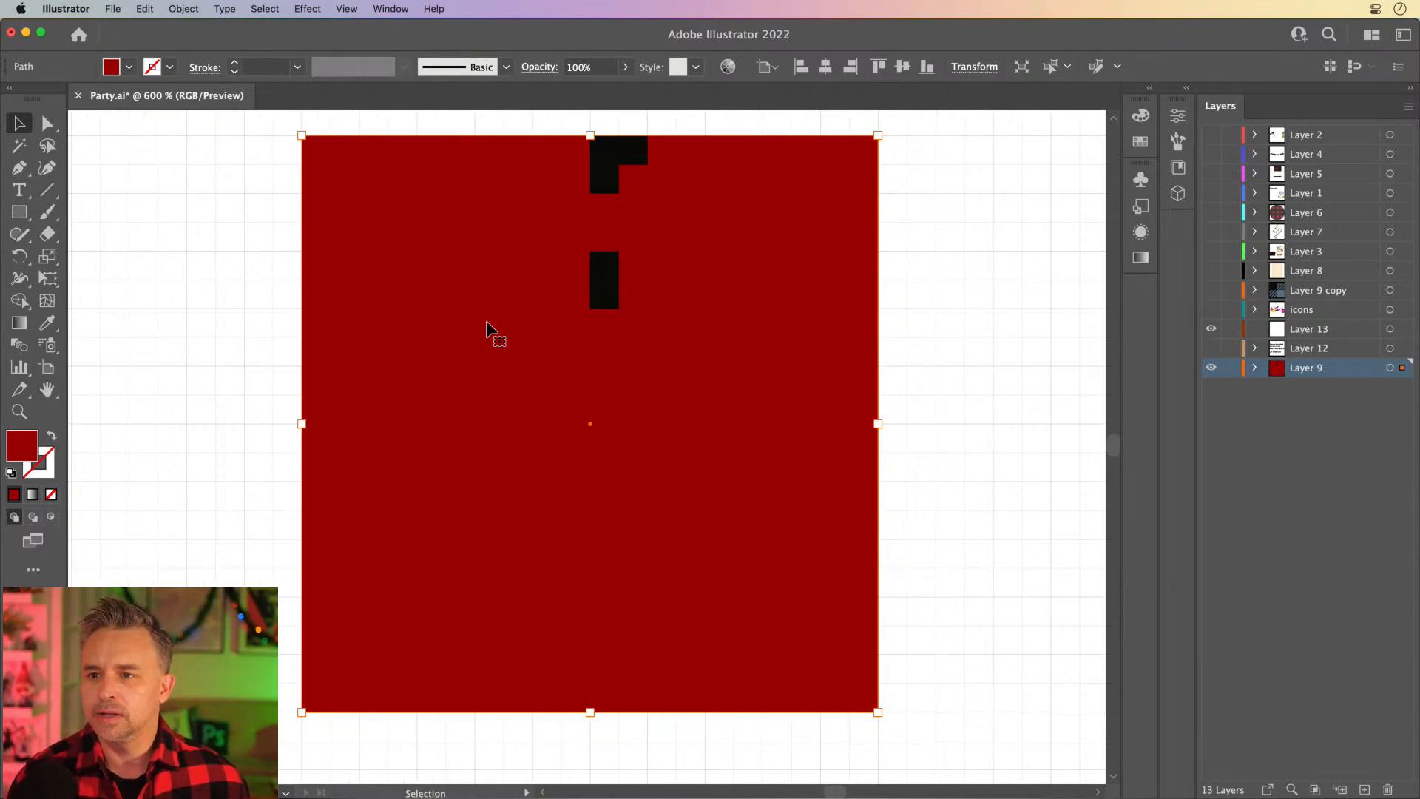
Draw a rectangle filling the upper-left quadrant of the red square, using the black fill of the small black tile.
scroll(491, 321, right, 2)
scroll(491, 320, up, 1)
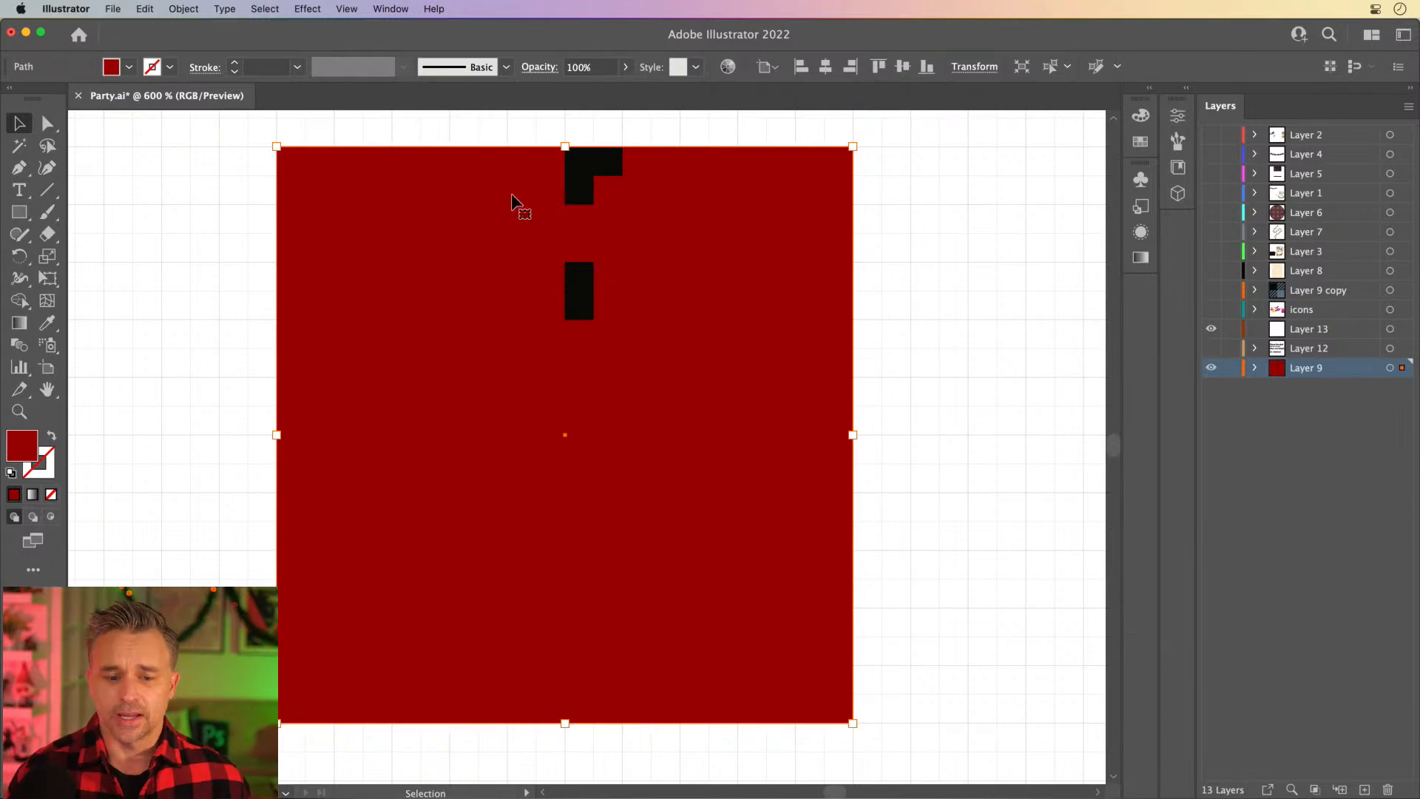
click(578, 164)
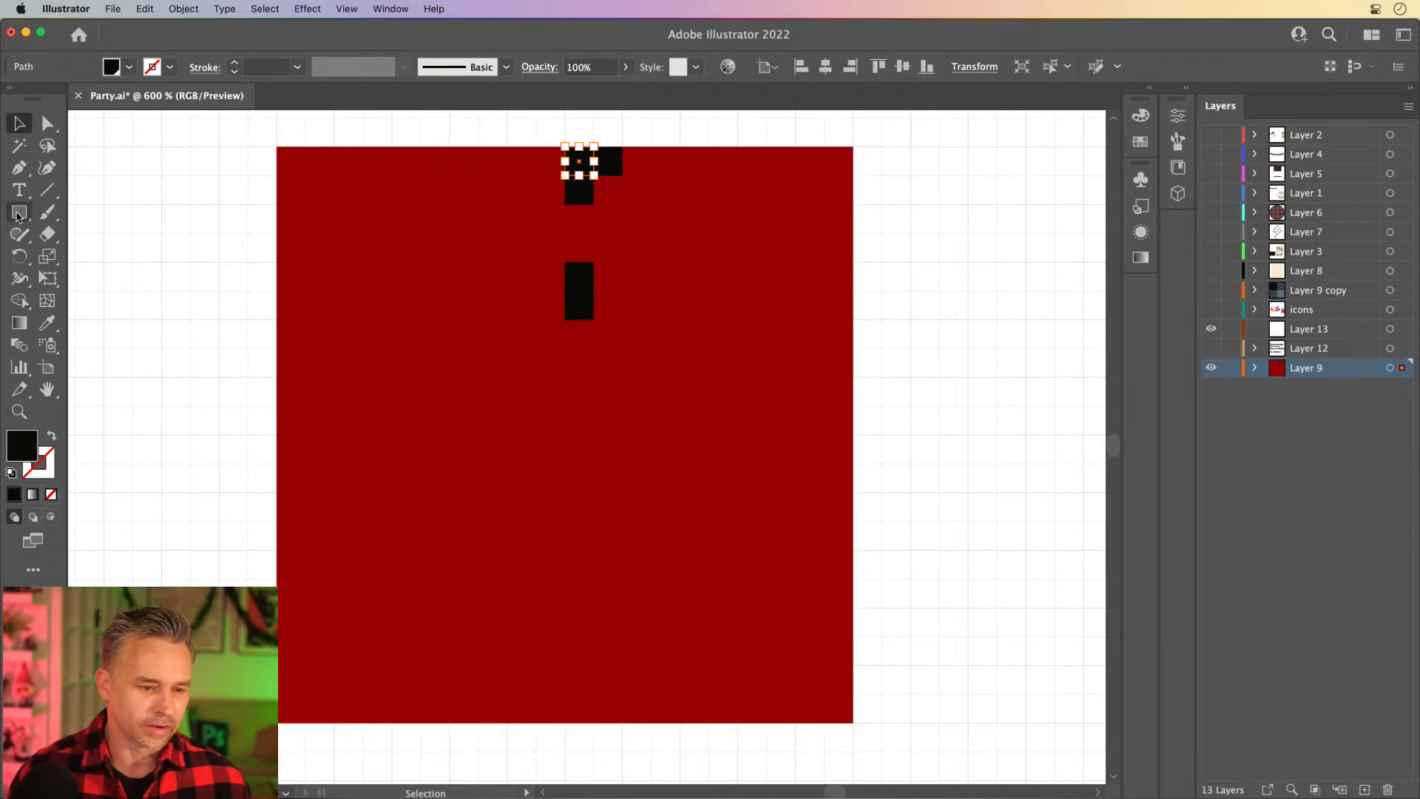
click(19, 212)
mouse_move(276, 147)
mouse_down()
mouse_move(419, 313)
mouse_move(447, 317)
mouse_move(390, 259)
mouse_move(565, 352)
mouse_up()
Duplicate the large black square diagonally into the lower-right quadrant of the red square and clear the selection.
key(v)
drag(382, 231, 666, 531)
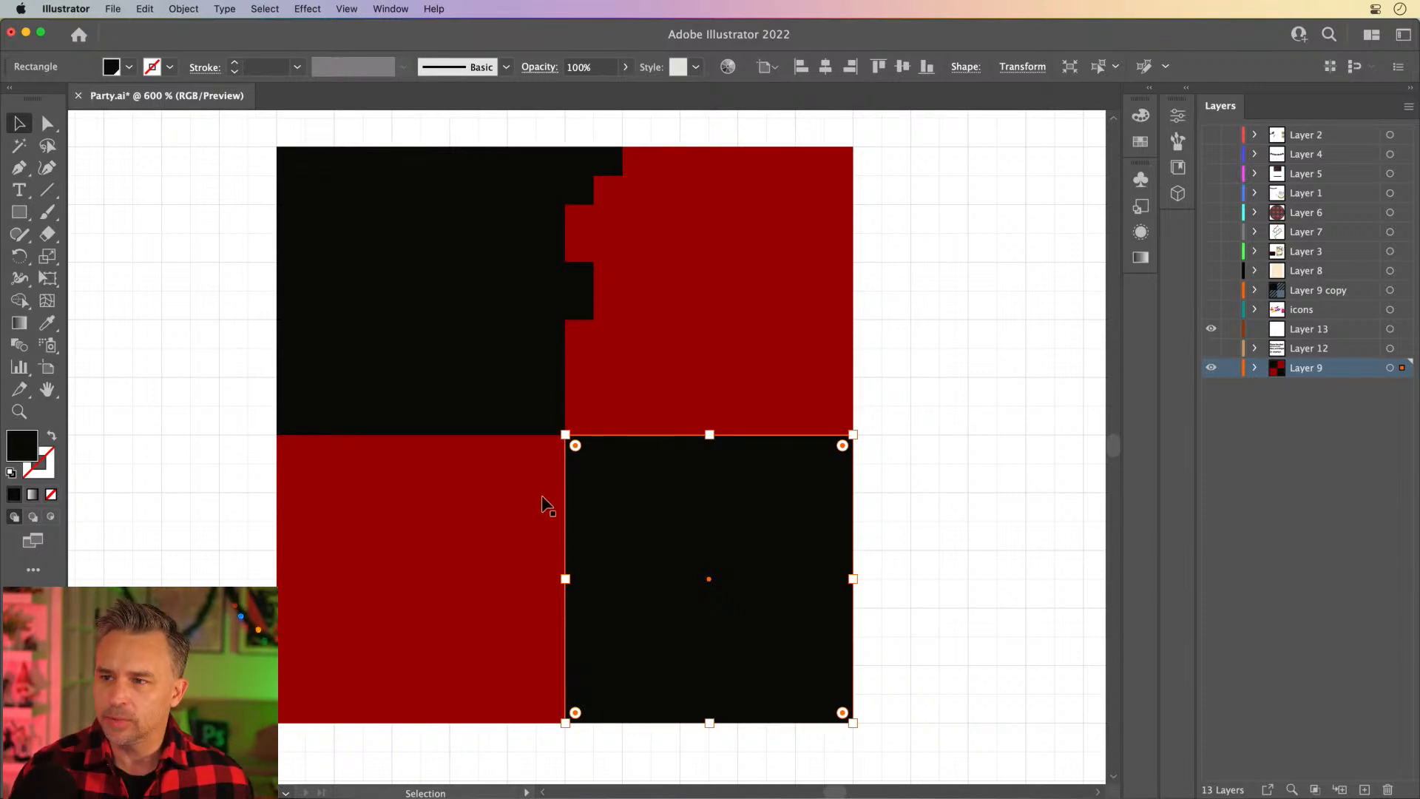
click(442, 396)
click(624, 583)
click(344, 264)
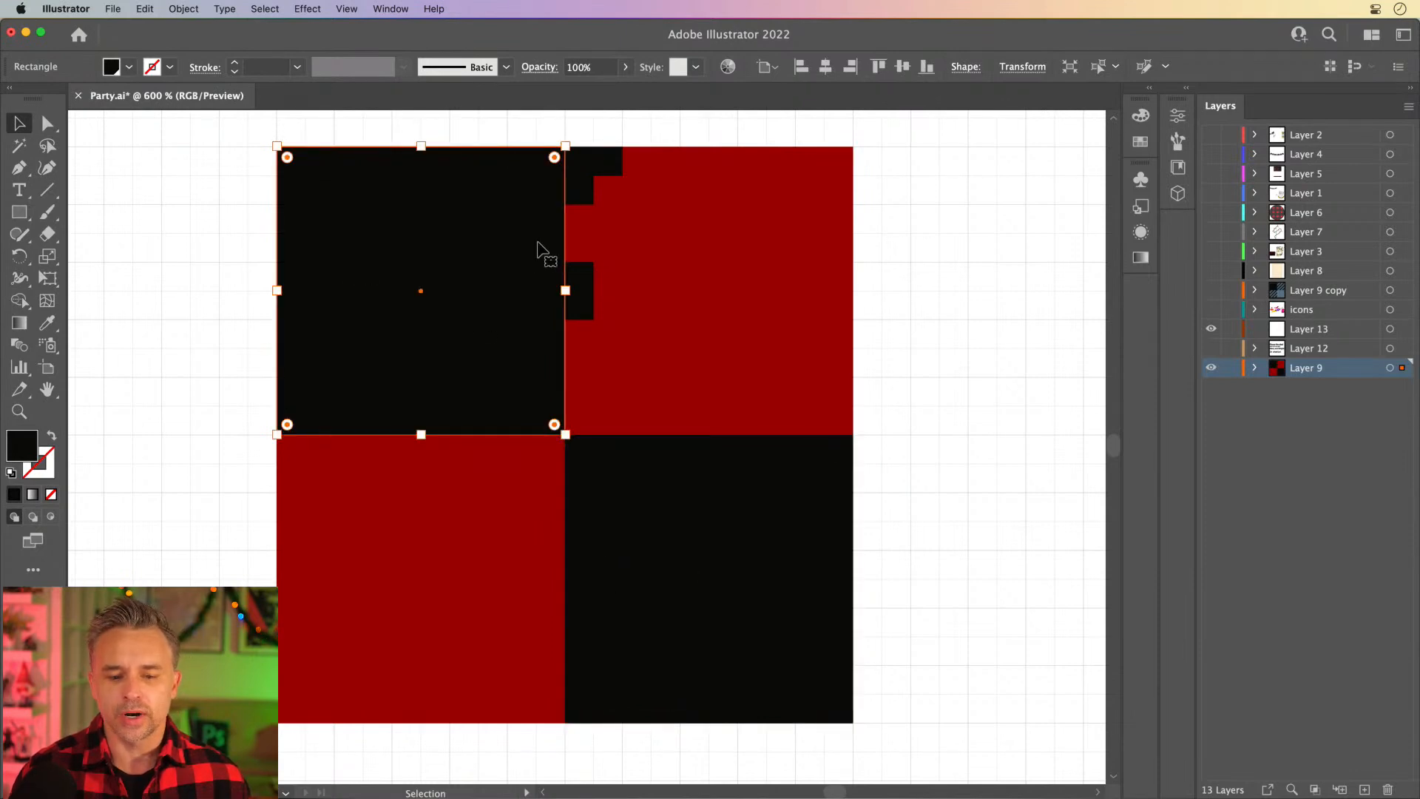
click(204, 239)
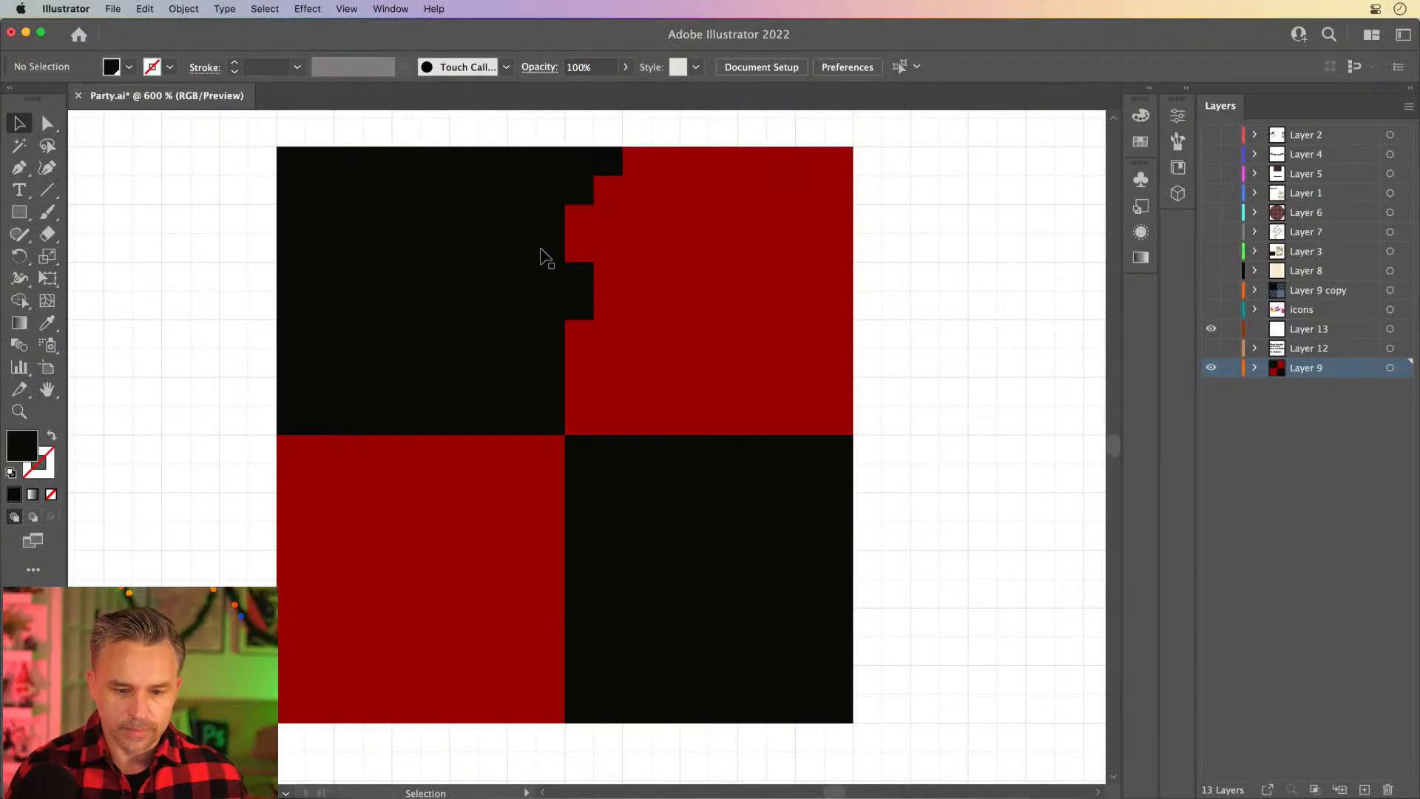
Duplicate the 5 × 10 px black bar repeatedly one grid step up and to the right to form a stair-step diagonal.
click(584, 301)
drag(584, 302, 608, 271)
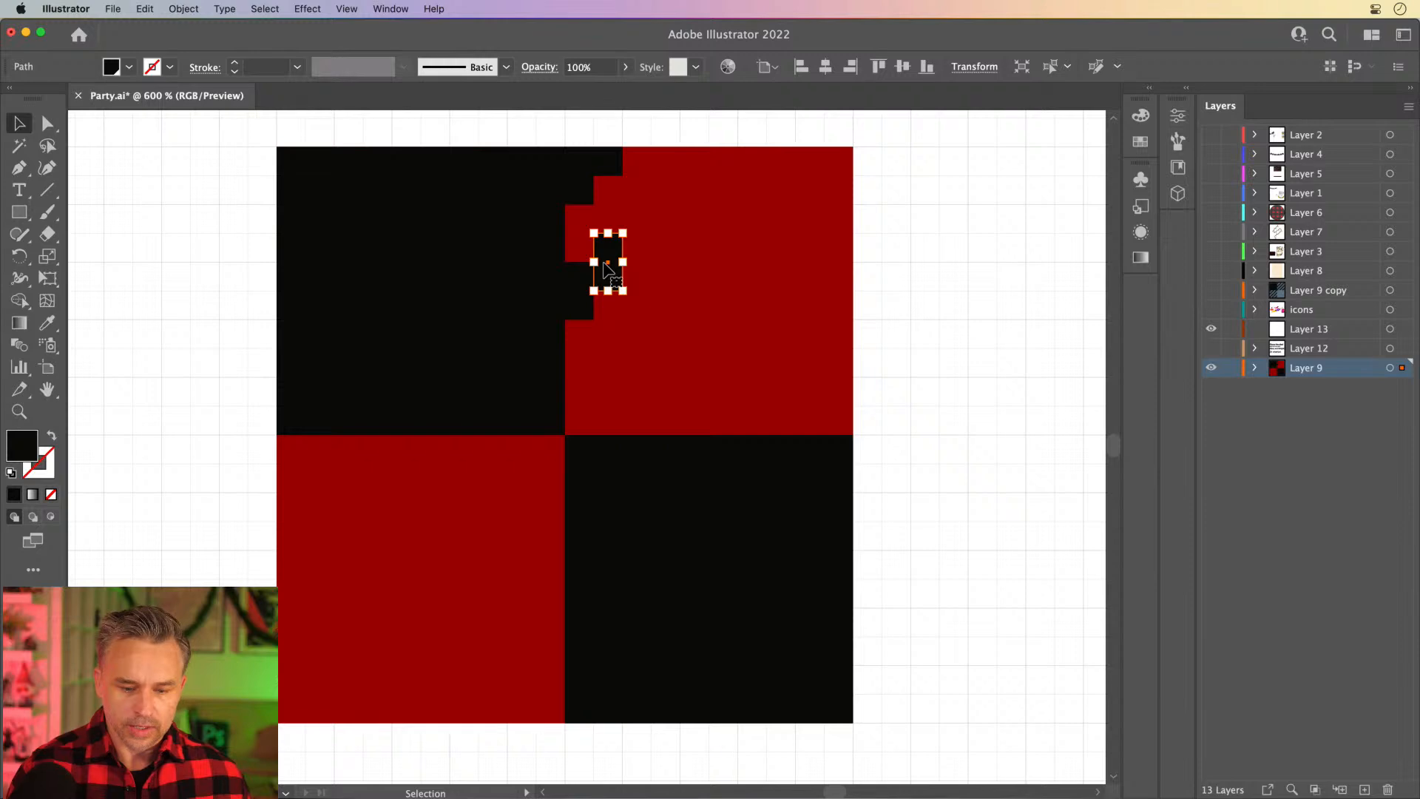
key(super+equal)
key(super+equal)
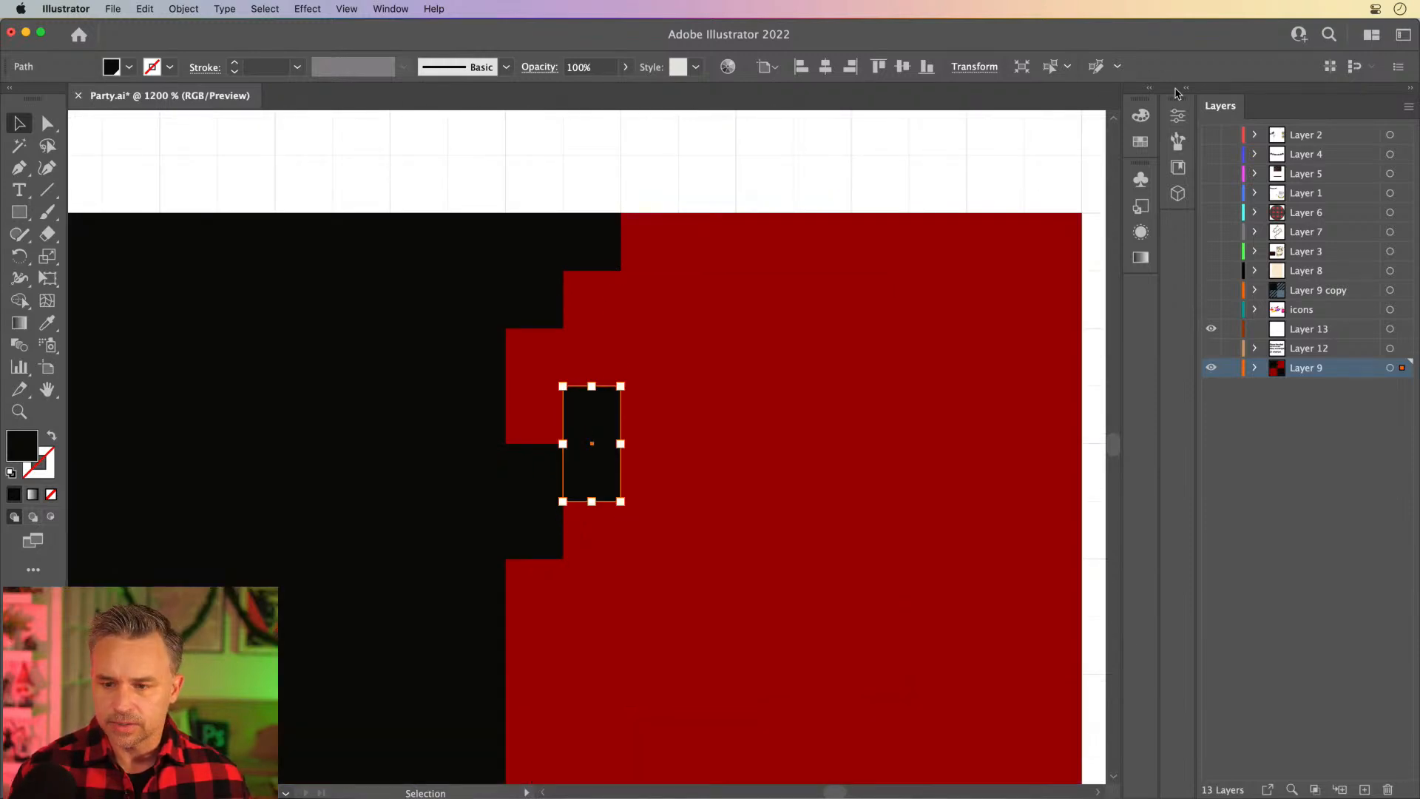
click(1185, 91)
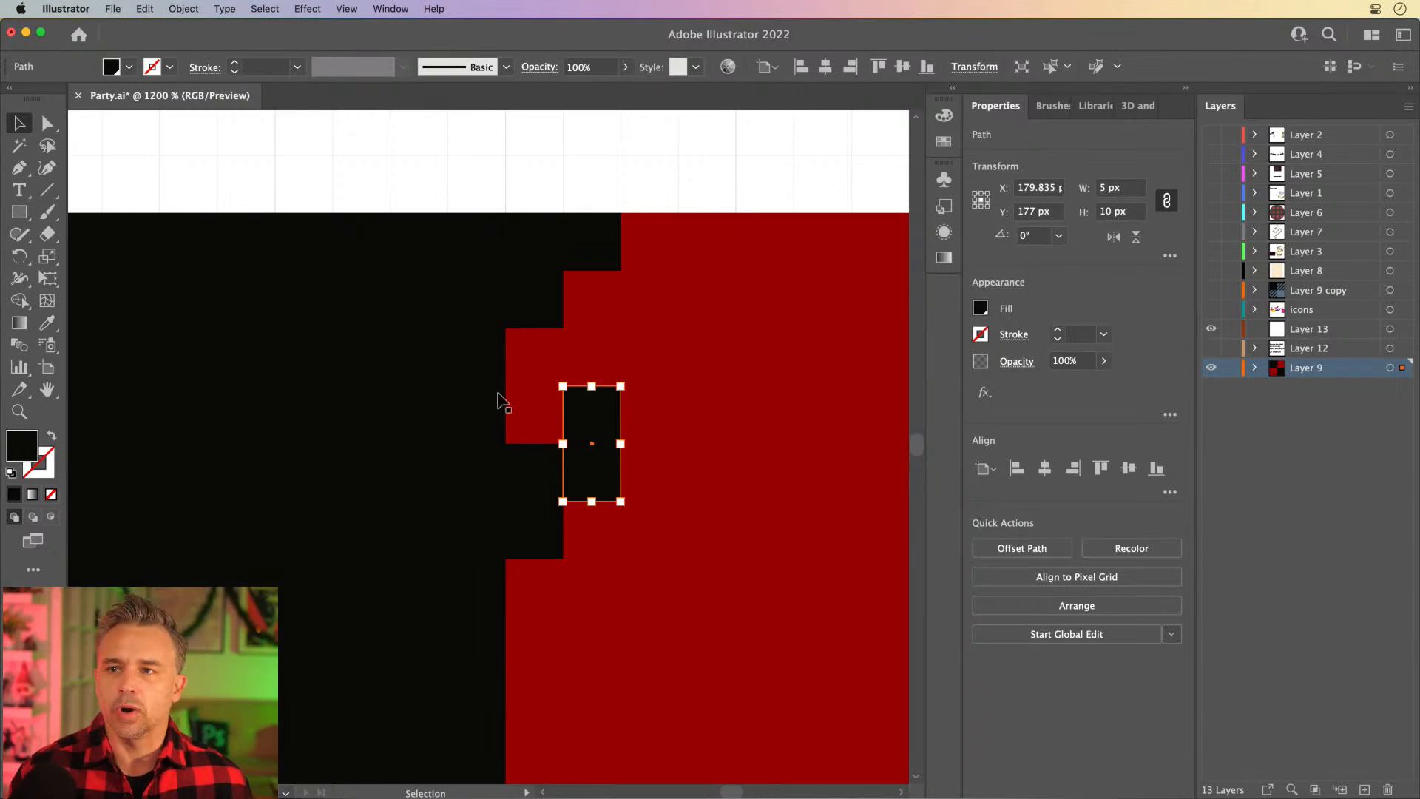
drag(554, 356, 444, 291)
drag(476, 386, 584, 266)
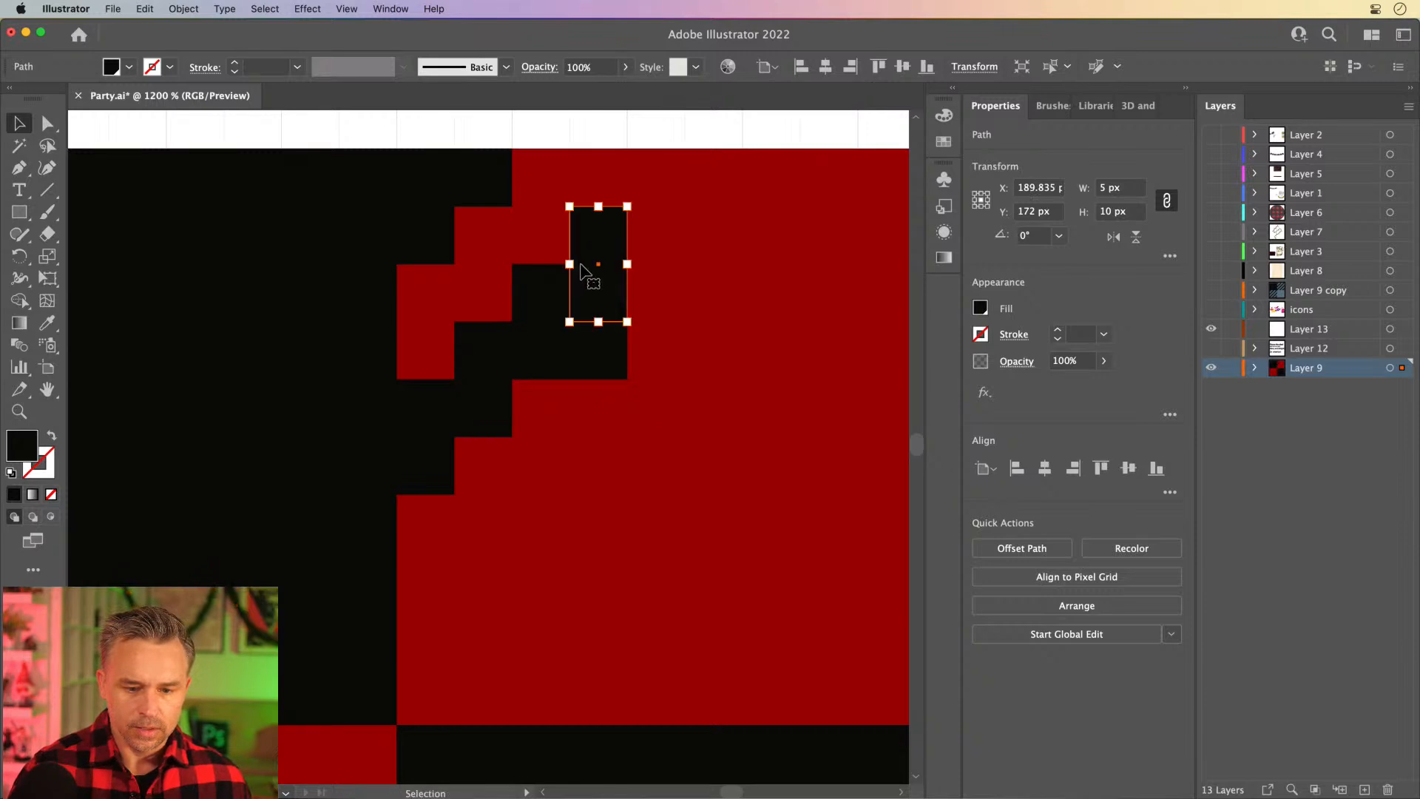
Remove the extra overlapping bar and add a fifth bar at the upper end of the stair-step diagonal.
click(589, 355)
key(super+x)
click(585, 299)
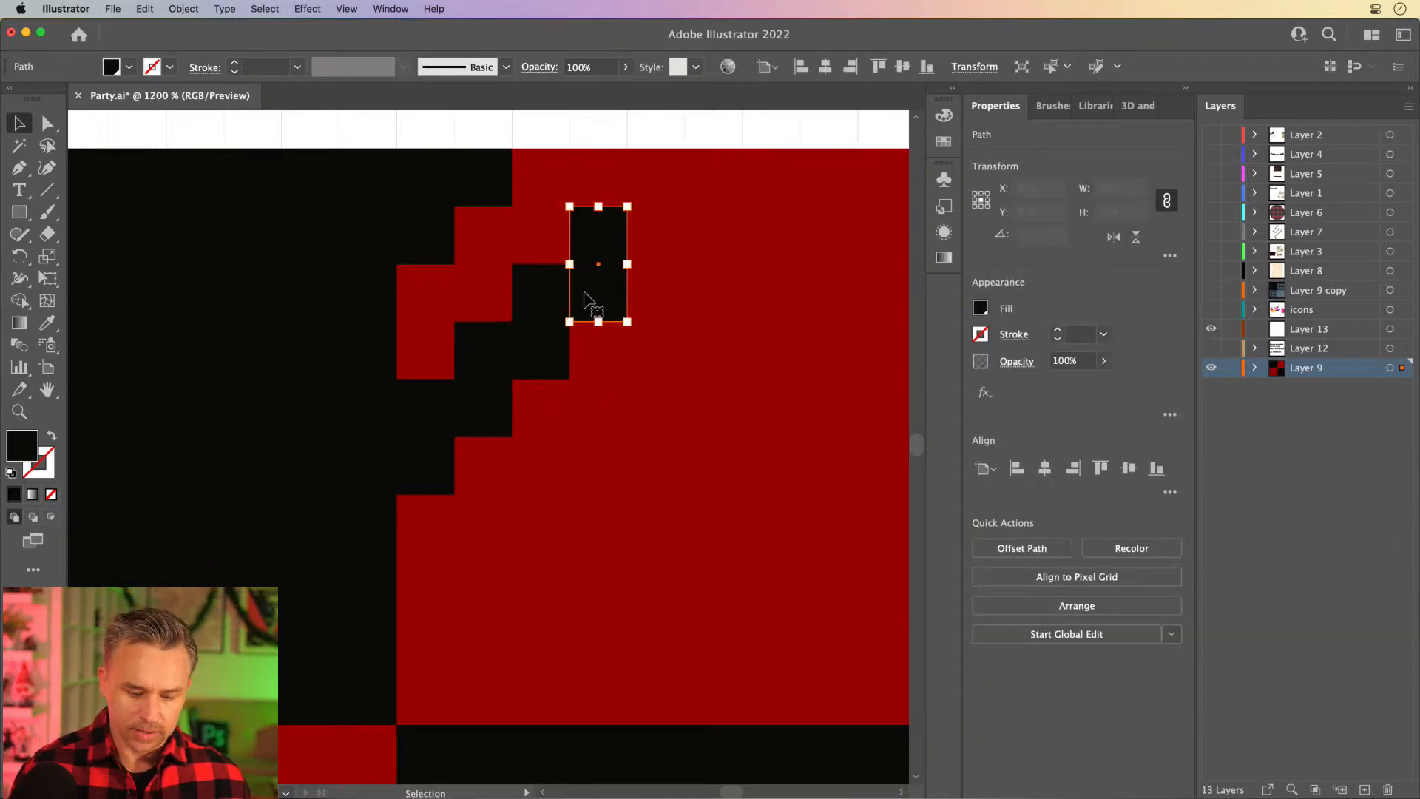
key(super+v)
drag(460, 503, 603, 264)
drag(514, 337, 447, 305)
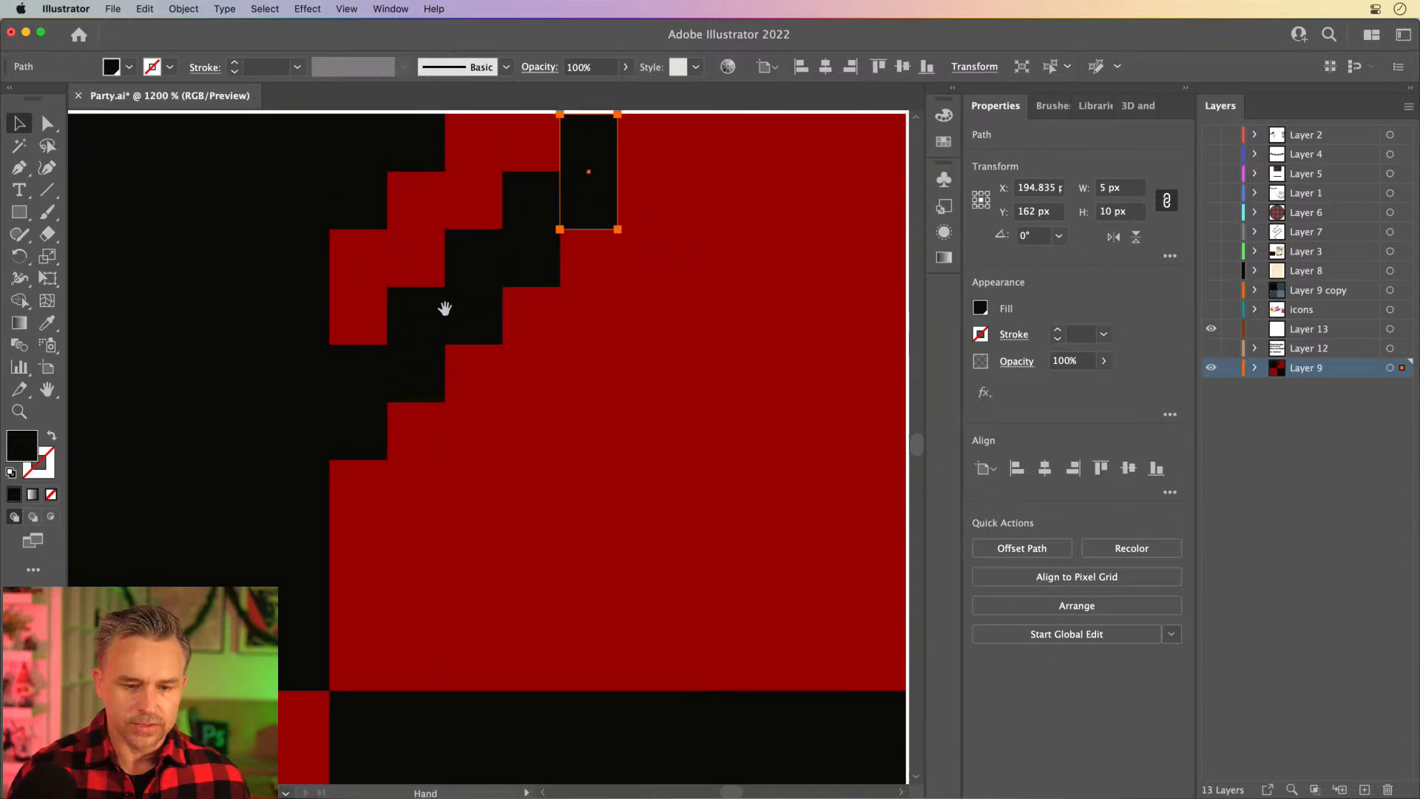
Select the five stair-step bars and duplicate them straight down to the bottom edge of the upper-right quadrant.
click(361, 425)
shift+click(431, 349)
shift+click(470, 307)
shift+click(527, 235)
shift+click(587, 190)
drag(370, 403, 374, 627)
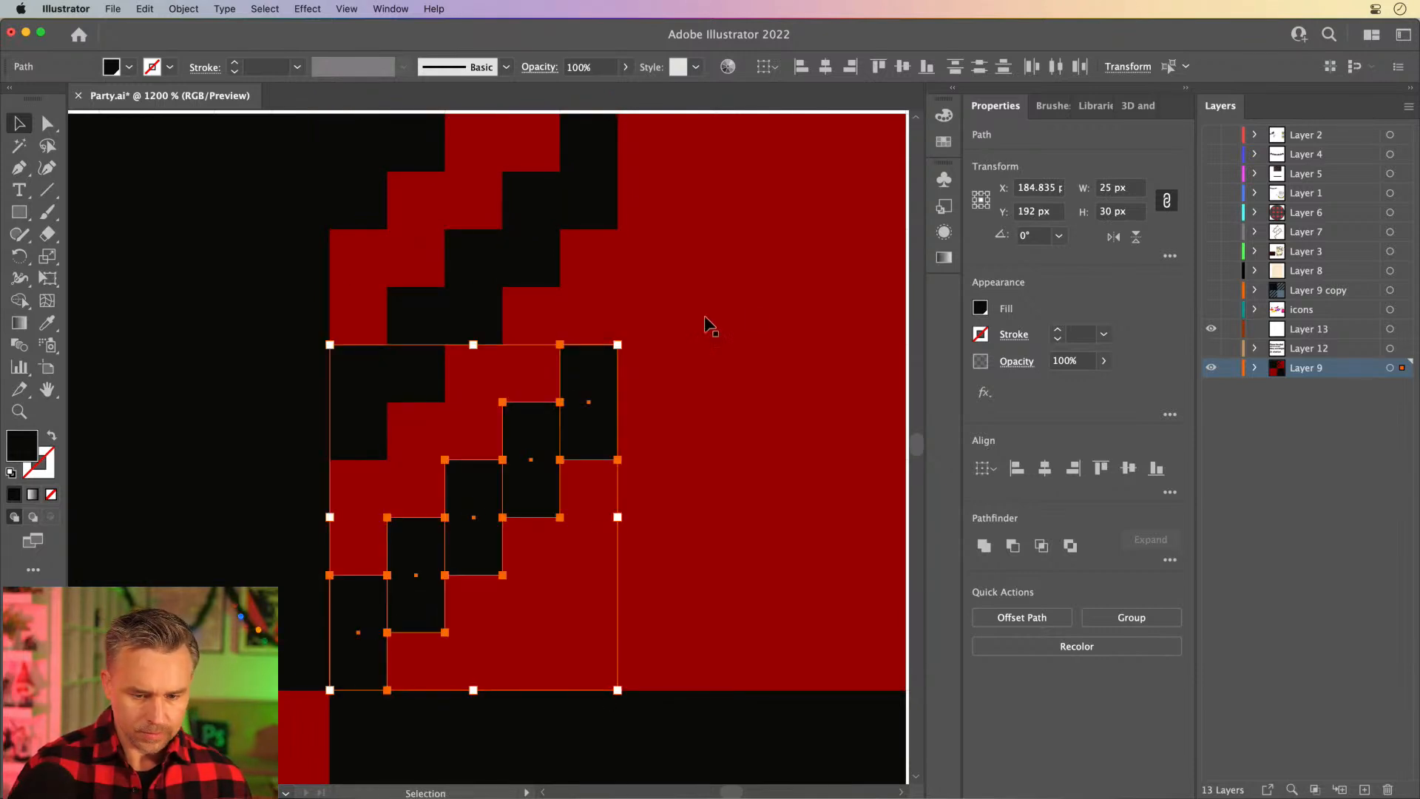
Lock the dark red background path inside Layer 9.
click(760, 300)
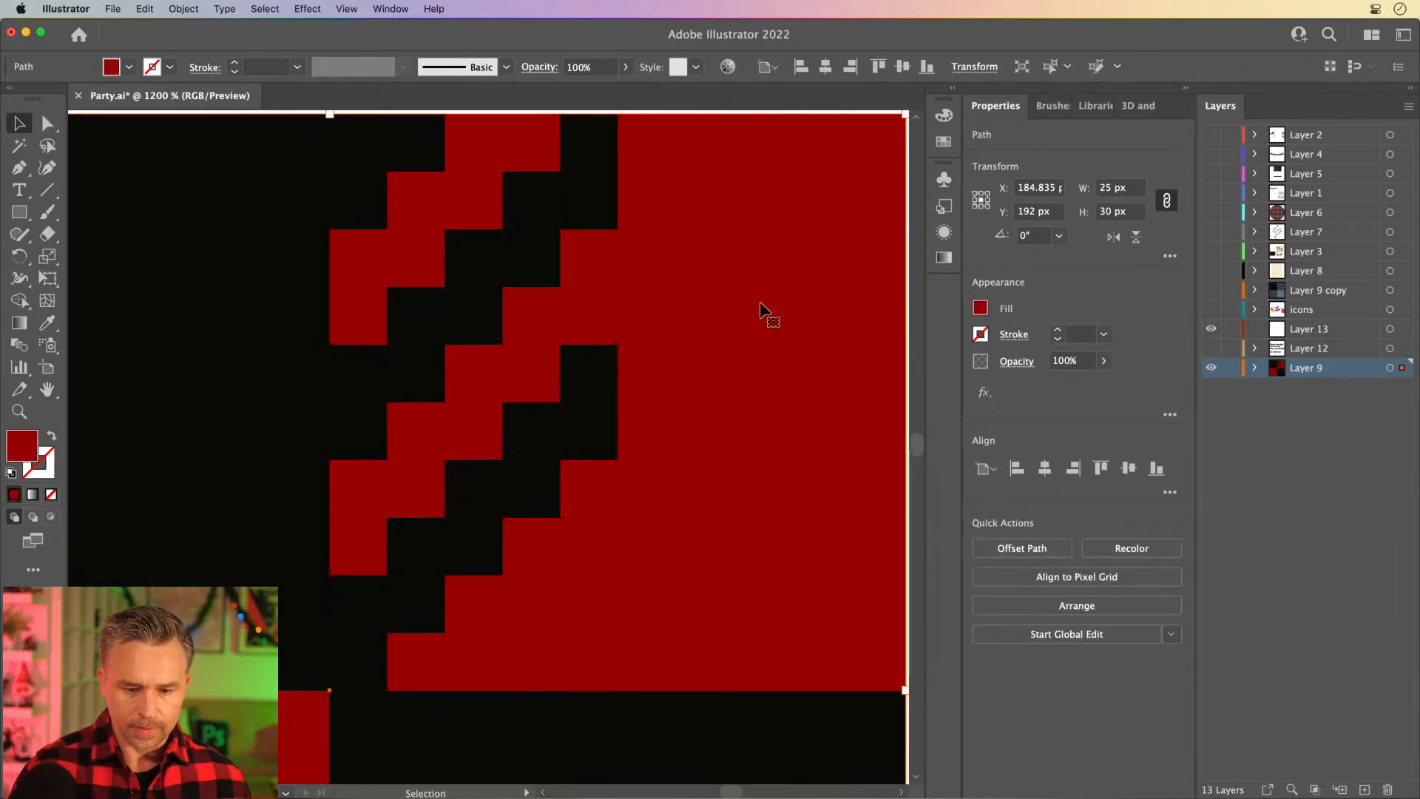
click(1252, 368)
click(1229, 678)
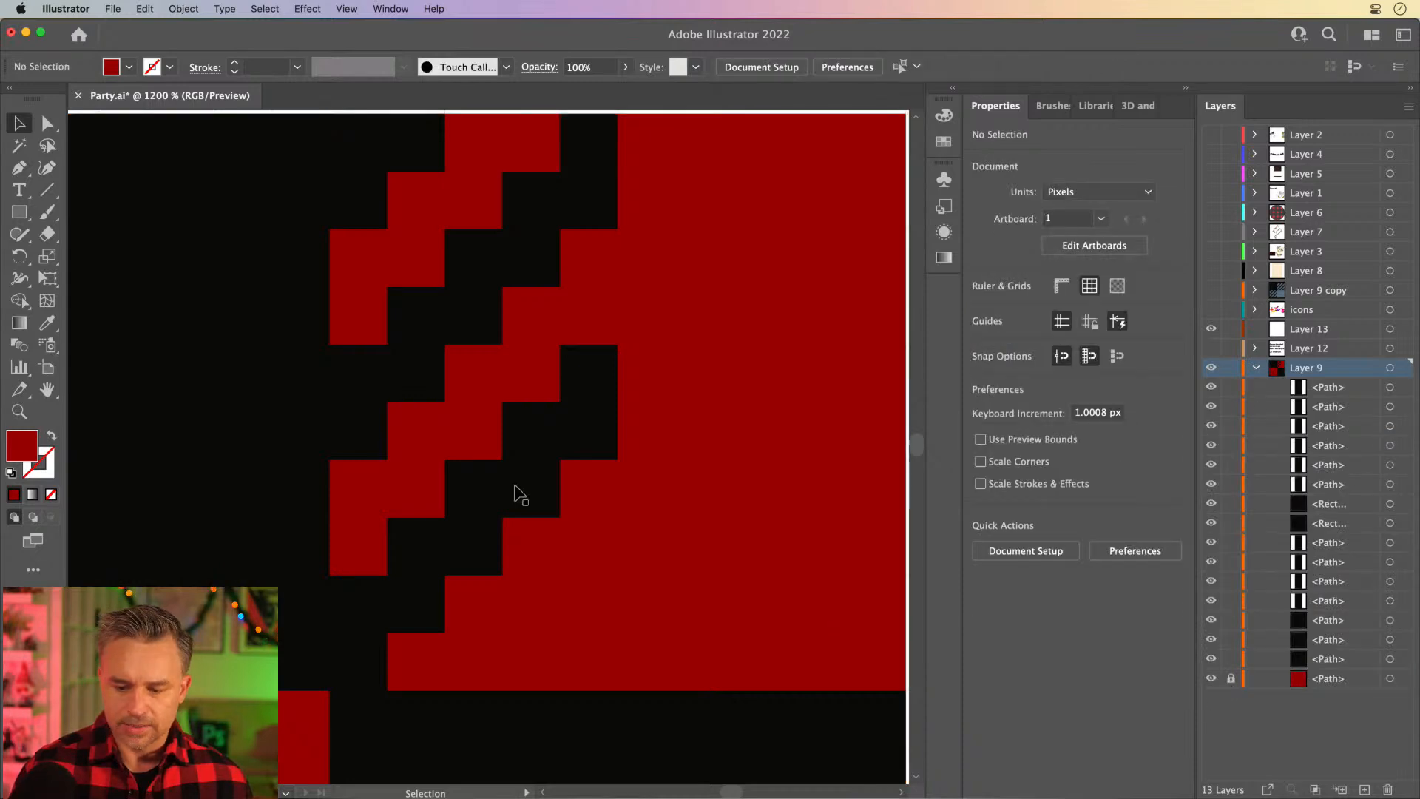
Duplicate the lower five-bar diagonal up and to the right to continue the stripe toward the quadrant's upper-right corner.
click(375, 612)
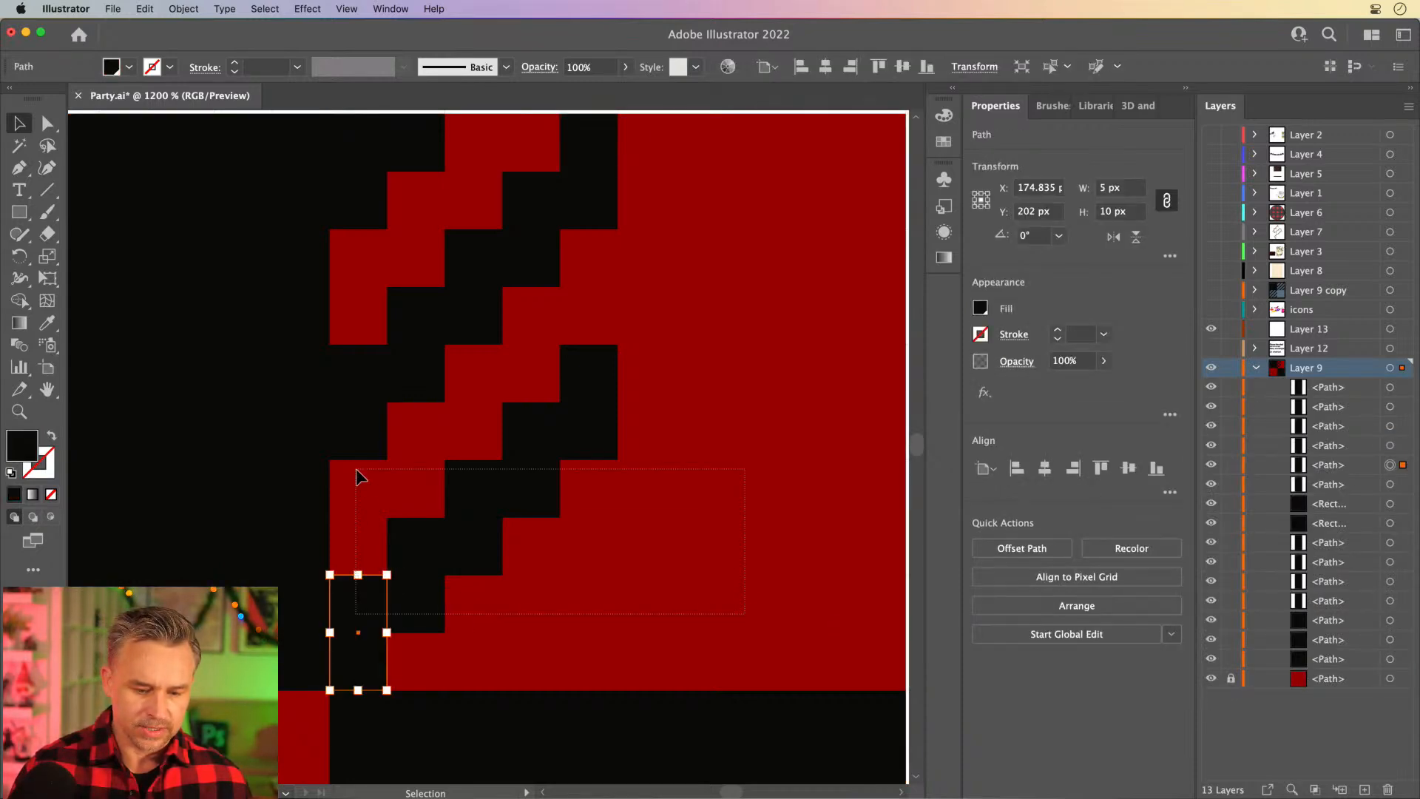
drag(361, 486, 601, 386)
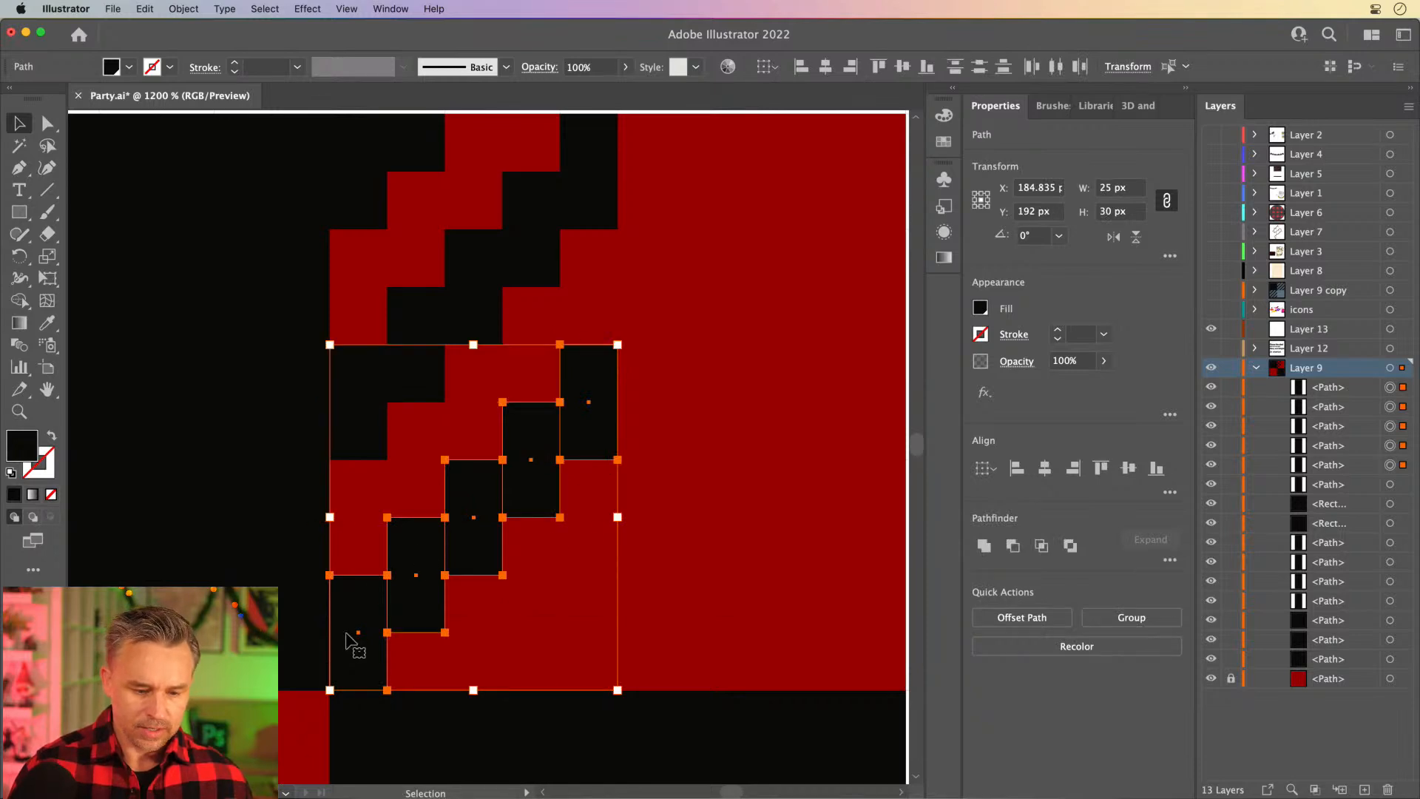
drag(350, 650, 657, 359)
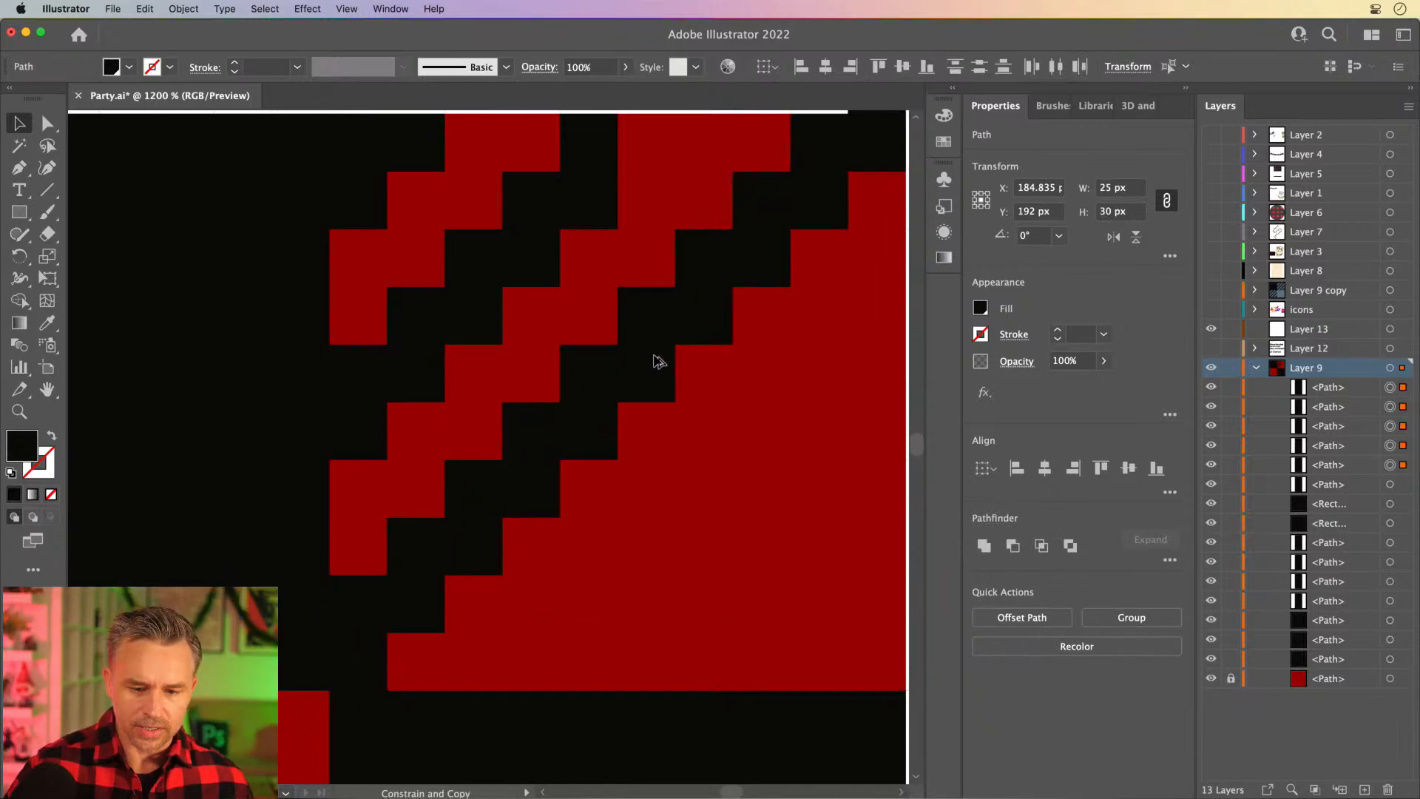
Trim the last bar of the long diagonal to the red square's top edge and clear the selection.
scroll(579, 348, up, 5)
scroll(580, 348, right, 5)
click(549, 234)
click(645, 246)
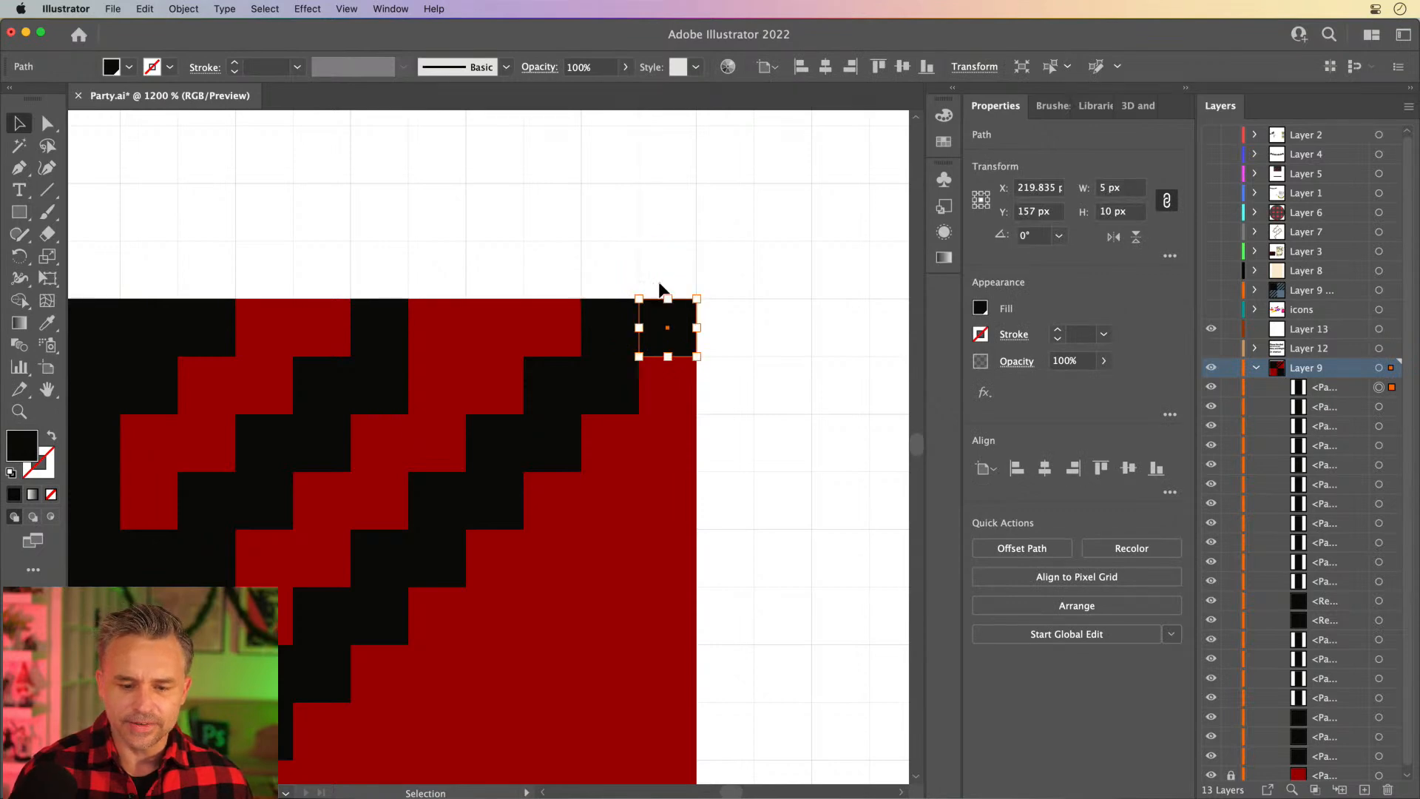
key(Delete)
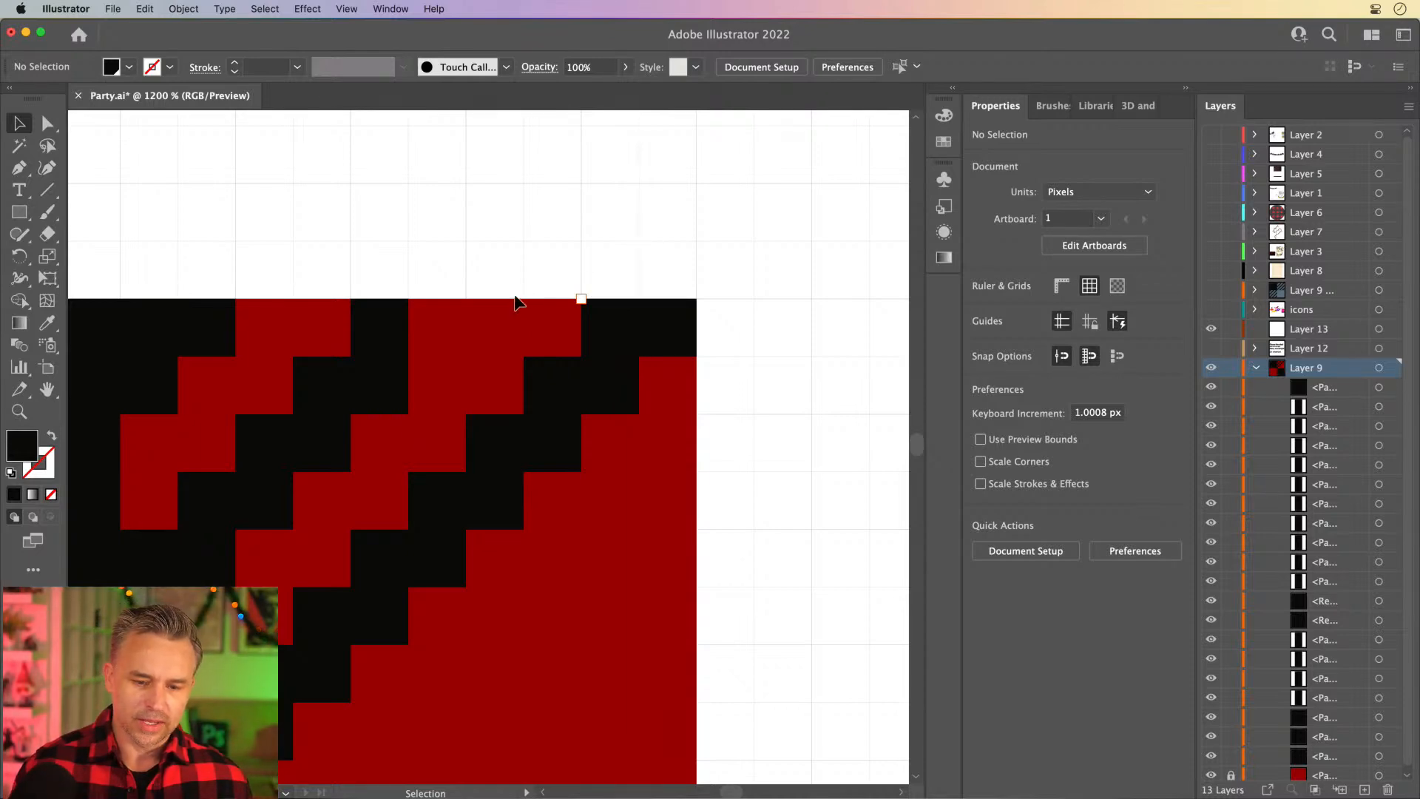
scroll(473, 305, down, 5)
scroll(473, 304, left, 4)
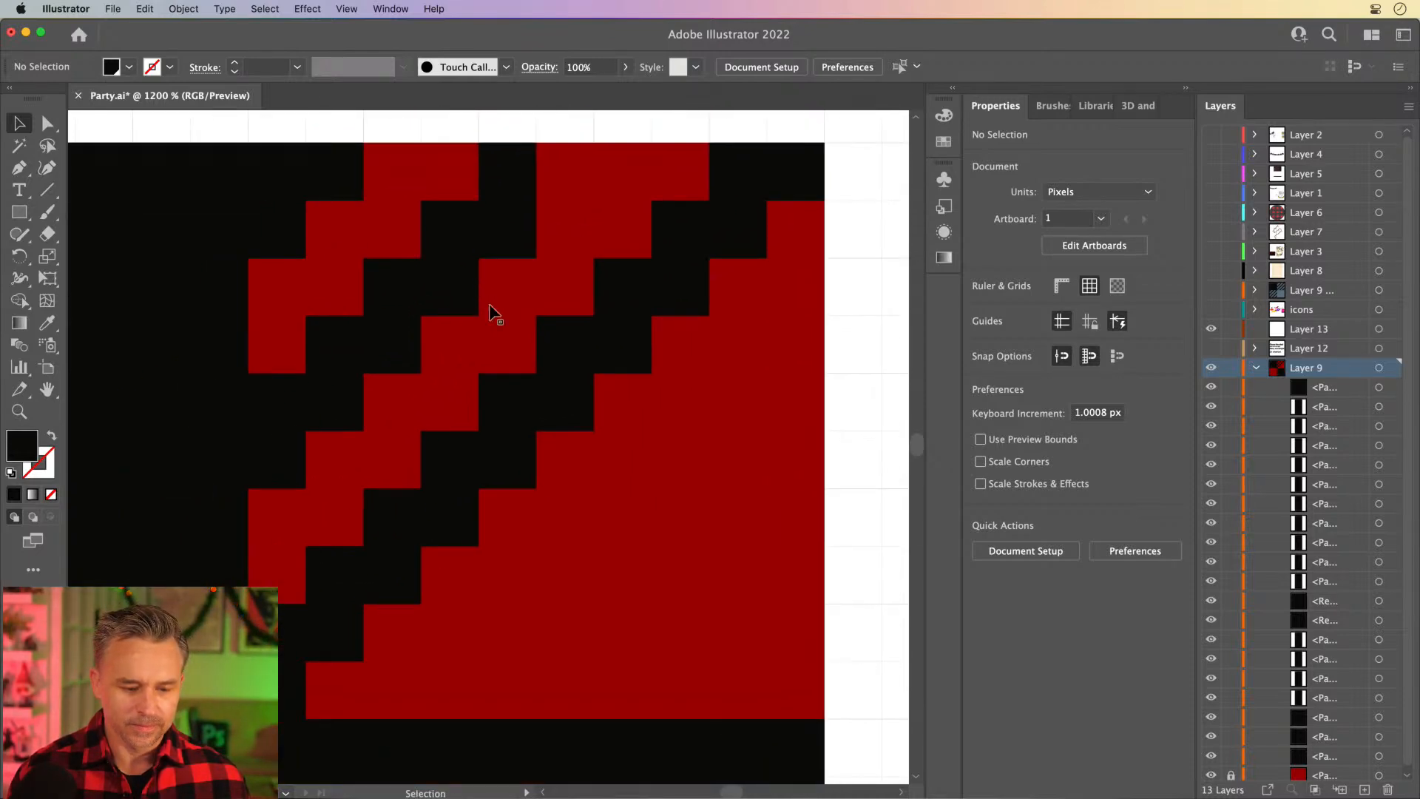
click(282, 667)
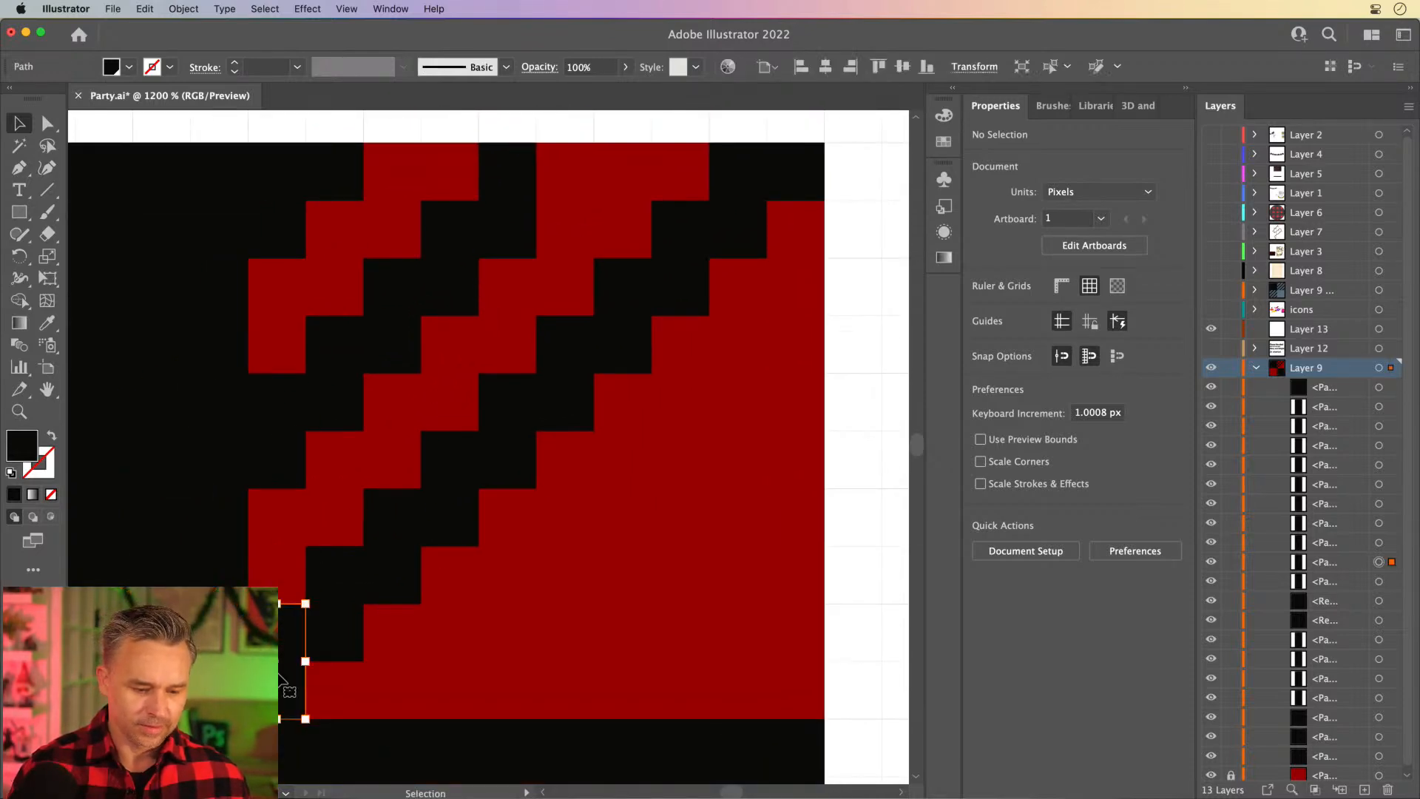
shift+click(326, 612)
shift+click(399, 545)
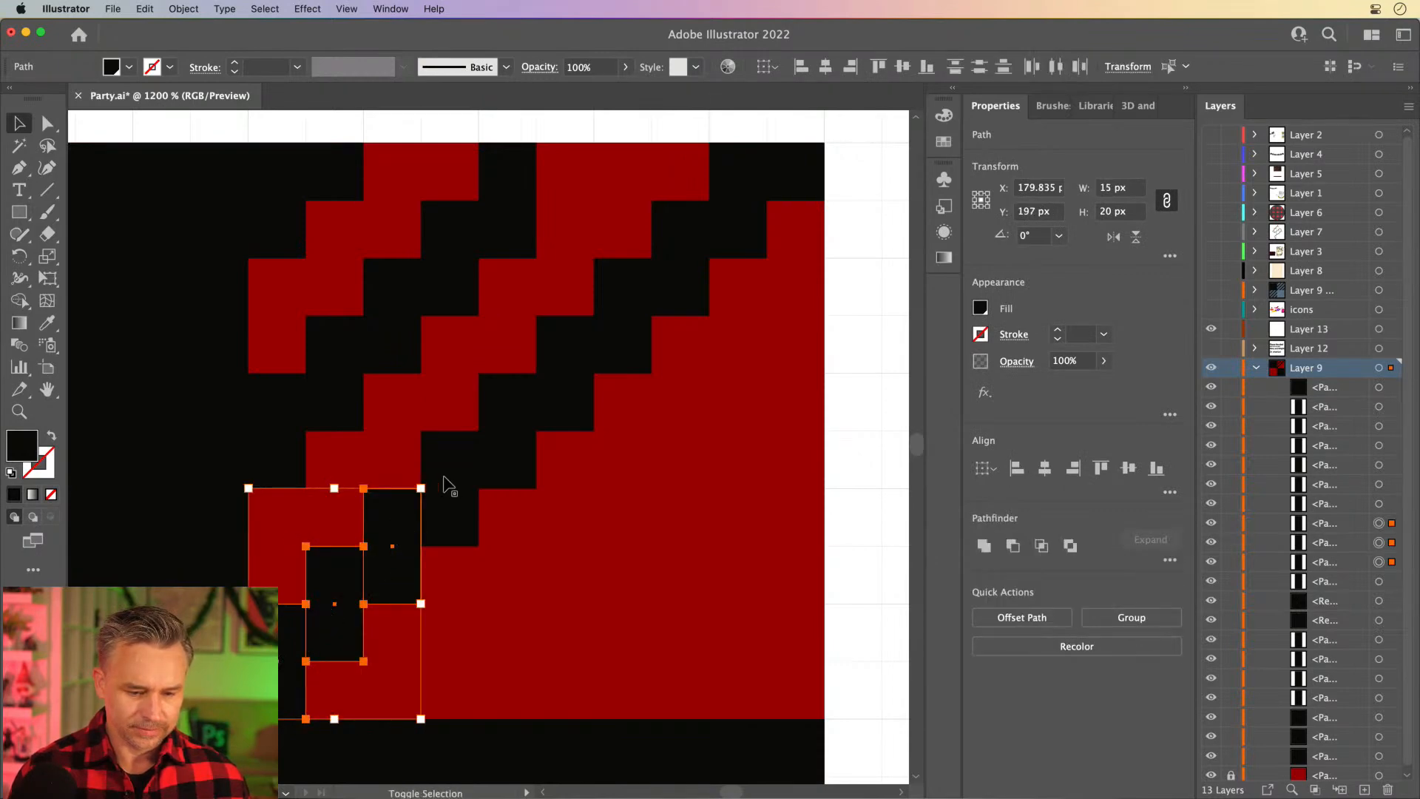
Try to duplicate the upper five-bar diagonal down and to the right, below the long diagonal.
click(278, 412)
shift+click(338, 368)
shift+click(412, 309)
shift+click(447, 285)
shift+click(491, 222)
drag(270, 407, 559, 594)
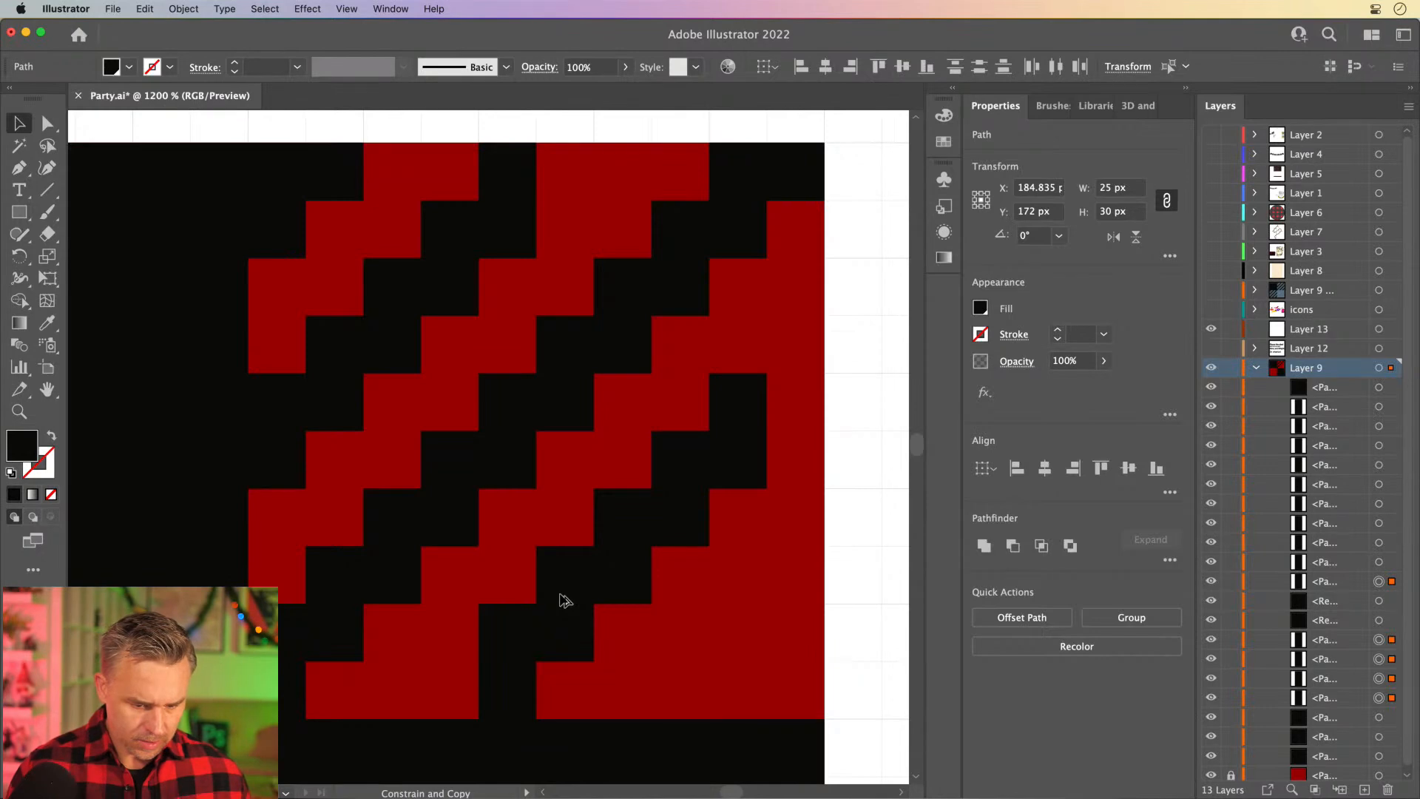
drag(559, 594, 559, 594)
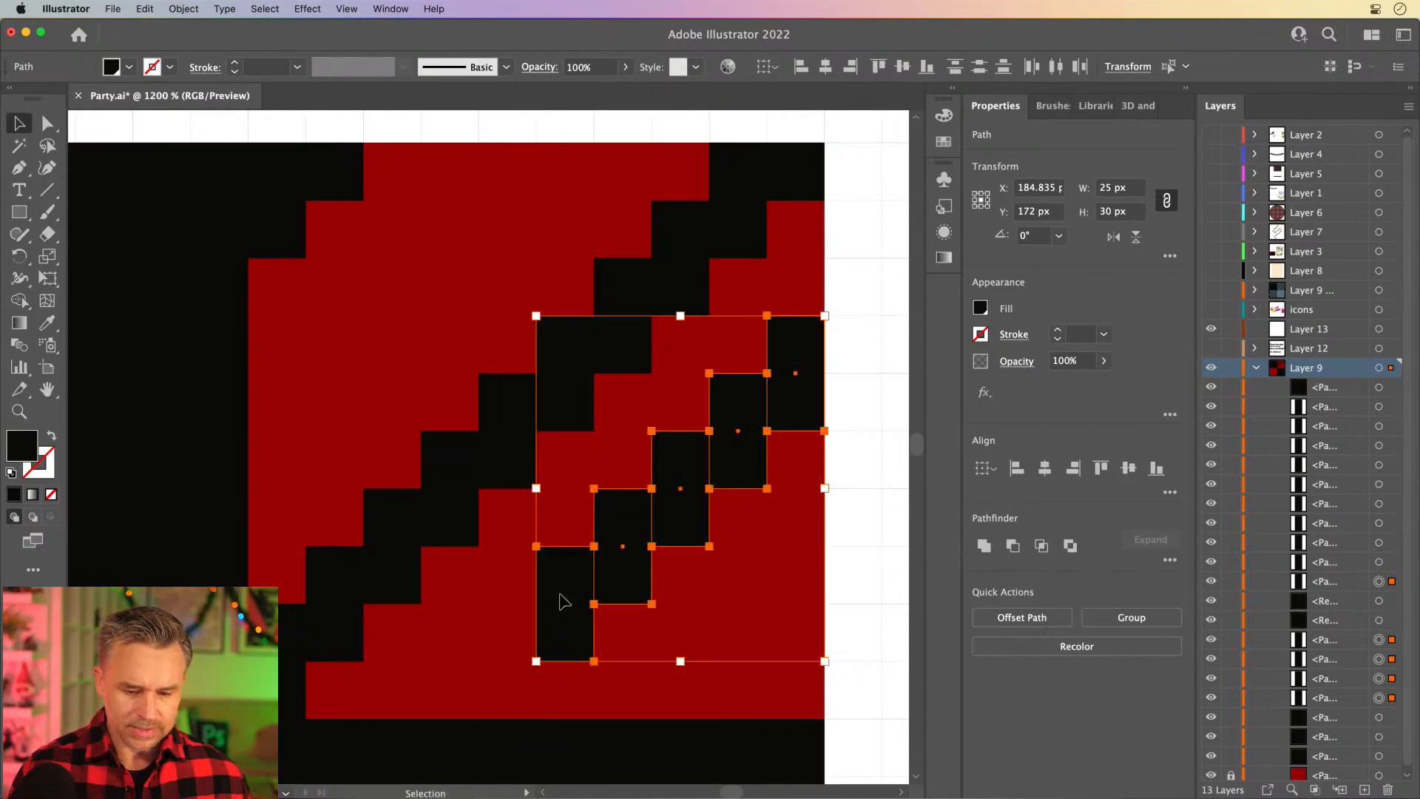
key(super+z)
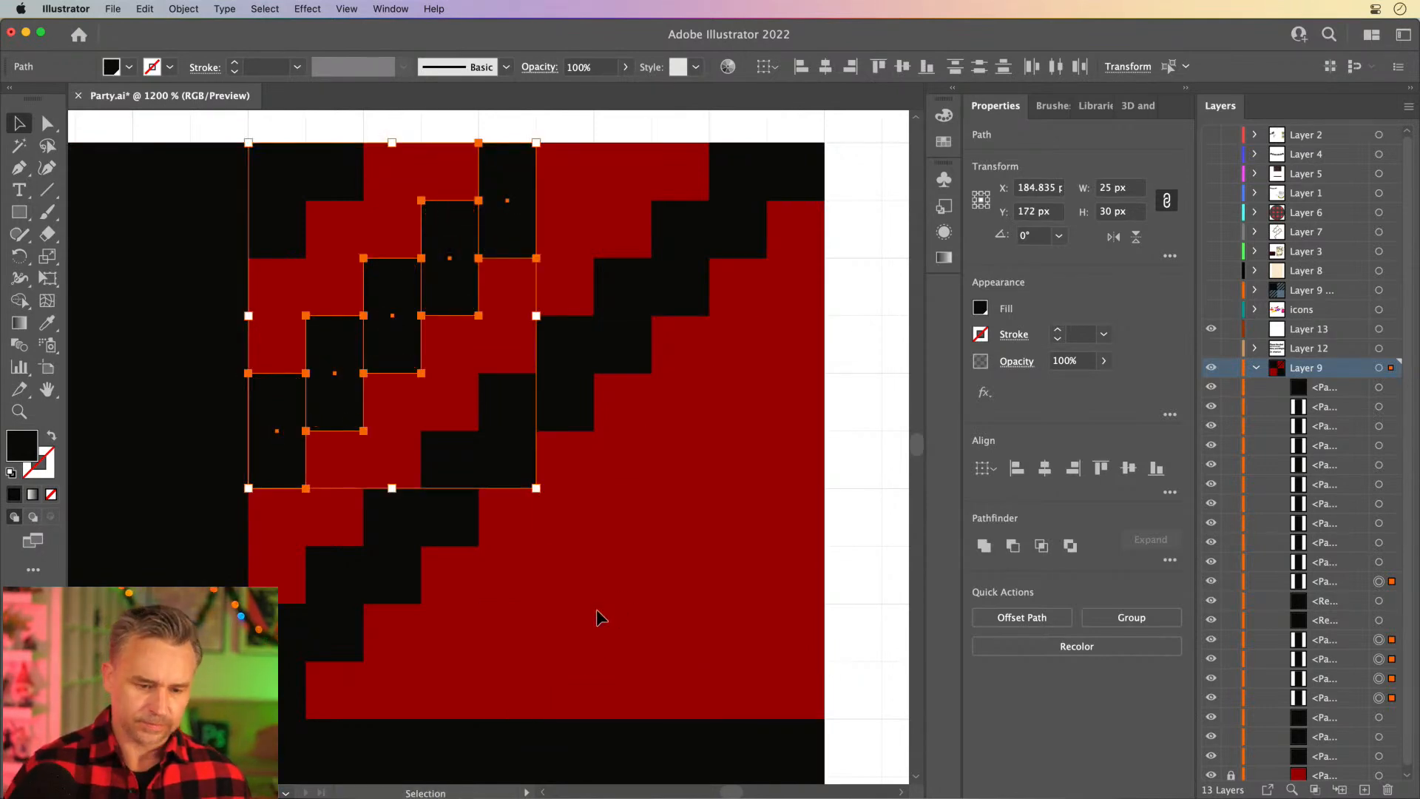
scroll(643, 599, left, 1)
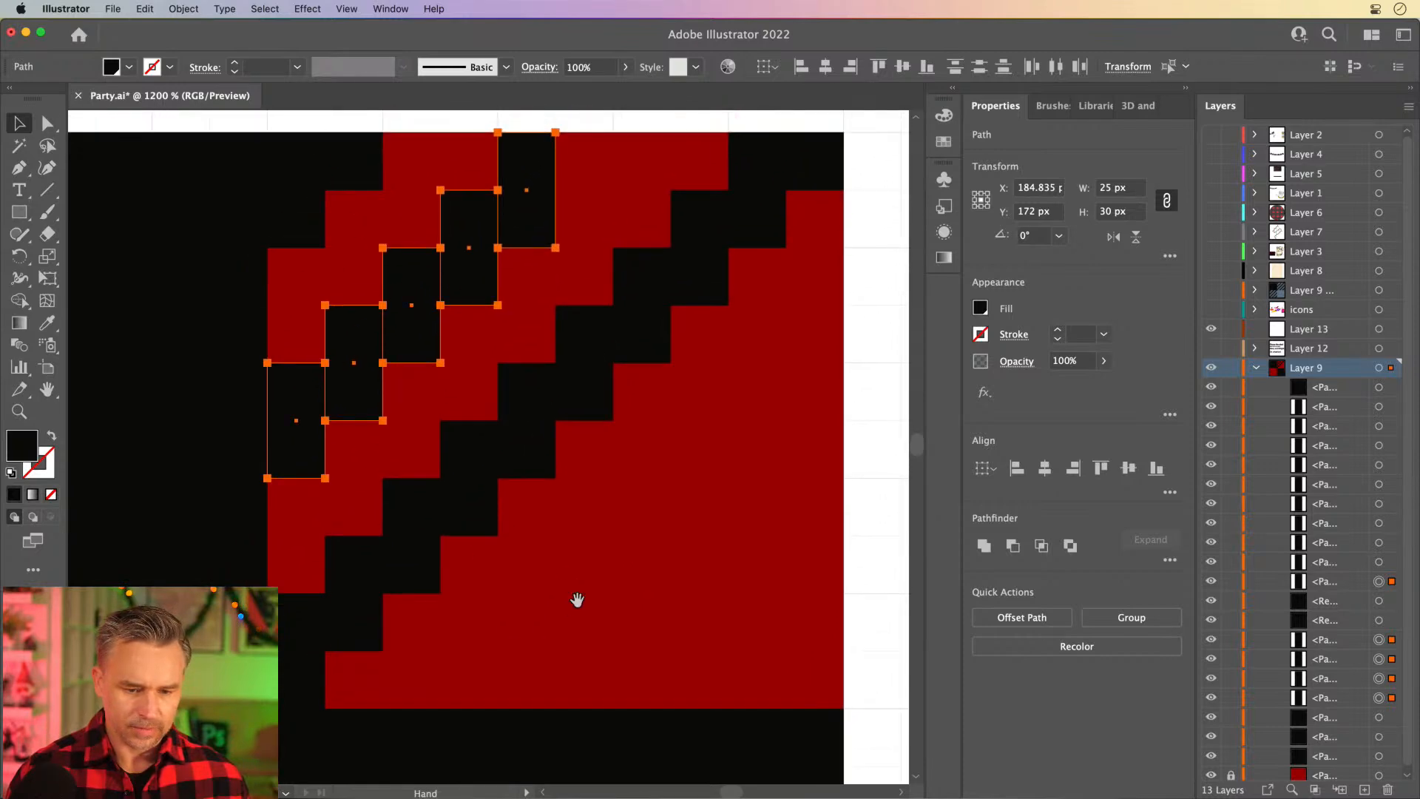
click(659, 609)
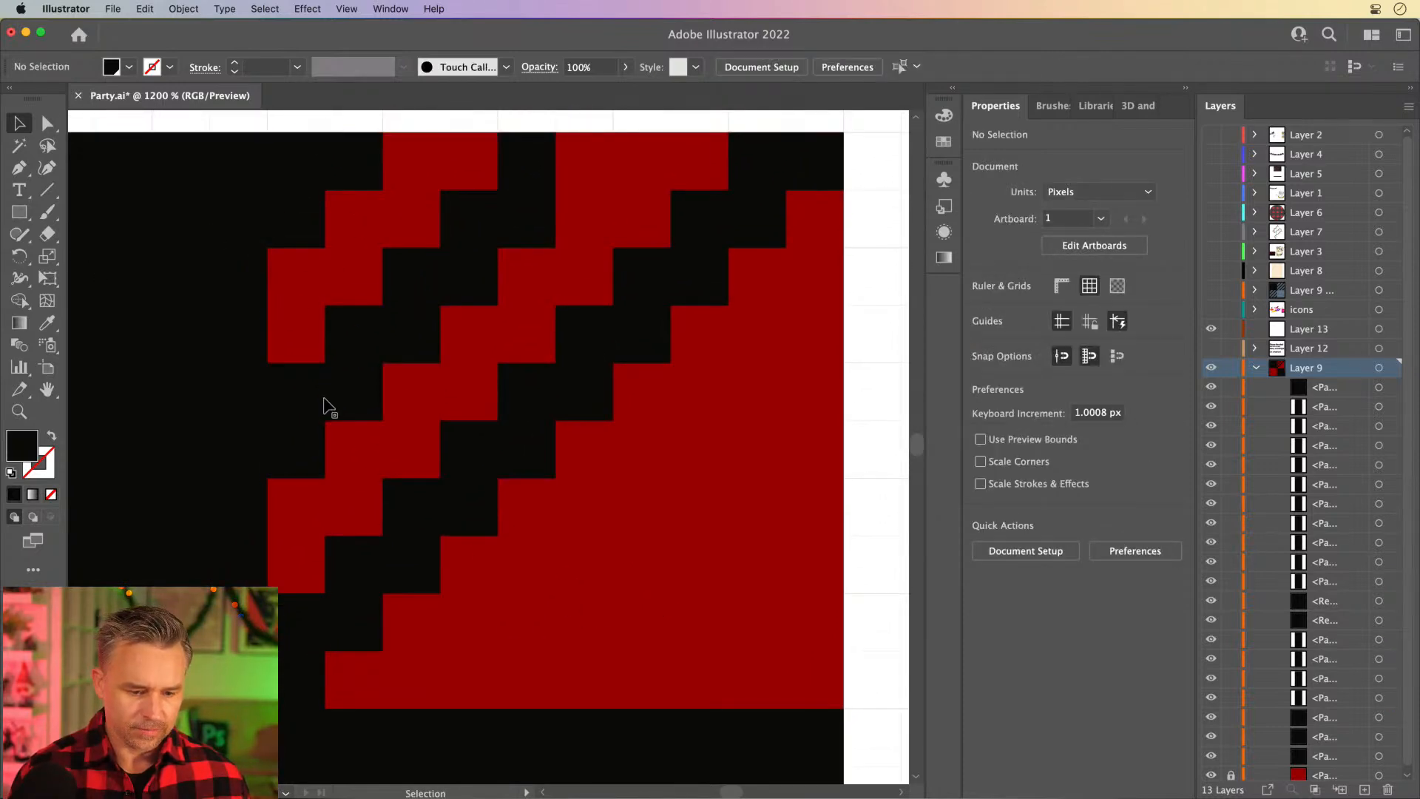
Hide the black rectangle filling the lower-right quadrant.
scroll(460, 327, down, 5)
click(577, 638)
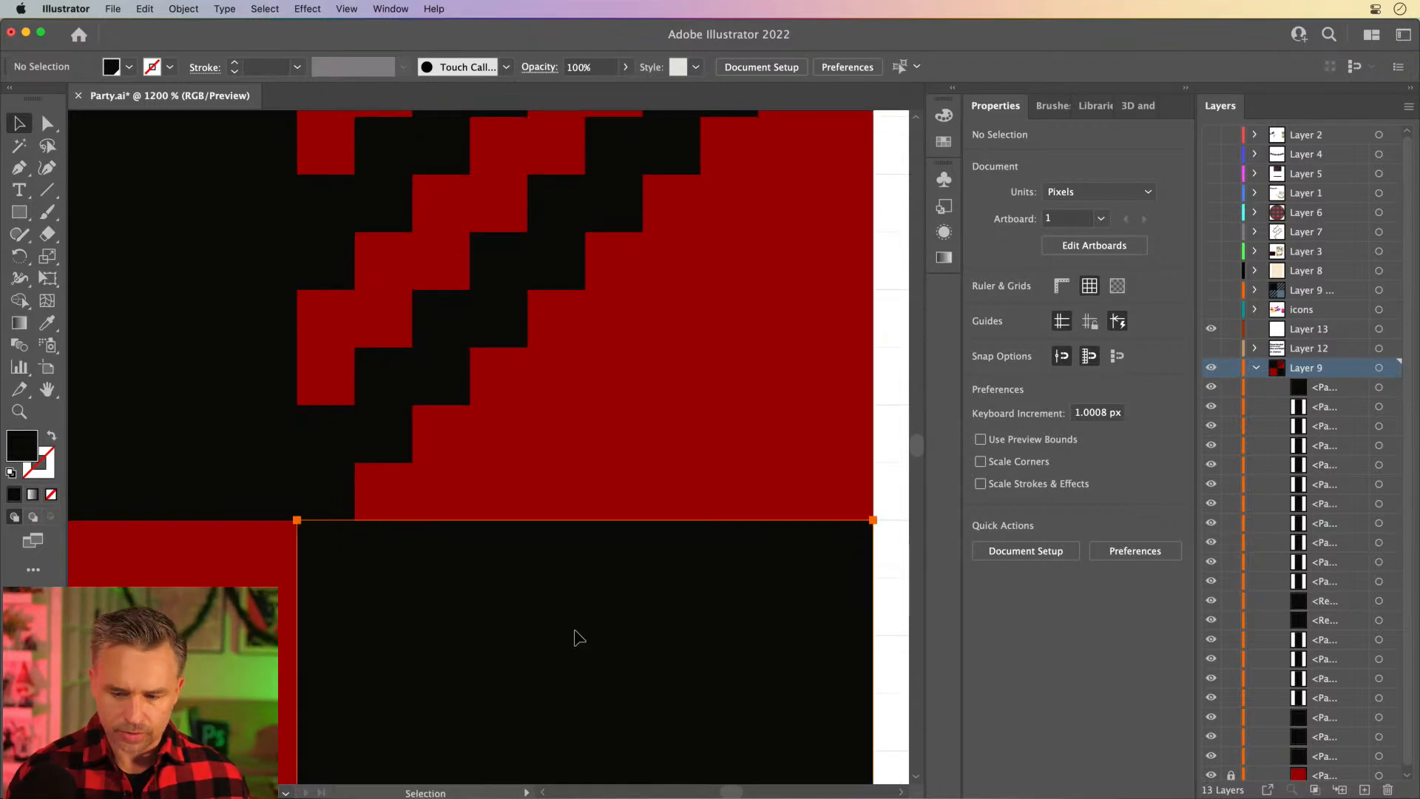
click(1211, 601)
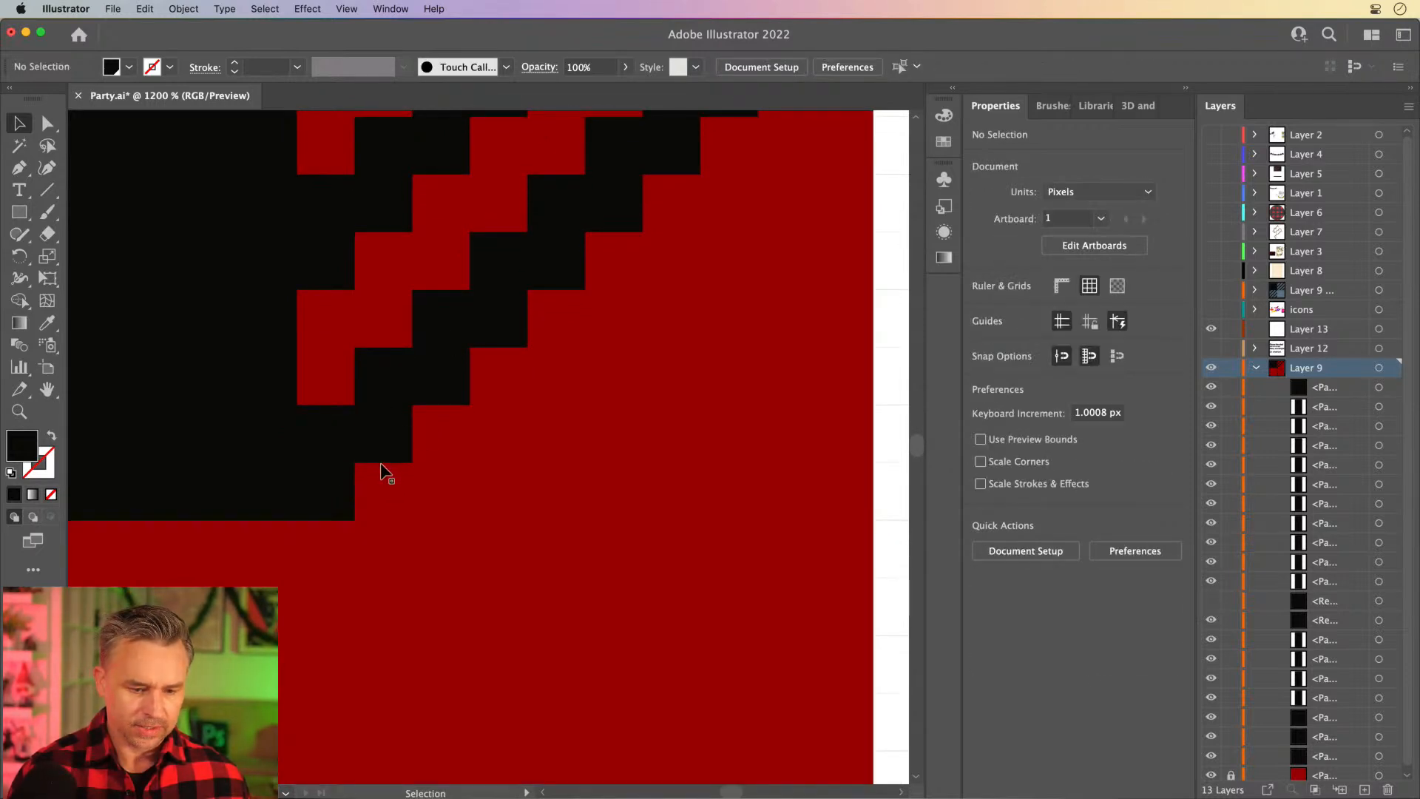
Select all the bars of the long diagonal and duplicate them straight down as a parallel stripe.
click(353, 460)
scroll(549, 469, up, 3)
key(a)
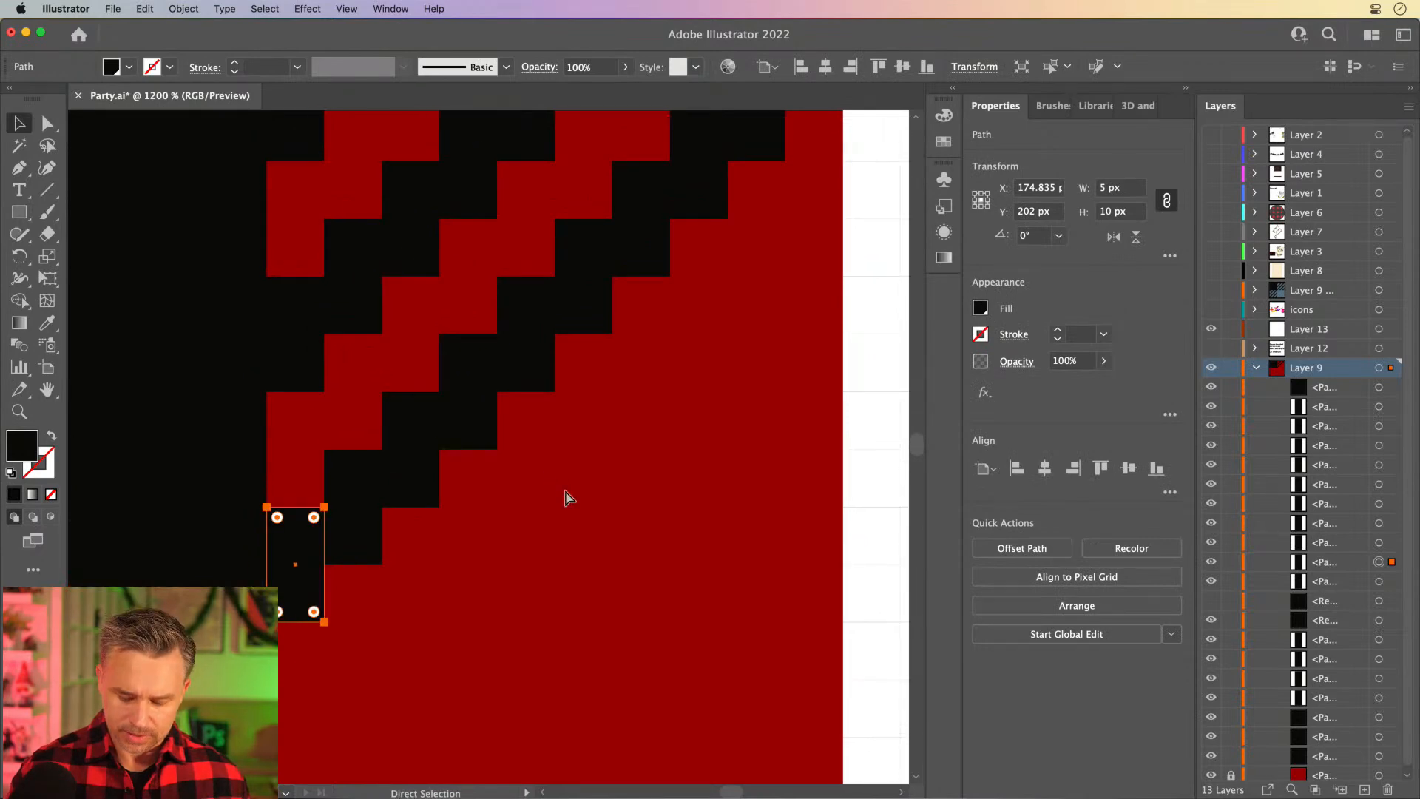
key(super+minus)
key(v)
scroll(614, 466, up, 2)
scroll(614, 465, right, 2)
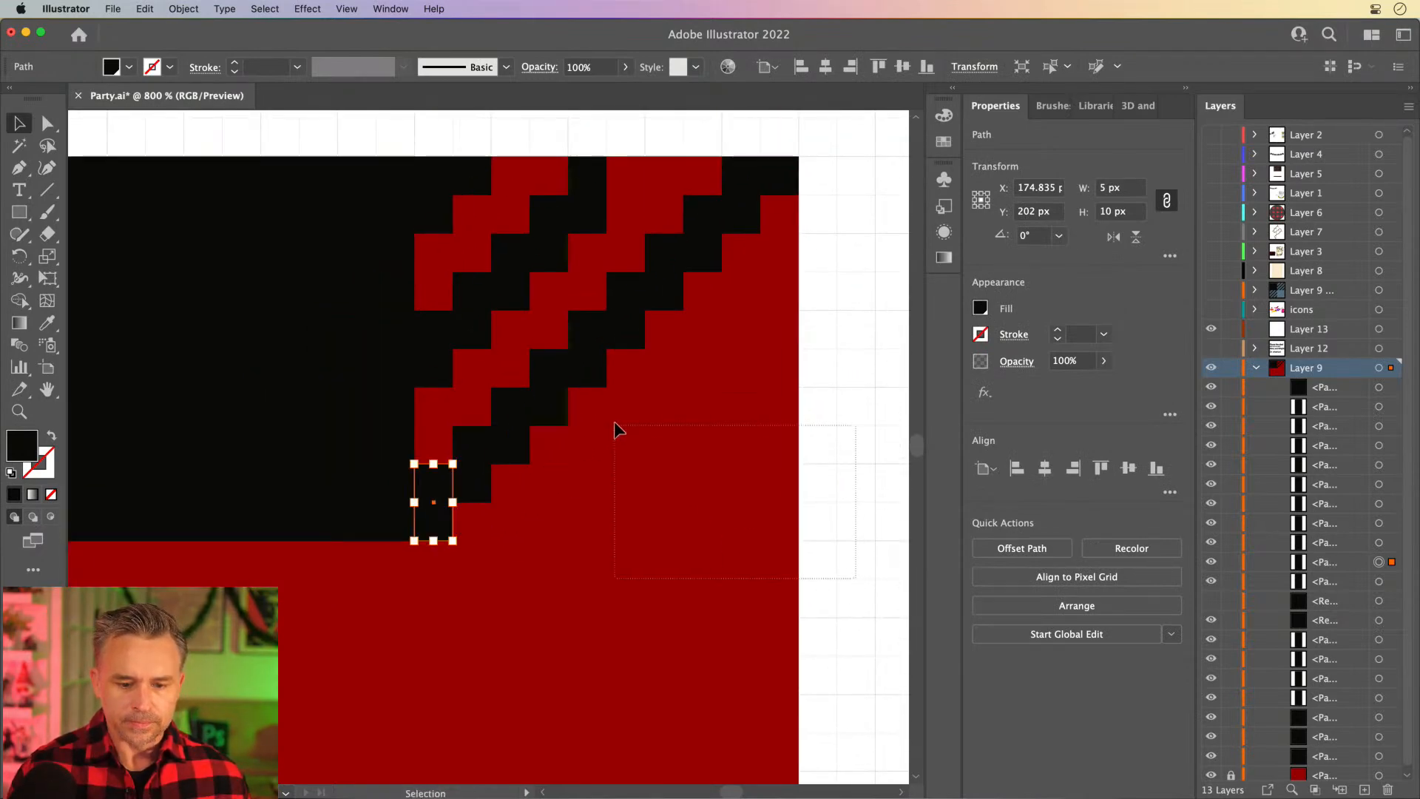
drag(440, 409, 561, 473)
drag(765, 330, 595, 295)
drag(731, 180, 781, 262)
drag(438, 492, 437, 643)
Stretch the short end bar of the copied diagonal upward to the full bar height of 10 px.
click(809, 414)
click(780, 340)
drag(778, 310, 777, 275)
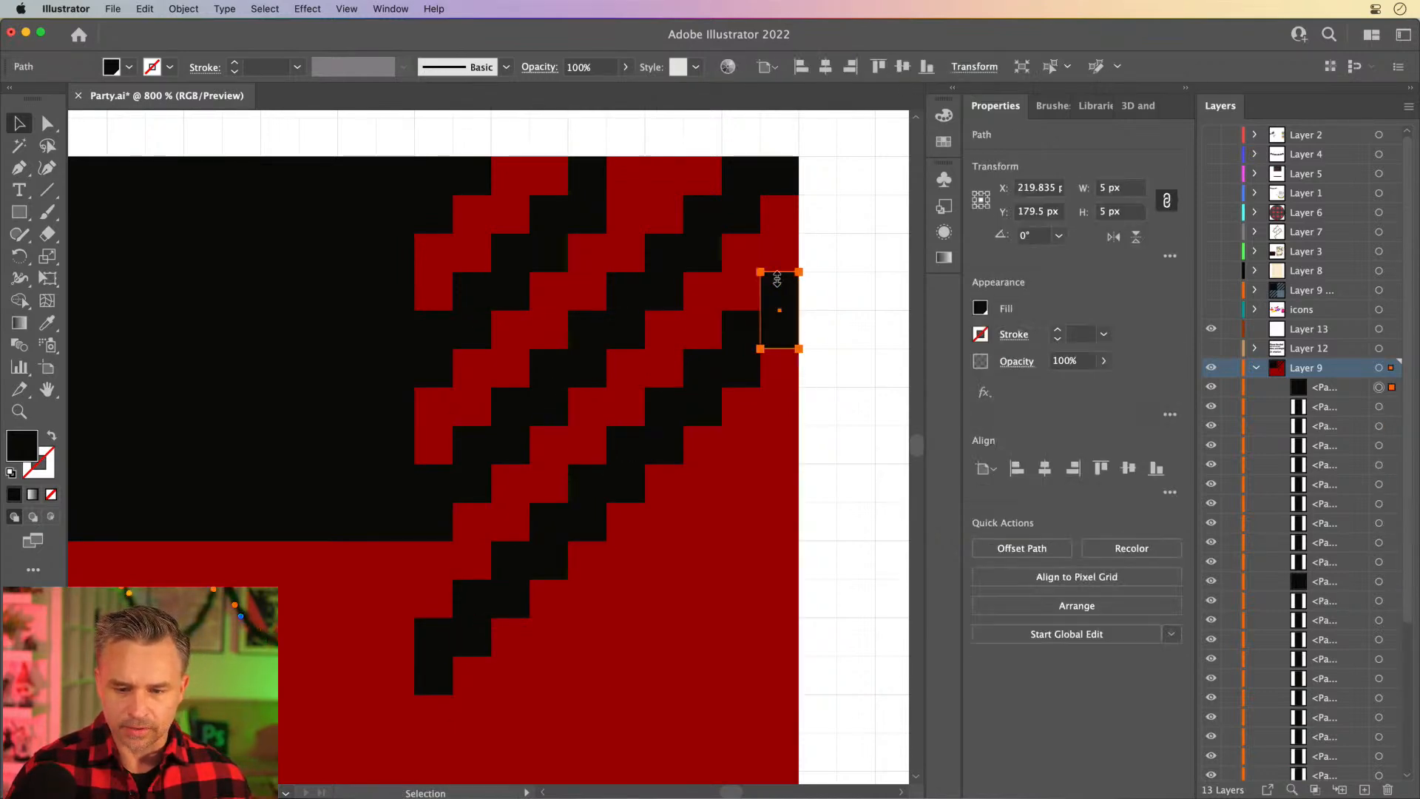
click(300, 666)
Select all ten bars of the lowest diagonal and duplicate them 20 px straight down.
scroll(766, 574, right, 3)
scroll(766, 573, down, 1)
drag(745, 586, 522, 316)
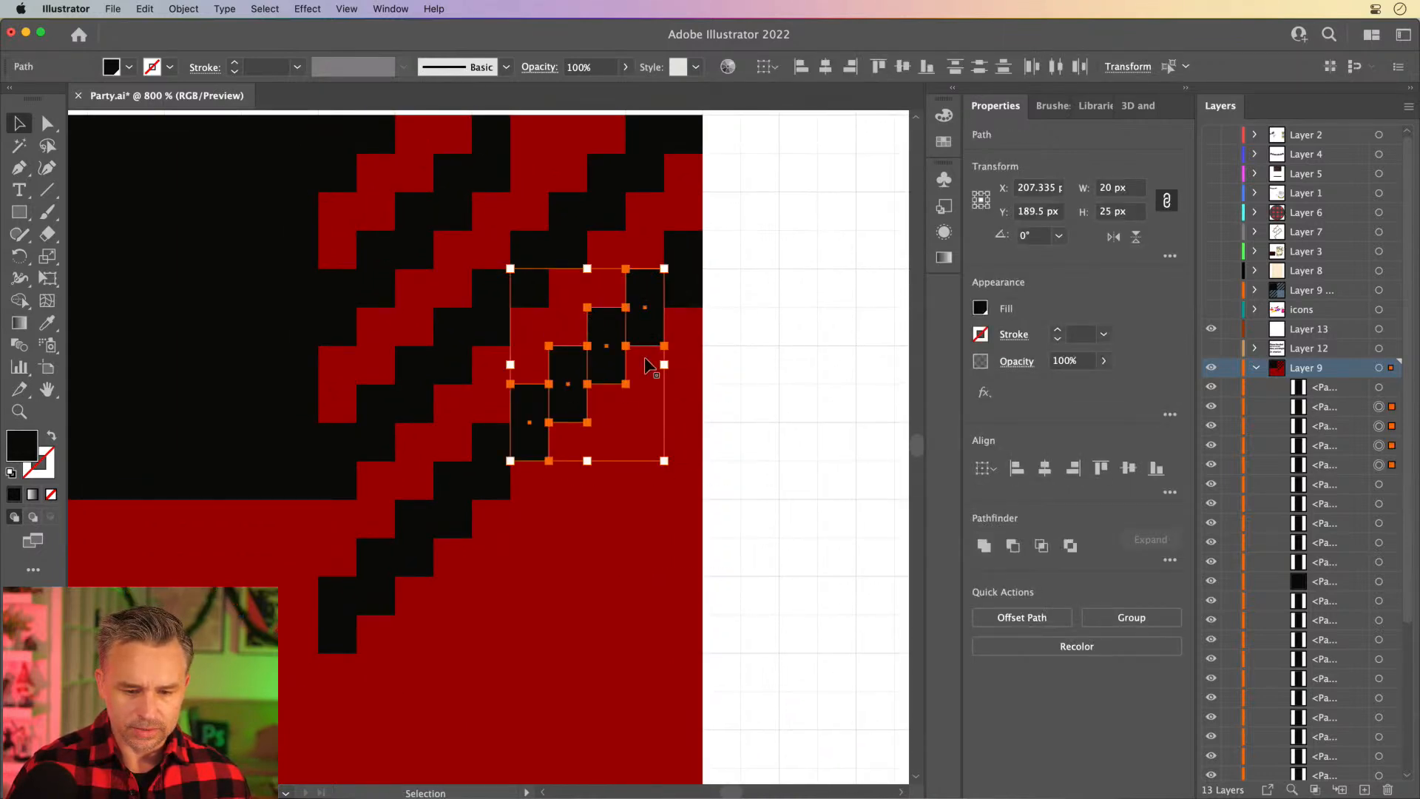
click(644, 612)
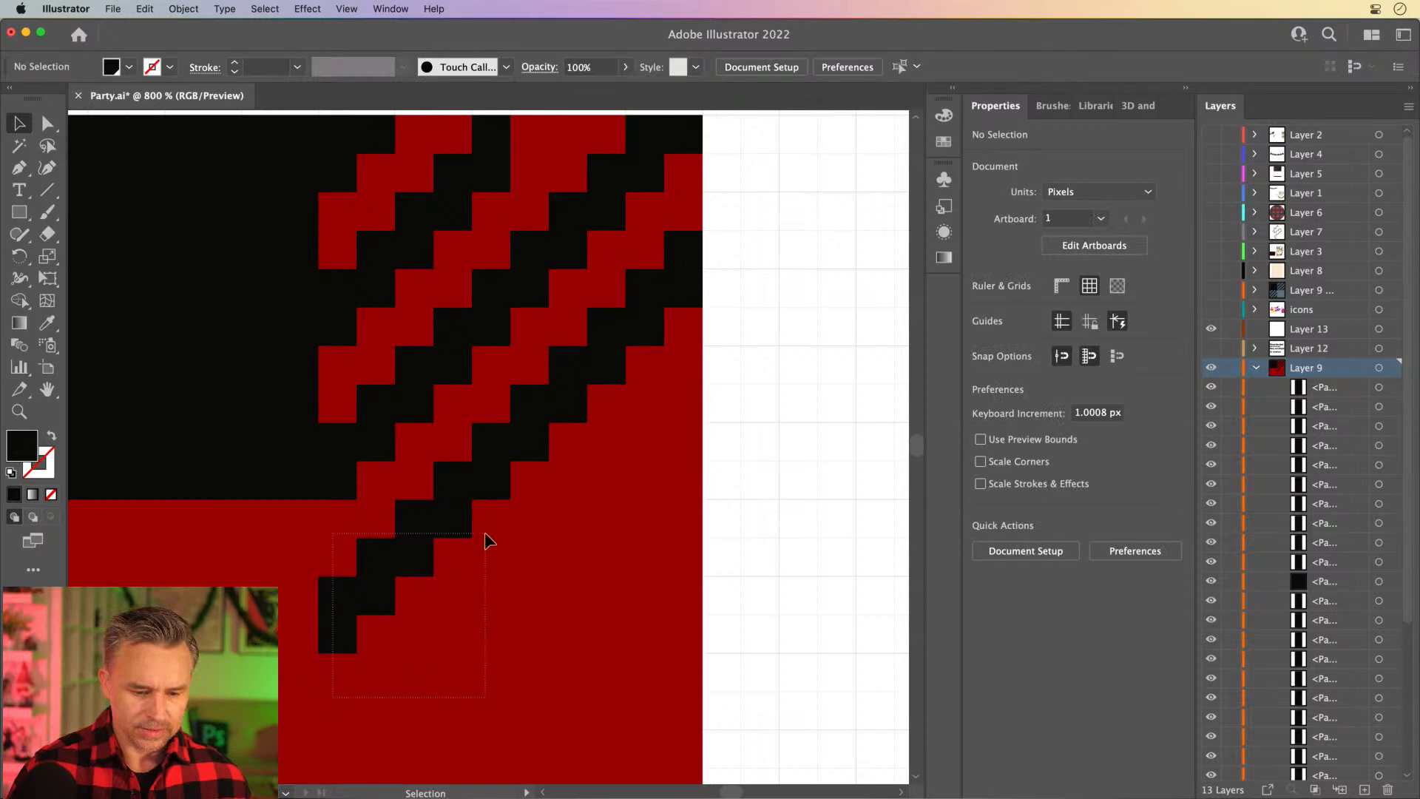
drag(485, 531, 485, 534)
drag(625, 482, 498, 401)
drag(682, 374, 602, 285)
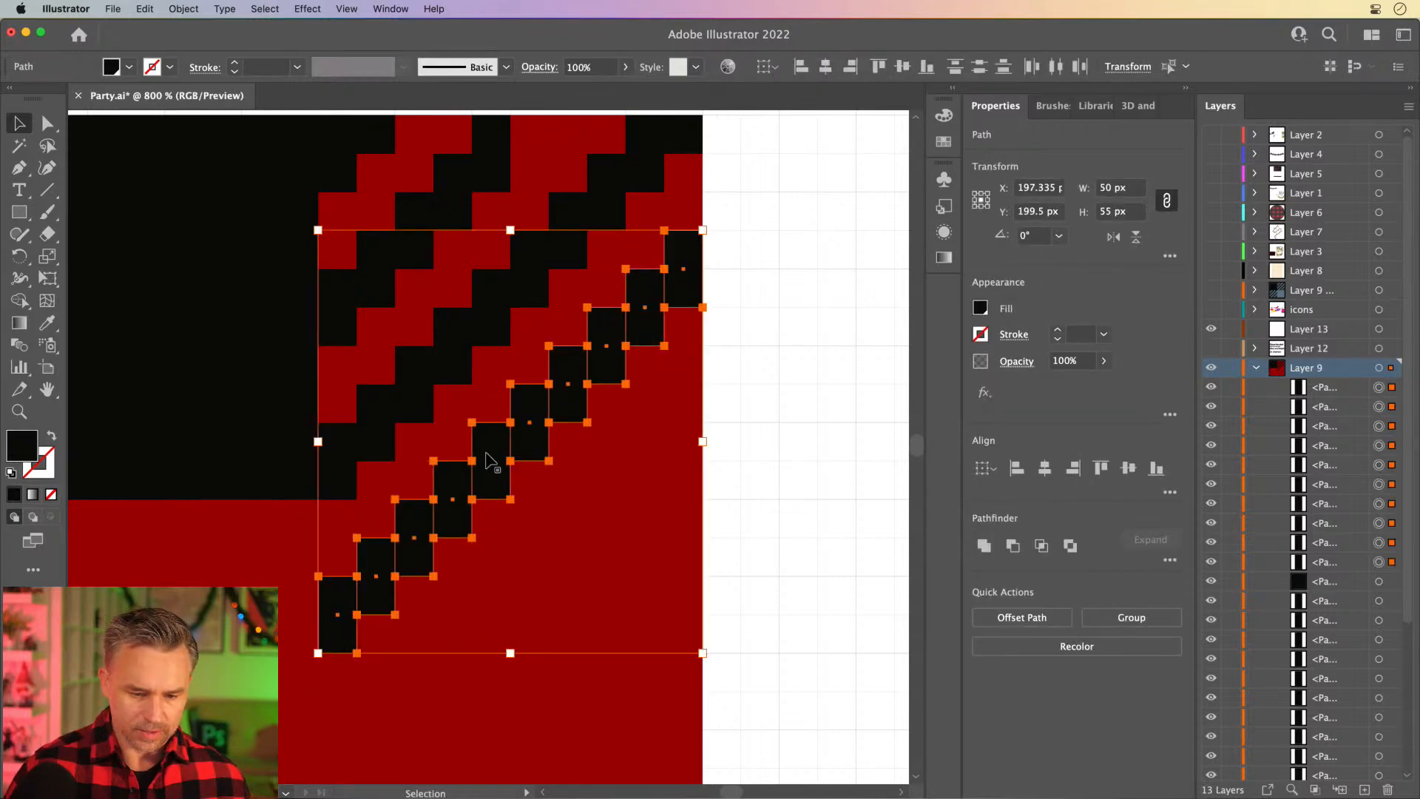
drag(485, 455, 497, 618)
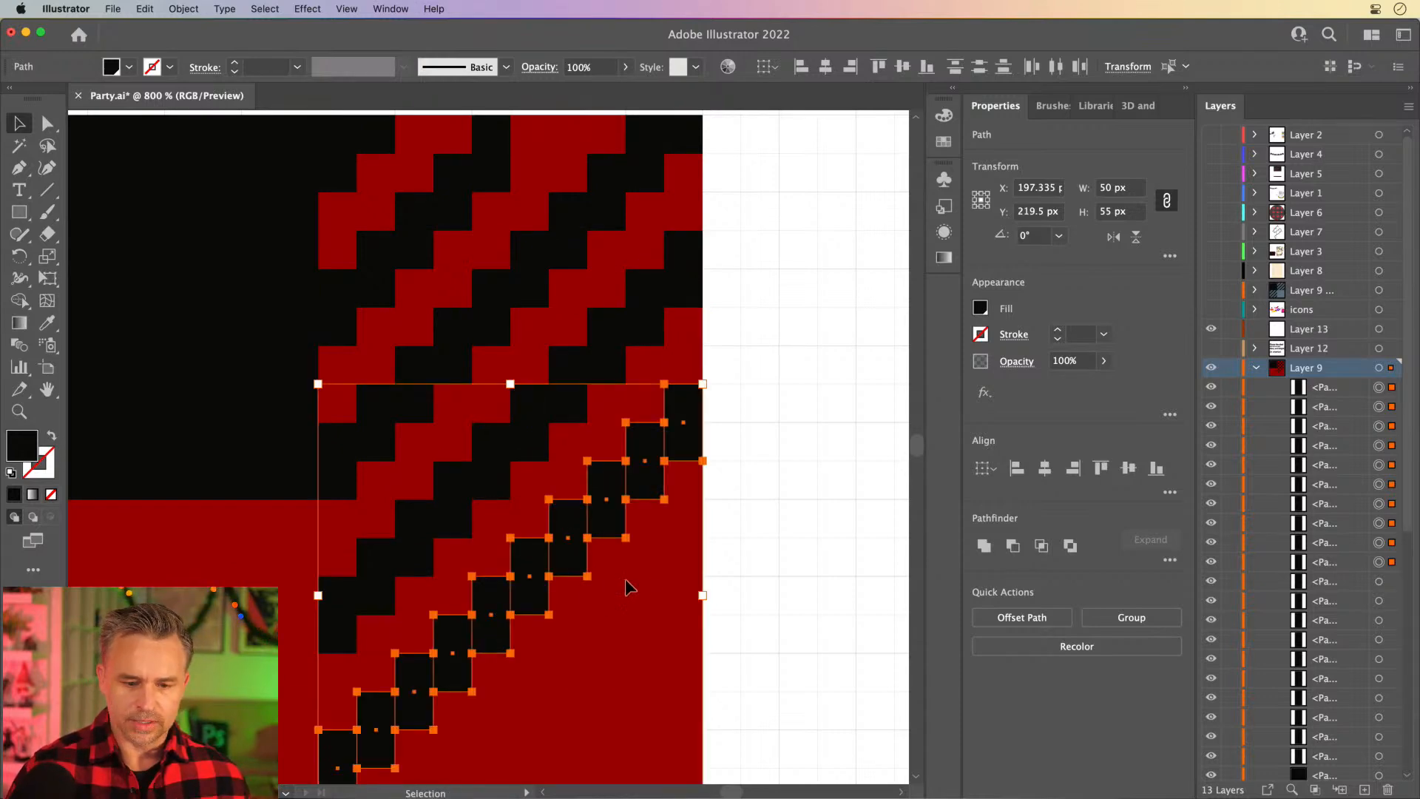
click(754, 548)
Delete the bars that lie below the bottom edge of the upper-right quadrant.
drag(371, 559, 447, 412)
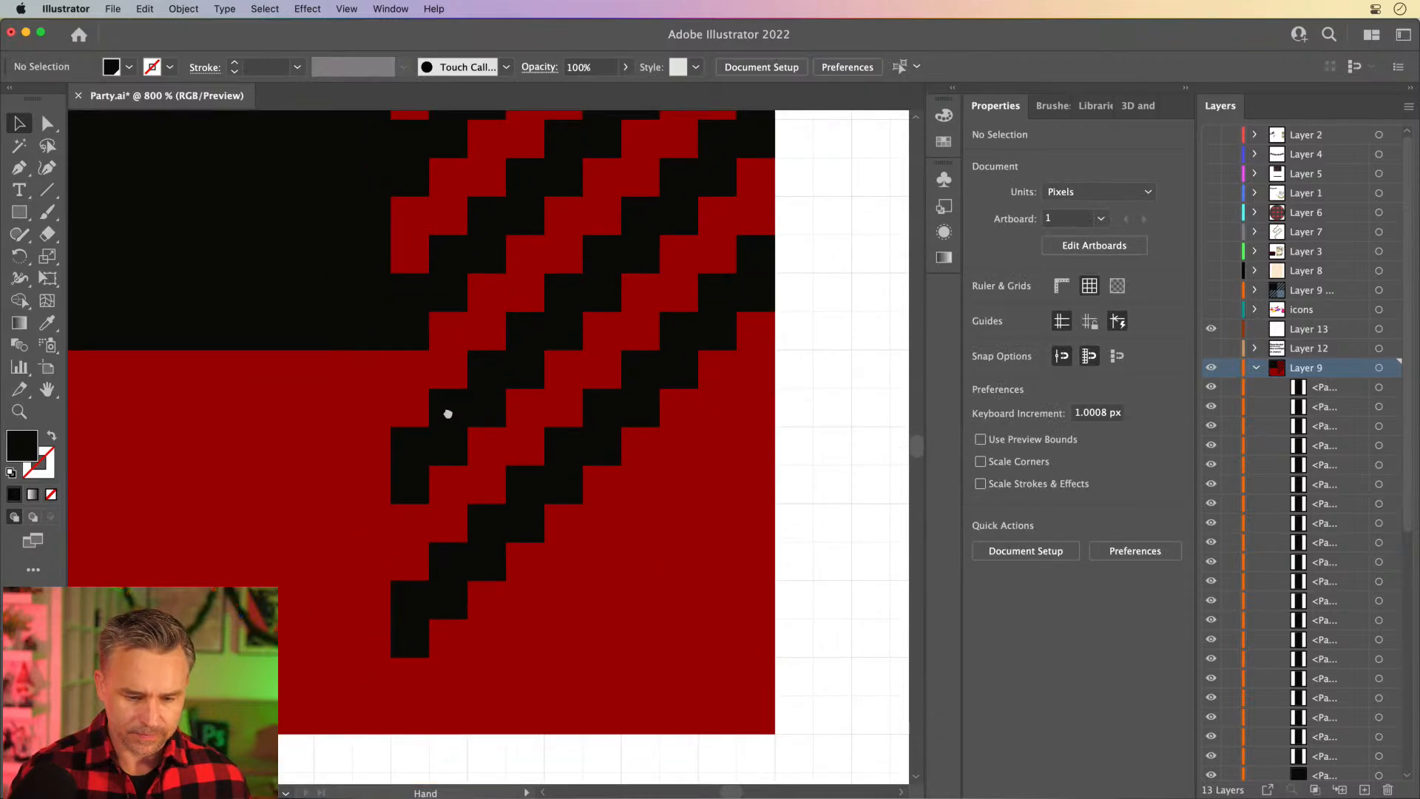
drag(343, 672, 711, 401)
key(Delete)
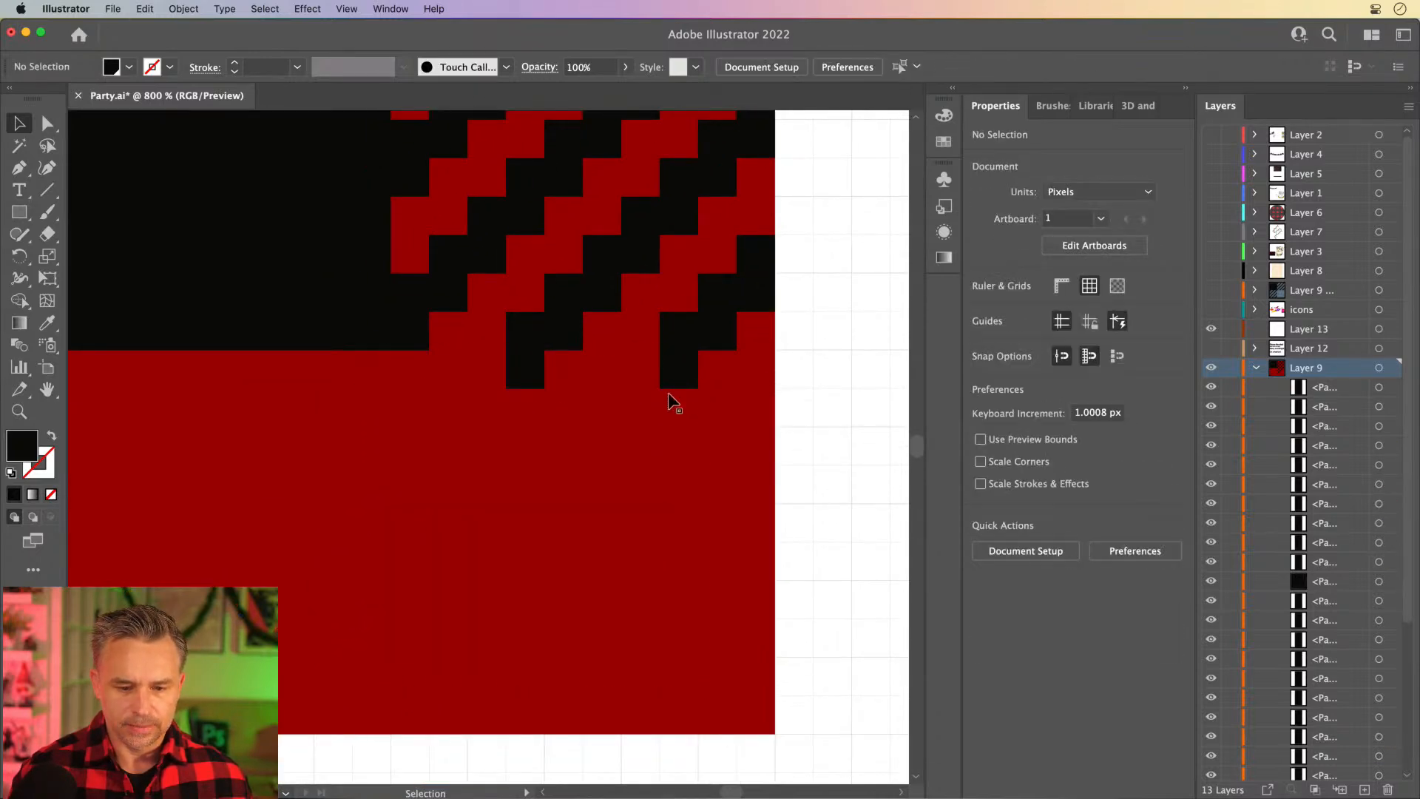
Trim the two bars overhanging the upper-right quadrant so they end at its bottom edge.
click(525, 357)
drag(530, 392, 679, 544)
click(601, 340)
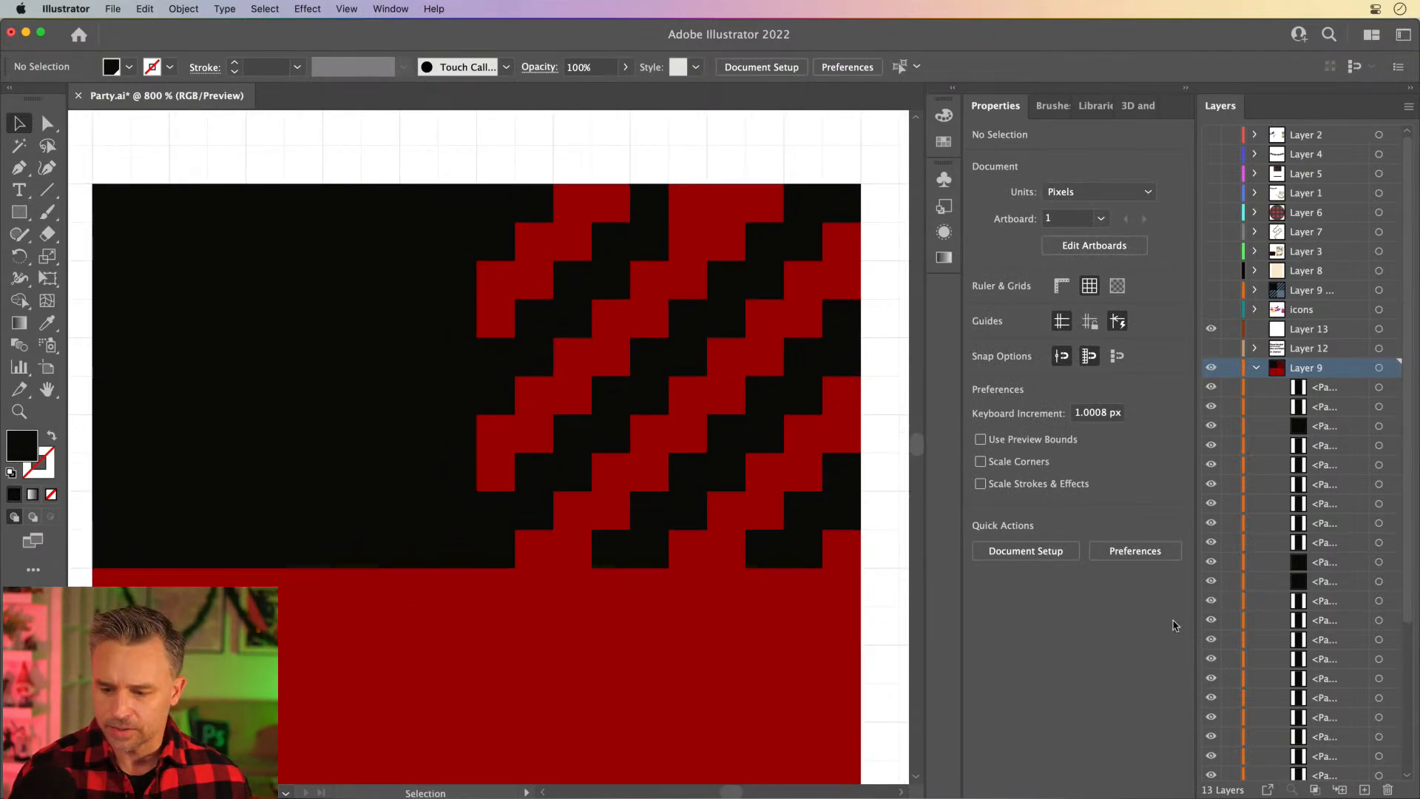
Show the hidden lower-right black rectangle again and group all the black bars in the upper-right quadrant.
scroll(1229, 562, down, 5)
click(1210, 596)
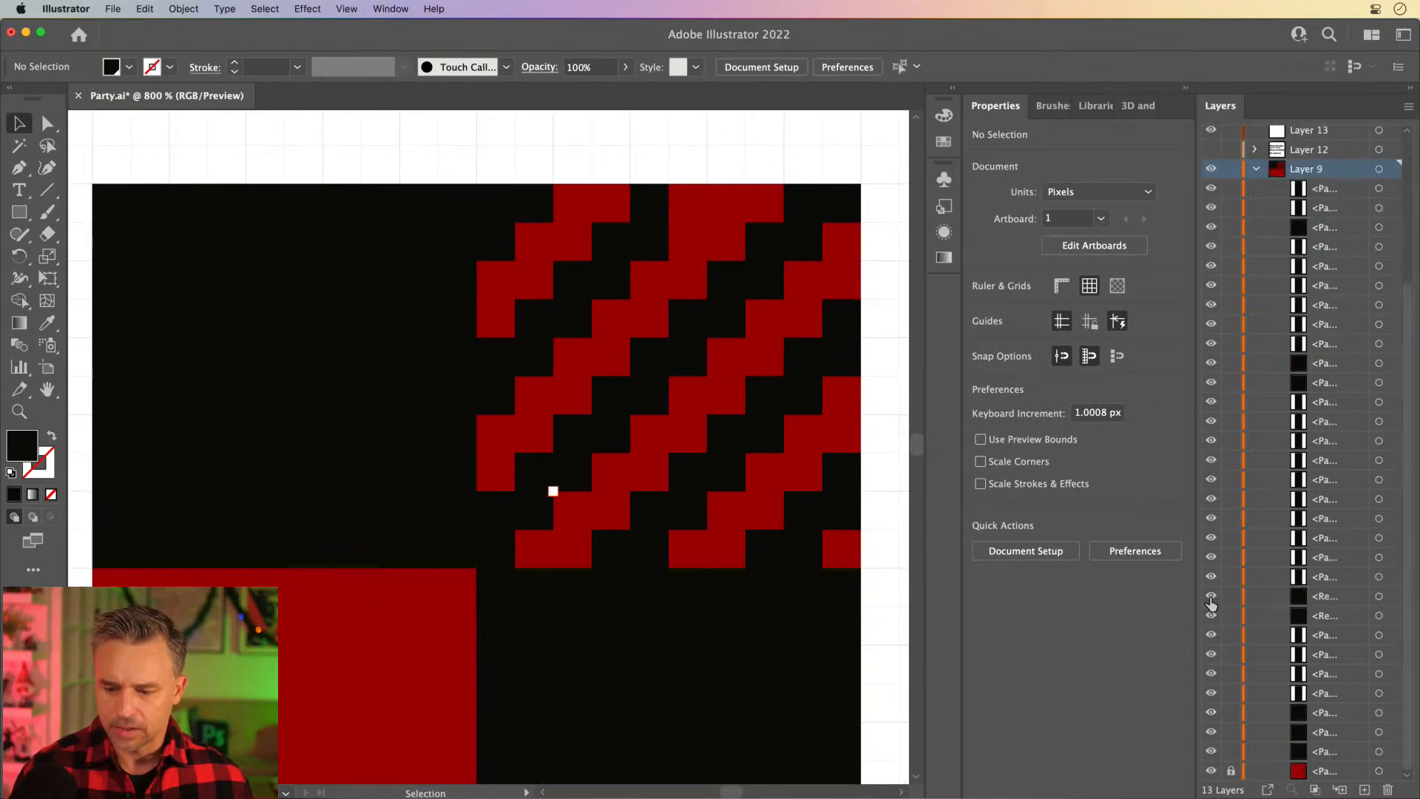
drag(477, 150, 873, 551)
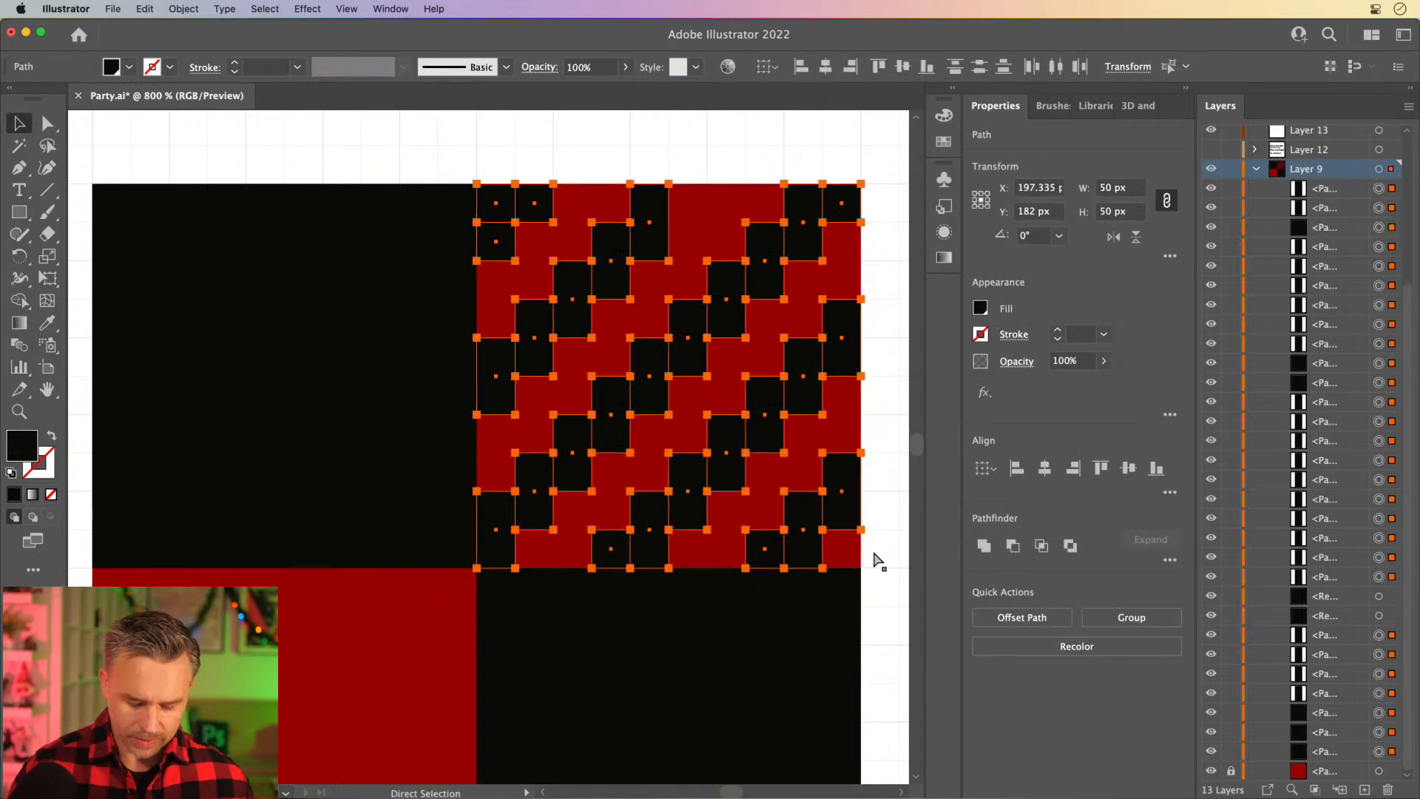
key(ctrl+g)
Duplicate the grouped stripes diagonally into the lower-left quadrant and clear the selection.
scroll(396, 490, down, 5)
scroll(396, 491, left, 3)
drag(614, 336, 230, 721)
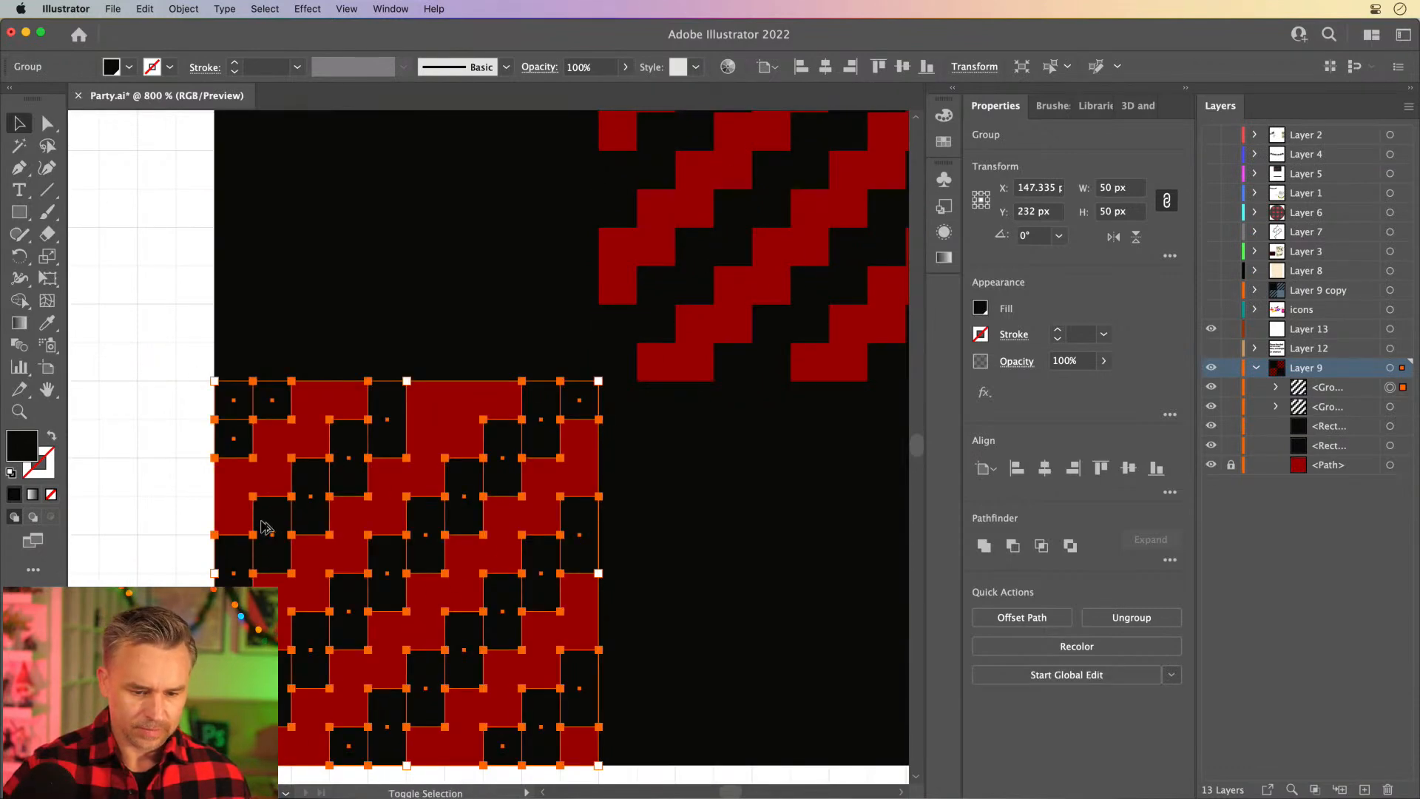
key(ctrl+minus)
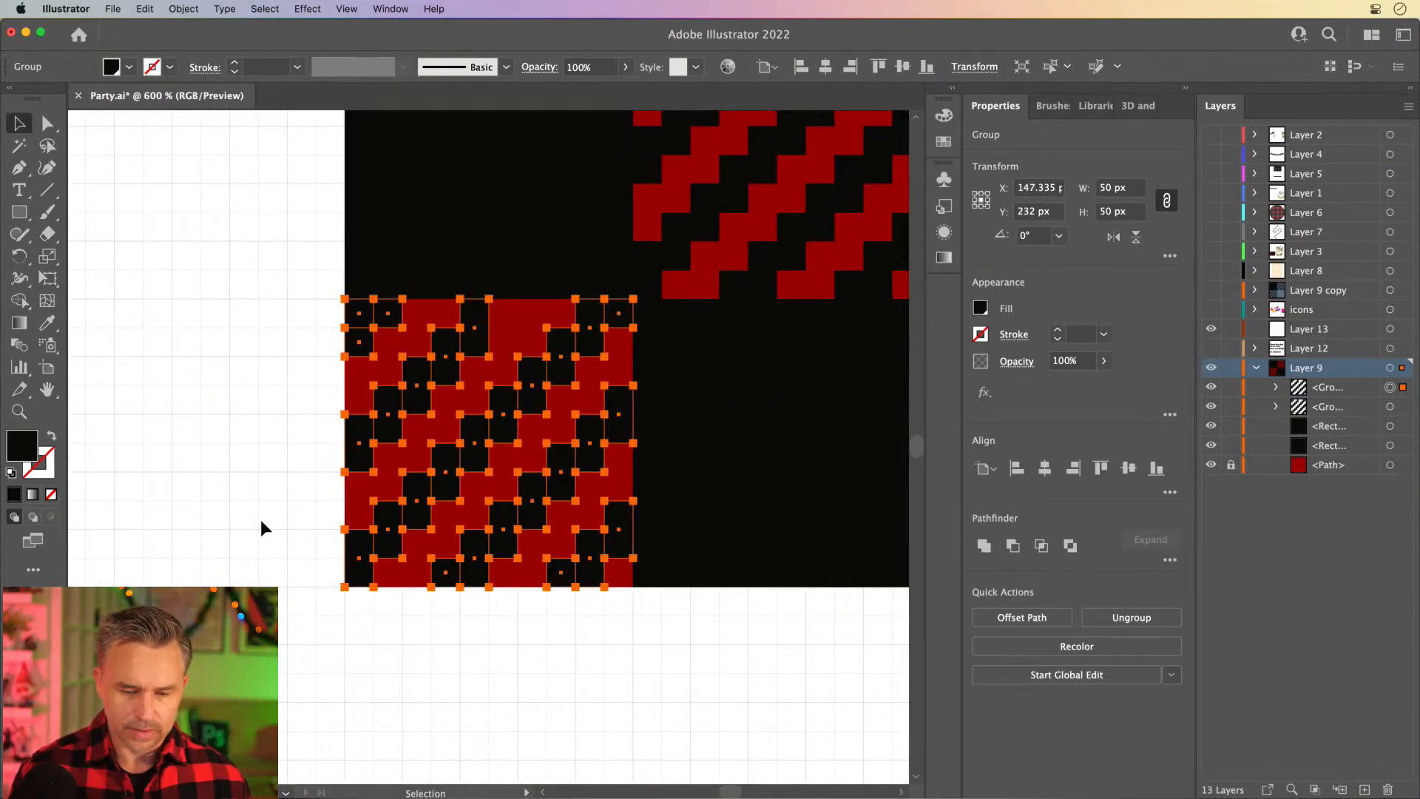
drag(688, 228, 611, 385)
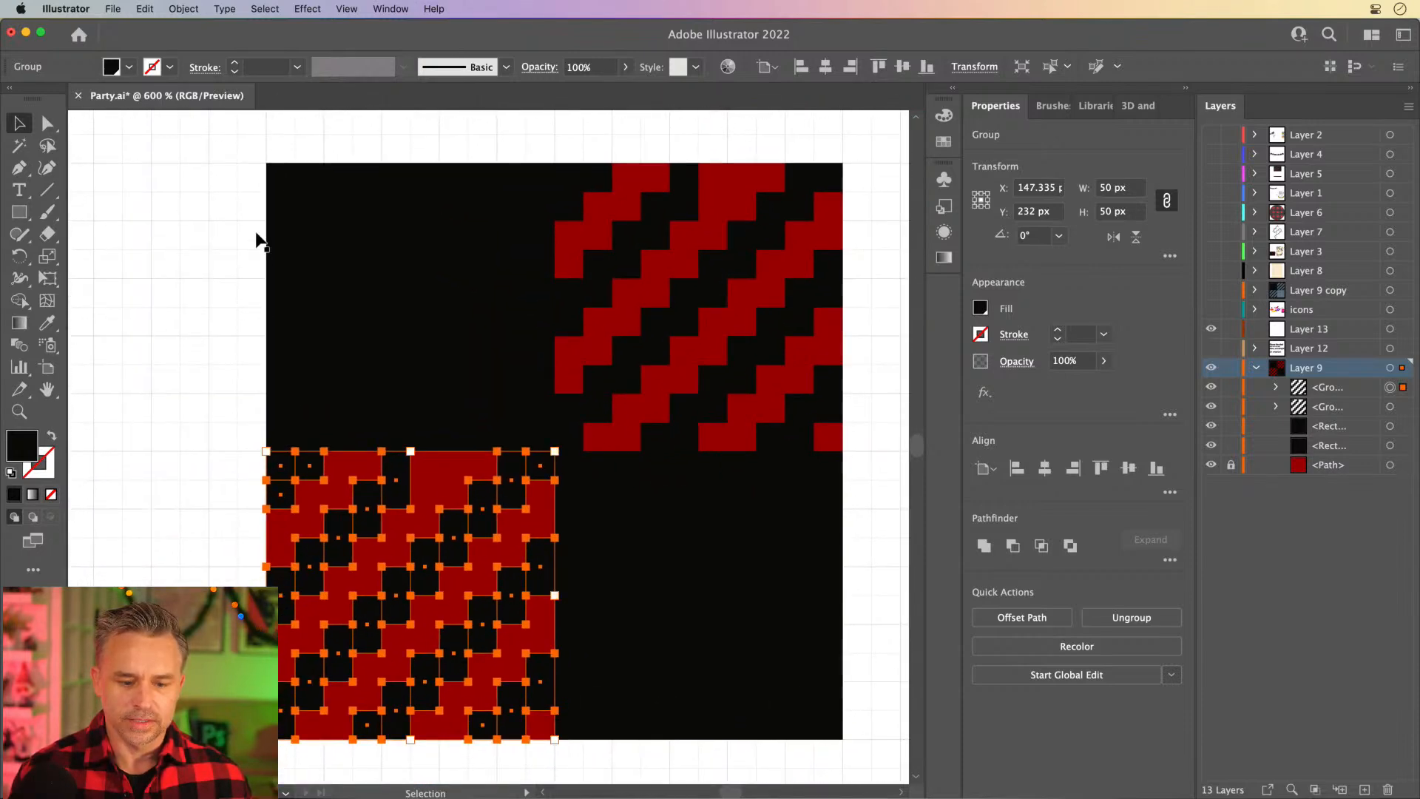
click(236, 229)
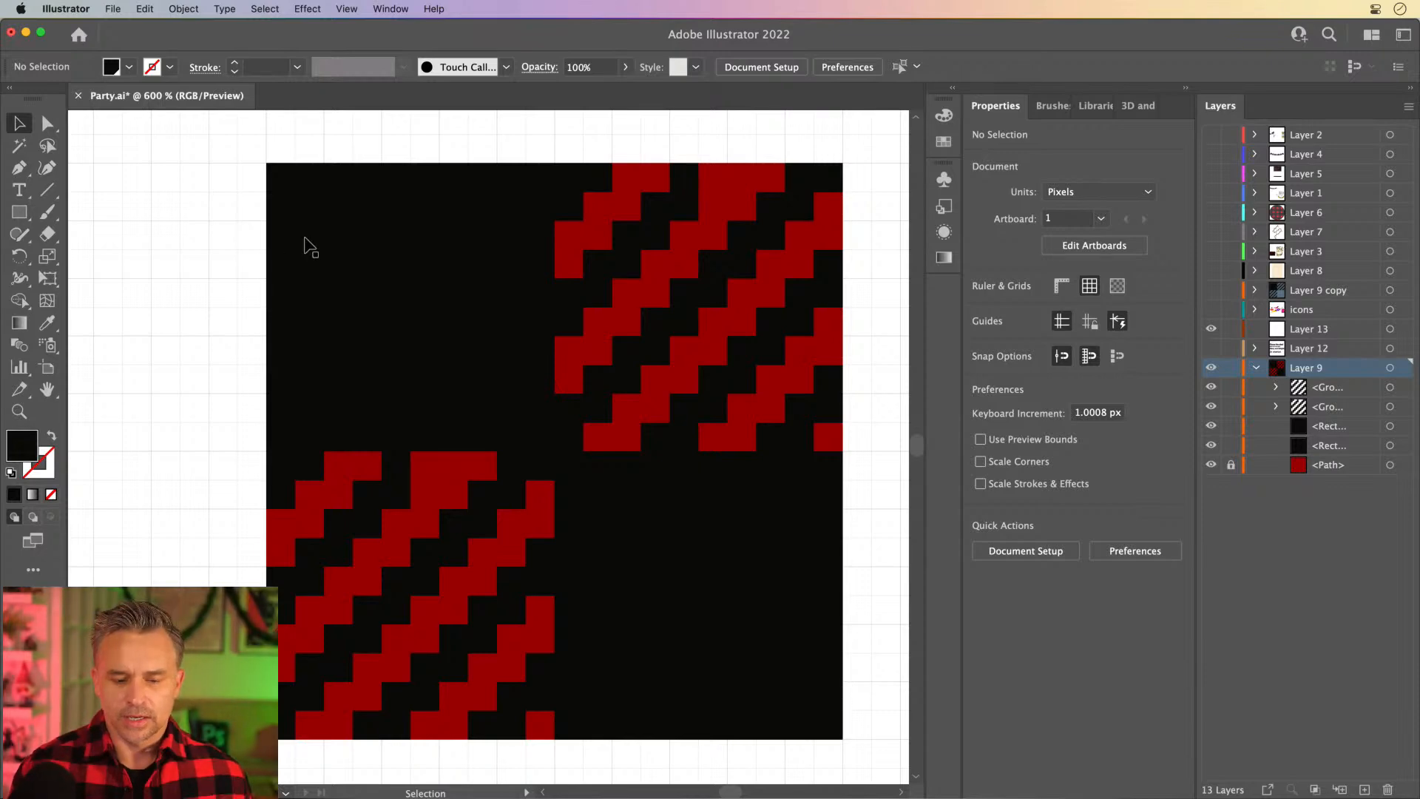
click(523, 429)
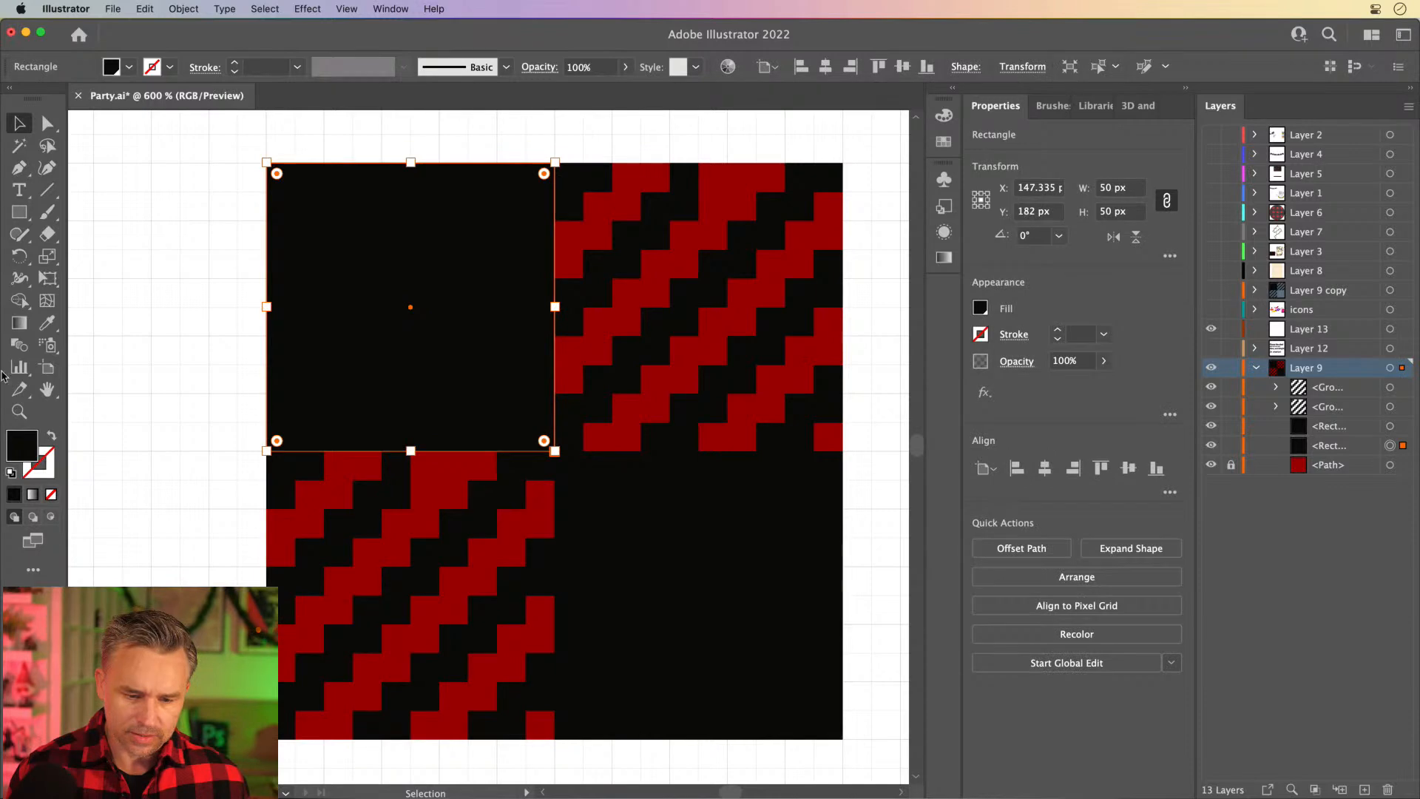
click(165, 354)
Unlock the dark red background path and rename Layer 9 to "pattern".
click(1230, 465)
click(1255, 370)
double_click(1305, 367)
text(pattern)
key(Return)
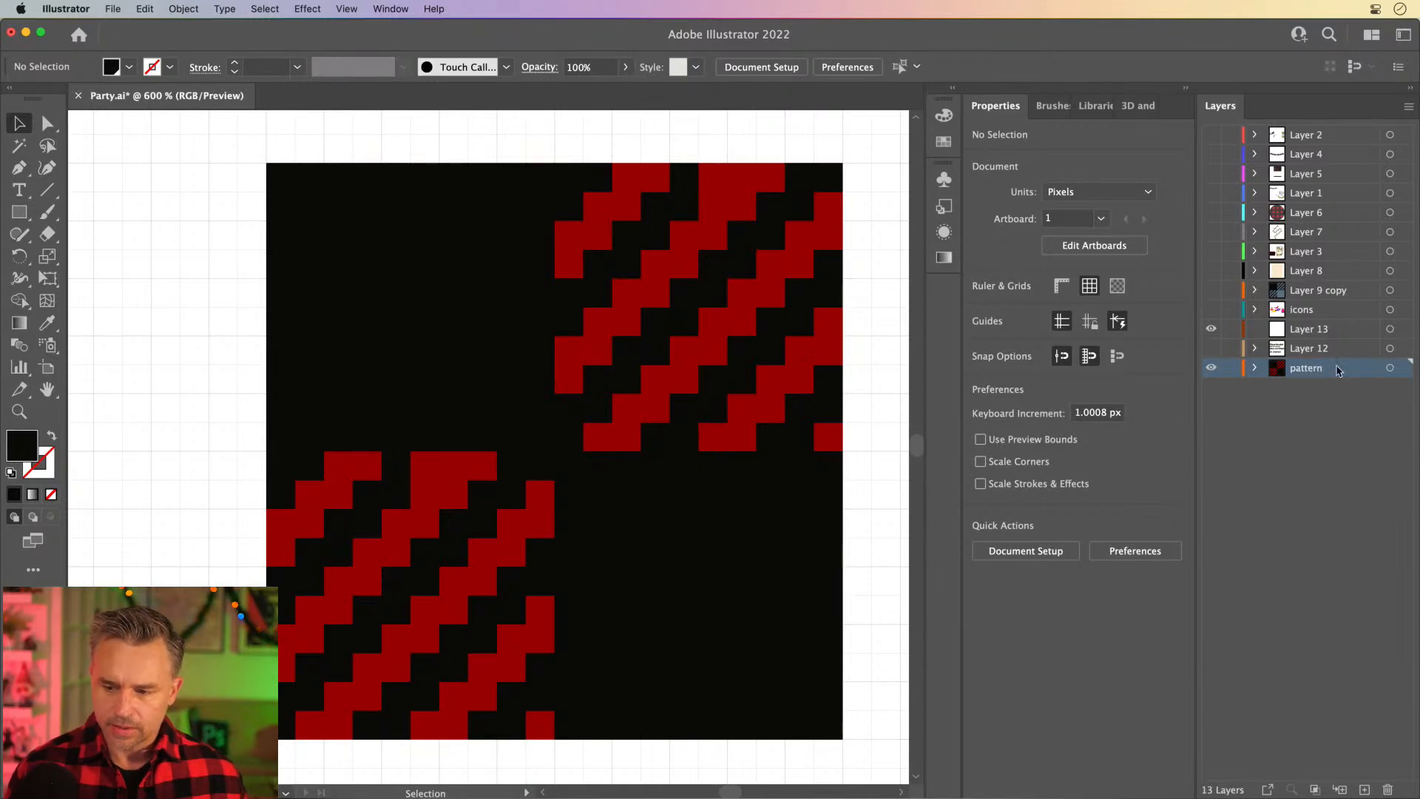
Select the complete plaid tile and add it to the Swatches as a new pattern swatch before the confetti-style pattern.
drag(219, 131, 857, 766)
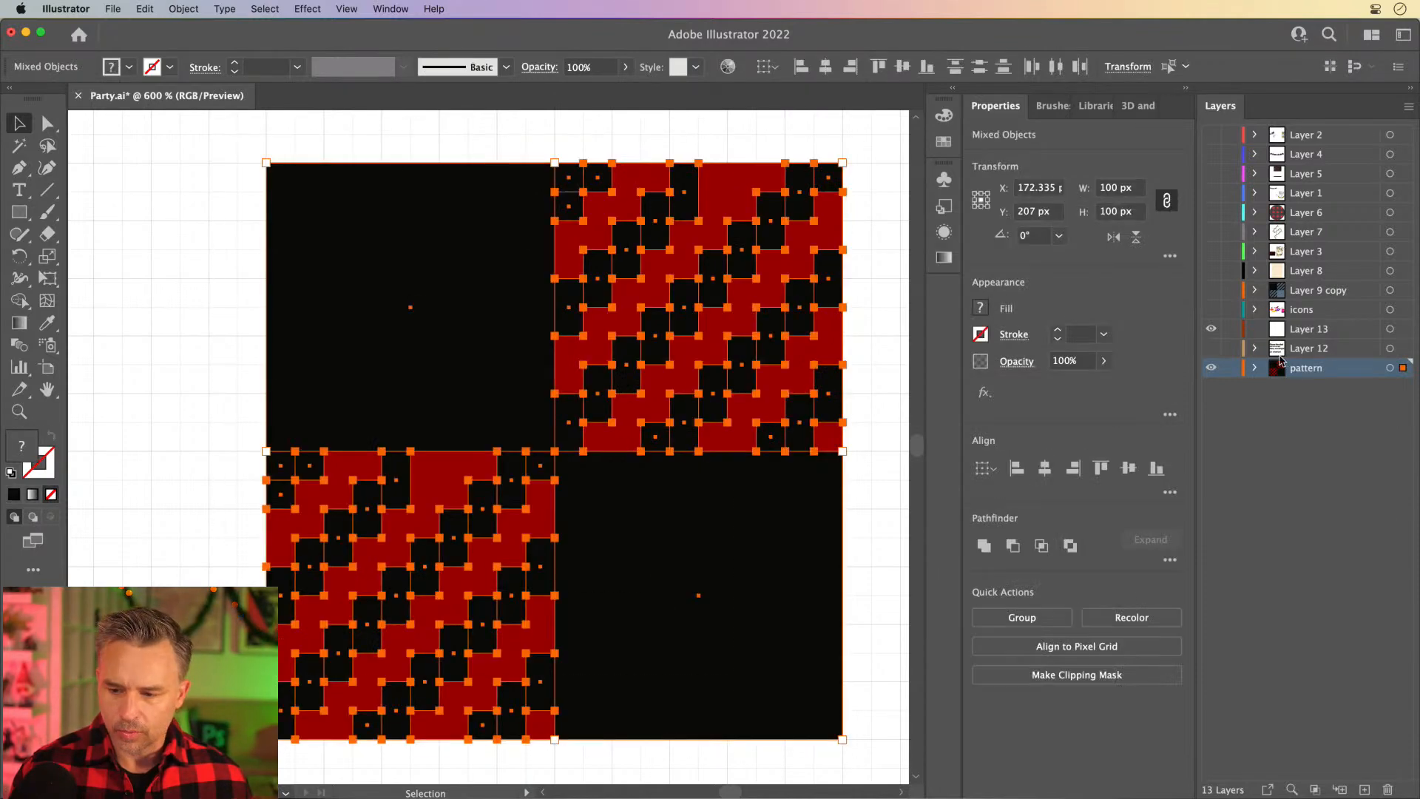
click(1255, 367)
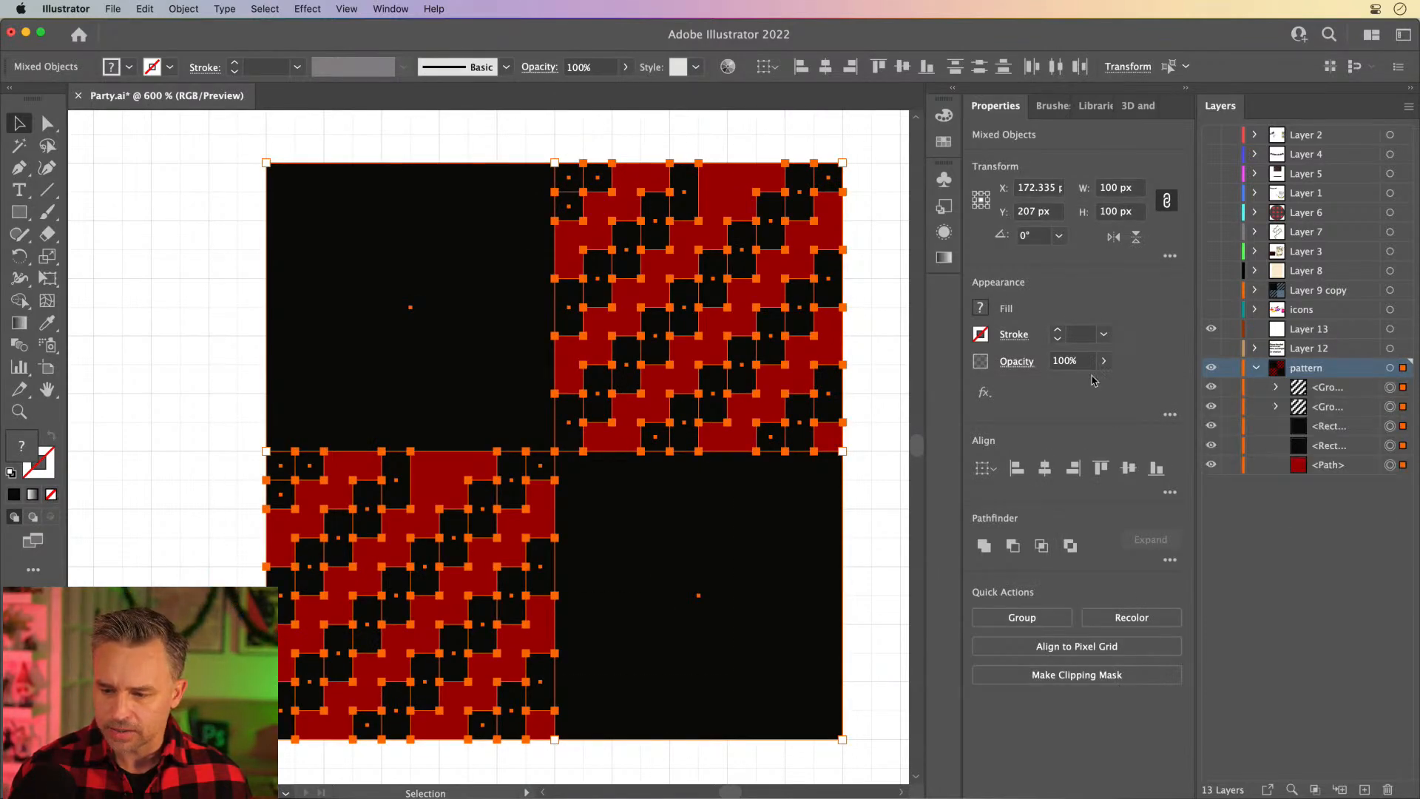
click(1256, 367)
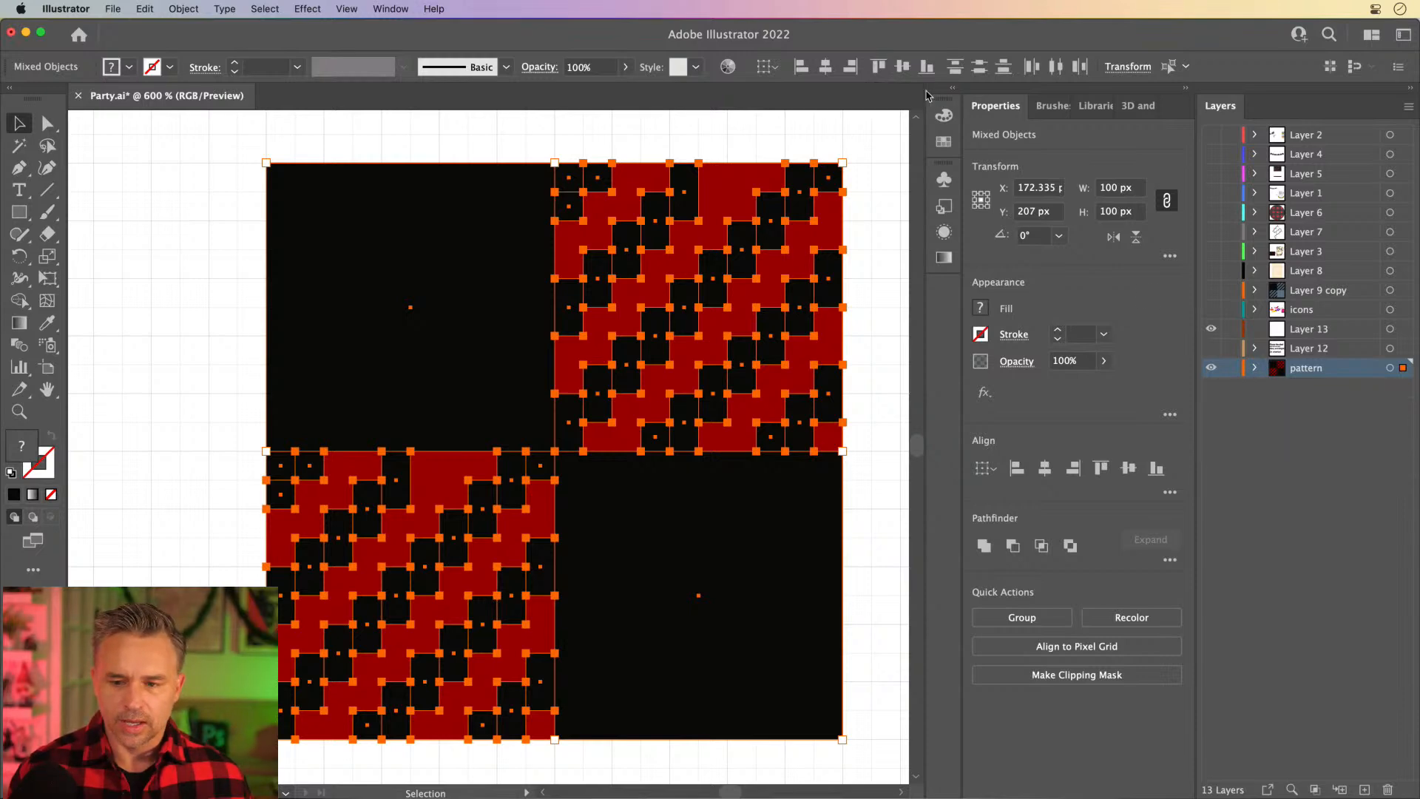
click(959, 92)
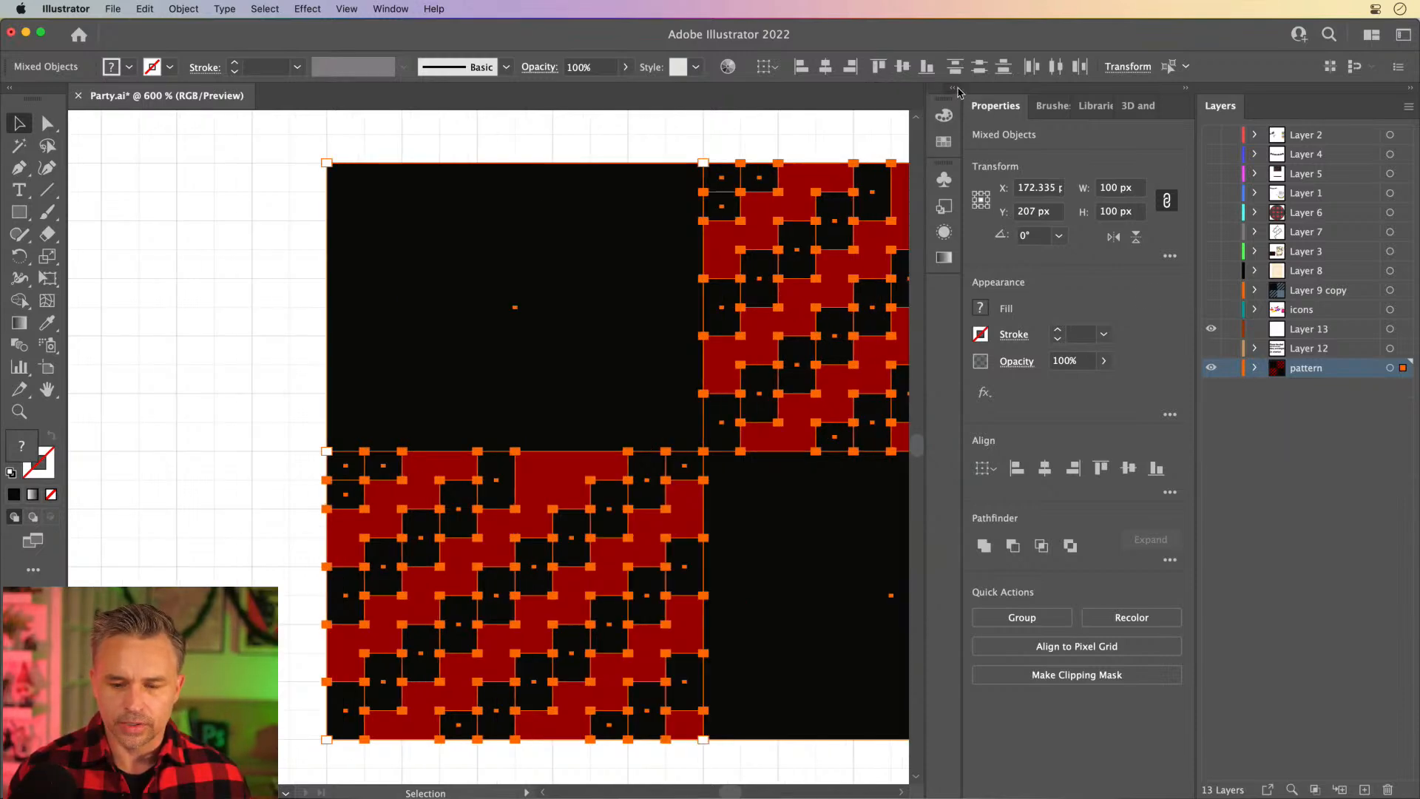
scroll(850, 267, down, 3)
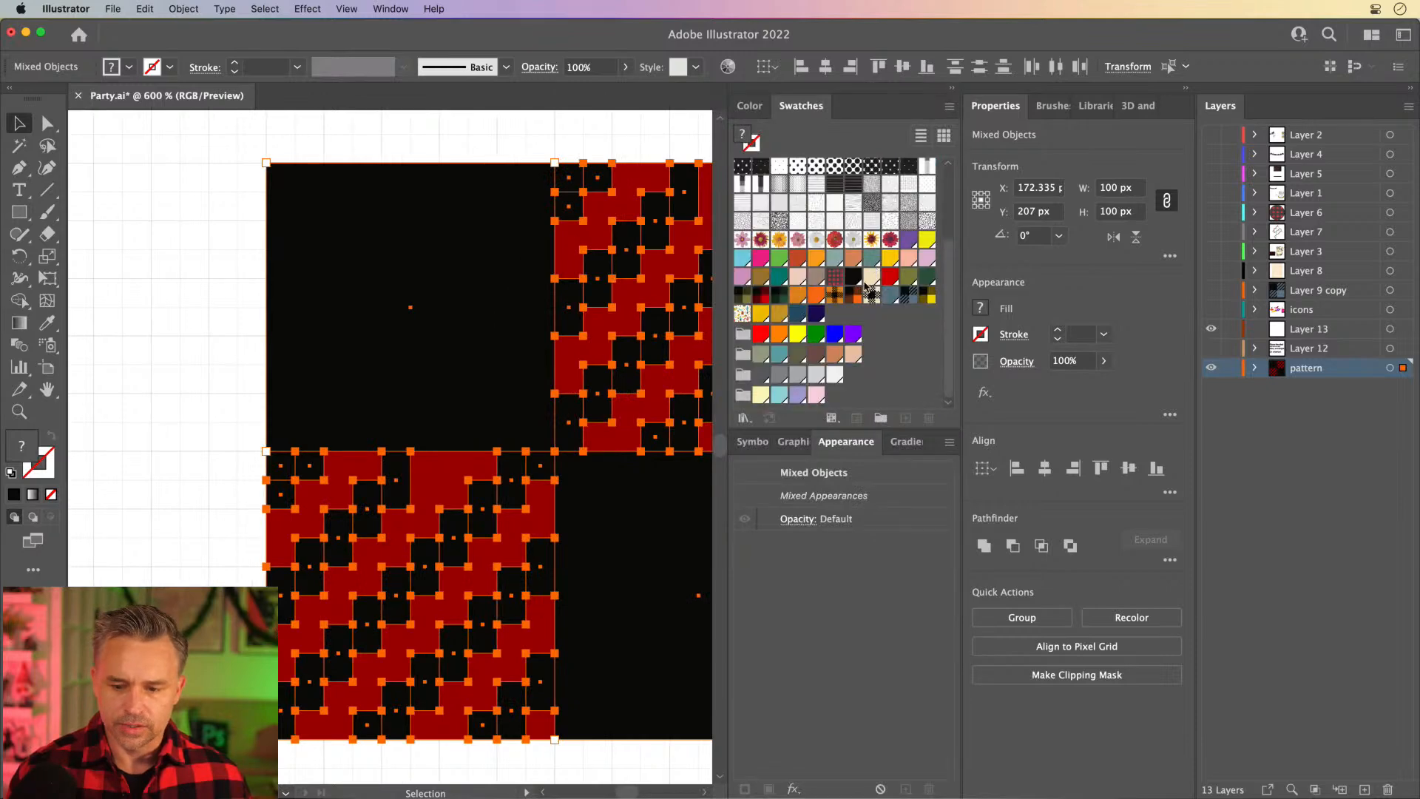
drag(426, 291, 943, 310)
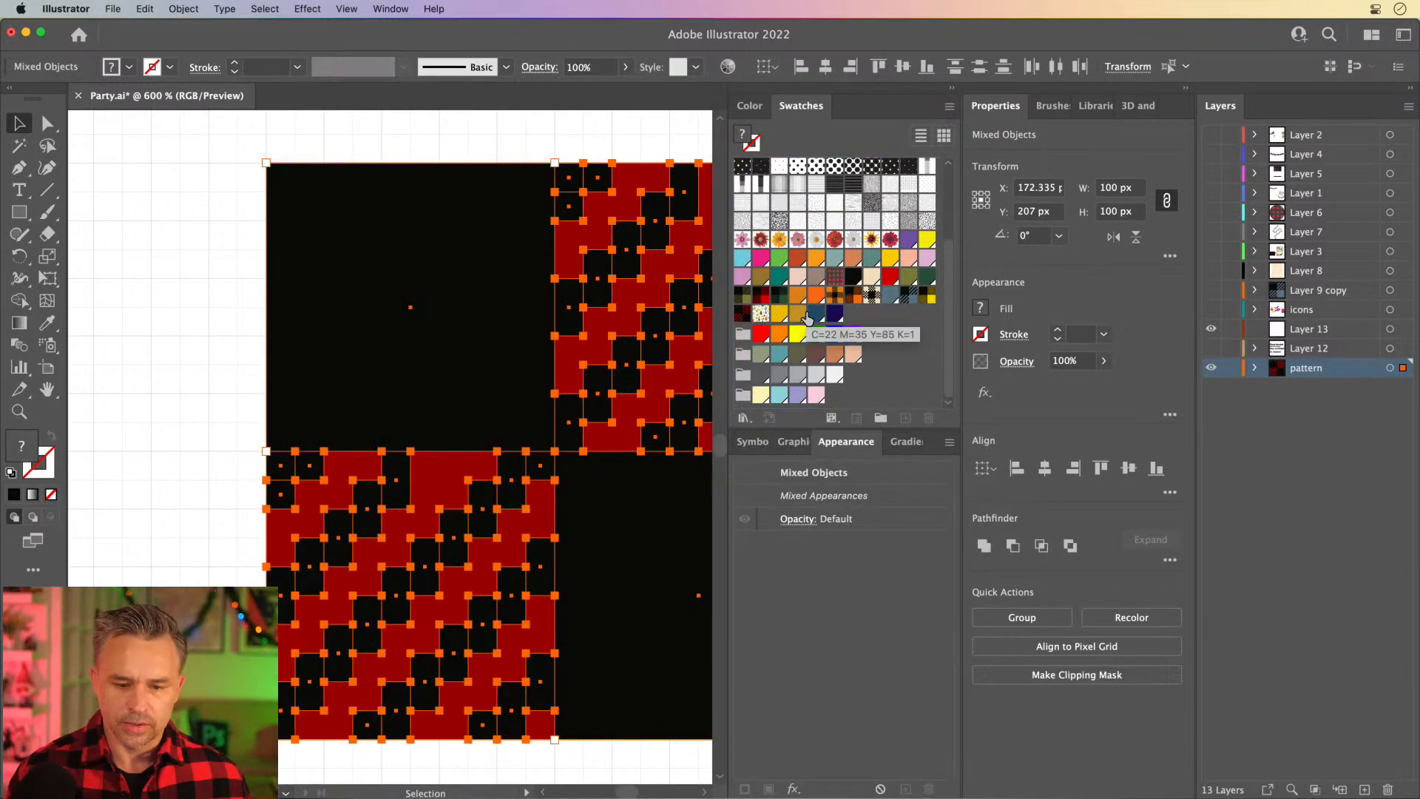
click(630, 138)
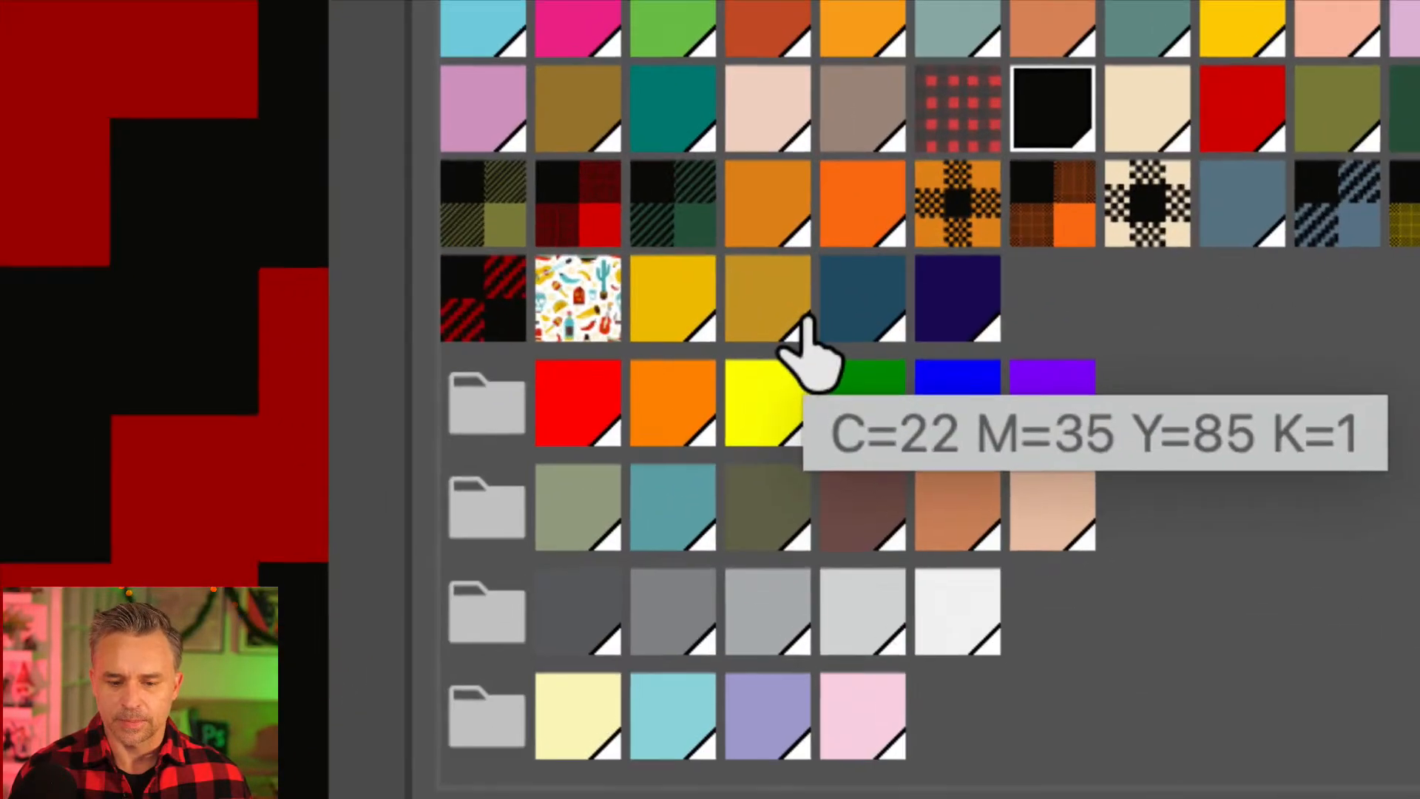
Open the new red and black plaid swatch in pattern editing mode and collapse the Swatches and Properties panel groups.
click(459, 302)
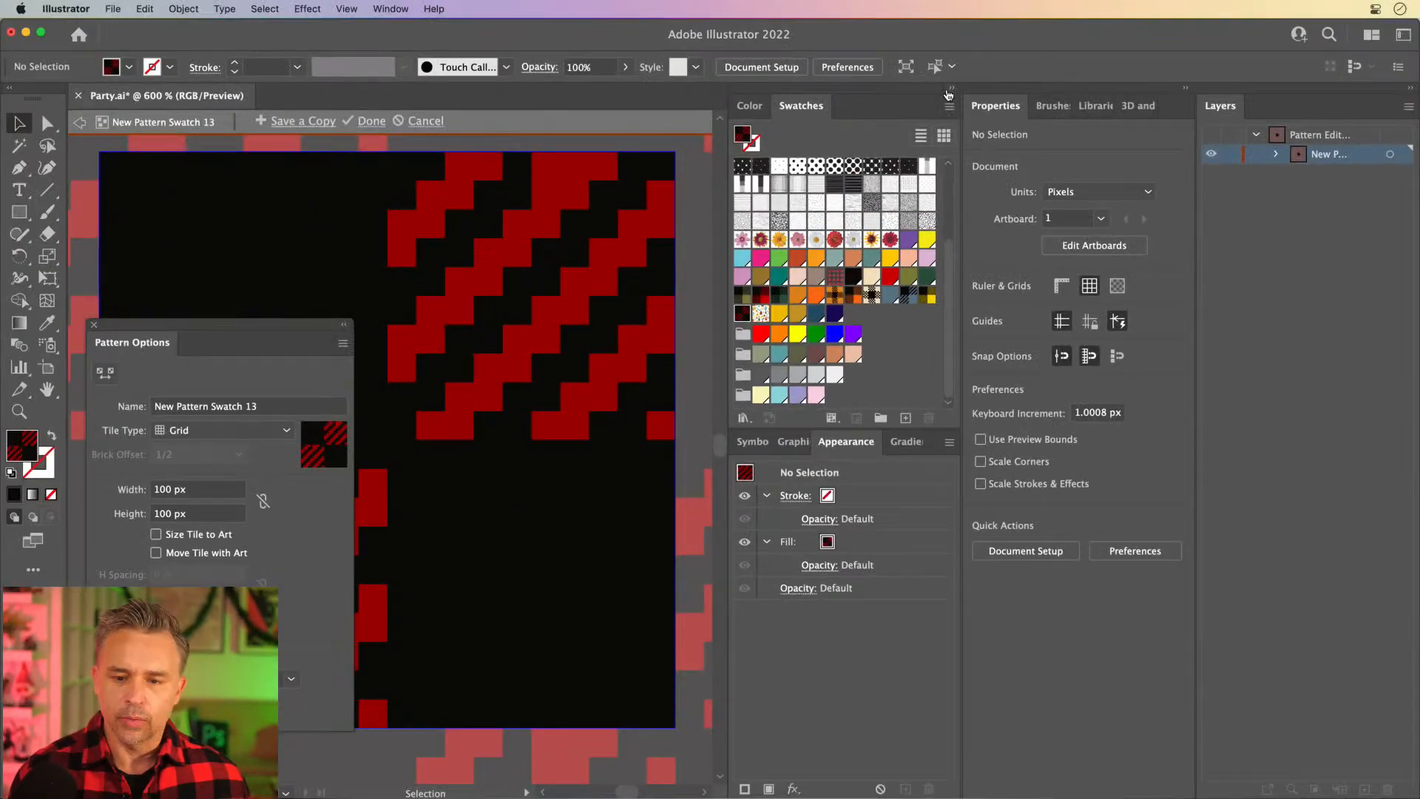
click(952, 87)
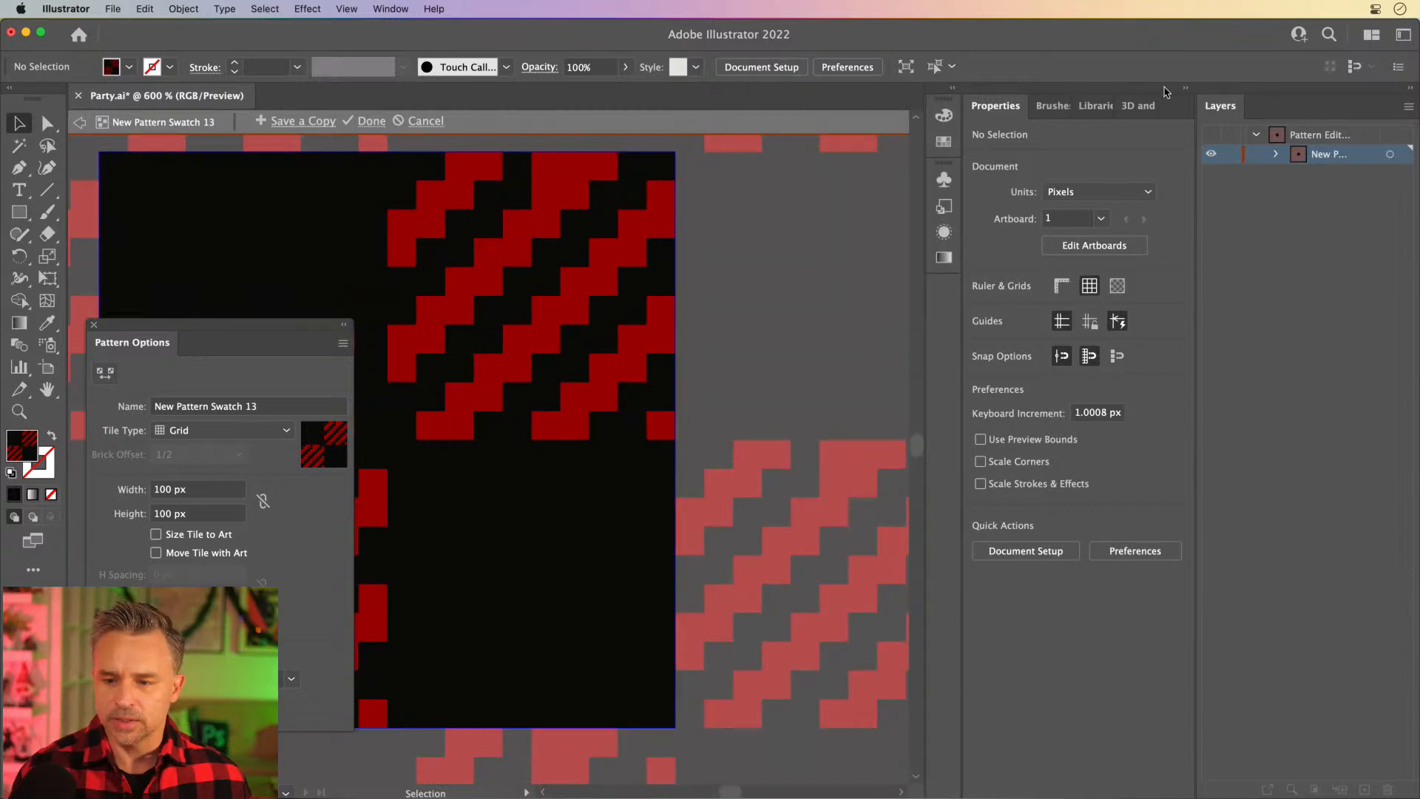
click(1186, 89)
Examine how the stair-step stripes repeat around the tile, and exit pattern editing mode.
drag(454, 244, 671, 252)
key(super+minus)
key(super+minus)
key(super+minus)
key(super+minus)
key(super+minus)
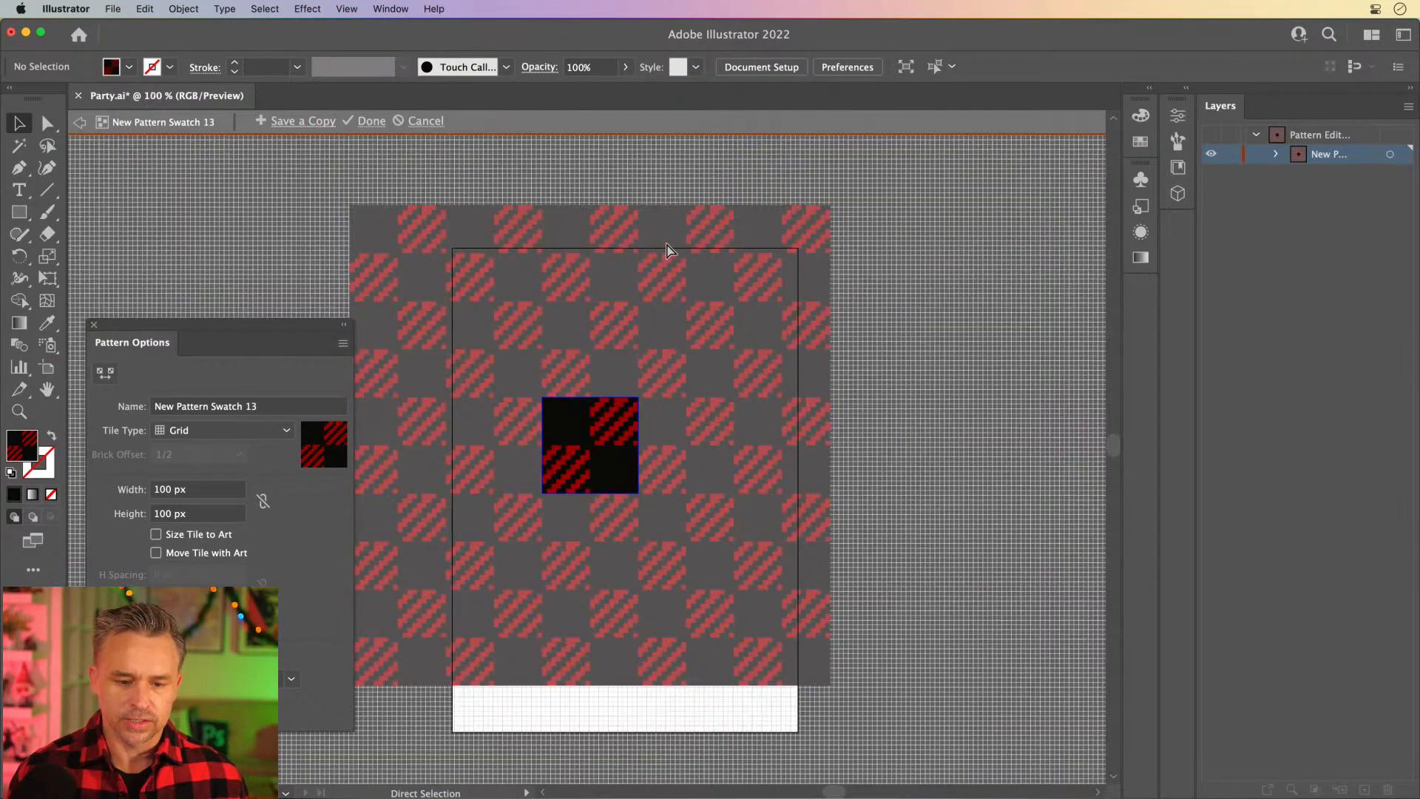
key(super+plus)
key(super+plus)
key(super+plus)
key(super+plus)
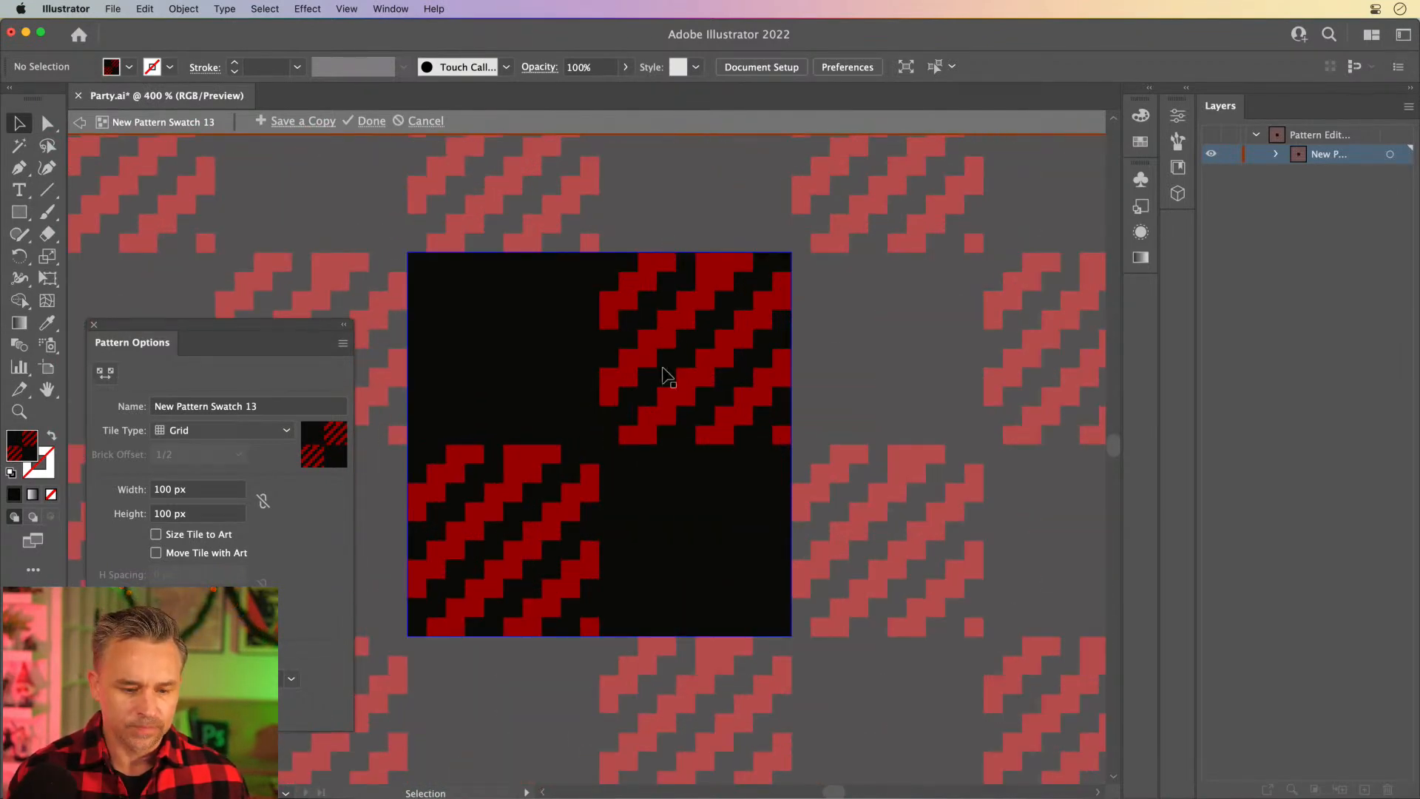
click(371, 121)
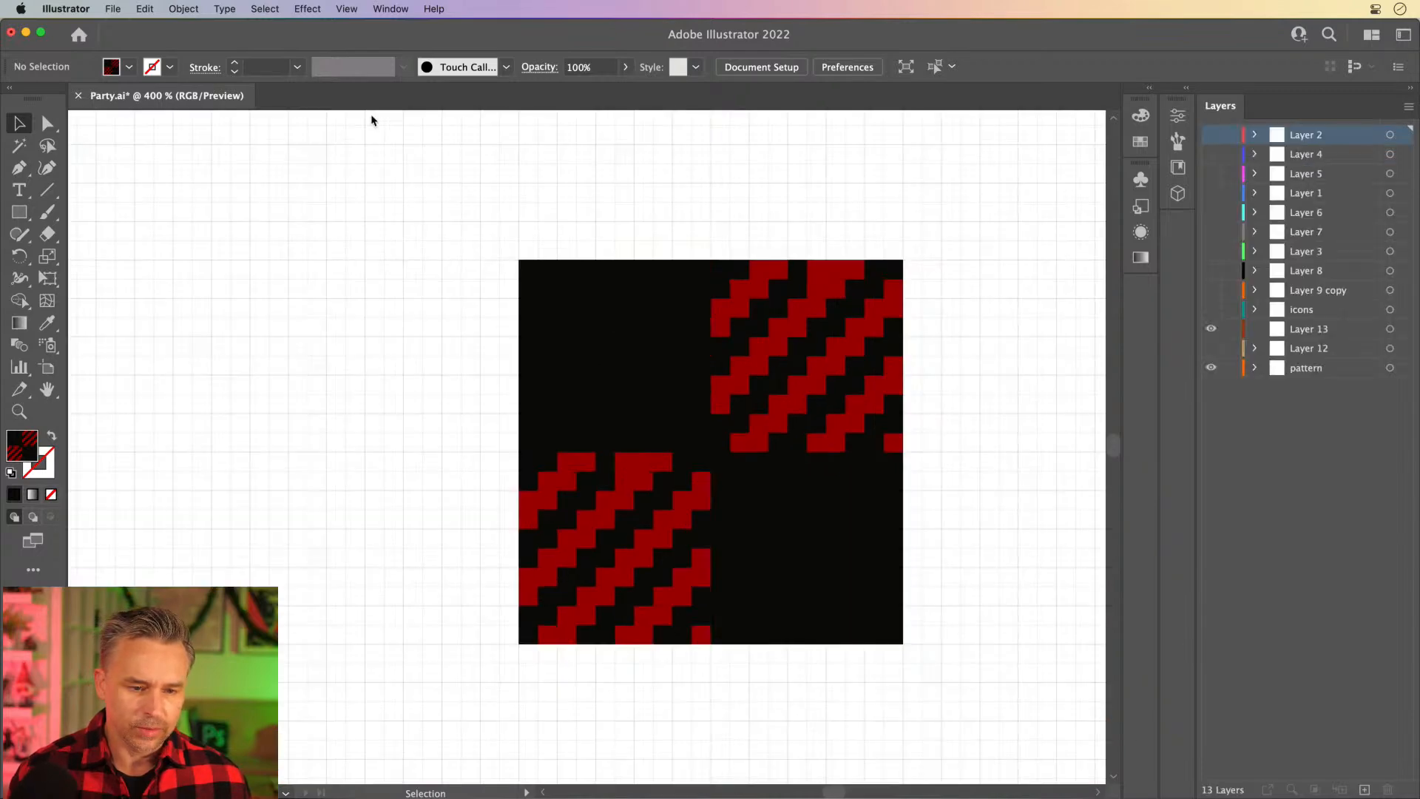
key(super+minus)
key(super+minus)
key(super+minus)
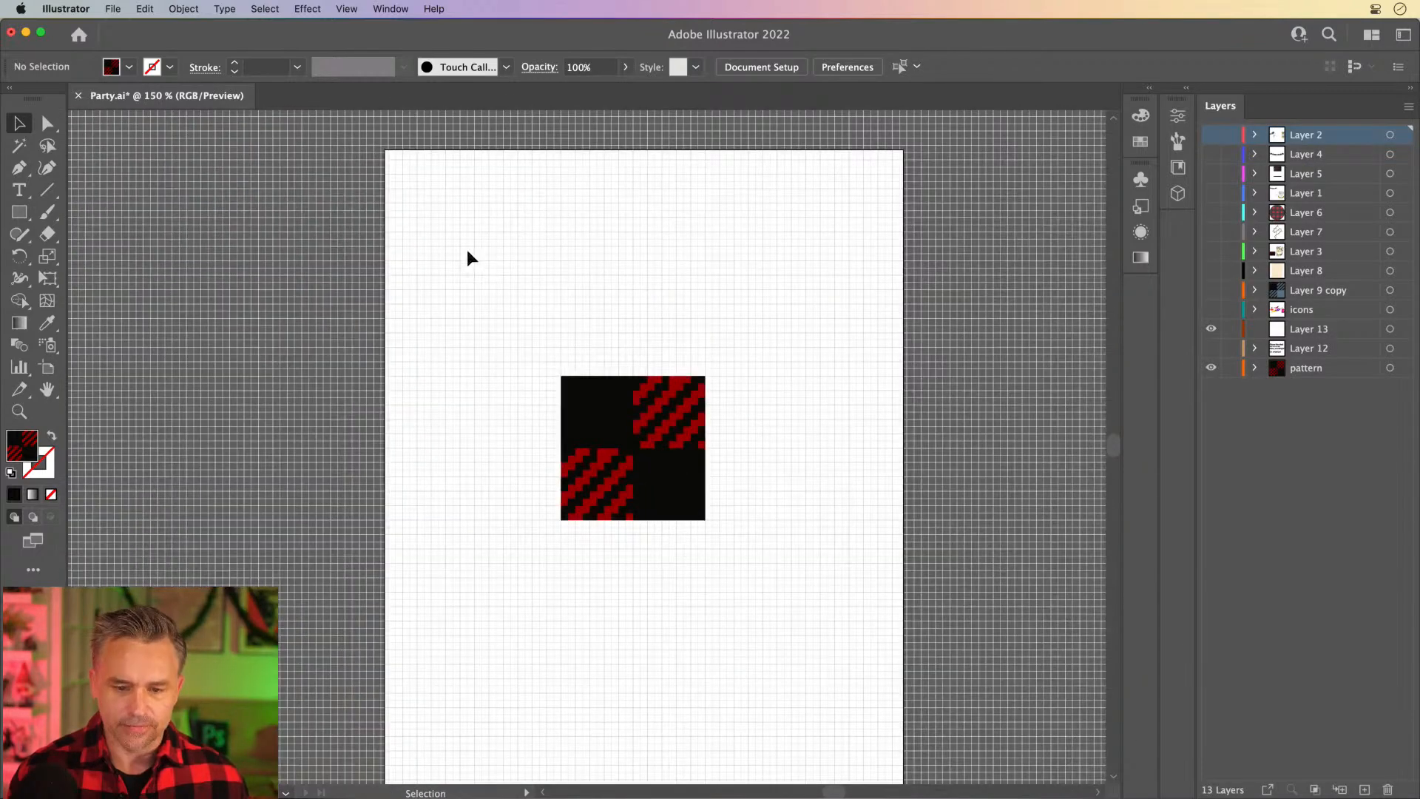
drag(488, 333, 410, 290)
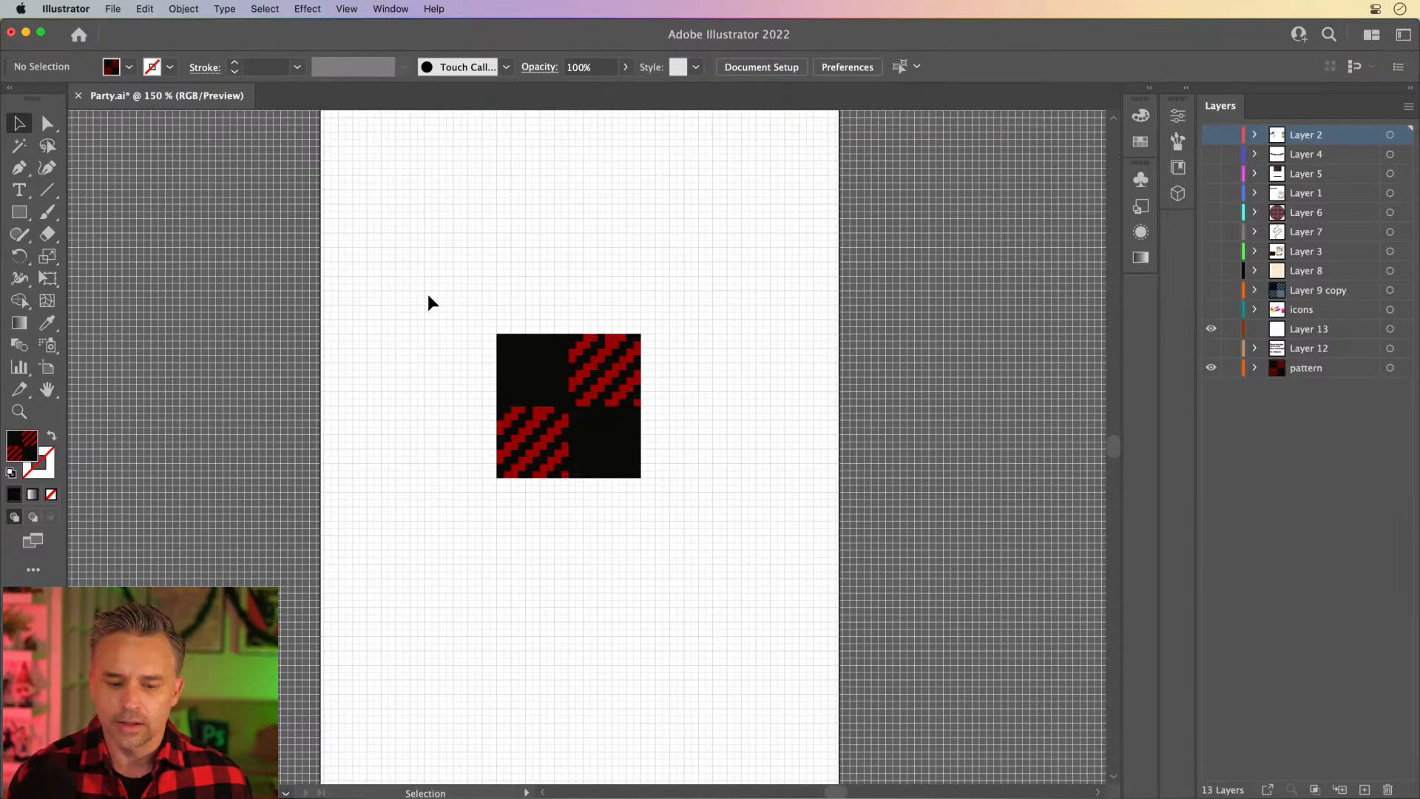
key(a)
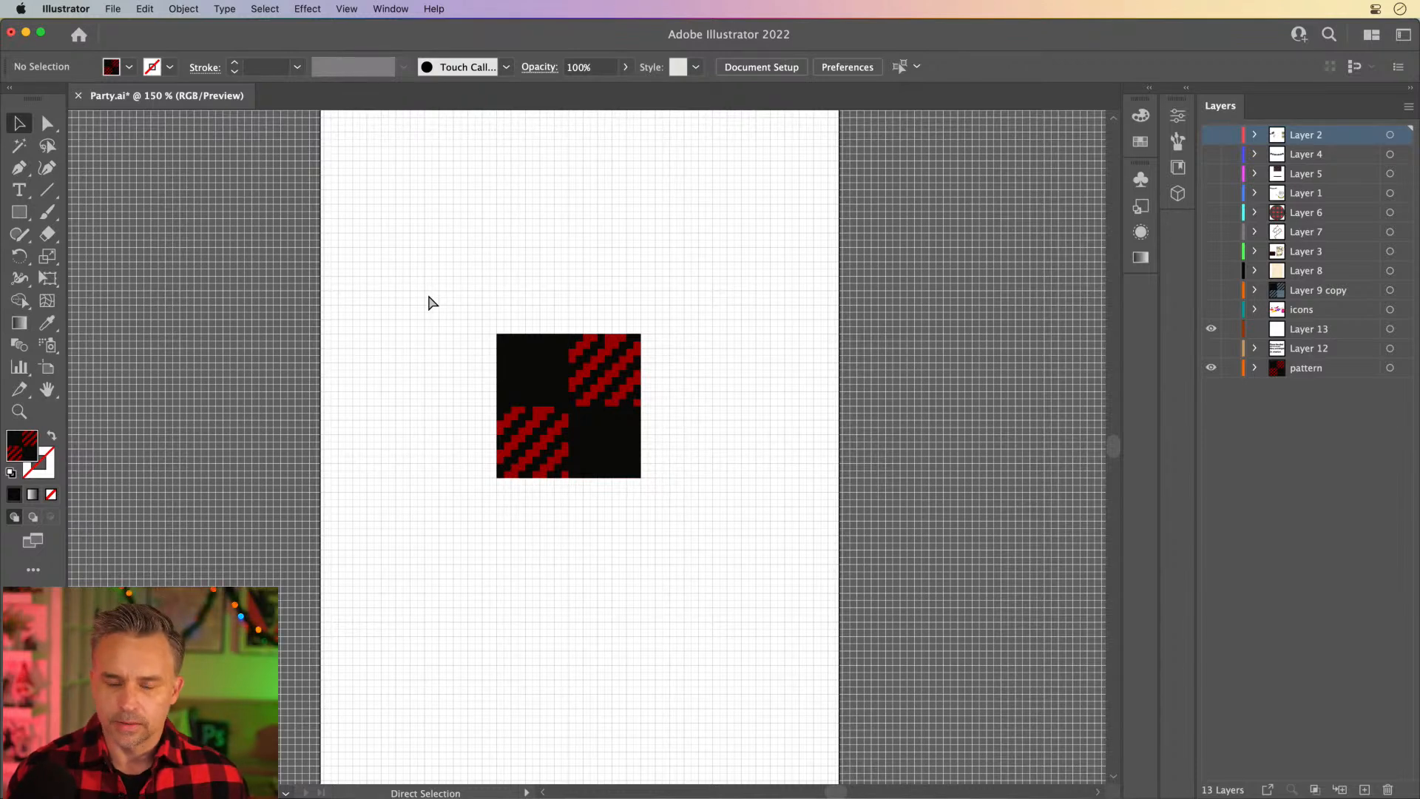
key(v)
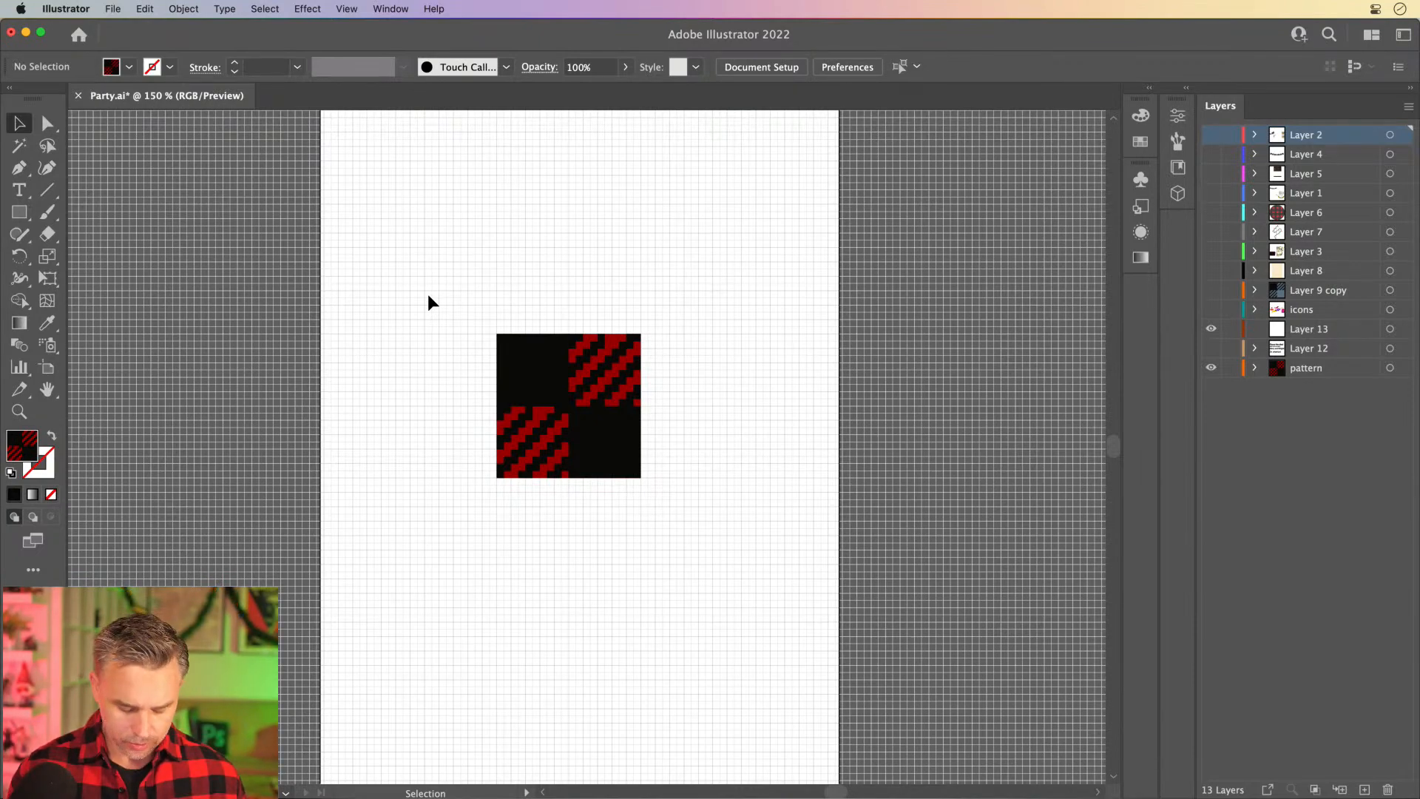
key(super+equal)
key(super+equal)
key(super+equal)
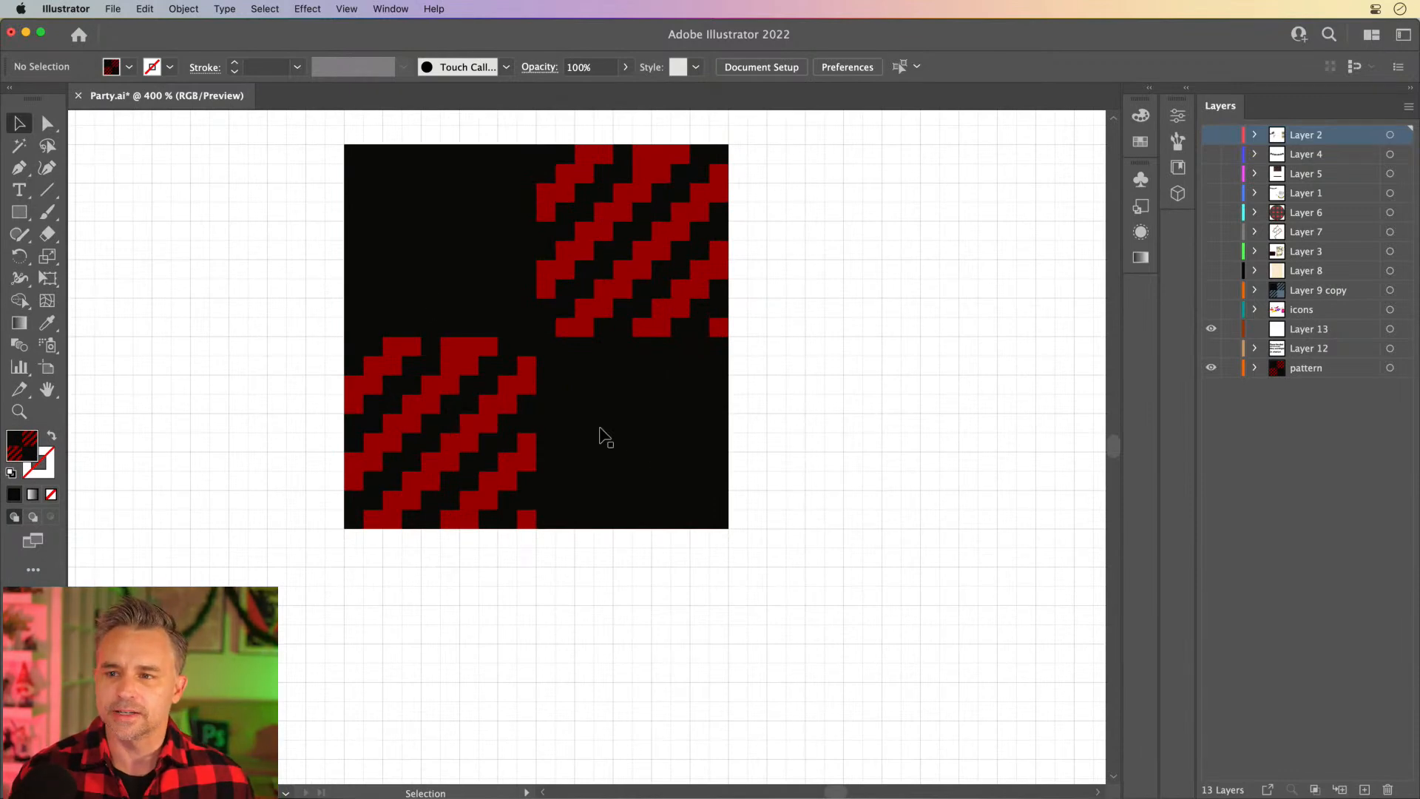
Reopen the plaid swatch for pattern editing and remove the black rectangle from the tile's lower-right quadrant to expose the red background.
click(1149, 88)
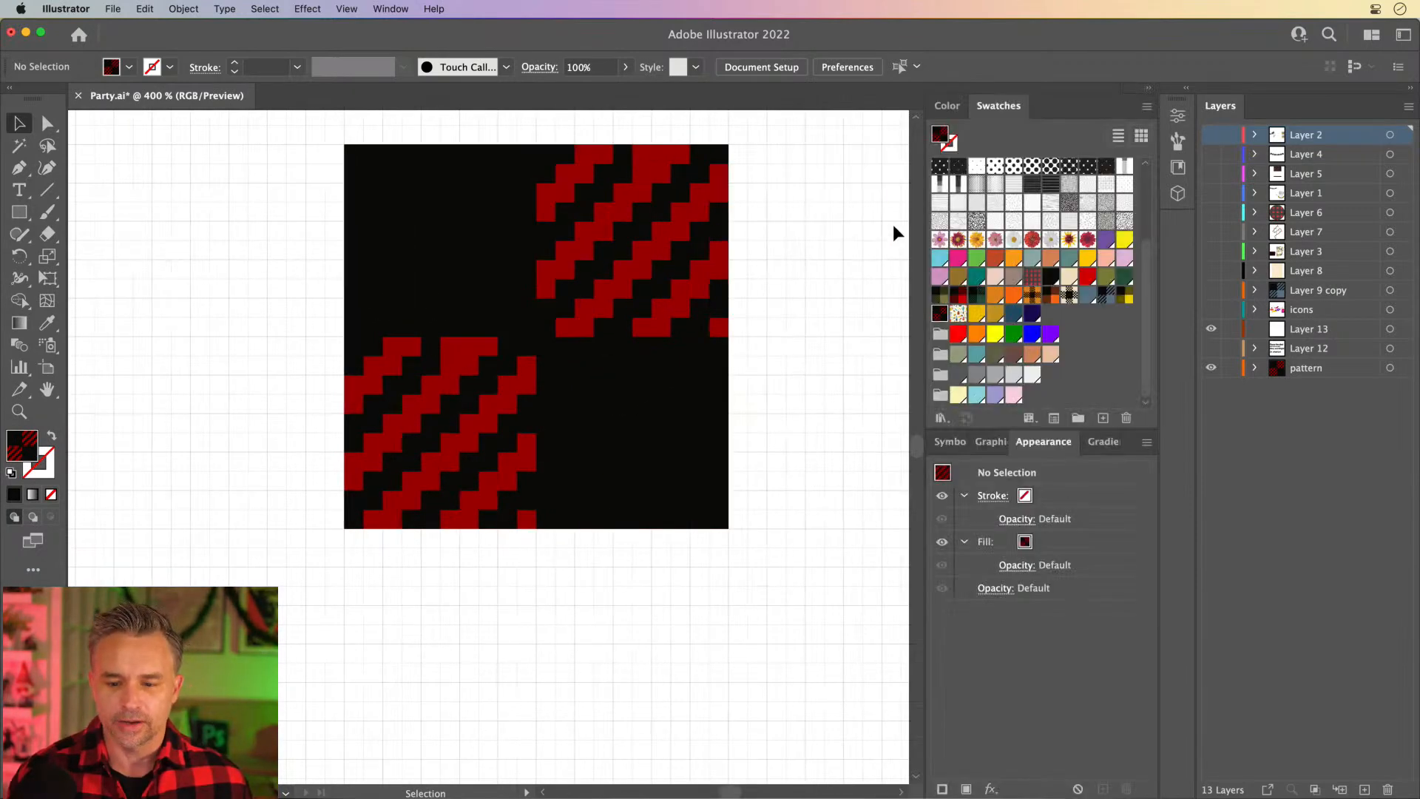
double_click(940, 315)
click(591, 551)
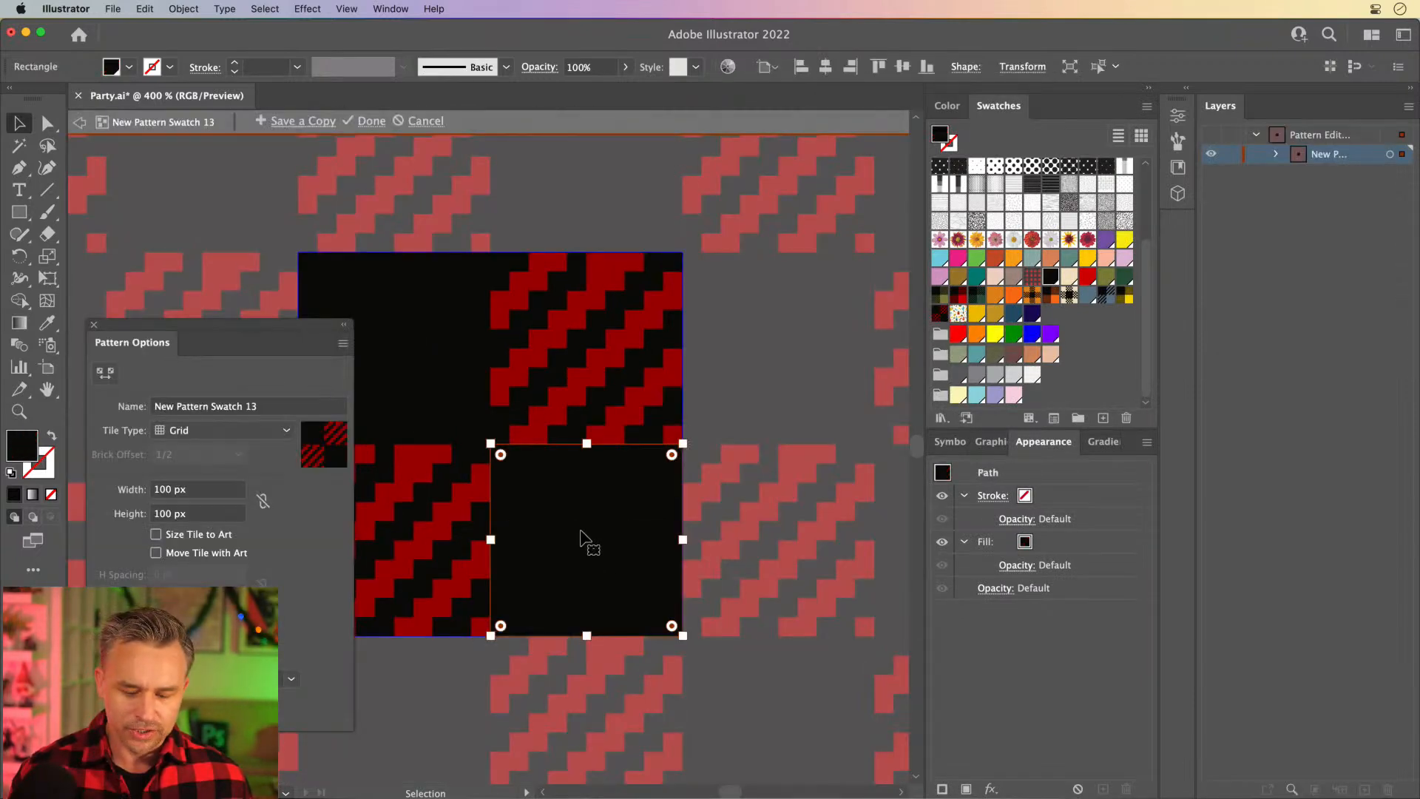
key(i)
click(582, 475)
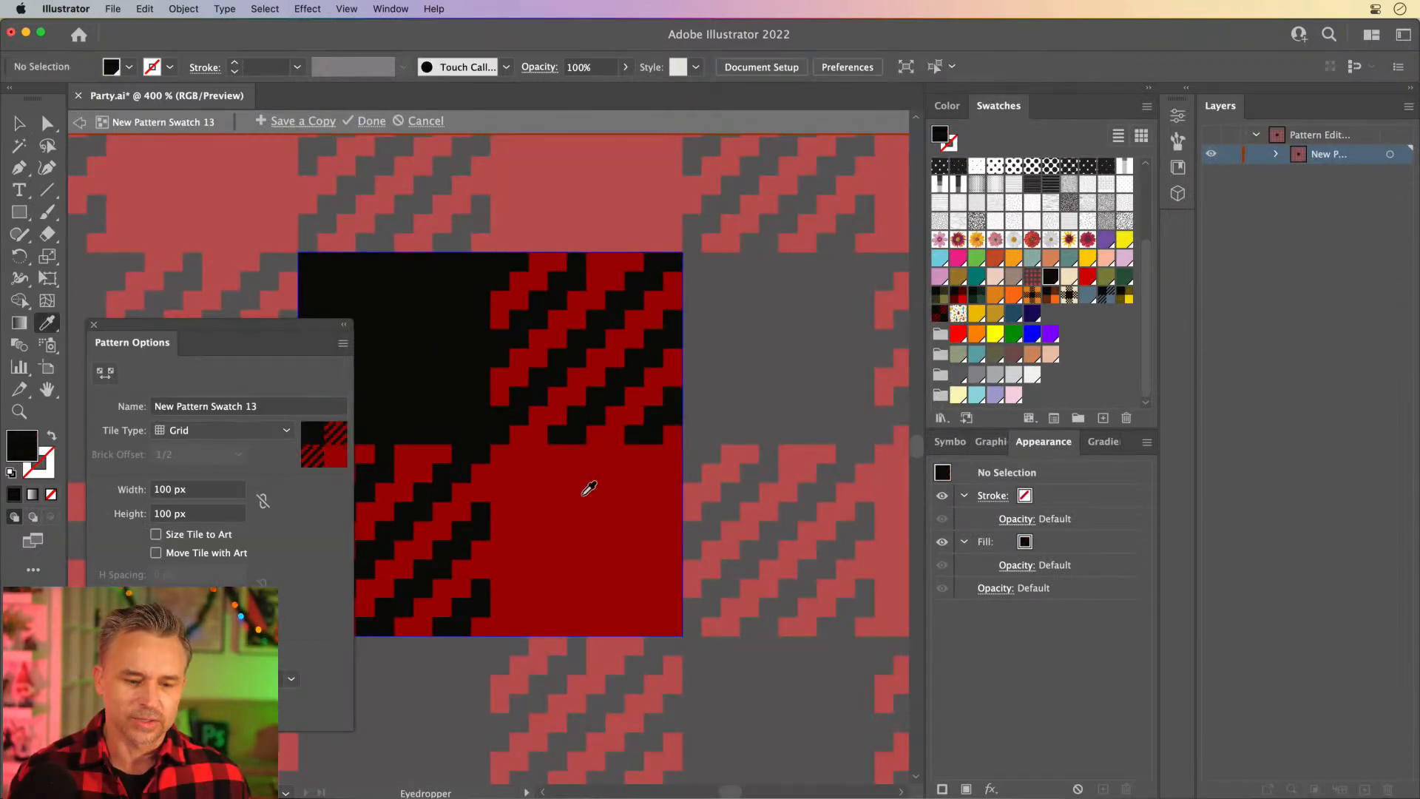
Preview the repeating plaid with copy dimming turned off, finish the pattern edit and save the document.
key(super+minus)
key(super+minus)
key(super+minus)
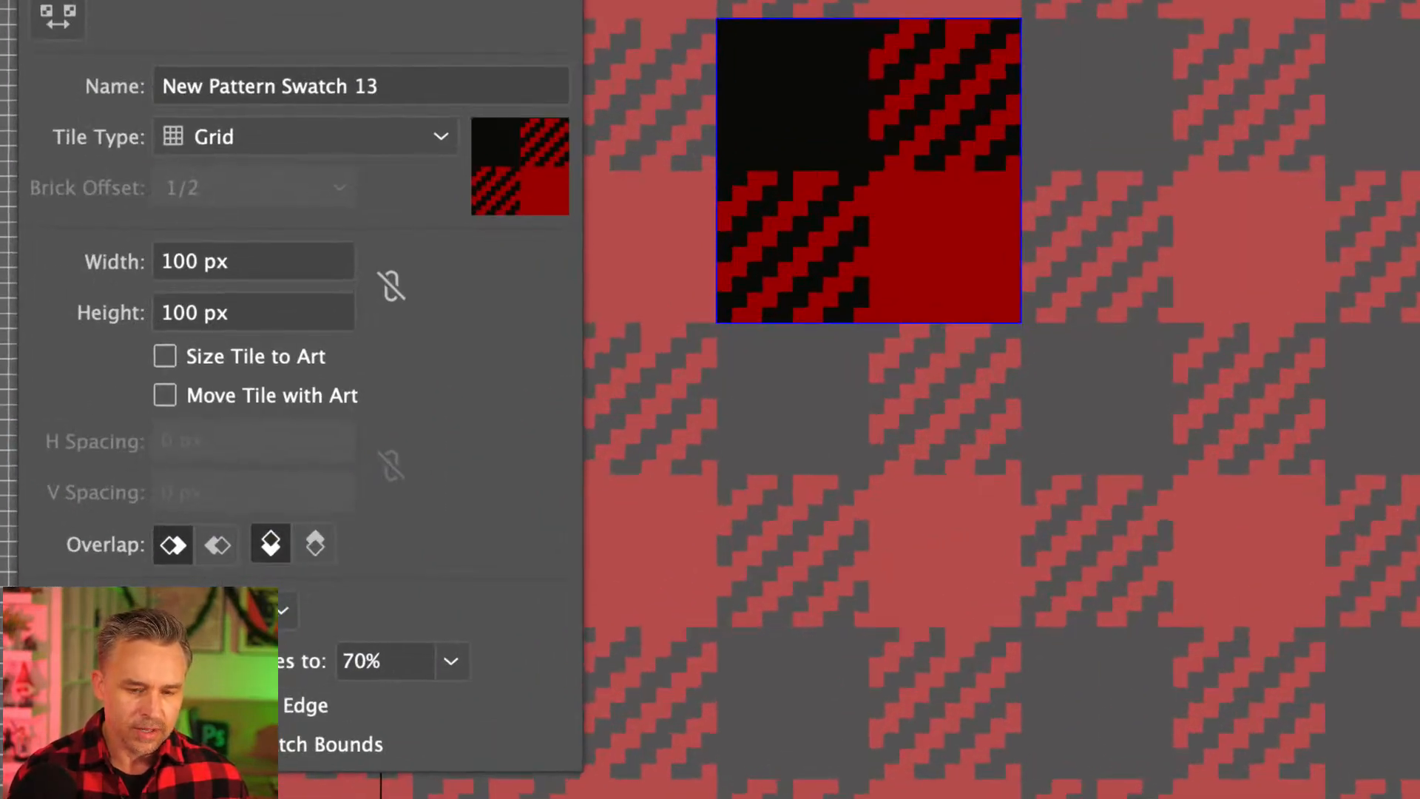
click(165, 660)
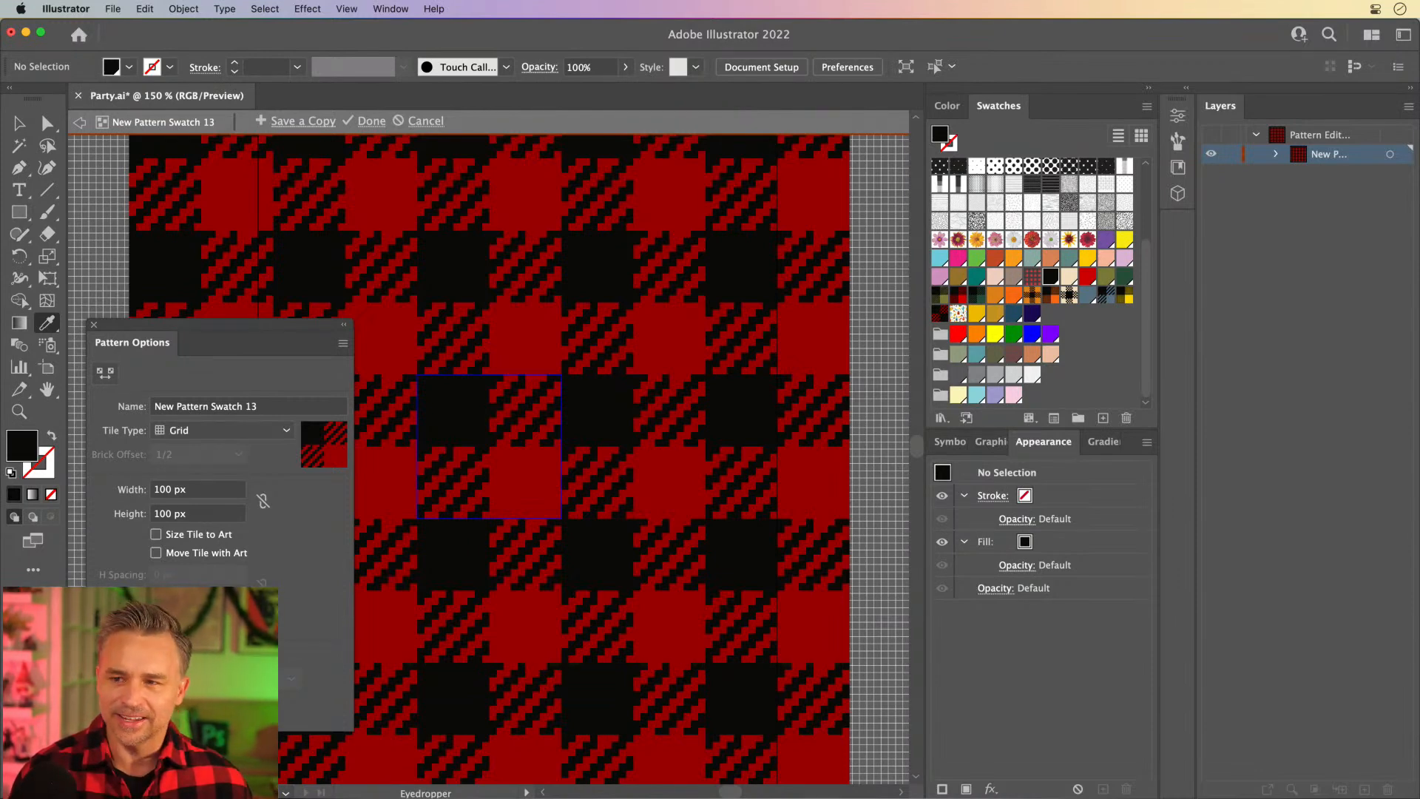
click(156, 679)
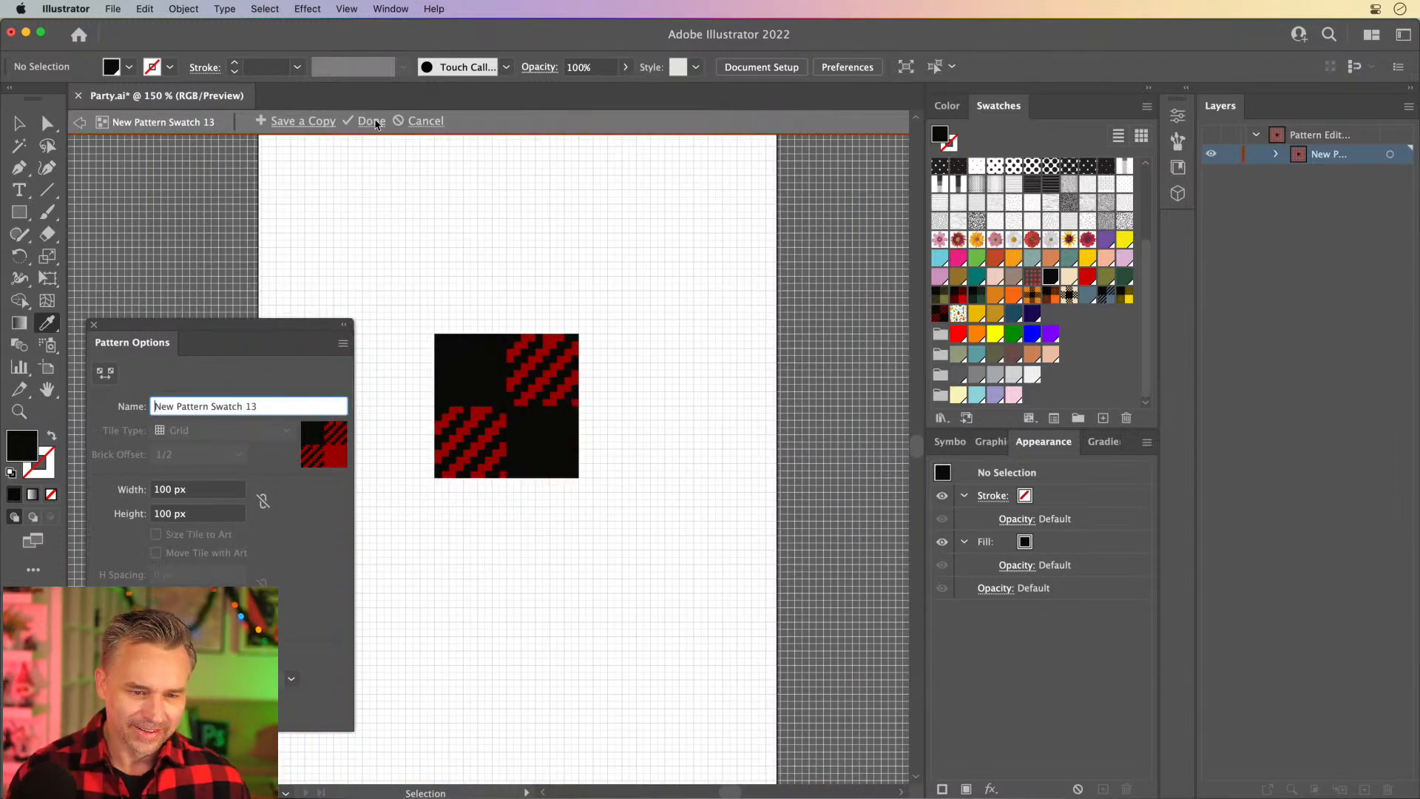
click(371, 122)
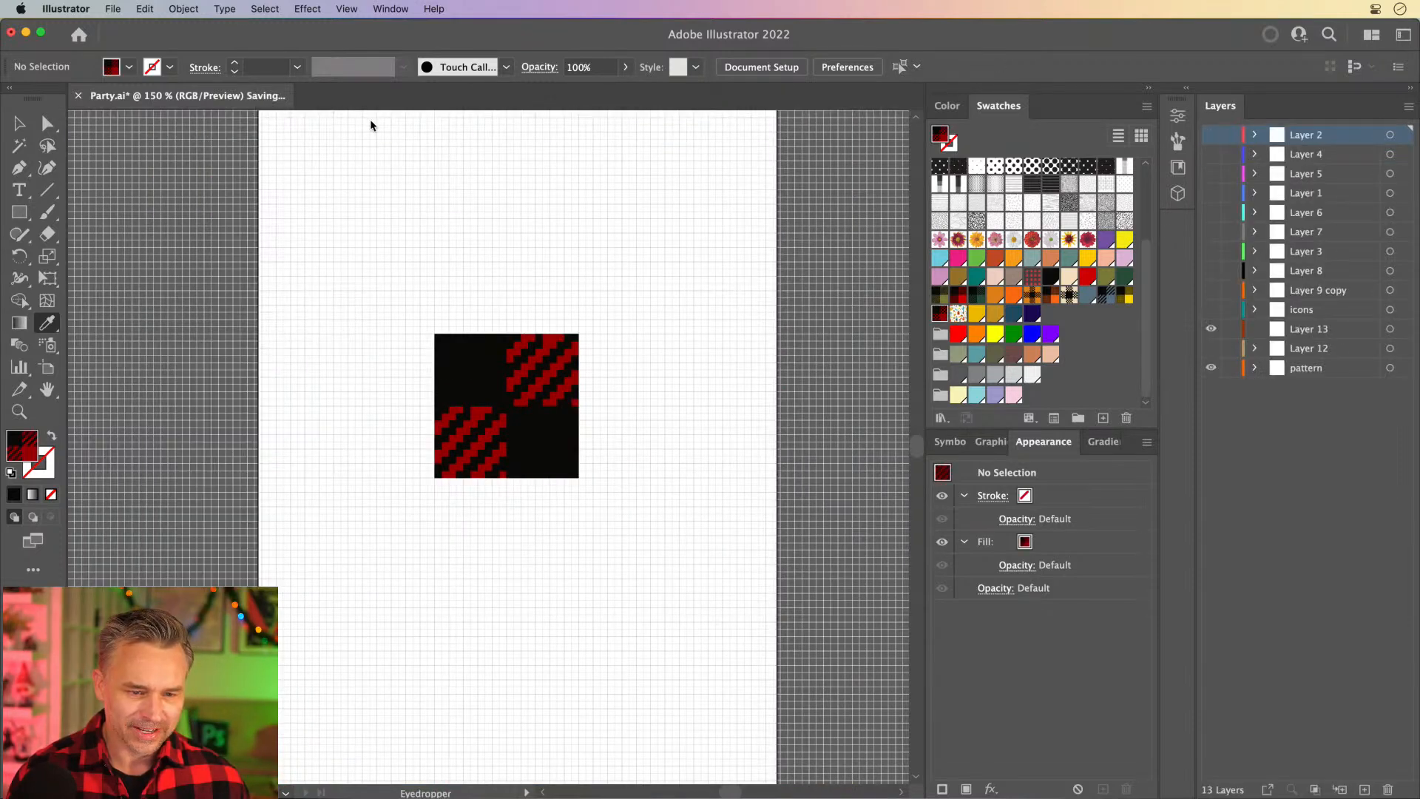
key(super+s)
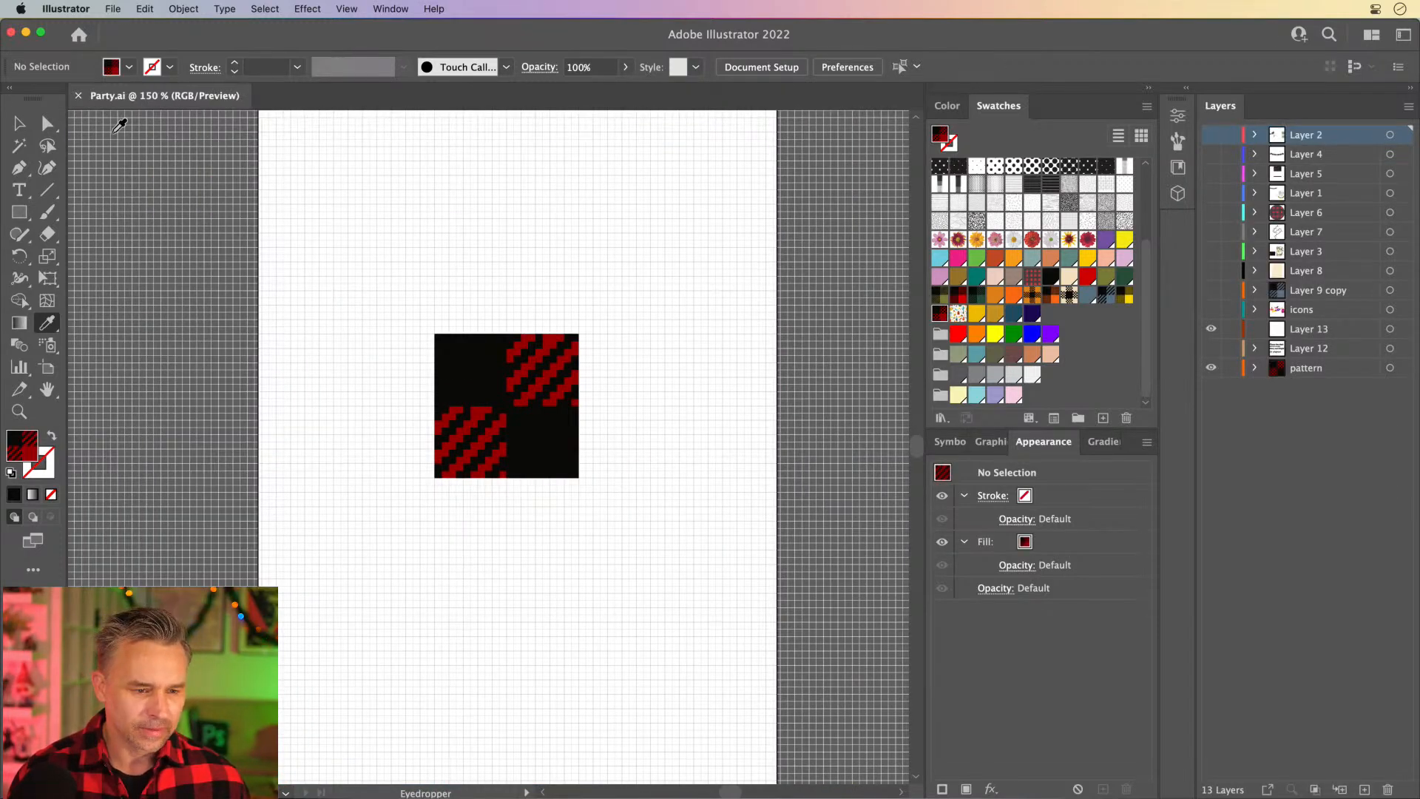
Delete the lower-right black rectangle from the tile artwork and move the whole tile off the artboard to its right side.
click(19, 123)
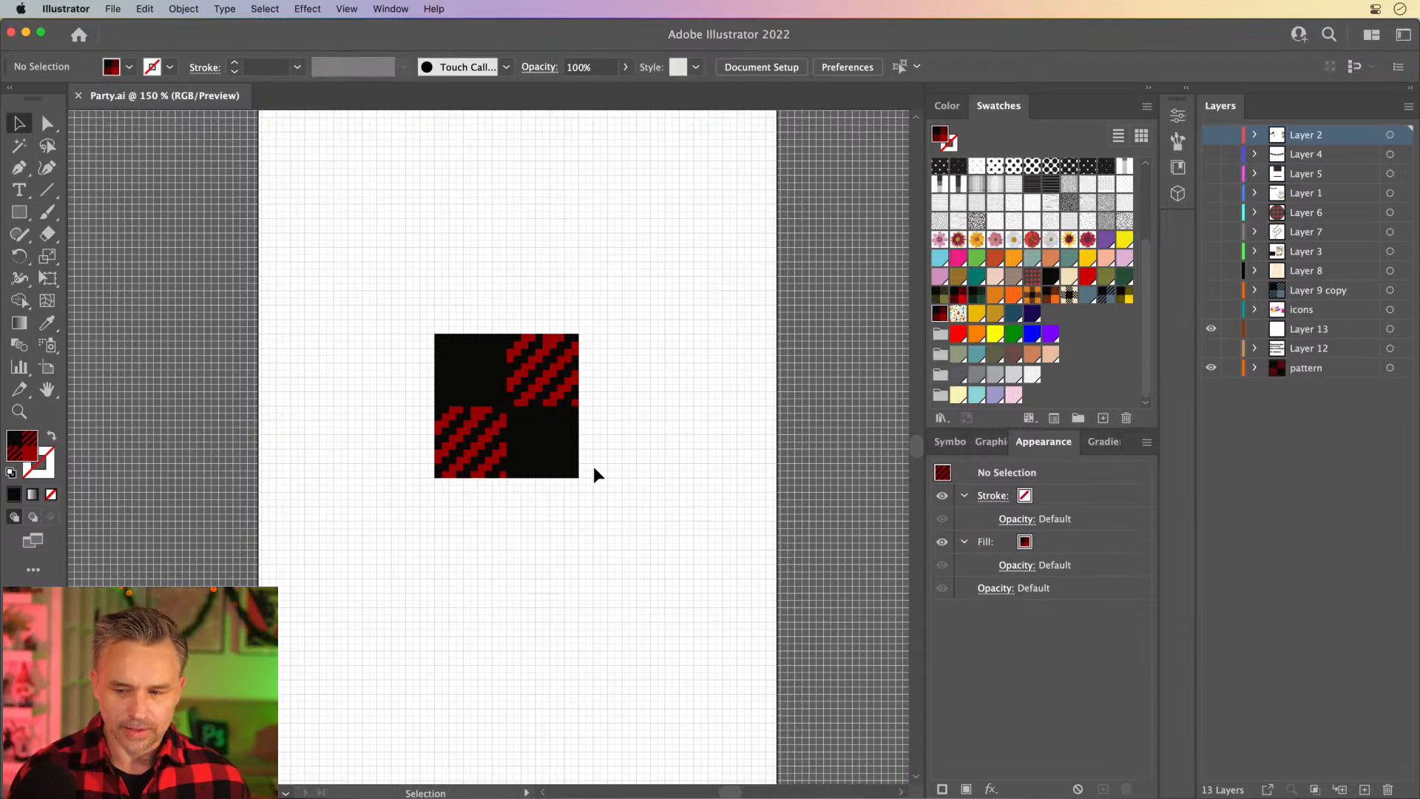
click(568, 437)
key(Delete)
drag(349, 287, 629, 534)
drag(459, 365, 813, 355)
Show and activate Layer 12, and duplicate the "Fleece Navidad" text line above the original.
click(1210, 347)
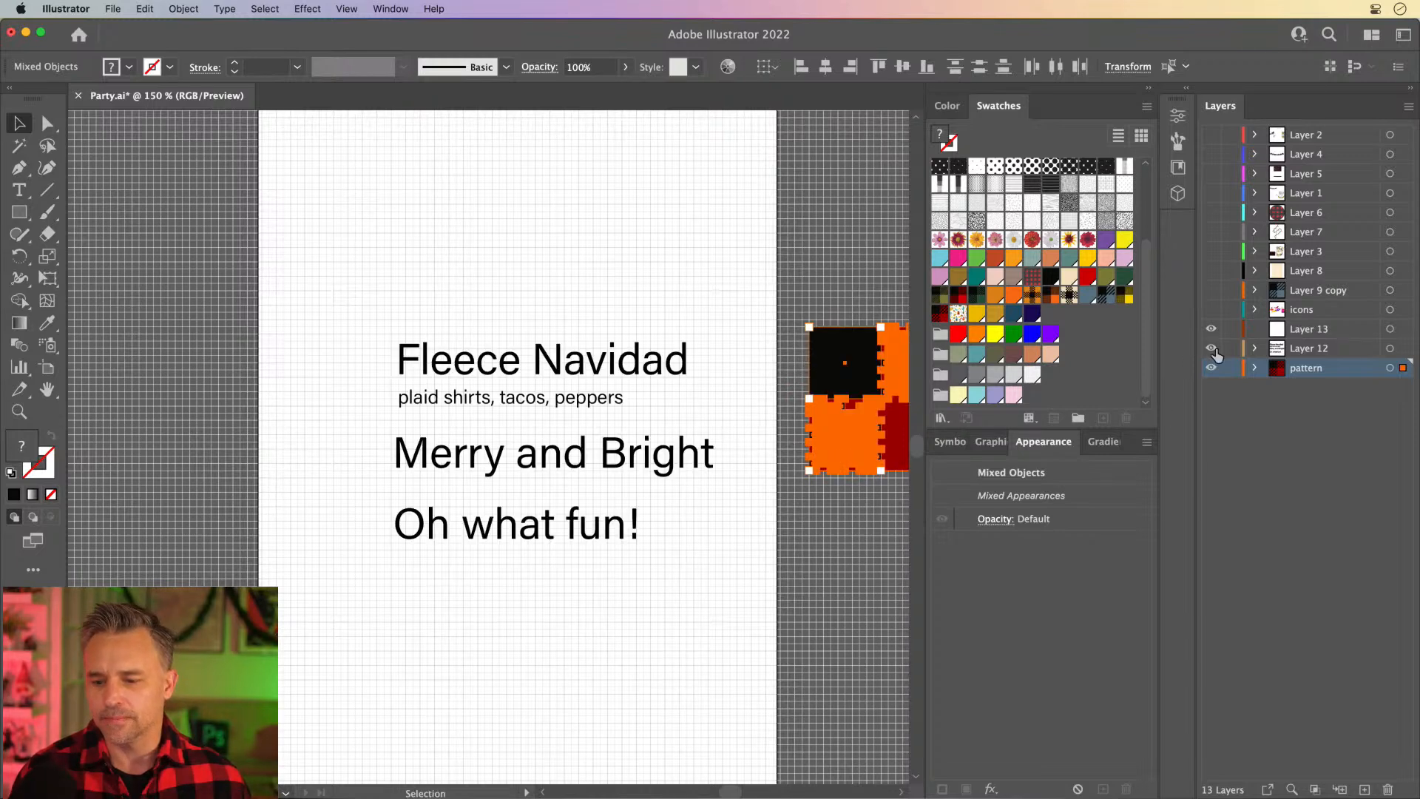
click(1290, 347)
click(424, 348)
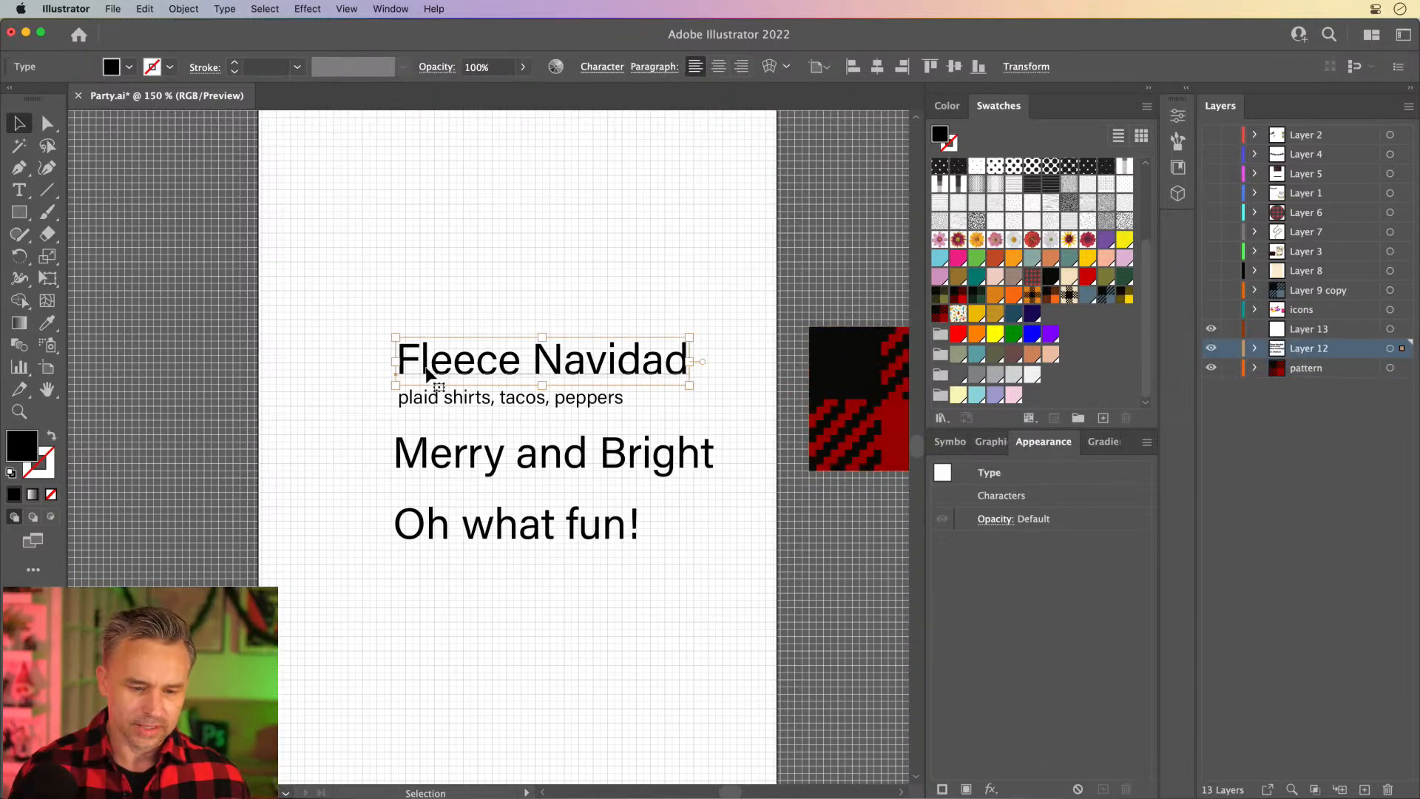
drag(428, 364, 443, 275)
click(325, 266)
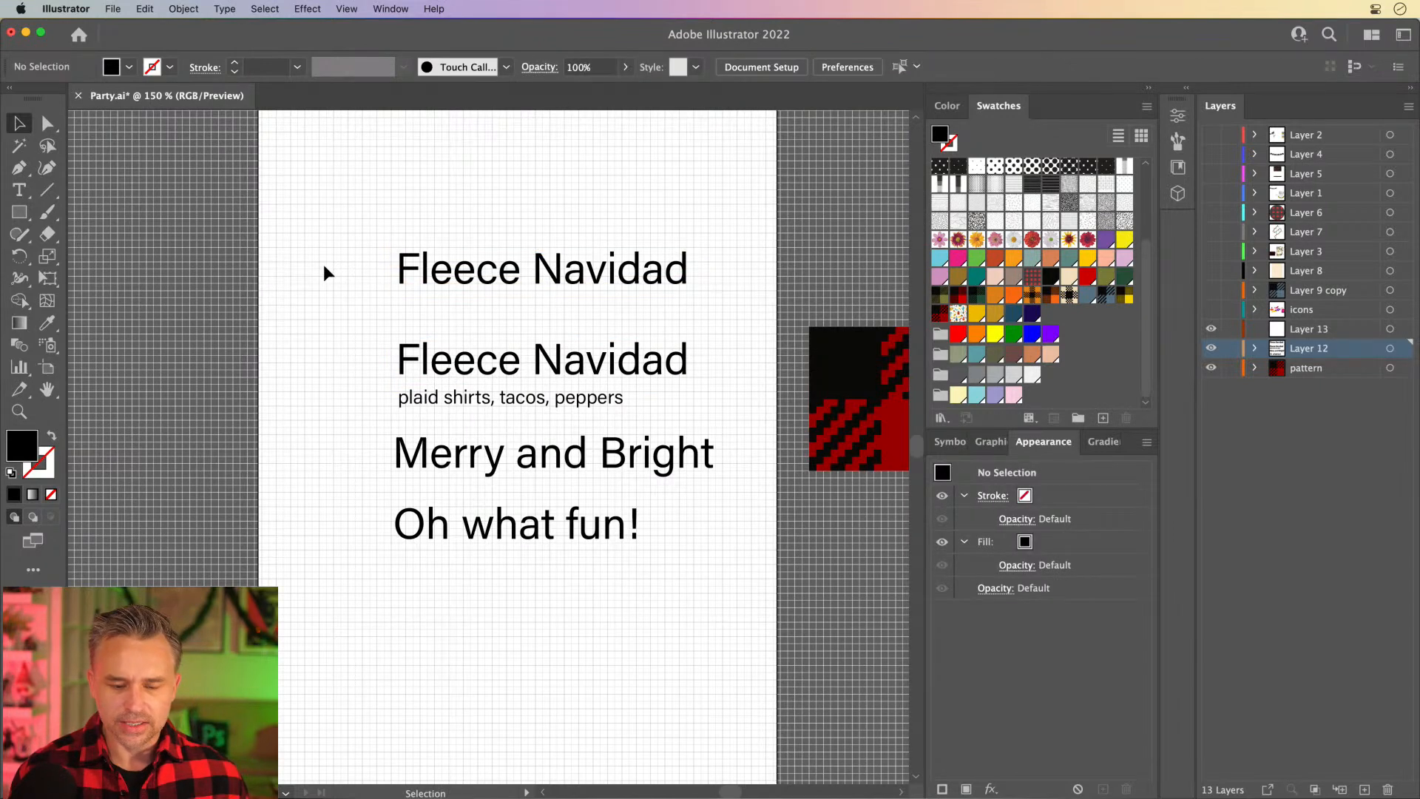
Delete the original "Fleece Navidad", "plaid shirts, tacos, peppers", "Merry and Bright" and "Oh what fun!" lines below the copied heading.
drag(335, 343, 682, 566)
key(Delete)
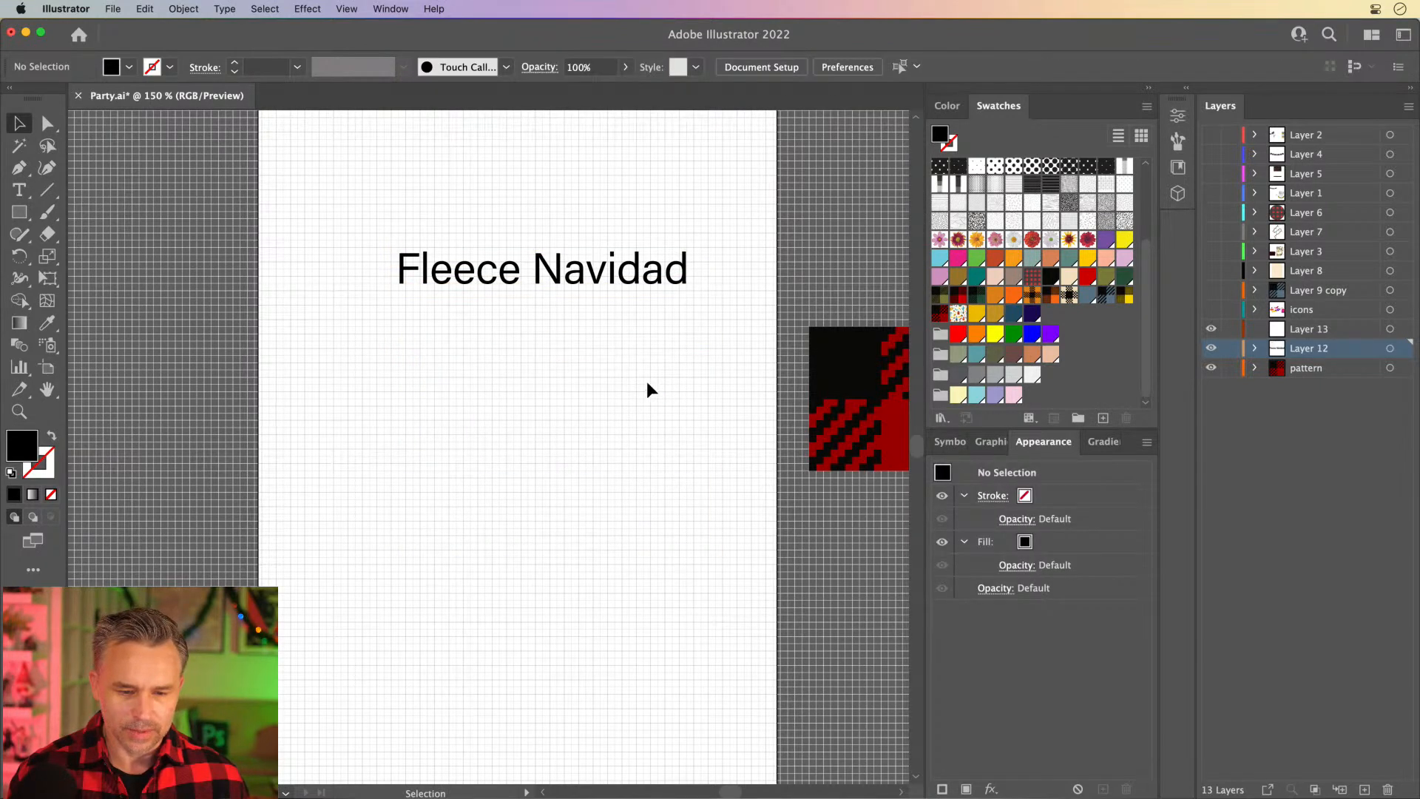
drag(507, 276, 465, 356)
Draw a large circle across the middle of the artboard and fill it with the red and black plaid swatch.
click(21, 213)
drag(22, 214, 111, 256)
mouse_move(296, 209)
mouse_down()
mouse_move(739, 551)
mouse_move(714, 520)
mouse_up()
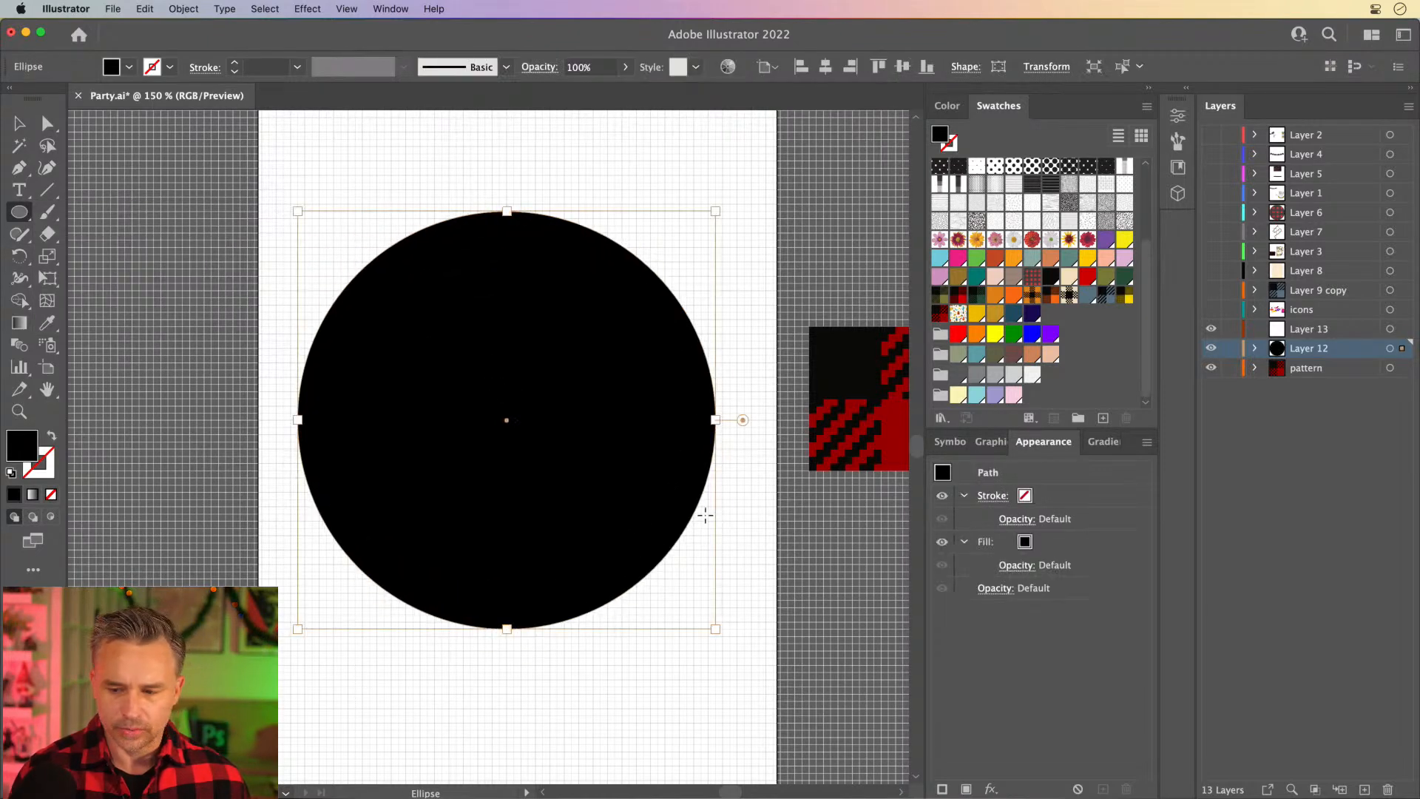
click(940, 313)
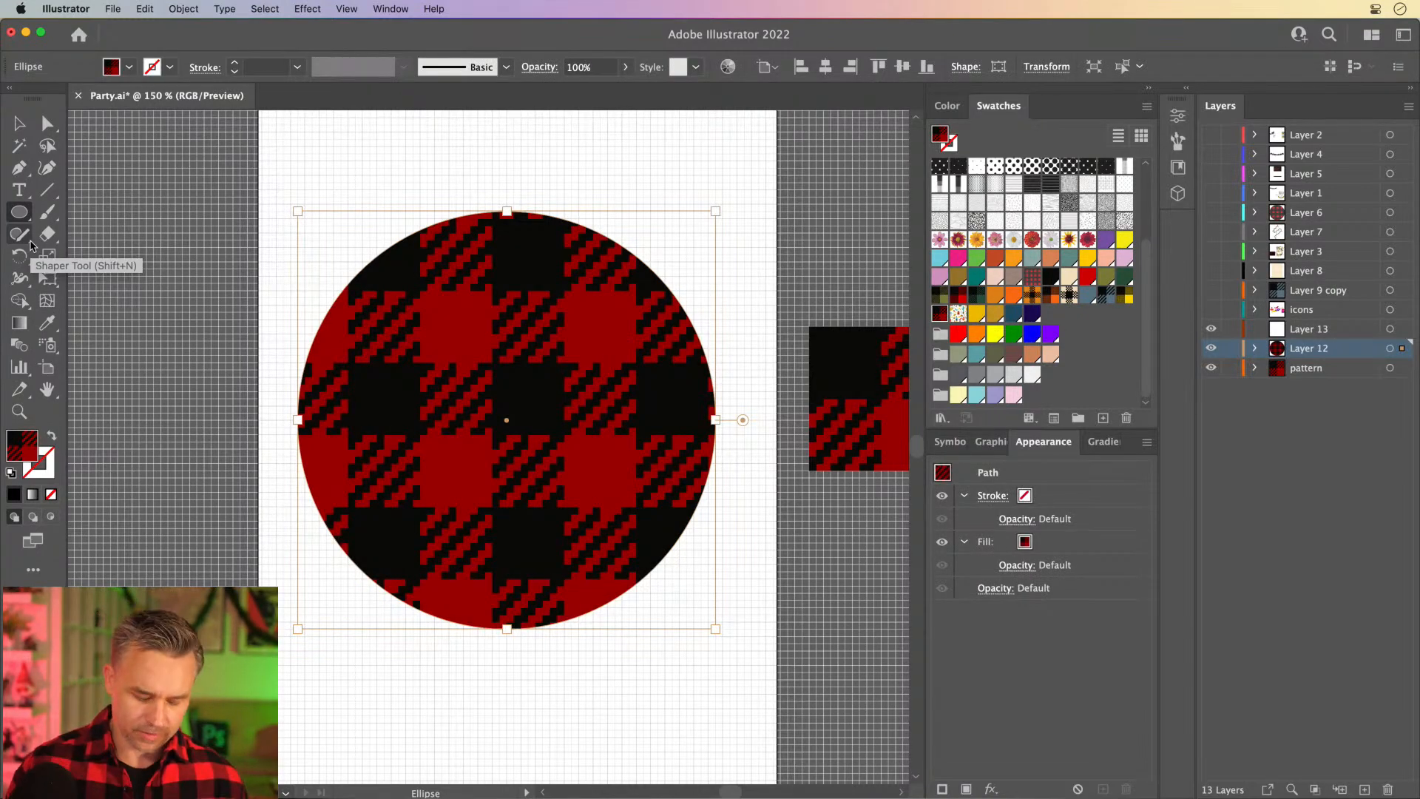
Scale down only the plaid pattern inside the circle, keeping the circle's own size, and clear the selection.
key(super+equal)
scroll(190, 232, left, 3)
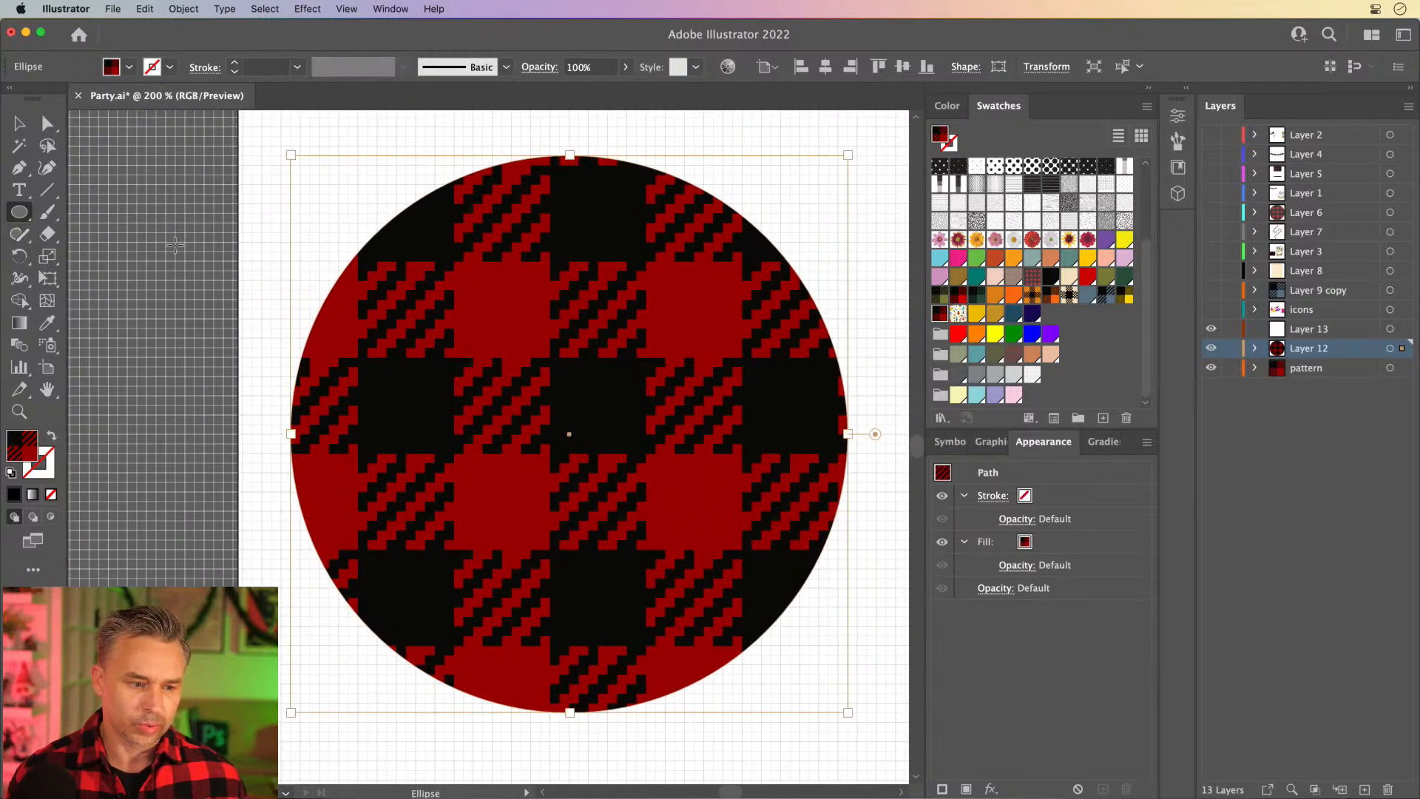
click(44, 259)
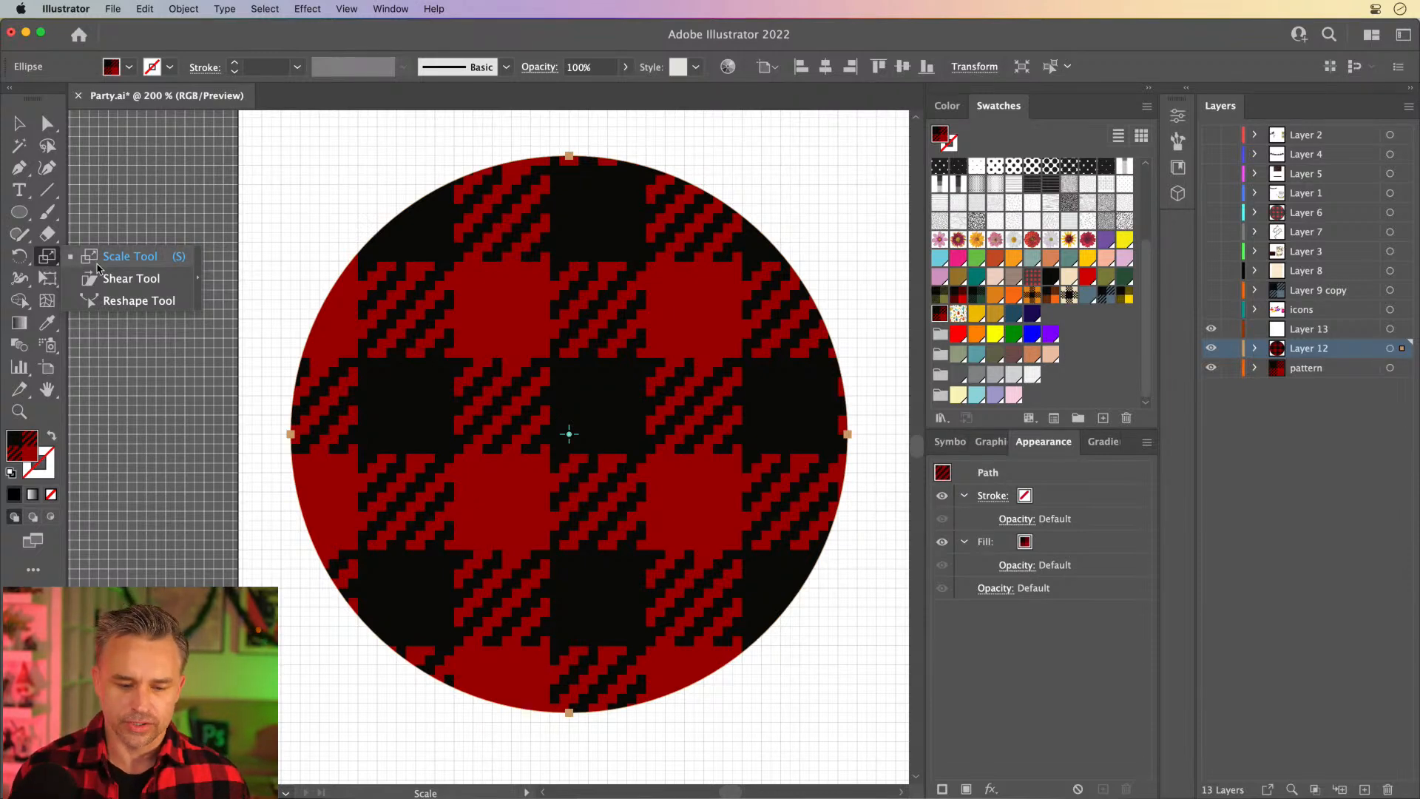
click(10, 129)
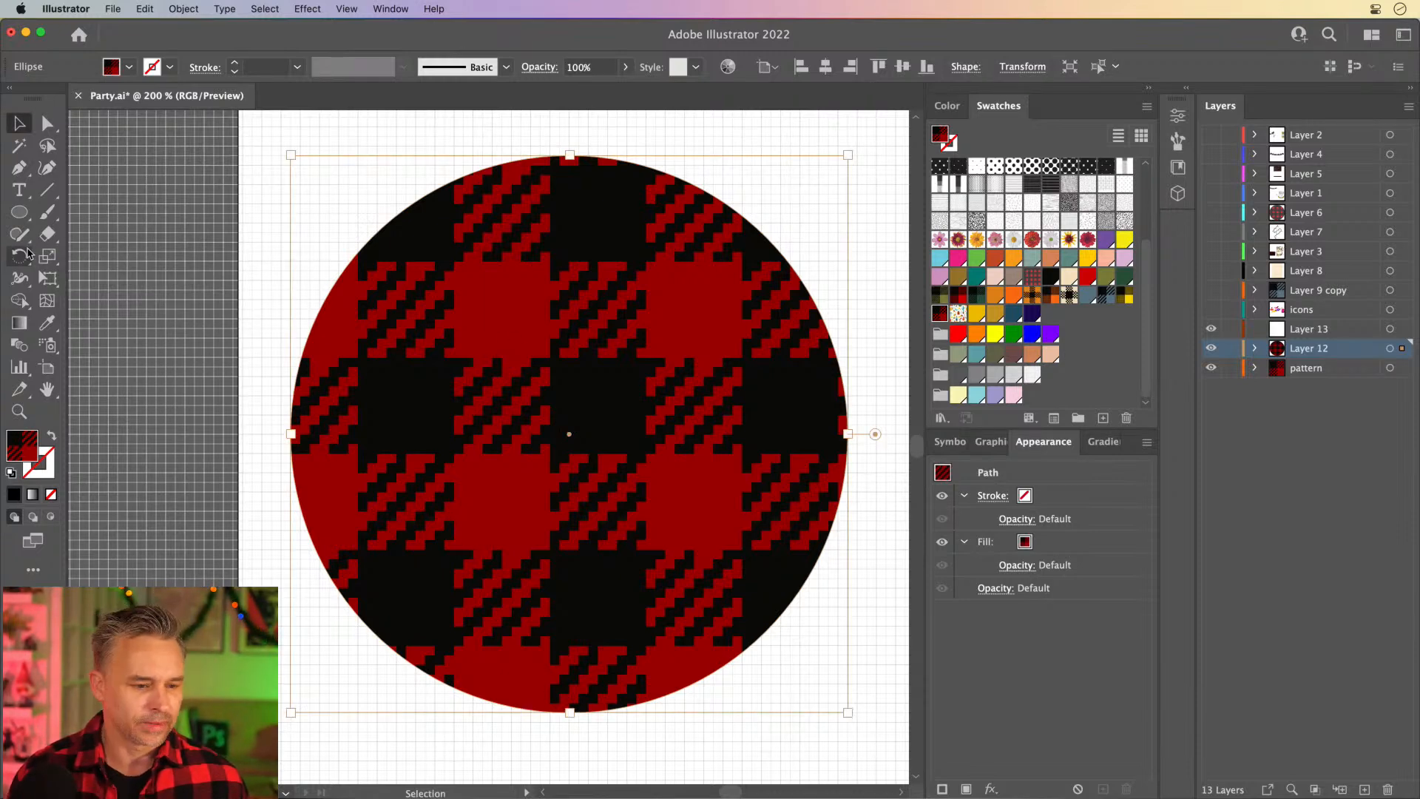
click(46, 256)
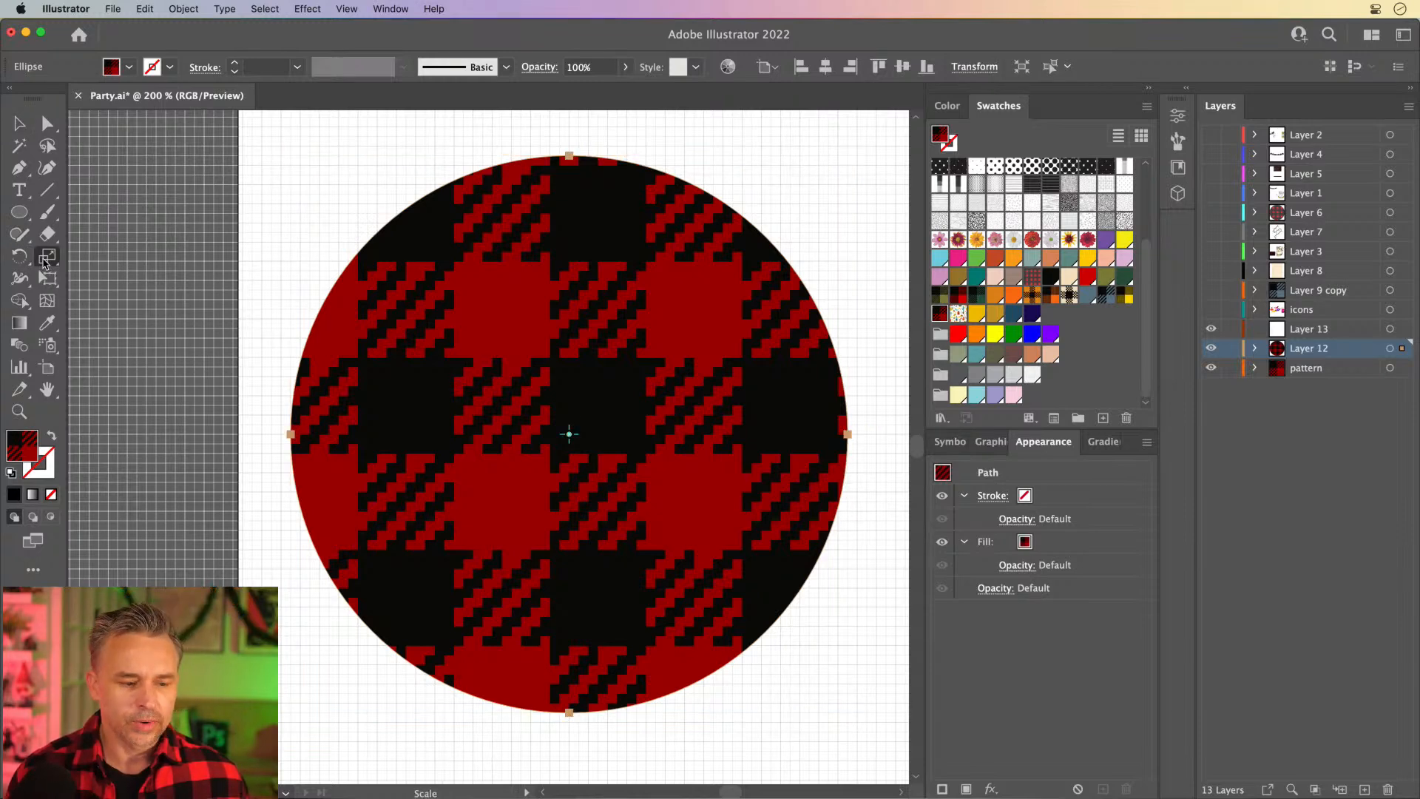
drag(45, 259, 97, 256)
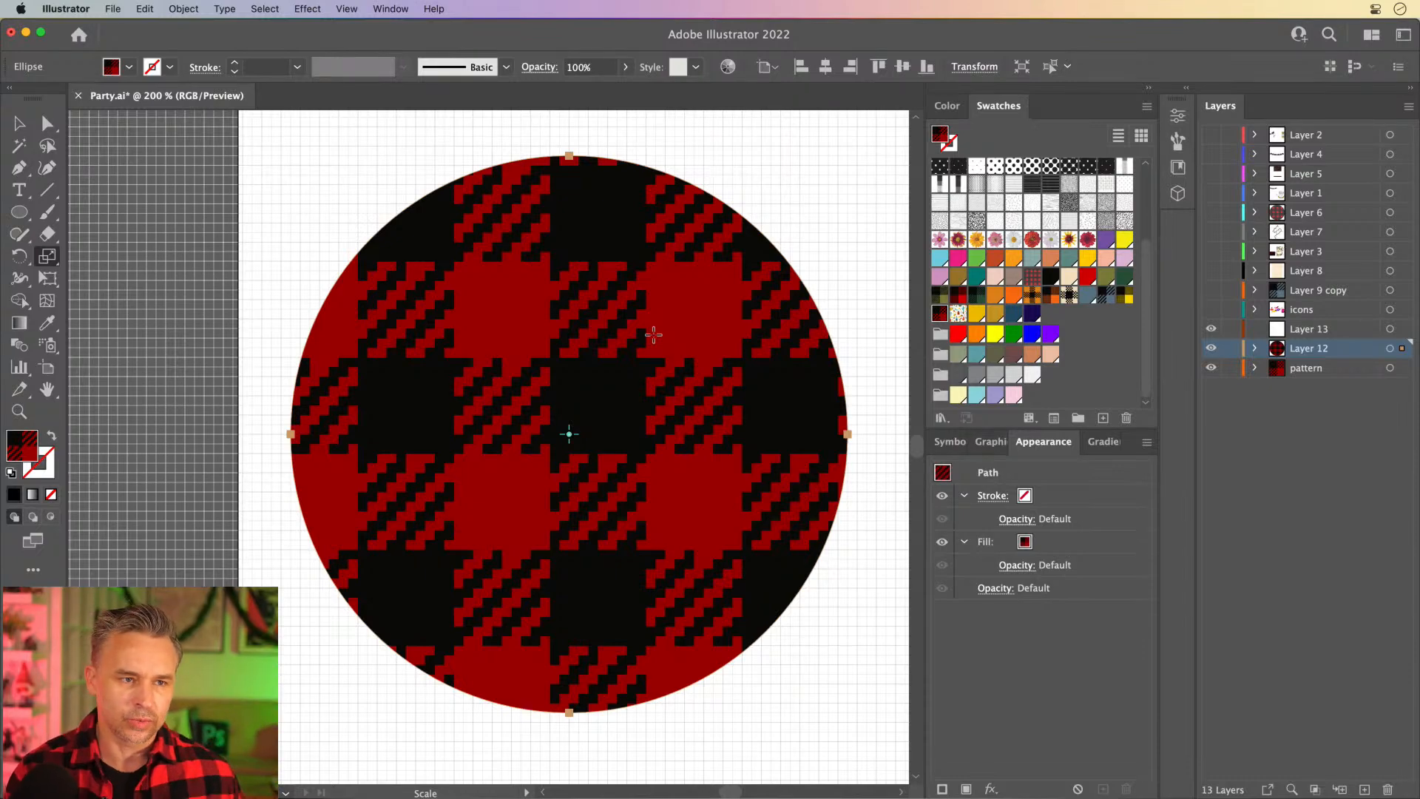
drag(648, 344, 612, 424)
key(shift+grave)
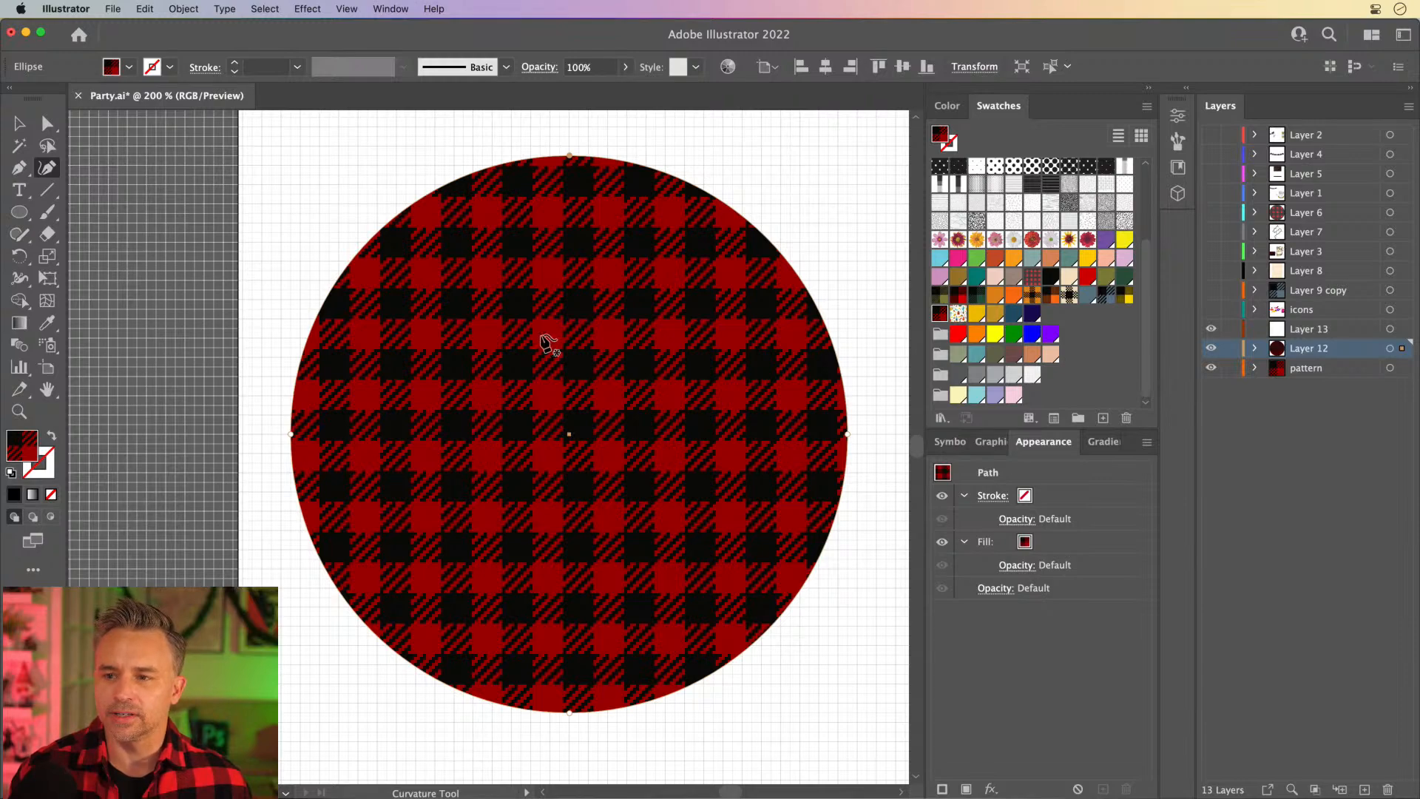
drag(475, 229, 396, 334)
key(v)
click(427, 272)
Select the plaid circle again and make Layer 13 the active layer.
scroll(474, 422, up, 1)
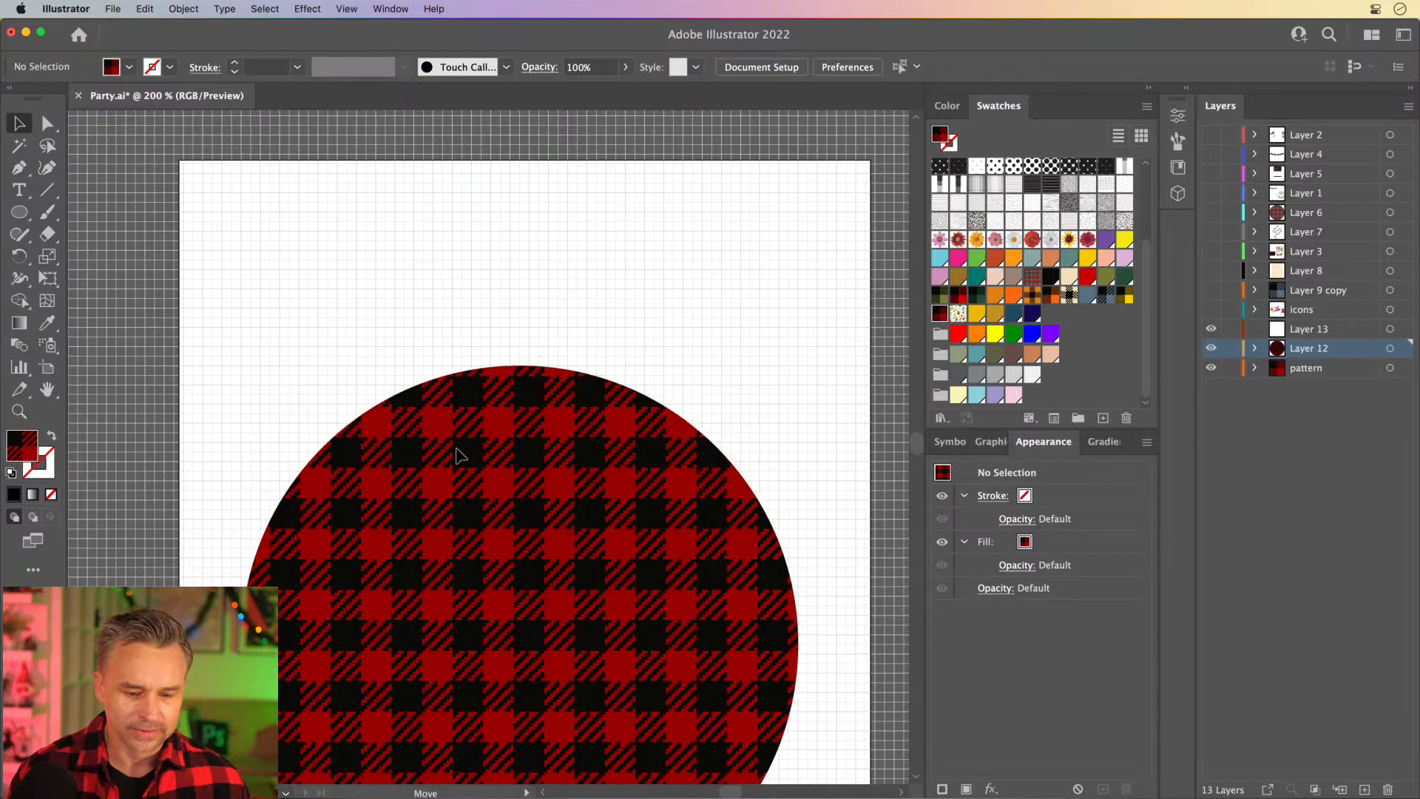
scroll(443, 399, down, 3)
click(425, 354)
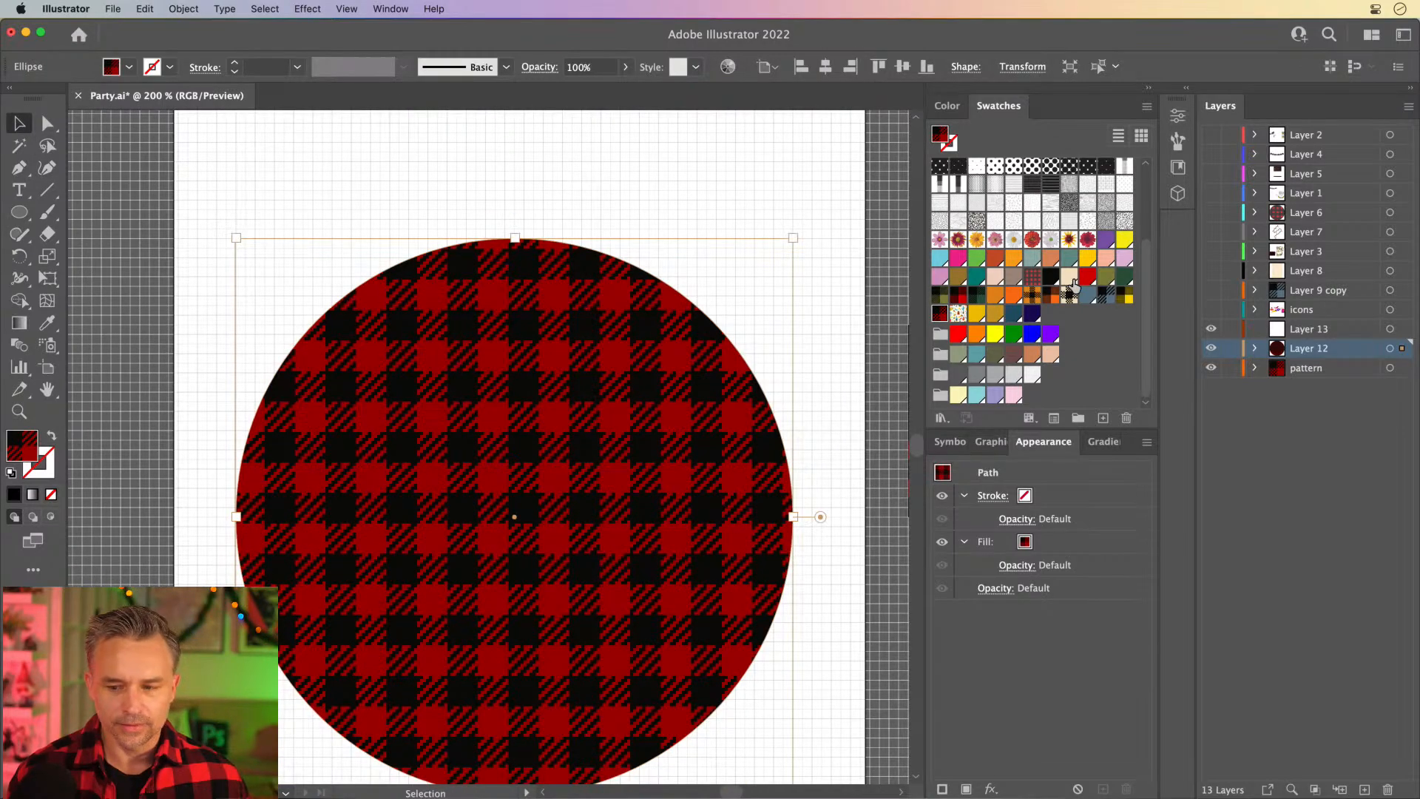
click(1210, 329)
drag(747, 184, 643, 204)
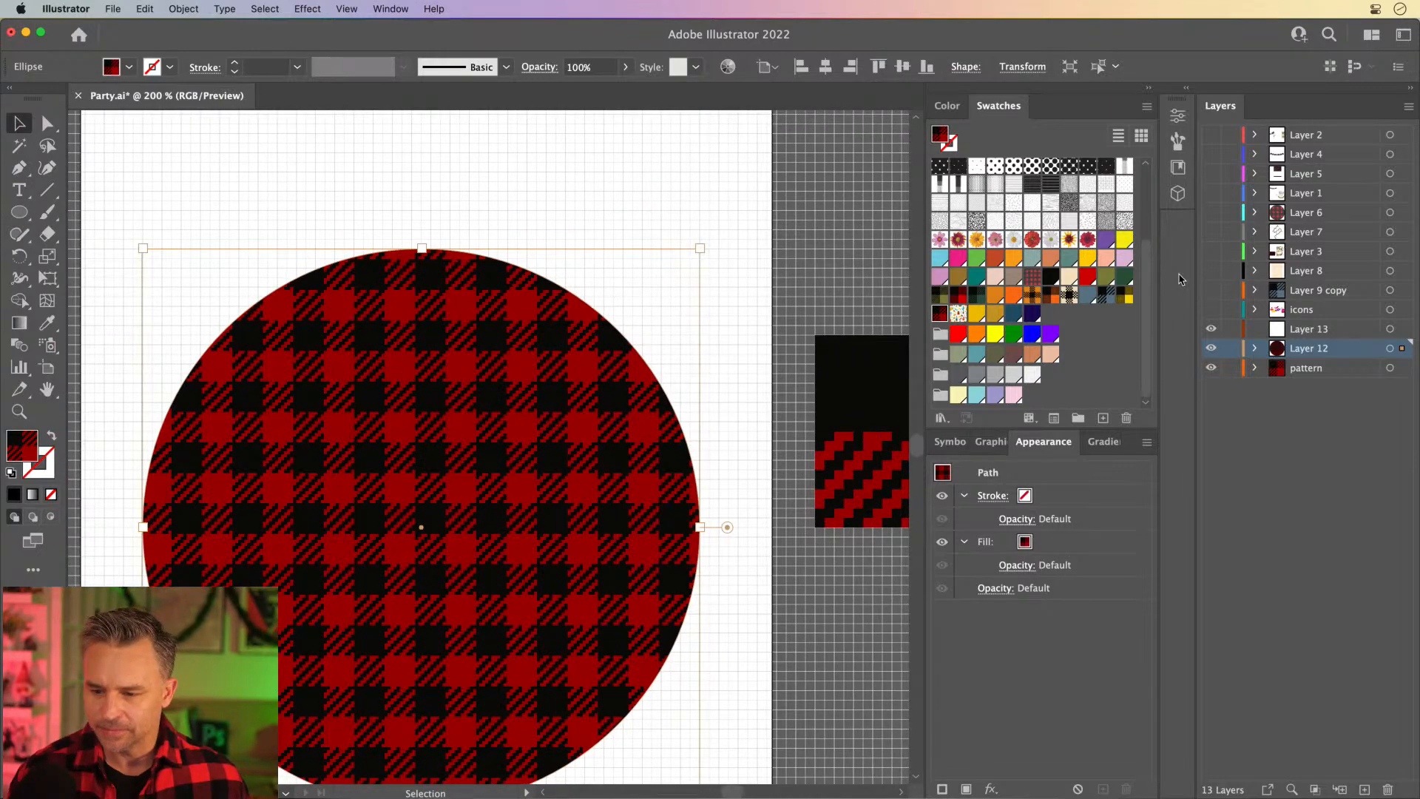
click(1287, 330)
key(super+minus)
key(super+minus)
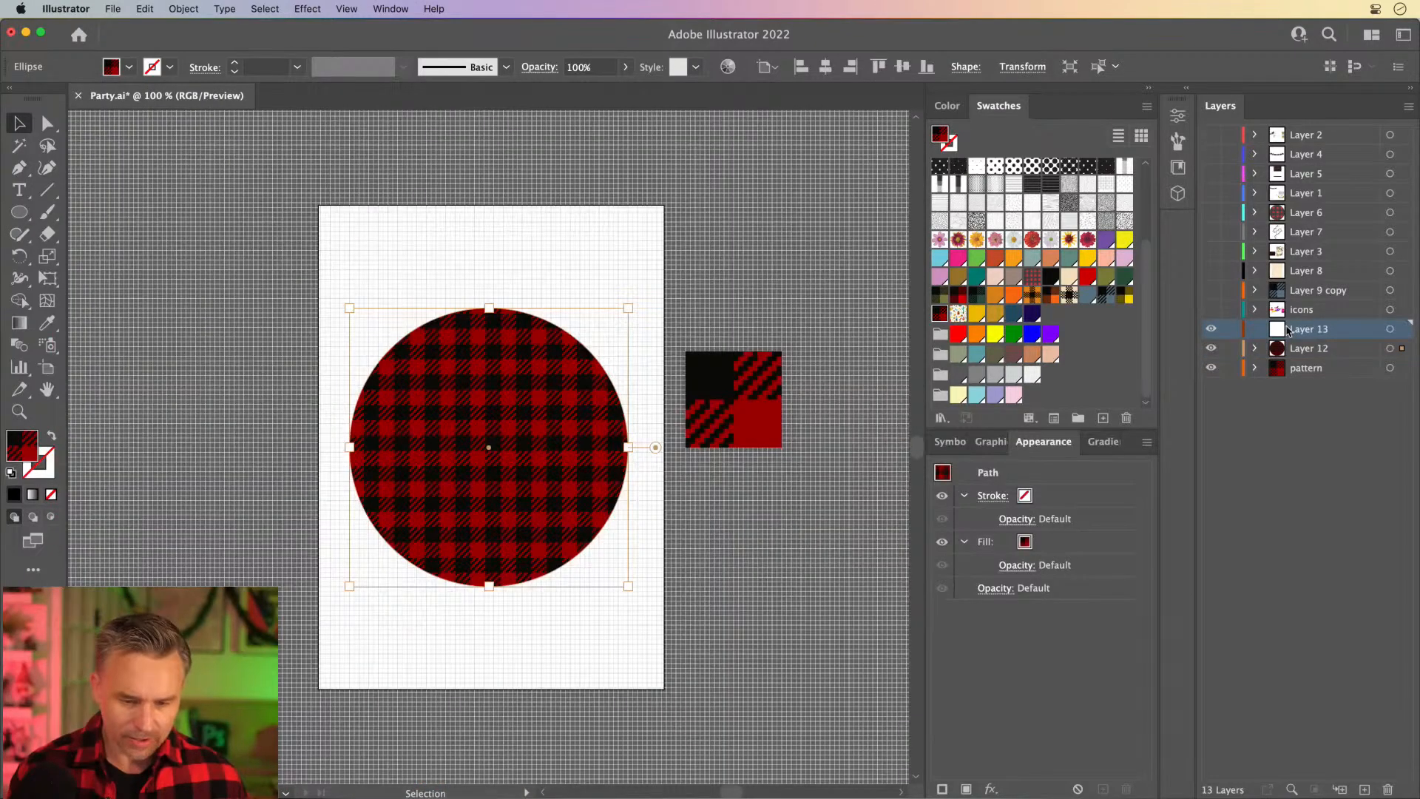
Shift the plaid circle aside, move the "Fleece Navidad" heading up clear of it, and return the circle to the artboard's middle.
drag(553, 405, 581, 497)
drag(411, 380, 420, 249)
drag(495, 500, 465, 406)
key(super+plus)
scroll(481, 399, up, 2)
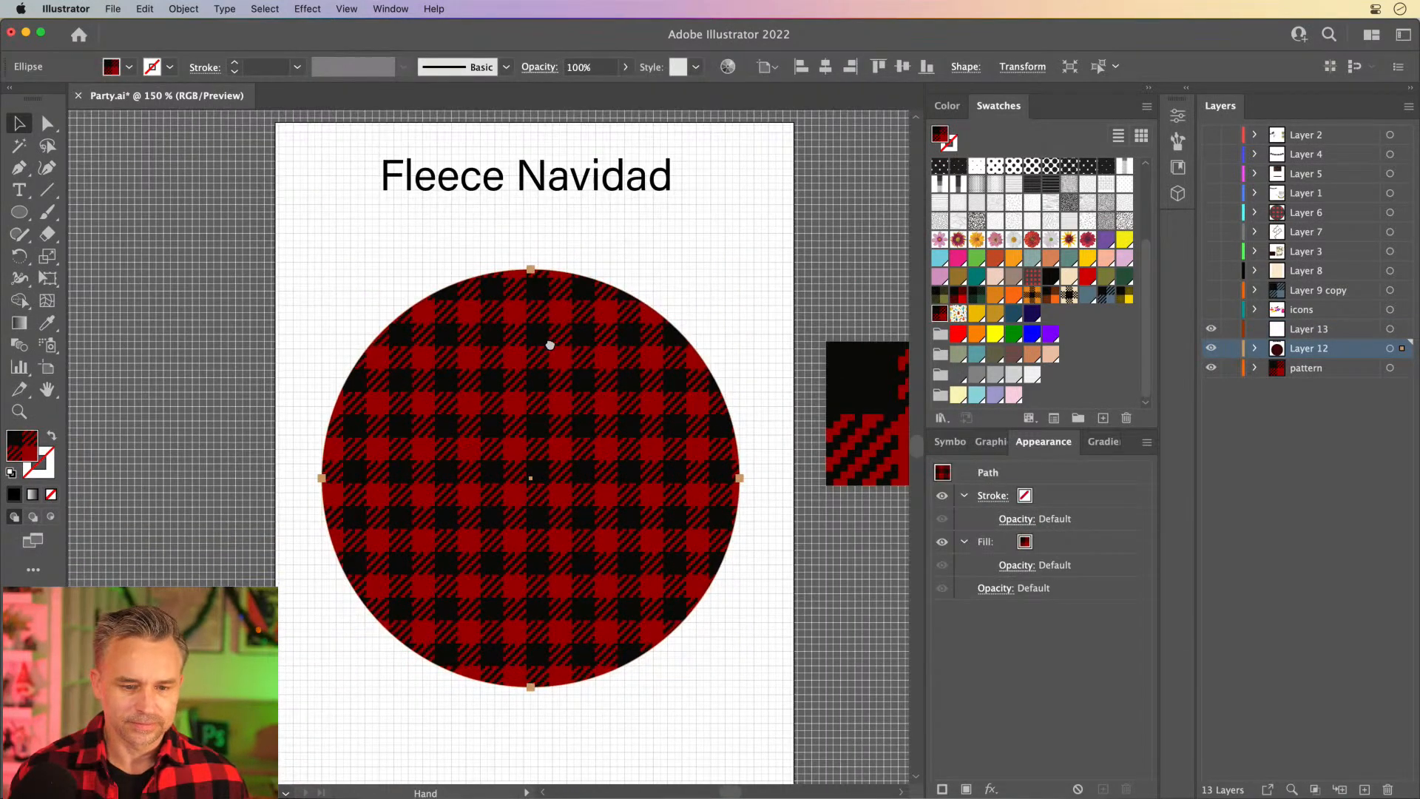
Collapse the Swatches and Appearance display and expand the Properties display, leaving nothing selected.
click(475, 193)
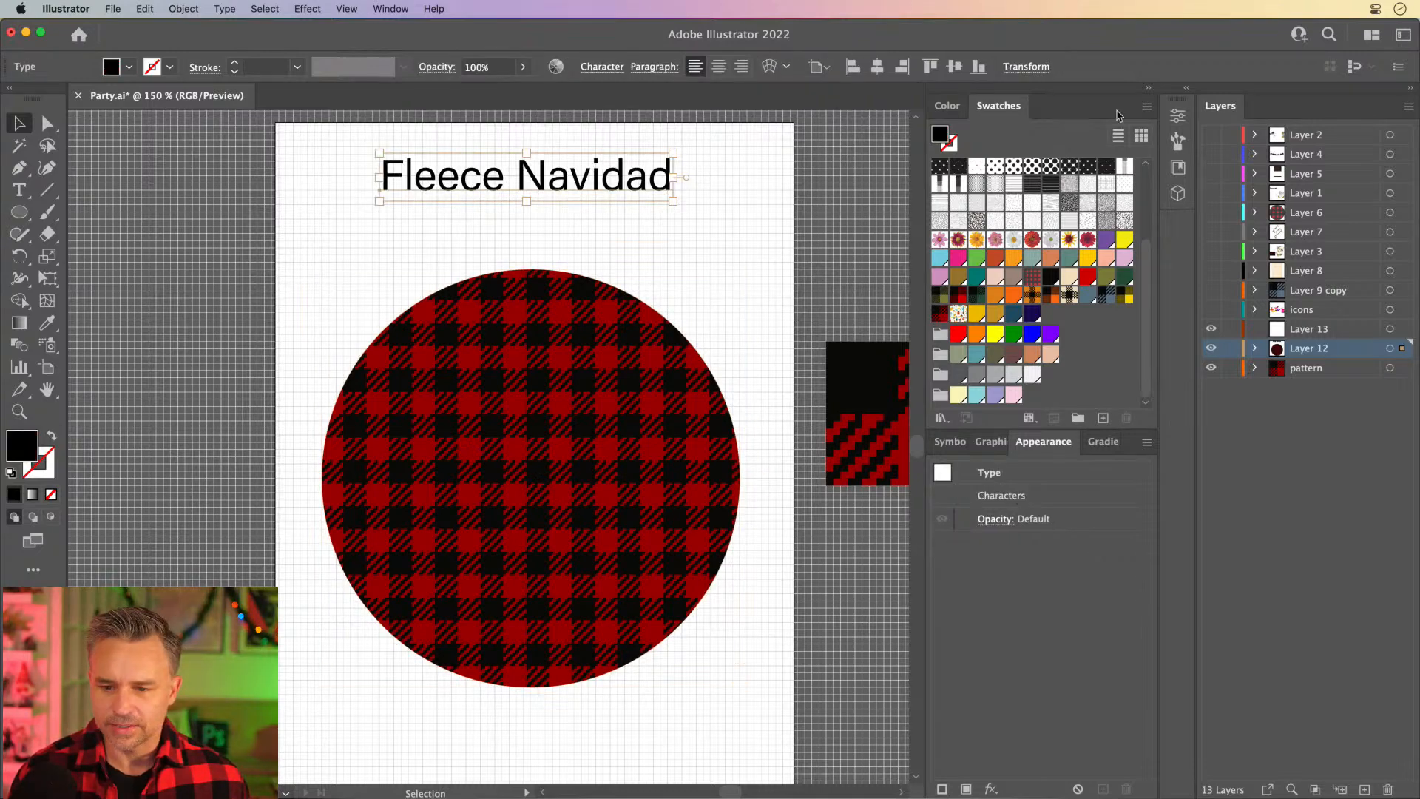
click(1148, 89)
click(1183, 89)
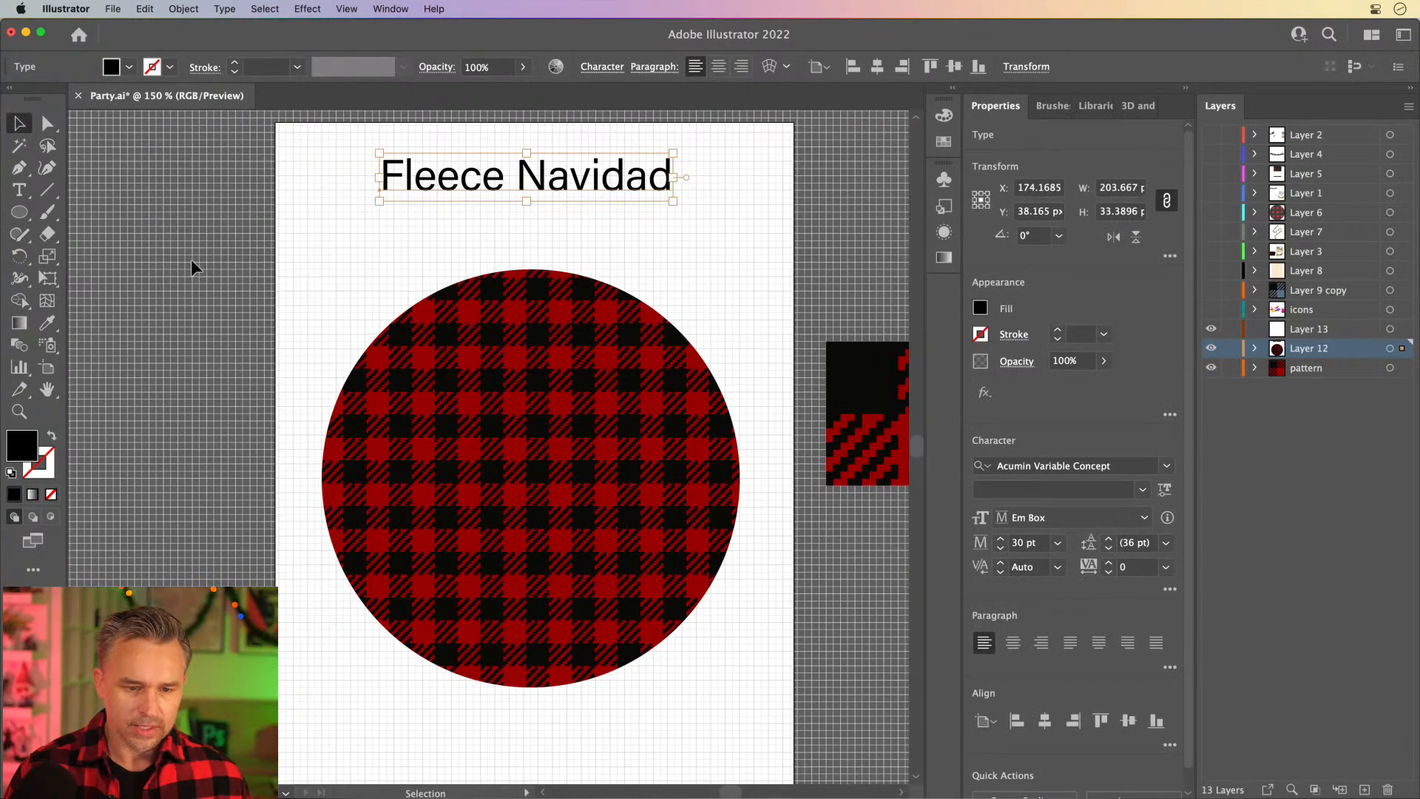
click(210, 257)
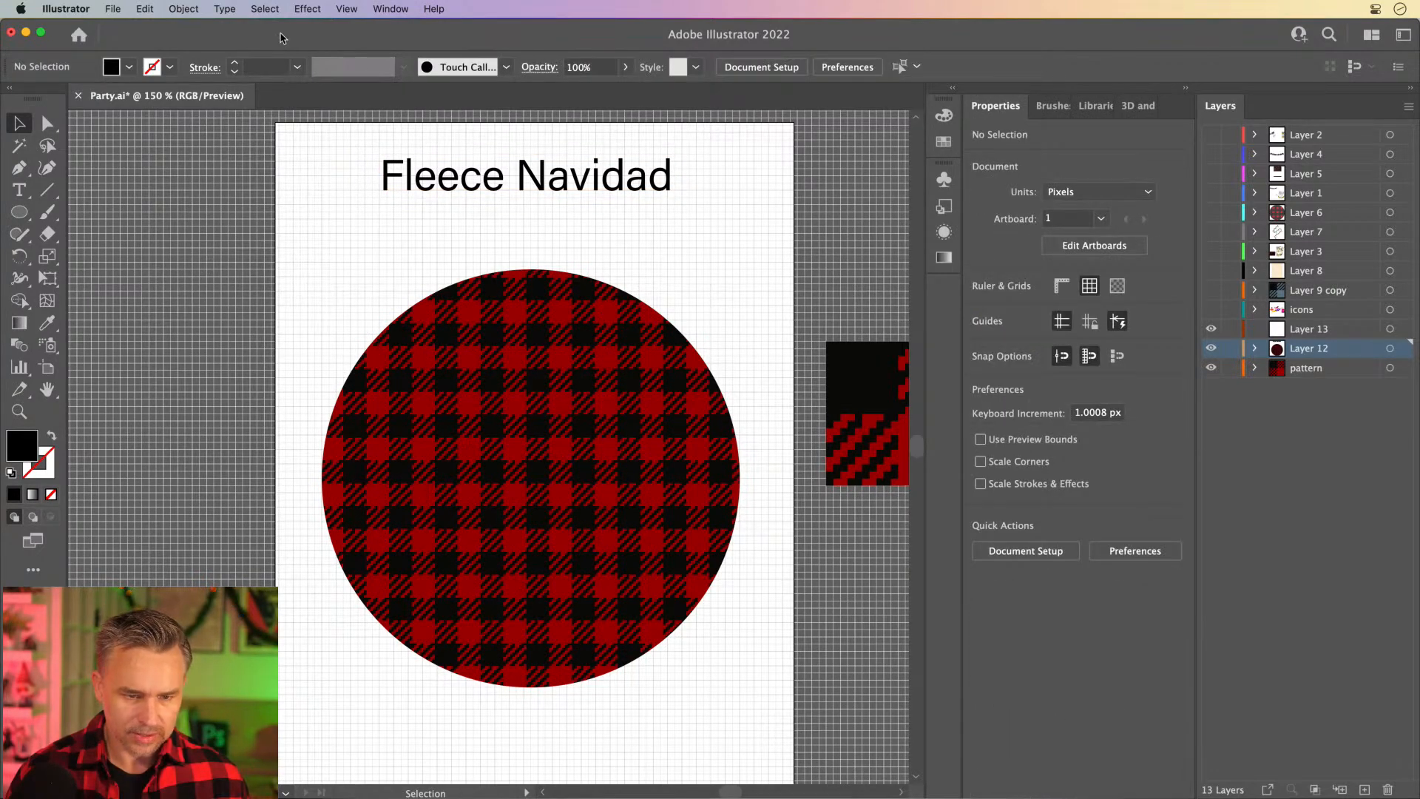
Hide the grid and turn off Snap to Grid.
click(346, 9)
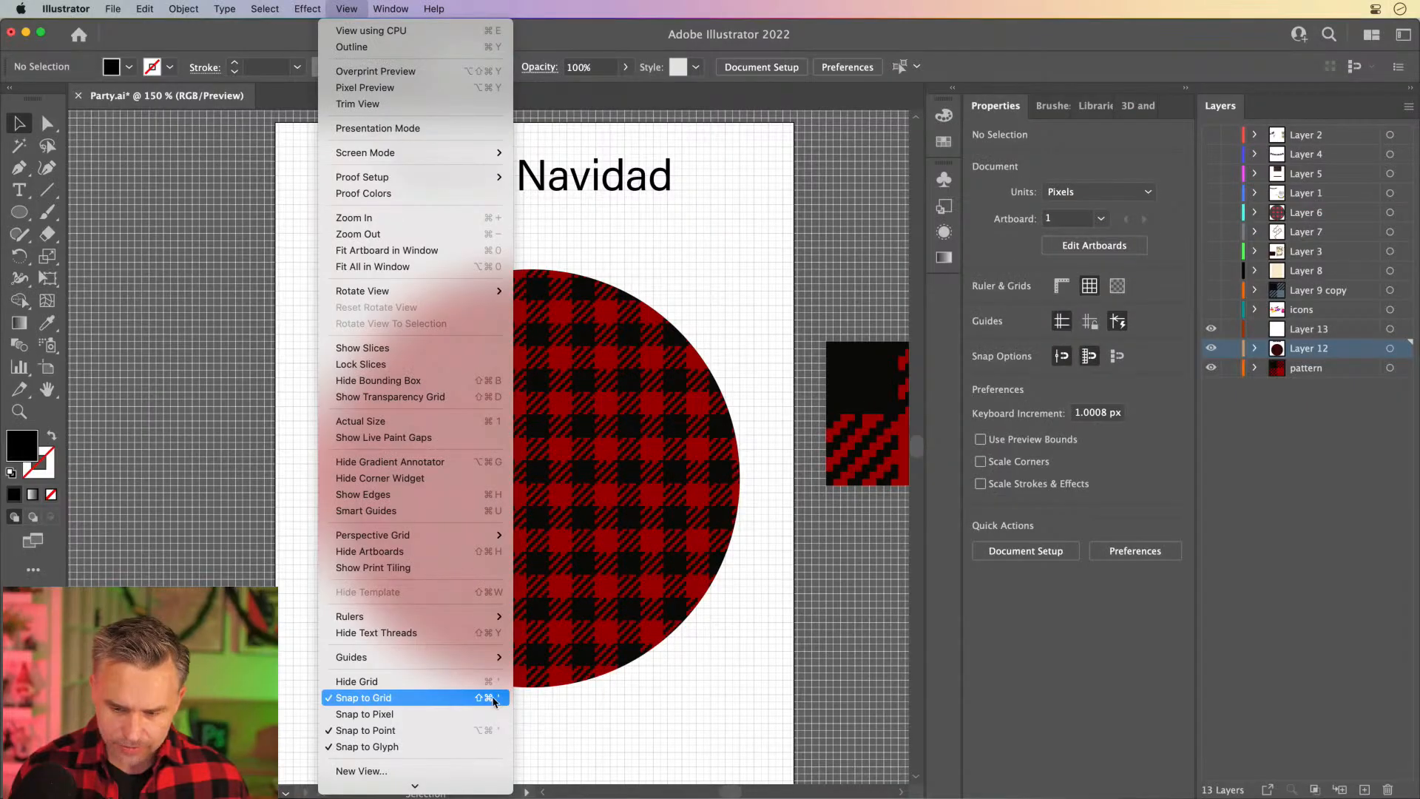
click(589, 708)
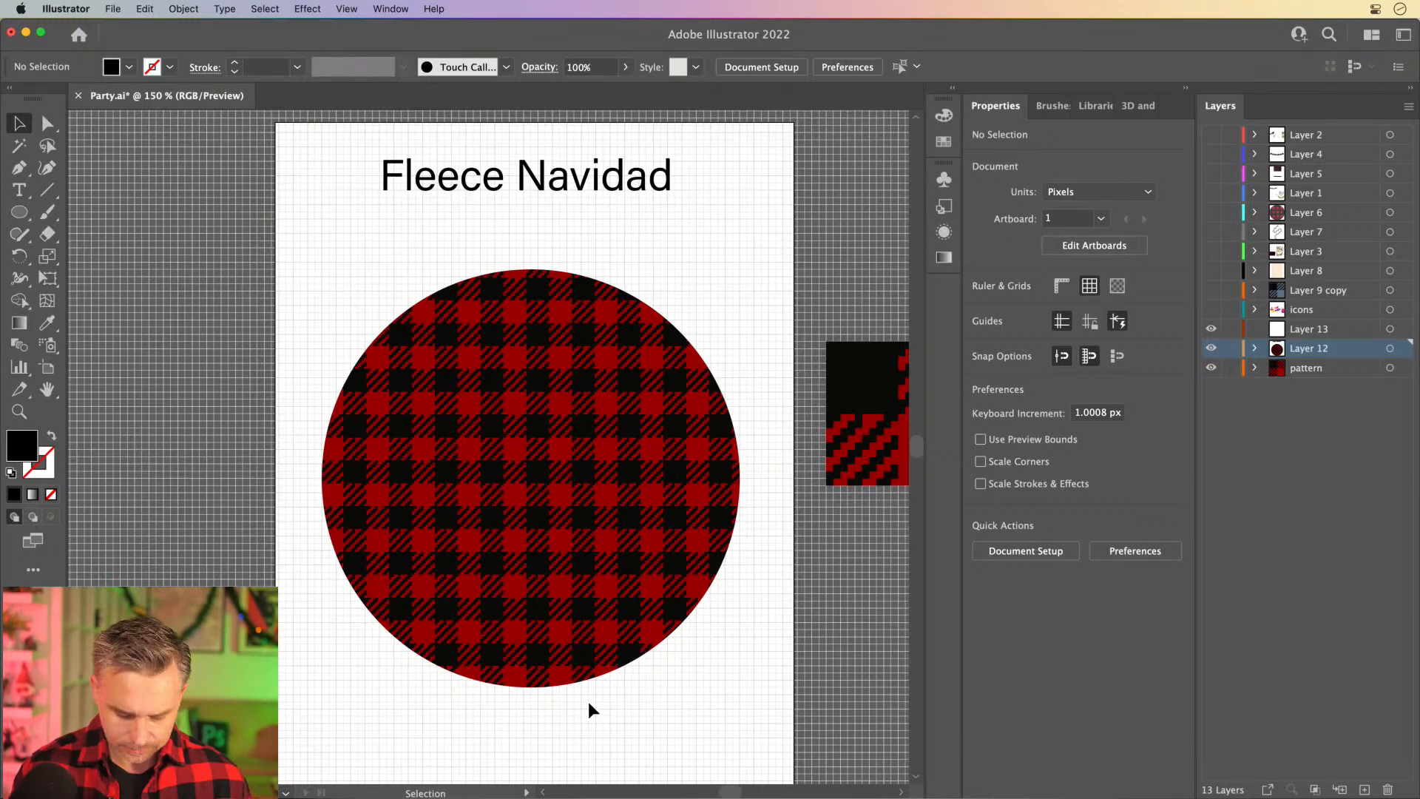
key(super+apostrophe)
key(shift+super+apostrophe)
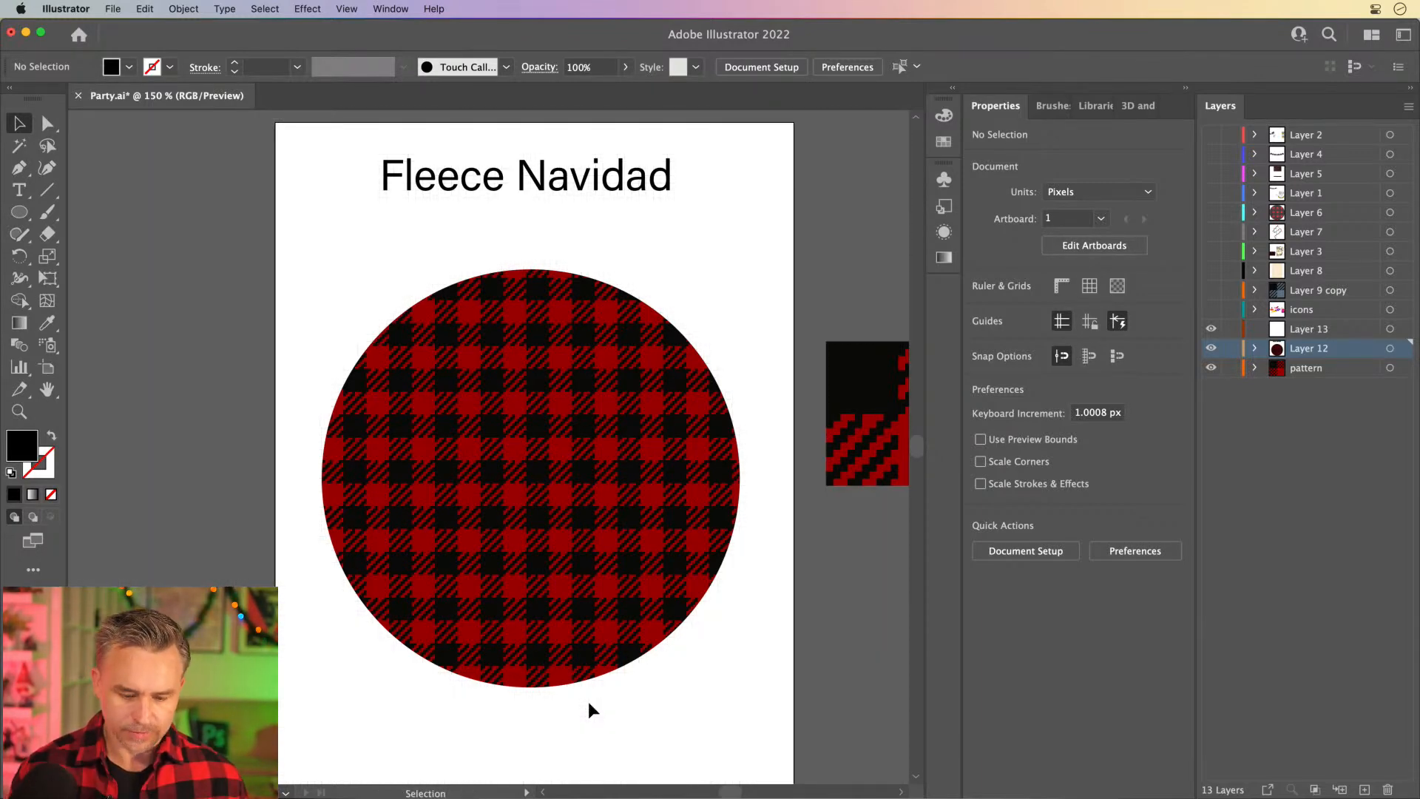
Make Layer 13 the active layer.
key(super+equal)
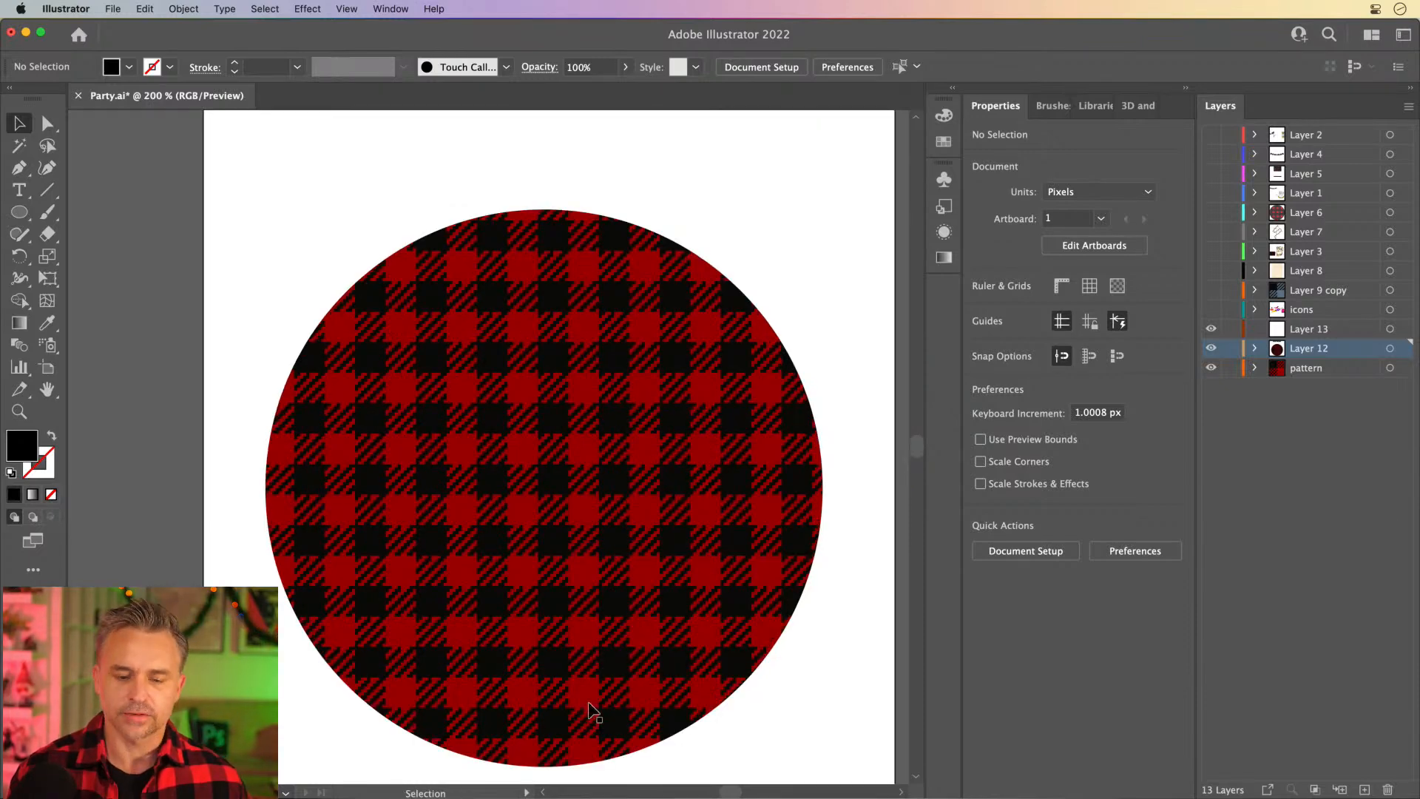
scroll(301, 475, down, 3)
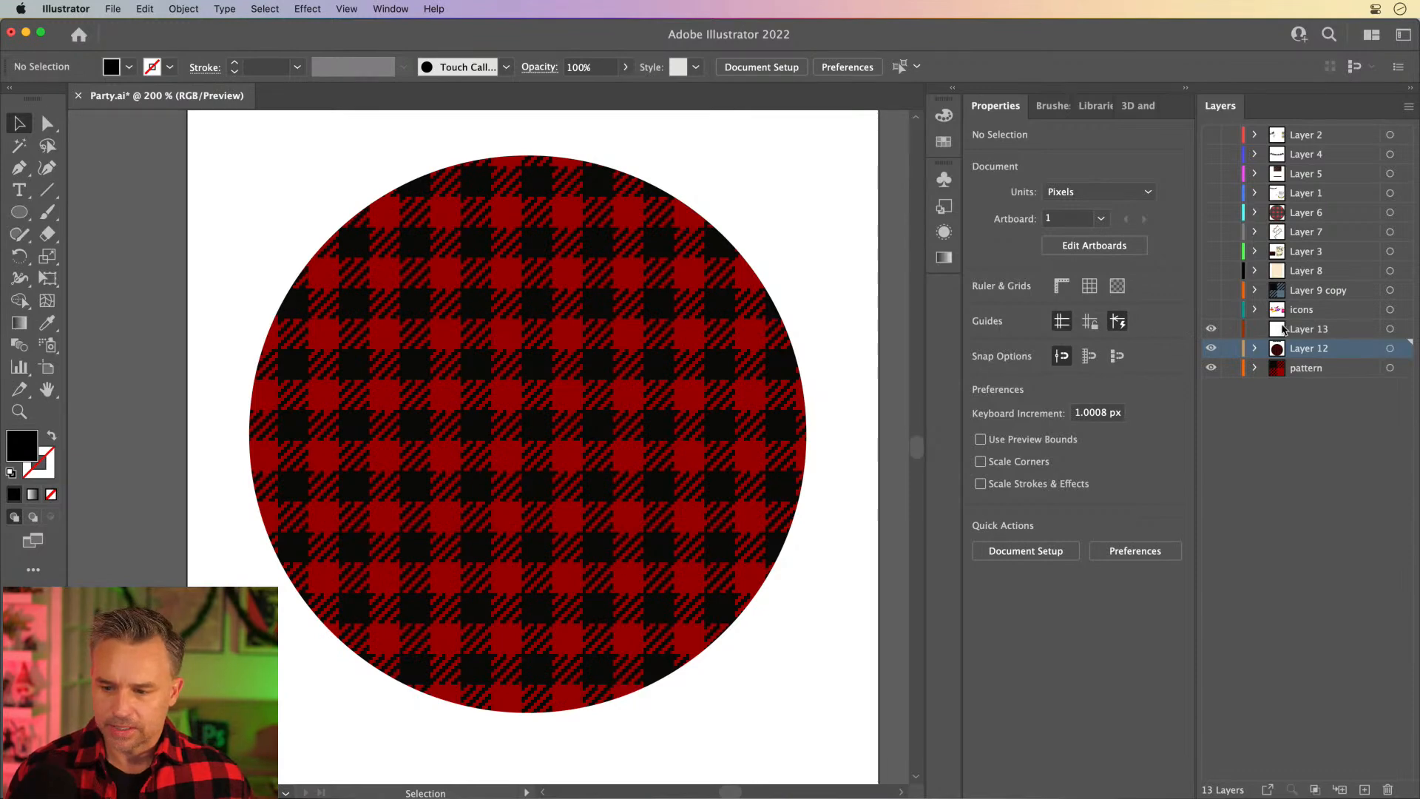
click(1236, 330)
click(508, 301)
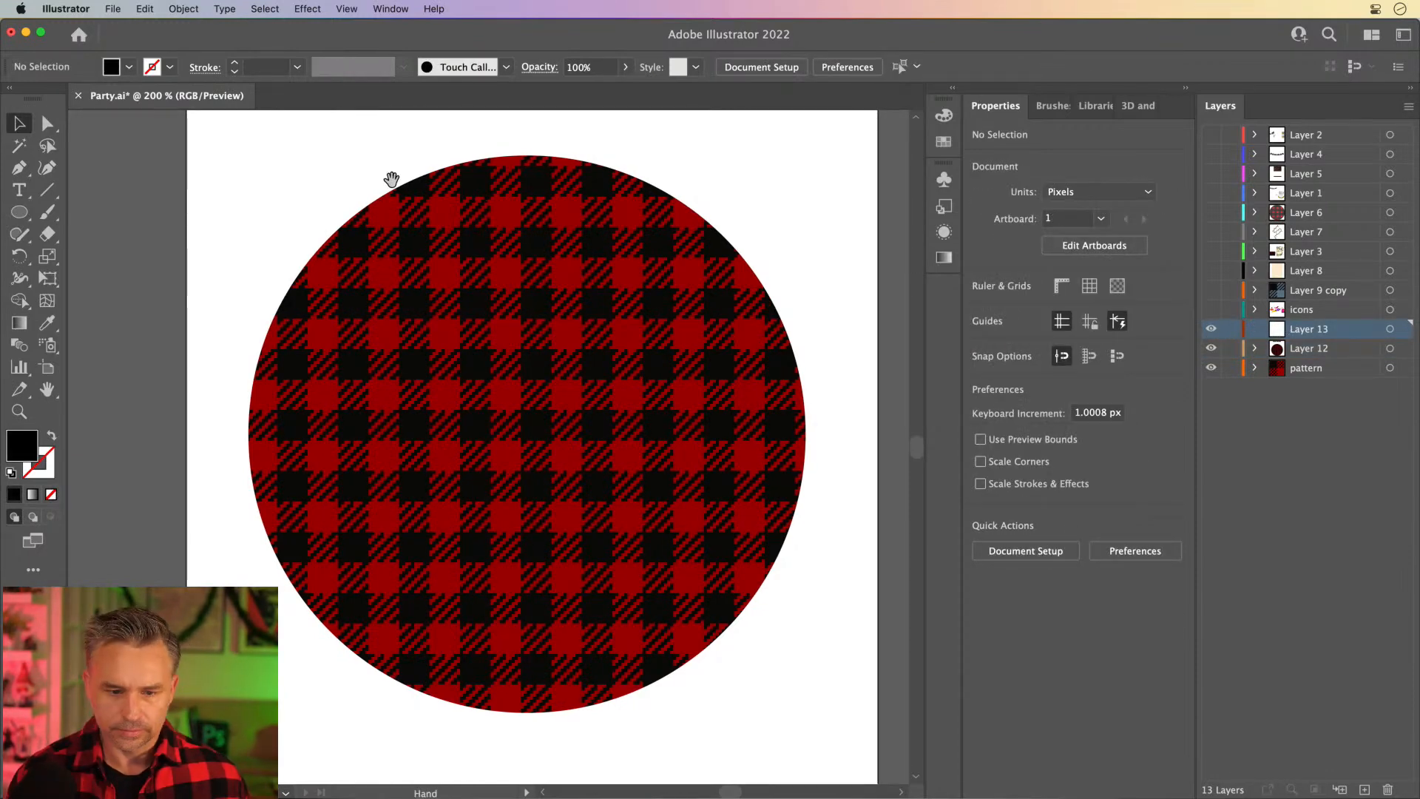
Move the "Fleece Navidad" heading down onto the middle of the plaid circle.
scroll(393, 283, up, 3)
drag(397, 148, 385, 199)
key(cmd+z)
click(460, 462)
drag(460, 462, 495, 517)
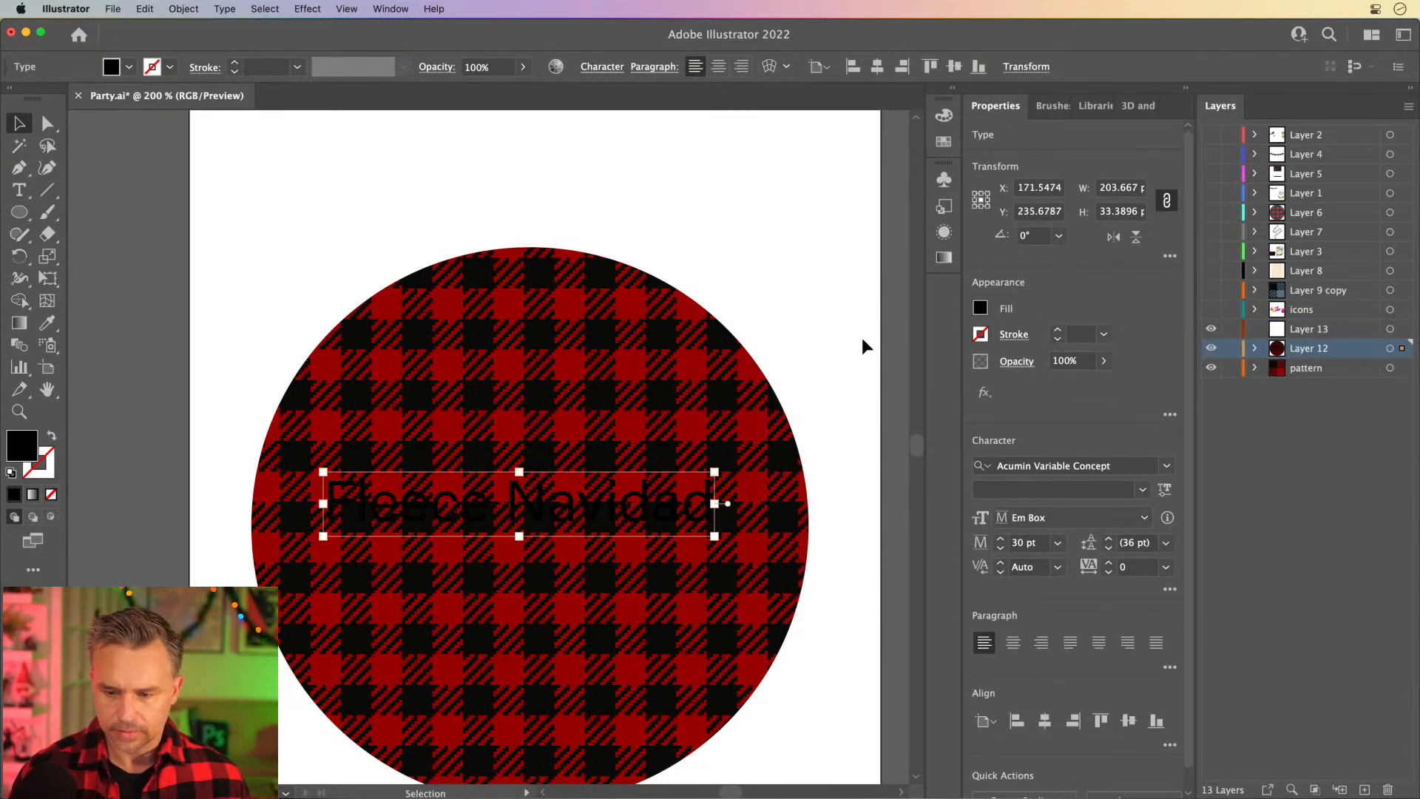
Fill the "Fleece Navidad" text with white.
click(979, 309)
click(804, 373)
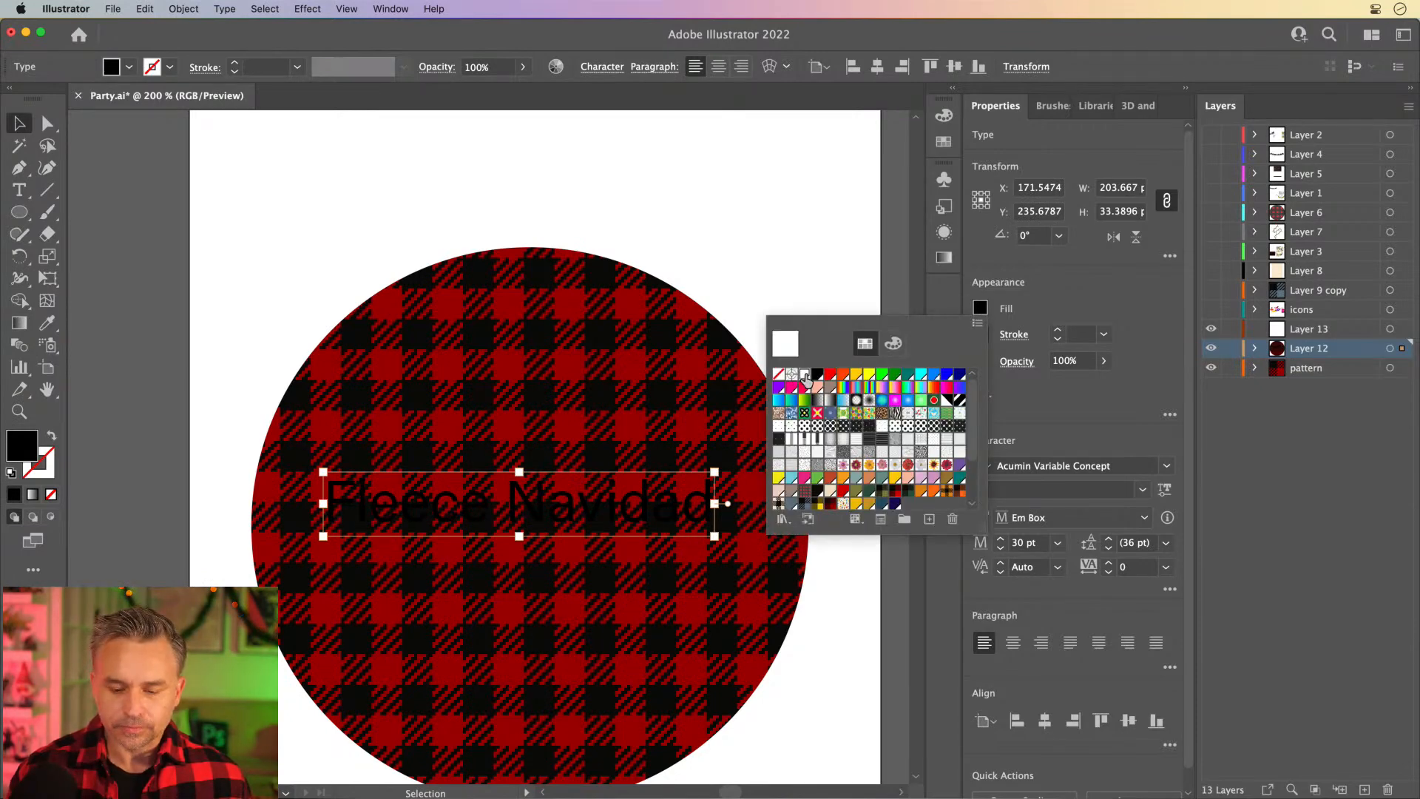
click(215, 260)
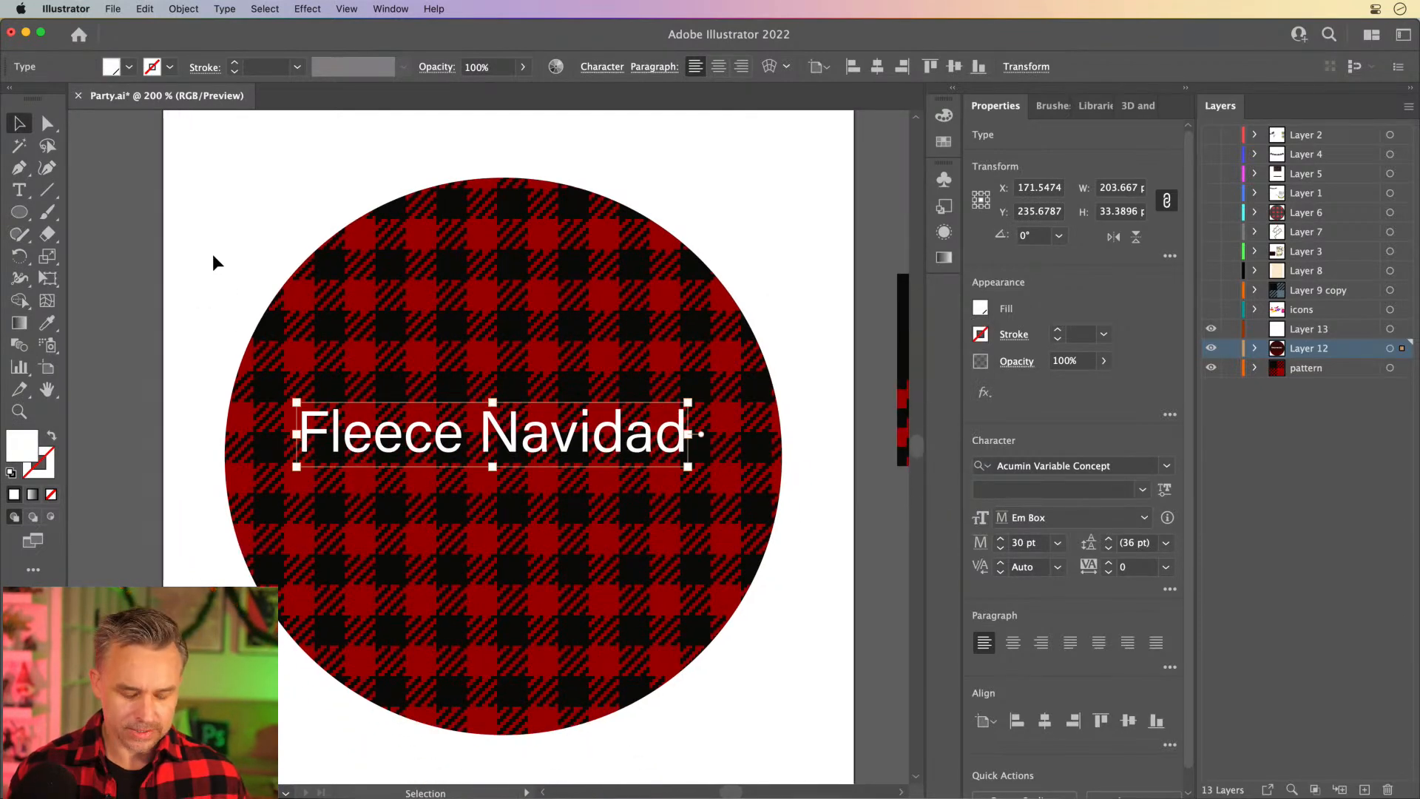
key(super+equal)
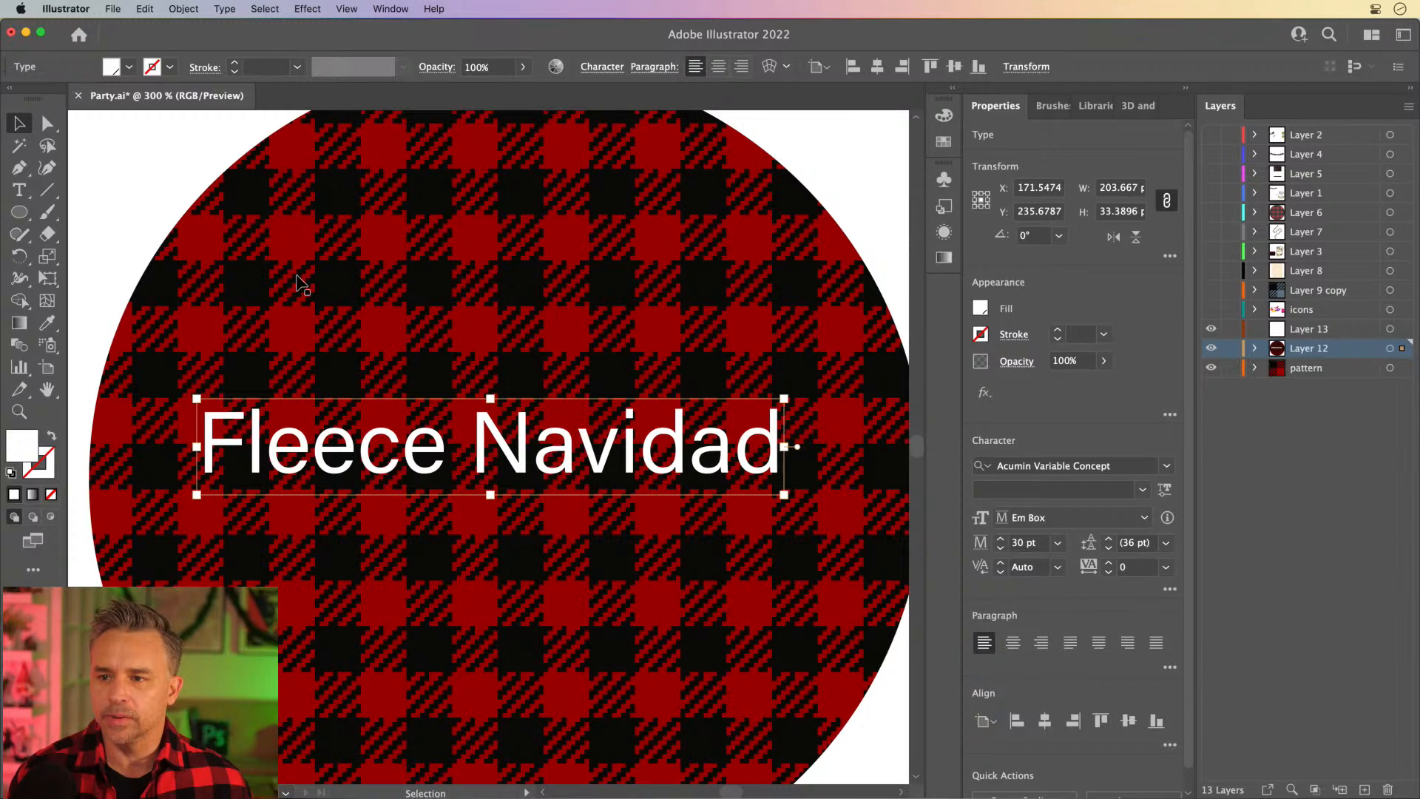
click(47, 255)
click(46, 257)
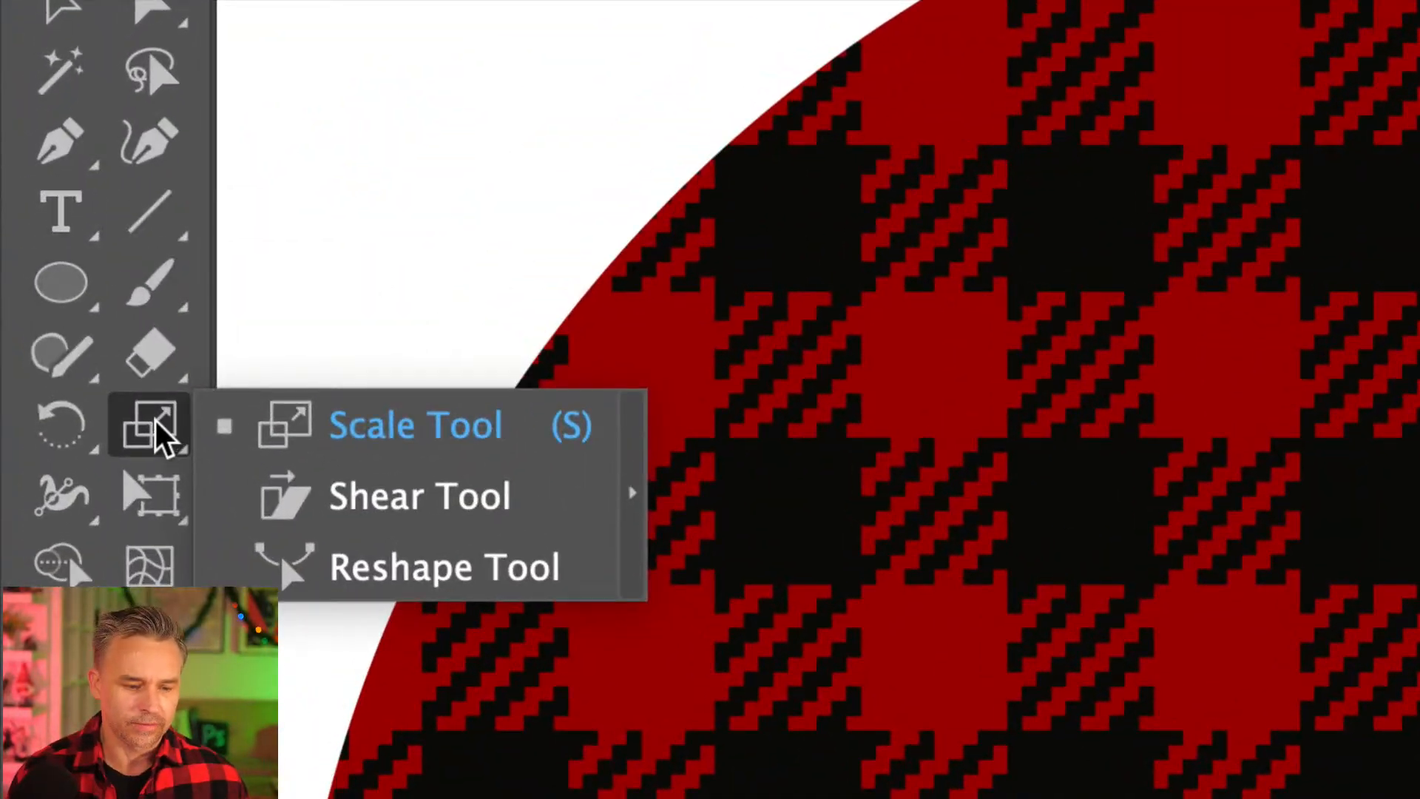
double_click(161, 435)
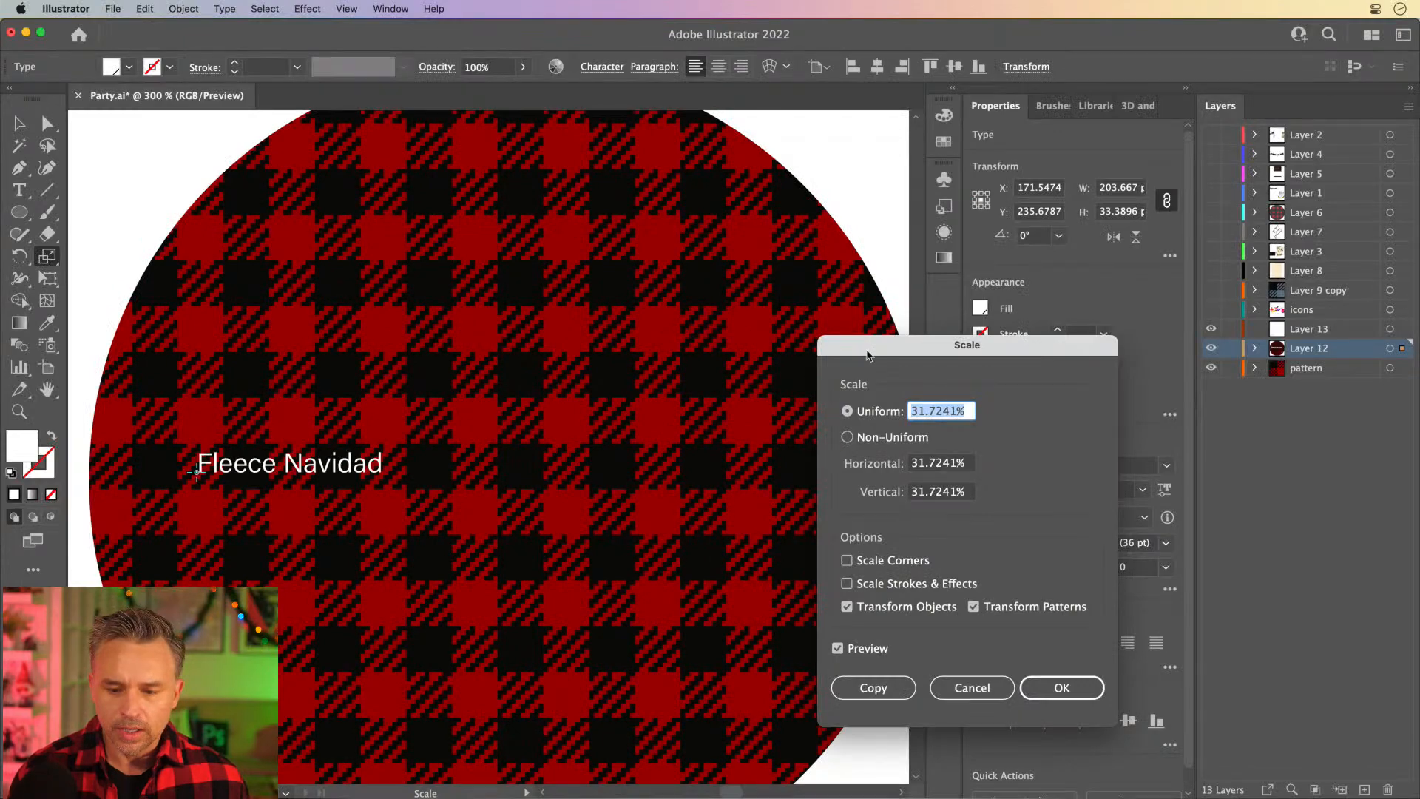
drag(868, 356, 632, 250)
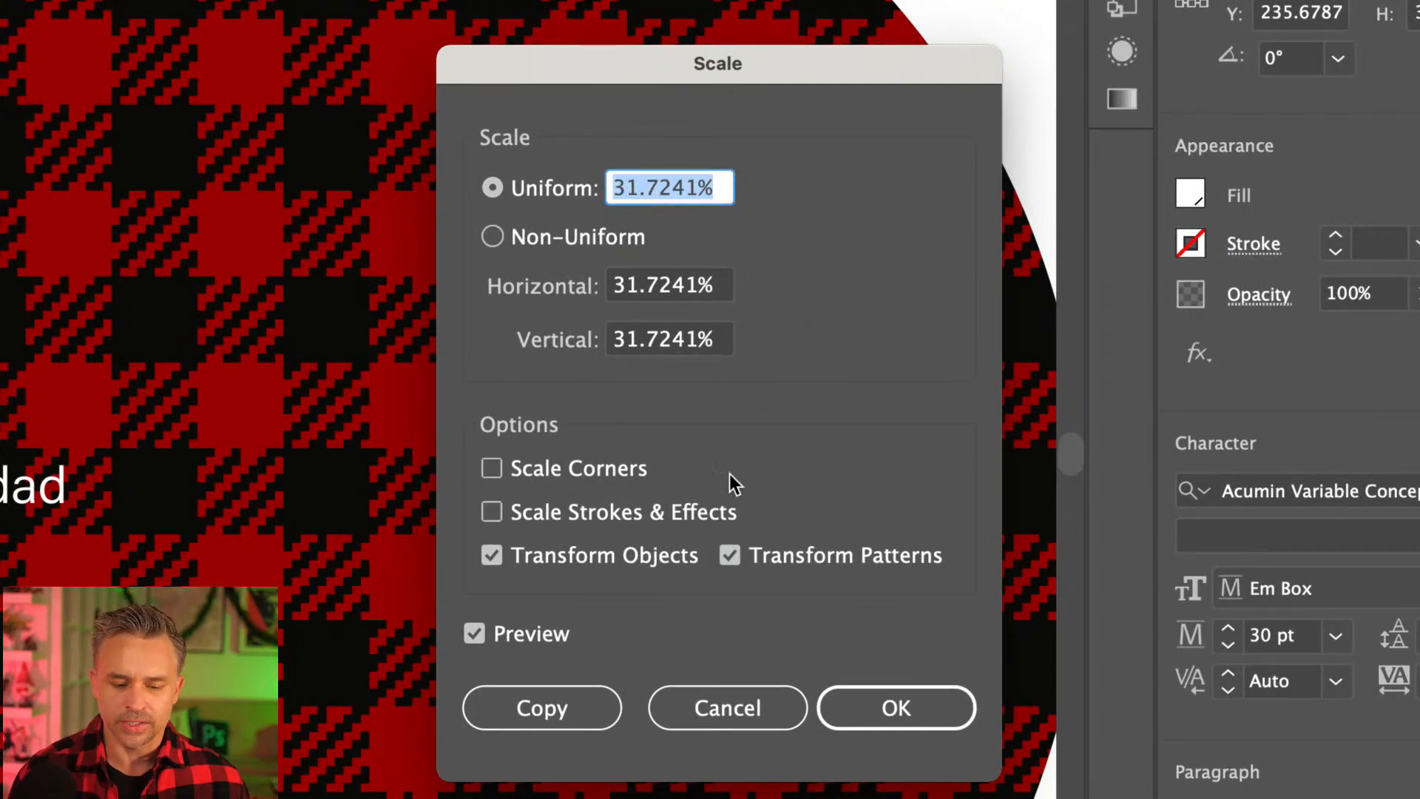
click(490, 558)
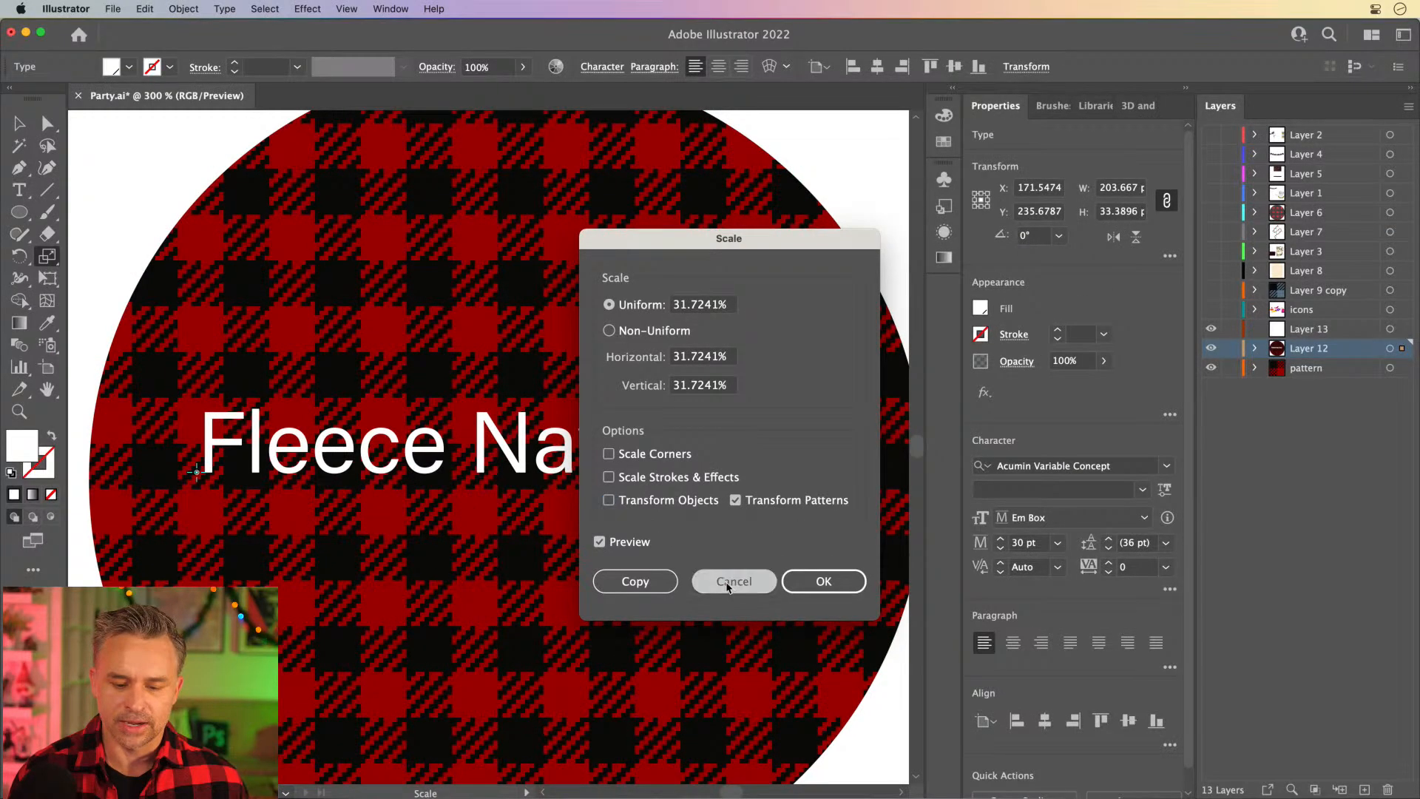
click(729, 581)
Apply a uniform 100% scale to only the plaid pattern inside the circle, without transforming the circle itself.
click(20, 124)
click(330, 252)
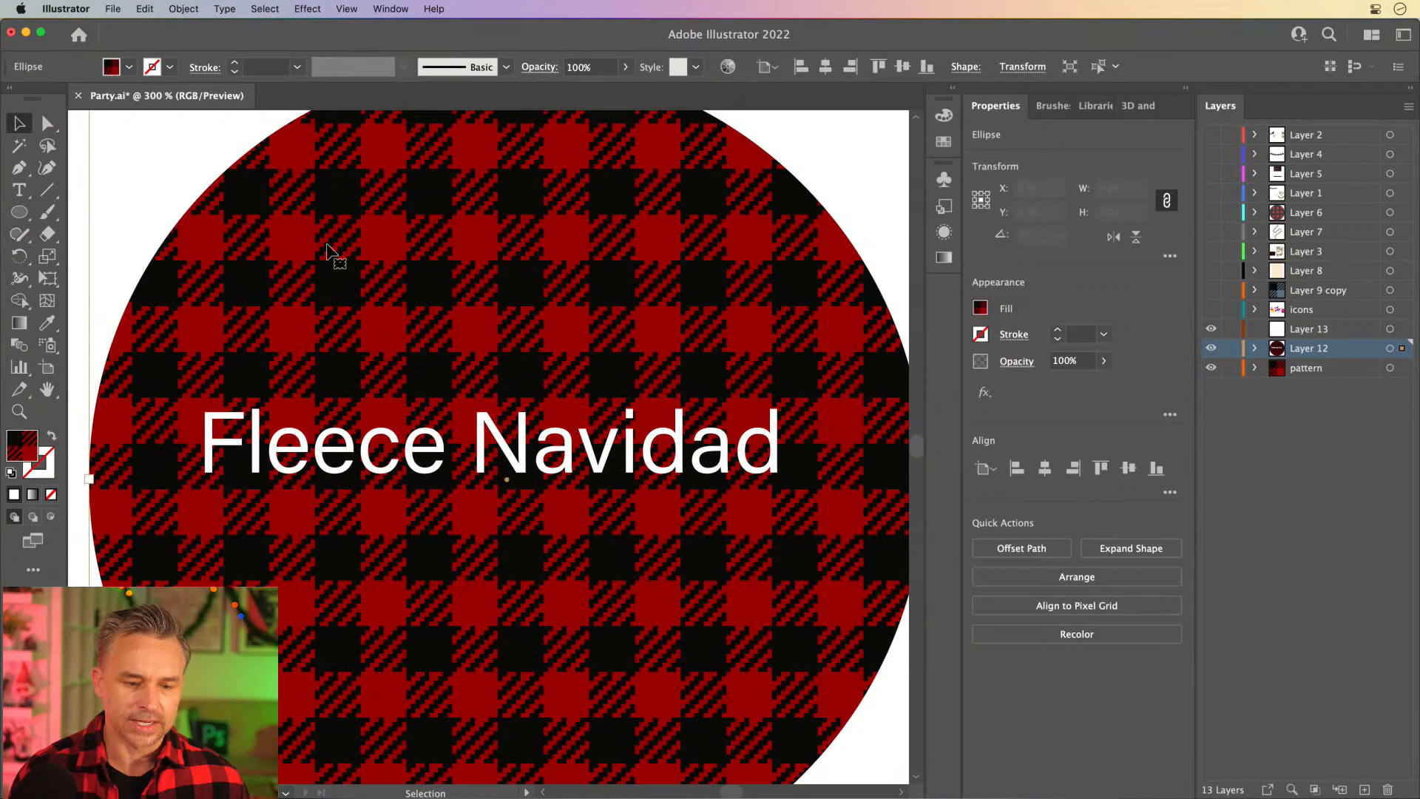
double_click(49, 256)
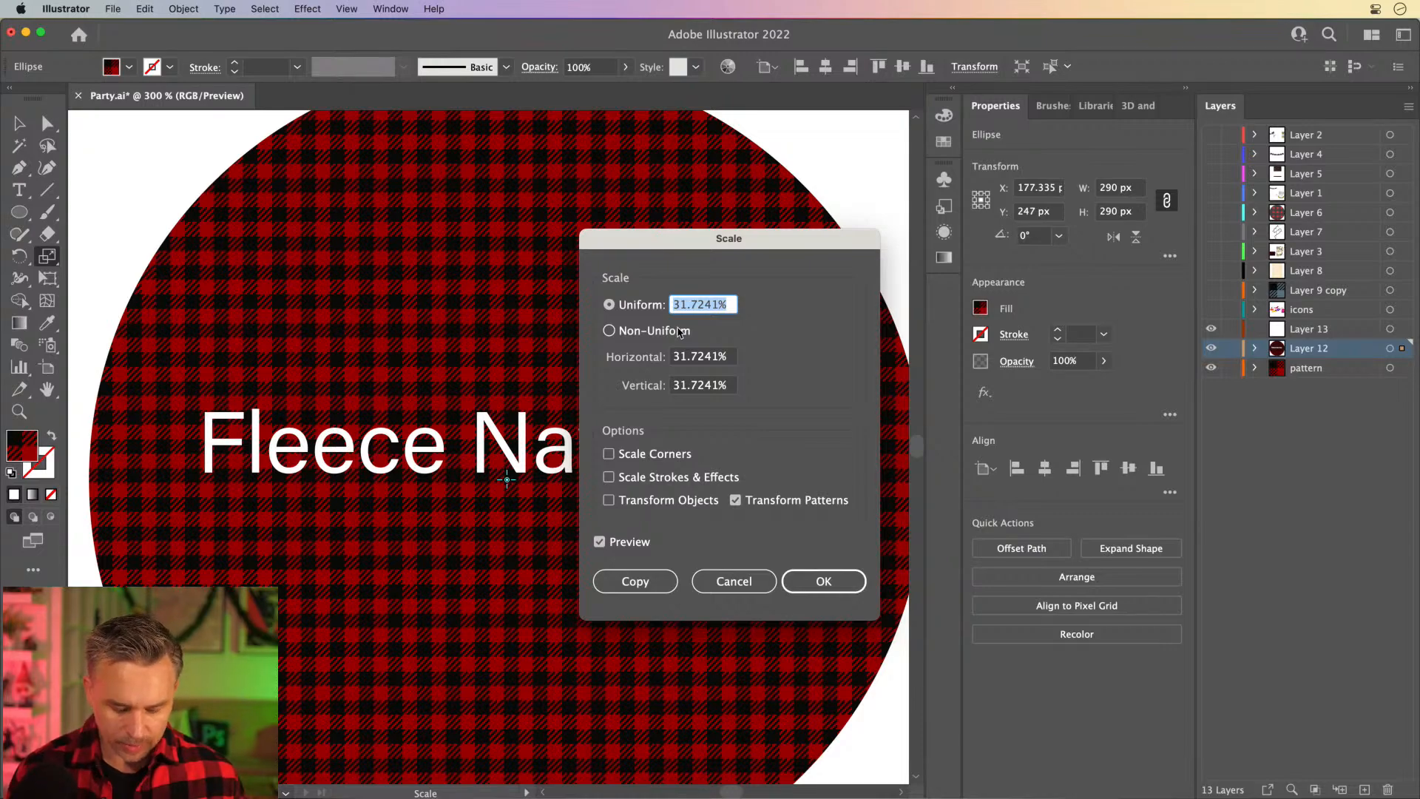
text(10)
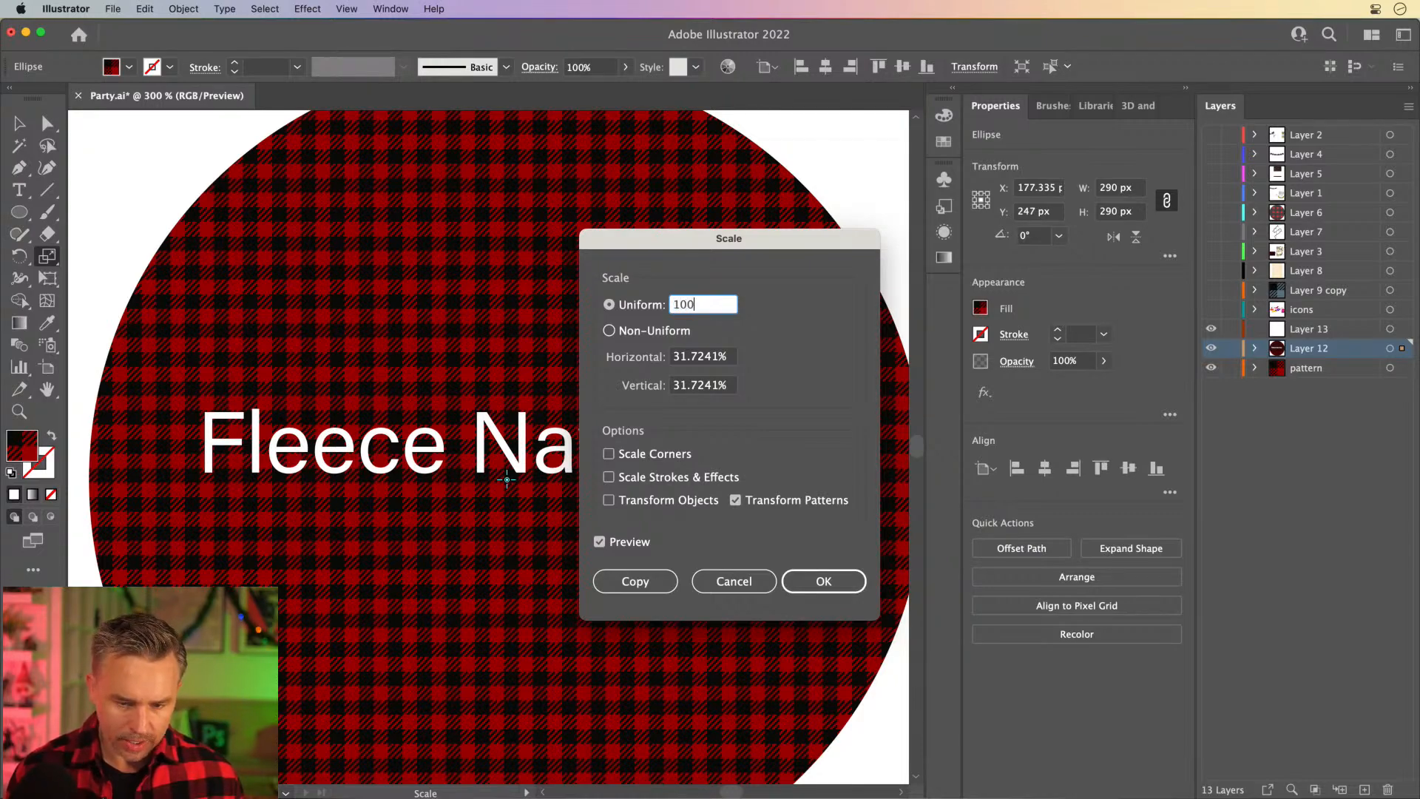
text(0)
key(Tab)
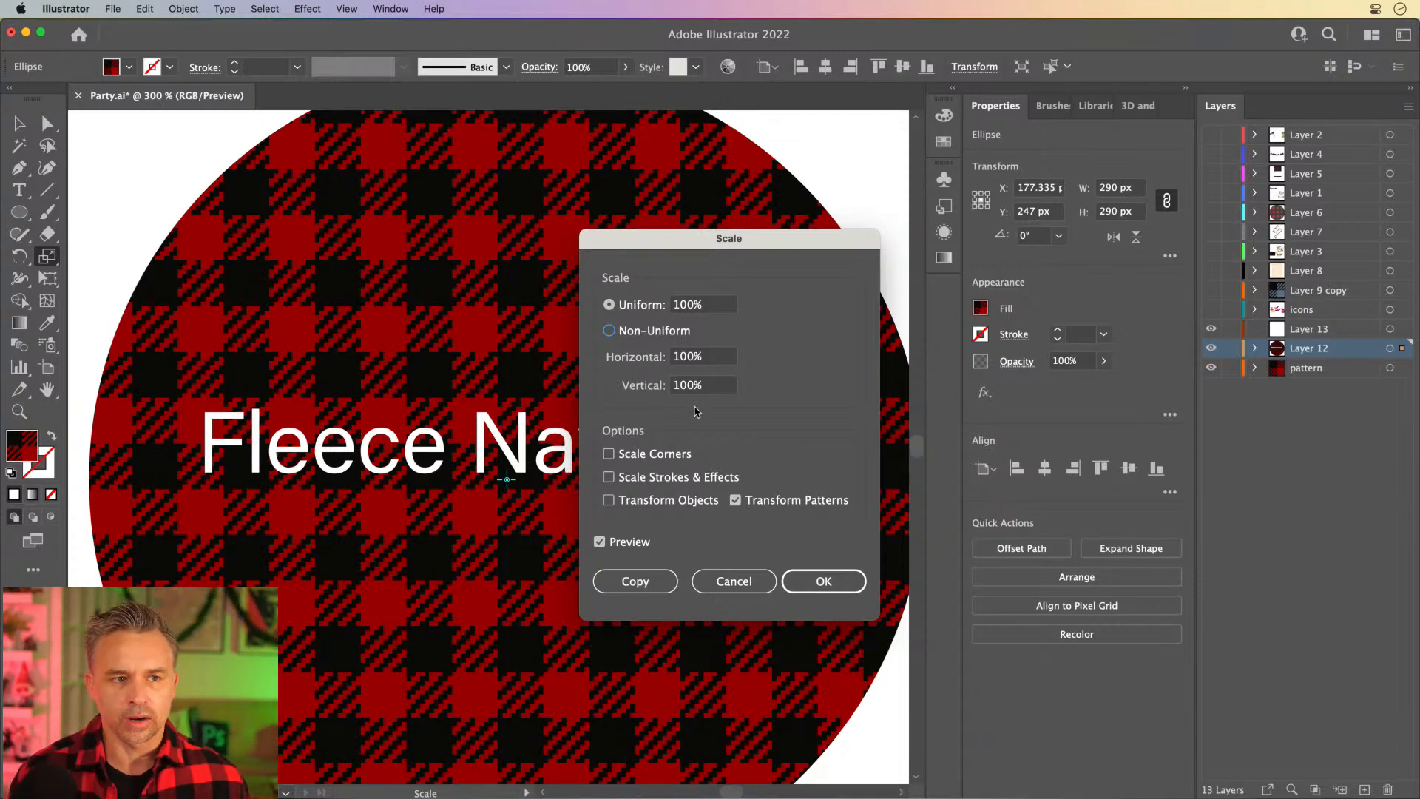
click(827, 580)
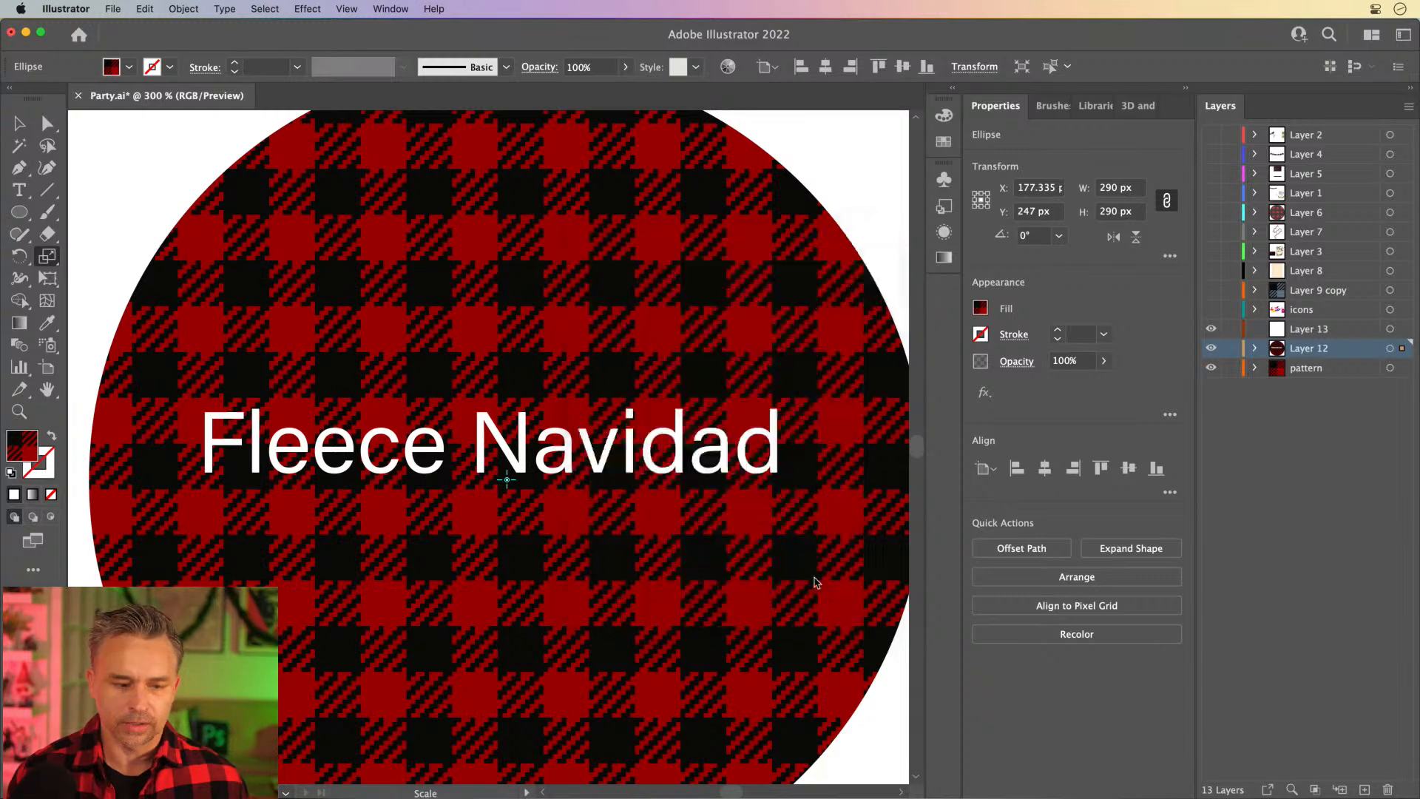
click(21, 259)
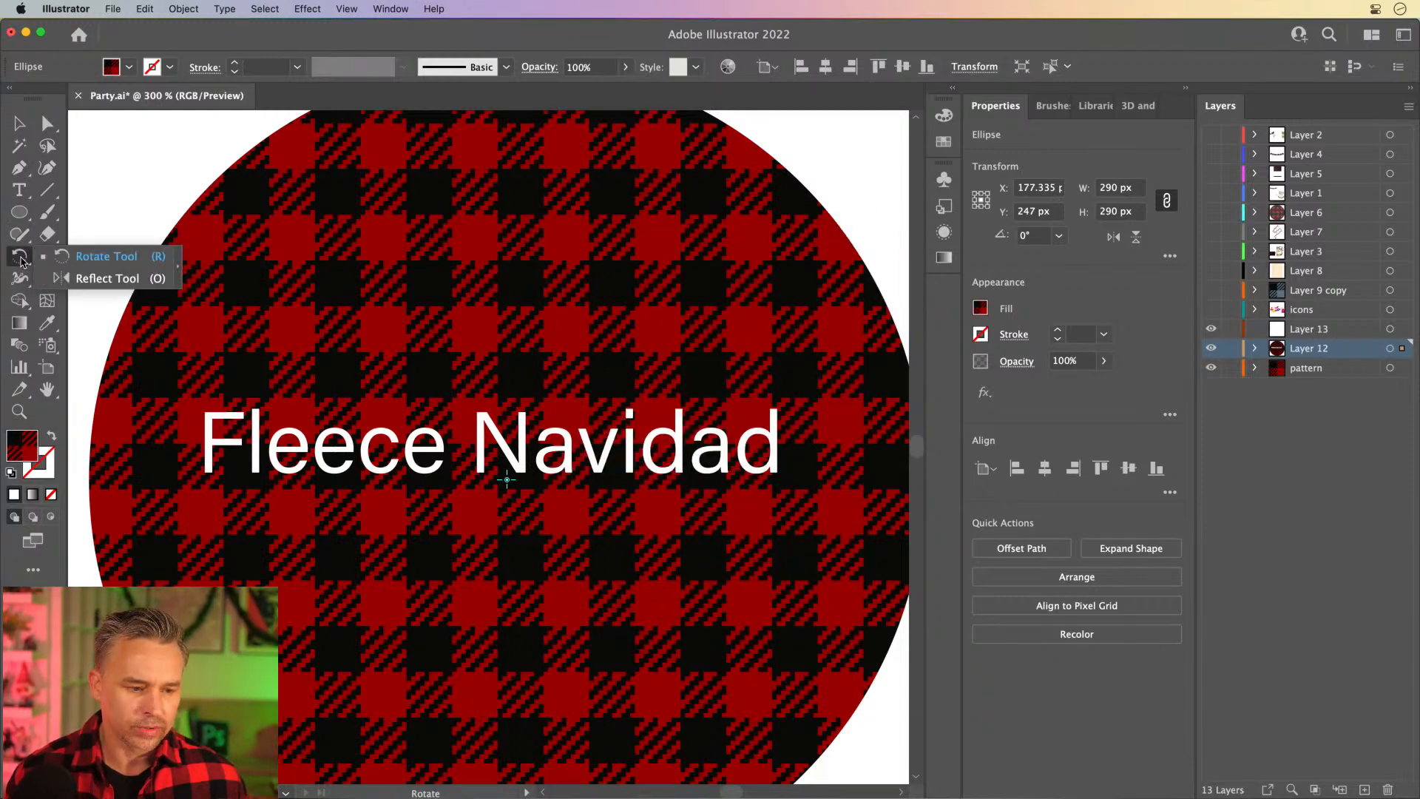
click(78, 258)
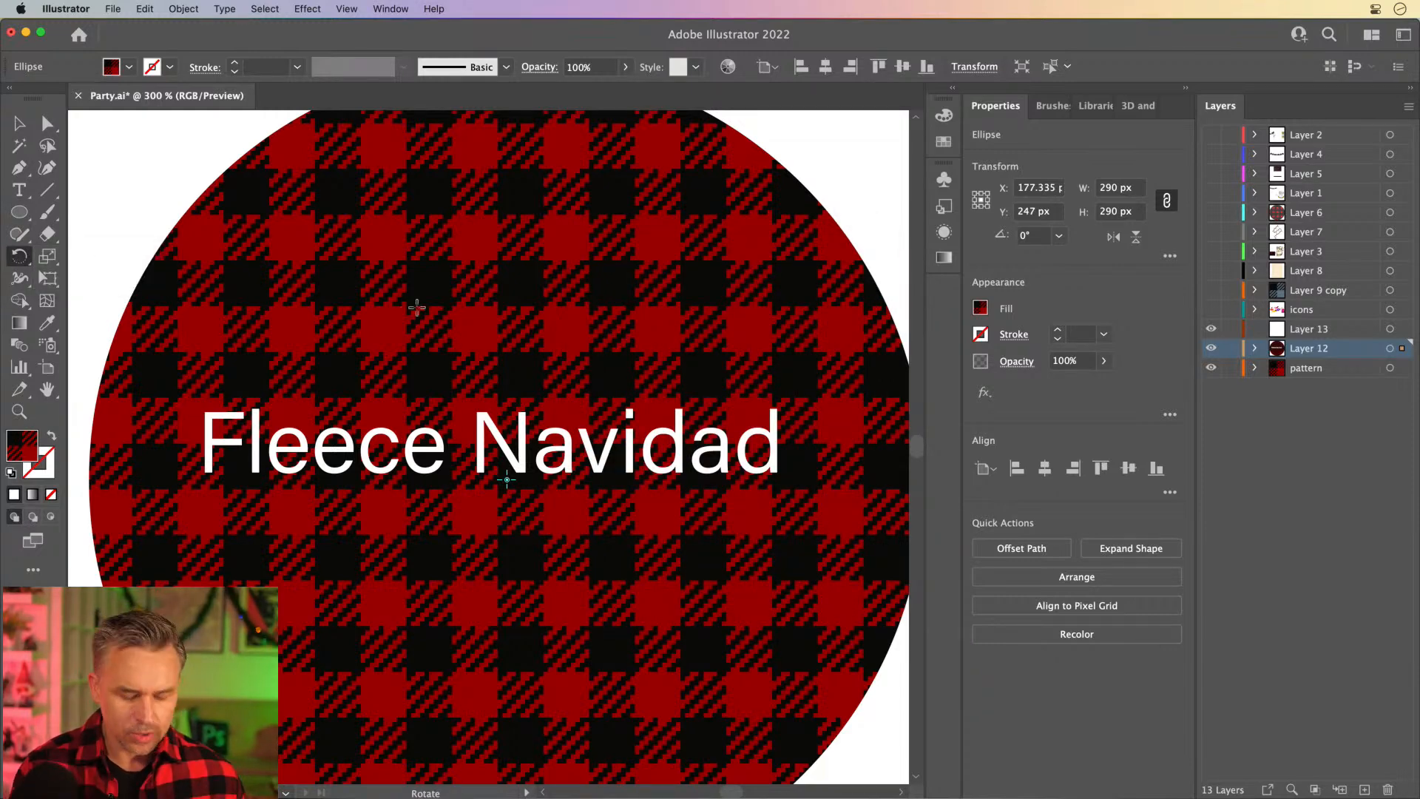
drag(461, 307, 429, 330)
key(v)
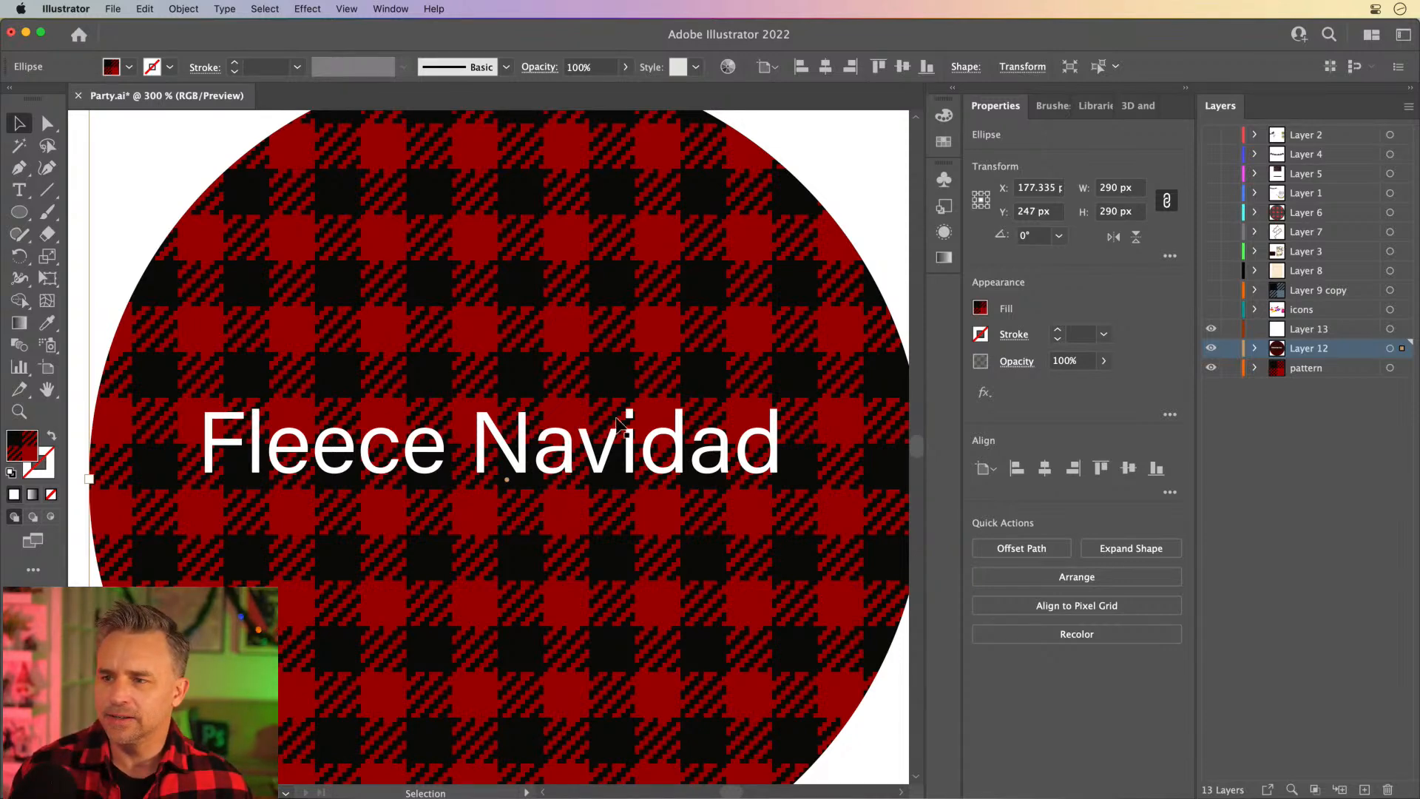
Try the Climate Crisis font on the white "Fleece Navidad" text.
click(554, 471)
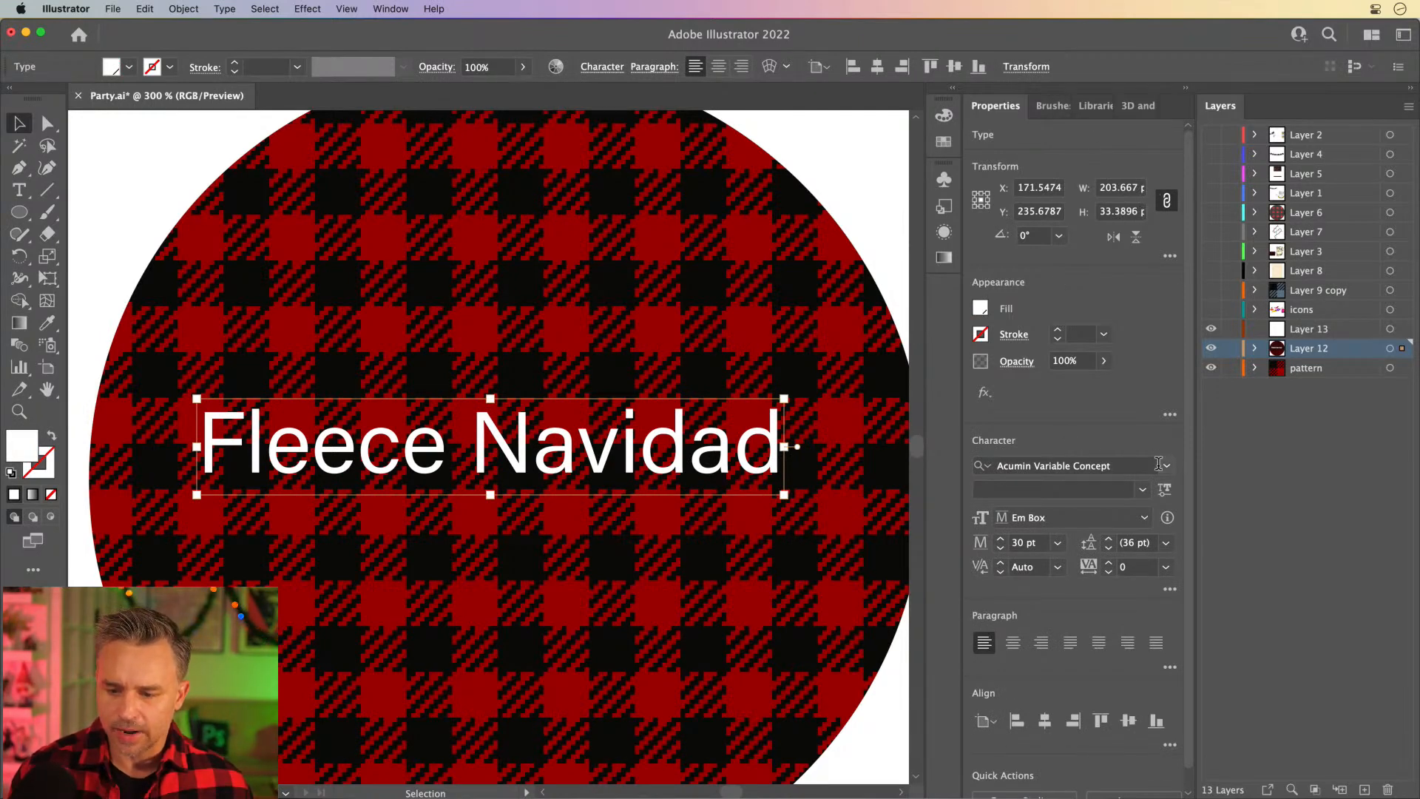
click(1164, 467)
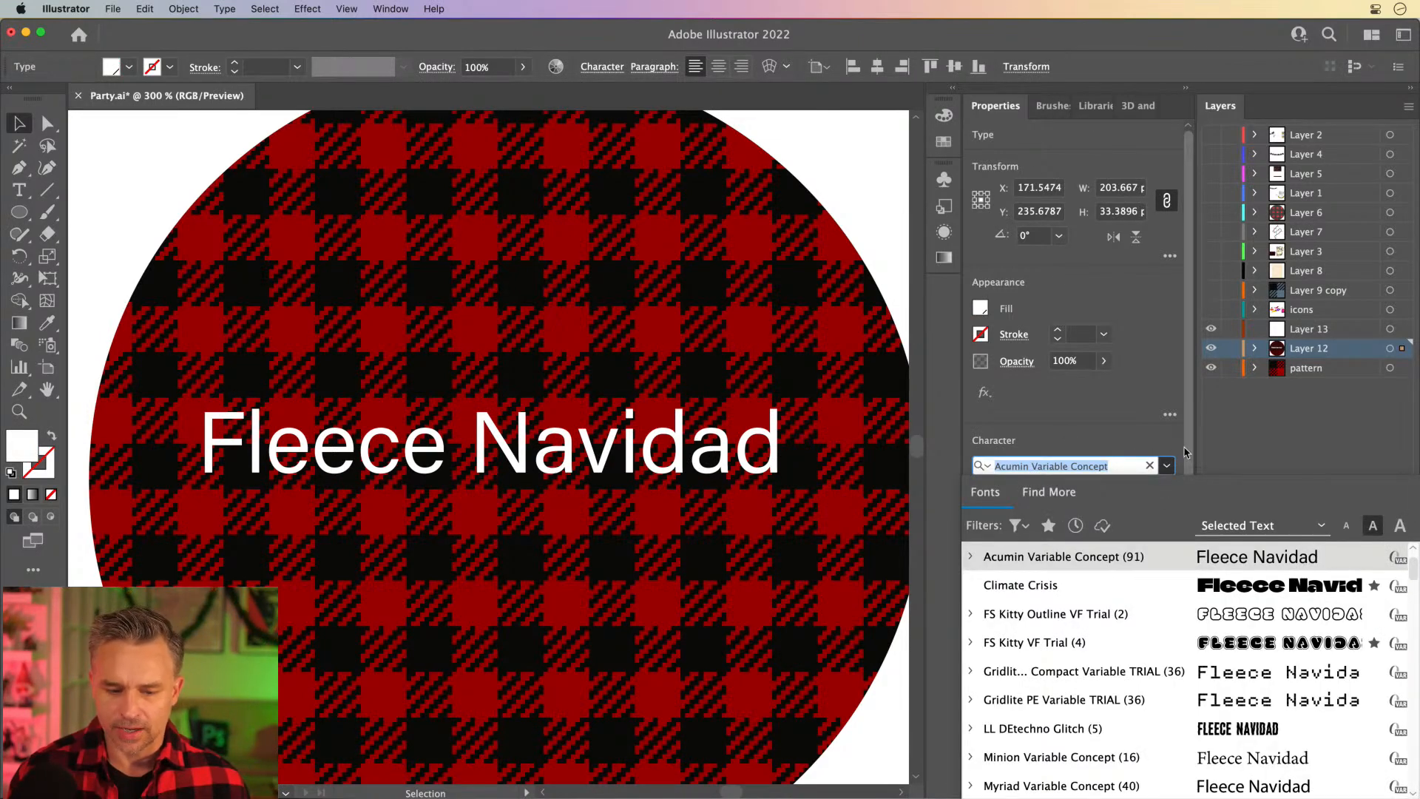
click(1198, 582)
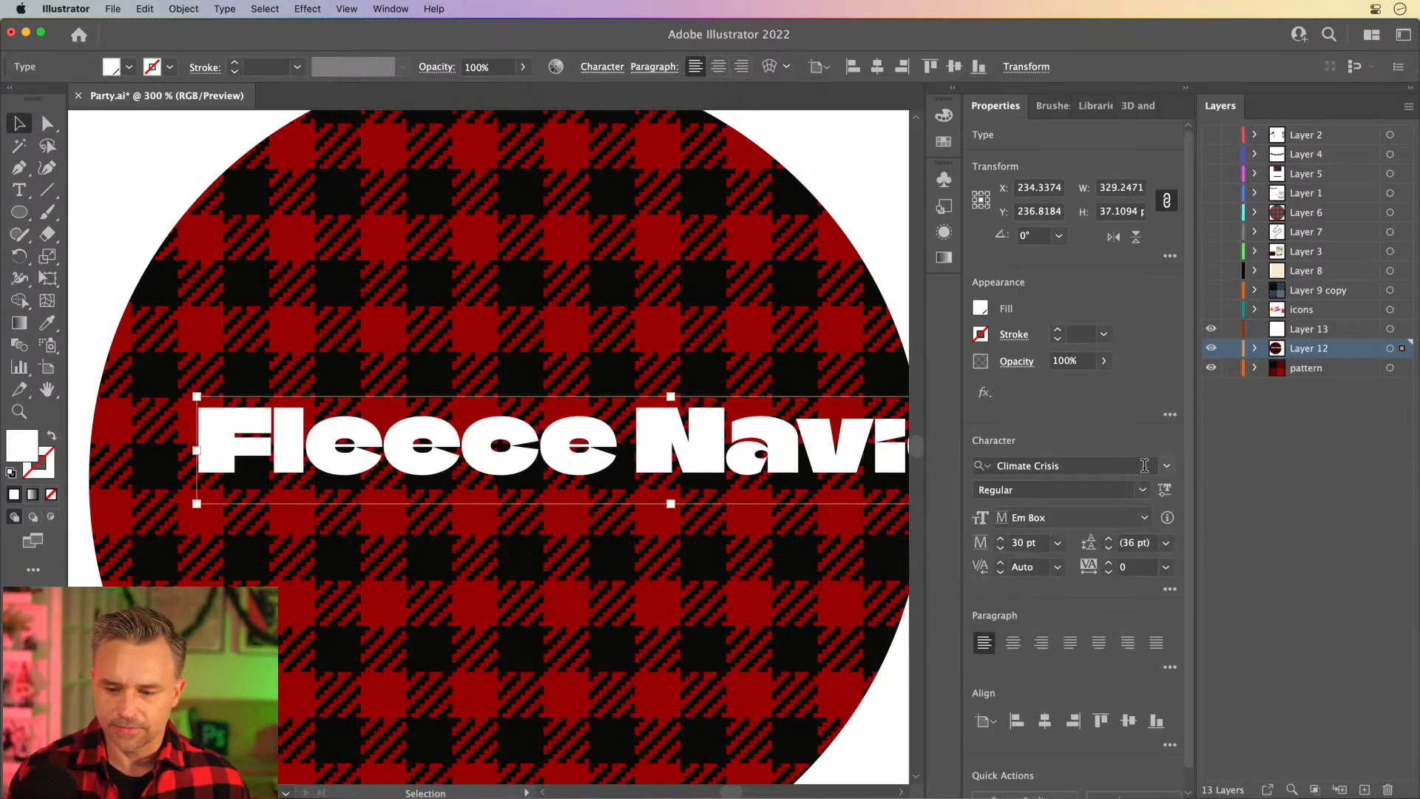
Set the white text's font to Christmas Mint Regular, and reposition and enlarge it to about 38 pt within the circle.
click(1166, 467)
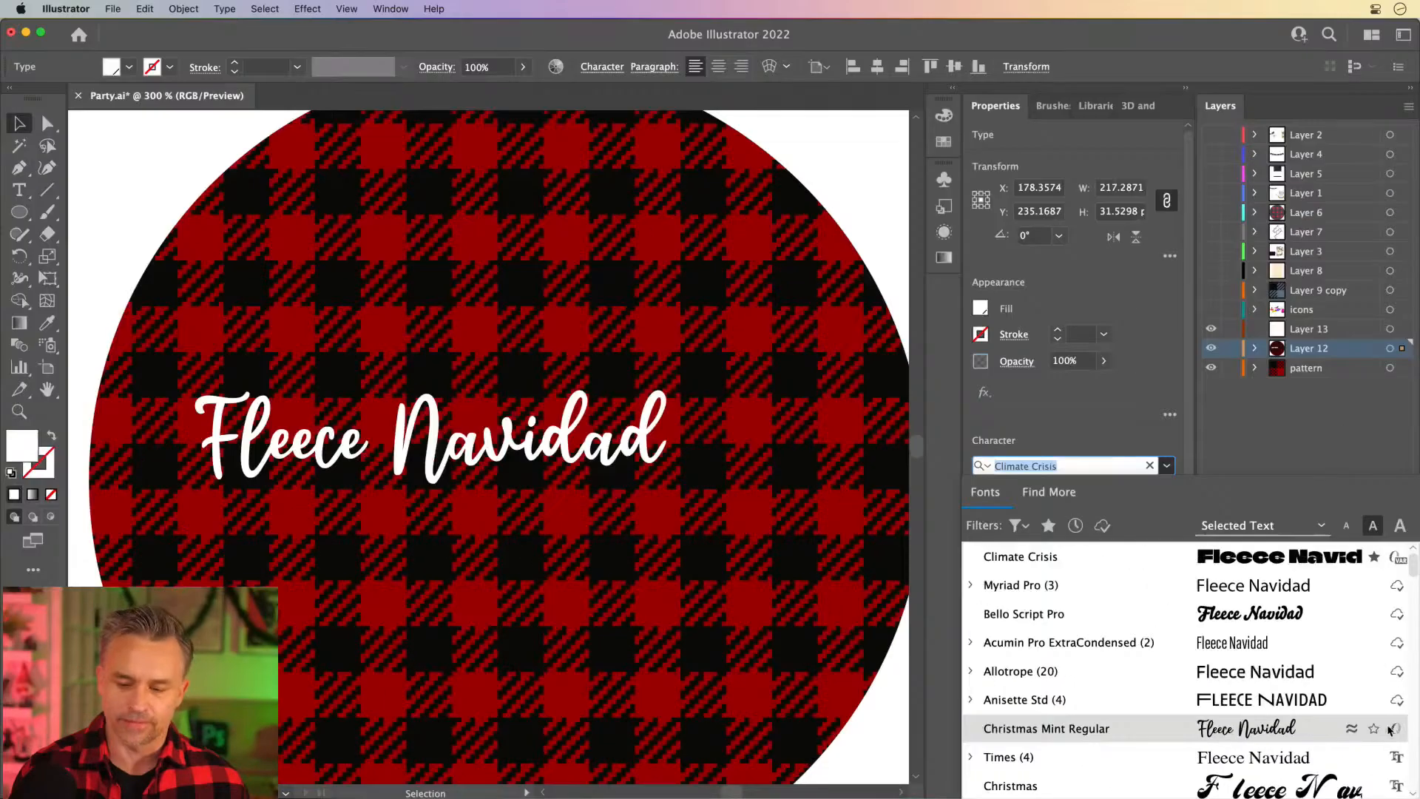
click(1233, 730)
drag(290, 444, 354, 477)
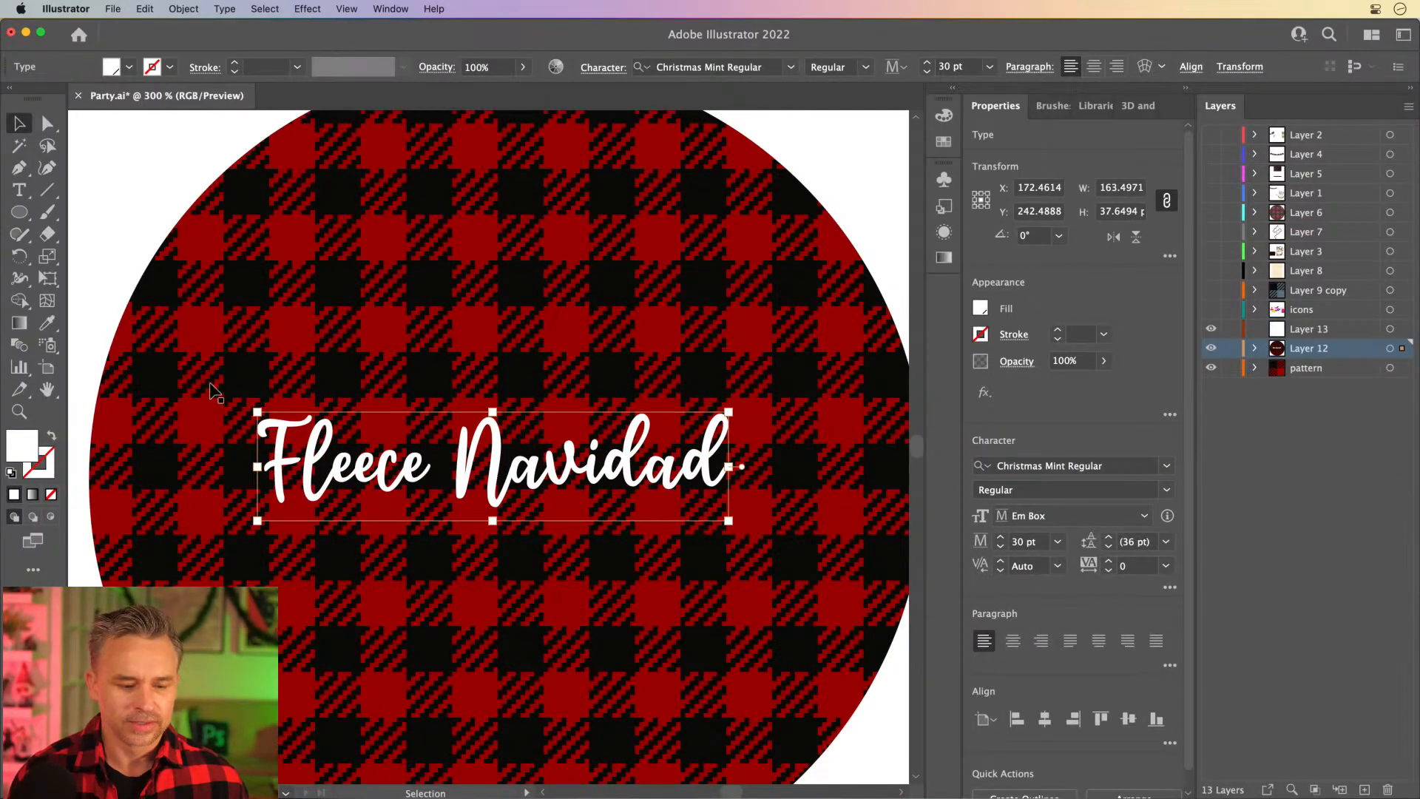
drag(256, 412, 133, 383)
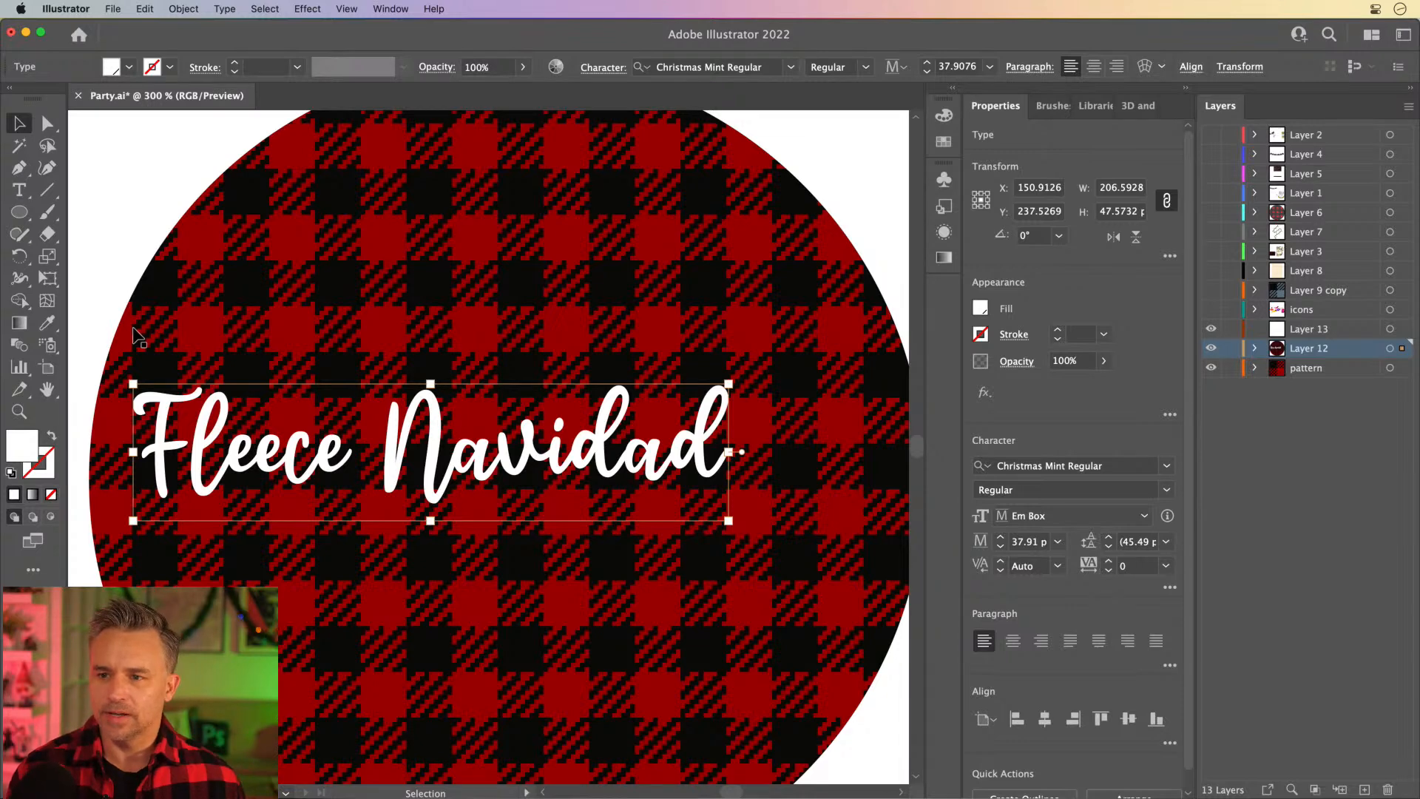
Copy the word "Fleece" and remove it from the text, keeping only "Navidad" on that line.
drag(383, 466, 195, 460)
key(cmd+c)
double_click(374, 467)
key(BackSpace)
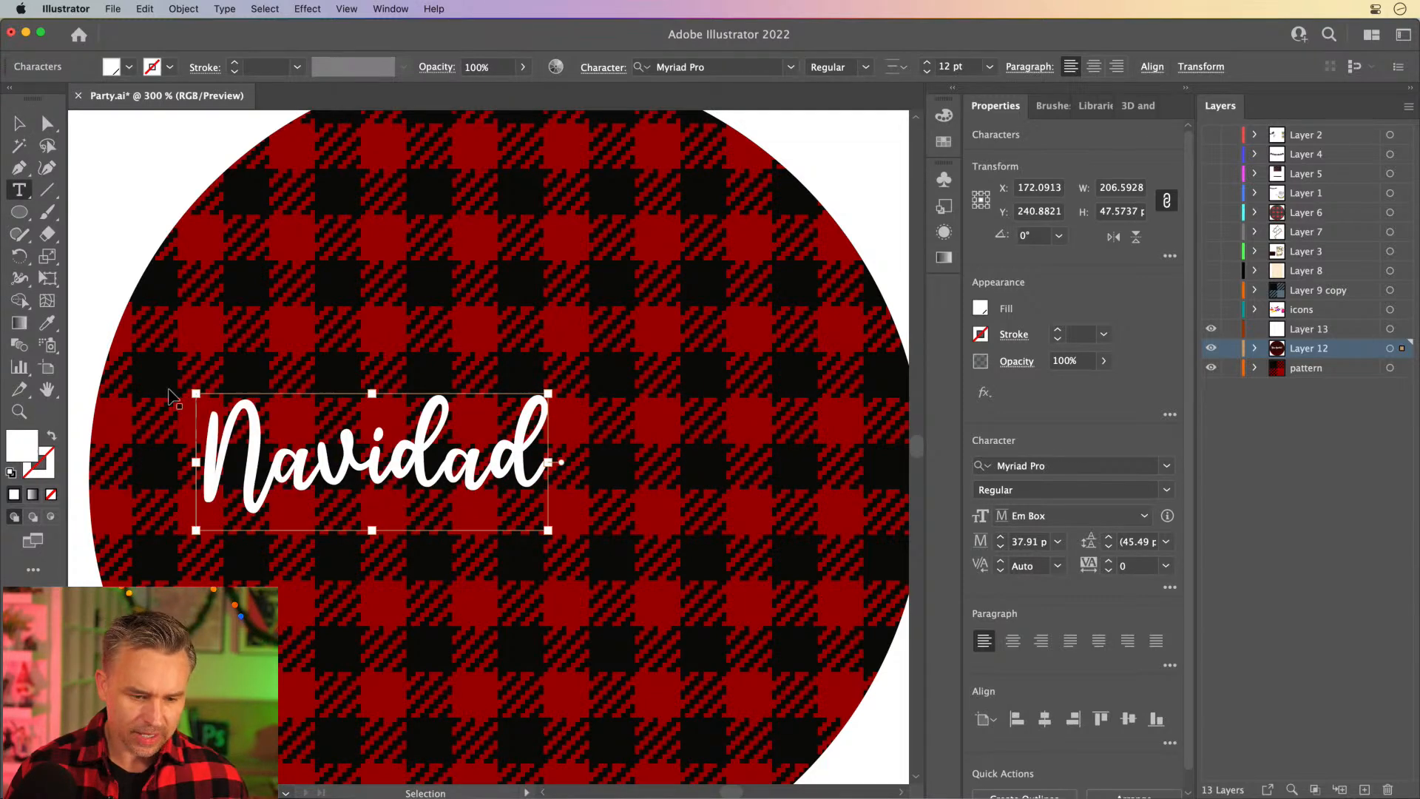
Paste "Fleece" as a separate text object and place it just above "Navidad".
click(19, 123)
key(cmd+v)
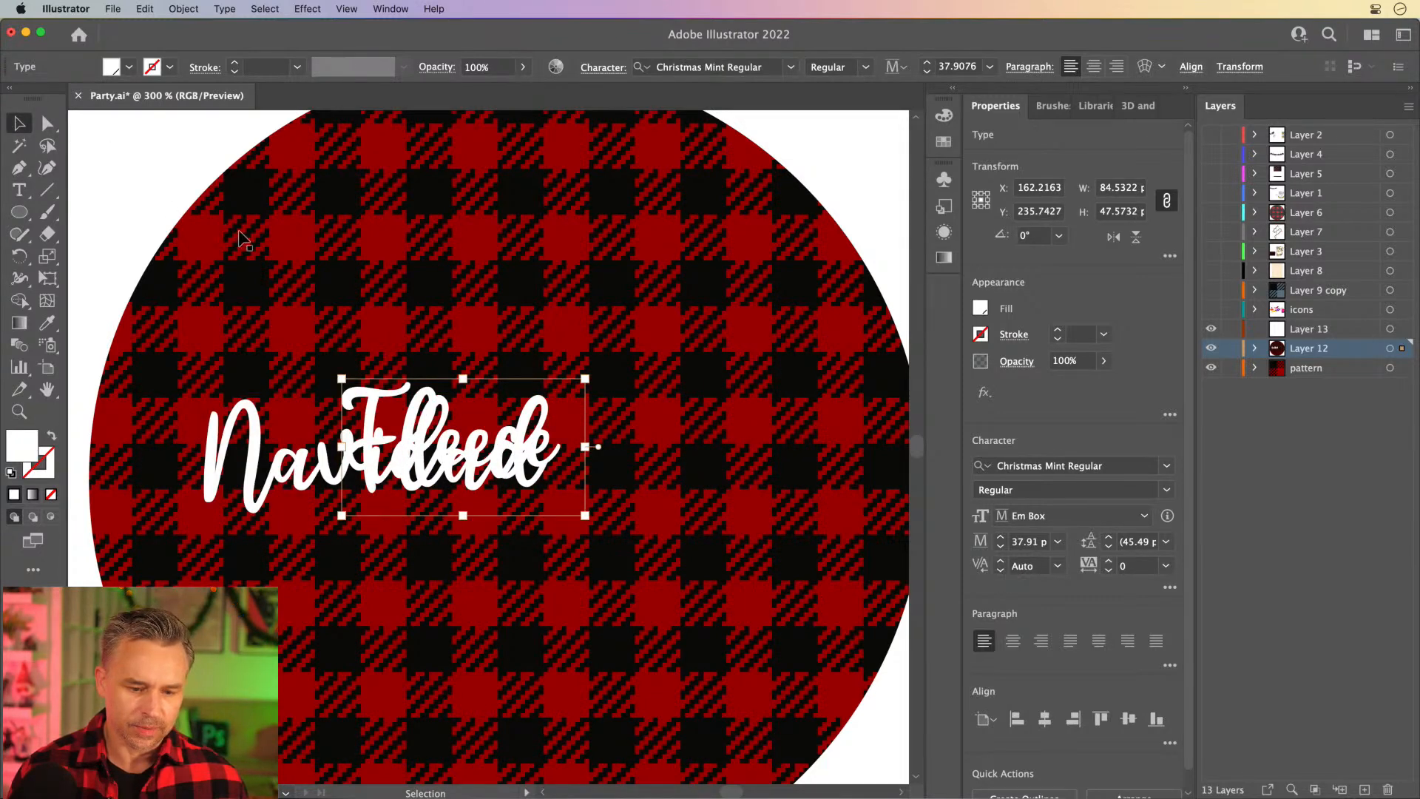
drag(381, 384, 323, 299)
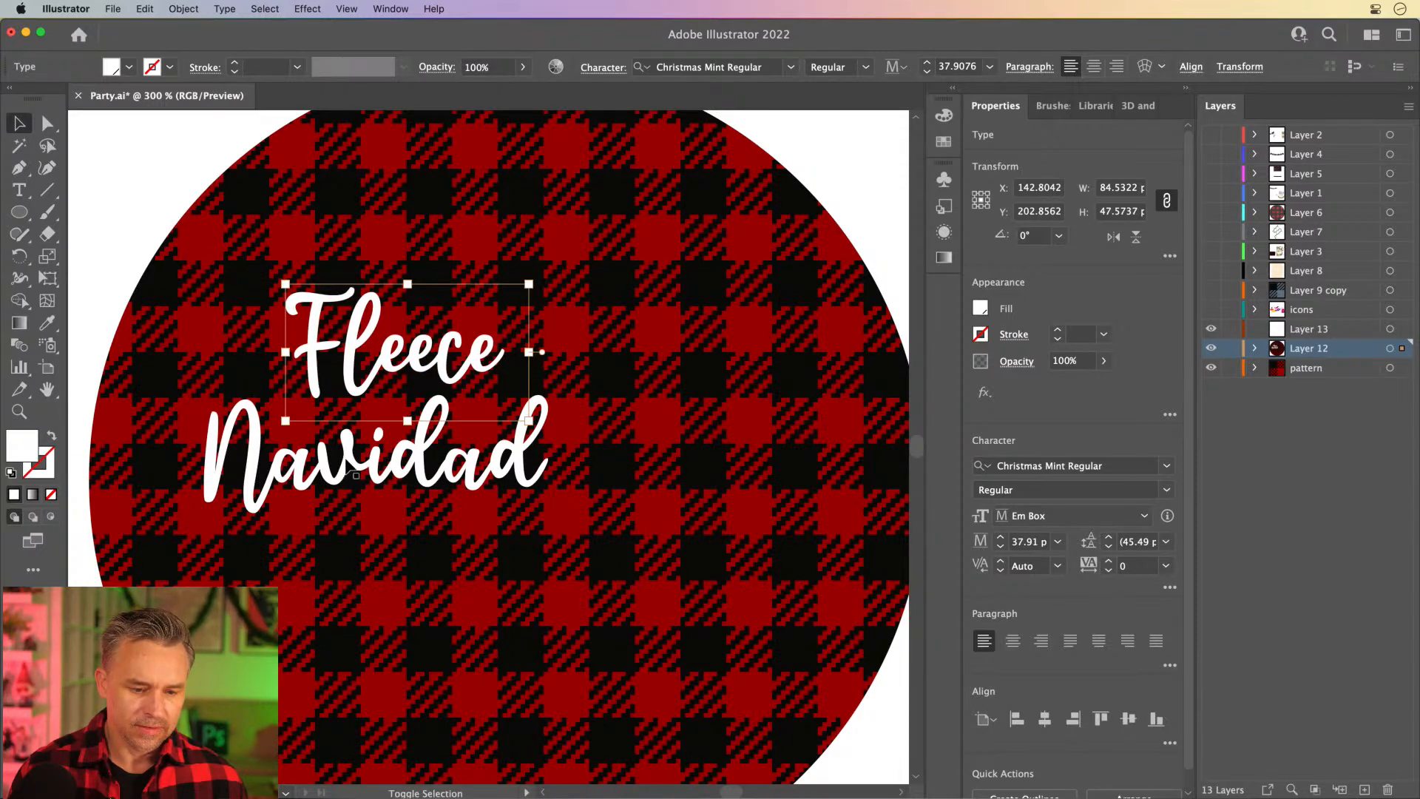
Move both words toward the circle's centre and shear them vertically so the lettering slants upward along its baseline.
shift+click(342, 467)
drag(342, 468, 479, 469)
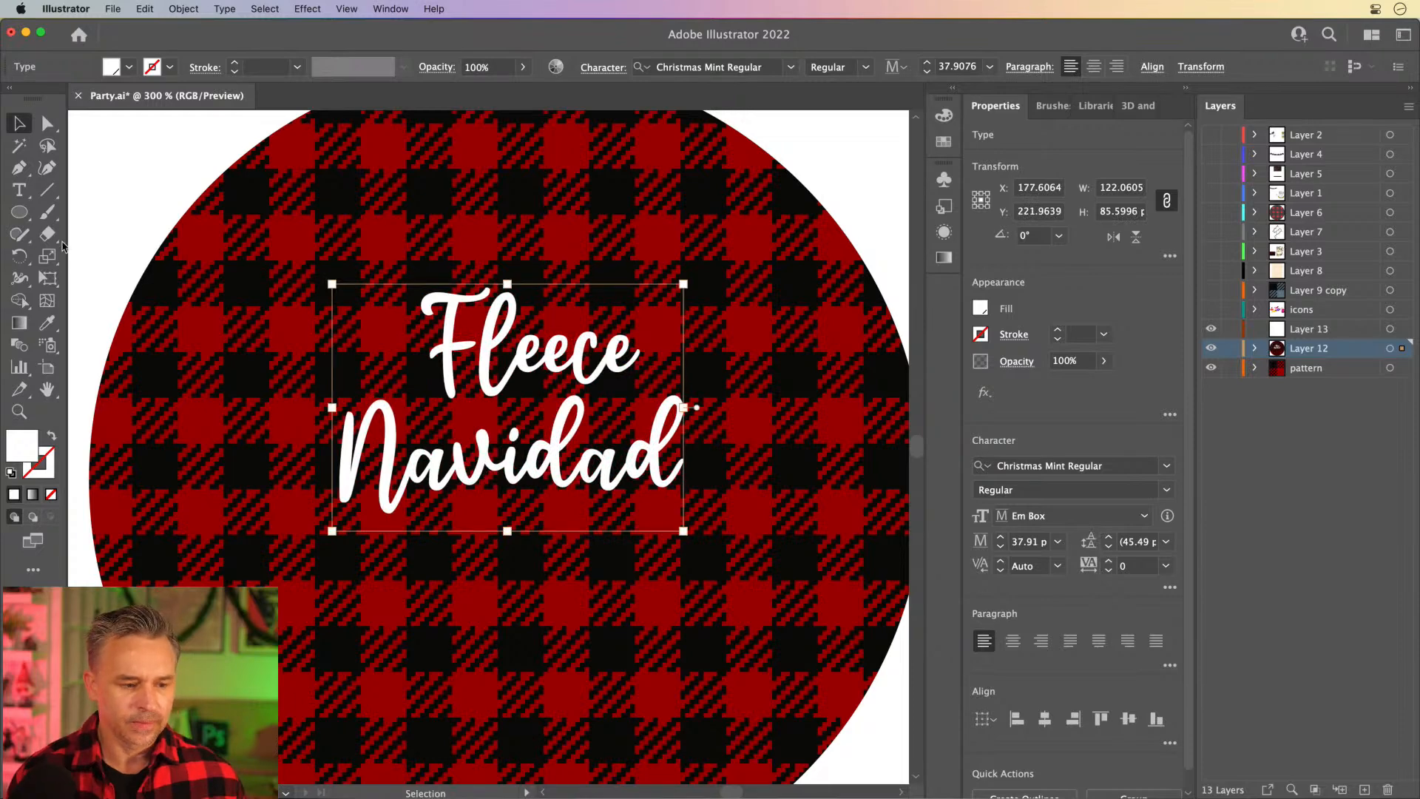
drag(47, 256, 80, 259)
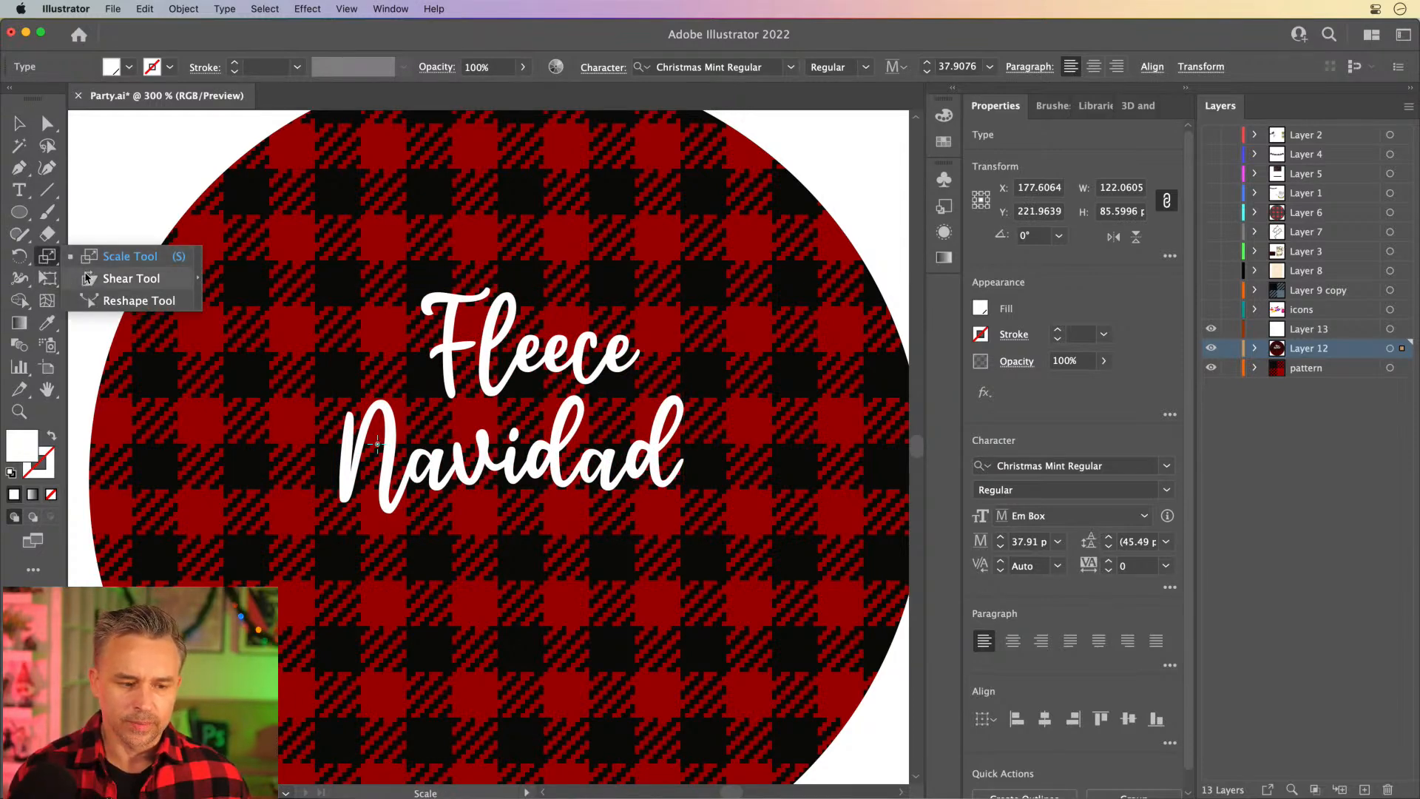
click(130, 278)
mouse_move(289, 374)
mouse_down()
mouse_move(310, 371)
mouse_move(299, 353)
mouse_up()
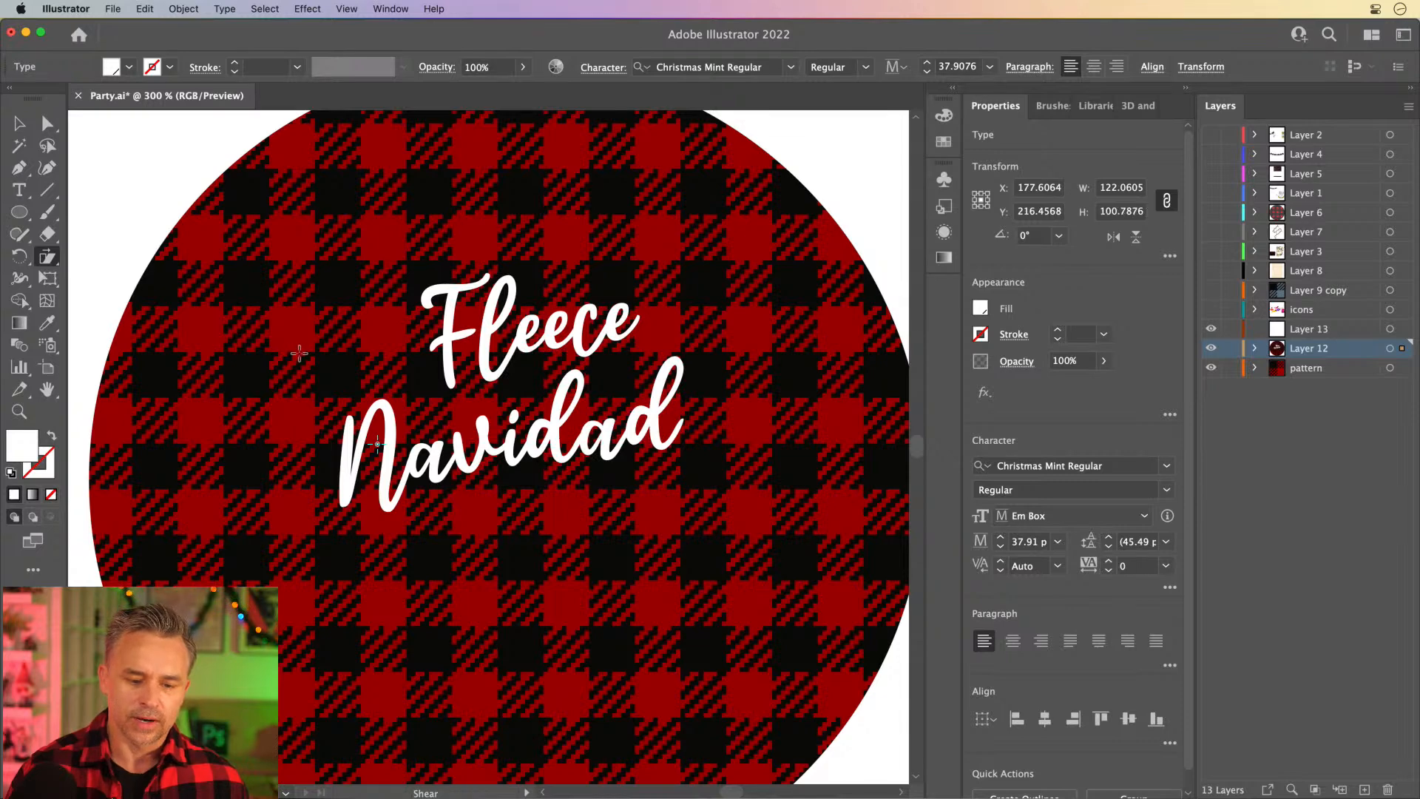
Shift "Fleece" closer to "Navidad", then enlarge both words together to about 44 pt and reposition them within the circle.
click(19, 123)
click(113, 158)
mouse_move(454, 328)
mouse_down()
mouse_move(415, 348)
mouse_move(438, 341)
mouse_up()
shift+click(386, 491)
drag(333, 539, 274, 583)
drag(391, 368, 412, 363)
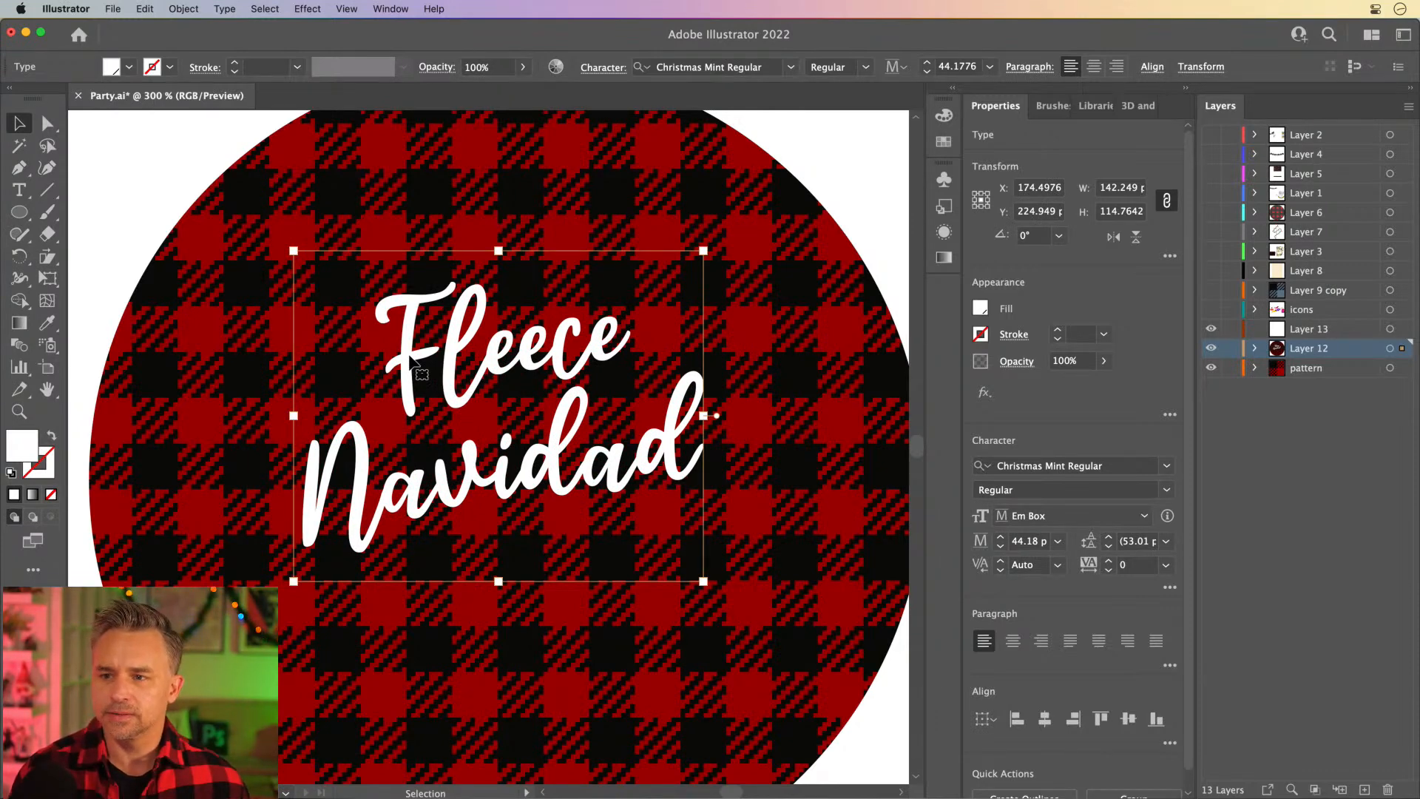
Move the lettering off the artboard onto the pasteboard and draw a white rectangle about 356 by 501 px over the artboard.
key(super+1)
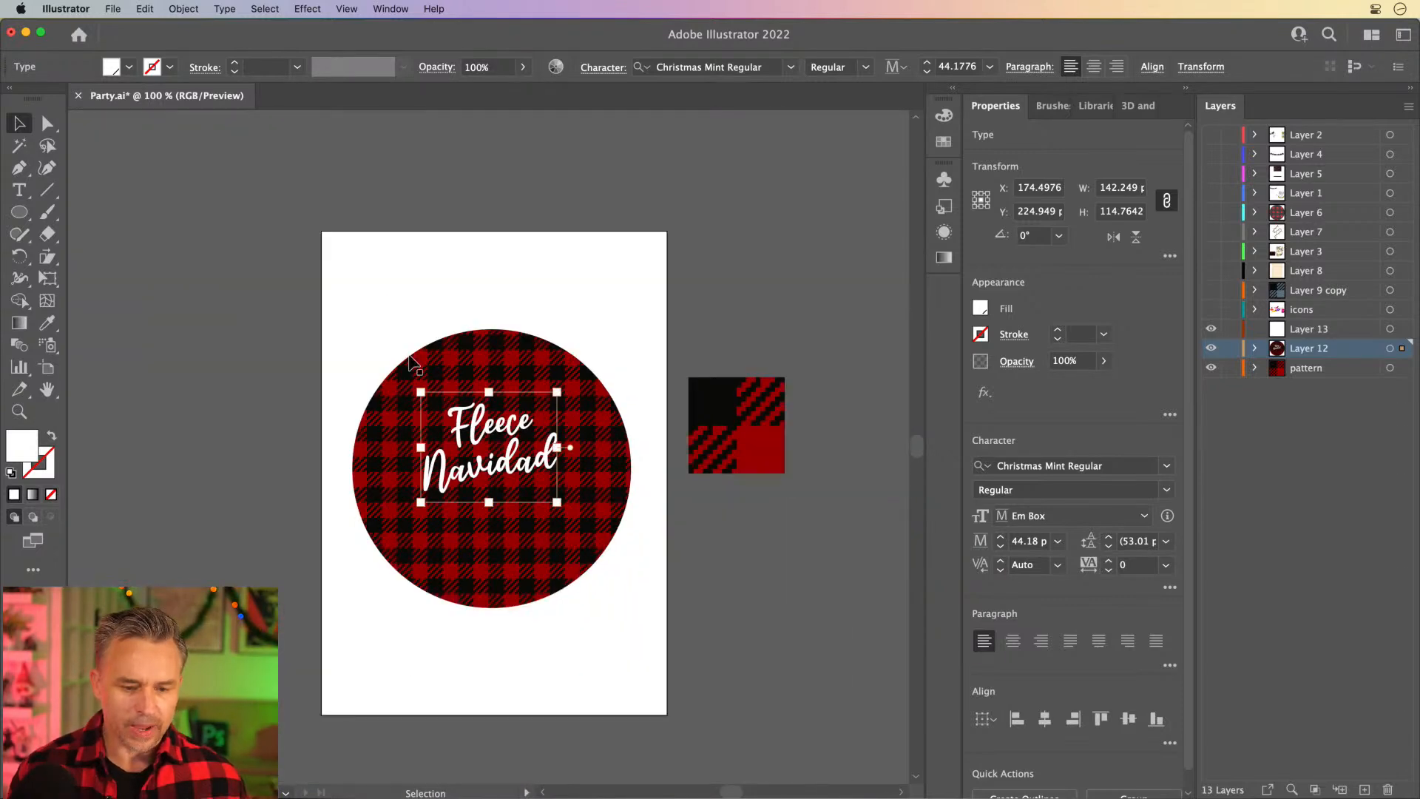
drag(429, 411, 199, 300)
click(244, 213)
drag(19, 212, 73, 214)
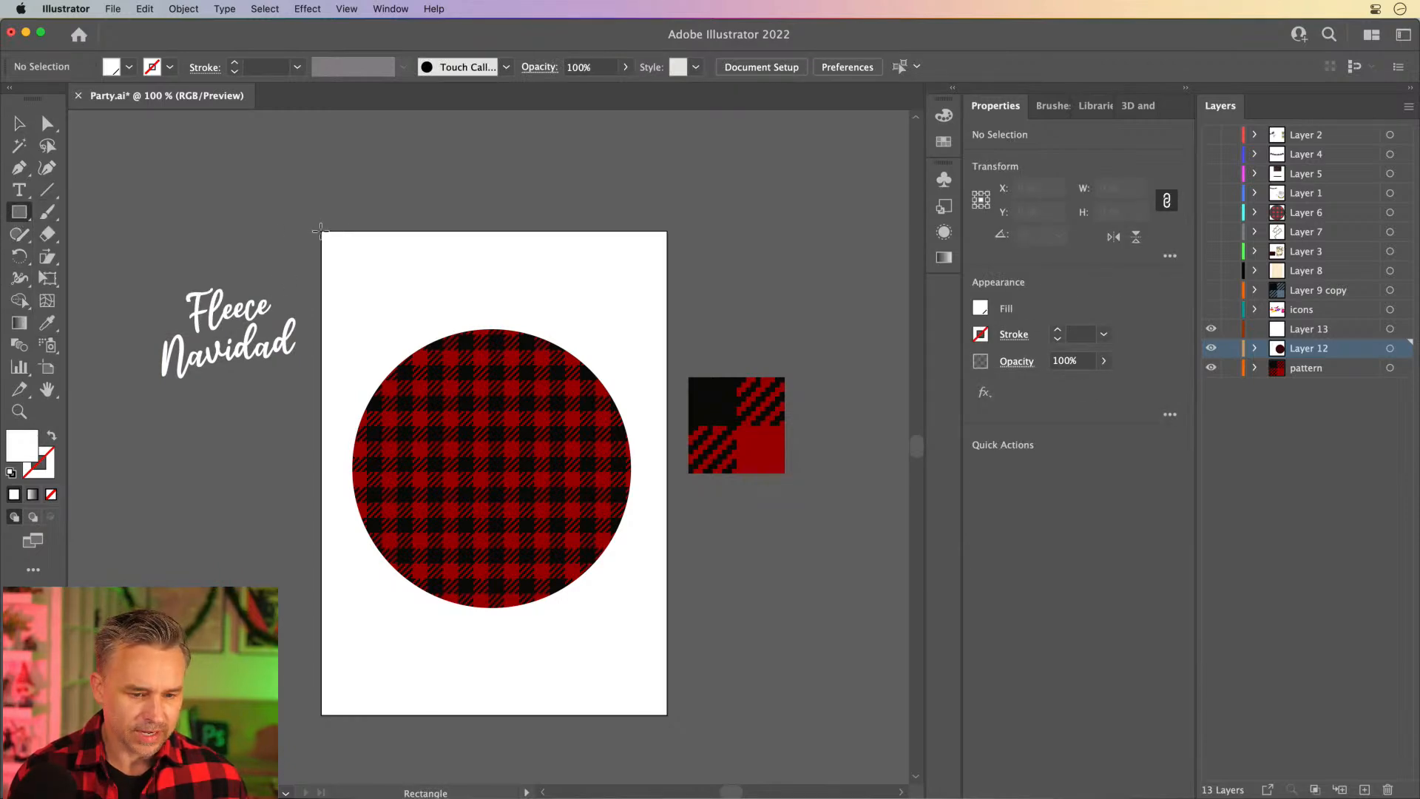
drag(323, 231, 663, 714)
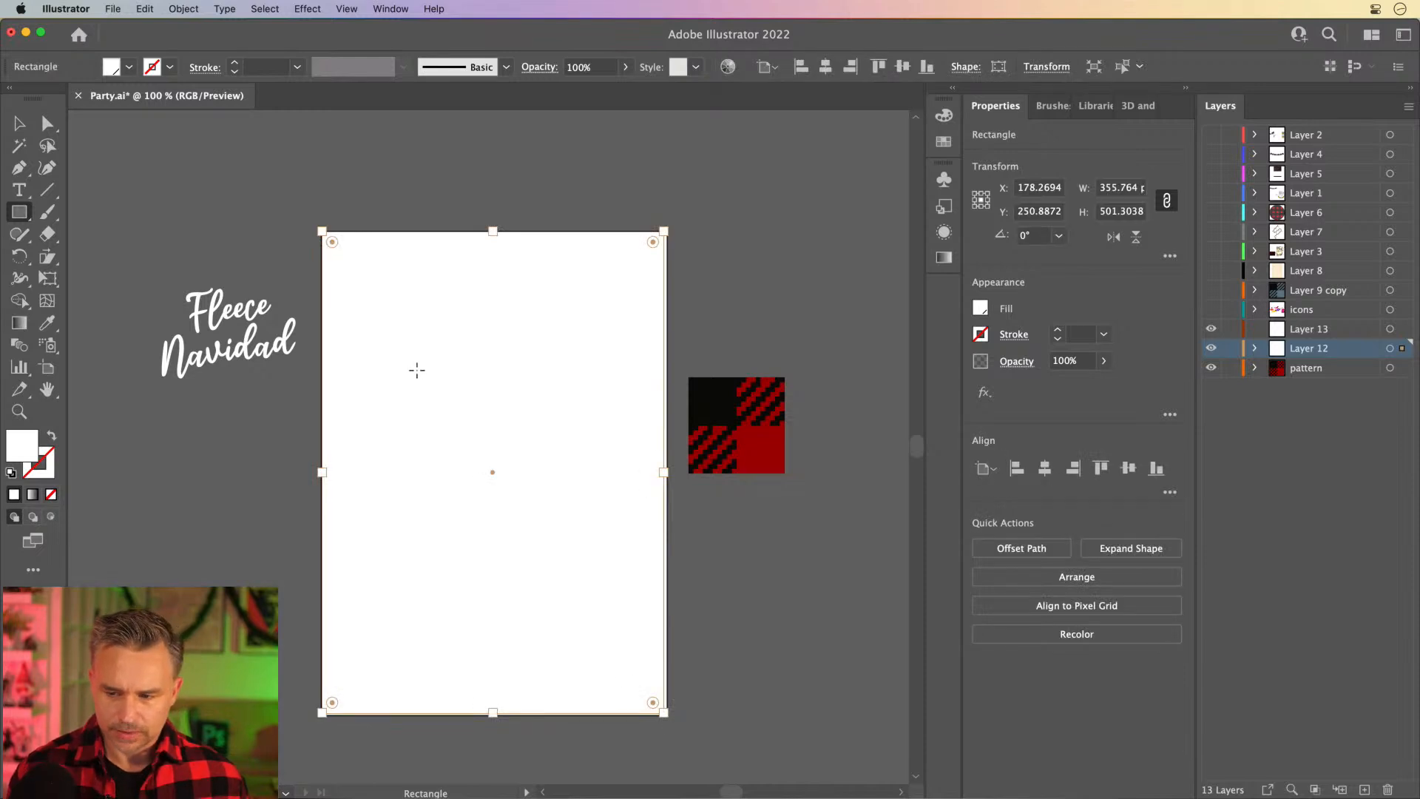
Turn off the Only Web Colors limit and fill the rectangle with pale yellow EDEF95.
double_click(24, 451)
click(850, 536)
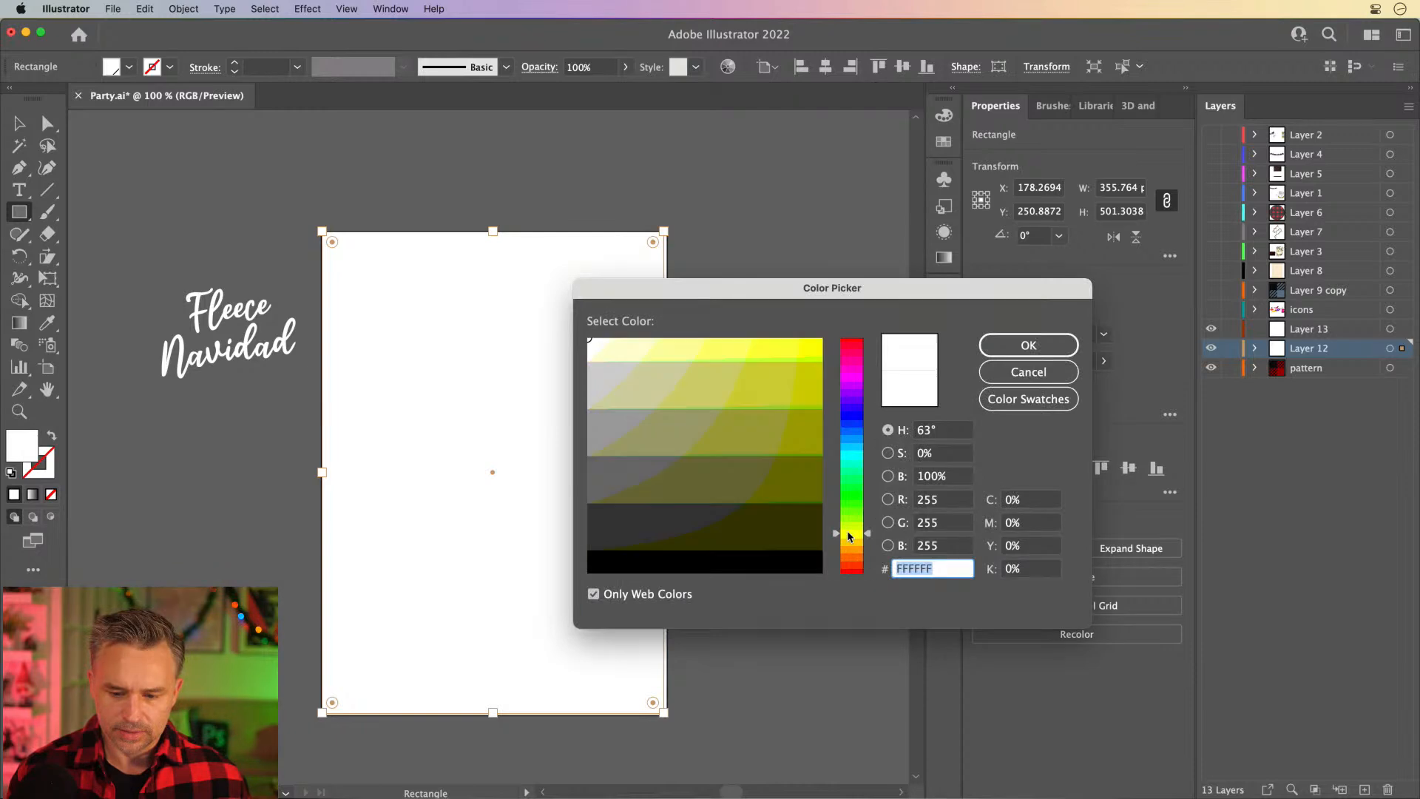
click(621, 349)
click(641, 373)
click(622, 345)
click(593, 594)
drag(671, 340, 677, 351)
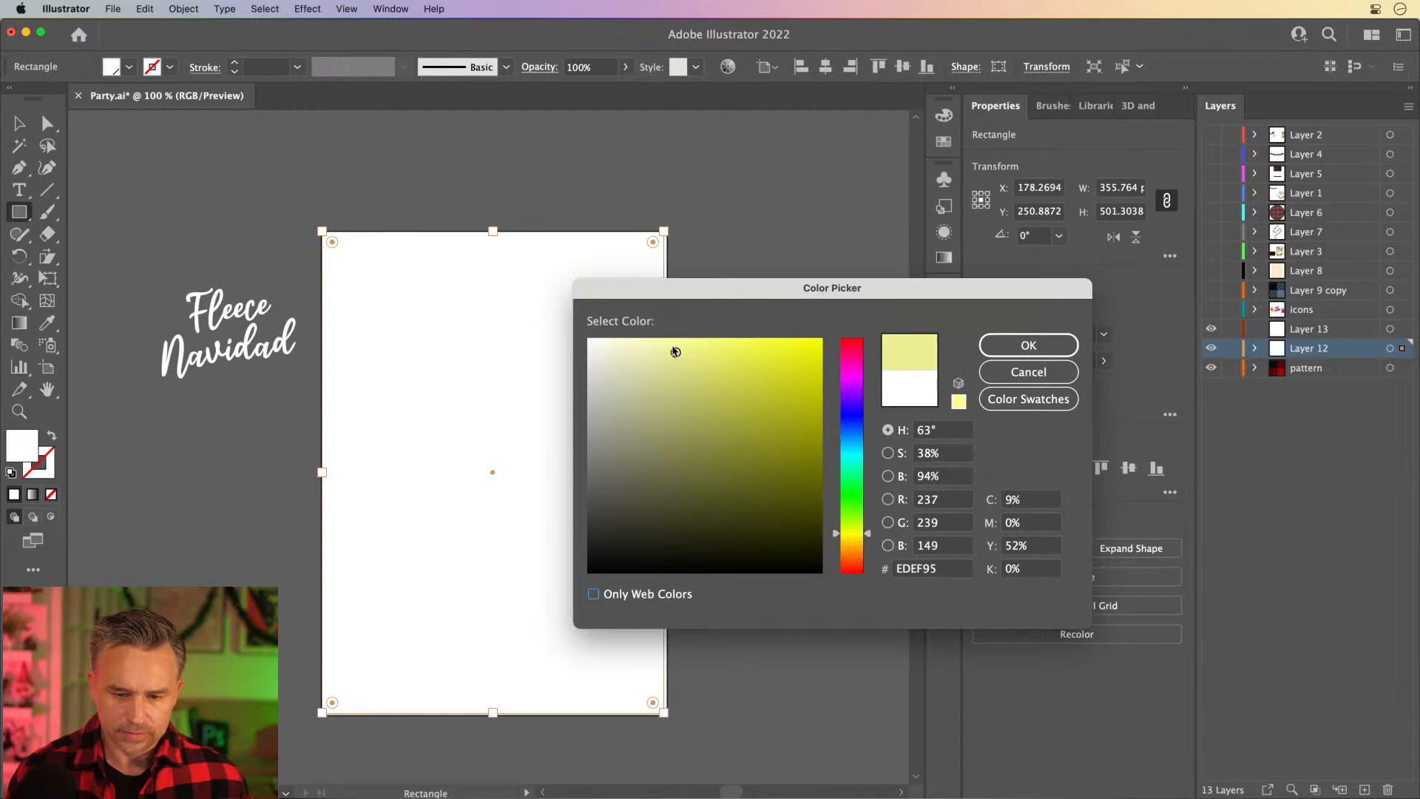
key(Return)
Shift the rectangle's fill hue slightly toward orange for a warmer pale yellow.
double_click(22, 445)
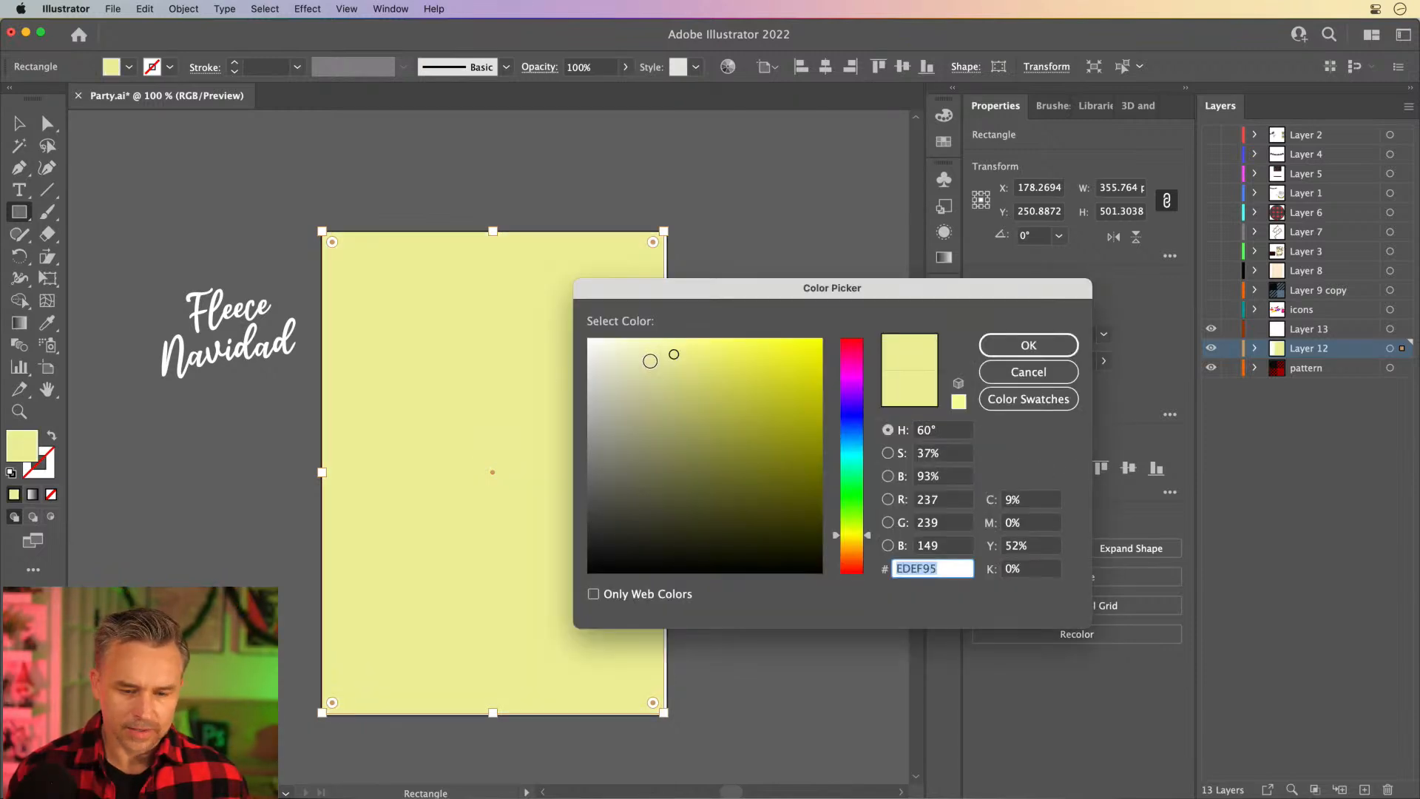
drag(836, 534, 837, 542)
key(Return)
With Snap to Pixel on, extend the rectangle over the whole artboard, about 360 by 506 px, and send it behind the circle.
click(19, 123)
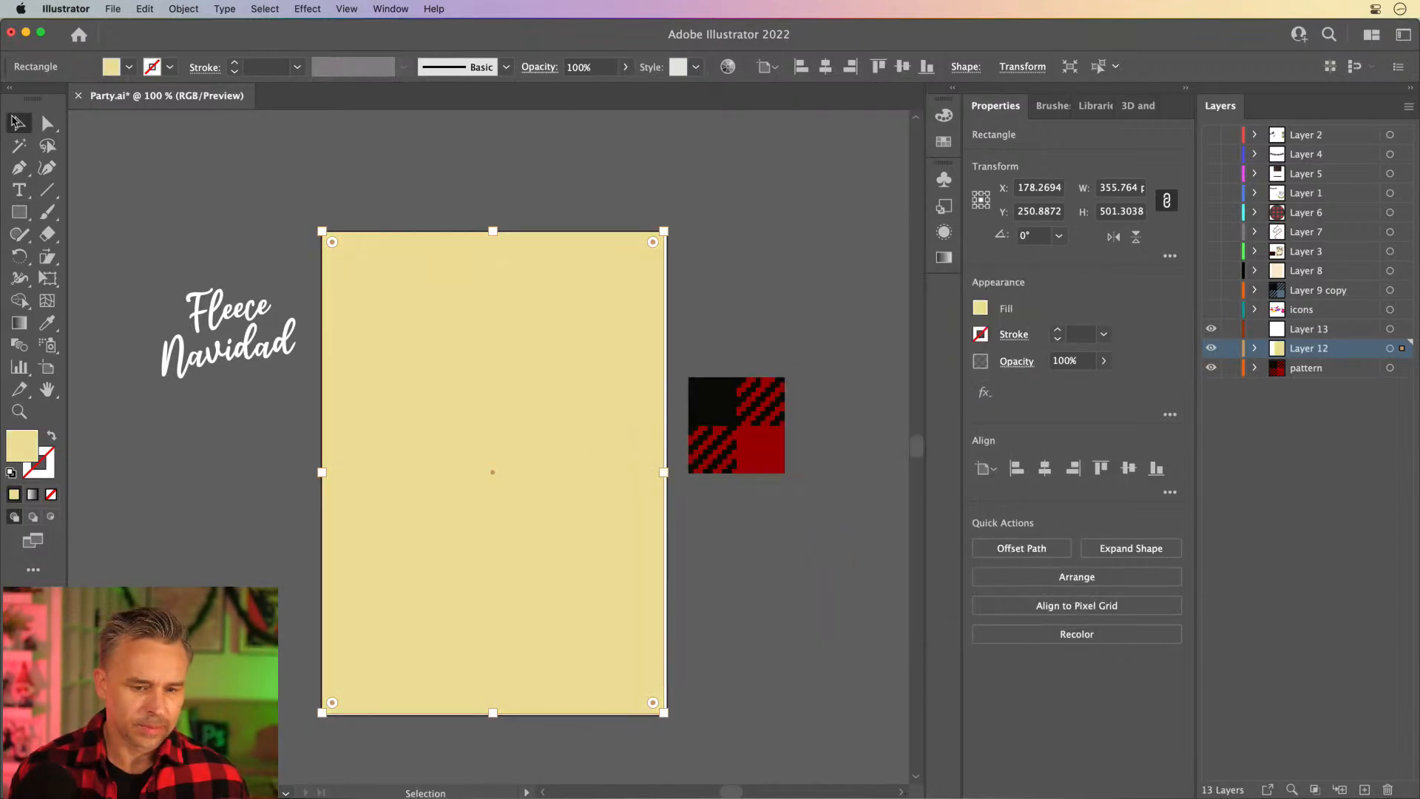
drag(666, 720, 670, 718)
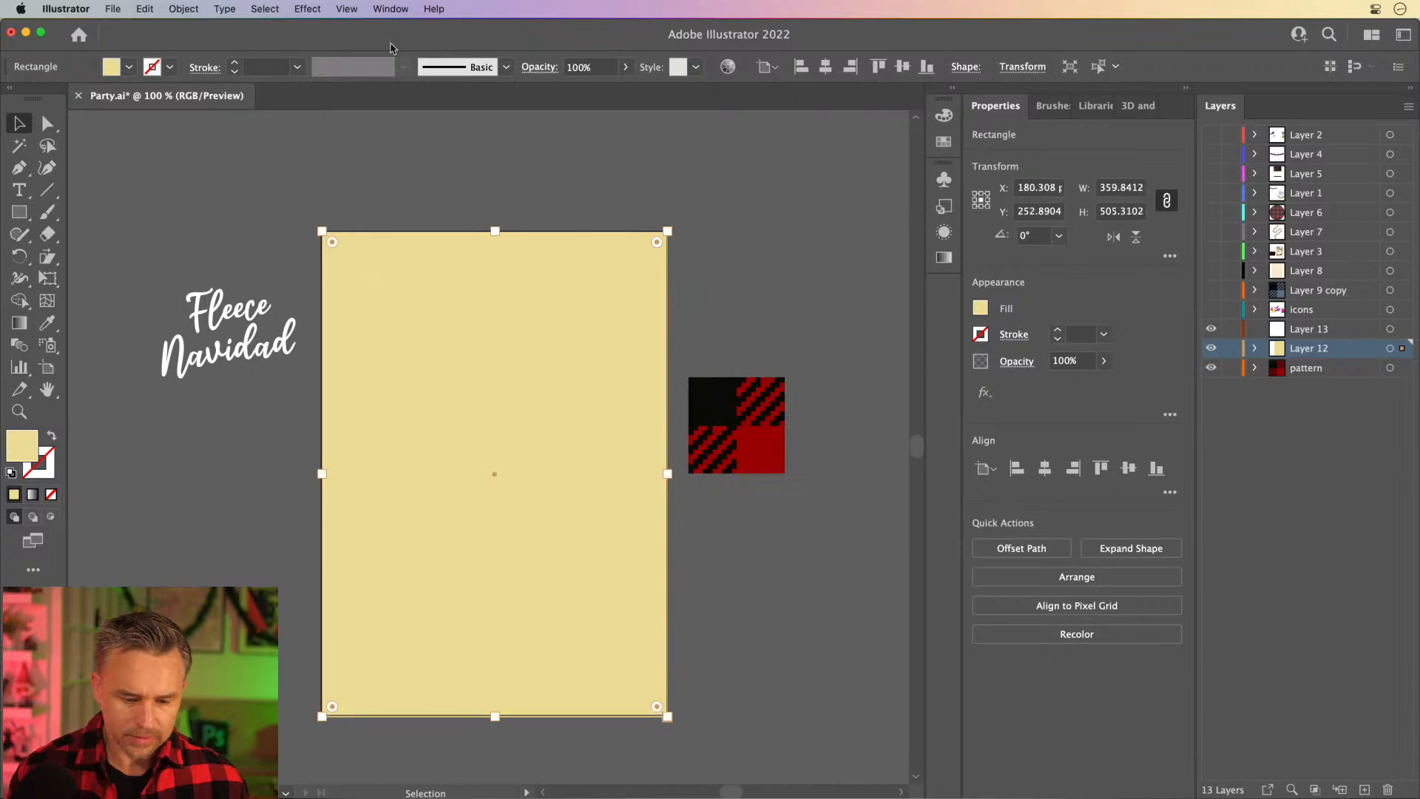
click(347, 8)
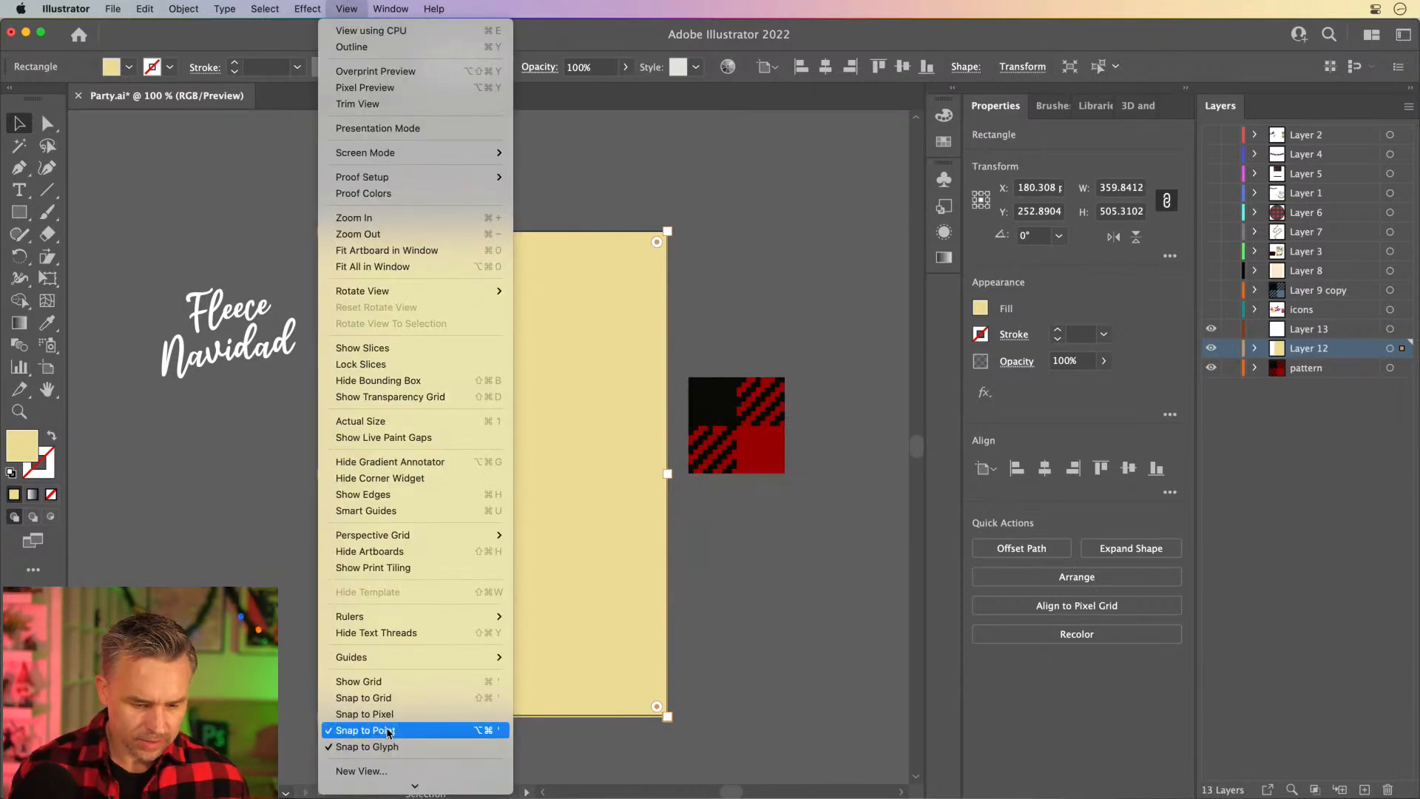
mouse_move(349, 664)
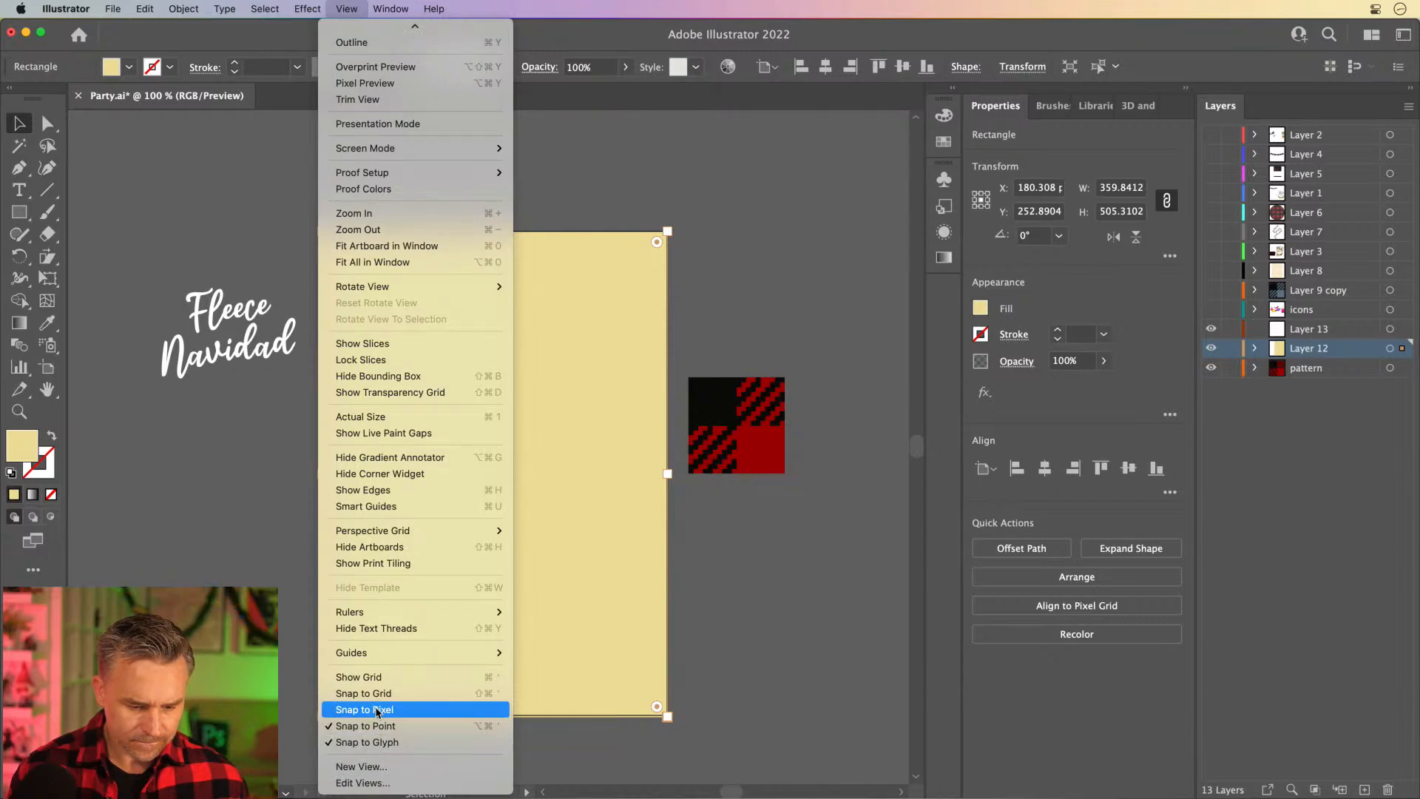
click(466, 712)
drag(667, 715, 667, 717)
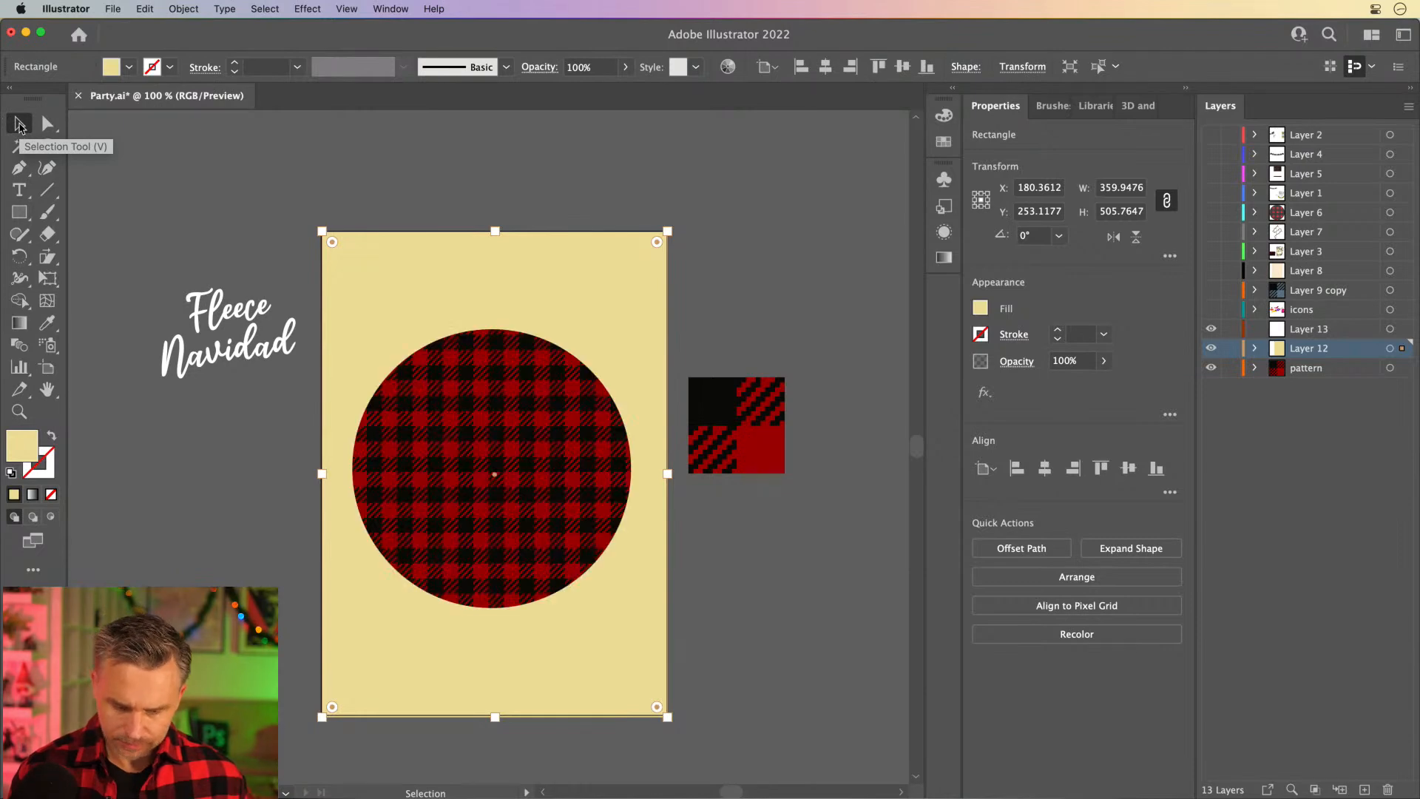
Lock the background rectangle in Layer 12 and move the lettering back onto the artboard over the circle's upper edge.
click(1255, 348)
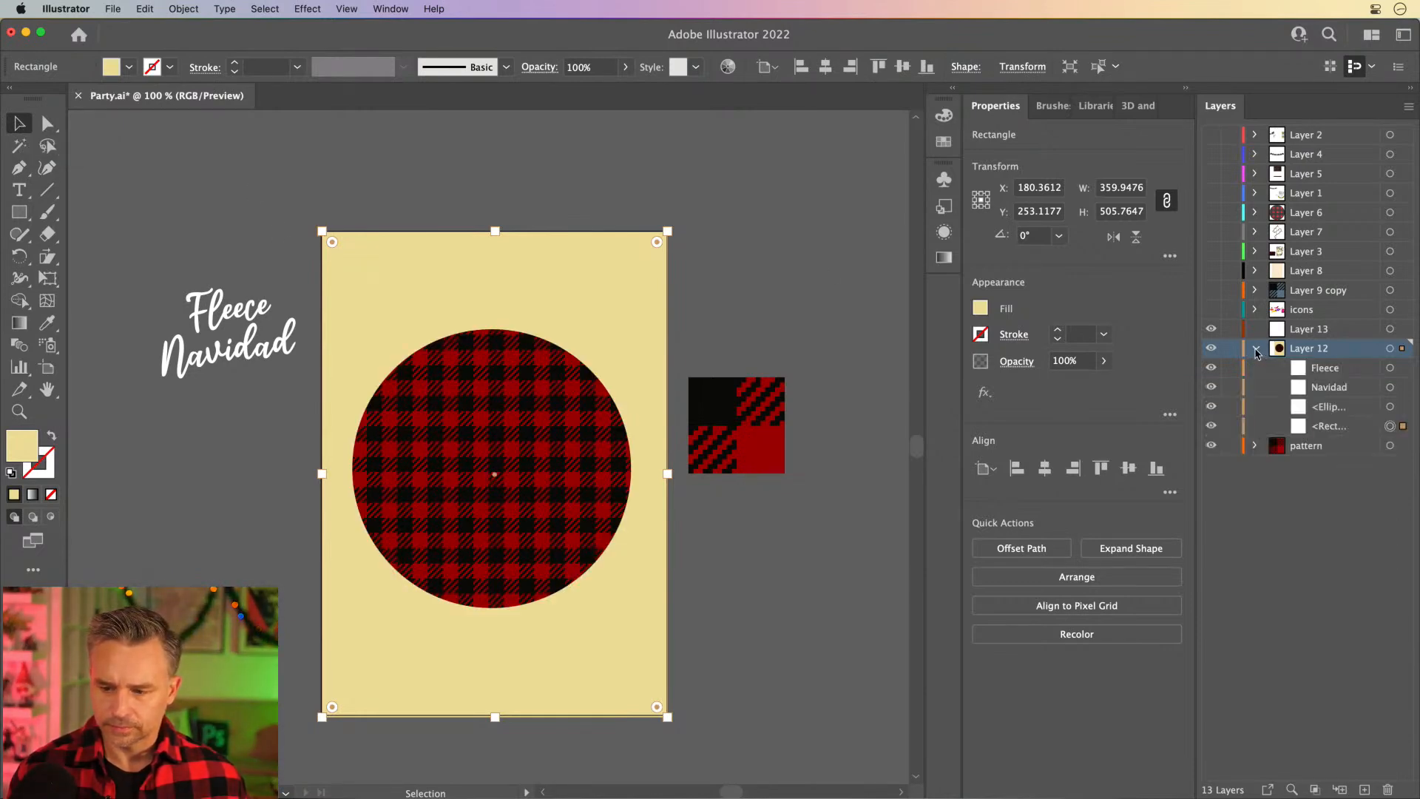
click(1231, 426)
drag(191, 326, 418, 341)
Delete the red and black plaid tile artwork lying beside the artboard.
key(super+equal)
key(super+equal)
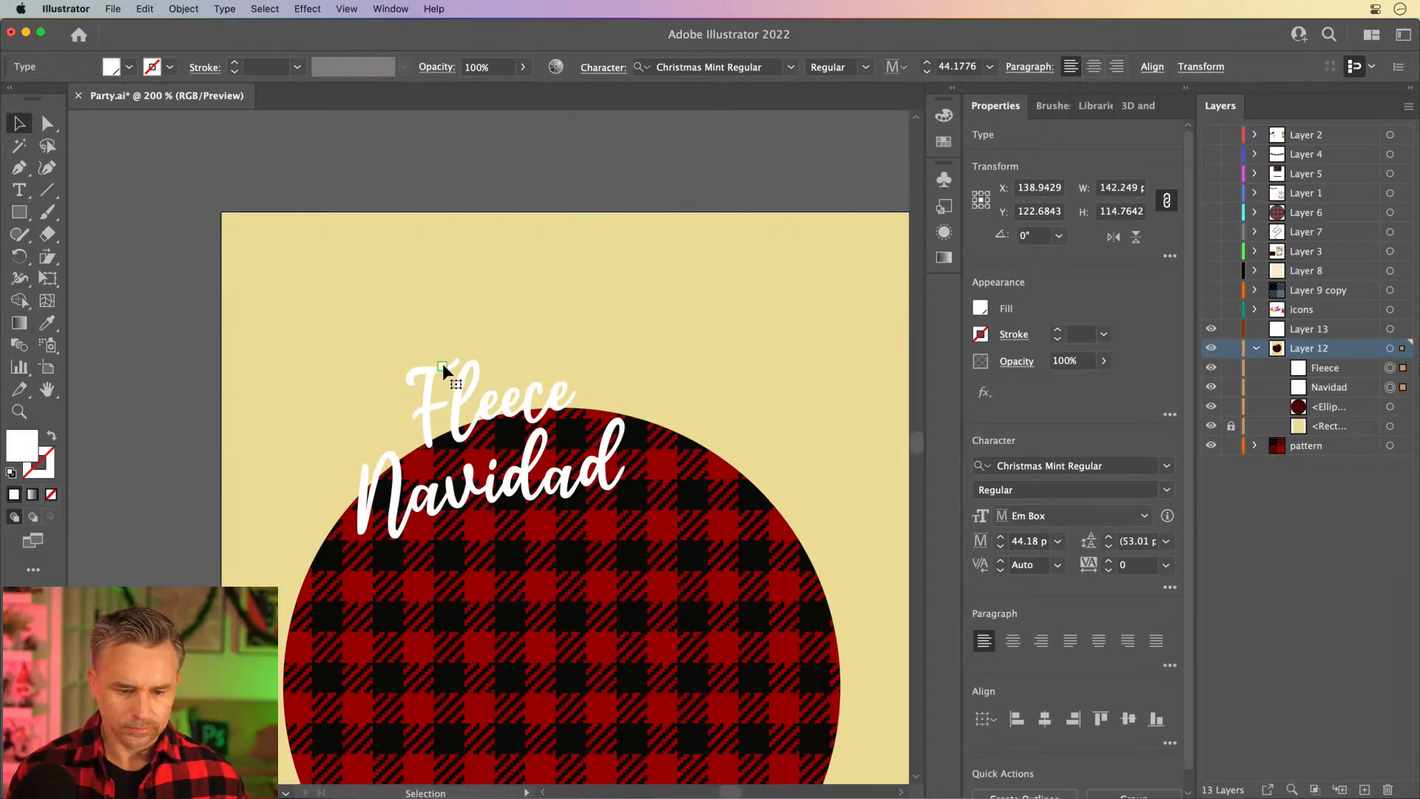
drag(597, 278, 286, 272)
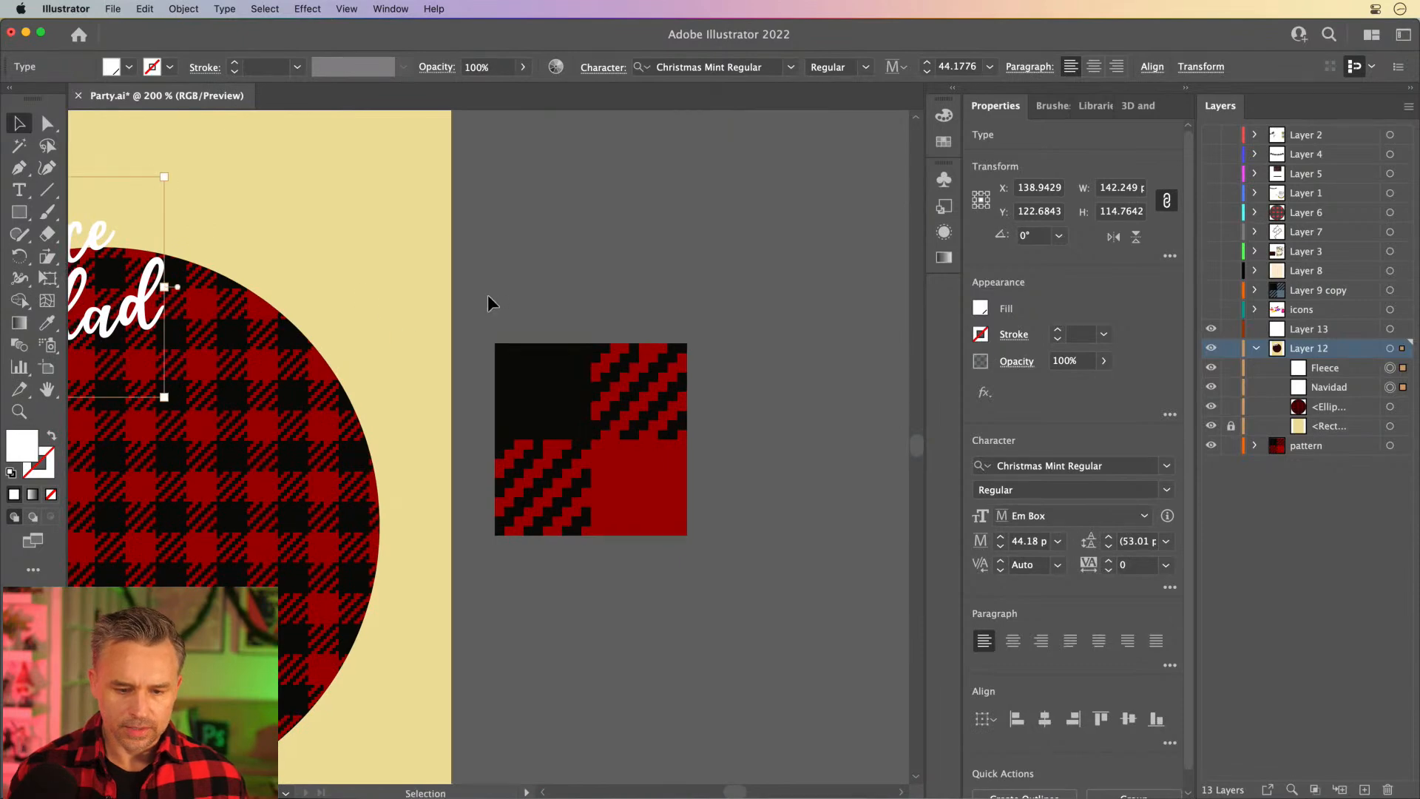
drag(737, 569, 673, 517)
key(Delete)
Lock the plaid circle in Layer 12, leaving only the two words selectable.
drag(479, 339, 932, 391)
key(super+a)
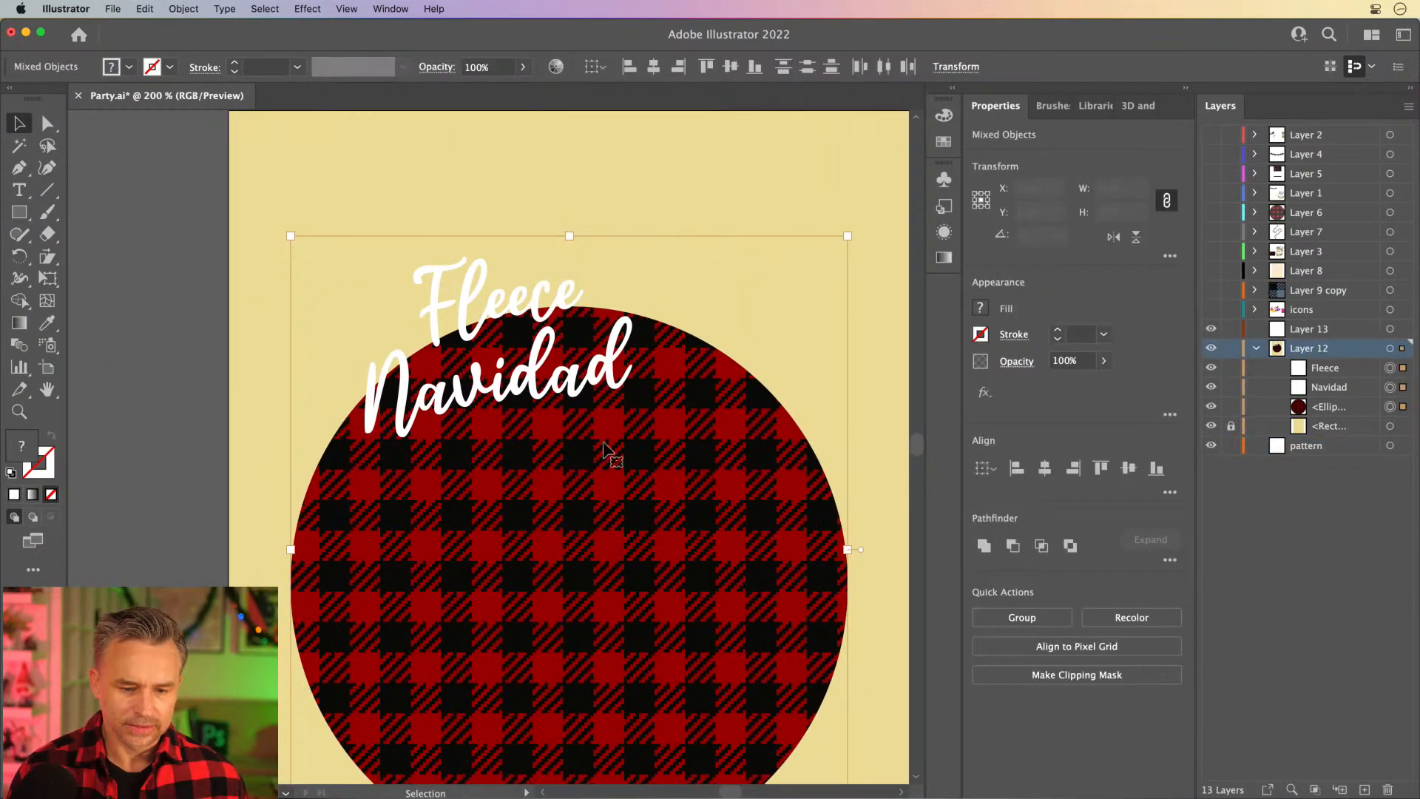
key(shift+super+a)
click(1230, 406)
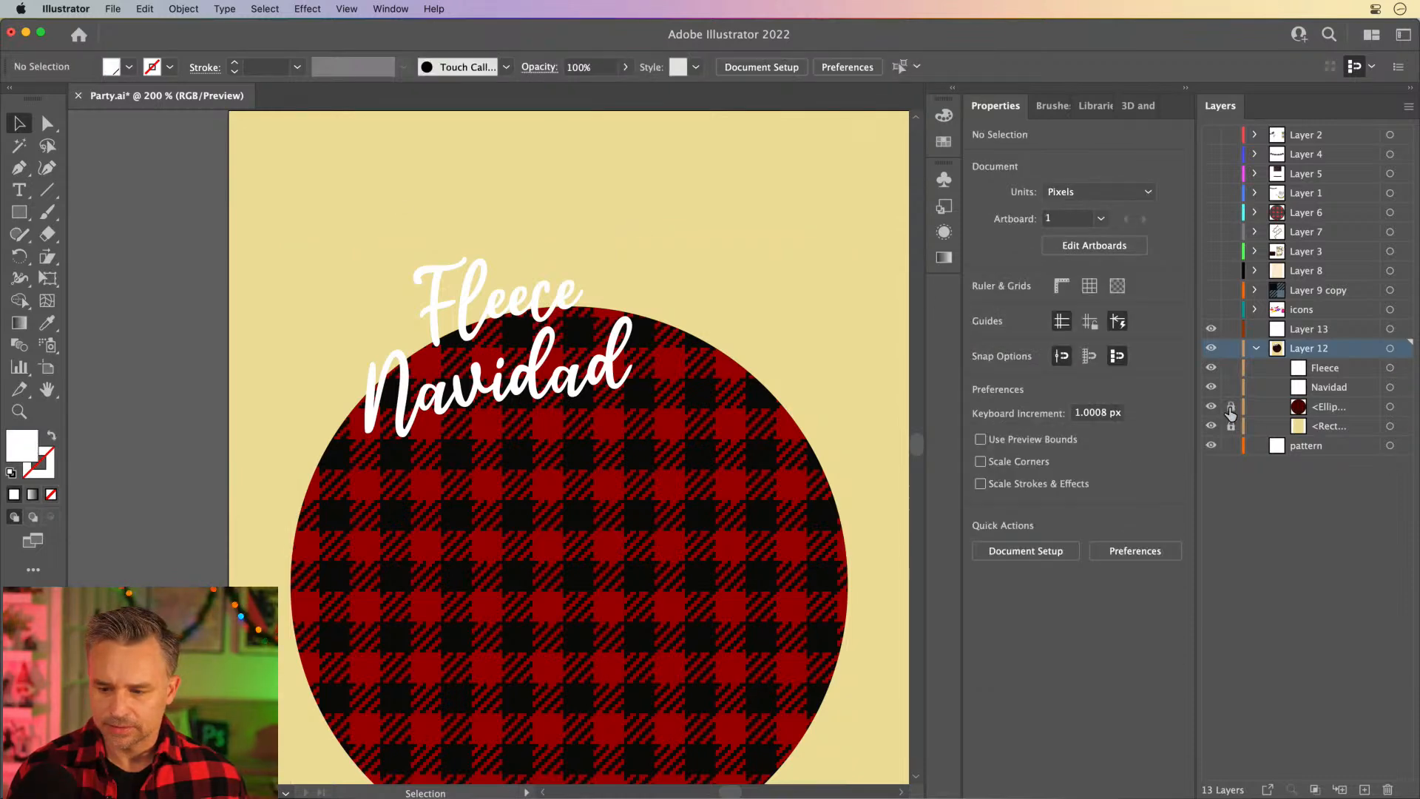
Enlarge both words to about 70 pt, tighten the gap between them and place them across the circle's upper edge.
drag(296, 252, 788, 583)
drag(546, 507, 511, 473)
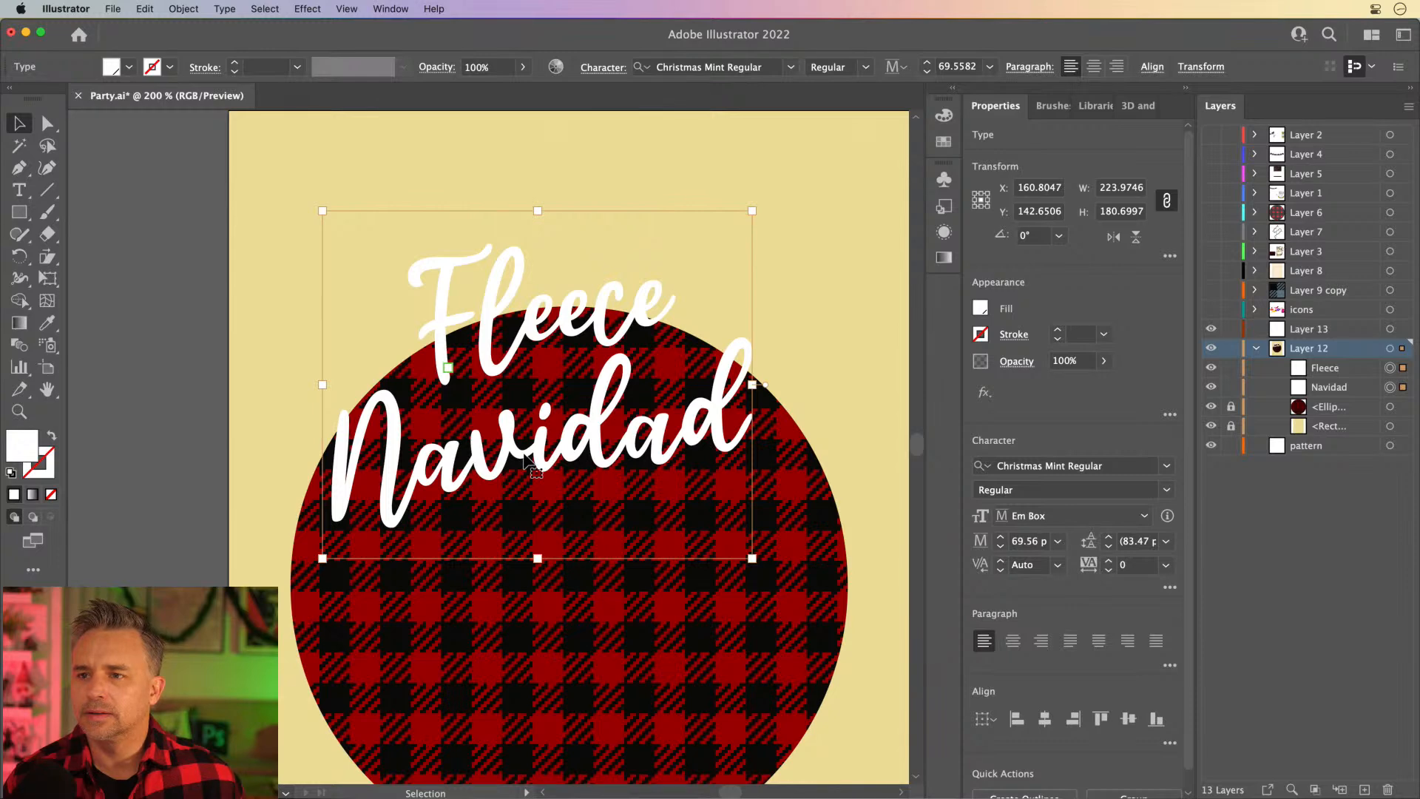
click(267, 276)
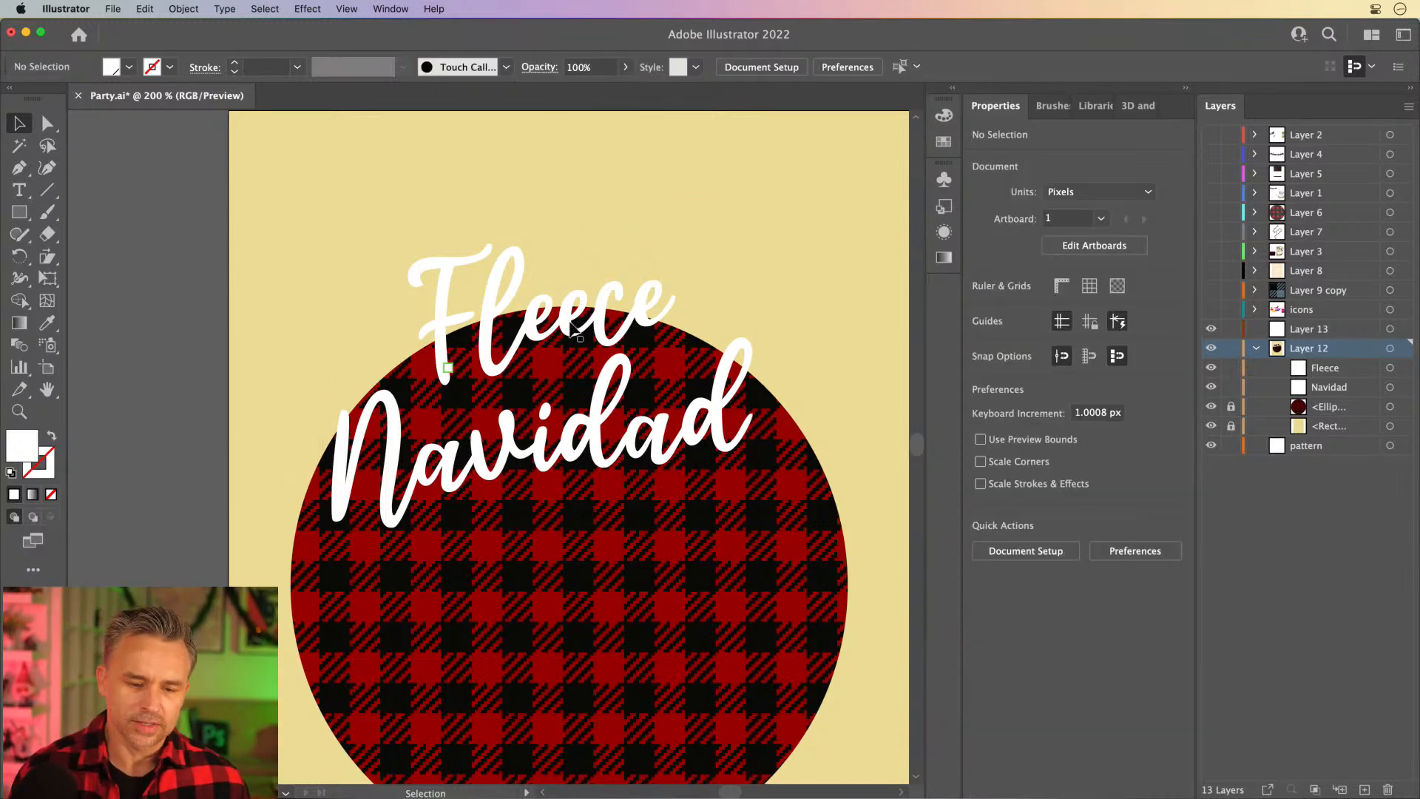
mouse_move(498, 353)
mouse_down()
mouse_move(472, 357)
mouse_move(497, 362)
mouse_up()
shift+click(602, 460)
drag(602, 460, 607, 421)
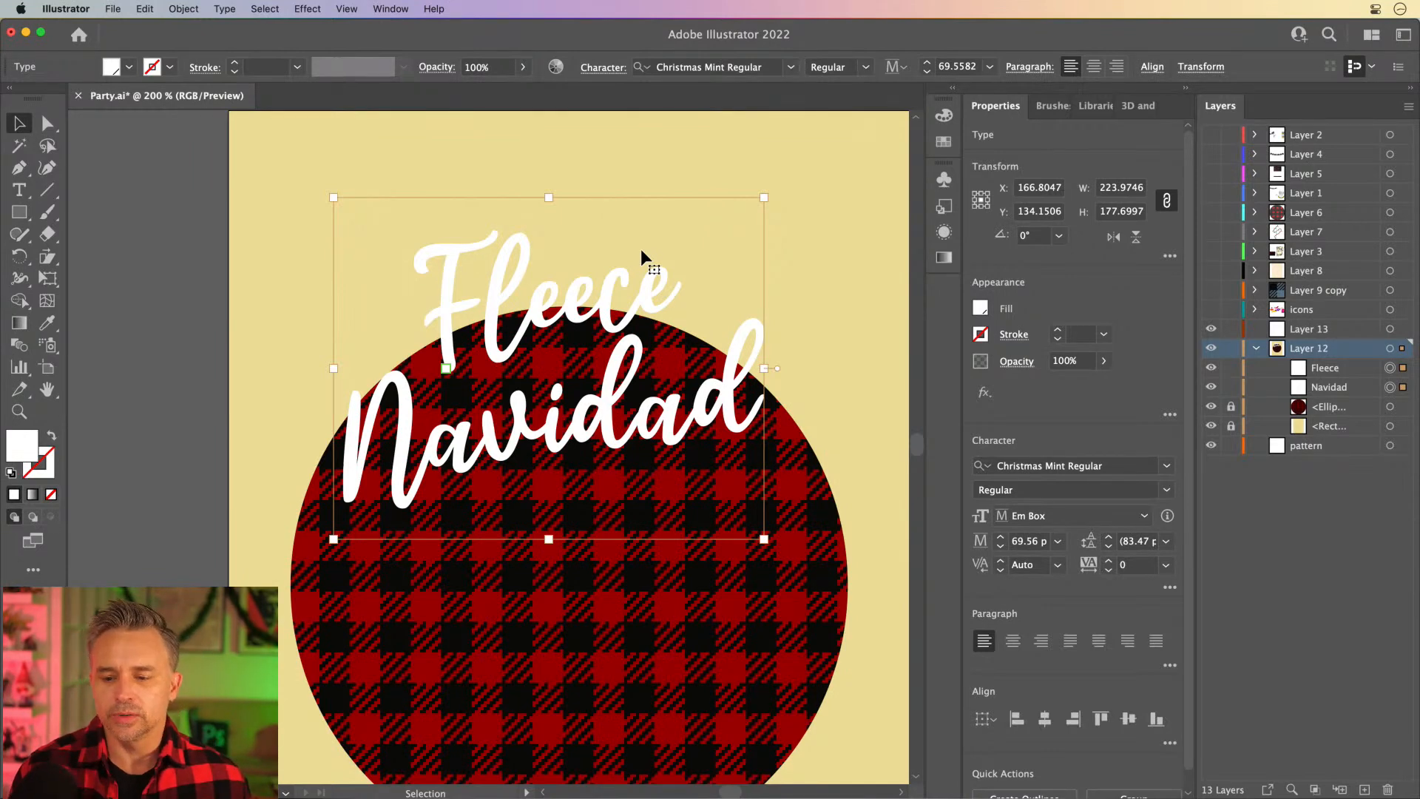
Give the "Fleece Navidad" lettering a 1 pt black stroke.
click(981, 335)
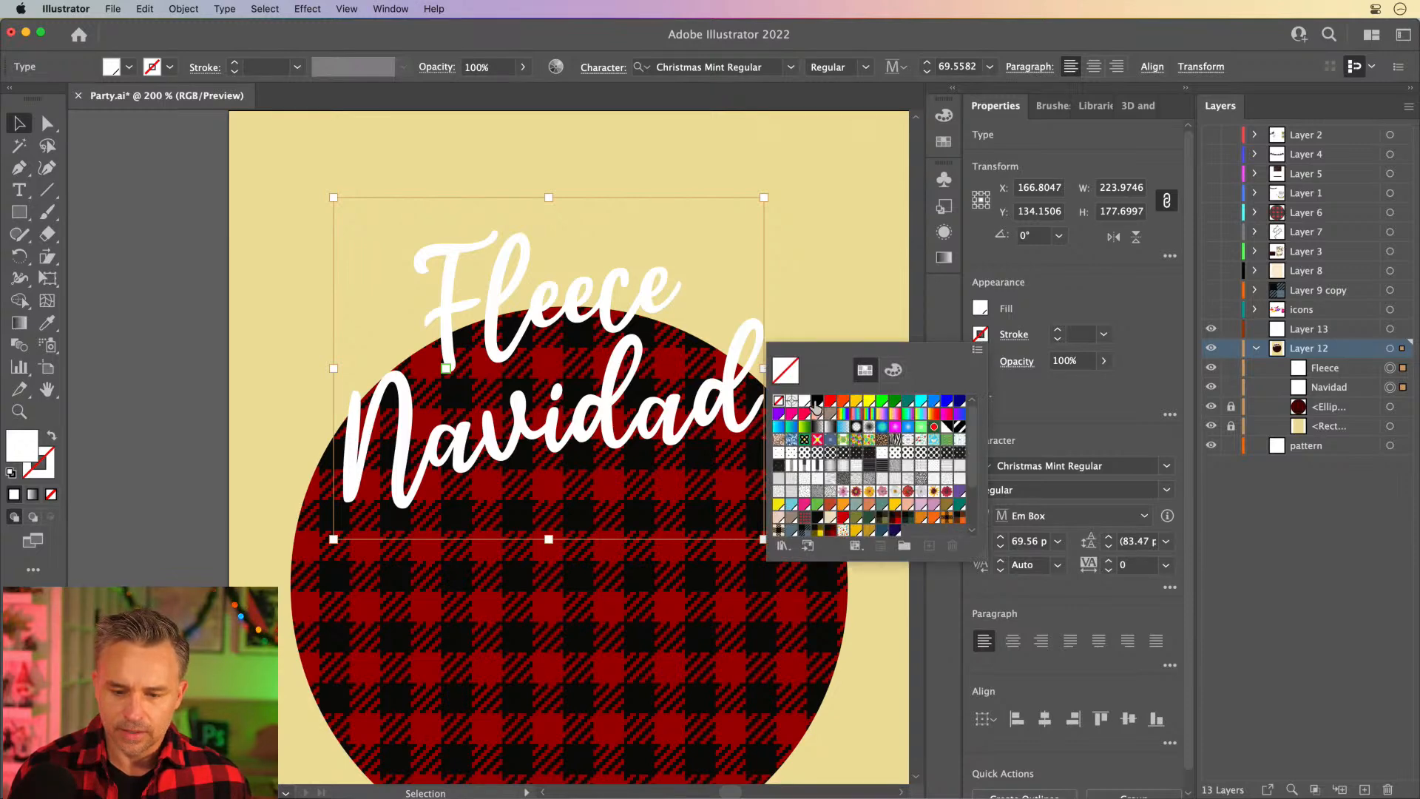
click(817, 401)
click(1014, 304)
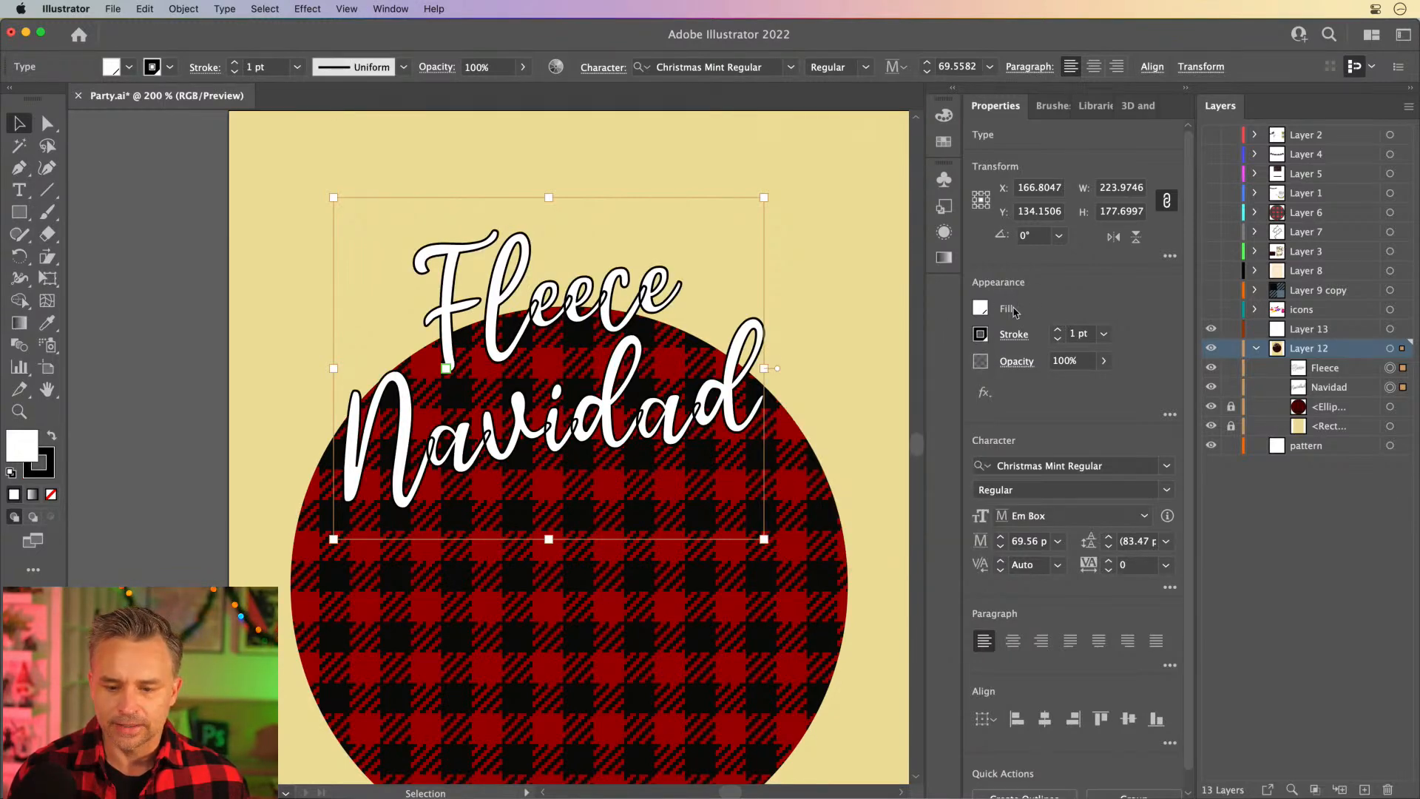
Add a new appearance fill to the lettering and set its color to white.
click(953, 87)
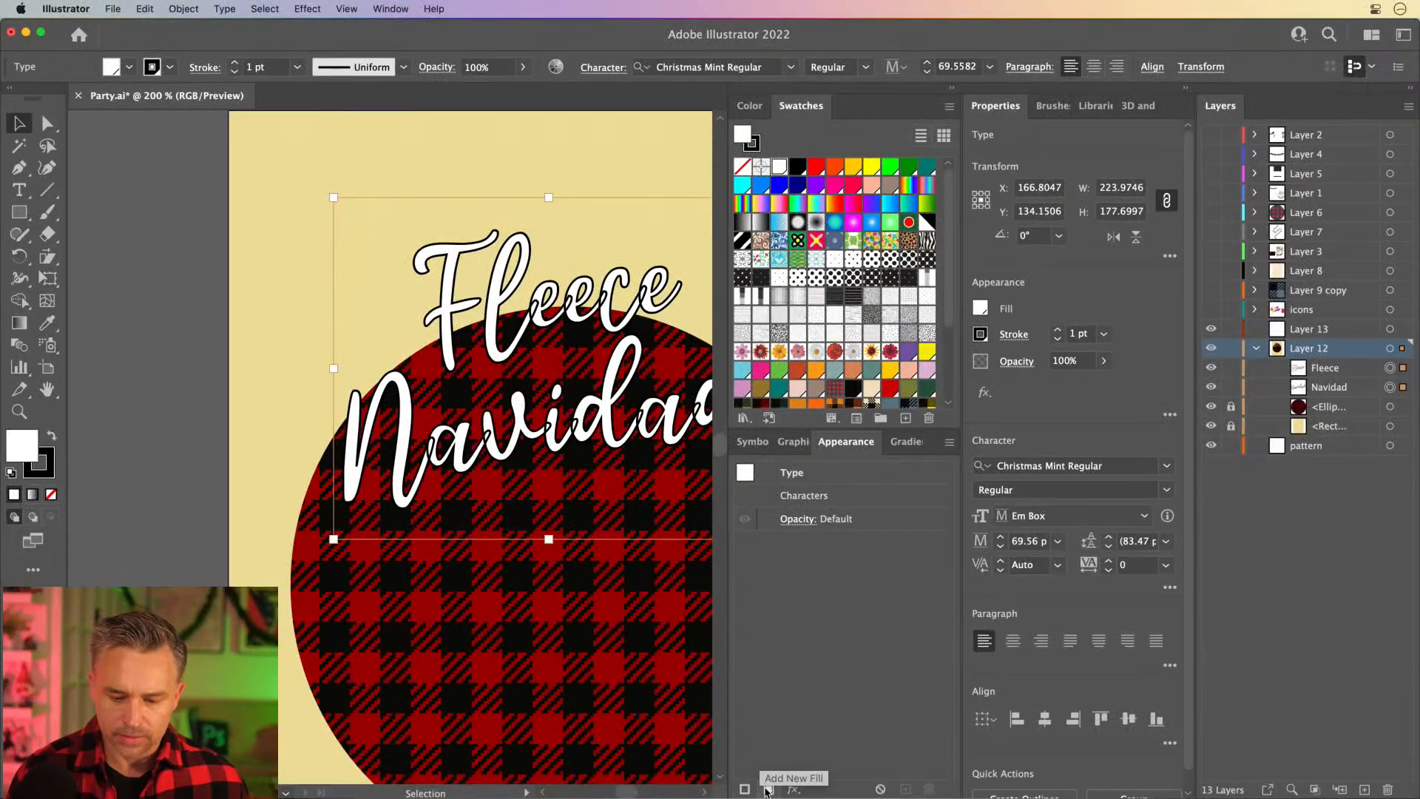
click(768, 789)
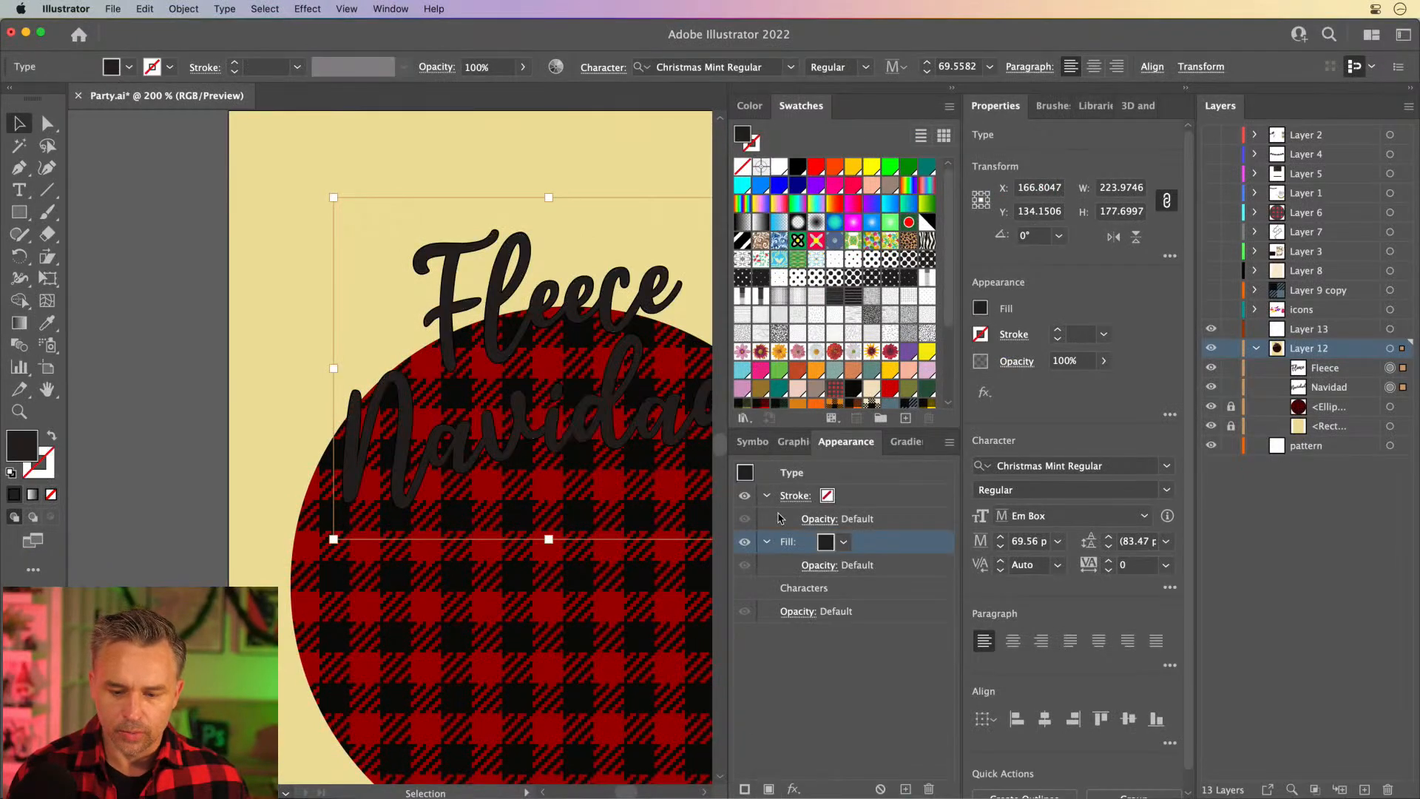
click(843, 542)
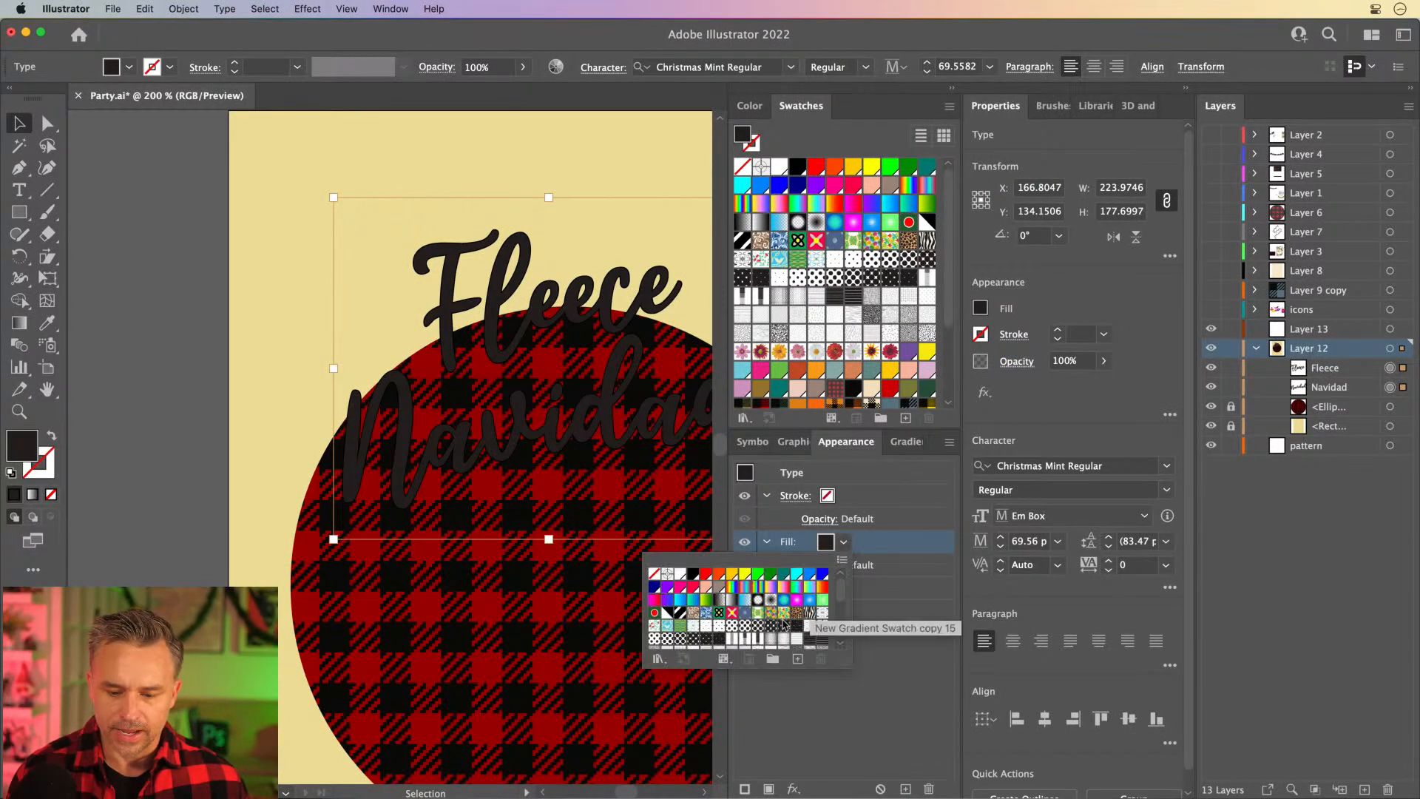
click(679, 578)
click(911, 547)
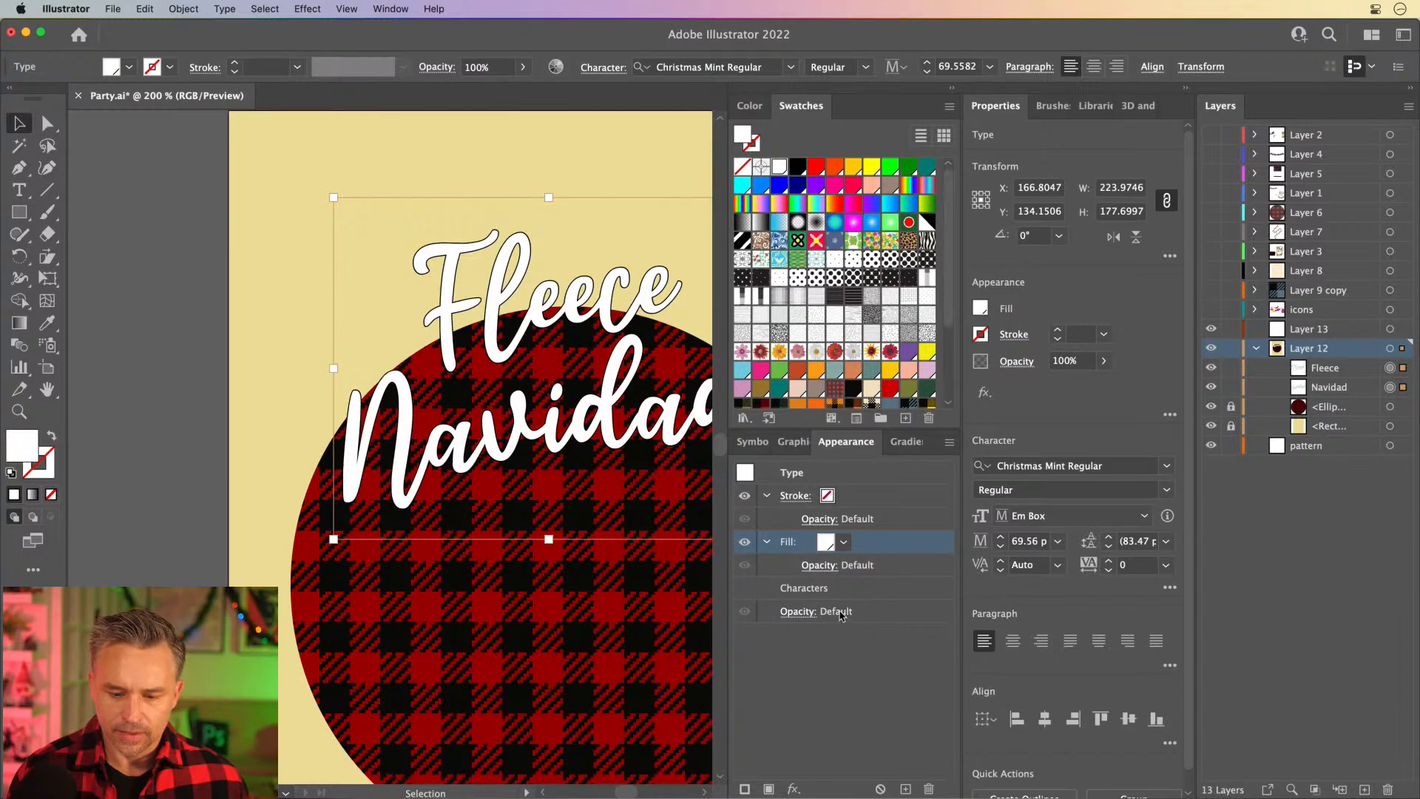
Add a black stroke to the lettering's appearance, place it beneath the white fill and set its weight to 4 pt.
click(745, 788)
drag(941, 546, 934, 593)
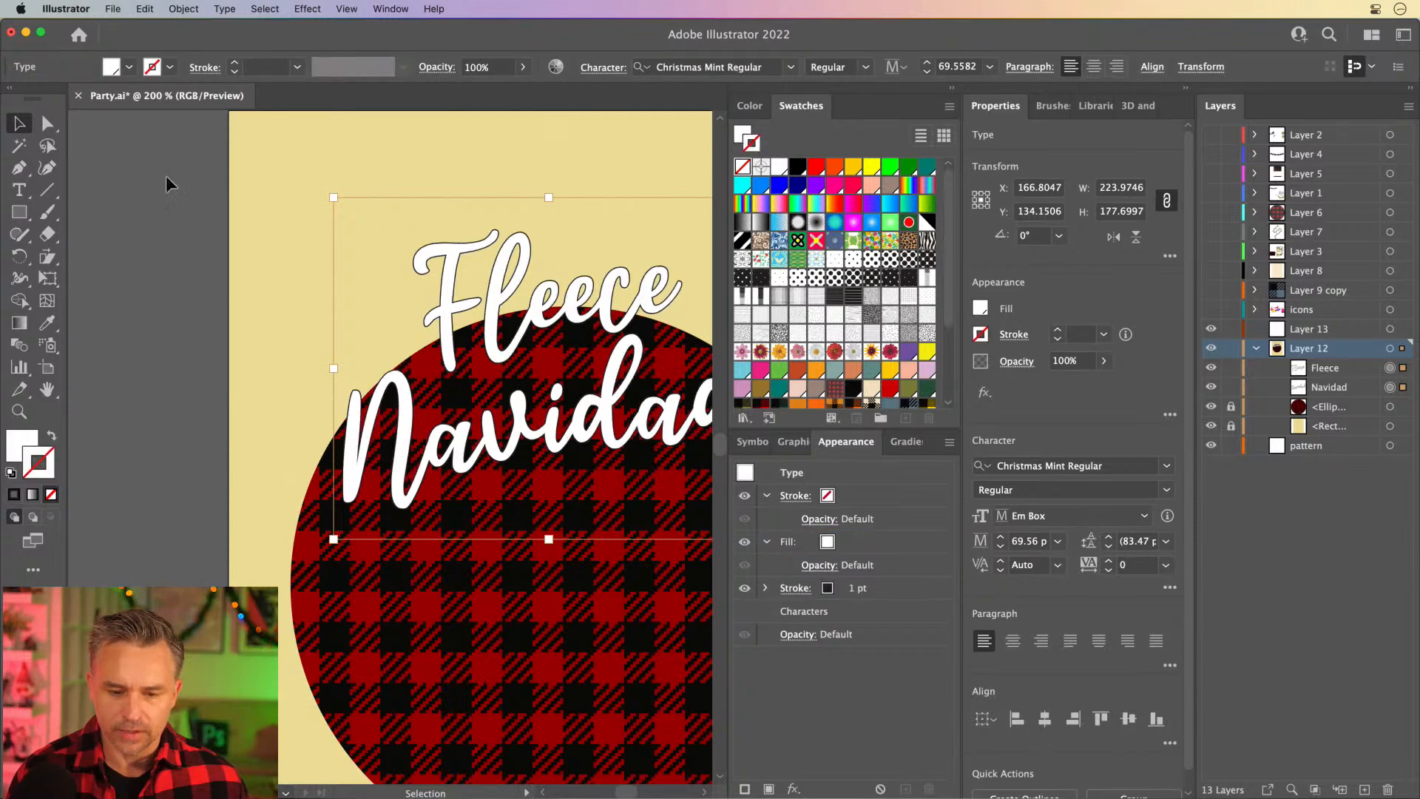
click(865, 588)
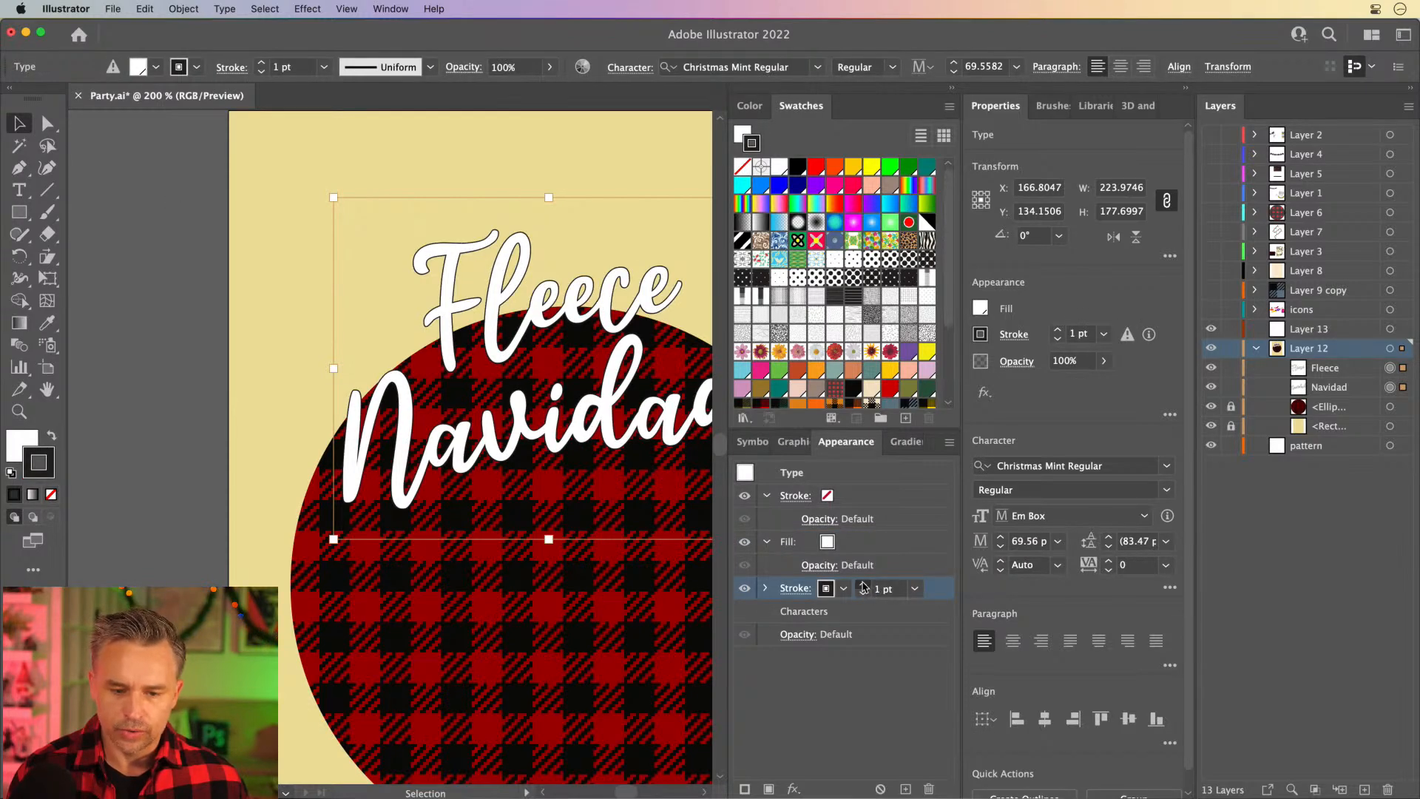
click(863, 584)
click(863, 585)
click(862, 585)
Set the weight of the black stroke beneath the fill to 5 pt.
mouse_move(394, 333)
mouse_down()
mouse_move(294, 292)
mouse_move(309, 302)
mouse_up()
key(super+equal)
key(super+equal)
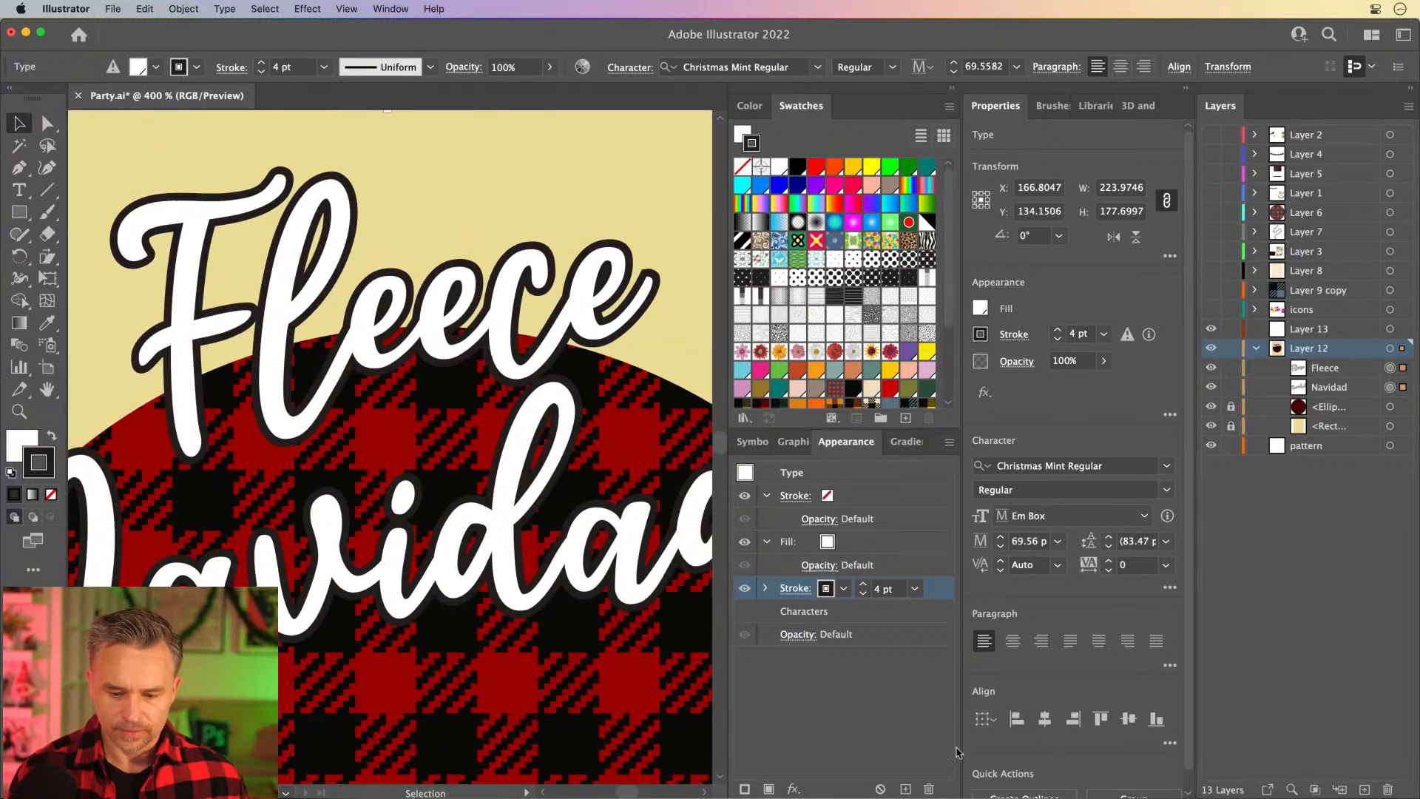
click(862, 585)
click(862, 584)
click(862, 585)
click(863, 595)
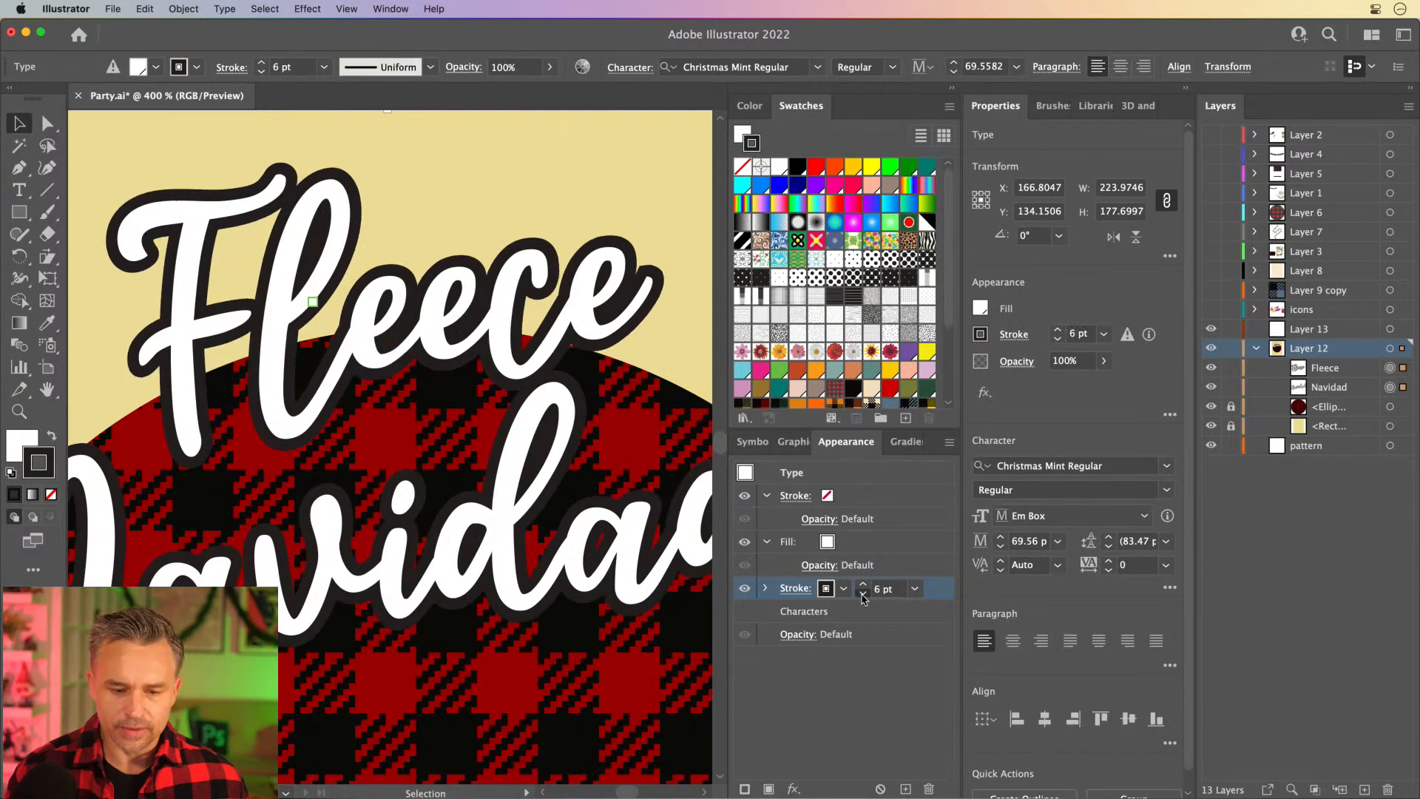
click(862, 595)
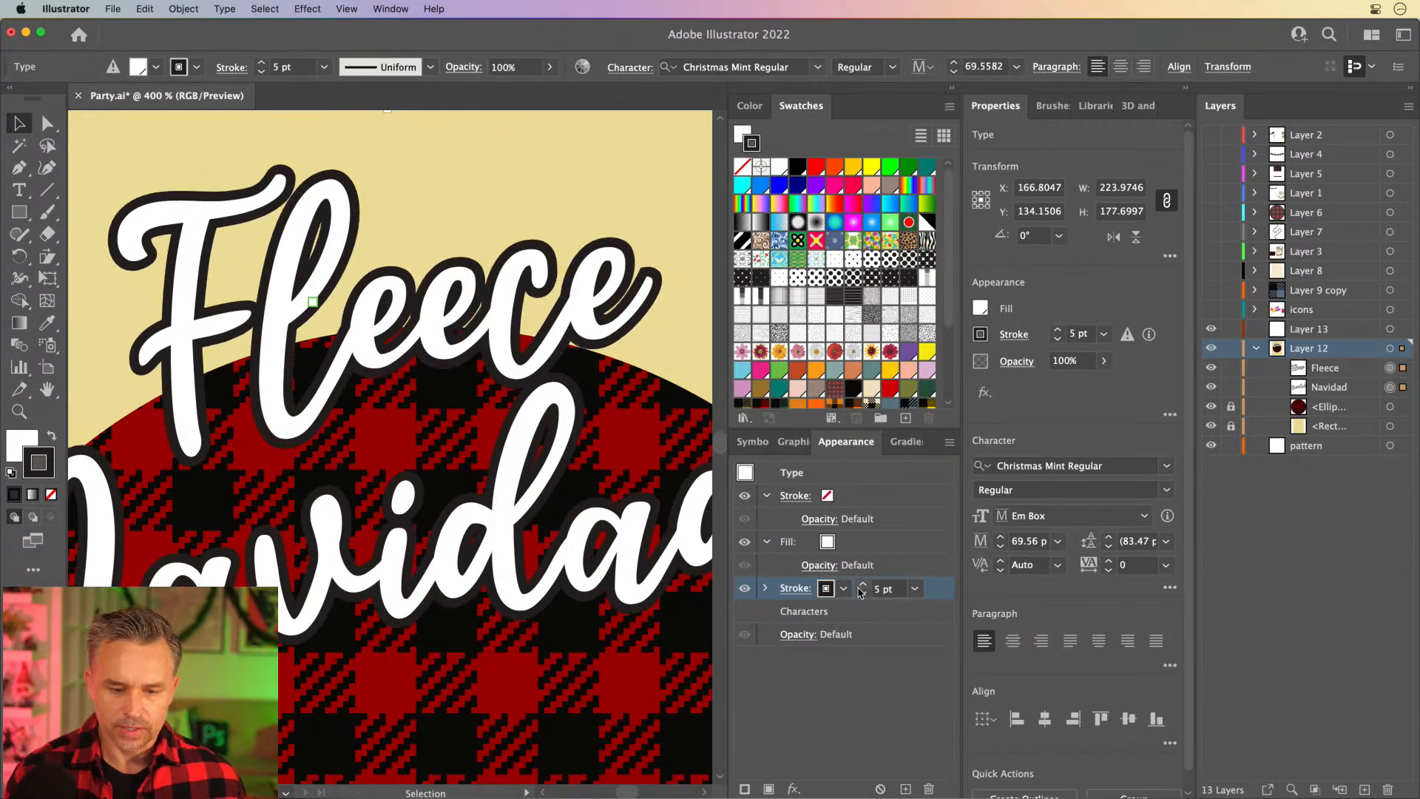
Apply the red-and-black buffalo plaid pattern swatch to the lettering's 5 pt stroke and hide the plaid circle.
click(793, 588)
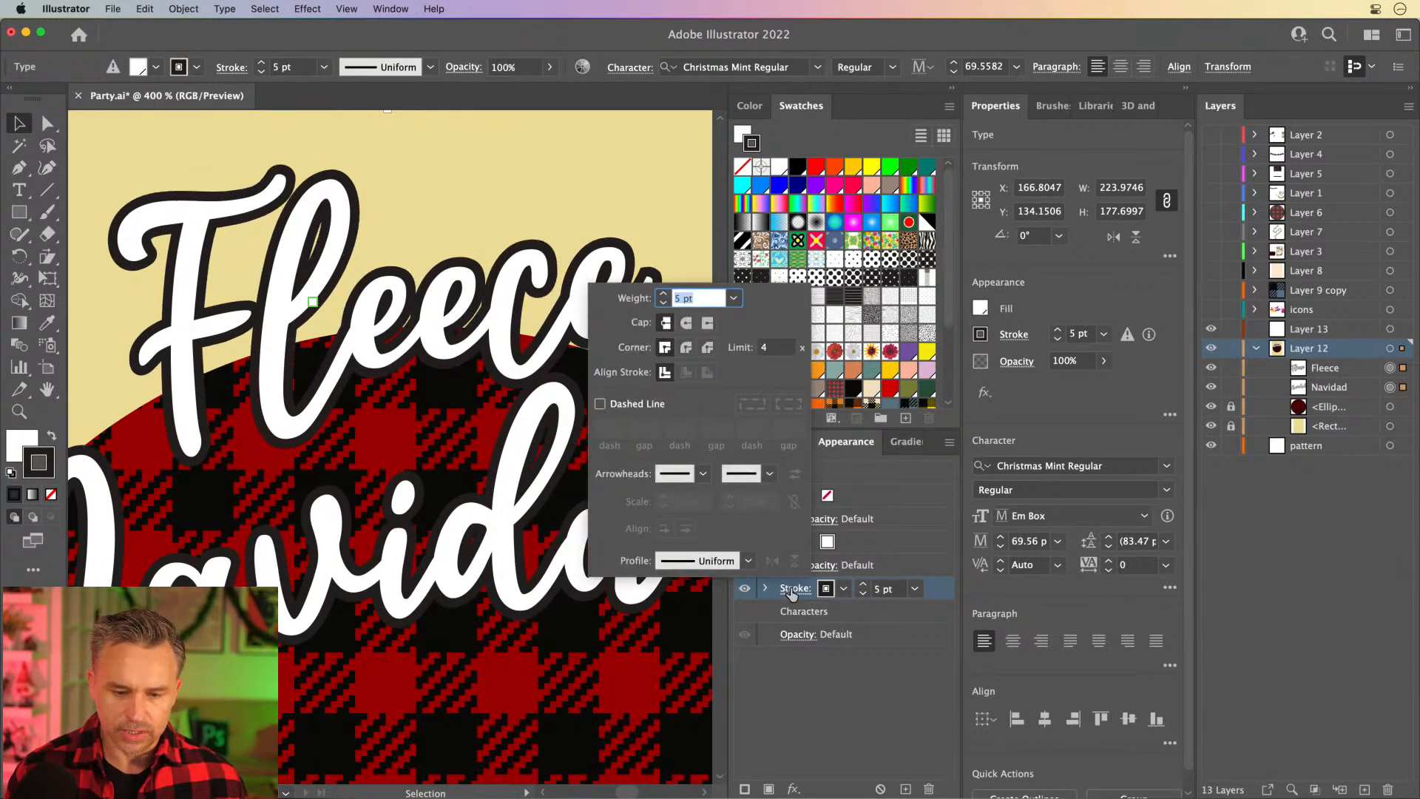
click(793, 589)
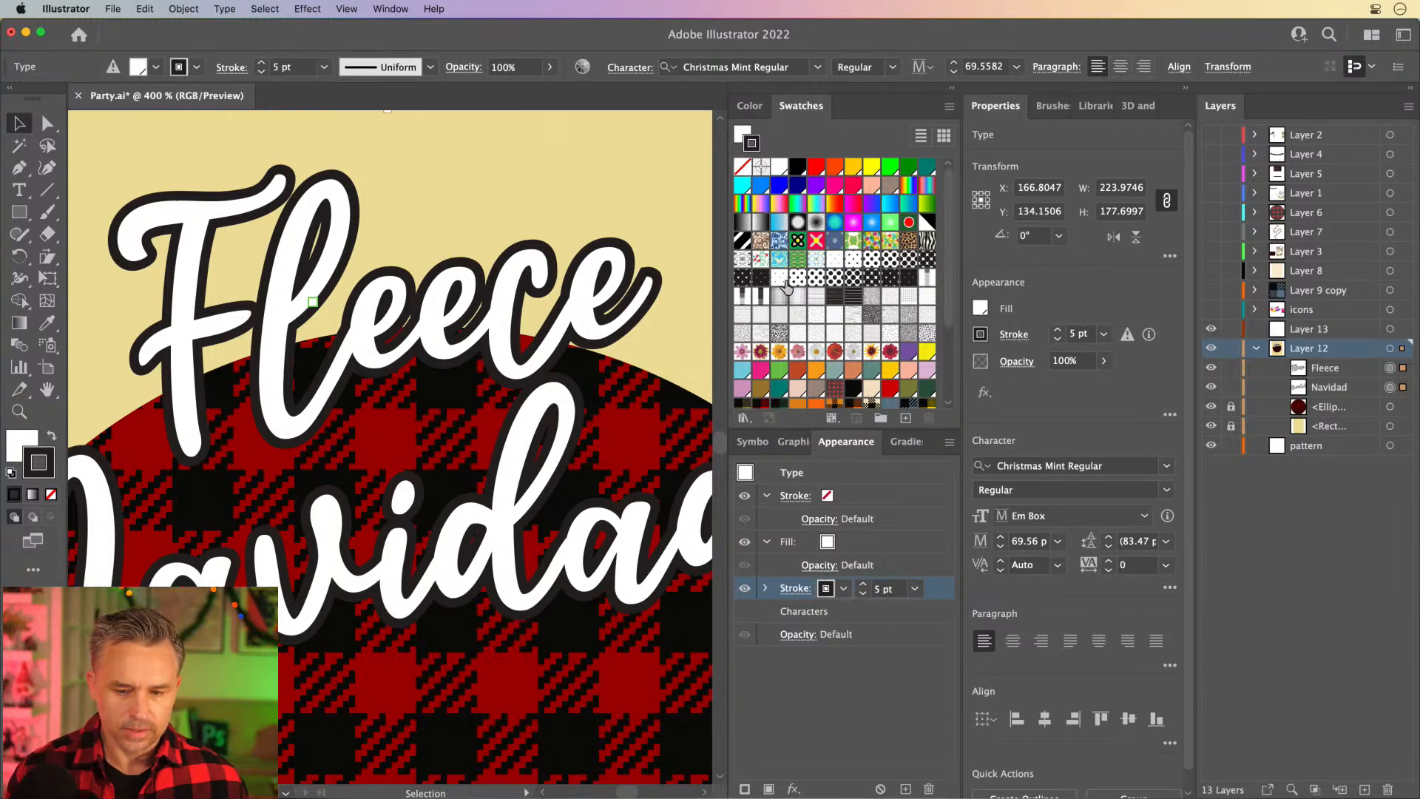
scroll(817, 333, down, 3)
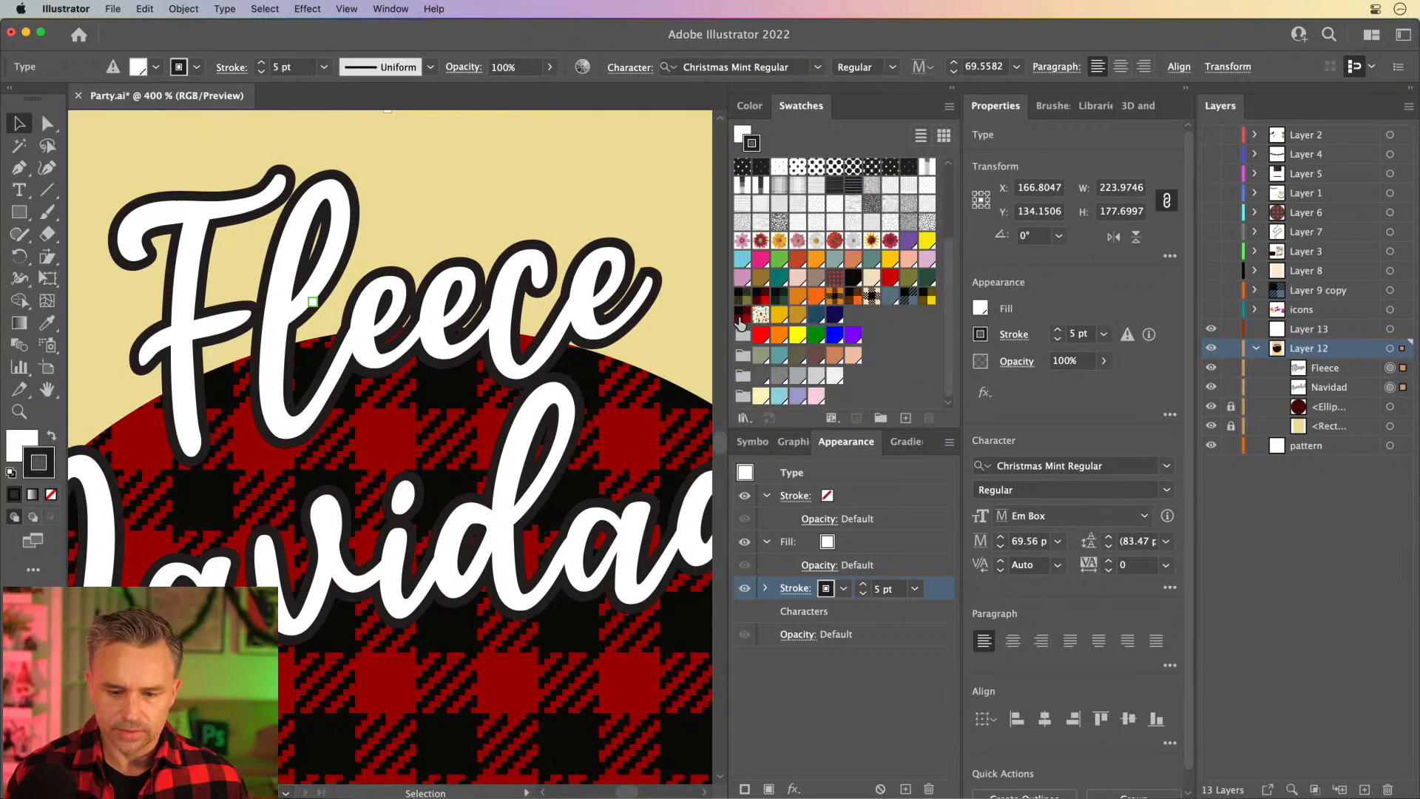
click(740, 316)
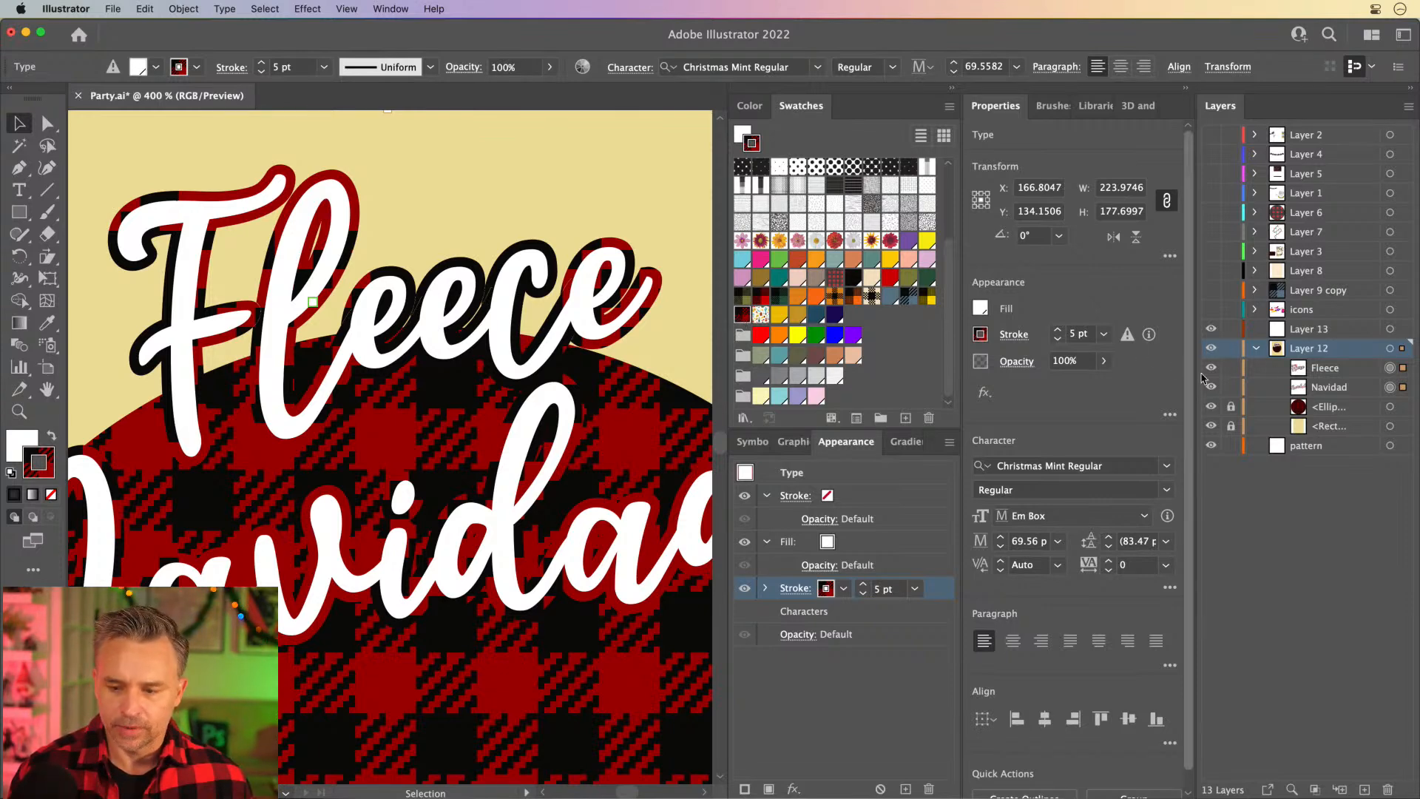
click(1210, 407)
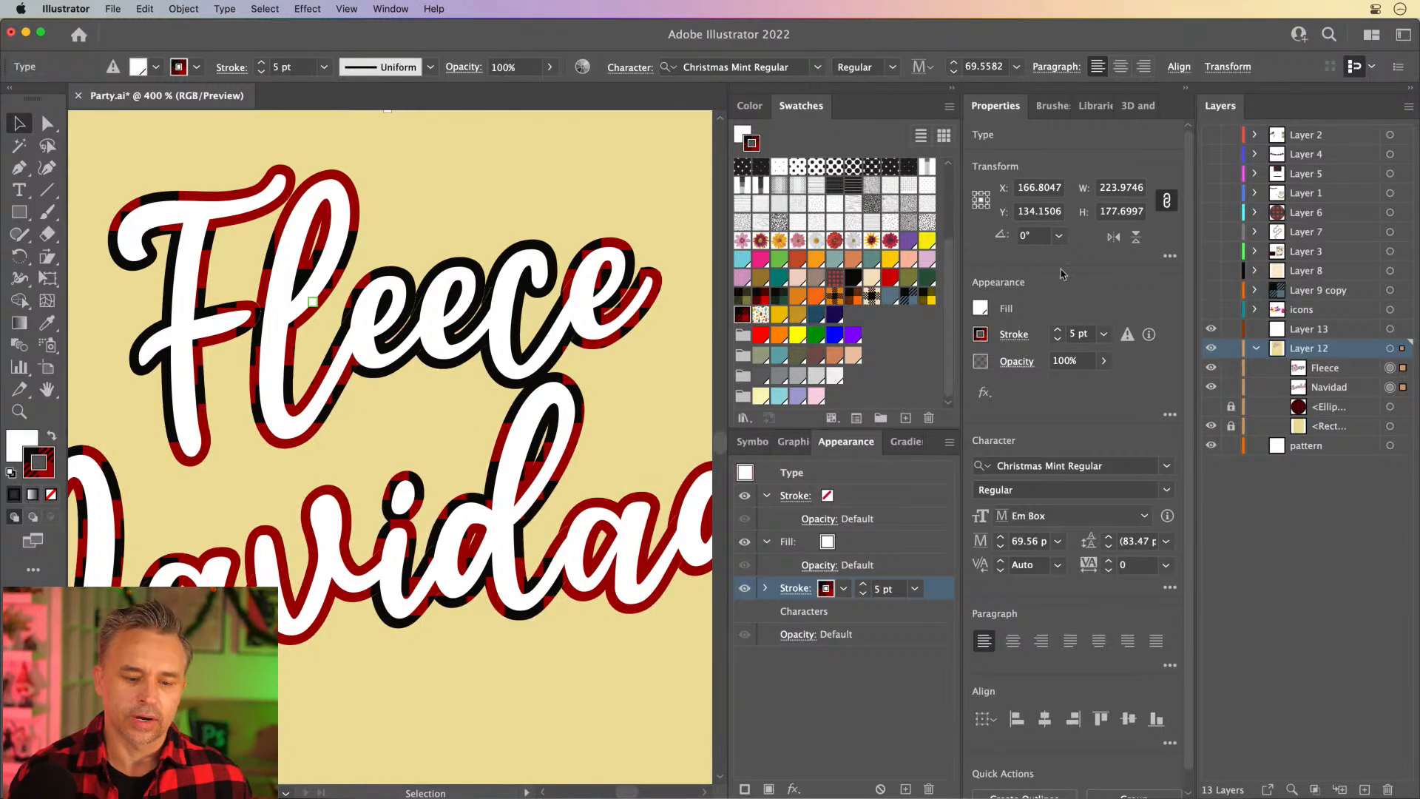
click(764, 590)
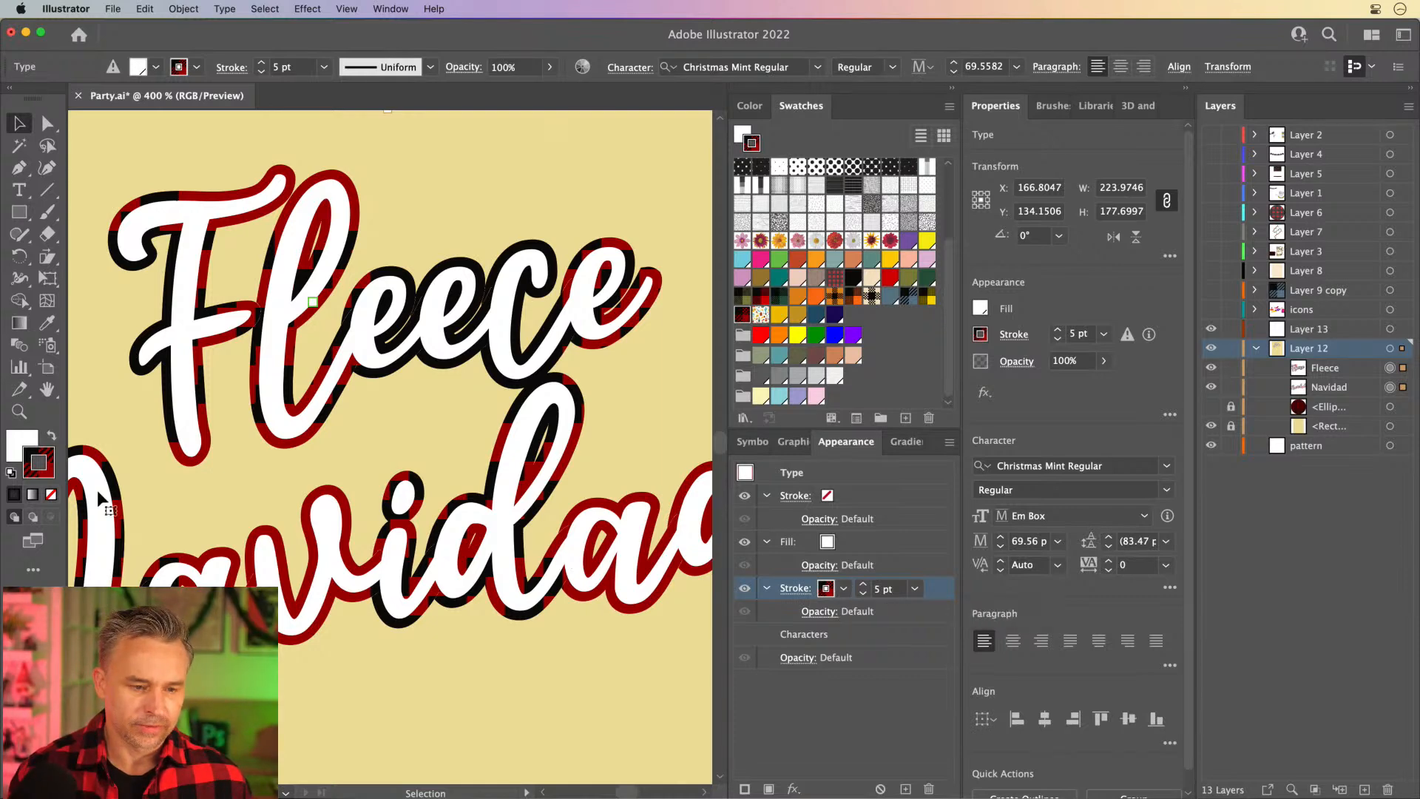
double_click(37, 454)
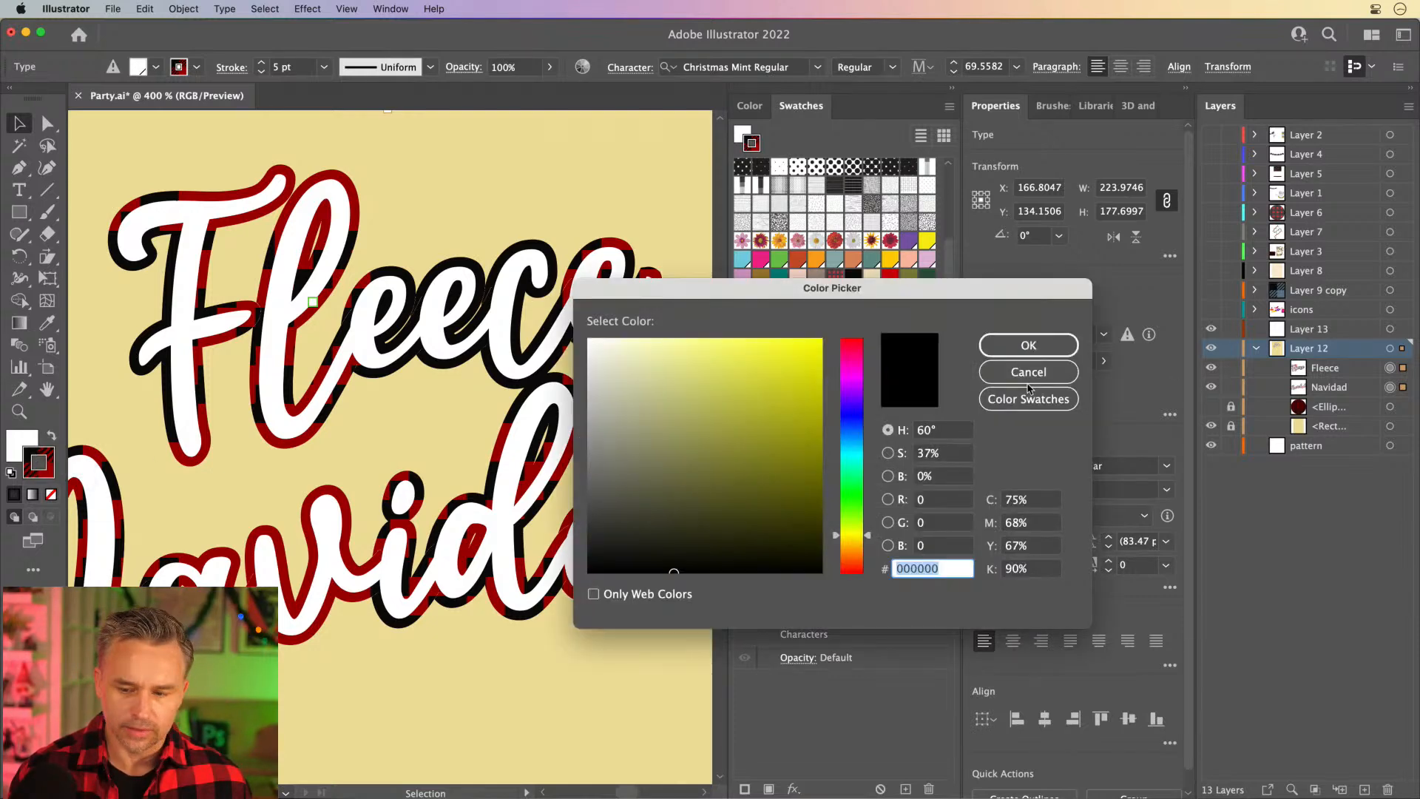
click(1004, 378)
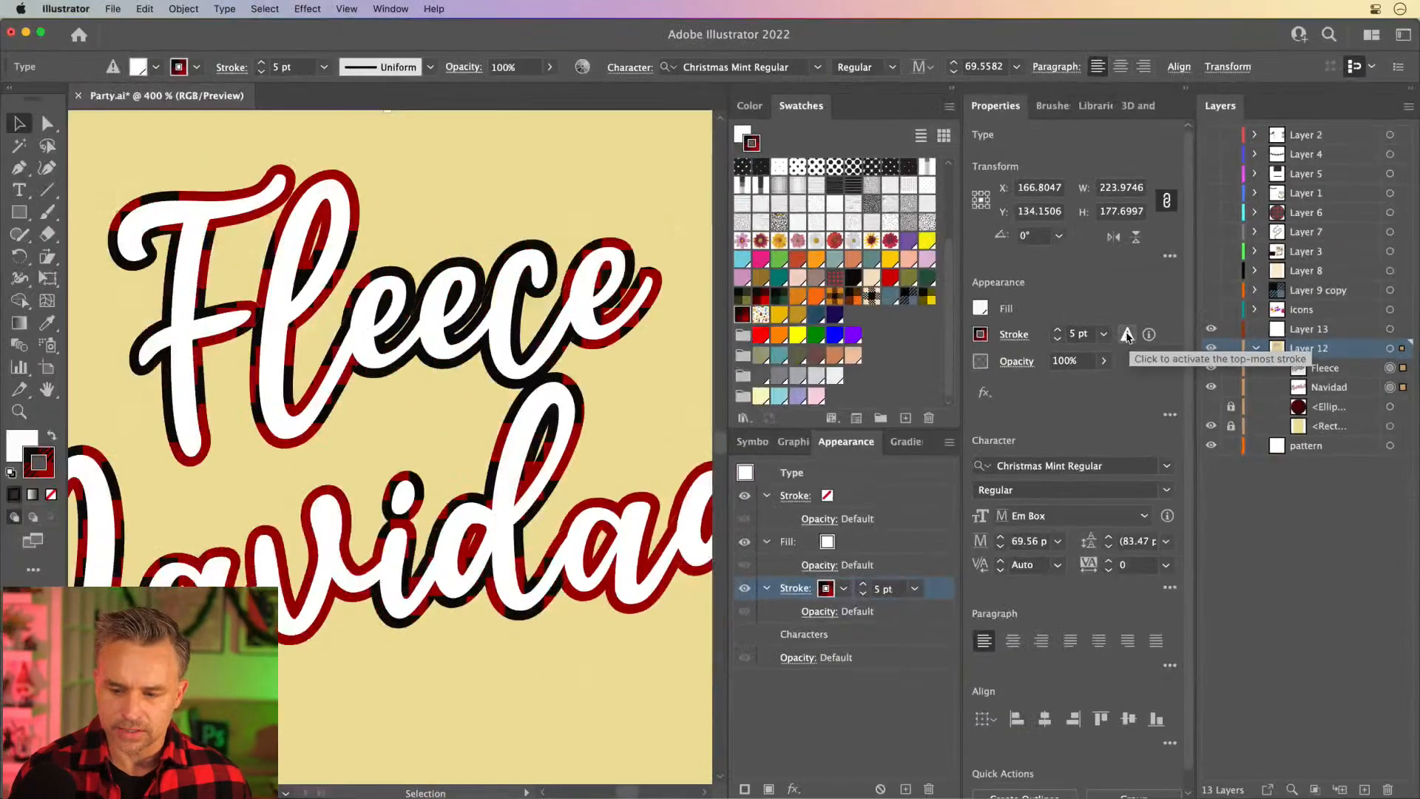
Delete the empty stroke above the white fill from the lettering's appearance and select the remaining plaid stroke.
click(1026, 337)
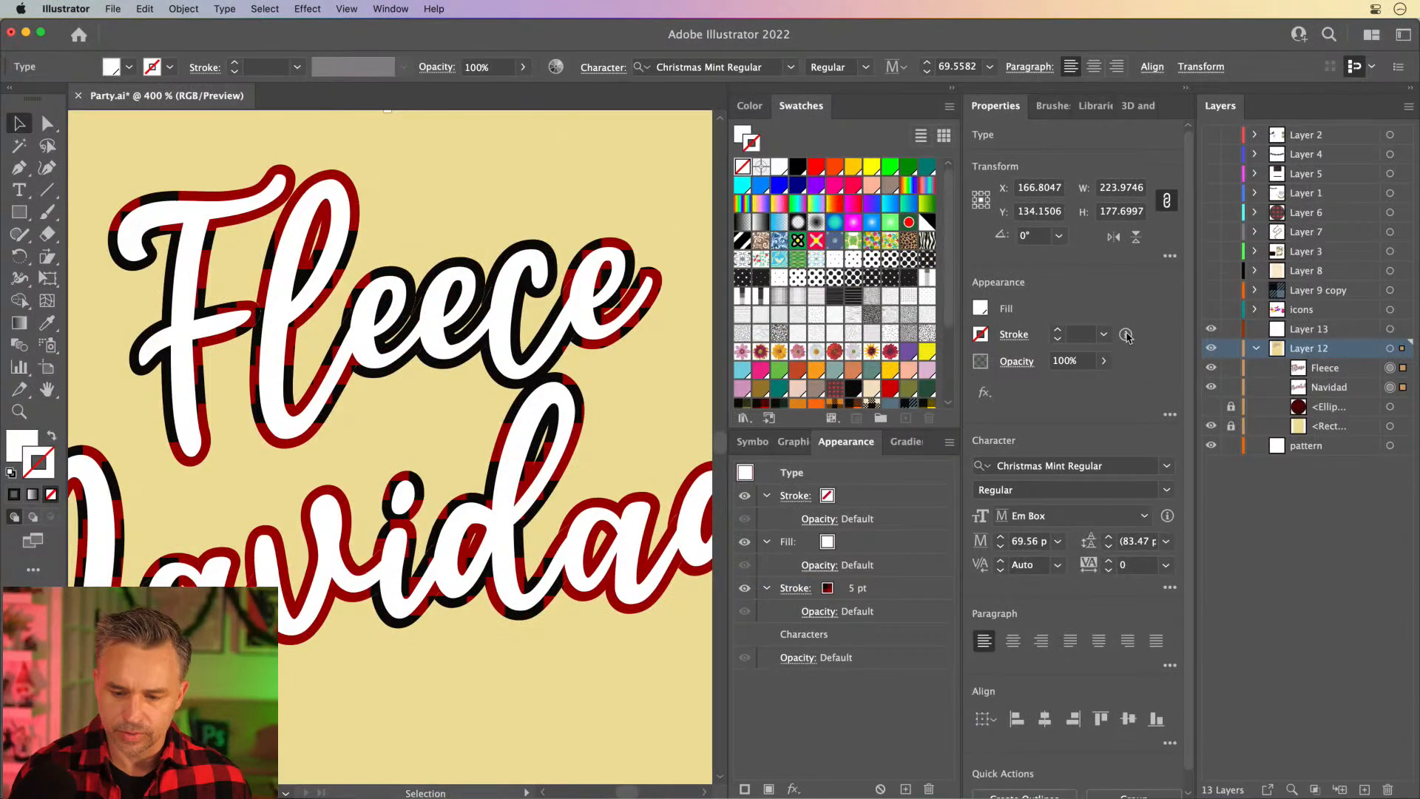
click(888, 499)
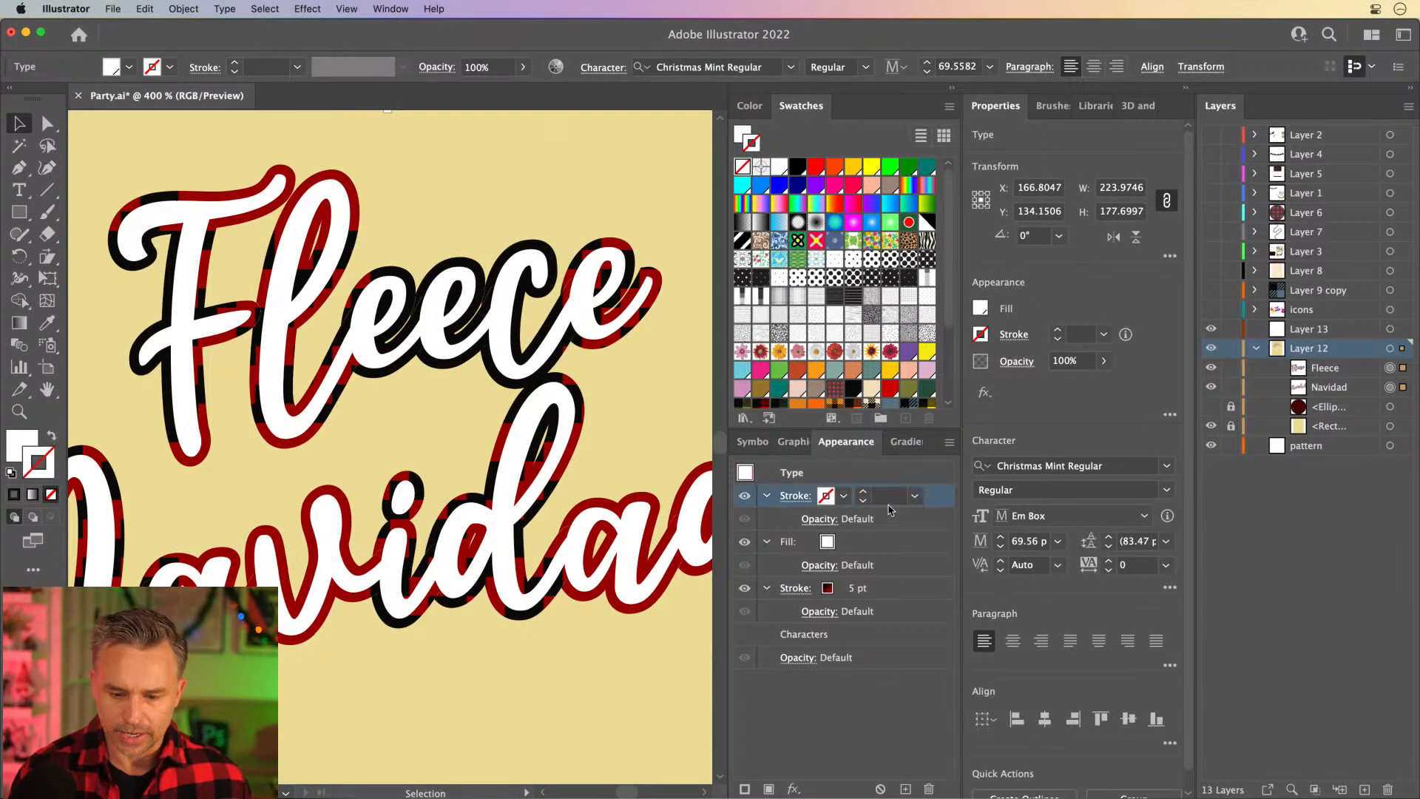
click(929, 788)
click(852, 551)
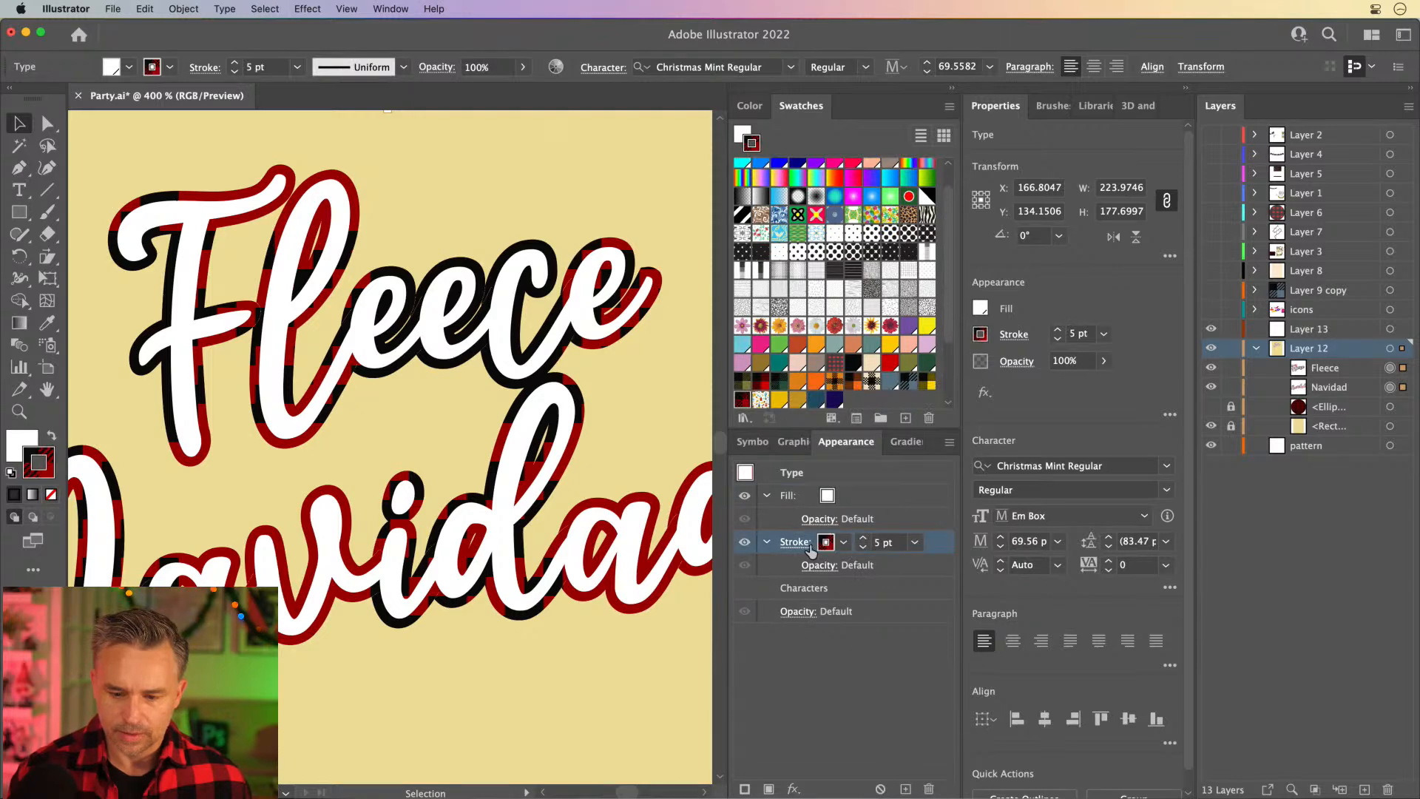
click(844, 544)
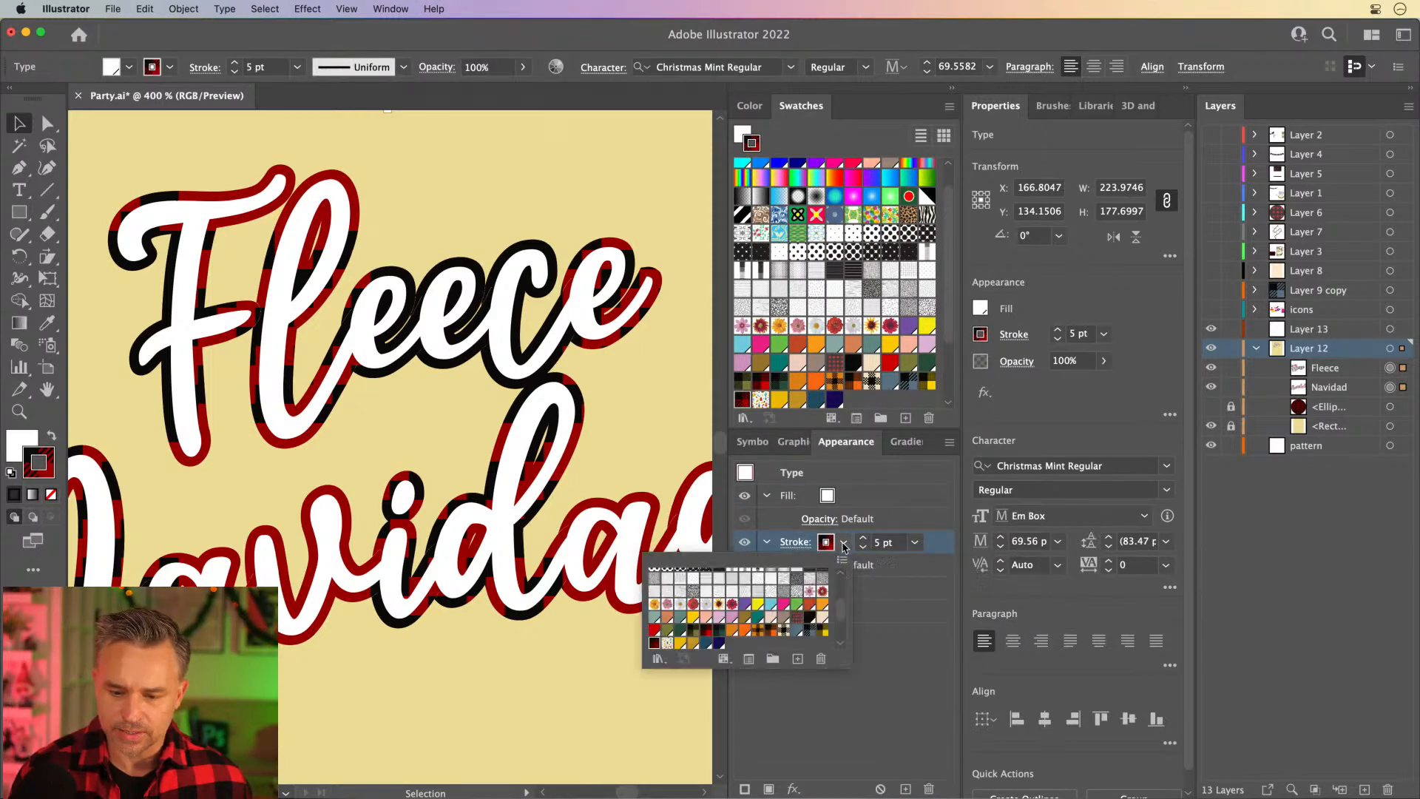
click(844, 543)
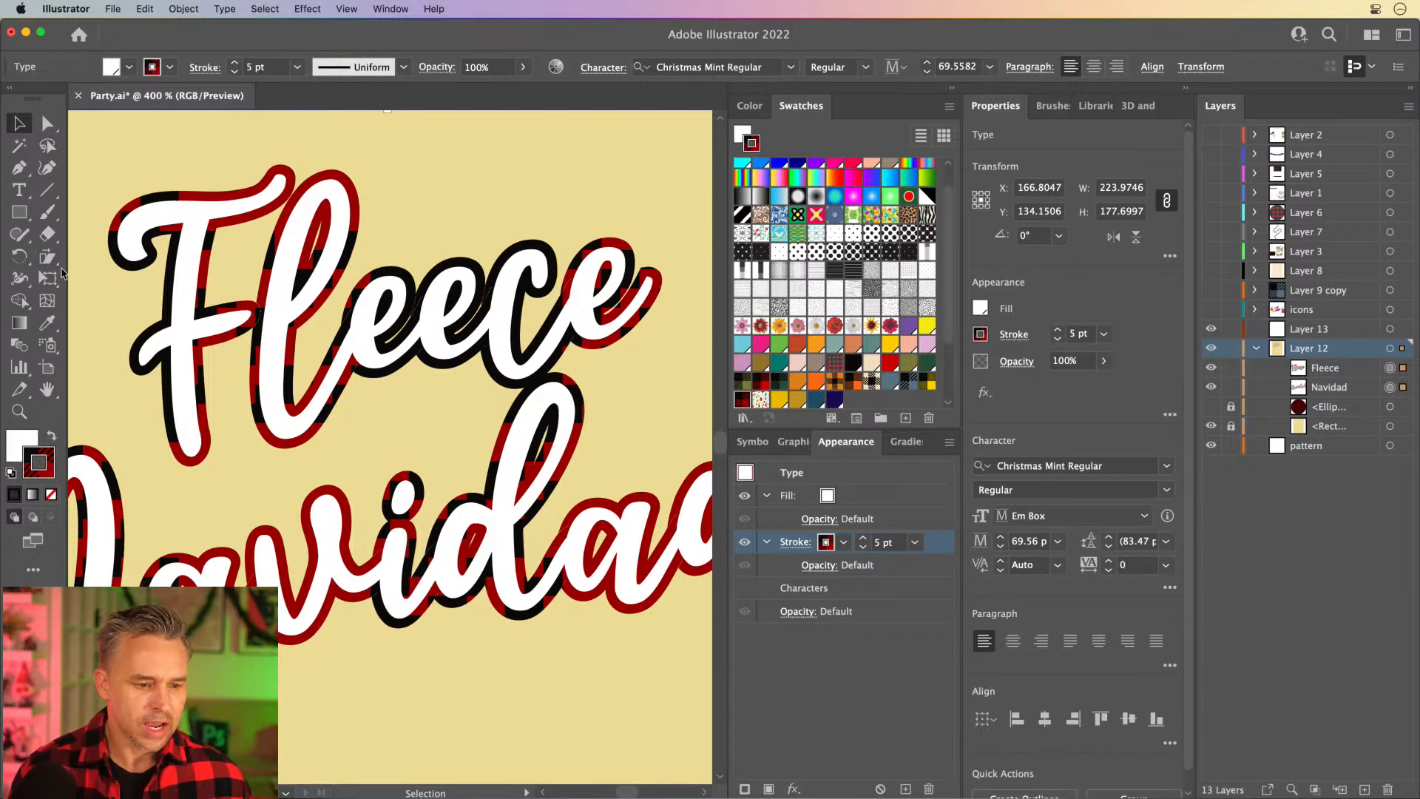
Set up a uniform 30% Scale of the lettering that transforms only its patterns, not the objects.
click(950, 88)
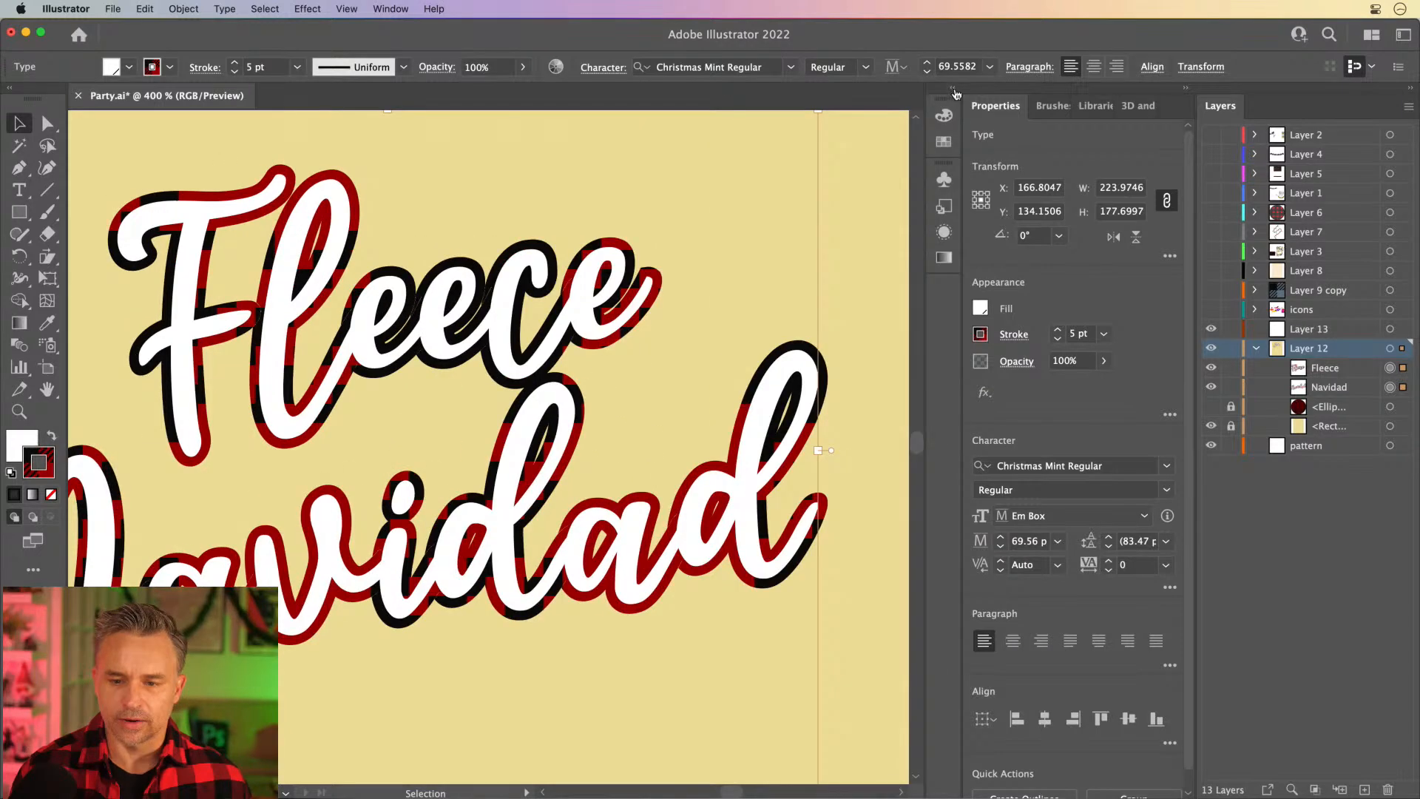
scroll(447, 363, left, 5)
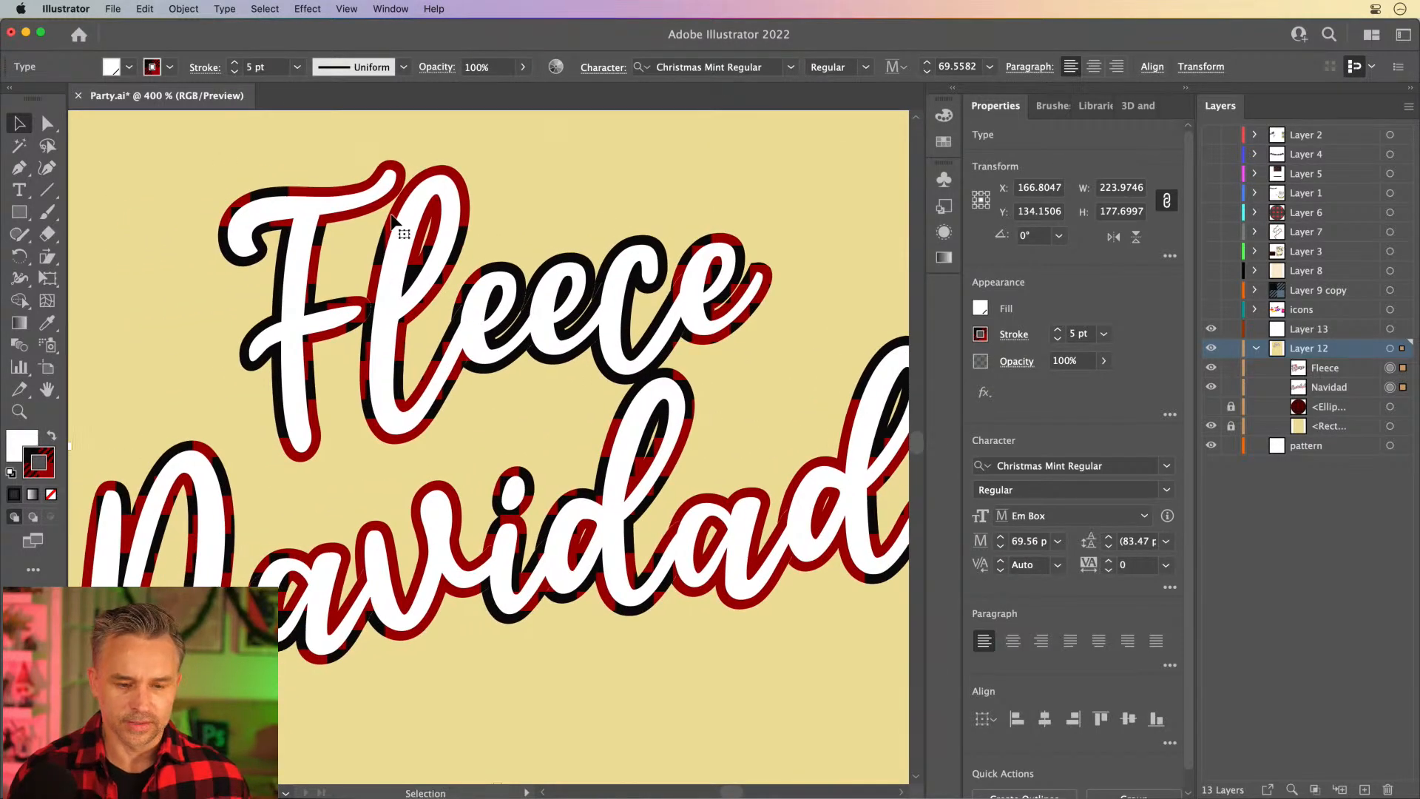
click(47, 261)
click(85, 255)
double_click(47, 256)
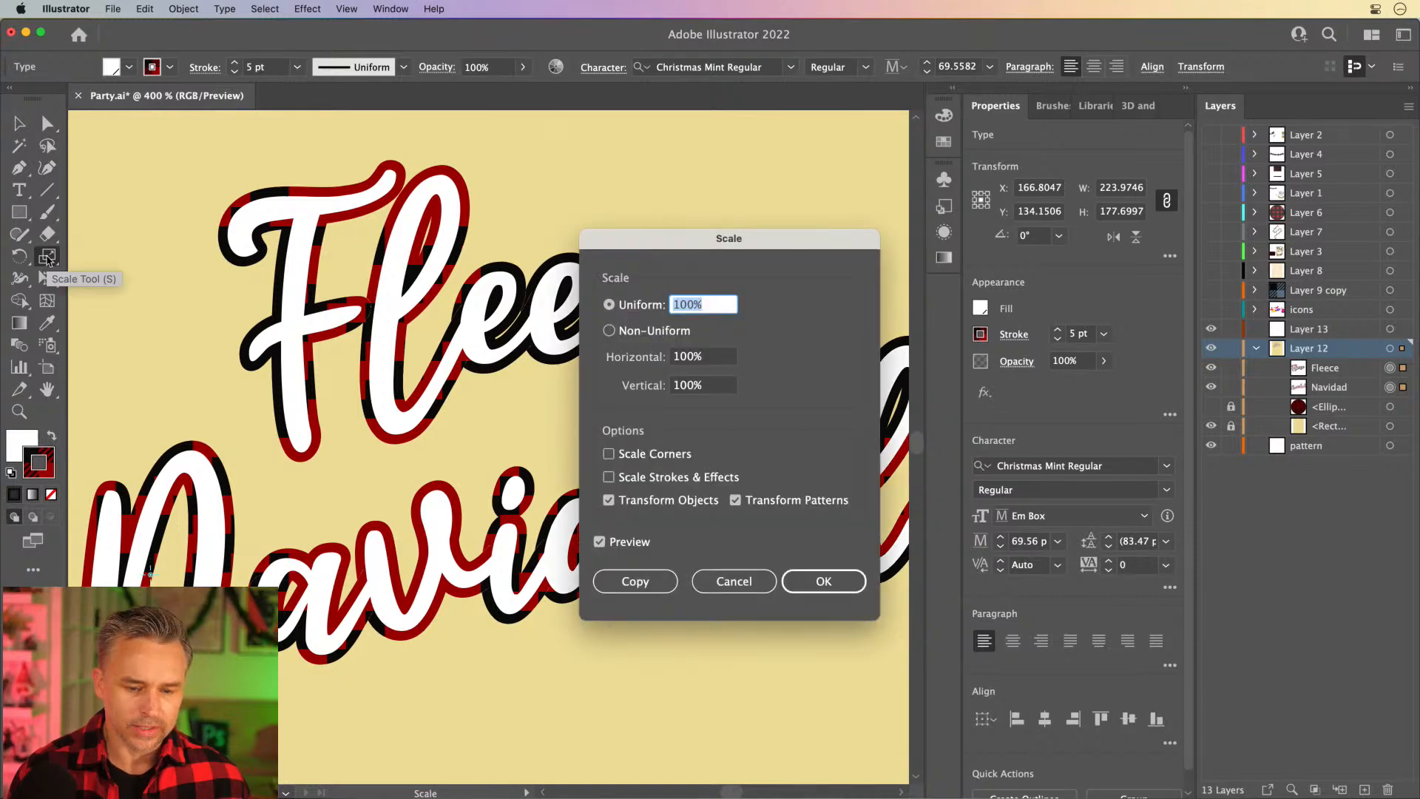
text(30)
key(Tab)
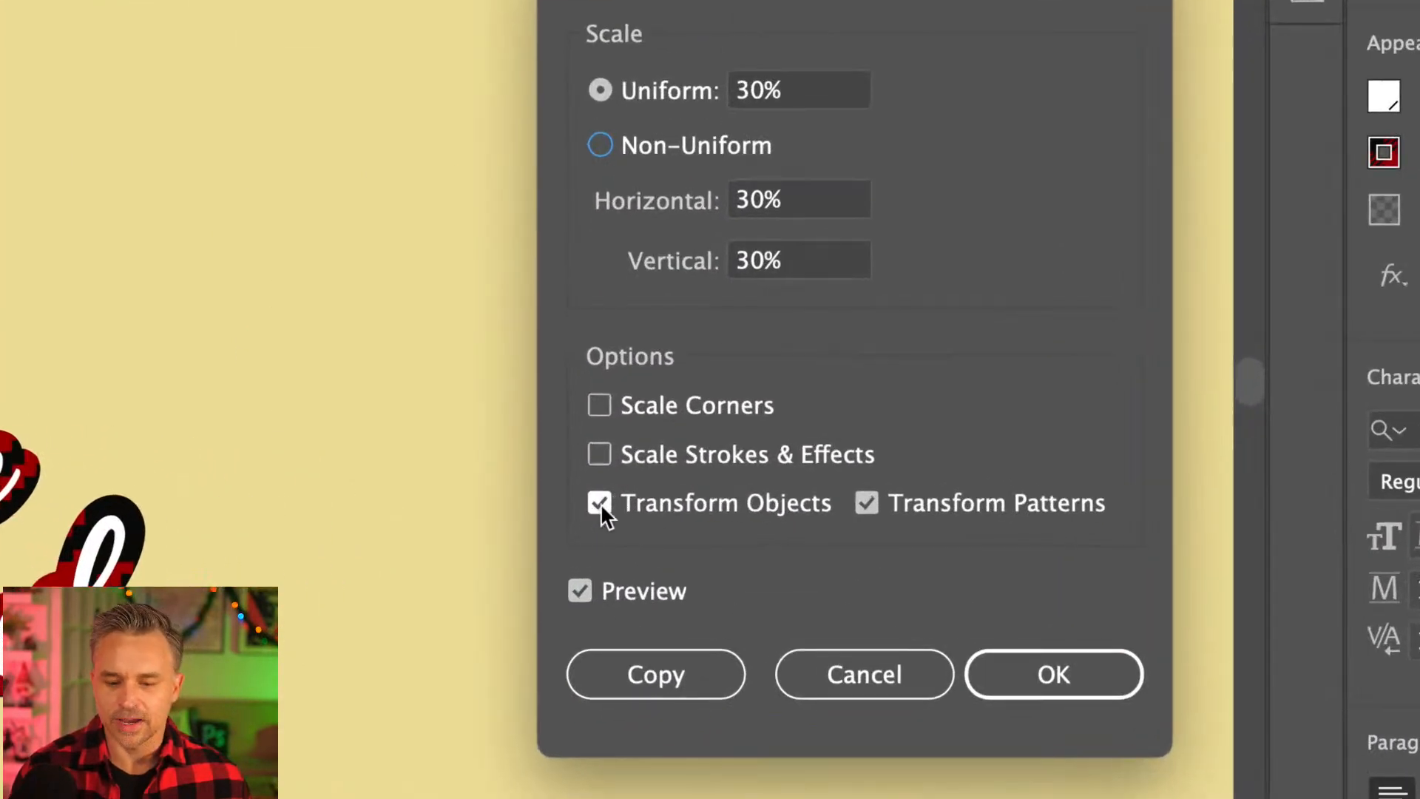
click(600, 503)
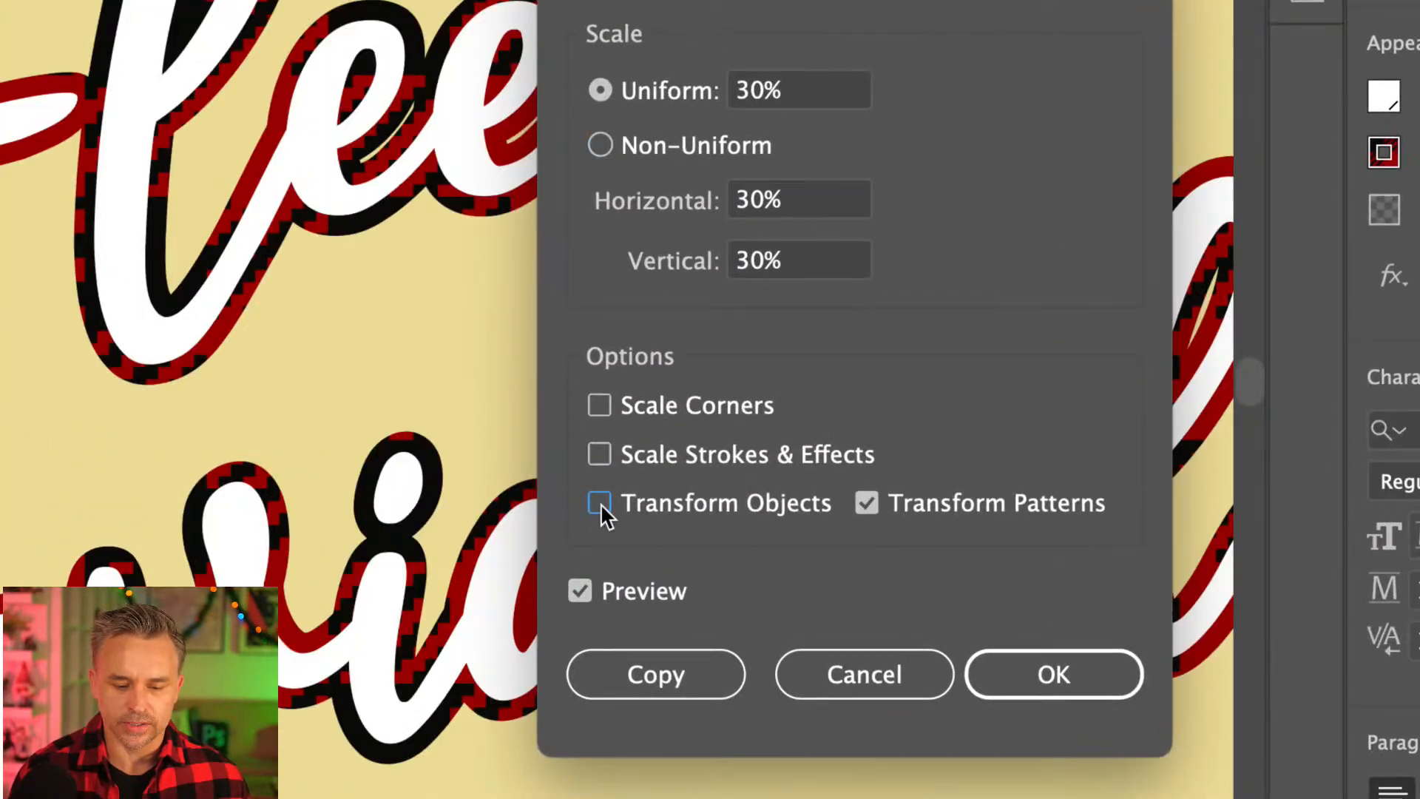
Change the uniform pattern scale to 20% and apply it to the lettering.
click(767, 90)
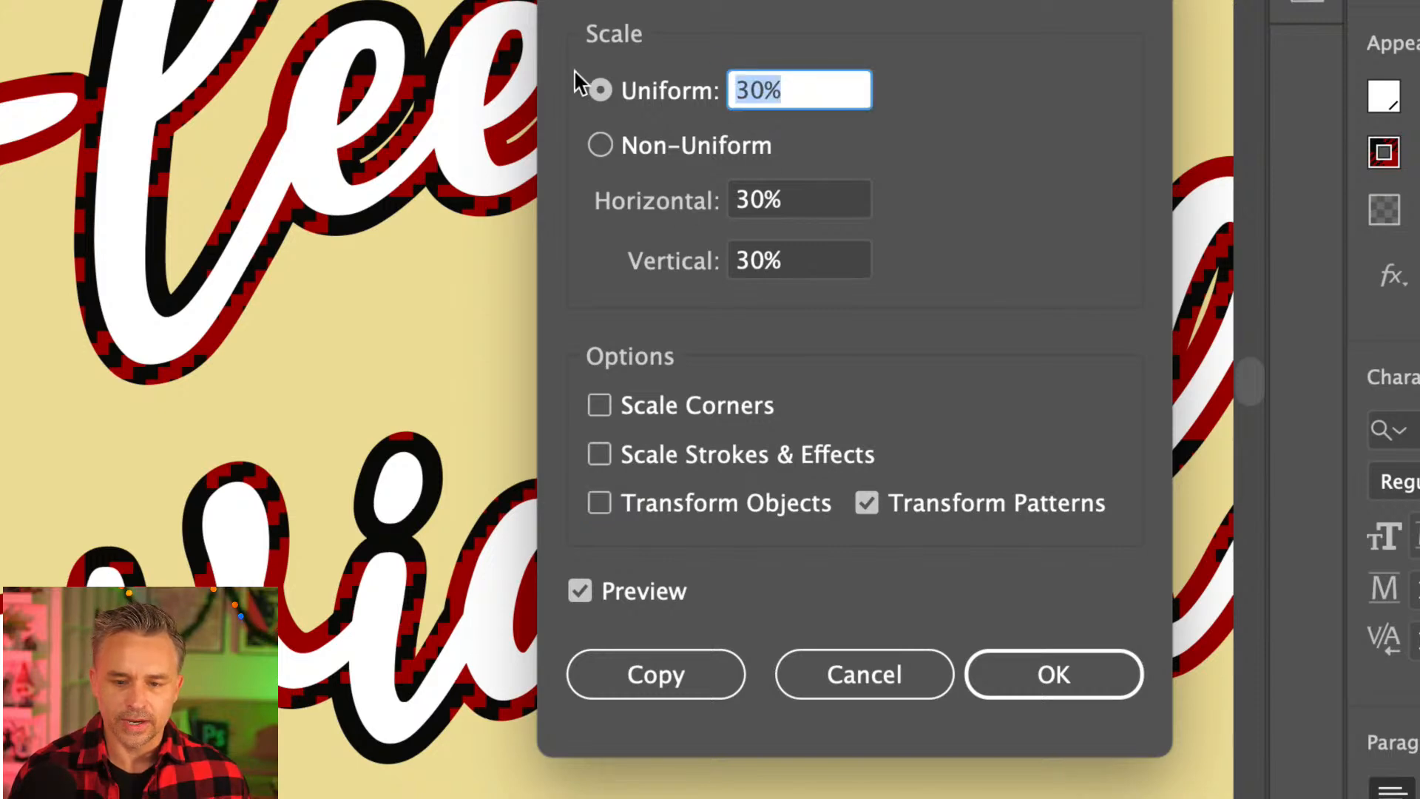
text(20)
key(Tab)
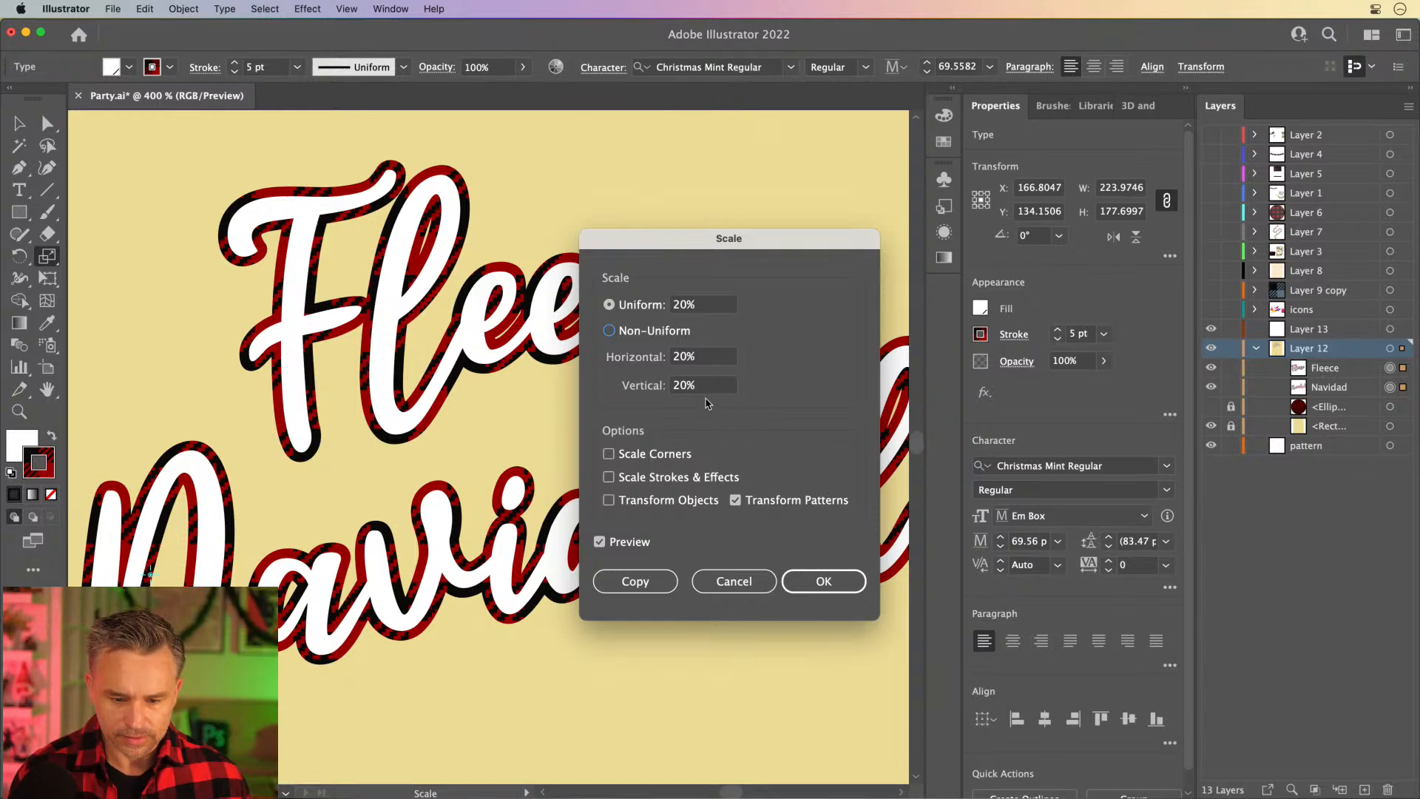
click(810, 583)
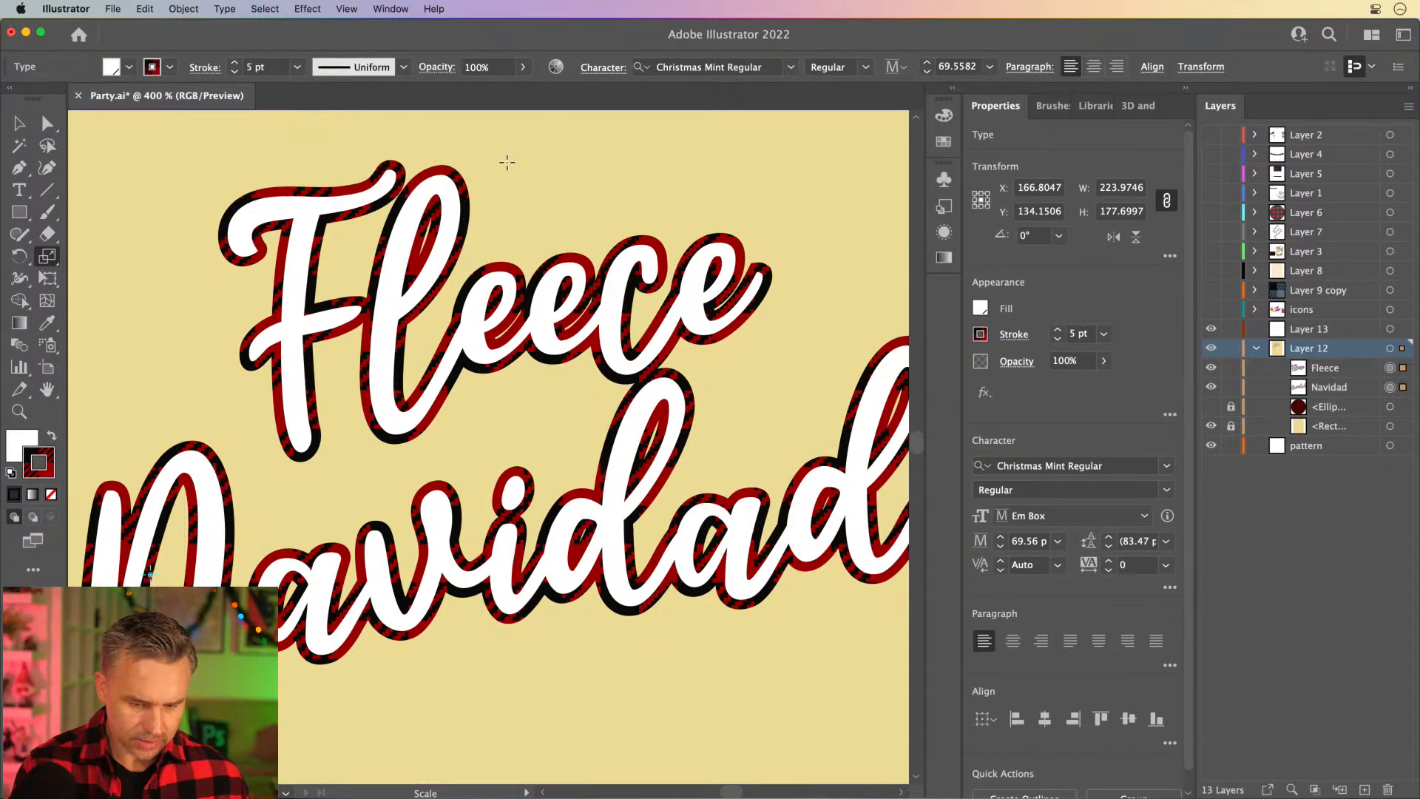
Try scaling the plaid stroke pattern freehand without resizing the lettering, and undo the attempts.
key(super+z)
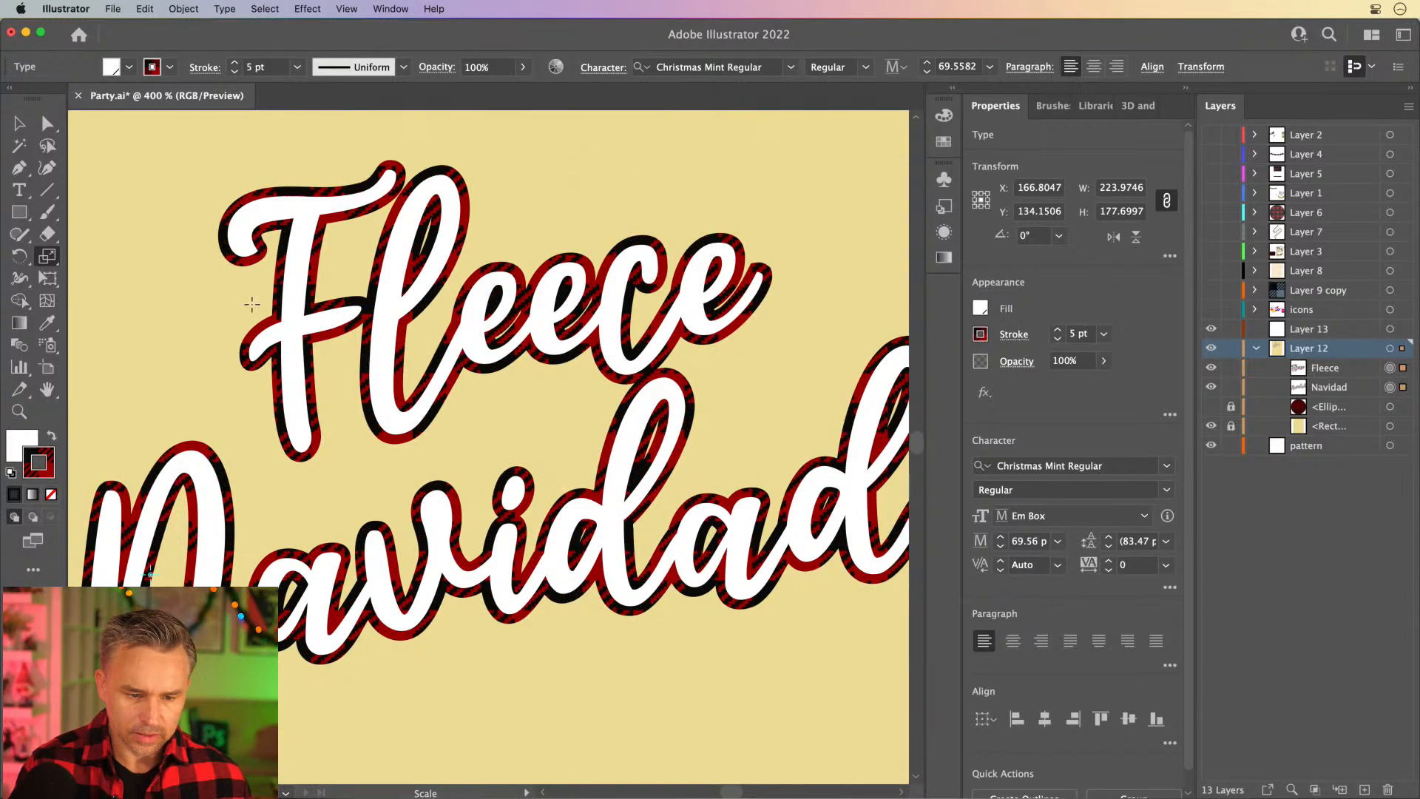
key(super+shift+z)
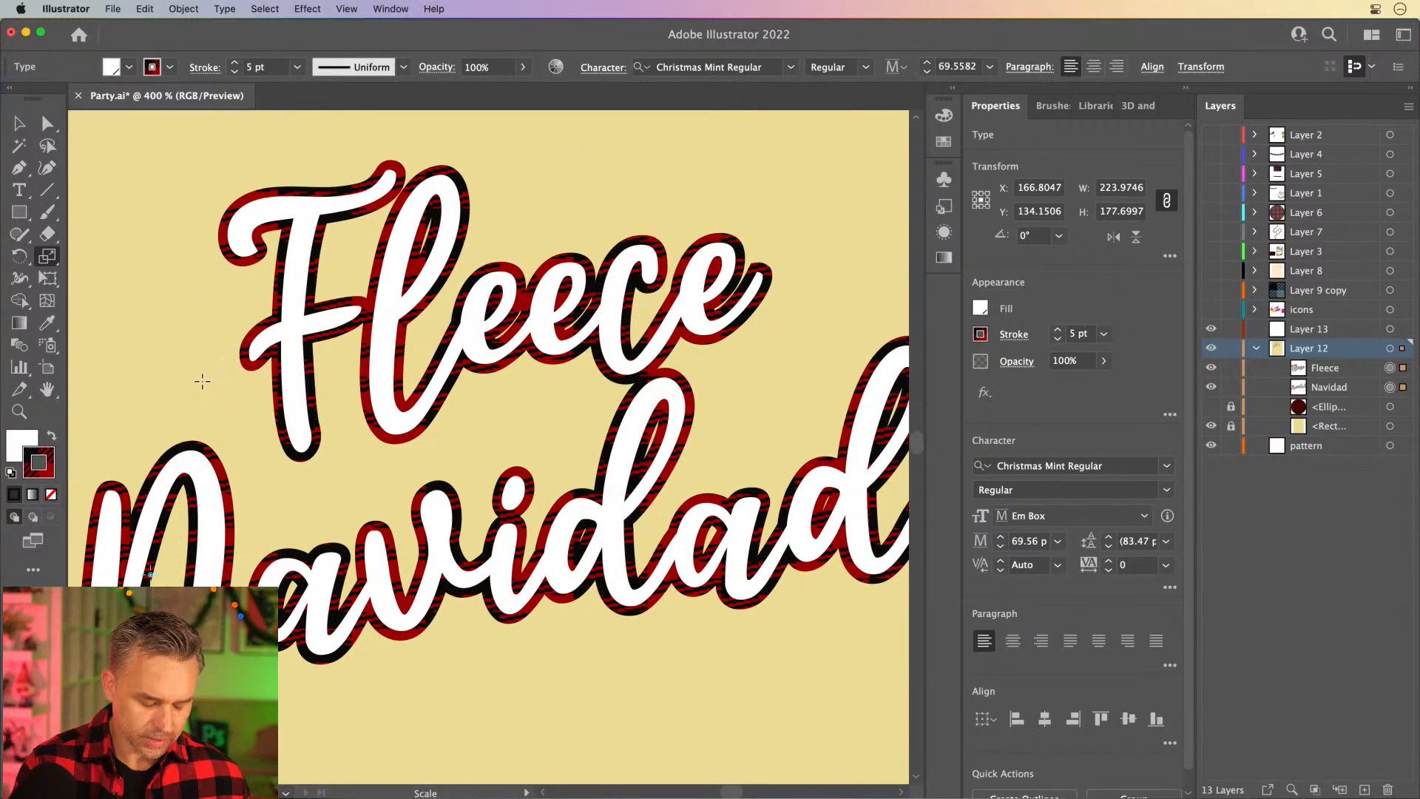
key(super+z)
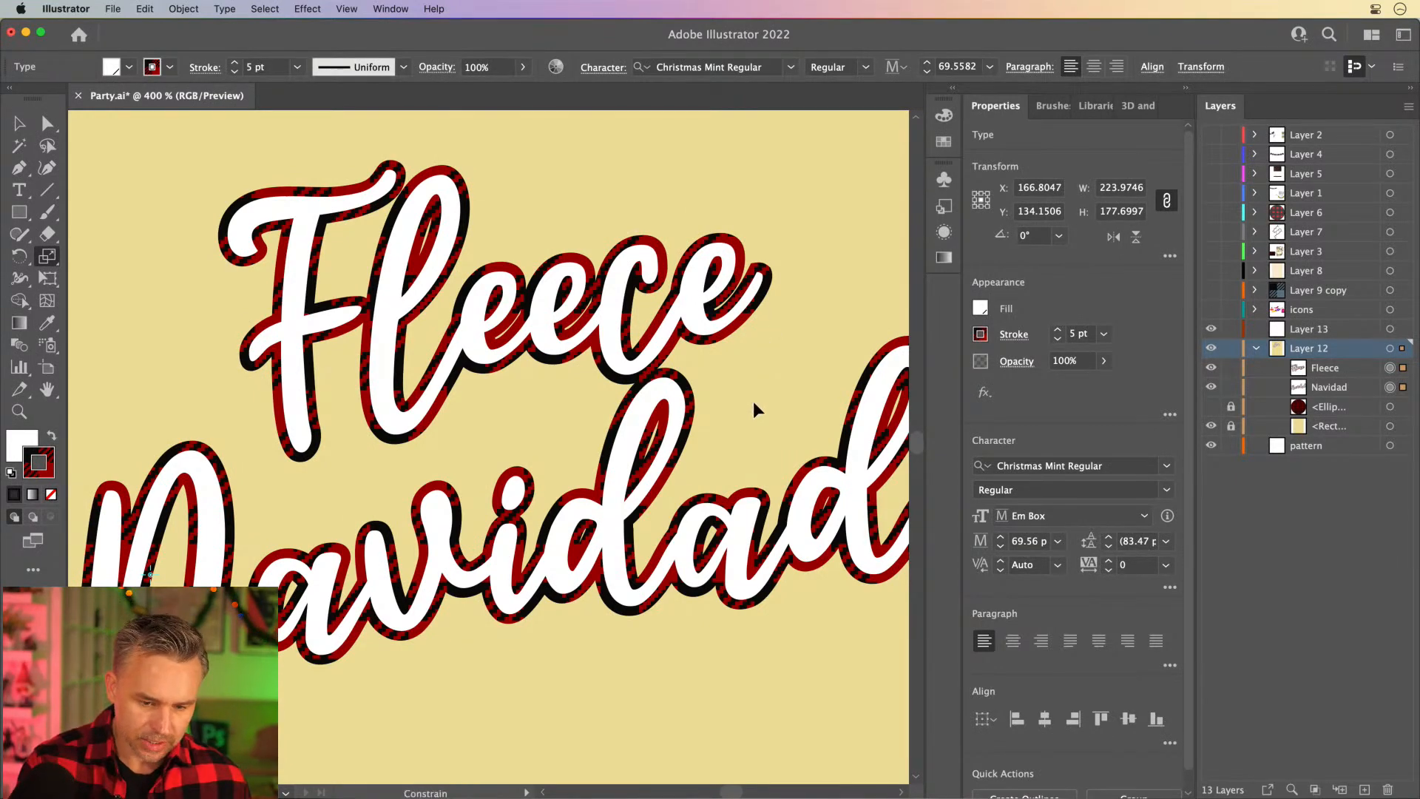
key(shift+grave)
scroll(265, 411, left, 5)
click(265, 412)
key(v)
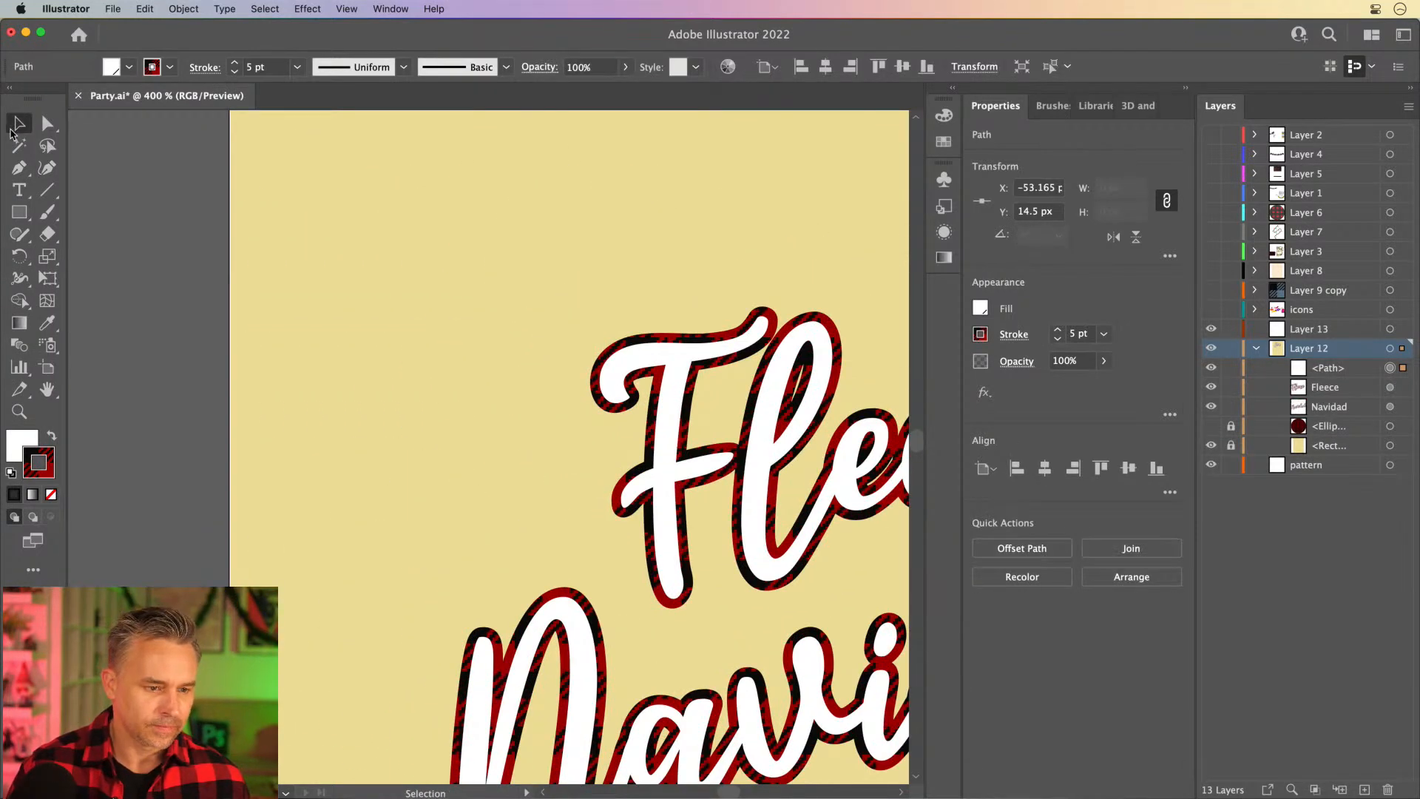
scroll(313, 358, right, 4)
drag(313, 358, 276, 341)
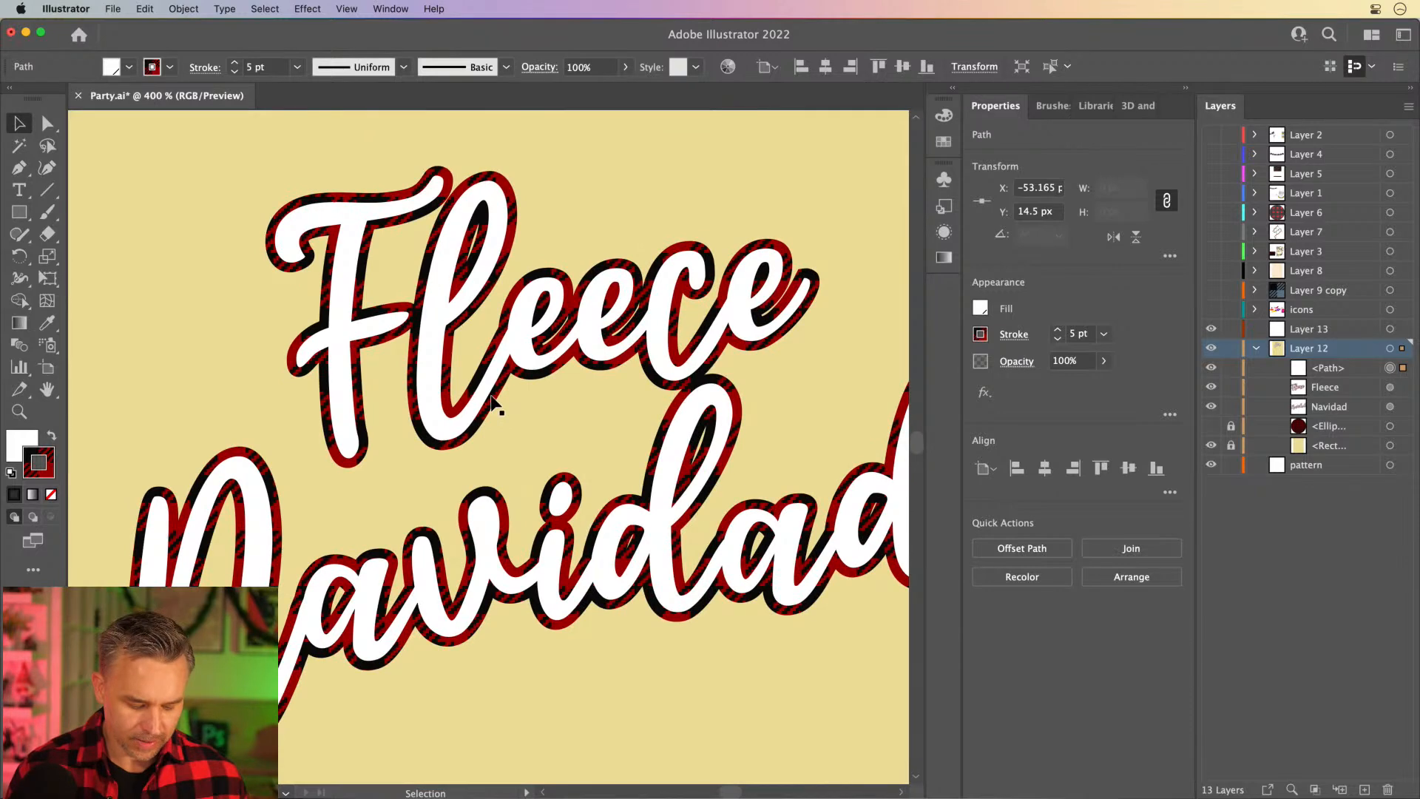
key(shift+grave)
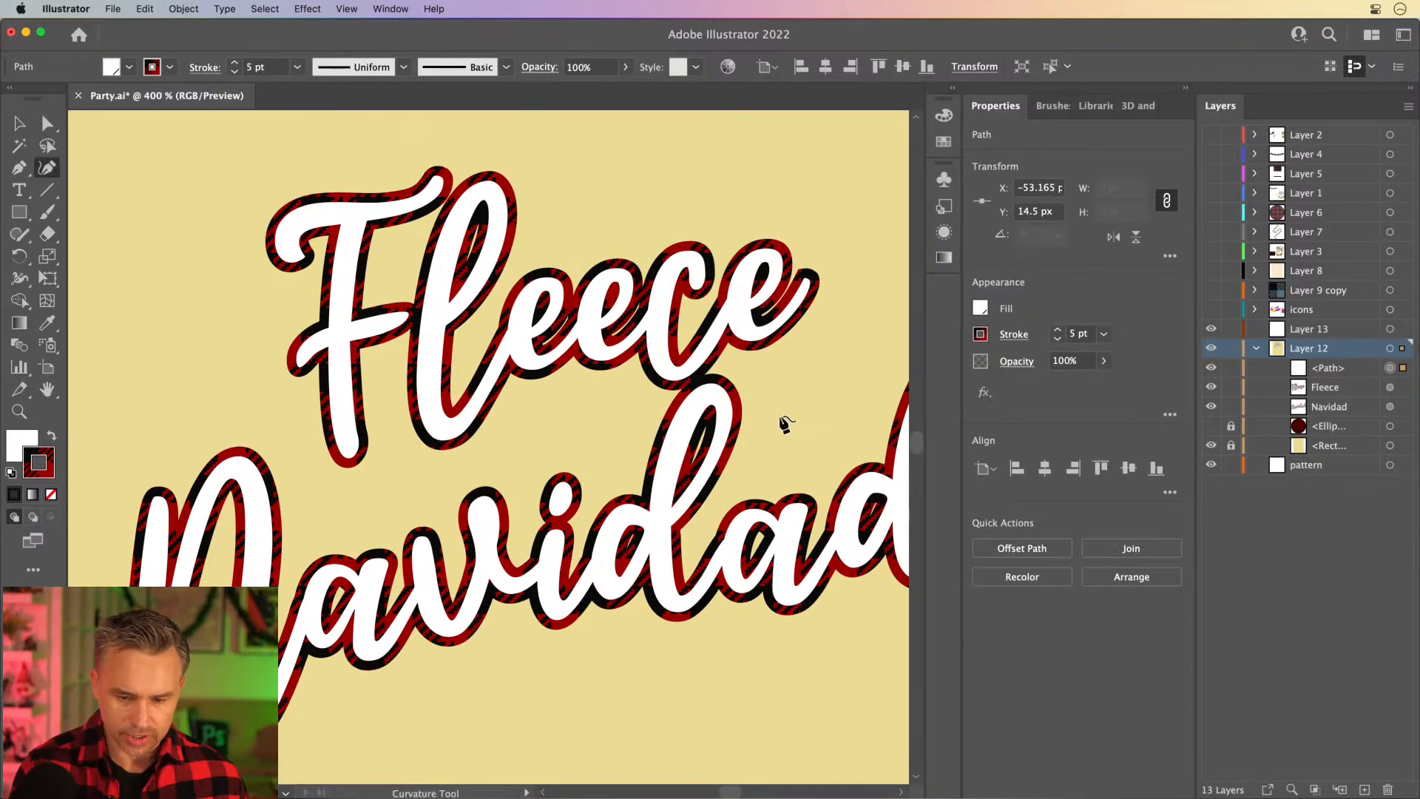
click(16, 127)
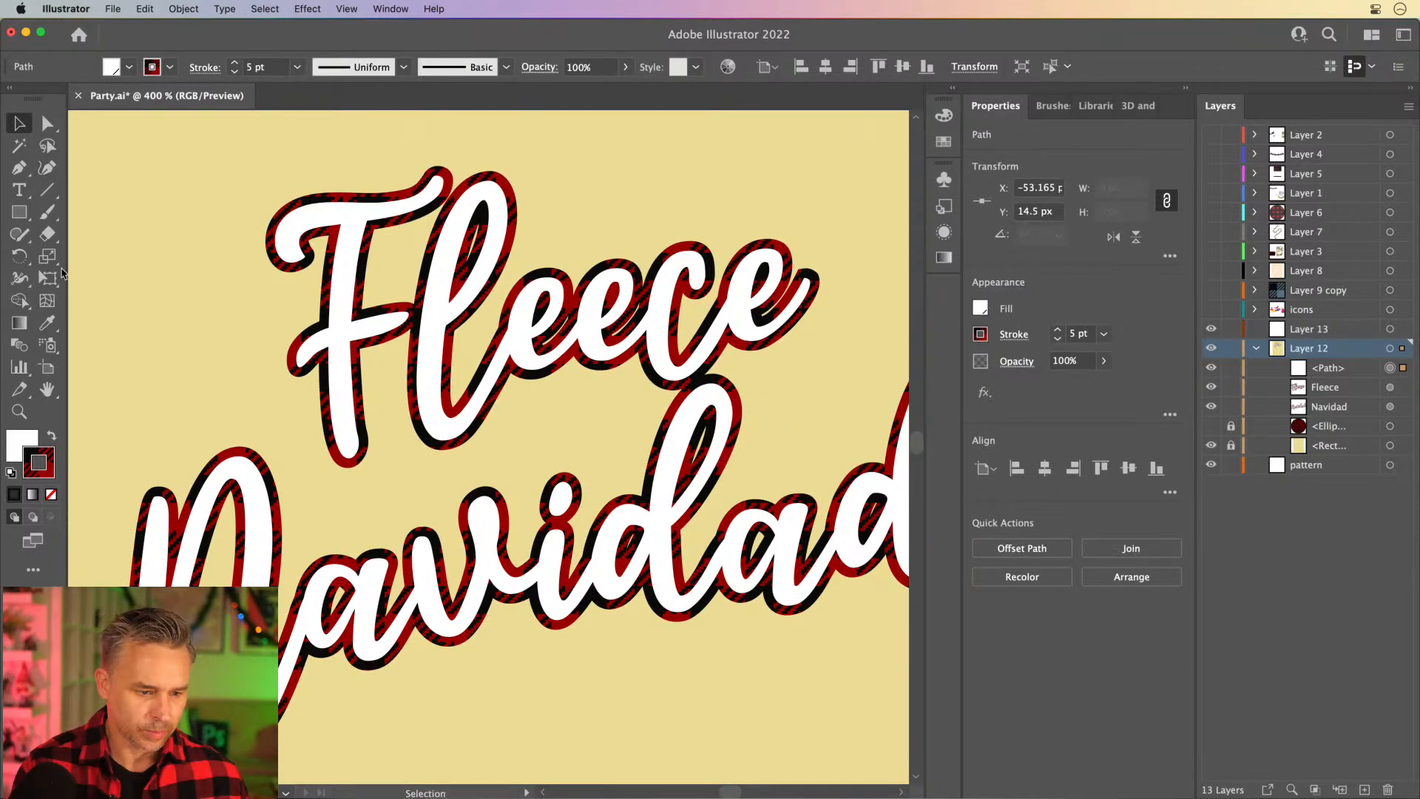
click(47, 256)
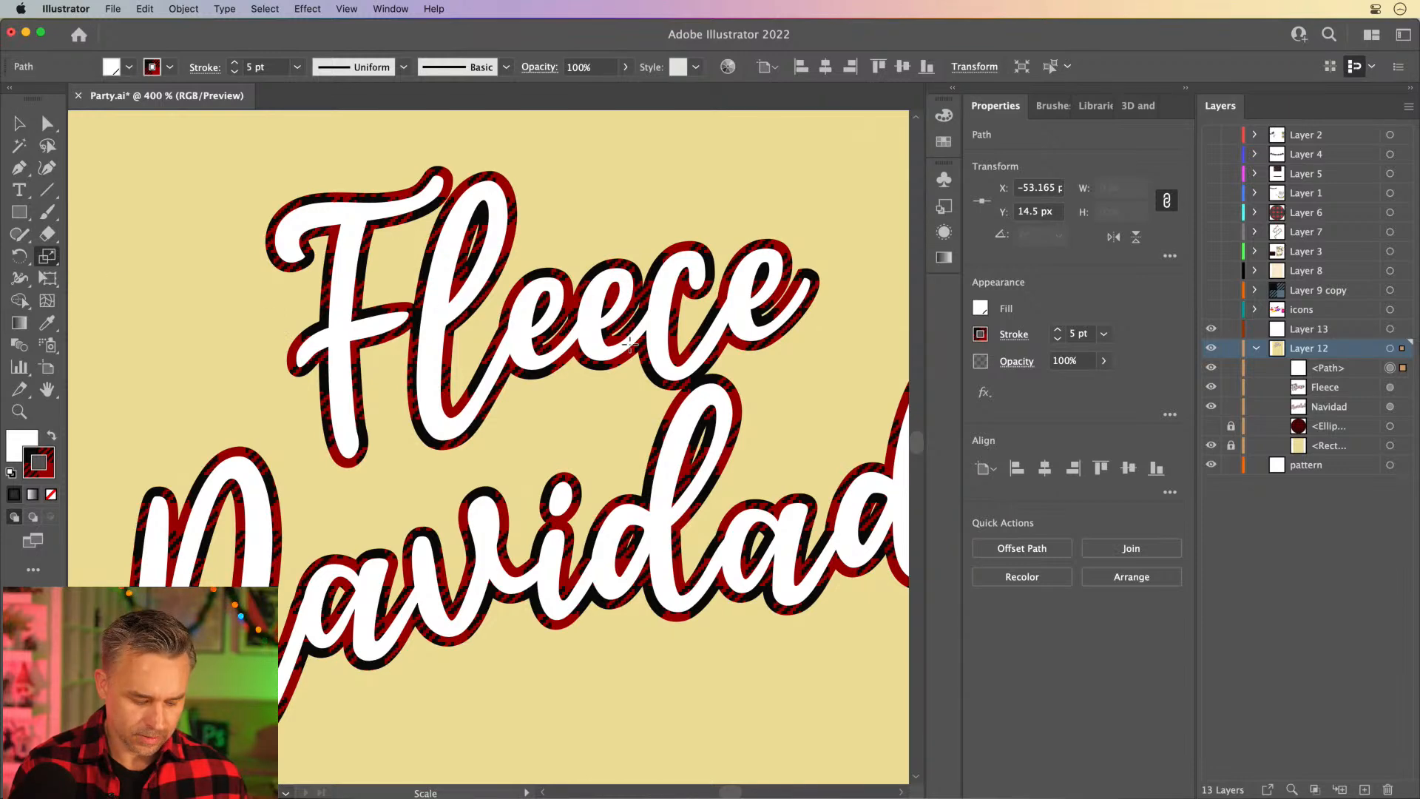
key(shift)
key(shift+grave)
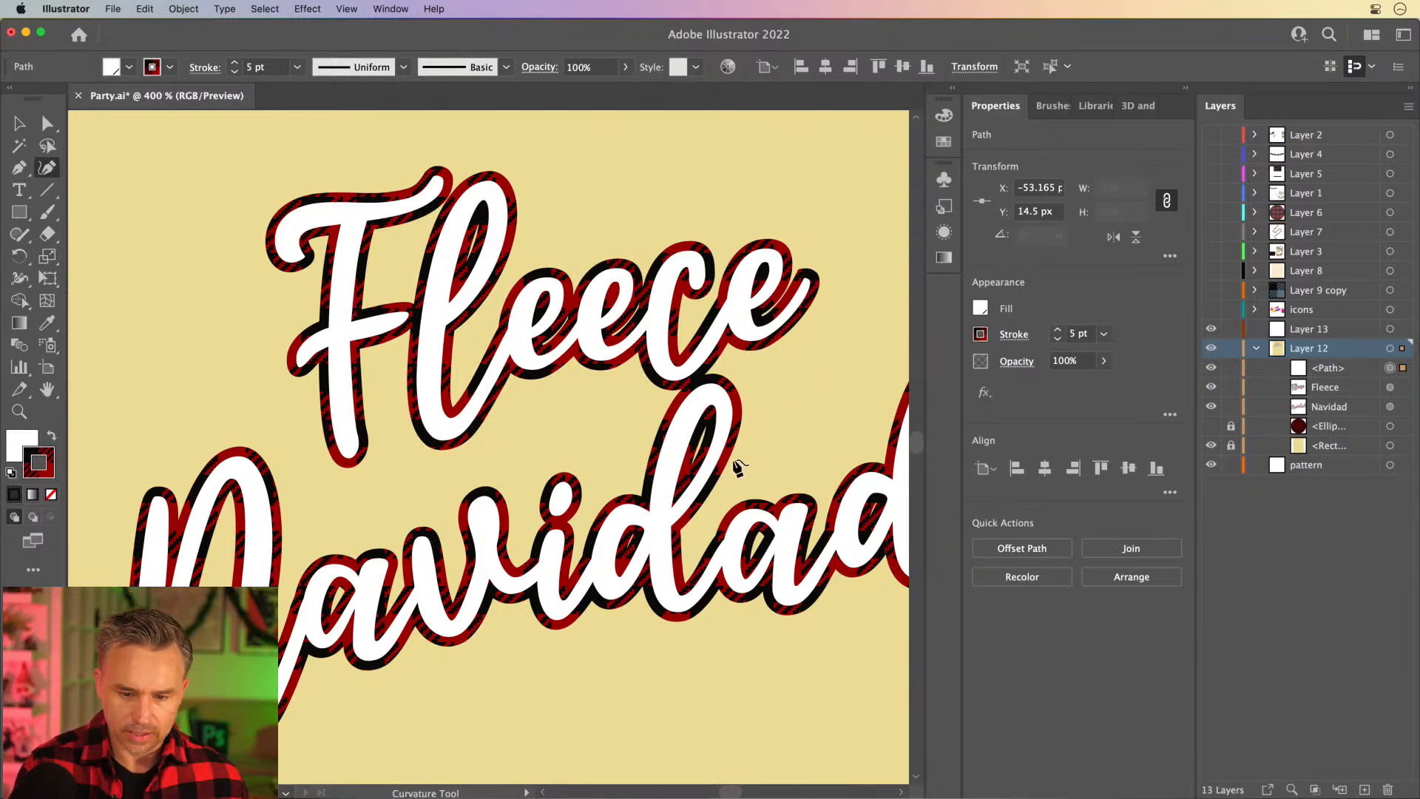
click(20, 126)
click(47, 259)
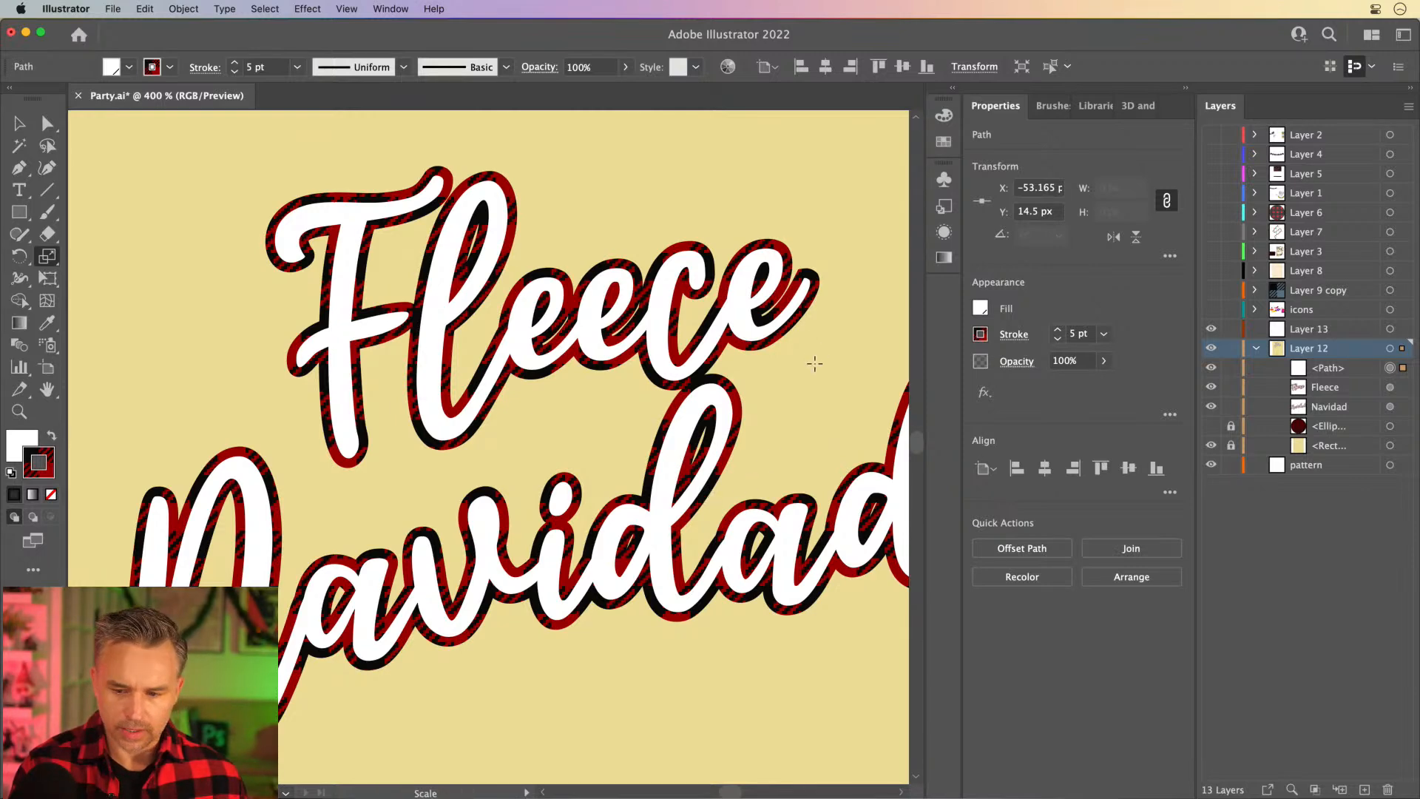
click(20, 124)
Reselect both words of the lettering and freehand scale only the plaid pattern in their stroke slightly.
drag(205, 200, 782, 611)
drag(643, 389, 602, 374)
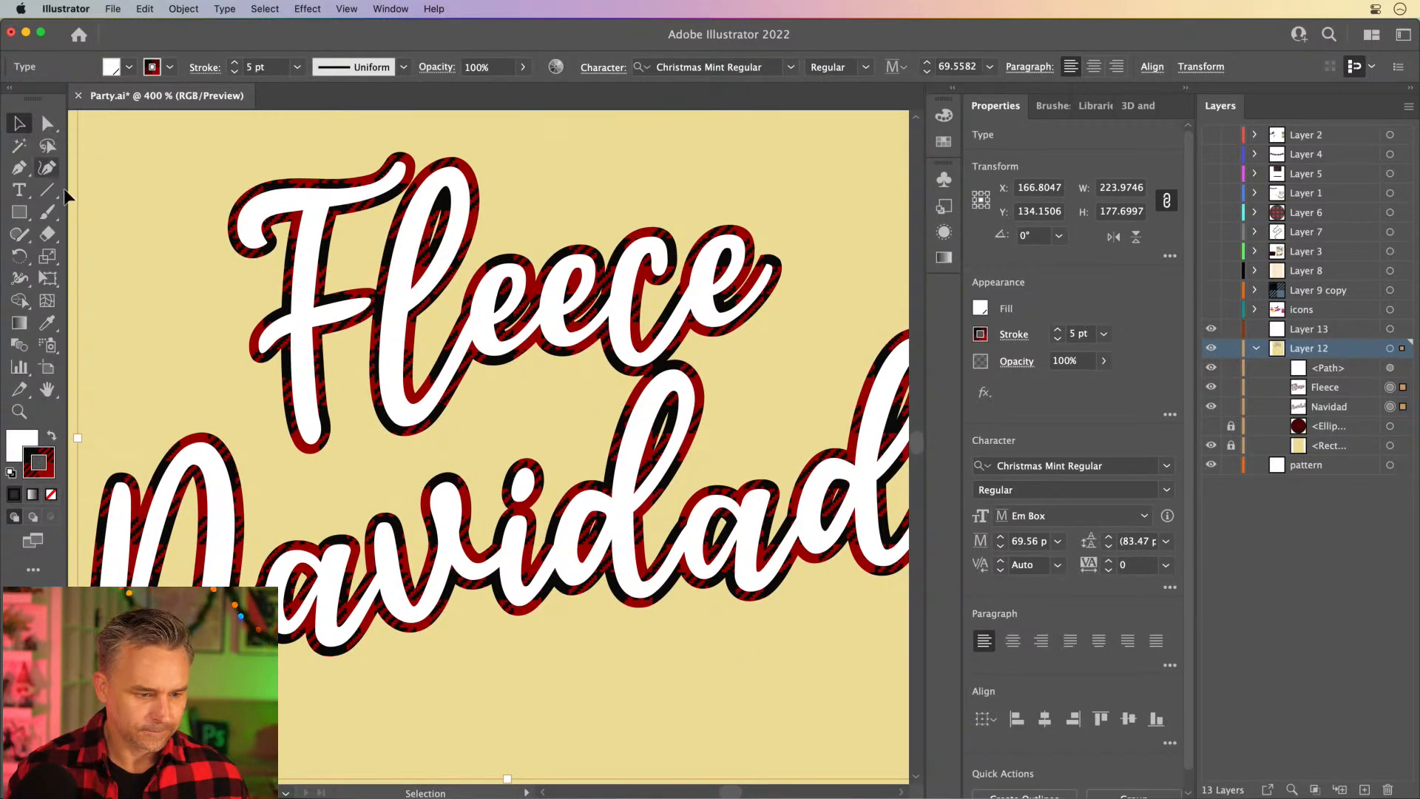
click(47, 256)
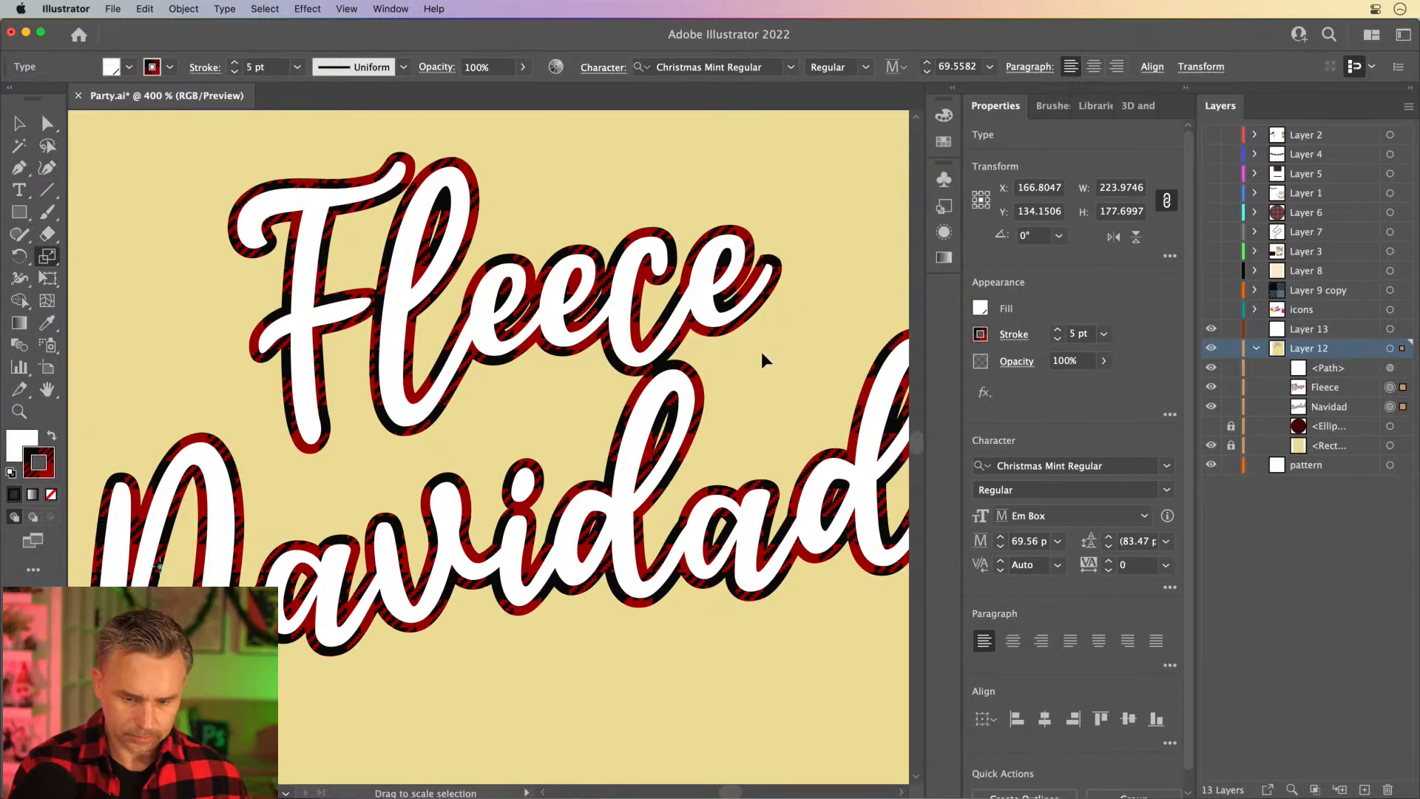
drag(731, 401, 733, 403)
key(shift+grave)
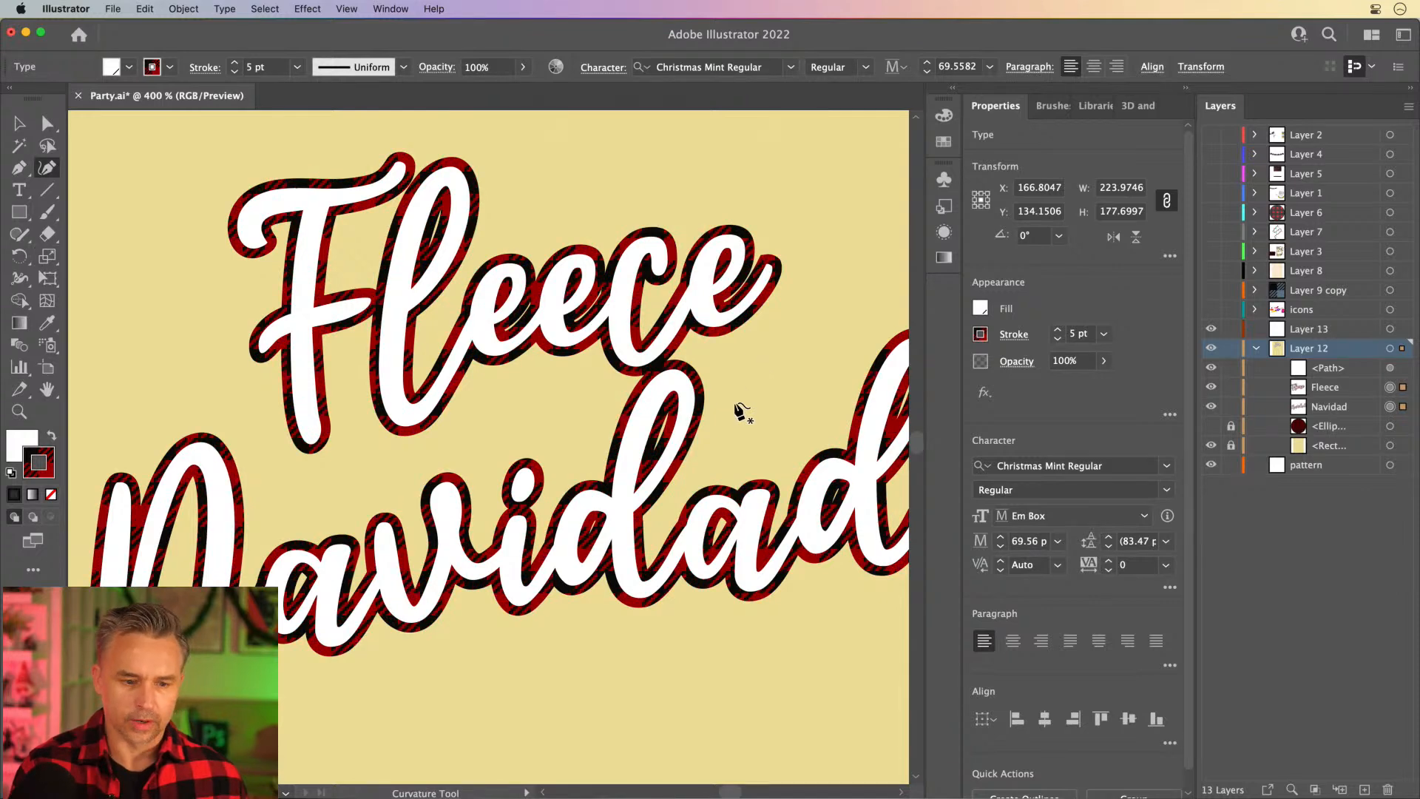
click(12, 127)
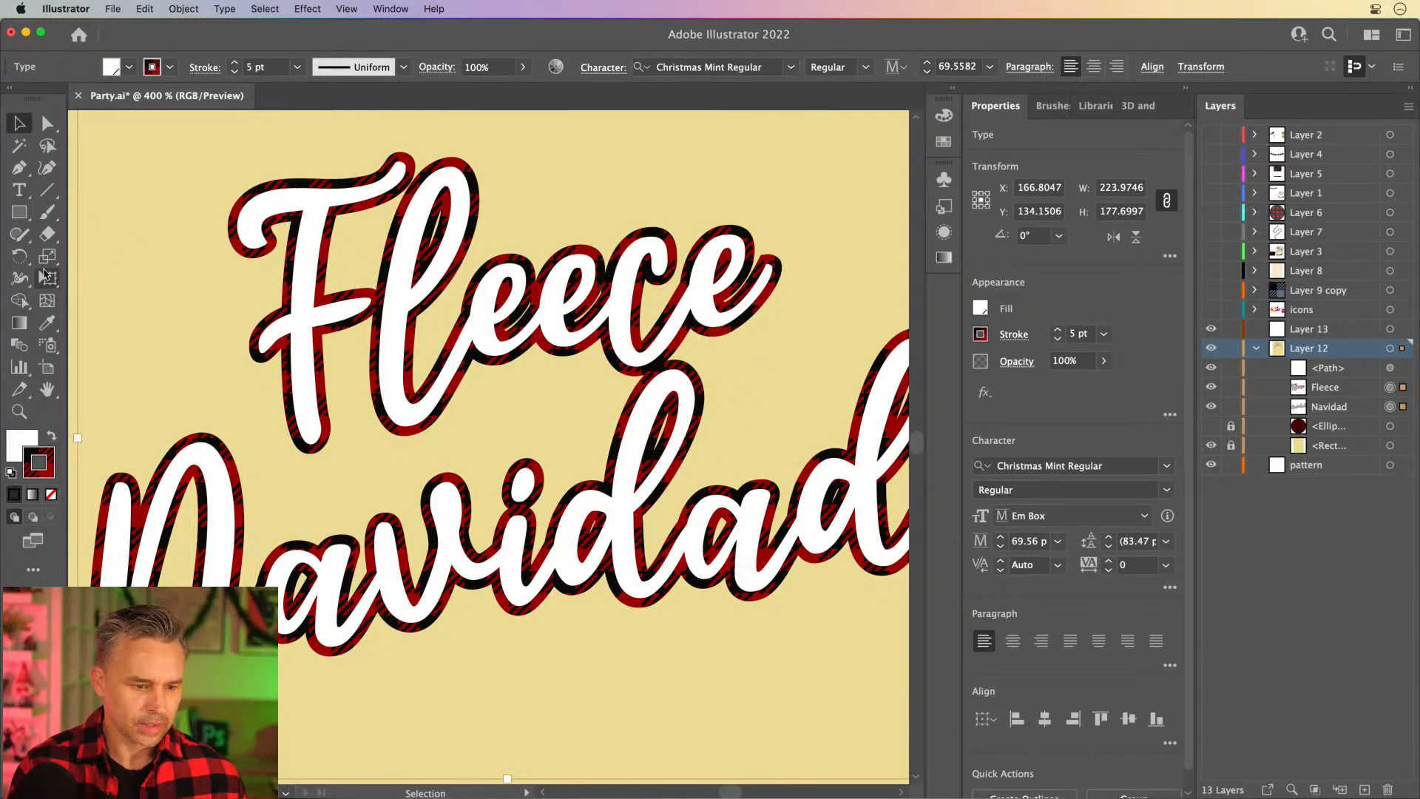
click(47, 256)
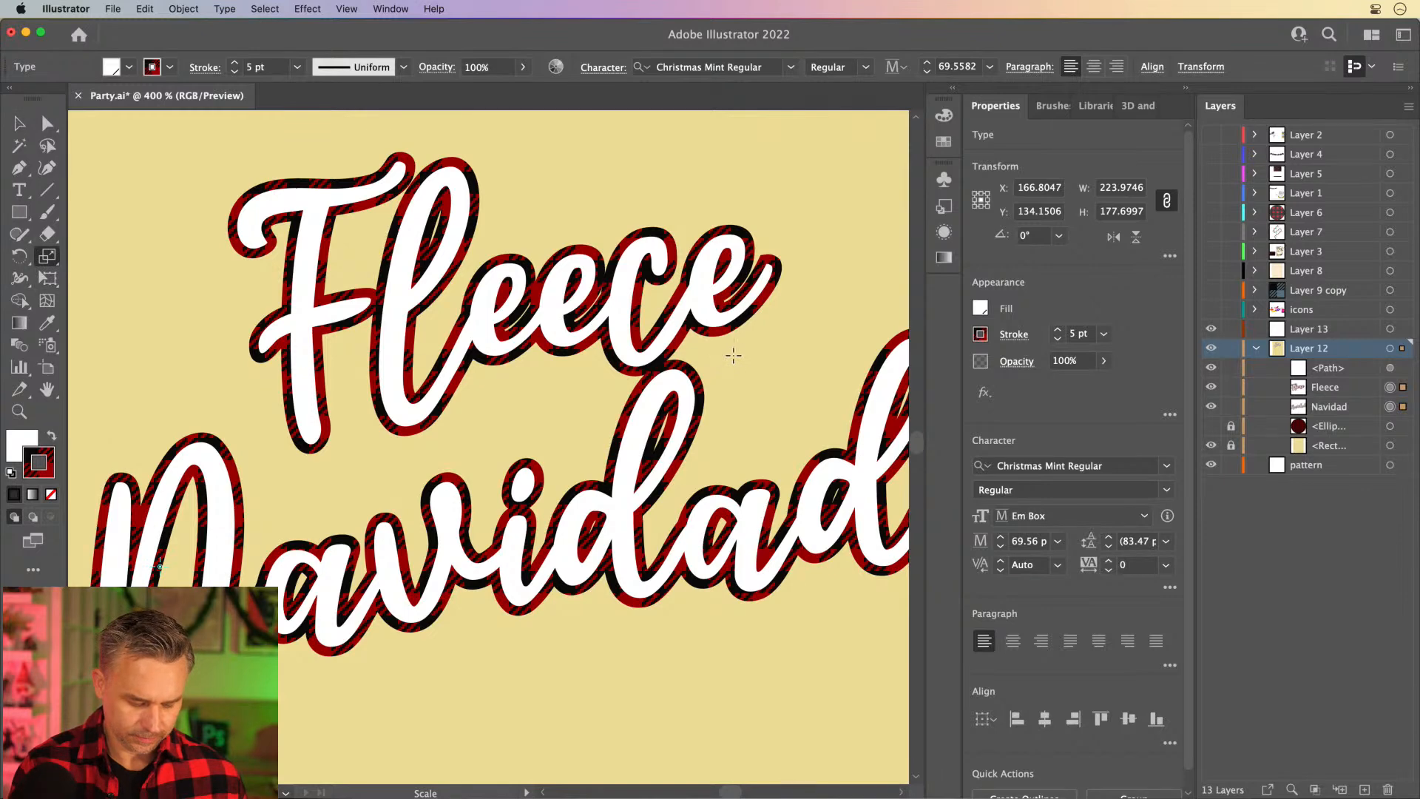
key(shift+grave)
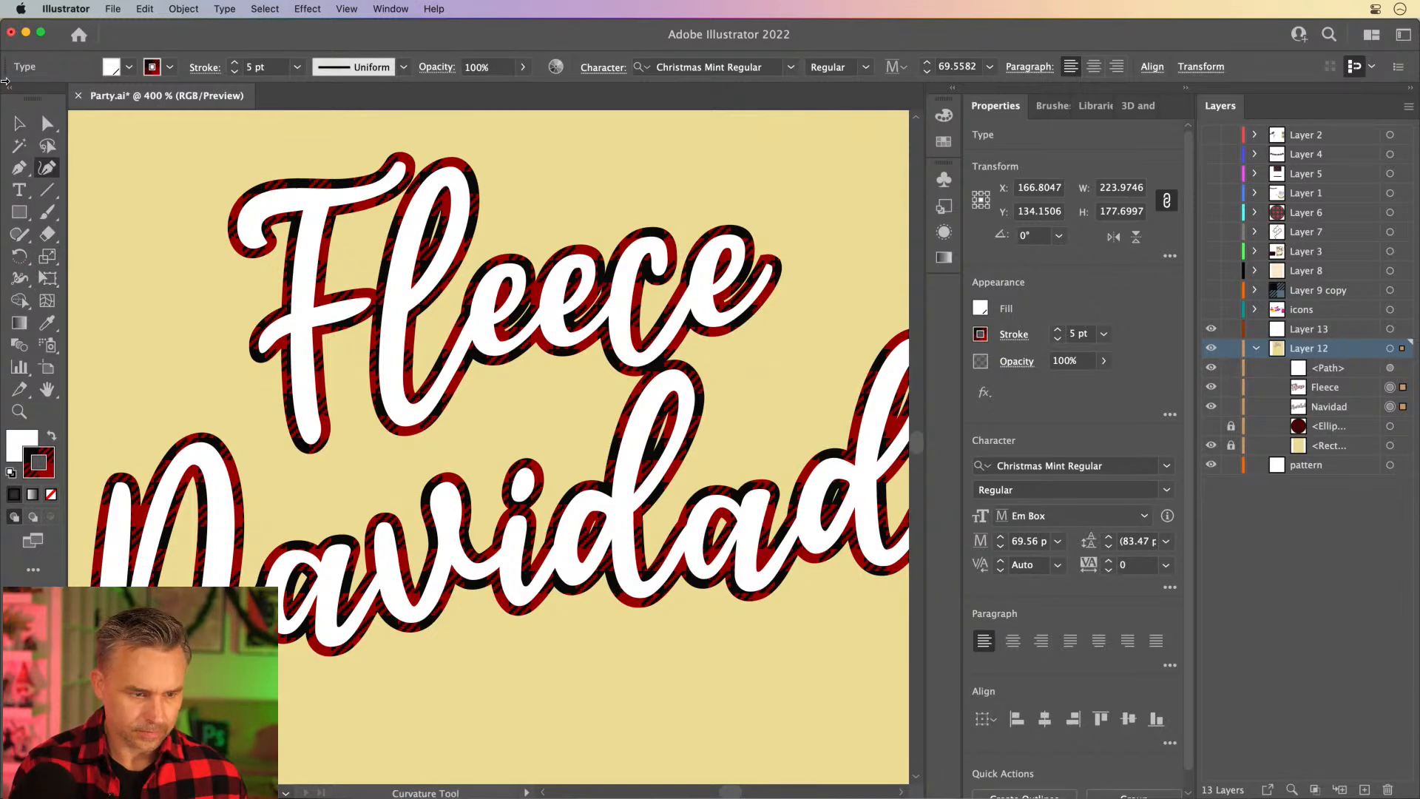
click(46, 256)
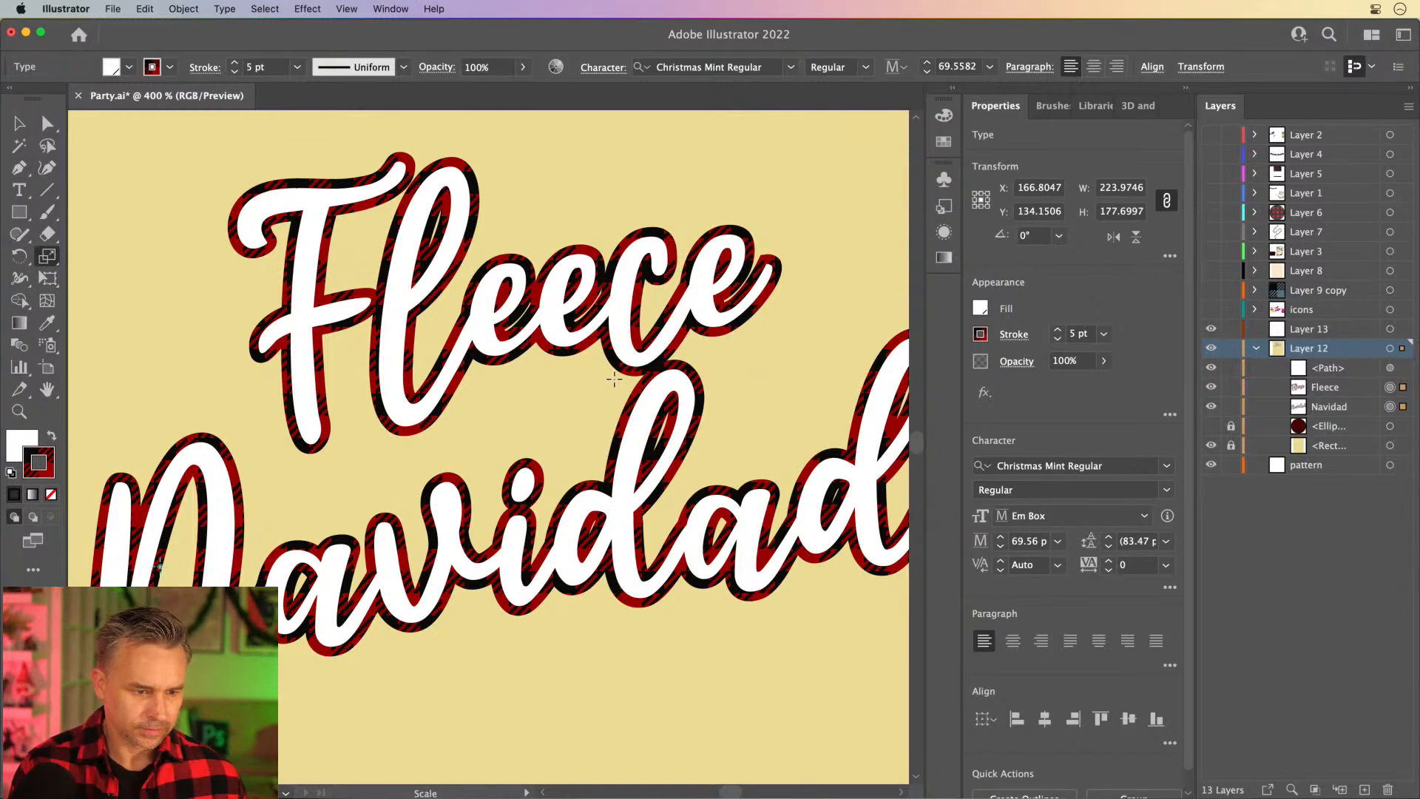
click(18, 124)
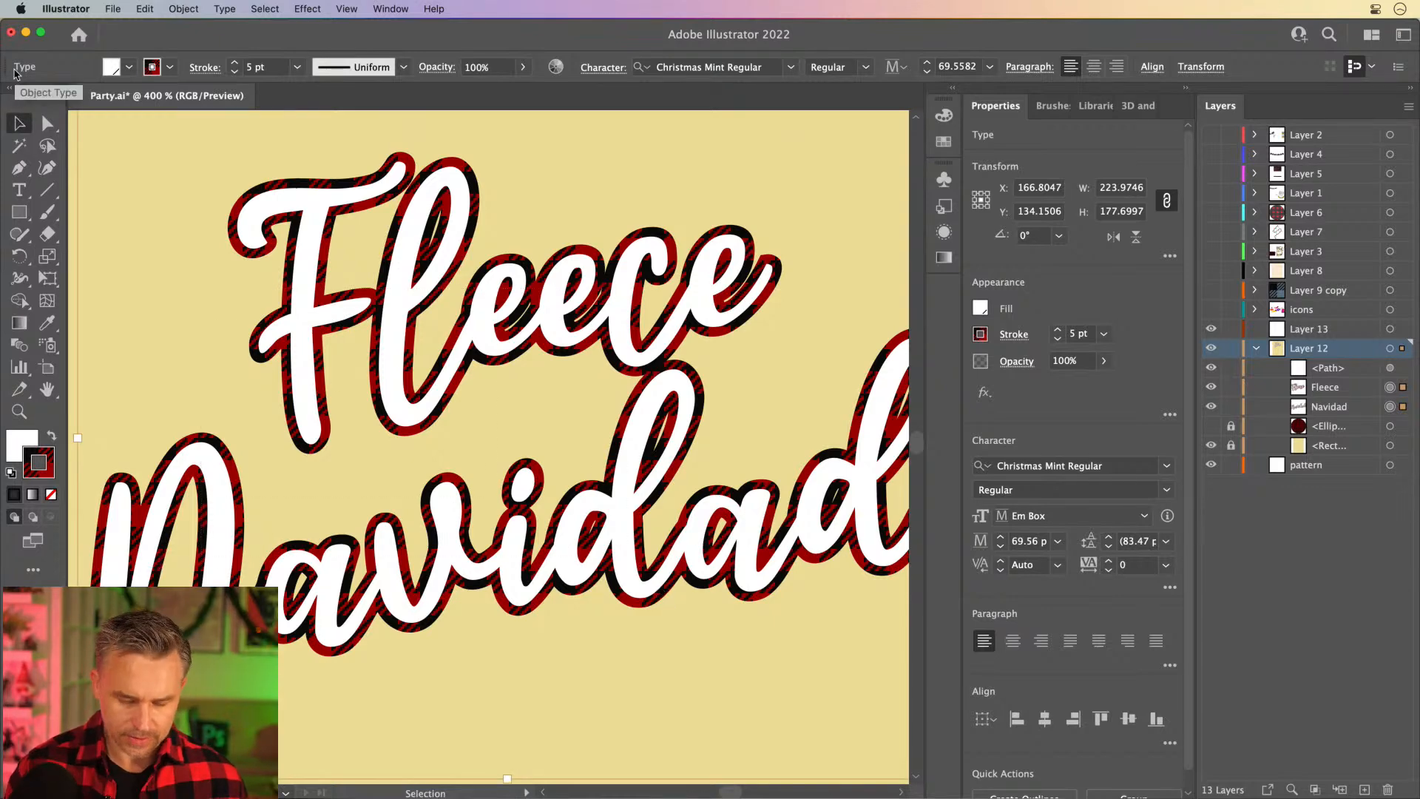
Collapse the Properties panel group and freehand scale only the plaid pattern in the lettering's stroke, without resizing the letters.
click(1181, 89)
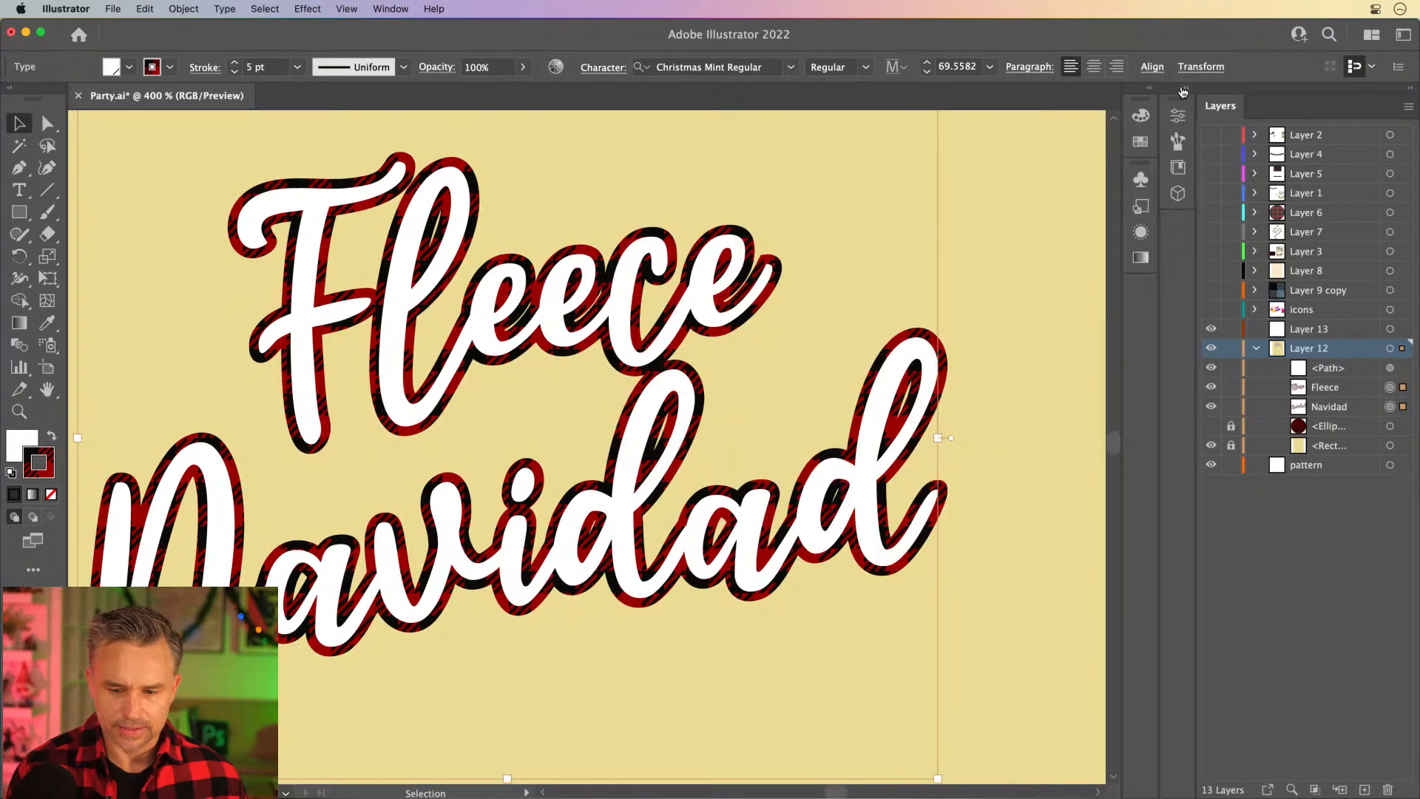
drag(337, 314, 406, 317)
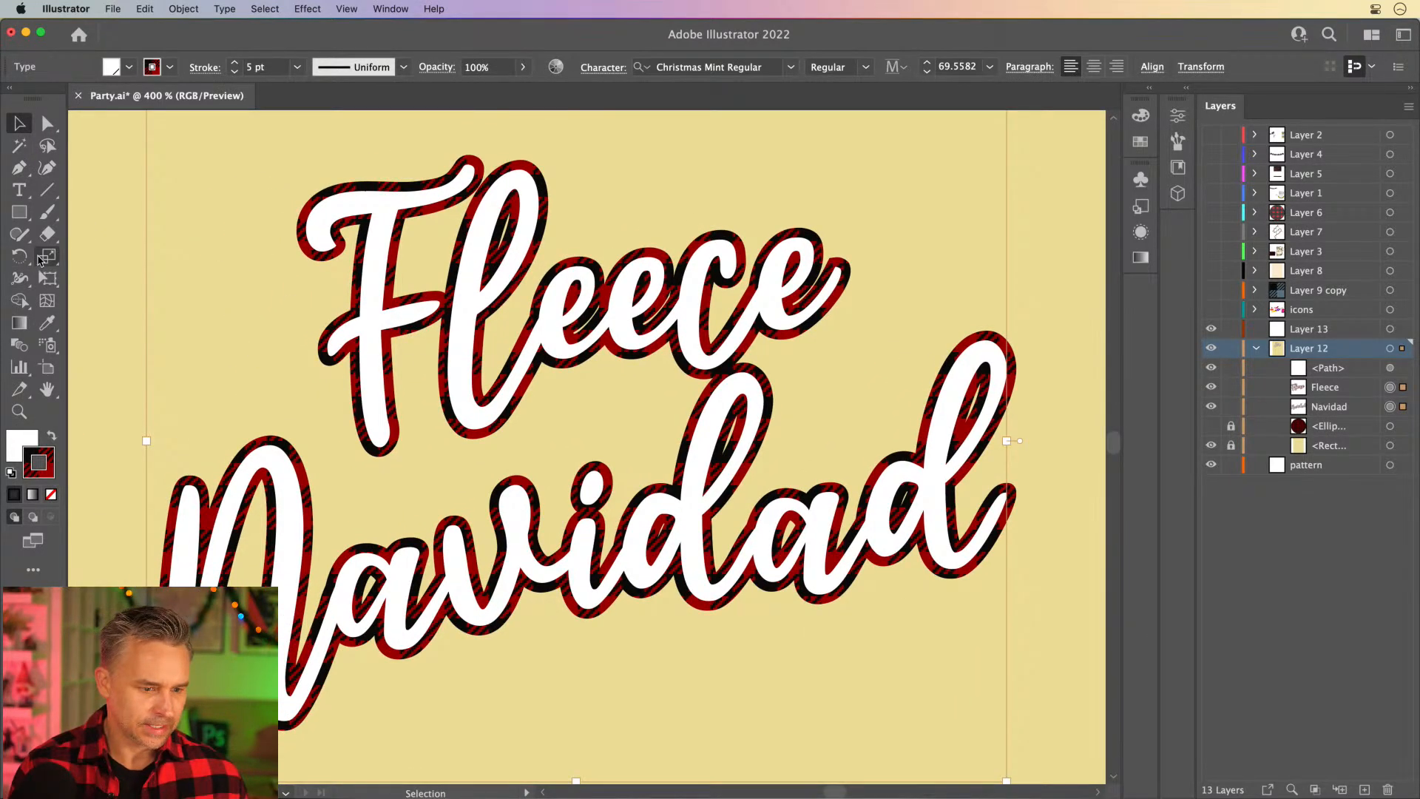
click(46, 256)
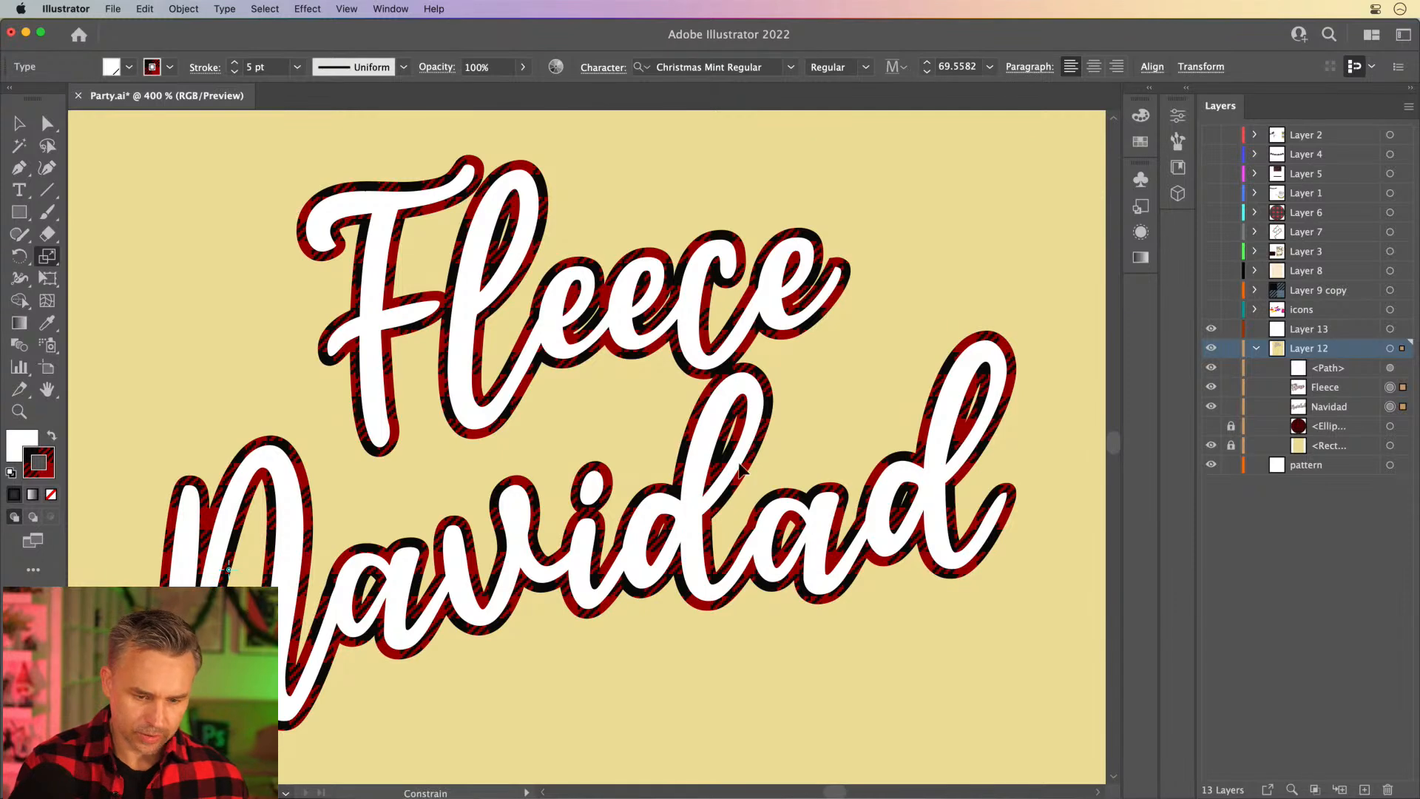
key(ctrl+z)
key(shift+grave)
key(v)
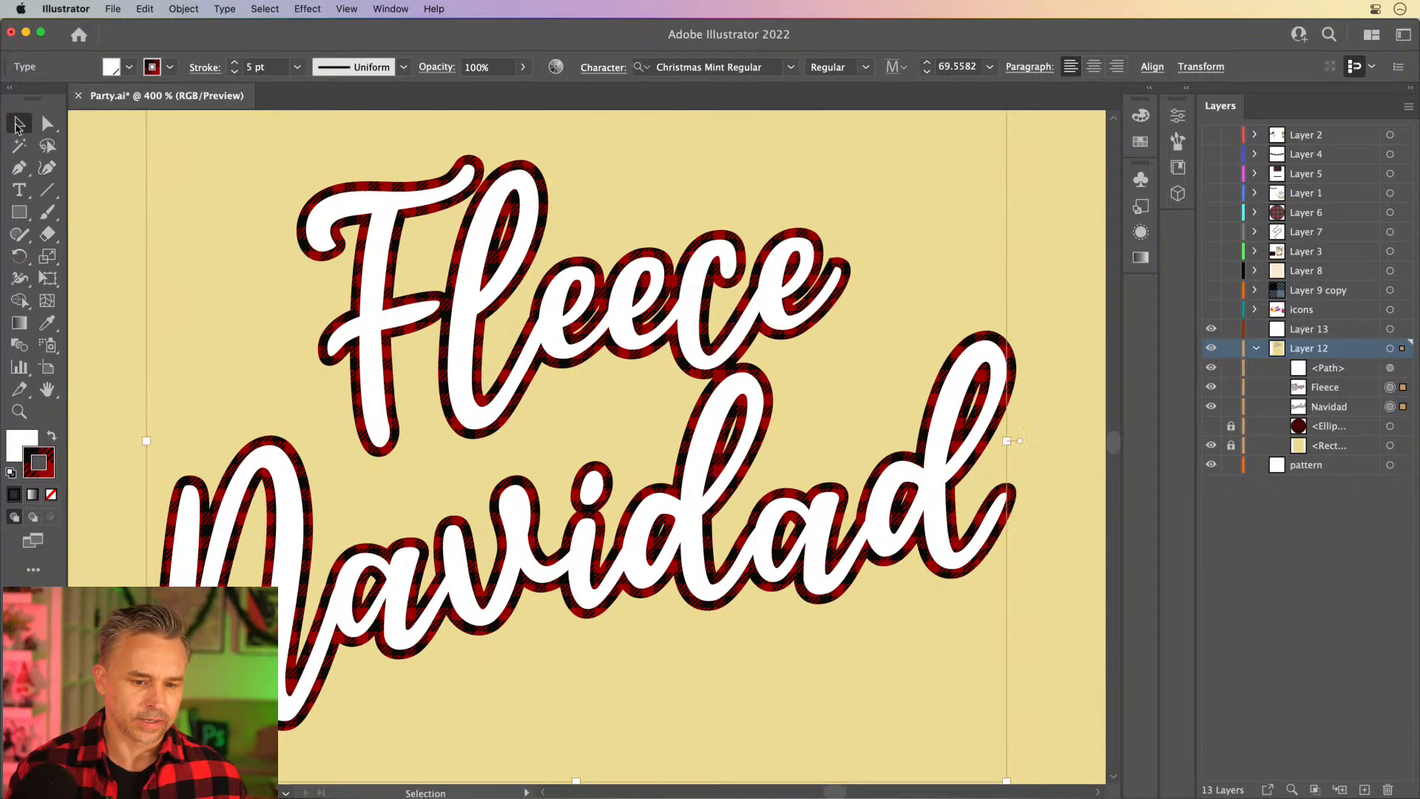
Deselect the lettering, examine its plaid outline up close, and return to the full artboard view.
click(186, 200)
key(super+equal)
key(super+equal)
key(super+equal)
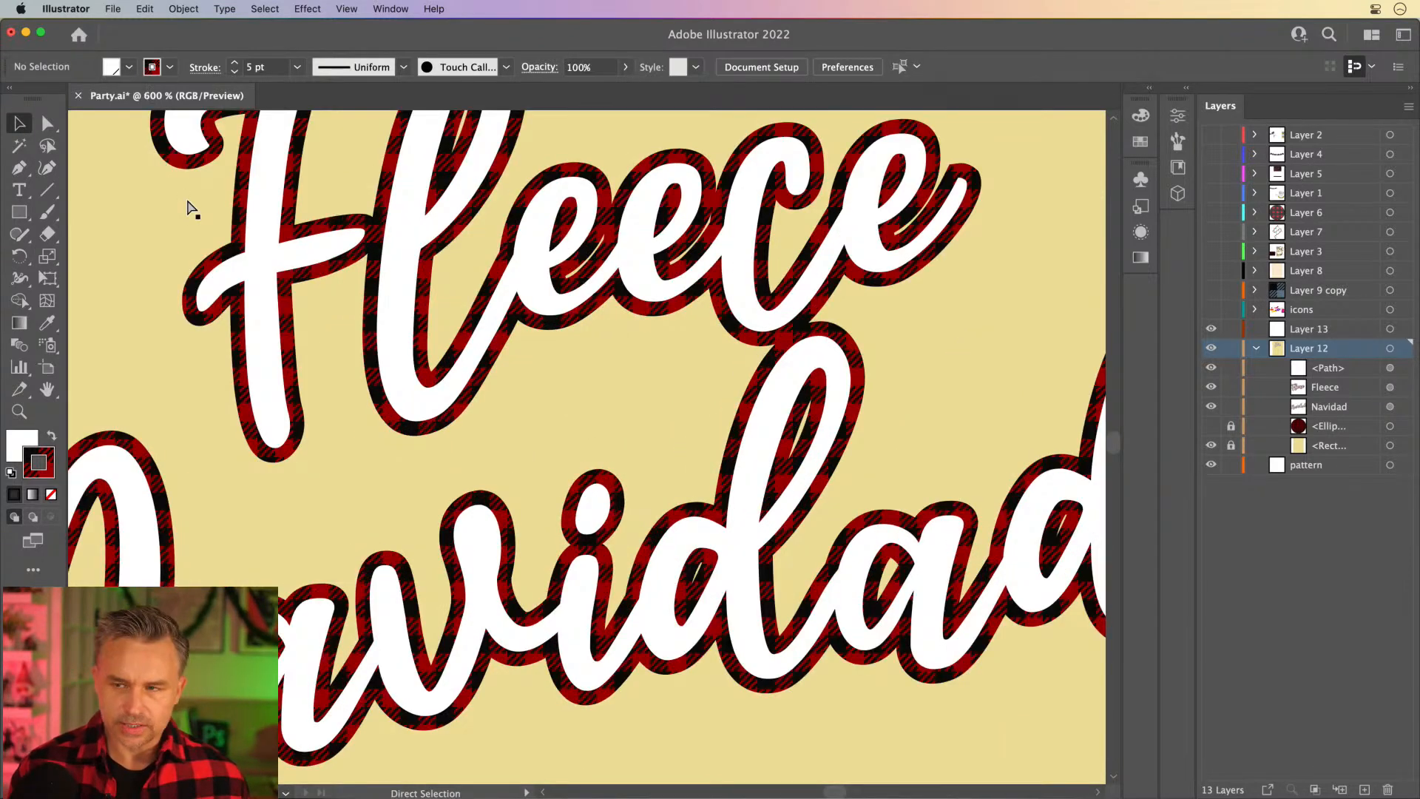
drag(187, 201, 501, 479)
key(a)
key(super+0)
key(v)
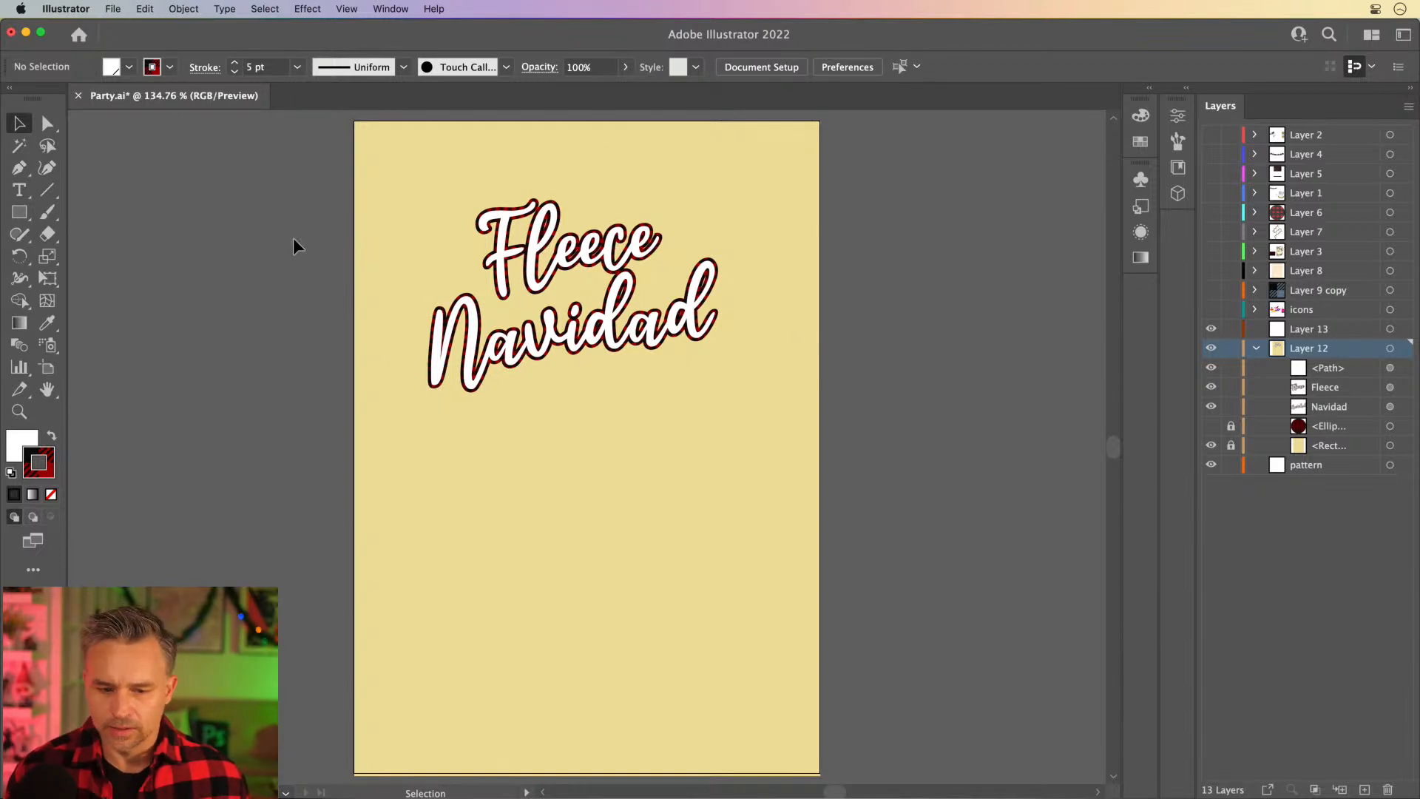
Select both words of the lettering and examine the plaid pattern in their outline at high magnification.
drag(771, 412, 769, 418)
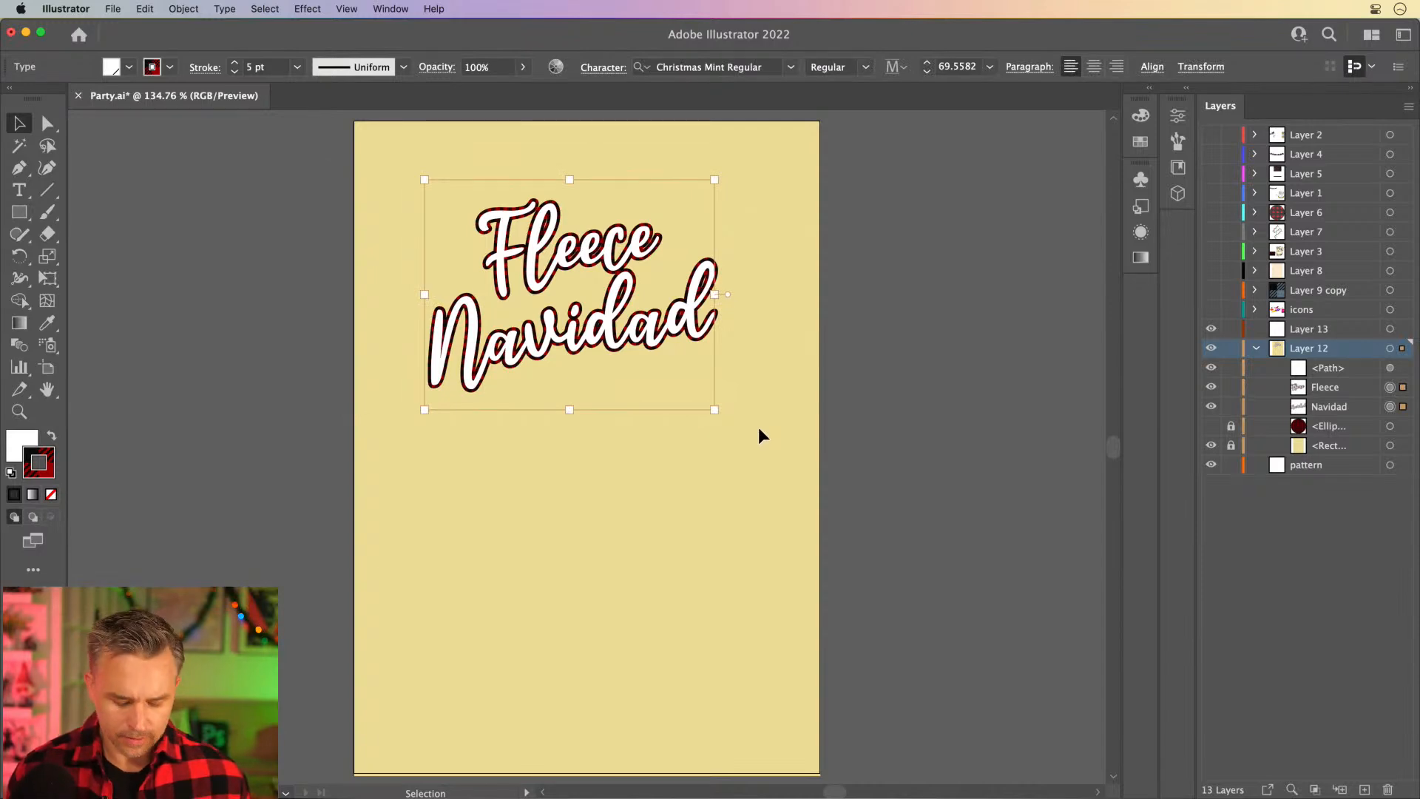
key(super+equal)
key(super+equal)
key(super+equal)
key(super+equal)
key(super+equal)
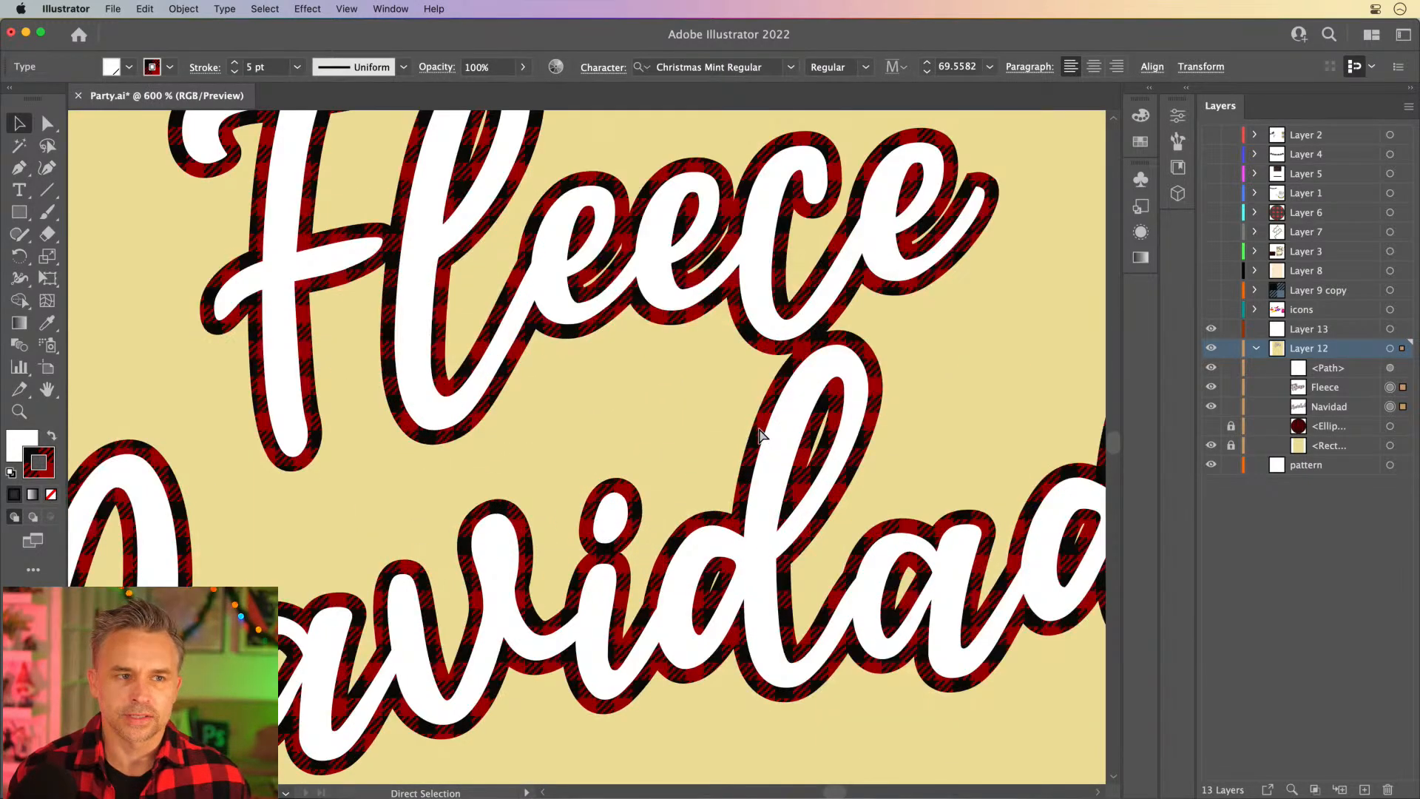
key(super+equal)
key(super+equal)
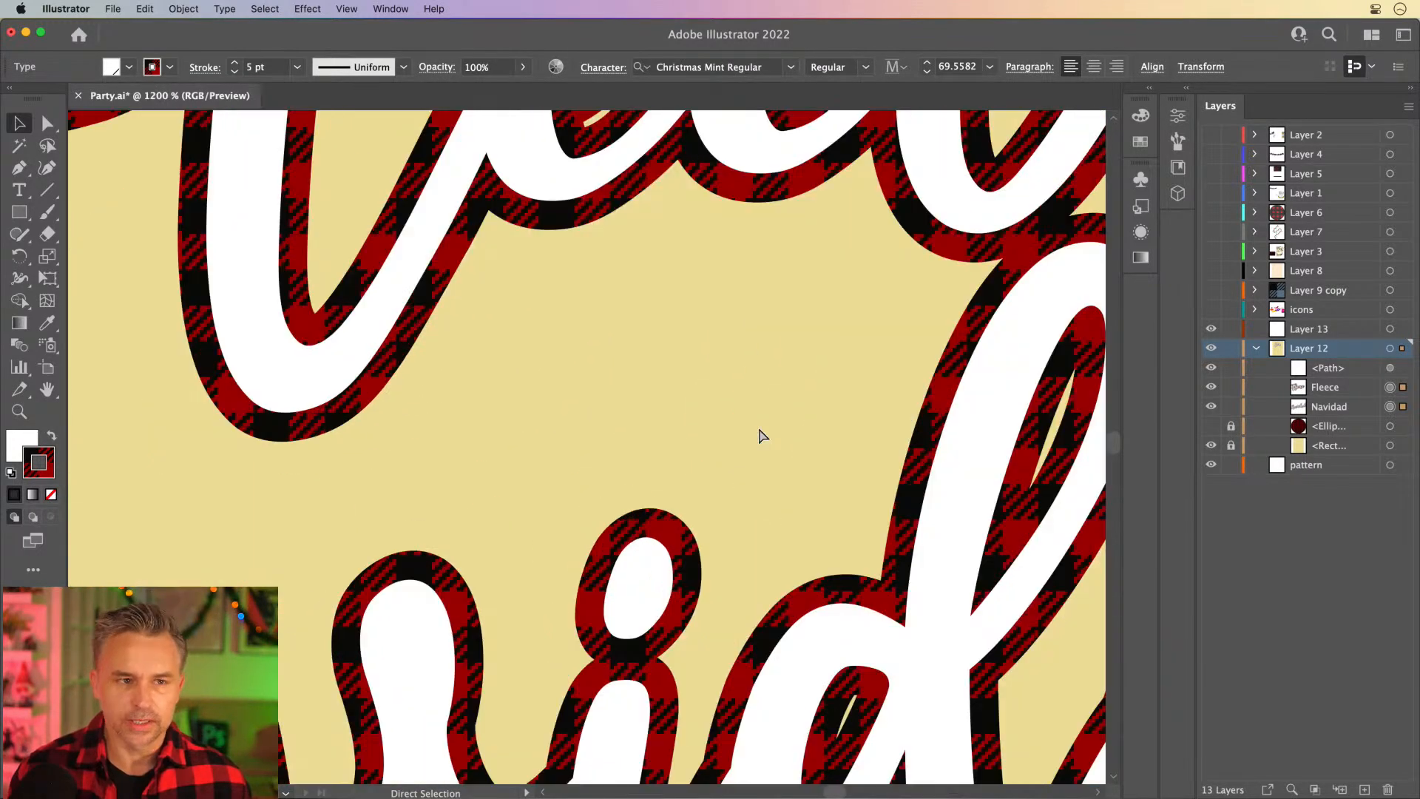
key(super+equal)
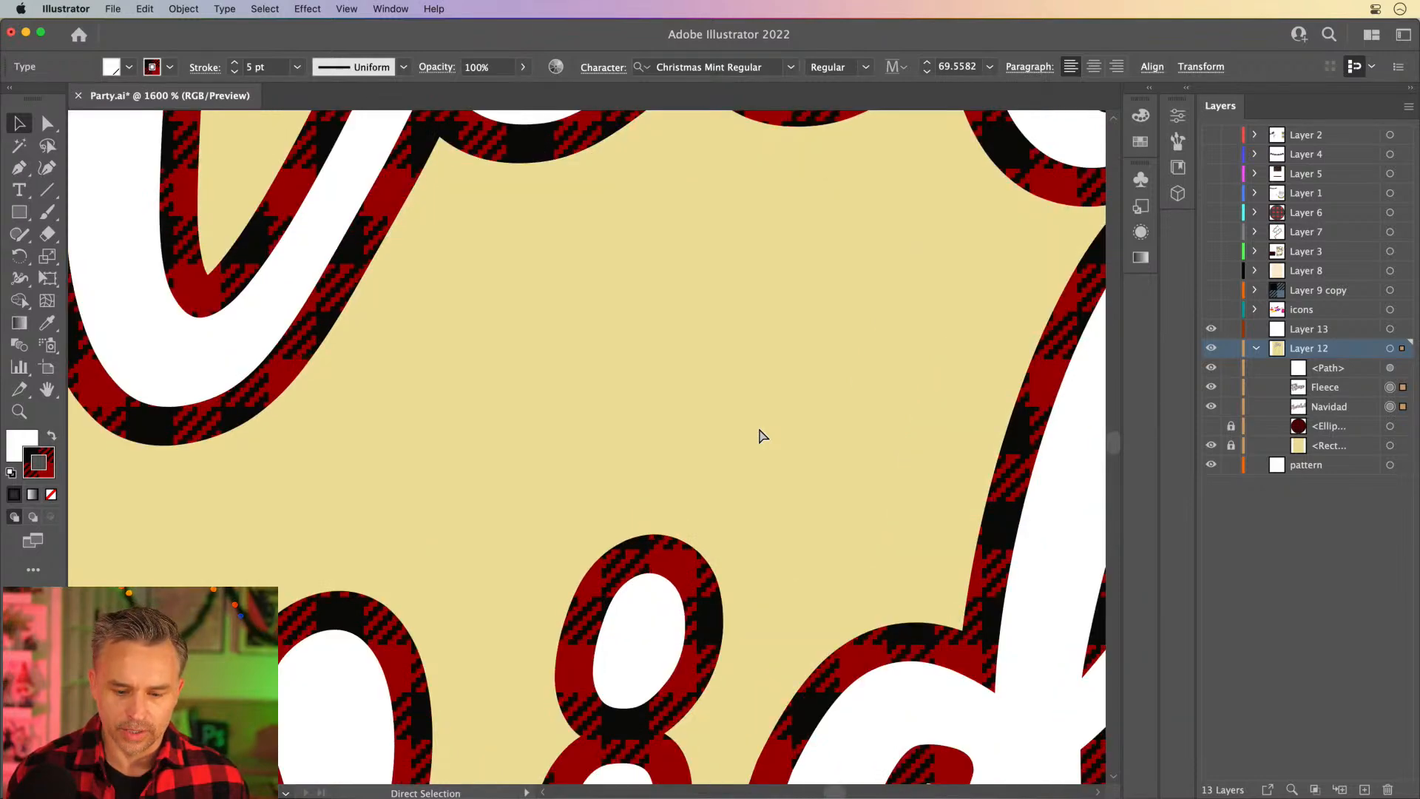
key(super+0)
key(v)
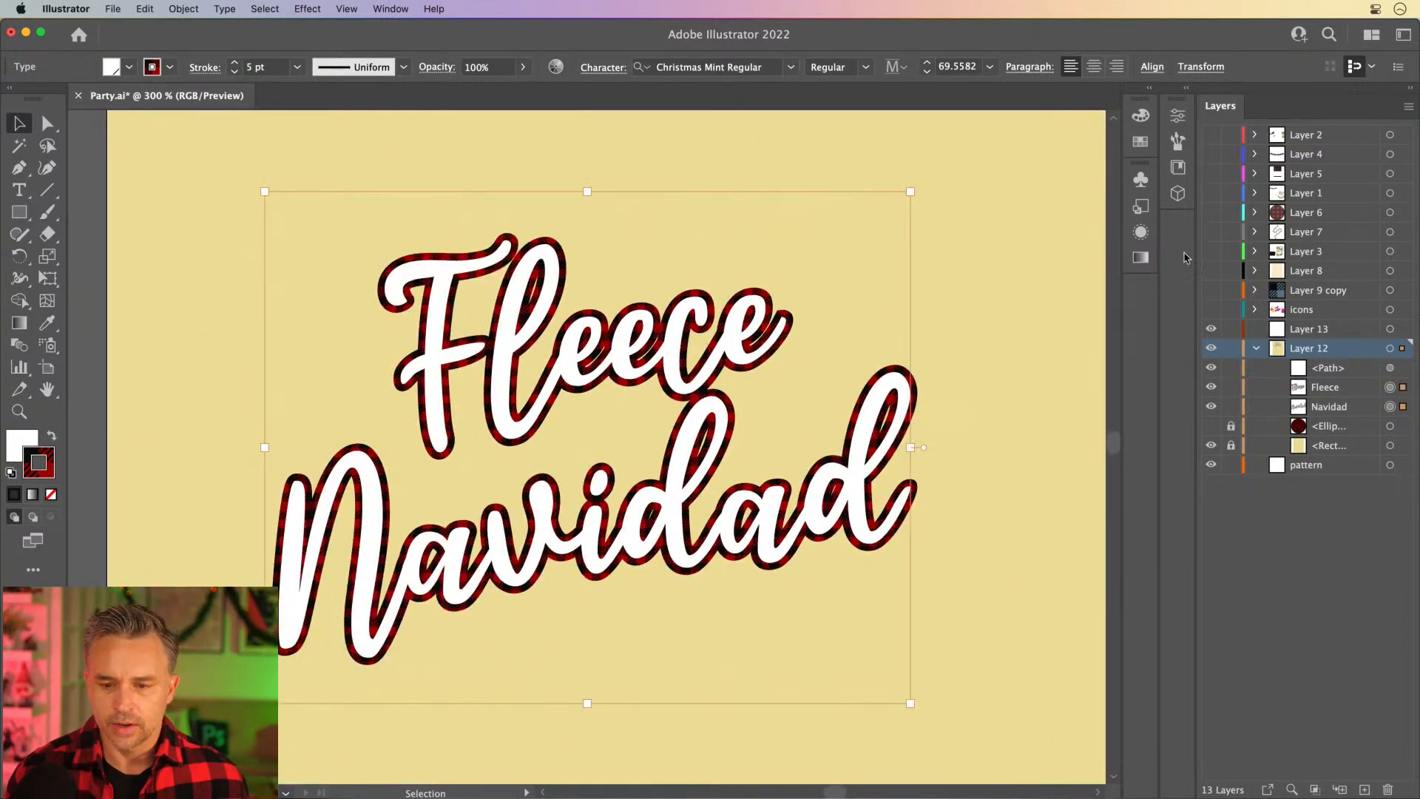
Expand the Swatches and Appearance panel group and increase the lettering's plaid stroke to 8 pt.
click(1148, 87)
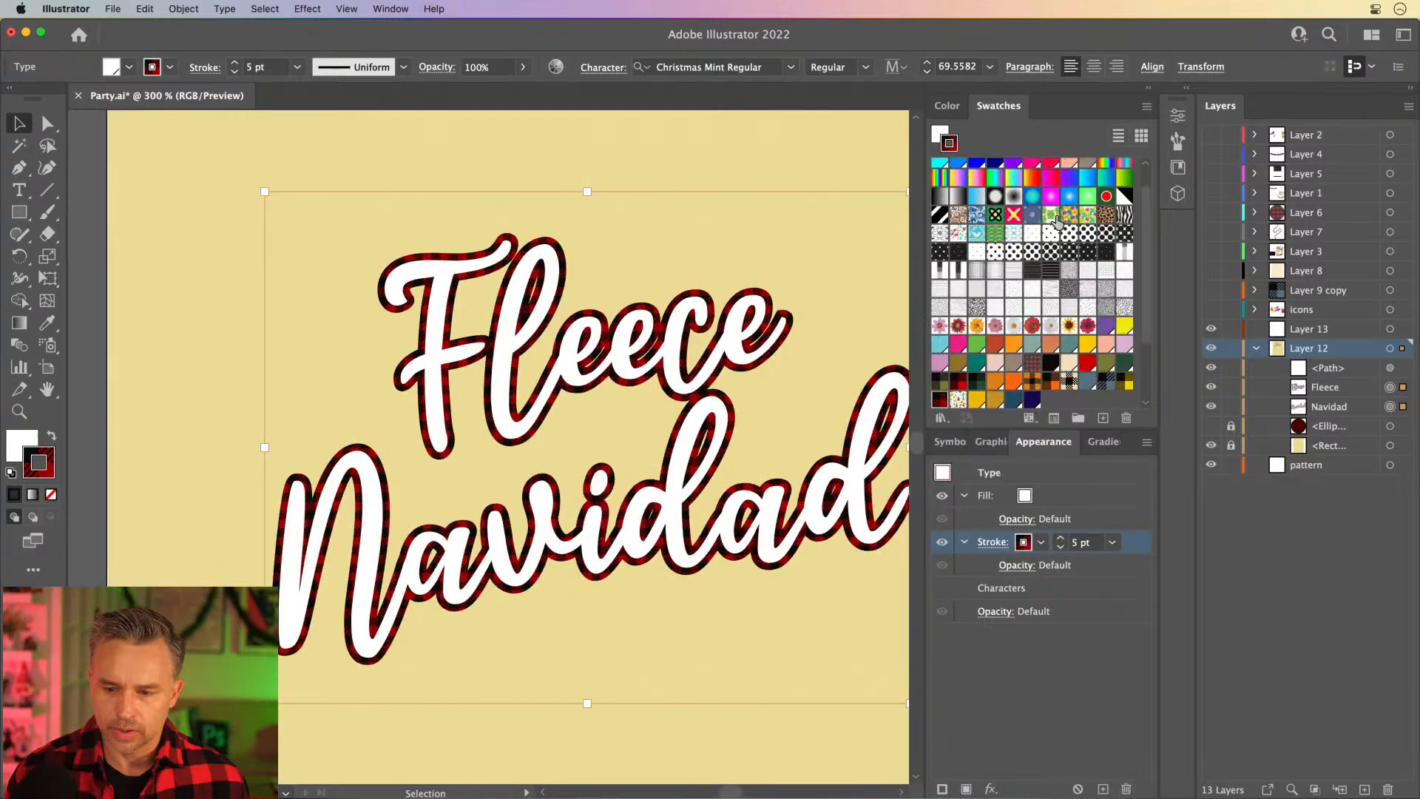
click(1061, 539)
click(1061, 539)
click(1061, 538)
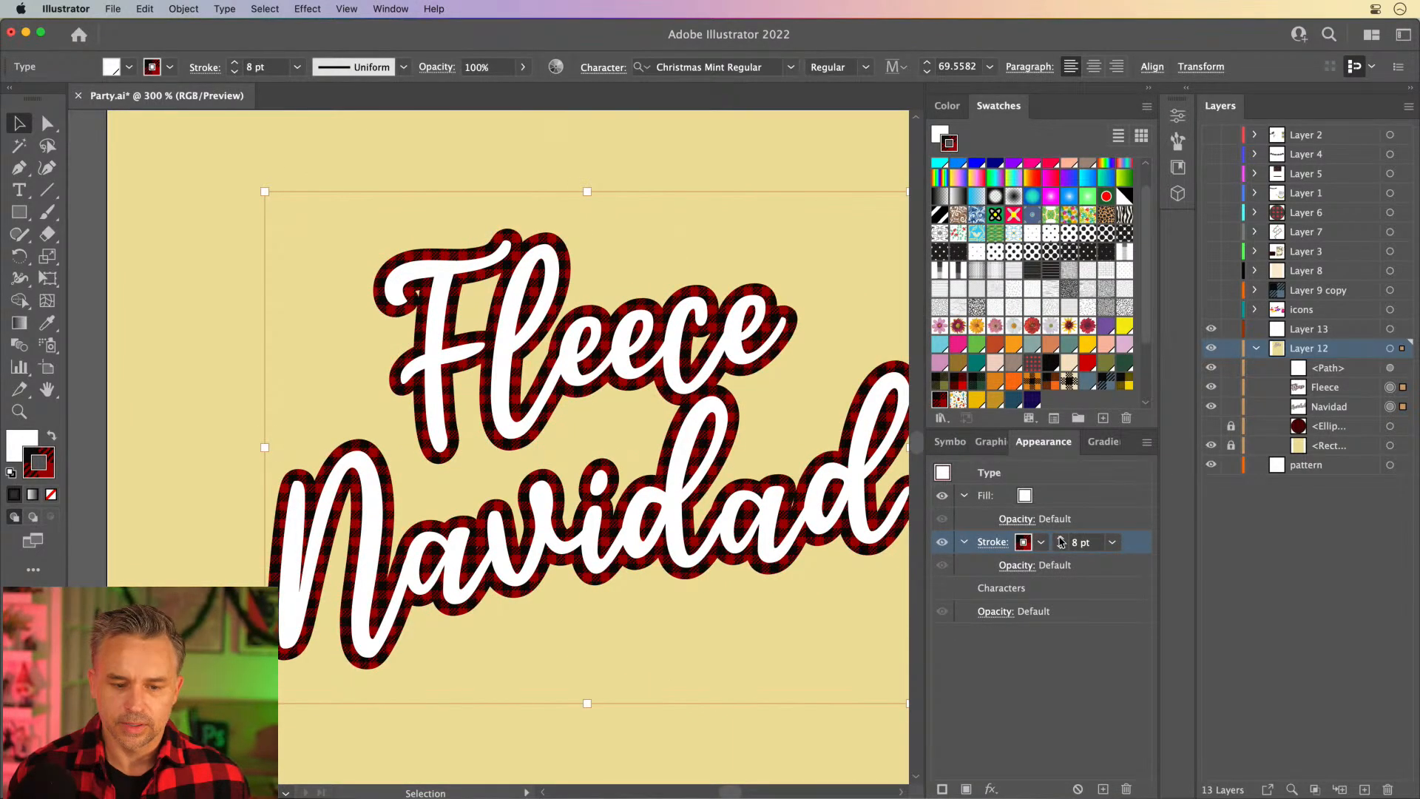
scroll(643, 384, down, 3)
scroll(644, 384, right, 3)
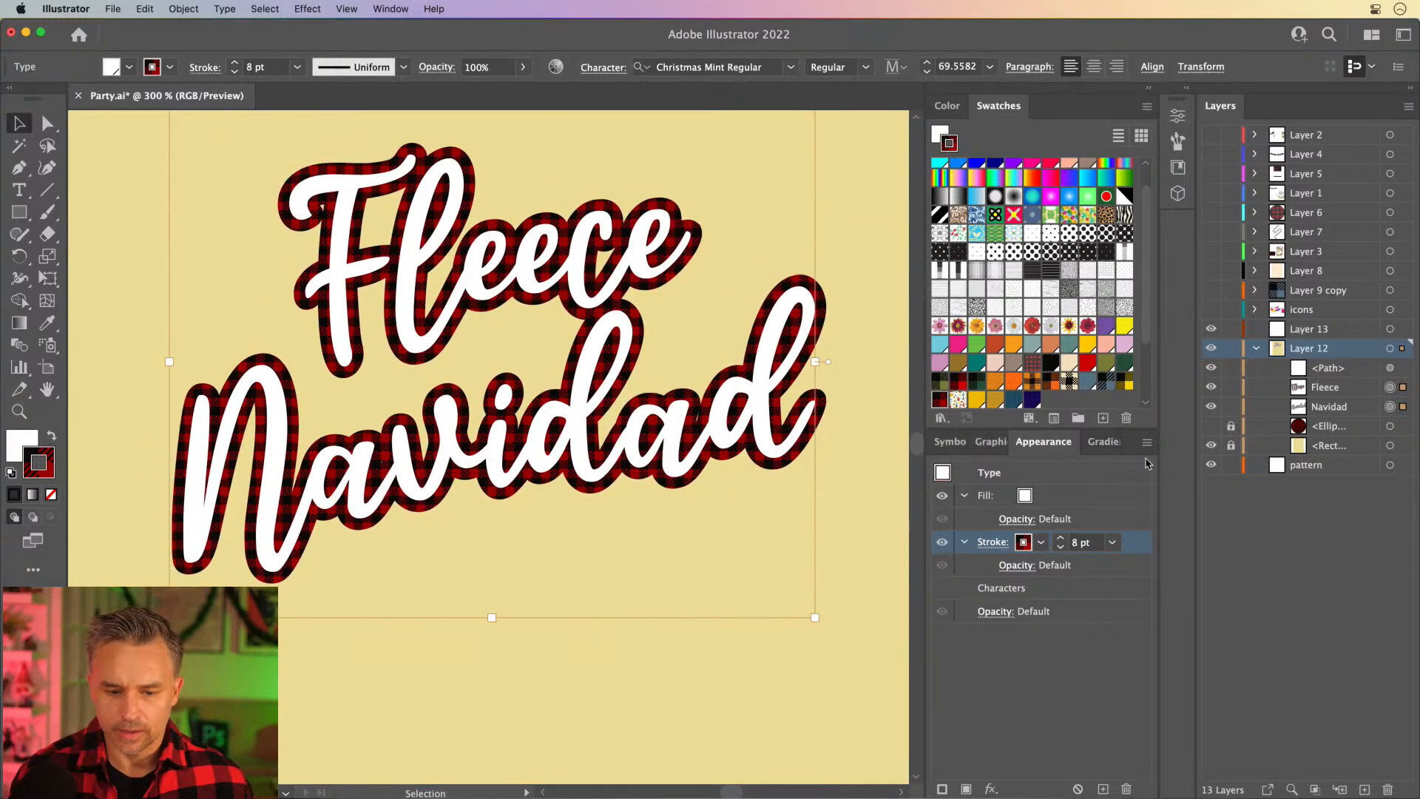
Show the hidden plaid circle behind the lettering, unlock it, and leave all artwork deselected.
click(1210, 427)
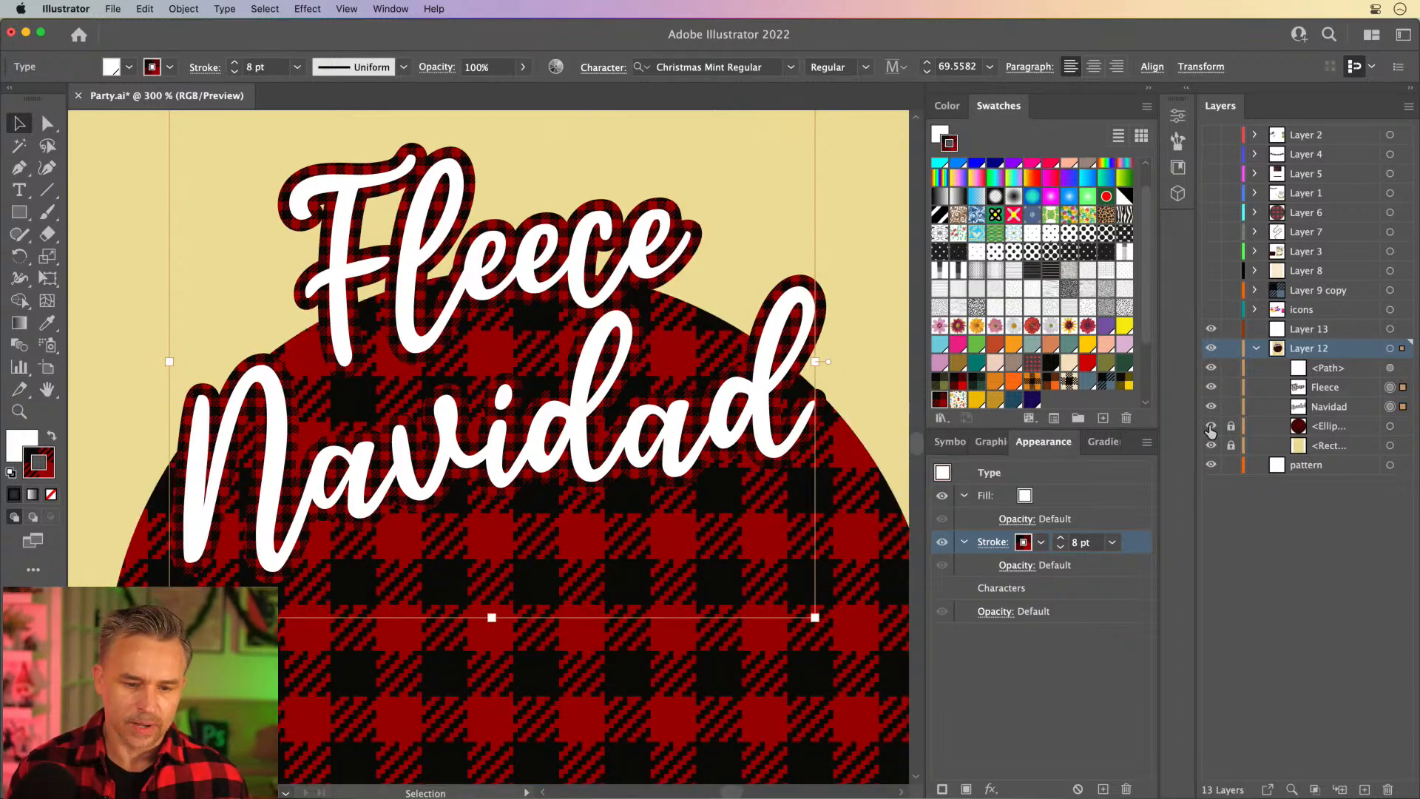
key(super+minus)
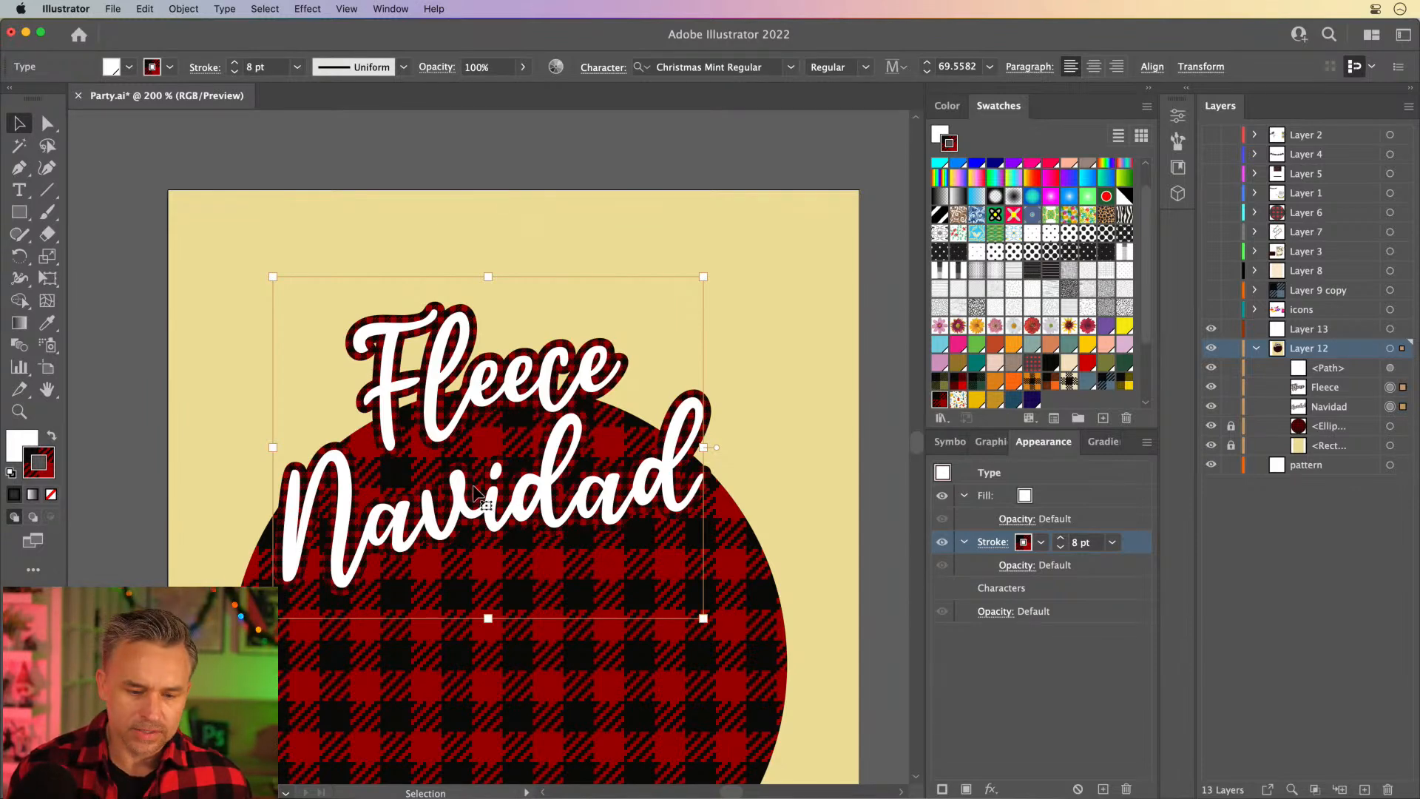
drag(473, 510, 476, 405)
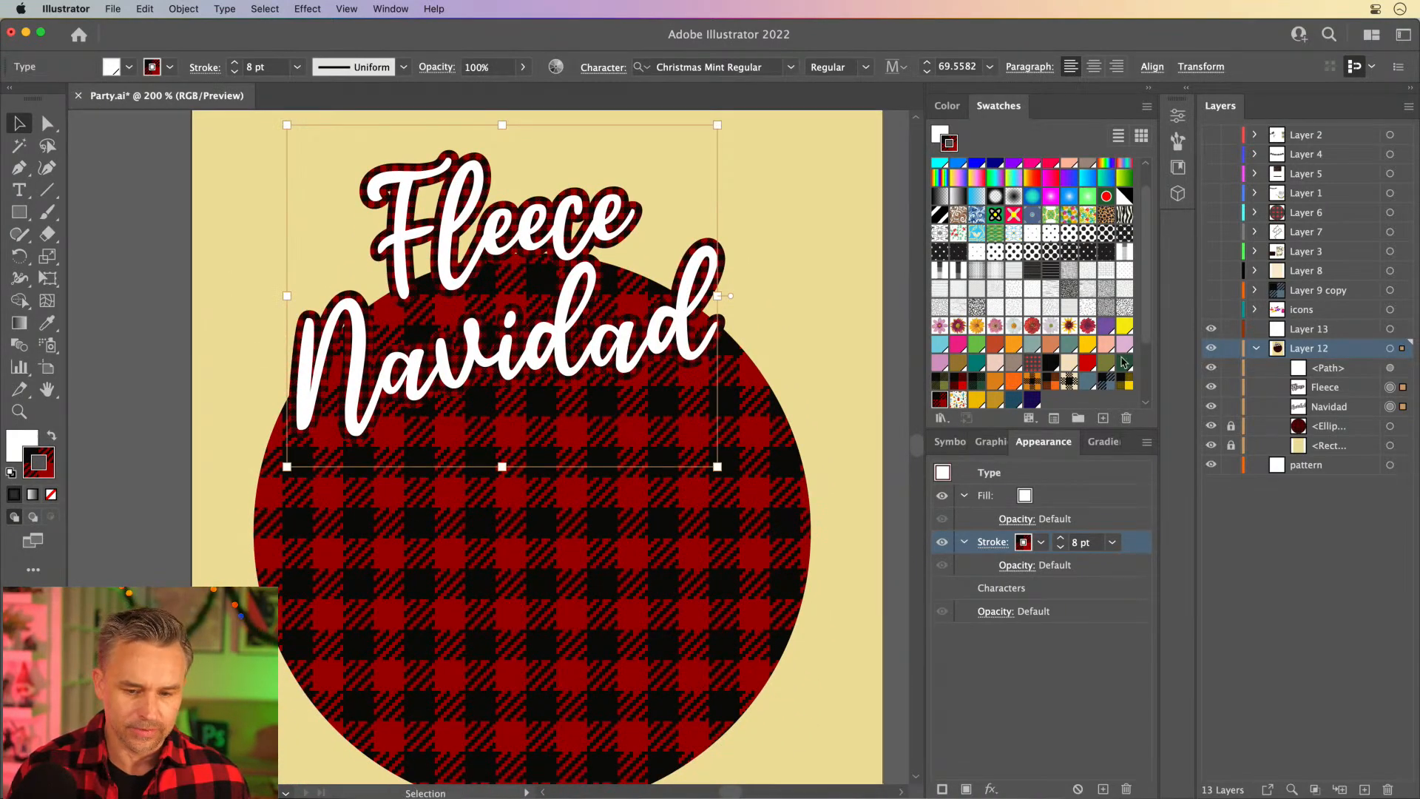
click(1230, 425)
shift+click(435, 548)
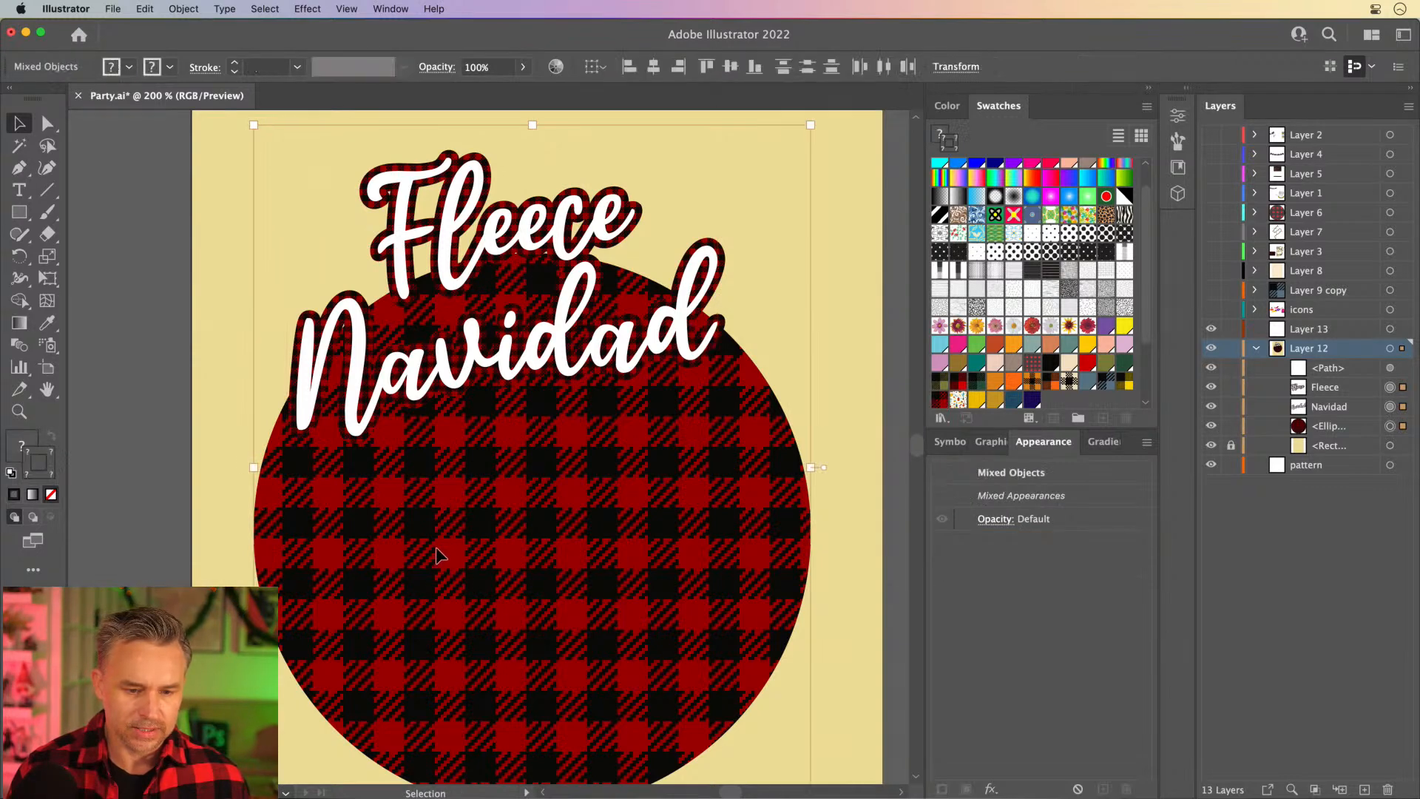
drag(463, 307, 463, 403)
drag(406, 196, 396, 371)
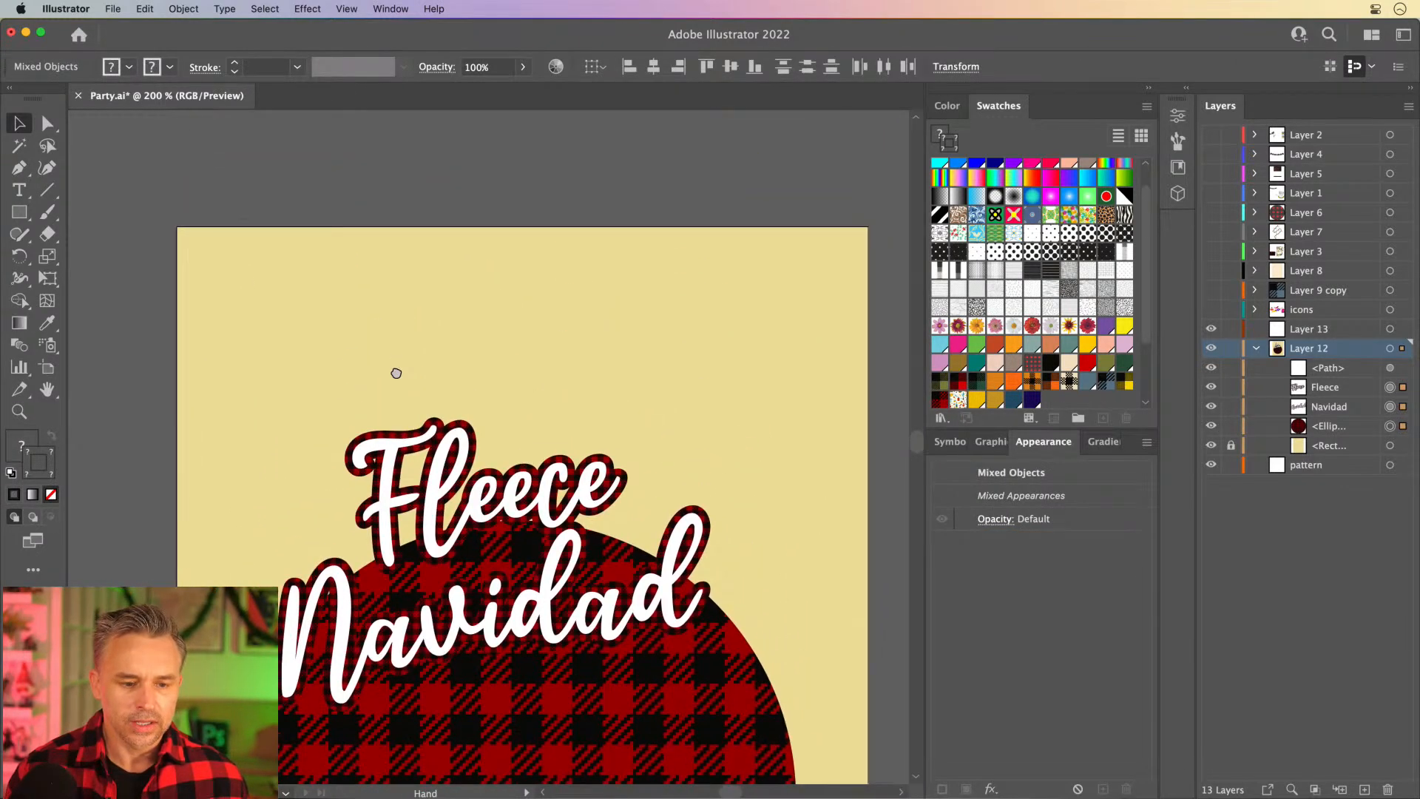
key(super+shift+a)
click(20, 213)
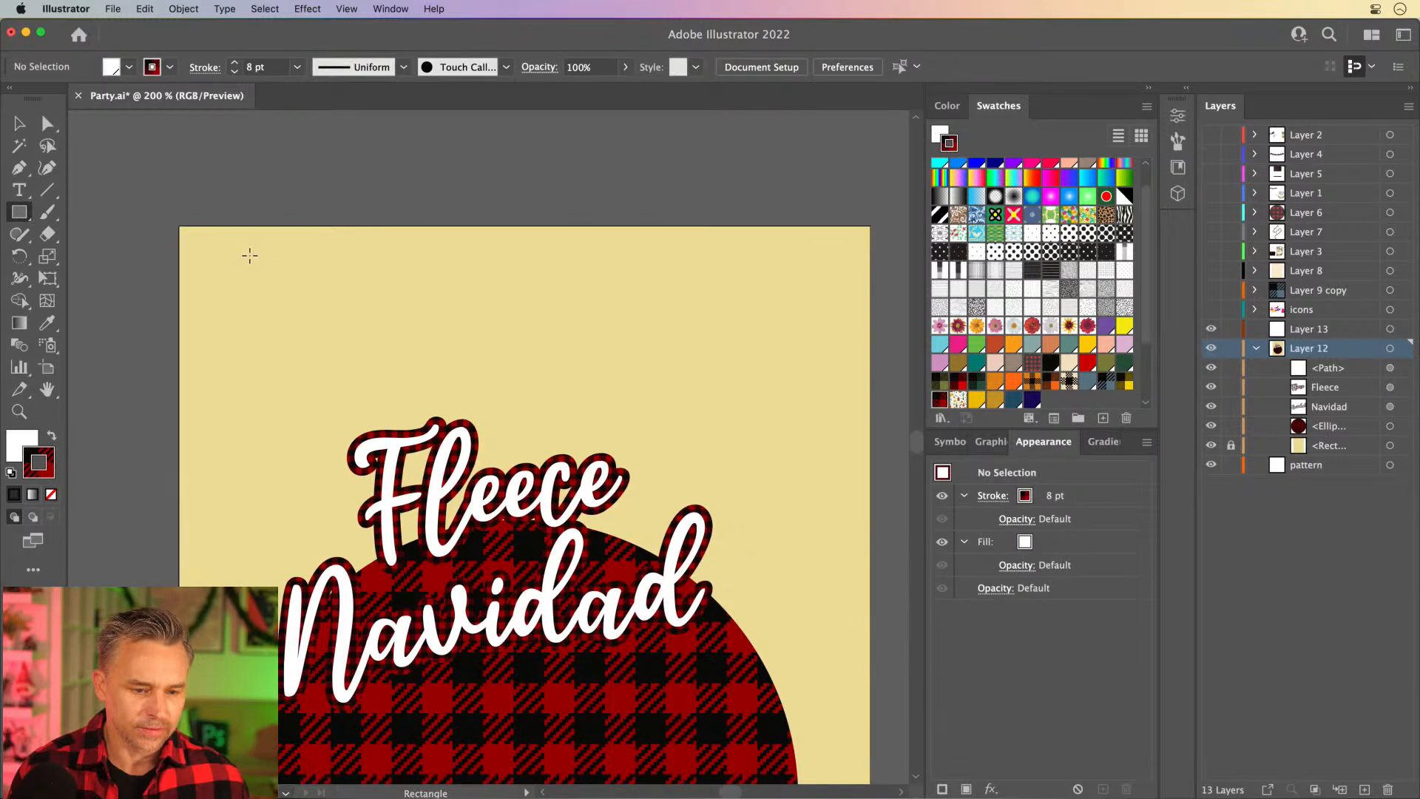
click(18, 125)
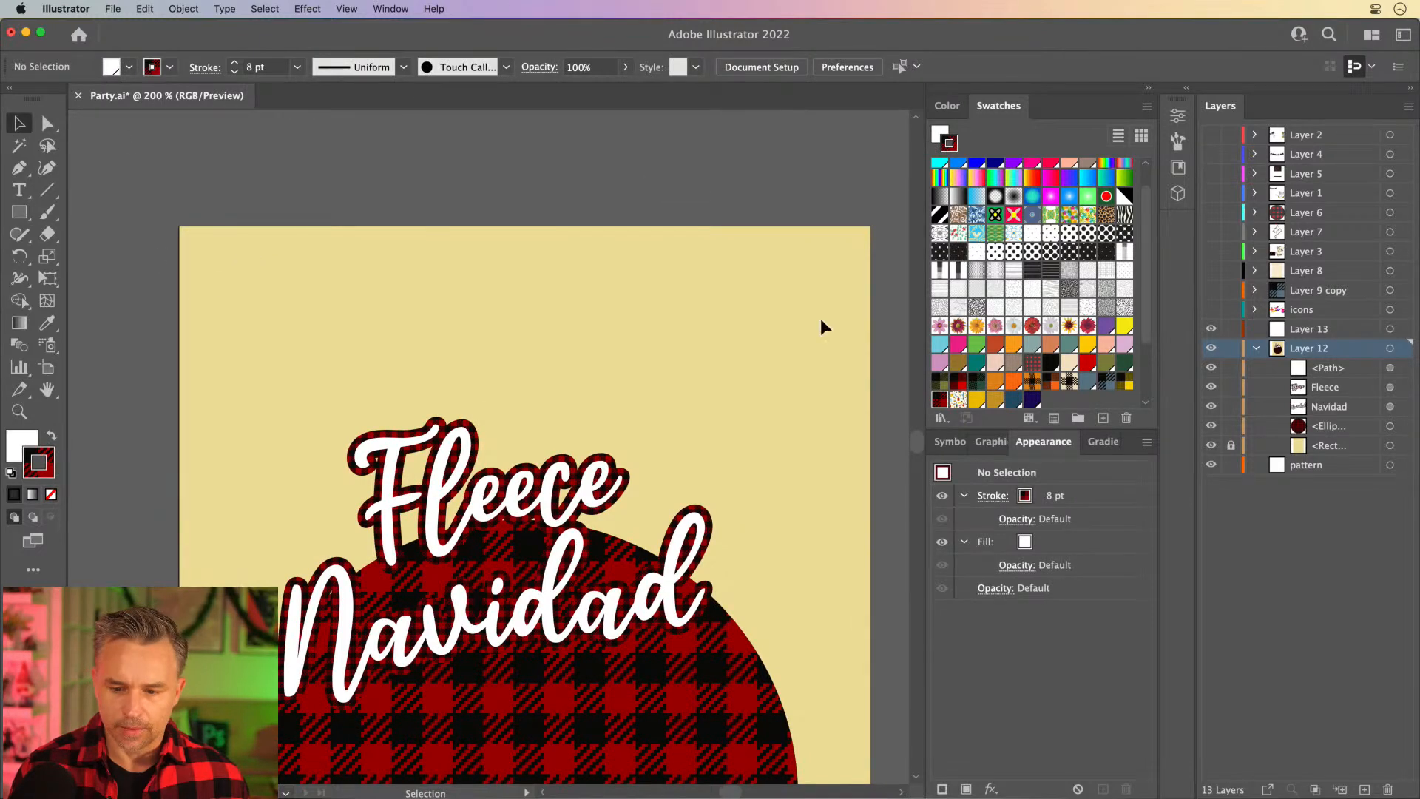
Duplicate the red buffalo plaid pattern swatch and place the copy next to the original.
scroll(938, 400, down, 3)
click(945, 312)
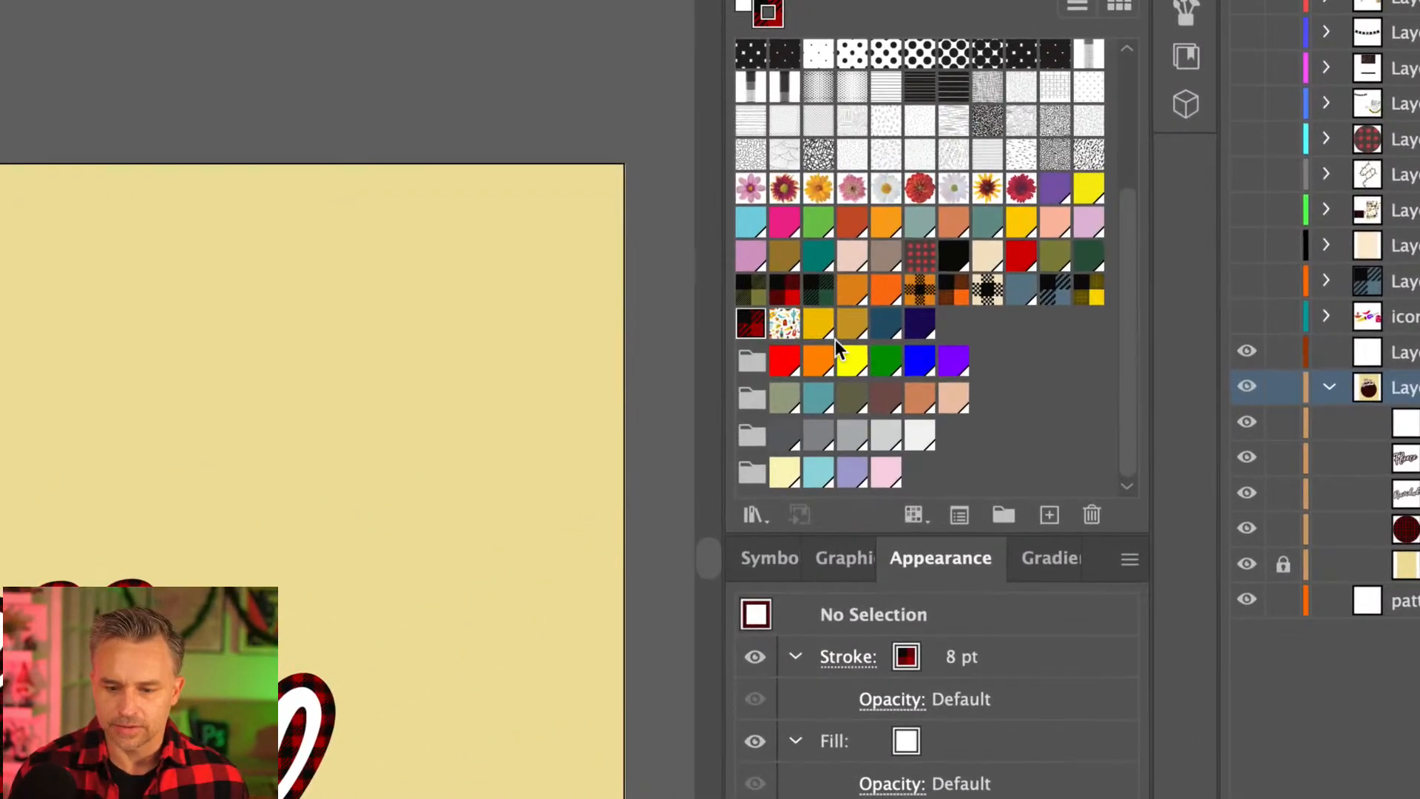
mouse_move(743, 339)
mouse_down()
mouse_move(746, 325)
mouse_move(1045, 507)
mouse_move(908, 407)
mouse_move(784, 344)
mouse_move(949, 333)
mouse_up()
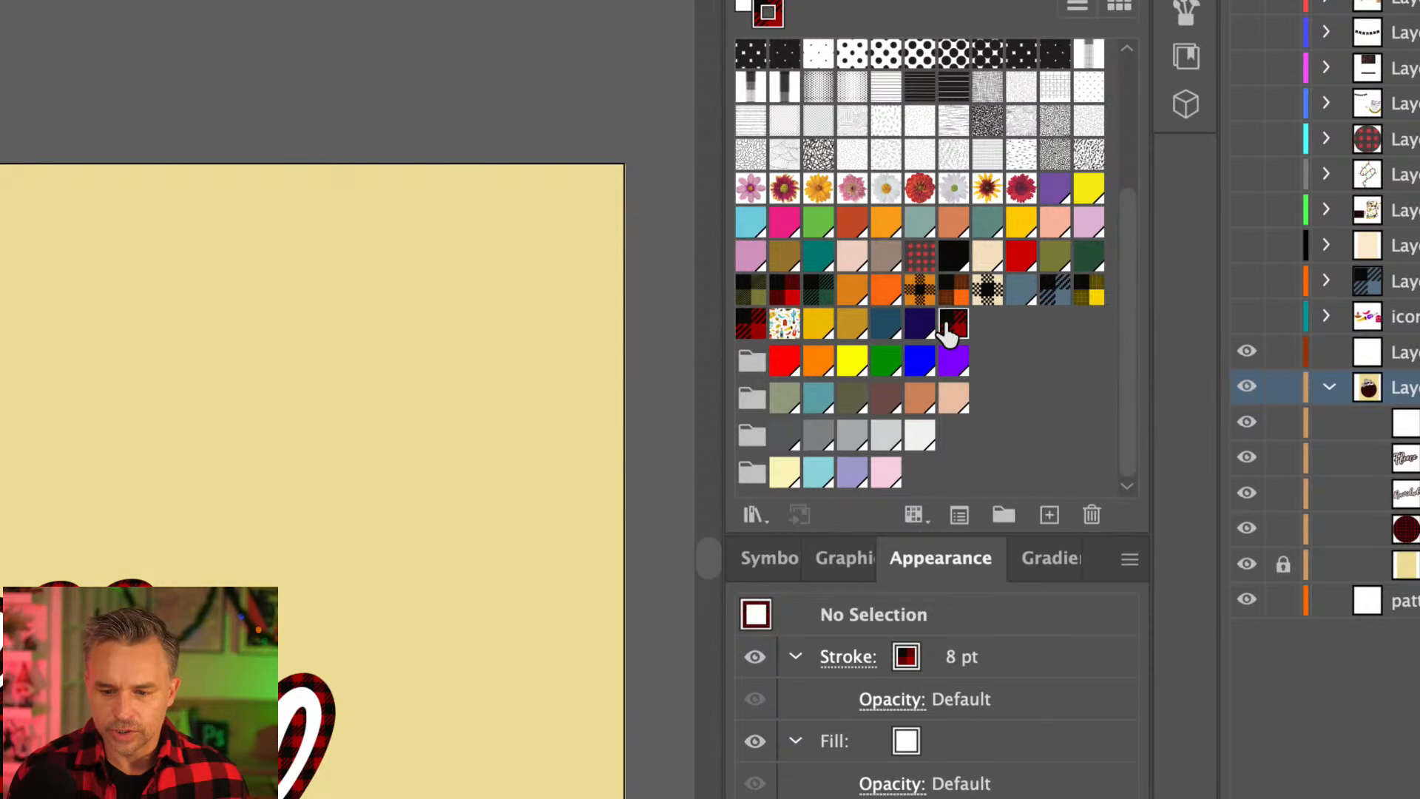
drag(784, 324, 778, 330)
Edit the copied plaid pattern, New Pattern Swatch 14, changing its red fill to green 009907, and finish pattern editing.
double_click(780, 327)
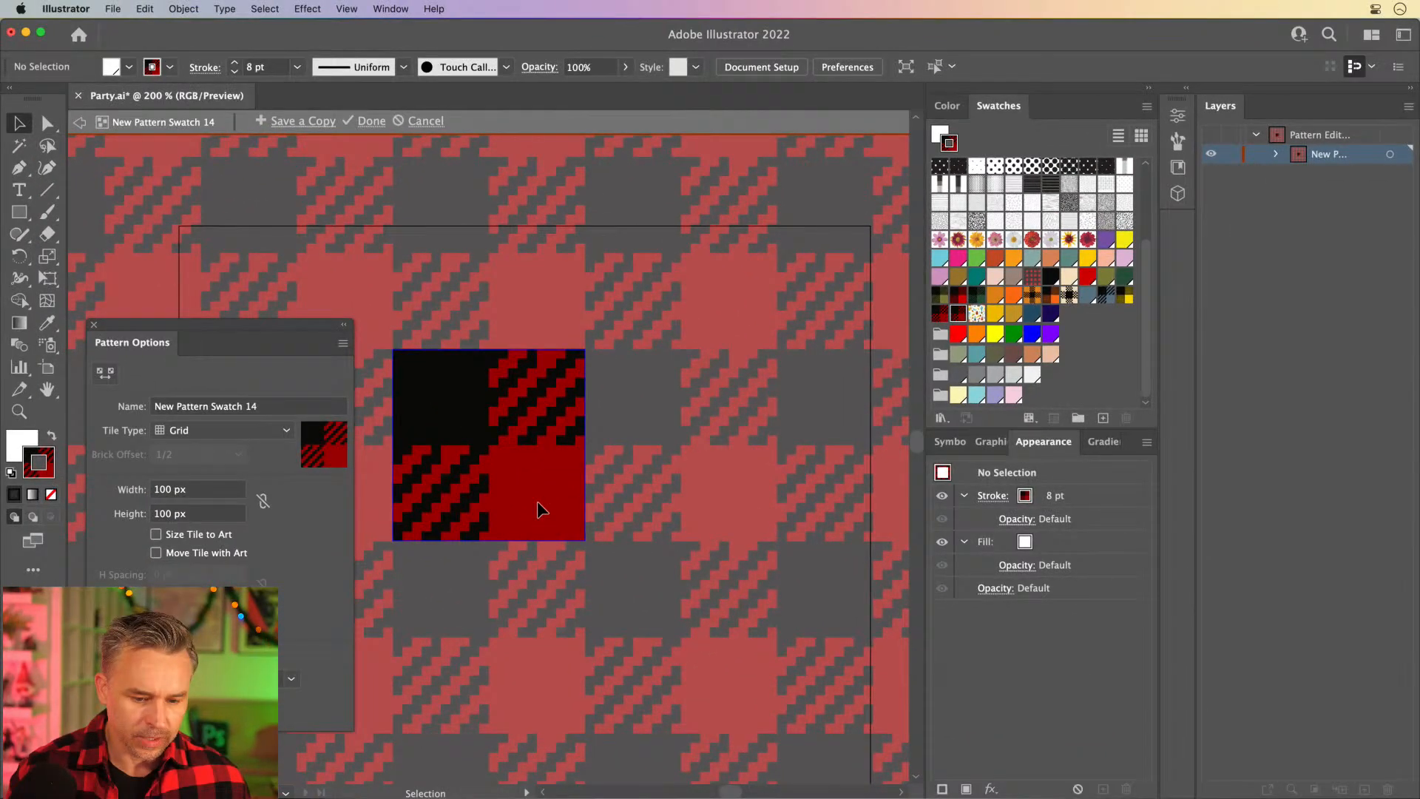
click(538, 503)
double_click(18, 441)
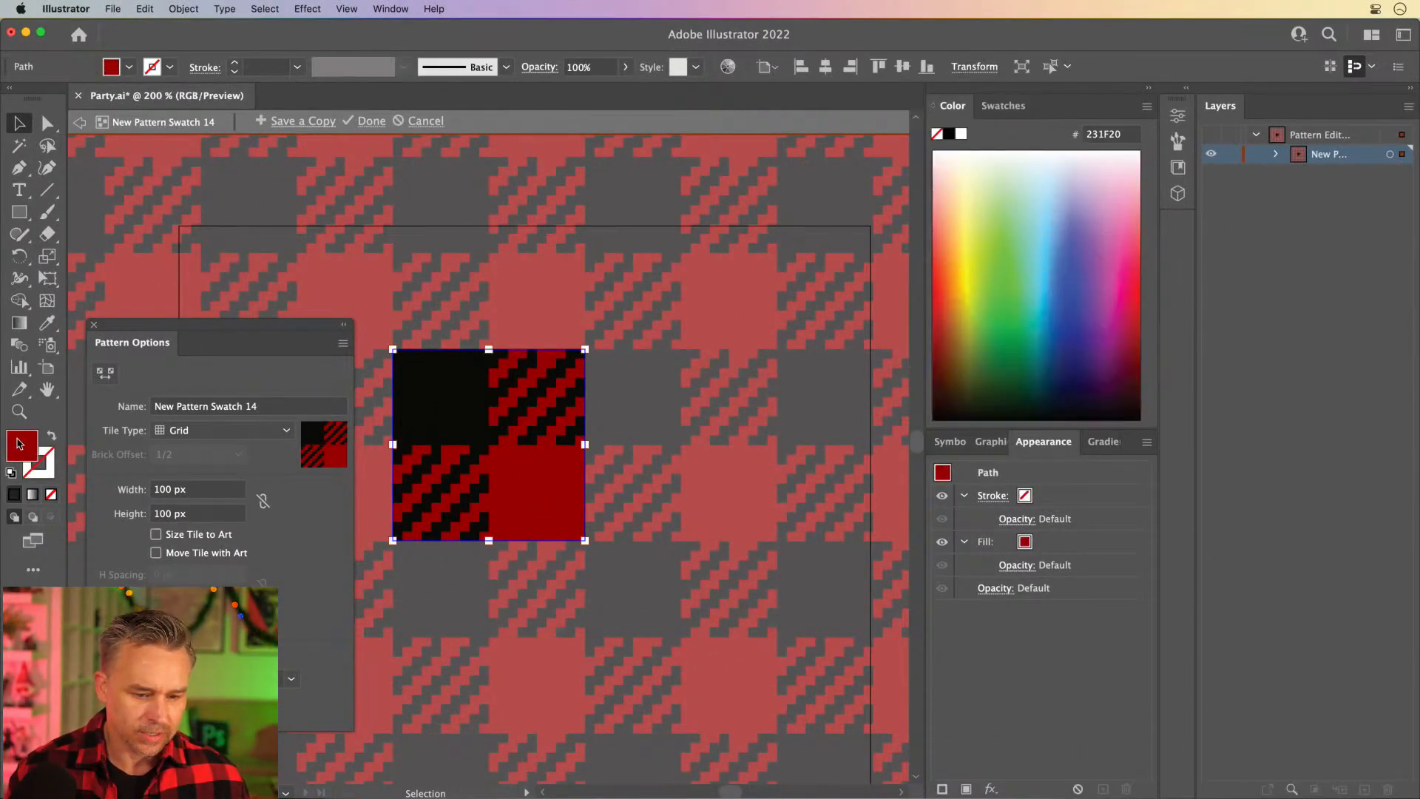
click(852, 495)
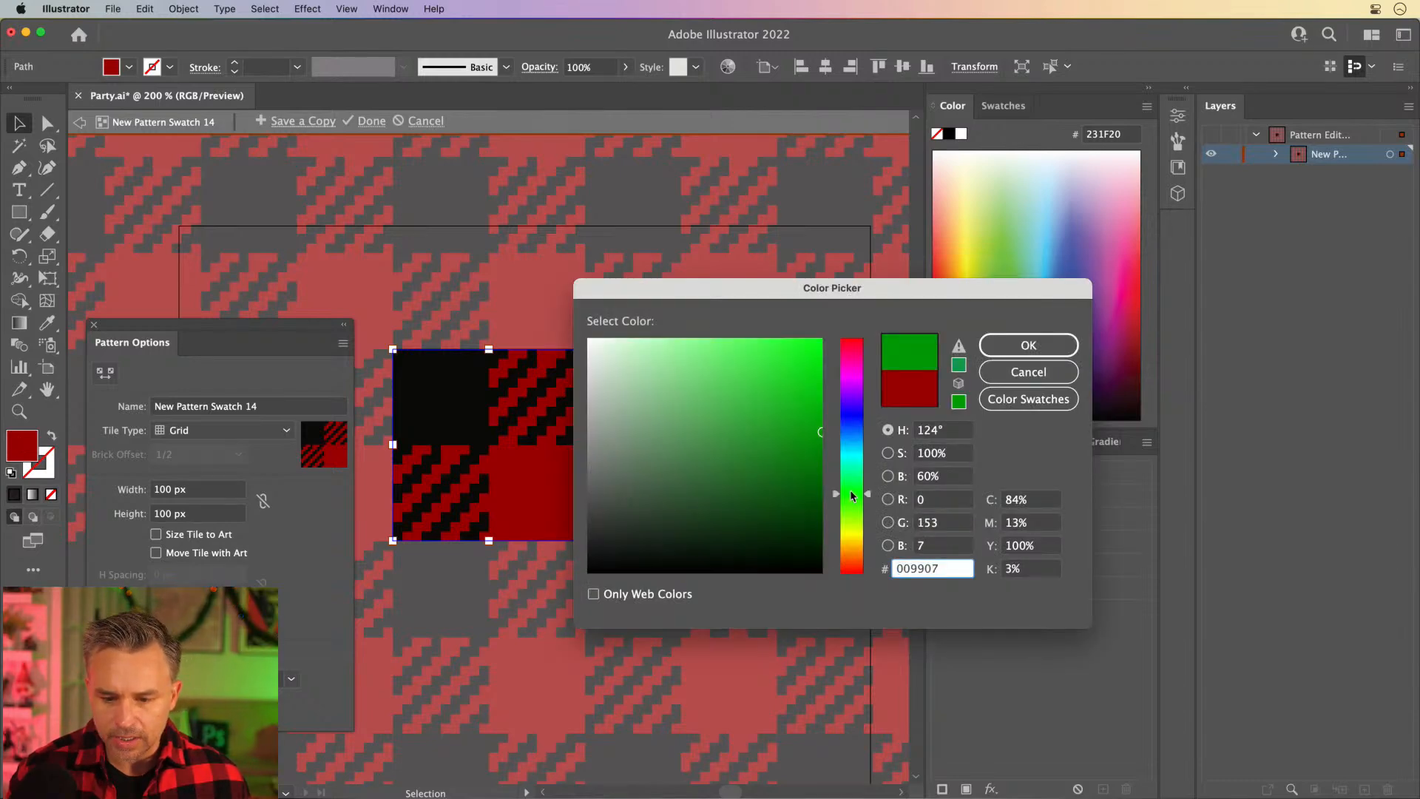
key(Return)
click(372, 121)
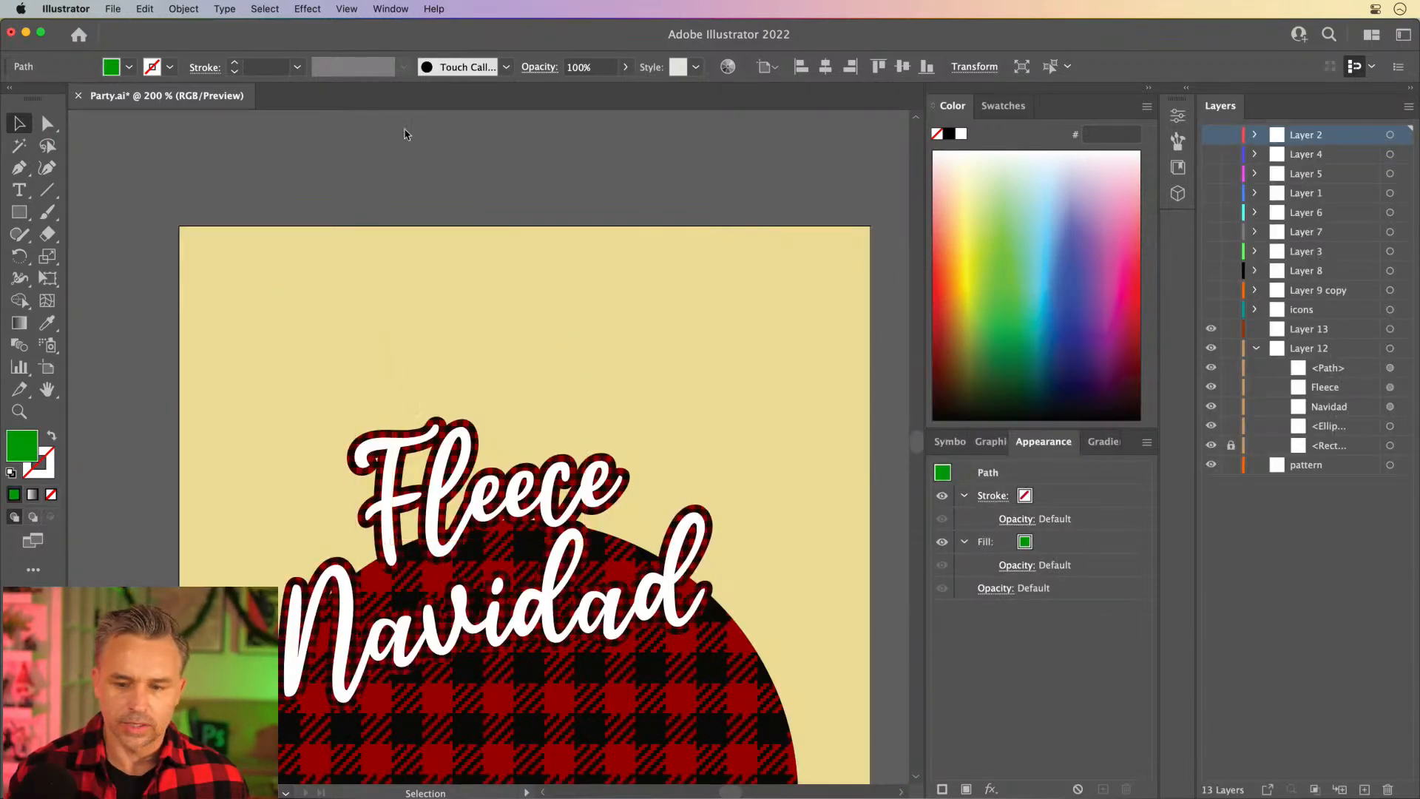
Deselect everything, bring the pattern swatches back into view, and duplicate the green buffalo plaid swatch.
click(445, 321)
scroll(432, 257, down, 2)
click(18, 212)
click(19, 124)
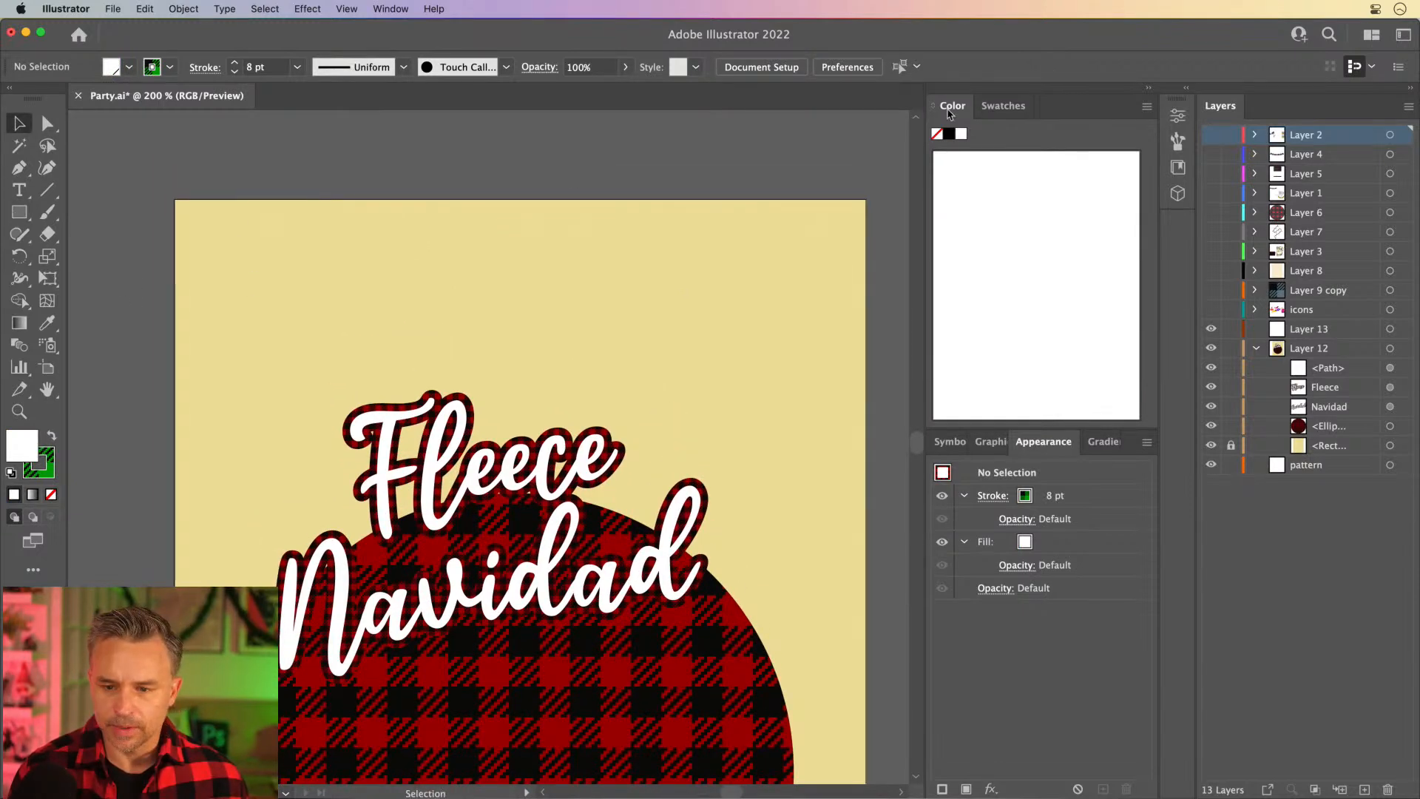
click(1003, 108)
scroll(1023, 369, down, 3)
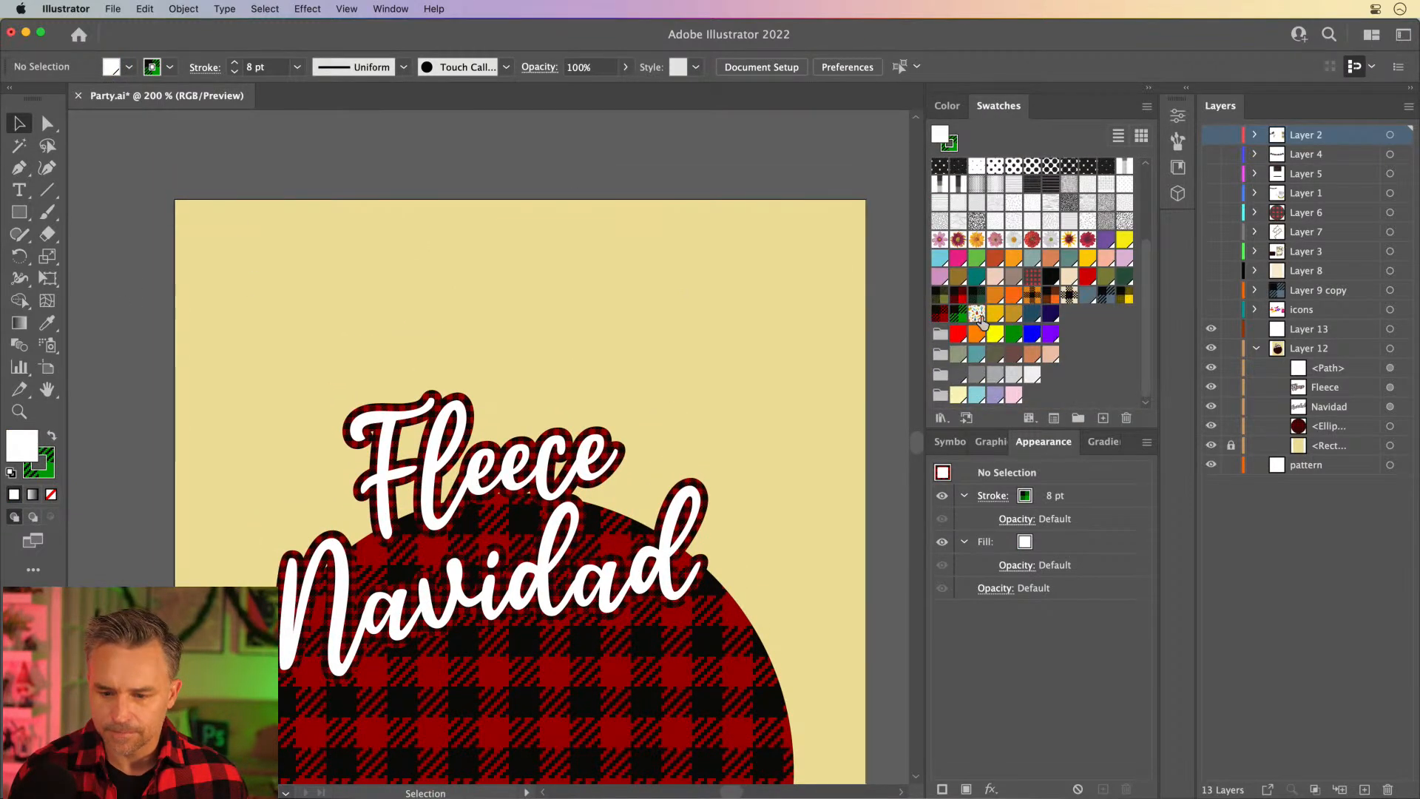
drag(958, 313, 1103, 418)
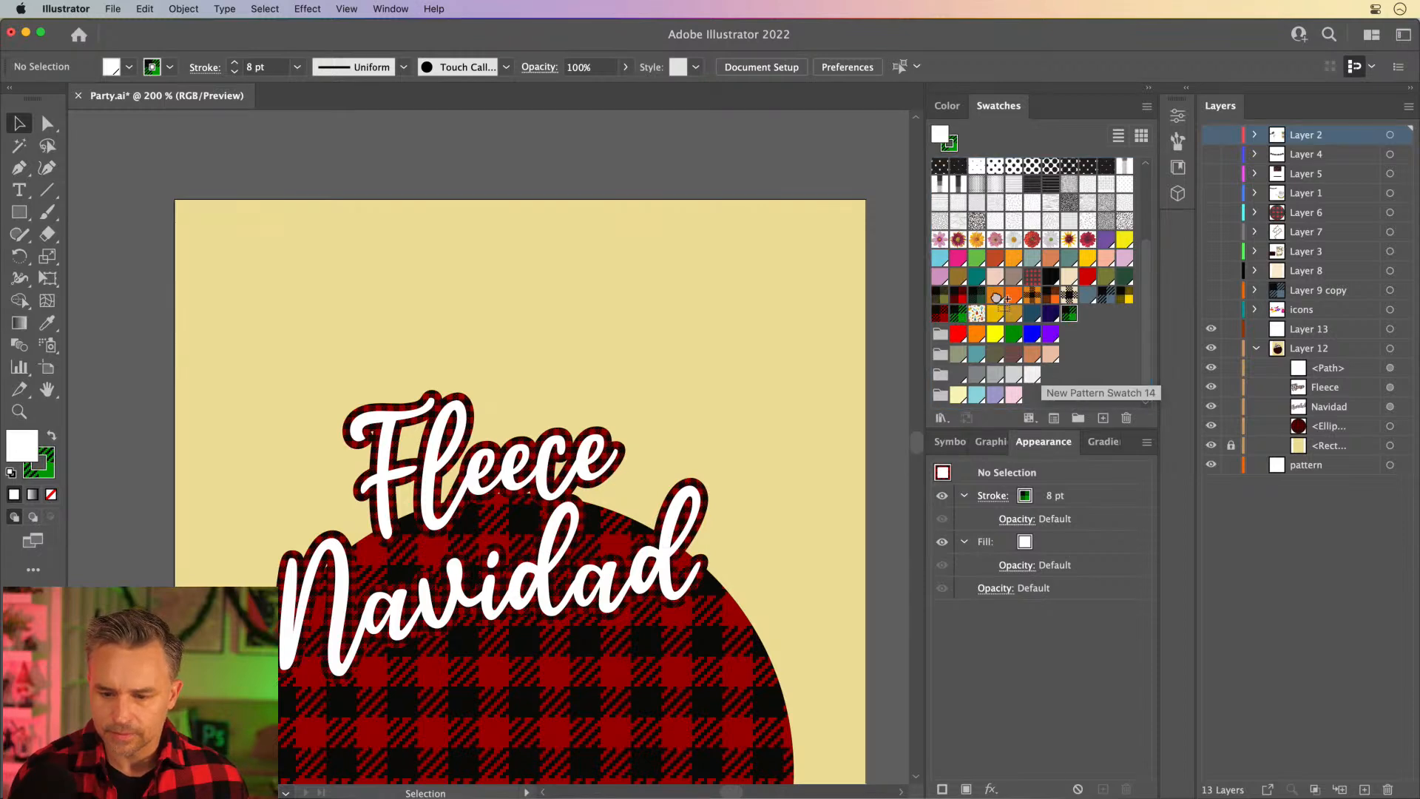
scroll(999, 299, up, 3)
scroll(1025, 281, down, 3)
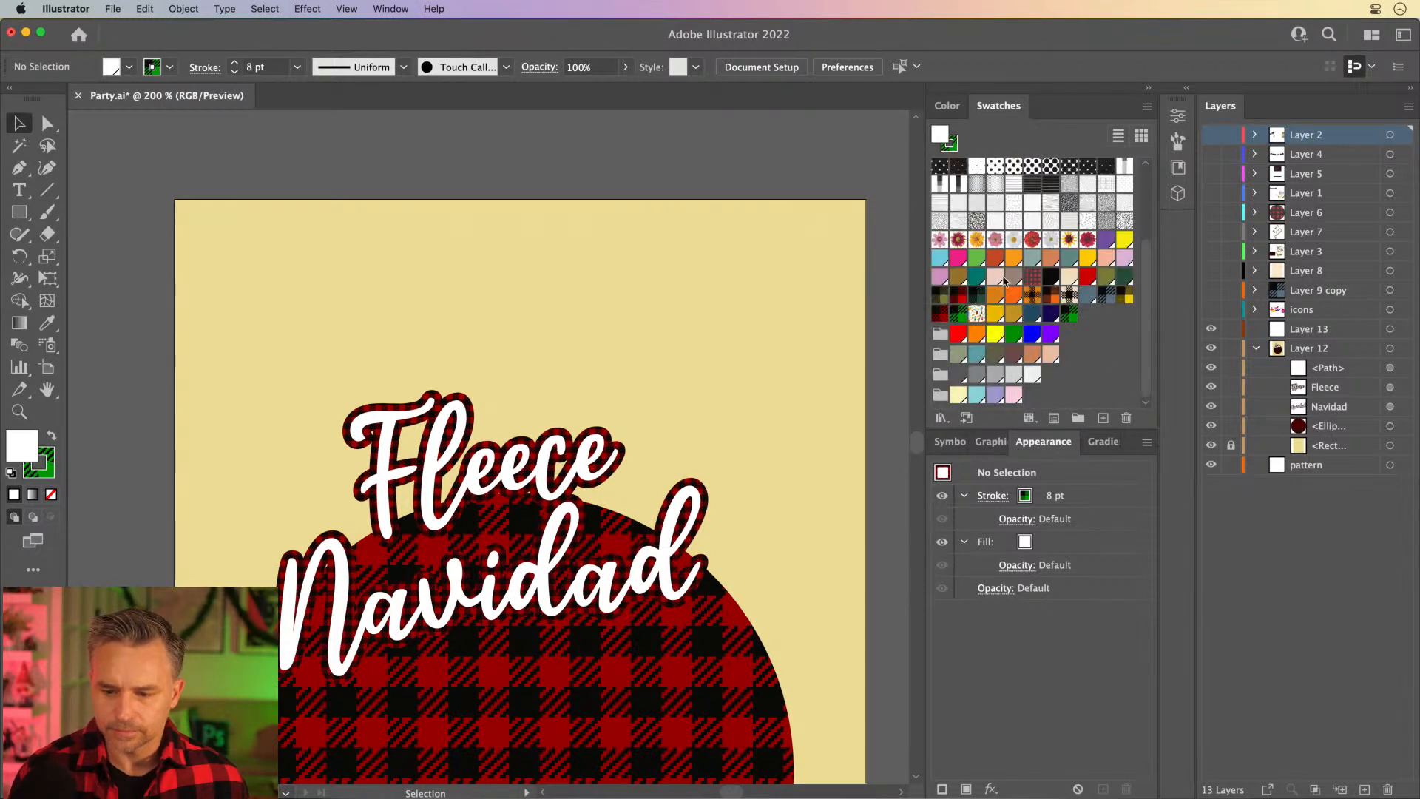
Recolour the duplicated green plaid swatch by changing its green fill to gold E2B700, and finish pattern editing.
click(1067, 315)
double_click(1067, 316)
click(501, 491)
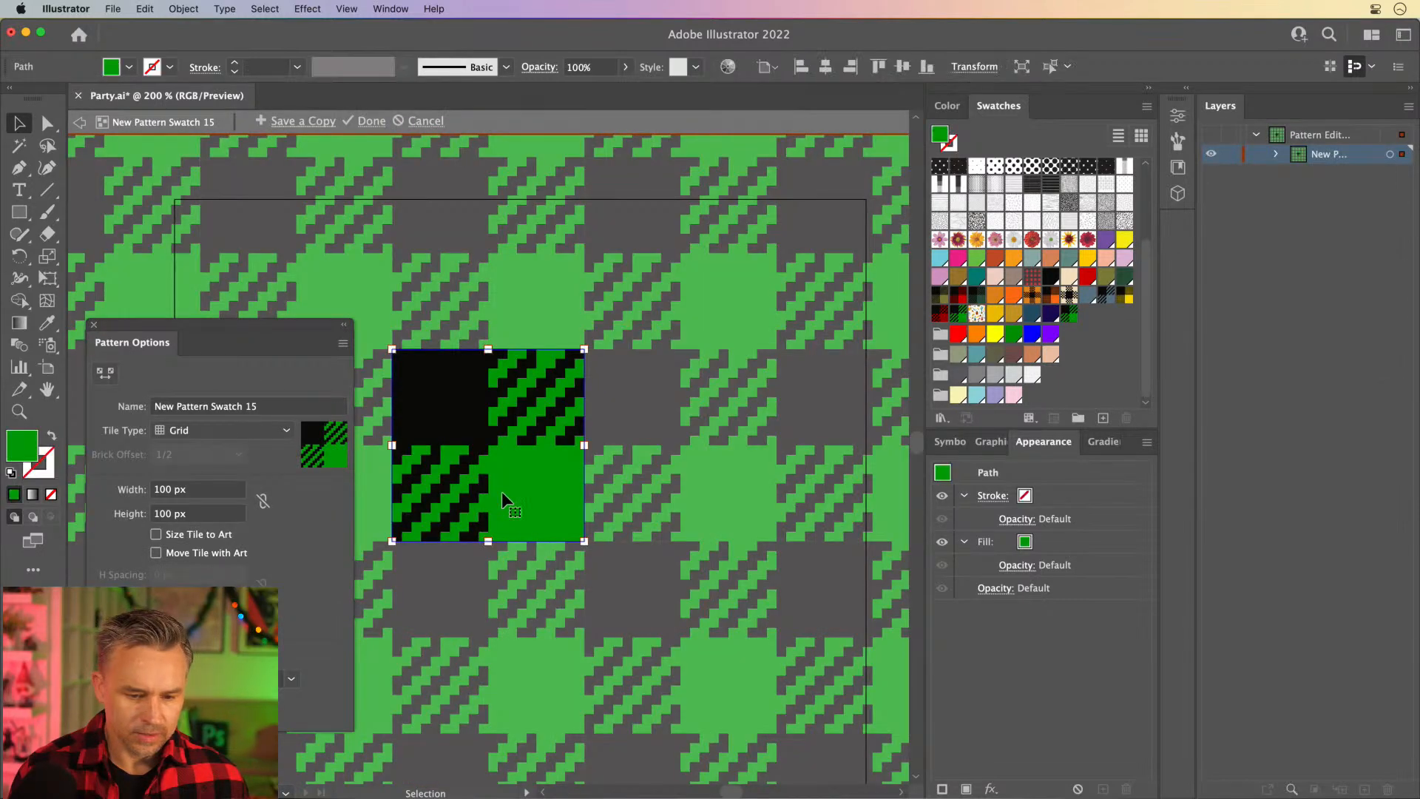
double_click(12, 446)
drag(854, 504, 842, 538)
drag(778, 417, 844, 362)
drag(832, 539, 846, 542)
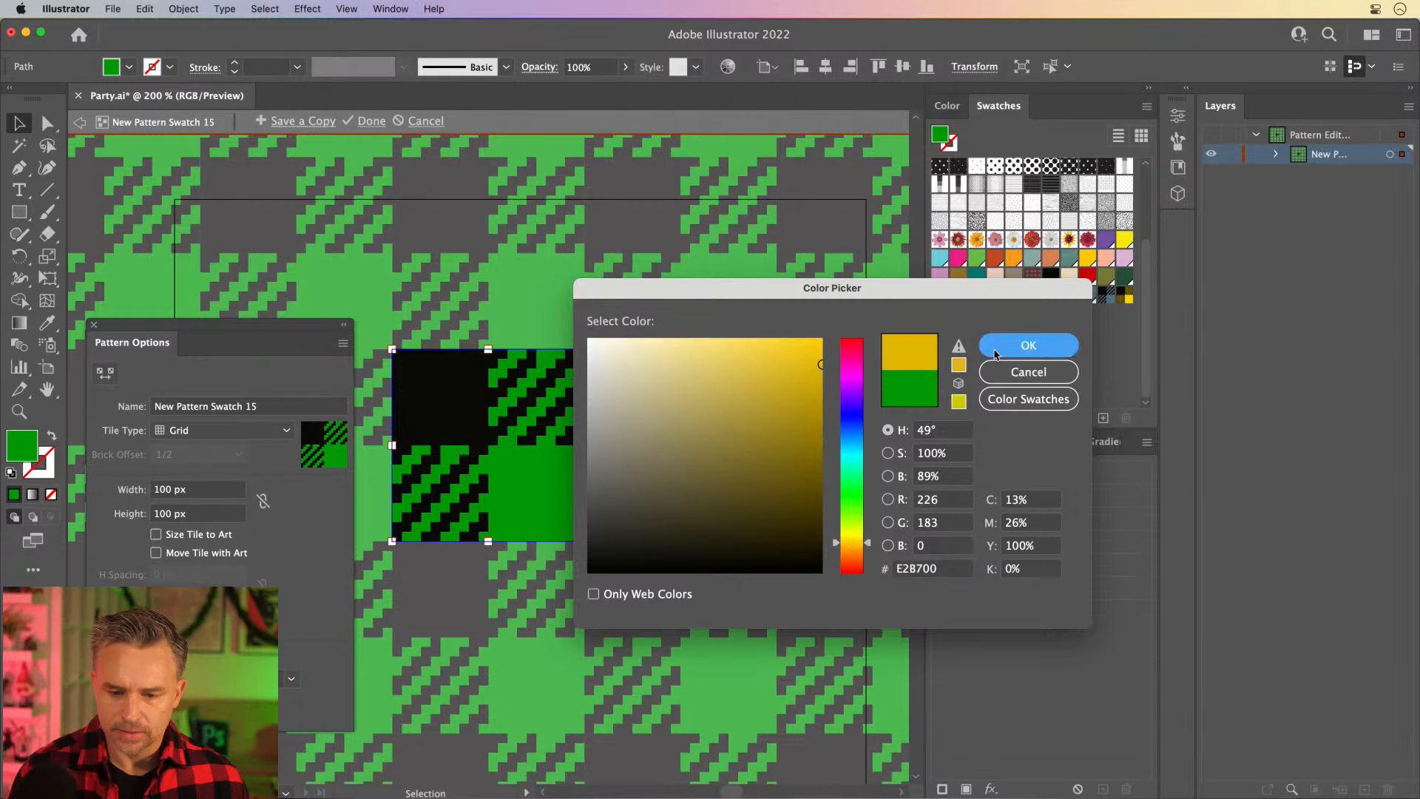
click(1028, 345)
click(372, 122)
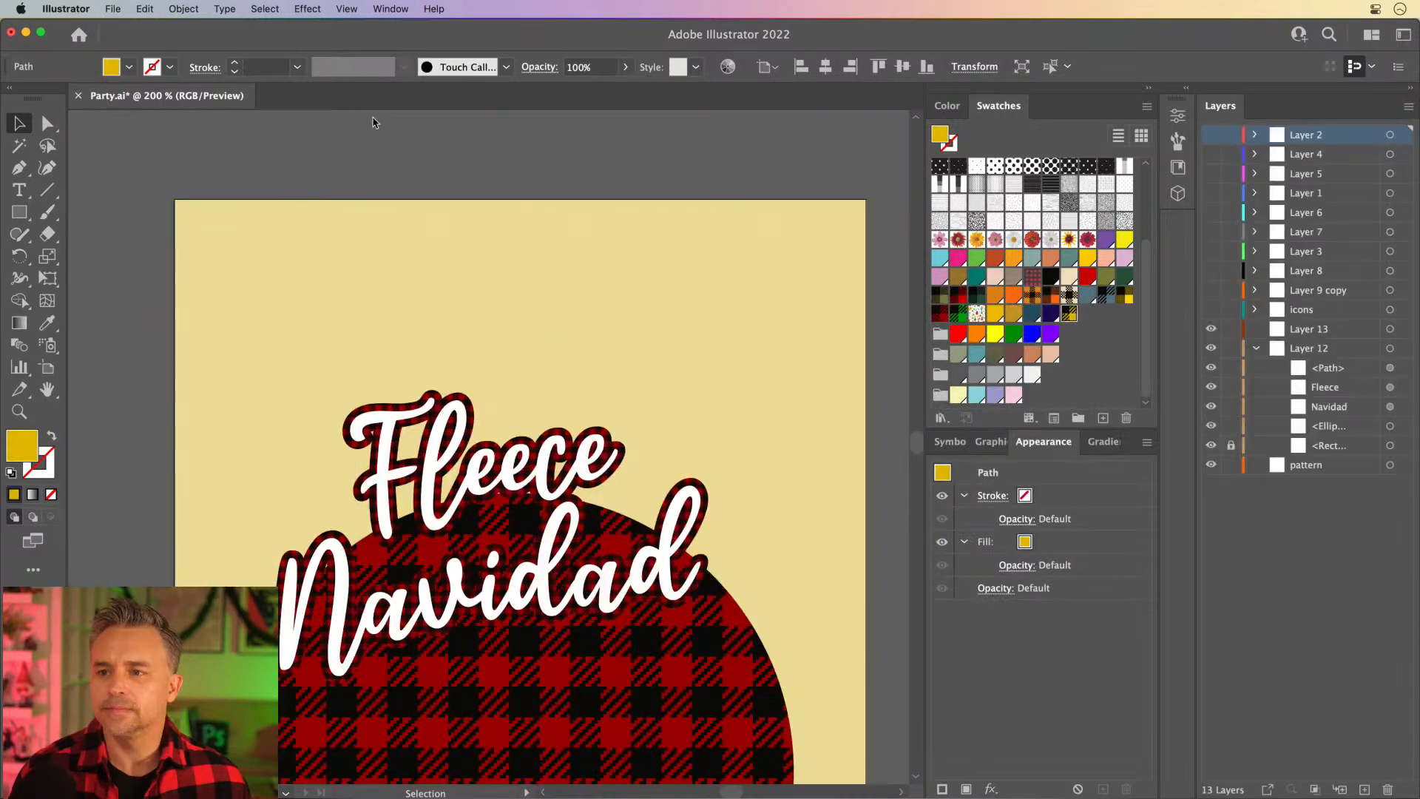
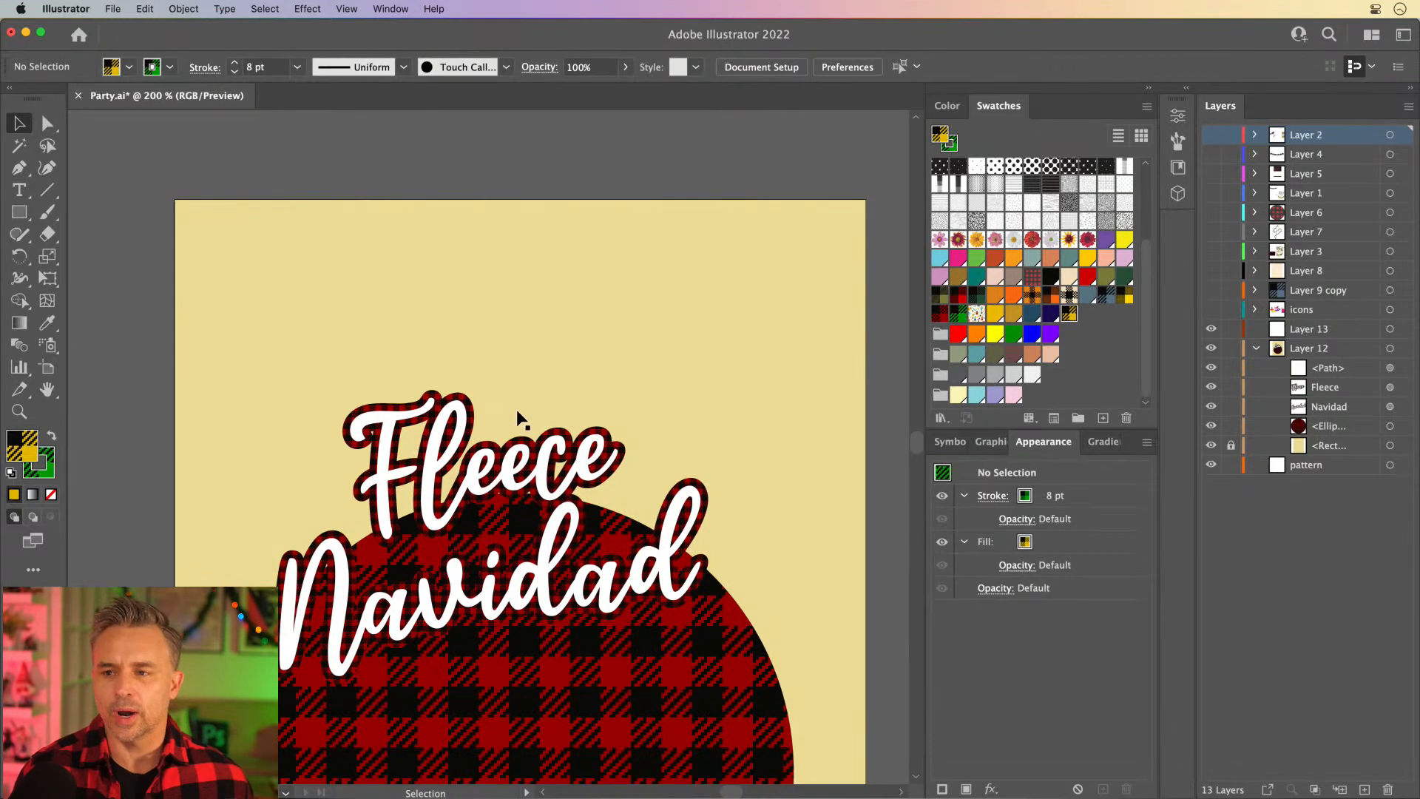
Duplicate the gold plaid swatch, change the copy's gold fill to blue 004BE0, and finish pattern editing.
mouse_move(513, 374)
mouse_down()
mouse_move(494, 273)
mouse_move(510, 289)
mouse_move(507, 348)
mouse_up()
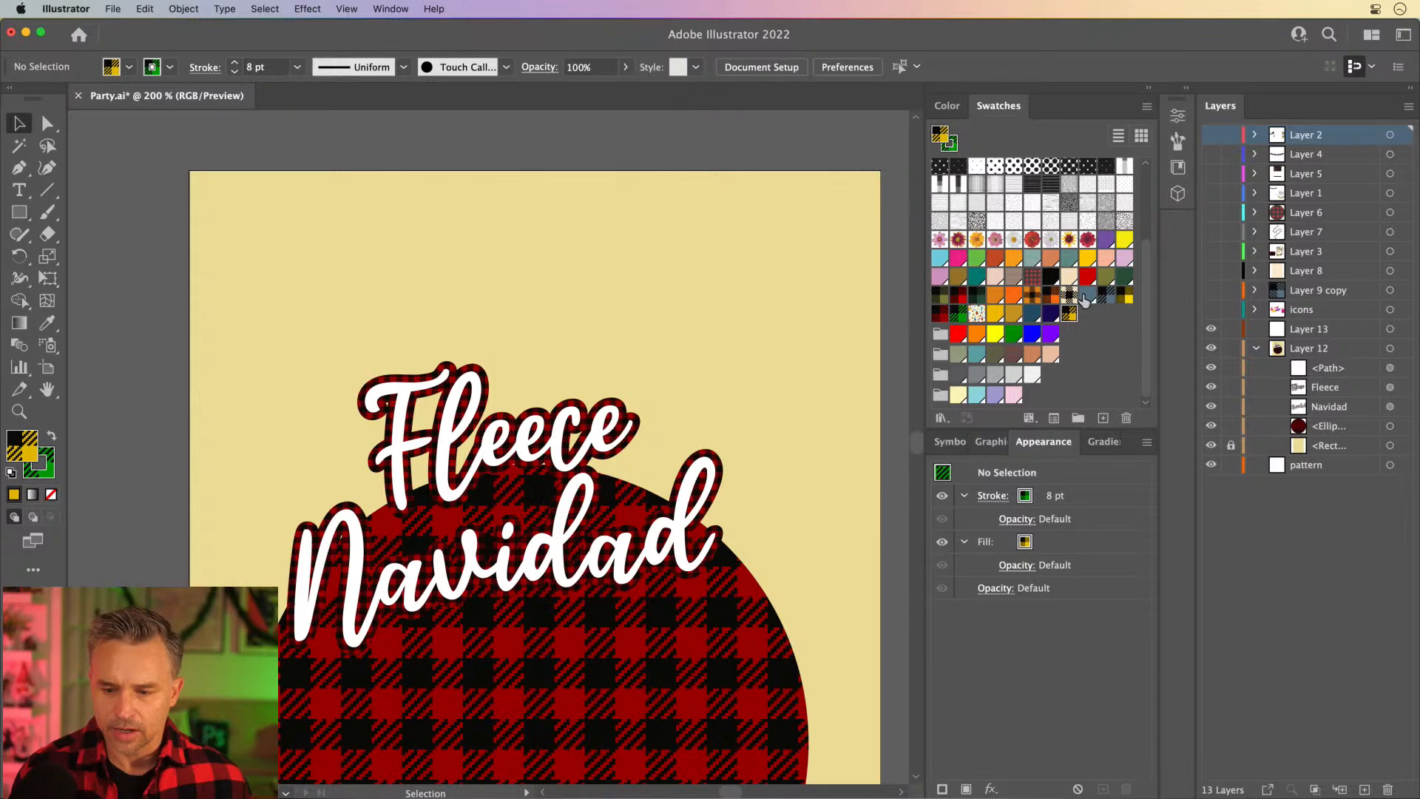
mouse_move(1069, 314)
mouse_down()
mouse_move(1105, 417)
mouse_move(1109, 329)
mouse_move(1086, 319)
mouse_up()
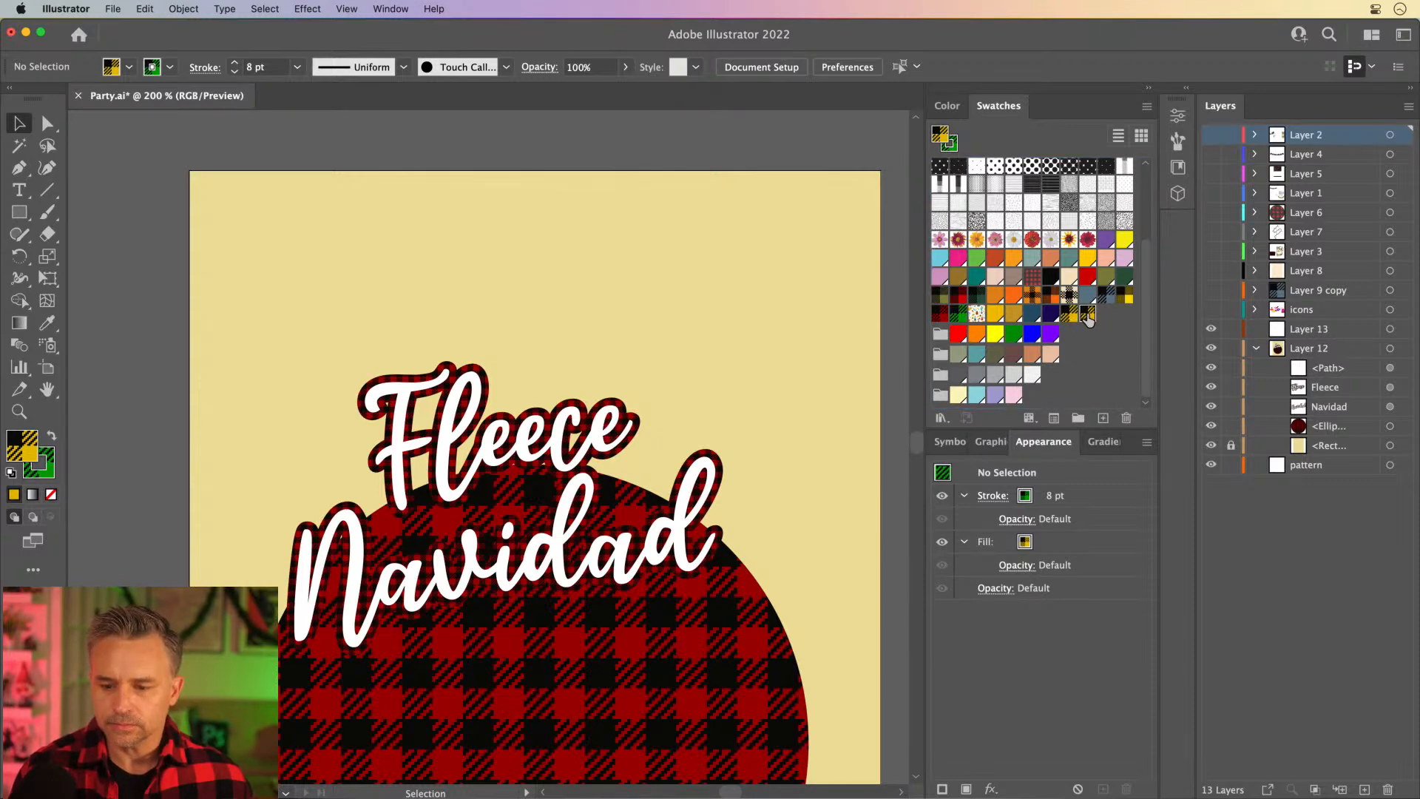
double_click(1086, 317)
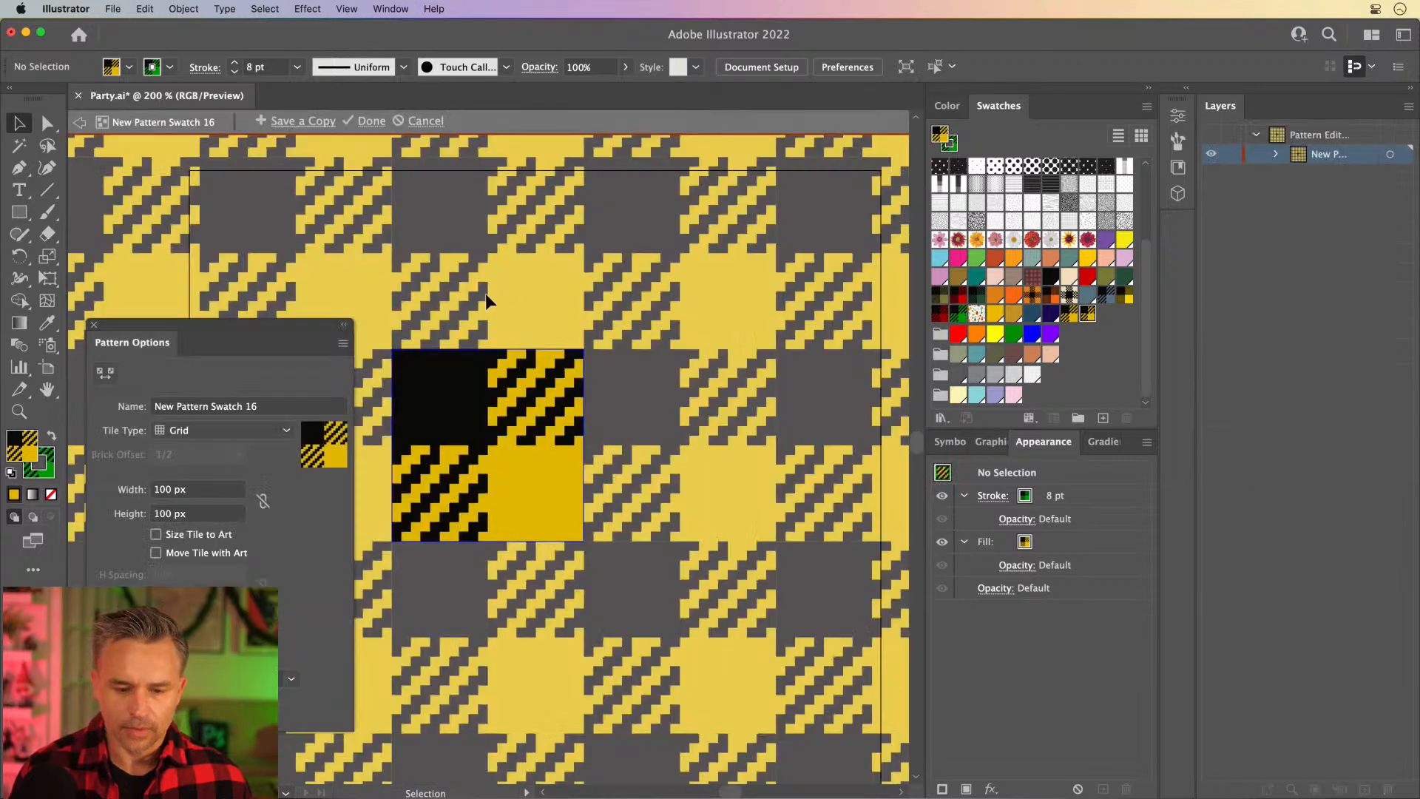
click(537, 483)
double_click(20, 454)
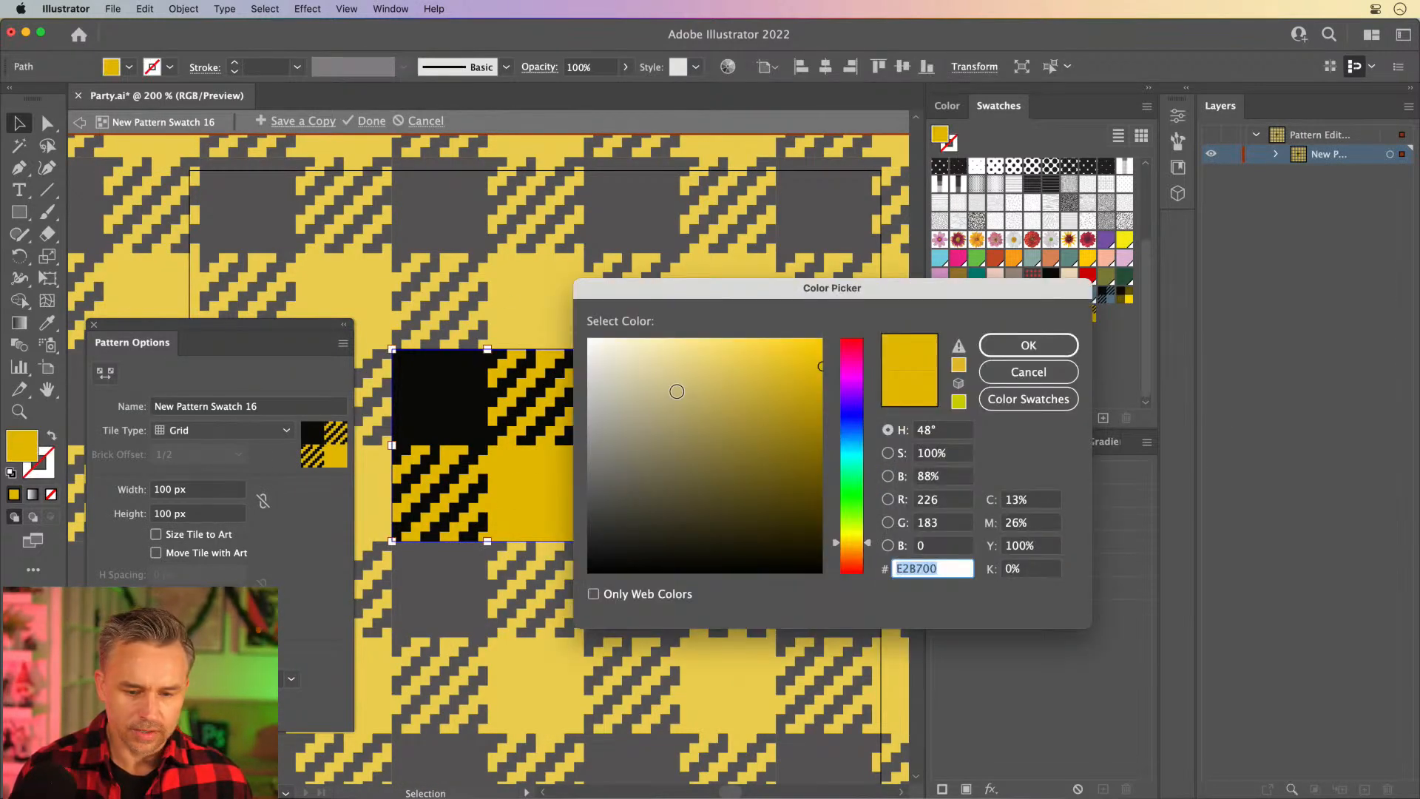
drag(851, 542, 854, 433)
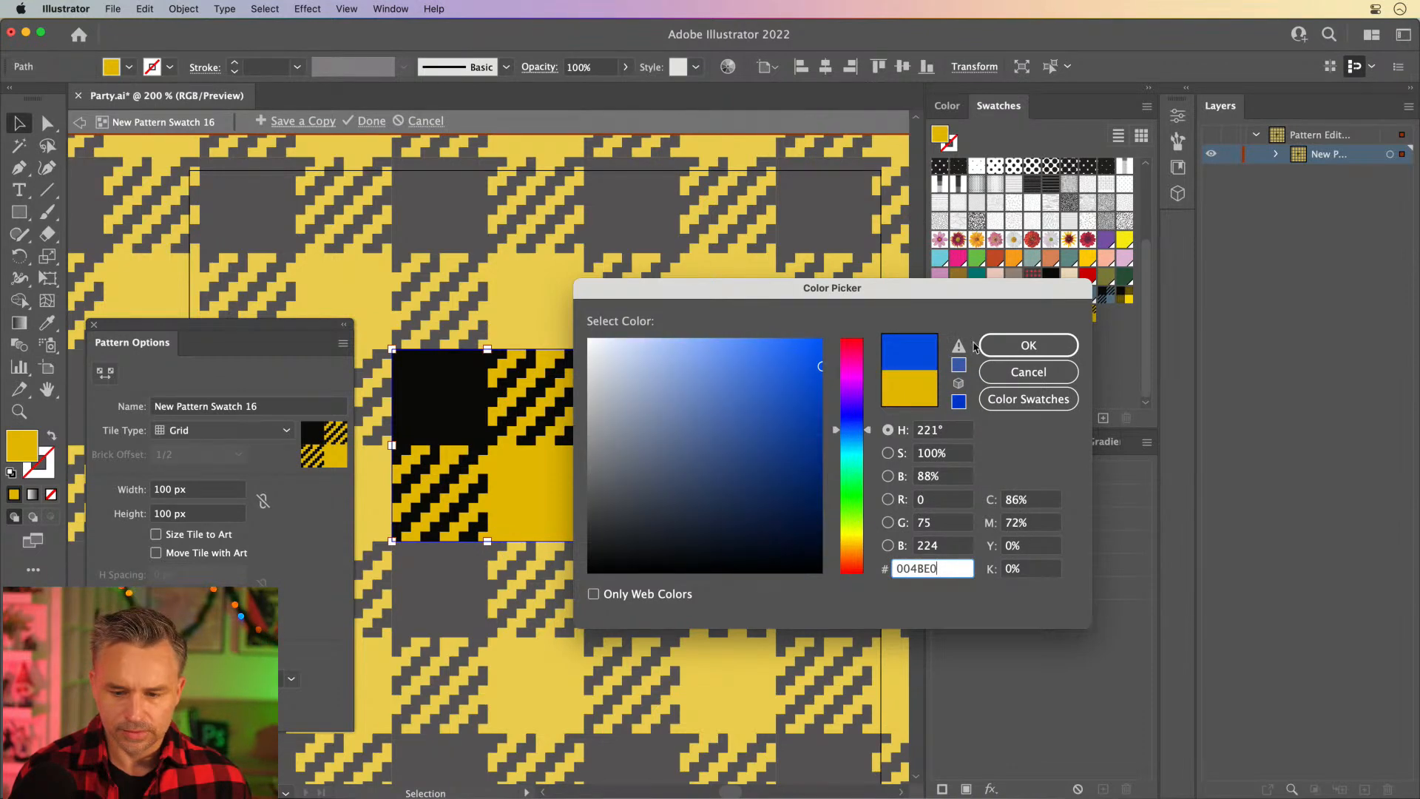
click(998, 348)
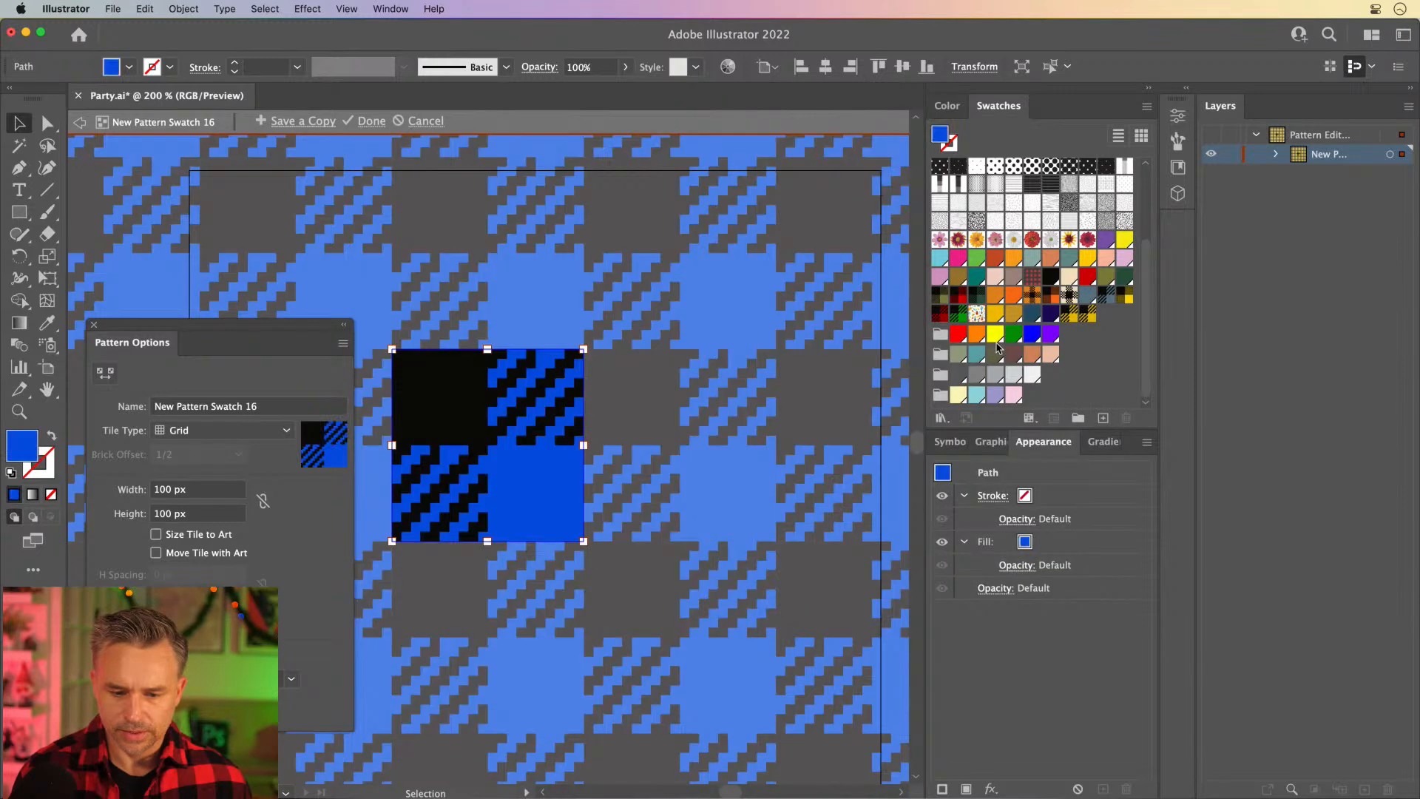
click(371, 121)
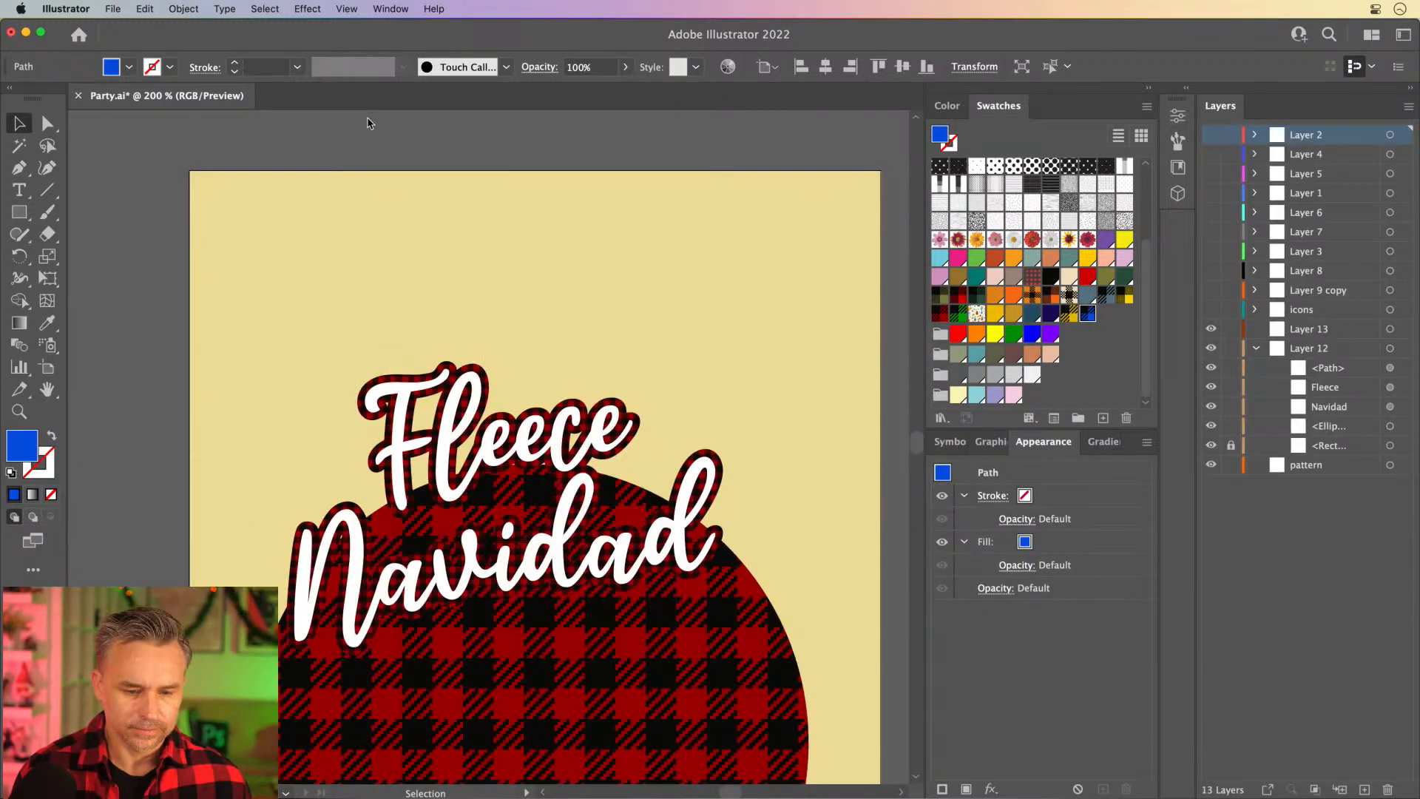
Draw a small rectangle filled with the blue plaid on Layer 13, in the artboard's upper-left corner above the lettering.
click(425, 220)
key(m)
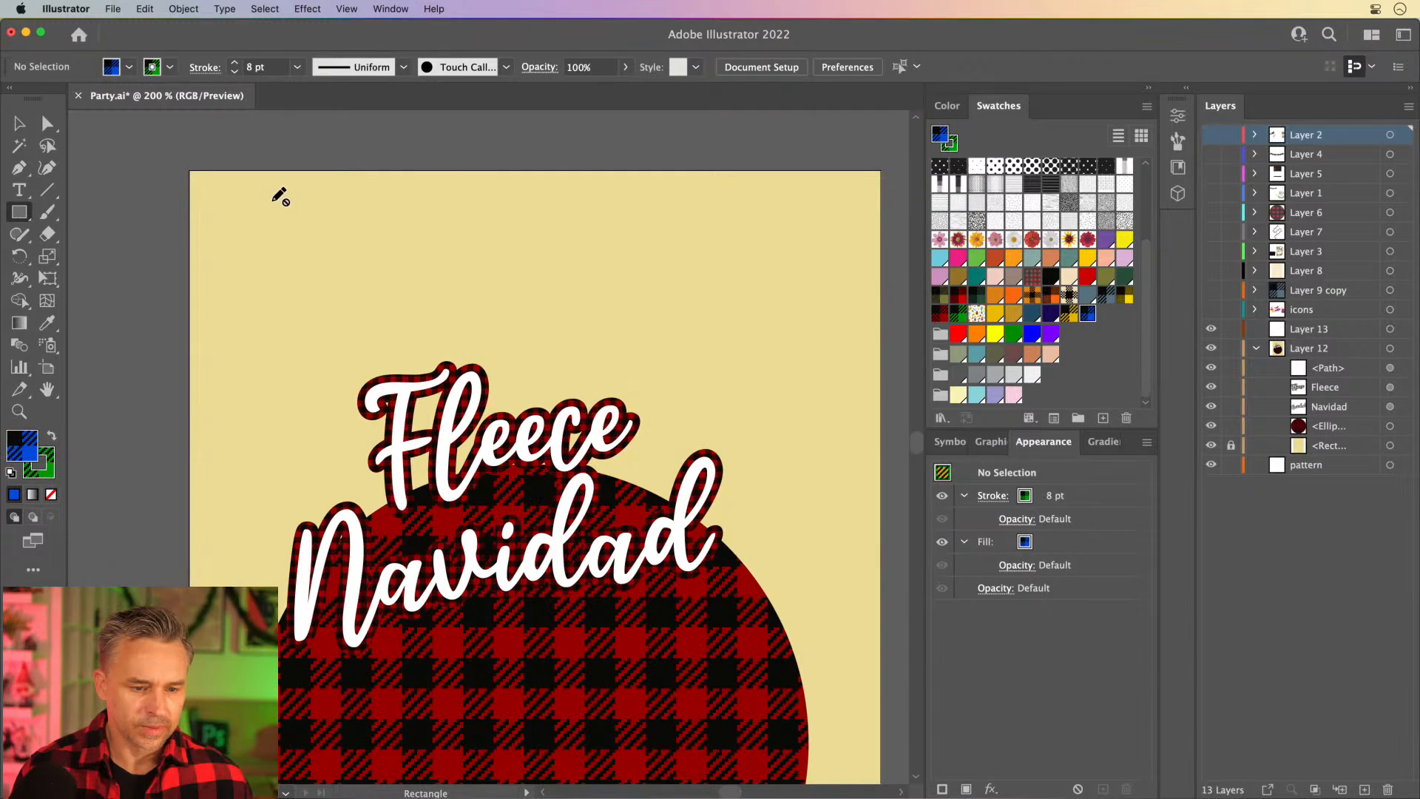
click(22, 124)
click(1303, 331)
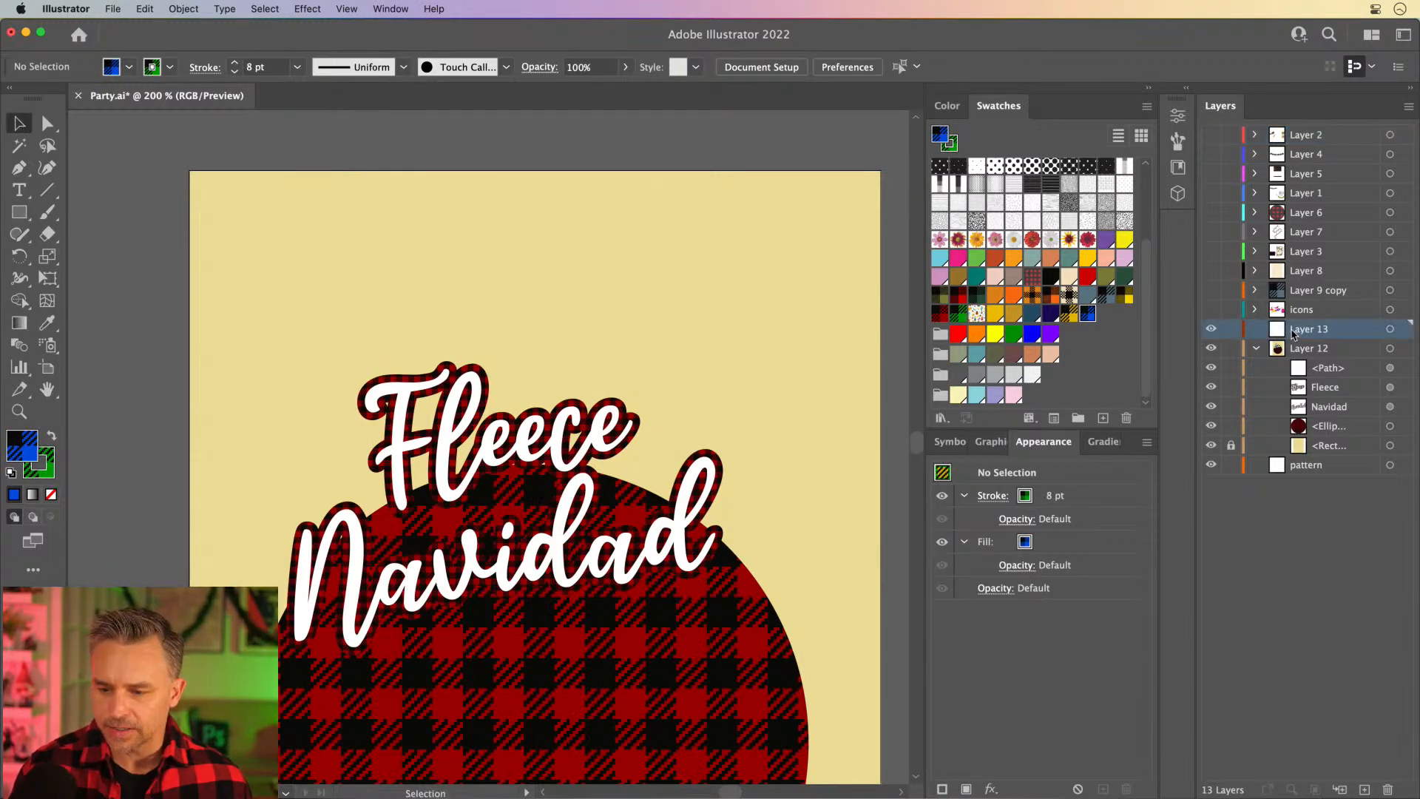
click(18, 214)
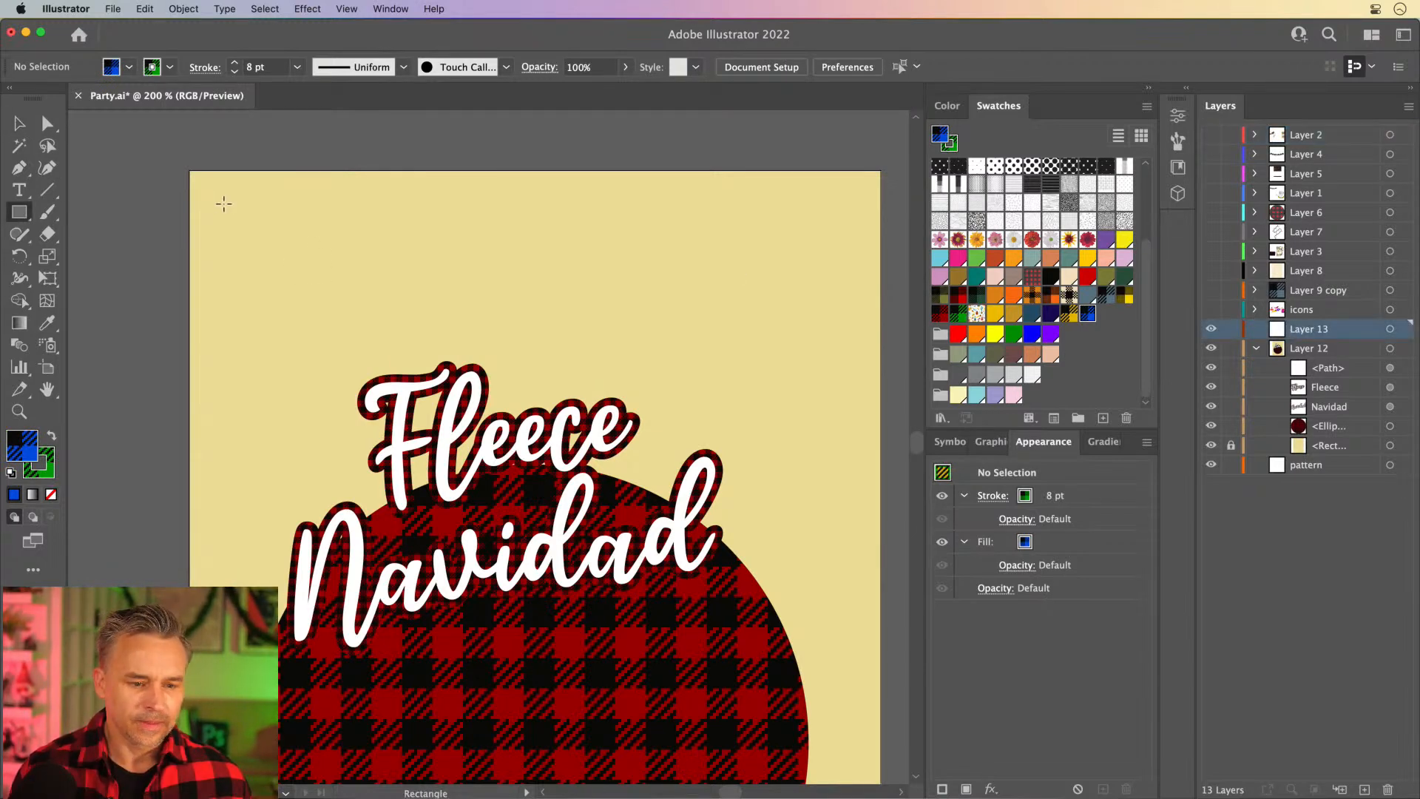
mouse_move(265, 203)
mouse_down()
mouse_move(317, 304)
mouse_move(351, 304)
mouse_up()
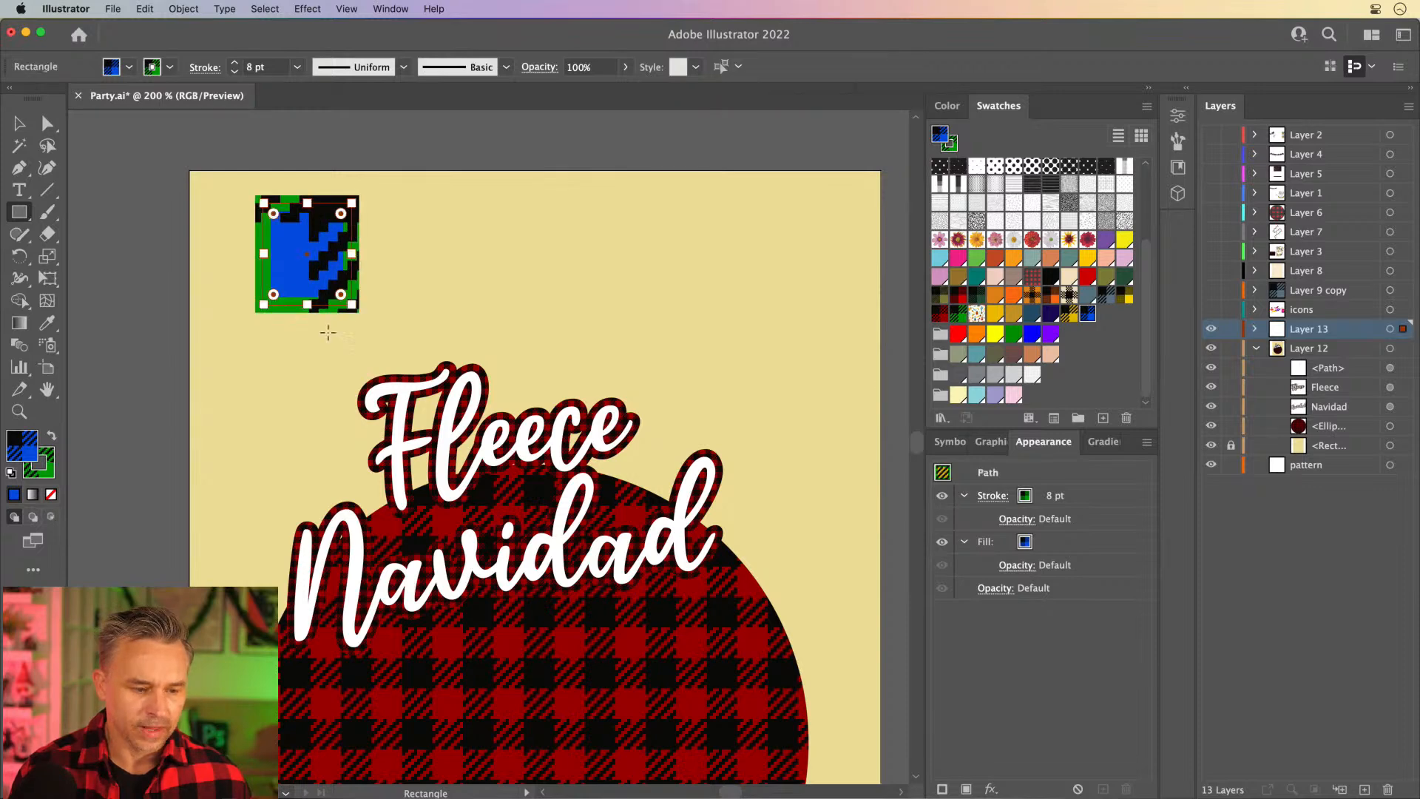
Remove the plaid stroke from the new rectangle and bring the pattern swatches back into view.
click(55, 459)
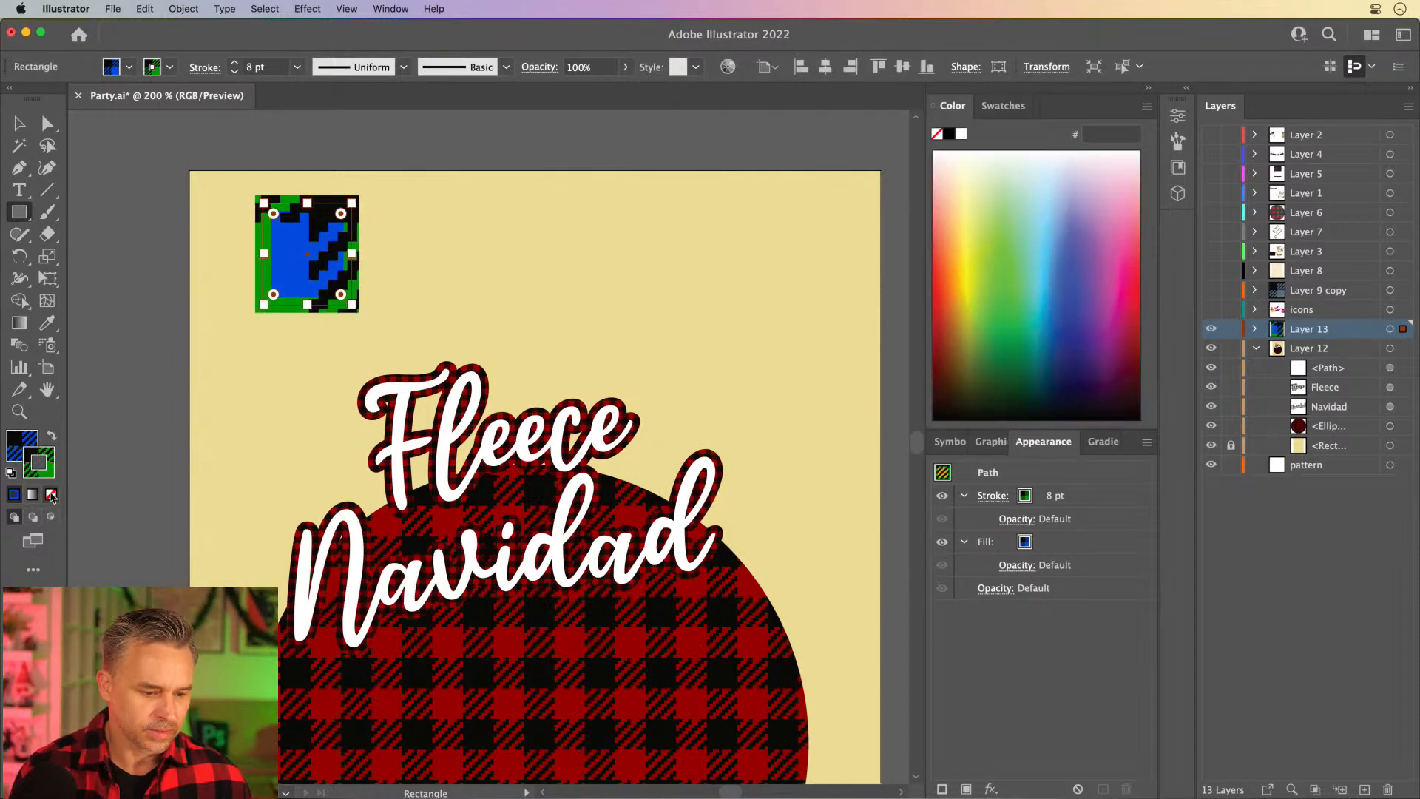
click(51, 494)
click(18, 443)
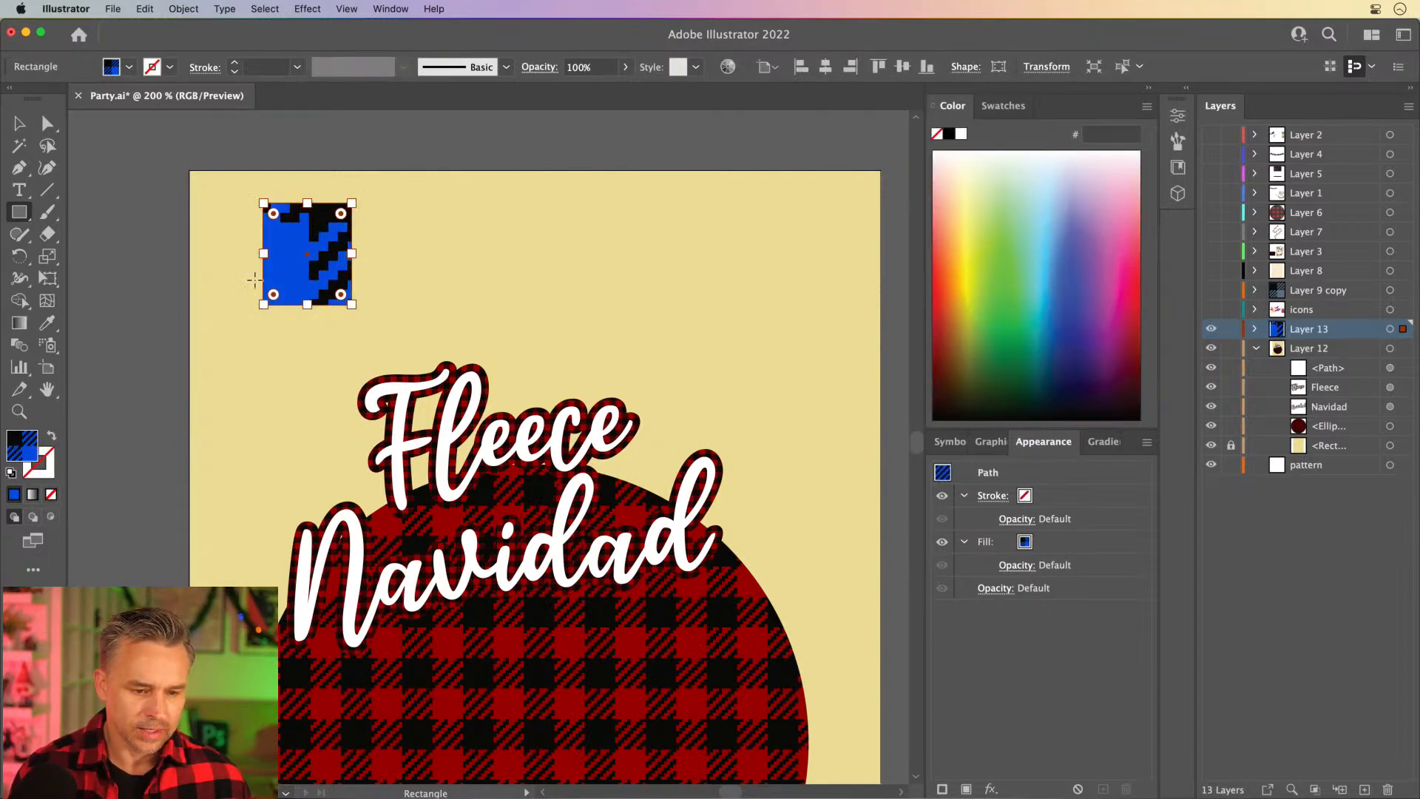
click(995, 105)
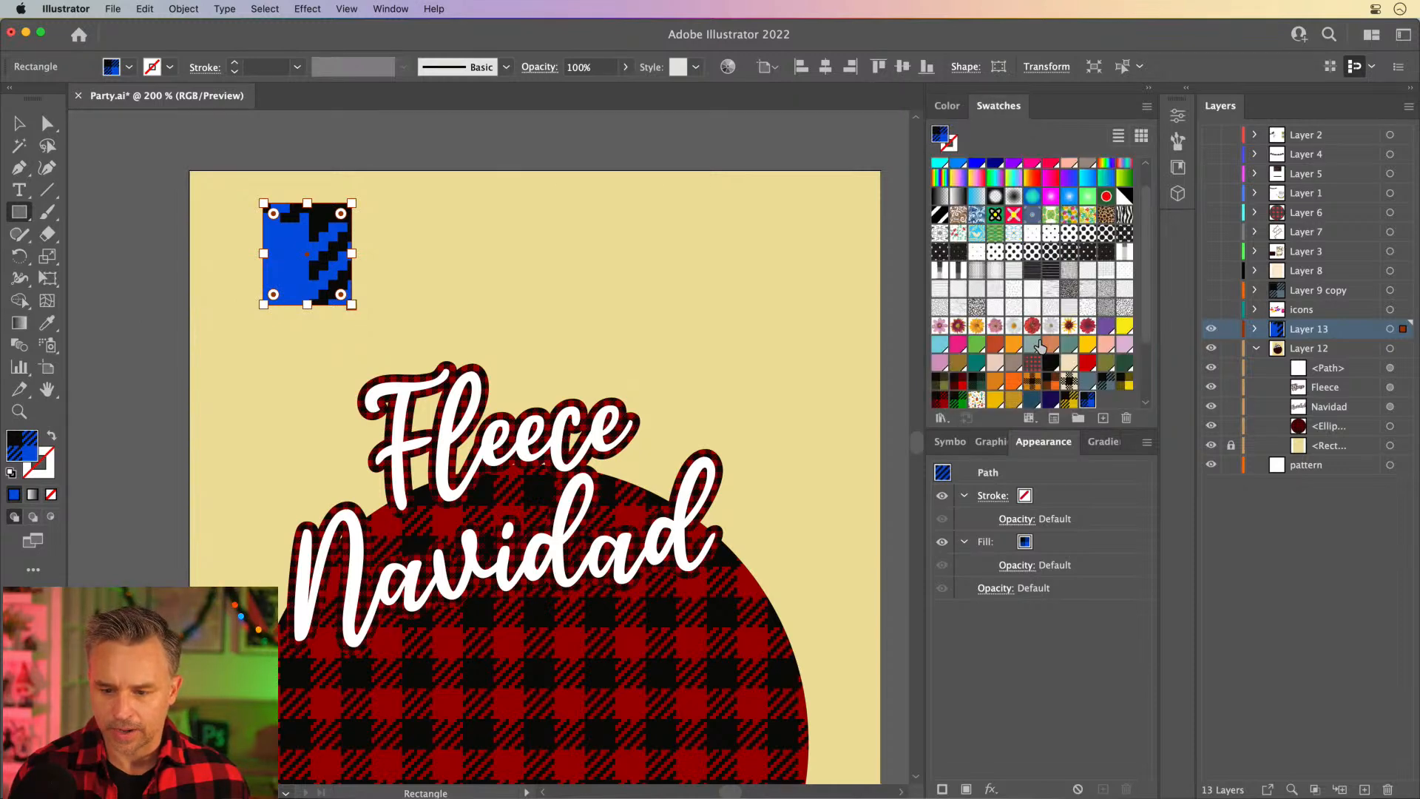
scroll(1150, 383, down, 3)
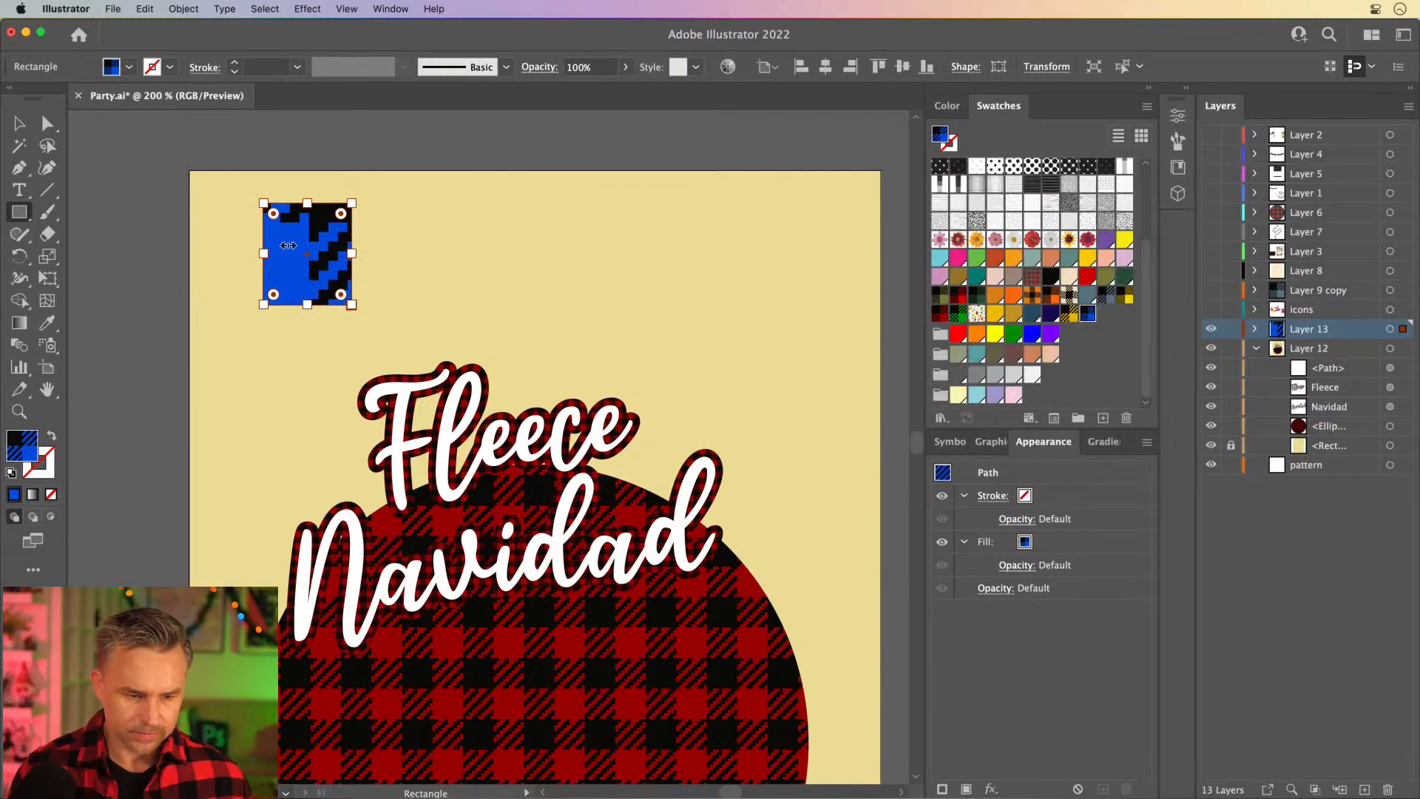
Scale only the rectangle's plaid pattern uniformly to 30%, with Transform Objects off, and apply the same scaling a second time.
double_click(47, 256)
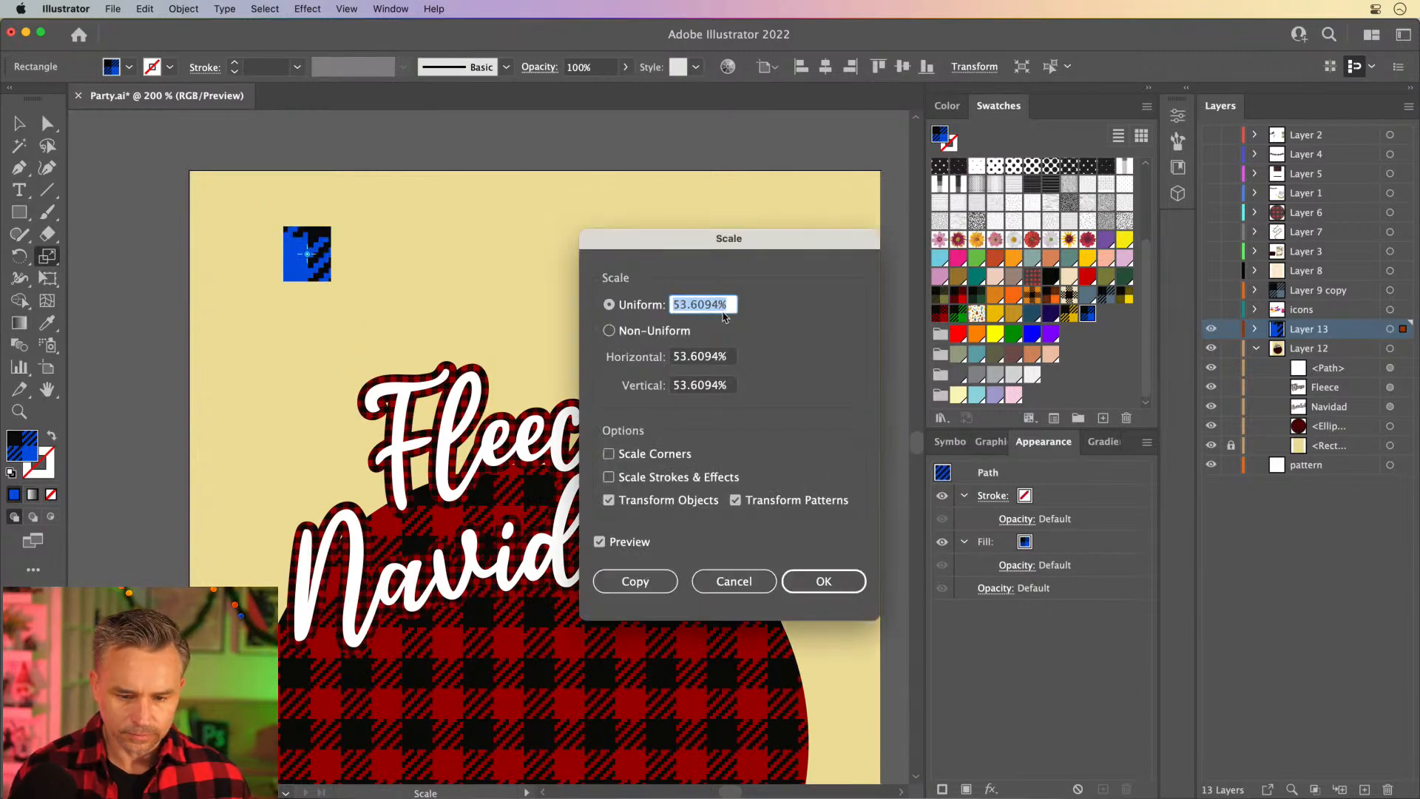
click(641, 507)
double_click(731, 306)
text(50)
key(Return)
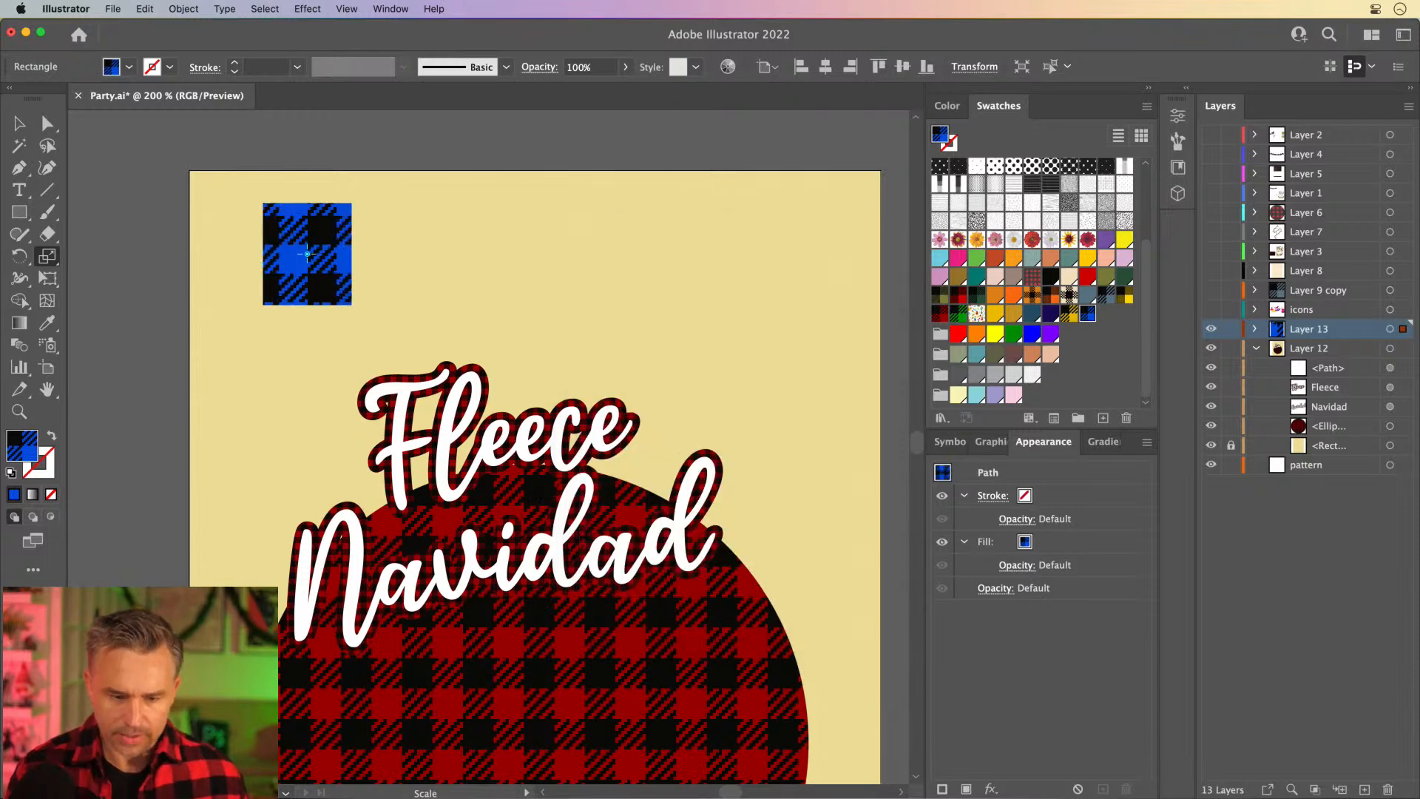
double_click(47, 262)
click(804, 584)
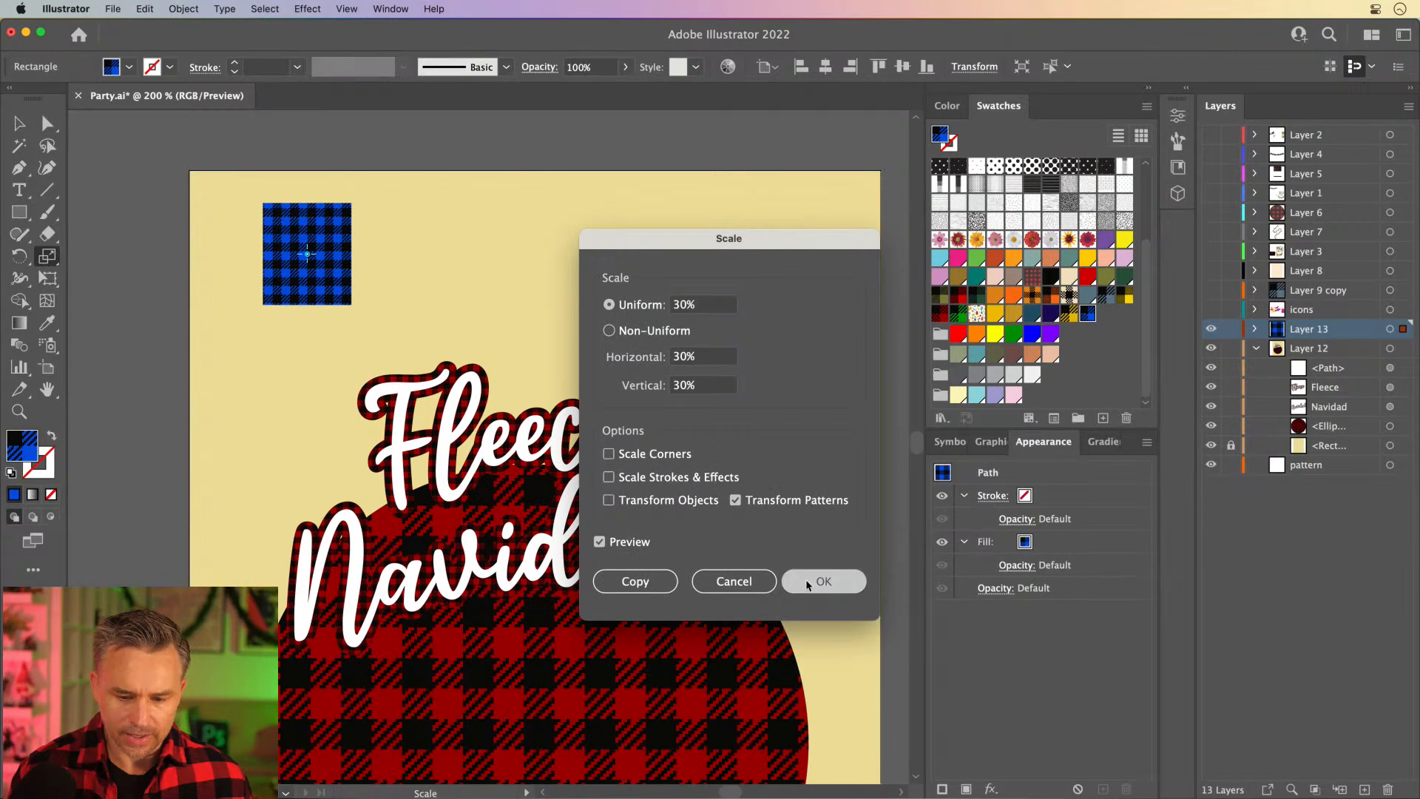
Select the blue plaid rectangle with the Direct Selection tool.
click(19, 123)
click(49, 121)
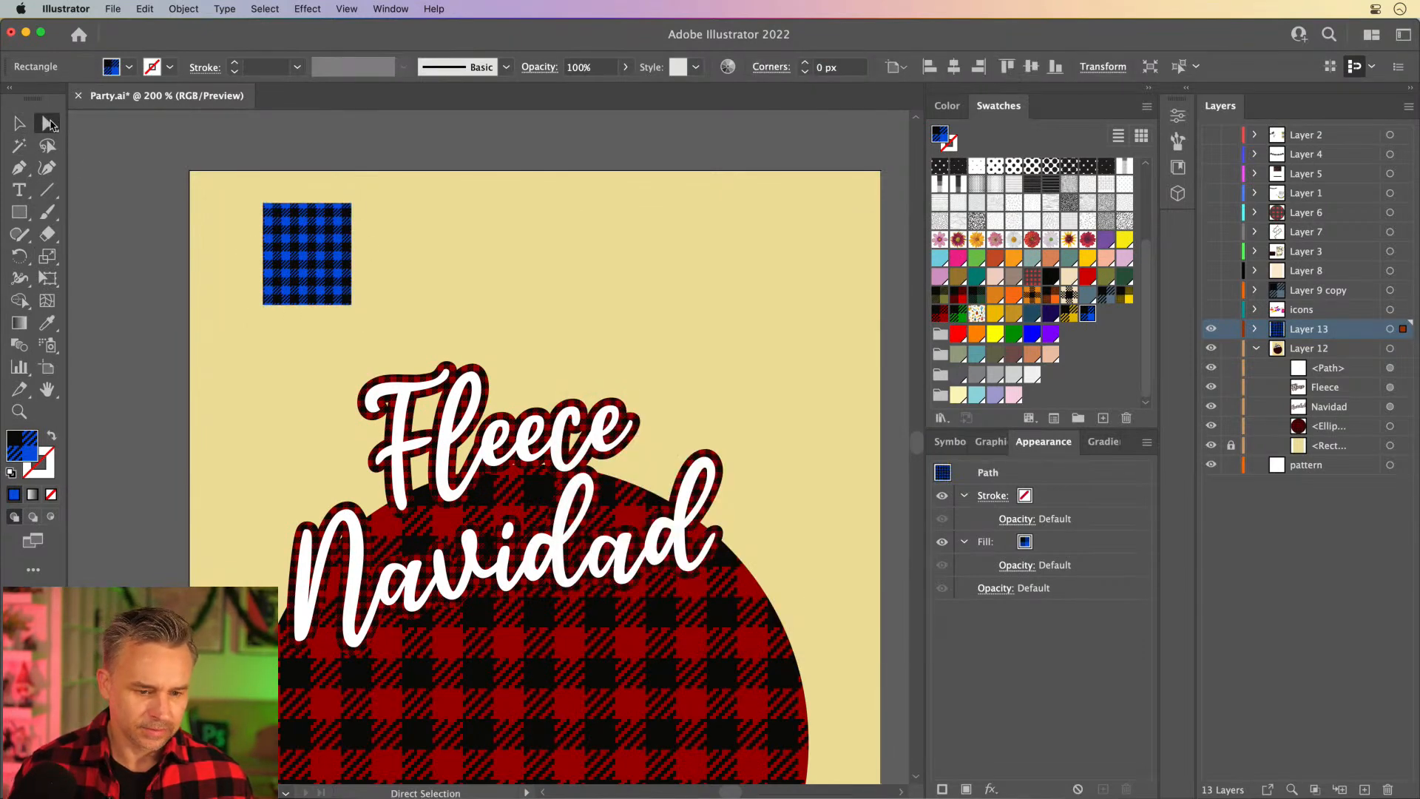
key(super+equal)
key(super+equal)
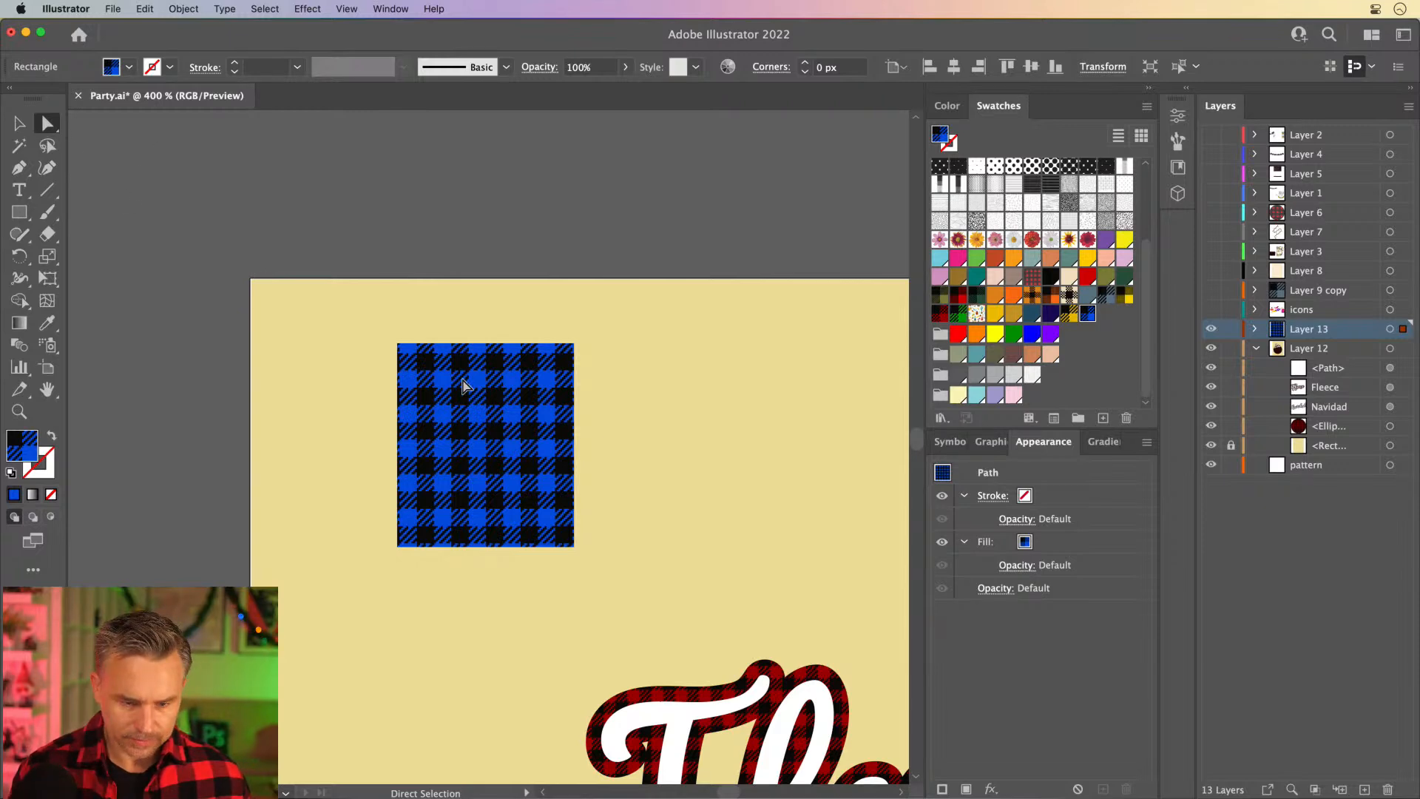
click(458, 397)
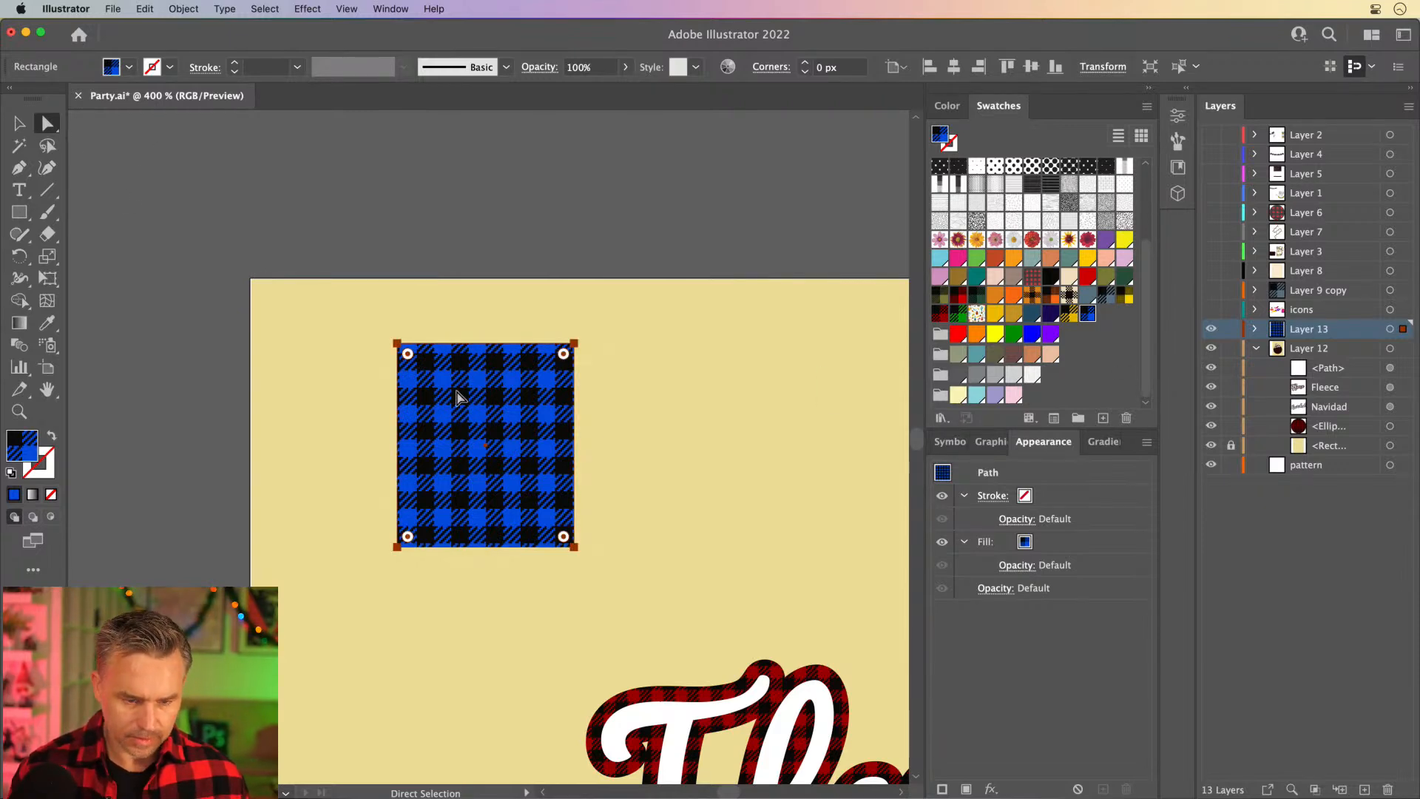
Change Layer 13's highlight colour to blue in its layer options.
double_click(1351, 334)
click(601, 281)
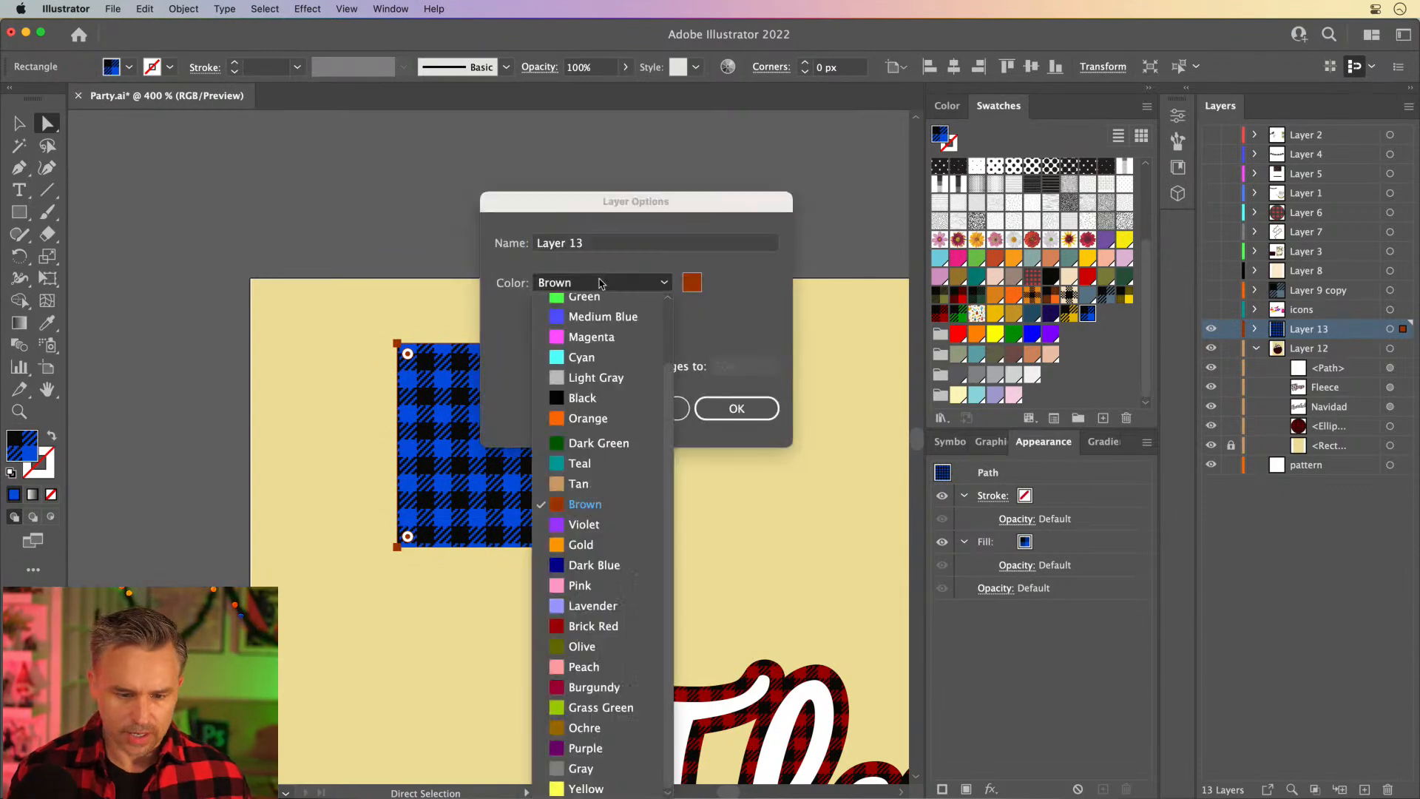
scroll(601, 330, up, 2)
click(596, 328)
click(737, 409)
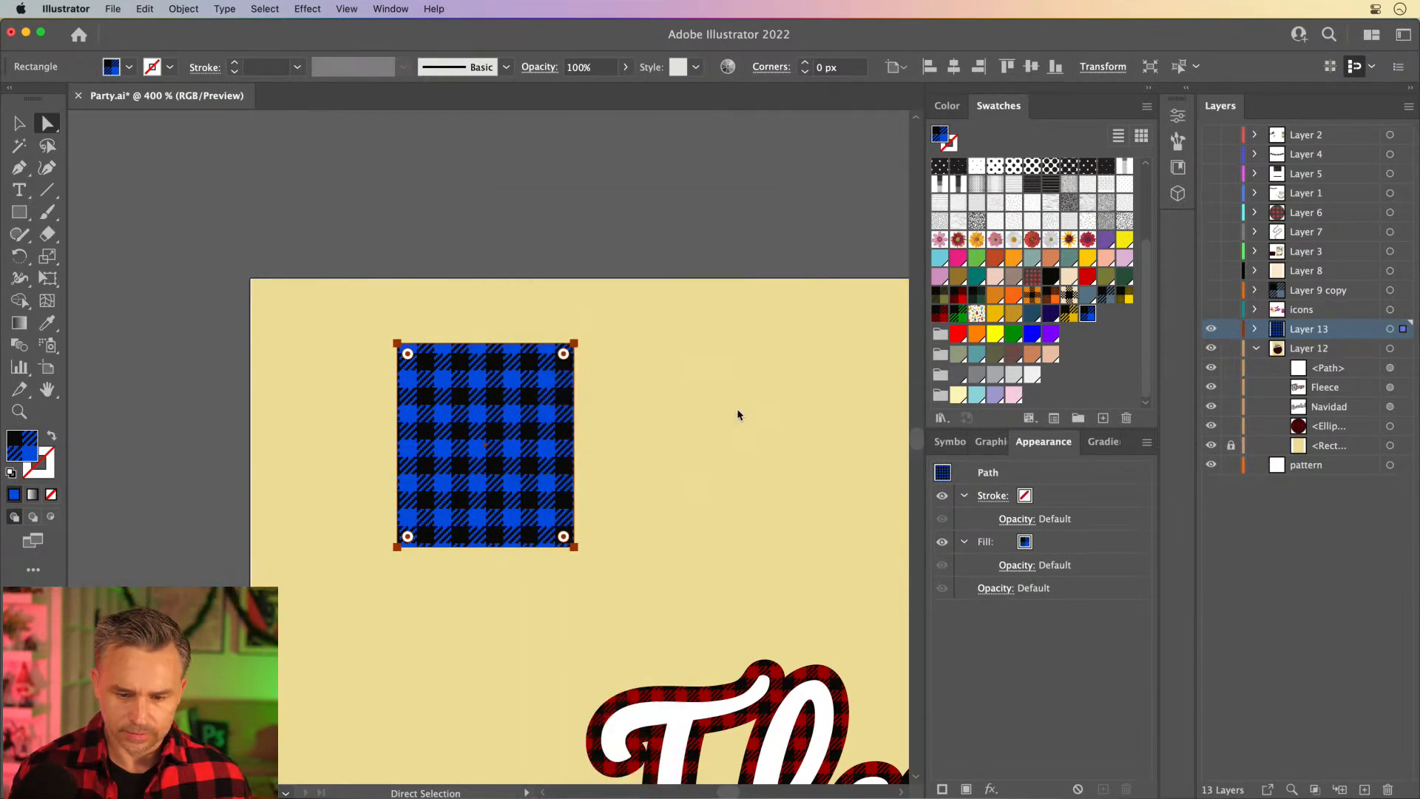
Activate the Pen tool with the blue plaid rectangle still selected.
key(p)
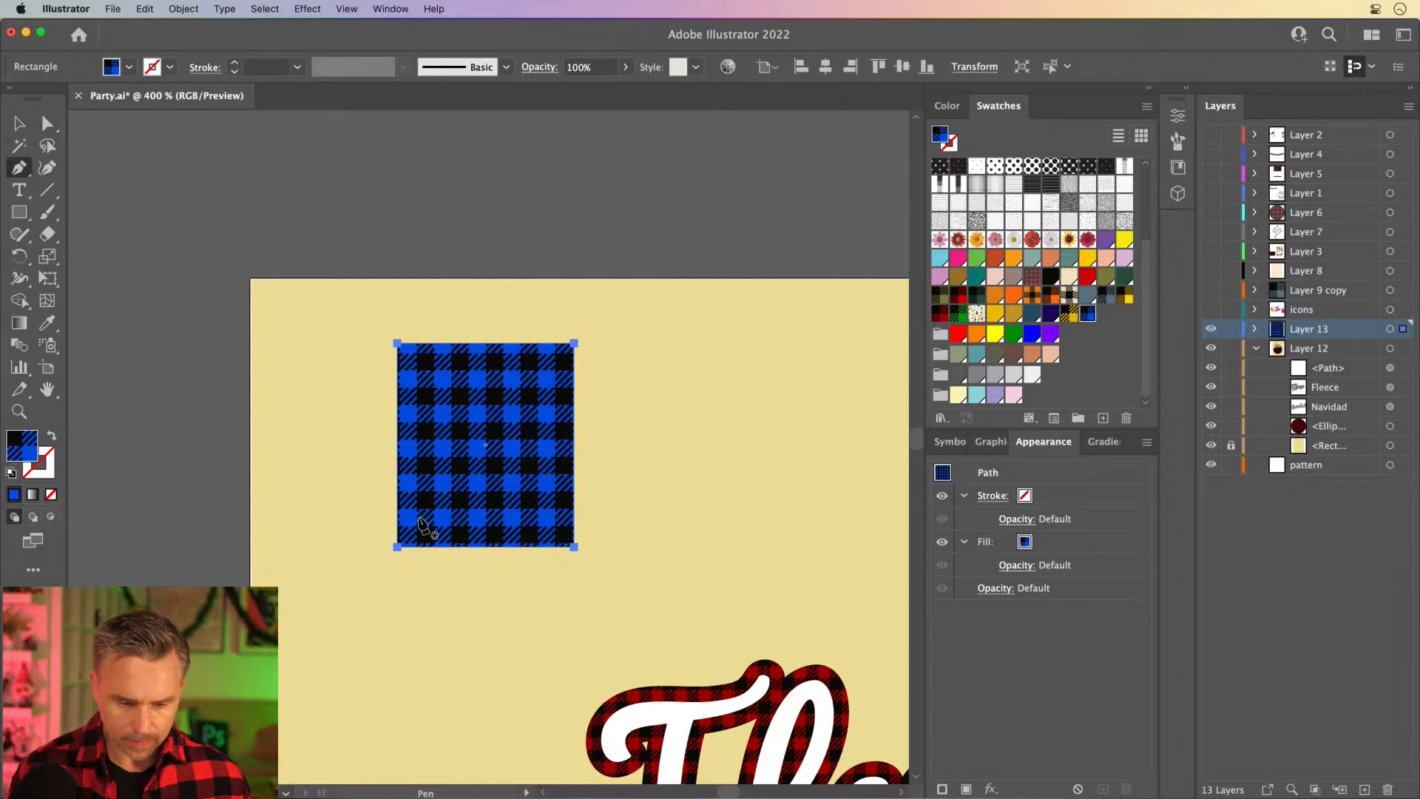
Turn the blue plaid rectangle into a swallowtail pennant by adding a V-notch to its bottom edge and raising its top edge.
click(485, 547)
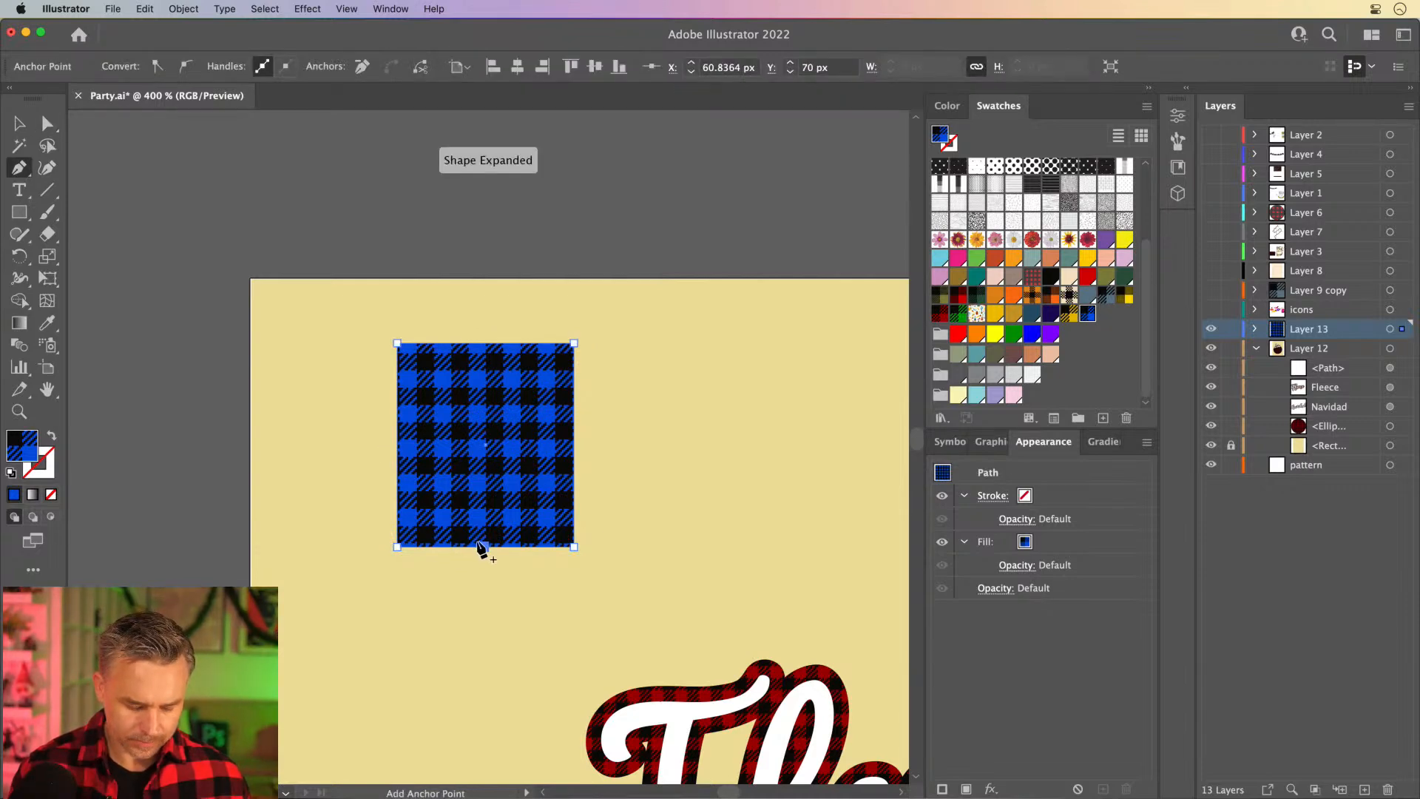
key(a)
drag(484, 548, 483, 470)
drag(379, 318, 621, 383)
key(shift+Up)
key(shift+Up)
key(shift+Up)
key(shift+Down)
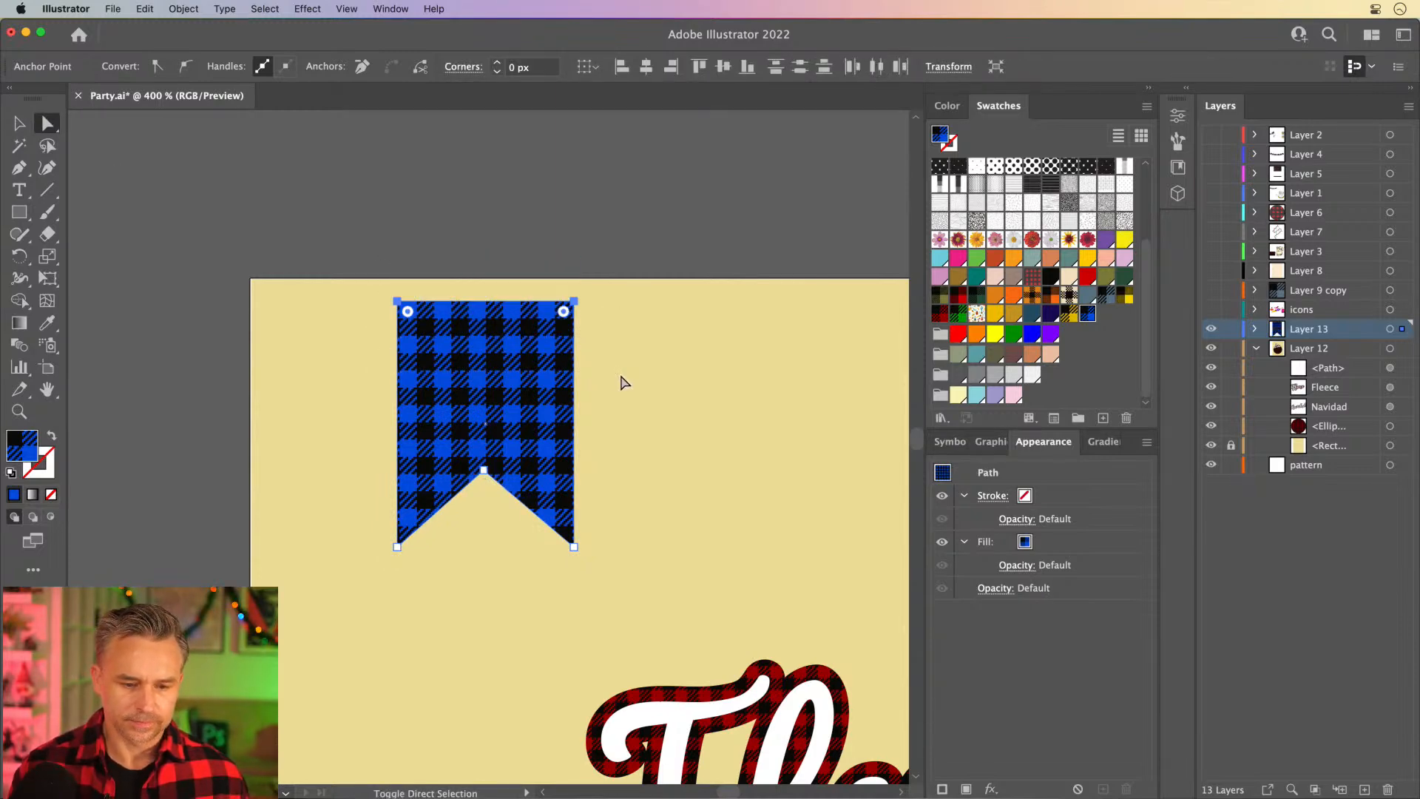
Fill the pennant with the green plaid pattern and add a copy to its right filled with the red plaid.
click(18, 126)
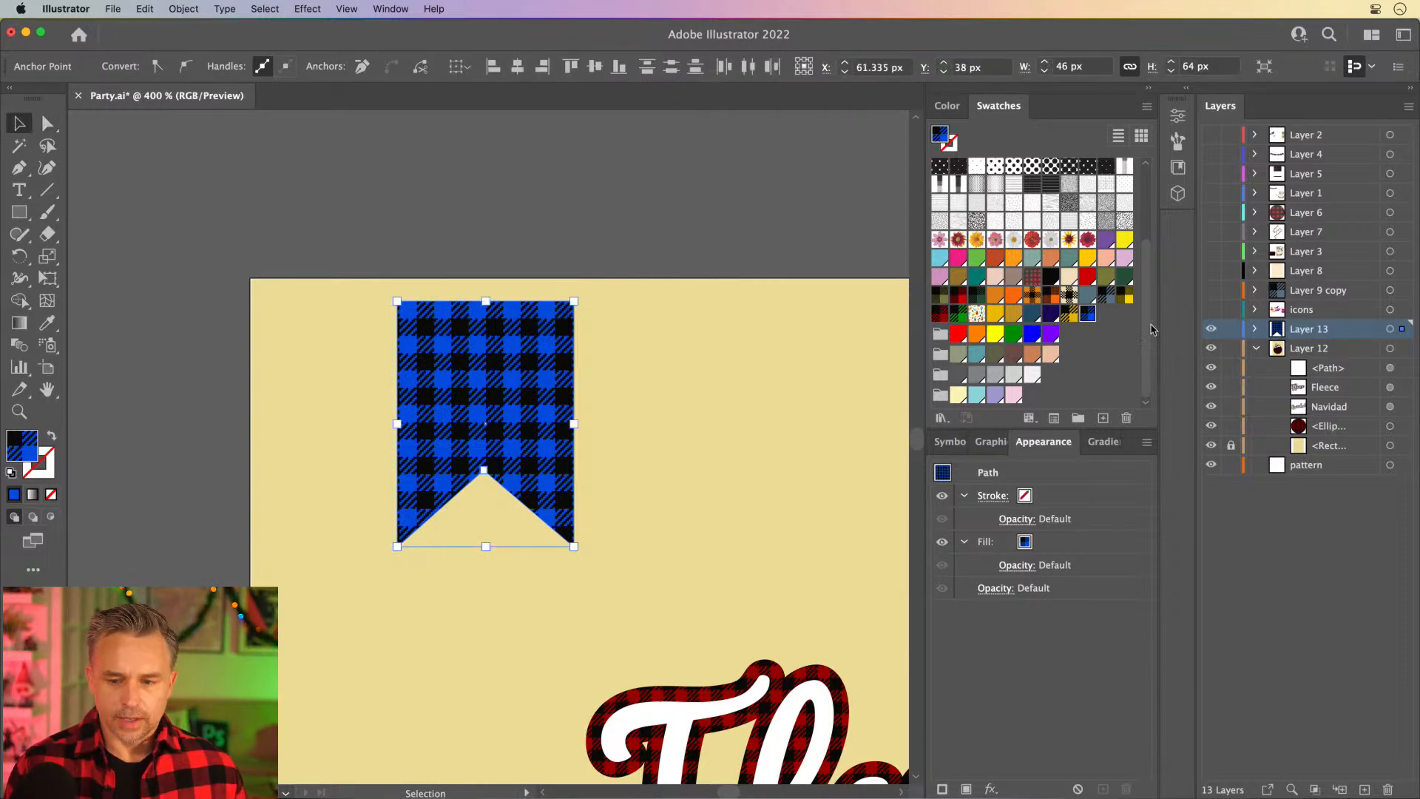
click(958, 314)
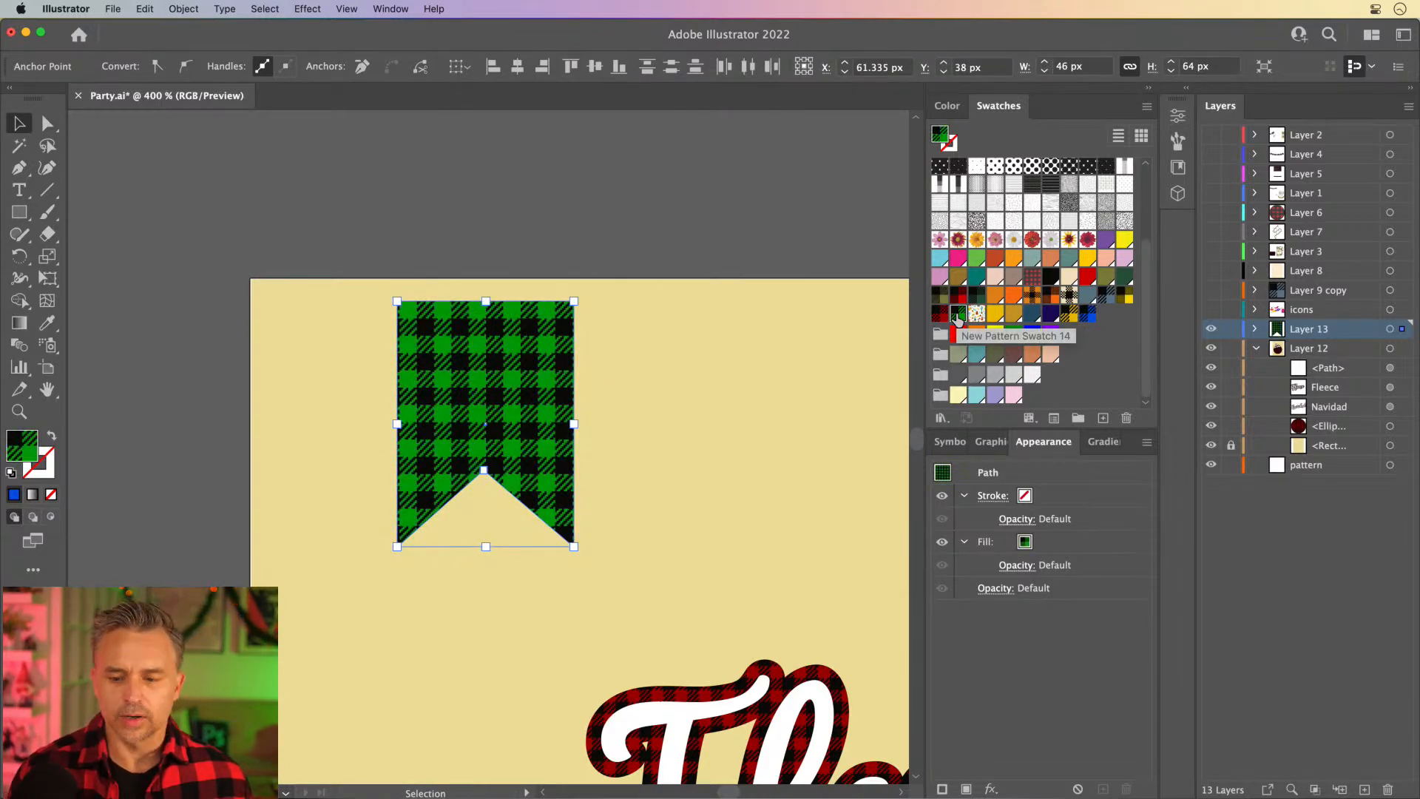
drag(445, 412, 734, 426)
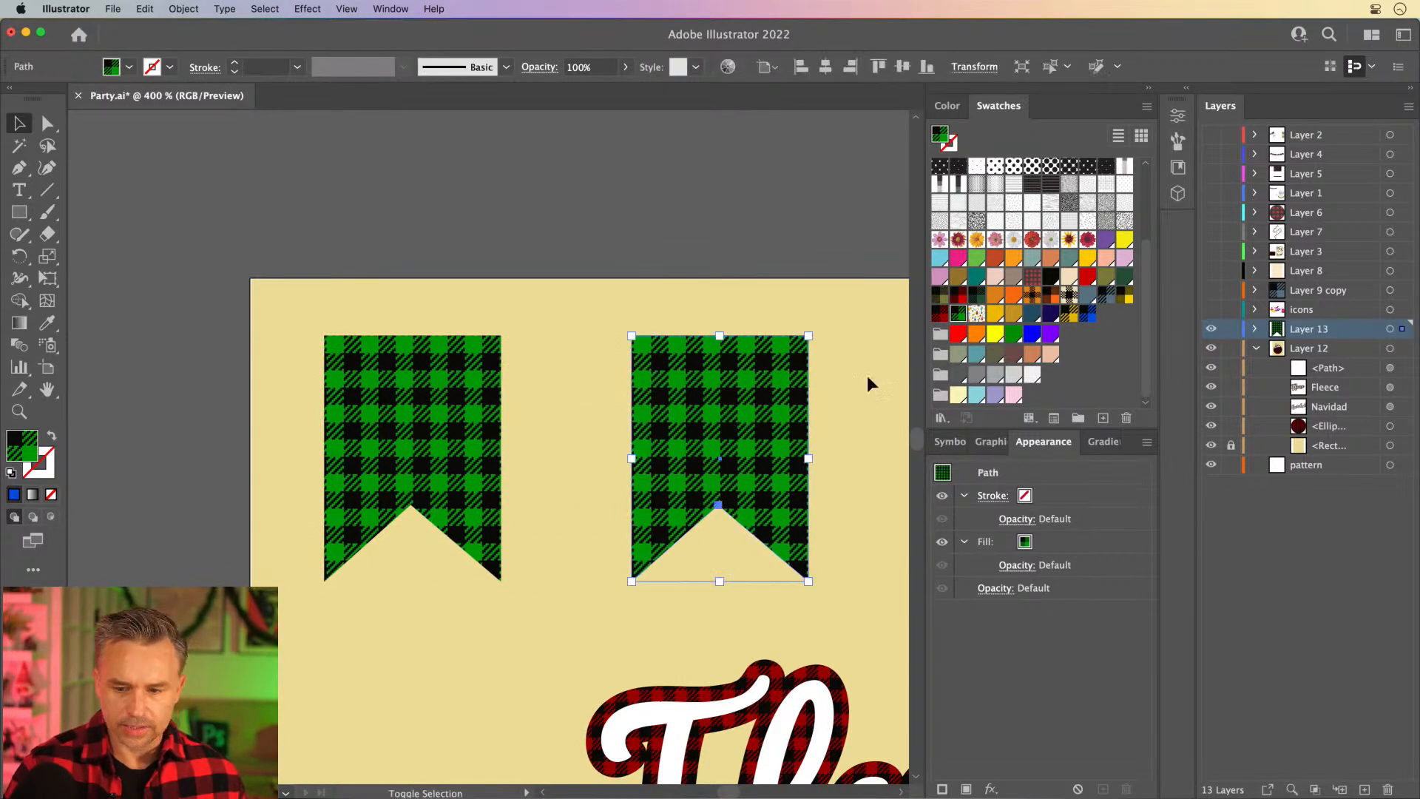
click(939, 313)
Add a copy of the red pennant to its right, fill it with the yellow plaid, and place another copy beside it.
scroll(488, 429, right, 10)
drag(355, 392, 730, 412)
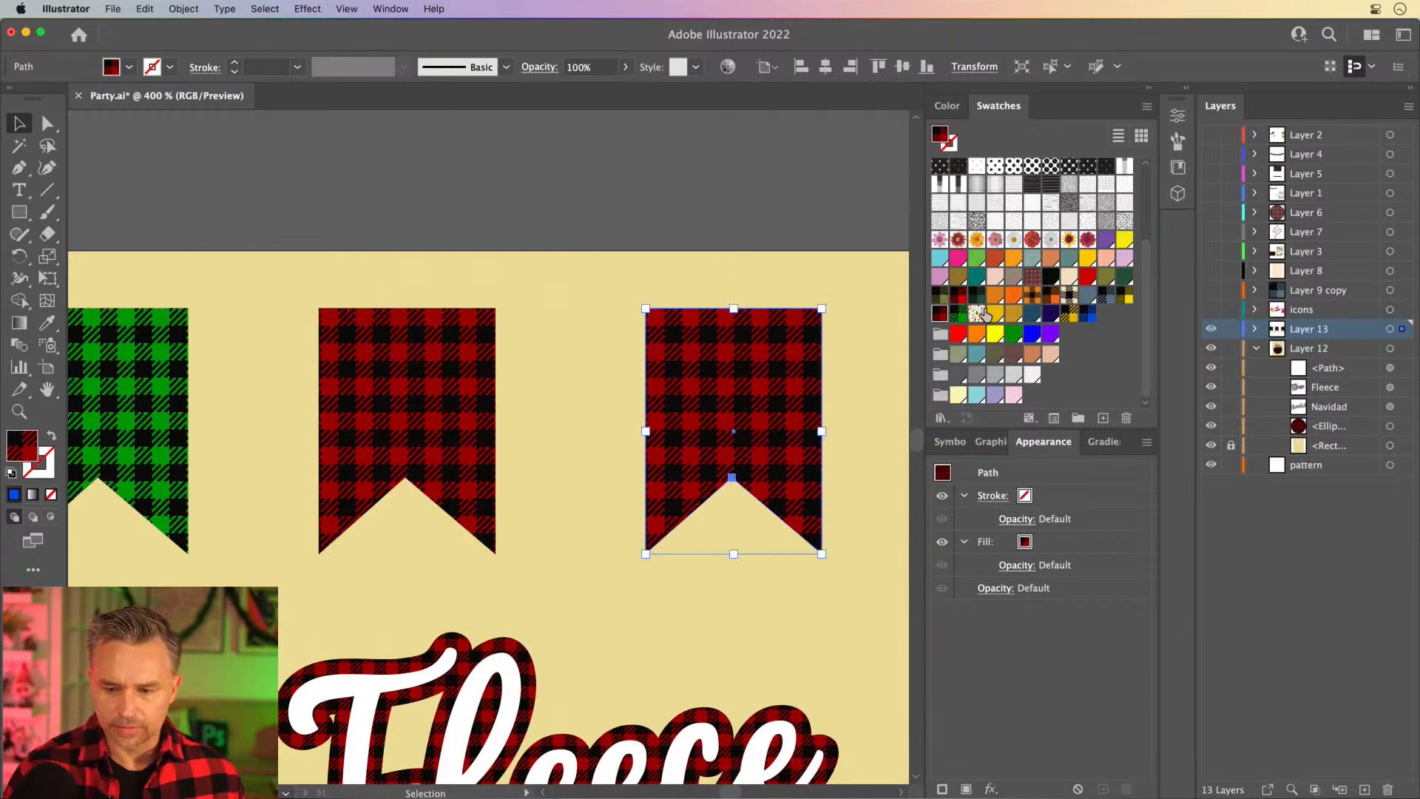
click(1069, 314)
scroll(637, 289, right, 10)
drag(333, 384, 671, 392)
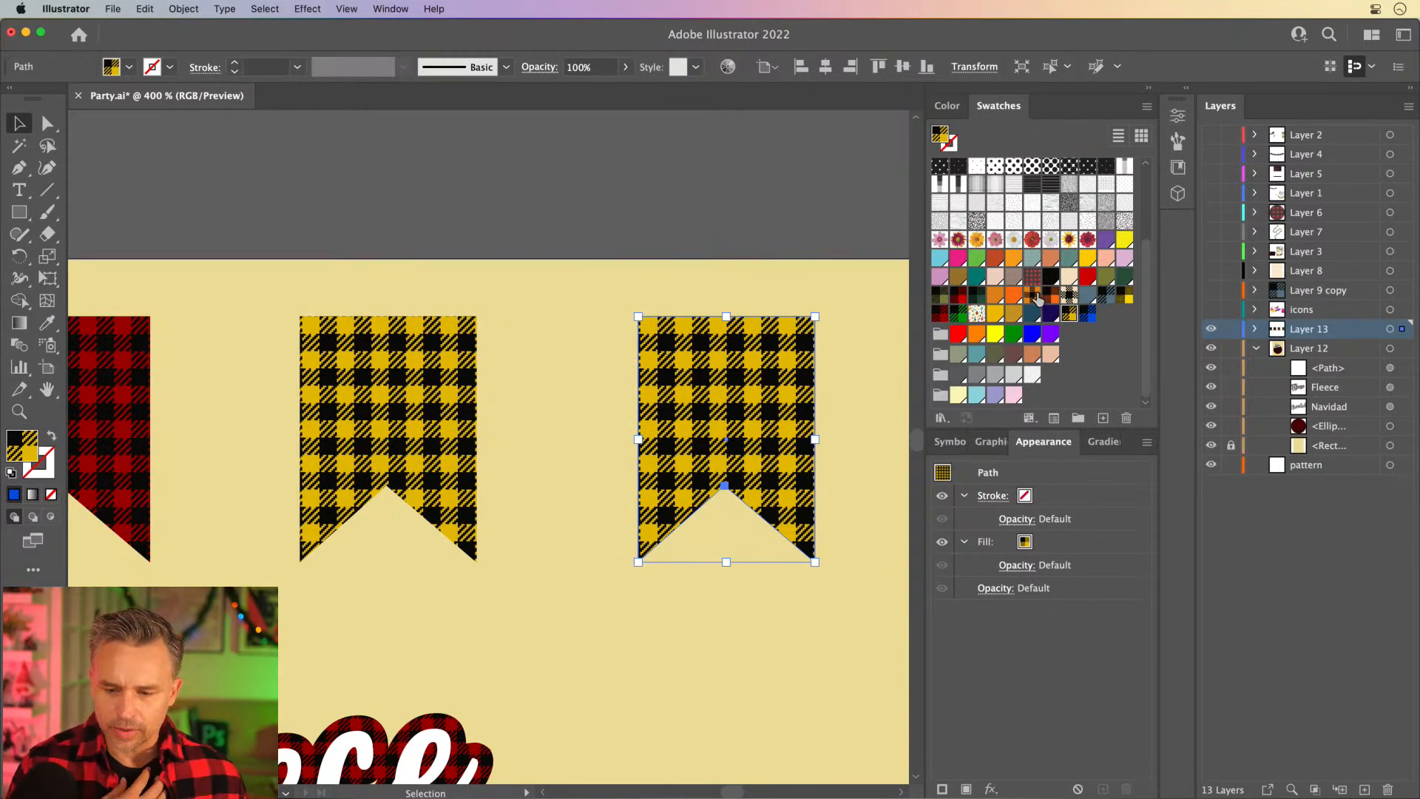
Duplicate the yellow plaid pattern swatch and recolor the yellow areas of the copy orange for the last pennant.
drag(1069, 314, 1104, 411)
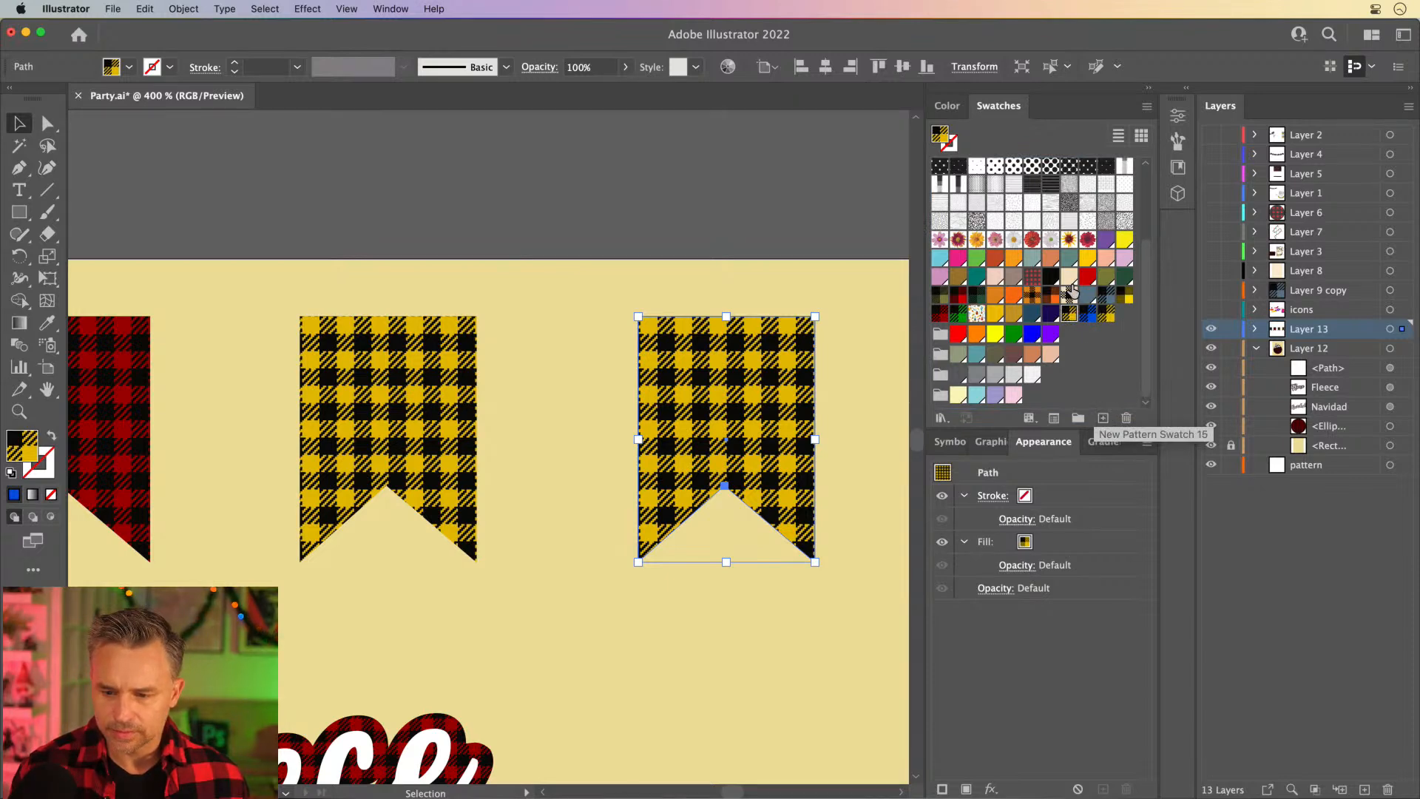
double_click(1105, 313)
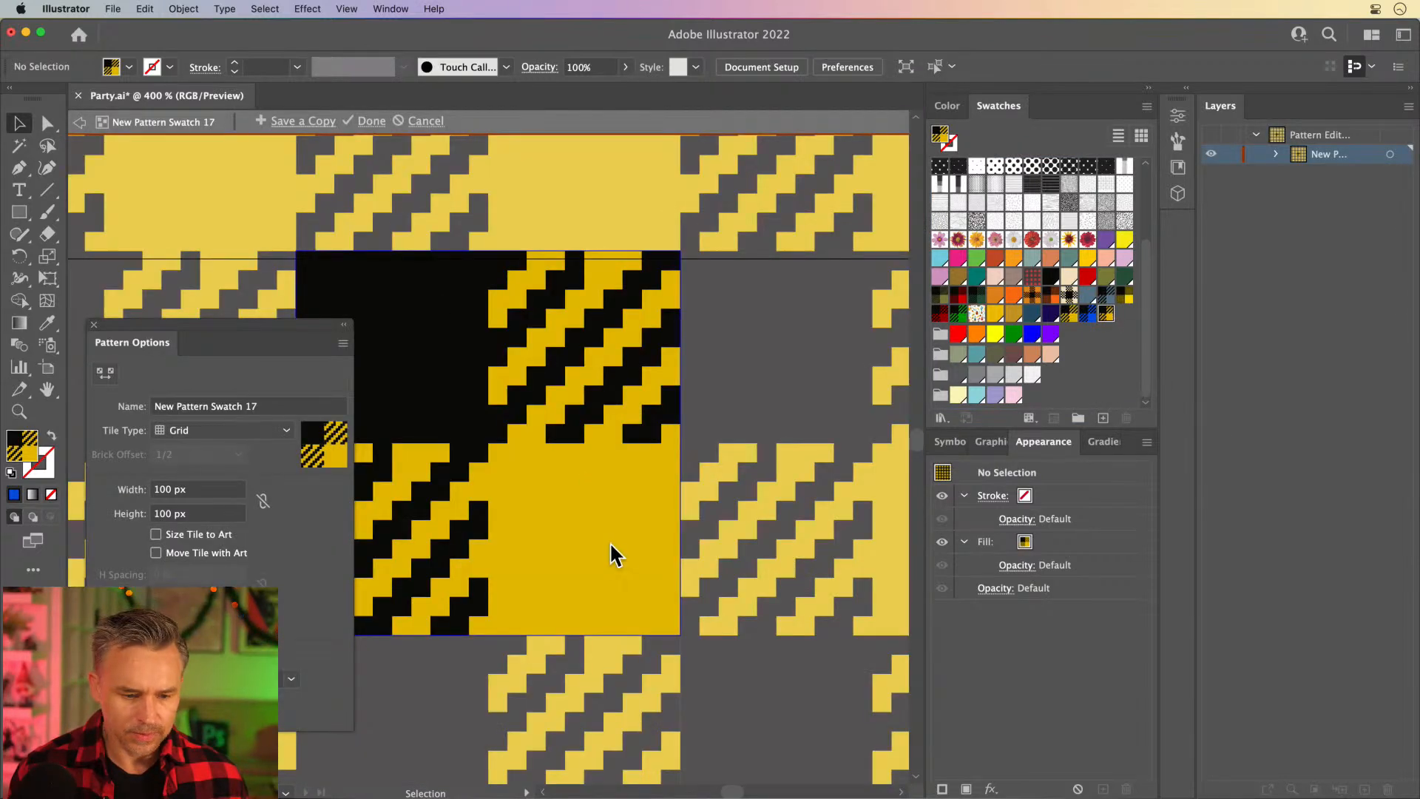
click(588, 548)
double_click(15, 452)
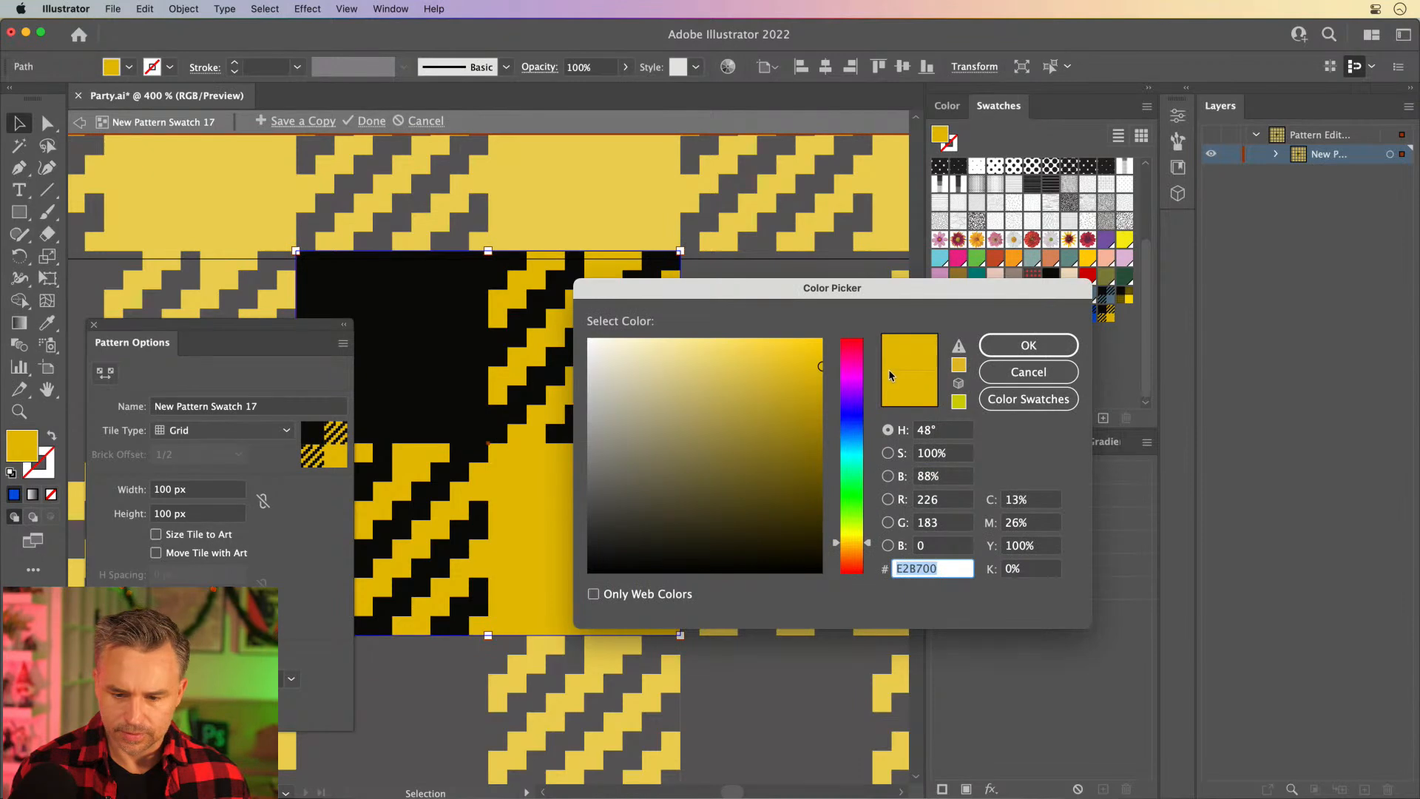
drag(838, 549, 840, 552)
key(Return)
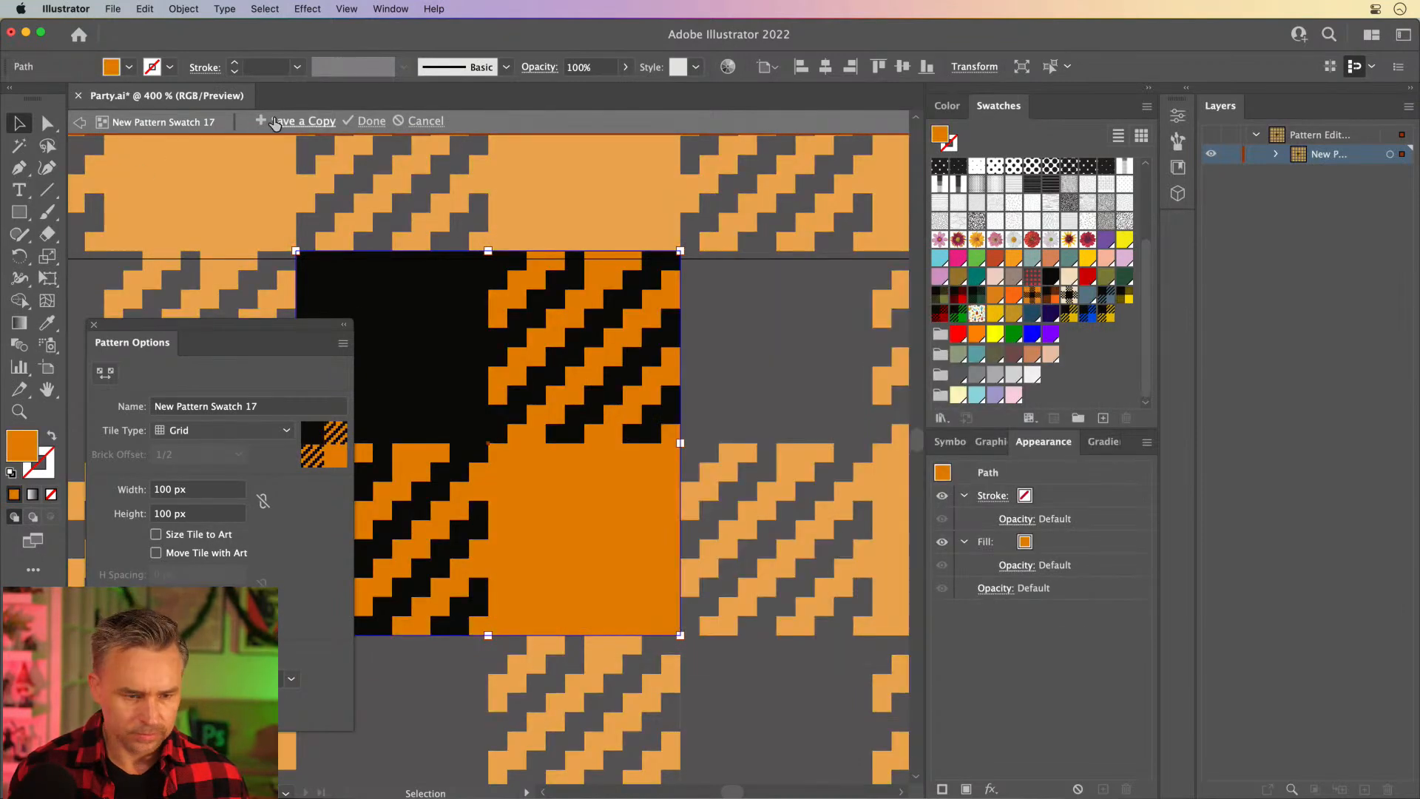
click(366, 122)
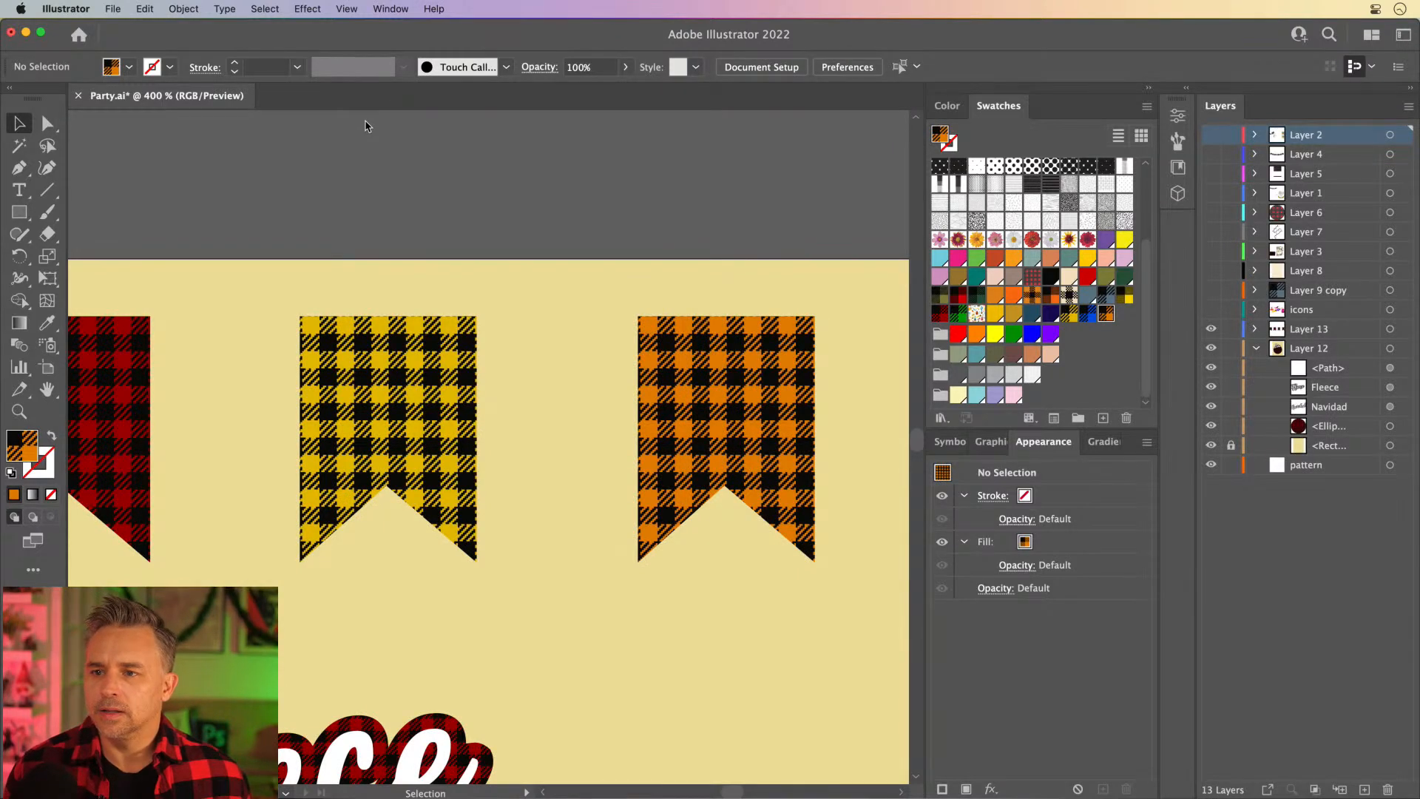
Move the orange pennant to the far end and fill the gap with copies of the red and green pennants, making a row of six.
click(692, 387)
key(a)
key(super+minus)
key(v)
key(super+minus)
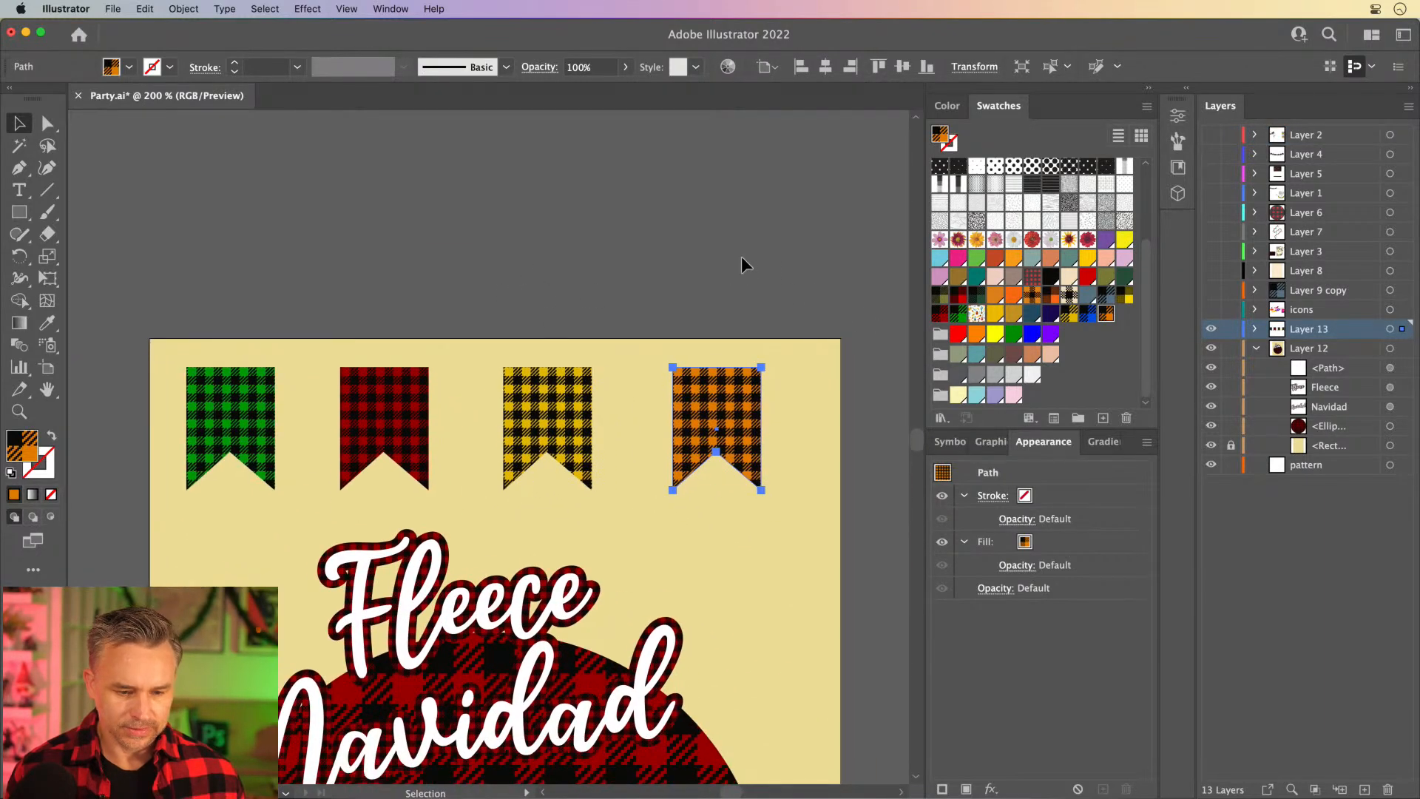
key(super+minus)
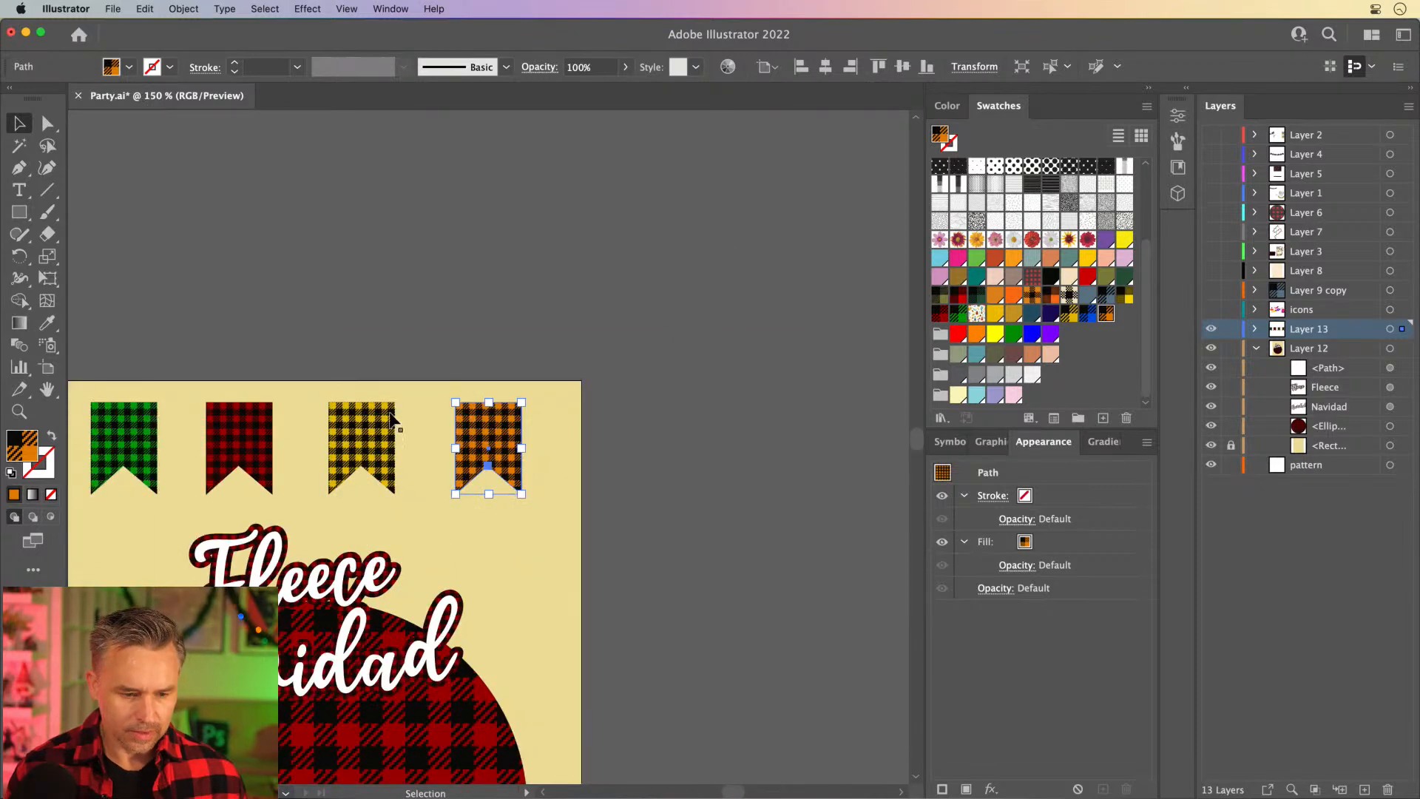
scroll(362, 304, left, 5)
scroll(362, 305, down, 2)
drag(636, 381, 803, 381)
click(406, 380)
drag(407, 380, 645, 381)
drag(288, 384, 896, 390)
drag(733, 257, 689, 257)
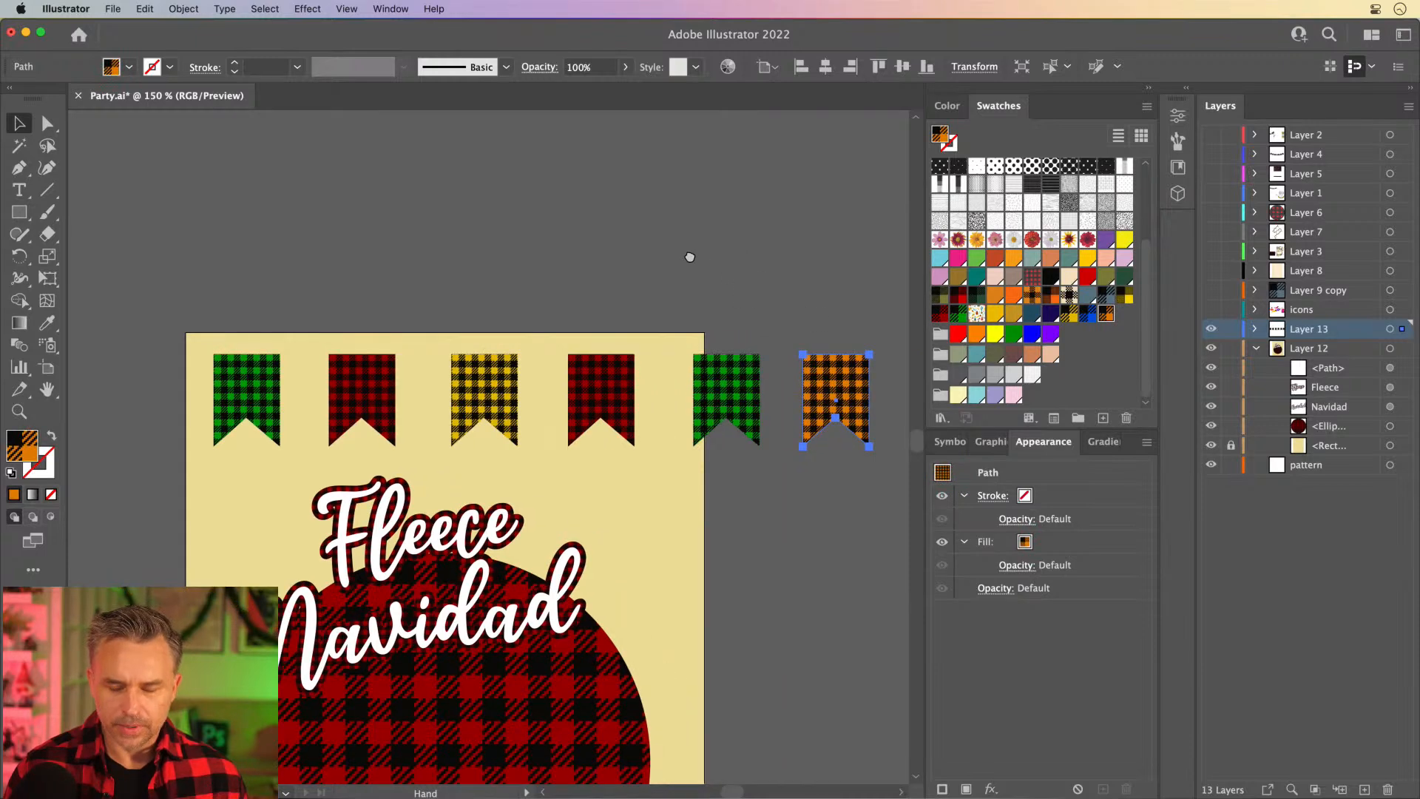
Scale the whole row of six pennants down to fit the artboard's width and center it near the upper edge.
click(601, 291)
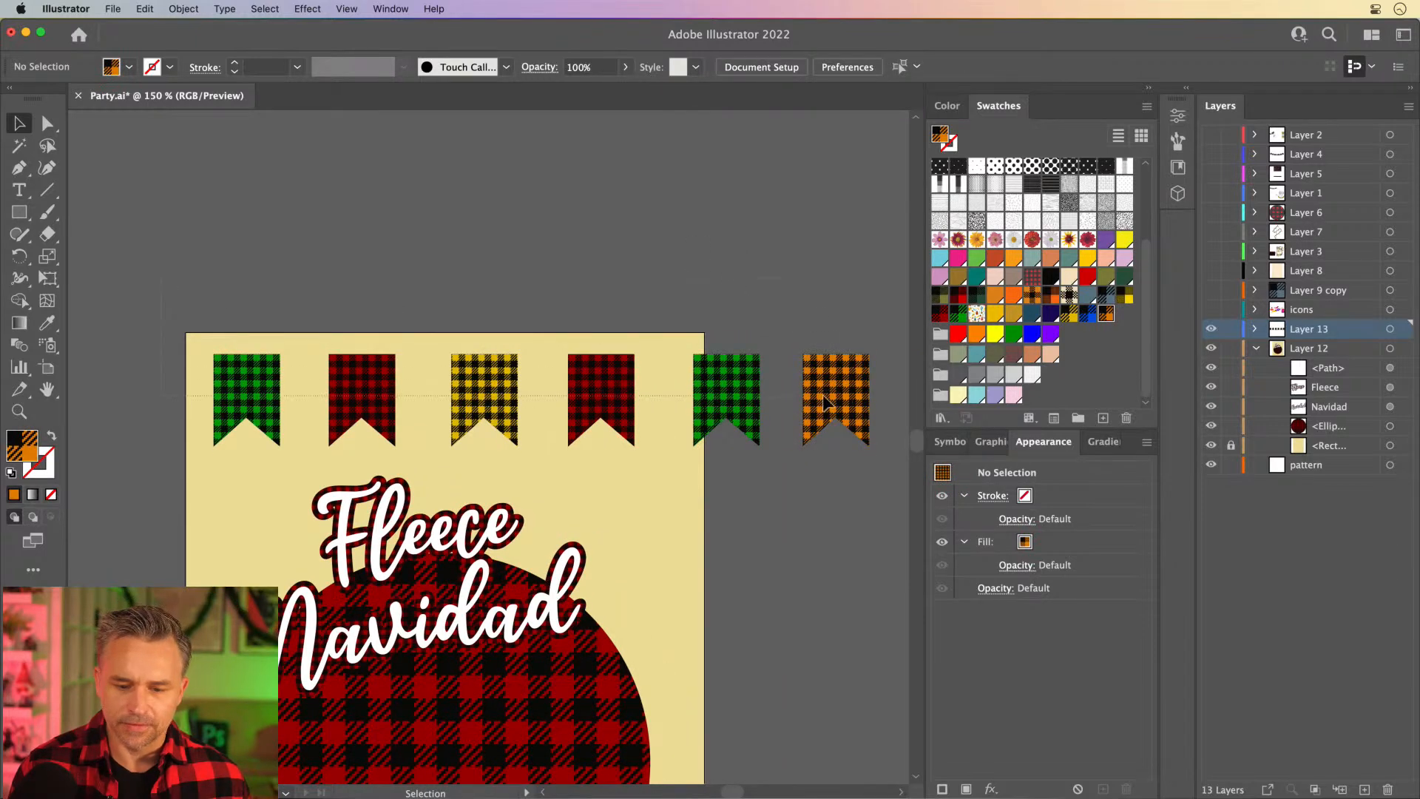
drag(792, 398, 840, 391)
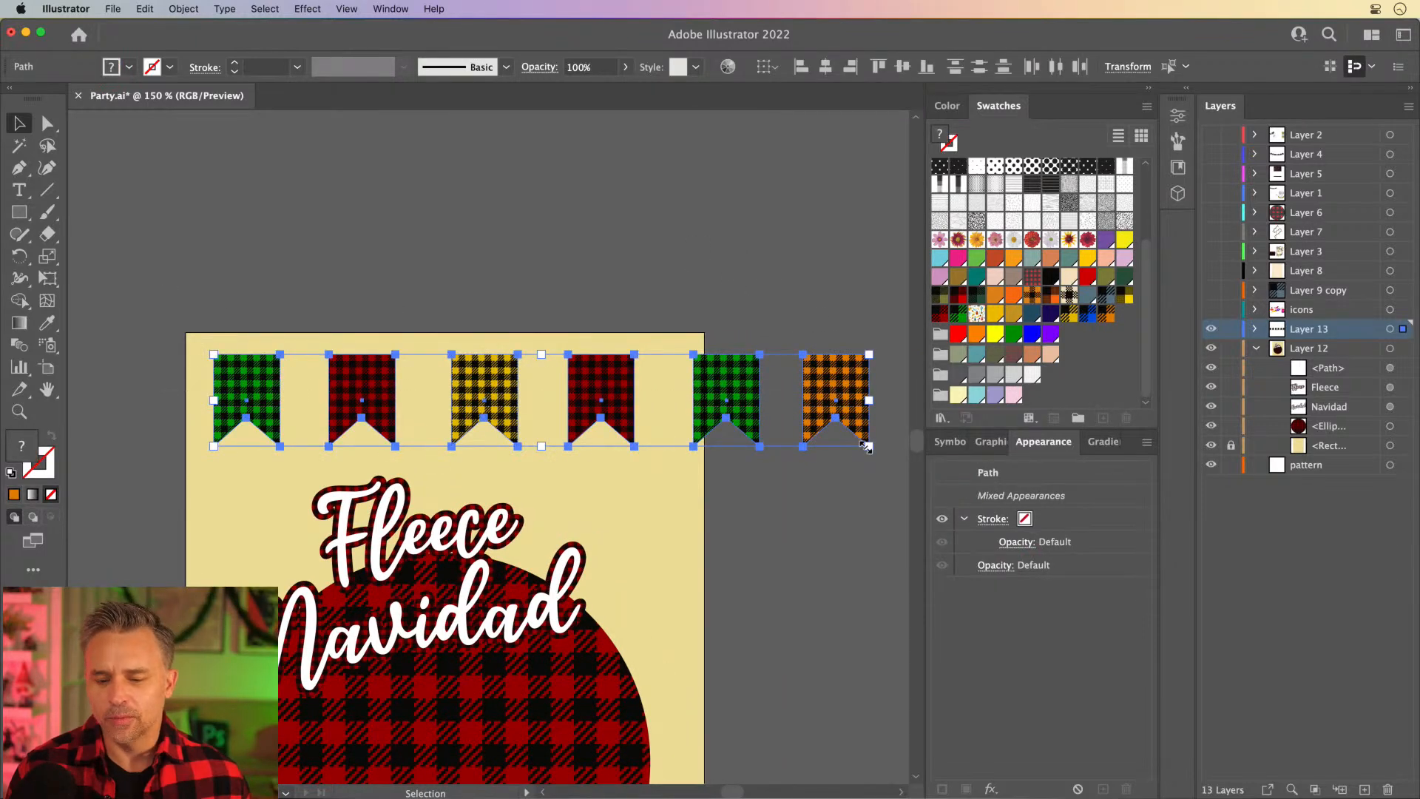
drag(868, 446, 657, 441)
drag(390, 373, 396, 392)
key(super+equal)
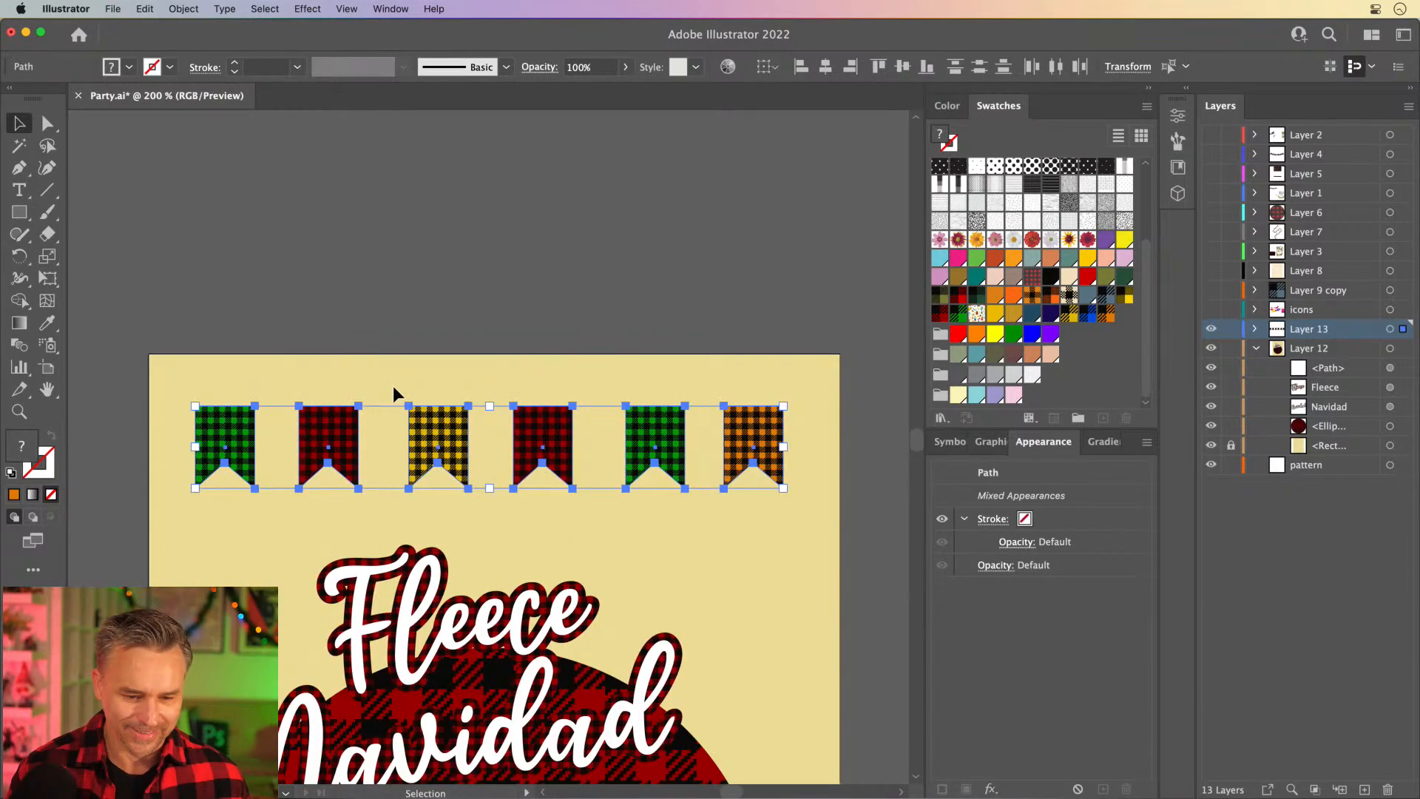
Draw a straight horizontal line across the artboard along the pennants' top edges and give it a white stroke.
click(145, 300)
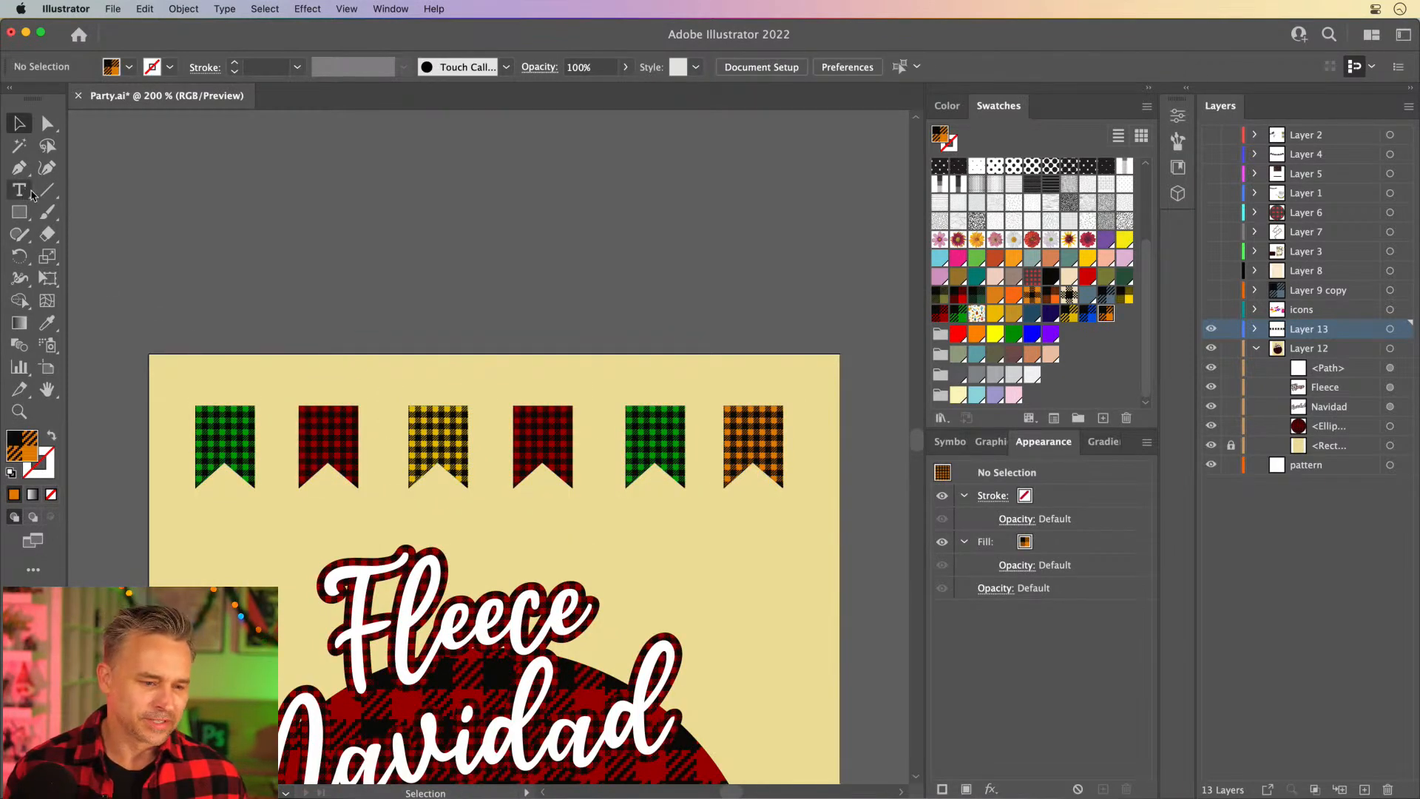
key(backslash)
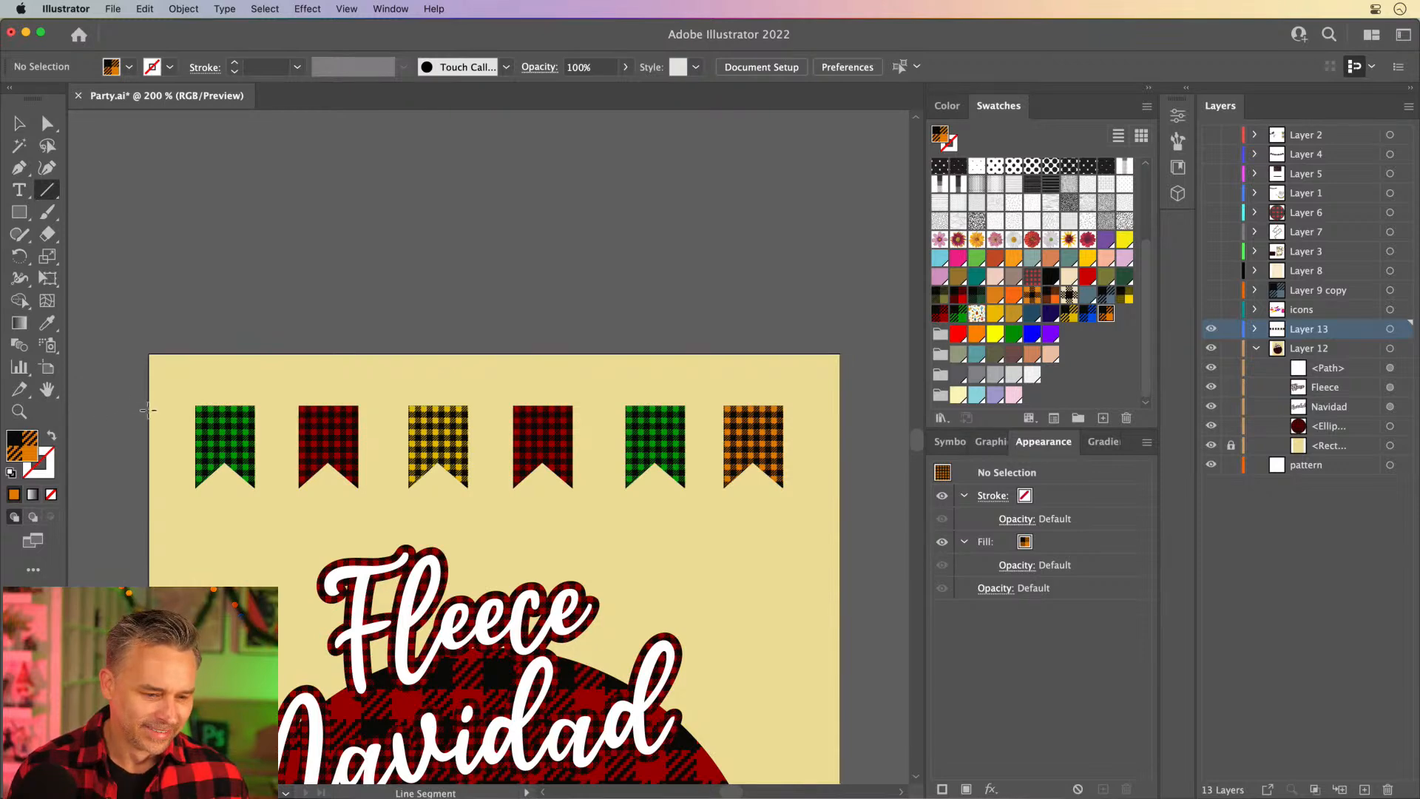
mouse_move(147, 407)
mouse_down()
mouse_move(862, 411)
mouse_move(834, 407)
mouse_up()
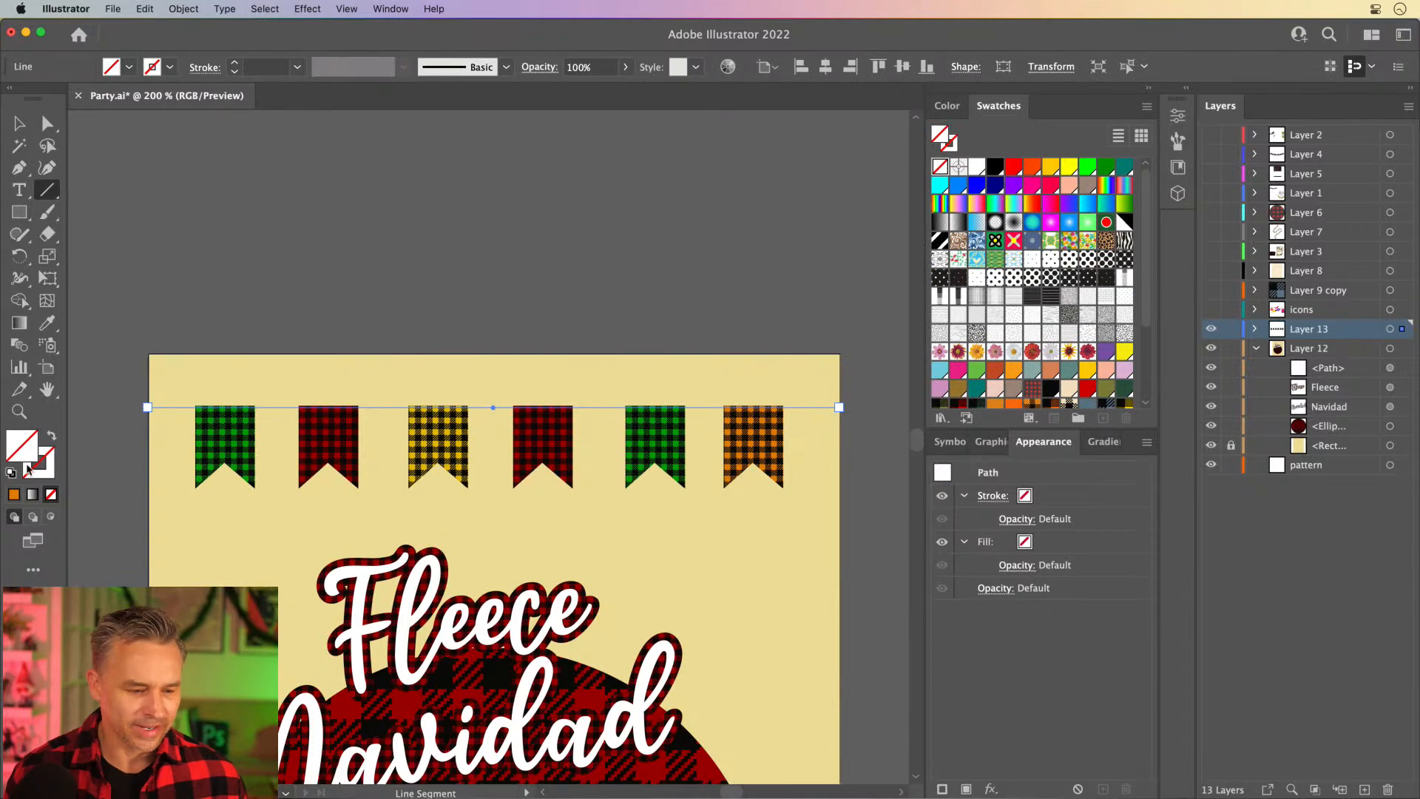
click(52, 459)
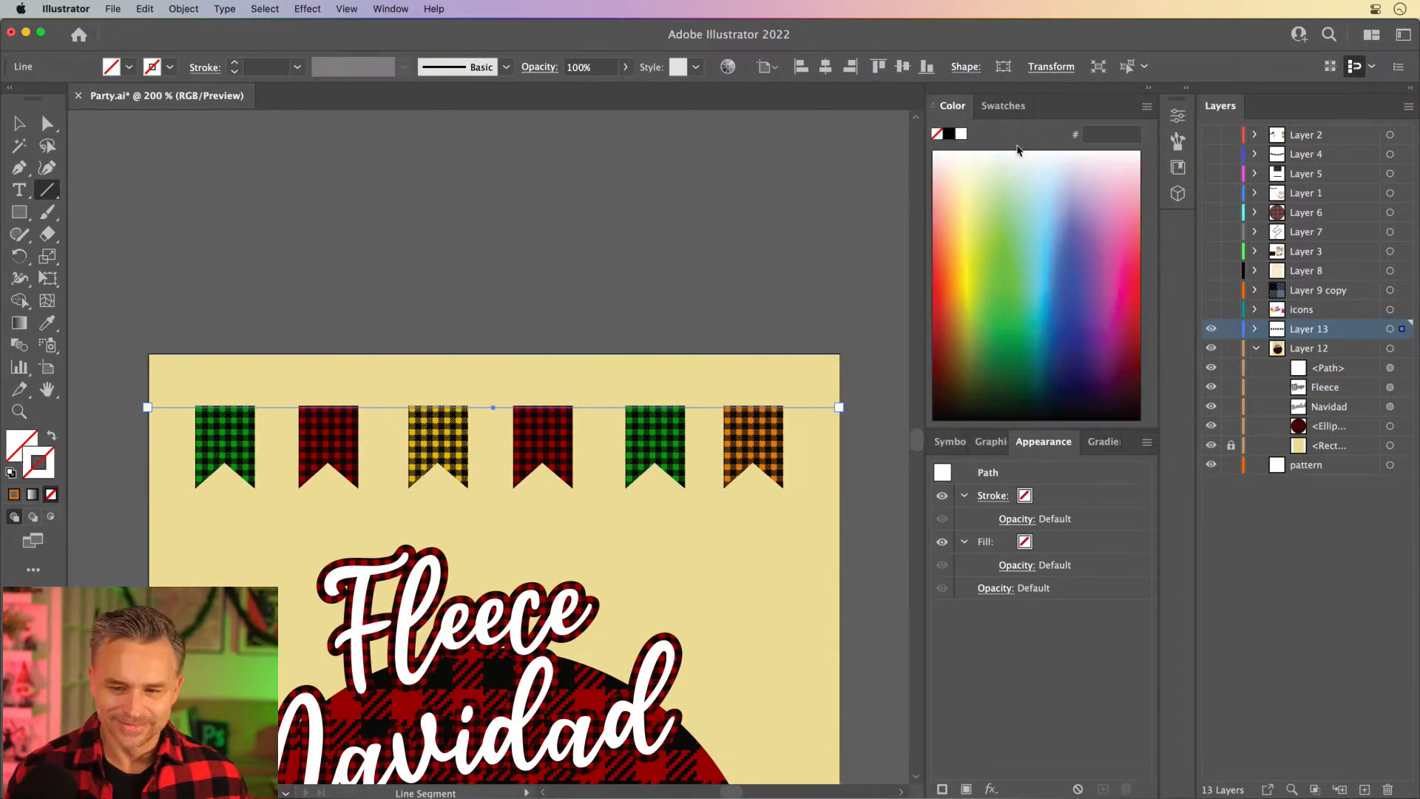
click(960, 138)
key(v)
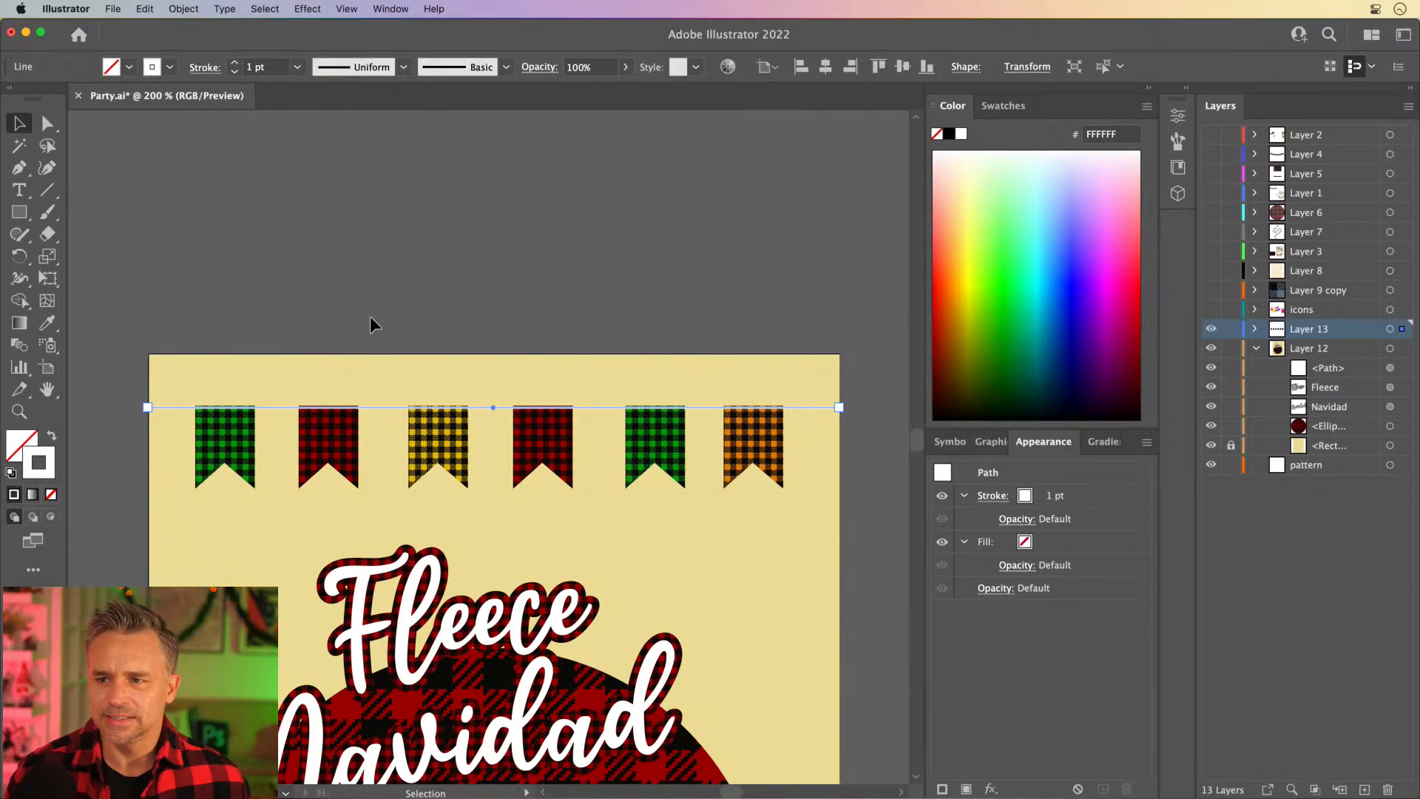
key(super)
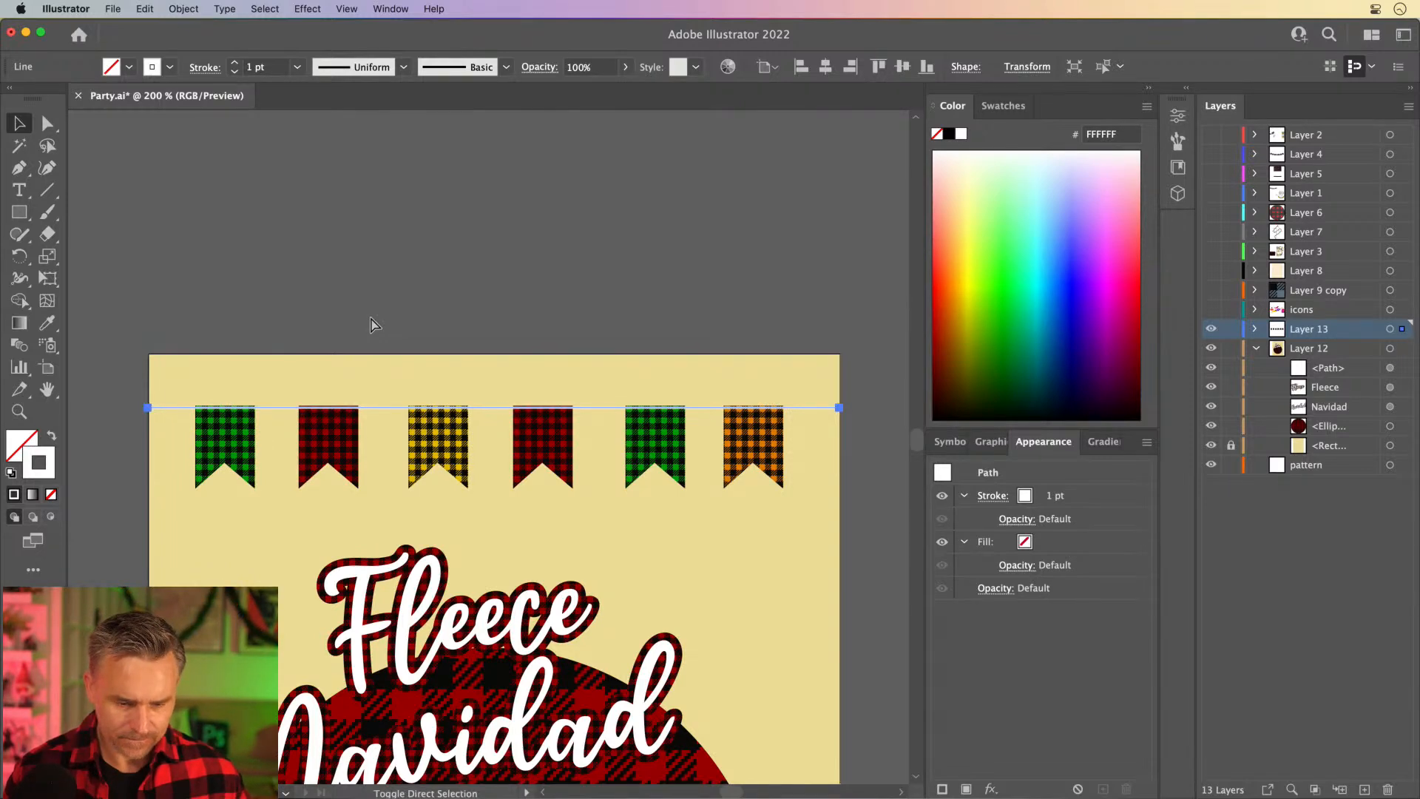
click(370, 317)
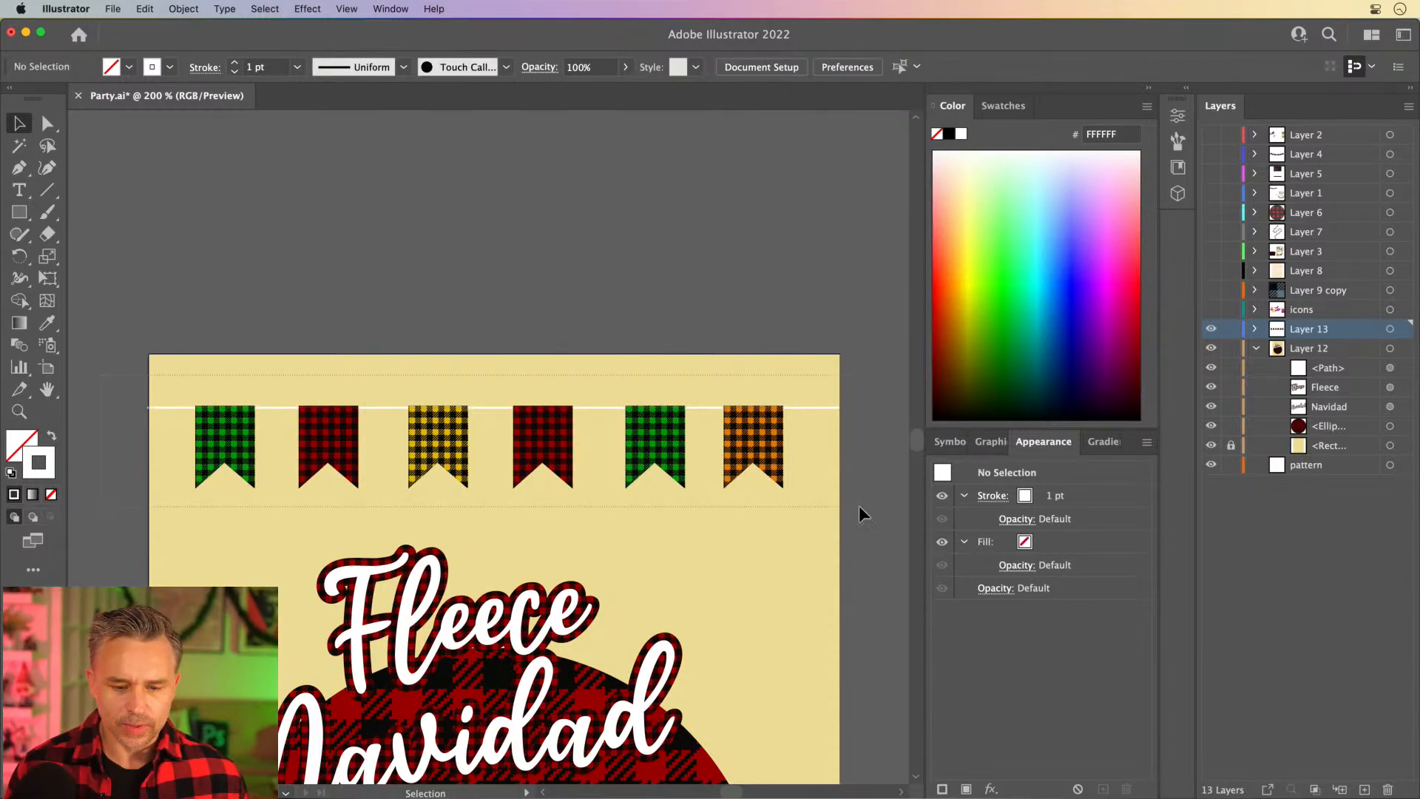
Select the six pennants without the line and distribute them evenly in the horizontal direction.
key(super+a)
click(396, 279)
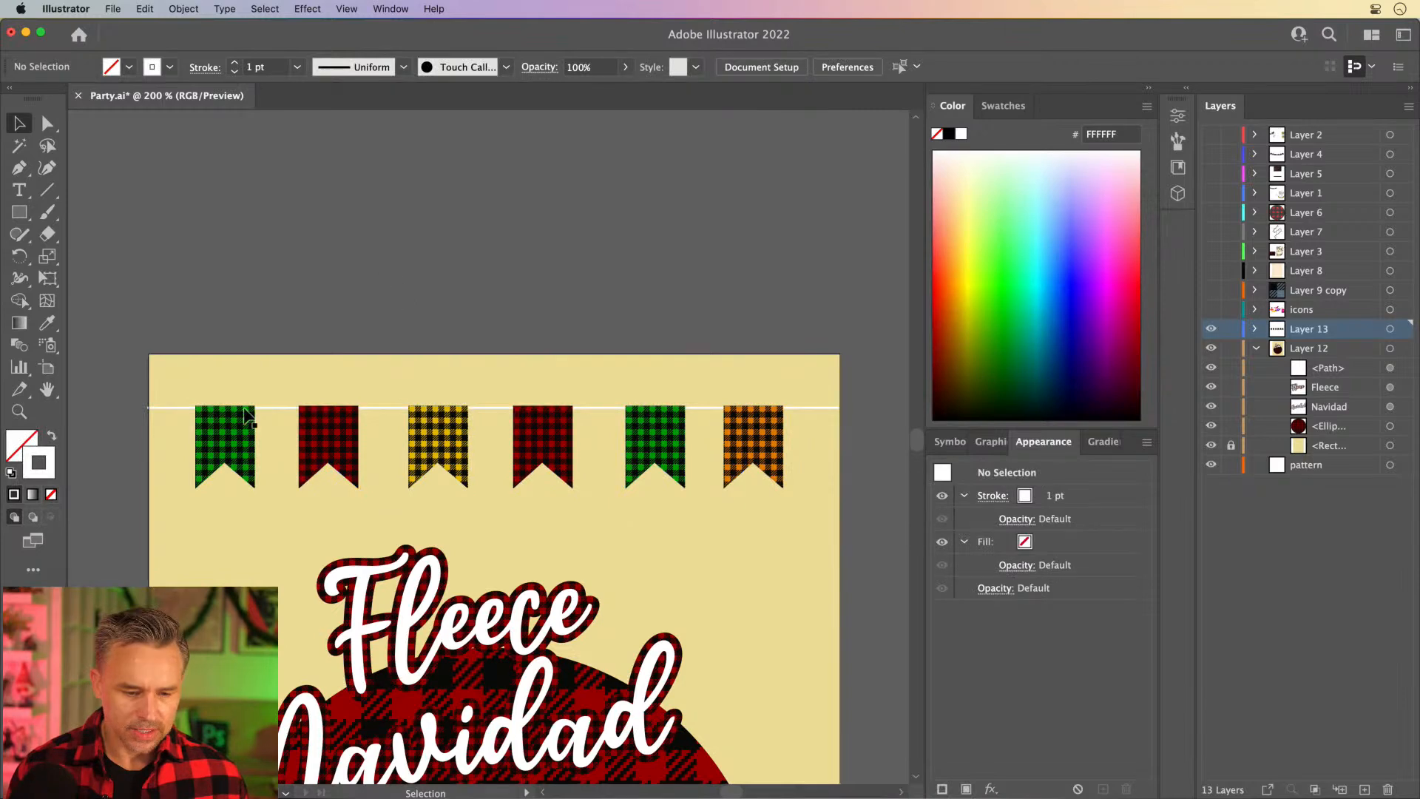
drag(135, 457, 769, 477)
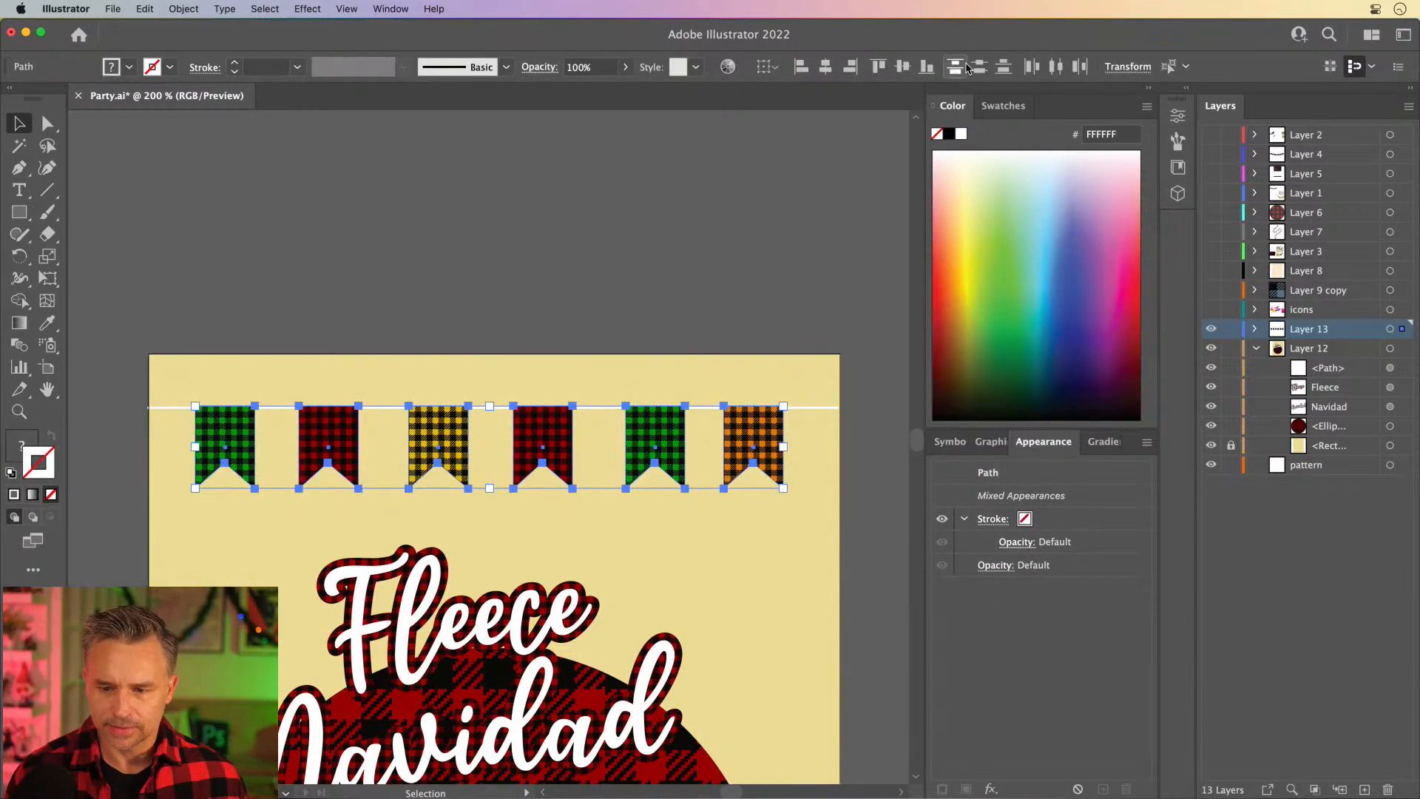
click(1048, 69)
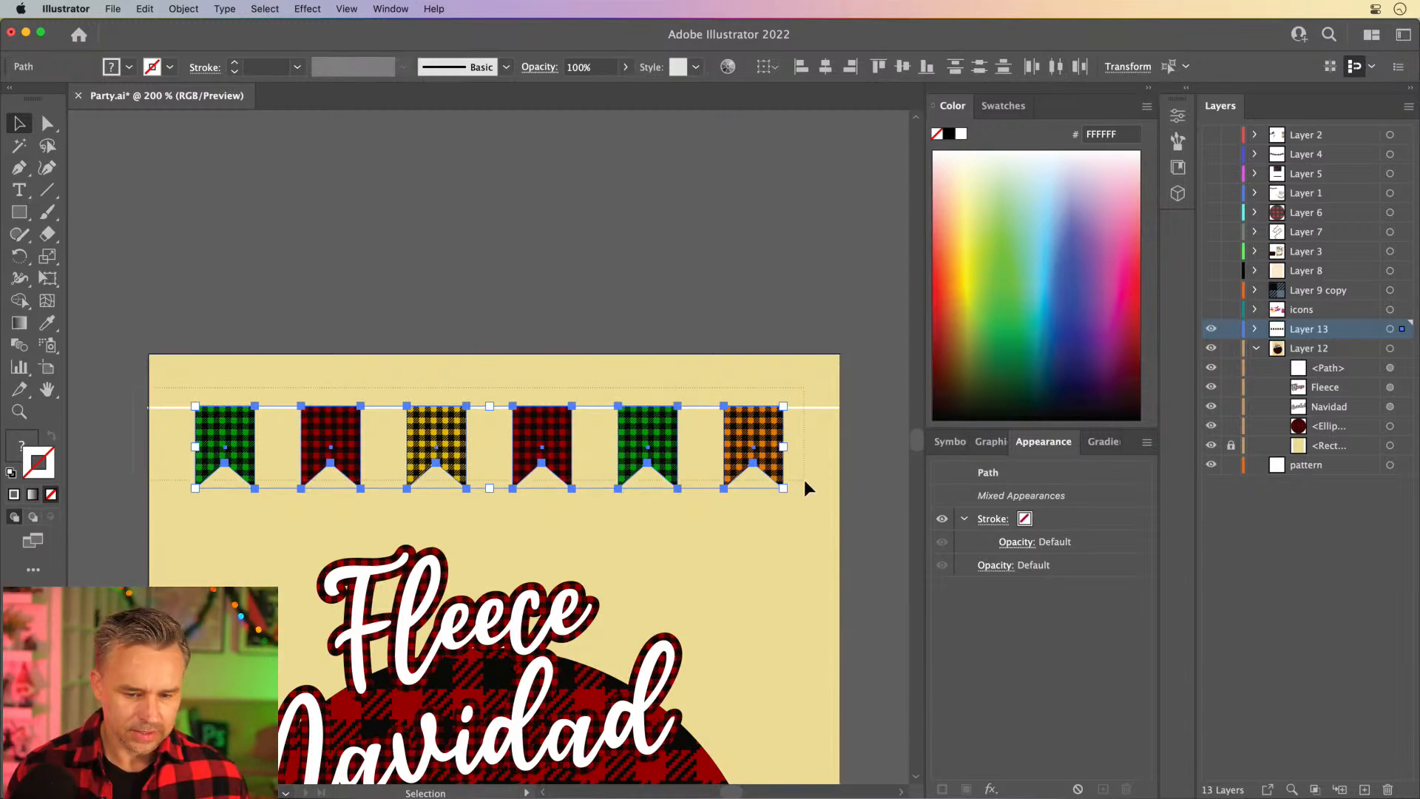
Add the white line to the selected pennants and group them all together.
shift+click(821, 407)
key(a)
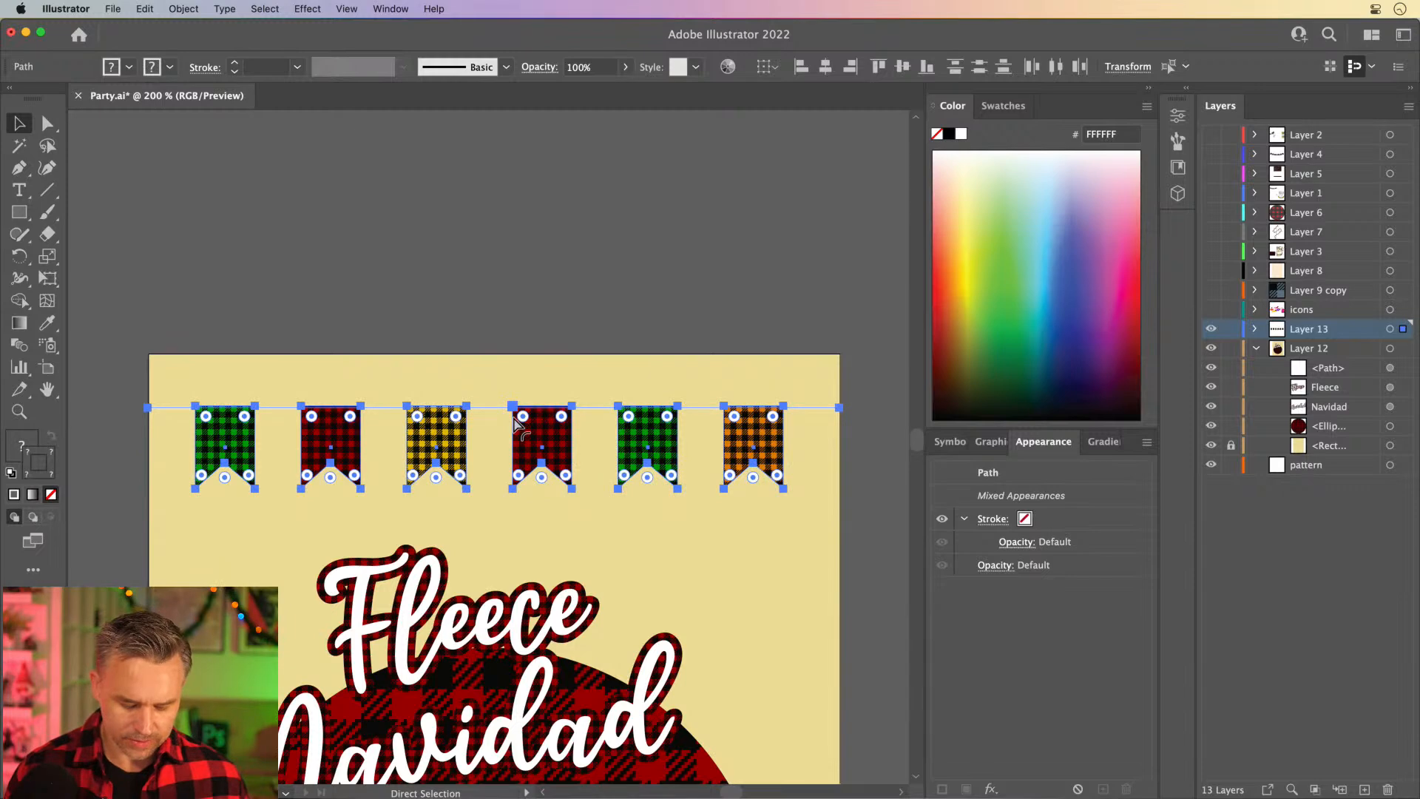
key(v)
key(super+g)
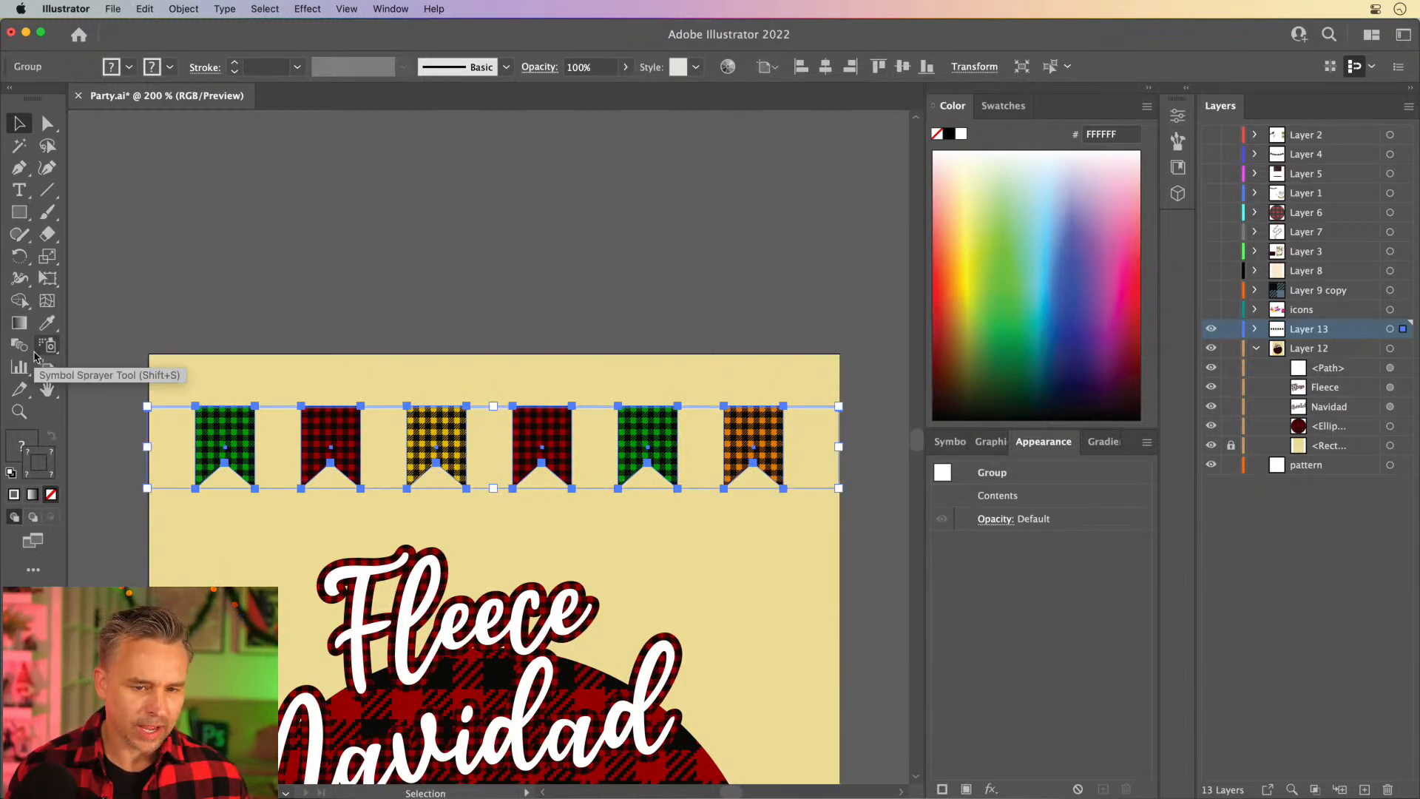
Warp the bunting group with a horizontal Arc envelope at -26% bend and move it up to the artboard's top edge.
click(144, 8)
mouse_move(173, 8)
mouse_move(215, 460)
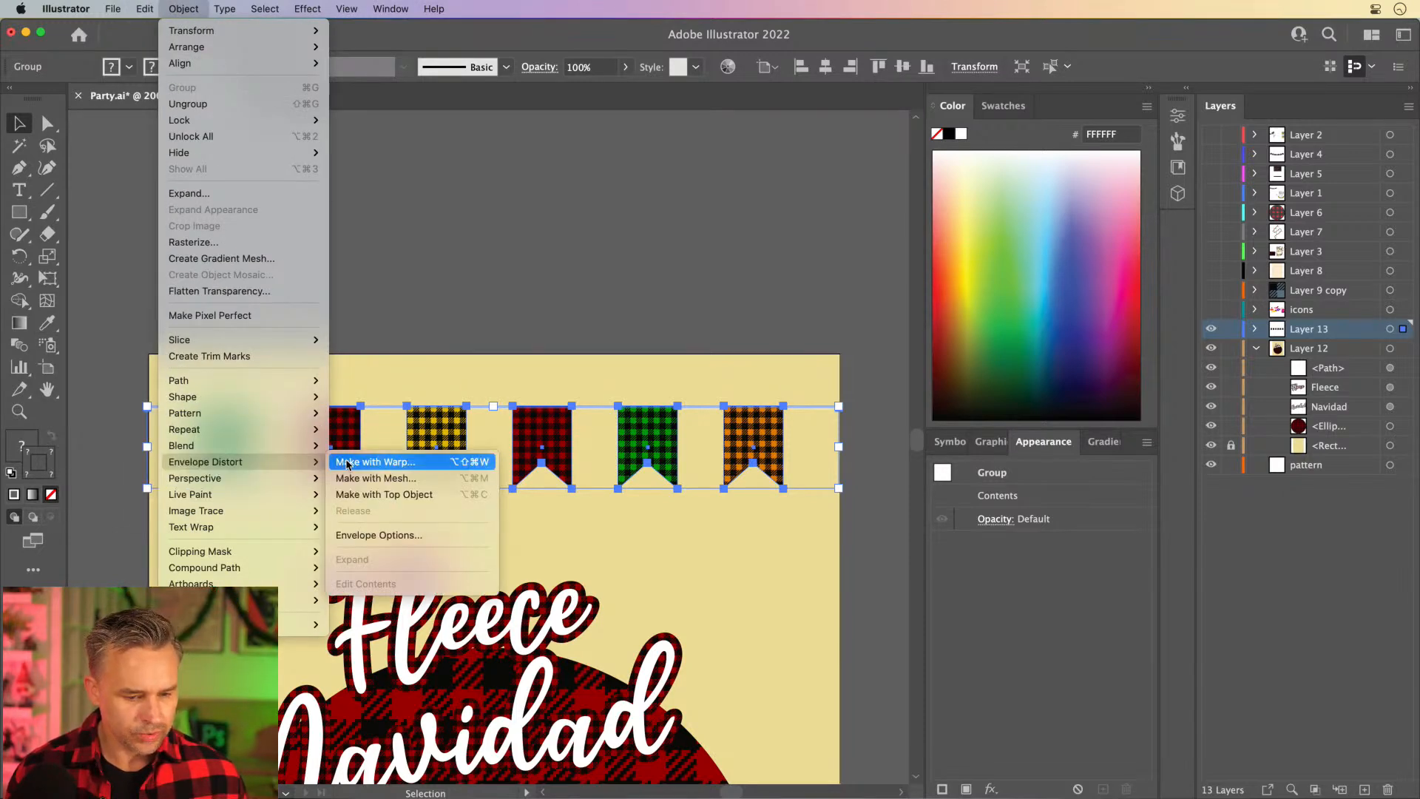
click(347, 463)
drag(1302, 382, 852, 232)
click(862, 278)
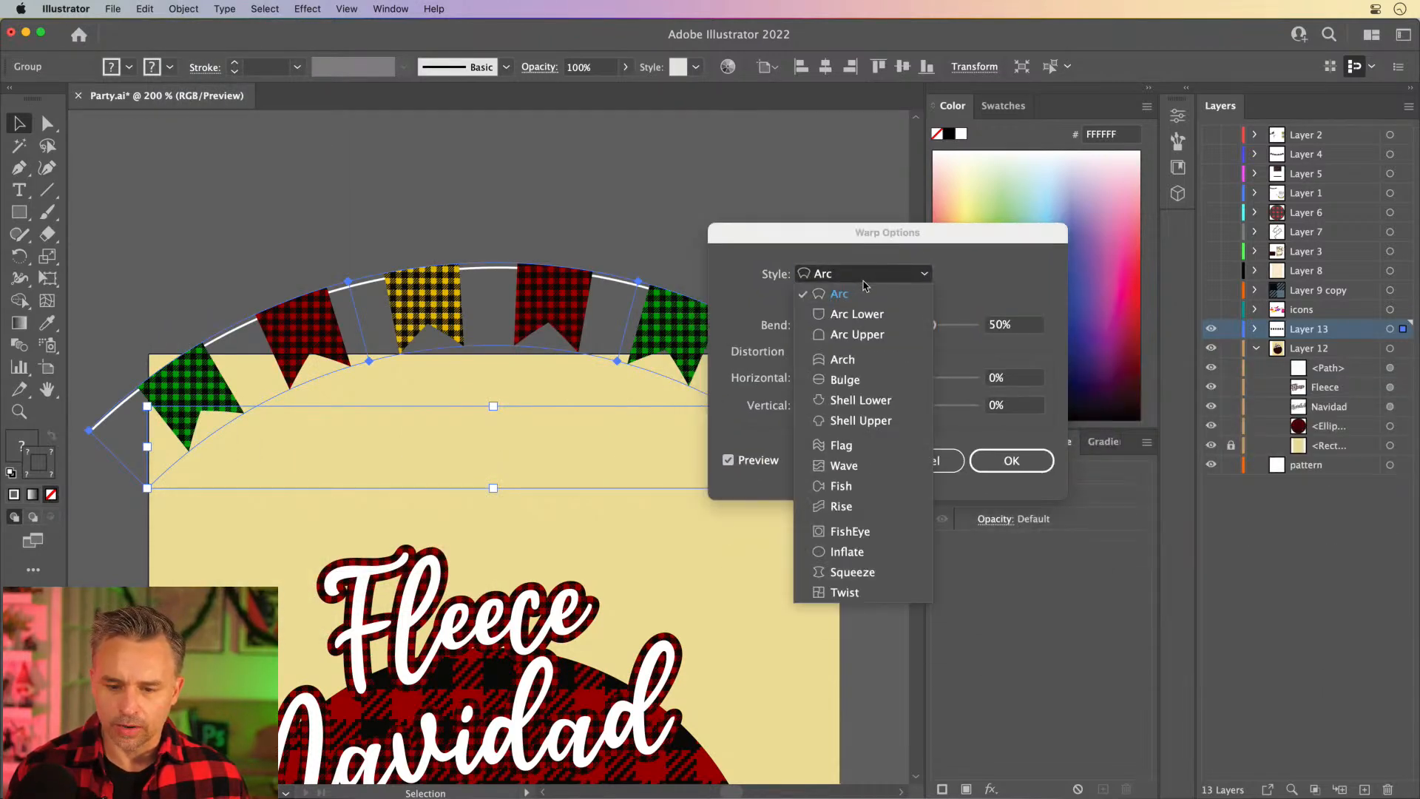
click(865, 294)
drag(929, 323, 865, 333)
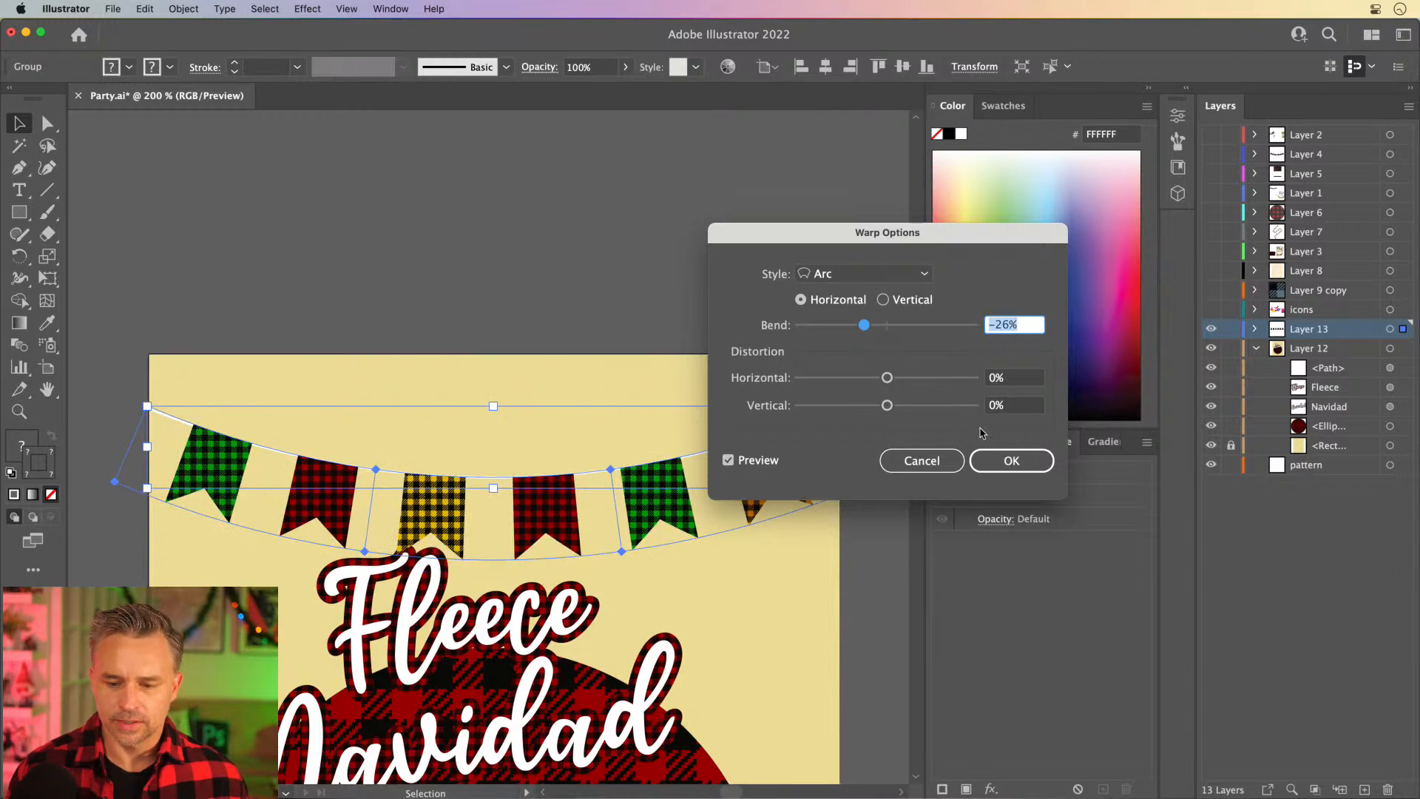
click(998, 460)
drag(238, 488, 238, 431)
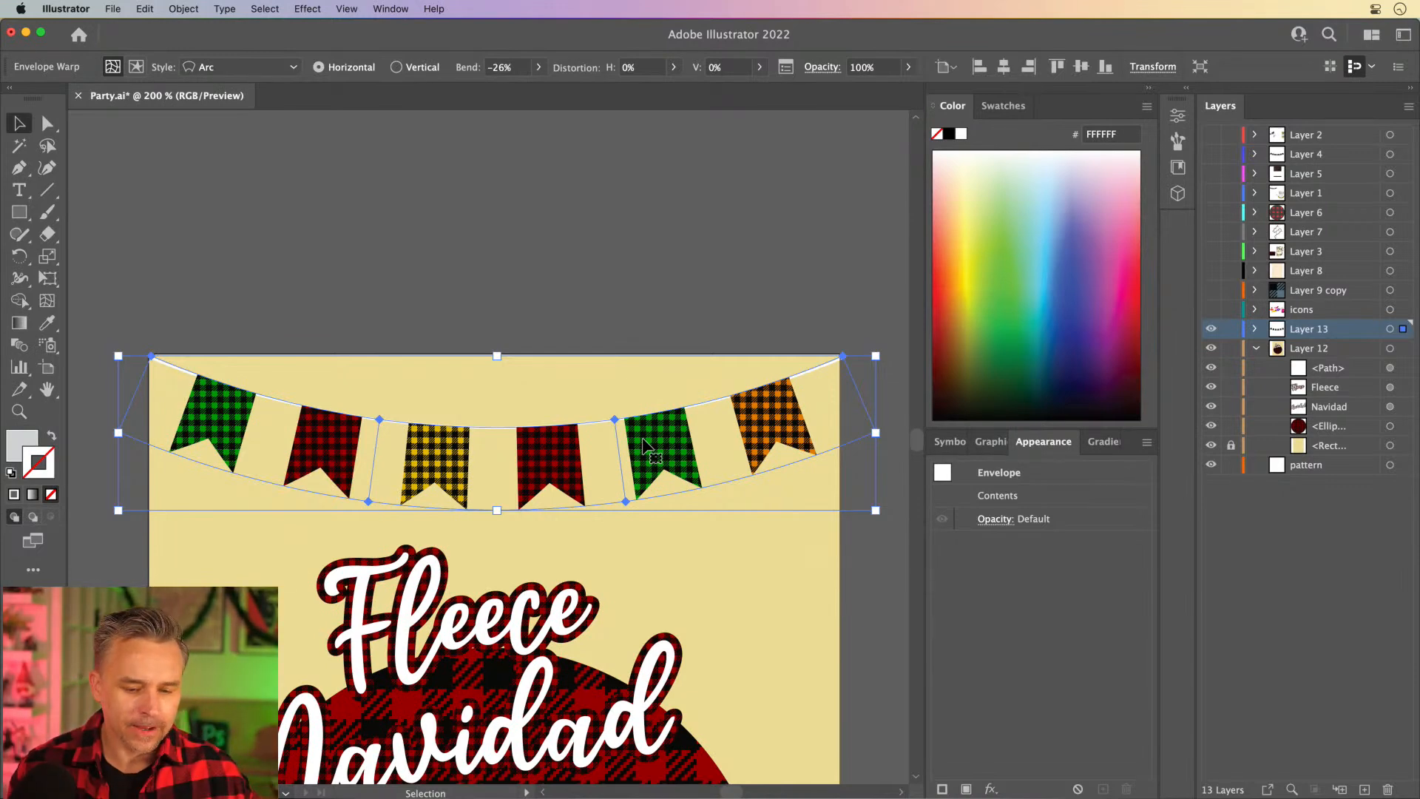
scroll(569, 333, down, 5)
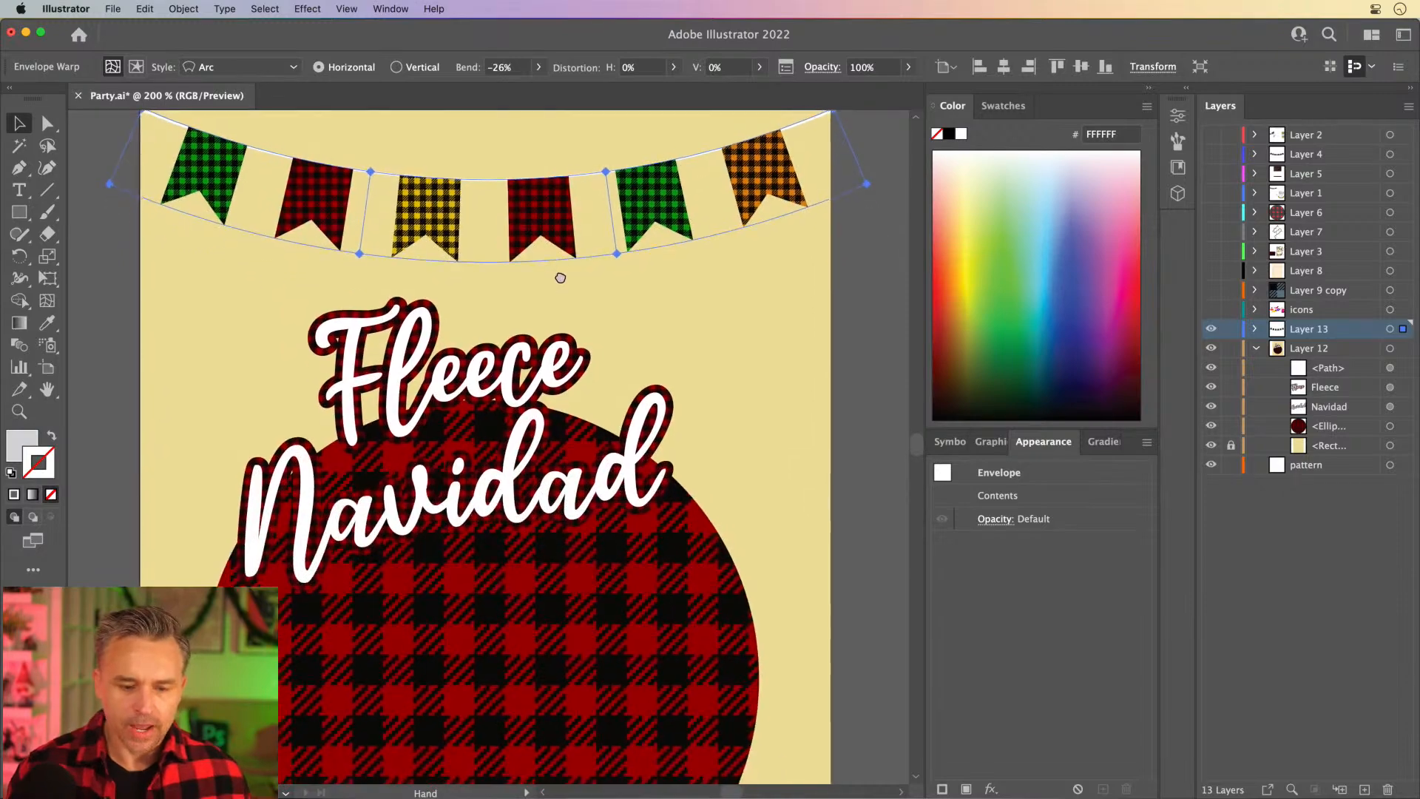
Draw a downward-pointing green (1A8340) triangle with the Star tool in the empty area below the orange pennant.
key(super+equal)
key(super+equal)
drag(590, 365, 242, 280)
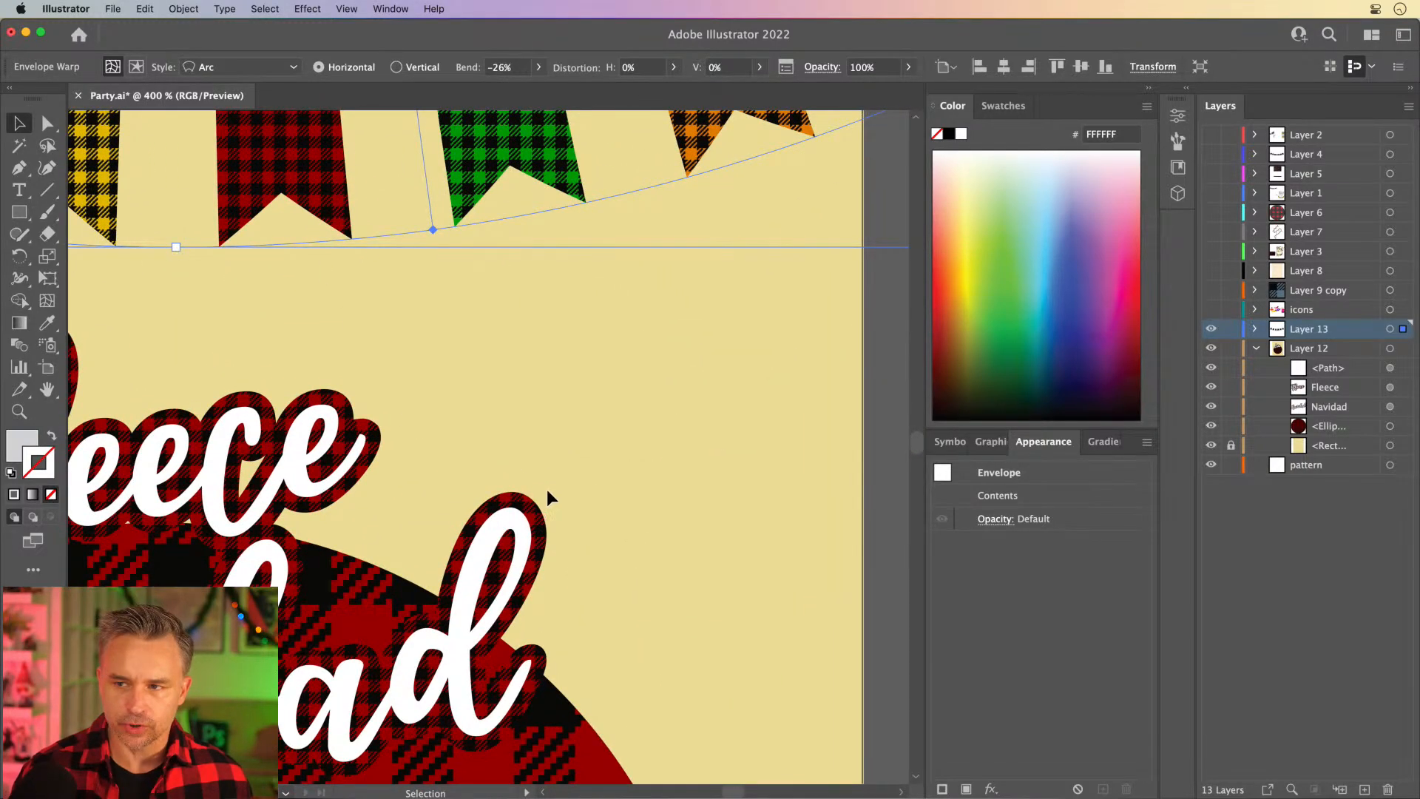
click(581, 419)
key(p)
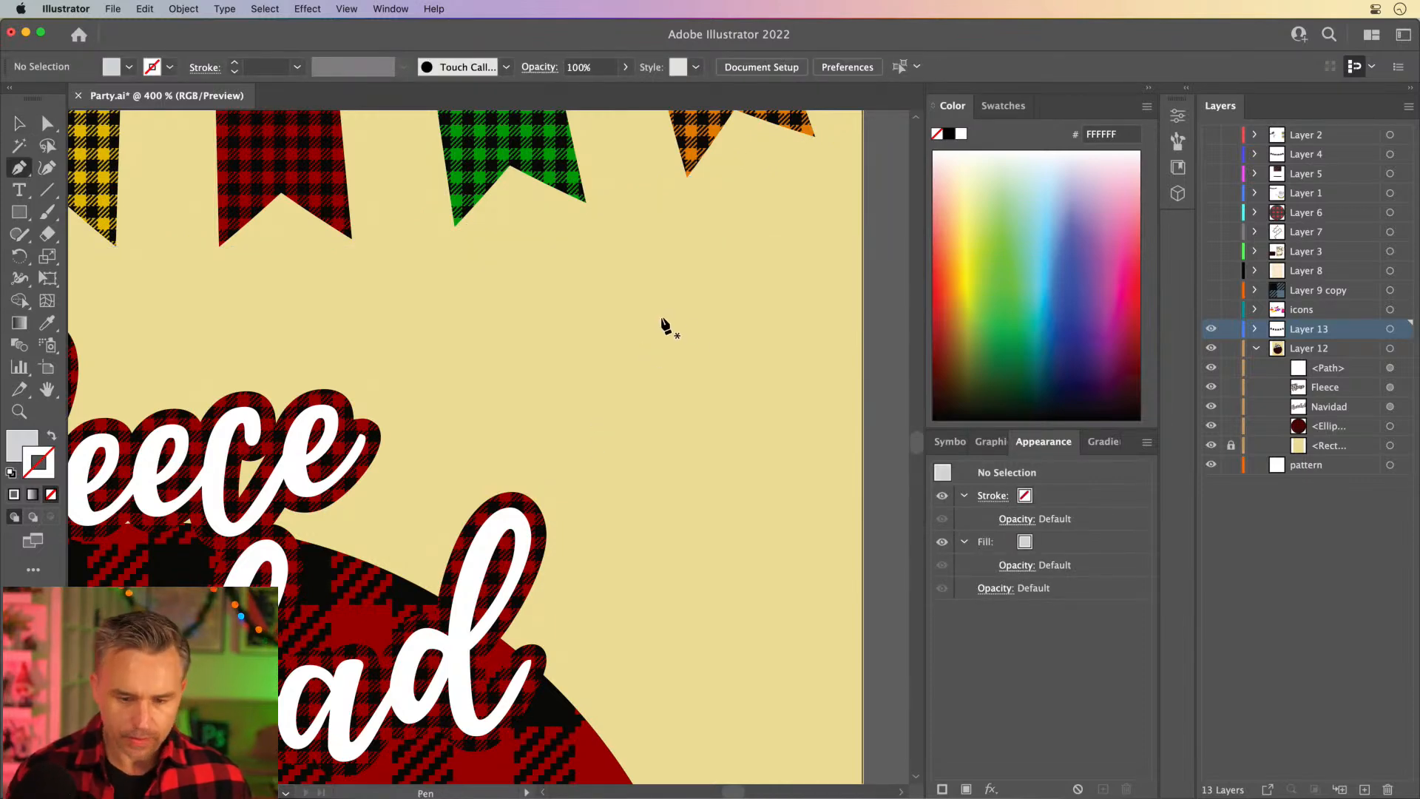
click(16, 215)
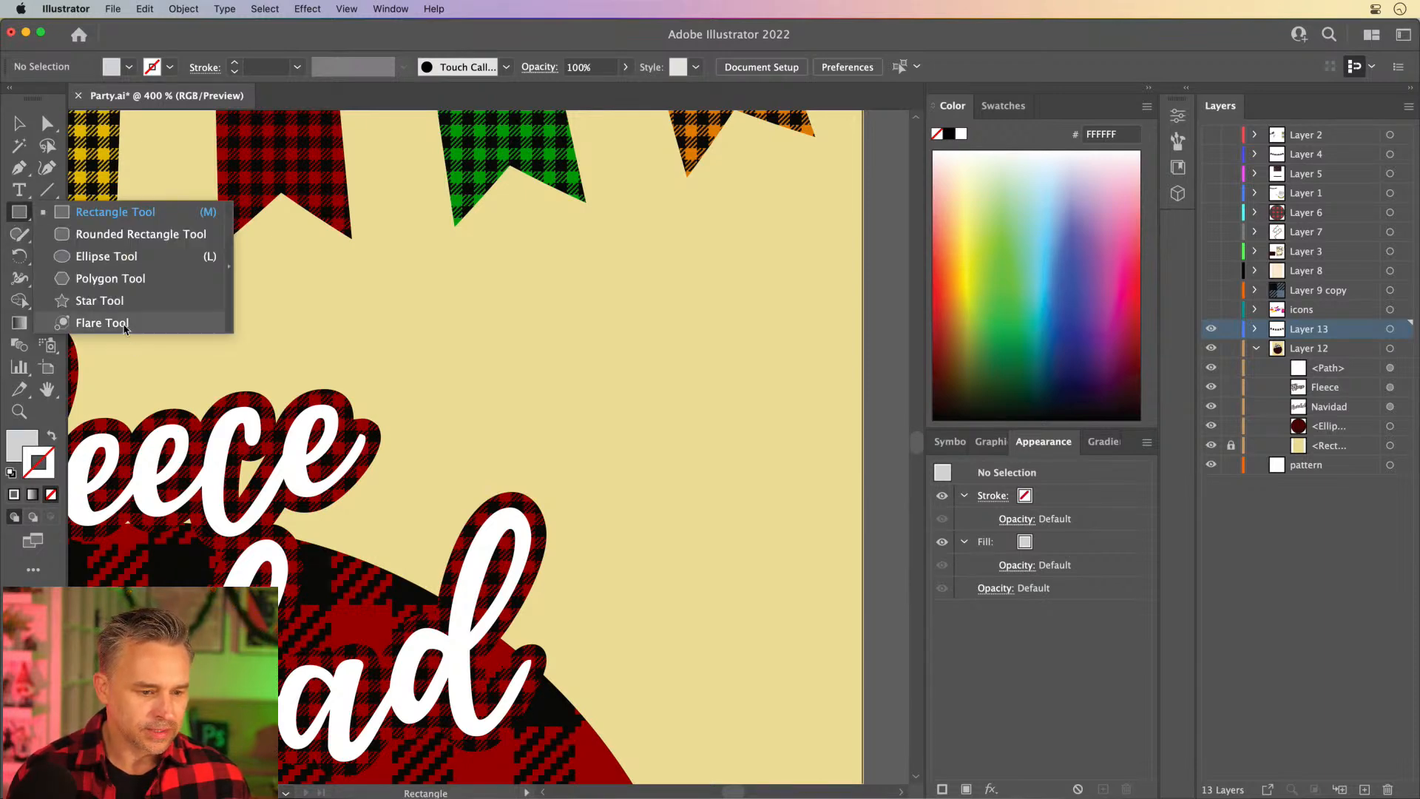
click(99, 300)
click(10, 450)
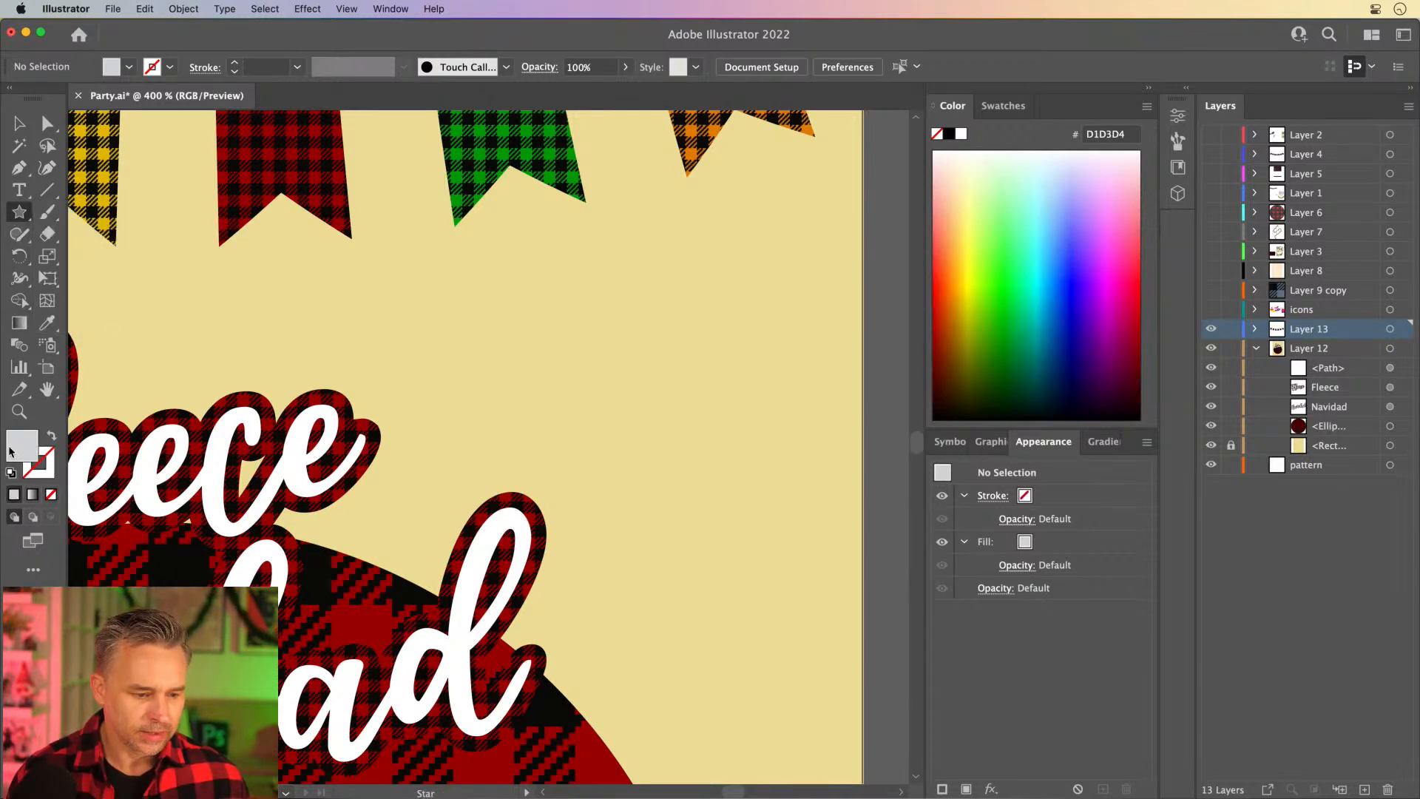
click(1007, 346)
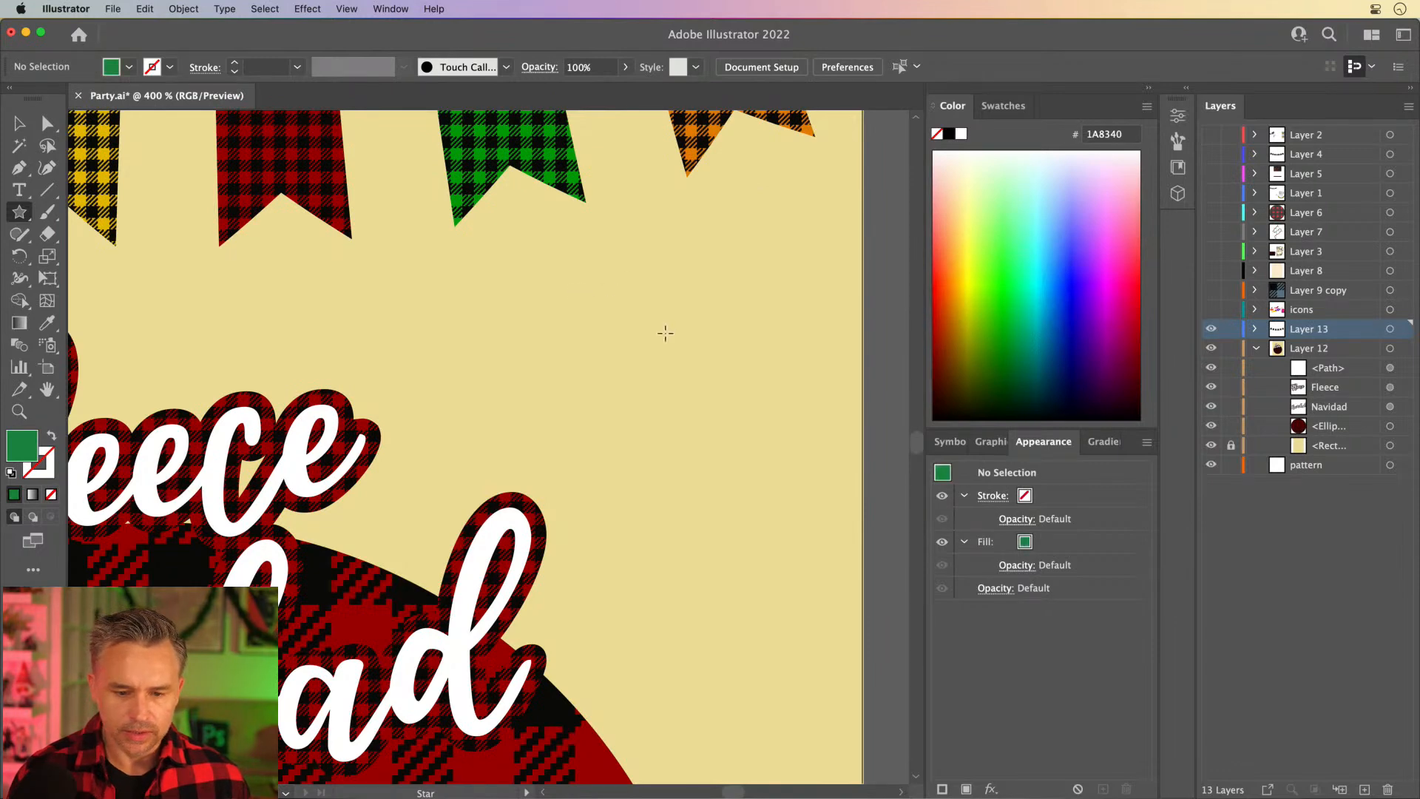
click(665, 332)
drag(903, 454, 738, 336)
click(725, 464)
click(725, 464)
click(793, 500)
Rotate the triangle 180° to point up, shrink it, and stack four evenly spaced copies straight below it.
click(19, 123)
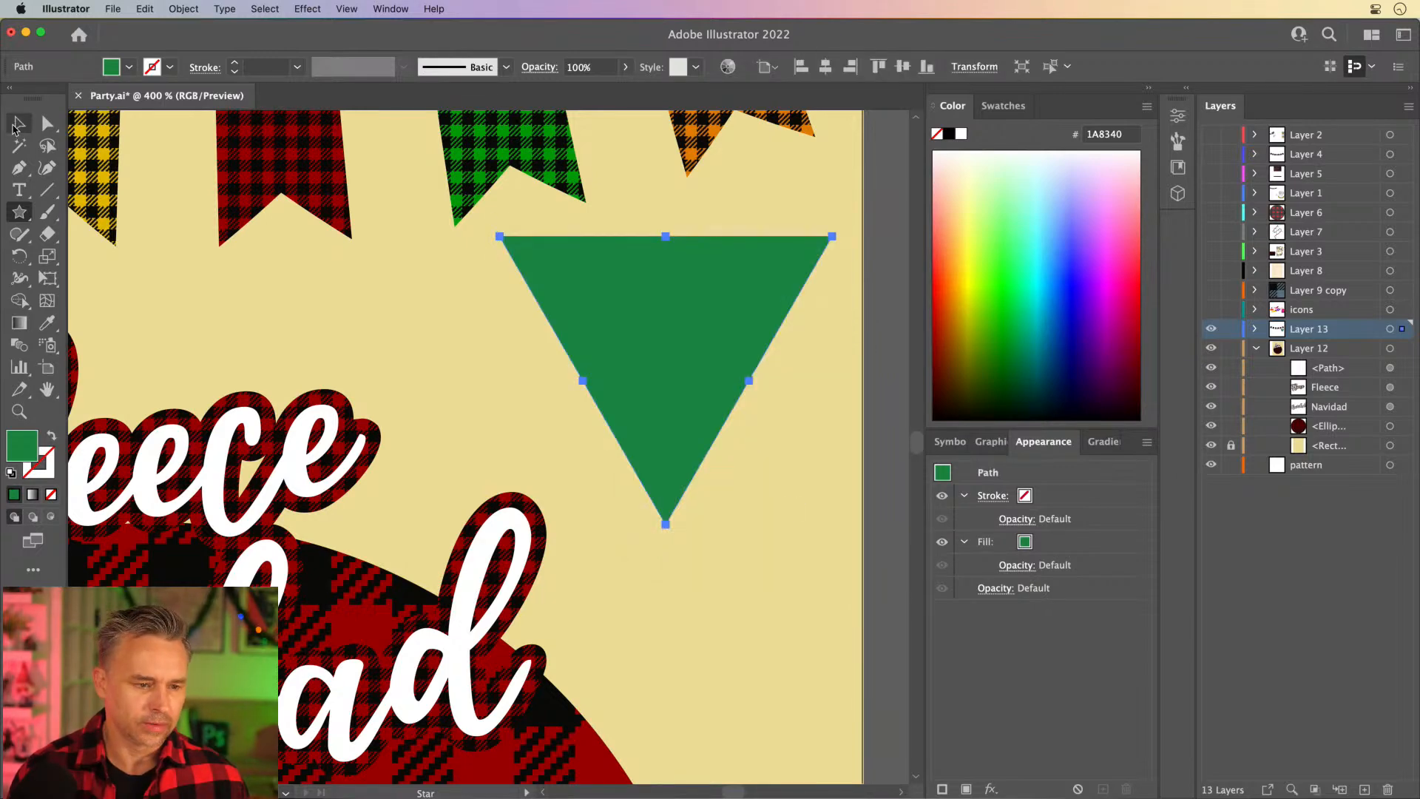
drag(493, 228, 772, 506)
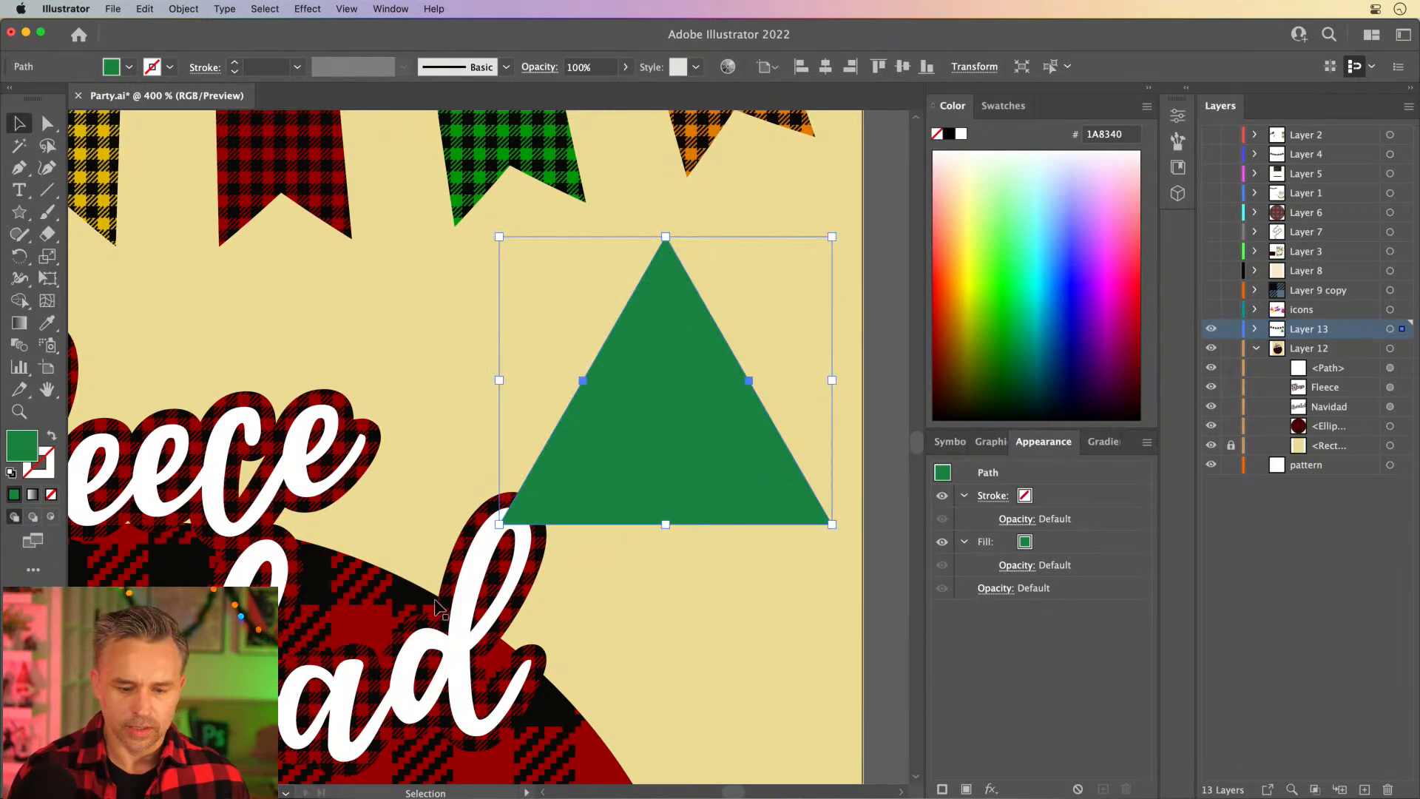
drag(498, 523, 682, 356)
key(super+d)
key(super+d)
key(super+d)
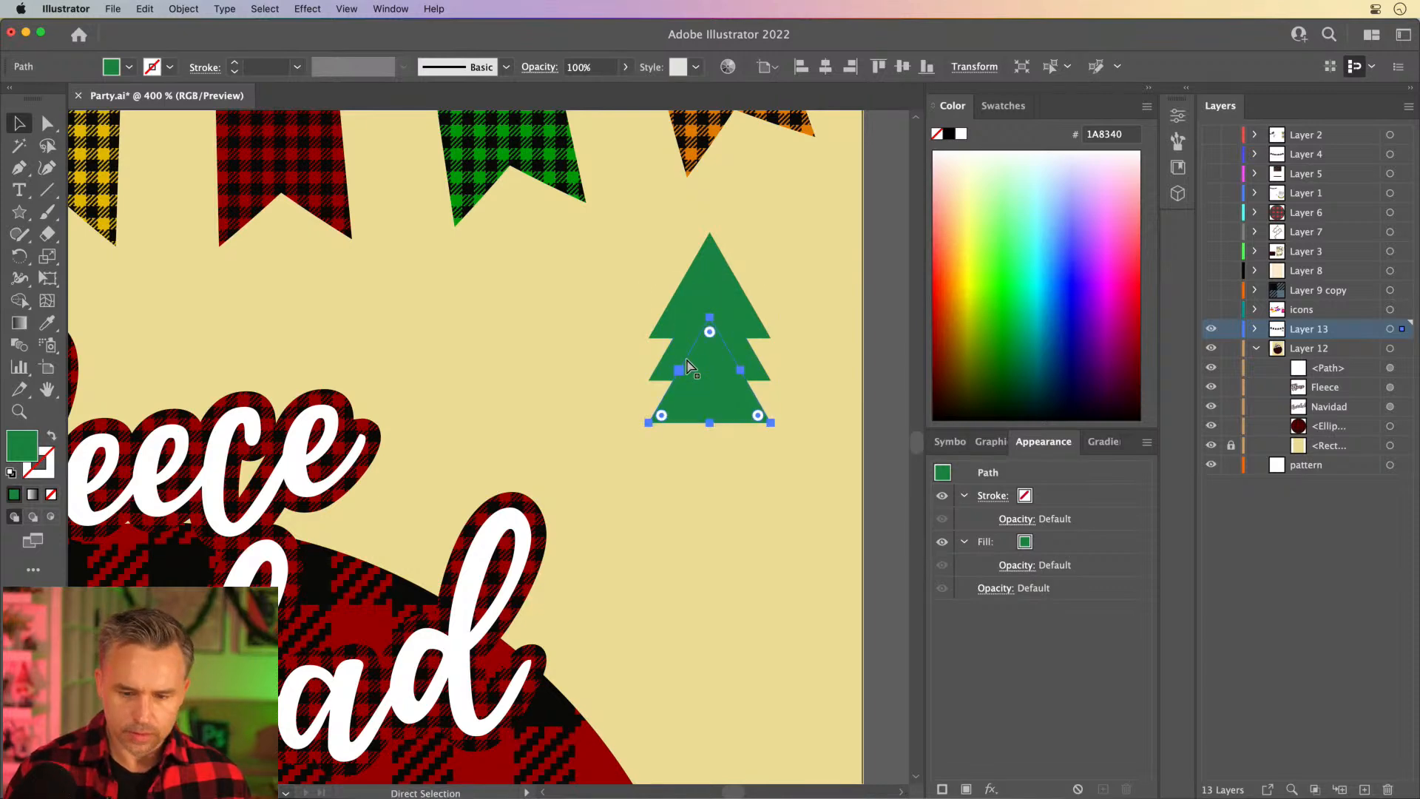
Delete the three lowest triangles of the stack, keeping only the top two.
click(684, 356)
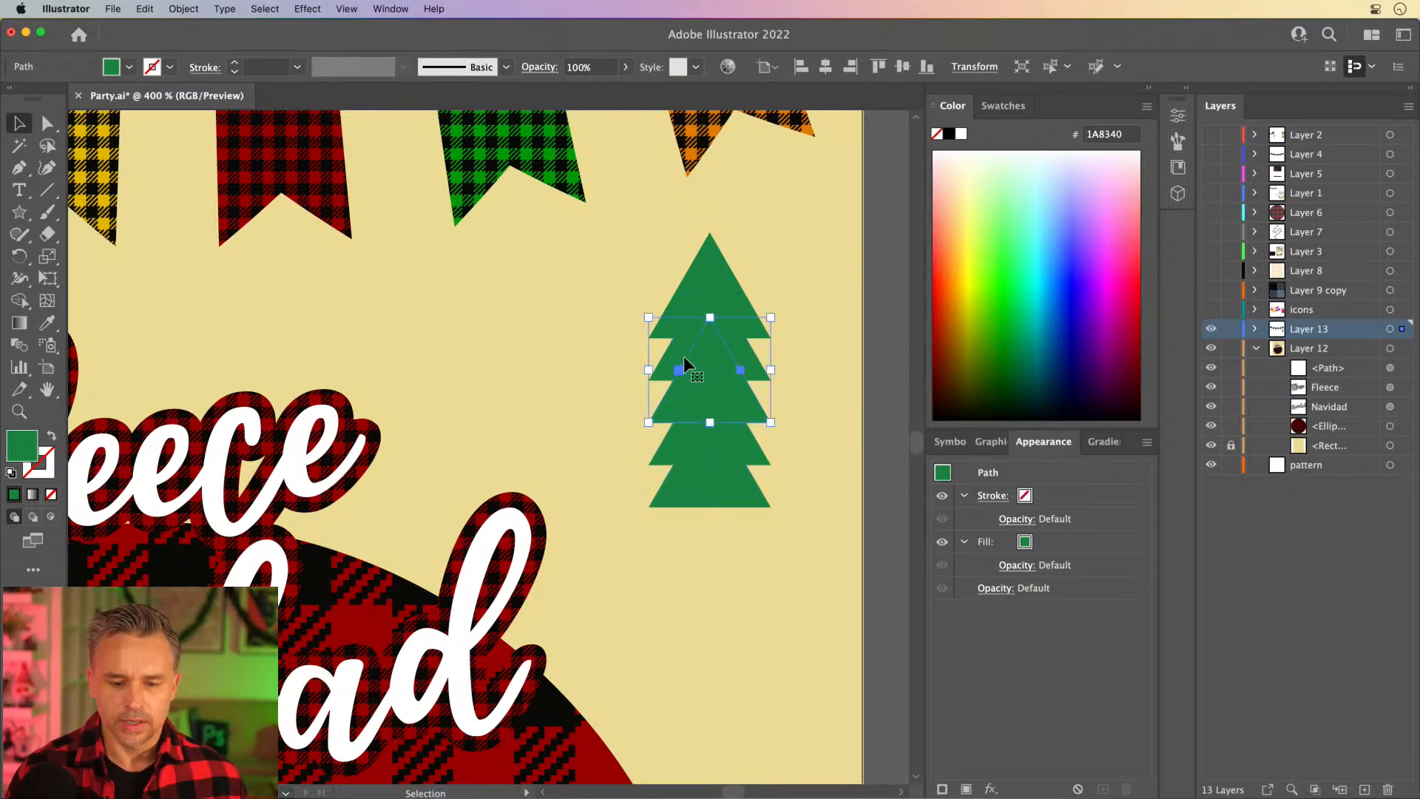
drag(670, 440, 689, 484)
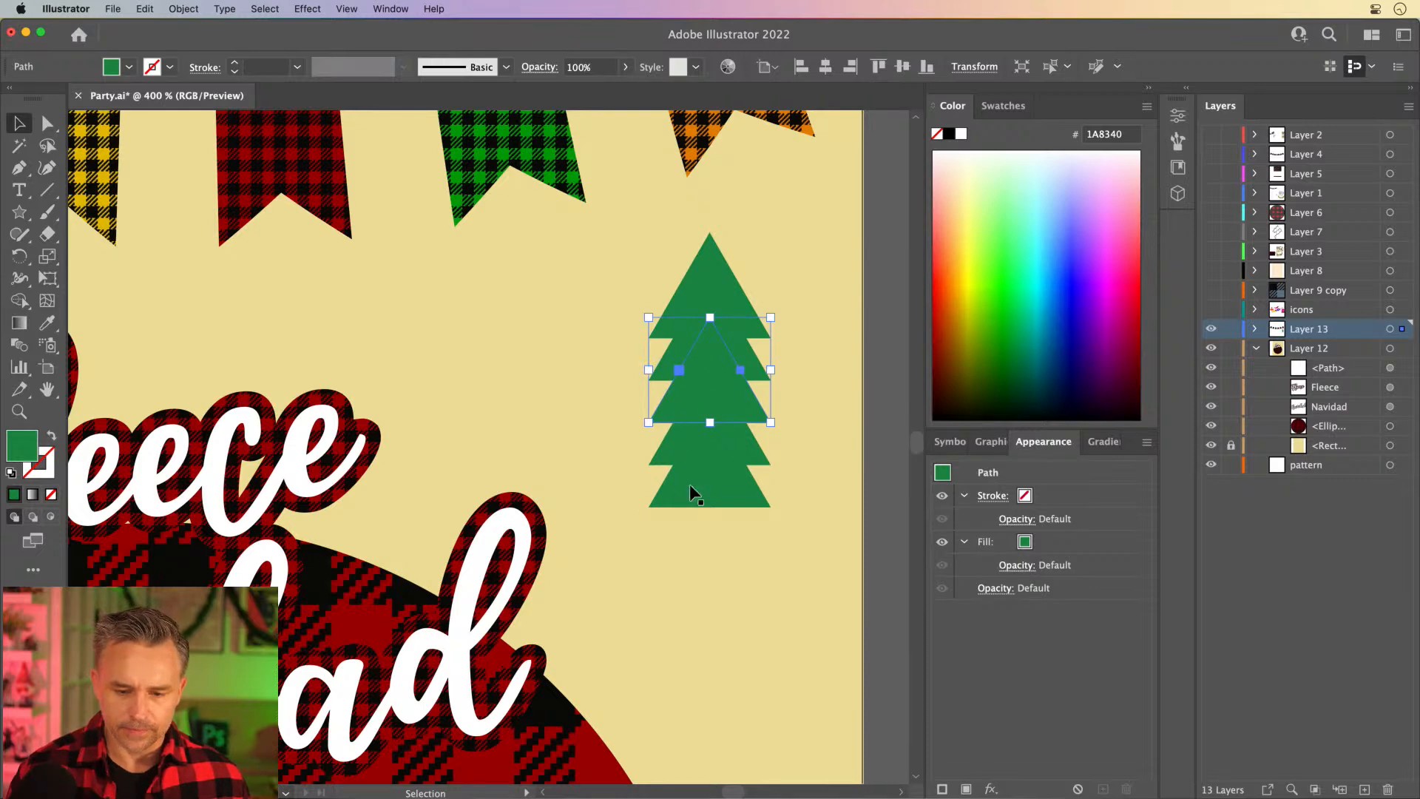
key(Delete)
click(681, 411)
key(Delete)
Enlarge the second triangle and add three progressively larger copies below it to form a five-tier tree.
click(670, 357)
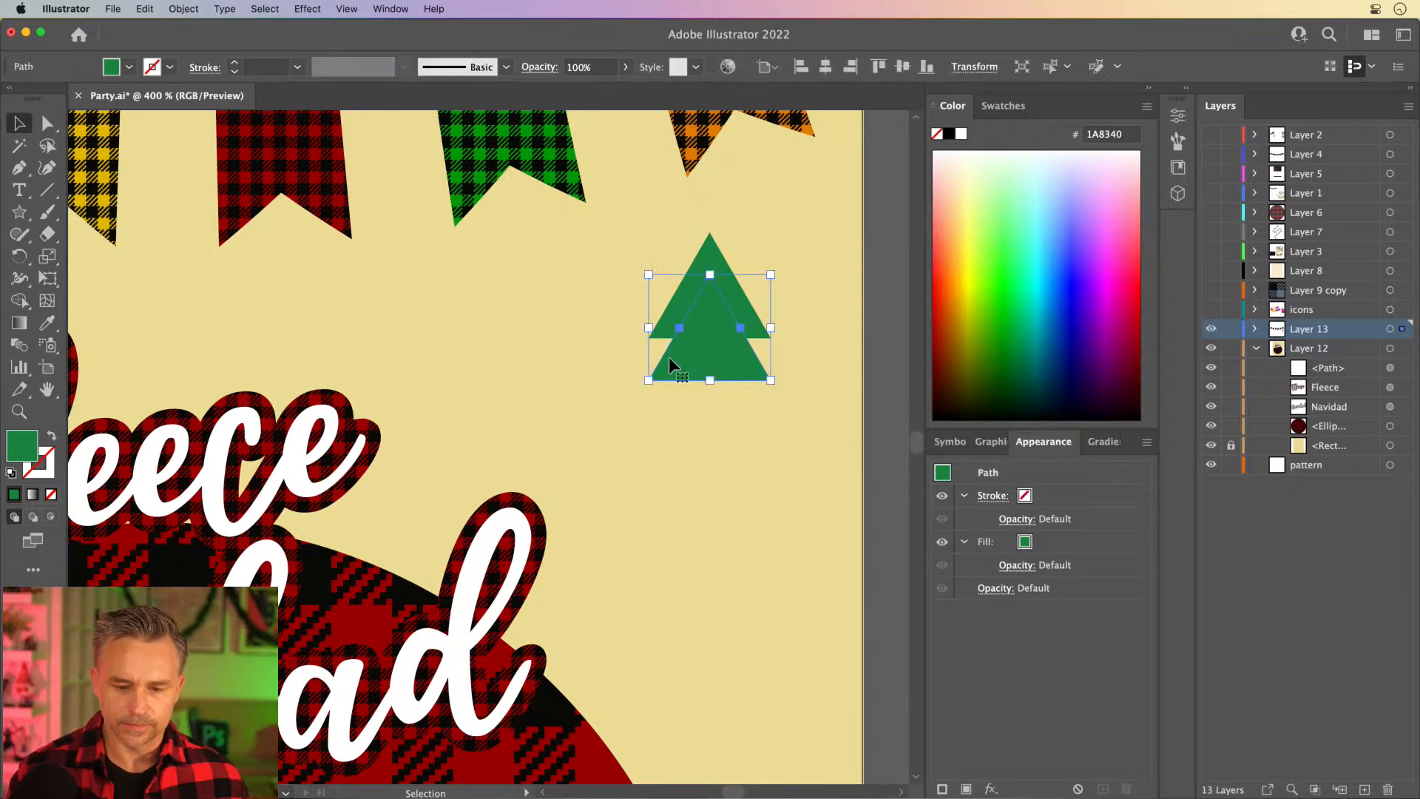
drag(643, 384, 681, 488)
drag(613, 519, 574, 603)
Select all five tree triangles and unite them into a compound shape.
drag(574, 286, 805, 580)
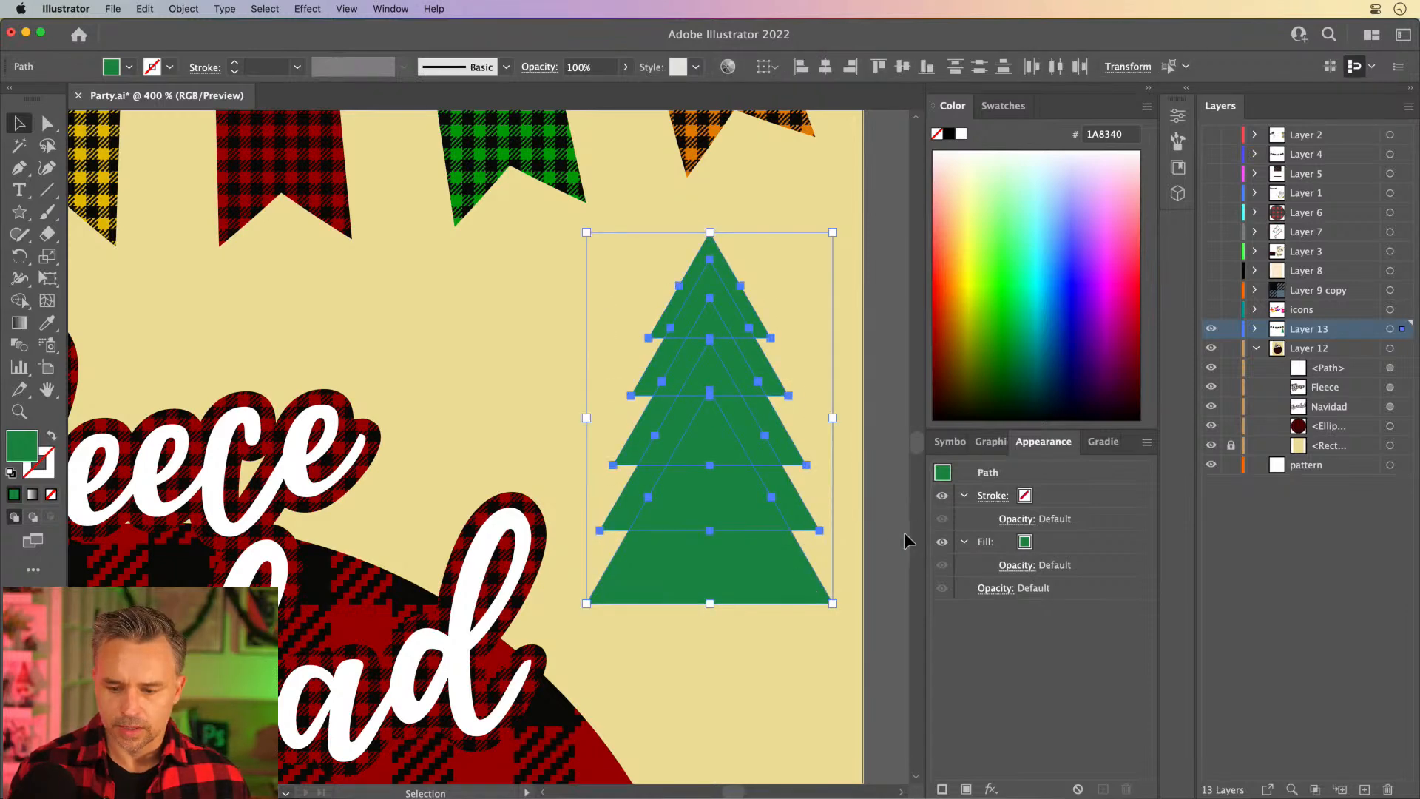
click(1182, 89)
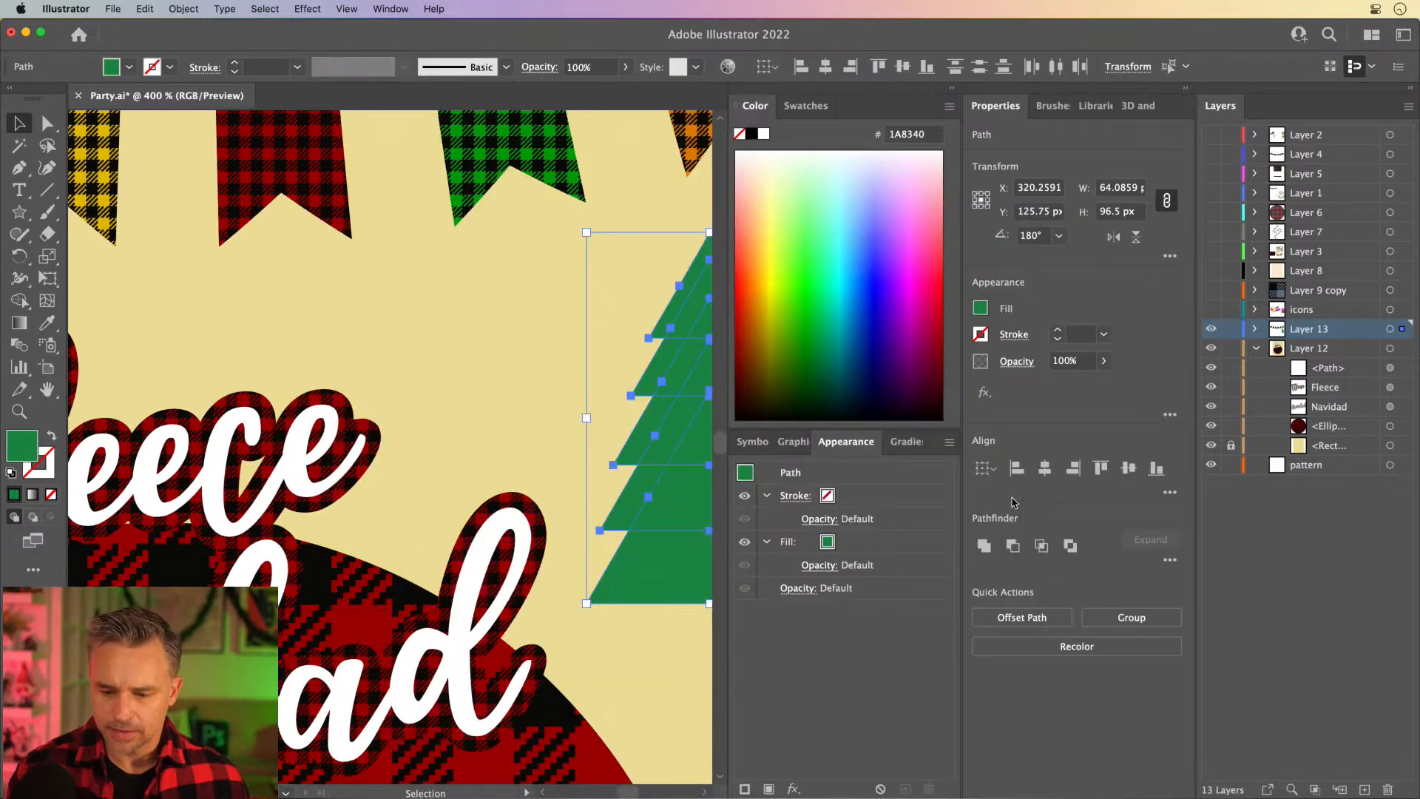
alt+click(983, 546)
Fill the tree shape with the green plaid pattern swatch "New Pattern Swatch 14".
click(951, 89)
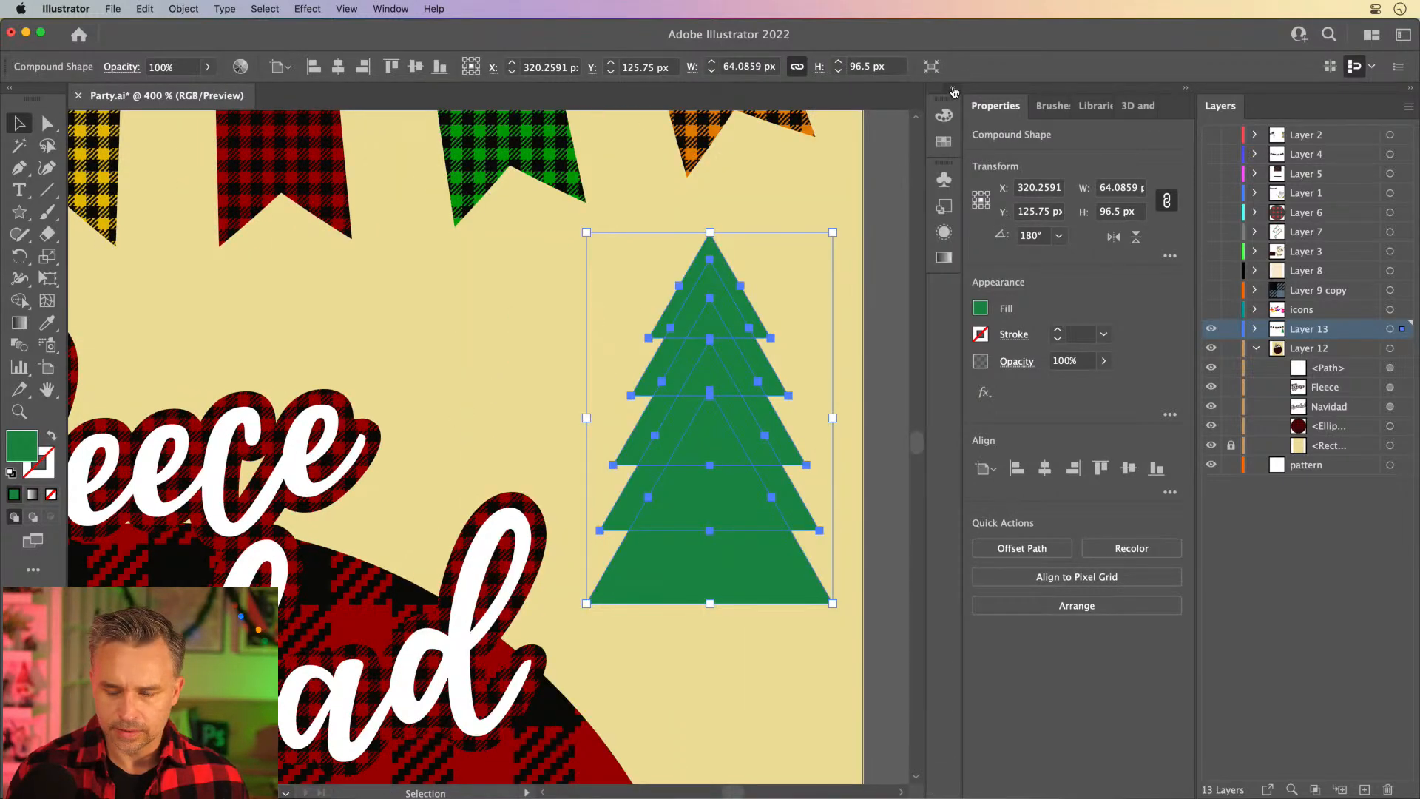
click(953, 89)
click(803, 106)
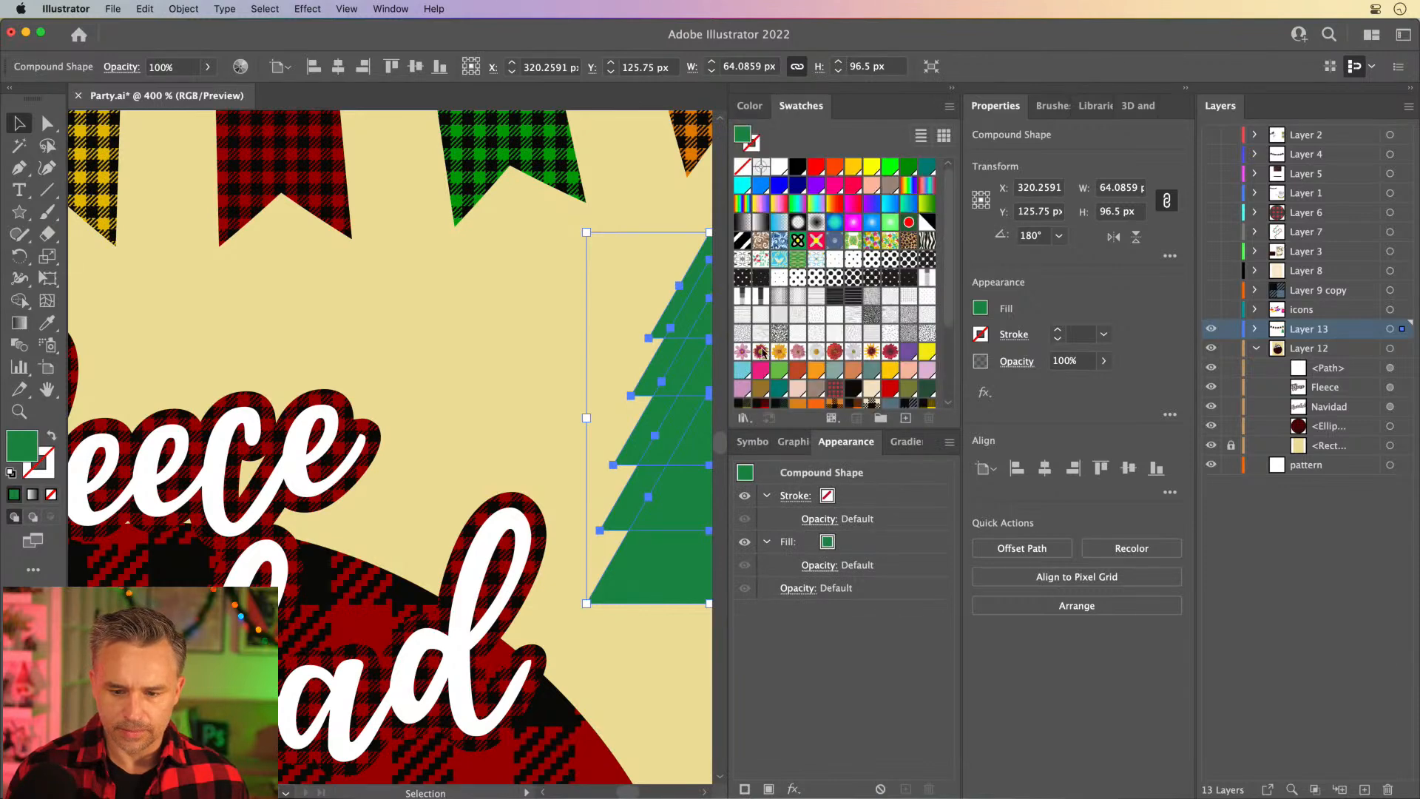
scroll(761, 326, down, 3)
click(763, 313)
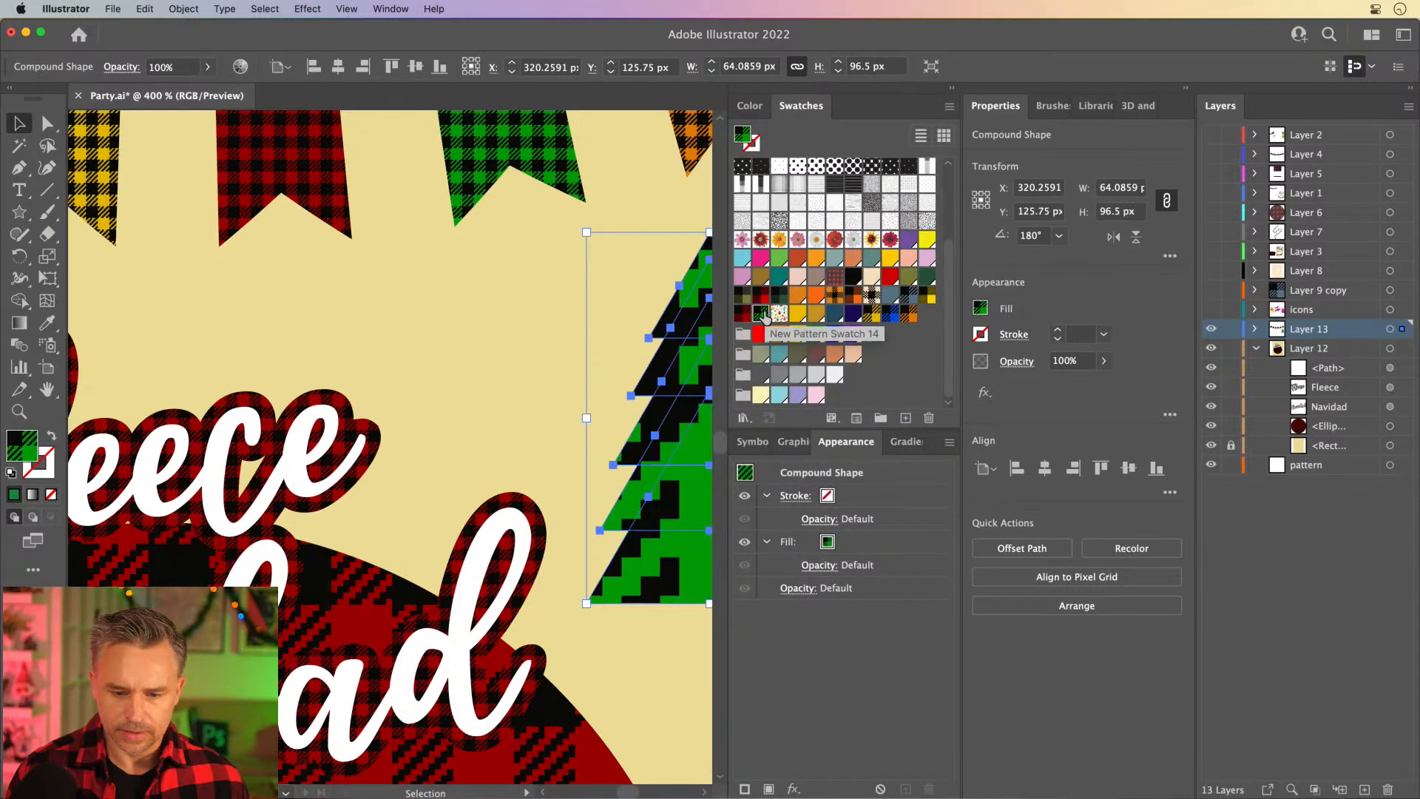
click(952, 89)
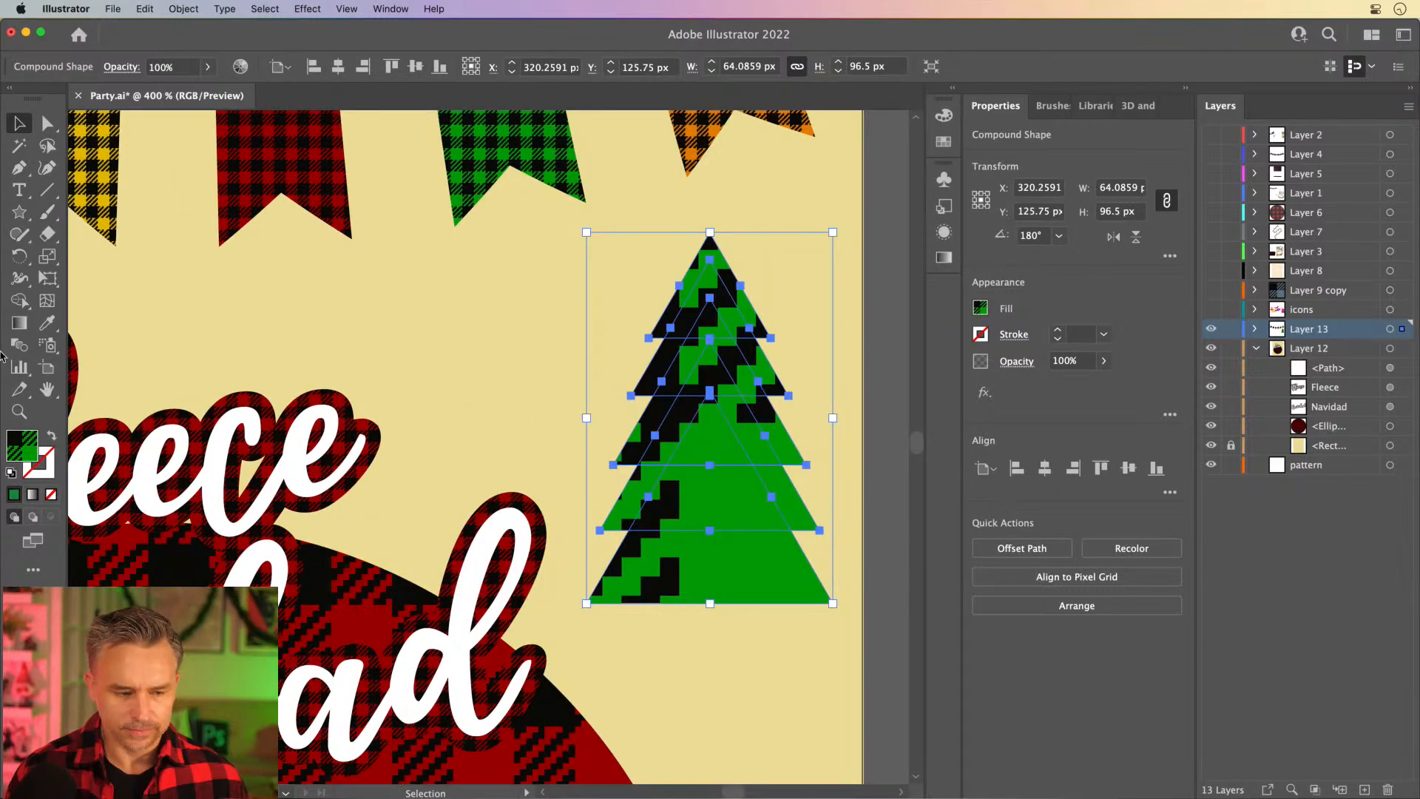
Scale only the tree's plaid pattern uniformly to 10%, leaving the object itself untransformed, and deselect the tree.
double_click(45, 257)
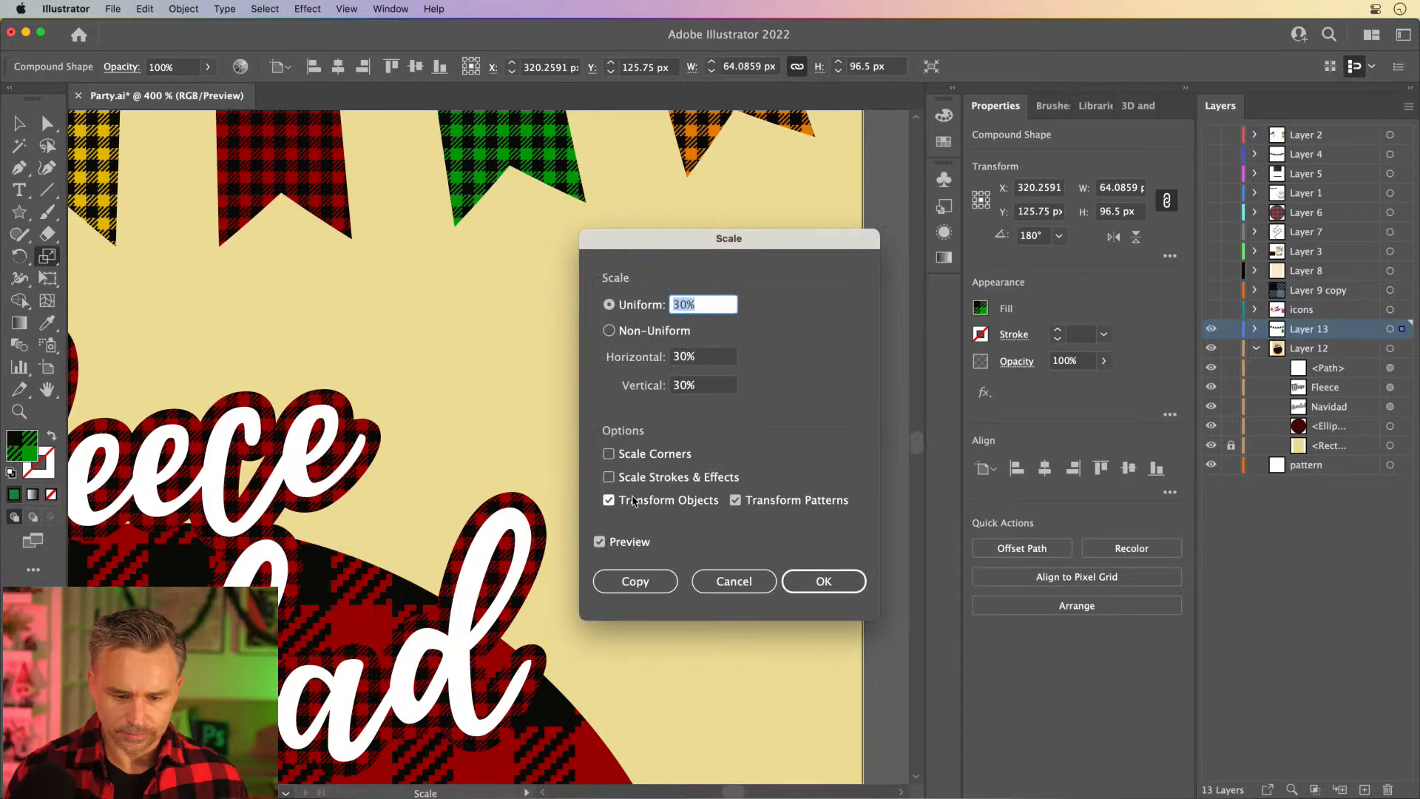
click(632, 497)
drag(690, 244, 951, 244)
double_click(963, 301)
text(10)
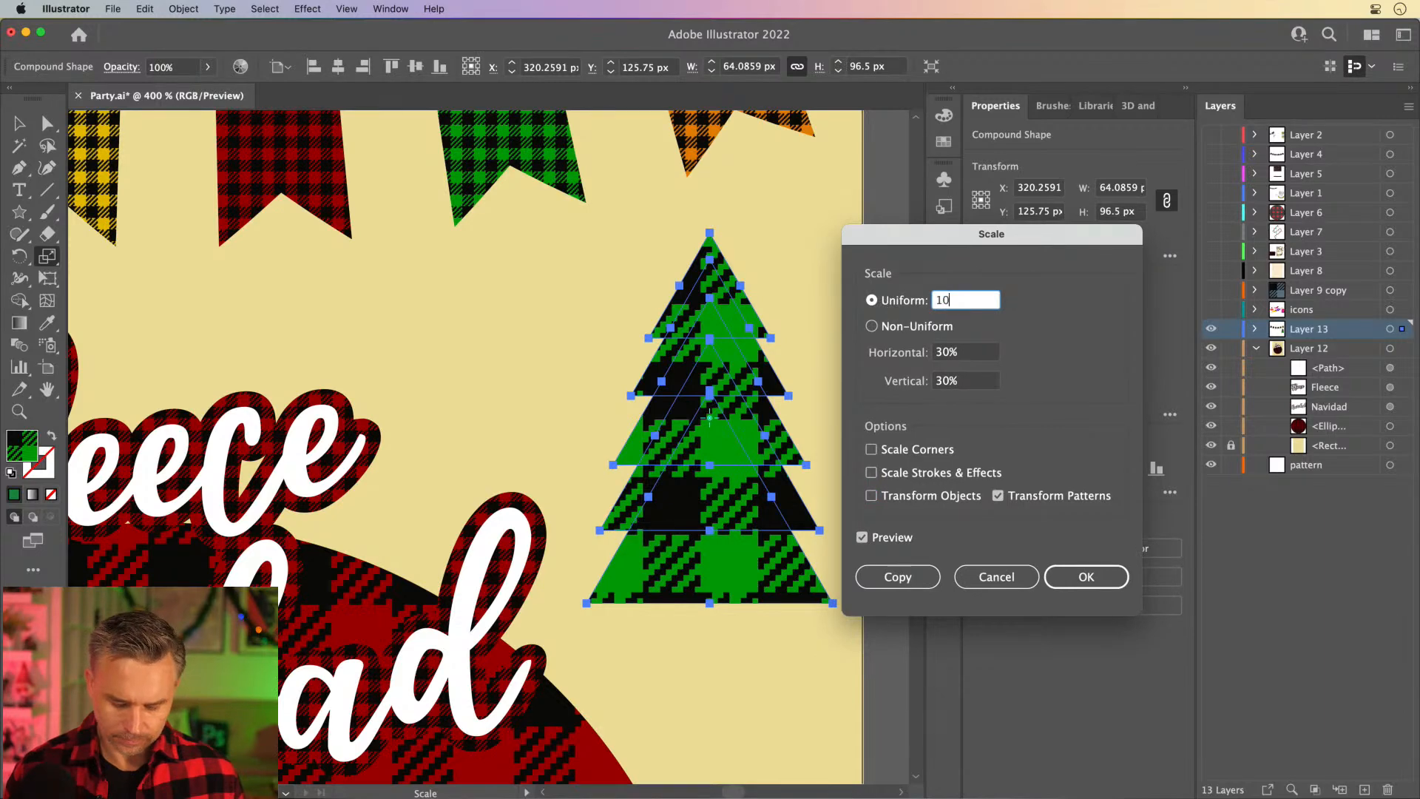
key(Tab)
click(1085, 575)
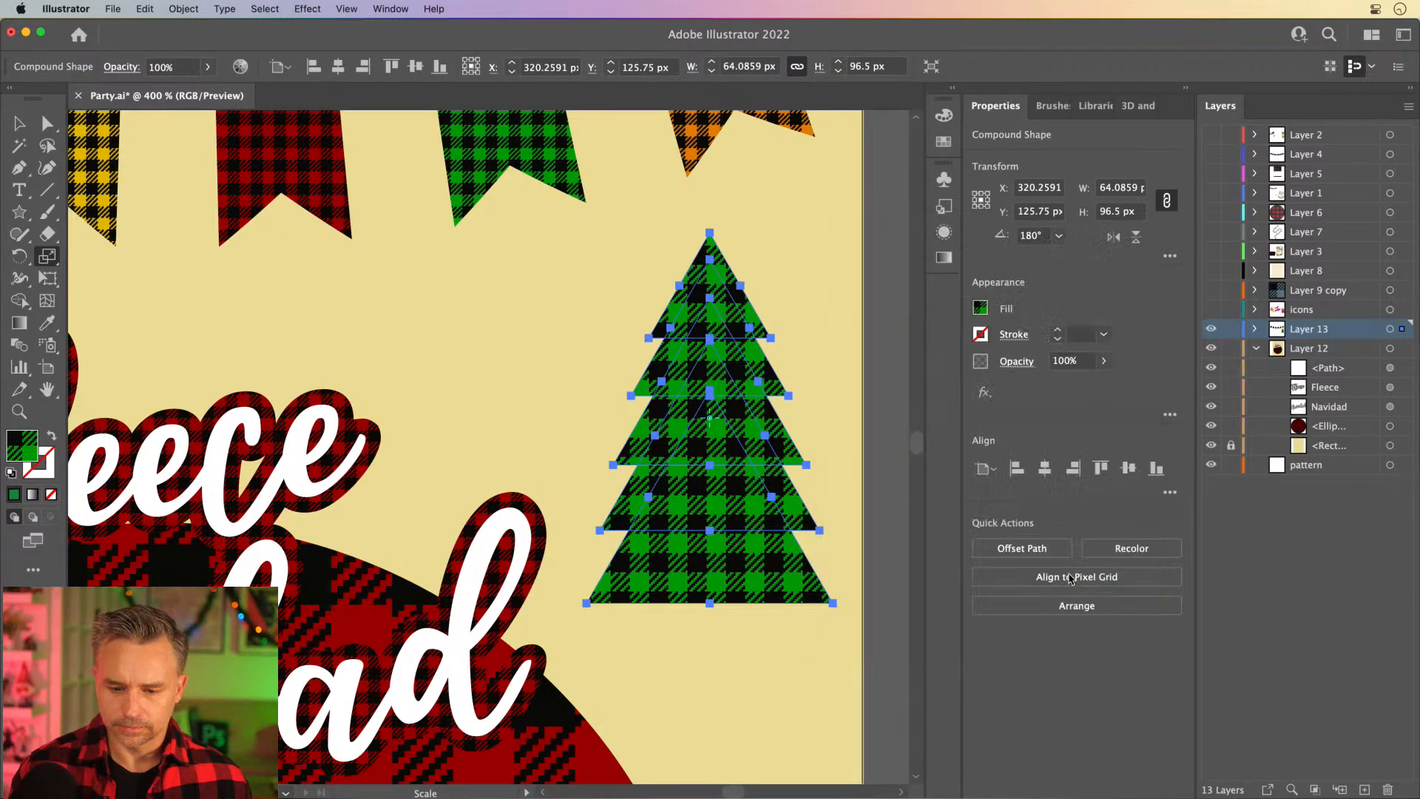
click(20, 124)
click(470, 340)
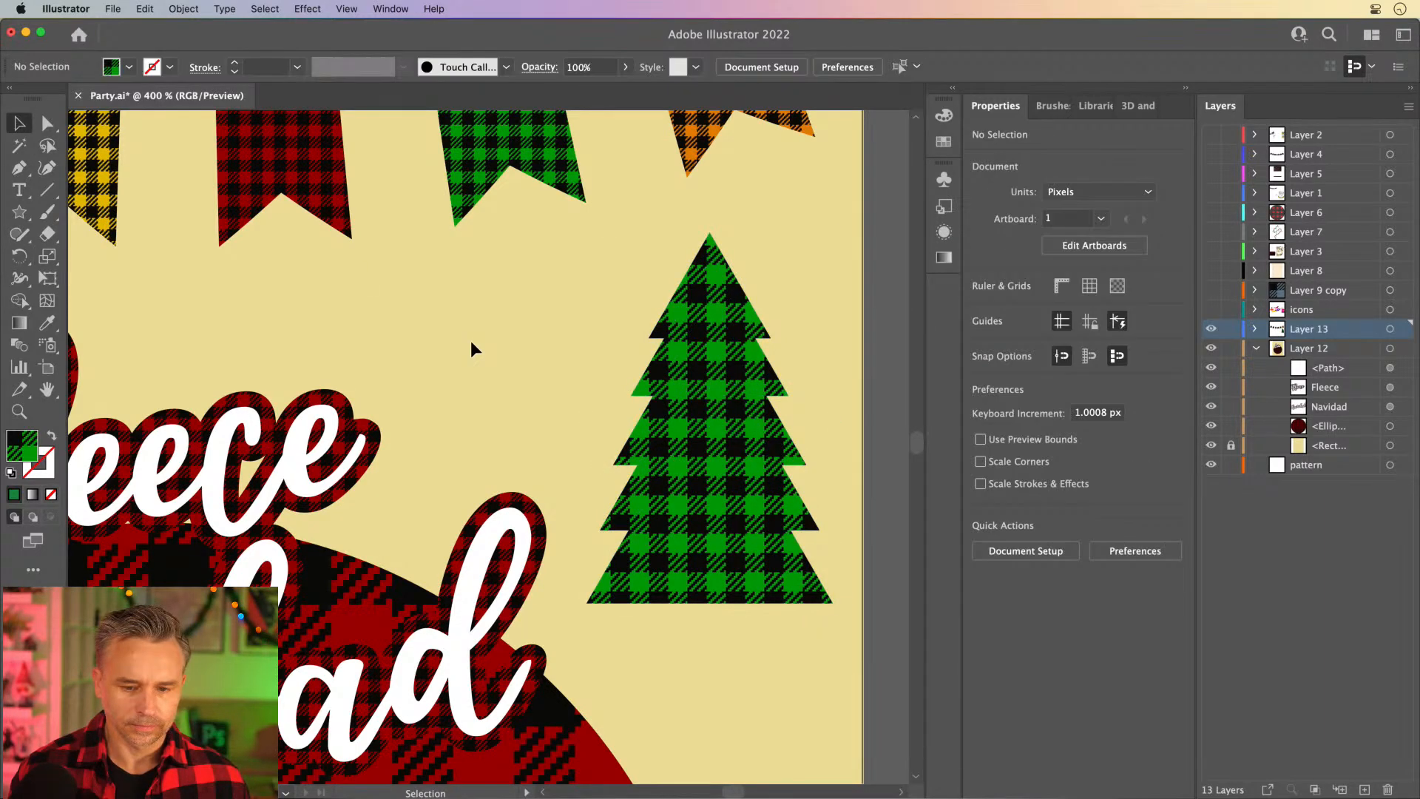
Select the warped bunting envelope at the top of the artboard.
drag(418, 354, 464, 251)
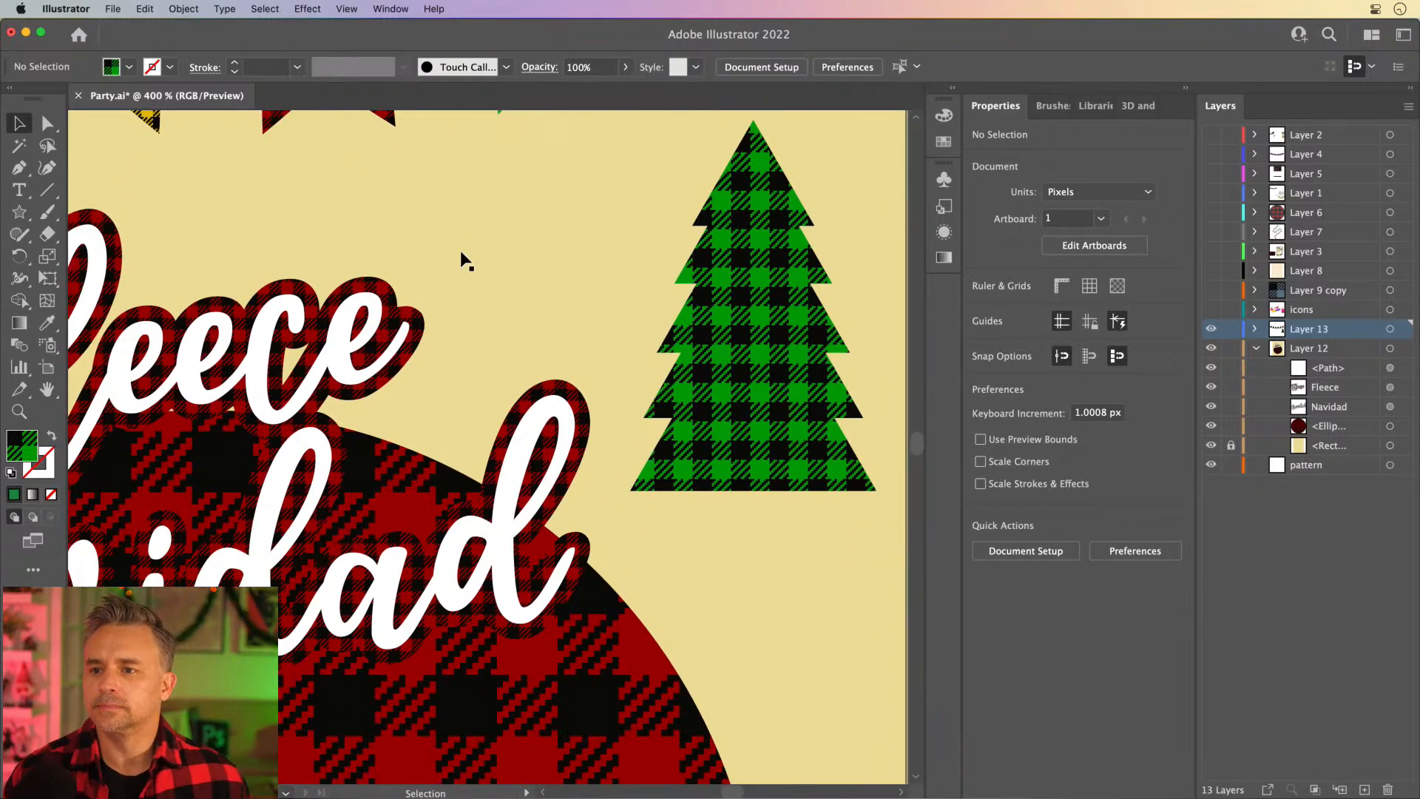
drag(373, 337, 465, 342)
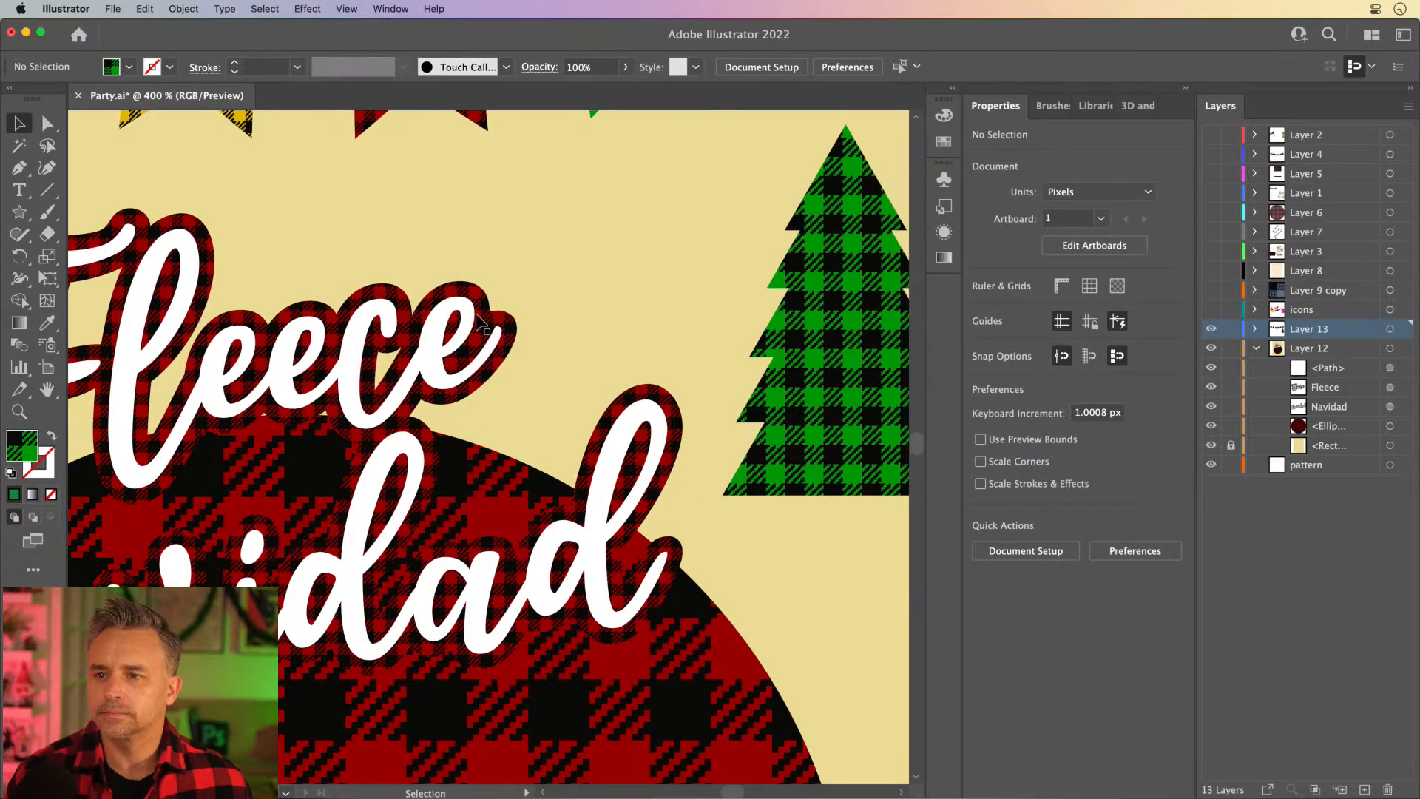
scroll(479, 322, up, 5)
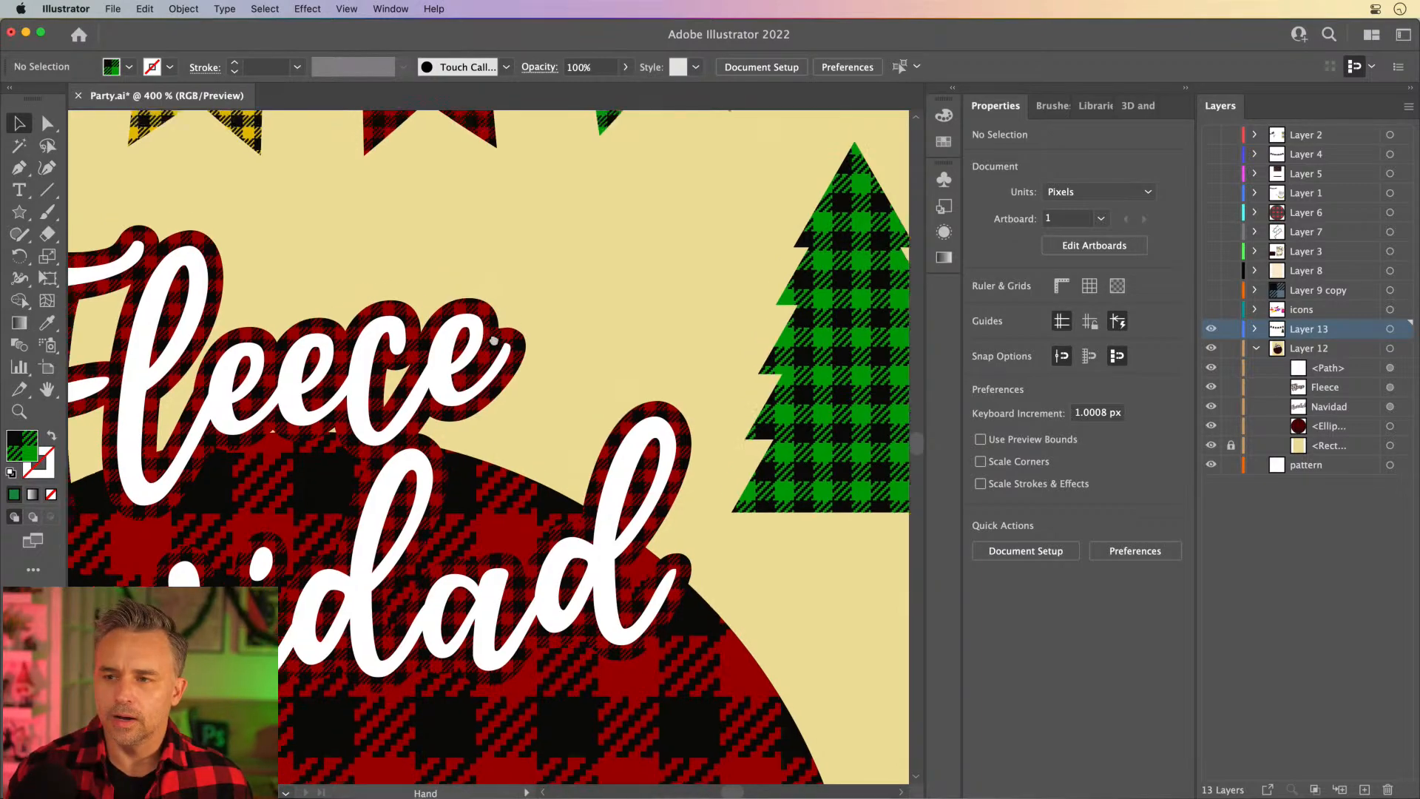
click(466, 325)
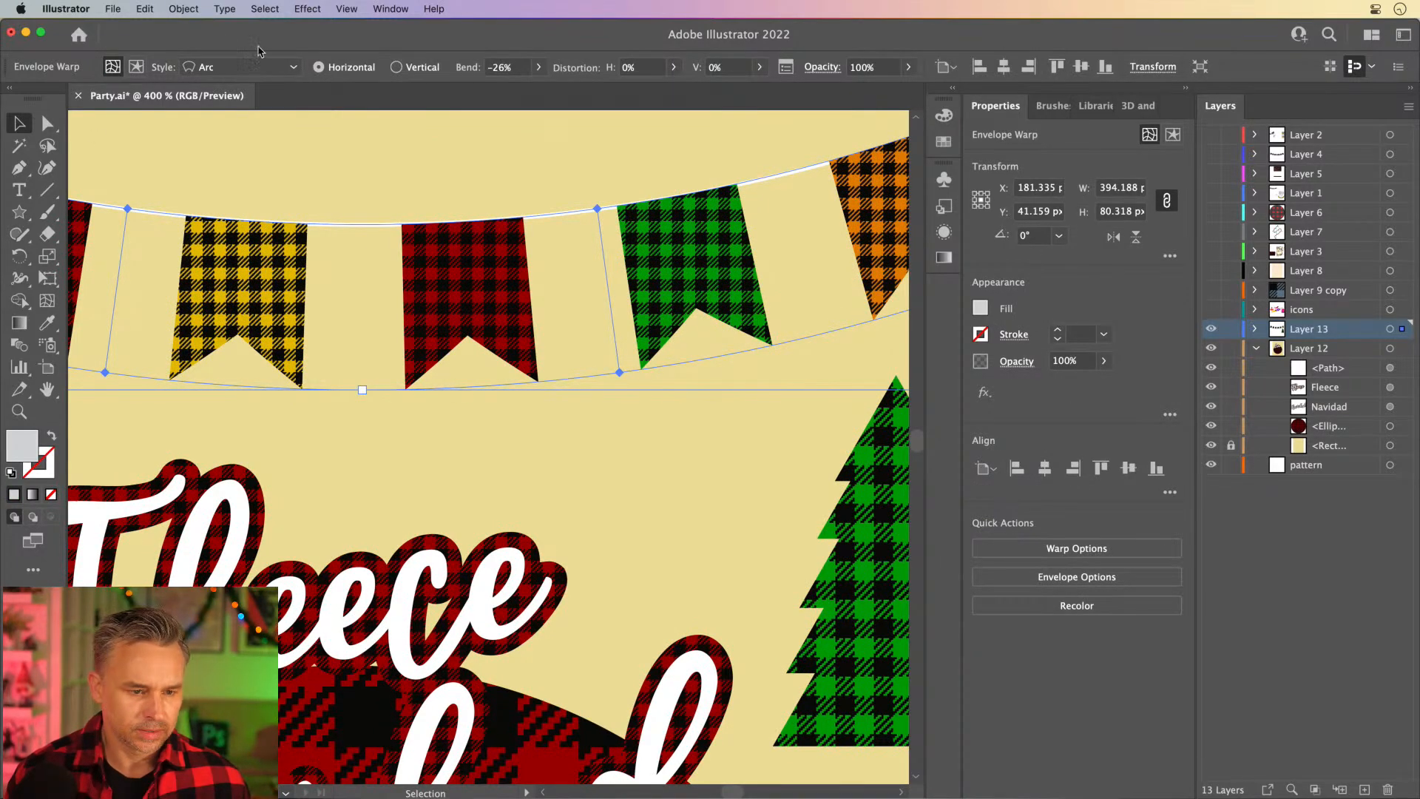
click(785, 66)
drag(892, 358, 796, 192)
click(834, 522)
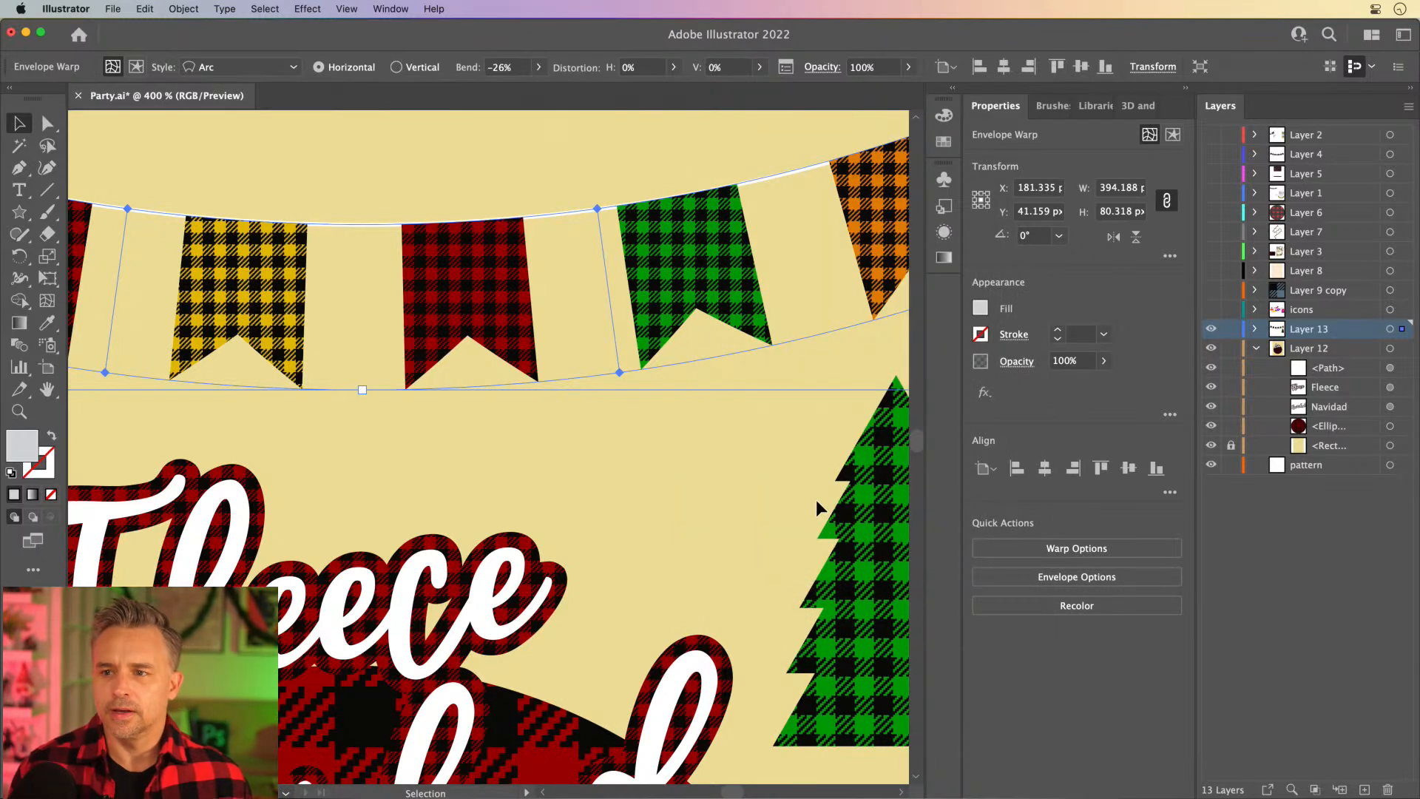
Turn on Distort Pattern Fills in the bunting's envelope options and deselect the bunting.
scroll(816, 507, up, 1)
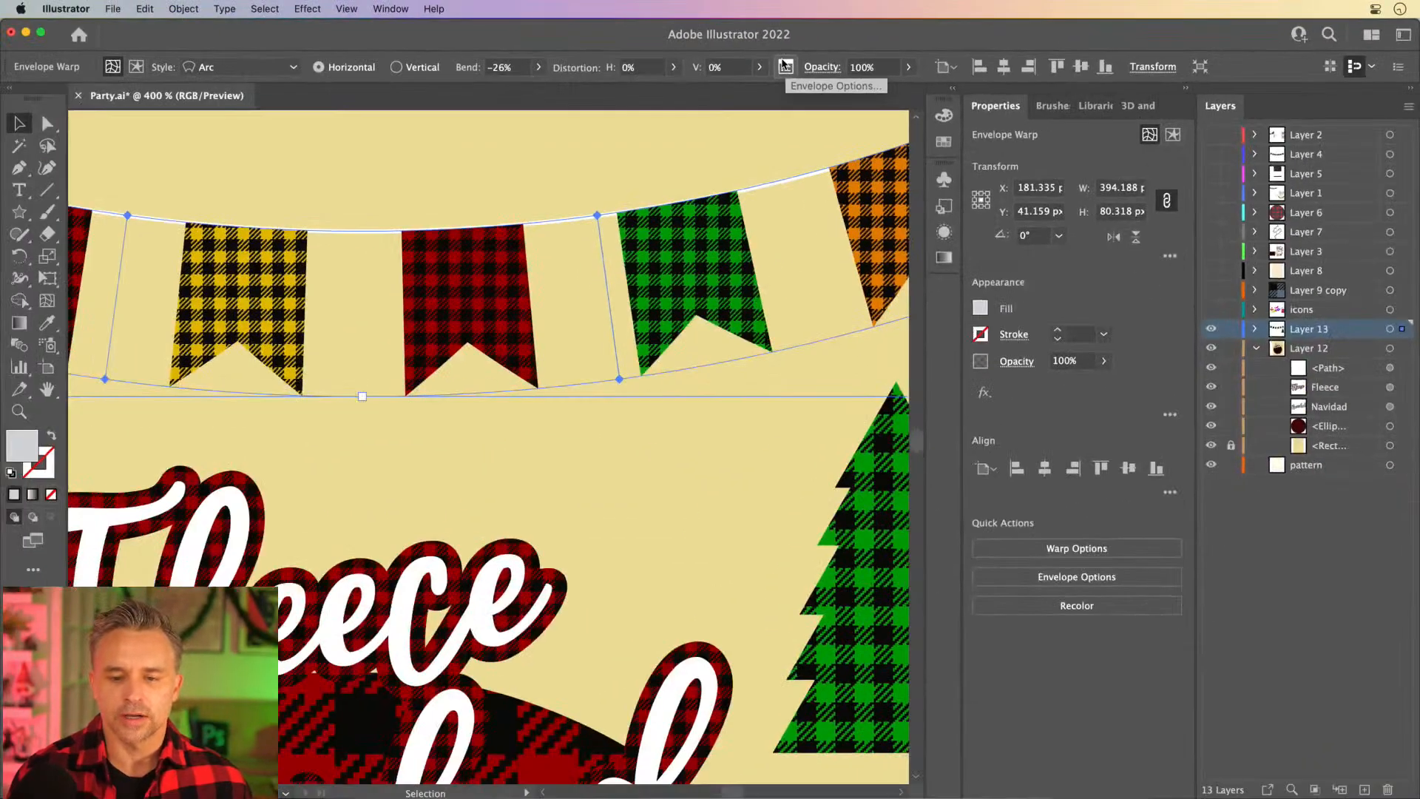
click(708, 132)
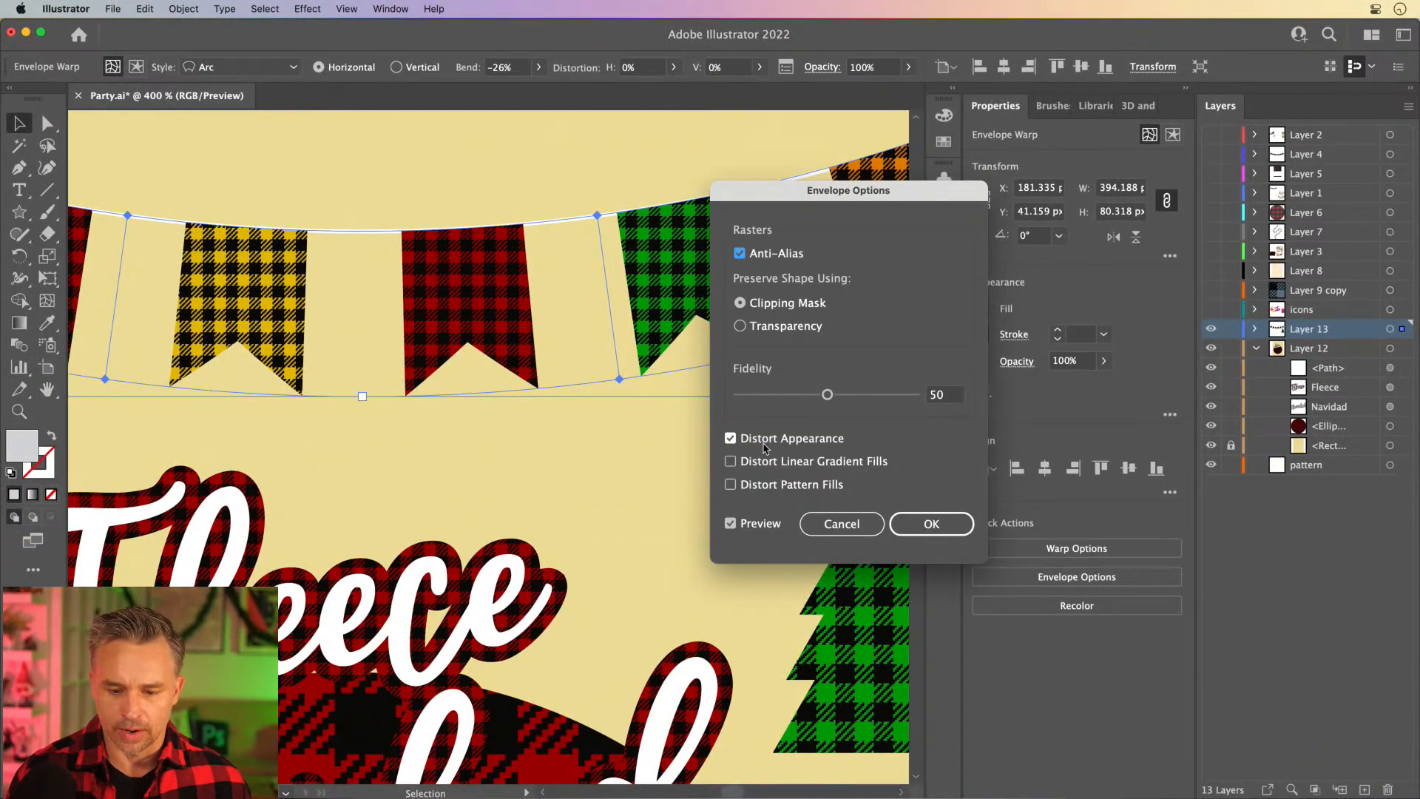
click(730, 486)
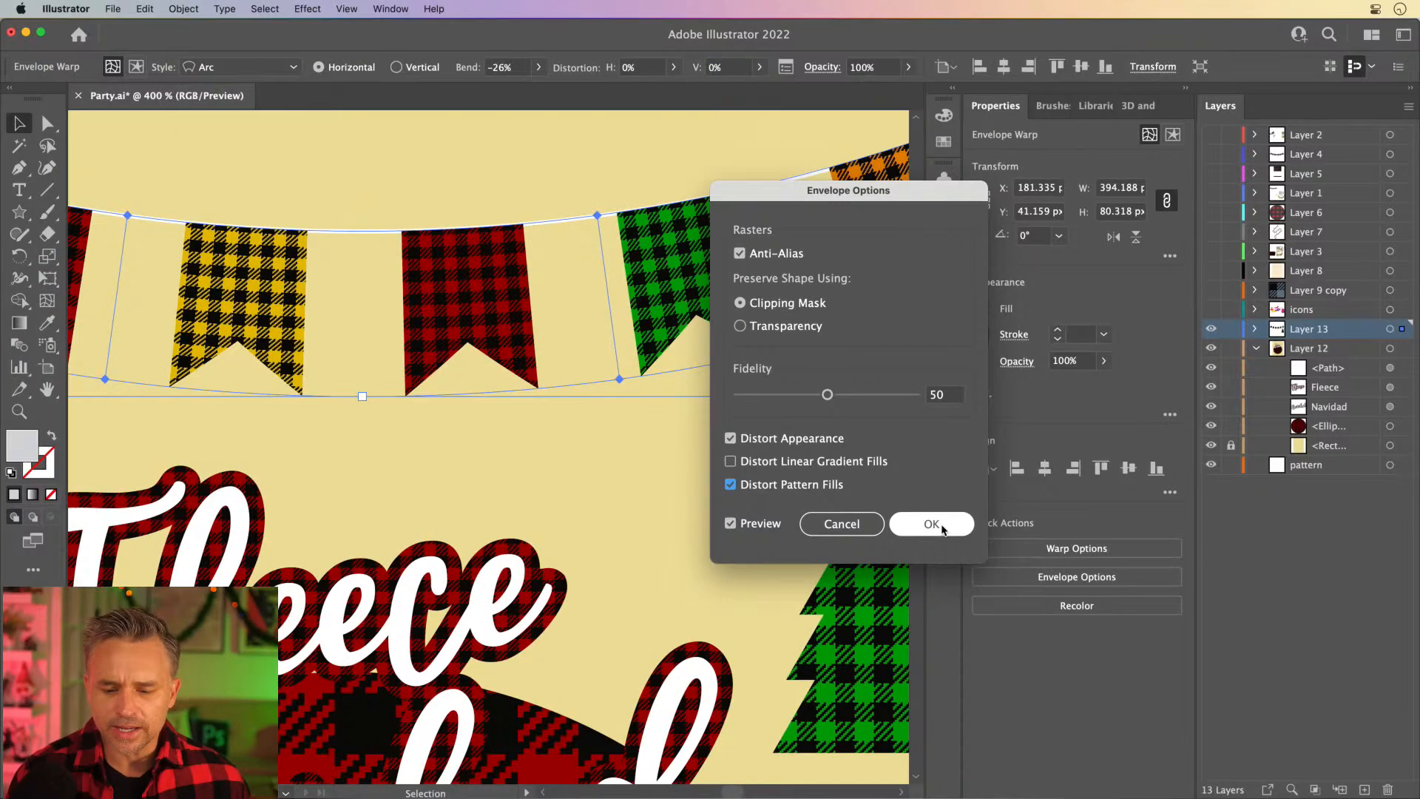
click(1215, 648)
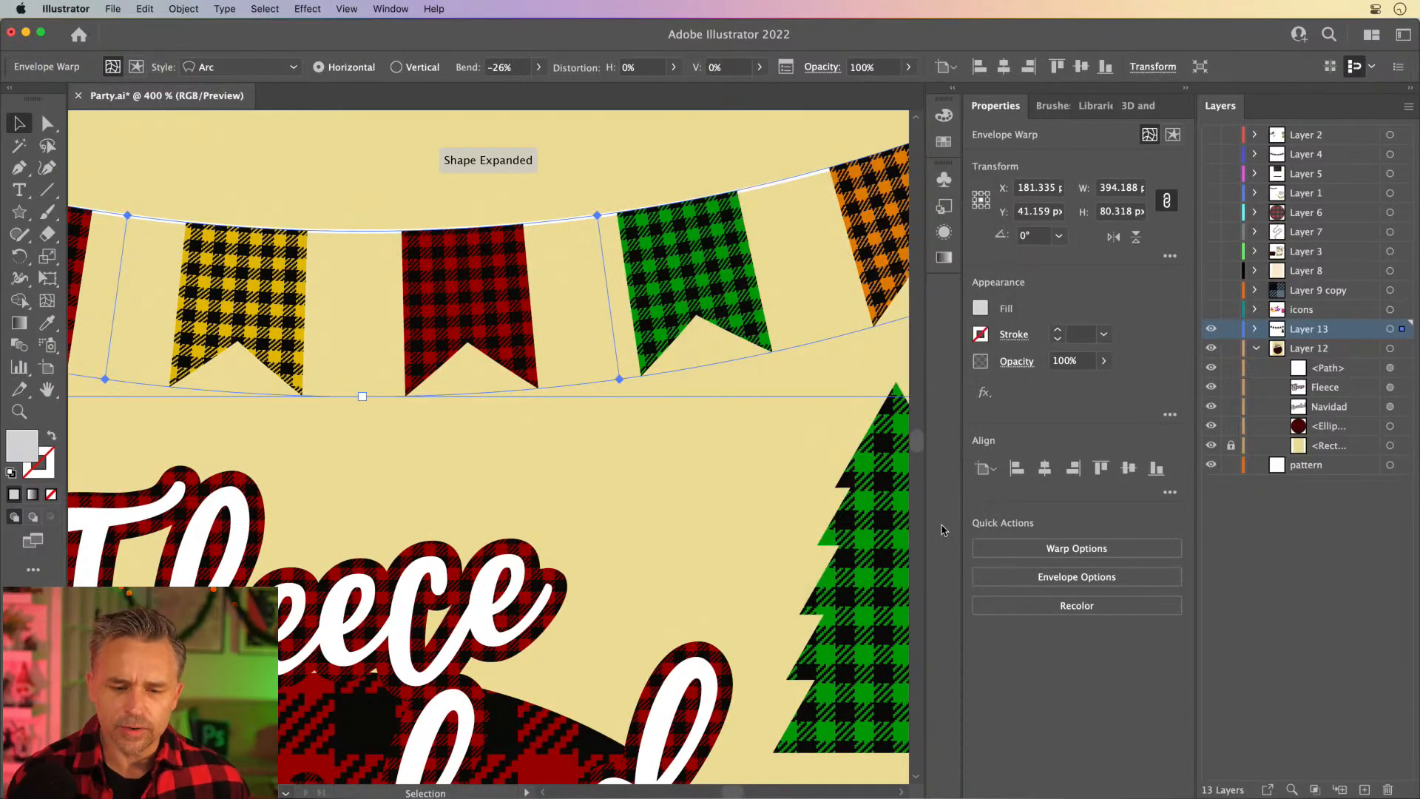
click(624, 157)
Draw a 10 px circle with the Ellipse tool at the left tip of the tree's top tier.
scroll(576, 310, down, 5)
drag(577, 310, 526, 324)
click(19, 212)
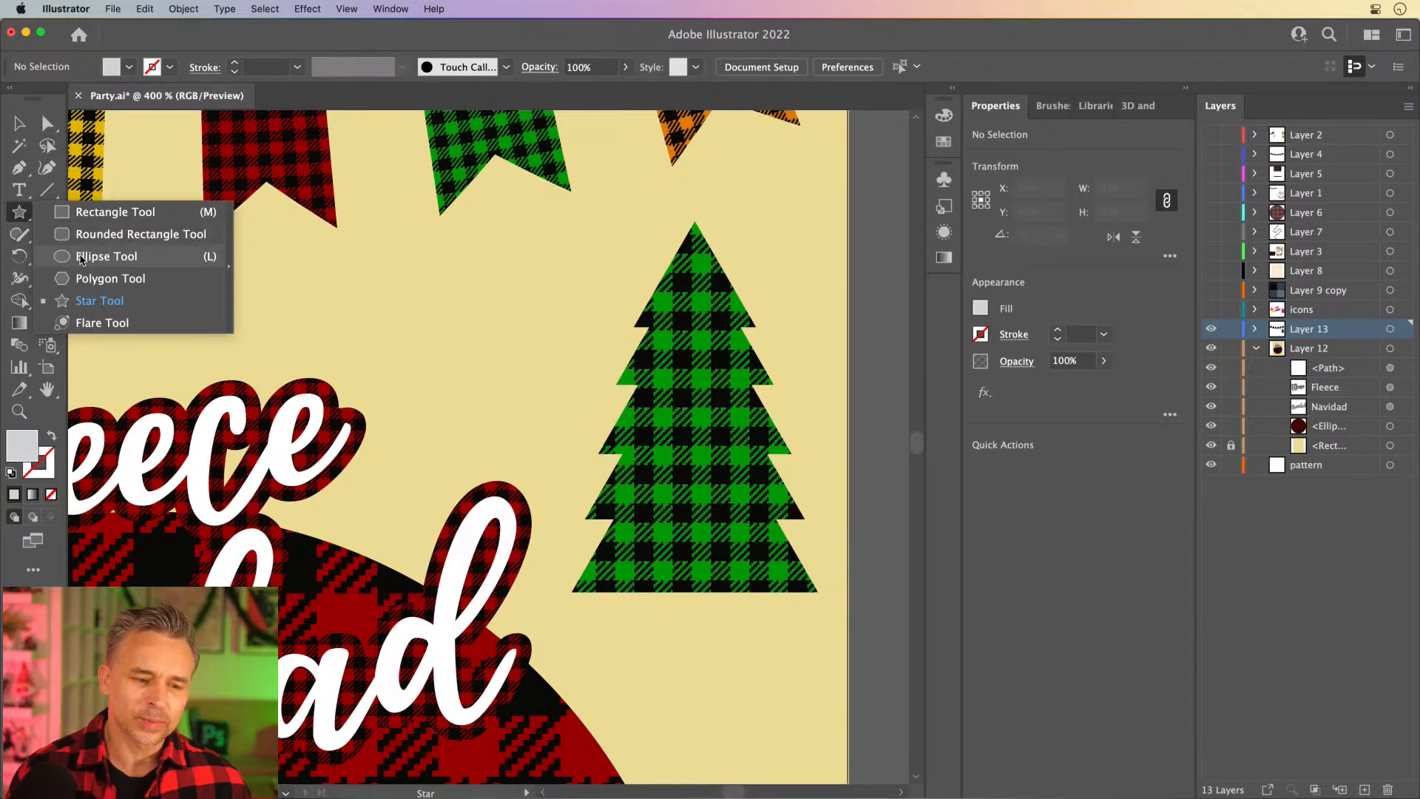
click(85, 257)
drag(607, 319, 645, 358)
Enable Appearance for what the Eyedropper picks up and applies, and sample the orange pennant's fill onto the circle.
key(i)
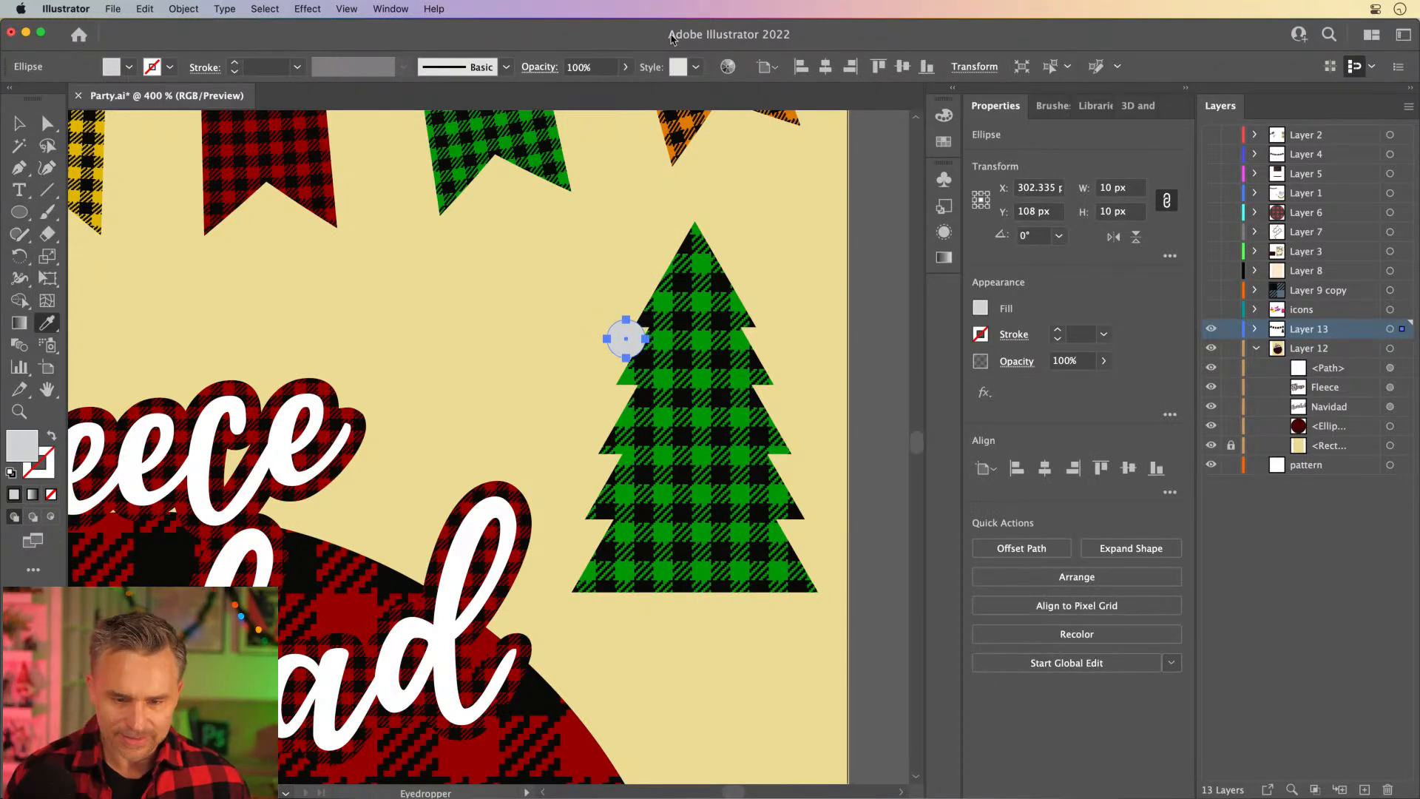
drag(555, 187, 622, 354)
double_click(48, 328)
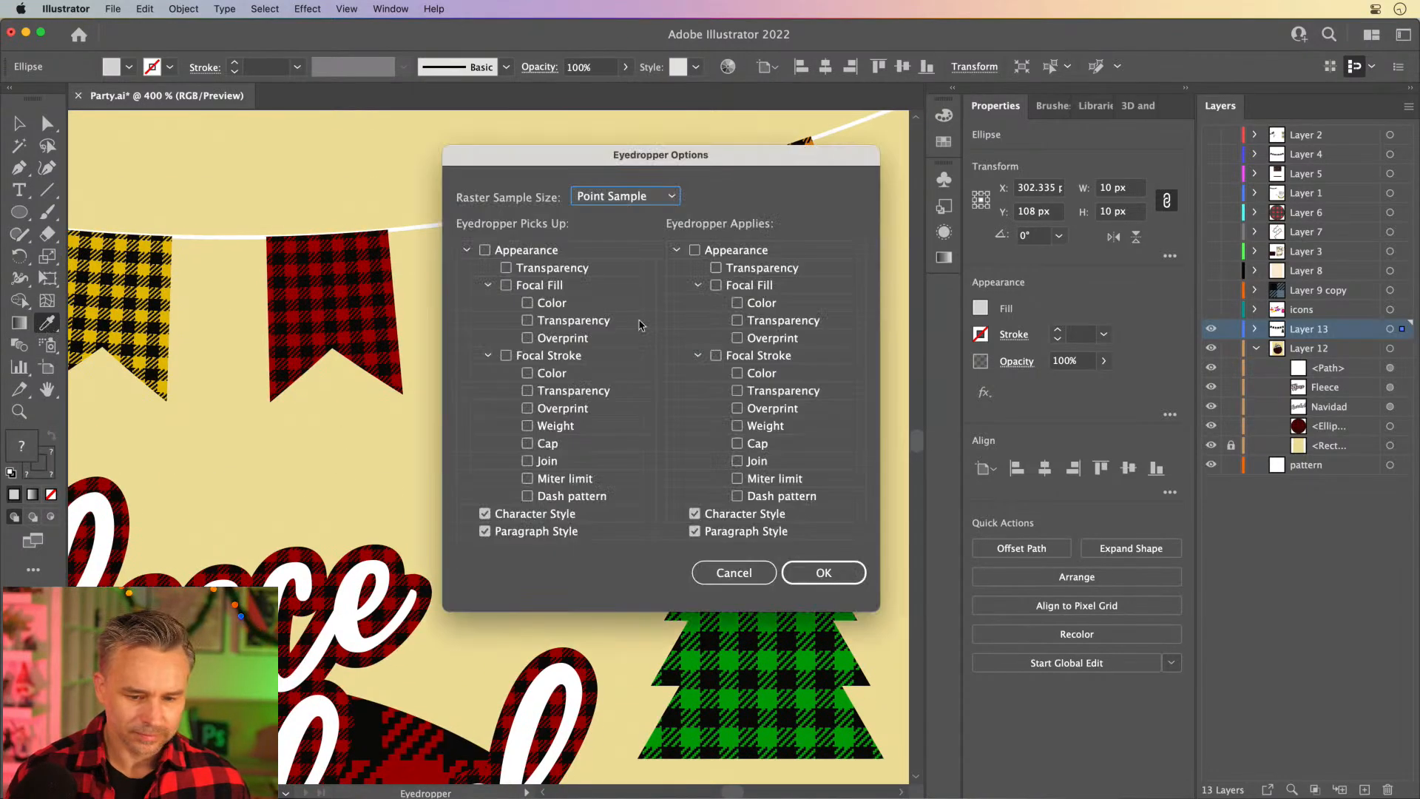
click(485, 251)
click(694, 251)
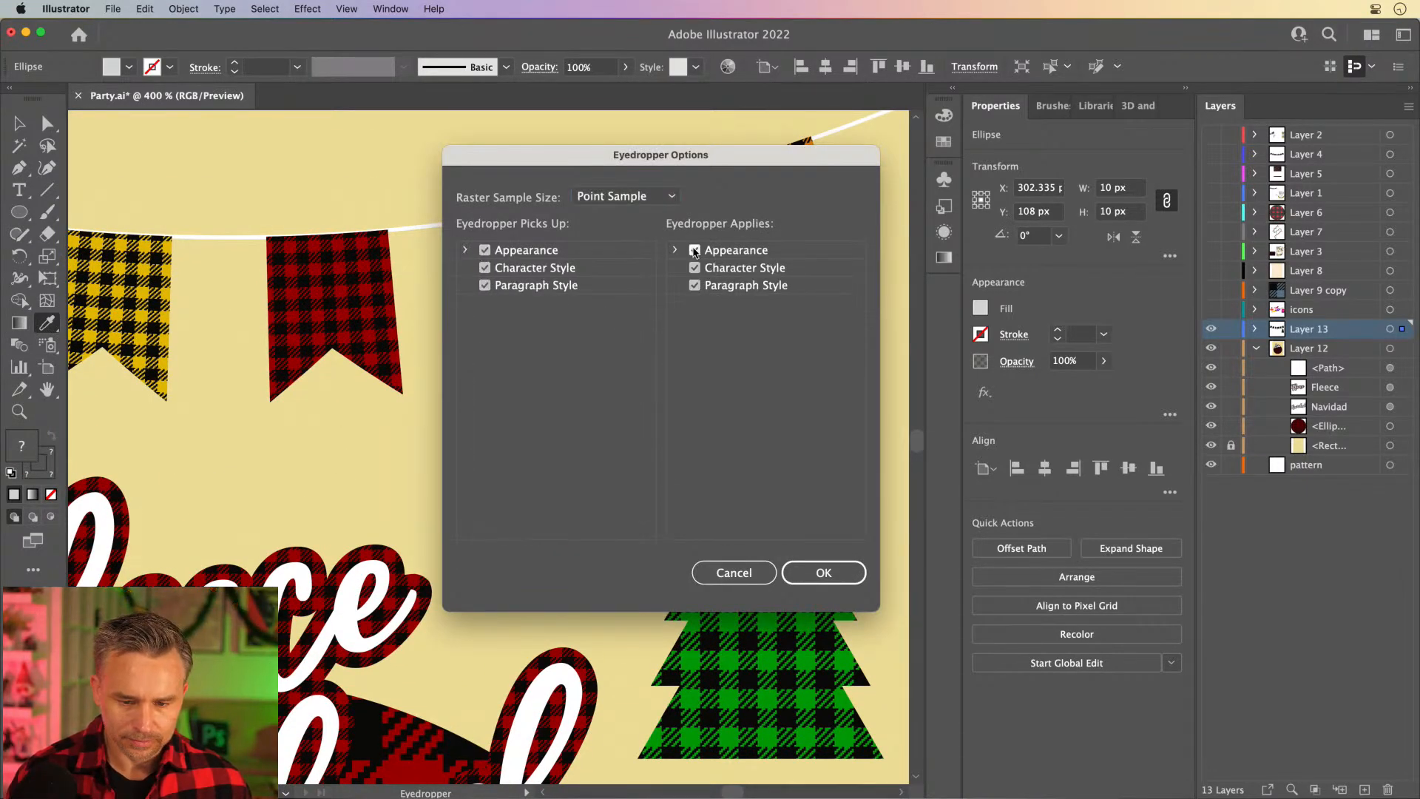
click(824, 574)
click(760, 281)
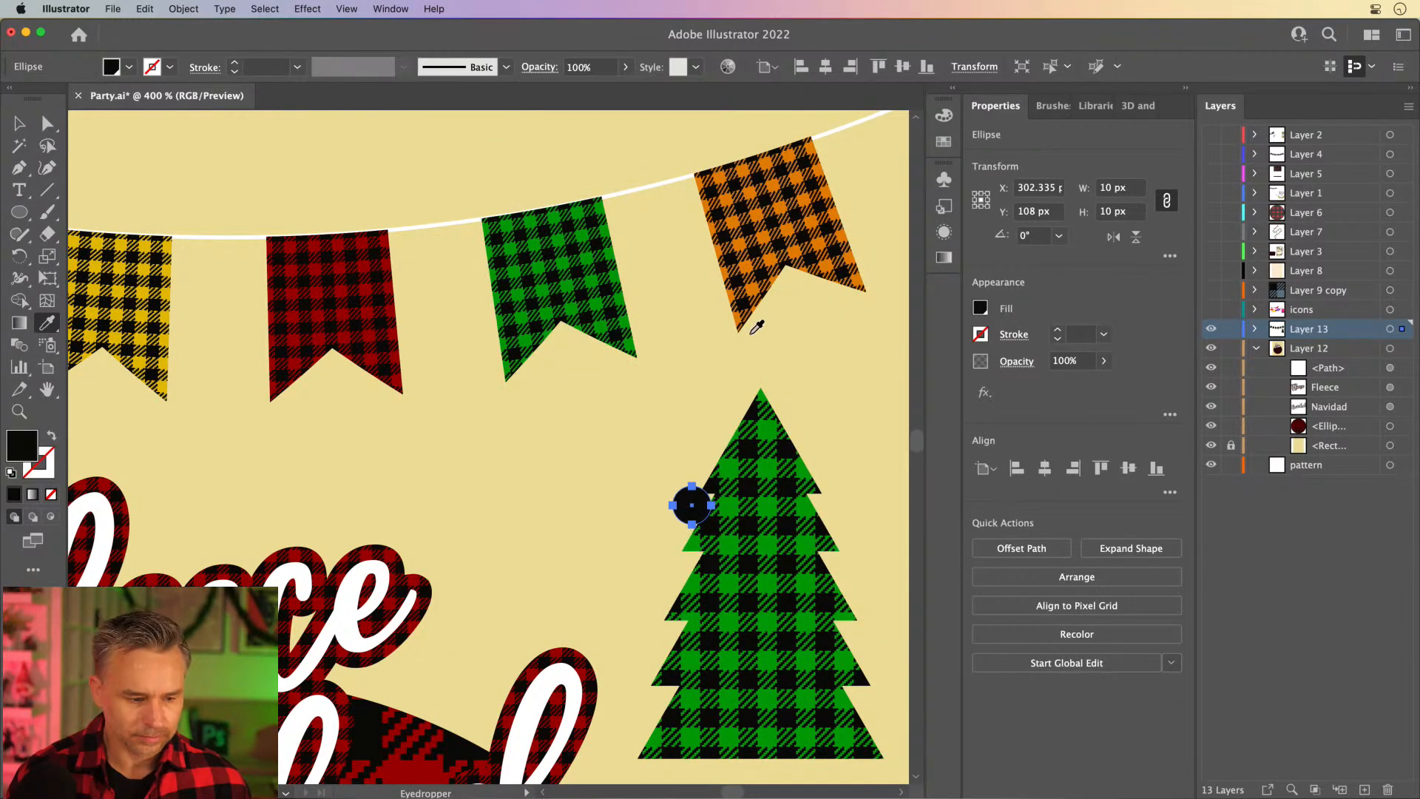
Fill the circle beside the tree's top tier with the orange plaid pattern swatch.
click(18, 124)
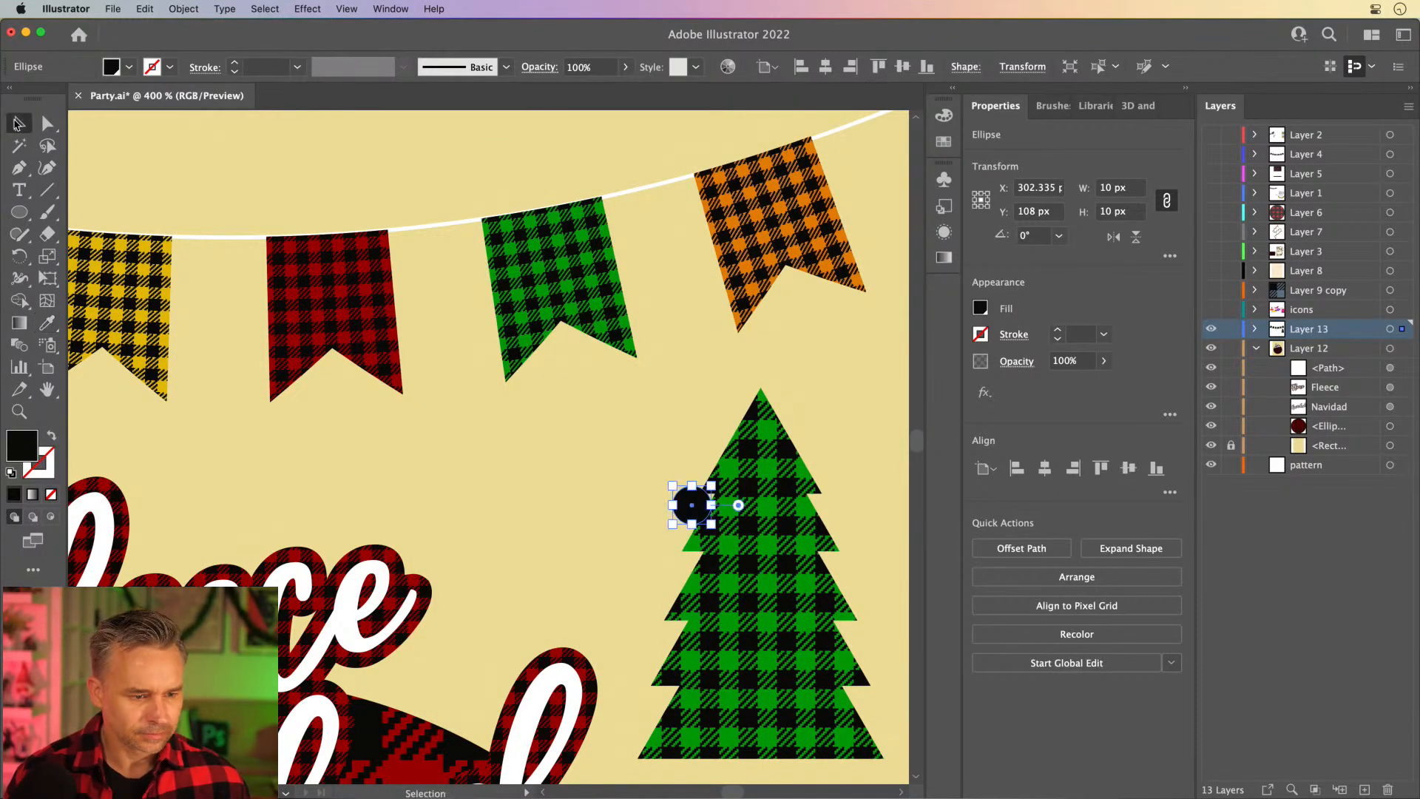
click(953, 89)
click(909, 313)
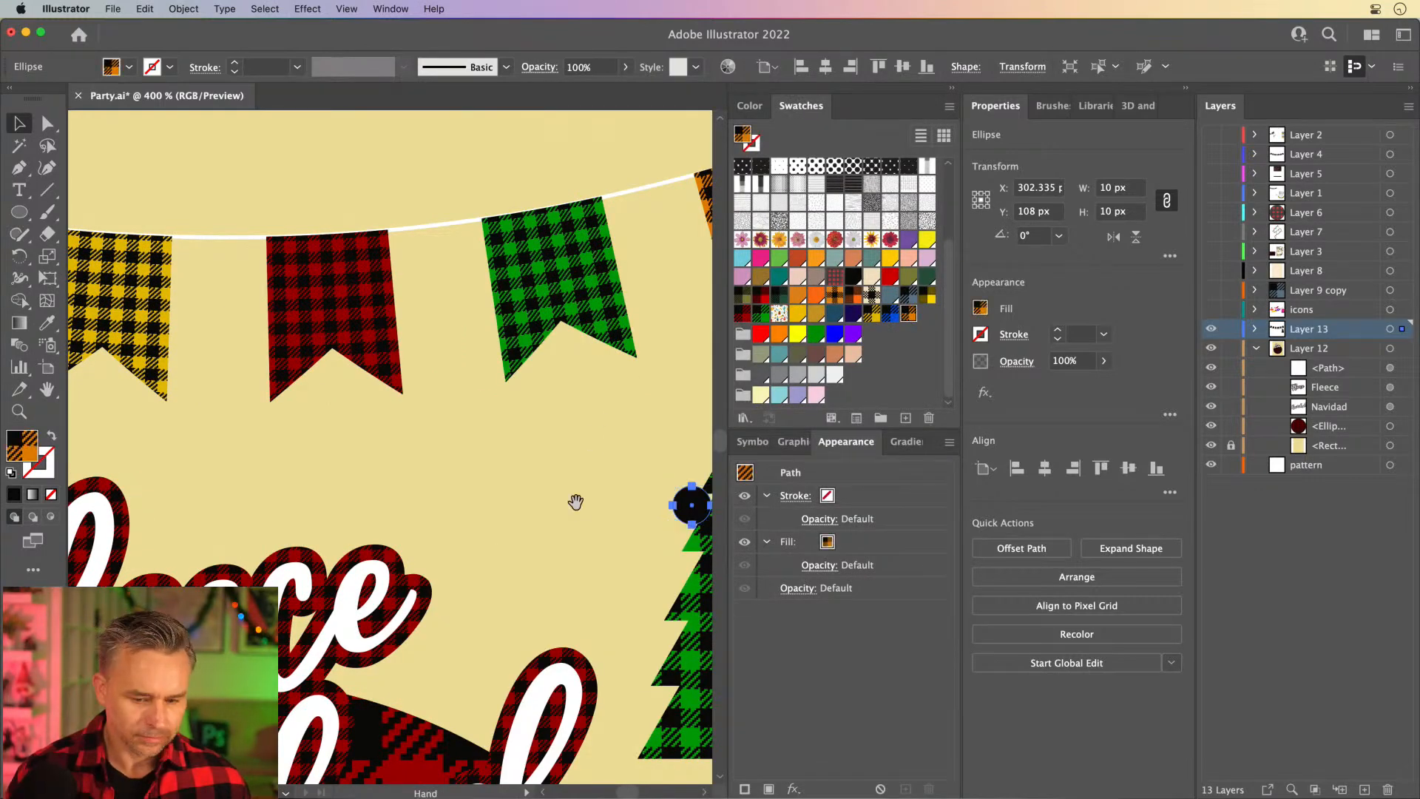
drag(574, 497, 368, 479)
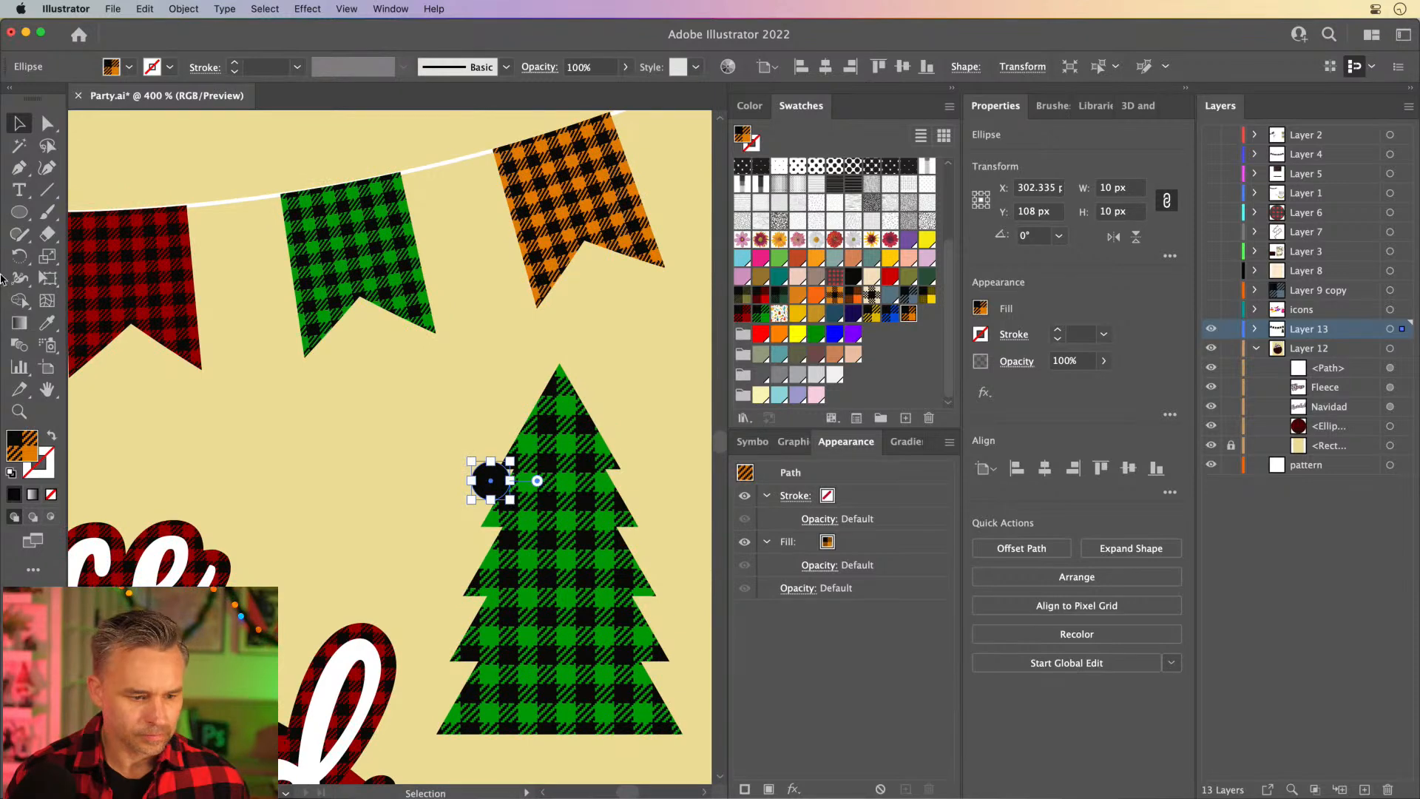
Scale only the circle's pattern uniformly to 5%, leaving Transform Objects off, and deselect the circle.
double_click(37, 259)
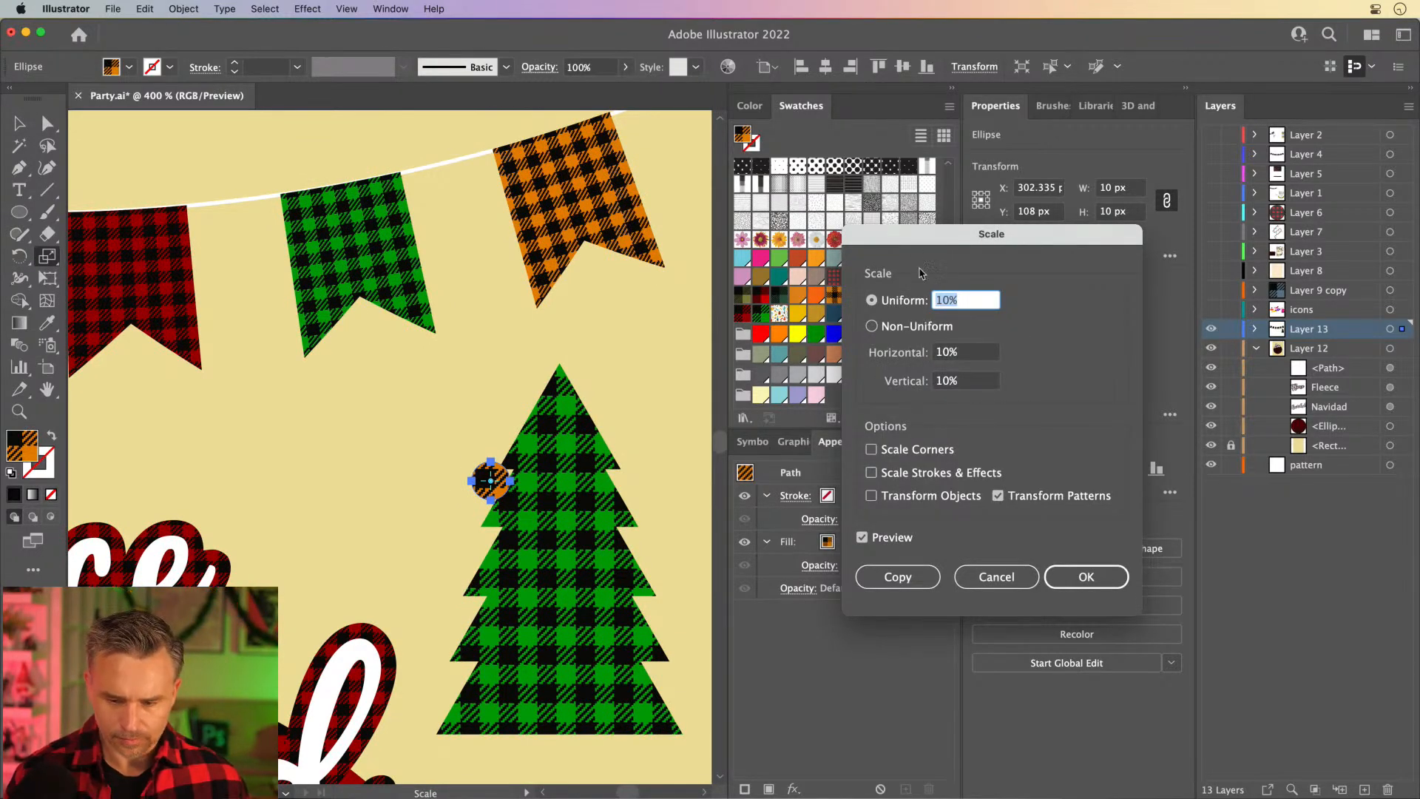
text(5)
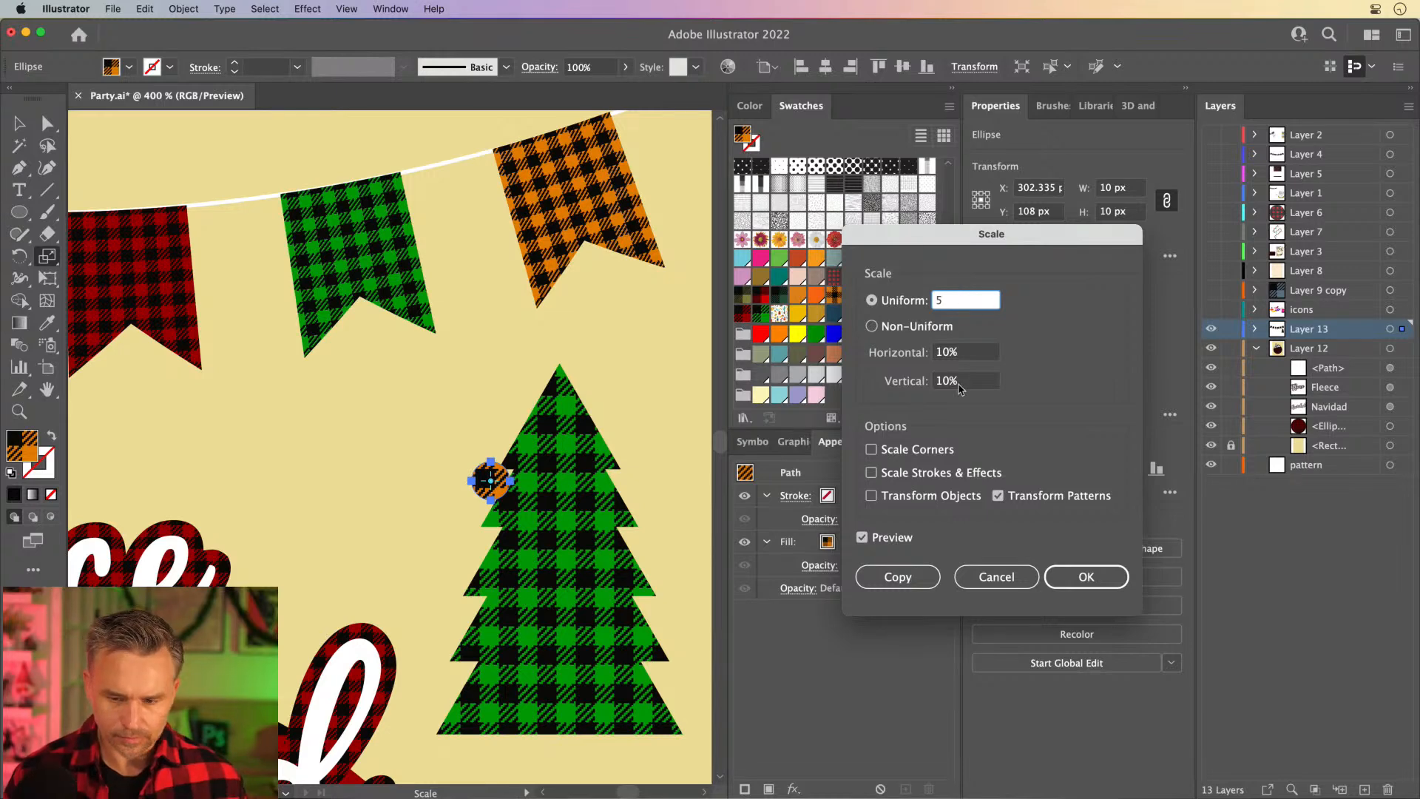
key(Tab)
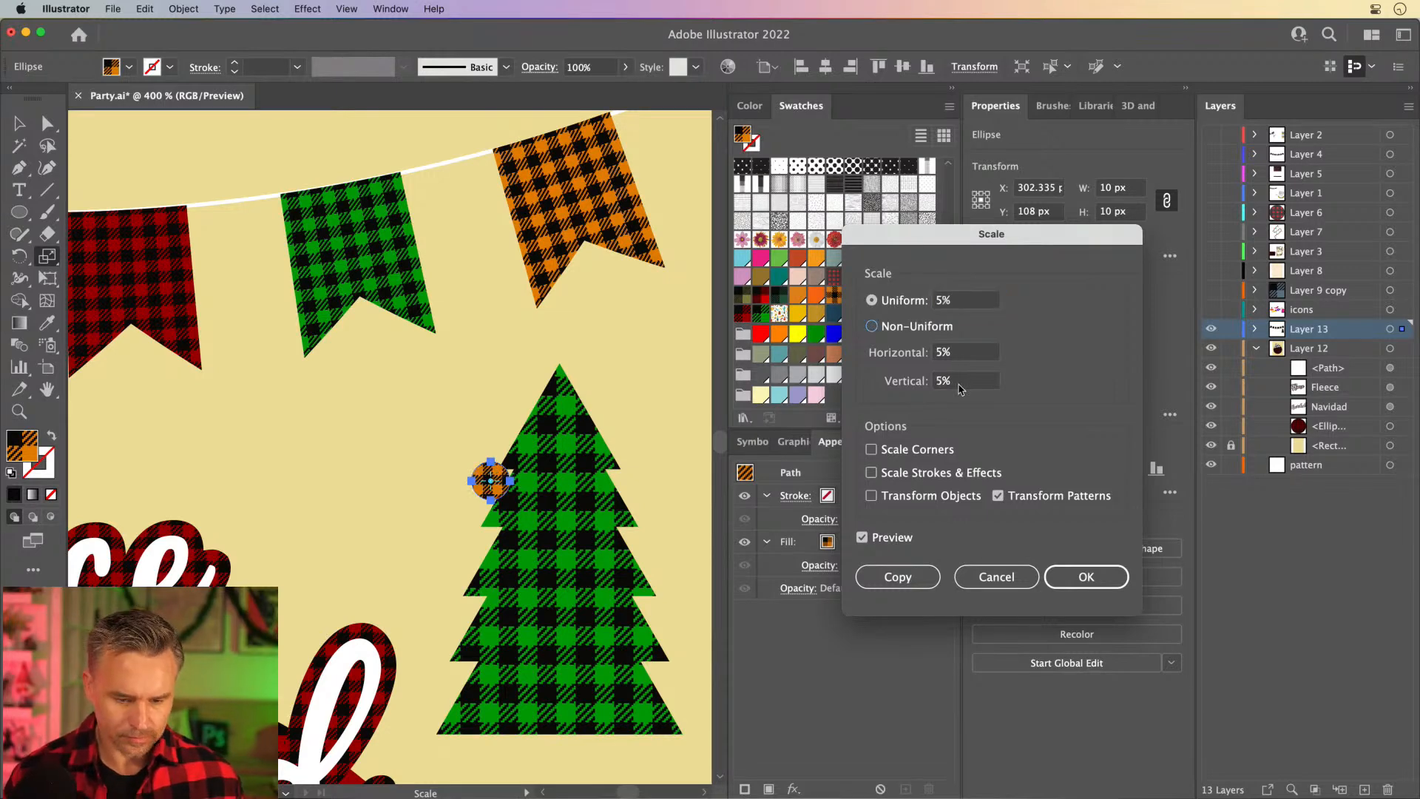
click(1068, 577)
drag(32, 101, 42, 137)
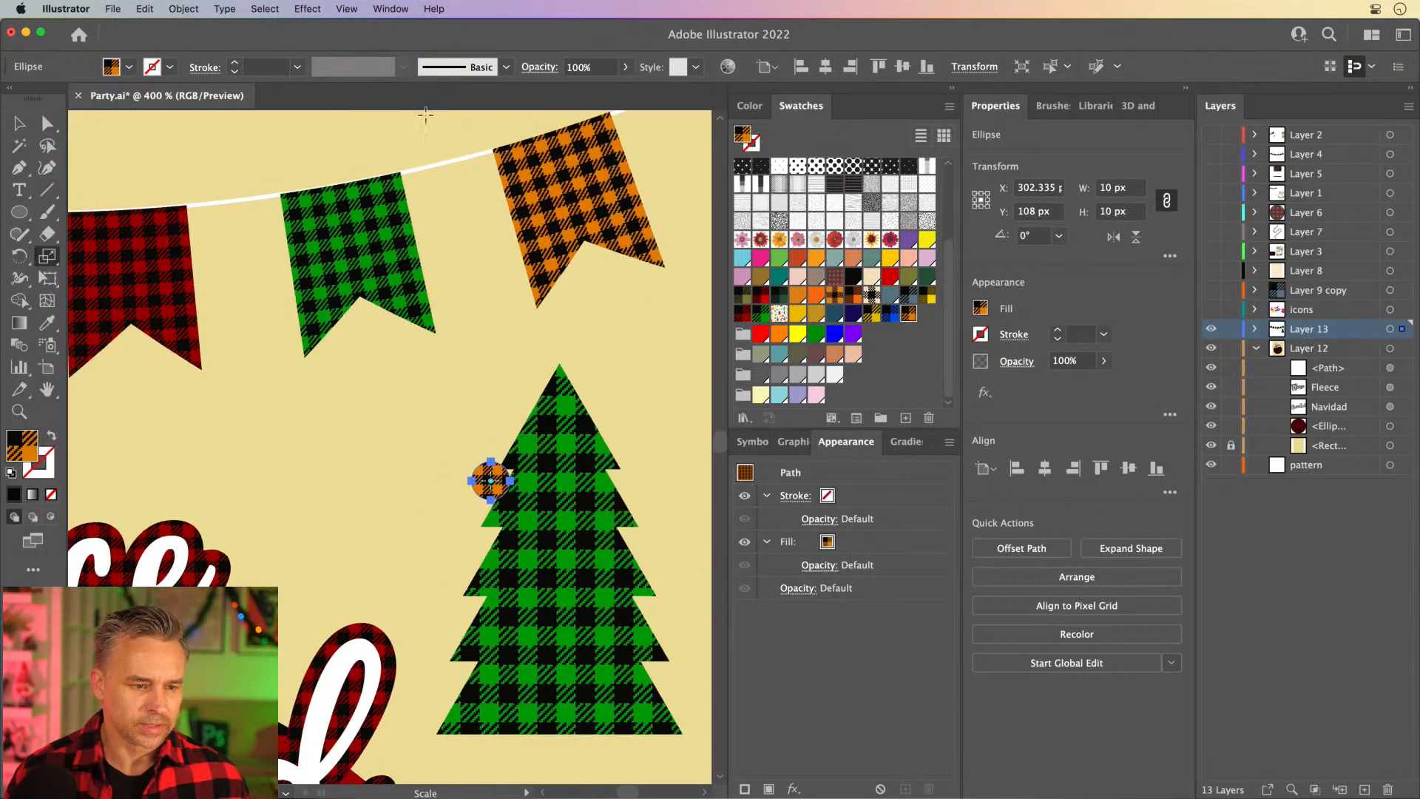
click(949, 90)
key(v)
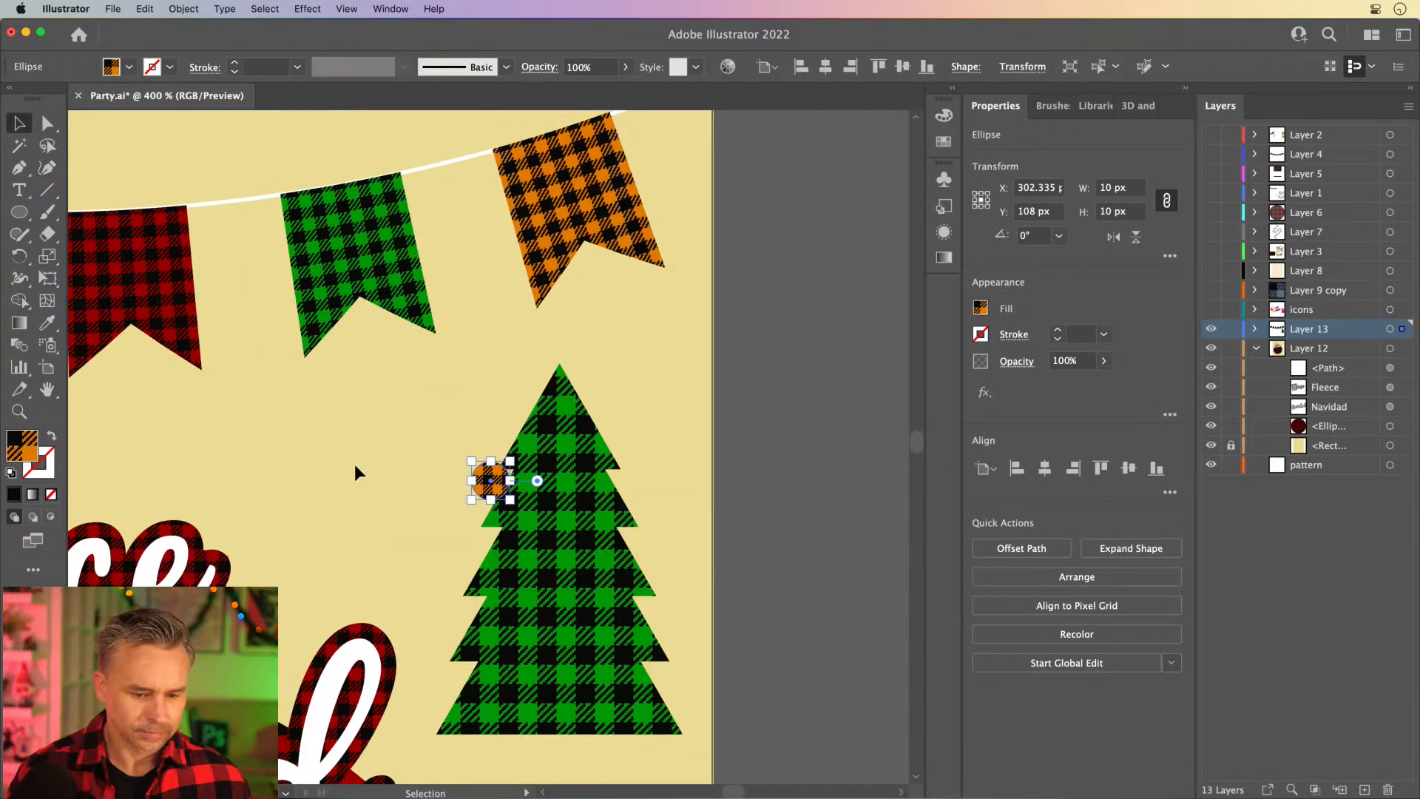
click(442, 486)
Duplicate the orange plaid ornament onto the right tip of the tree's top tier and the right side of its fourth tier.
key(super+minus)
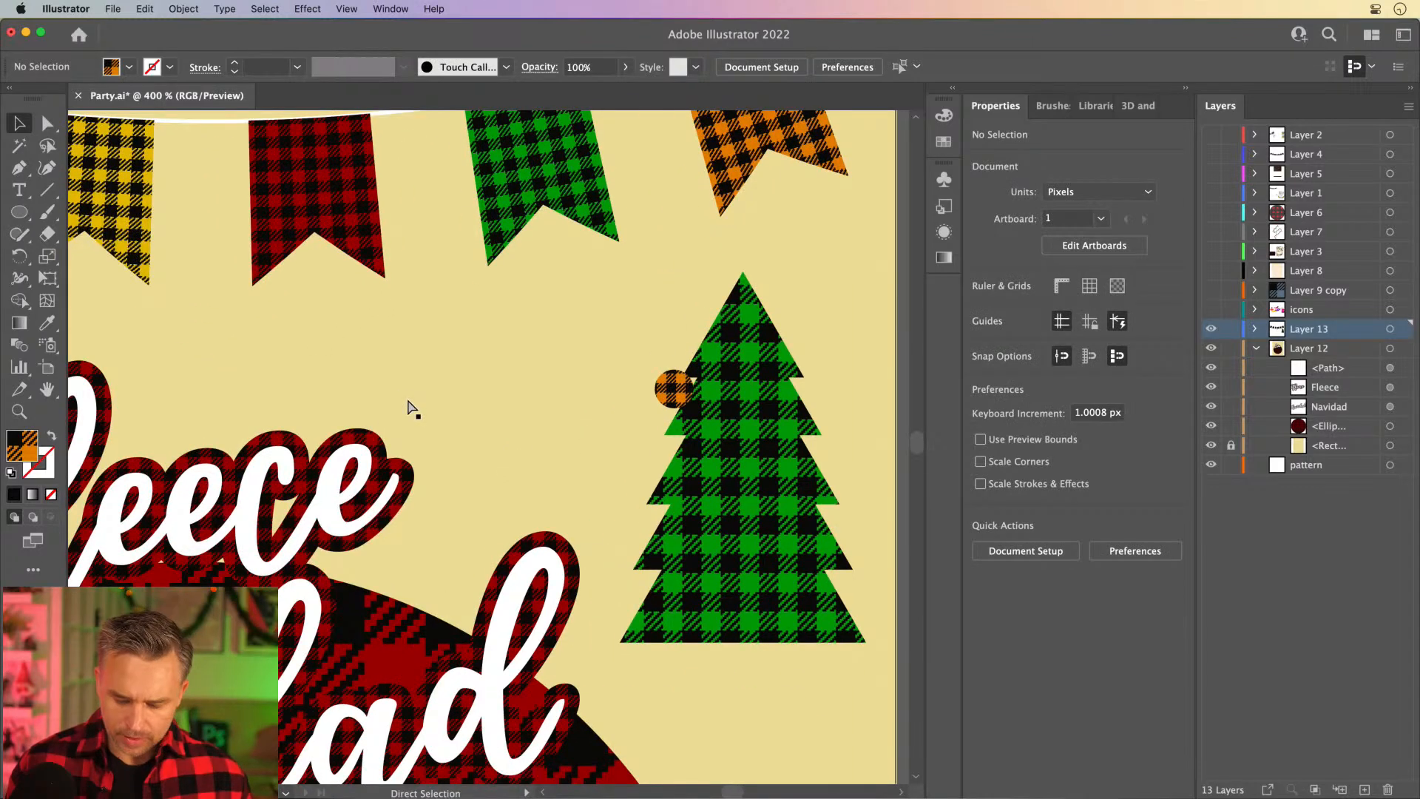
key(super+0)
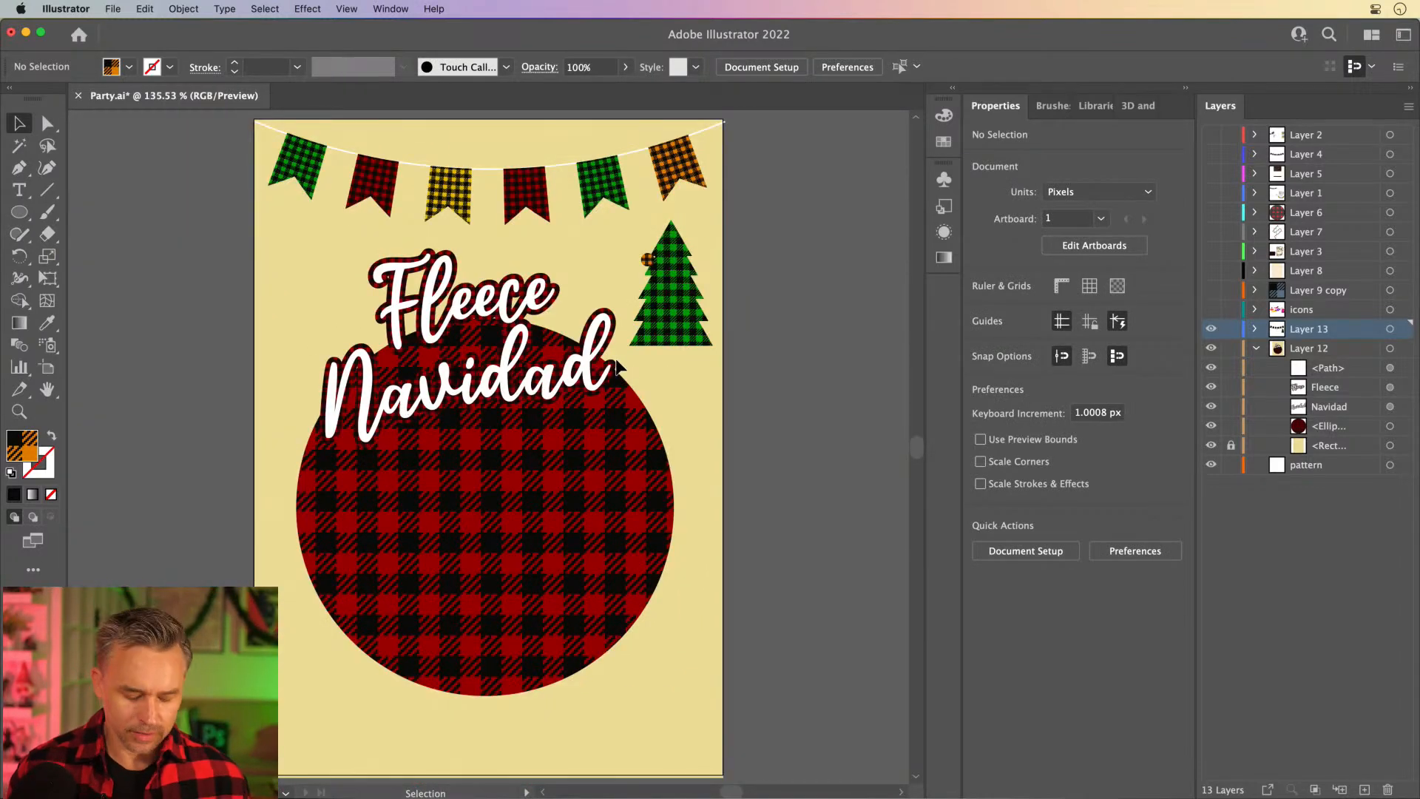
key(super+plus)
key(super+plus)
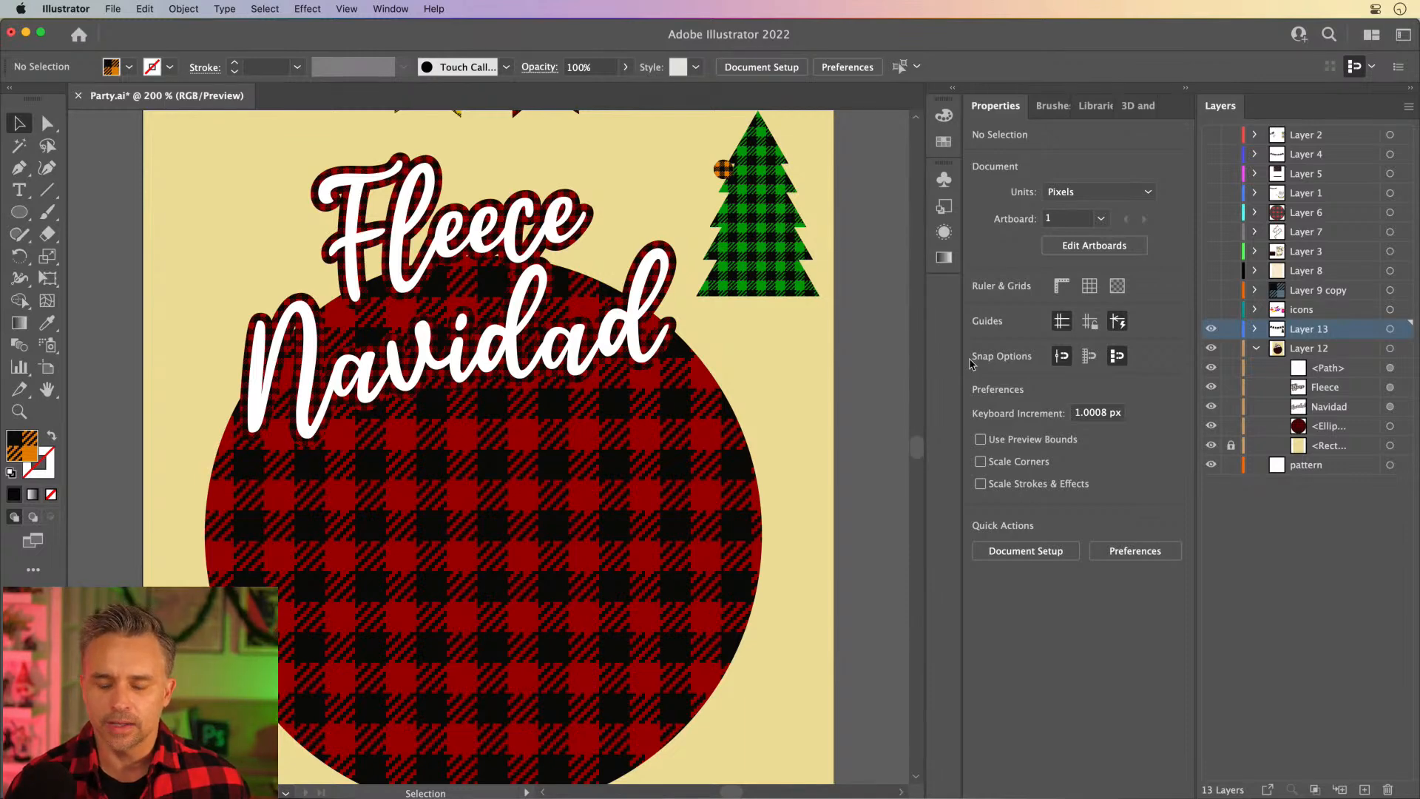
click(722, 169)
key(super+plus)
key(super+plus)
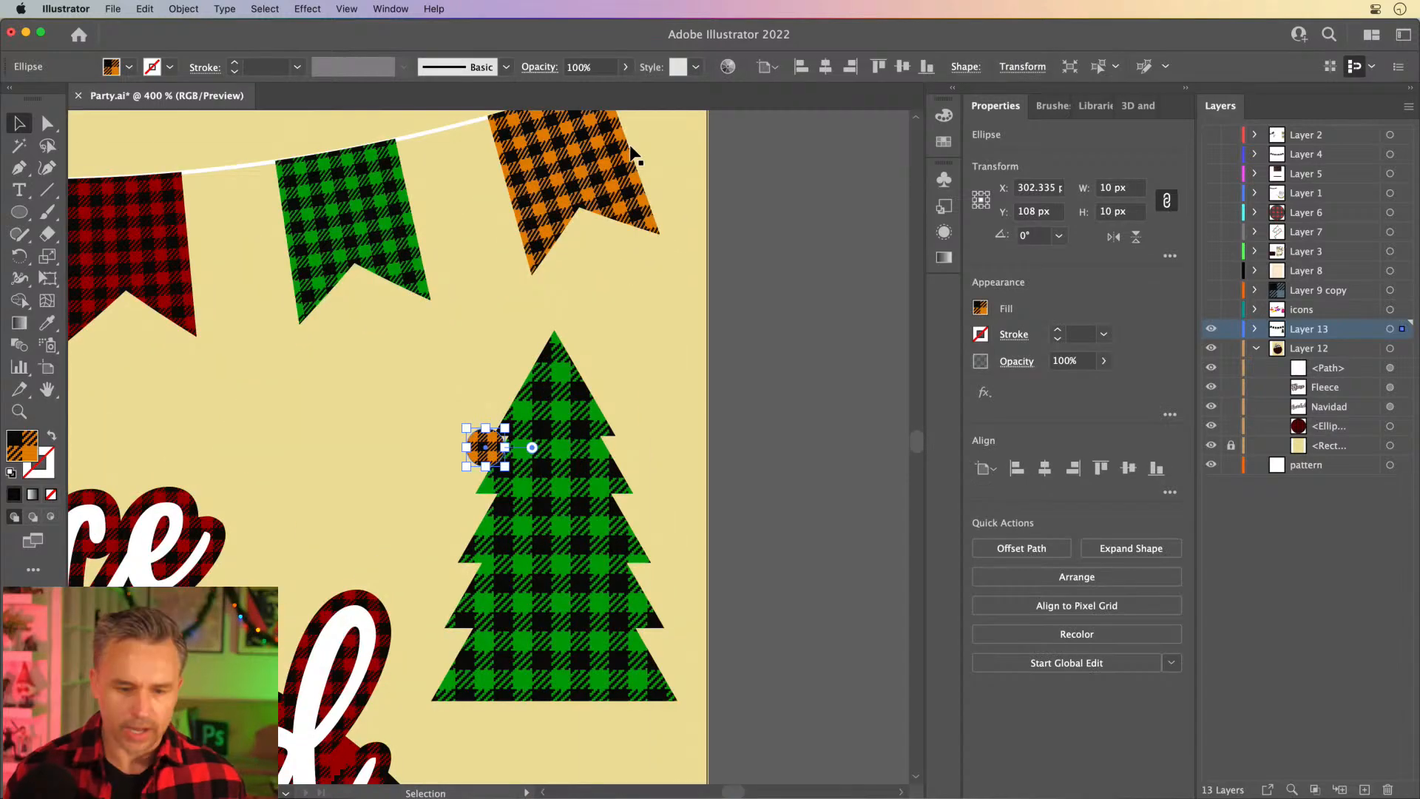
drag(482, 446, 610, 440)
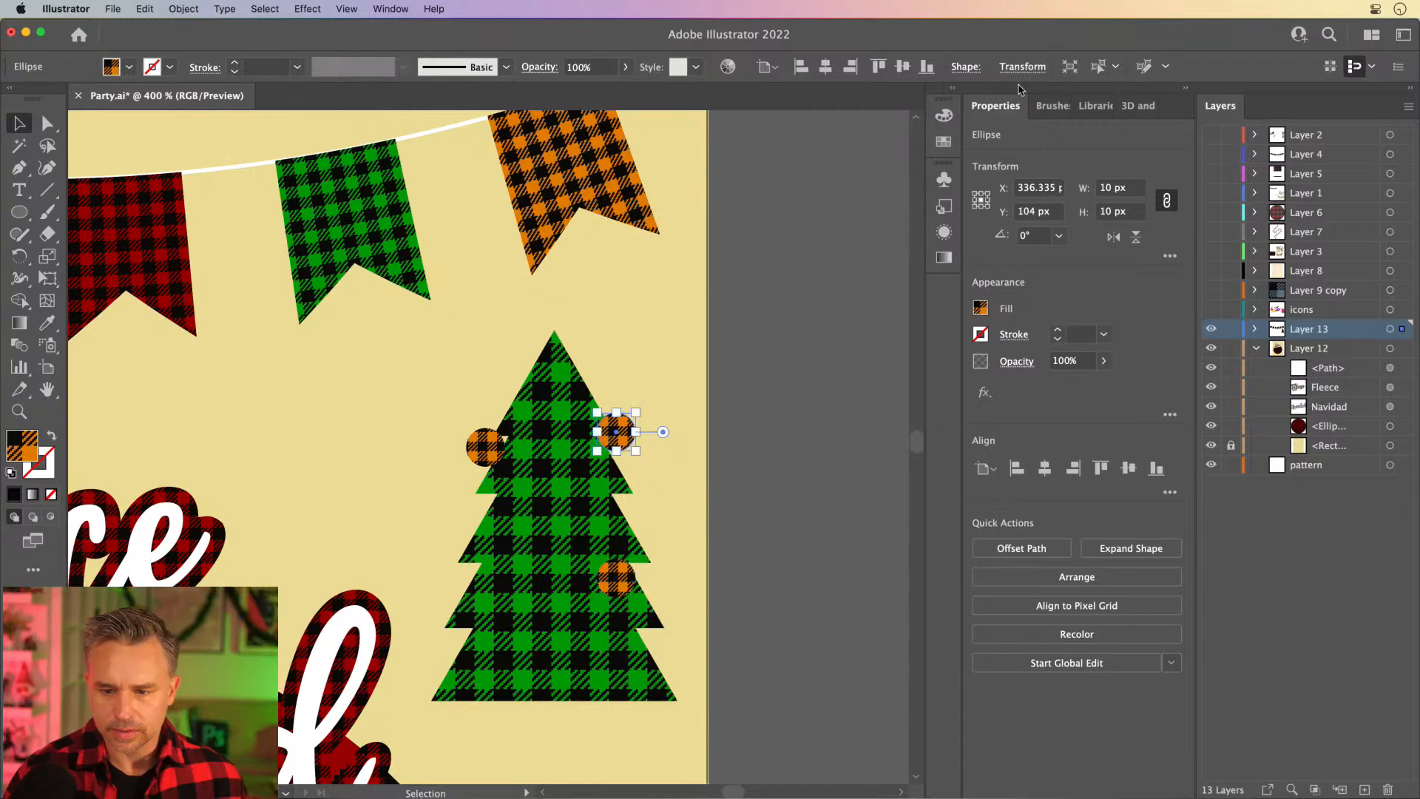
Fill the upper-right ornament with red plaid and nudge it inward, and fill the lower-right ornament with yellow plaid.
click(1185, 90)
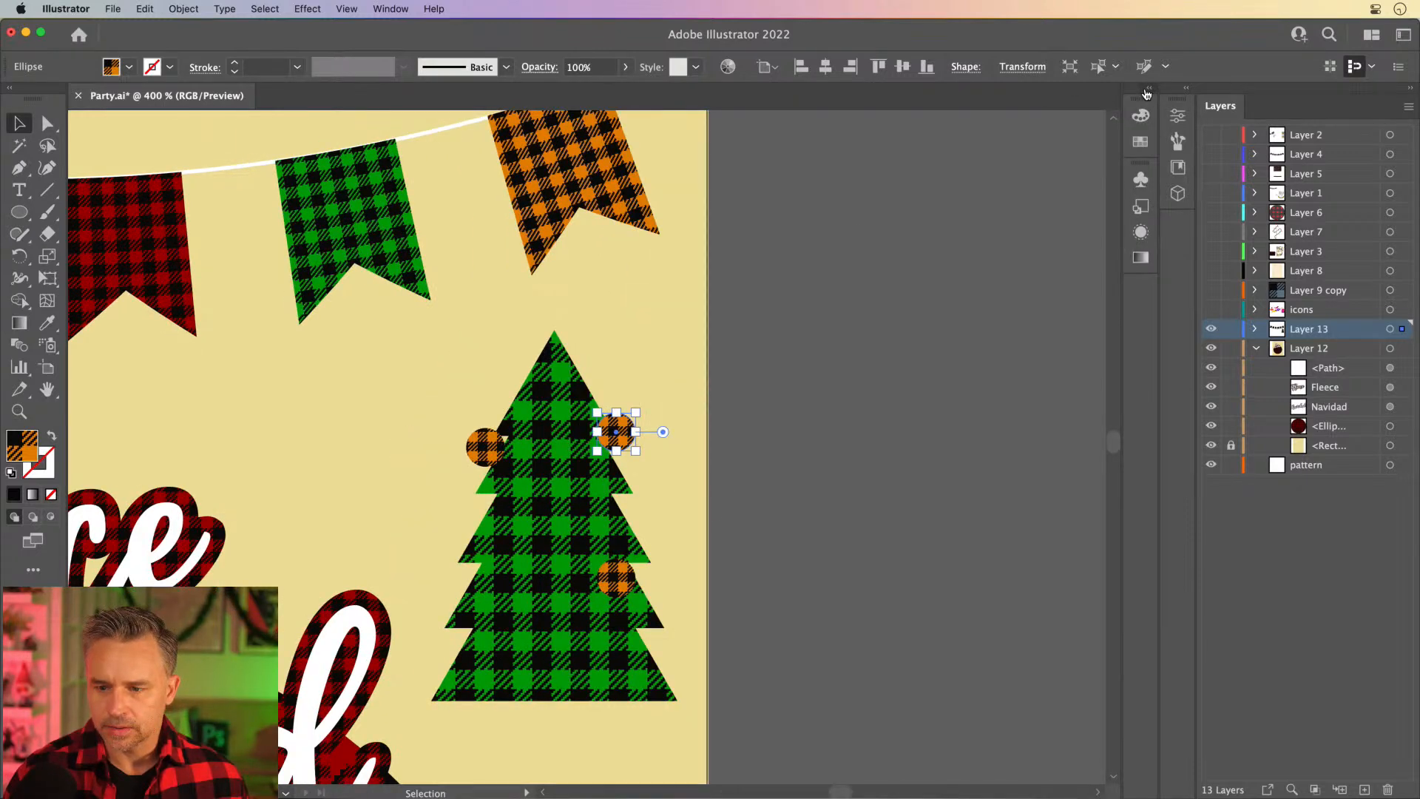
click(1146, 92)
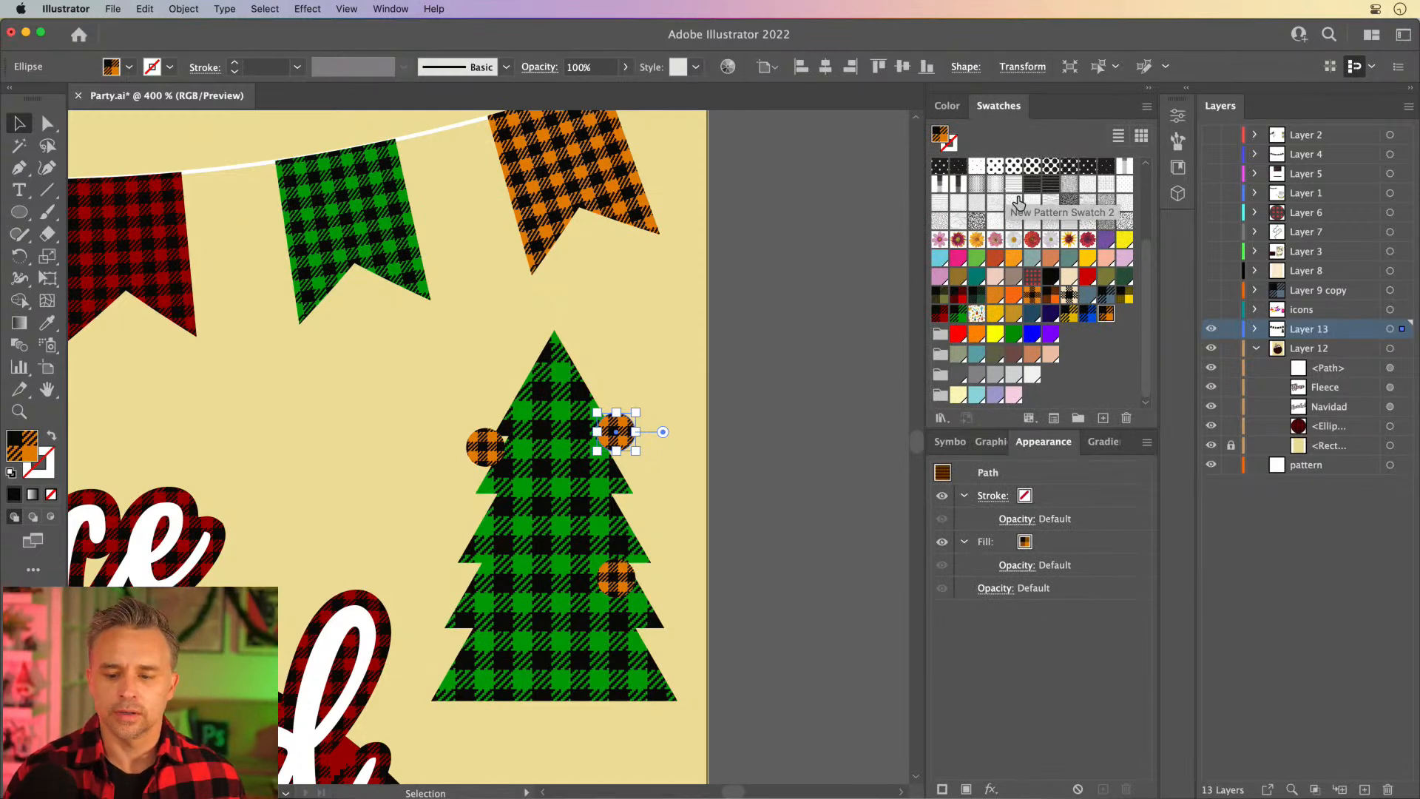
click(937, 317)
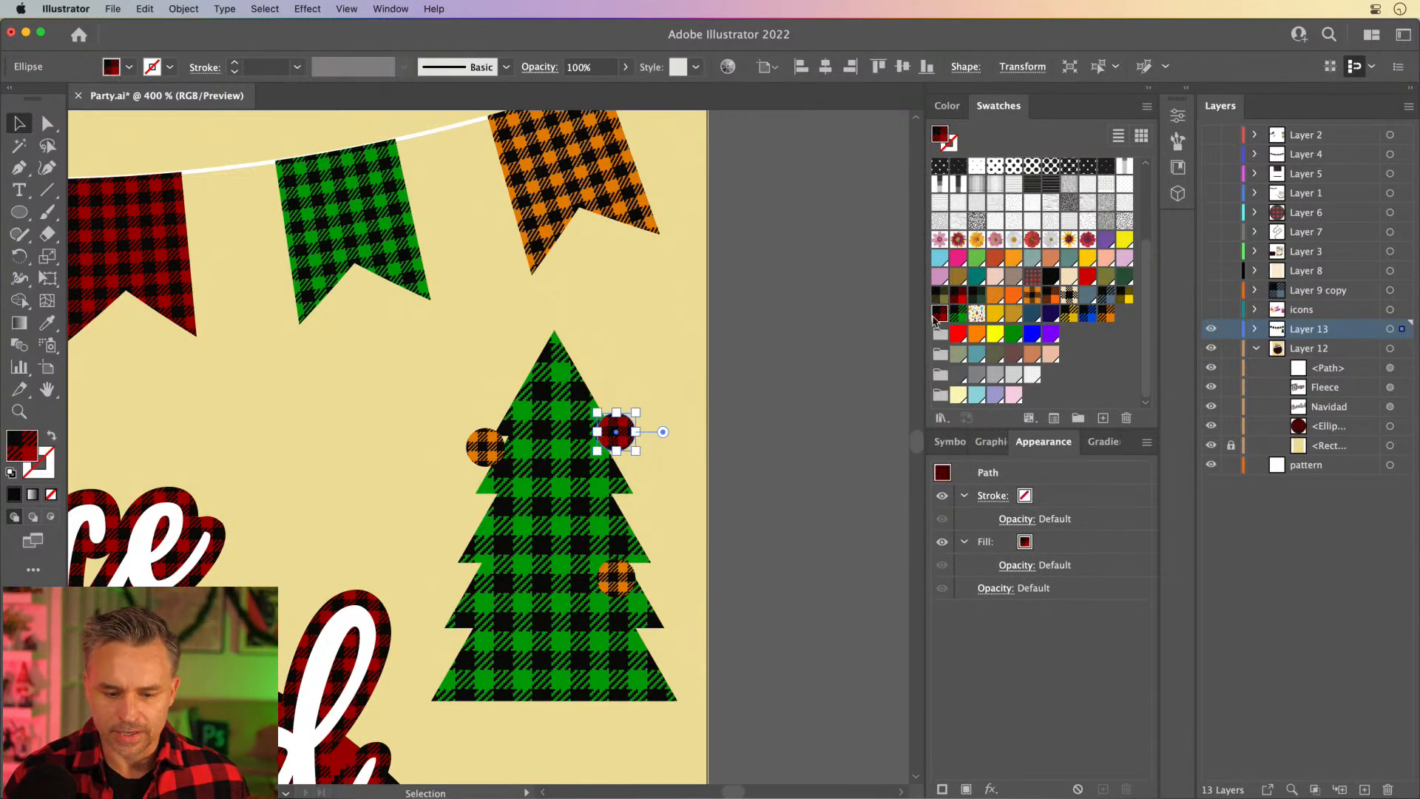
click(620, 583)
click(1069, 313)
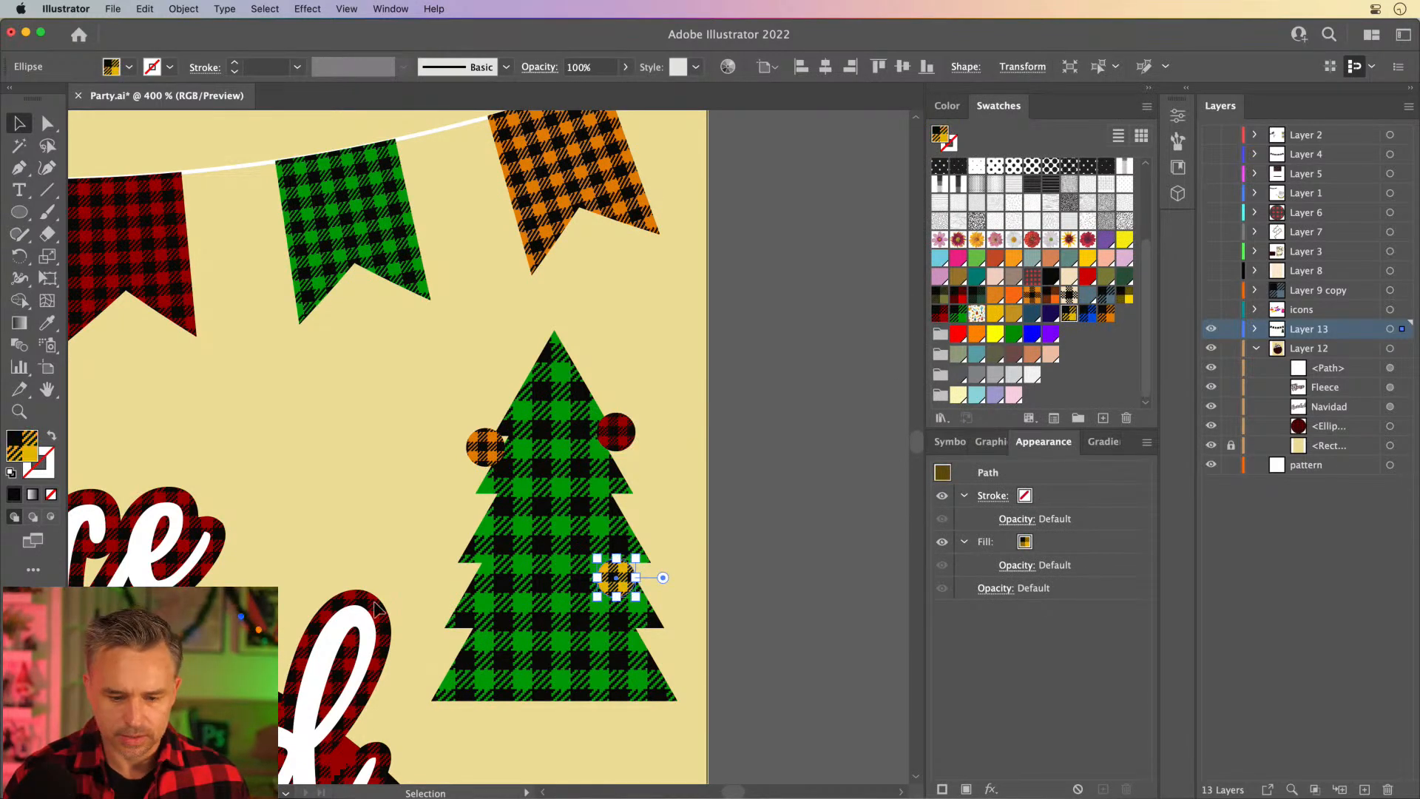
click(484, 446)
drag(610, 440, 594, 452)
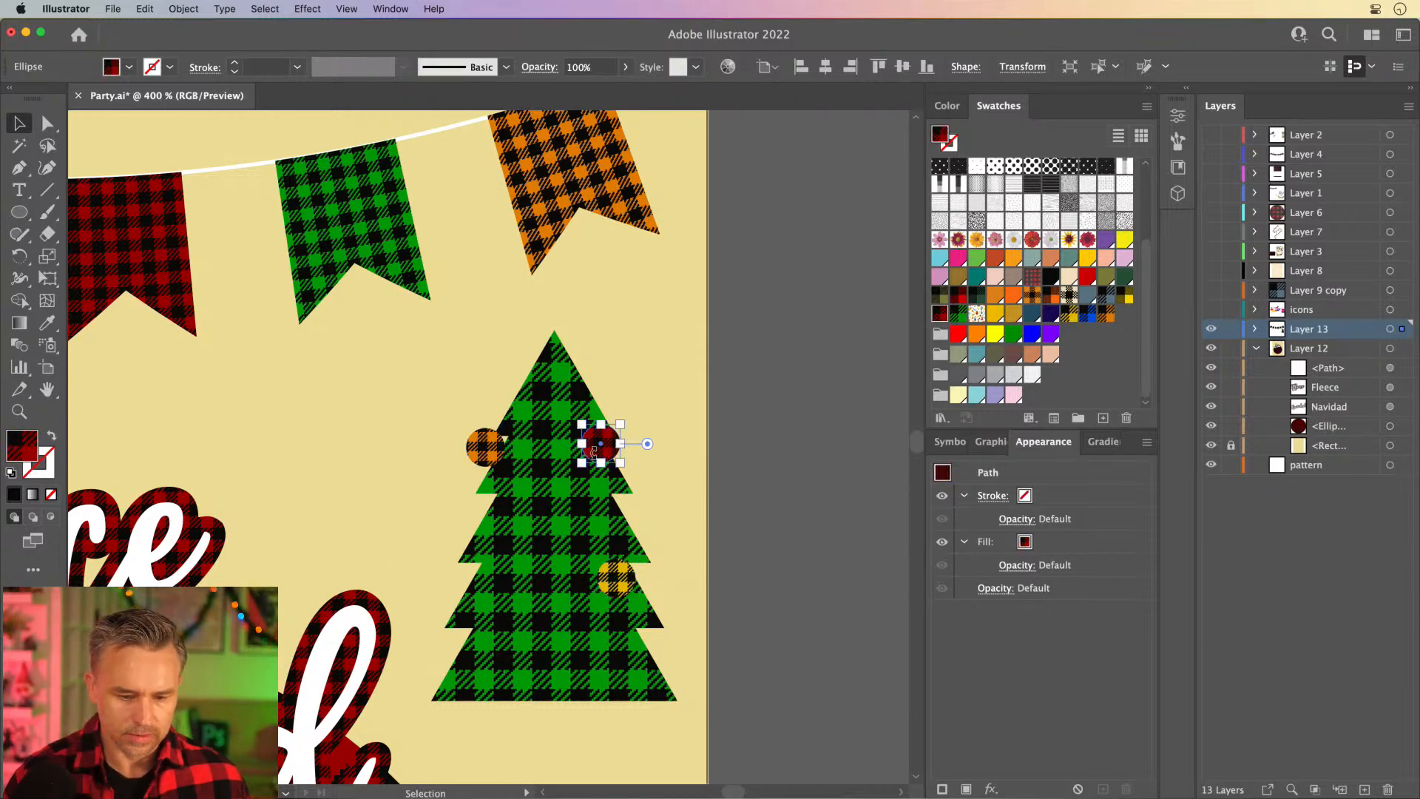
click(370, 453)
Copy the orange ornament to the left tip of the fourth tier, rotated and scaled down.
drag(468, 449, 461, 621)
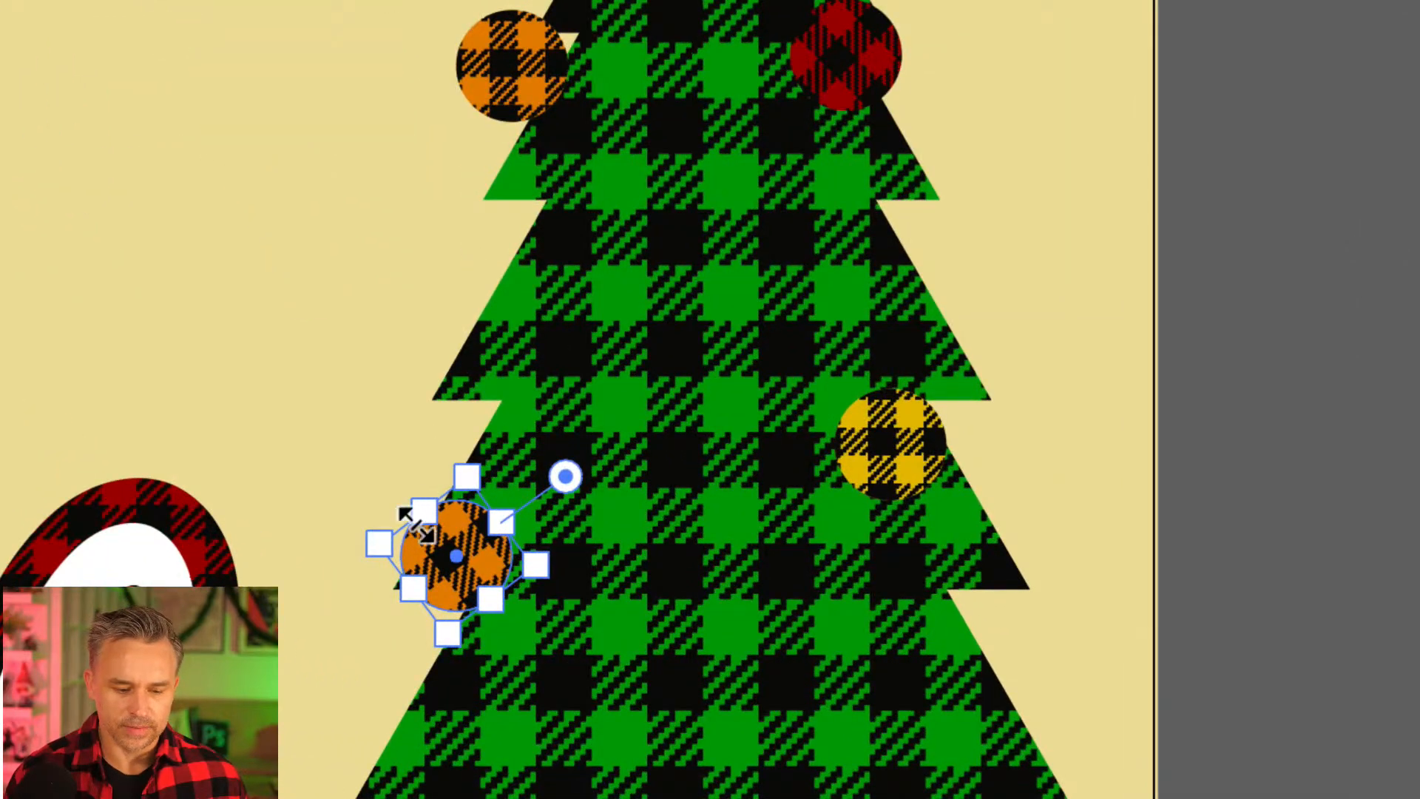
drag(379, 547, 443, 554)
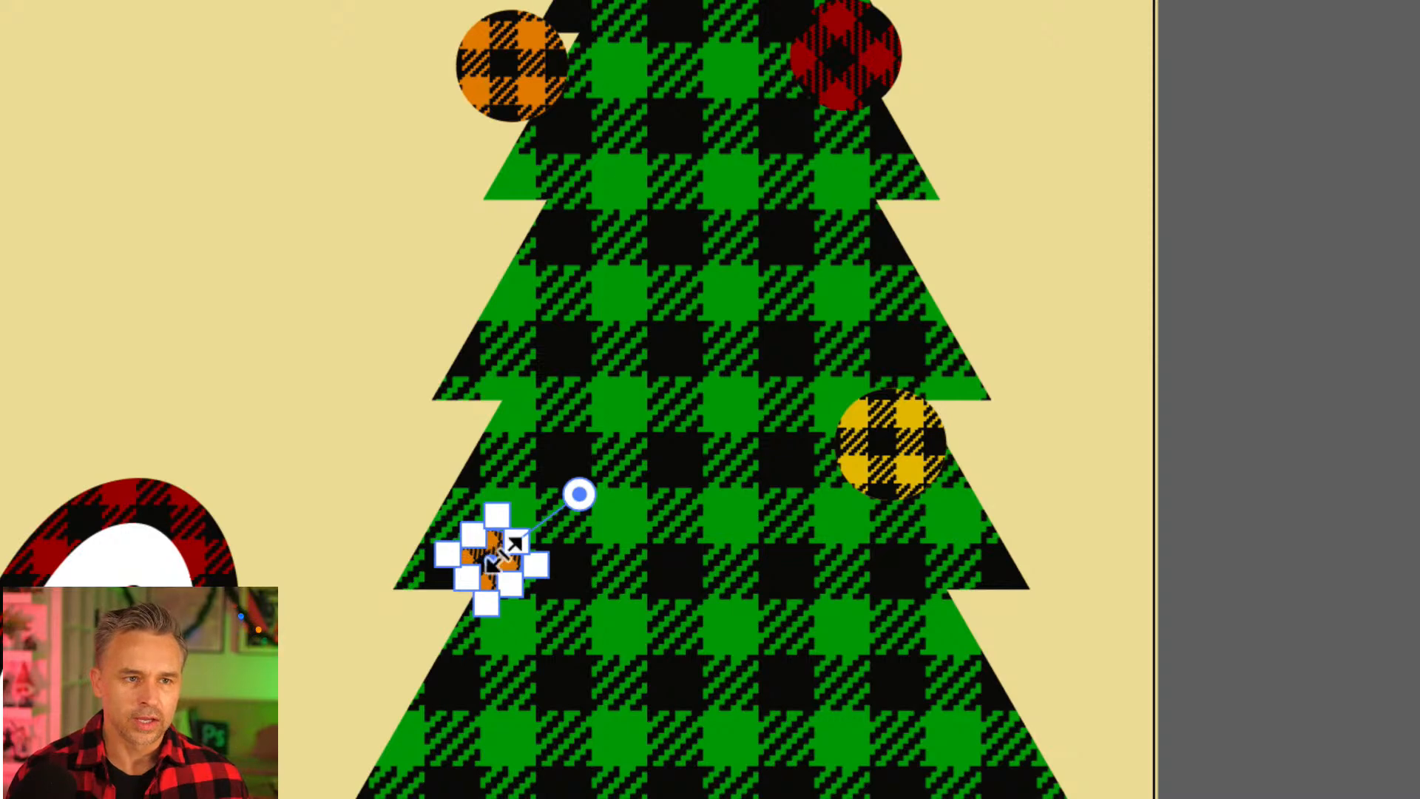
drag(488, 540, 477, 546)
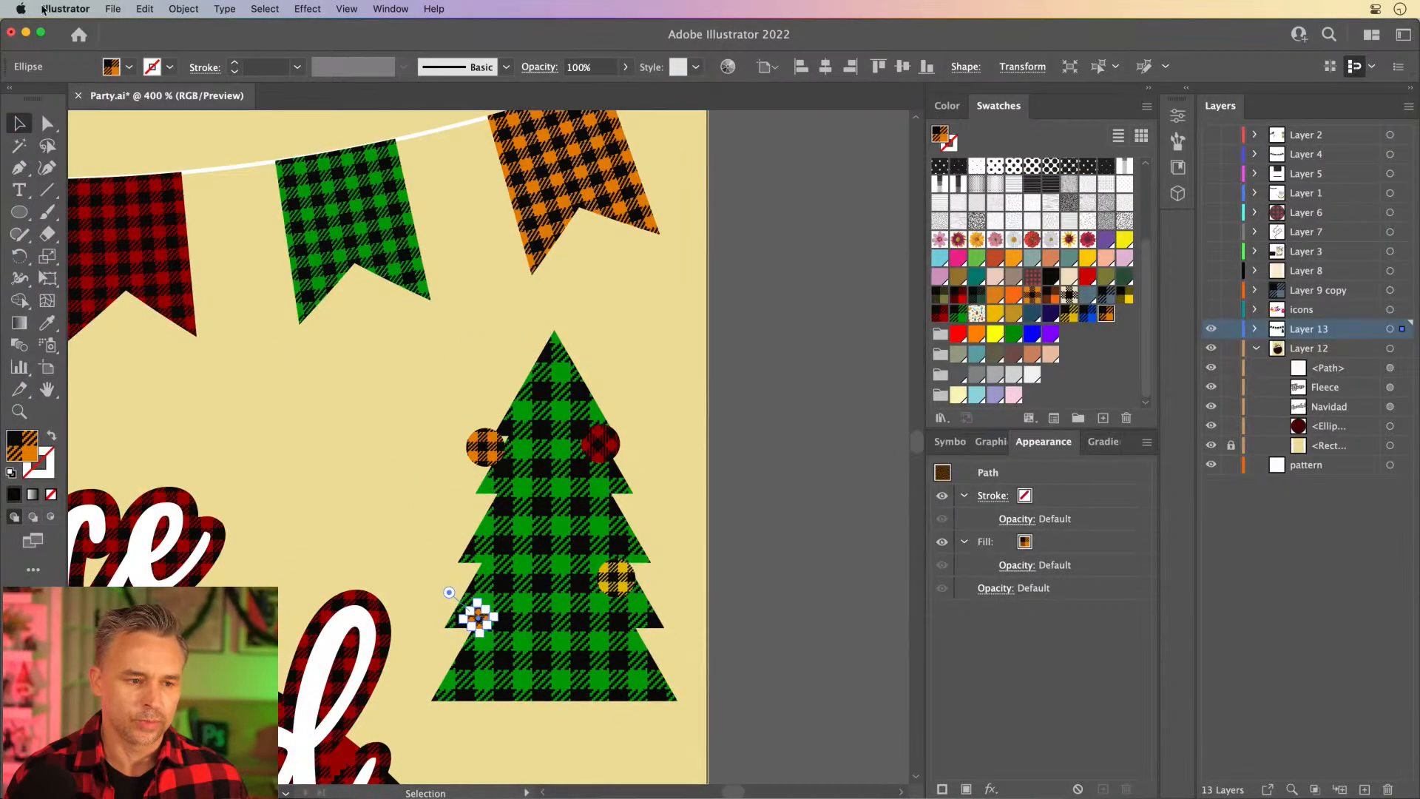
In the Selection & Anchor Display preferences, set the anchor point, handle and bounding box size to one notch above Default.
click(66, 9)
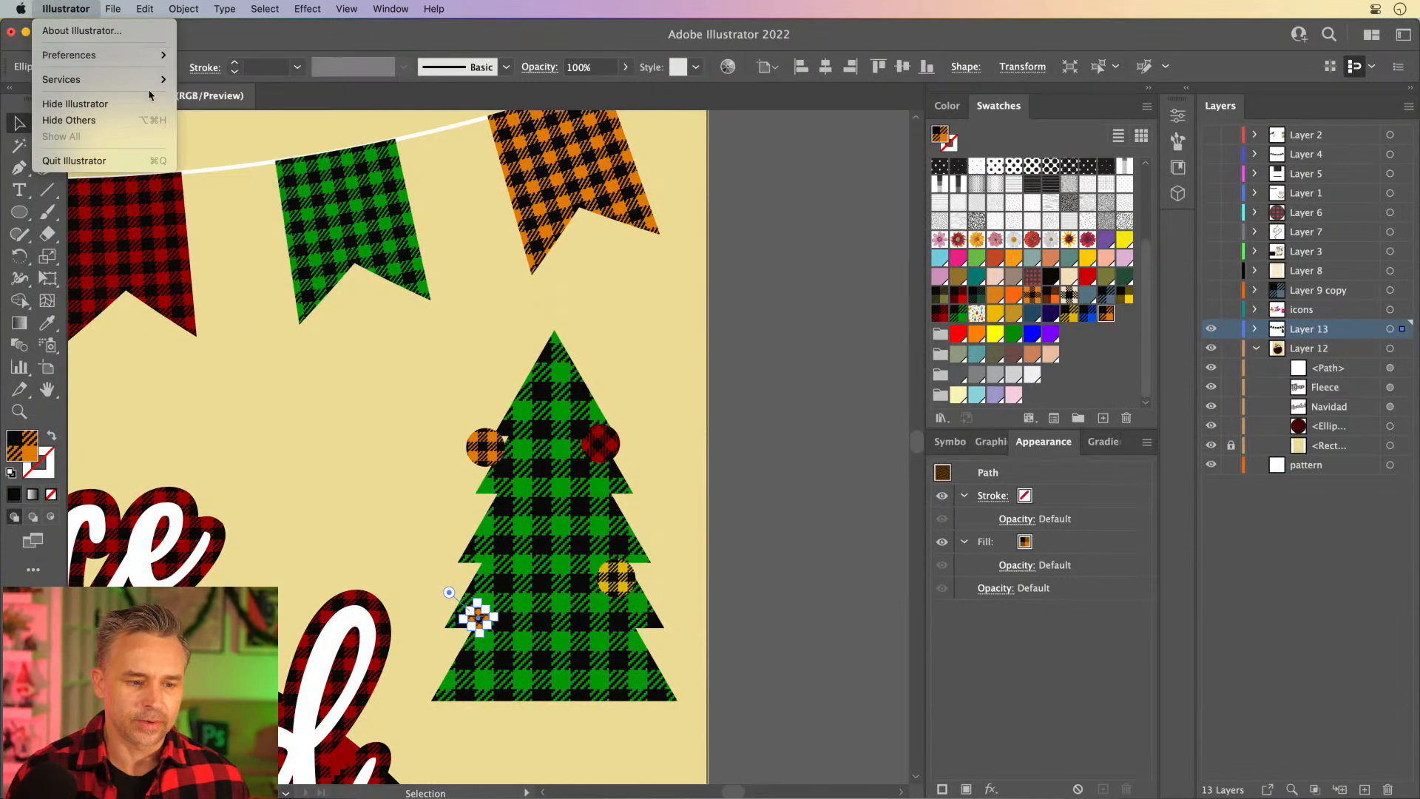
mouse_move(155, 55)
click(209, 56)
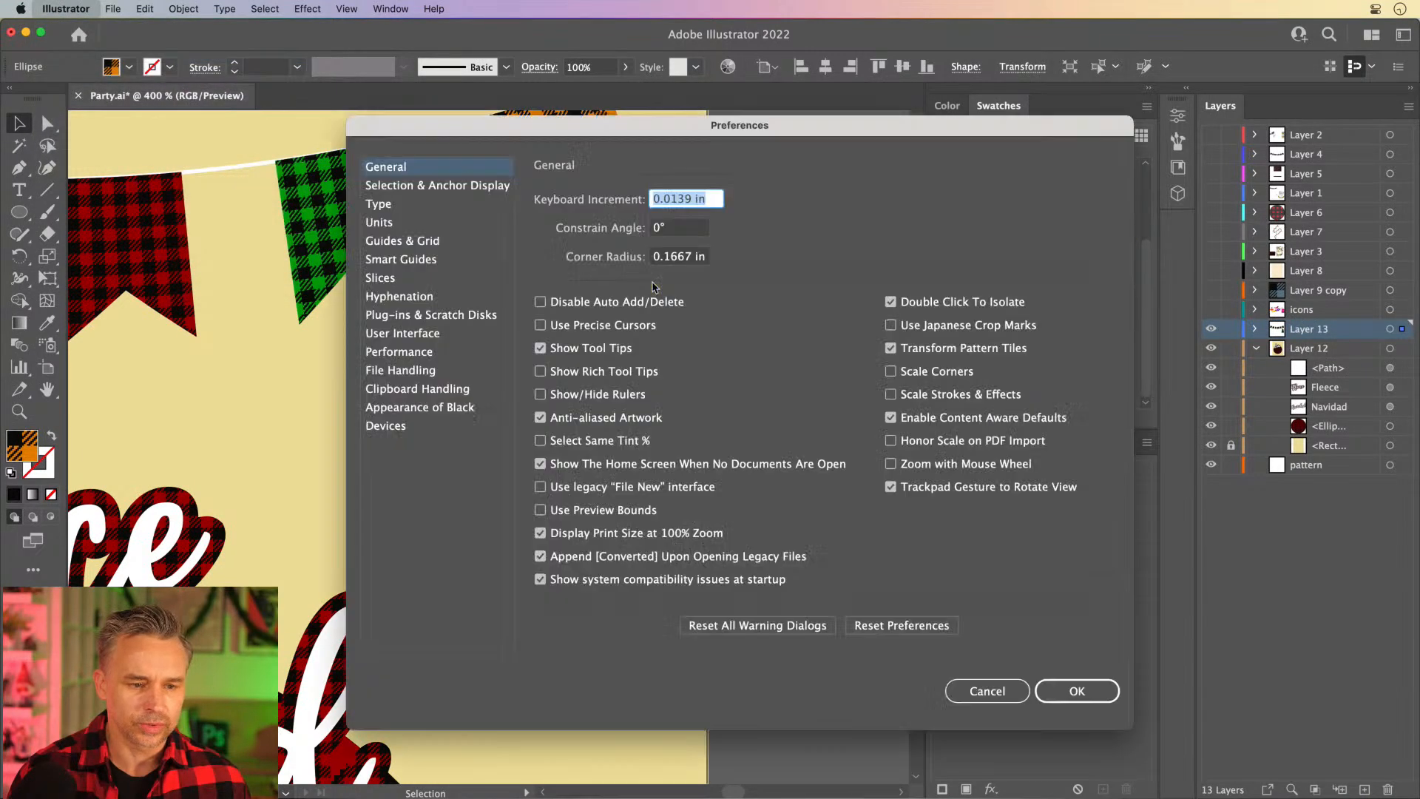
click(403, 189)
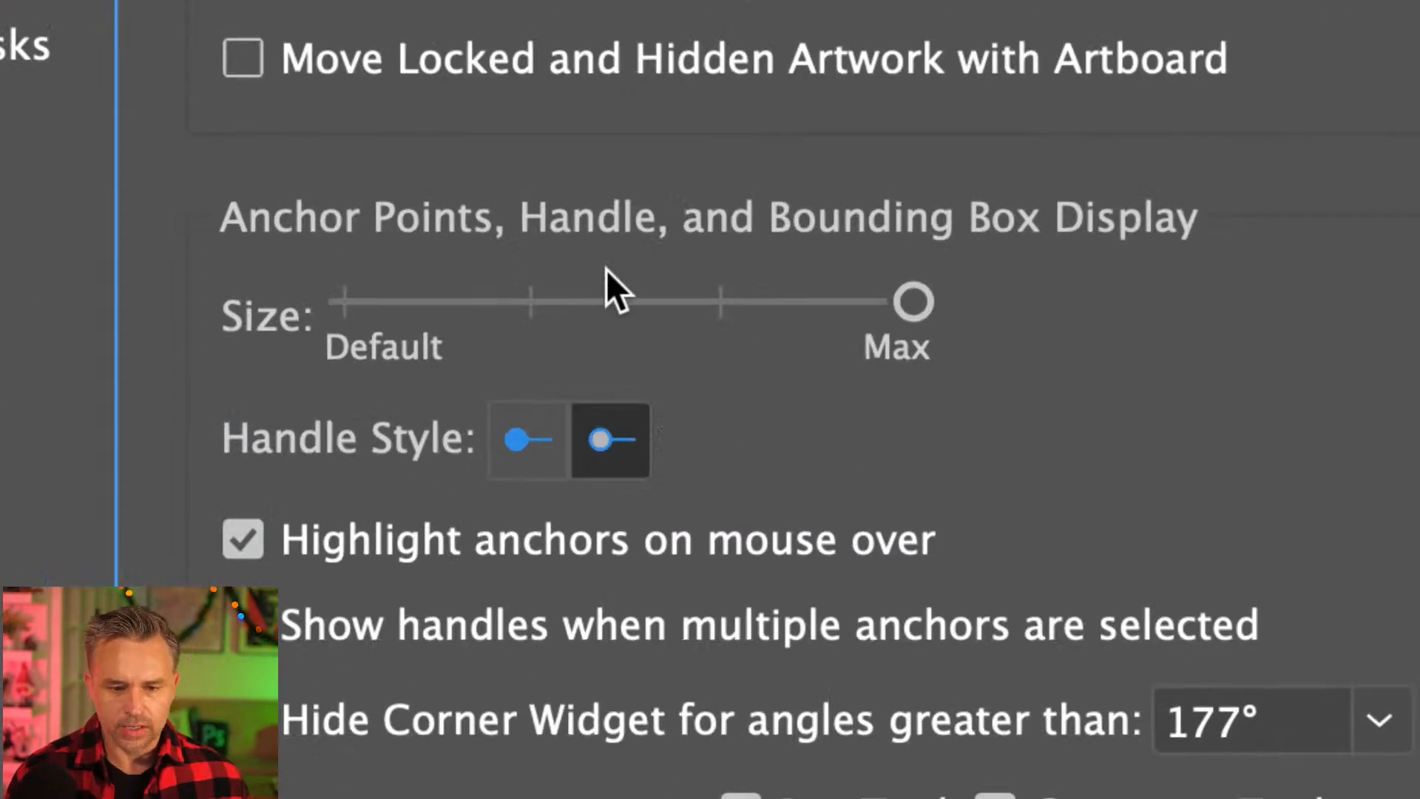
drag(649, 382, 588, 387)
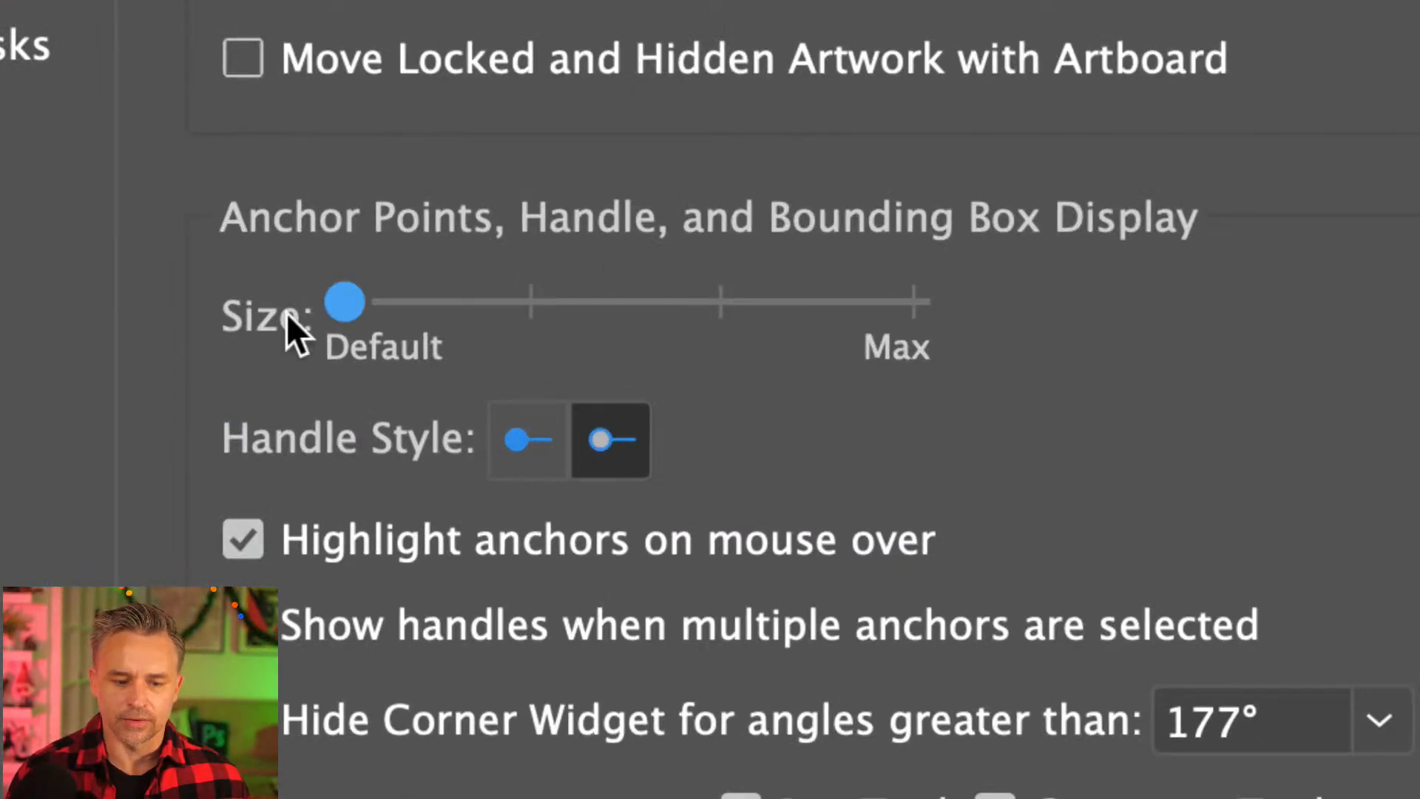
click(427, 309)
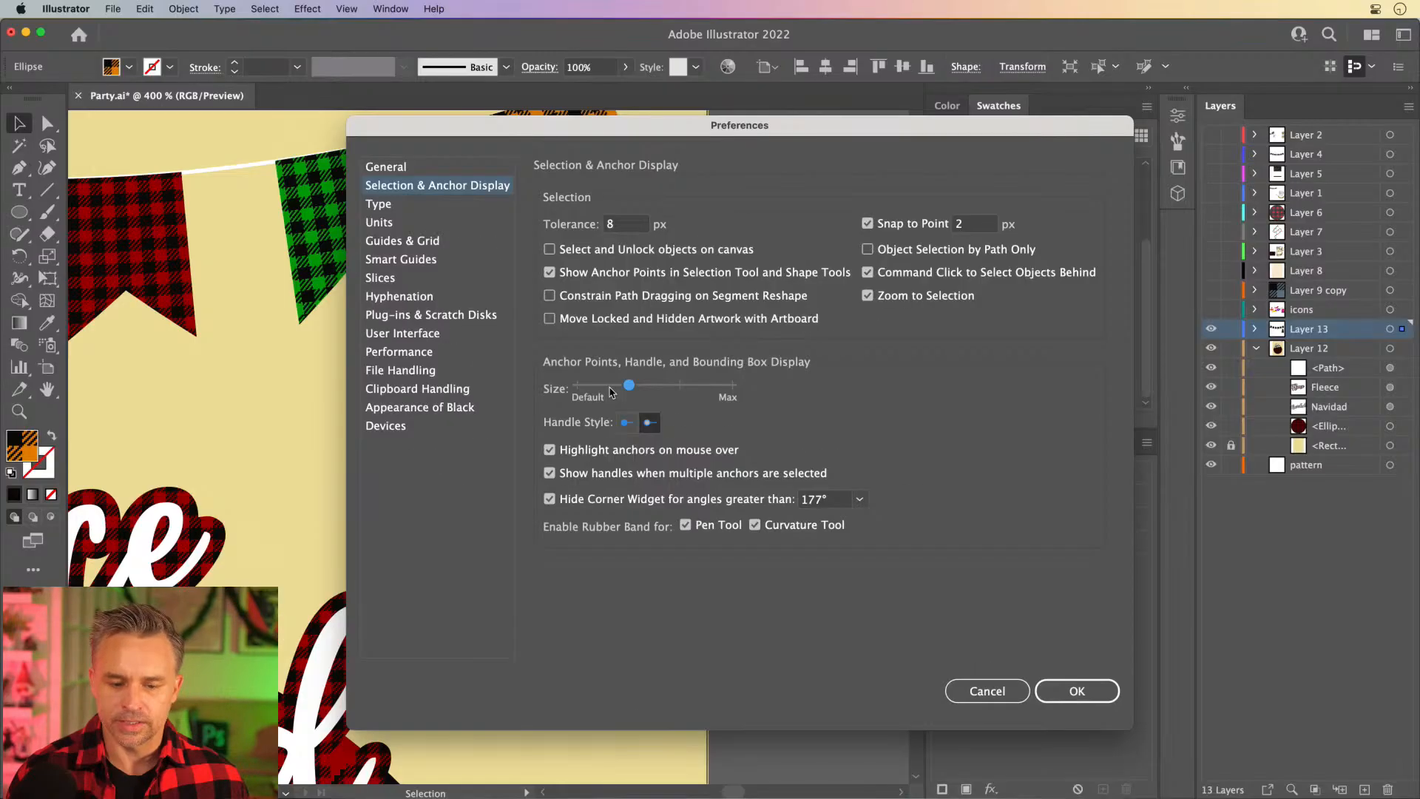
click(1077, 691)
Move the small orange ornament up to the left tip of the third tier, enlarge it slightly and deselect it.
click(402, 434)
drag(479, 621, 476, 562)
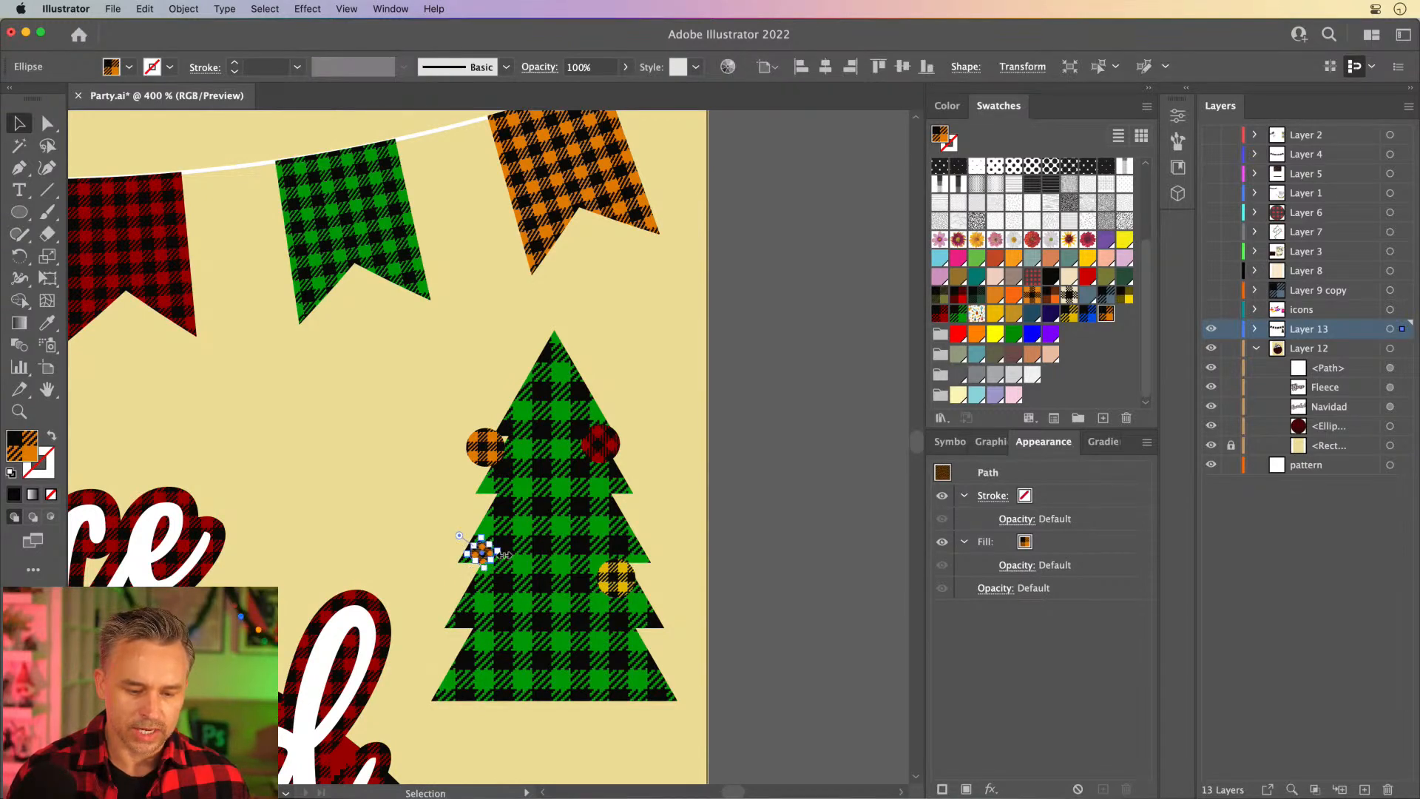
drag(503, 553, 469, 544)
click(453, 509)
Scatter copies over the tree from the third tier down to the base: three red plaid ornaments, one yellow and one orange.
drag(599, 451, 496, 627)
drag(618, 575, 545, 503)
drag(602, 445, 543, 669)
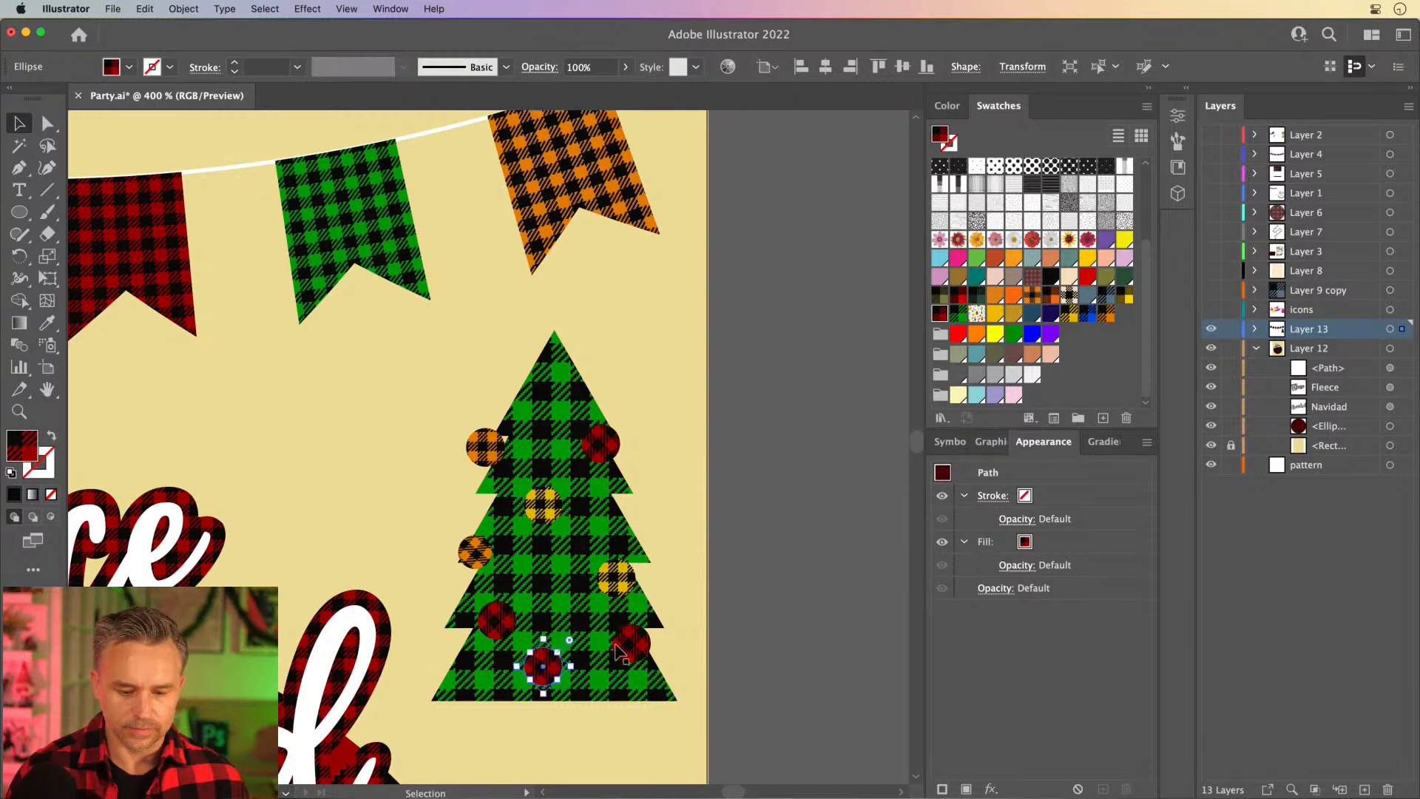
drag(637, 648, 660, 666)
drag(484, 450, 551, 584)
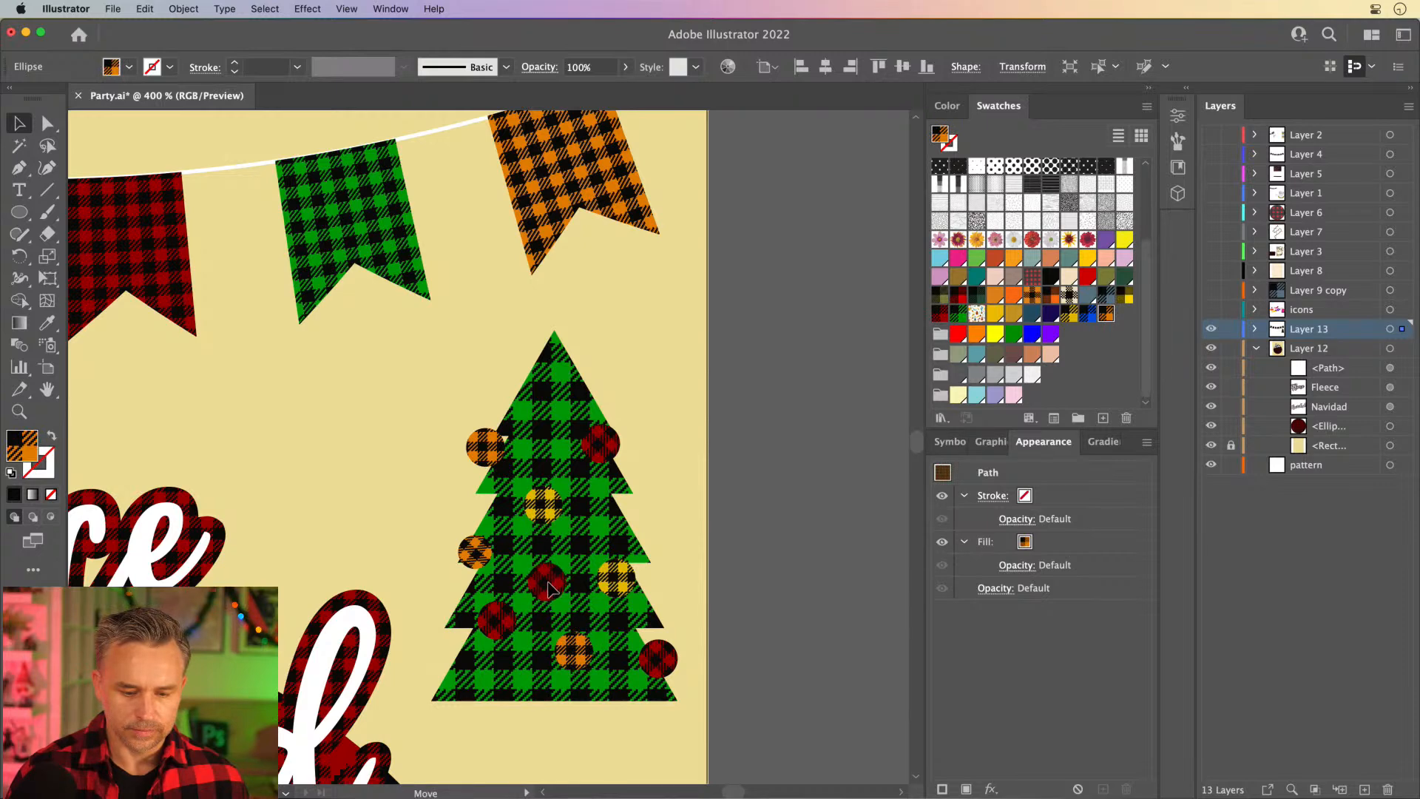
drag(573, 652, 547, 676)
Draw a curved chili pepper body freehand with the Pencil tool between the bunting and the lettering, with red plaid fill and white stroke.
click(212, 470)
drag(377, 459, 714, 288)
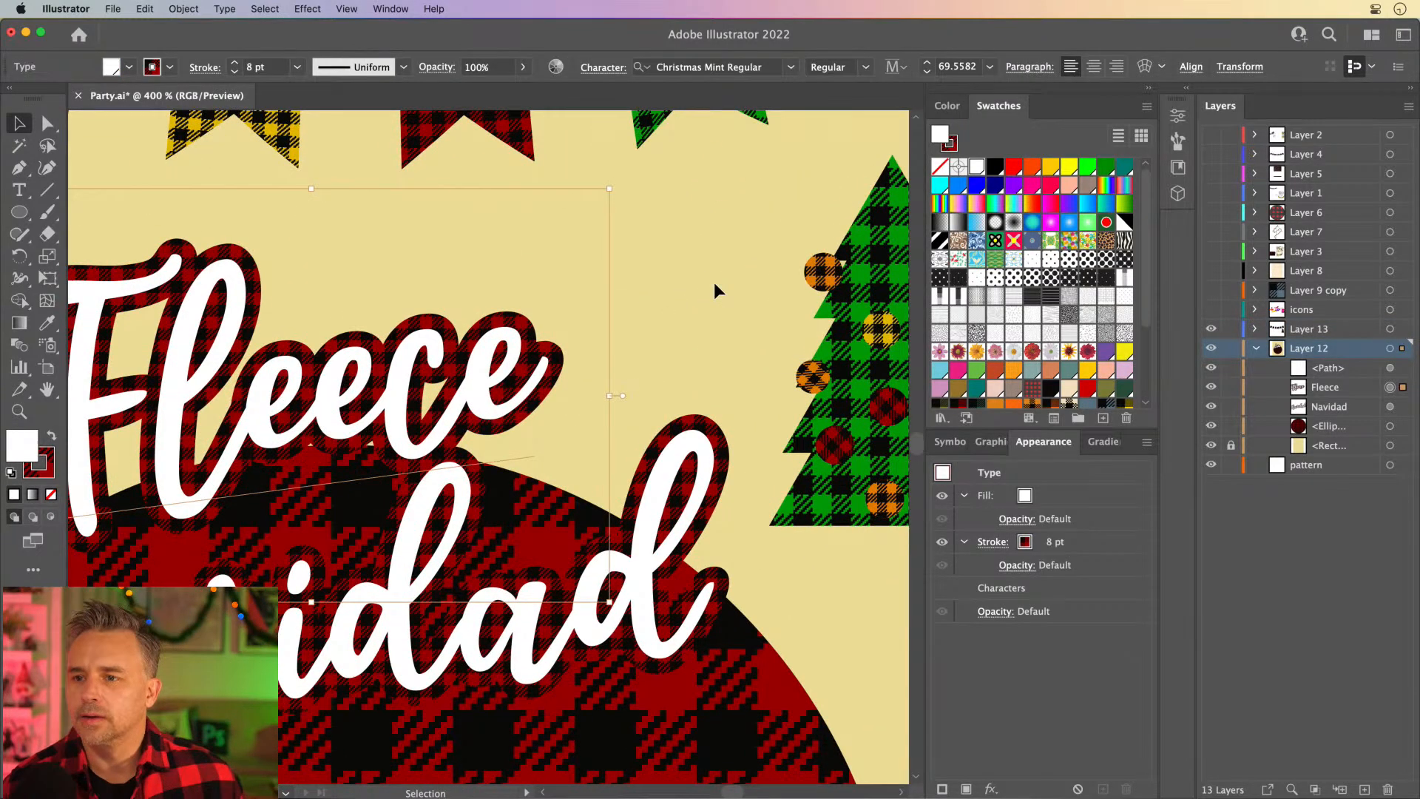
drag(707, 303, 535, 367)
click(524, 270)
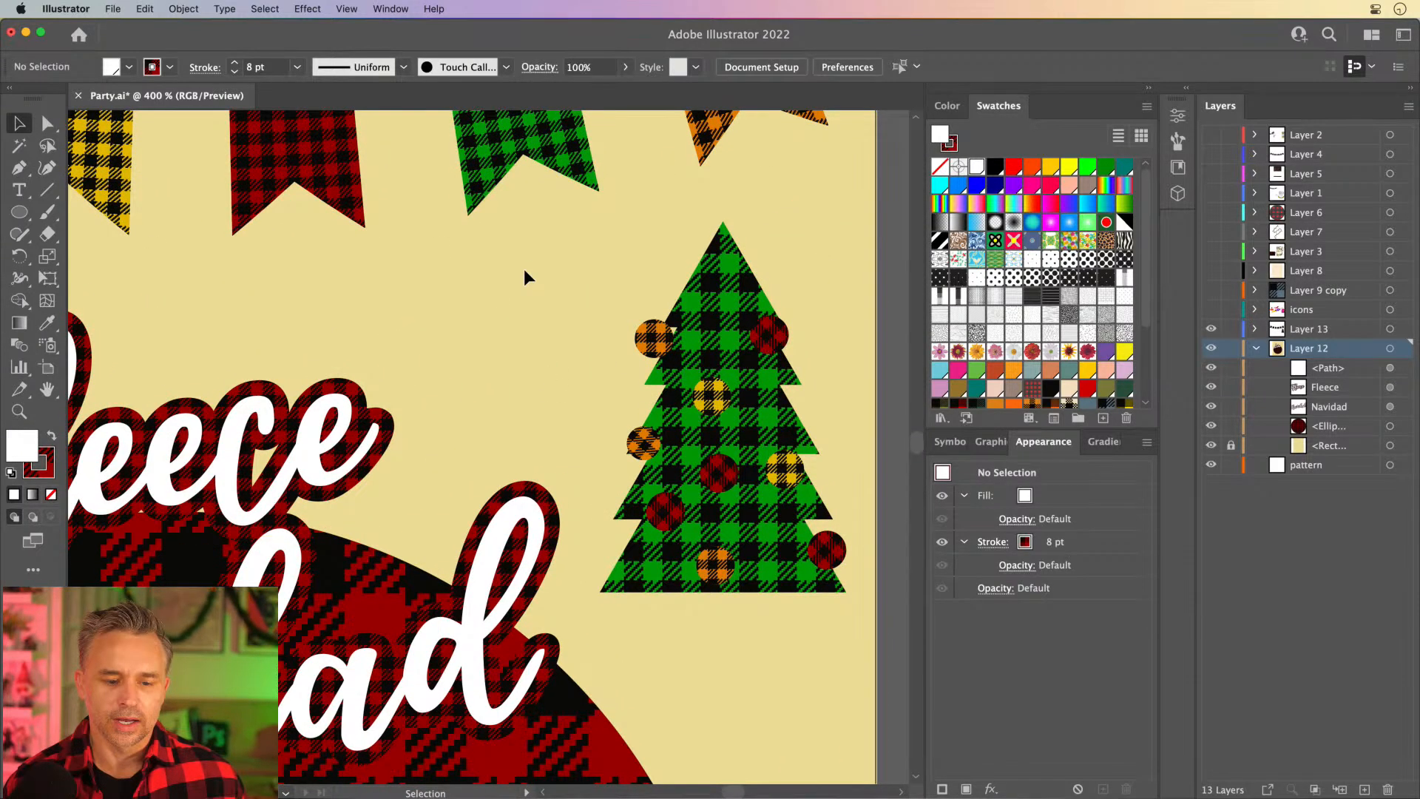
key(super+equal)
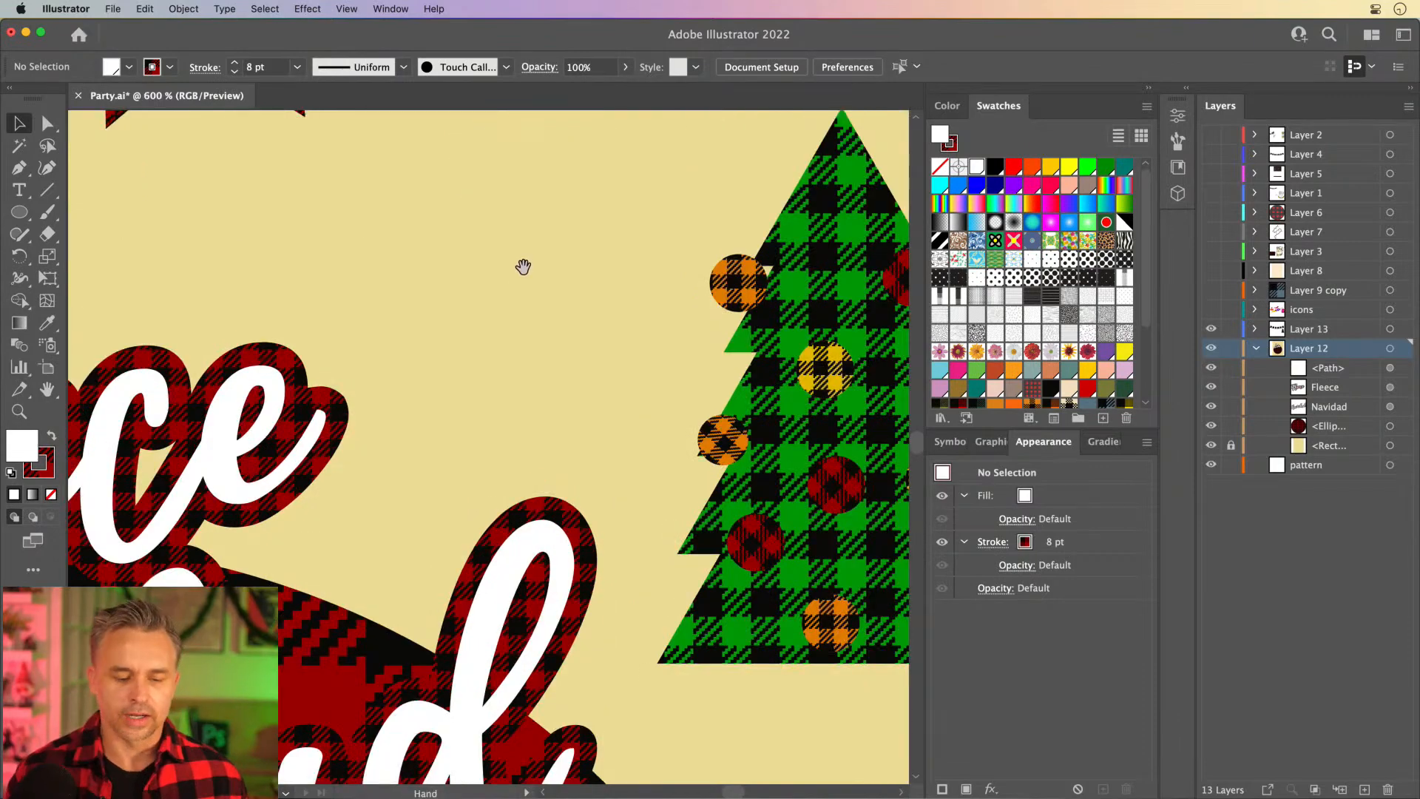
drag(523, 266, 562, 438)
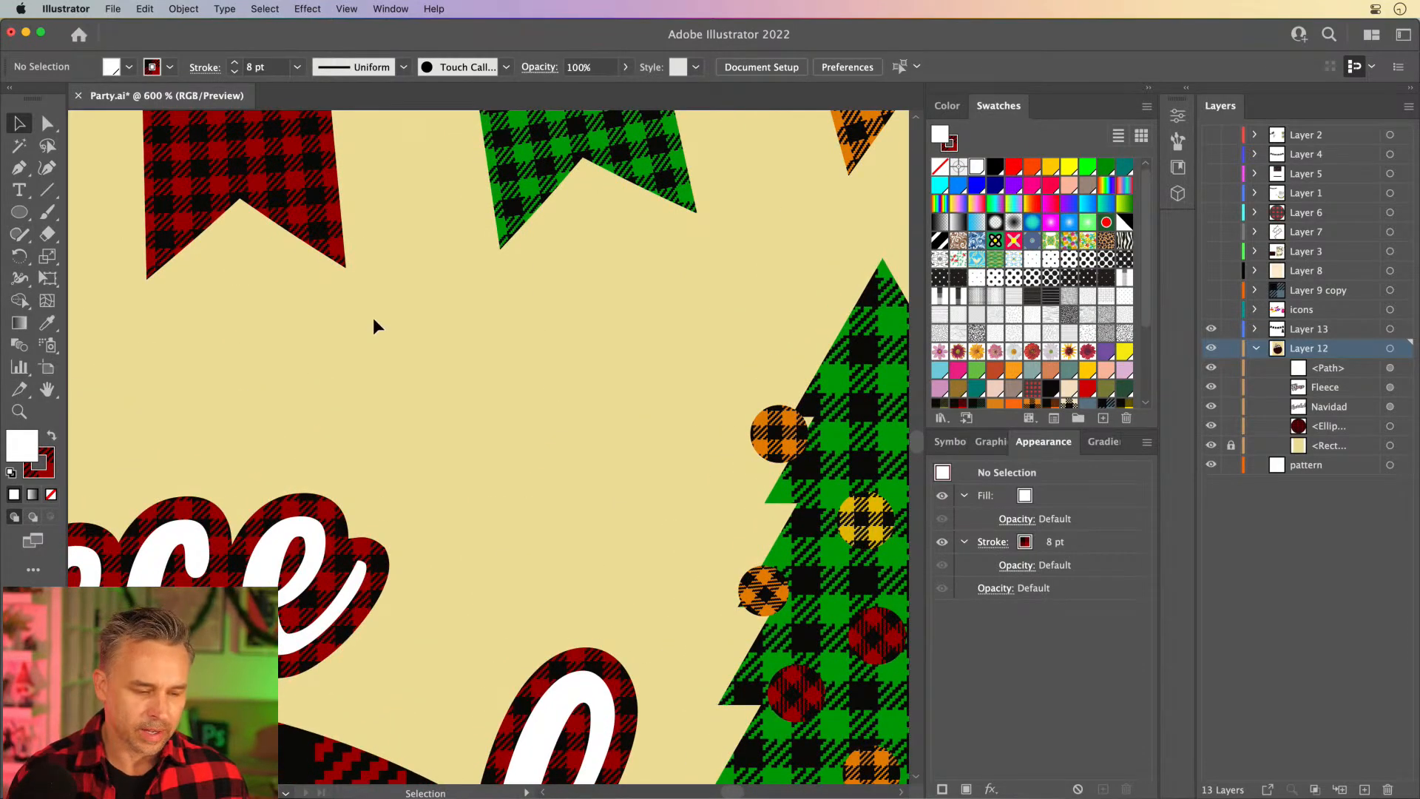
key(p)
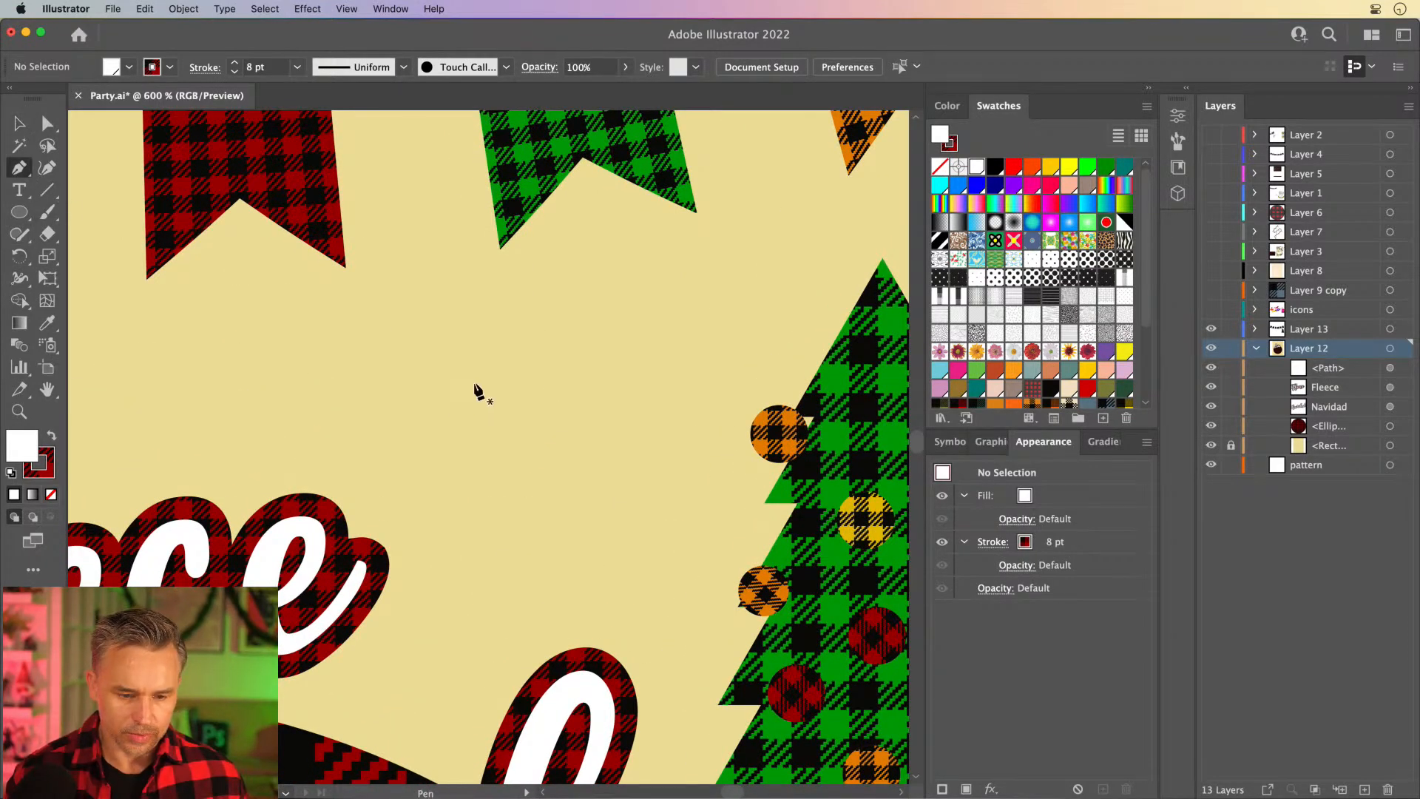
key(n)
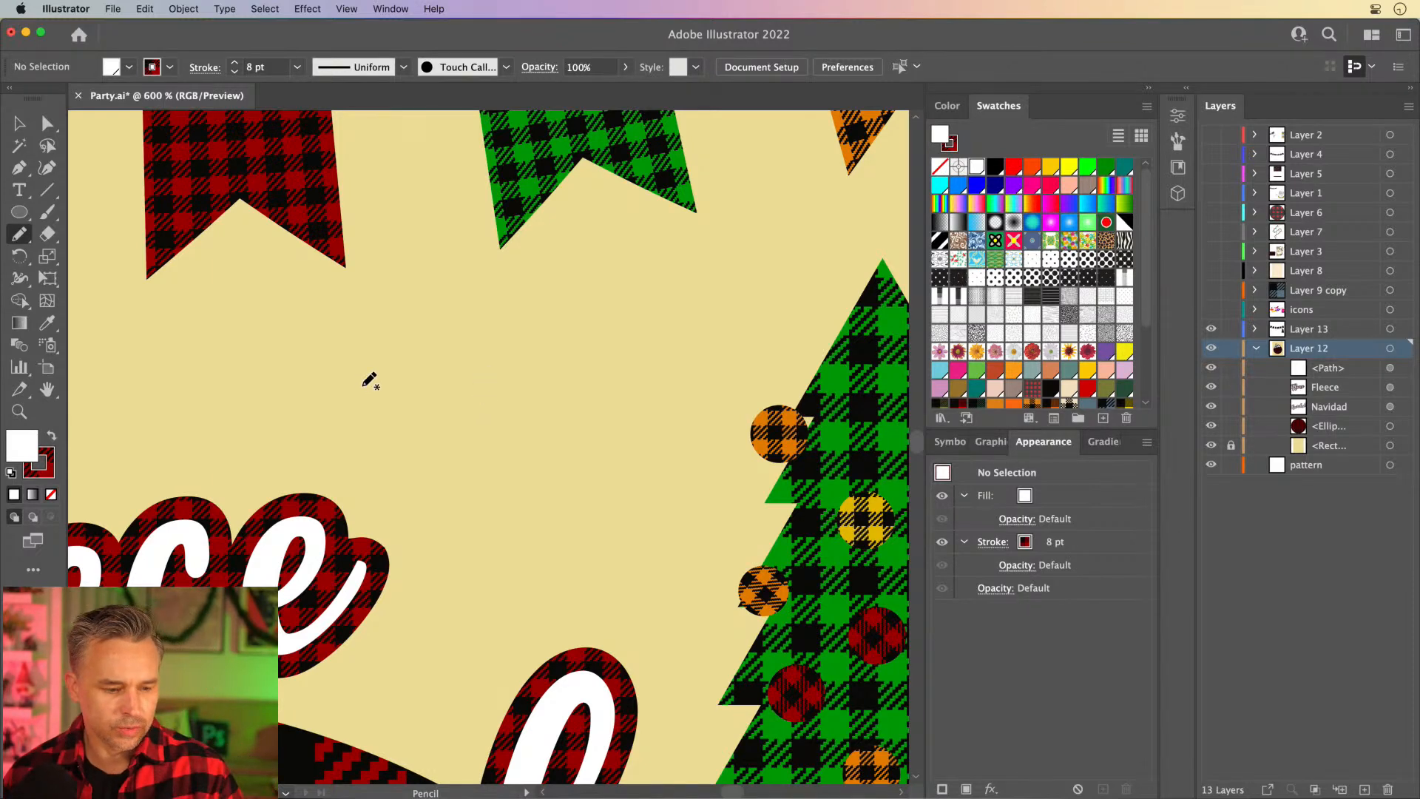
click(52, 437)
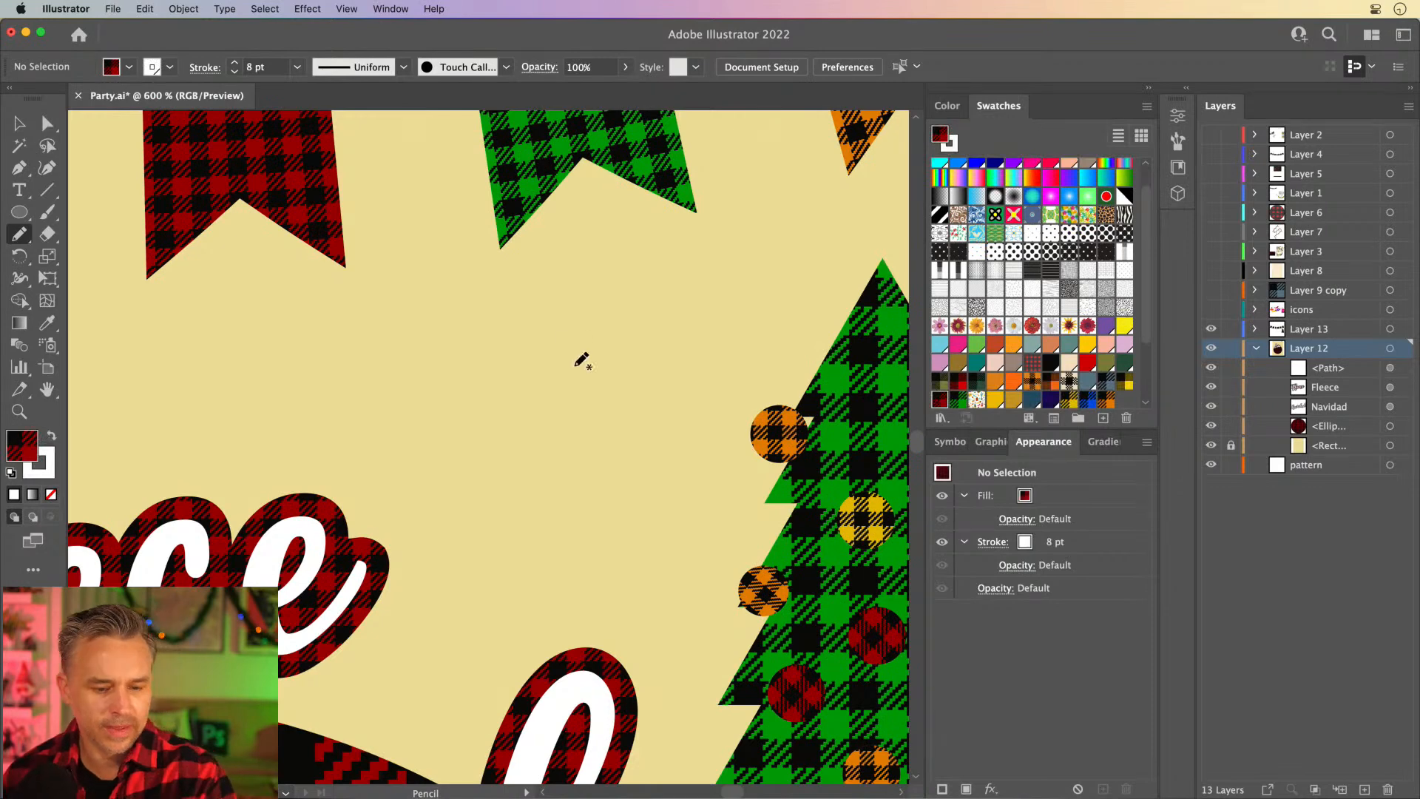
mouse_move(595, 357)
mouse_down()
mouse_move(465, 378)
mouse_move(355, 356)
mouse_move(346, 374)
mouse_move(394, 416)
mouse_move(488, 447)
mouse_move(633, 426)
mouse_move(634, 388)
mouse_move(611, 352)
mouse_move(584, 341)
mouse_up()
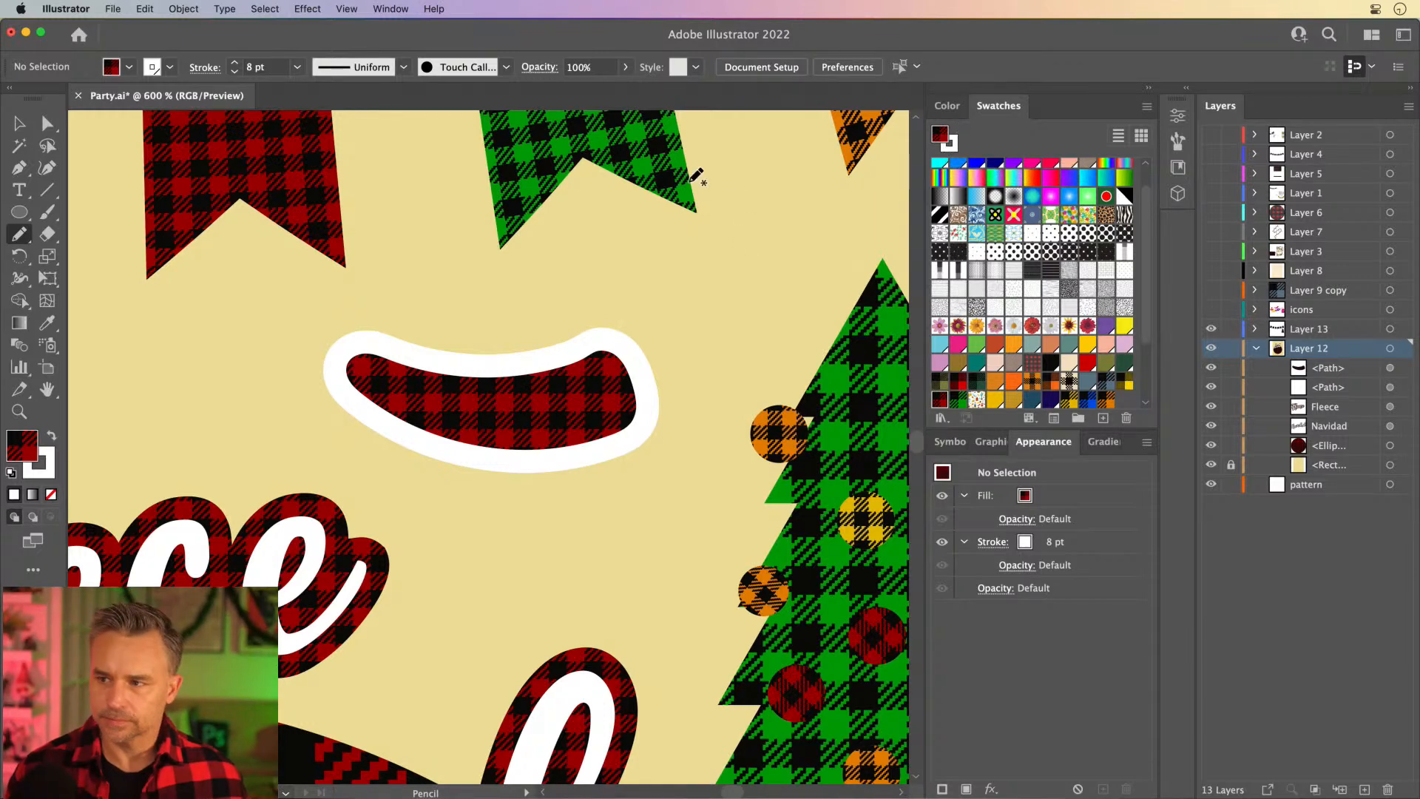
Remove the white stroke from the pepper body and deselect it.
click(20, 124)
click(579, 405)
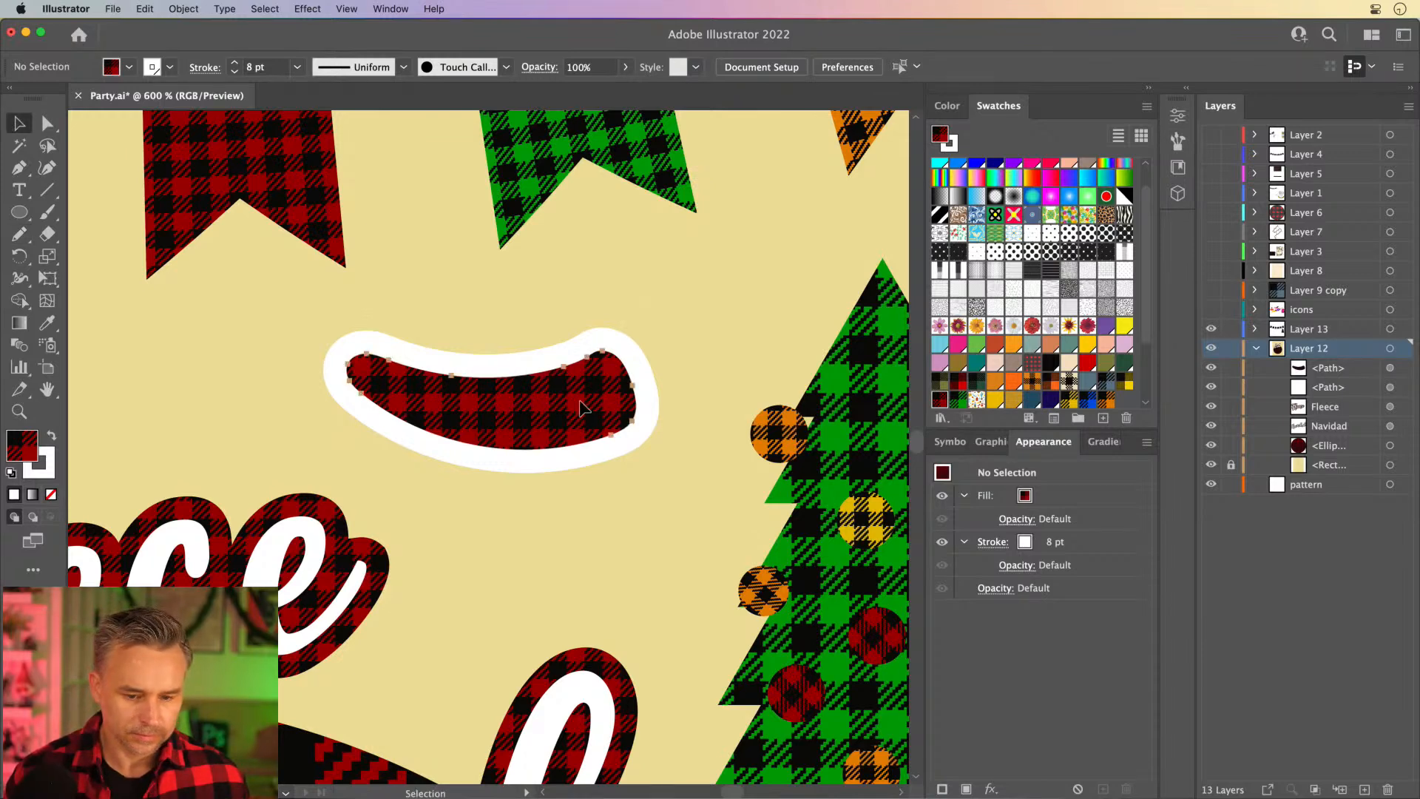
click(31, 475)
click(51, 494)
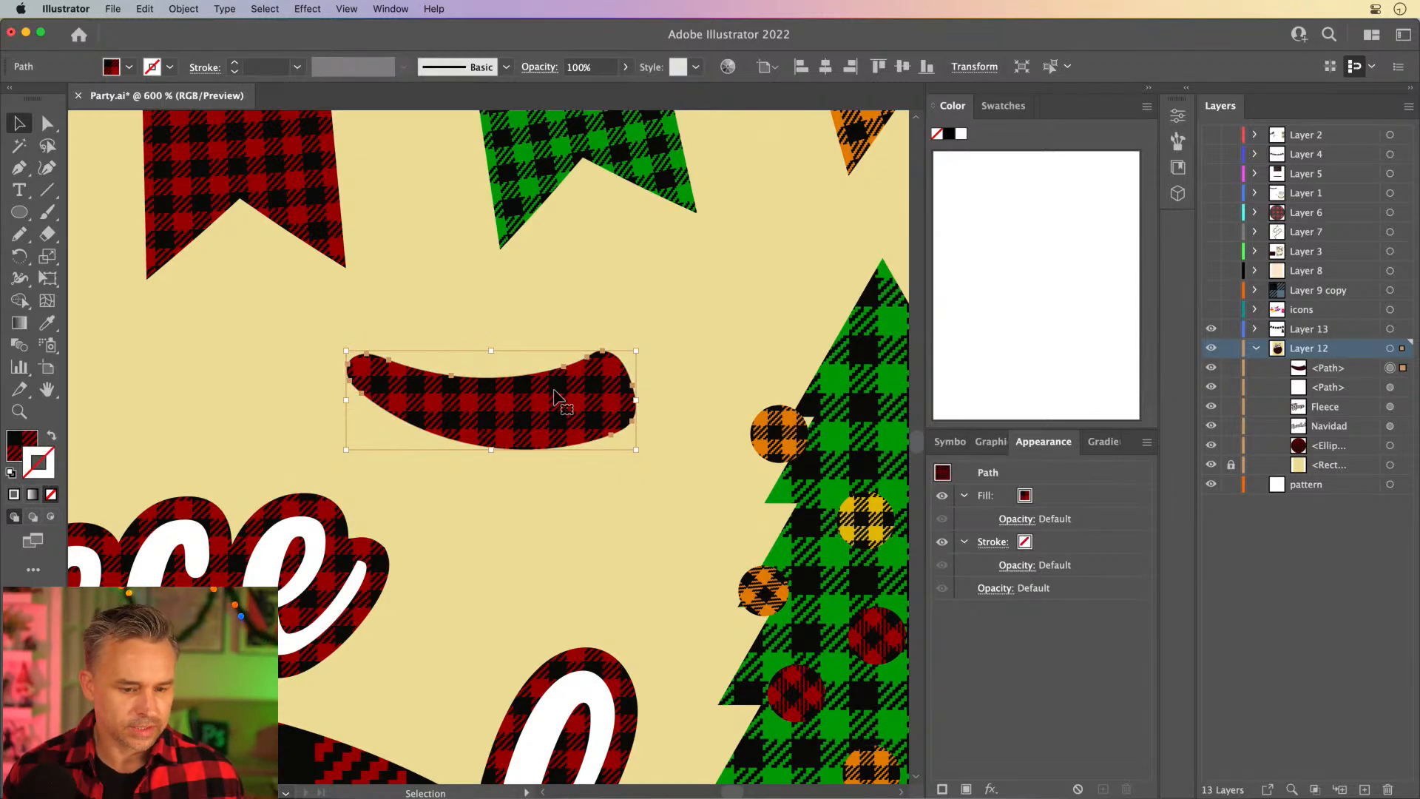
click(448, 312)
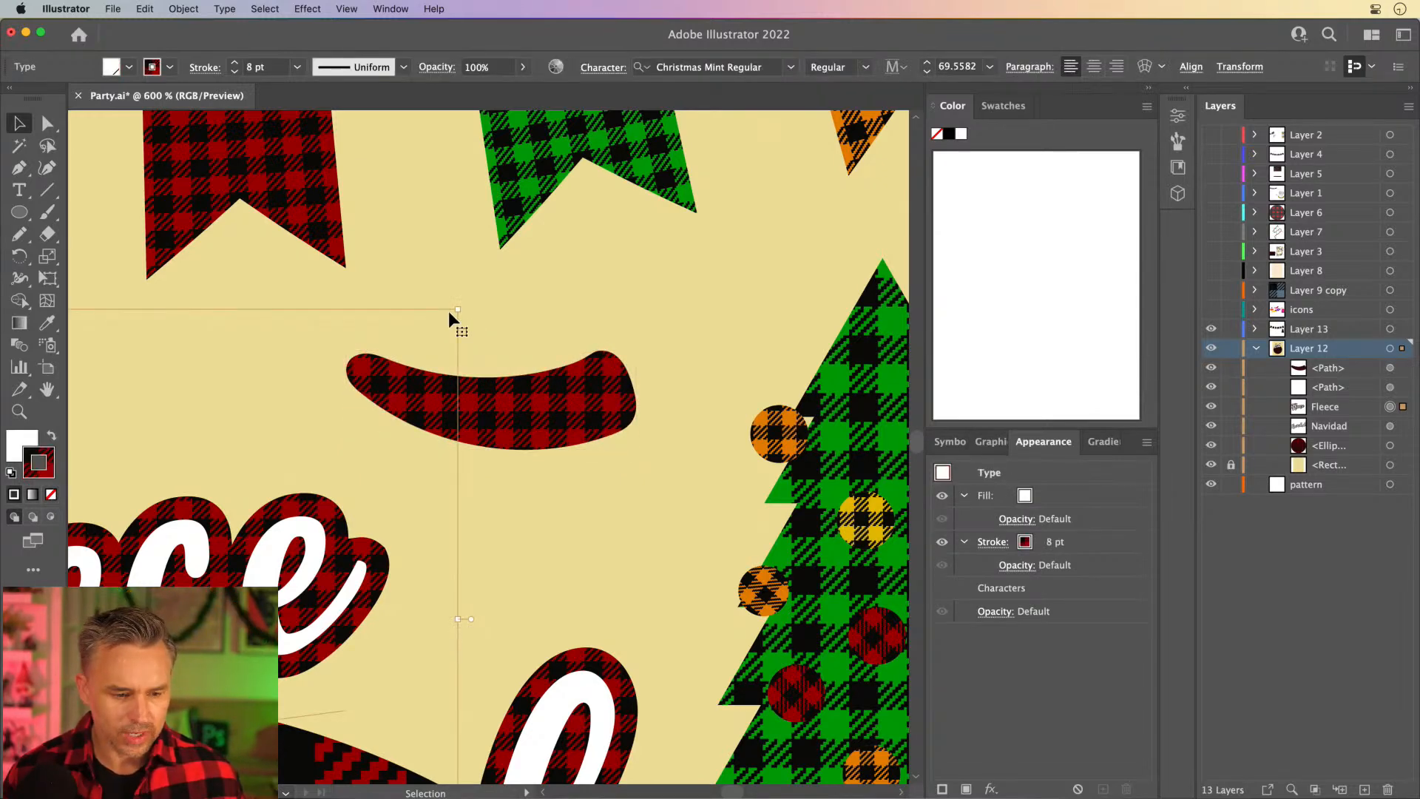
click(495, 278)
Draw a cap with a curled stem freehand on the pepper's thick end and give it a black fill without stroke.
key(n)
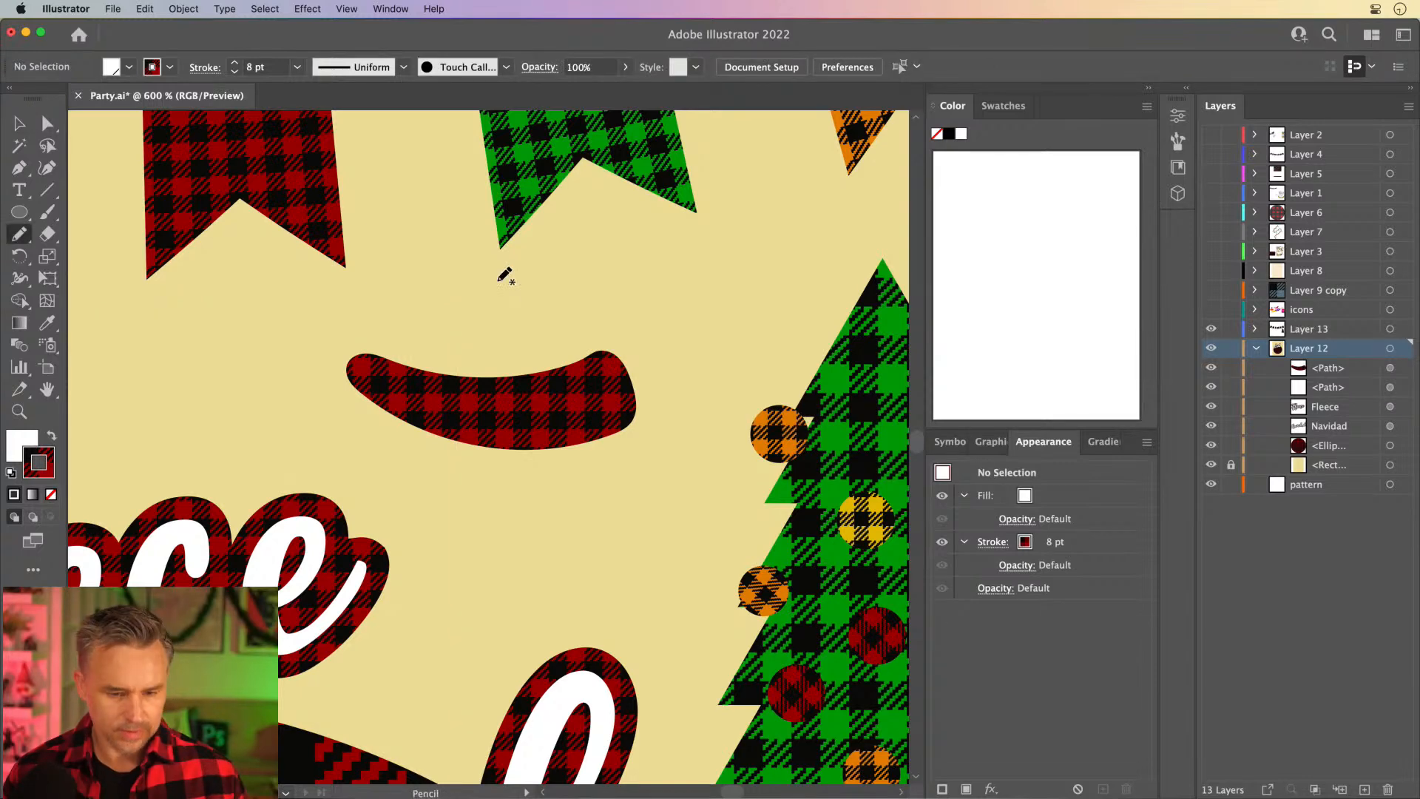
mouse_move(620, 332)
mouse_down()
mouse_move(637, 377)
mouse_move(673, 368)
mouse_move(682, 387)
mouse_move(644, 386)
mouse_move(628, 426)
mouse_move(610, 348)
mouse_up()
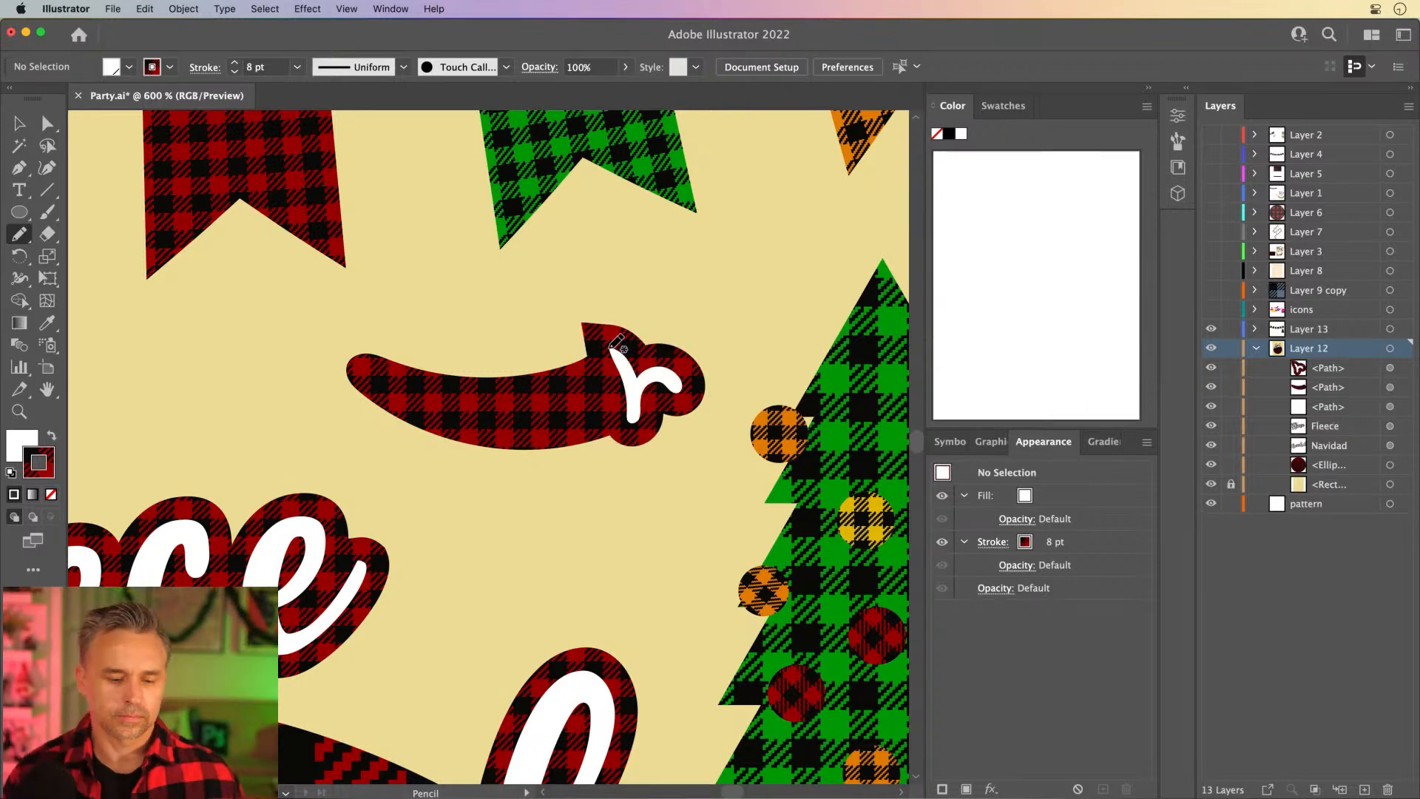
click(19, 123)
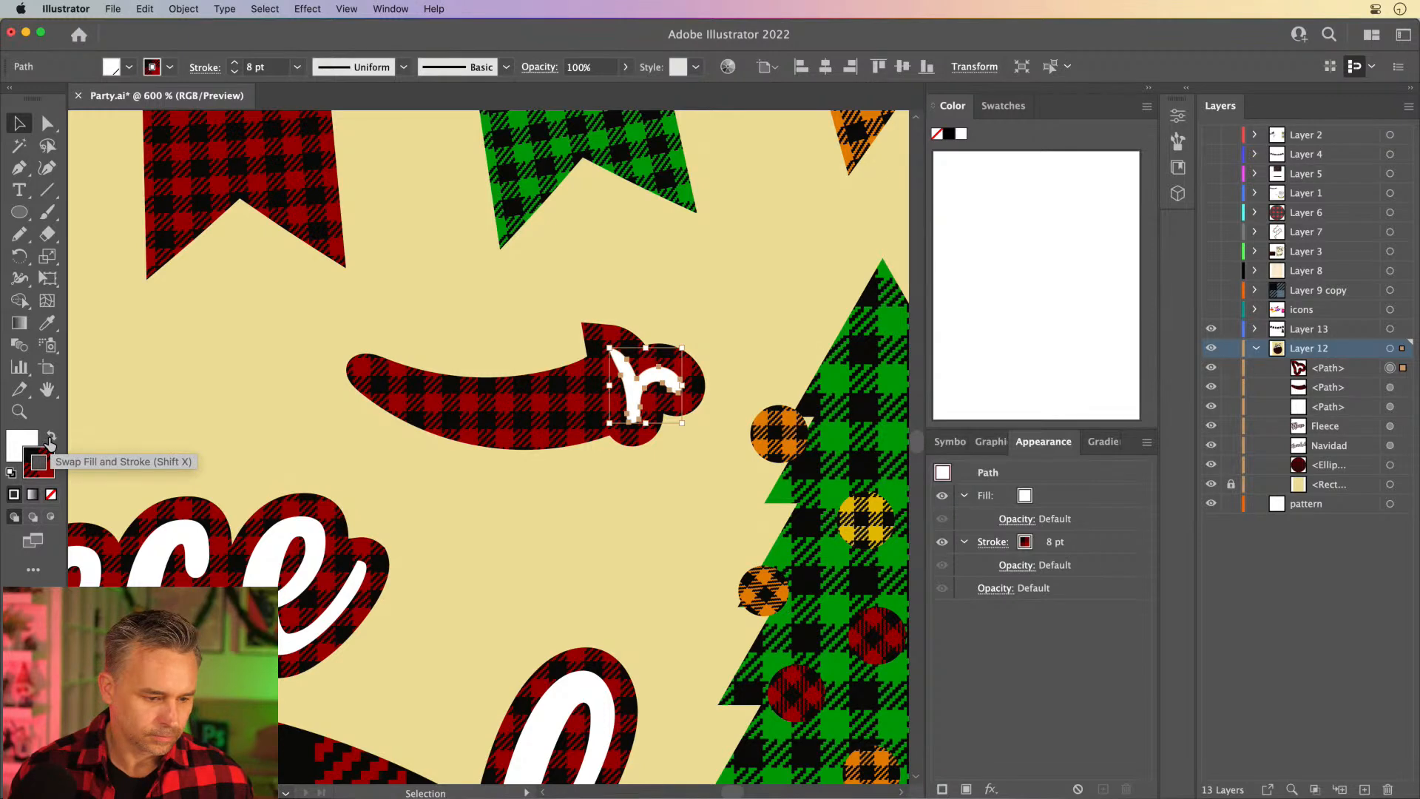
click(51, 442)
click(37, 464)
click(51, 494)
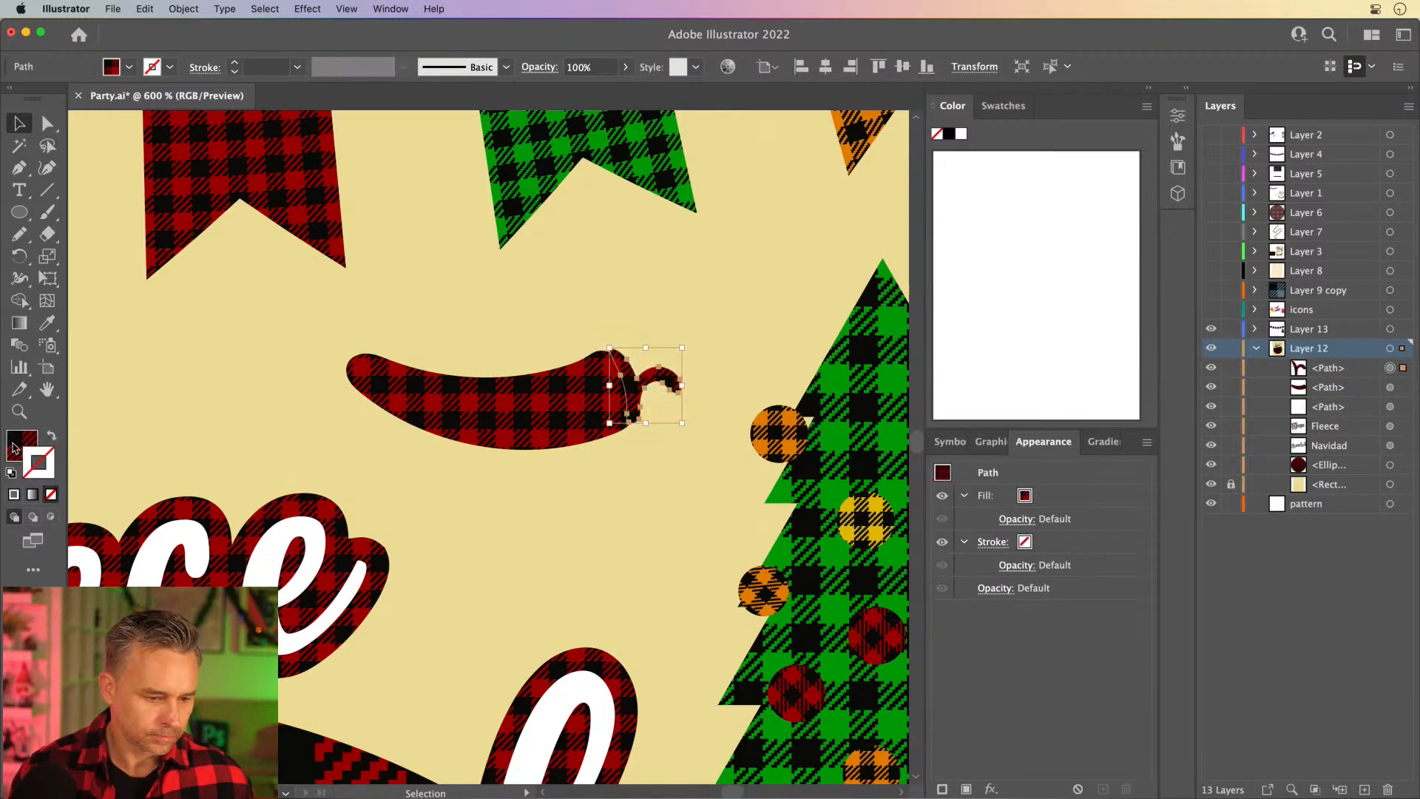
click(946, 135)
click(563, 324)
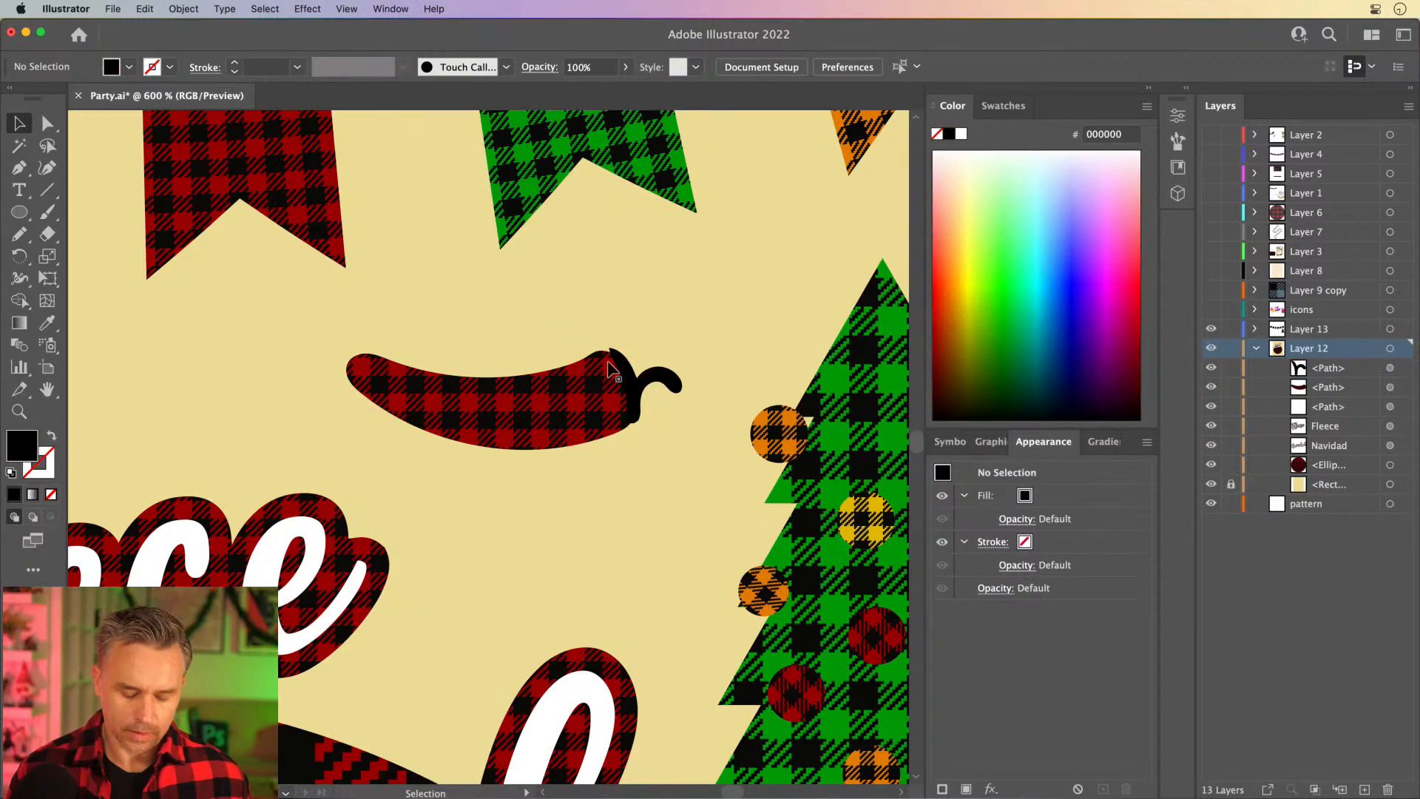
Move the cap's upper anchor point onto the pepper's outline and adjust the cap's outer curve above the stem.
key(super+equal)
key(super+equal)
key(super+equal)
drag(584, 412, 564, 424)
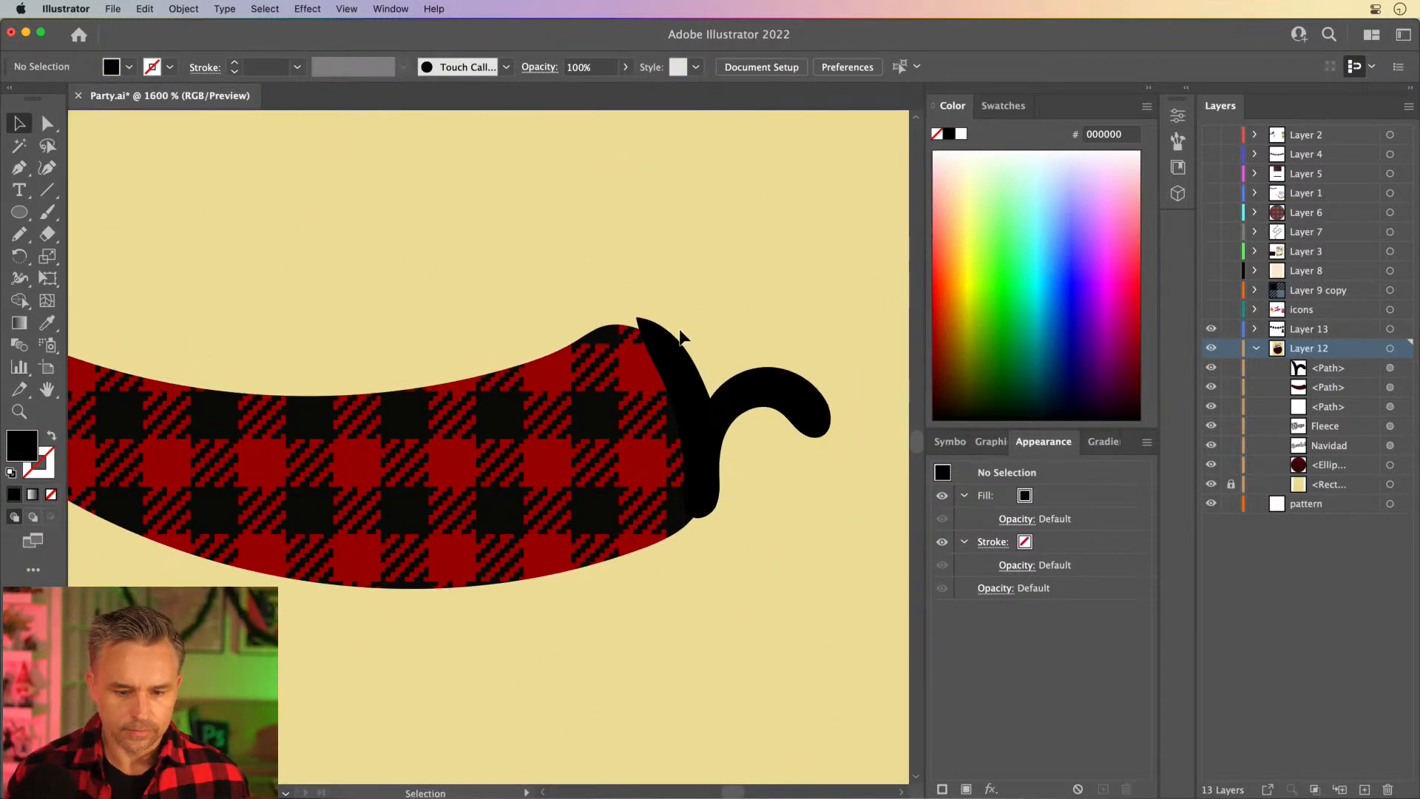
click(683, 338)
click(46, 126)
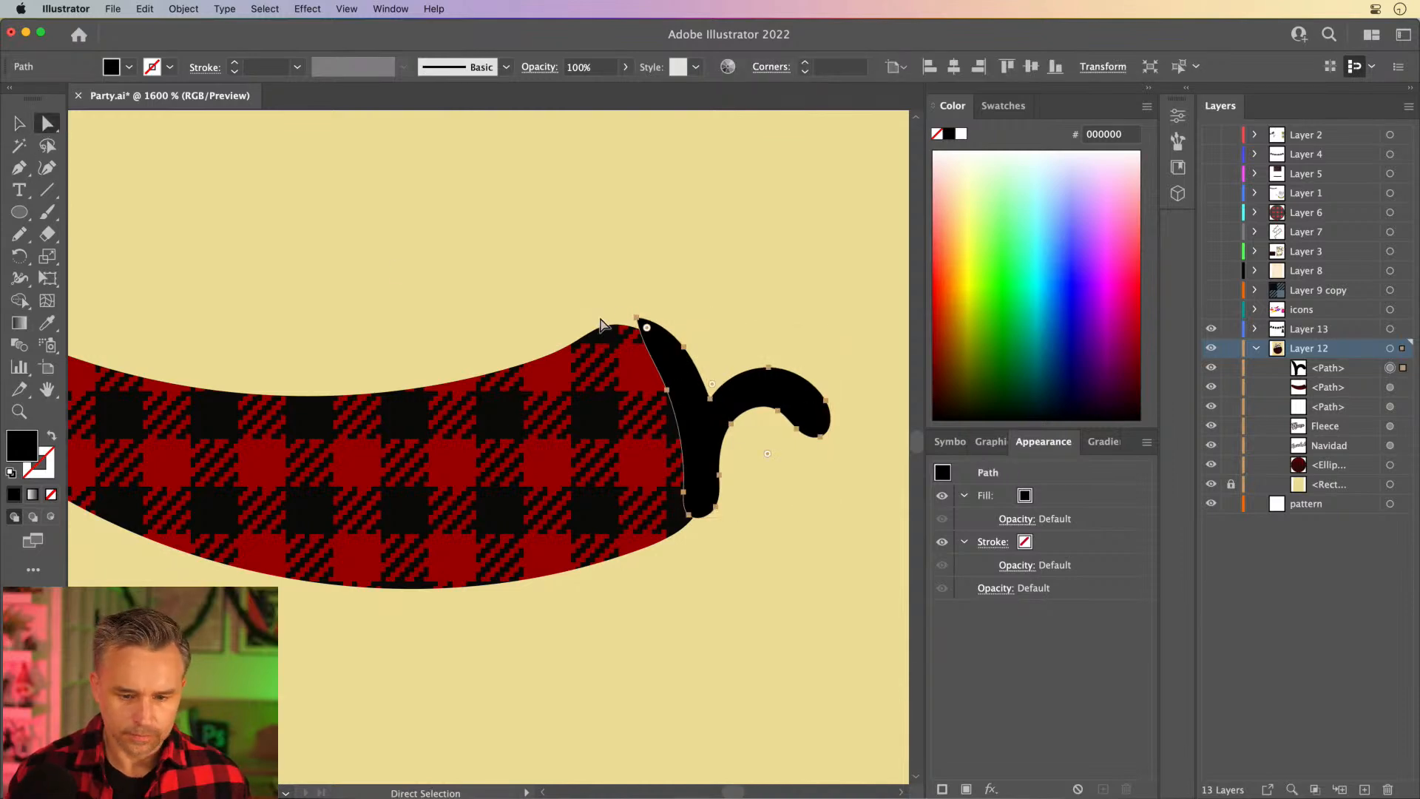
drag(637, 319, 650, 358)
click(650, 340)
click(695, 364)
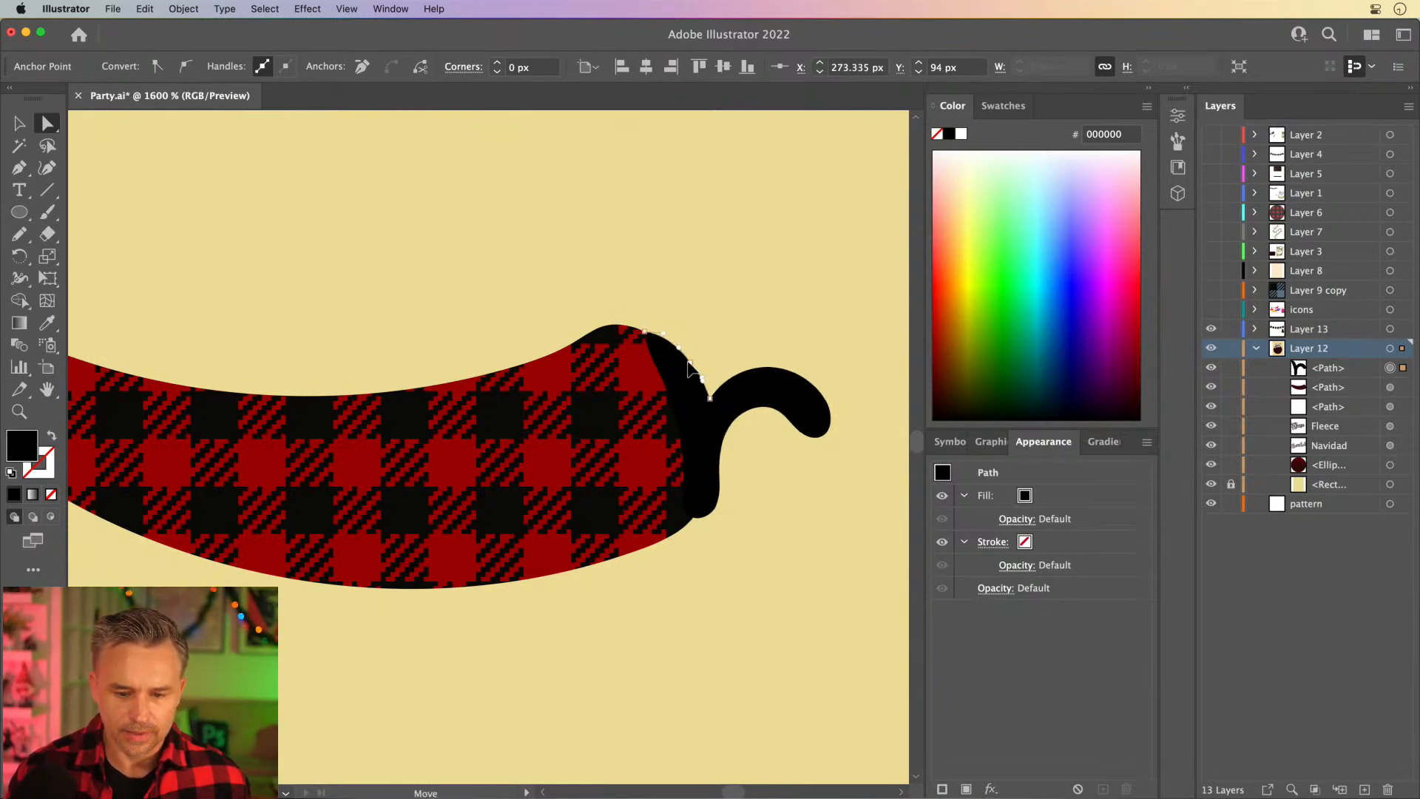
Turn off Snap to Pixel and move the cap's lowest anchor point onto the pepper's lower outline.
click(692, 516)
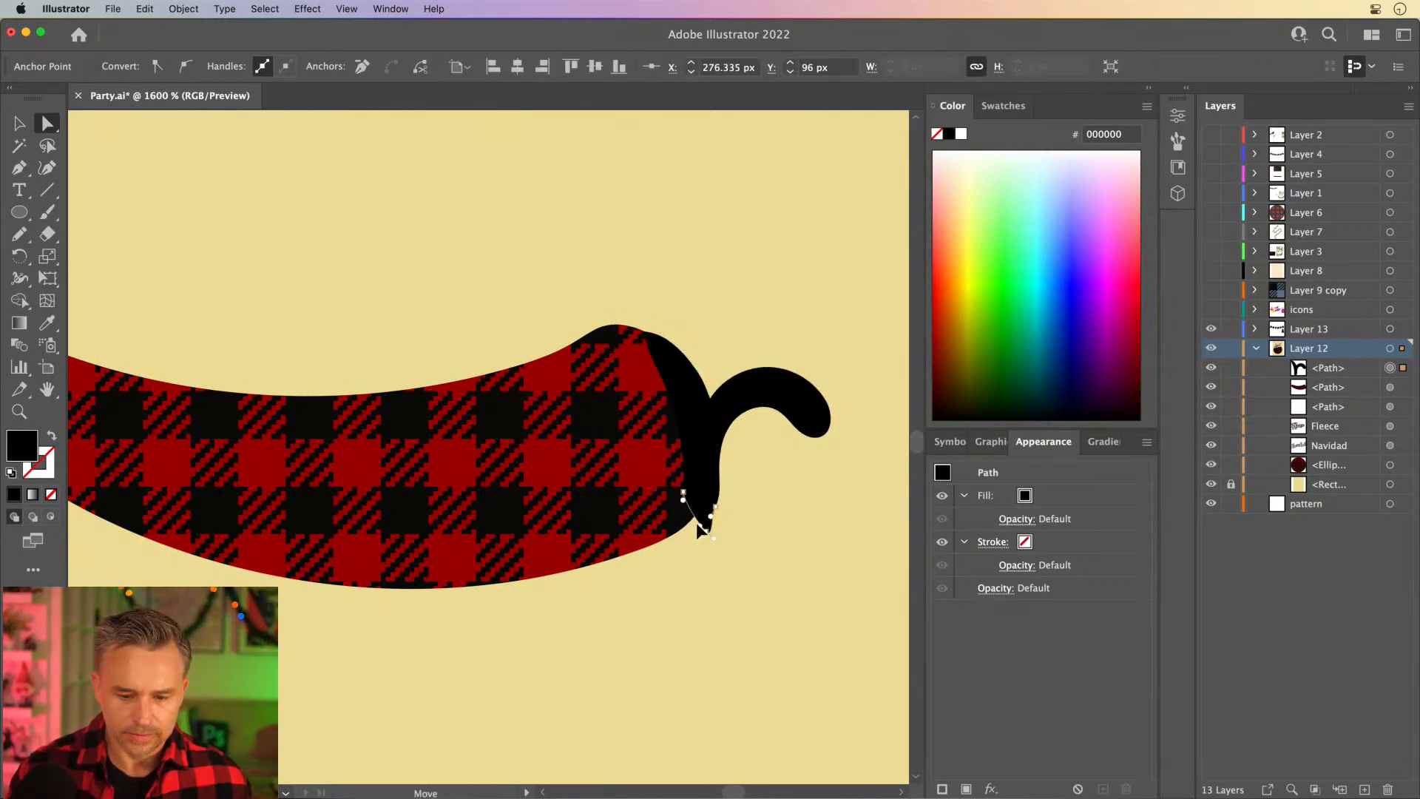
click(691, 517)
click(360, 8)
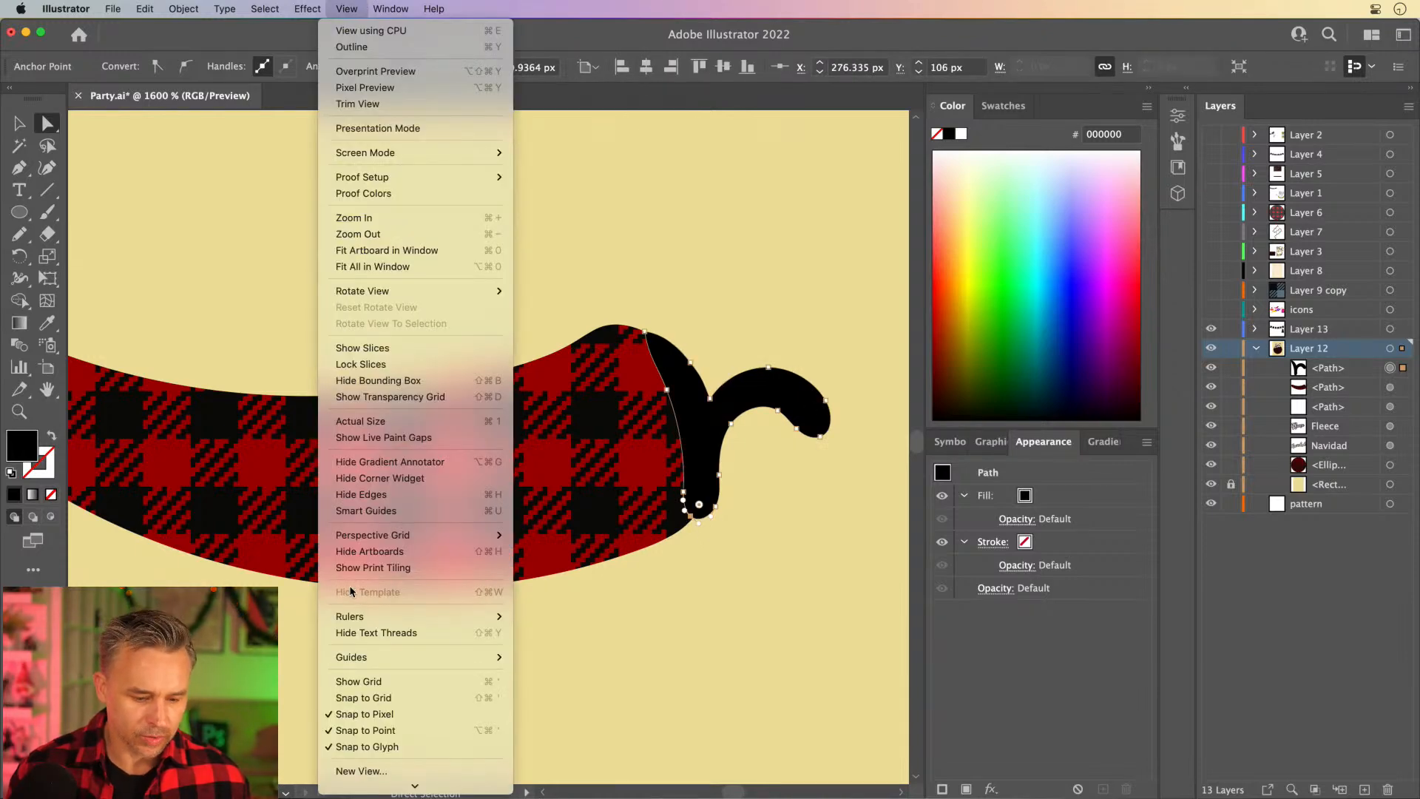
click(355, 714)
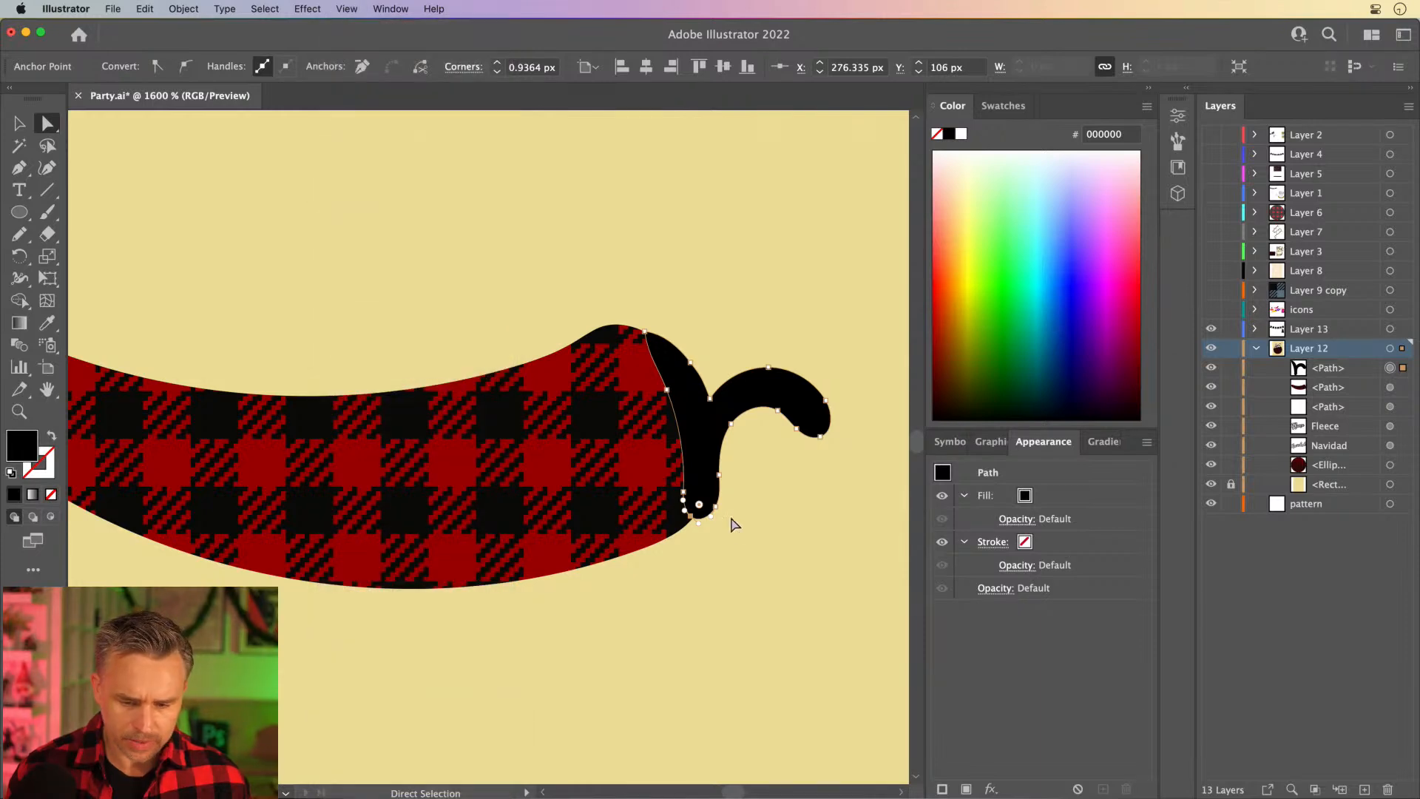
mouse_move(694, 517)
mouse_down()
mouse_move(715, 513)
mouse_move(711, 497)
mouse_up()
Delete surplus anchor points near the cap's lower end and pull its inner edge toward the stem to narrow the cap.
key(p)
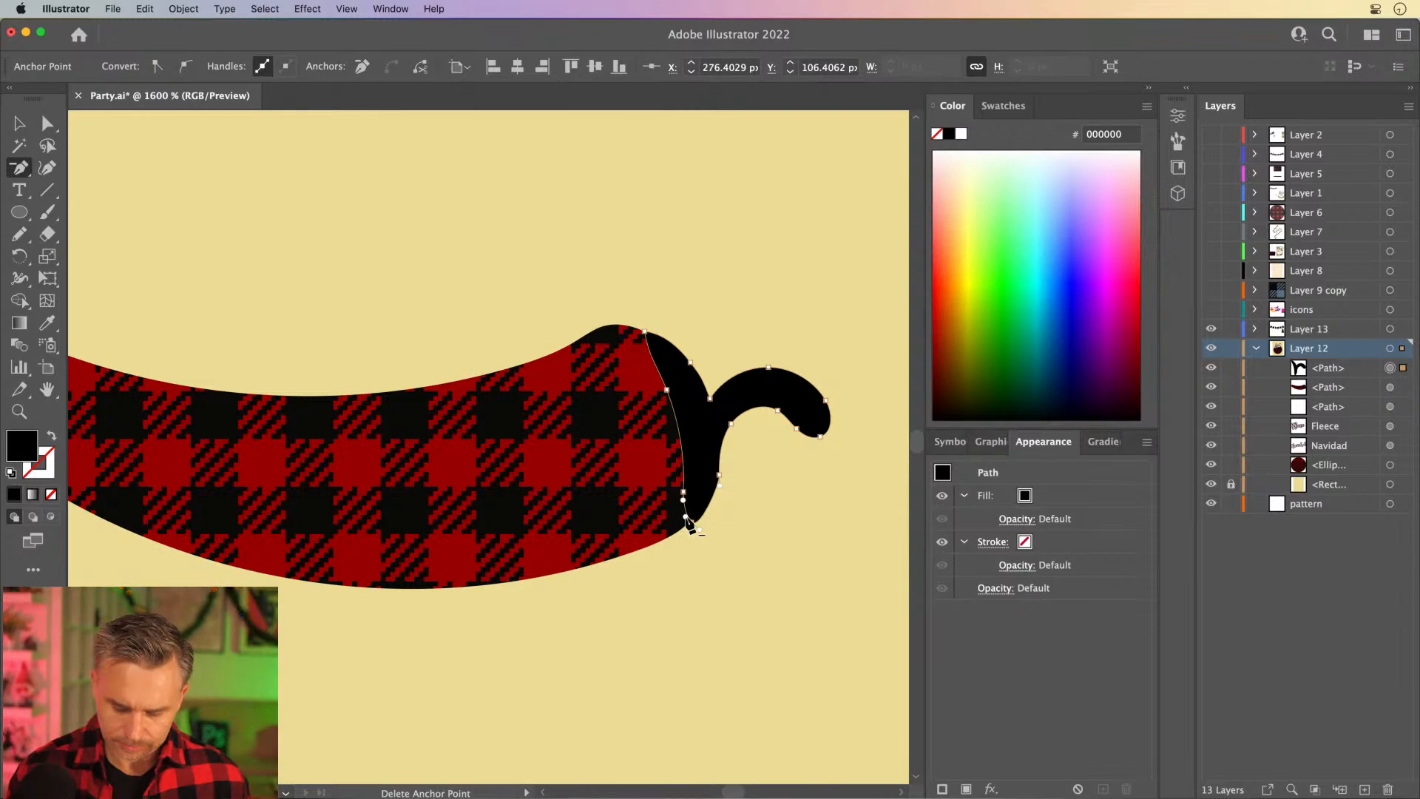
click(682, 499)
key(a)
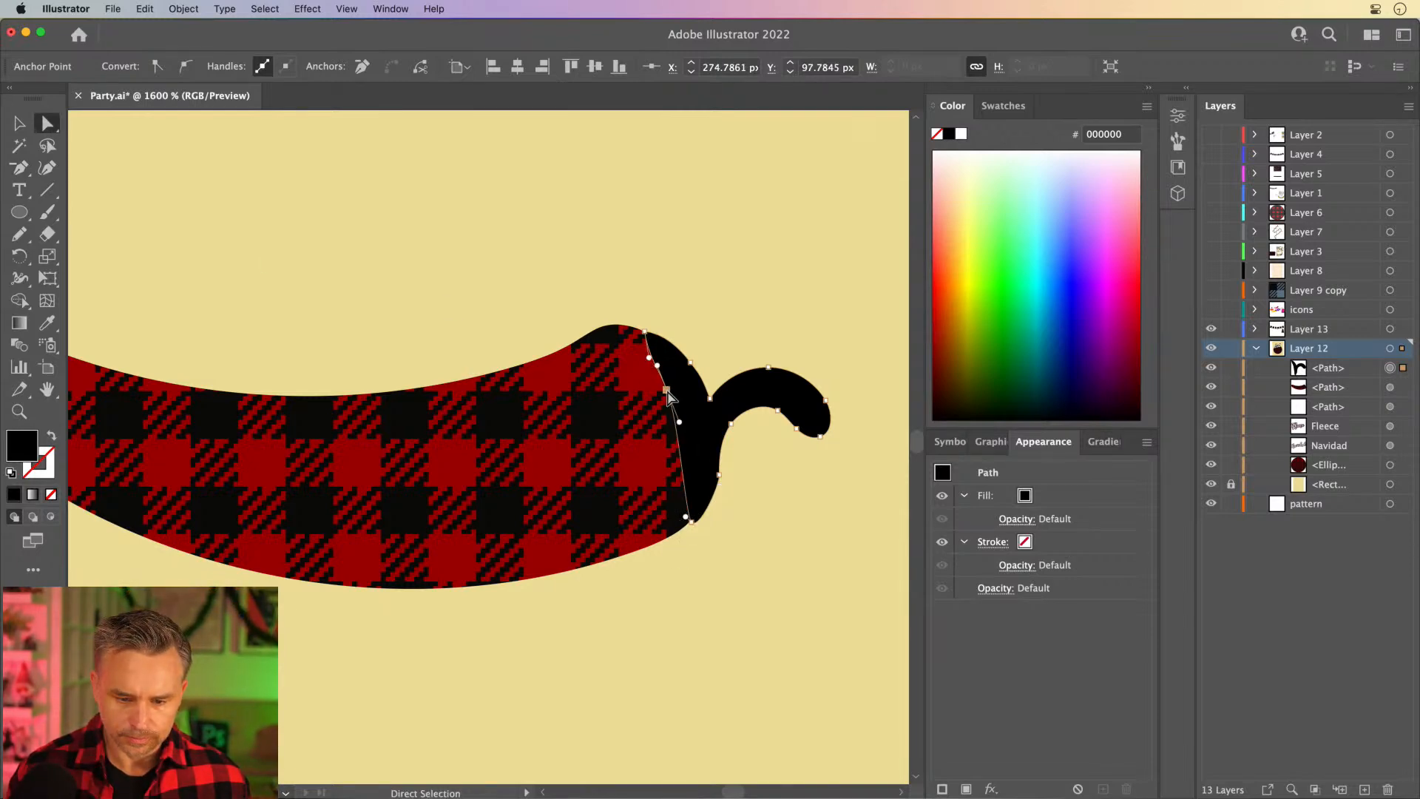
drag(668, 397, 696, 515)
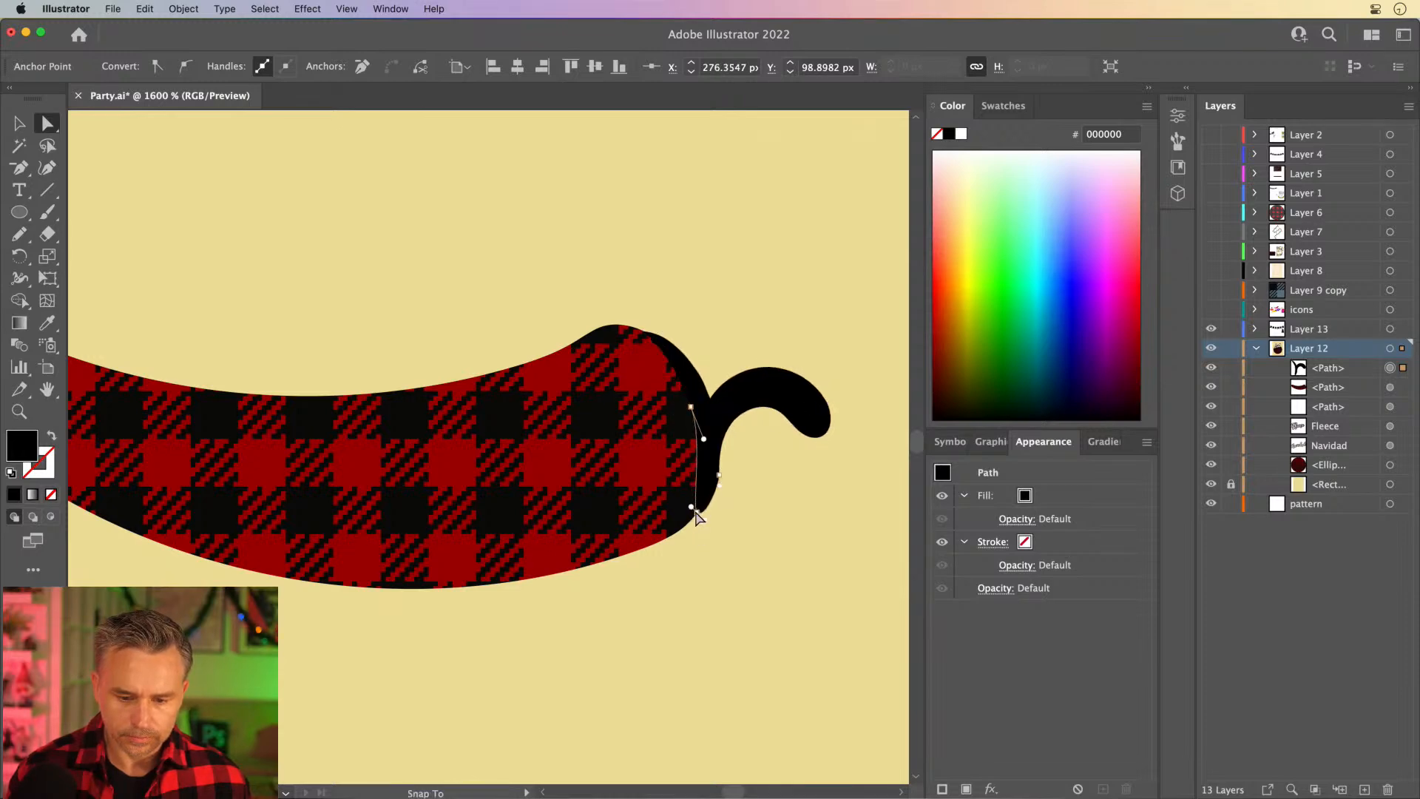
click(662, 318)
Rotate the pepper body and cap together so the stem points diagonally upward, reposition them beside the tree's upper part and group them.
key(super+minus)
key(super+minus)
key(super+minus)
key(super+minus)
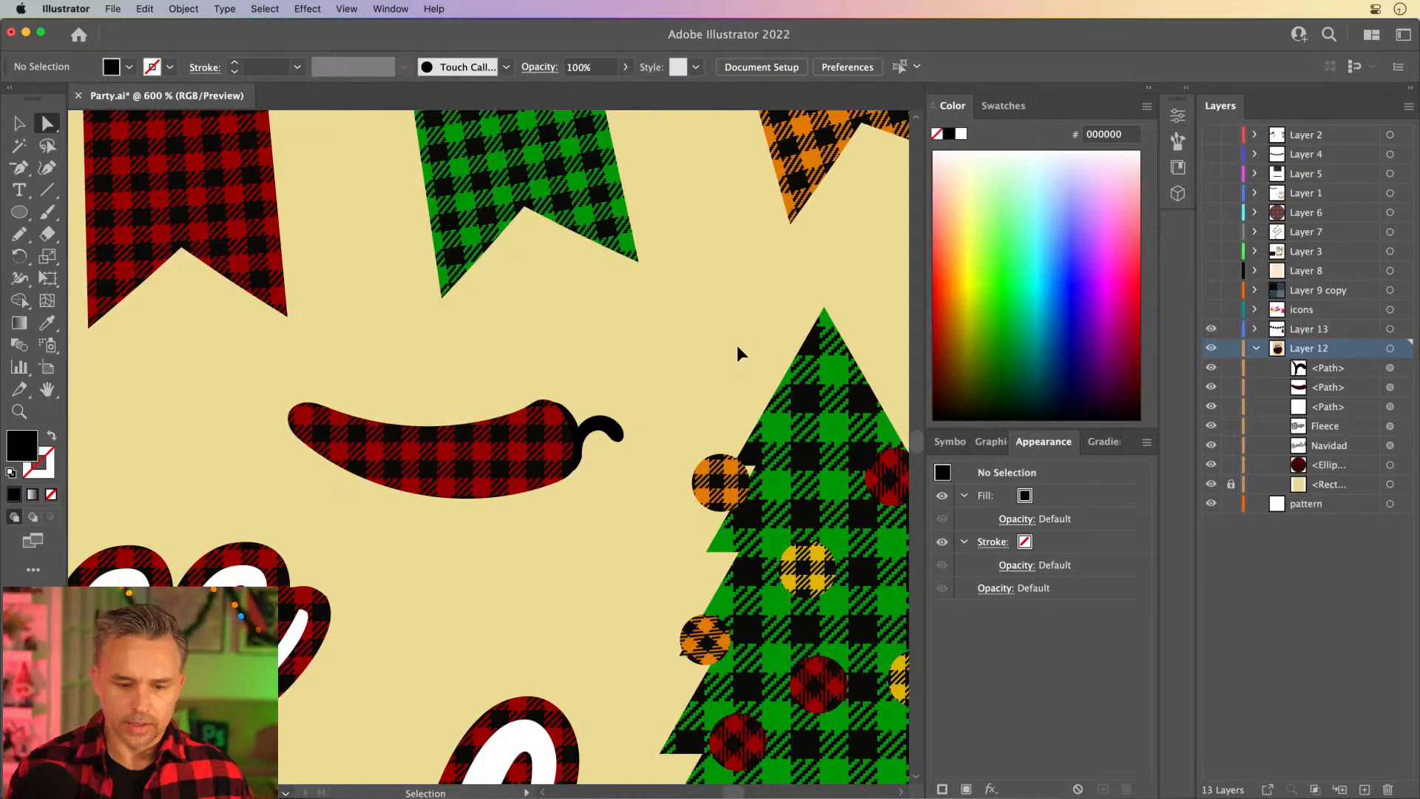
key(v)
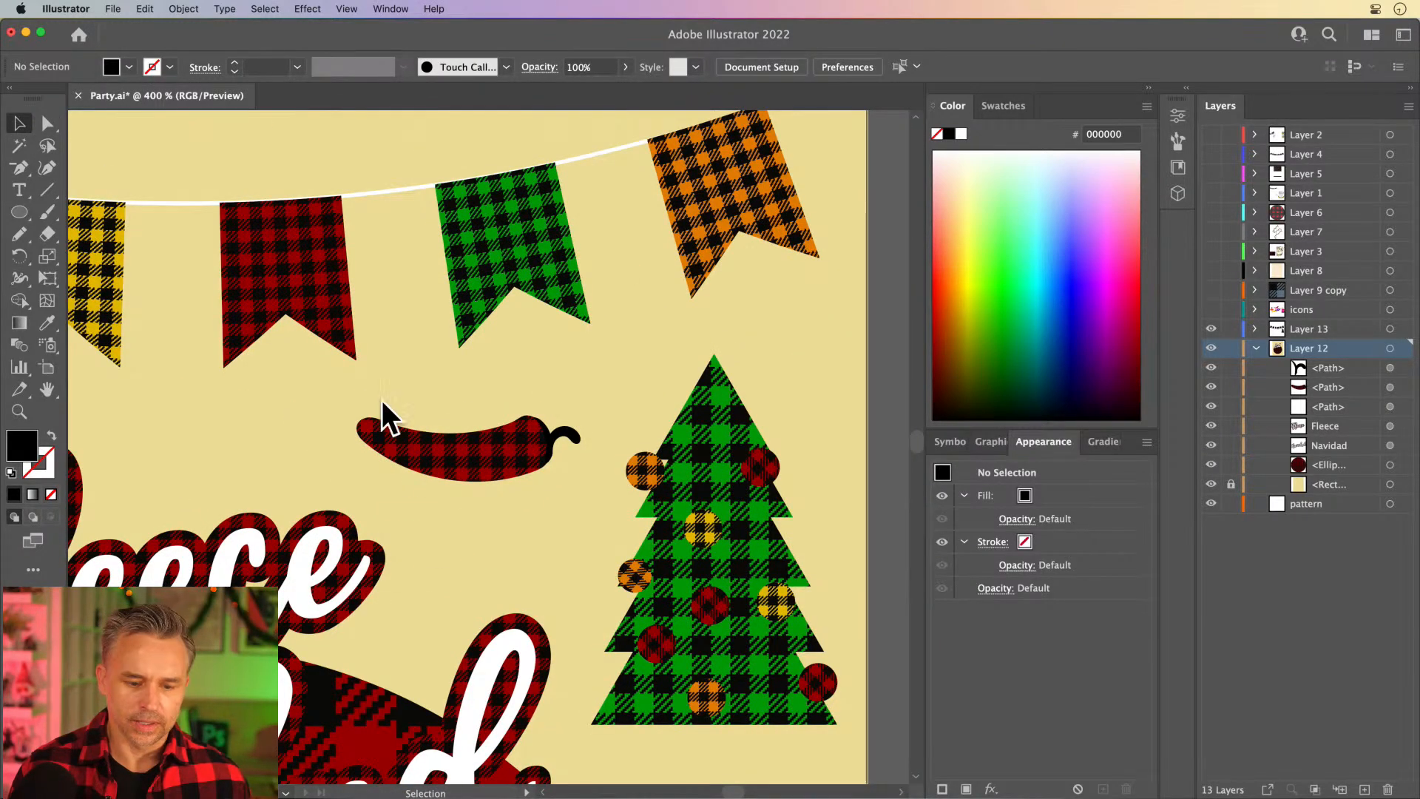
drag(590, 478, 348, 416)
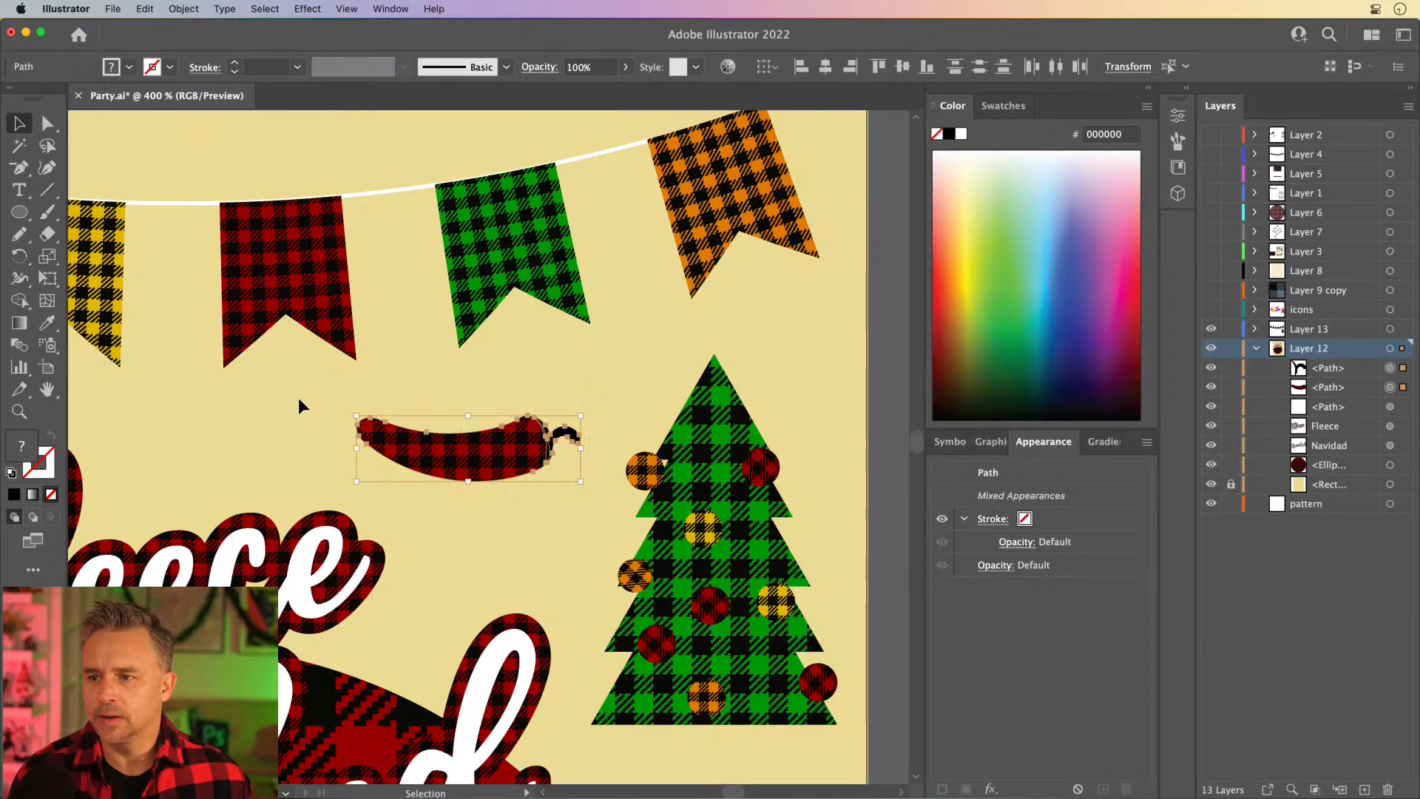
drag(352, 408, 332, 460)
drag(444, 485, 480, 490)
key(super+g)
Deselect the pepper group and look over the lettering, the large plaid circle and the area around the tree.
key(super+minus)
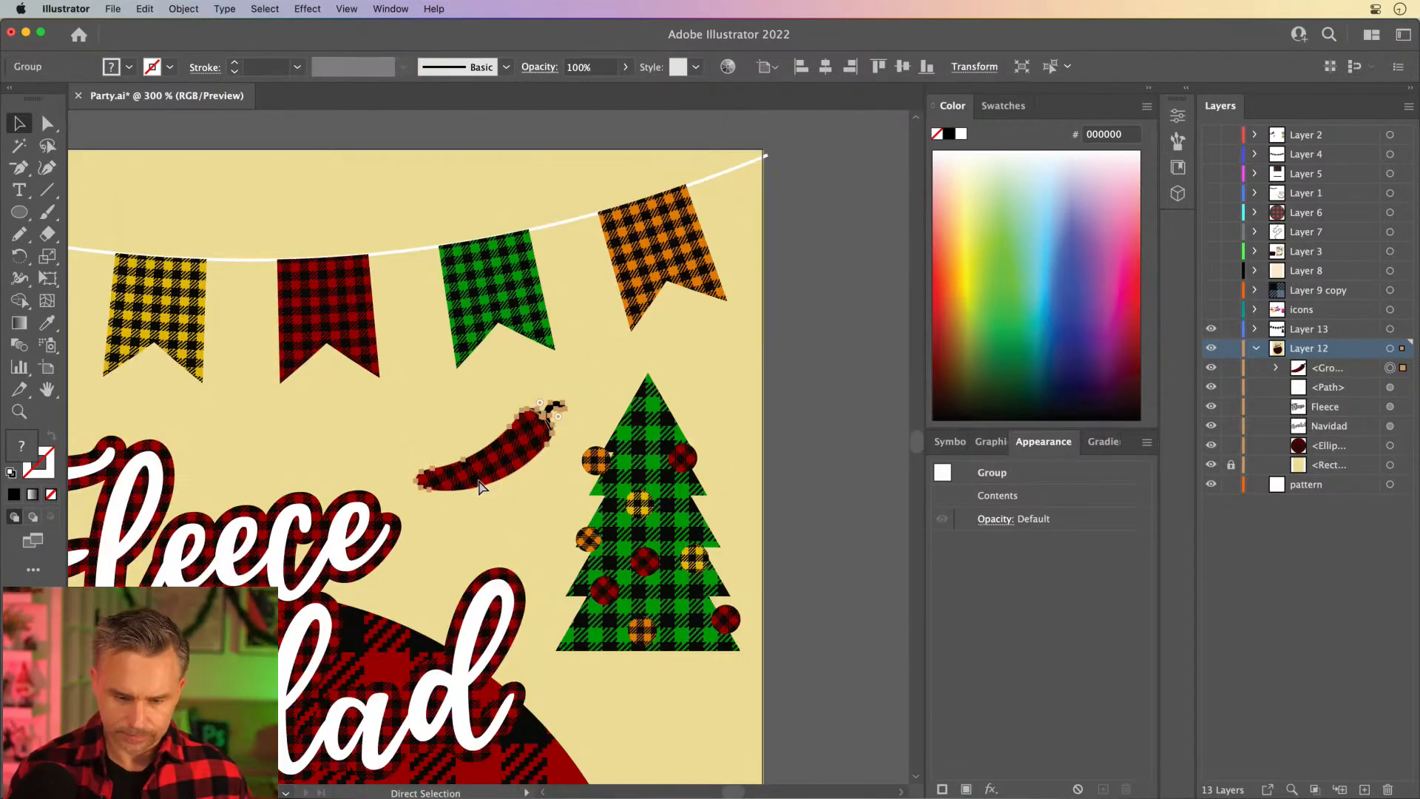
scroll(488, 355, down, 5)
scroll(488, 355, left, 5)
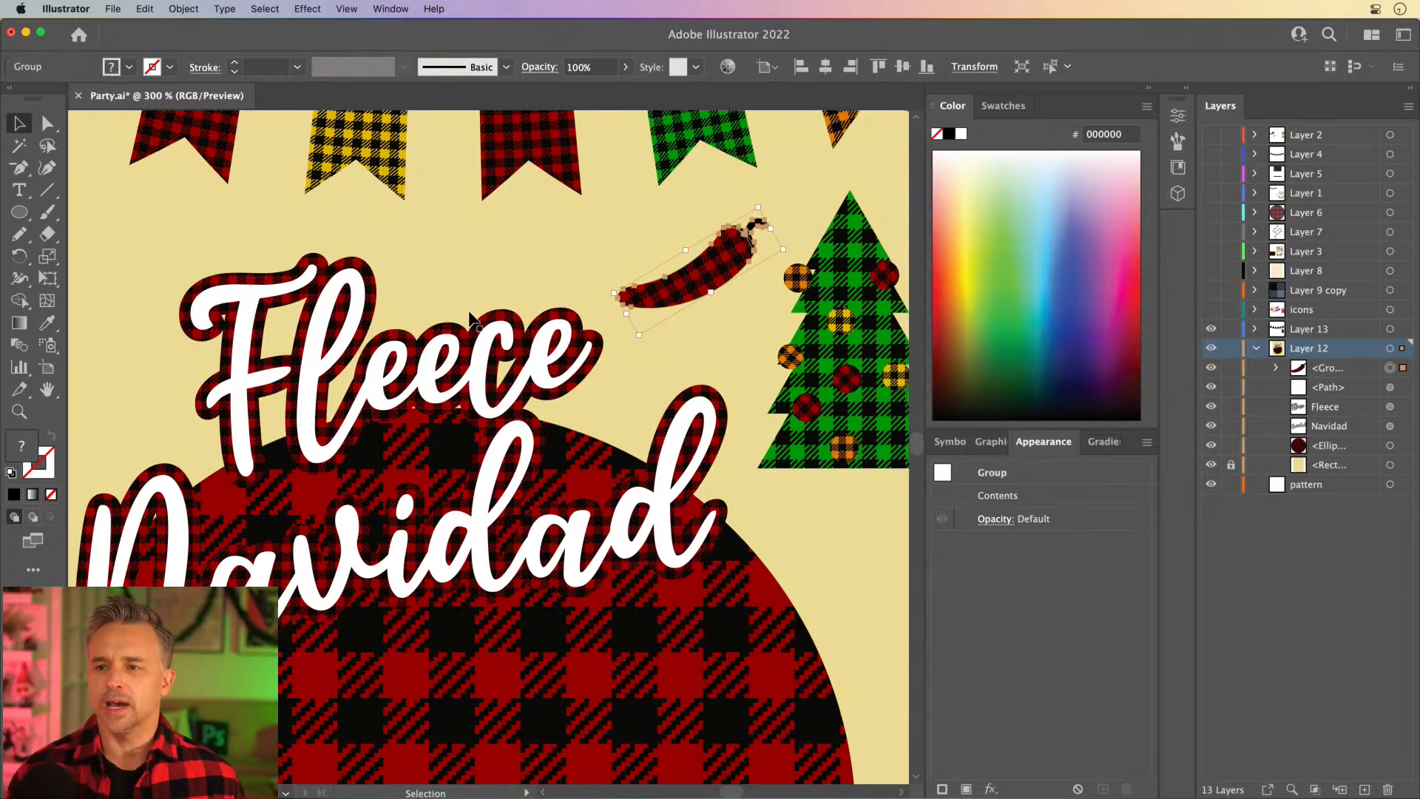
scroll(469, 316, up, 2)
scroll(470, 317, left, 2)
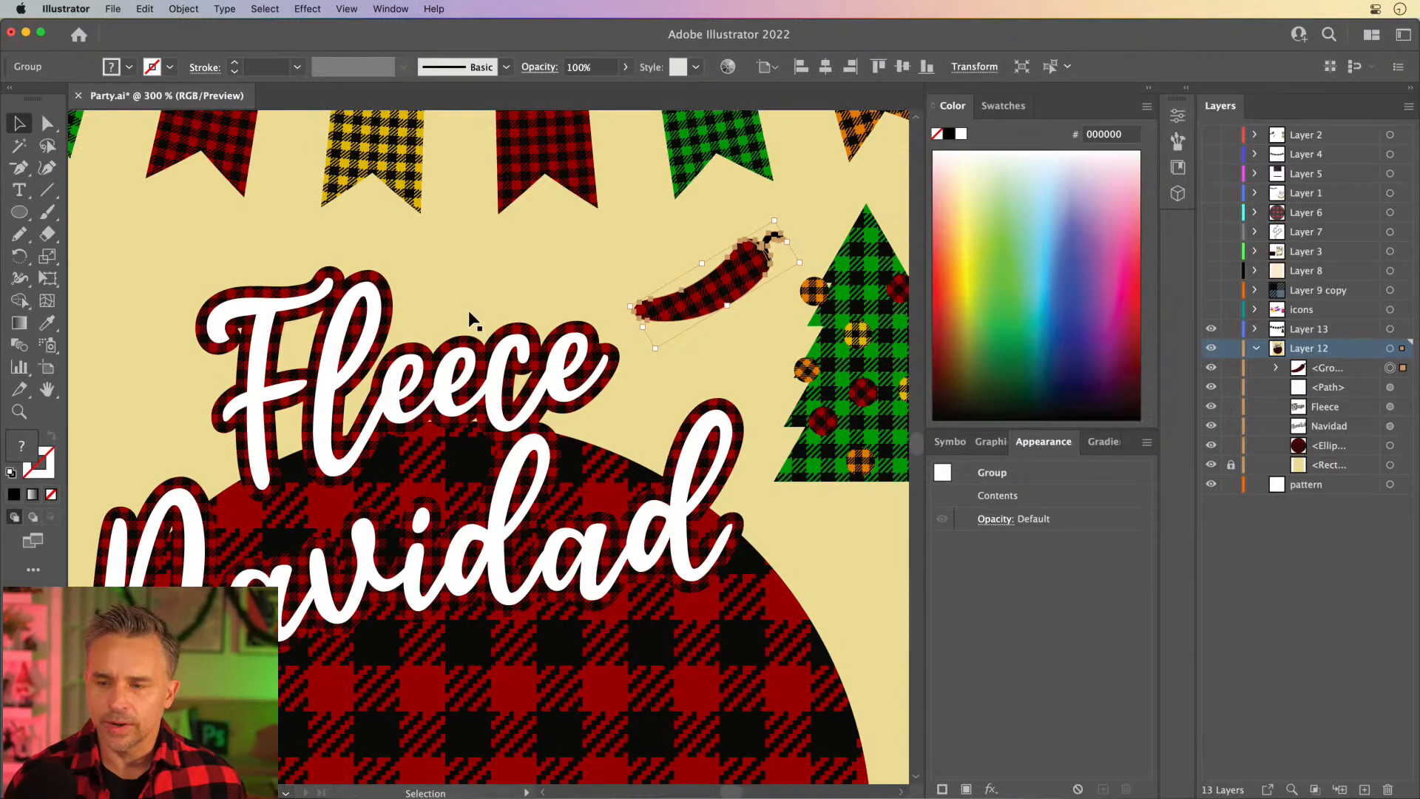
click(637, 414)
scroll(637, 414, up, 4)
scroll(637, 414, left, 8)
scroll(420, 378, down, 12)
scroll(420, 377, right, 14)
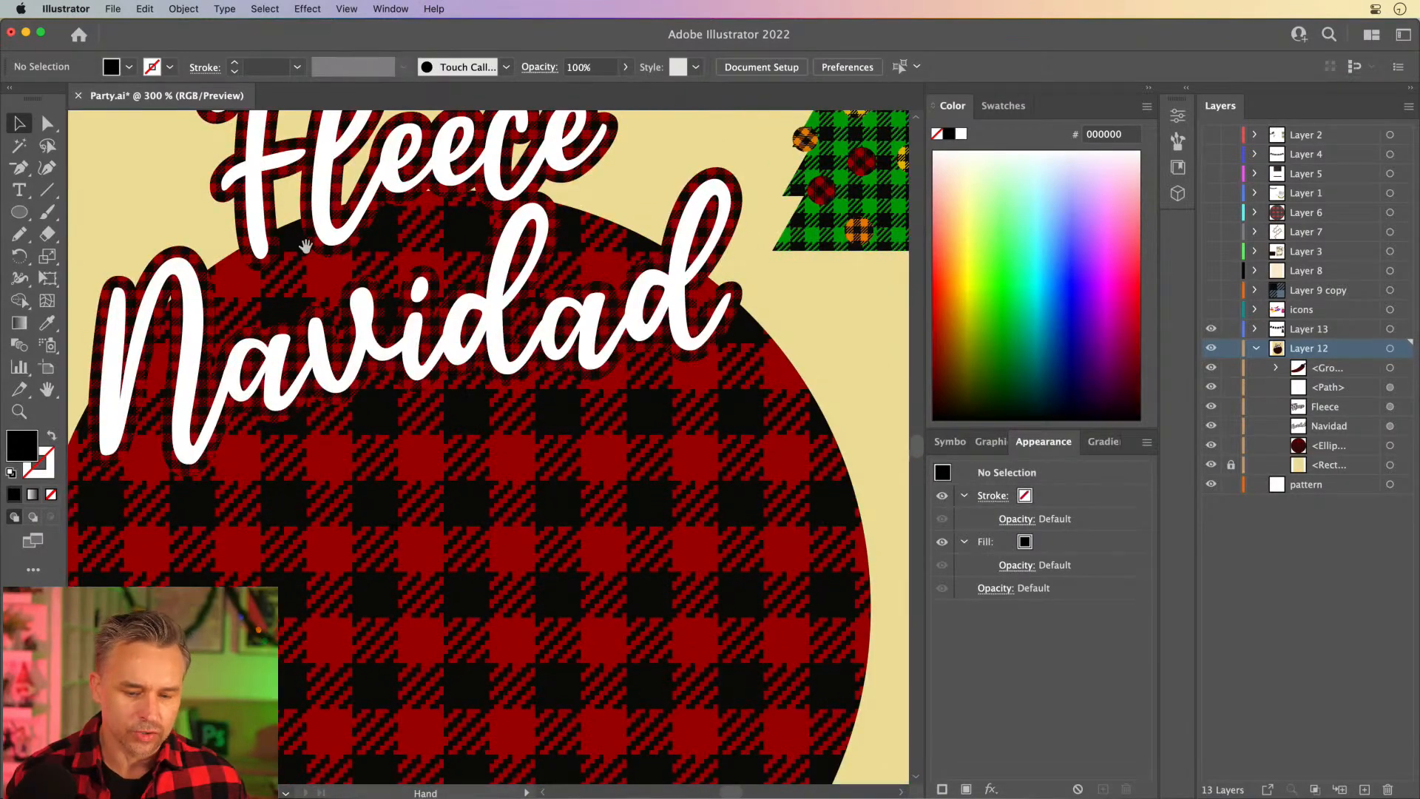
scroll(420, 377, up, 10)
scroll(420, 377, right, 2)
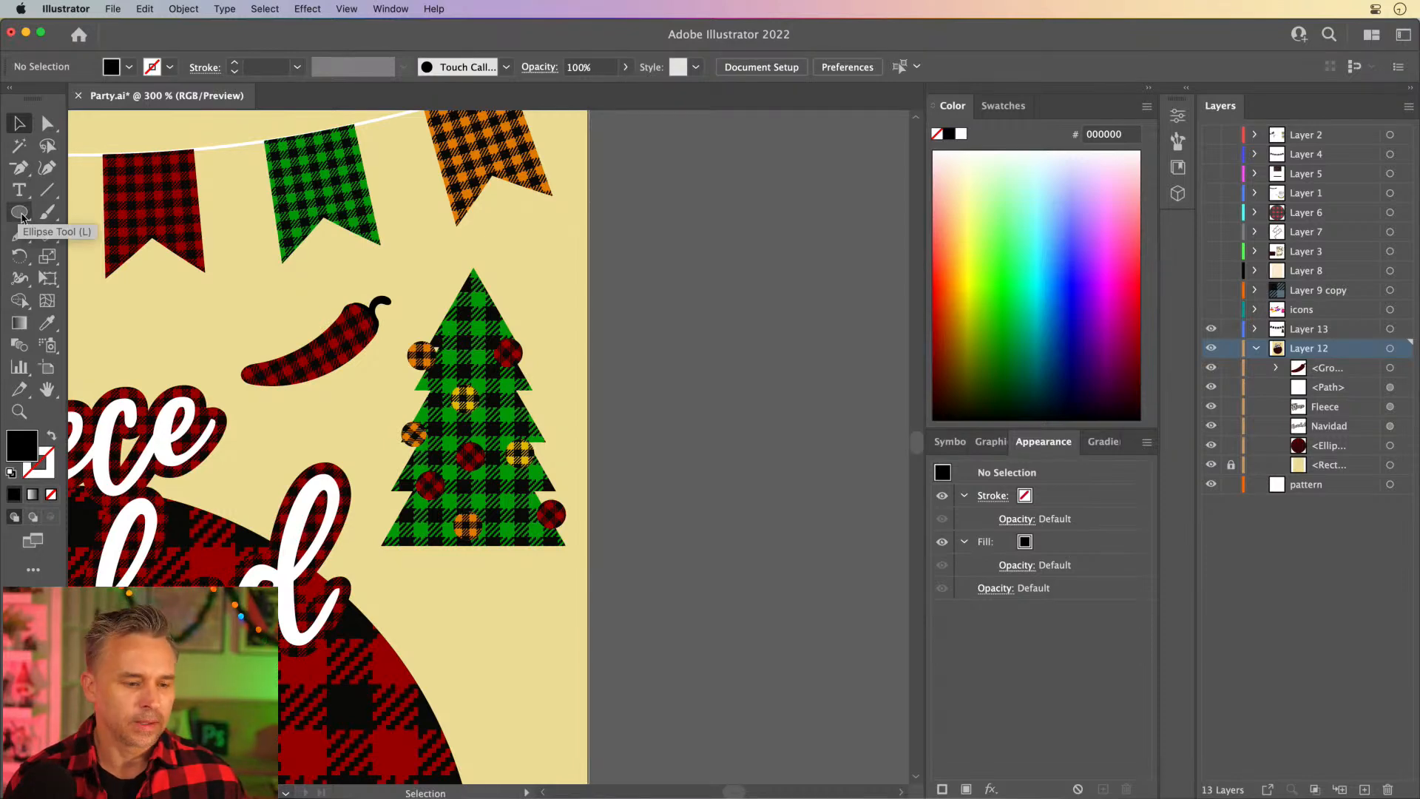
Sample the tree's green plaid fill and draw three upright rounded rectangles of different sizes beside the artboard for a cactus.
drag(22, 216, 81, 235)
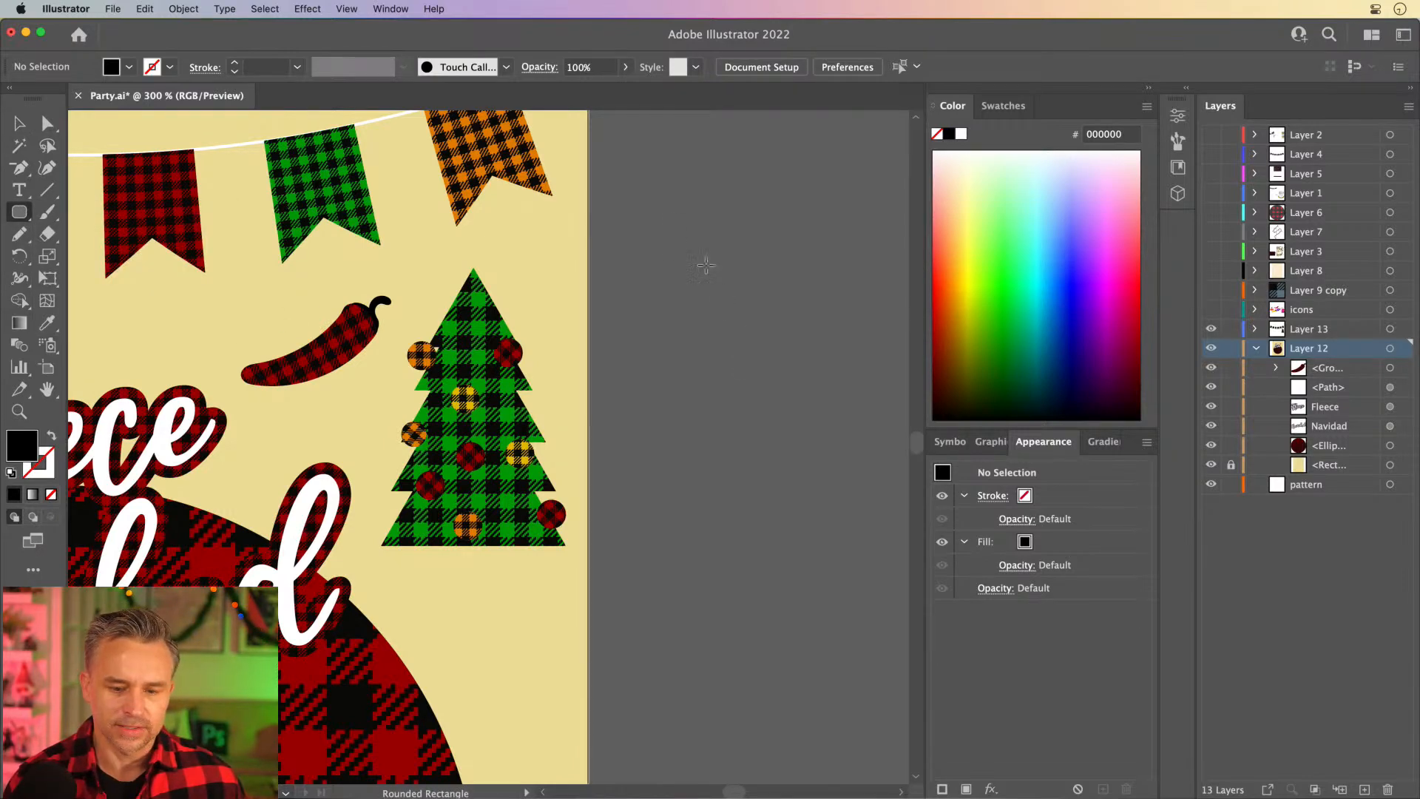
key(i)
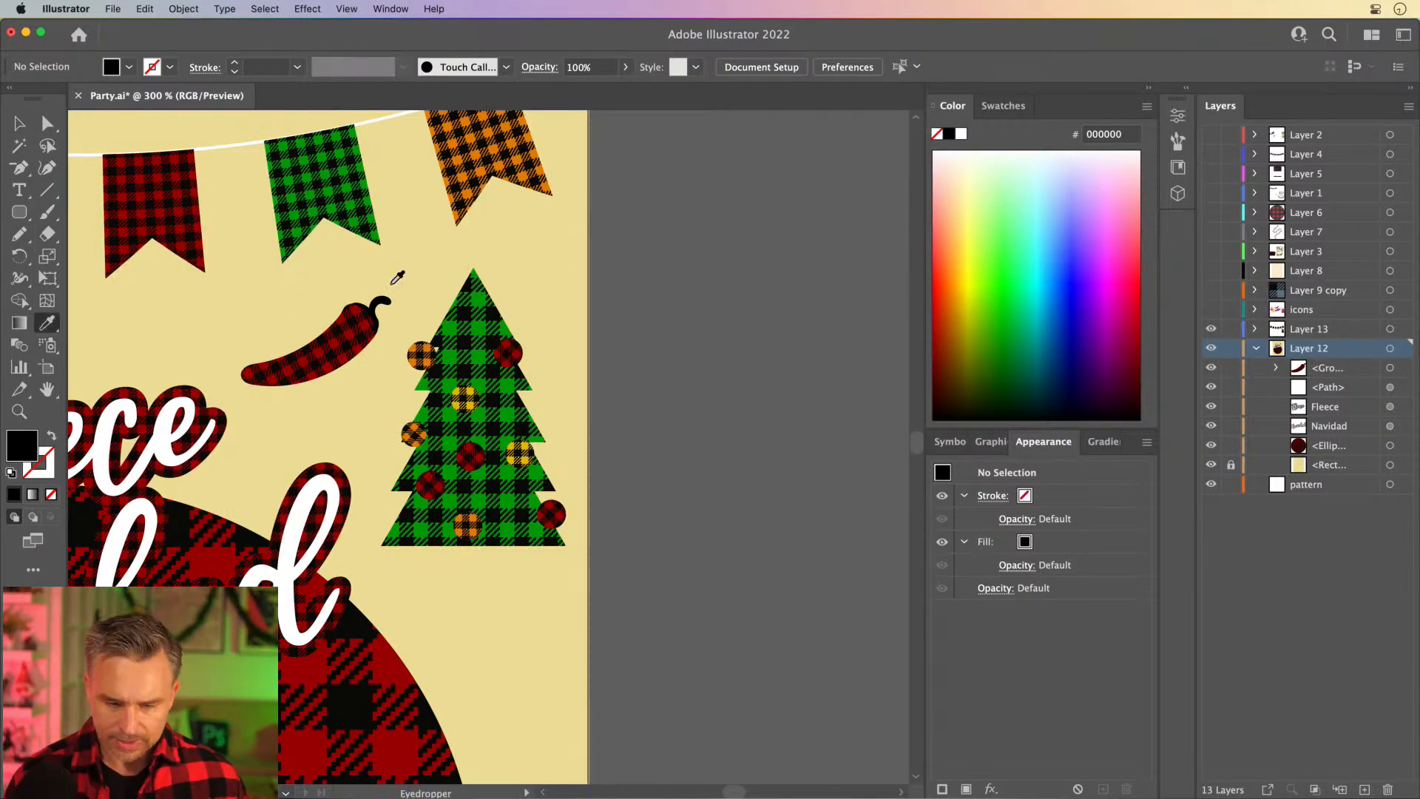
click(484, 321)
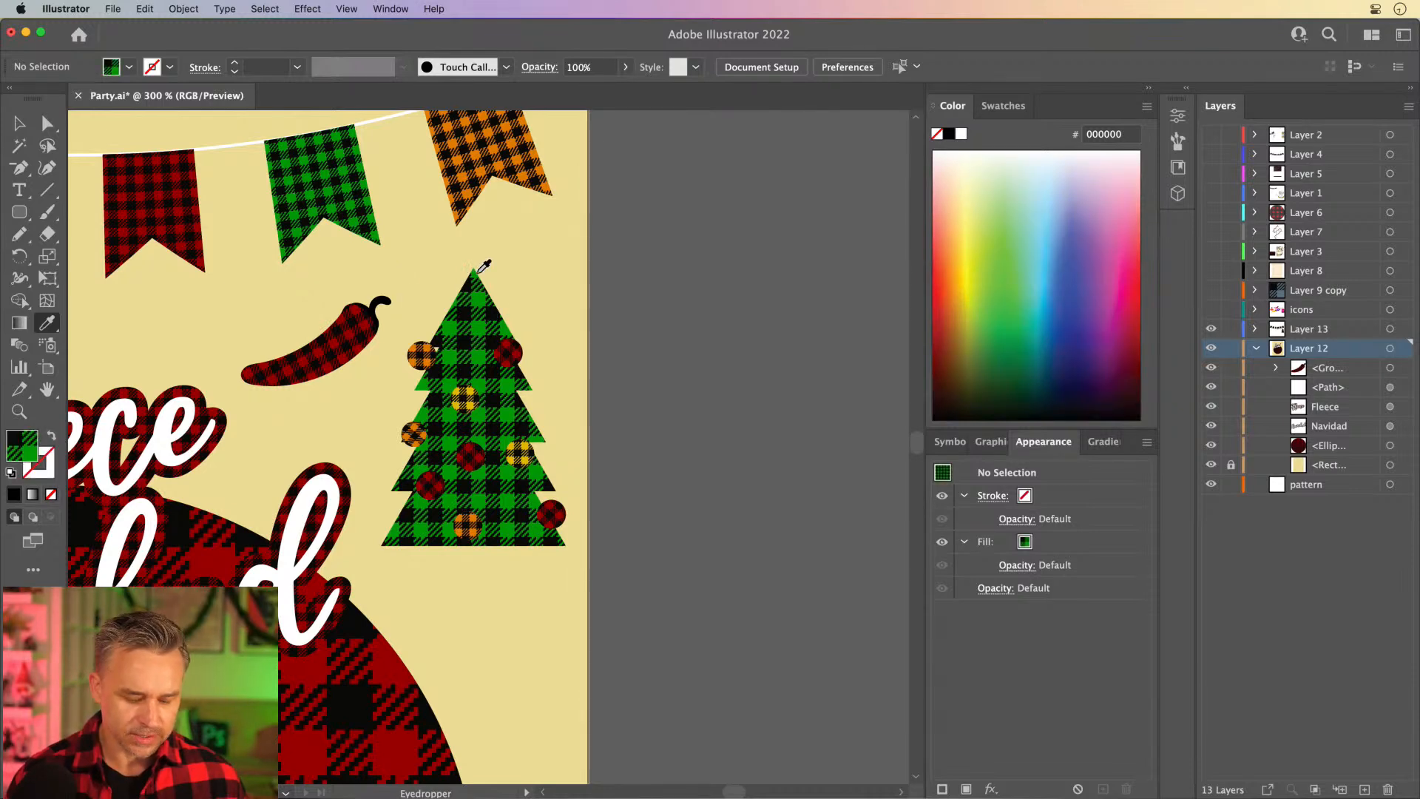
click(19, 212)
mouse_move(681, 243)
mouse_down()
mouse_move(752, 424)
mouse_move(738, 407)
mouse_up()
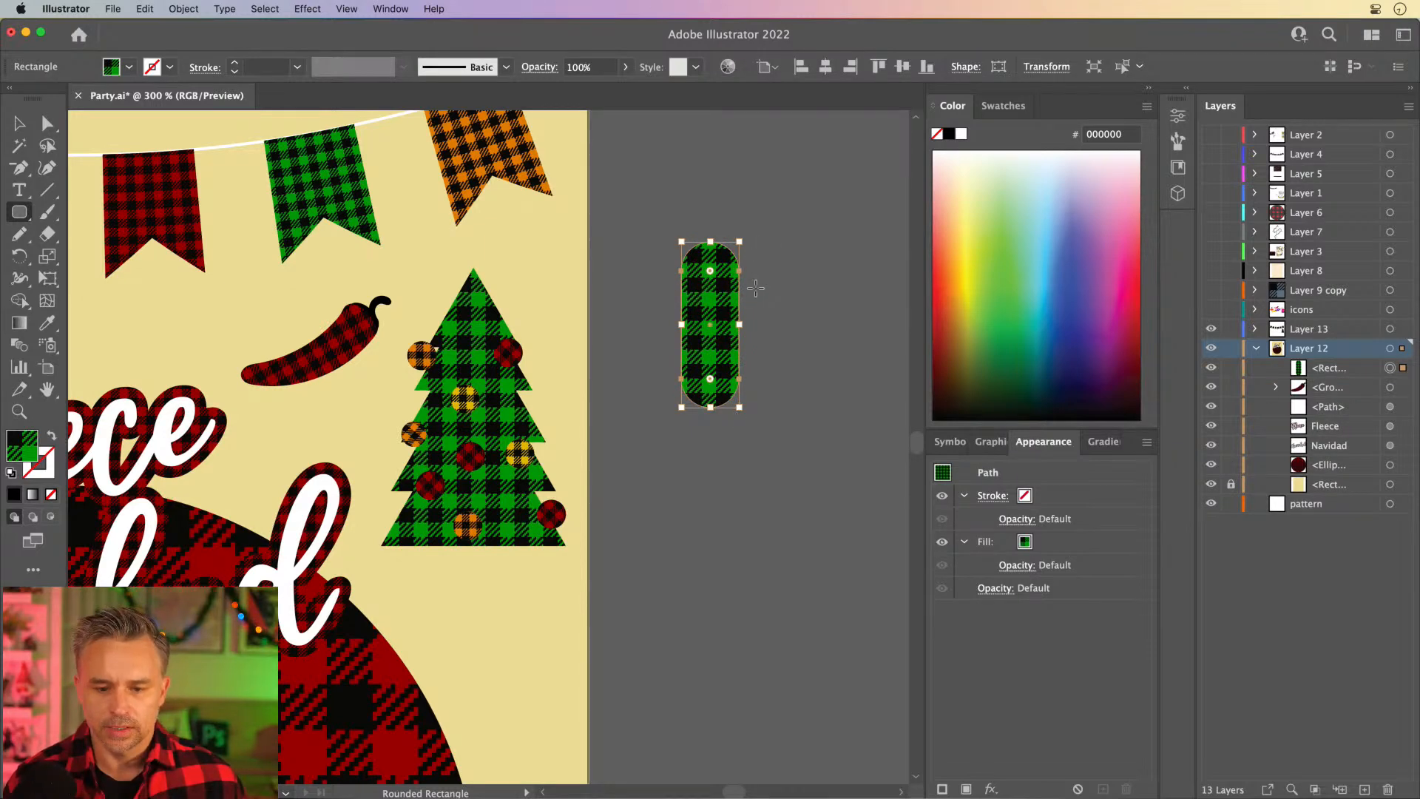
drag(762, 287, 807, 430)
drag(635, 330, 673, 488)
Delete the middle rounded rectangle and draw a much taller, narrower plaid one between the two arms as the cactus trunk.
click(15, 127)
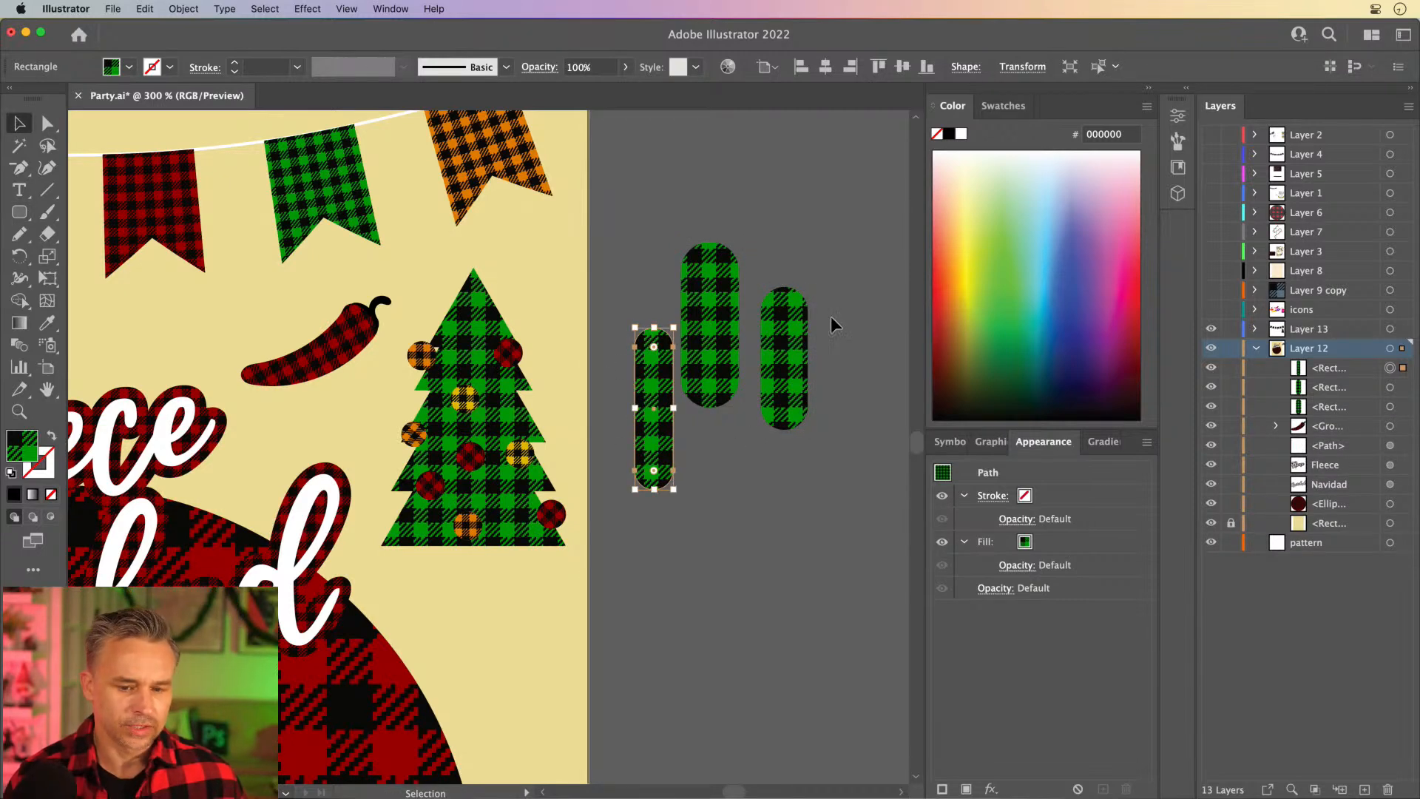
click(710, 336)
key(Delete)
click(20, 213)
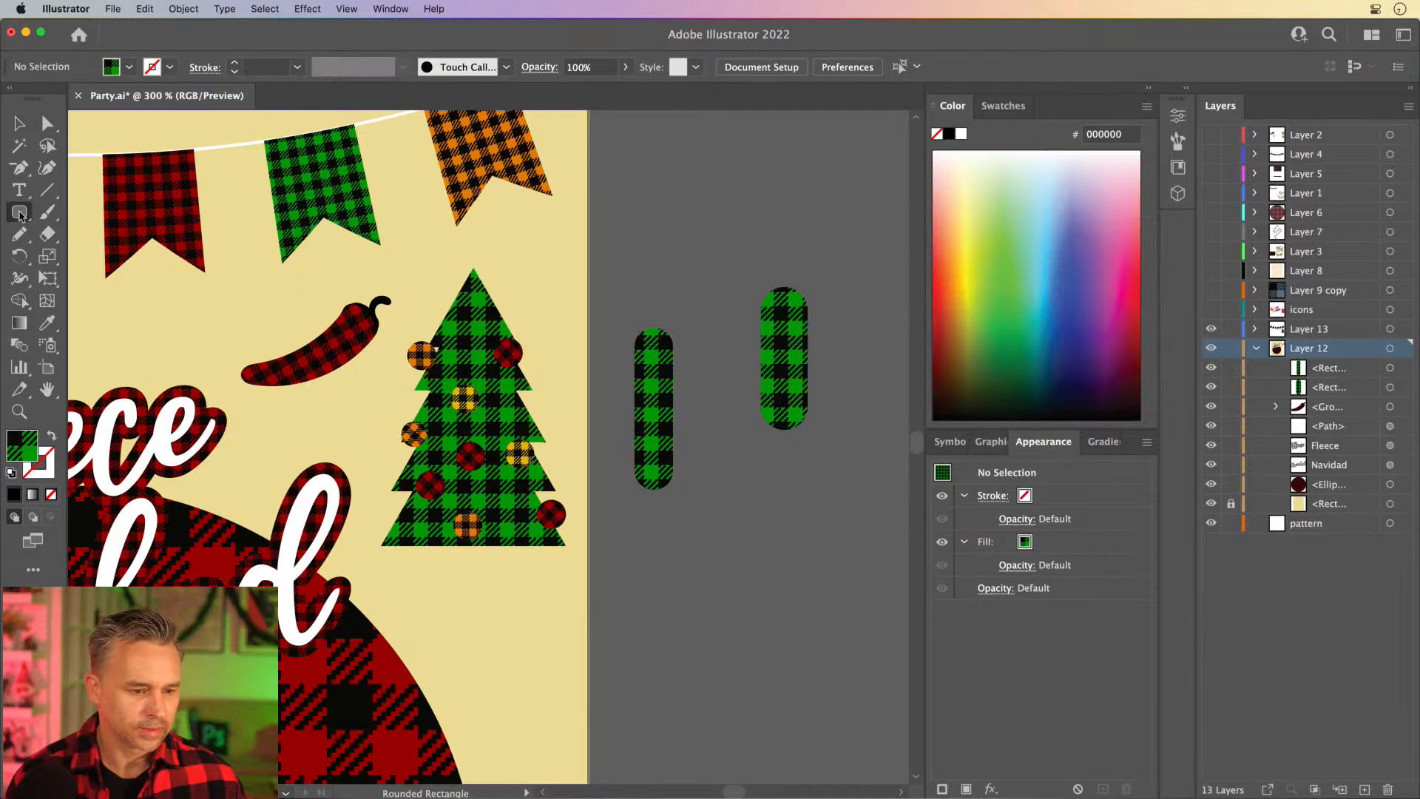
drag(695, 248, 741, 613)
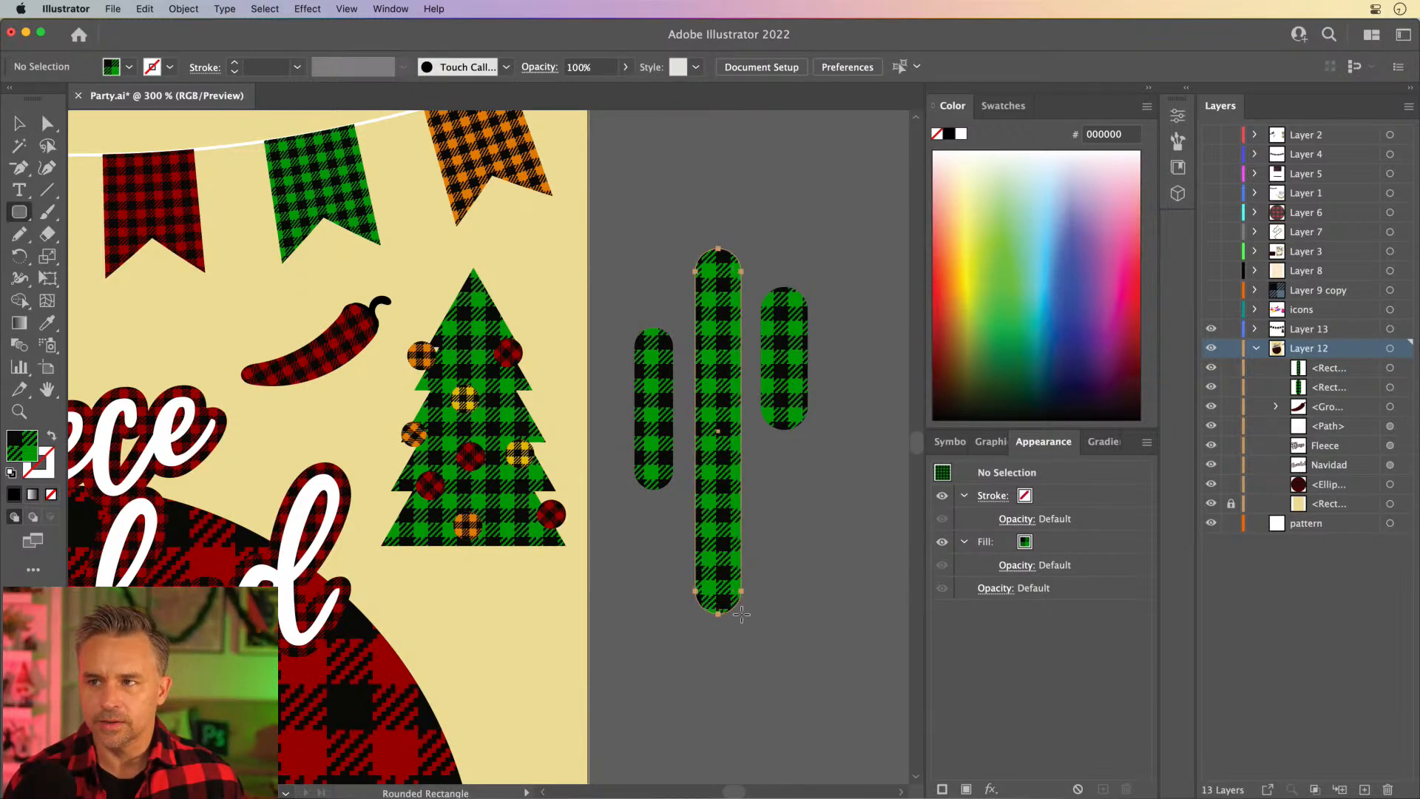
Move the left arm slightly up and closer to the trunk, and shift the right arm slightly inward and down.
click(19, 123)
click(654, 444)
drag(655, 443, 662, 429)
drag(782, 363, 780, 375)
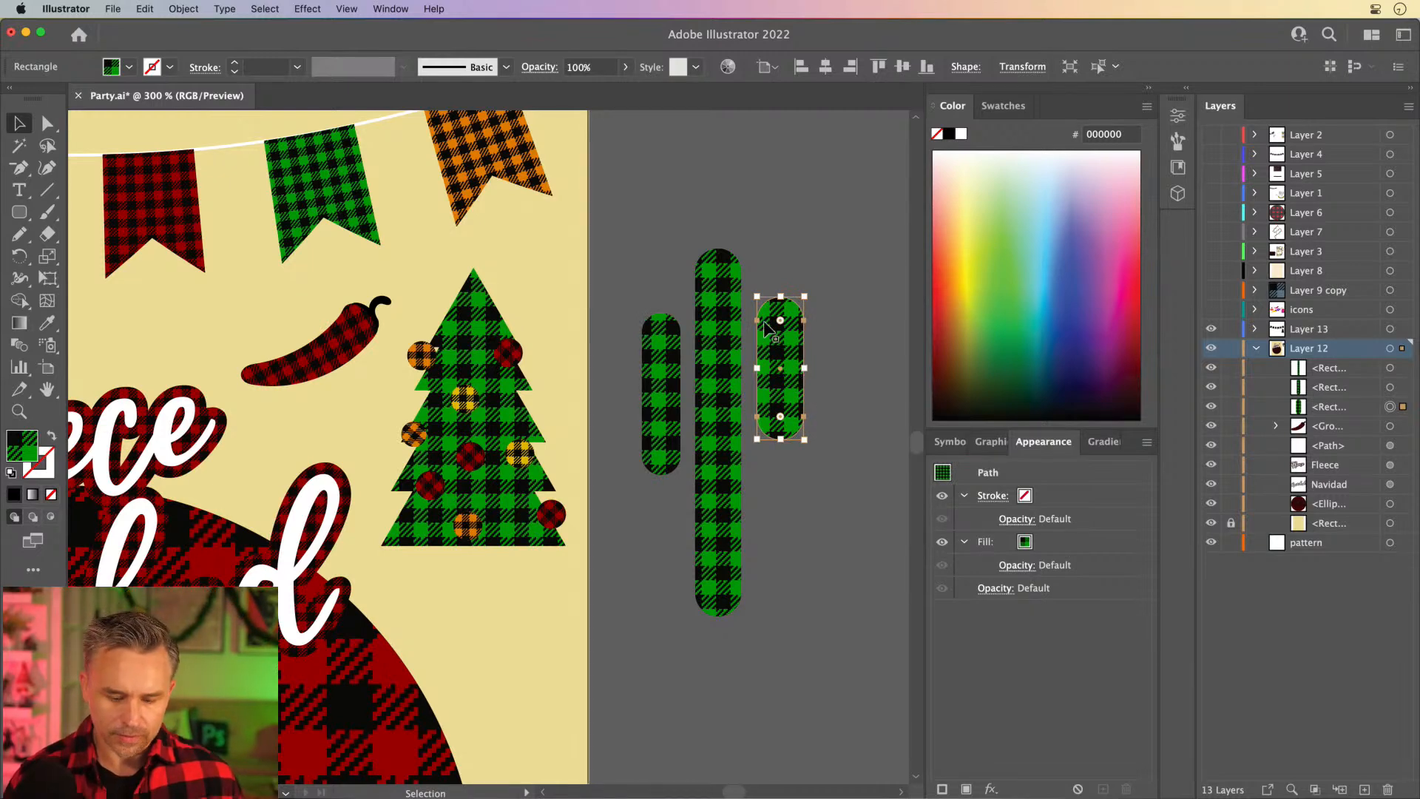
Draw a rounded rectangle across the right arm's lower end and rotate it diagonally to link that arm with the trunk.
scroll(769, 329, up, 5)
scroll(763, 321, left, 3)
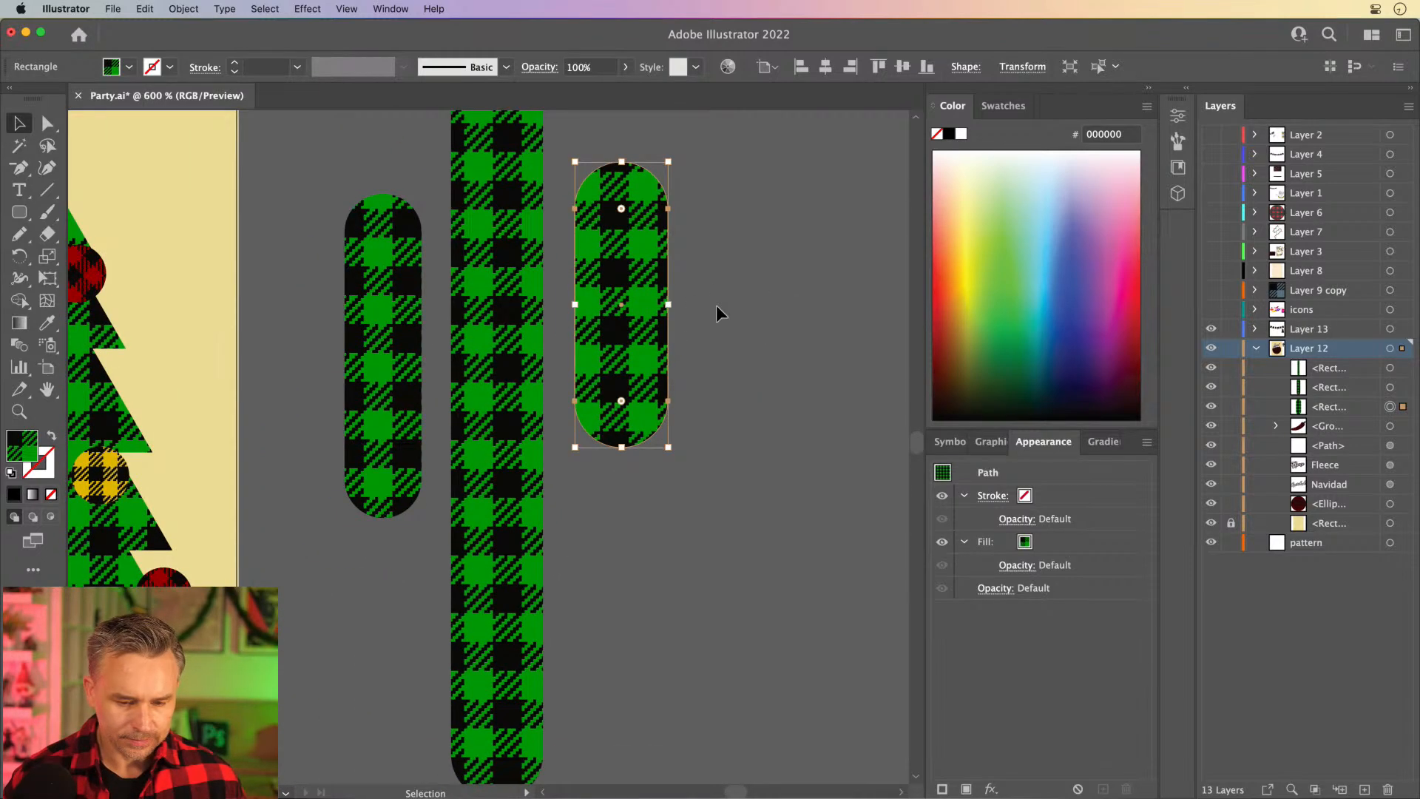
click(19, 214)
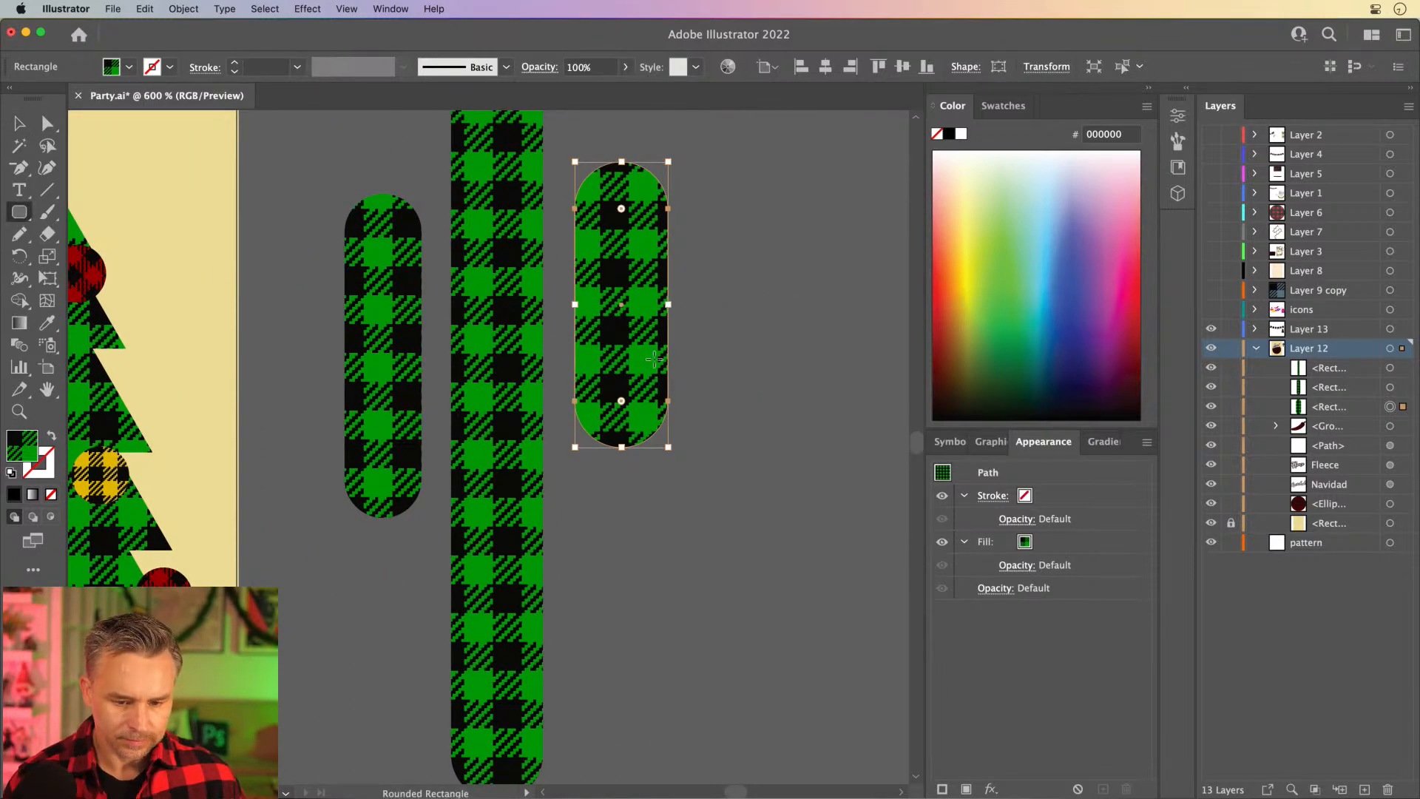
drag(667, 347, 473, 448)
click(20, 124)
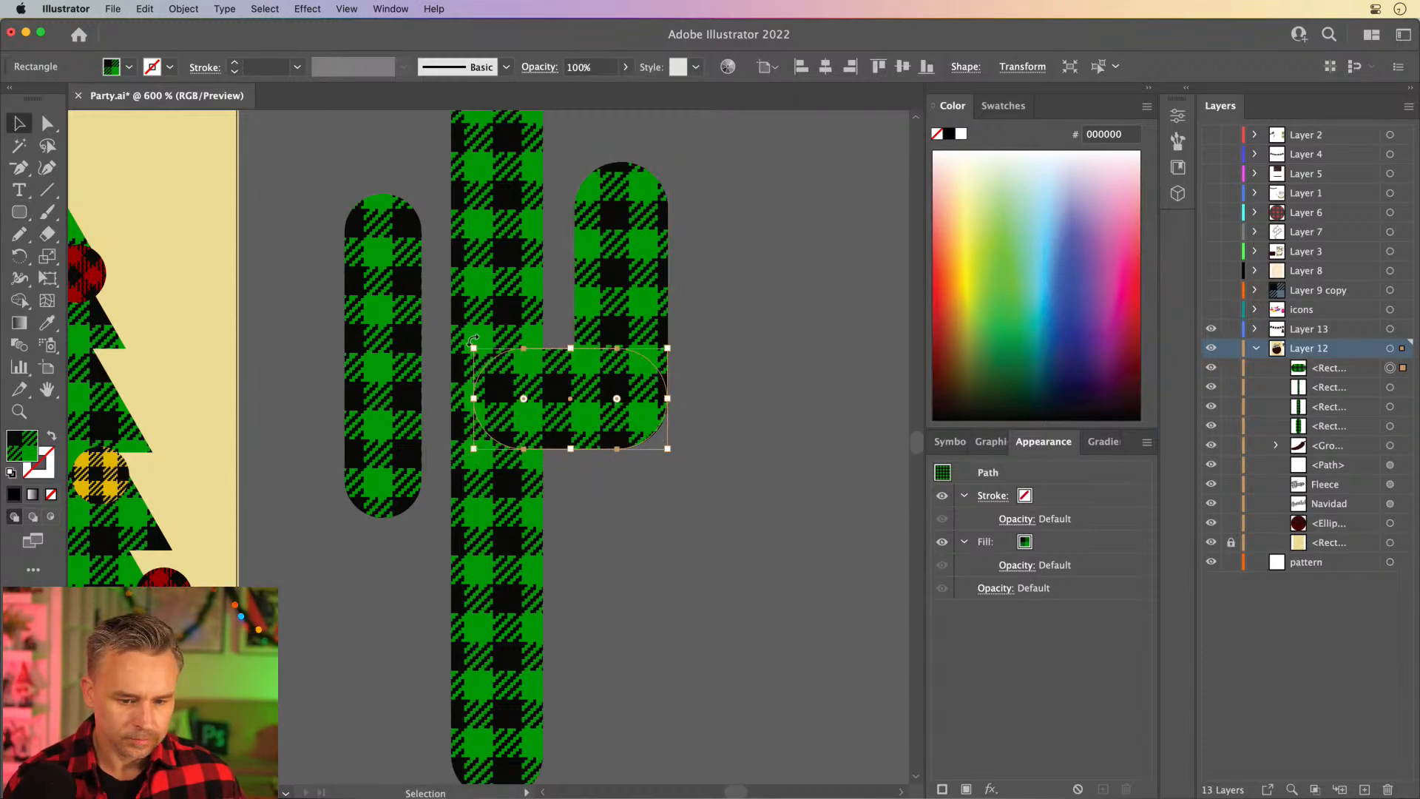
drag(485, 354, 539, 437)
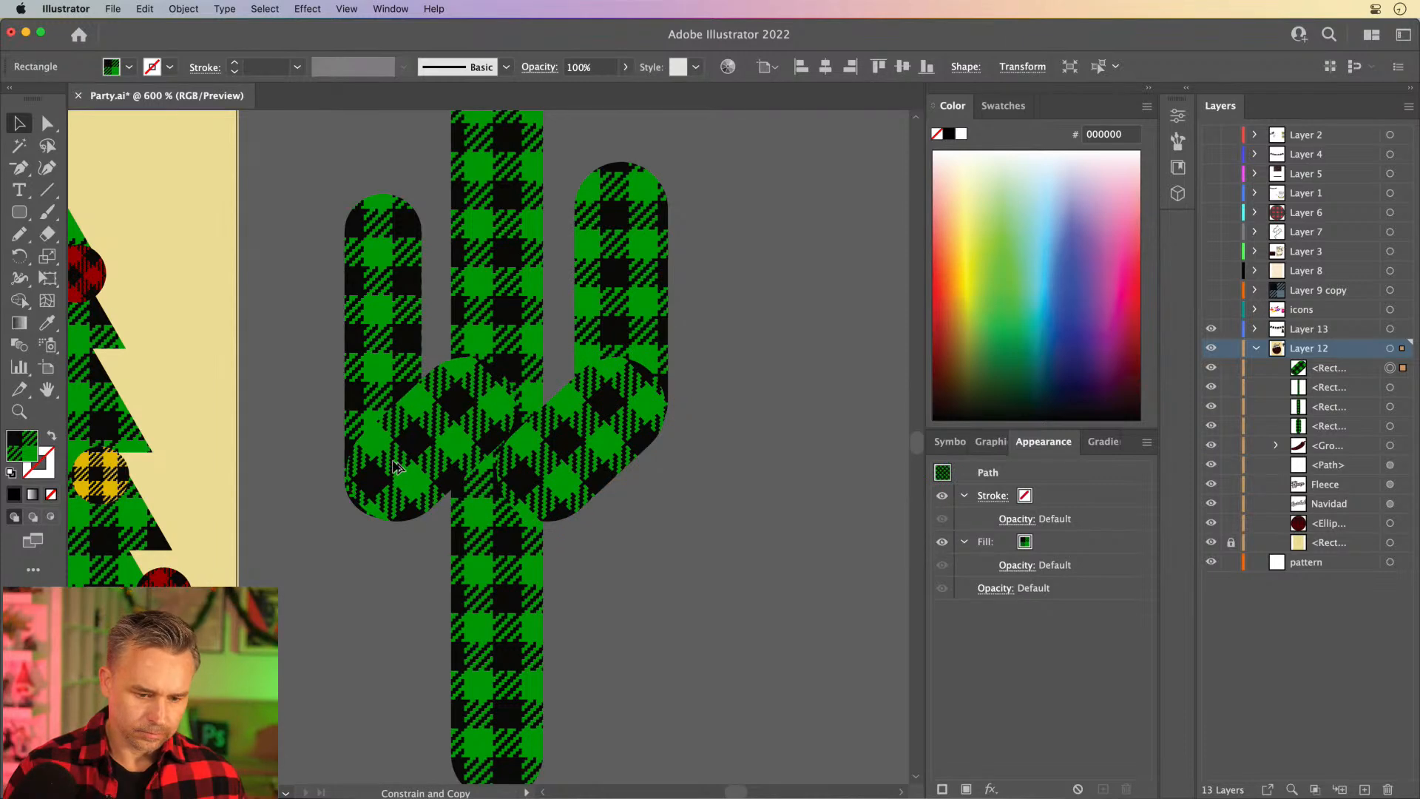
key(super+shift+a)
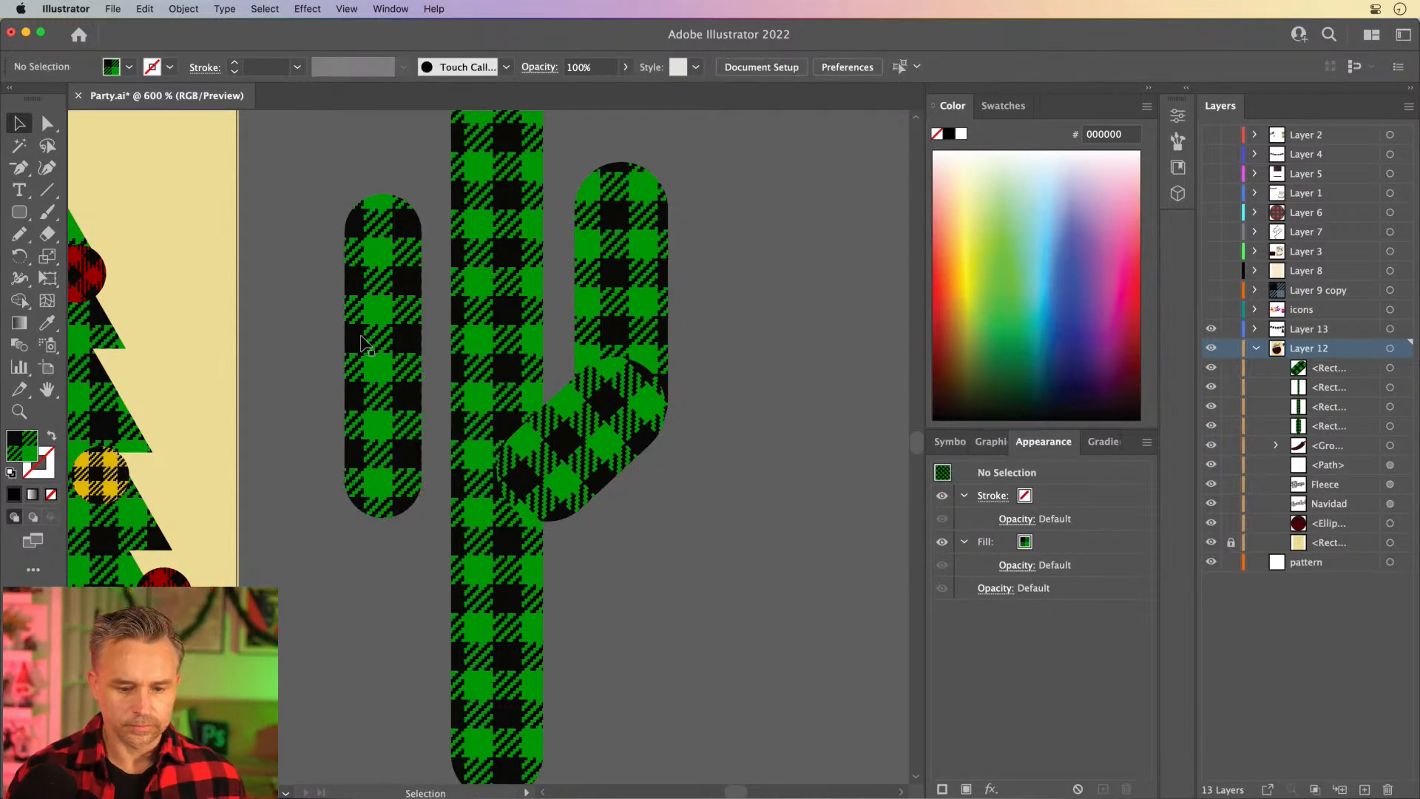
Nudge the right arm and its diagonal connector toward the trunk, and lengthen the connector until it runs into the trunk.
click(567, 471)
shift+click(603, 296)
drag(613, 281, 606, 287)
key(super+shift+a)
click(498, 515)
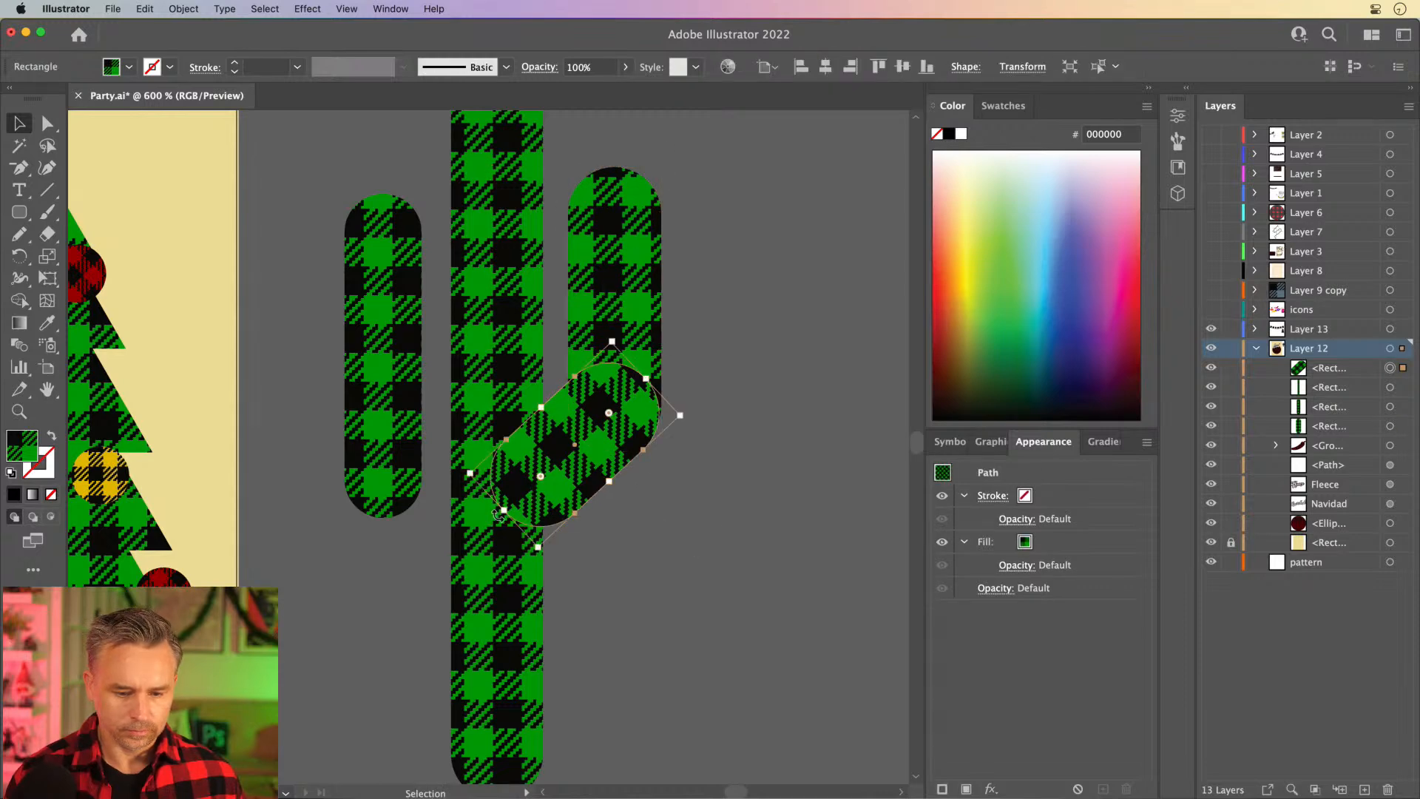
drag(504, 510, 477, 547)
Duplicate the left arm straight downward and rotate the copy diagonally toward the trunk as its connector.
click(397, 439)
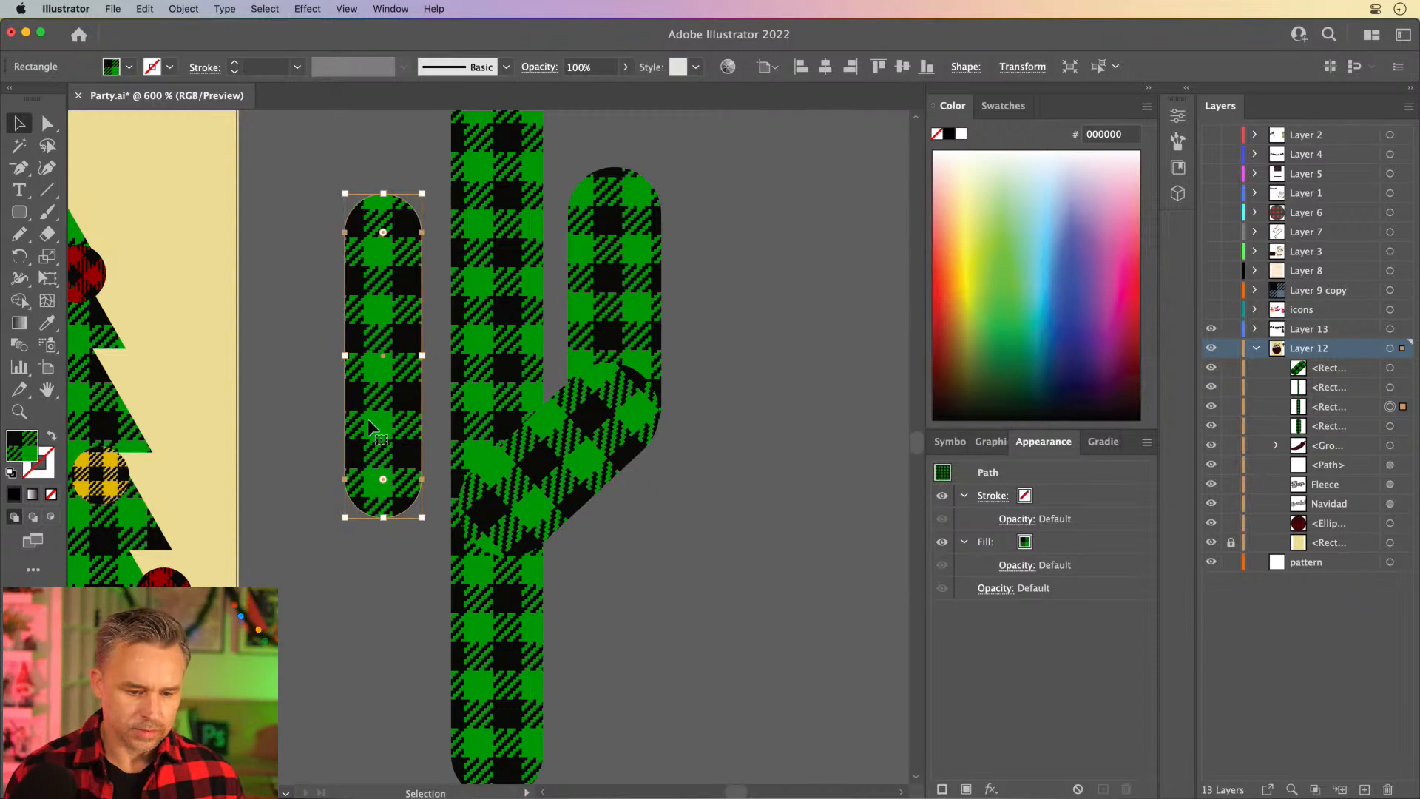
click(14, 213)
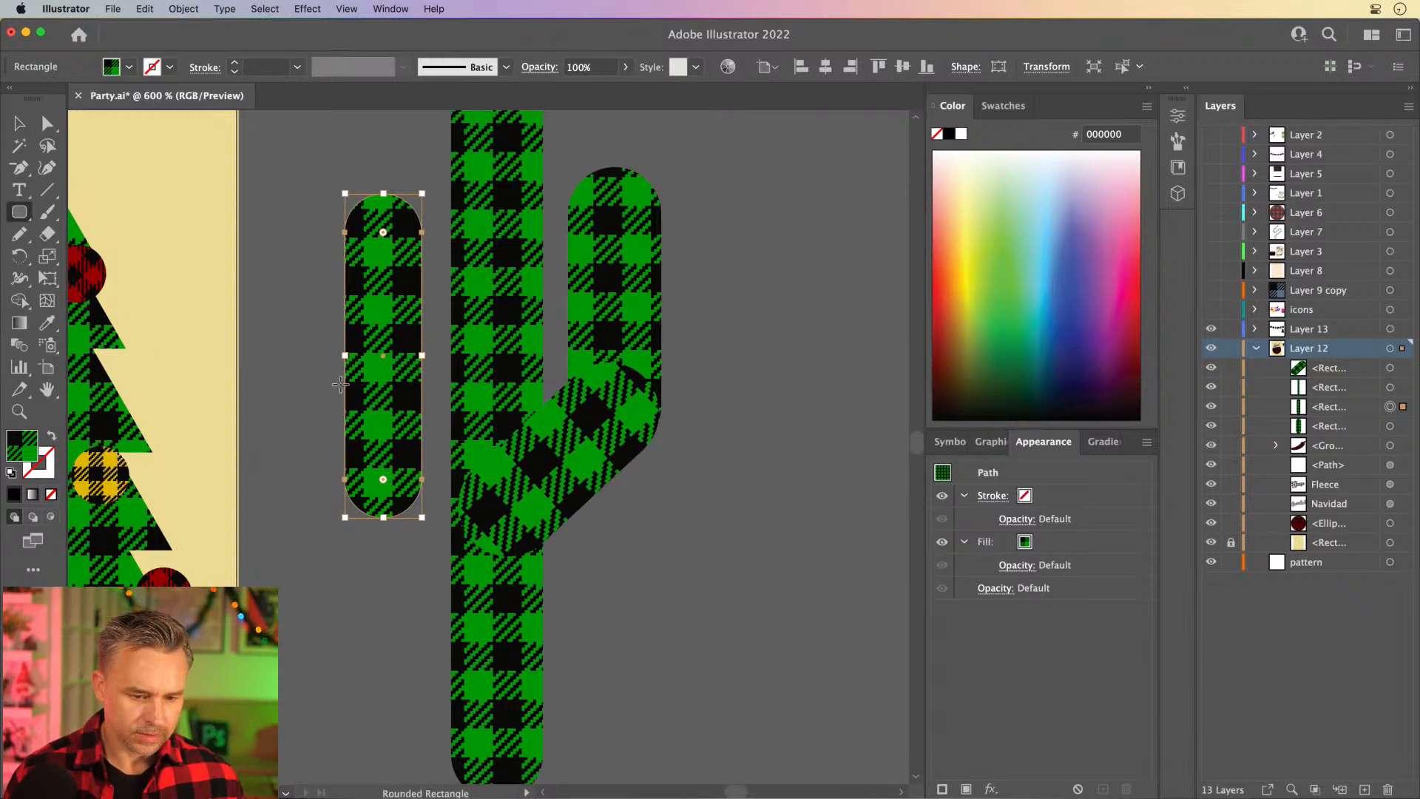
click(14, 117)
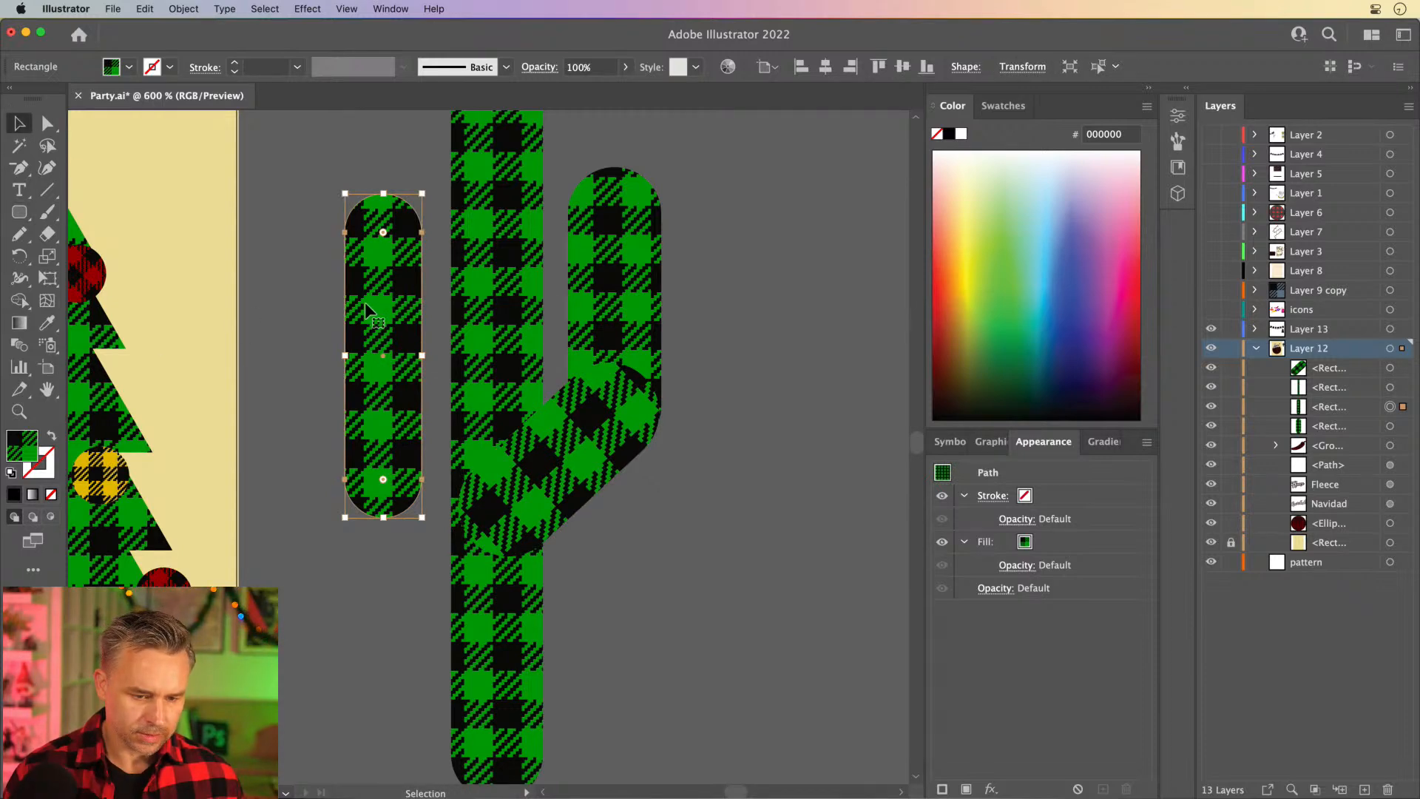
drag(363, 301, 363, 461)
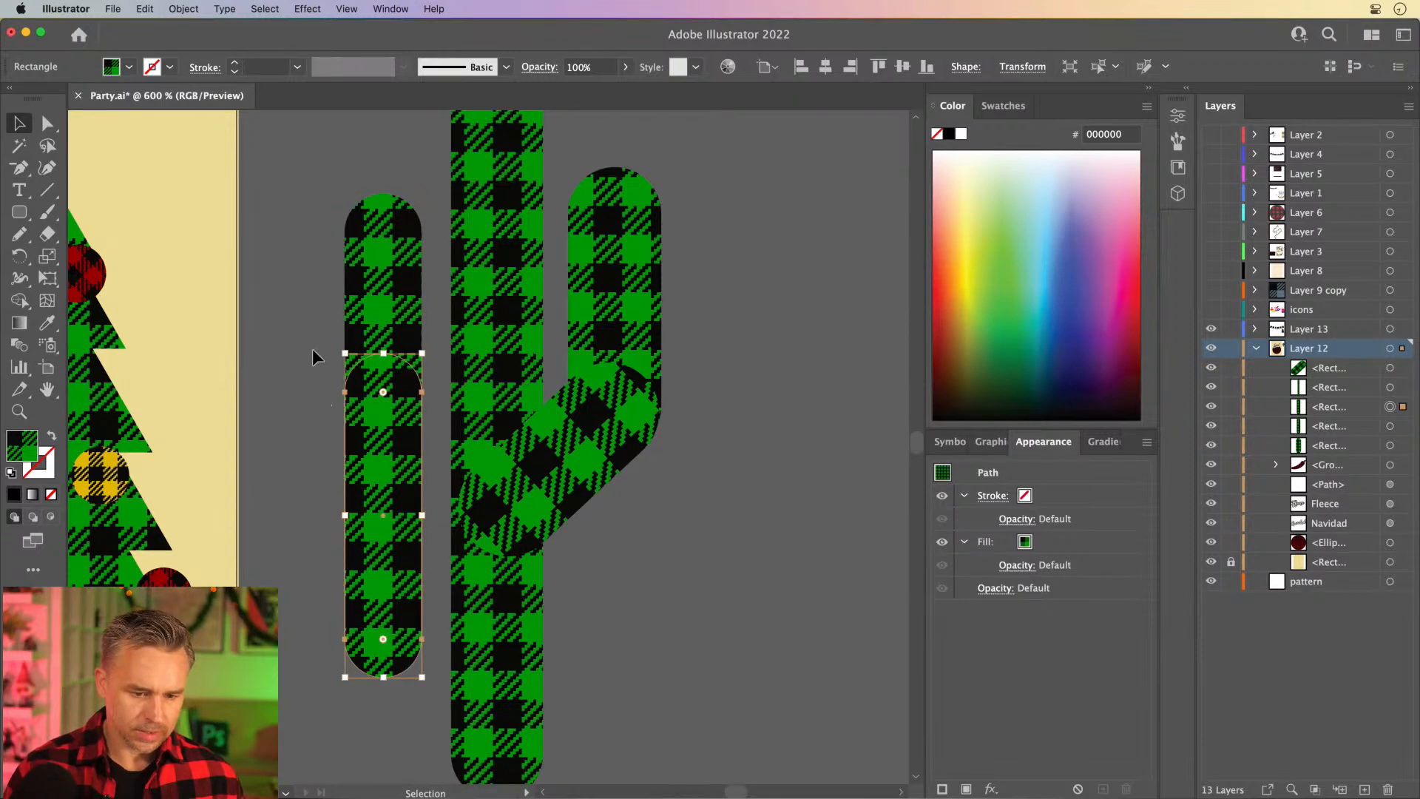
drag(335, 348, 364, 529)
key(super+z)
key(super+z)
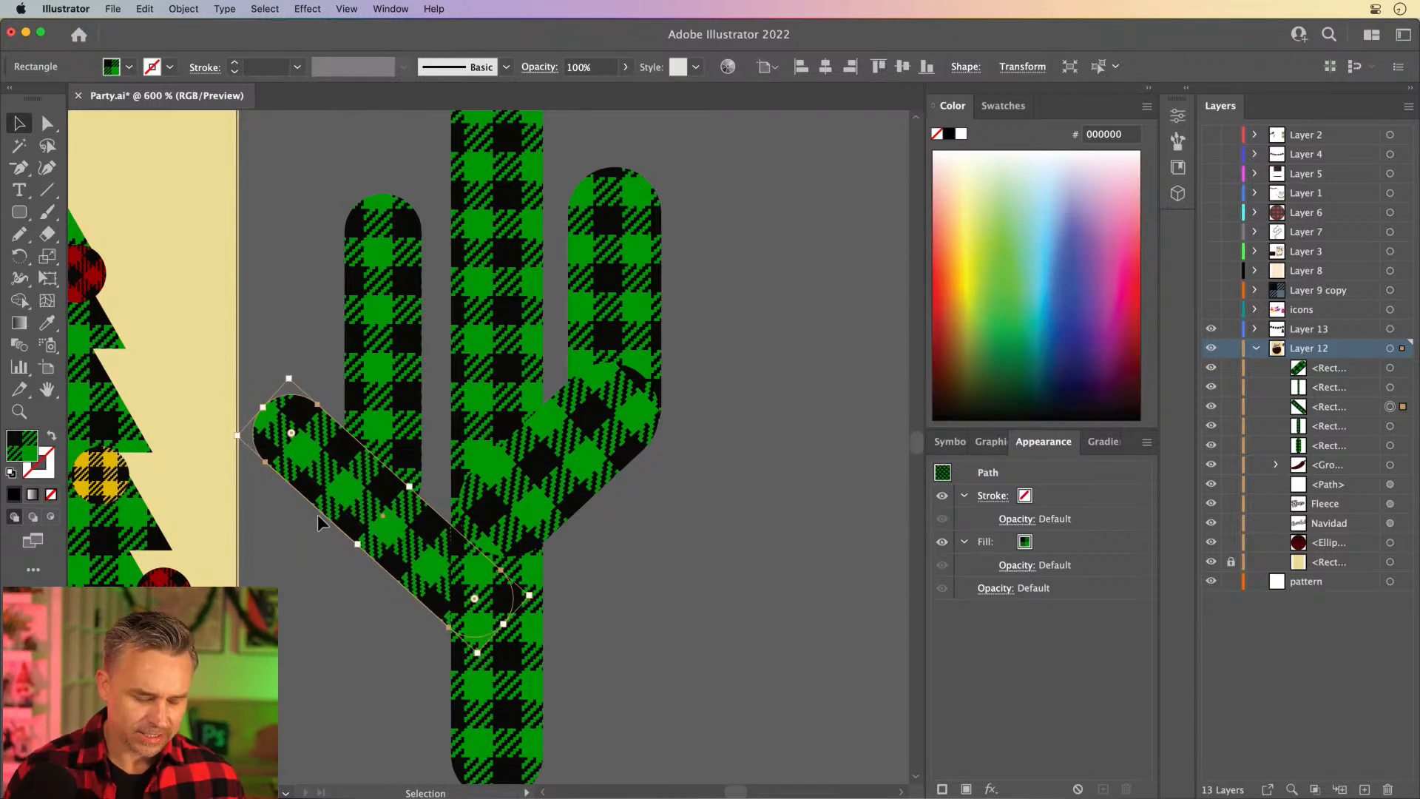
drag(262, 406, 378, 488)
key(super+z)
drag(265, 406, 343, 587)
key(super+z)
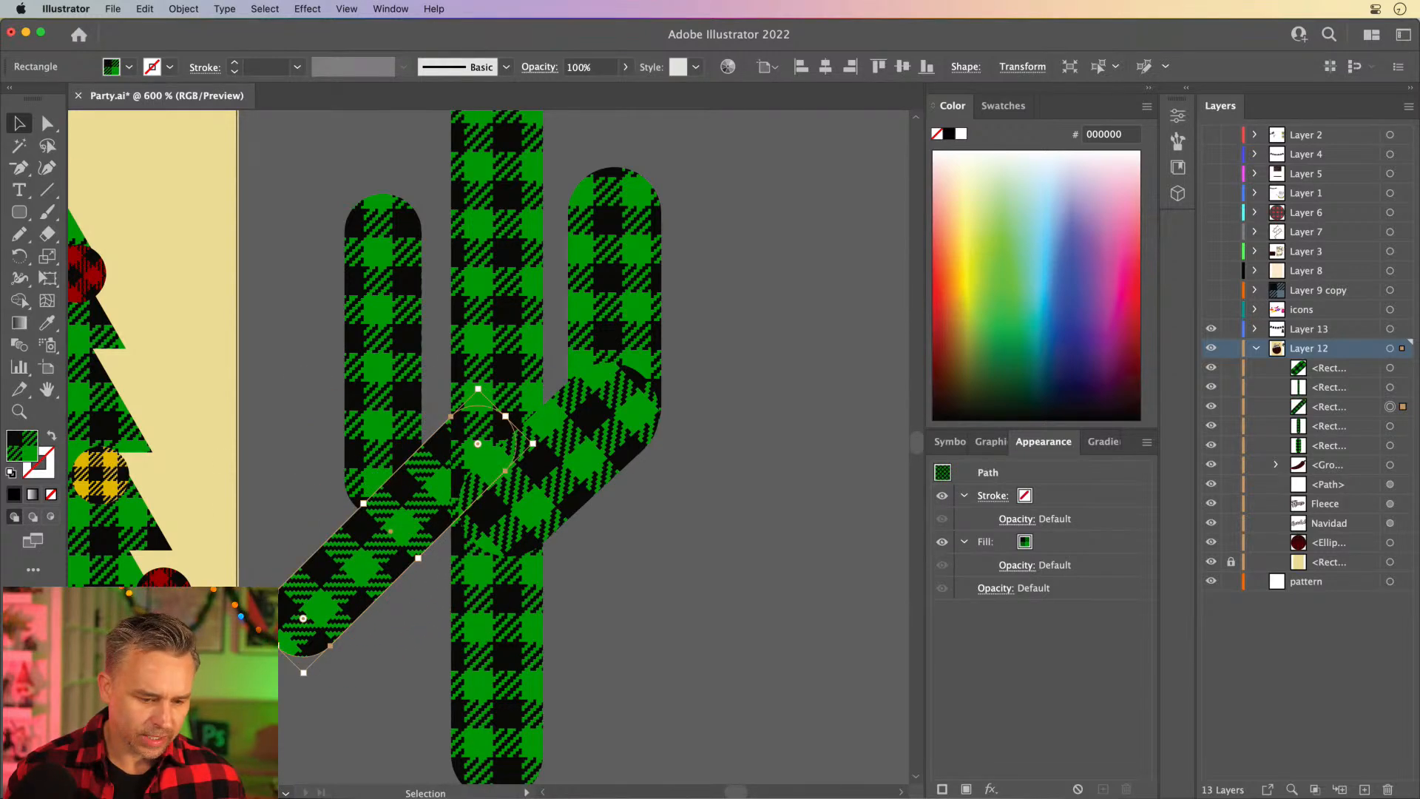
Rotate and shorten the left connector so it runs from the left arm's lower end diagonally down into the trunk.
drag(534, 436, 303, 357)
drag(288, 406, 396, 517)
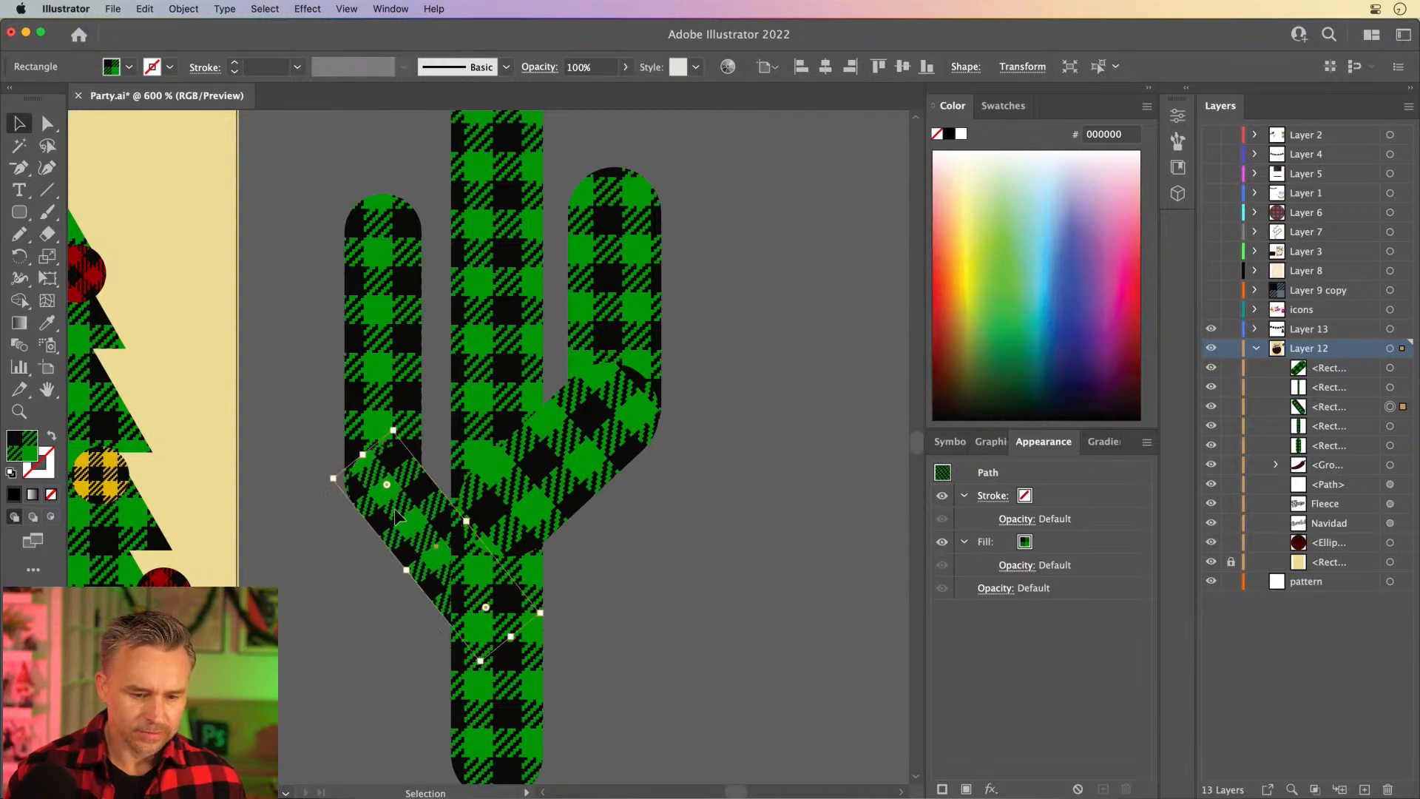
click(331, 336)
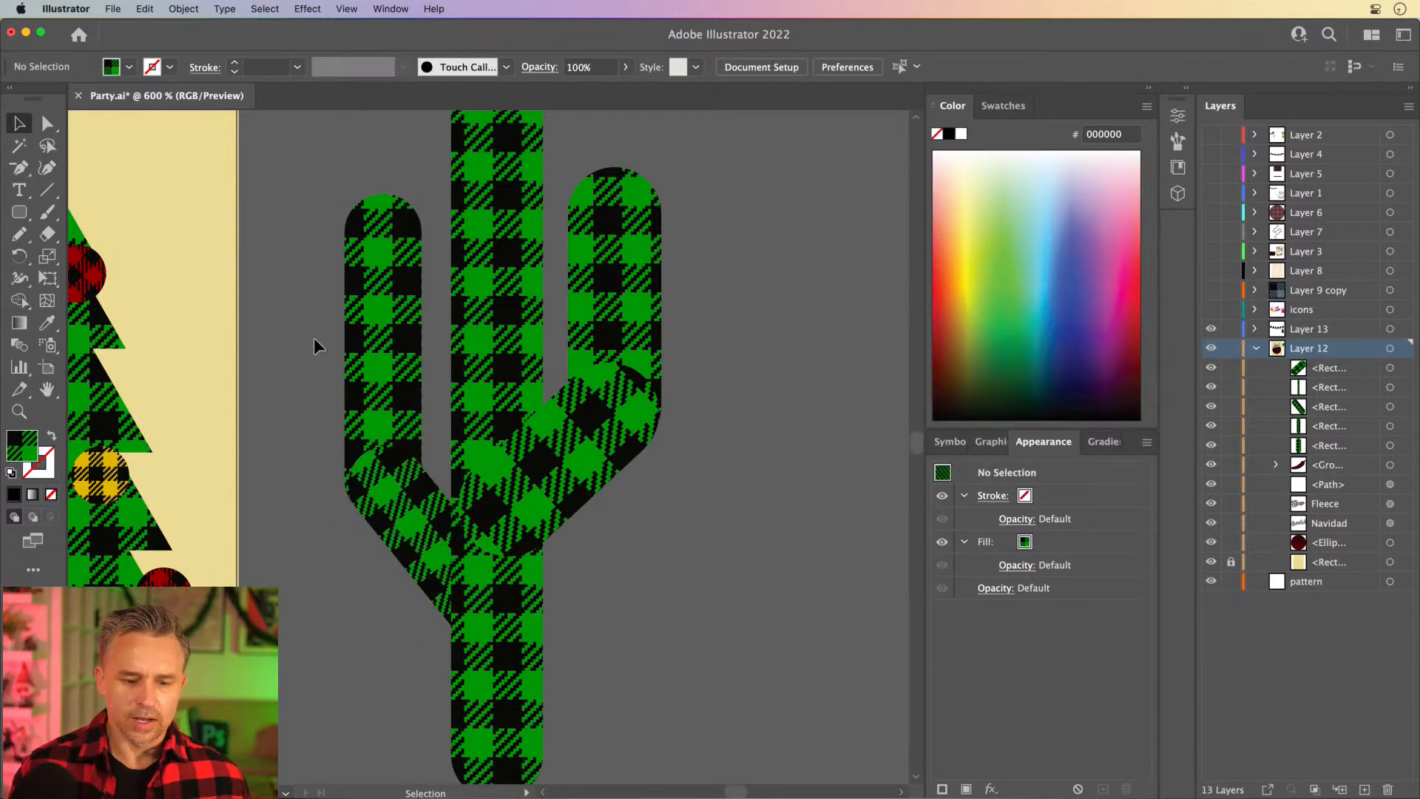
Select all five cactus pieces and unite them into a single plaid shape.
key(super+minus)
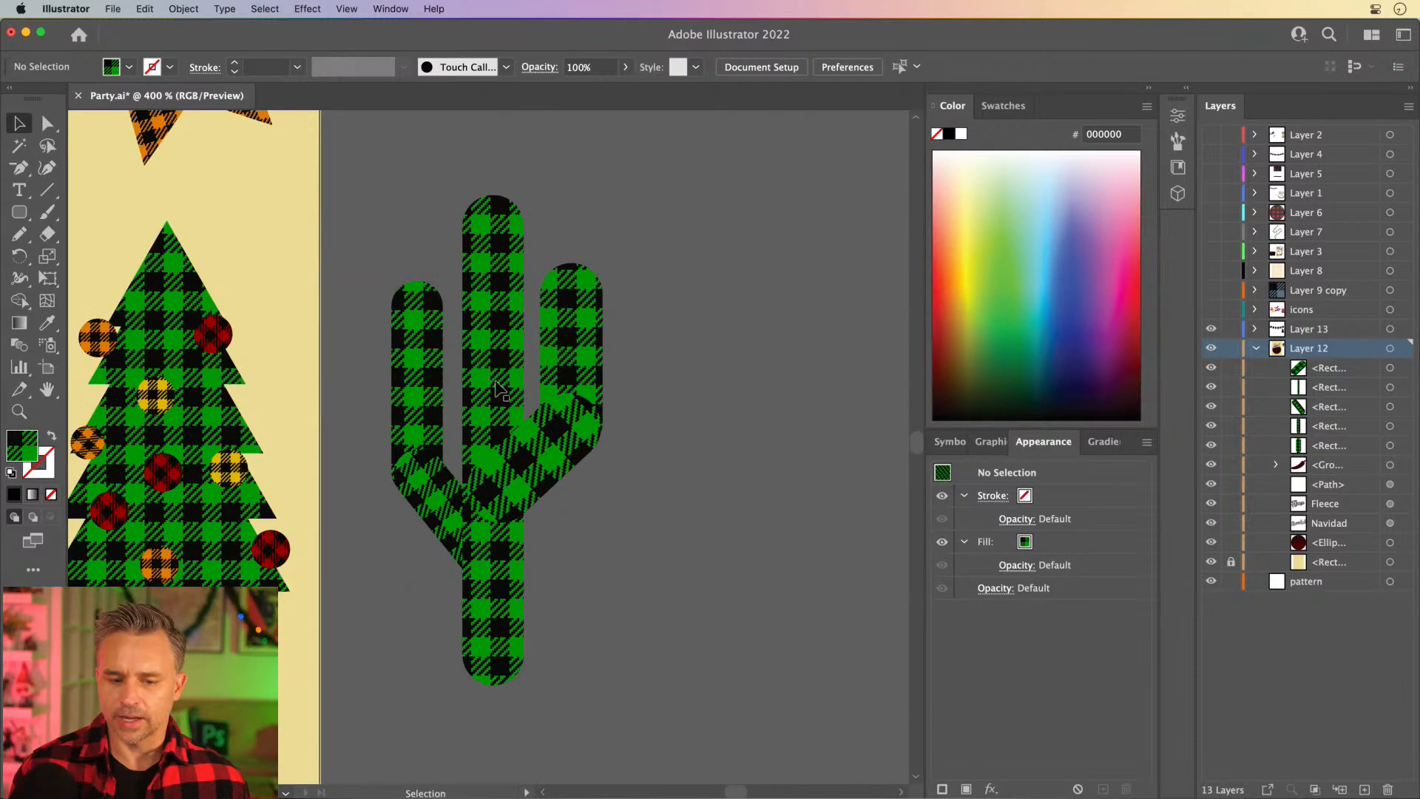
key(super+a)
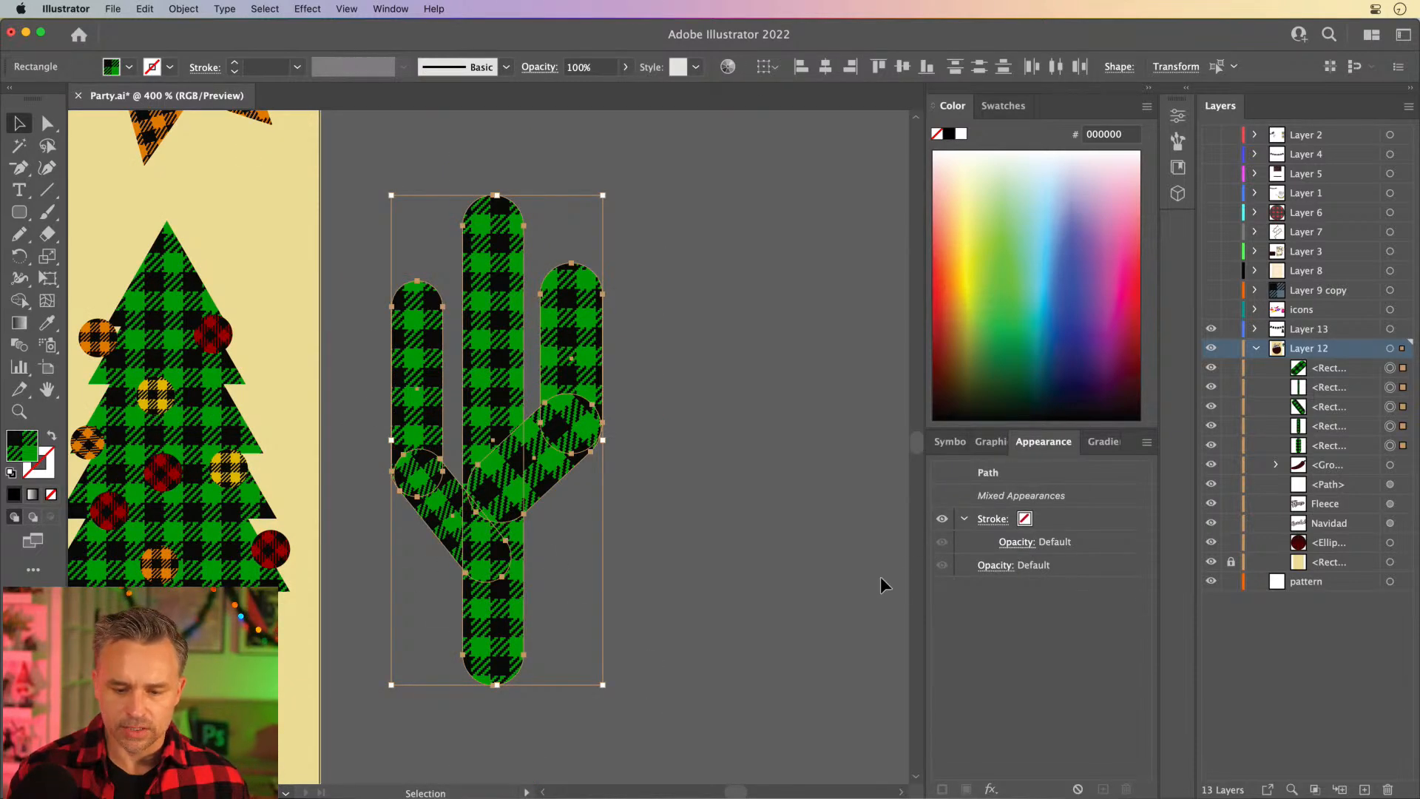
click(1188, 89)
click(984, 545)
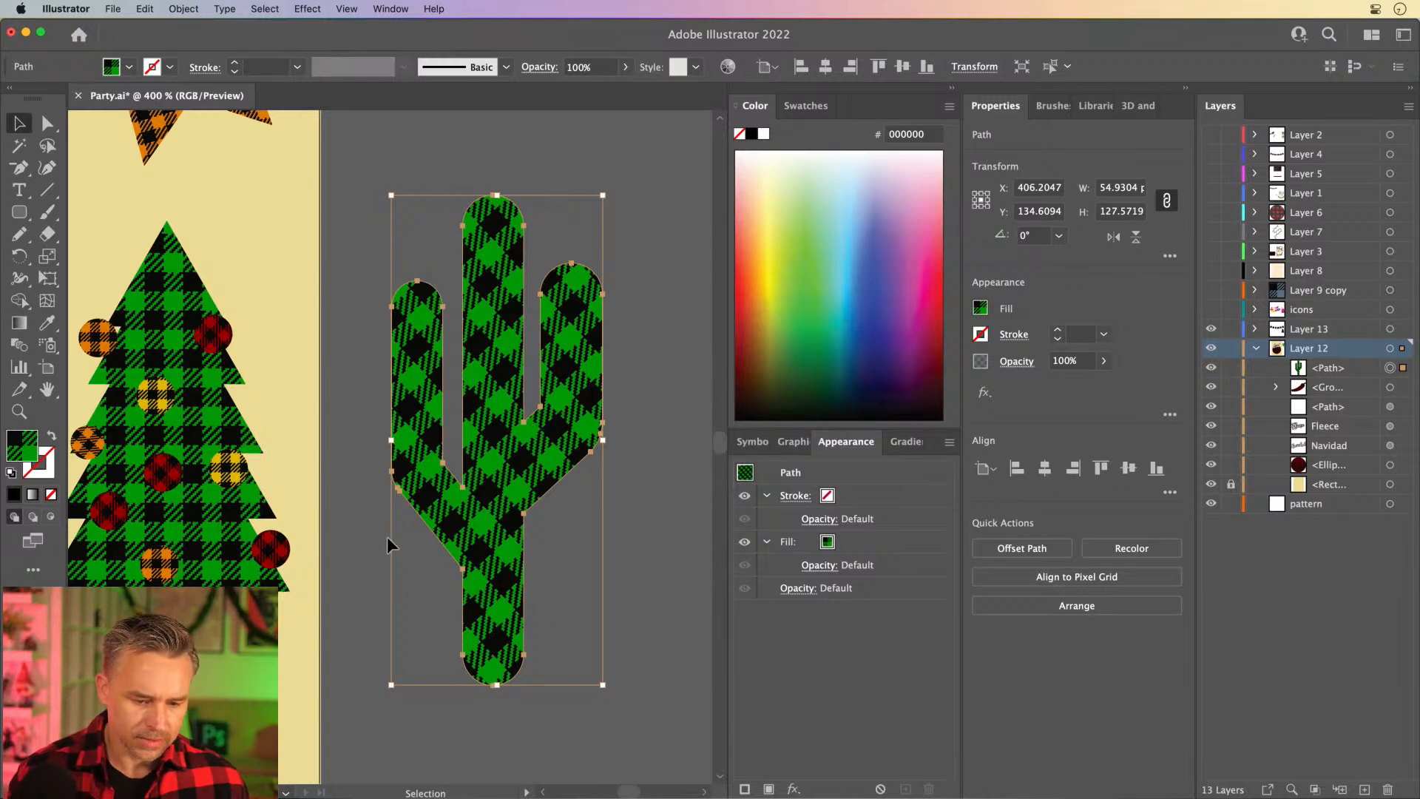
Round the outer corners where the arms meet the trunk, about 10.6 px on the left and about 6.3 px on the right.
scroll(426, 562, up, 3)
scroll(600, 384, left, 2)
key(a)
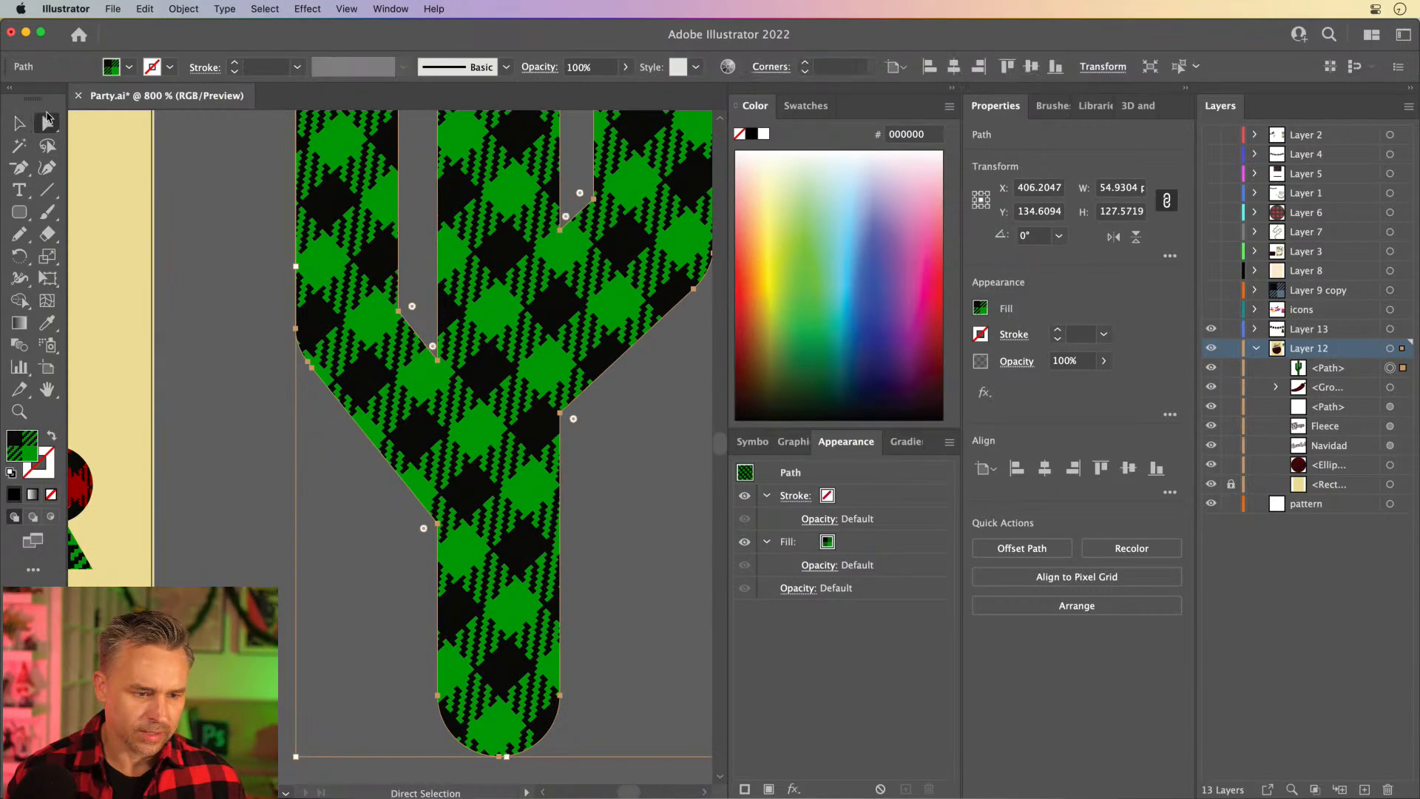
drag(418, 525, 358, 555)
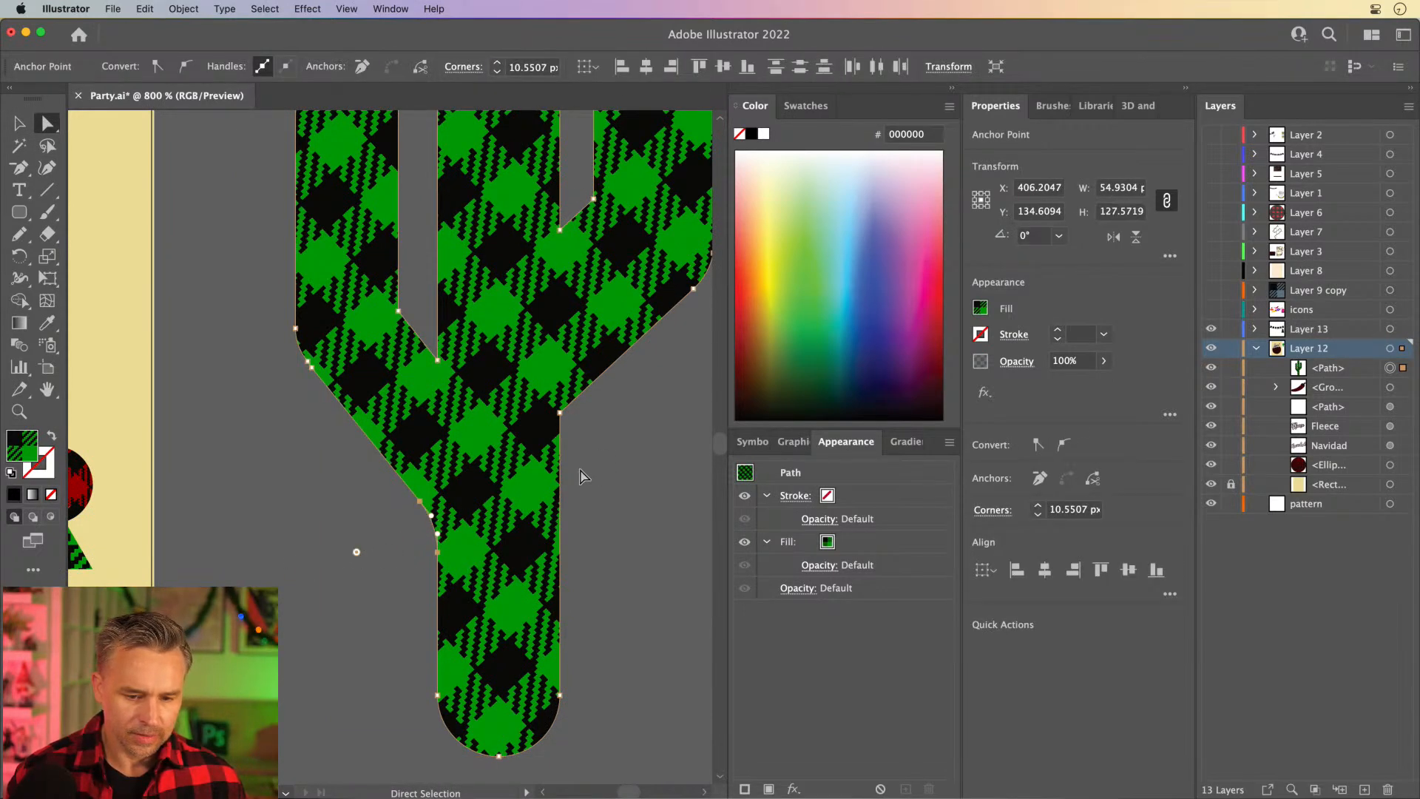
click(560, 413)
drag(573, 425, 607, 434)
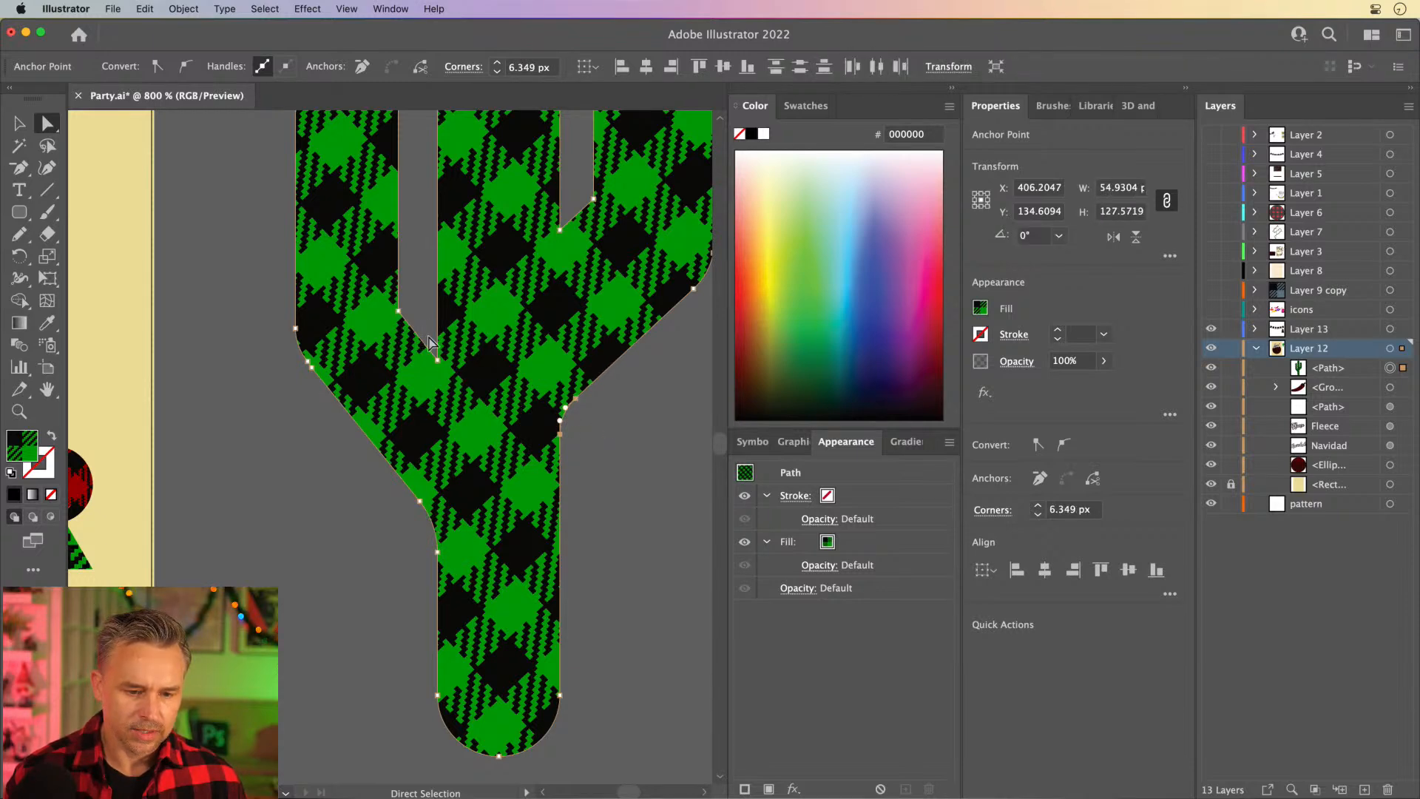
Round the inner corners at the bottom of both gaps between the trunk and the arms.
click(437, 360)
drag(436, 347, 428, 326)
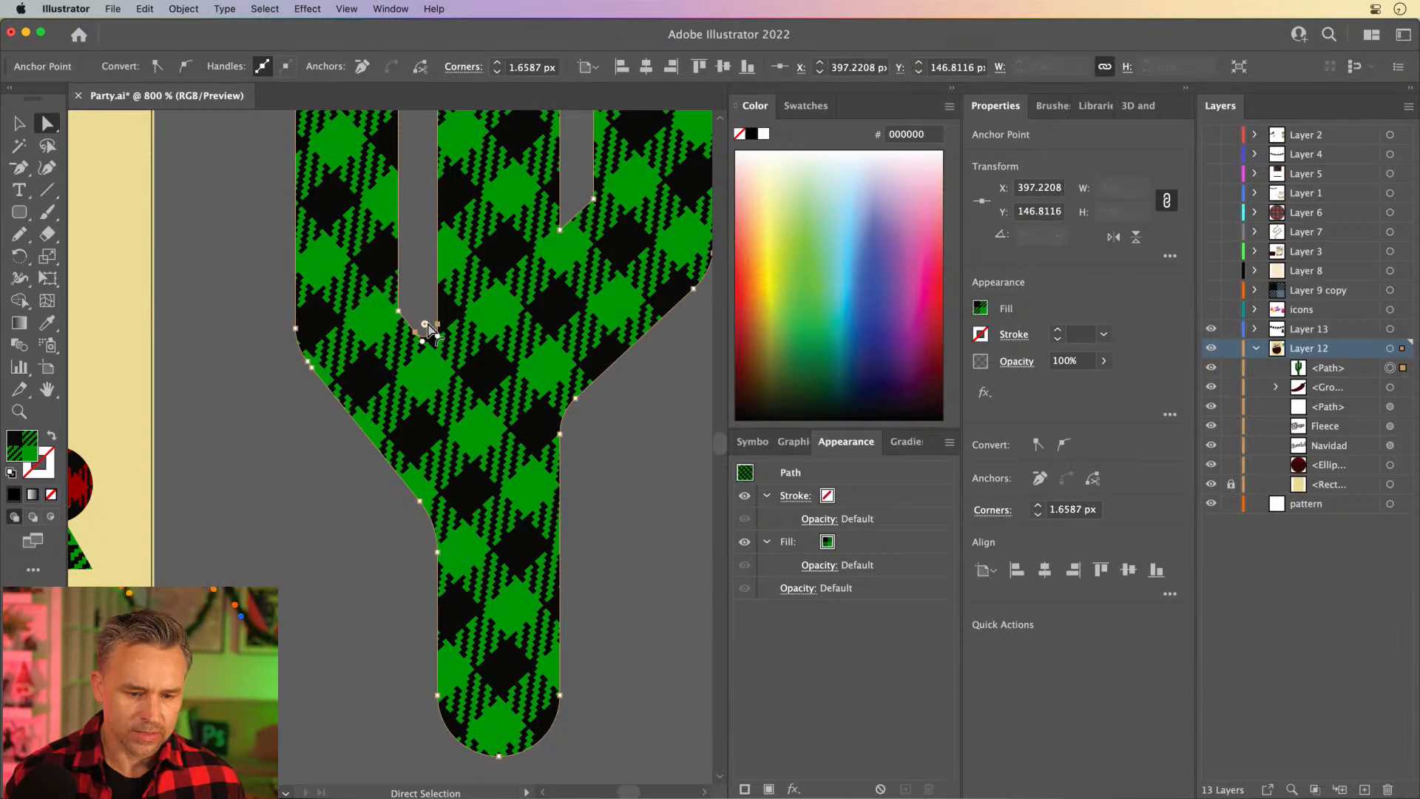
scroll(423, 322, up, 5)
click(541, 385)
click(526, 426)
drag(533, 418, 539, 402)
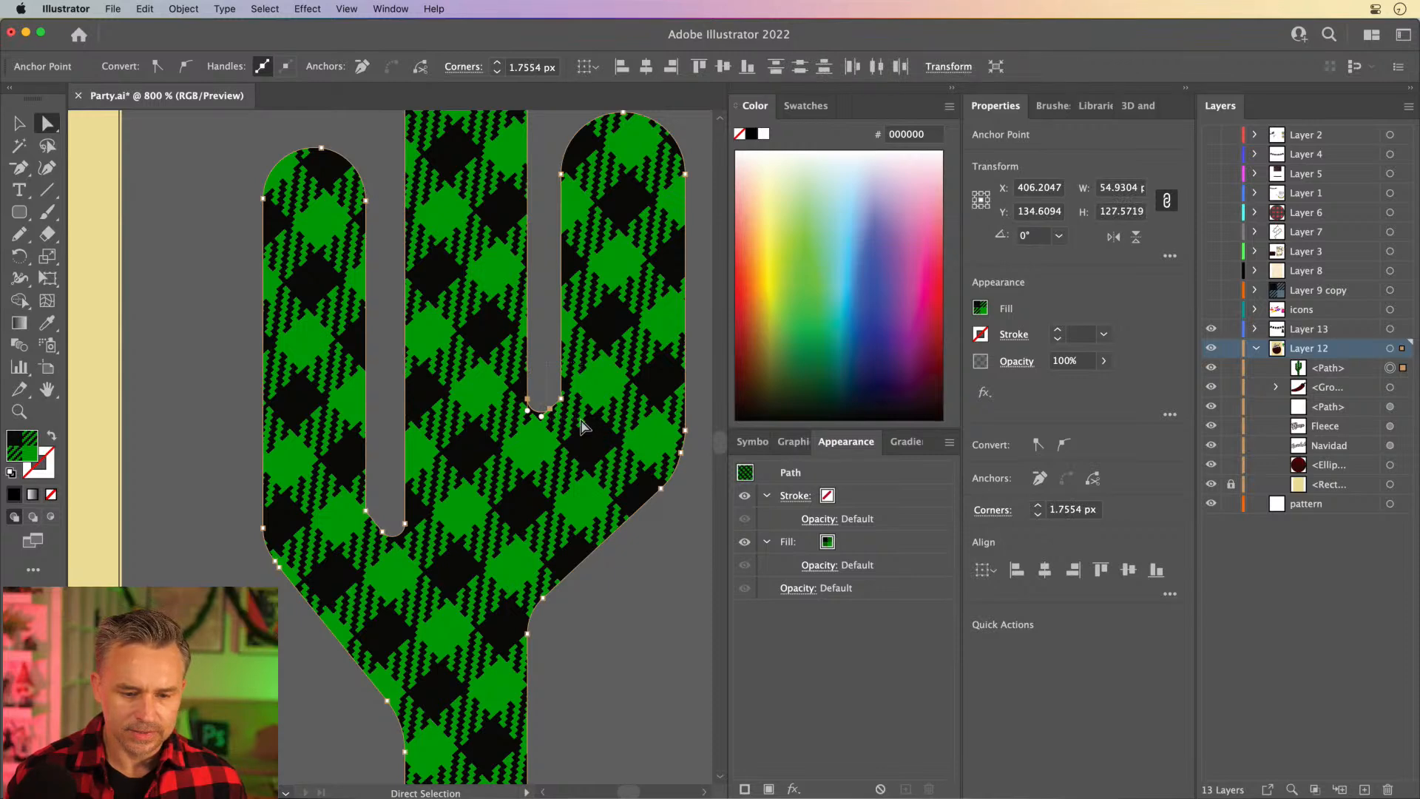
click(547, 394)
mouse_move(545, 392)
mouse_down()
mouse_move(532, 386)
mouse_move(543, 394)
mouse_up()
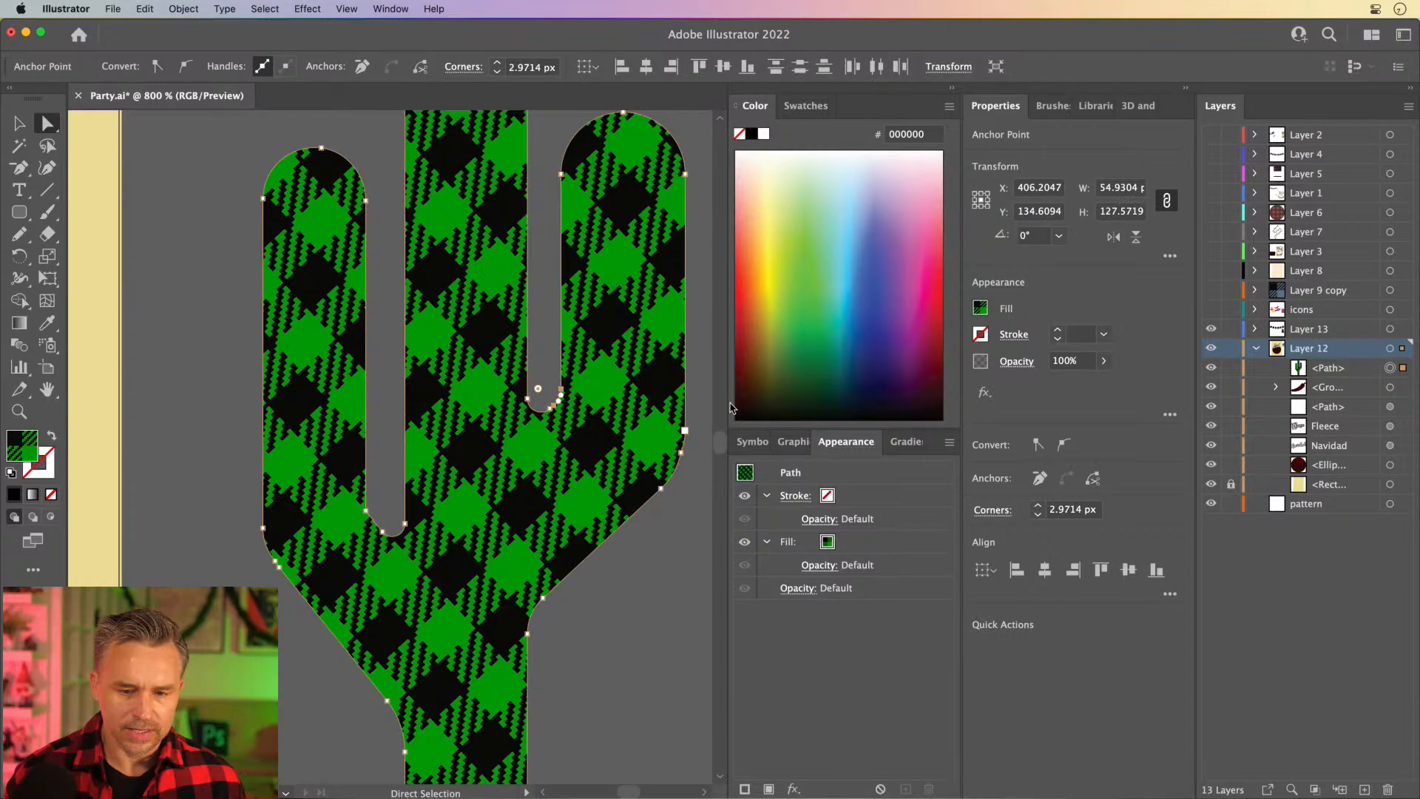
Deselect the cactus and look over its whole shape beside the Christmas tree and chili pepper.
click(704, 400)
key(super+minus)
key(super+minus)
key(super+minus)
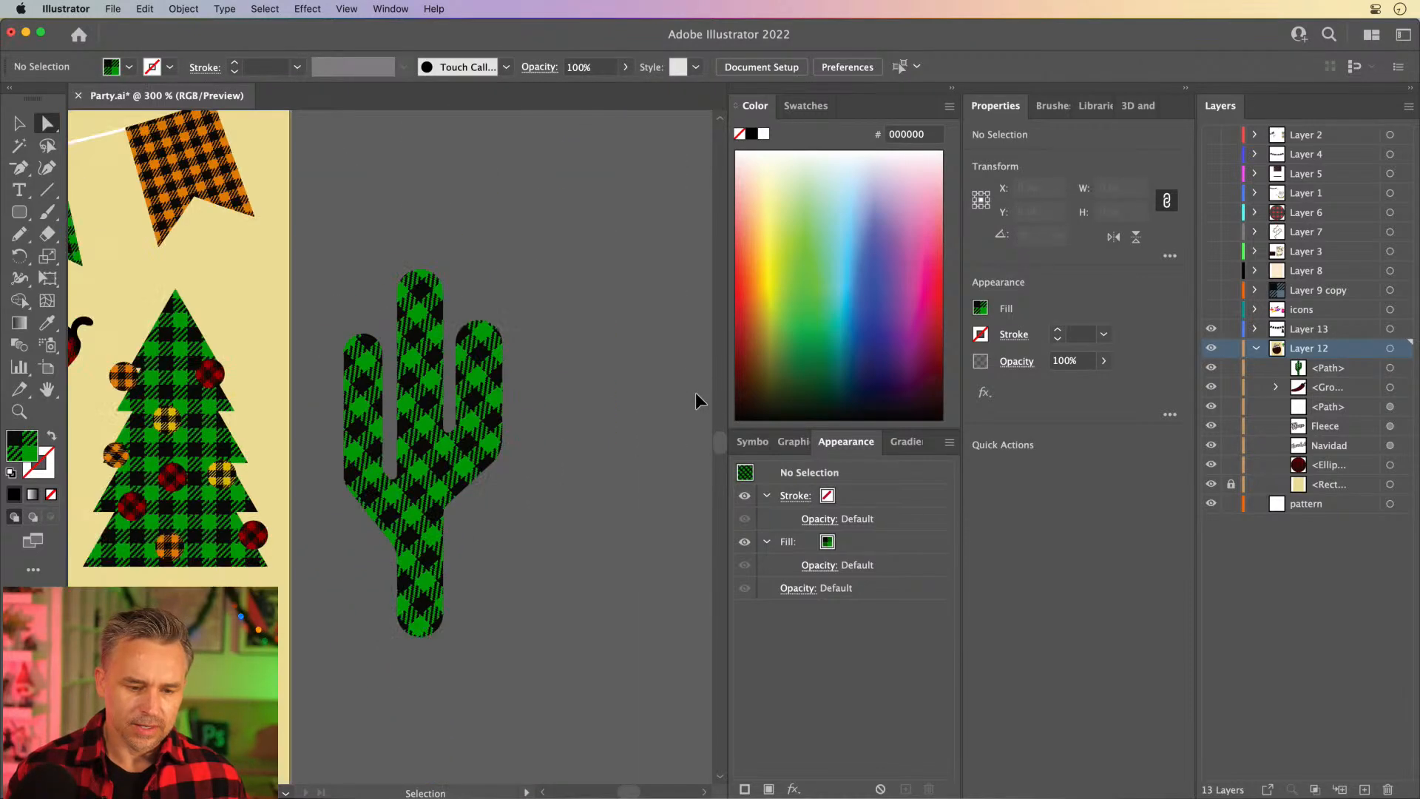
drag(397, 323, 586, 308)
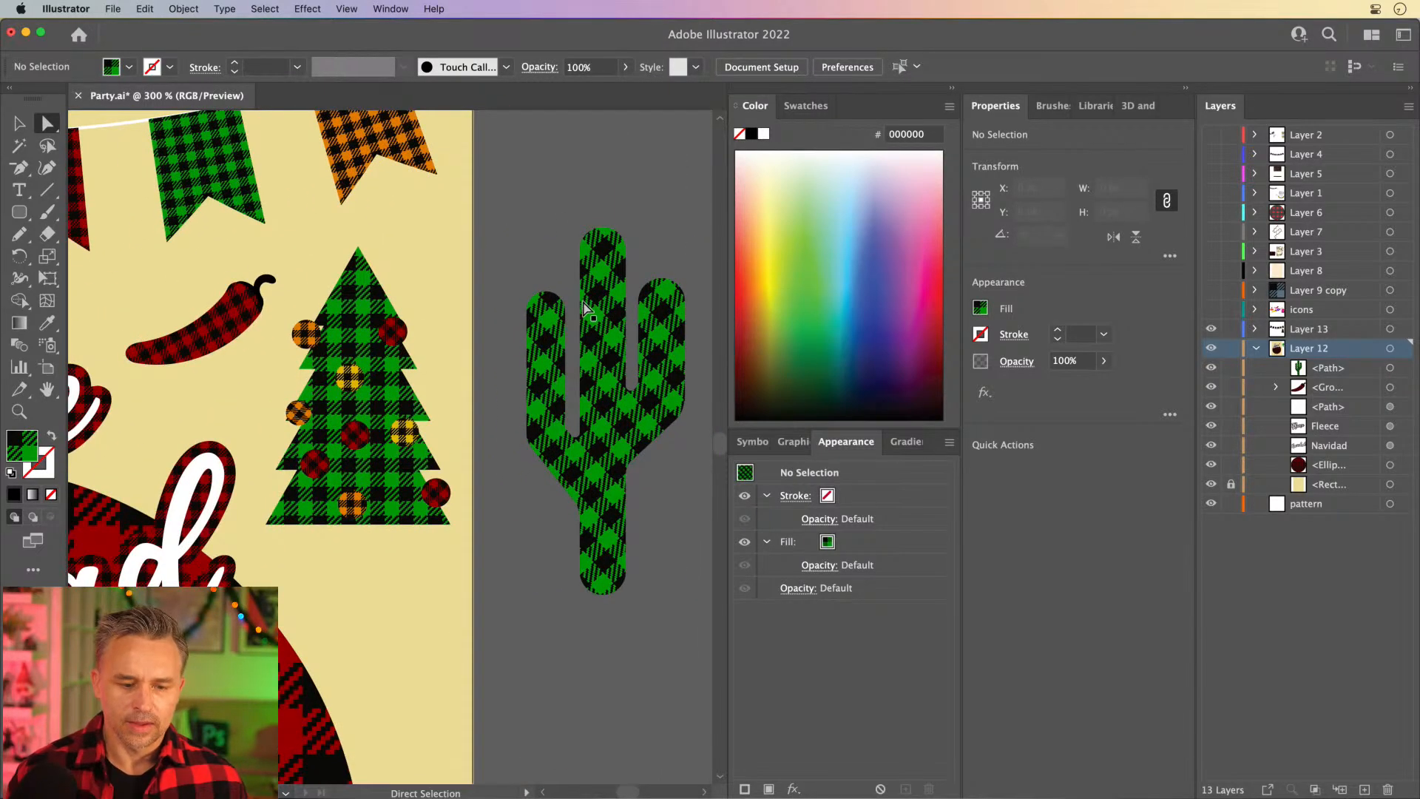
click(19, 122)
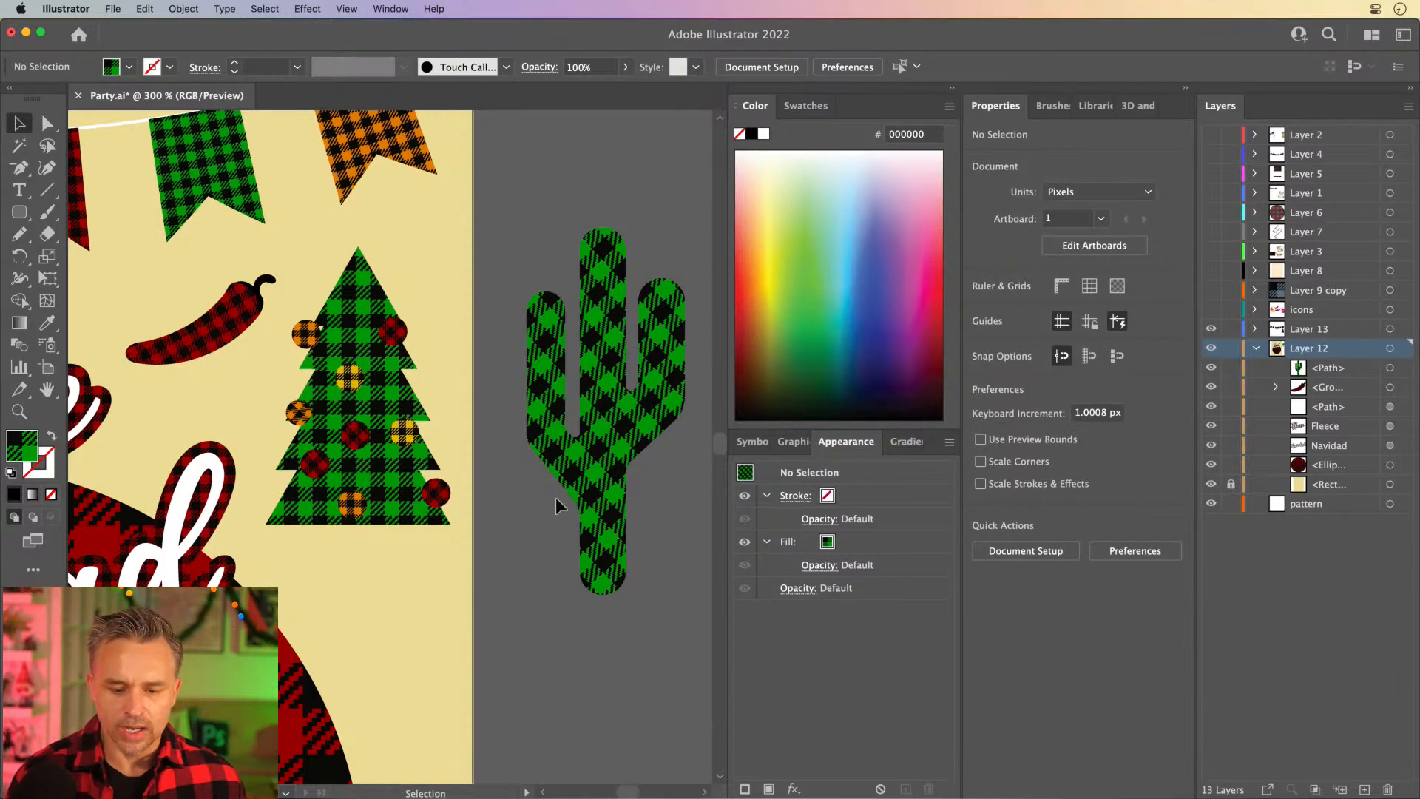
click(592, 496)
click(480, 400)
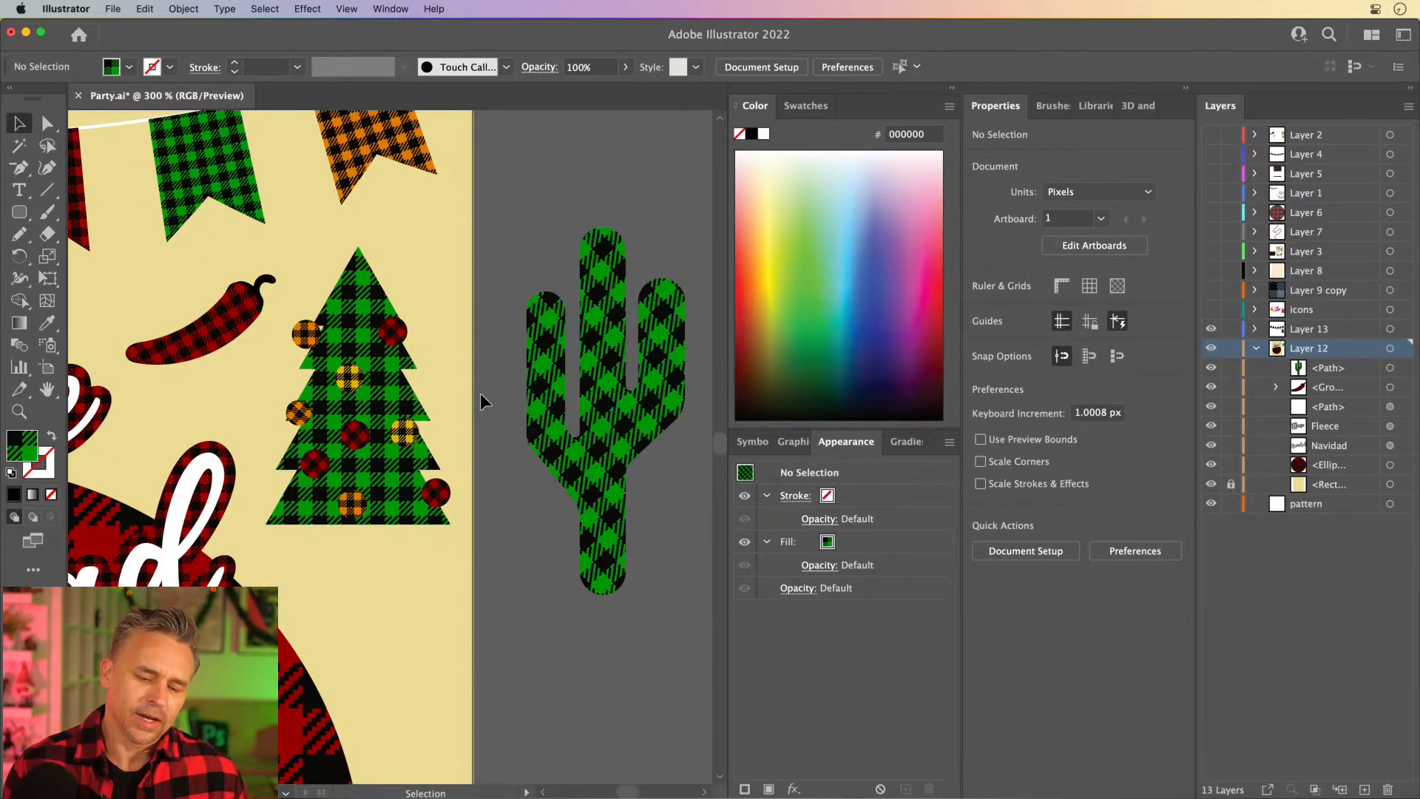
Draw a rounded rectangle pot about 28.5 × 32.6 px over the cactus trunk's base, filled with dark maroon 2E1020.
click(16, 213)
mouse_move(559, 545)
mouse_down()
mouse_move(654, 627)
mouse_move(649, 646)
mouse_move(643, 635)
mouse_up()
drag(596, 576, 584, 562)
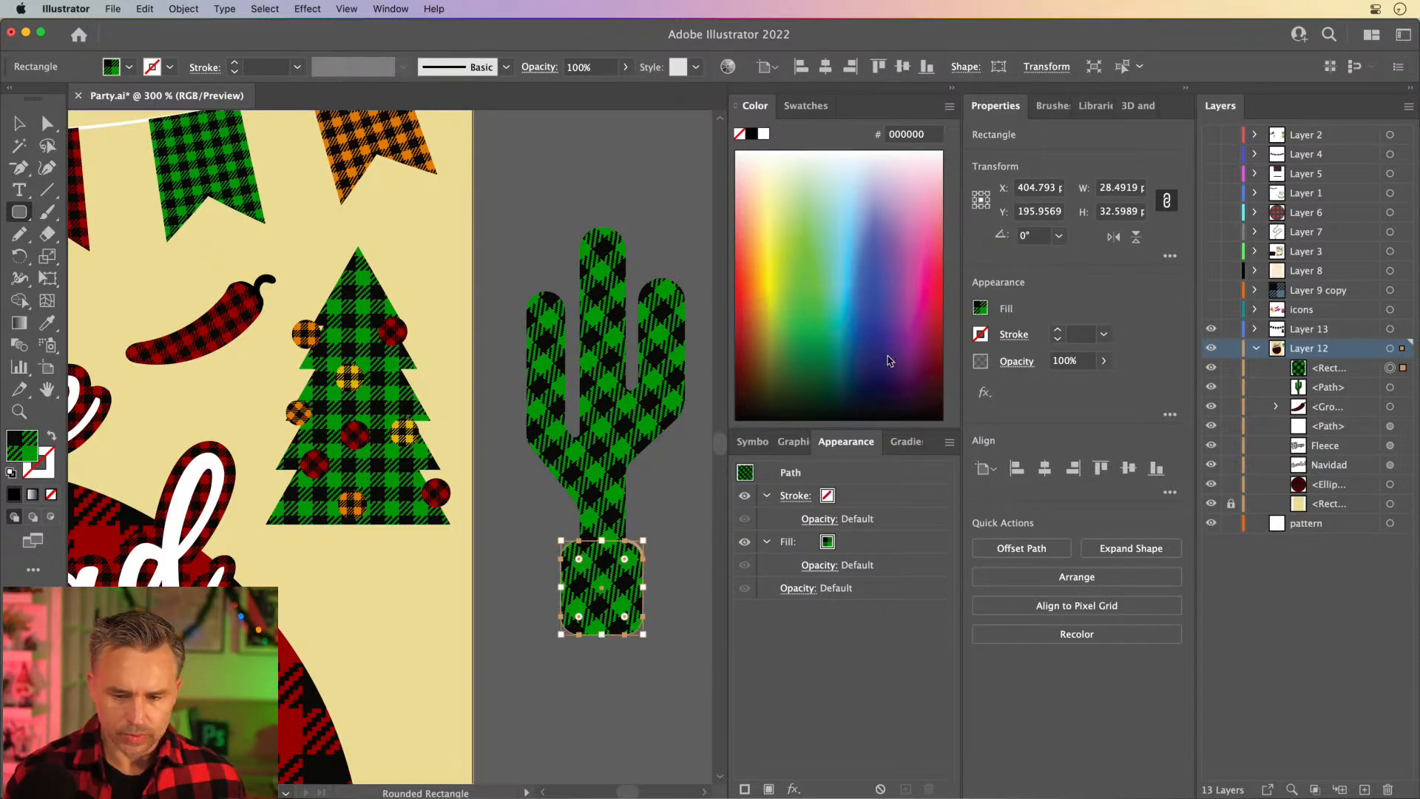
click(922, 384)
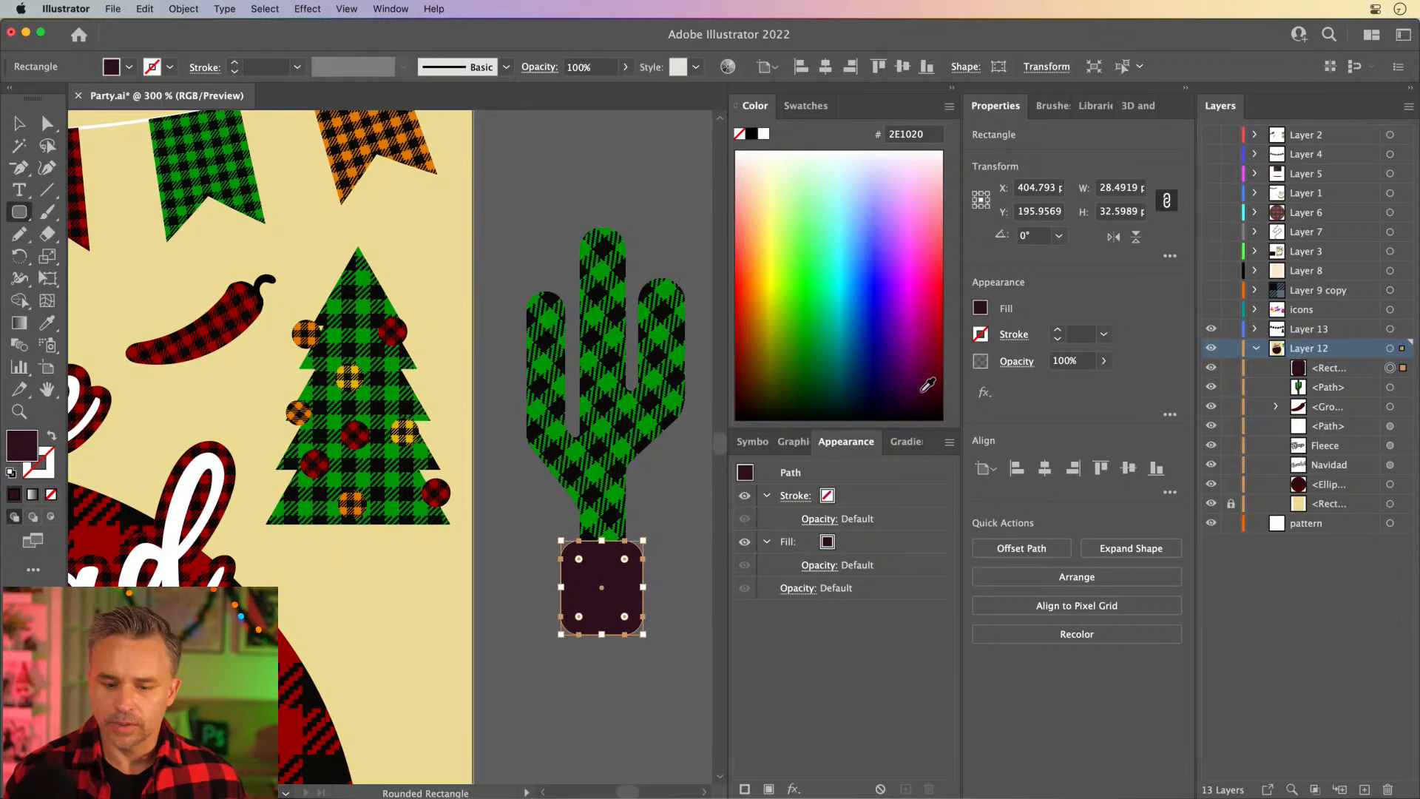
click(19, 124)
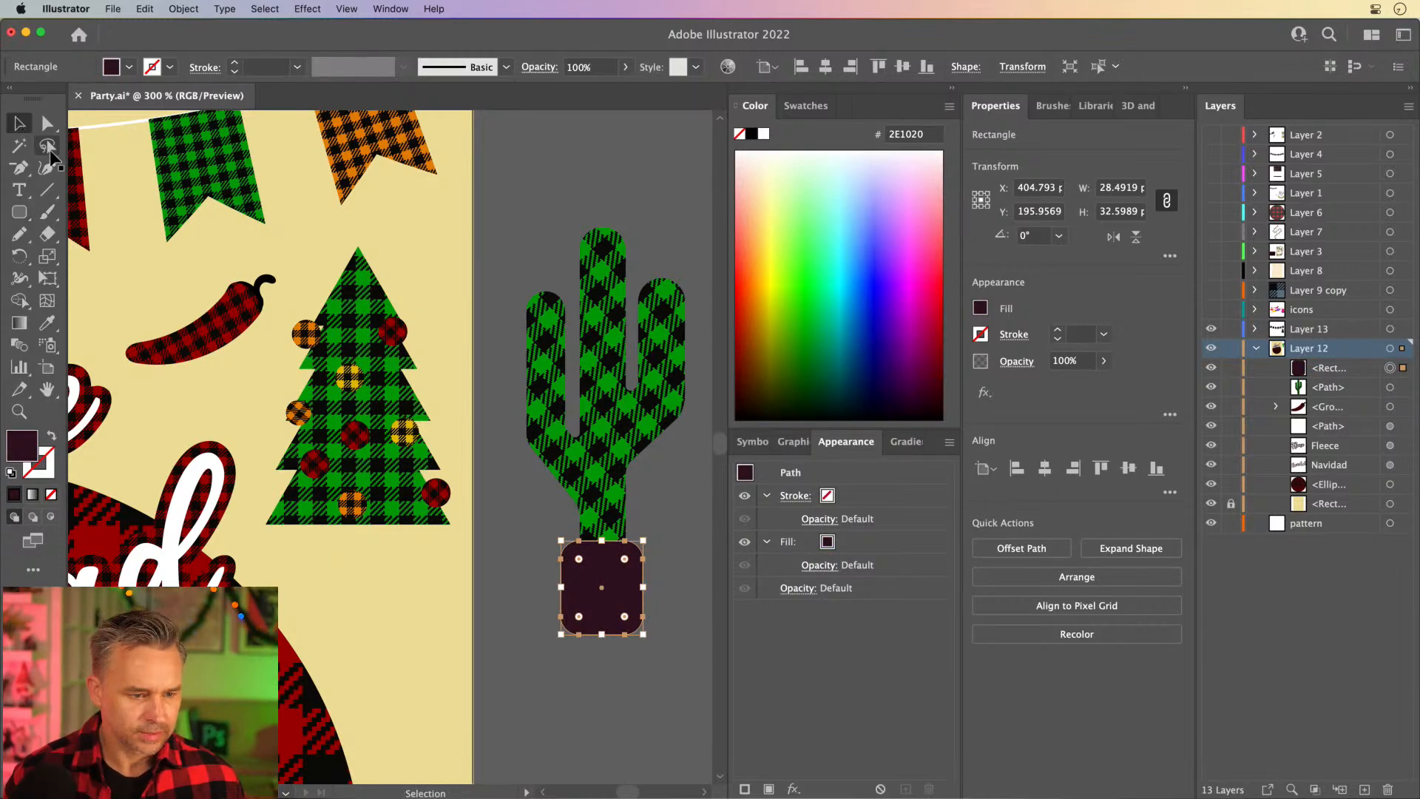
drag(591, 613, 588, 594)
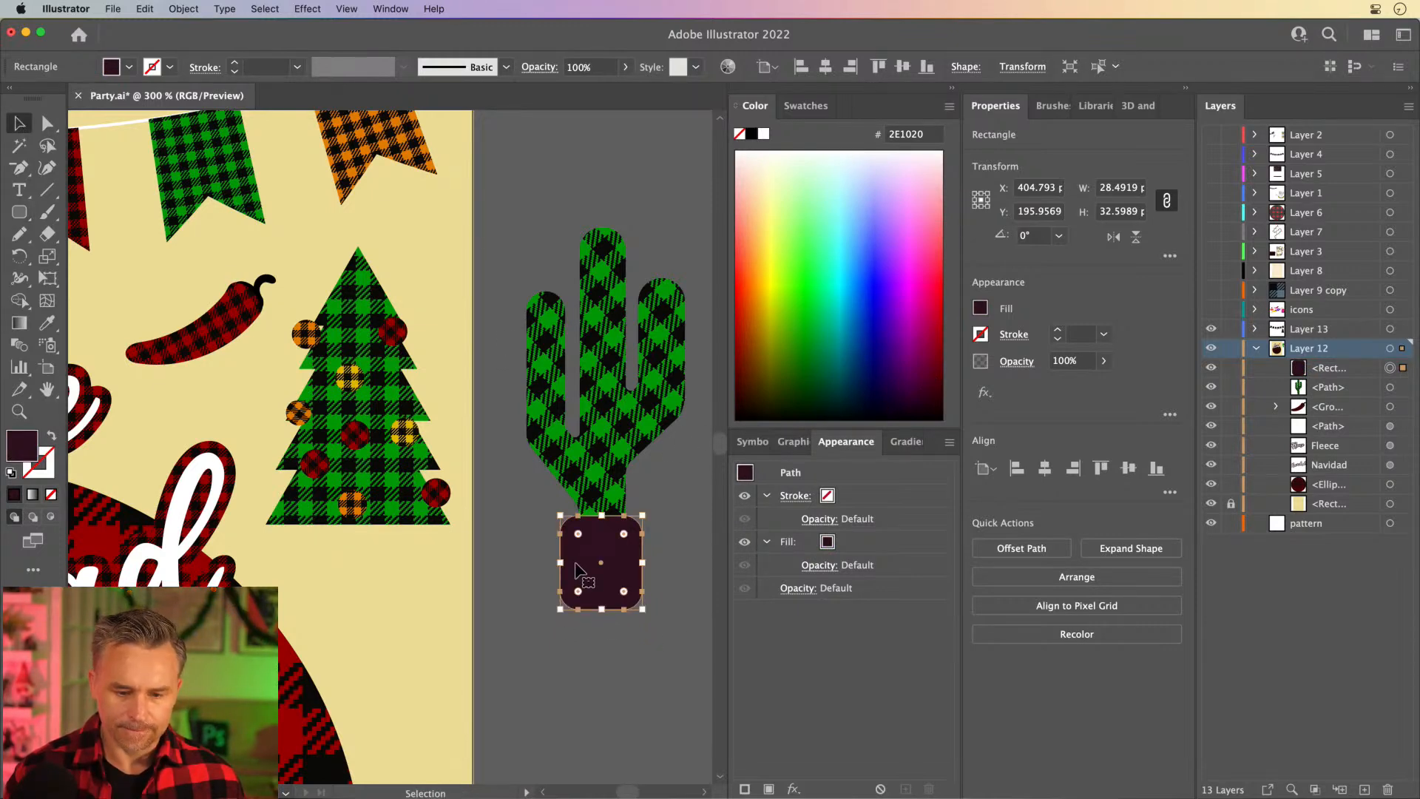
Round the pot's two bottom corners to about 12.6 px and slightly tighten the rounding of its top corners.
key(super+equal)
key(super+equal)
key(super+equal)
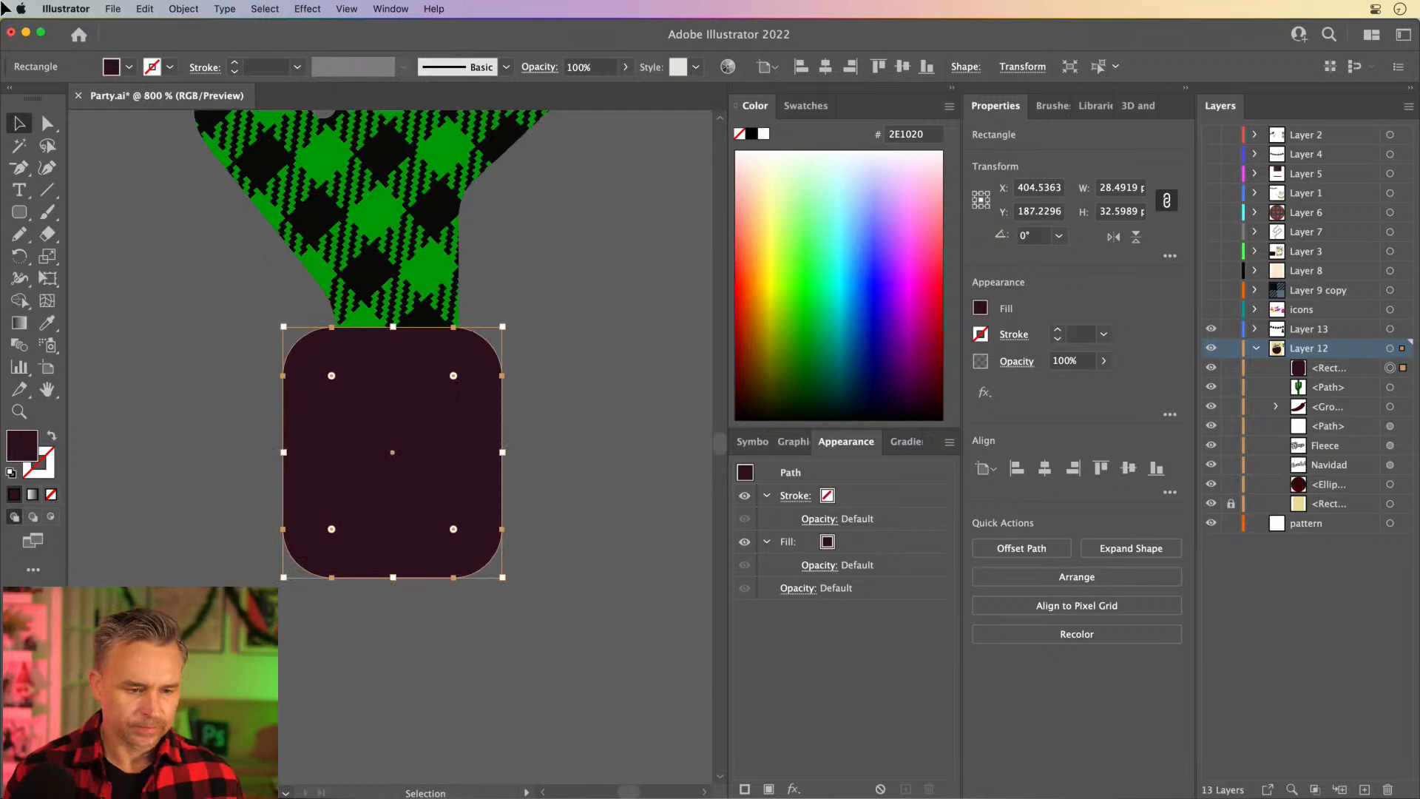
click(47, 124)
drag(397, 602, 437, 545)
click(196, 412)
key(v)
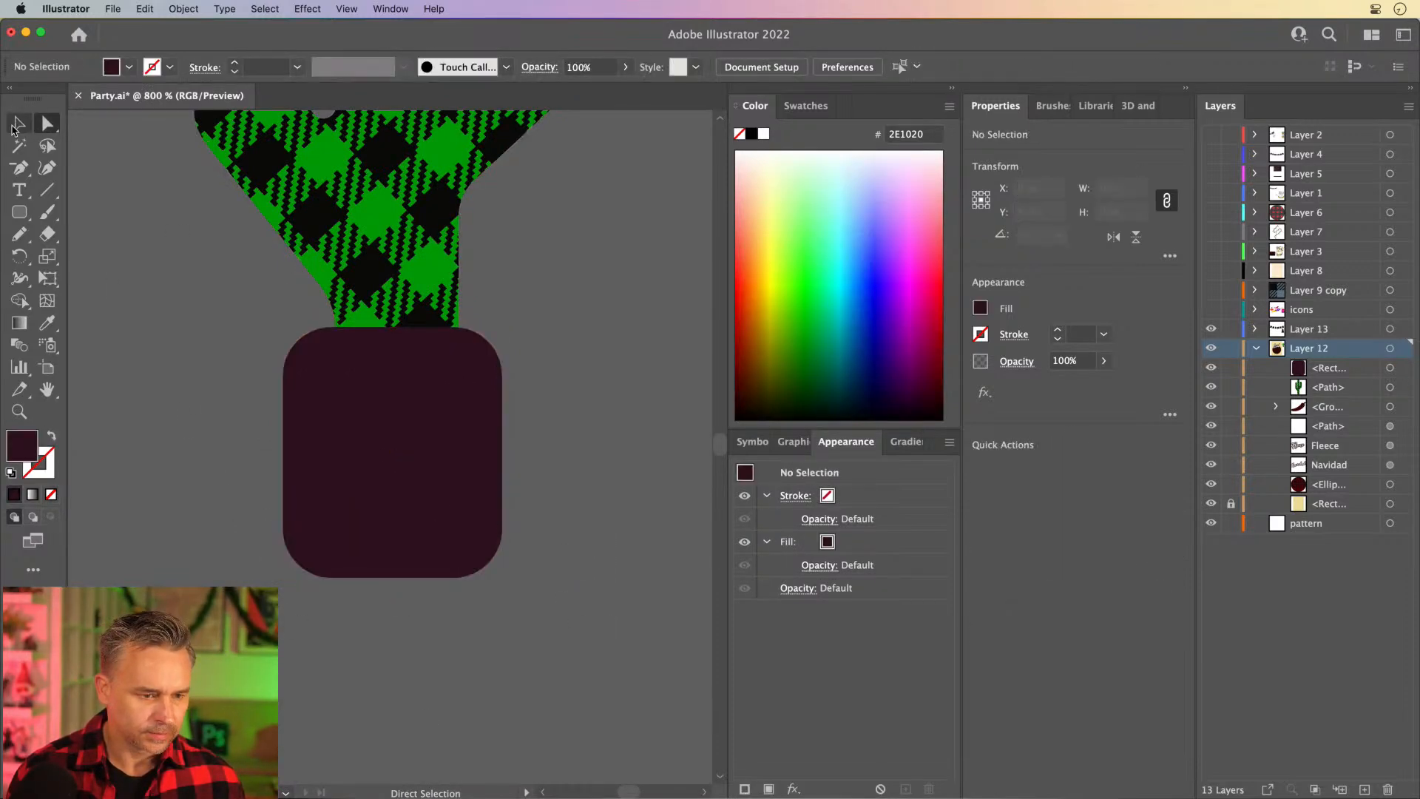
drag(317, 413, 305, 593)
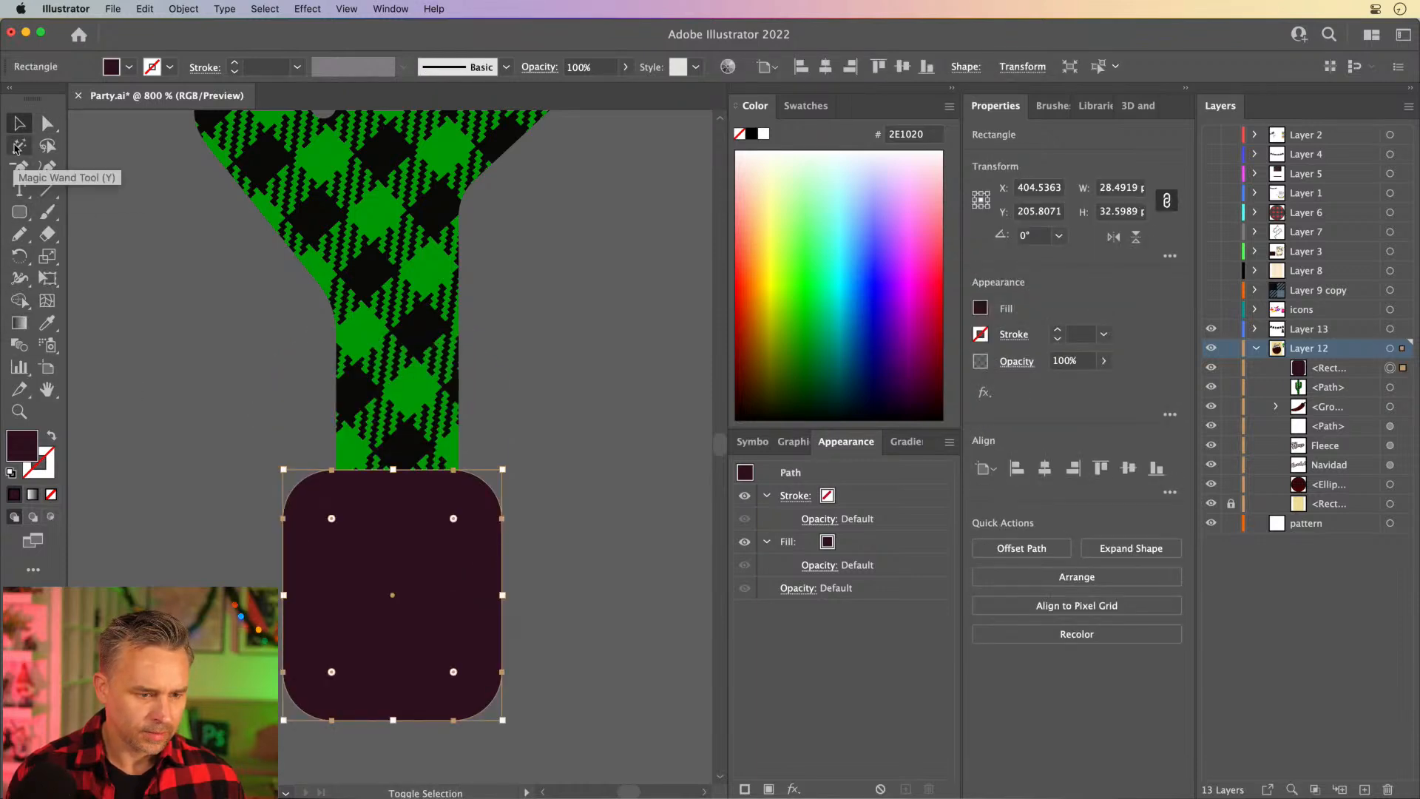
click(46, 122)
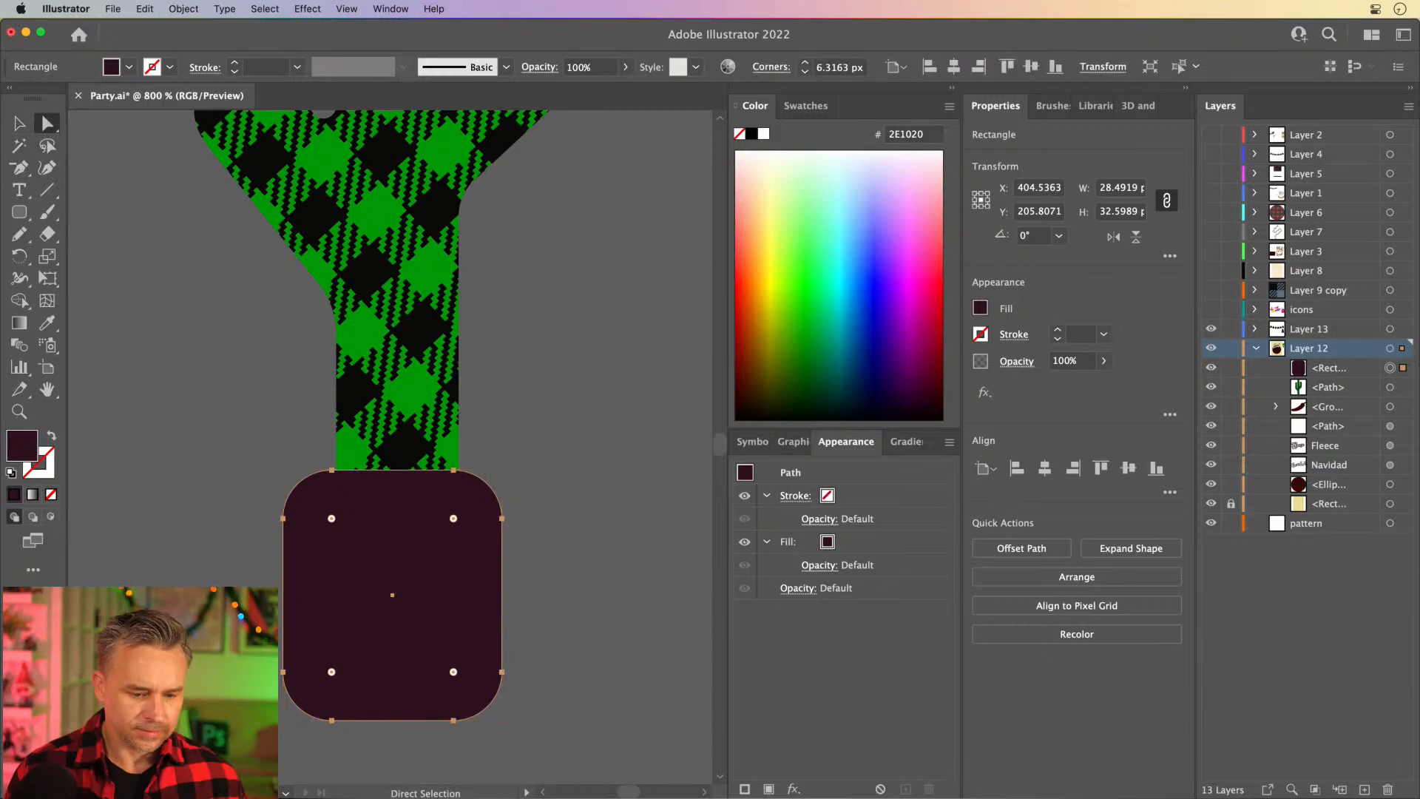
drag(521, 751, 430, 614)
scroll(267, 557, down, 5)
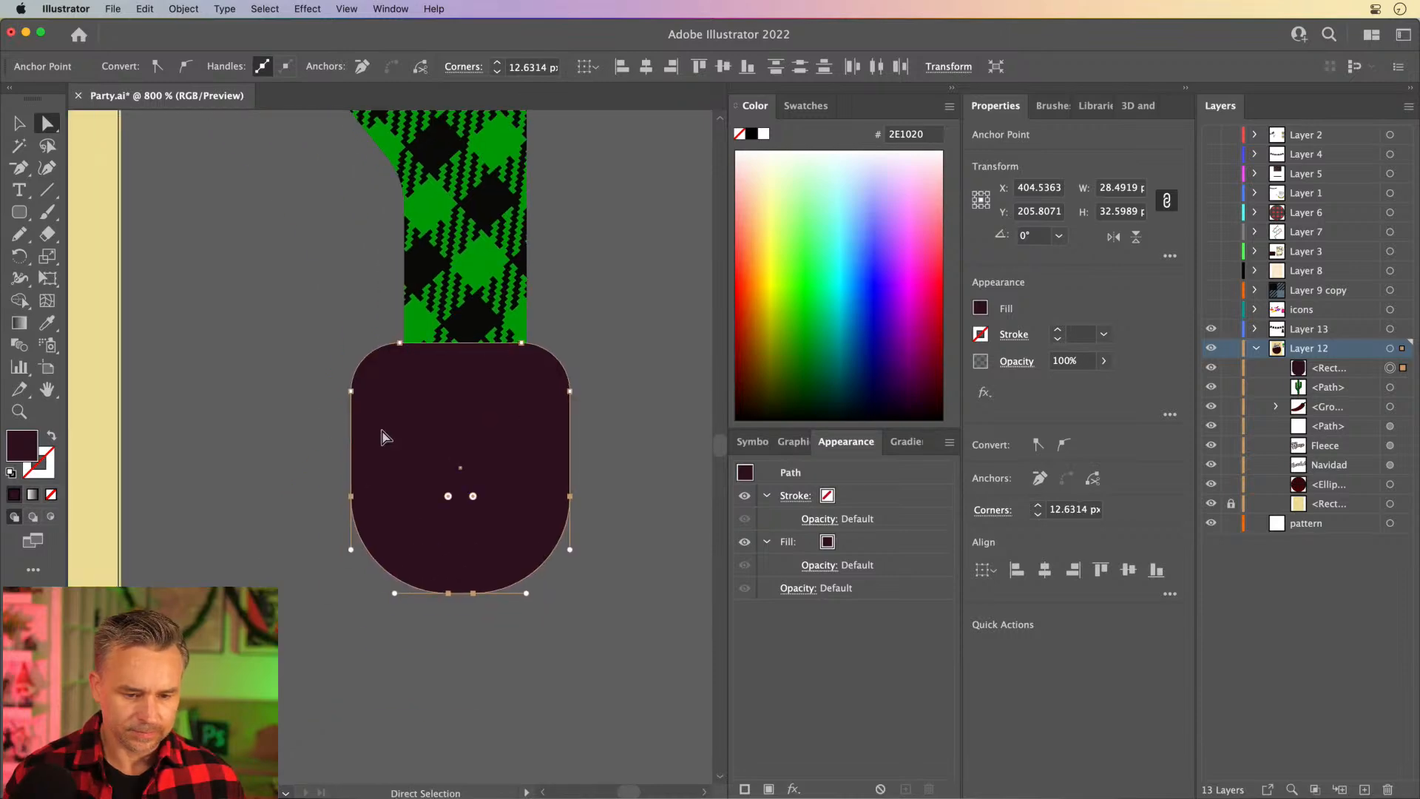
drag(392, 422, 400, 644)
click(459, 517)
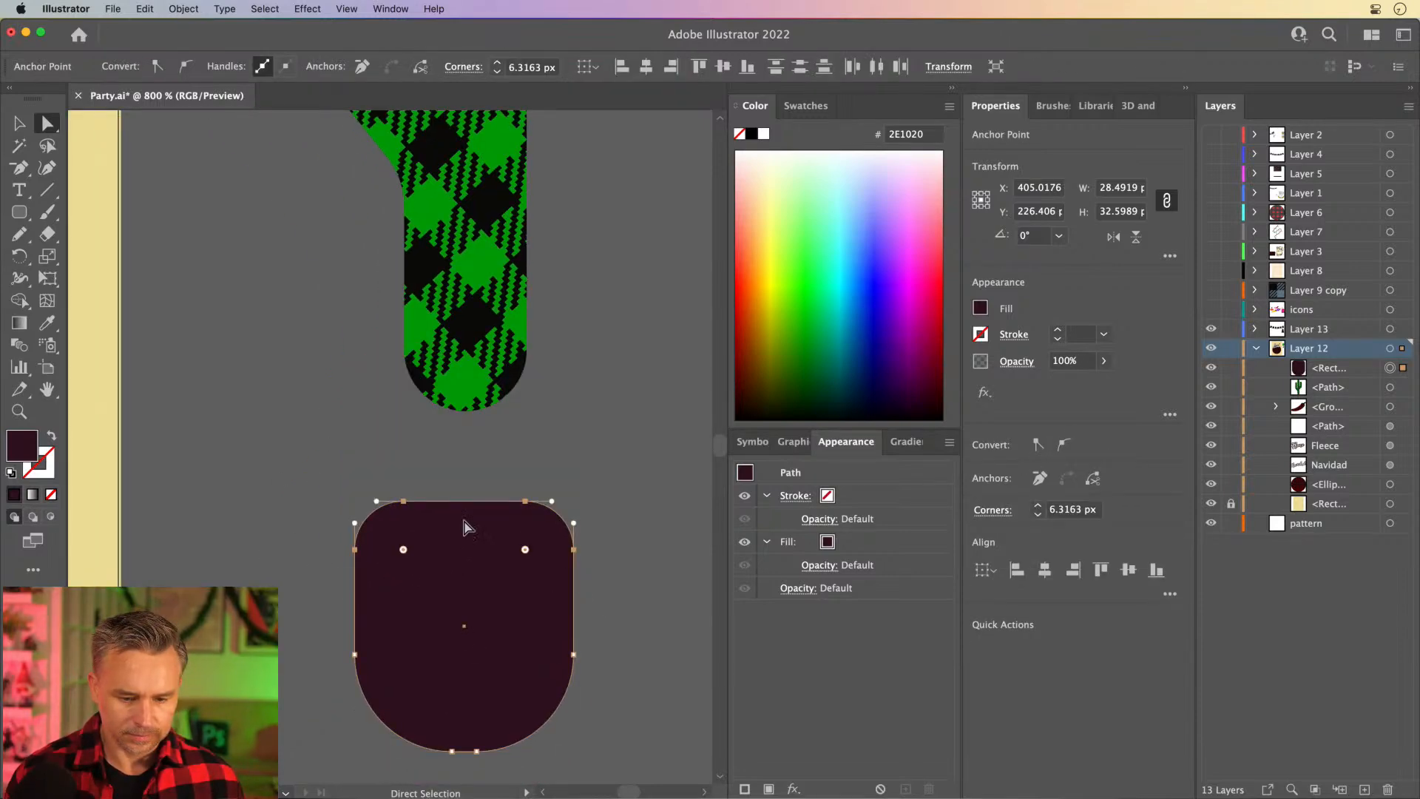
Move the pot back over the base of the cactus trunk and fill it with black 000000.
key(v)
drag(494, 643, 499, 419)
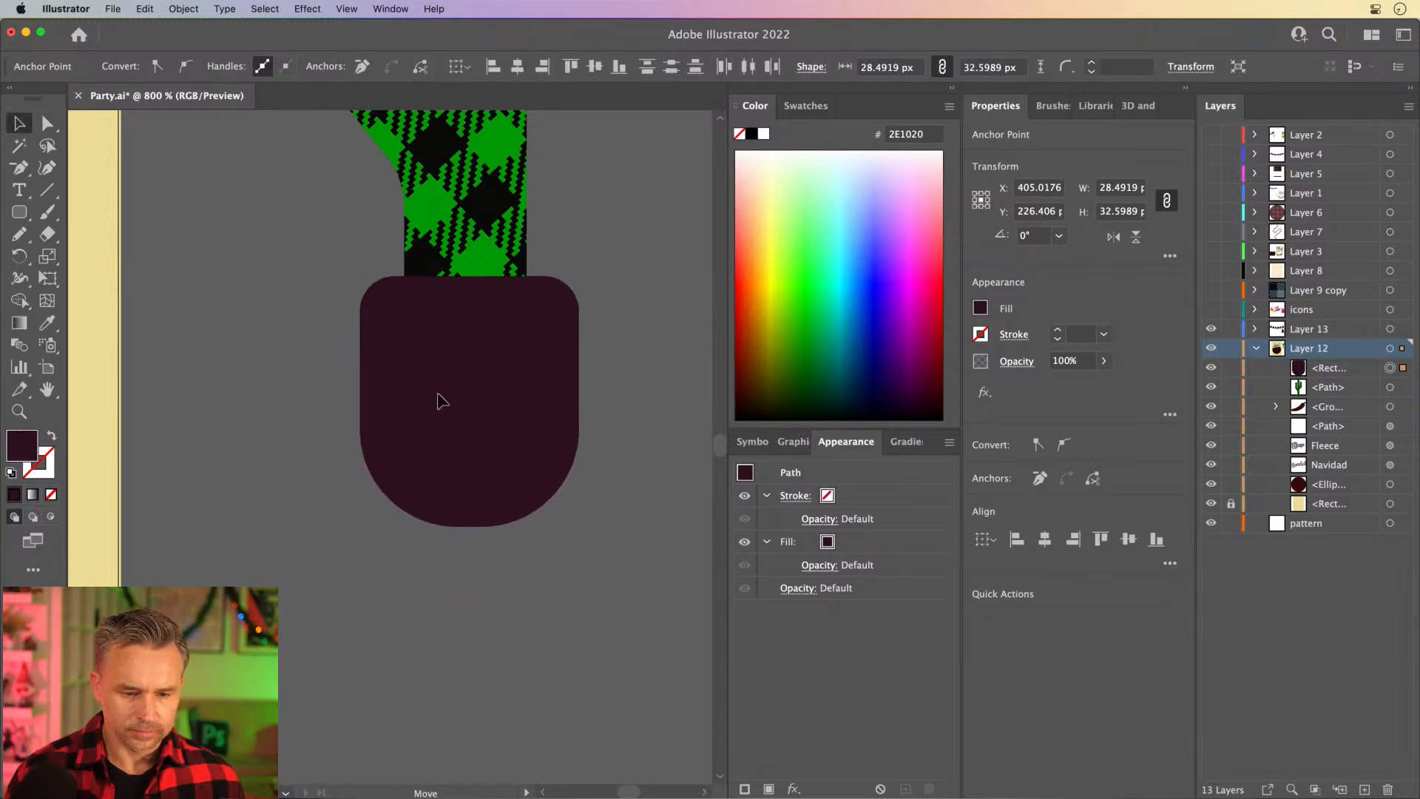
click(751, 135)
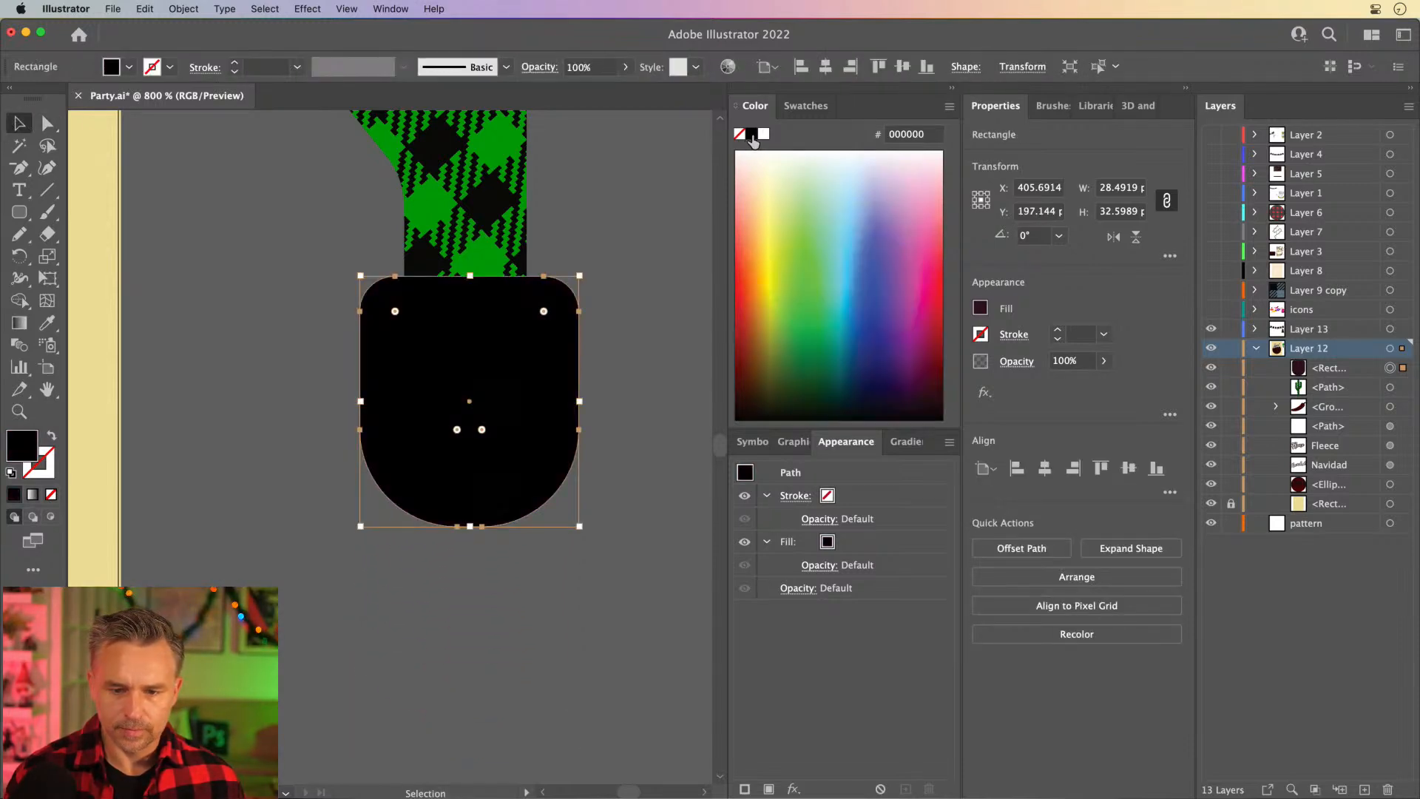
click(953, 91)
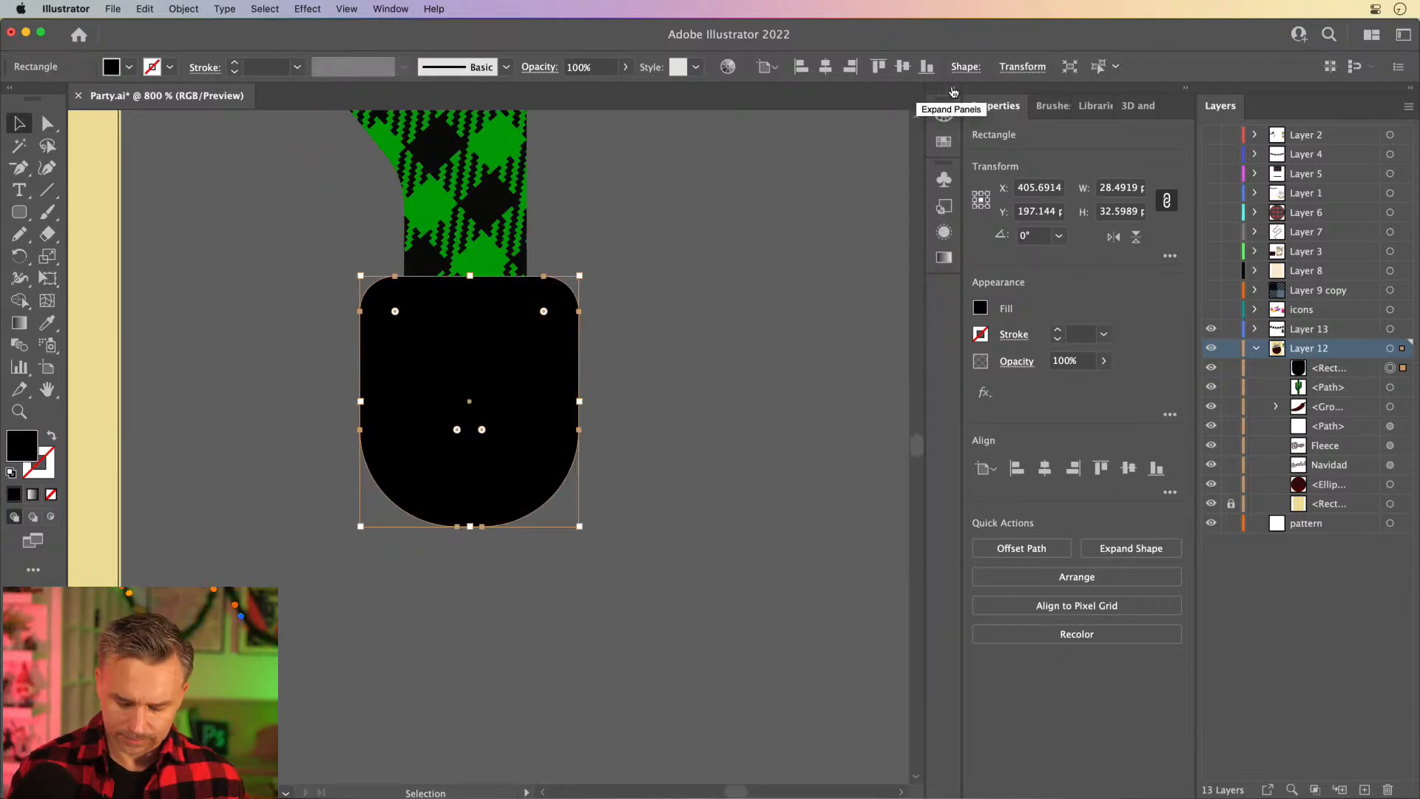
Move the cactus and its pot together onto the artboard's lower left corner, overlapping the edge of the plaid circle.
key(super+0)
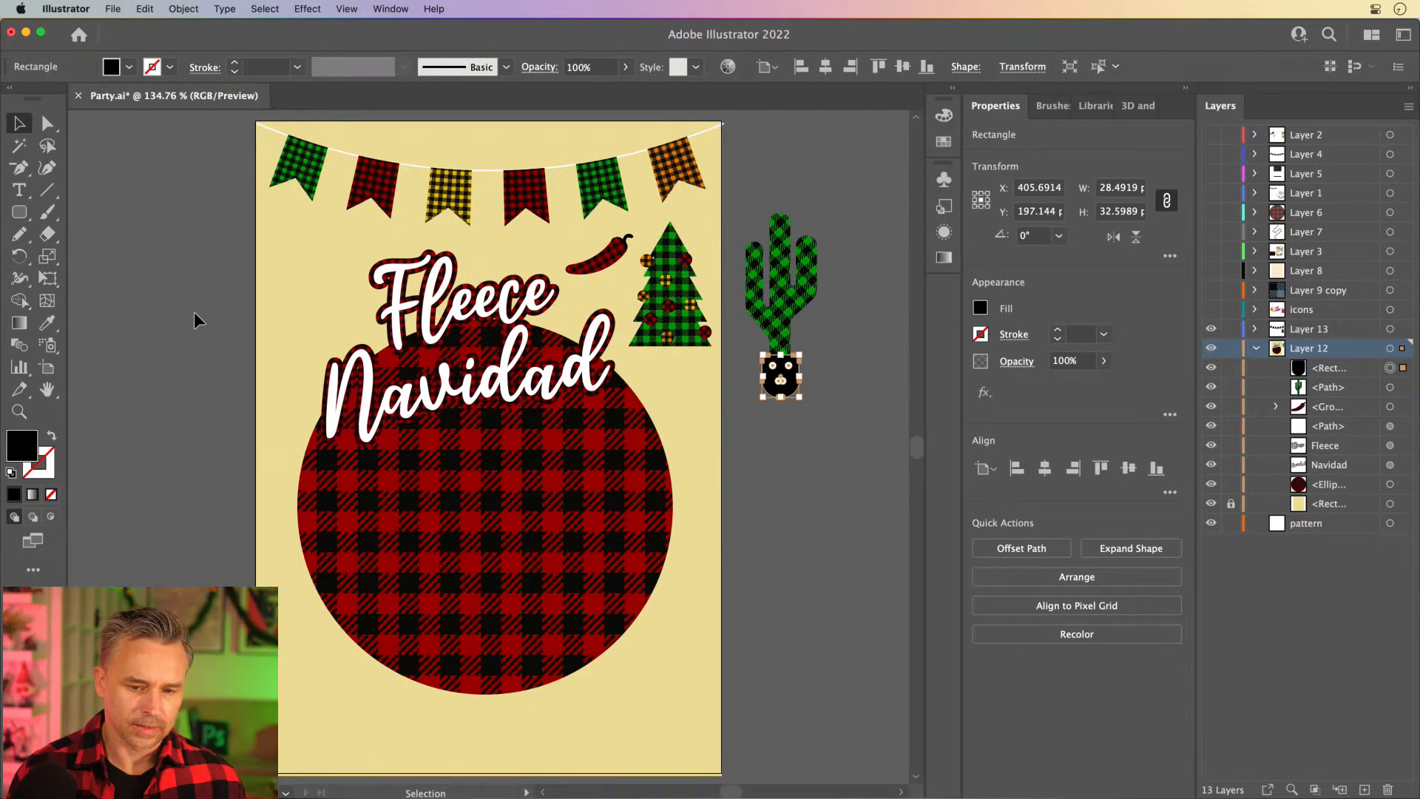
key(super+shift+a)
click(771, 310)
drag(771, 310, 315, 690)
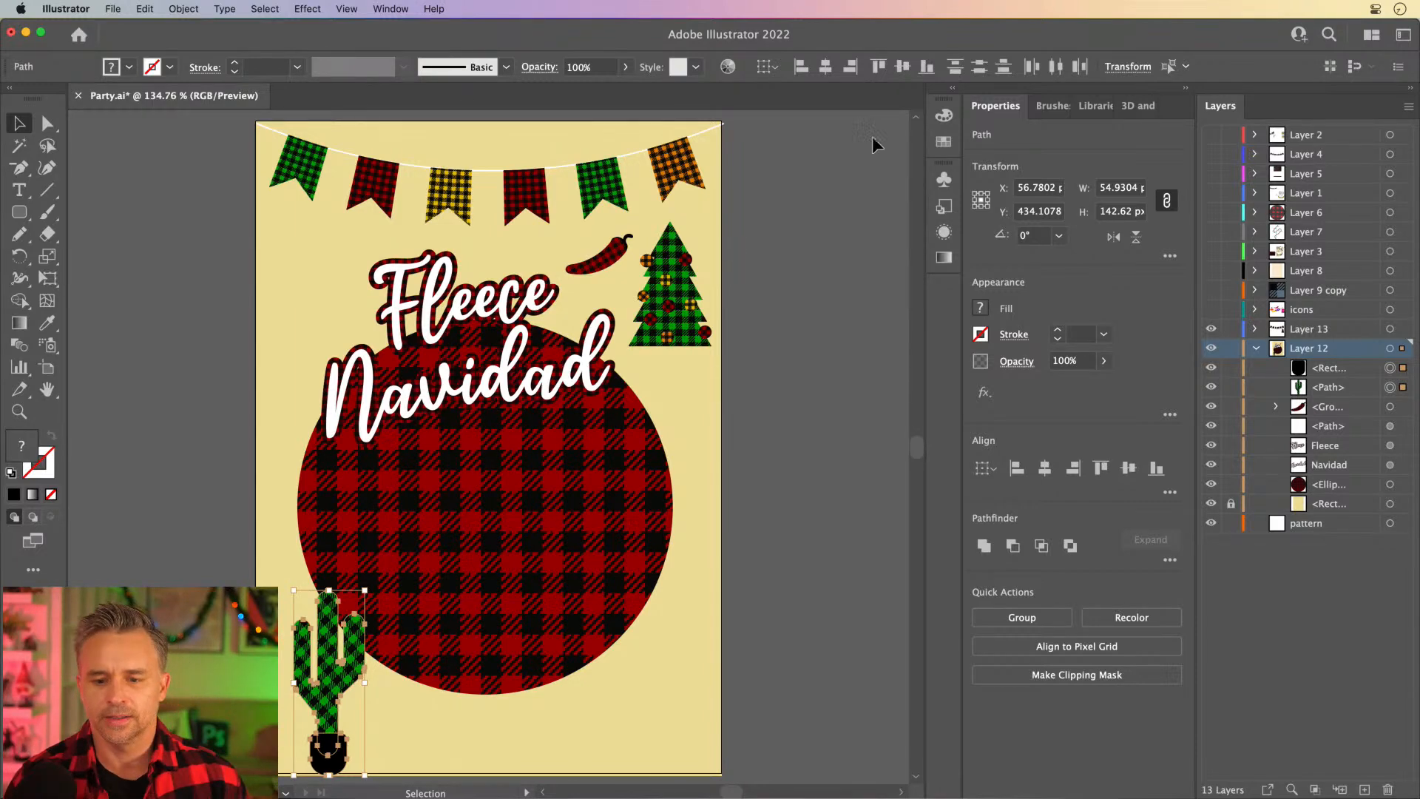
Look through the available art and pattern brushes and deselect the potted cactus.
click(1051, 106)
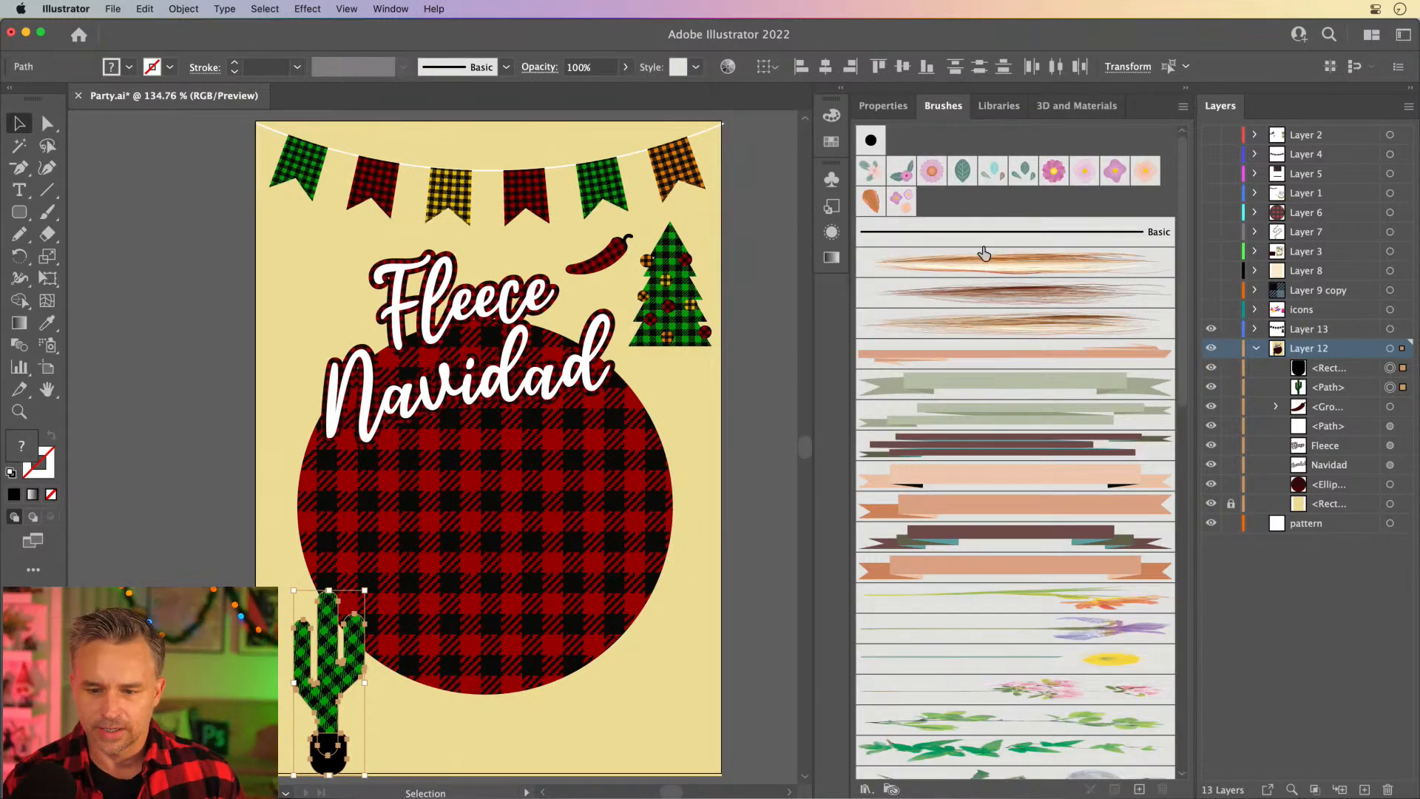
scroll(972, 235, down, 15)
scroll(983, 251, up, 10)
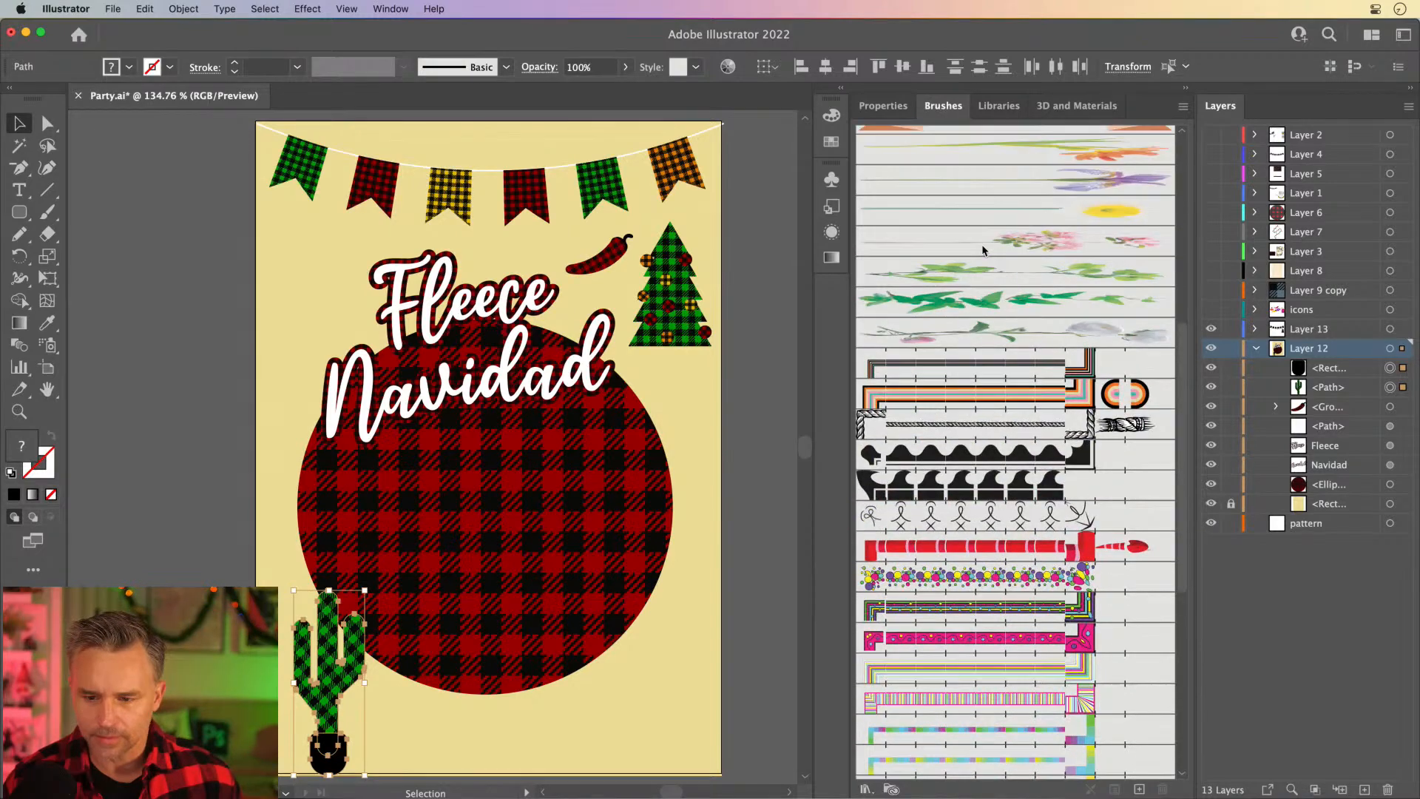
scroll(982, 251, down, 3)
scroll(983, 252, up, 10)
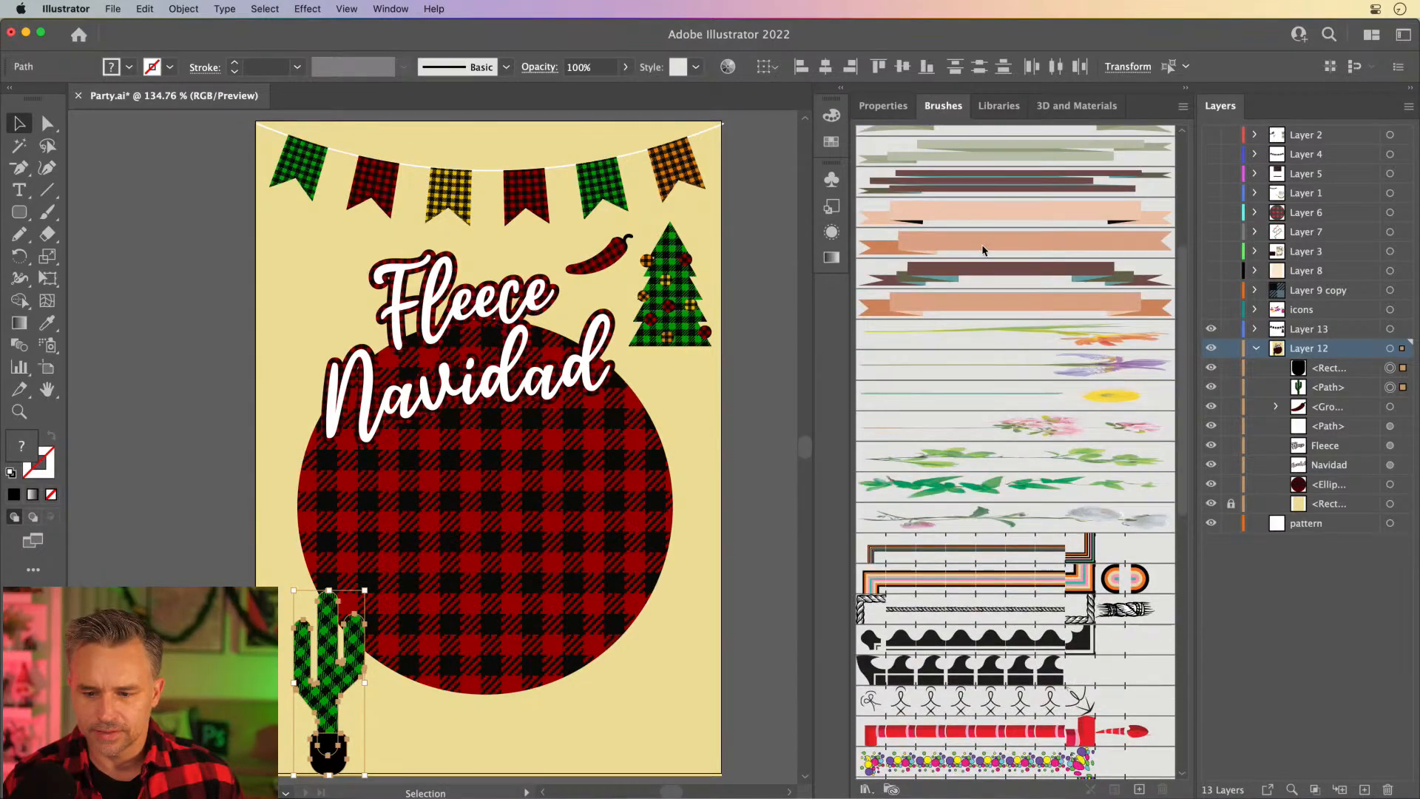
click(208, 334)
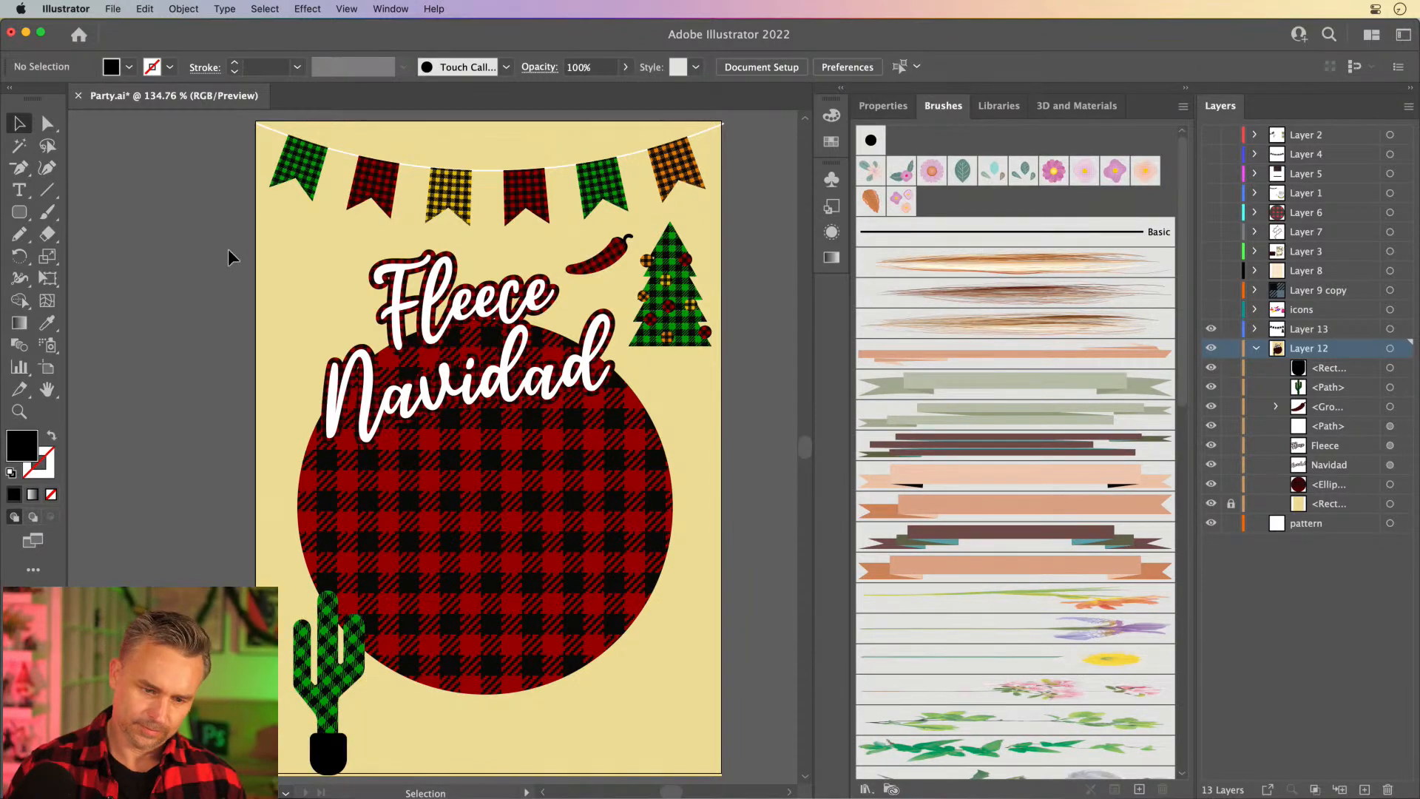
Draw a horizontal line about 128 px long below the plaid circle, to the right of the potted cactus.
scroll(228, 256, left, 1)
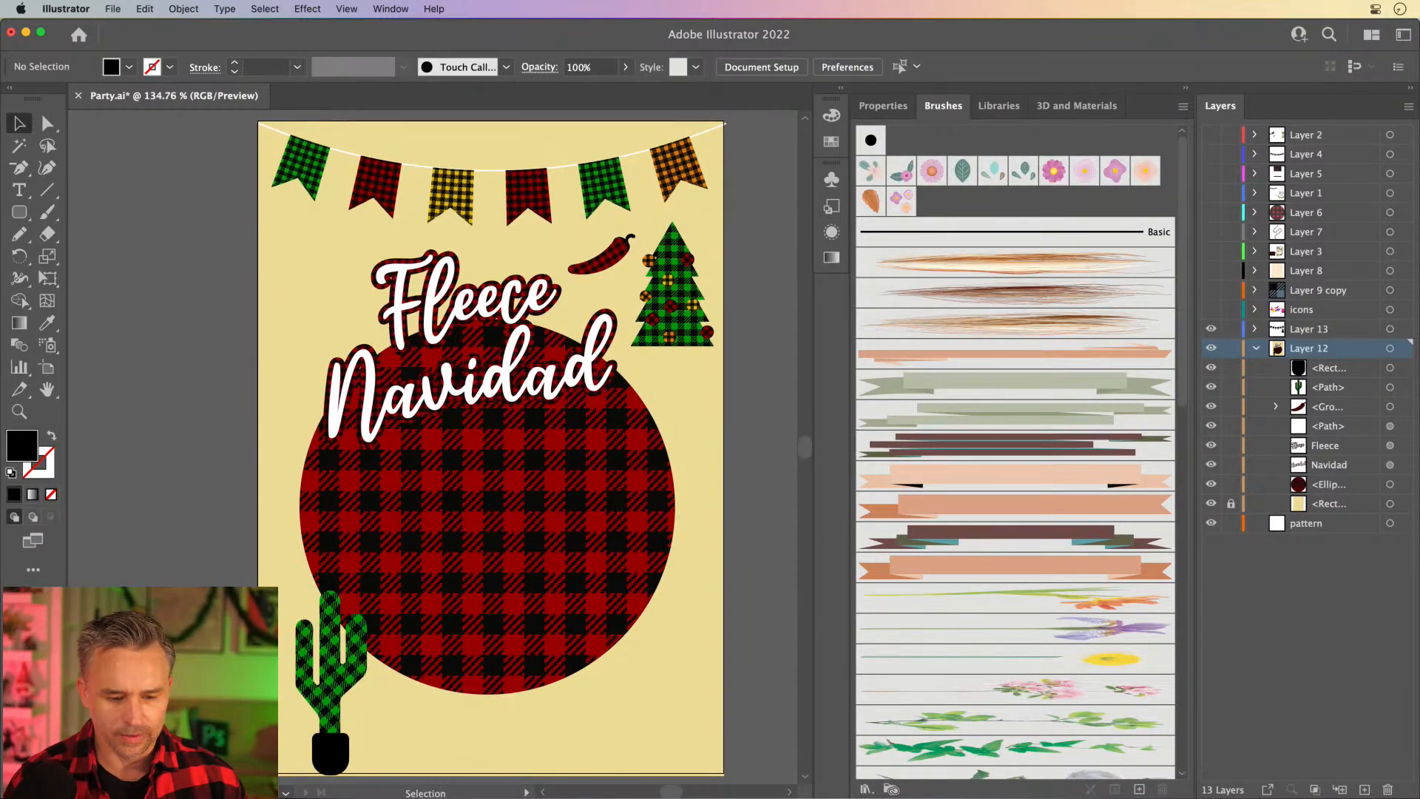
key(super+plus)
key(super+plus)
key(super+plus)
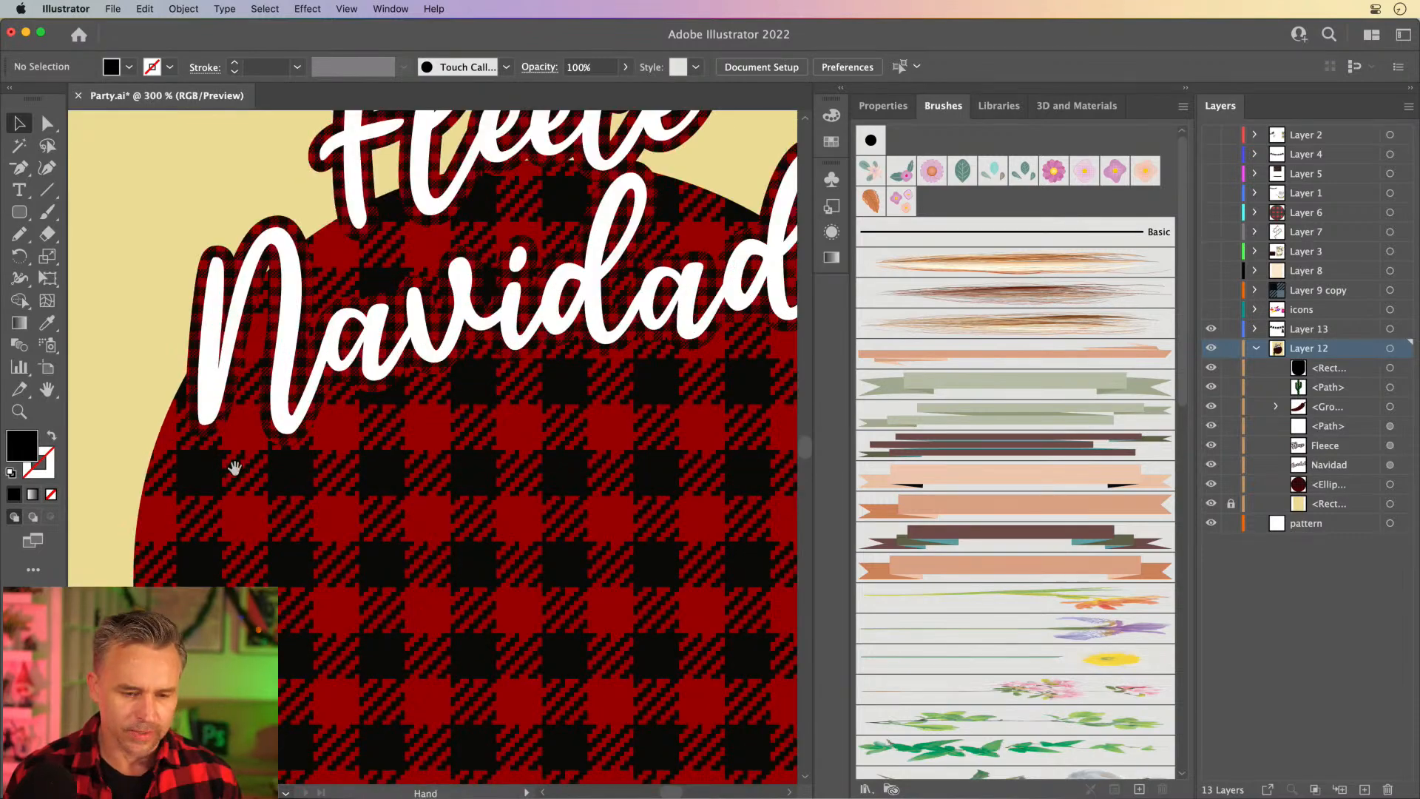
scroll(471, 194, down, 5)
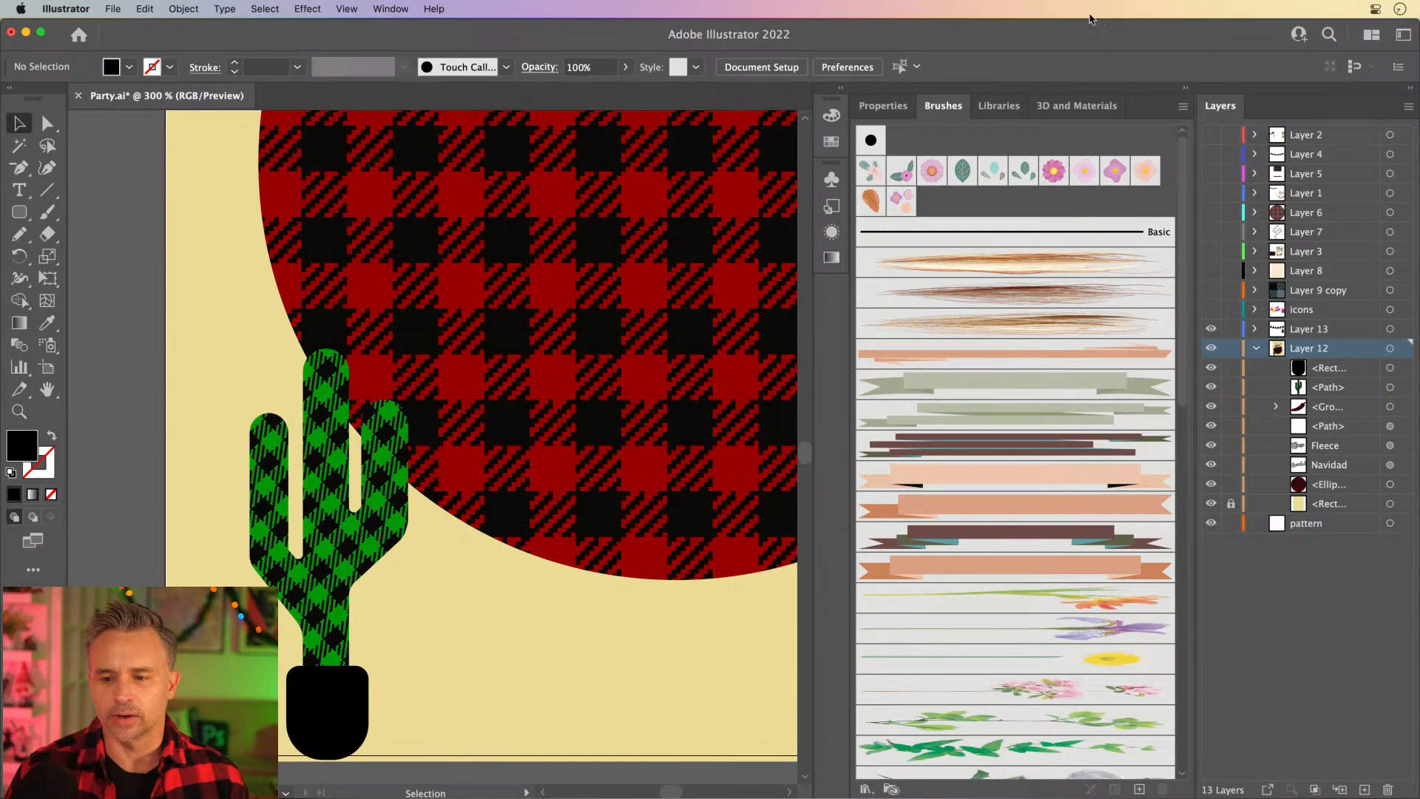
scroll(624, 374, right, 6)
key(super+plus)
key(backslash)
drag(172, 565, 665, 563)
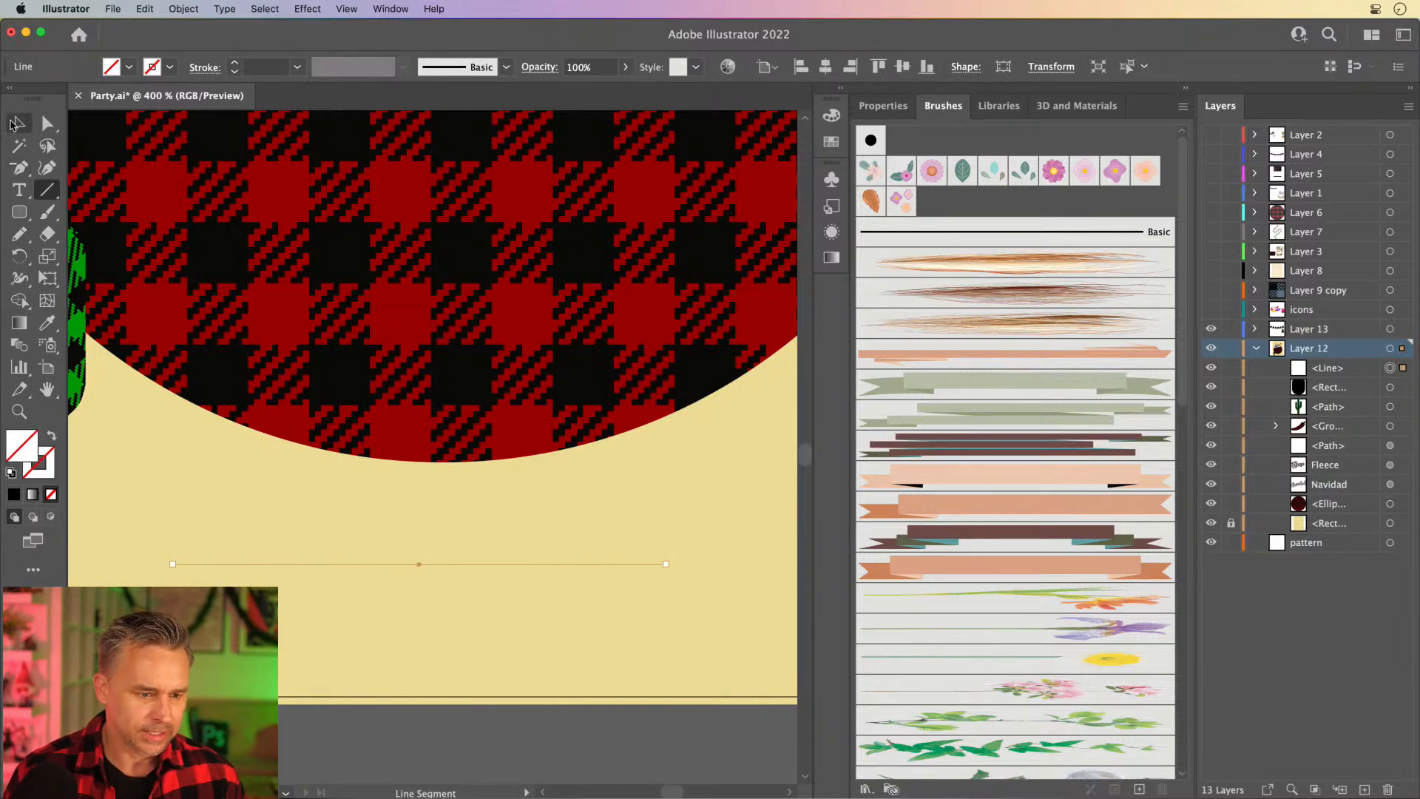
click(16, 124)
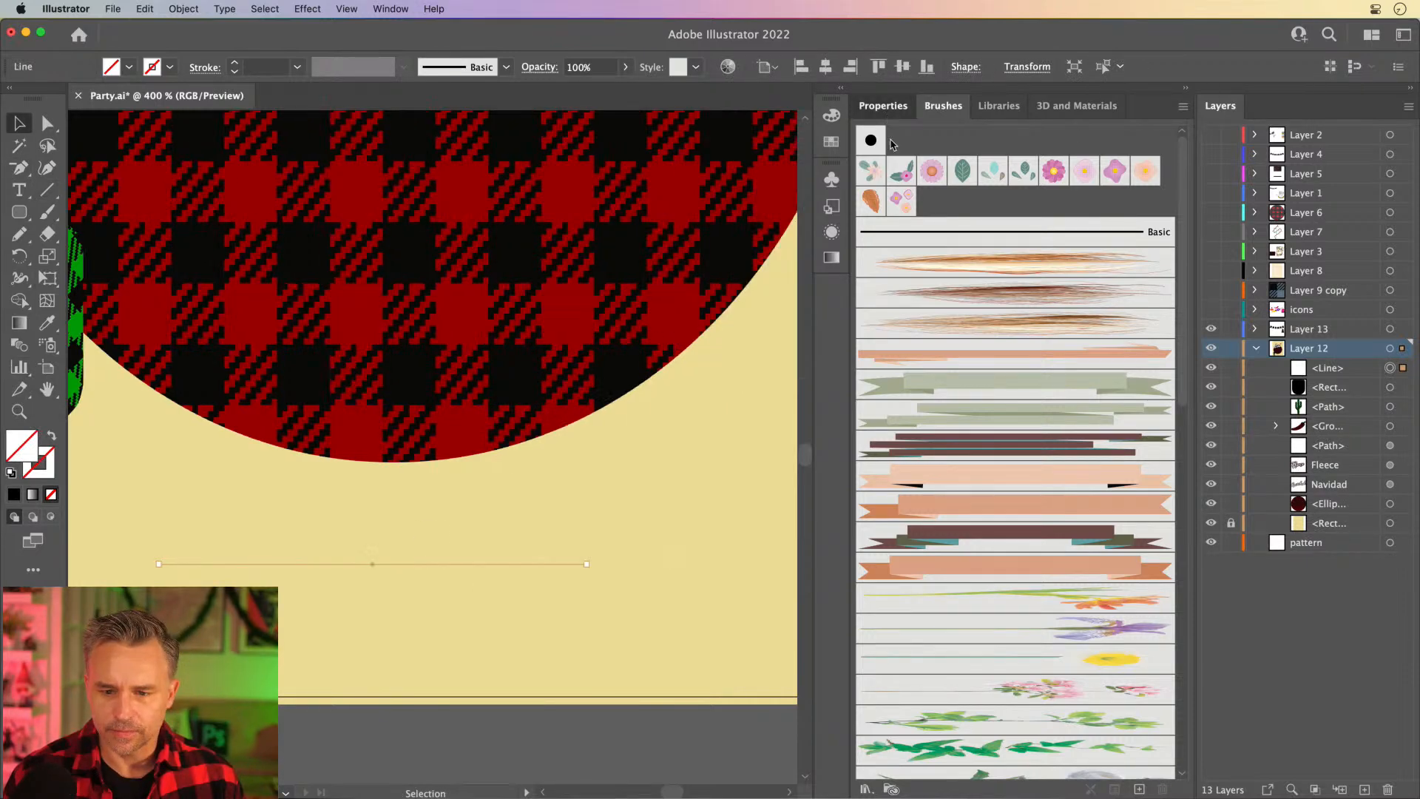
Give the horizontal line a near-black stroke, 050505, with a weight of 3 pt.
click(884, 106)
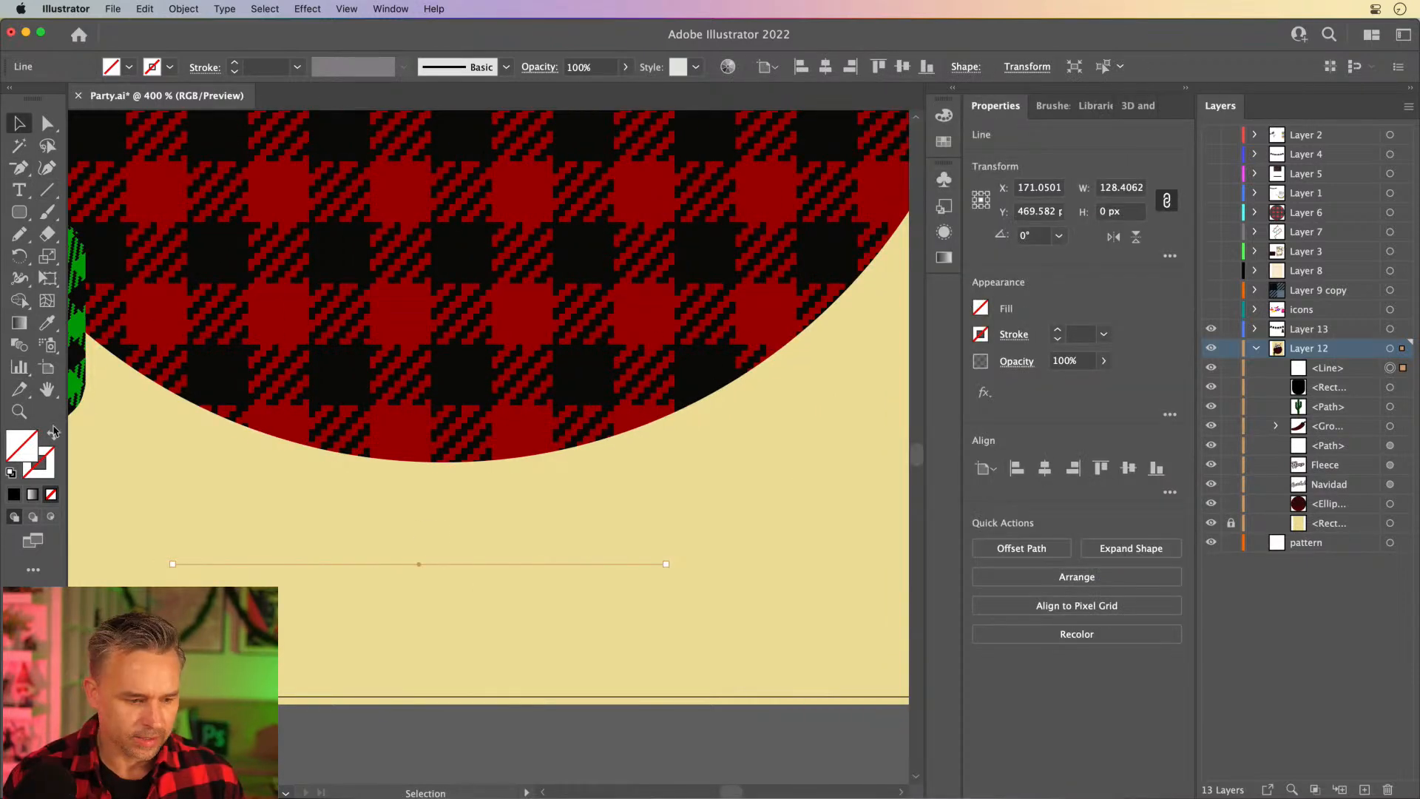
double_click(39, 462)
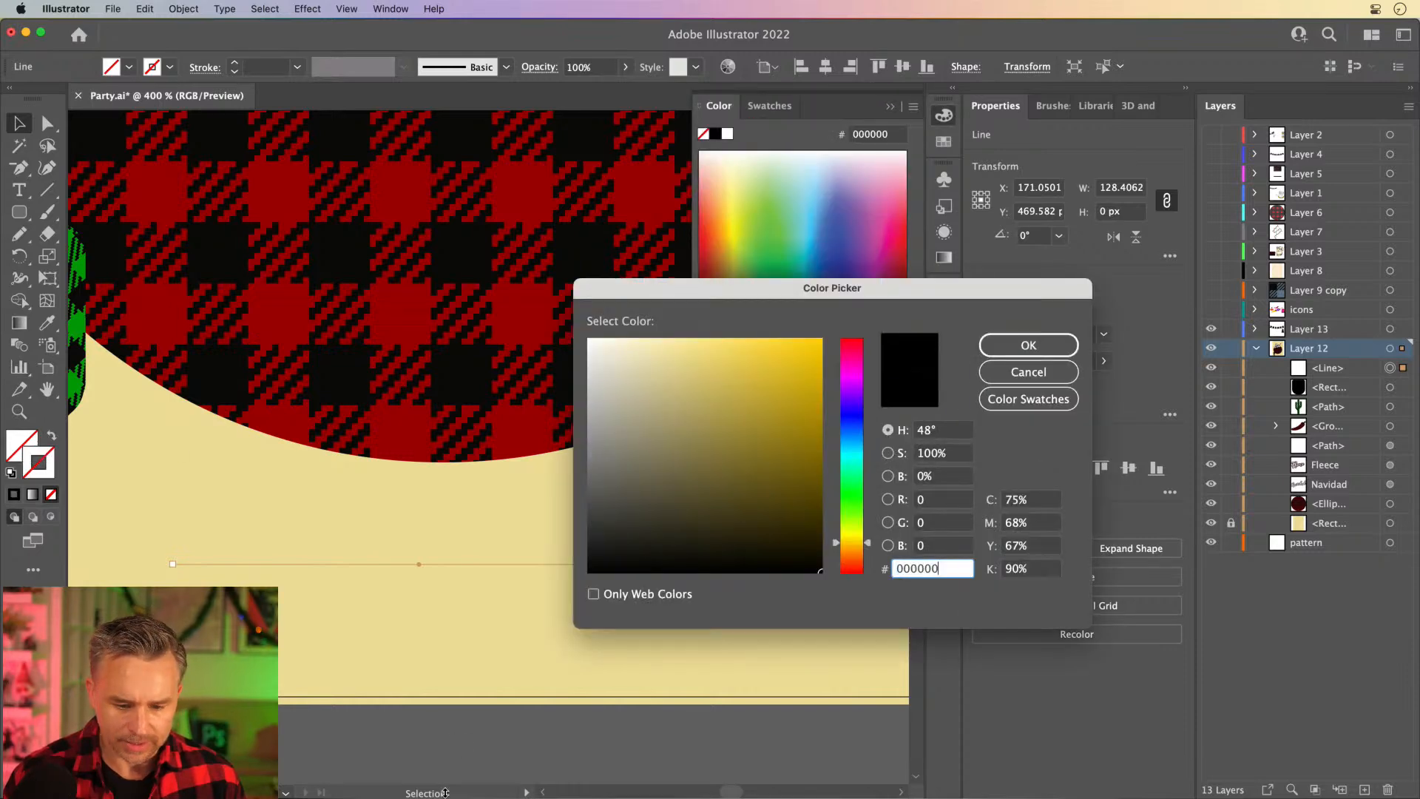
drag(583, 571, 6, 123)
key(Return)
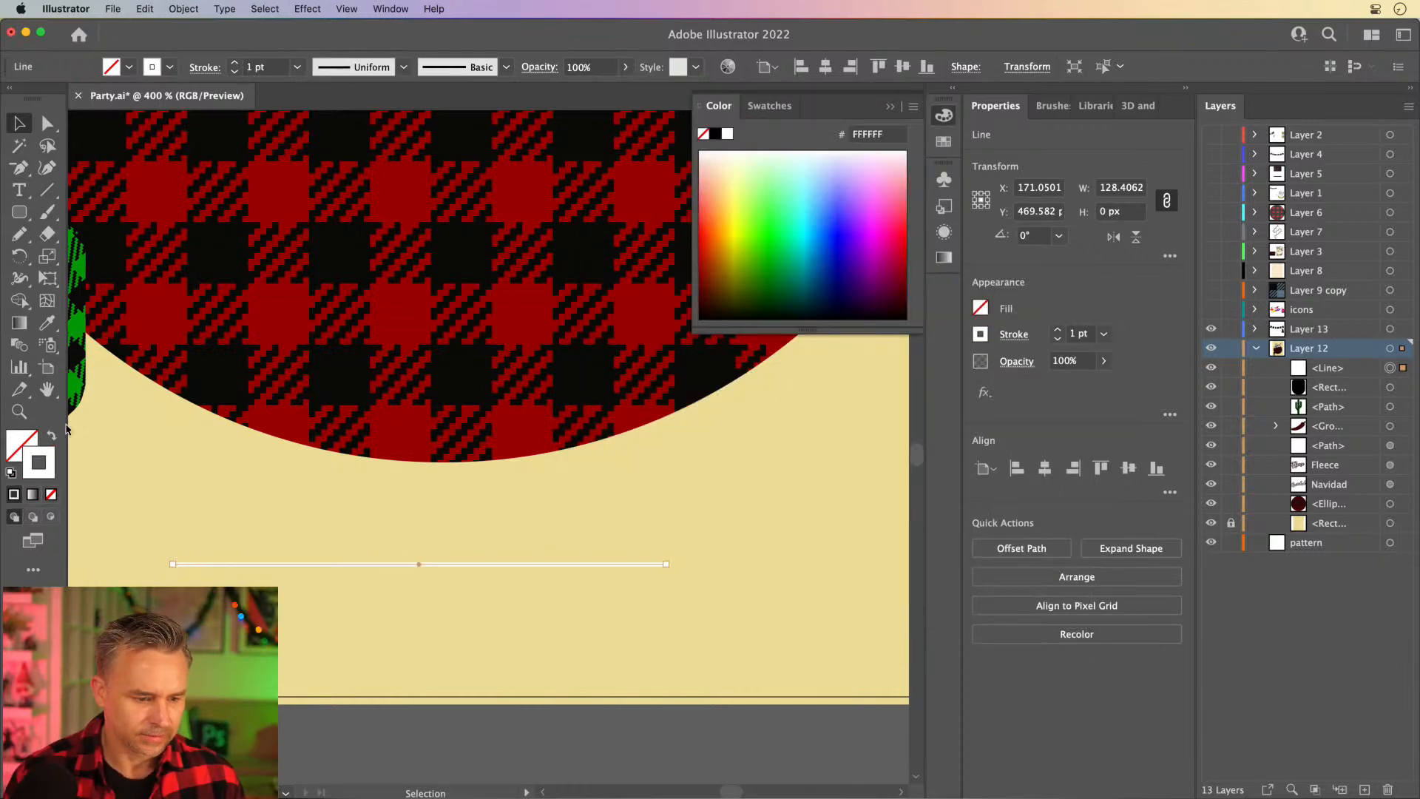
double_click(30, 475)
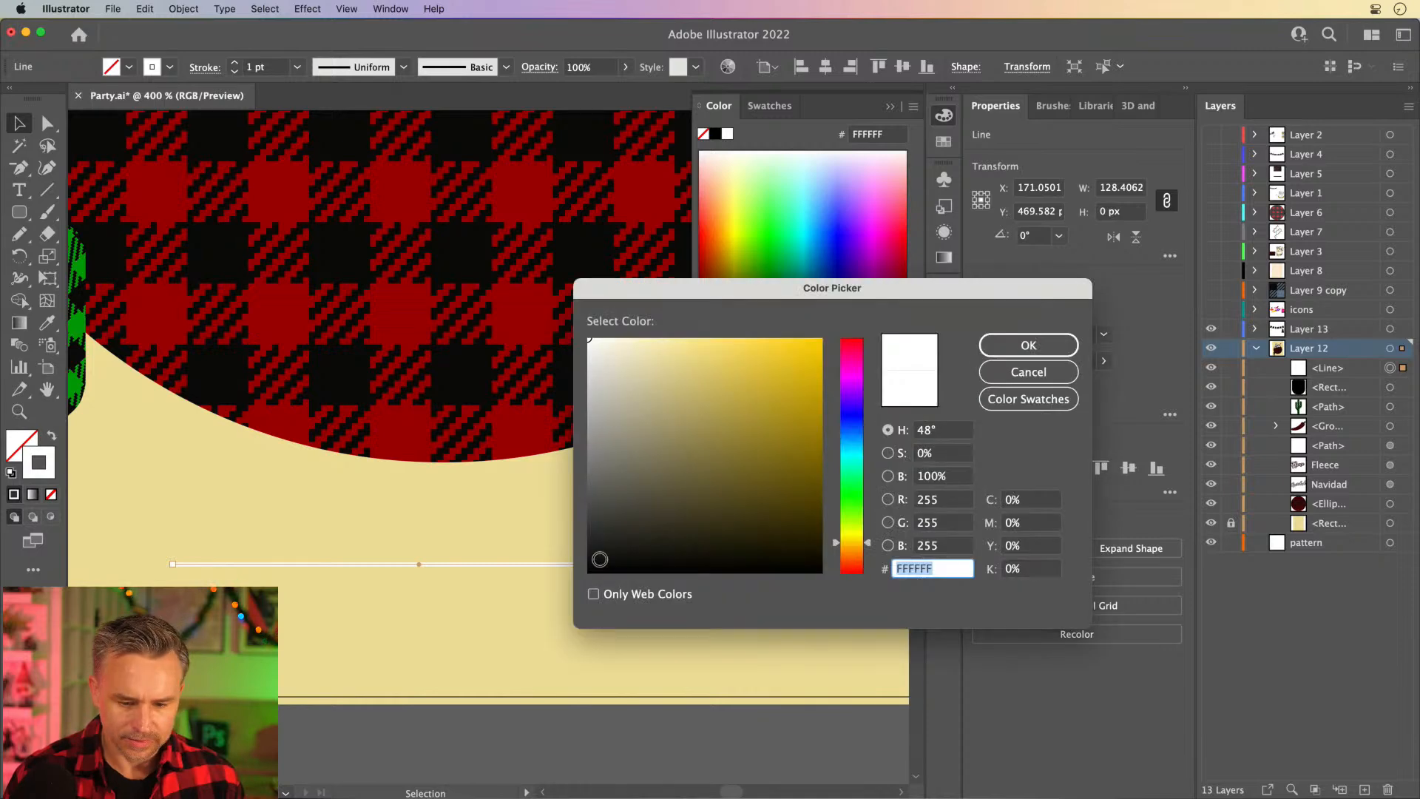
click(590, 568)
key(Return)
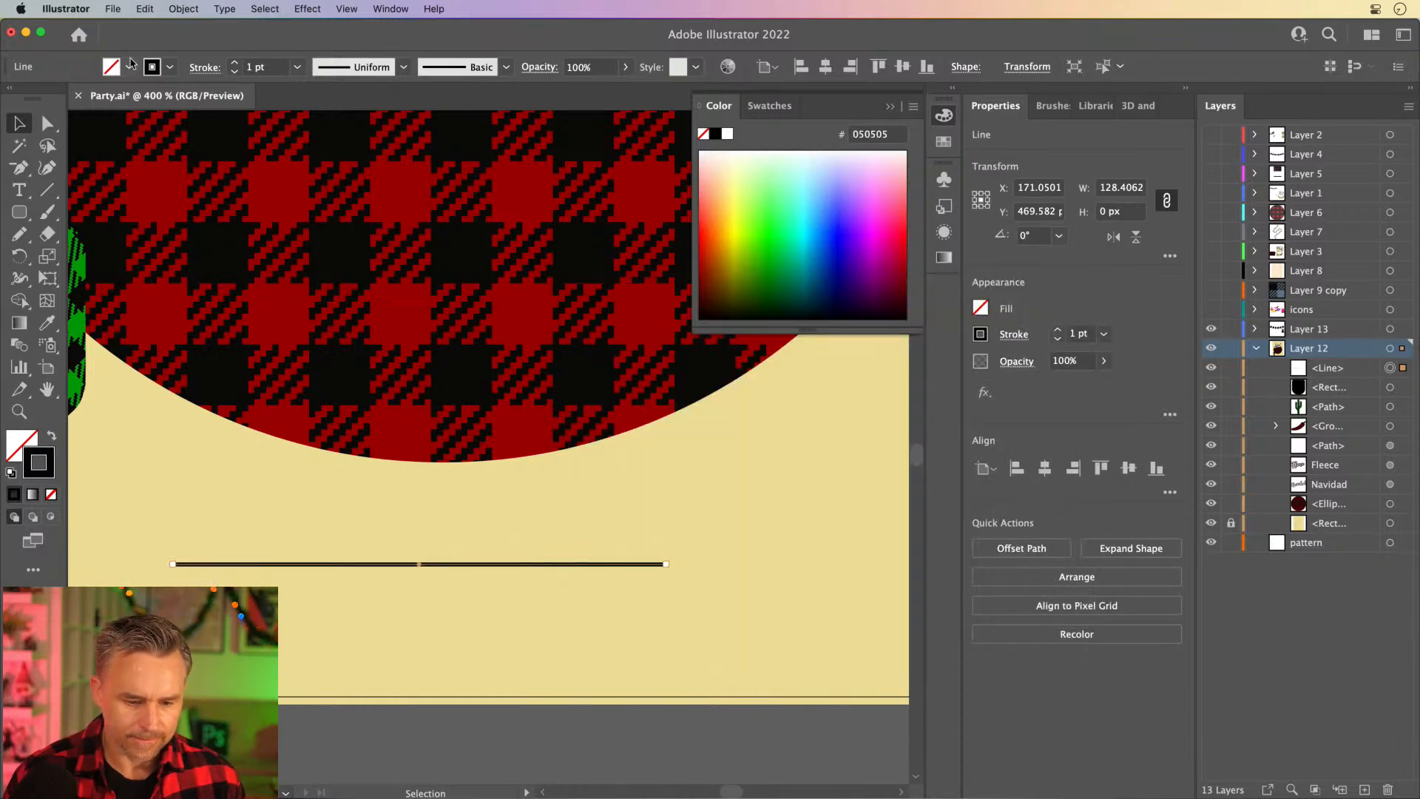
click(234, 62)
click(234, 62)
Draw a downward-pointing triangle about 34.9 × 30.3 px with the Star tool, just below the black line.
click(20, 211)
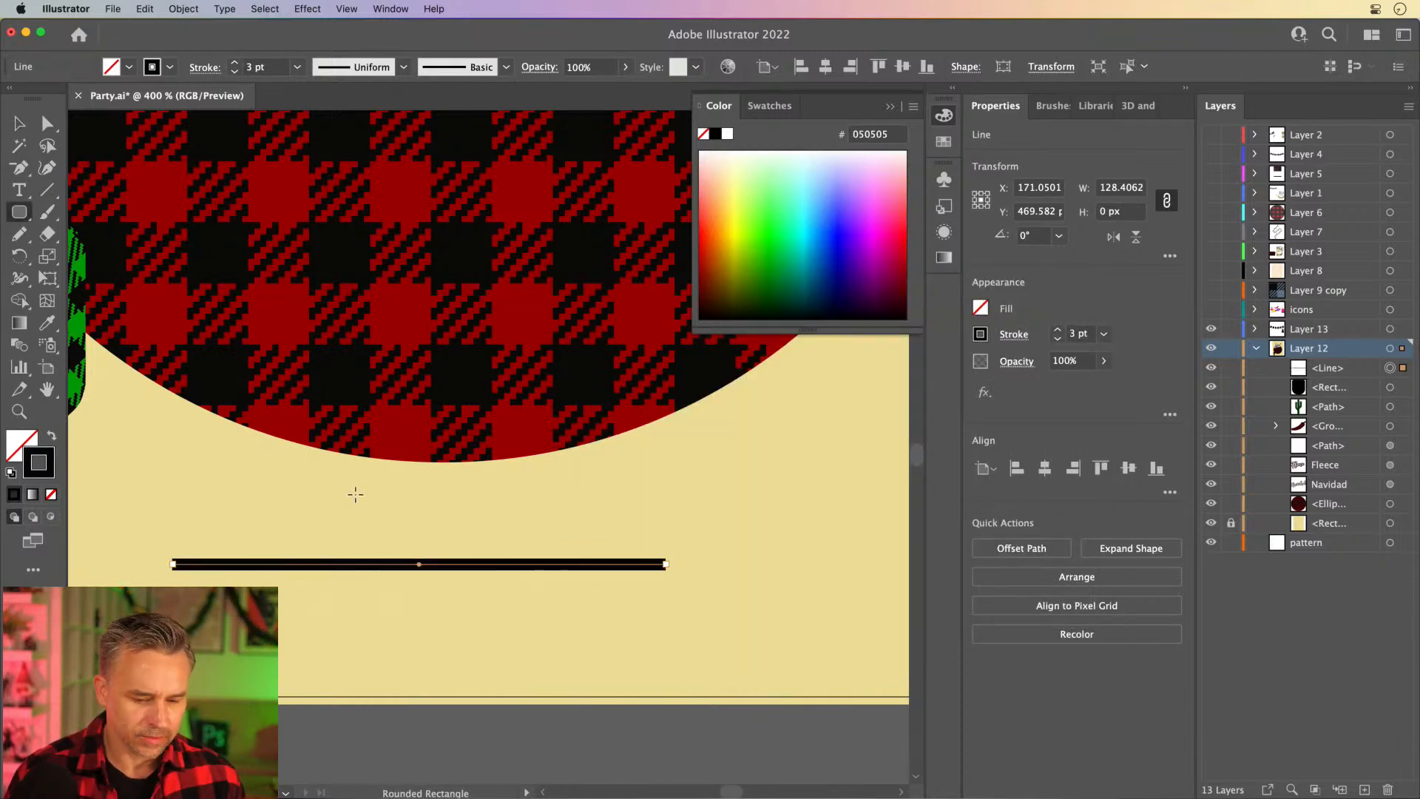
drag(576, 580, 485, 431)
key(super+equal)
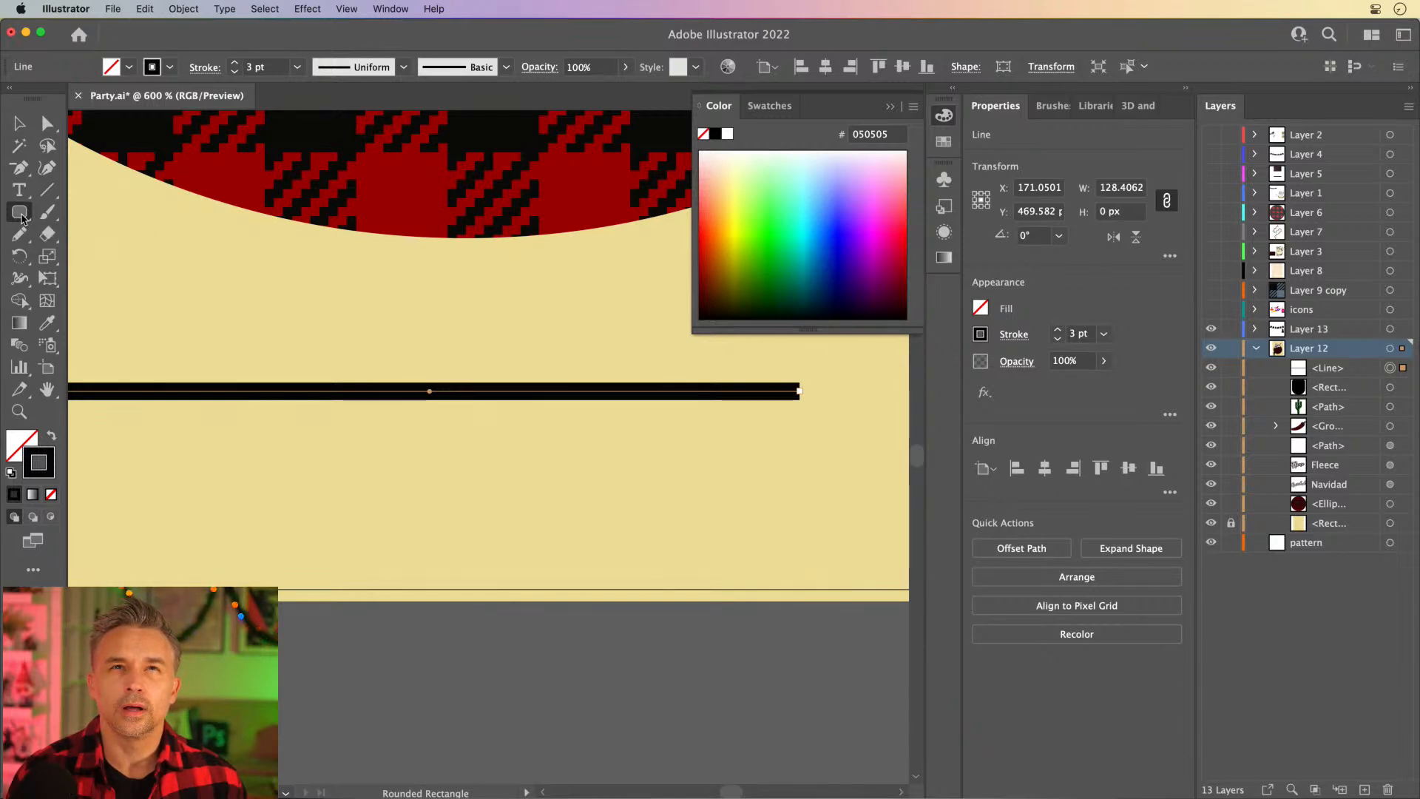
drag(27, 220, 107, 308)
click(527, 515)
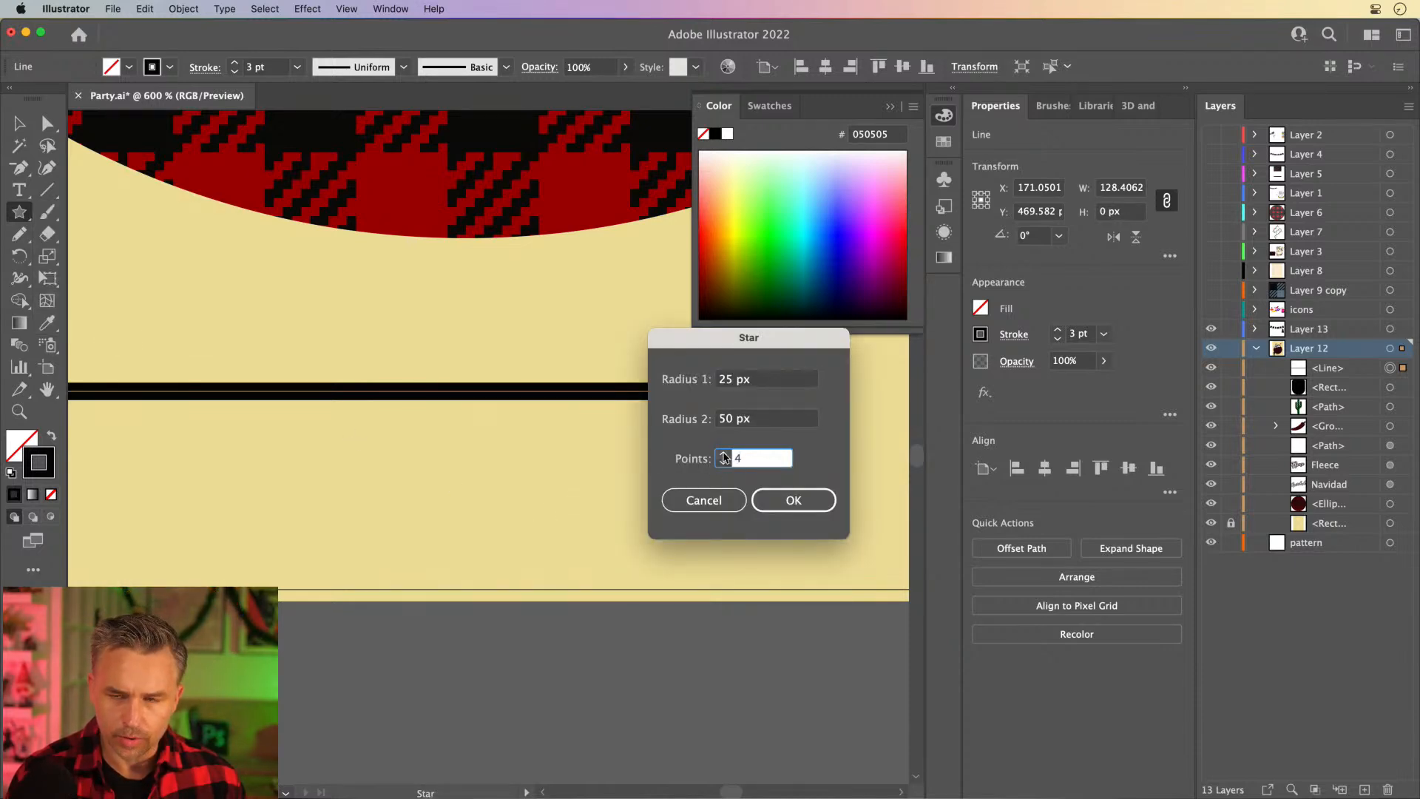
click(774, 495)
key(ctrl+z)
drag(492, 489, 487, 601)
key(Down)
key(Down)
key(Up)
key(Down)
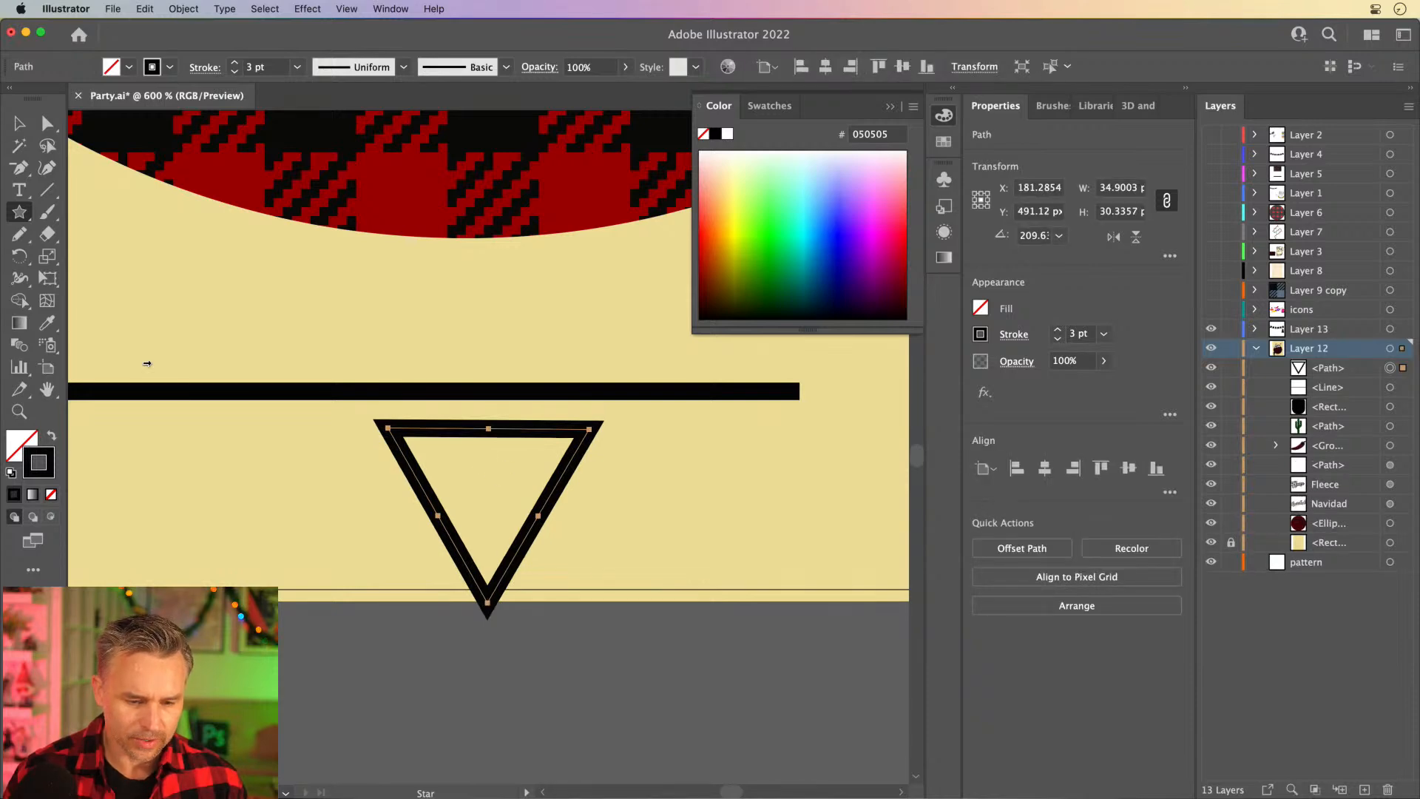
Round all three corners of the triangle to a radius of about 5.6 px.
click(20, 124)
click(47, 124)
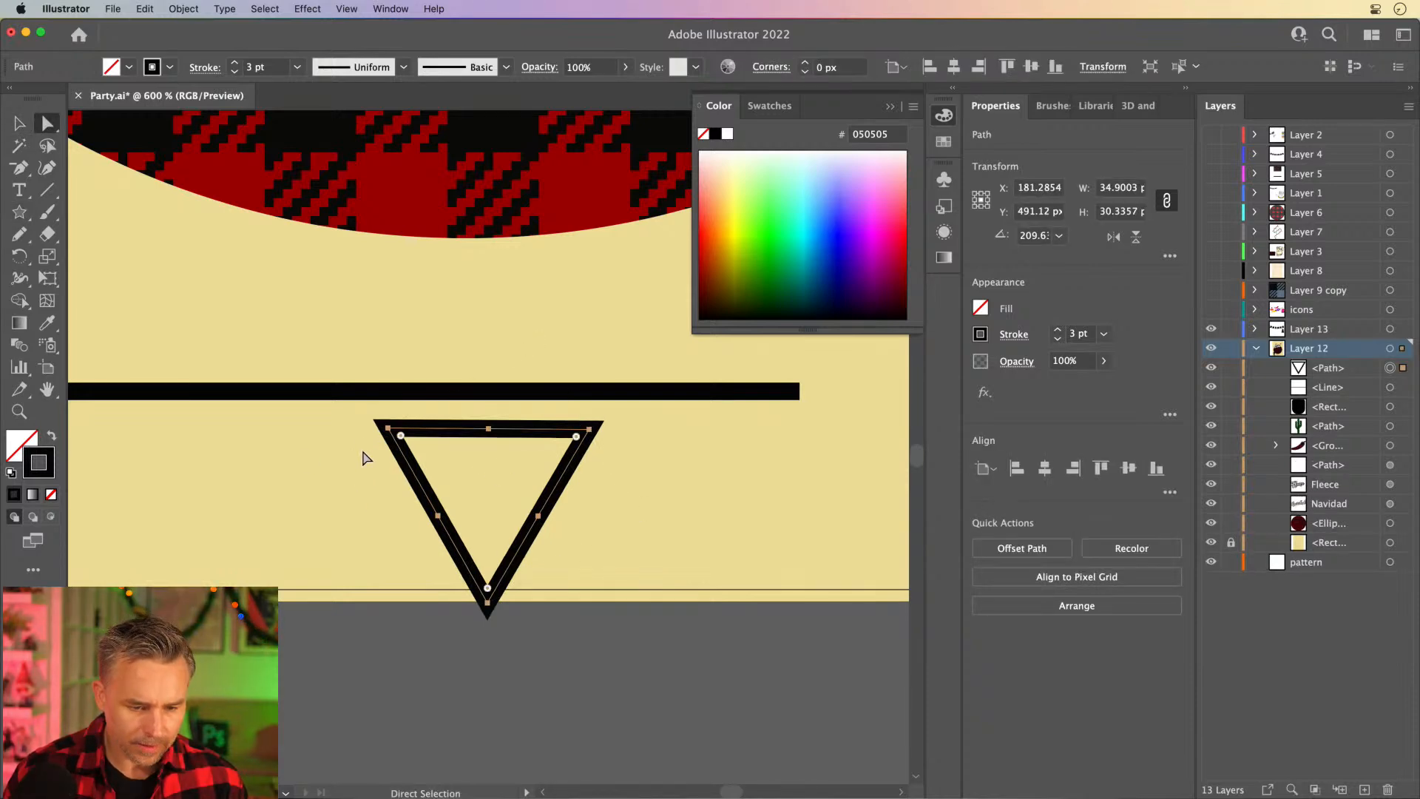
click(338, 424)
click(536, 518)
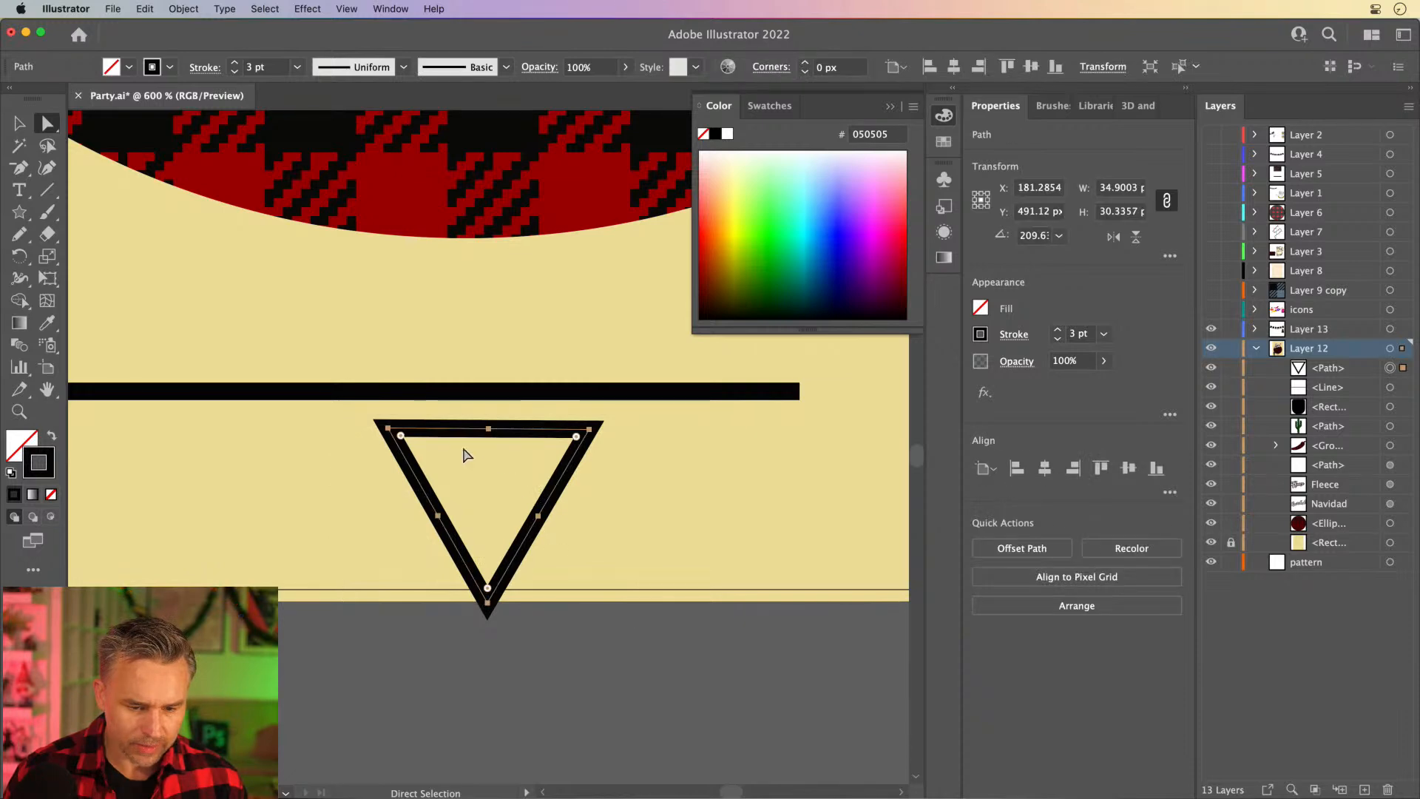
drag(408, 439, 438, 467)
scroll(342, 472, up, 2)
click(19, 124)
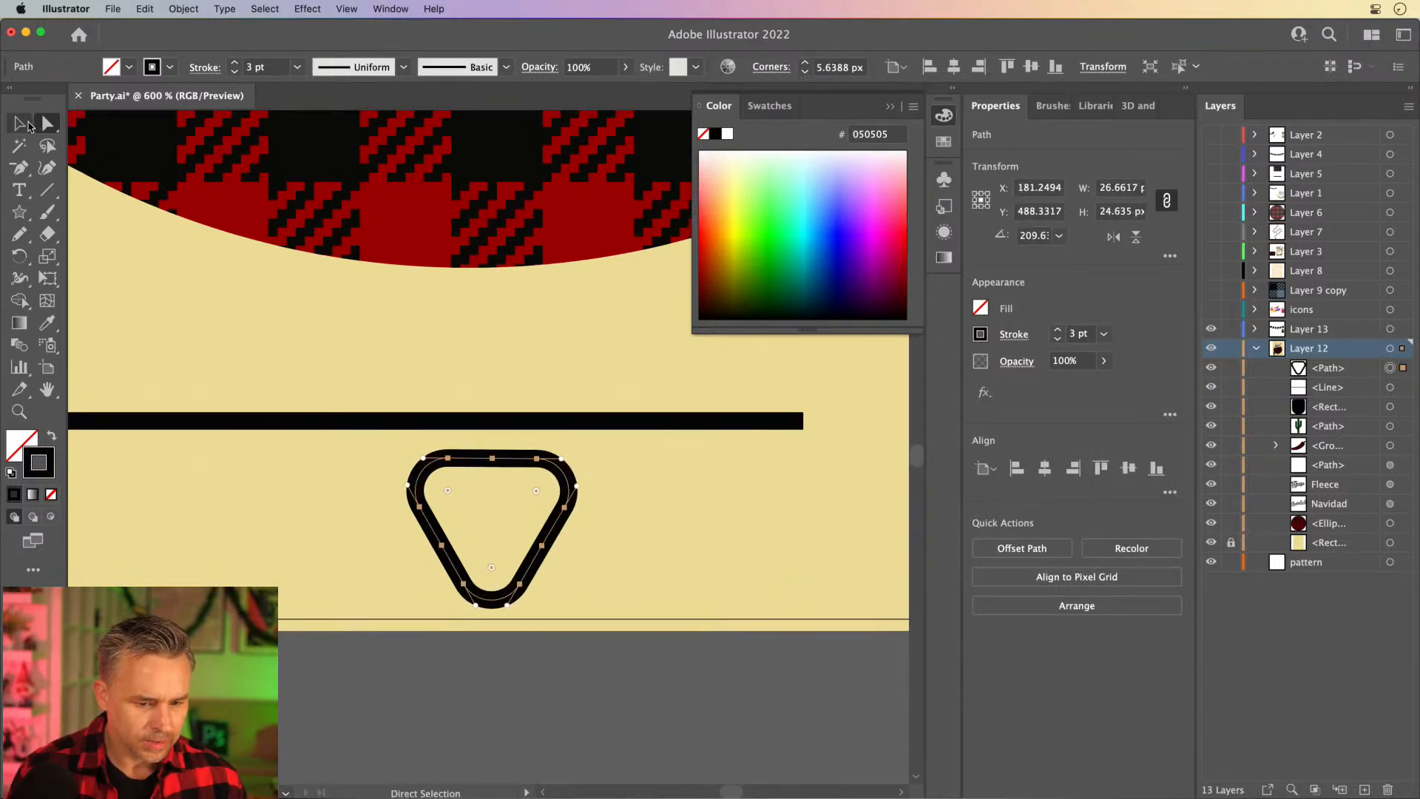
Move the rounded triangle, reset its bounding box and stretch it vertically to about 30.9 px tall below the black line.
drag(426, 471, 493, 517)
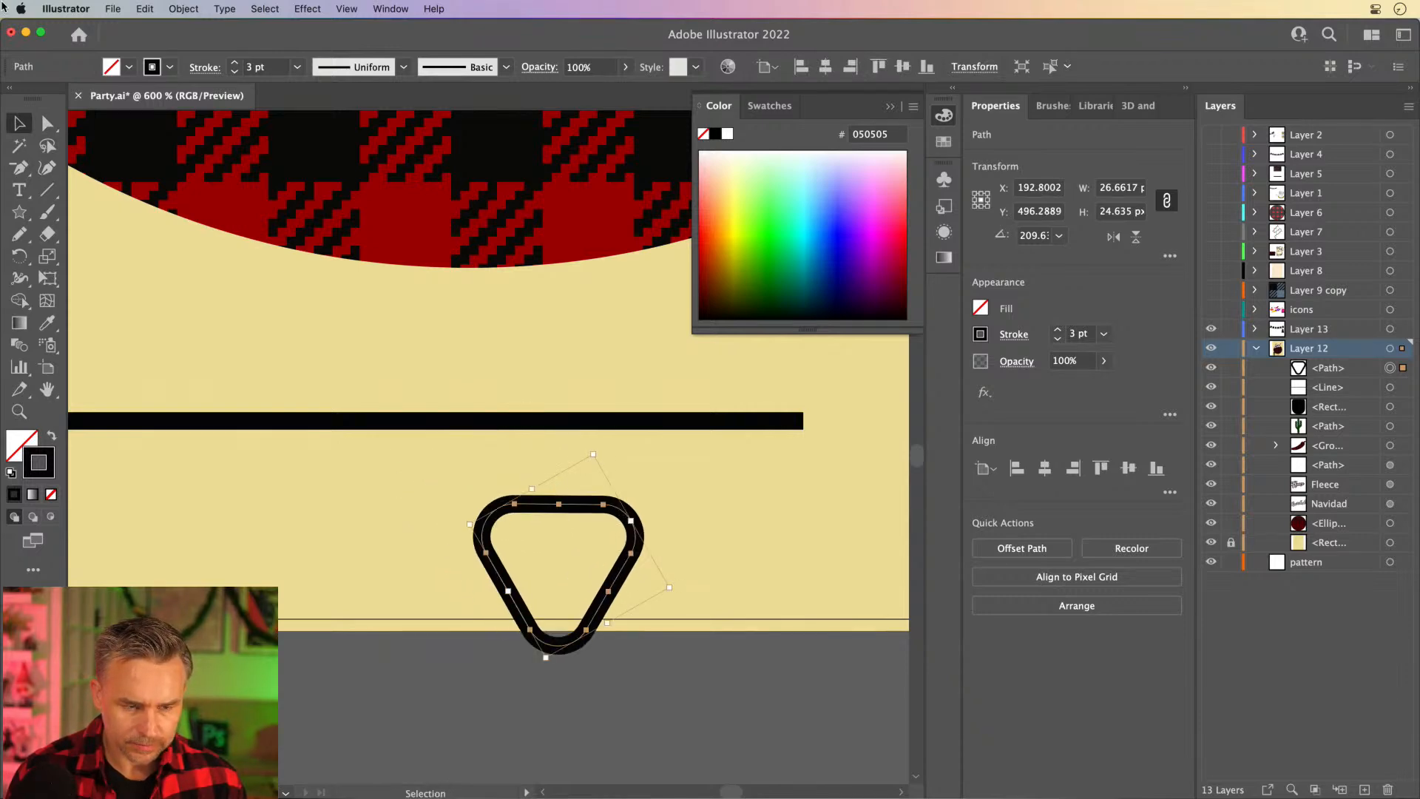
click(181, 9)
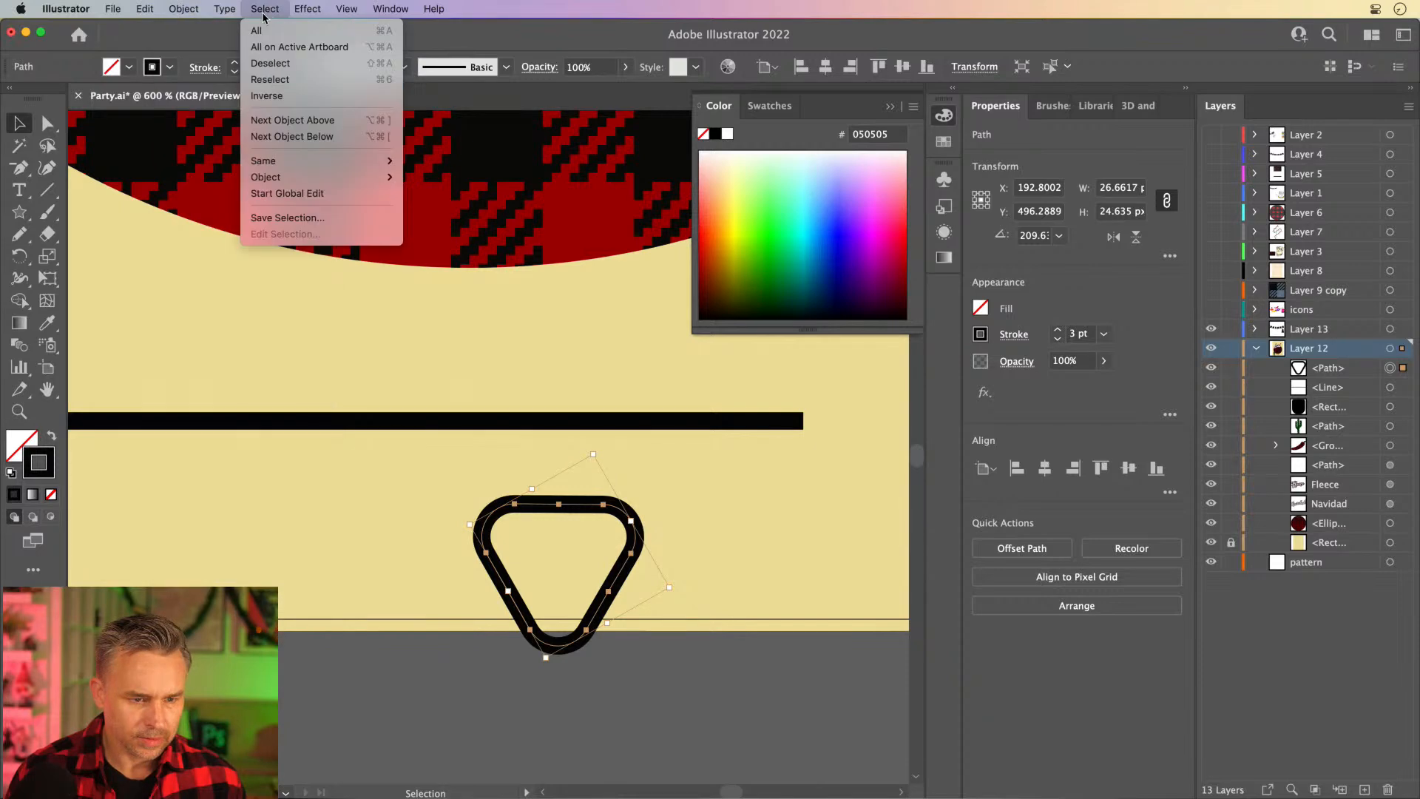
mouse_move(244, 30)
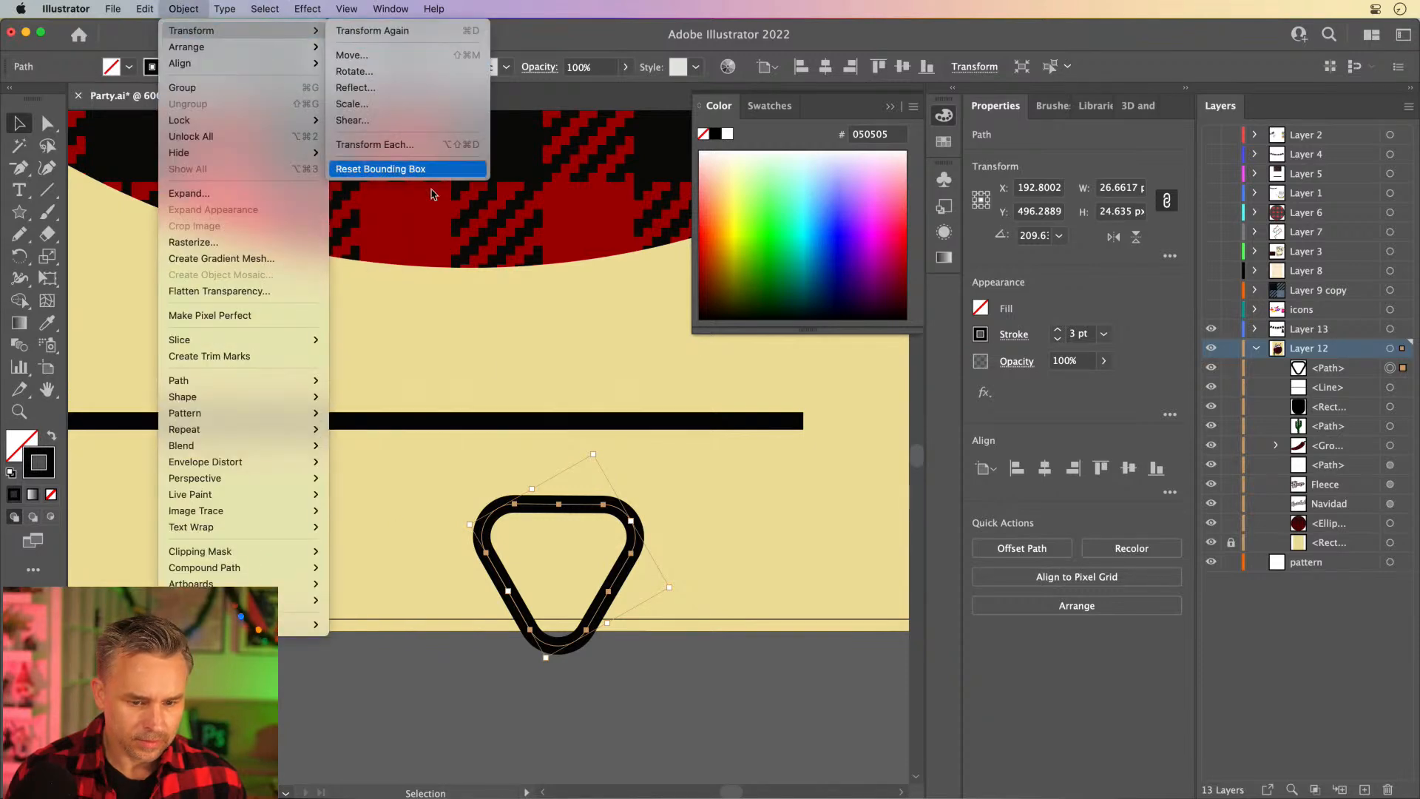
click(436, 175)
drag(558, 503, 558, 454)
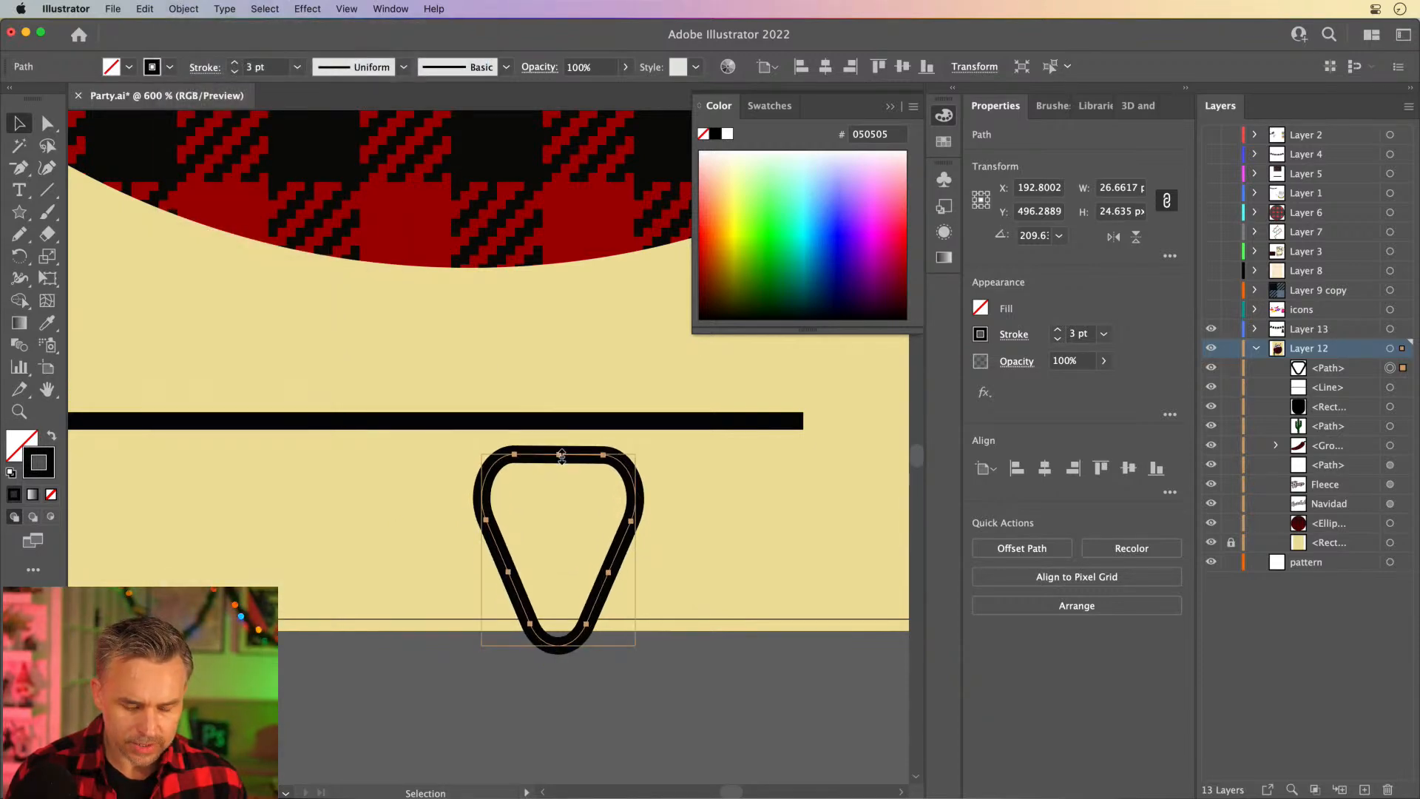
drag(558, 646, 558, 632)
drag(488, 523, 479, 565)
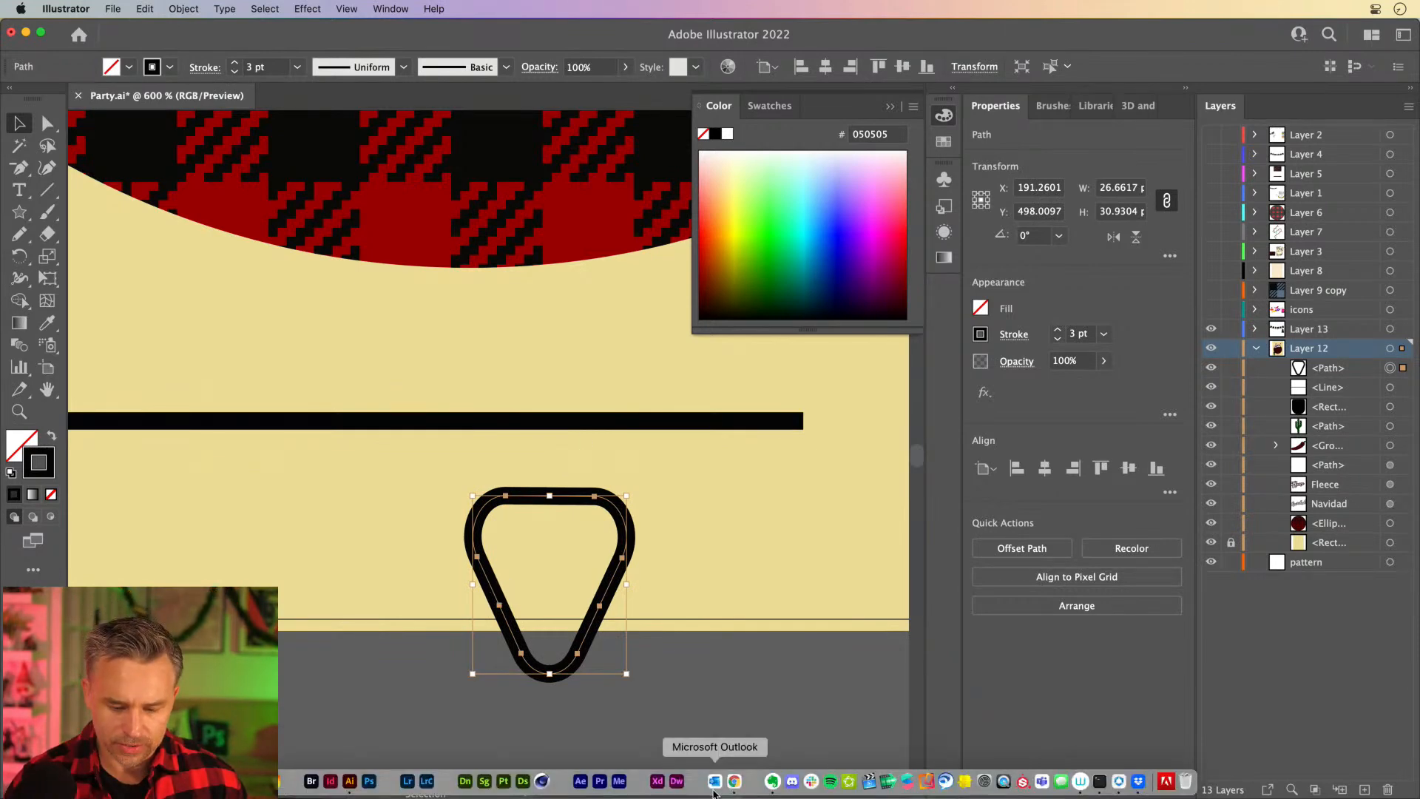
Switch to Chrome, search the web for "christmas lights" and examine the bulb shapes in the Etsy string-lights listing.
click(735, 778)
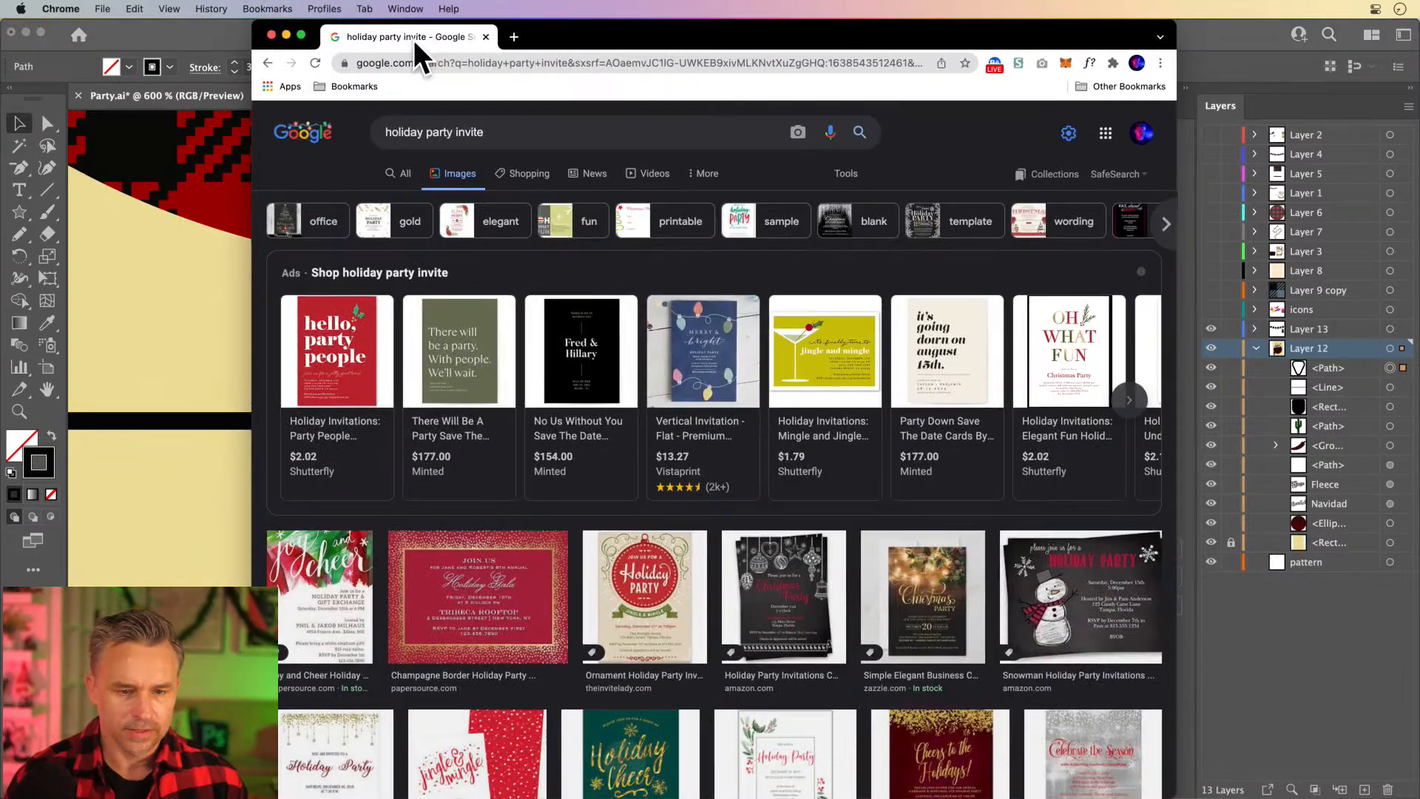
click(441, 63)
text(christmas lights)
key(Return)
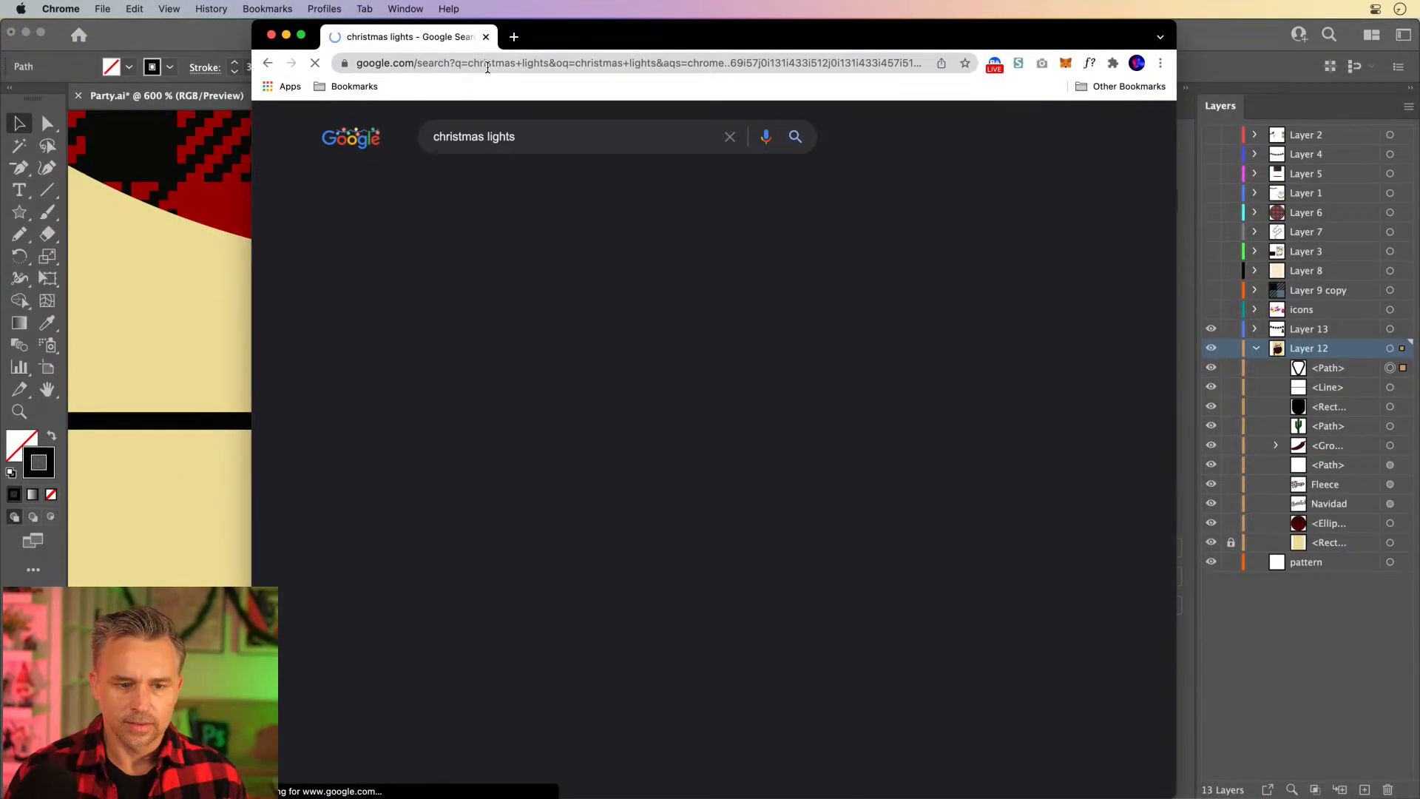
click(748, 316)
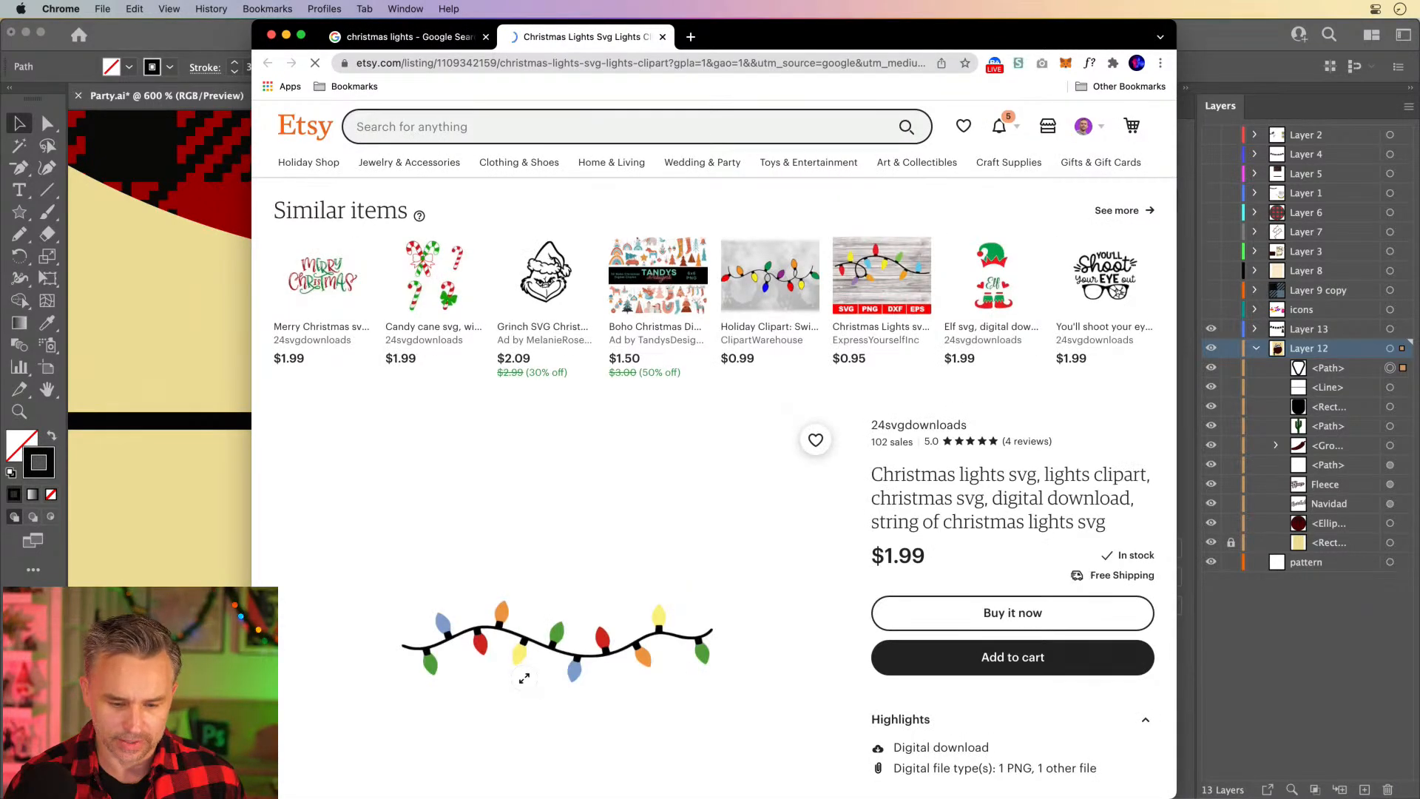
scroll(524, 677, down, 2)
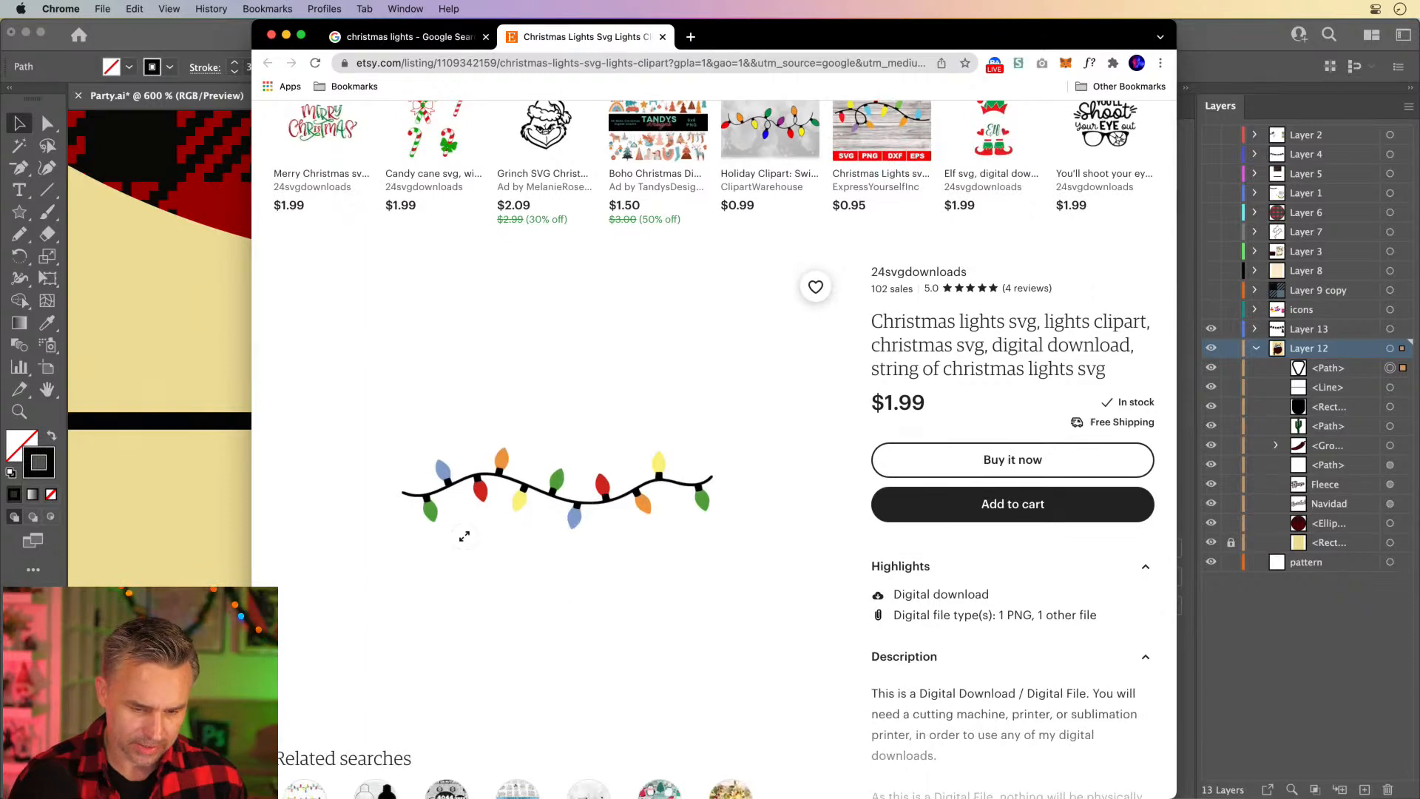
Switch back to Illustrator and delete the rounded triangle below the black line.
click(193, 485)
drag(488, 513, 469, 555)
key(Delete)
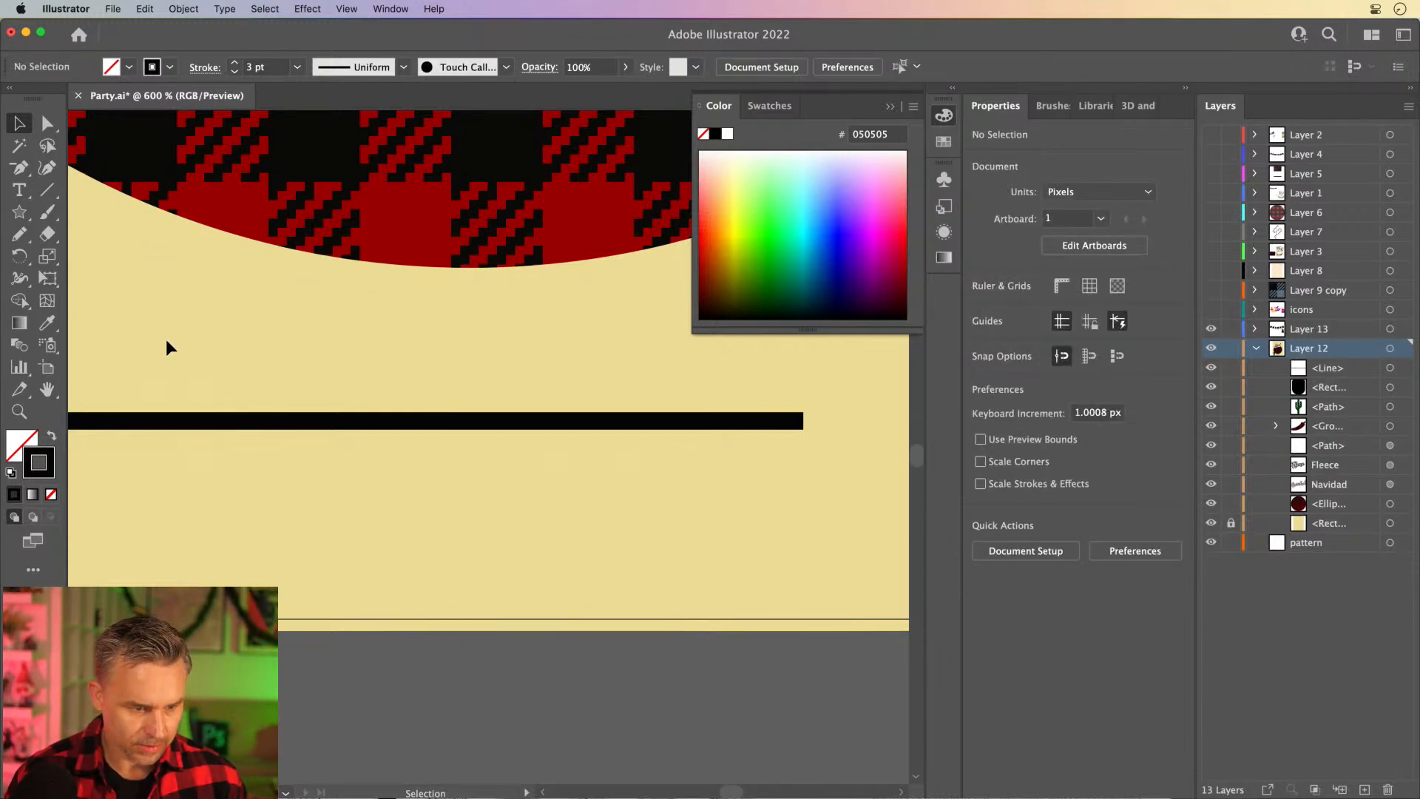
Draw the left half of a light bulb below the black line with the Pen tool, an open curve about 12.5 × 38.9 px.
key(p)
click(522, 468)
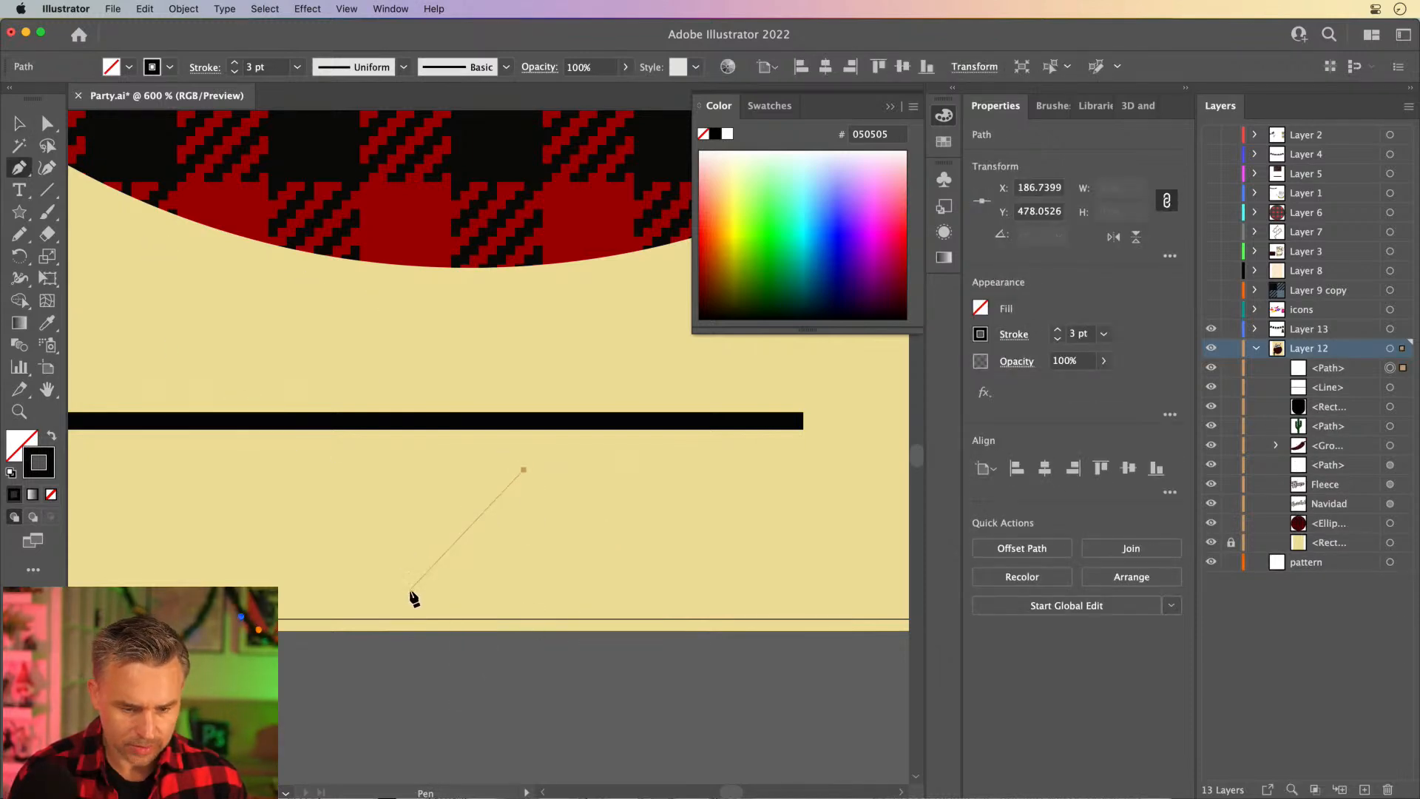
drag(451, 567, 449, 627)
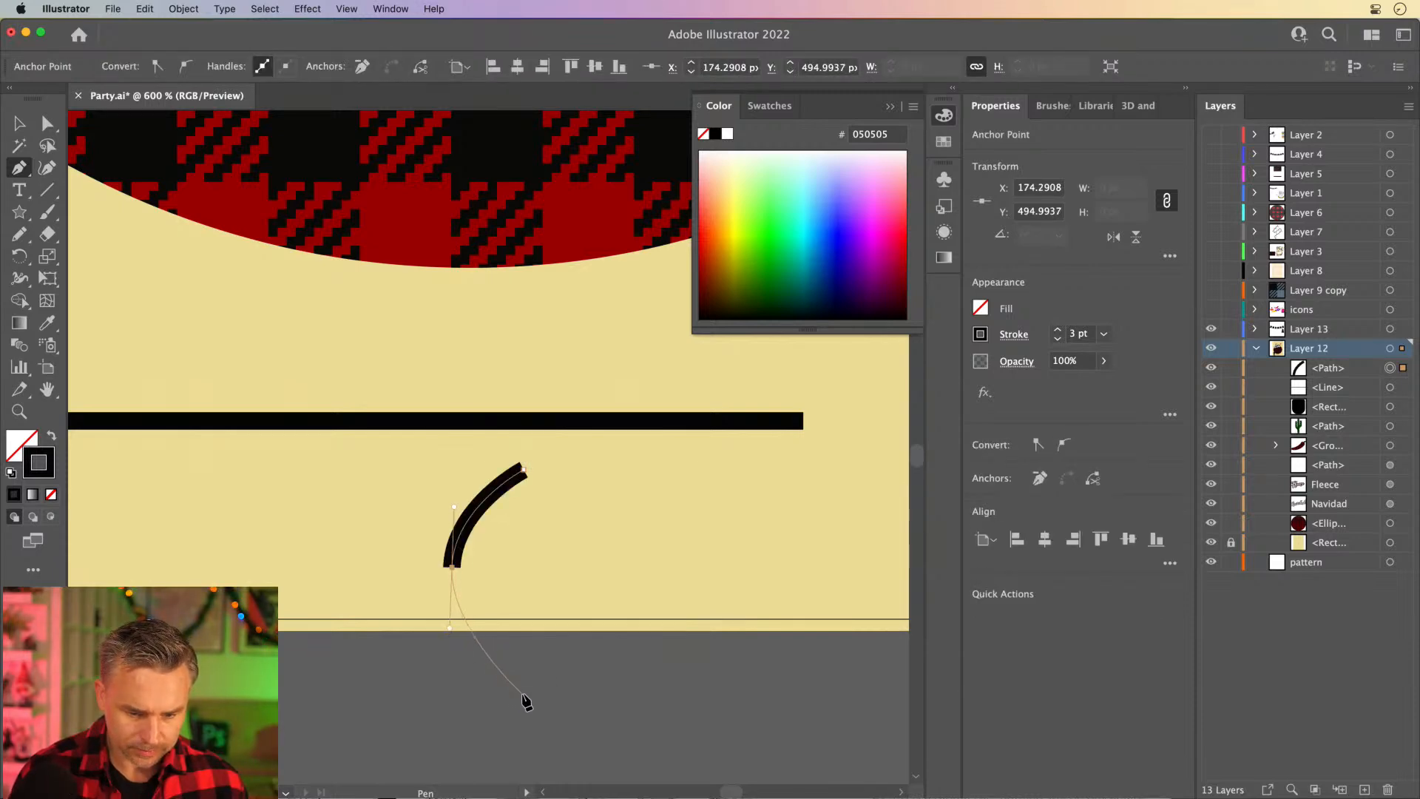
click(522, 695)
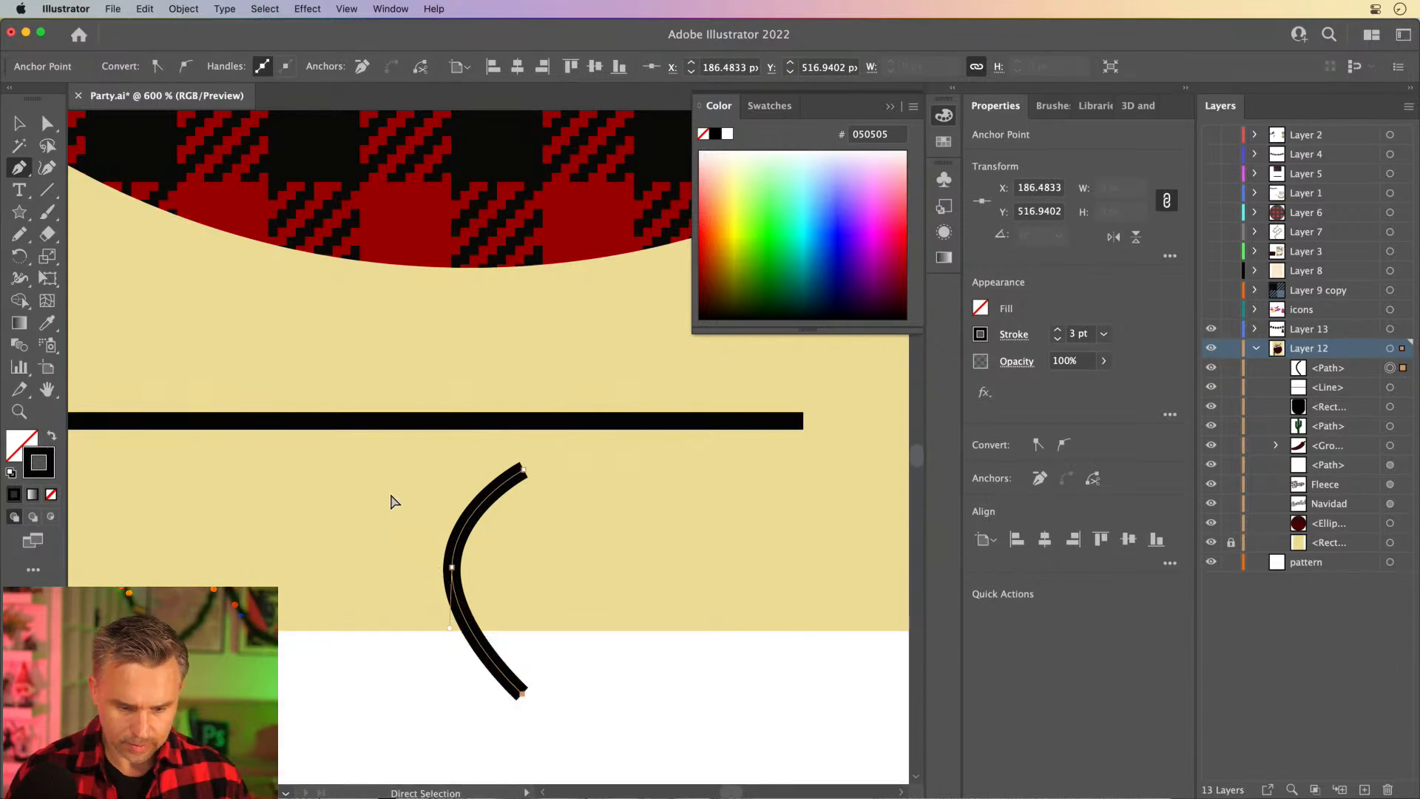
Duplicate the half-bulb curve to its right and reflect the copy across the vertical axis.
key(super+equal)
key(super+equal)
drag(397, 498, 481, 658)
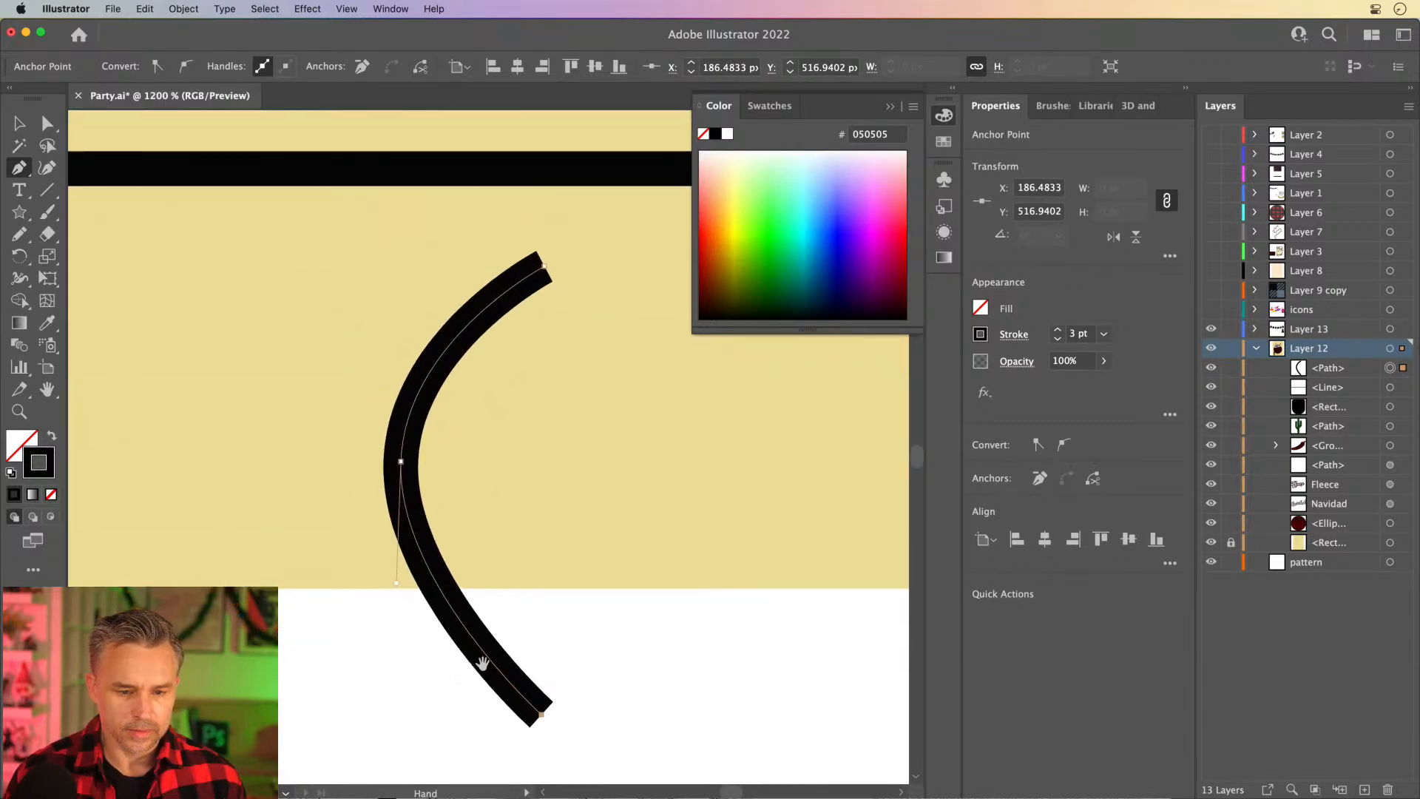
click(20, 123)
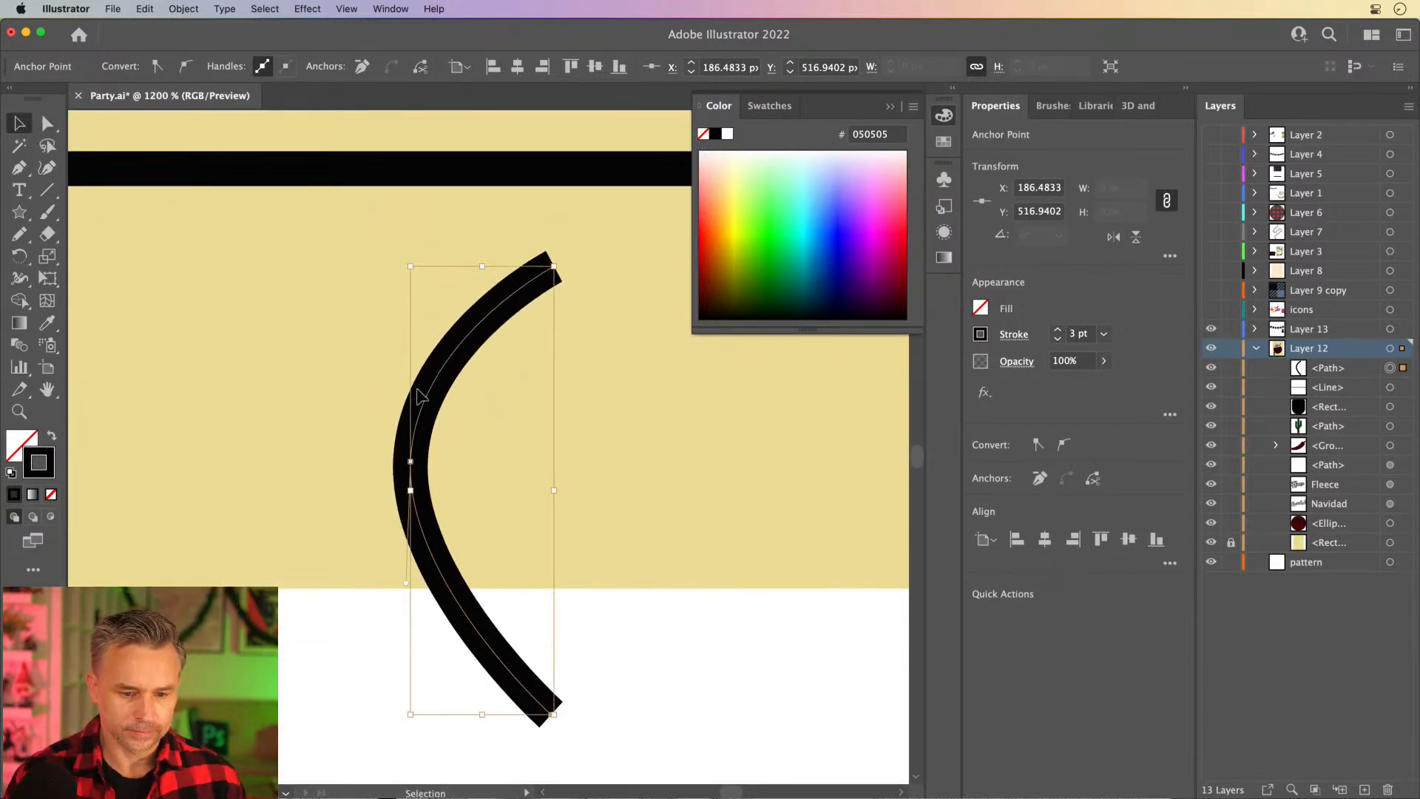
drag(452, 364, 607, 366)
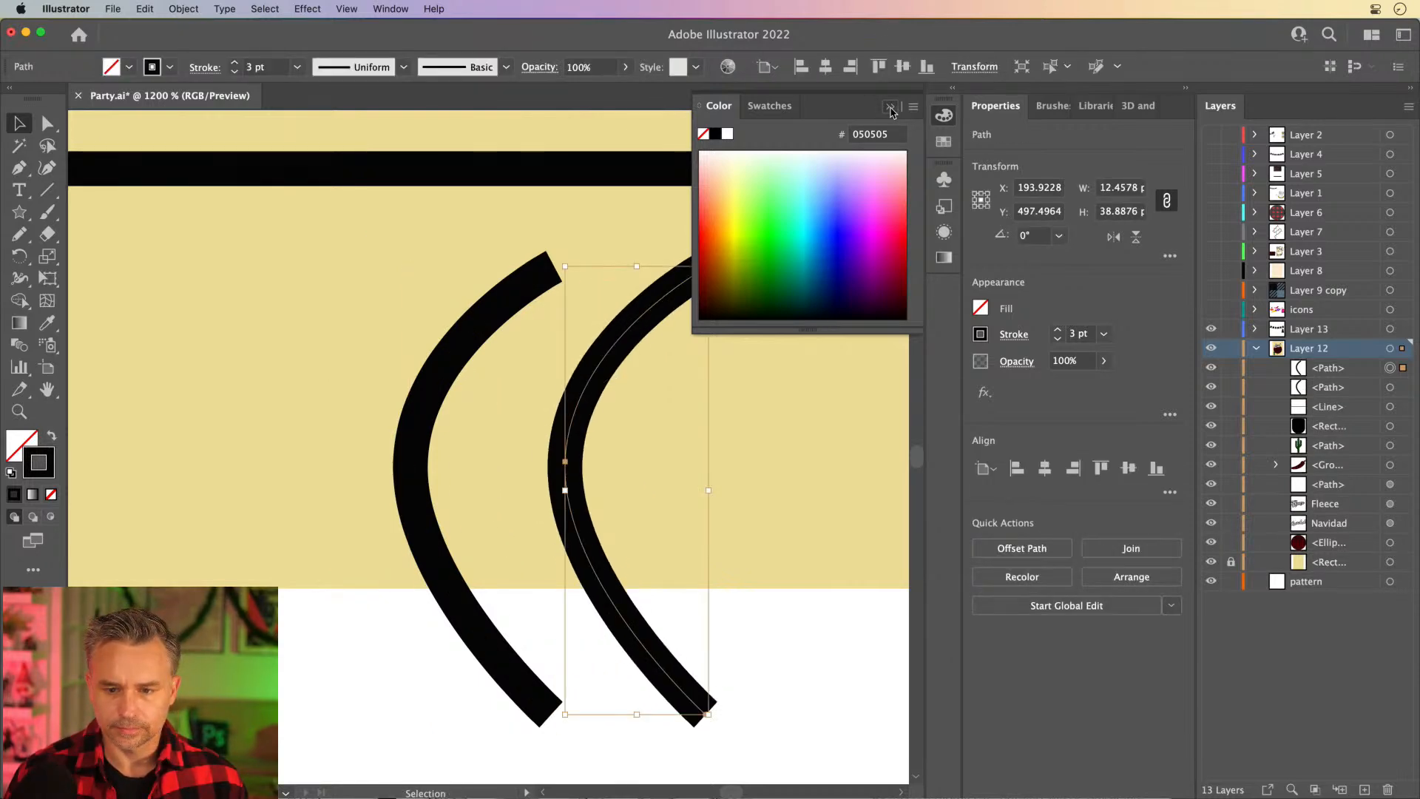
click(892, 109)
click(20, 256)
click(74, 275)
double_click(19, 256)
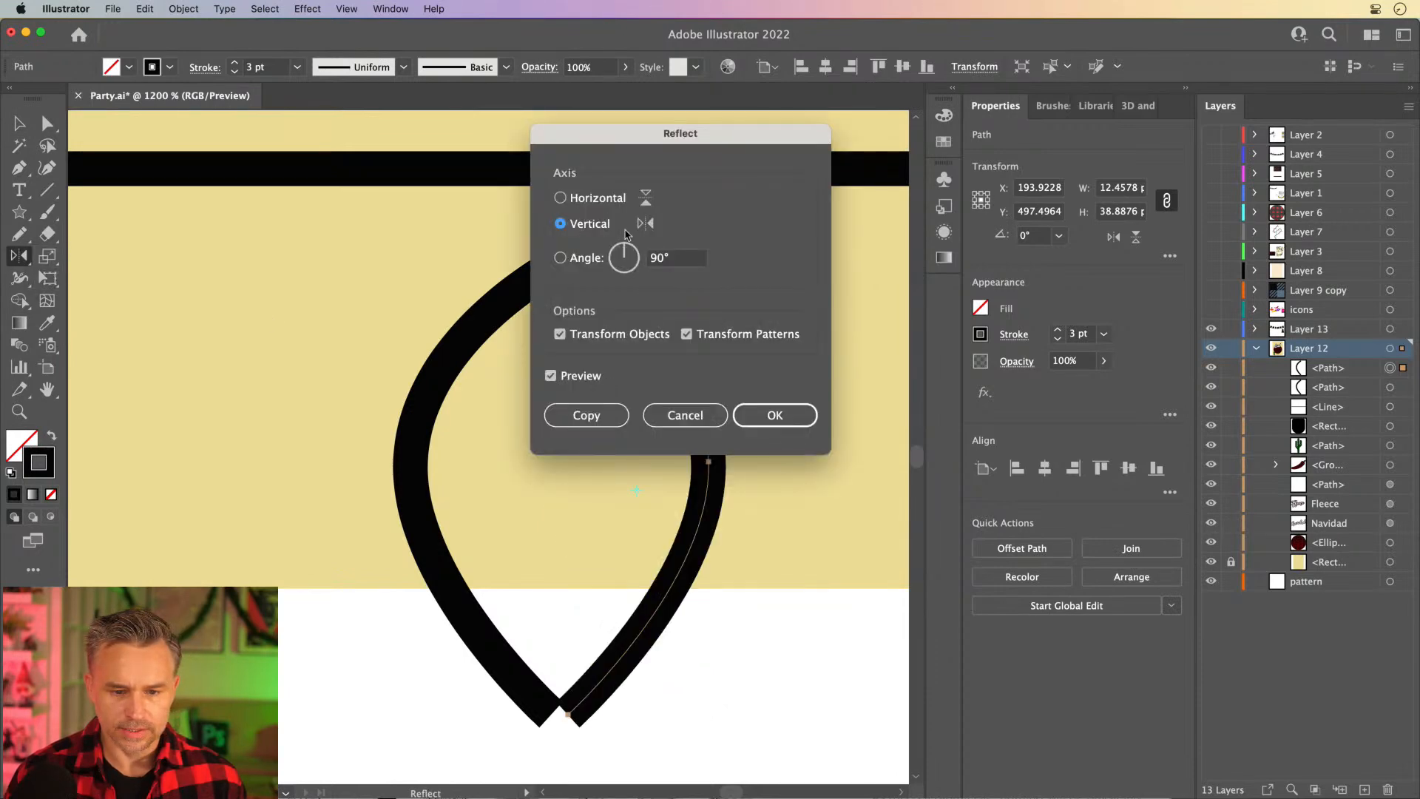
click(776, 414)
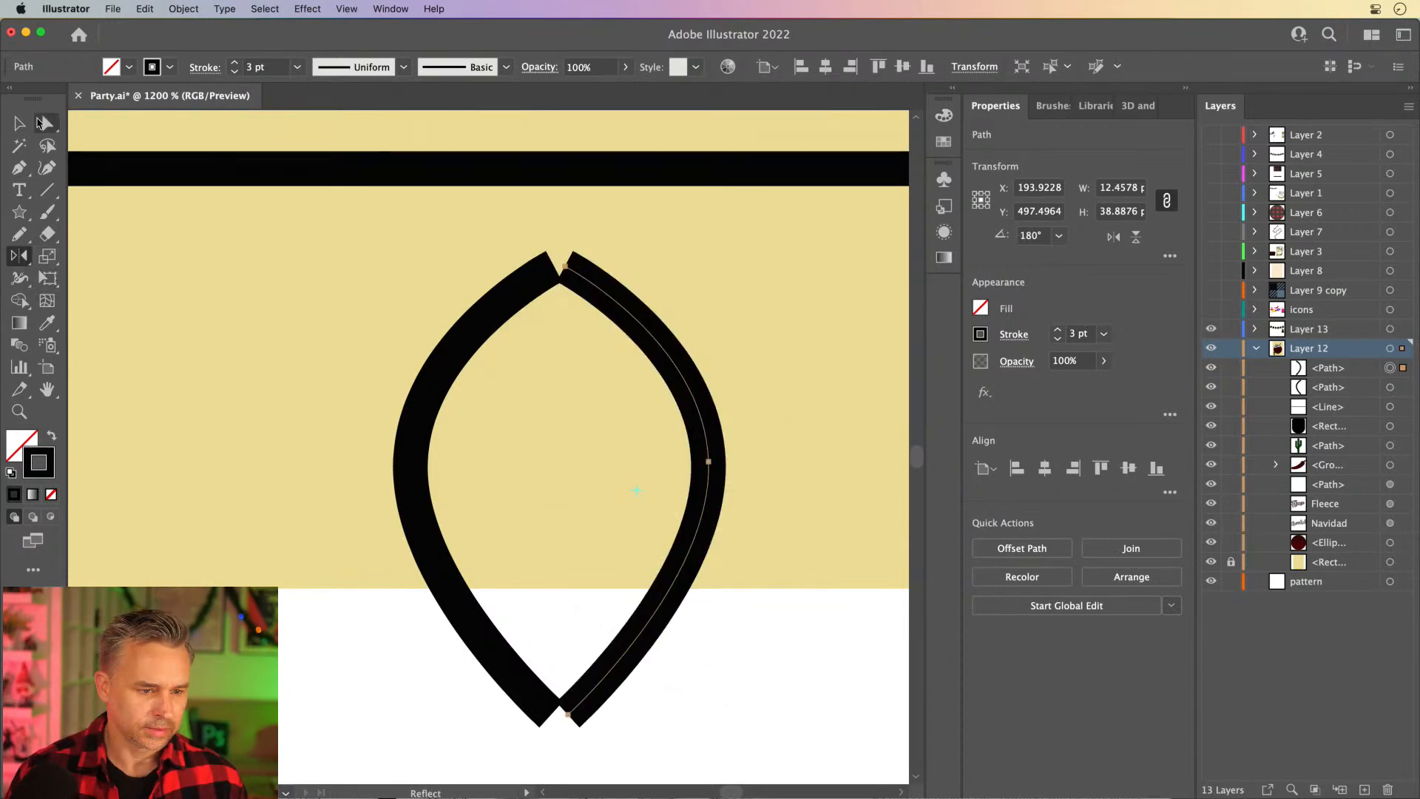
Move the mirrored curve so its ends meet the left half, and join both end pairs into one closed bulb shape.
click(18, 125)
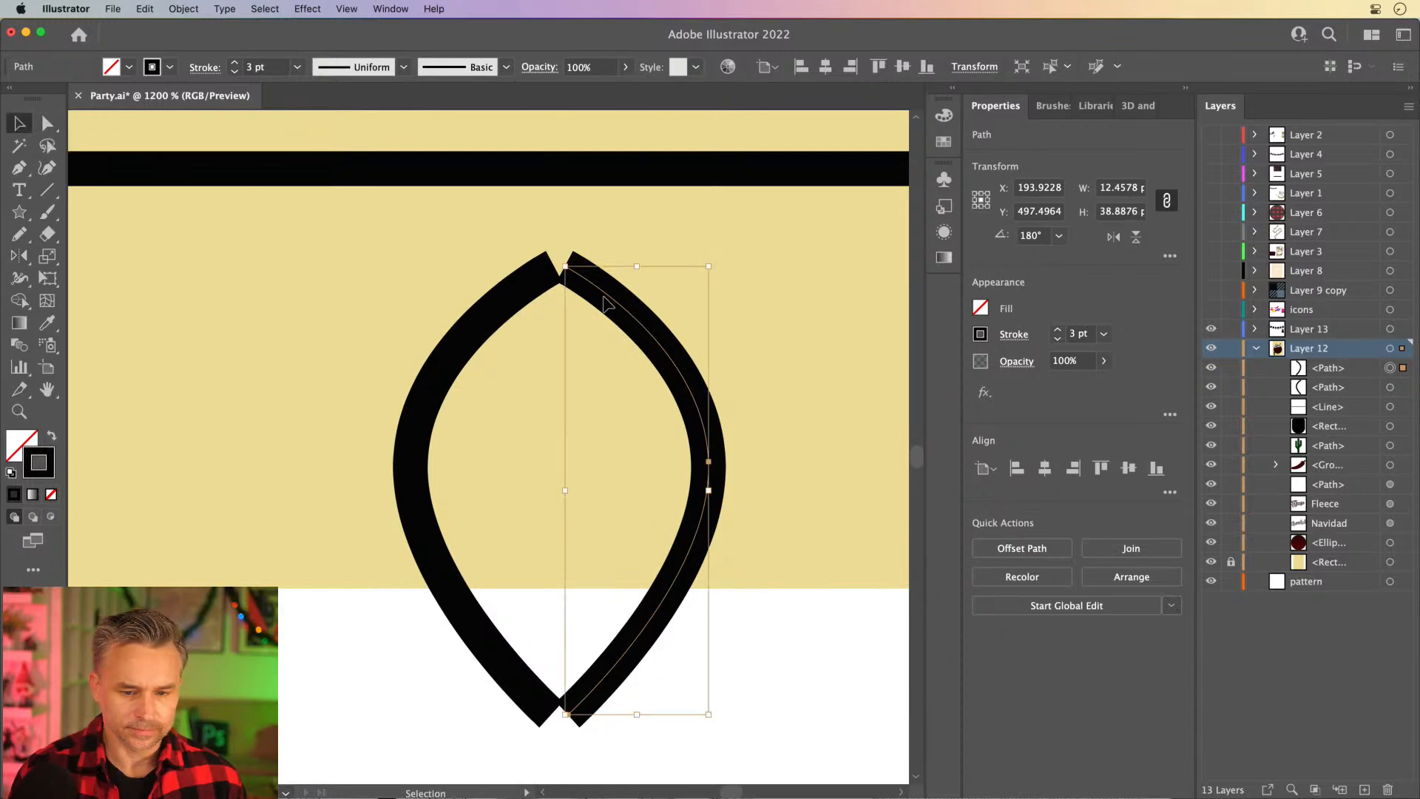
drag(605, 304, 627, 323)
click(508, 237)
click(48, 124)
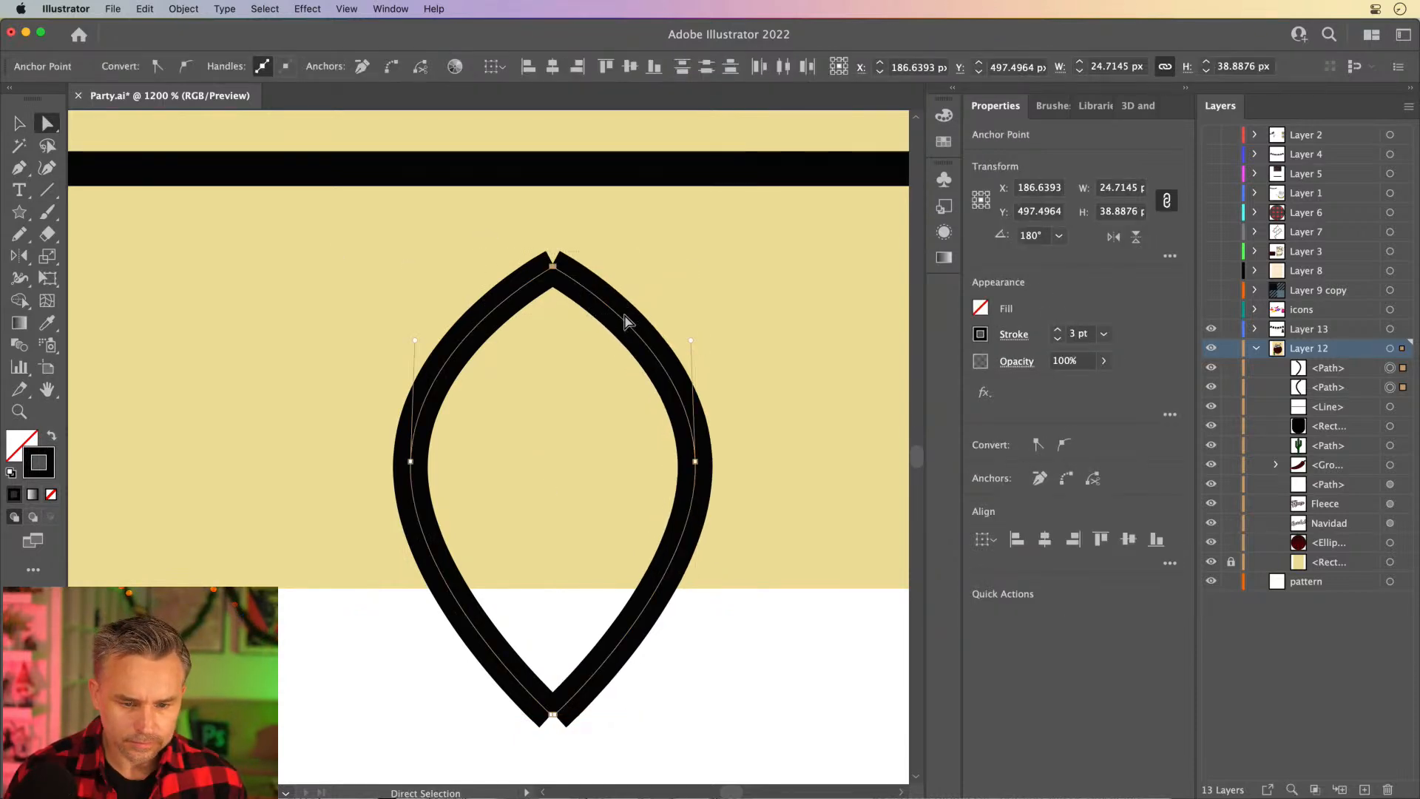
key(super+j)
drag(477, 709, 583, 738)
key(super+j)
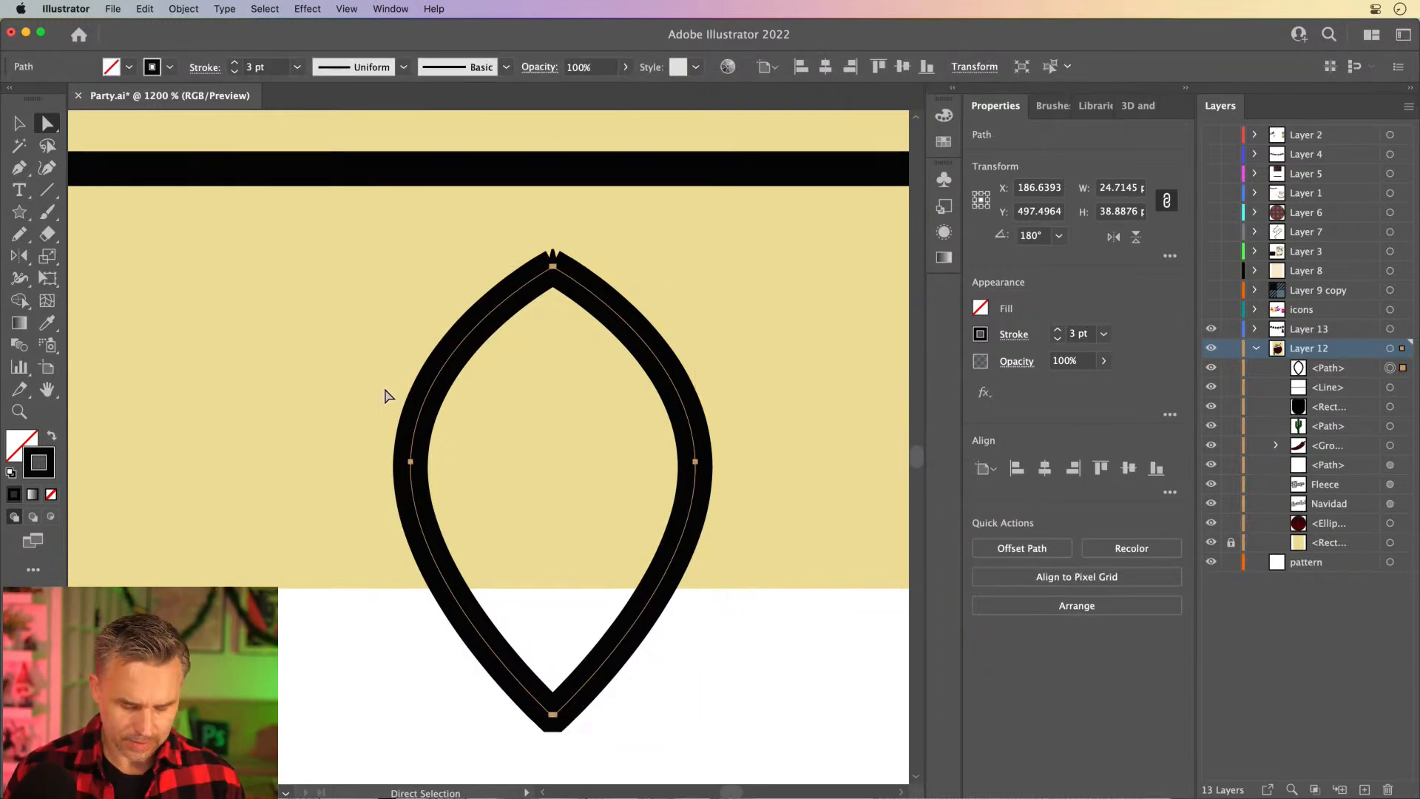
Simplify the closed bulb path to 2 points.
click(19, 123)
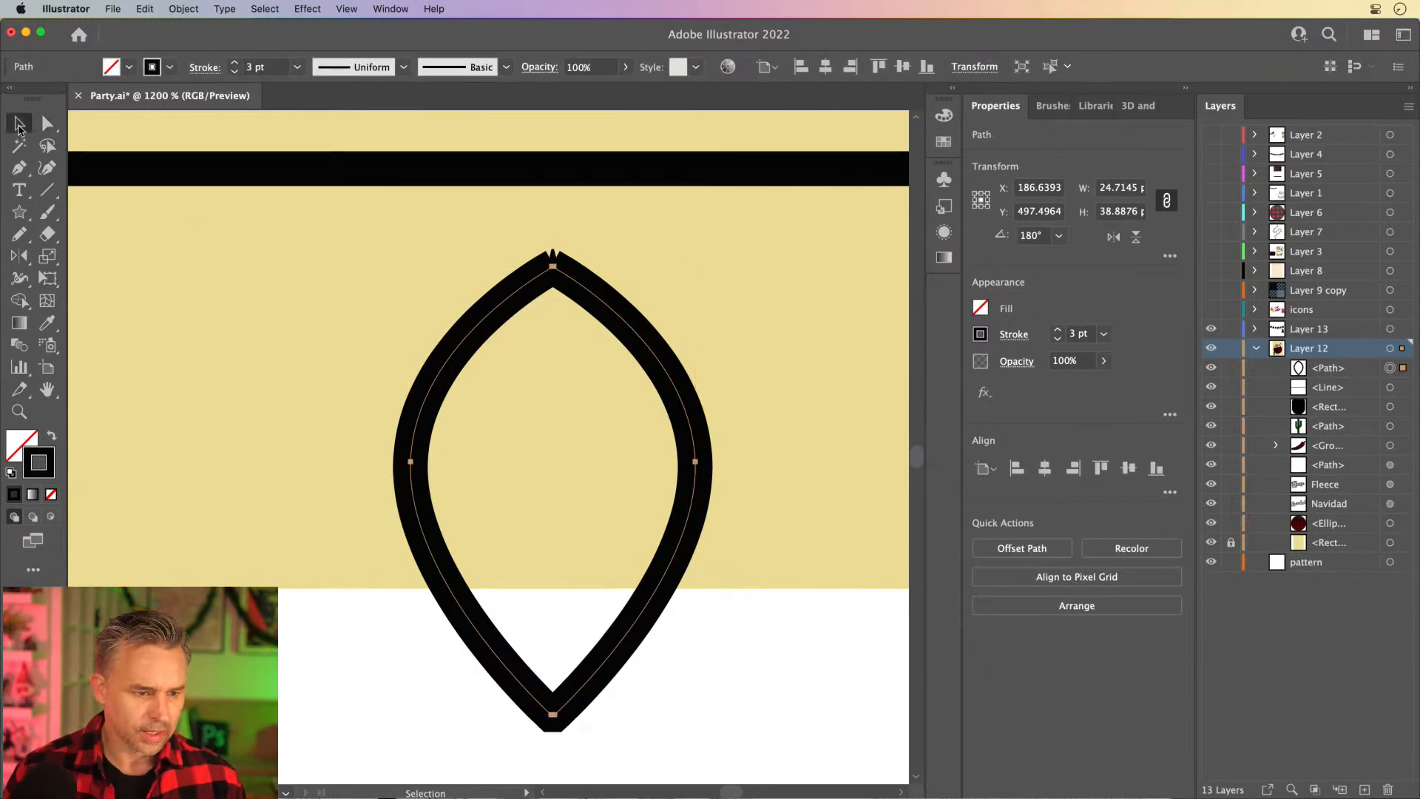
click(199, 7)
mouse_move(295, 380)
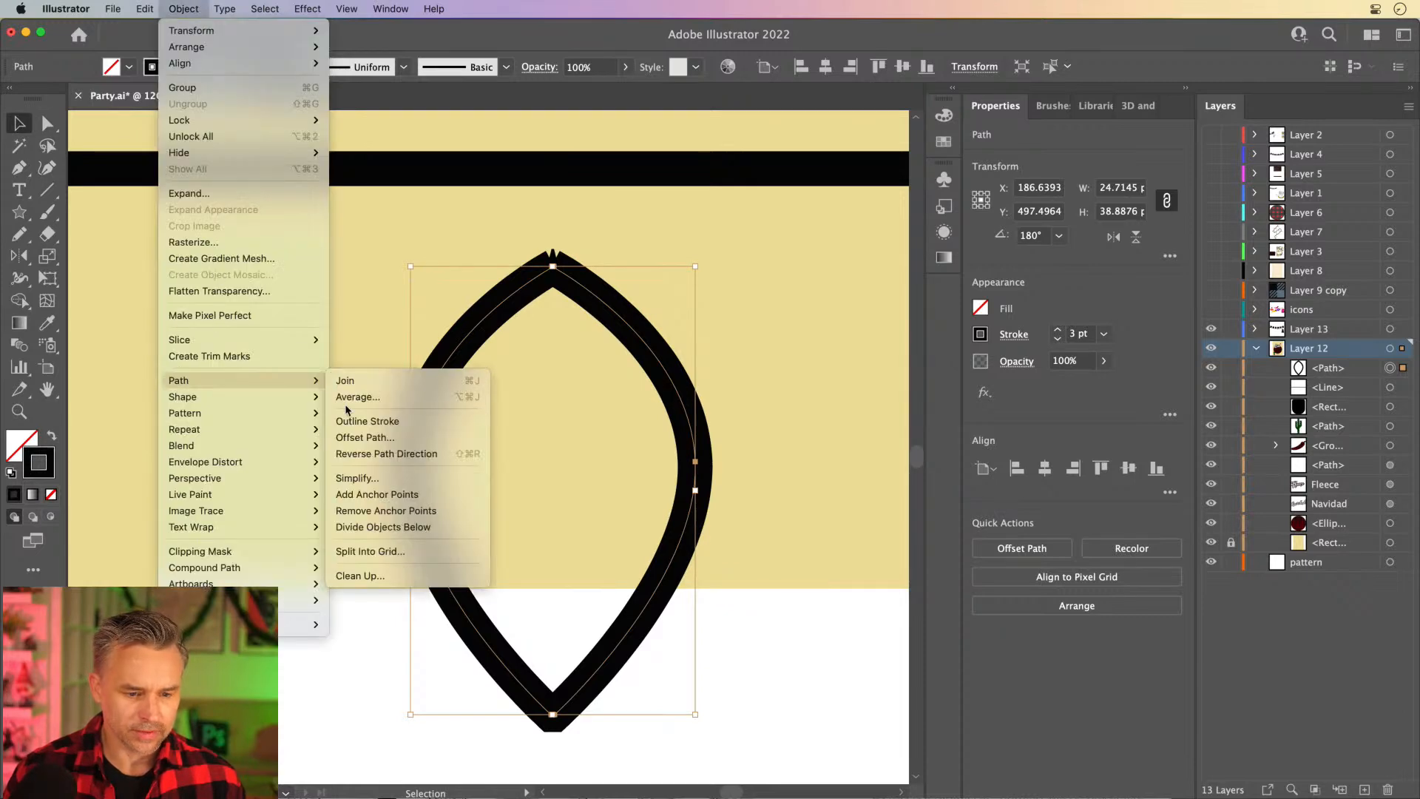
click(425, 477)
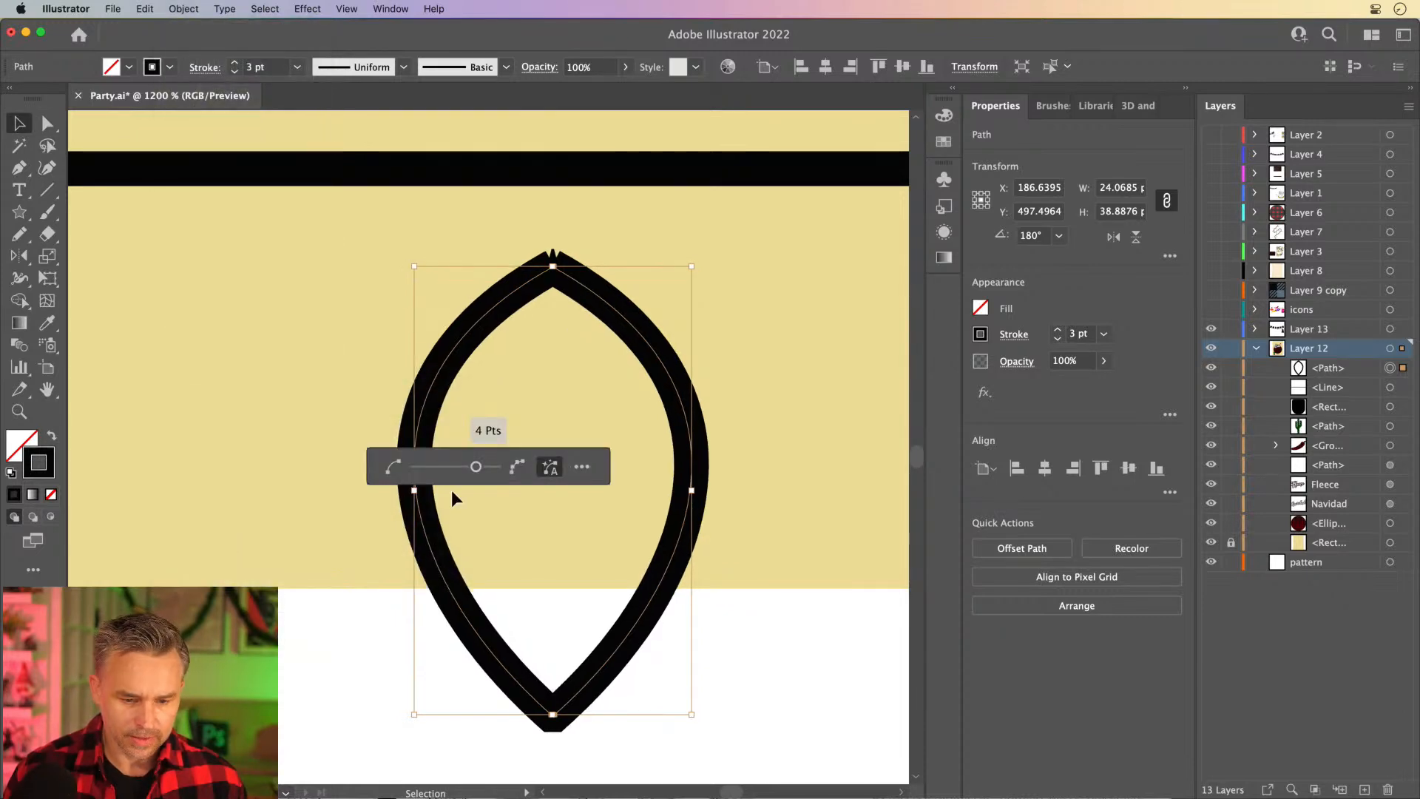
mouse_move(437, 468)
mouse_down()
mouse_move(450, 468)
mouse_move(427, 471)
mouse_up()
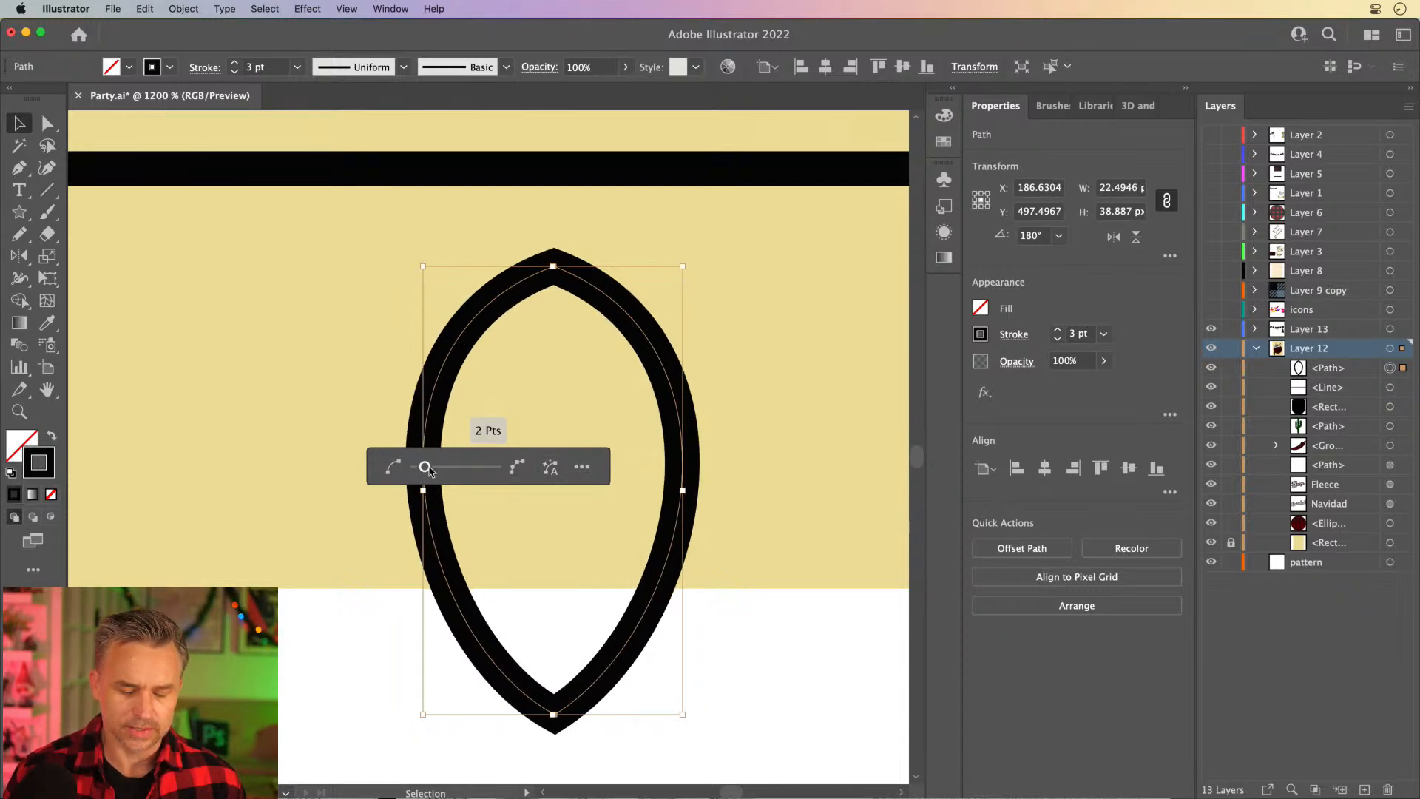
click(220, 358)
Give the bulb's outline round caps and round joins, and fill the bulb with green 92C83E.
click(521, 275)
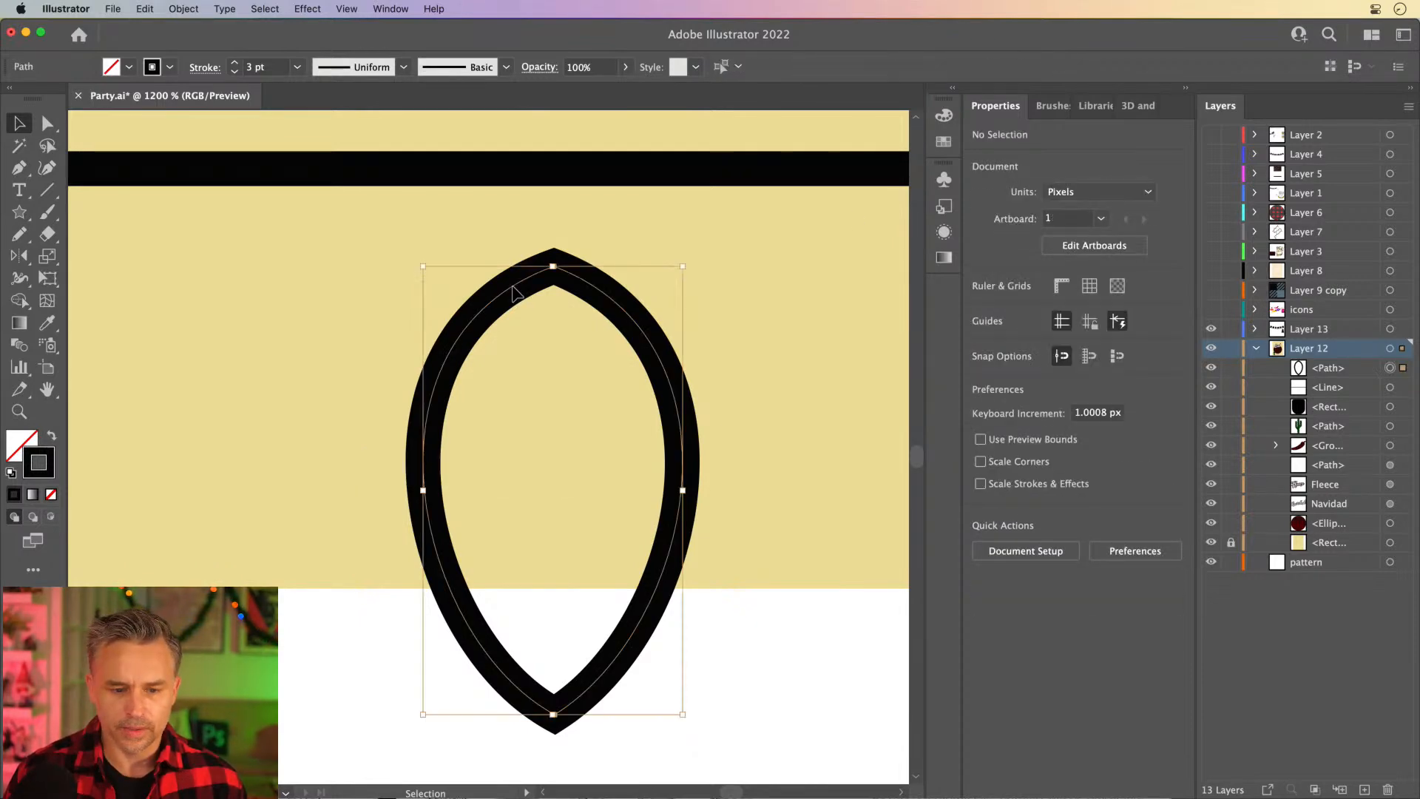
click(1013, 334)
click(914, 383)
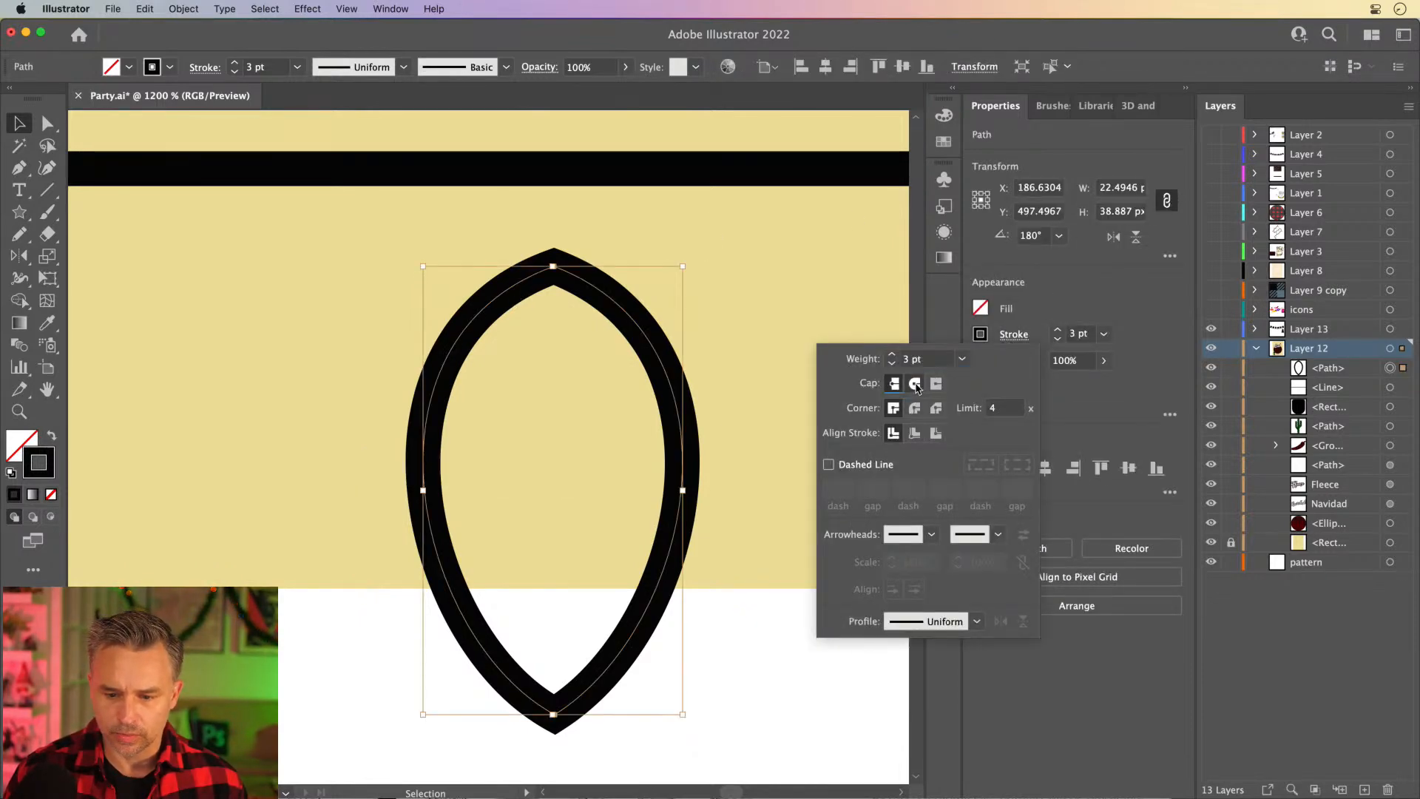
click(914, 407)
click(399, 328)
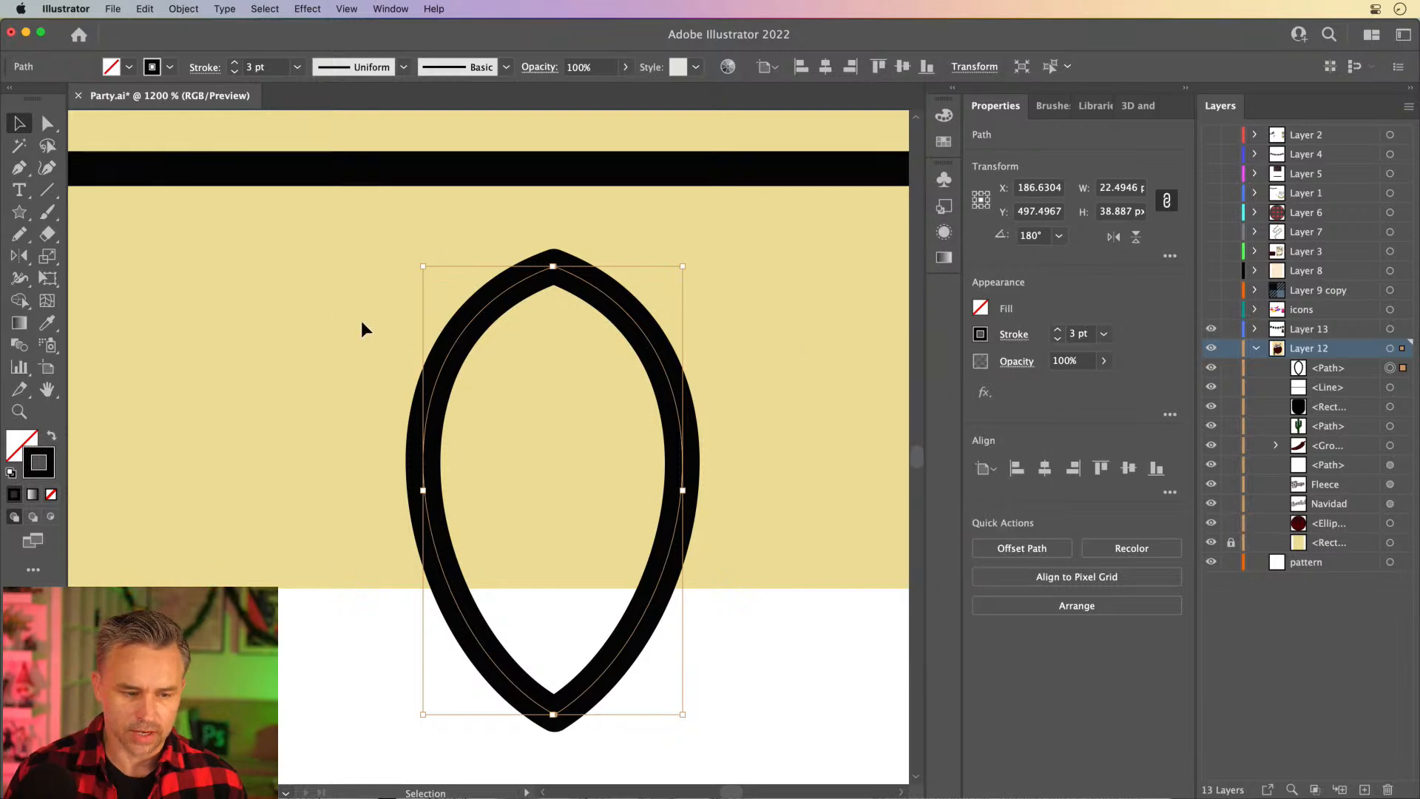
click(17, 447)
click(746, 225)
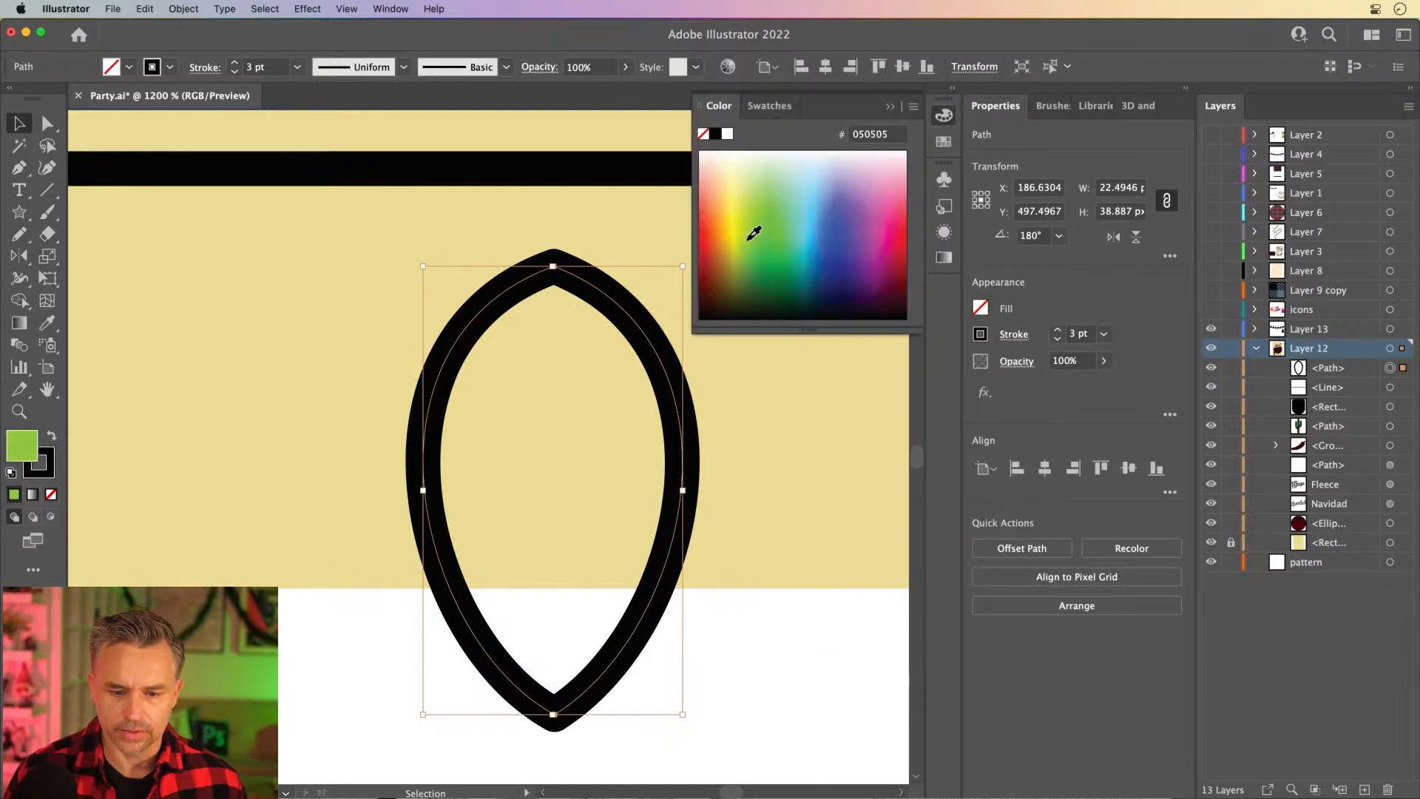
Draw a small slanted oval about 6.7 × 8.7 px freehand with the Pencil tool inside the bulb's lower right part.
key(super+minus)
key(super+minus)
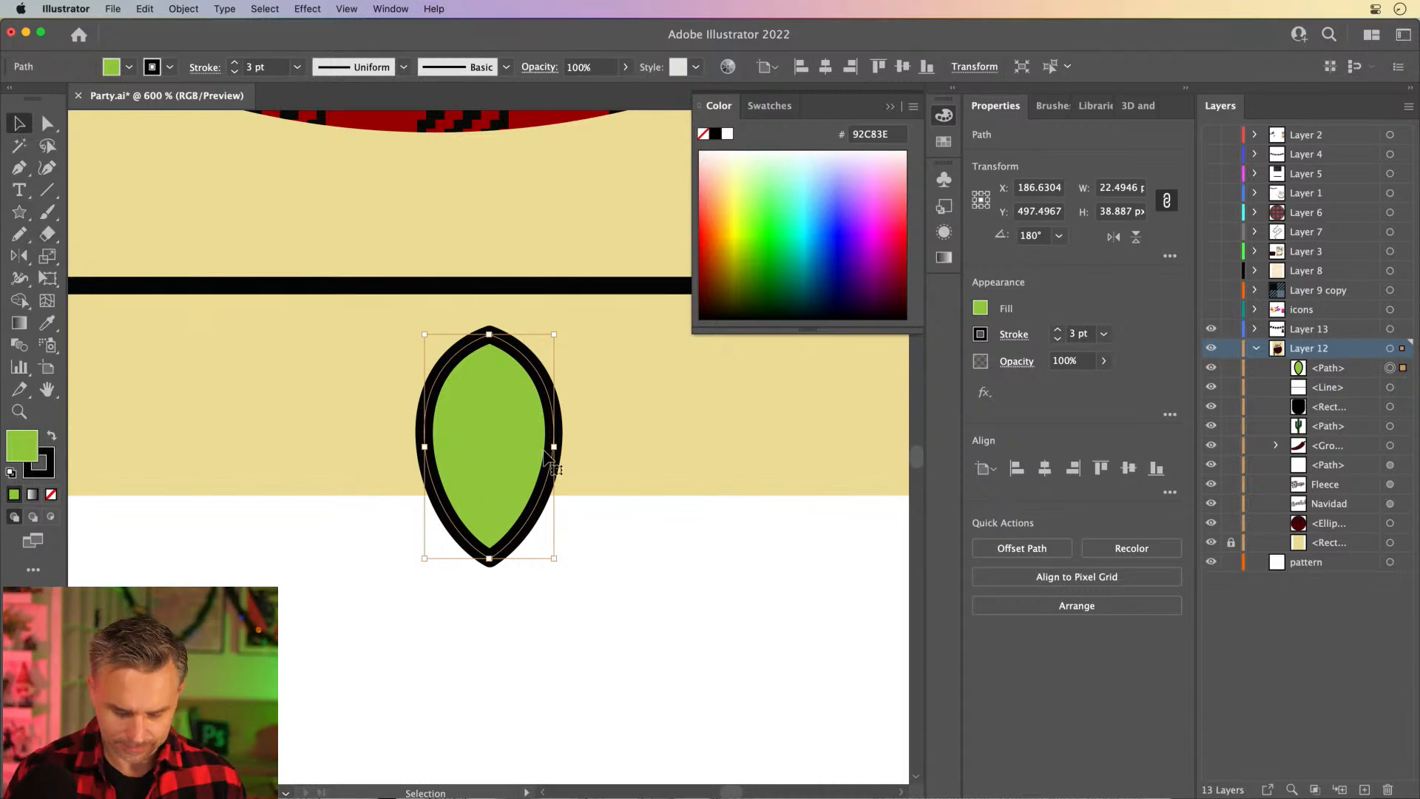
key(n)
mouse_move(512, 472)
mouse_down()
mouse_move(519, 515)
mouse_move(495, 515)
mouse_move(531, 507)
mouse_up()
key(v)
click(508, 479)
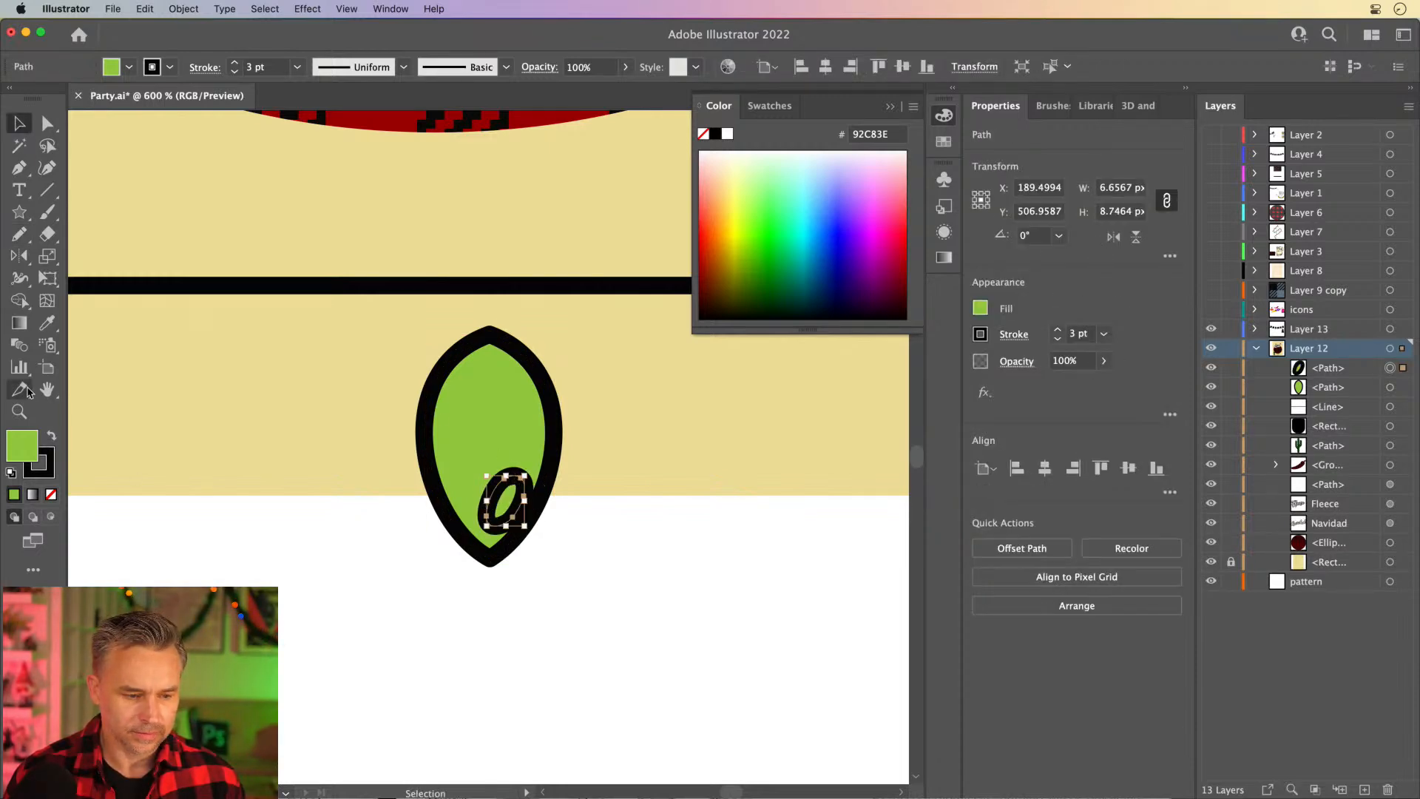
Swap the small oval's fill and stroke to fill it with black, and remove its stroke.
click(51, 435)
click(39, 463)
click(51, 493)
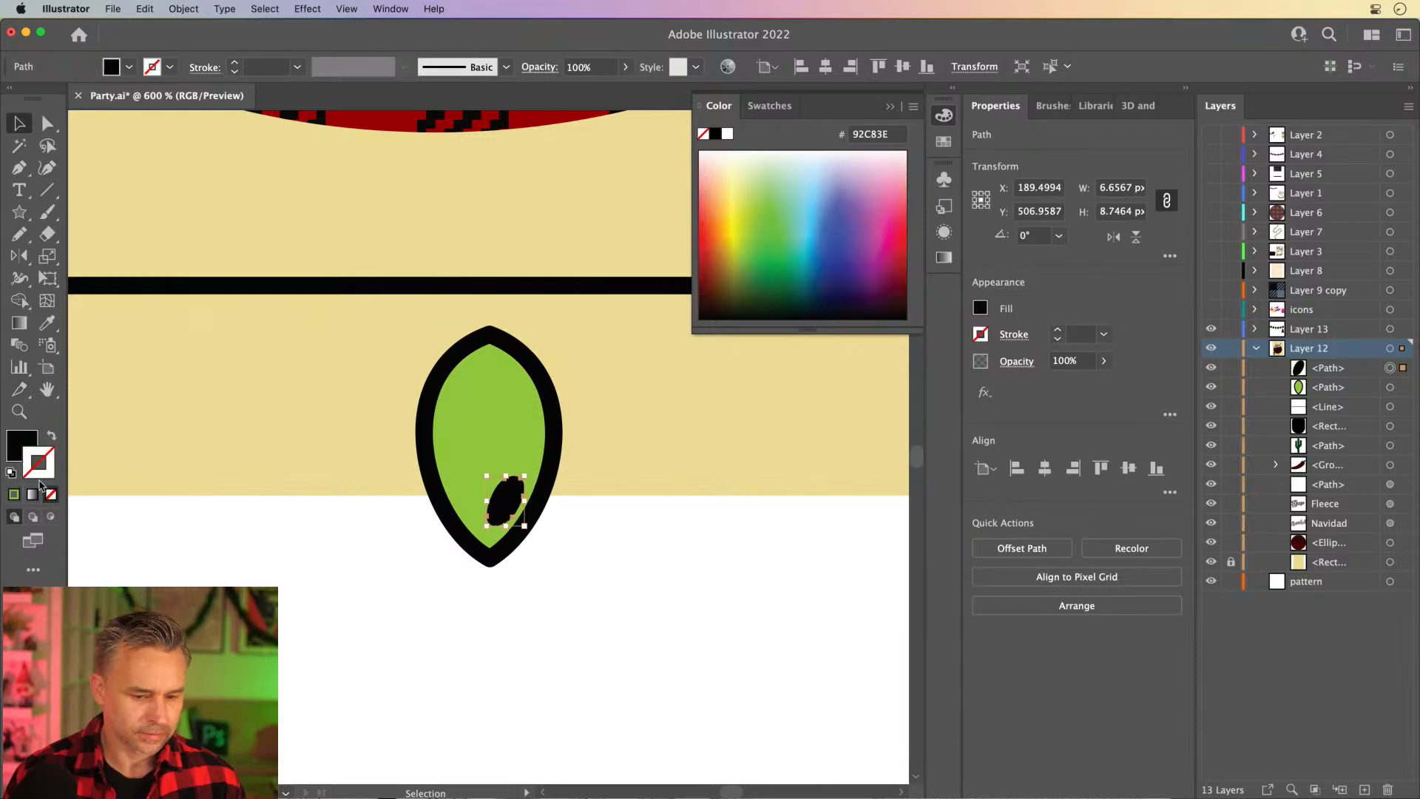
Fill the small oval highlight inside the green bulb with white.
click(21, 445)
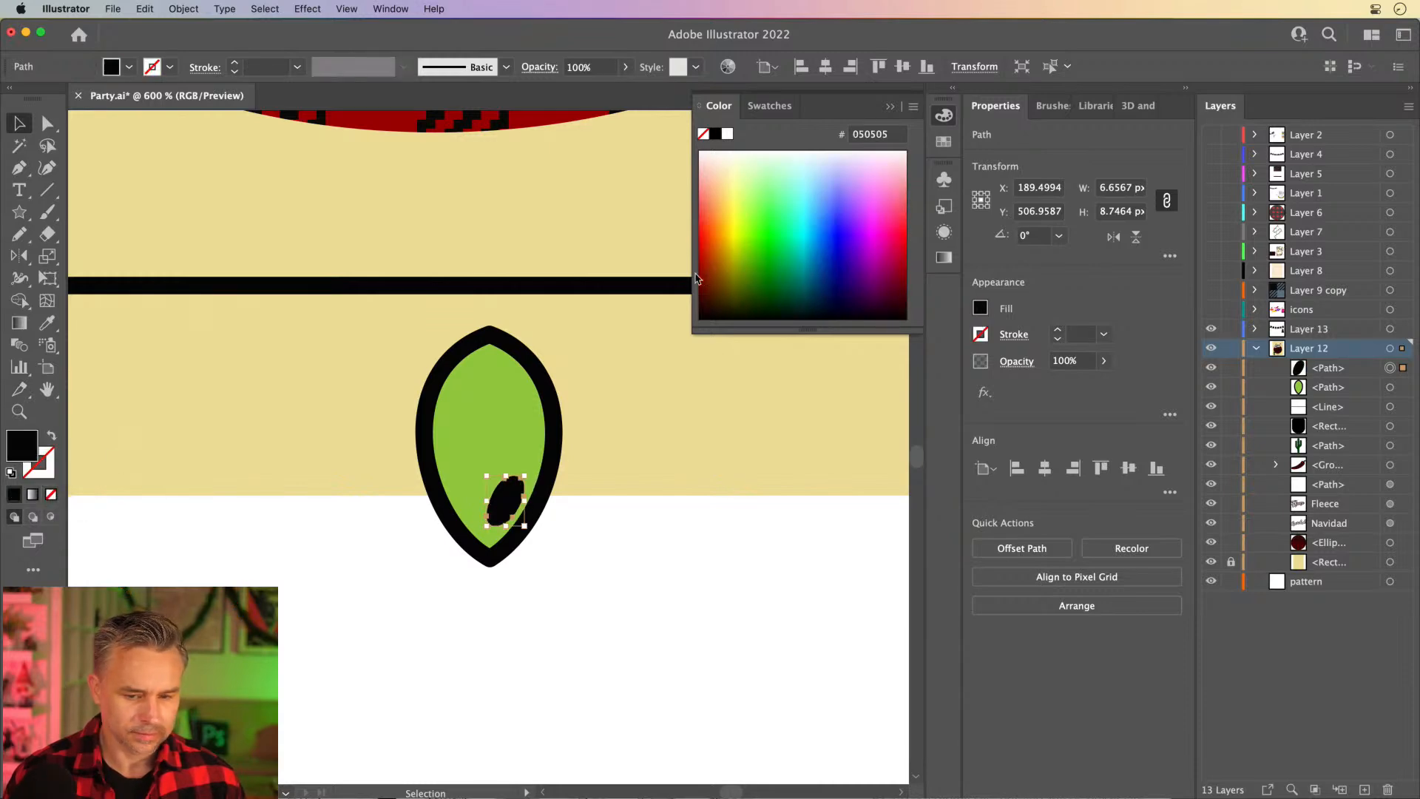
click(727, 134)
click(322, 416)
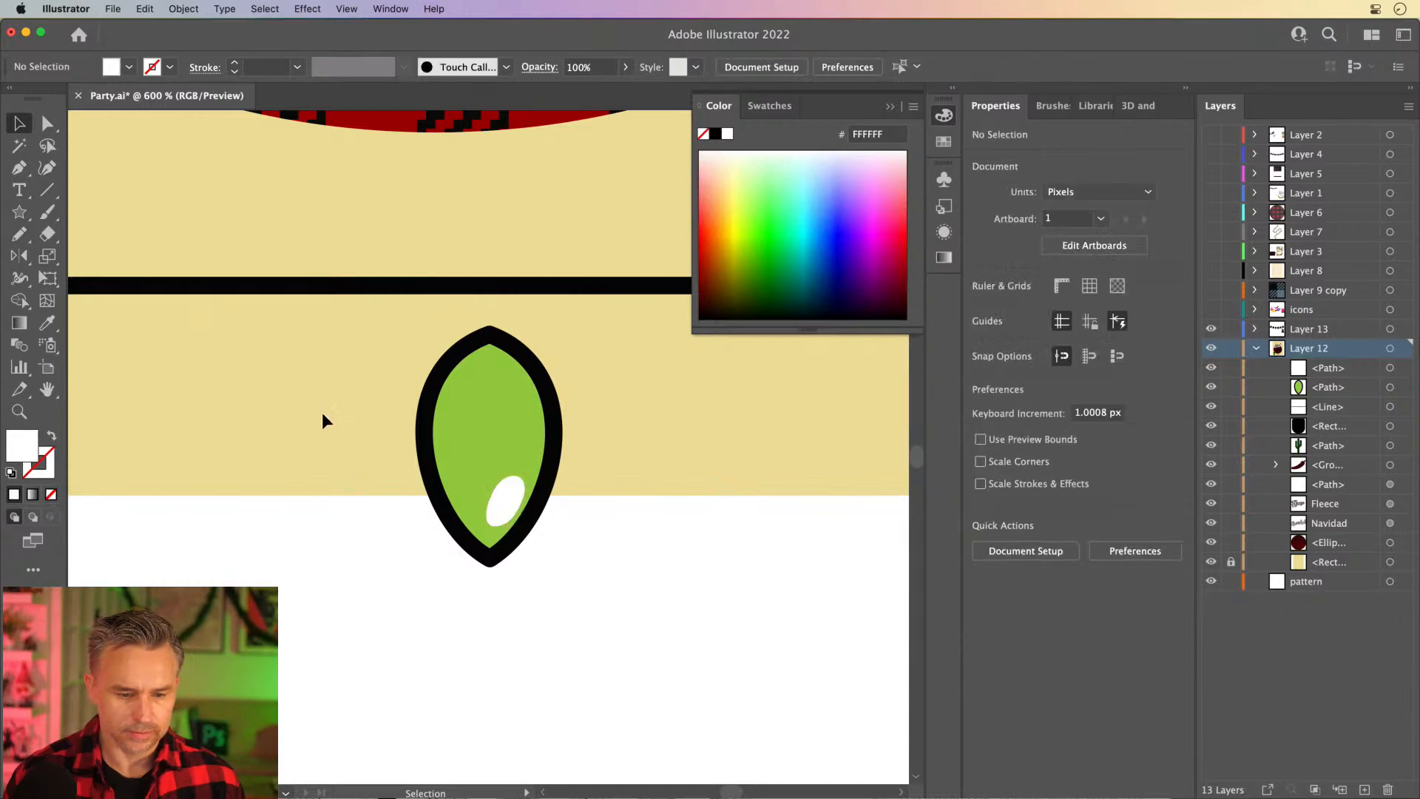
Draw a rounded-rectangle socket about 15.8 × 12.2 px between the wire and the bulb, and fill it with black.
click(16, 210)
drag(16, 211, 133, 234)
drag(447, 286, 522, 304)
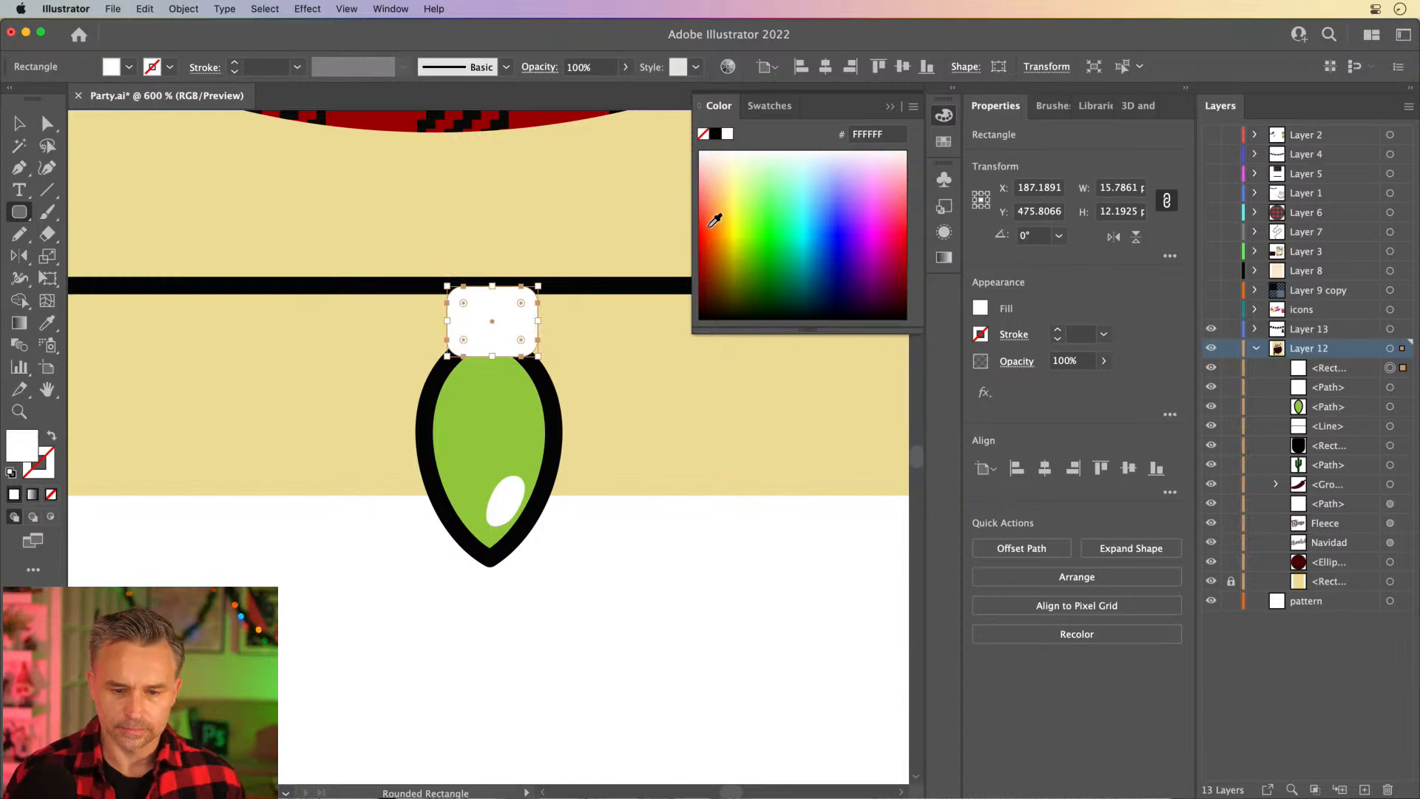
click(714, 135)
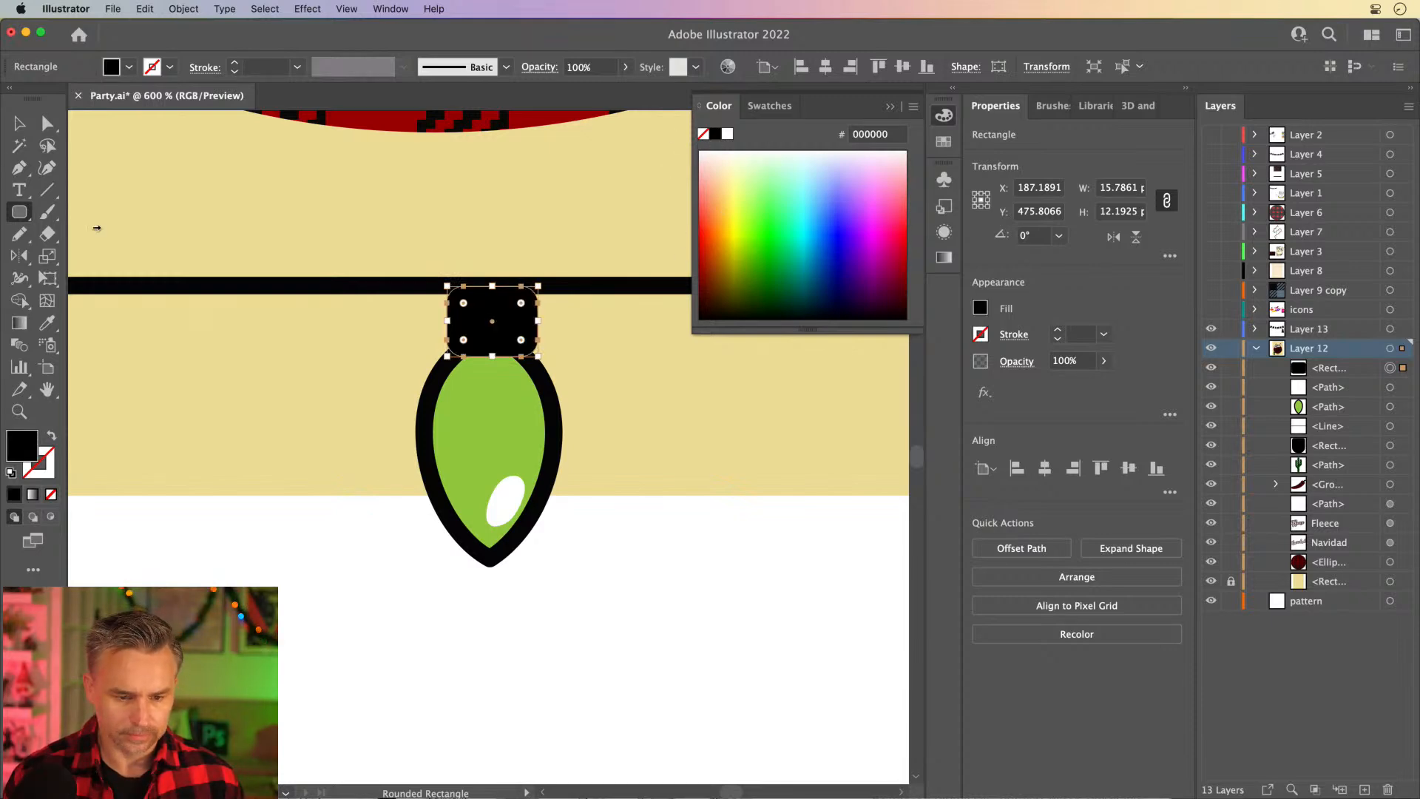
click(19, 123)
key(super+minus)
key(super+minus)
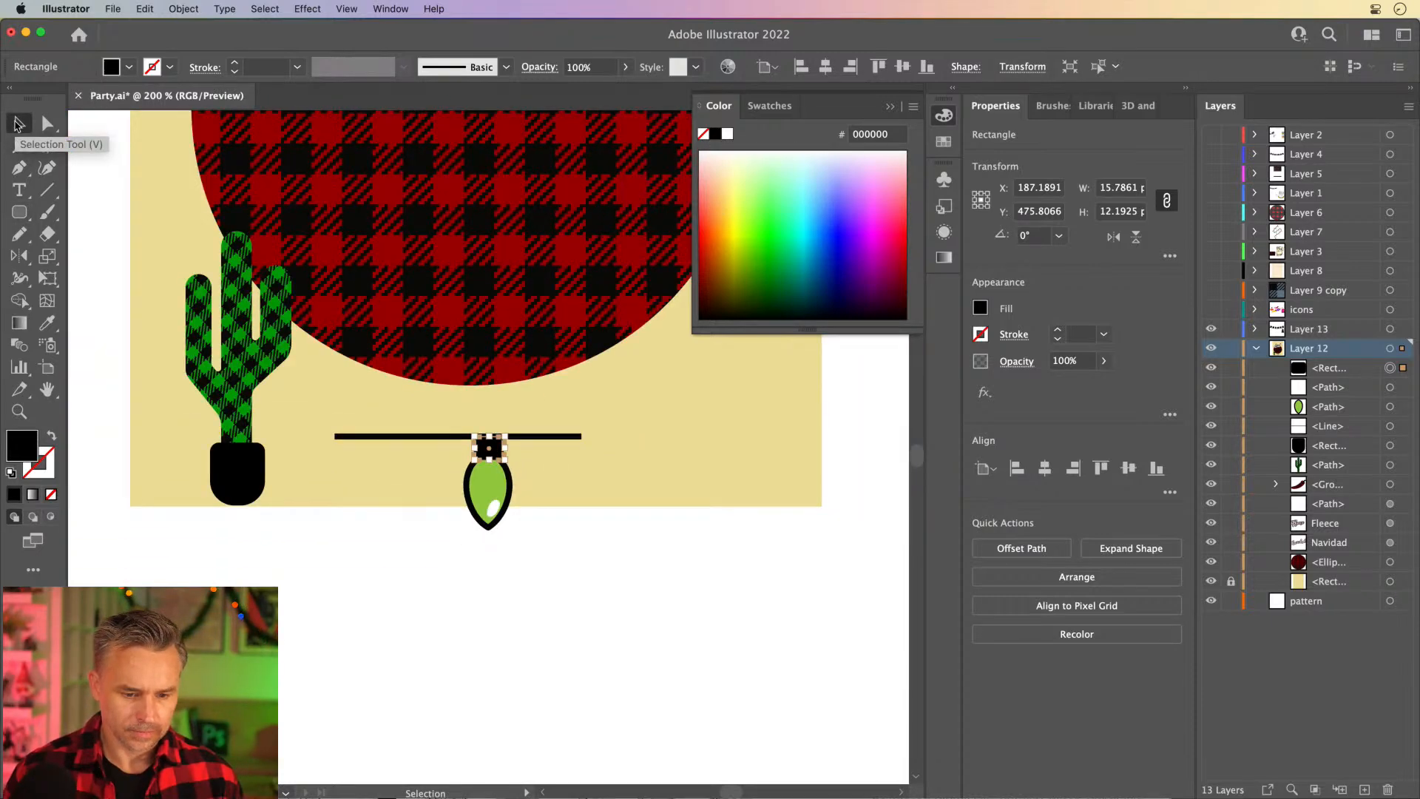
click(459, 604)
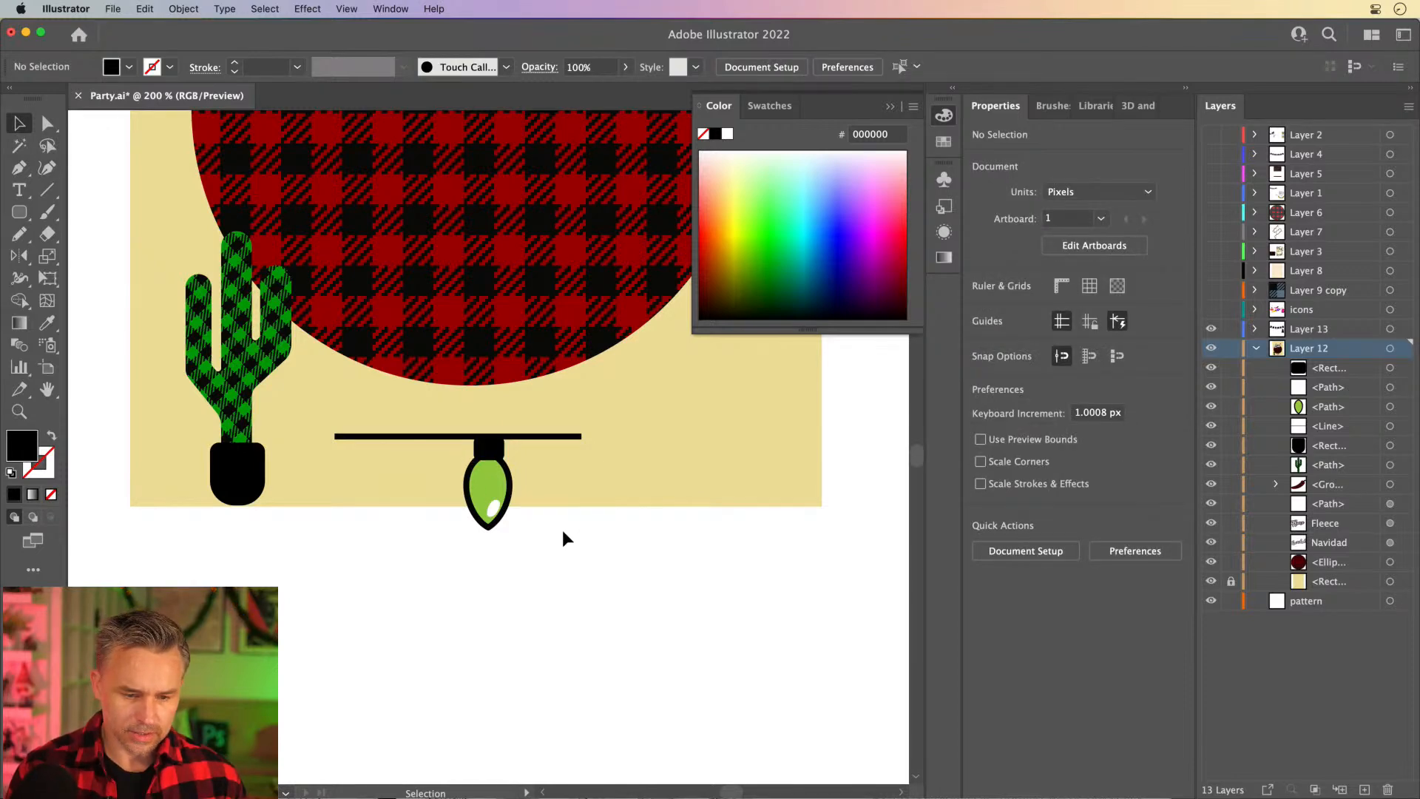
Duplicate the complete bulb with its socket and highlight to the right, near the wire's right end.
drag(451, 466, 450, 457)
key(super+equal)
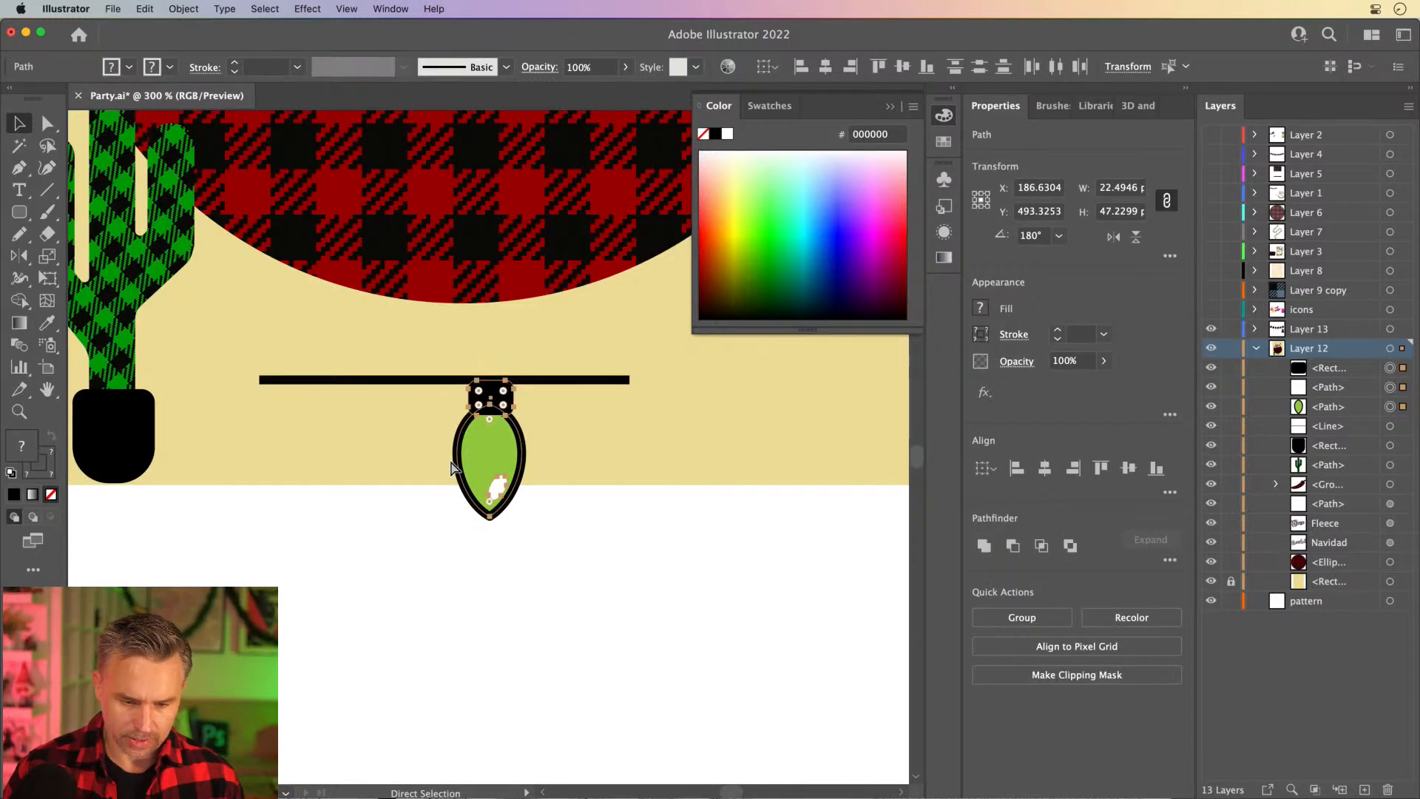
key(super+equal)
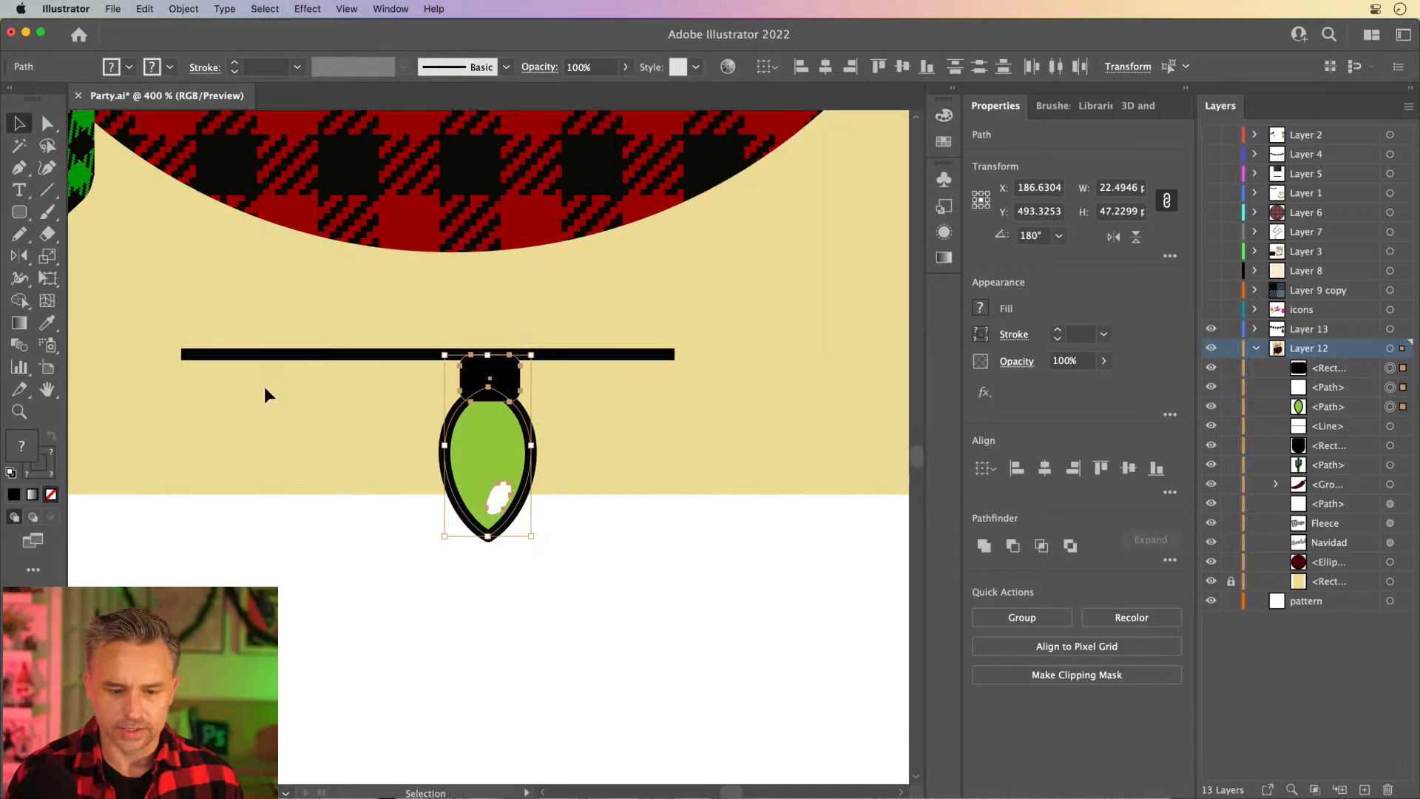
drag(476, 381, 706, 394)
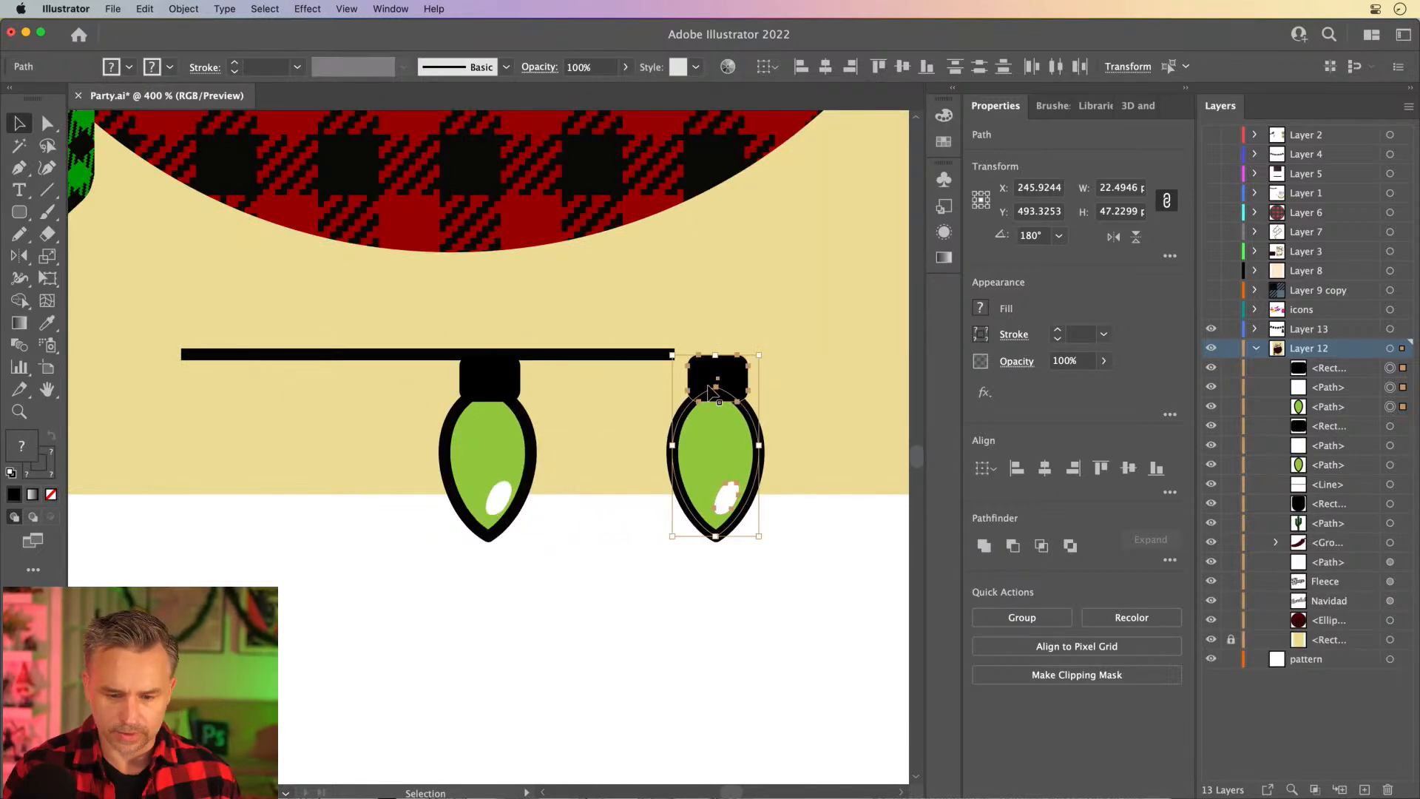
Move the wire and both bulbs down onto the blank canvas below the beige background.
drag(129, 308, 803, 619)
drag(490, 441, 506, 684)
drag(453, 626, 384, 220)
drag(434, 263, 475, 516)
click(289, 447)
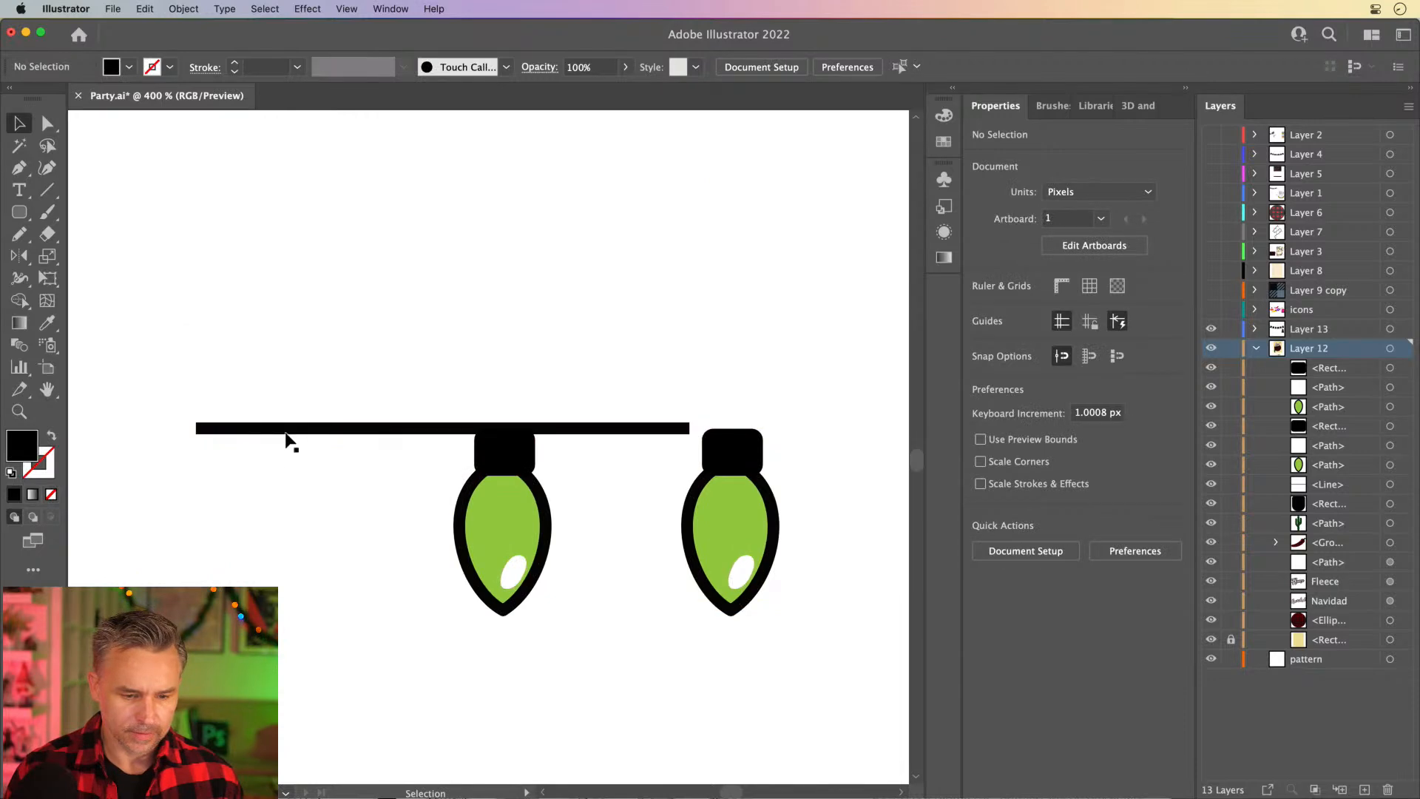
Group the parts of the right bulb, and group the parts of the left bulb separately.
click(304, 429)
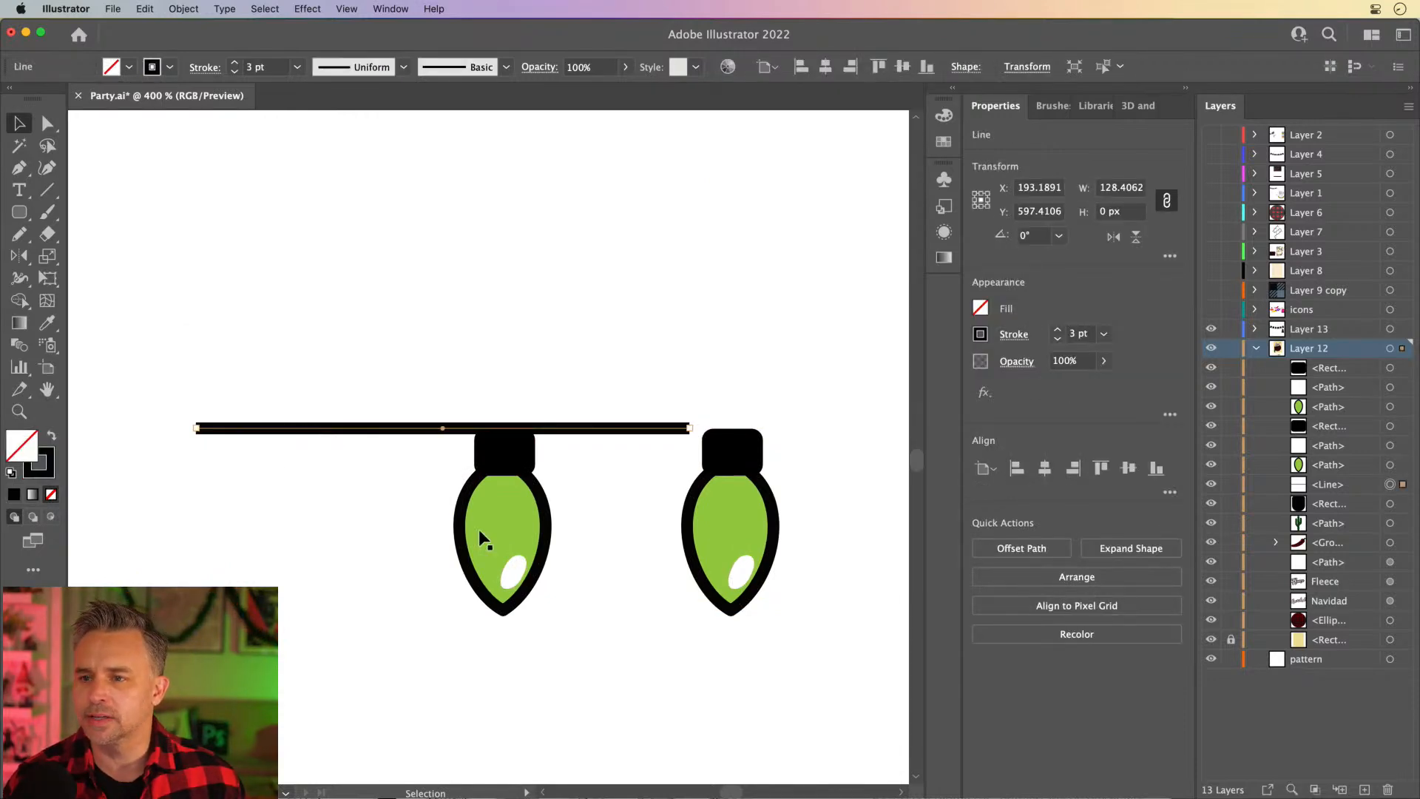
drag(805, 641, 673, 453)
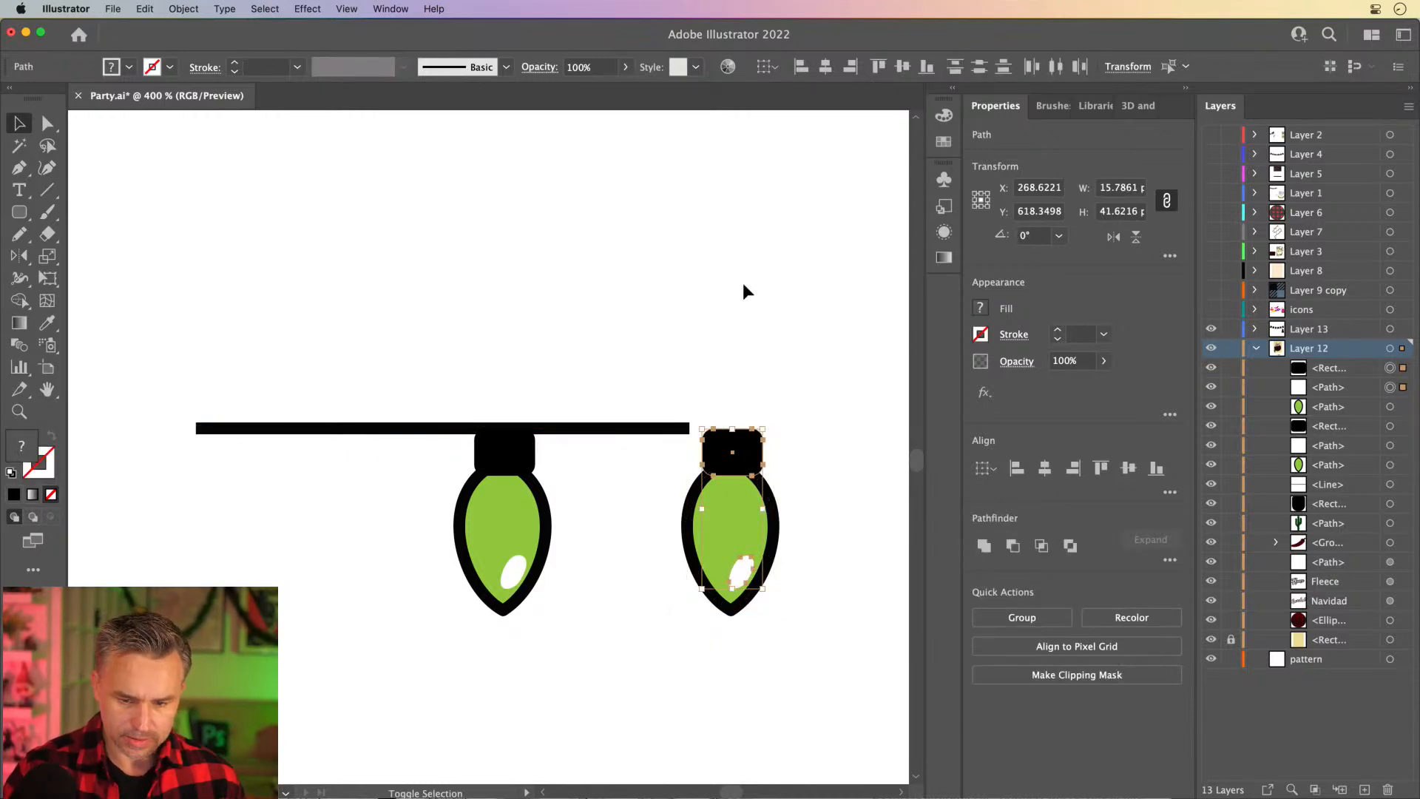
drag(650, 448, 816, 646)
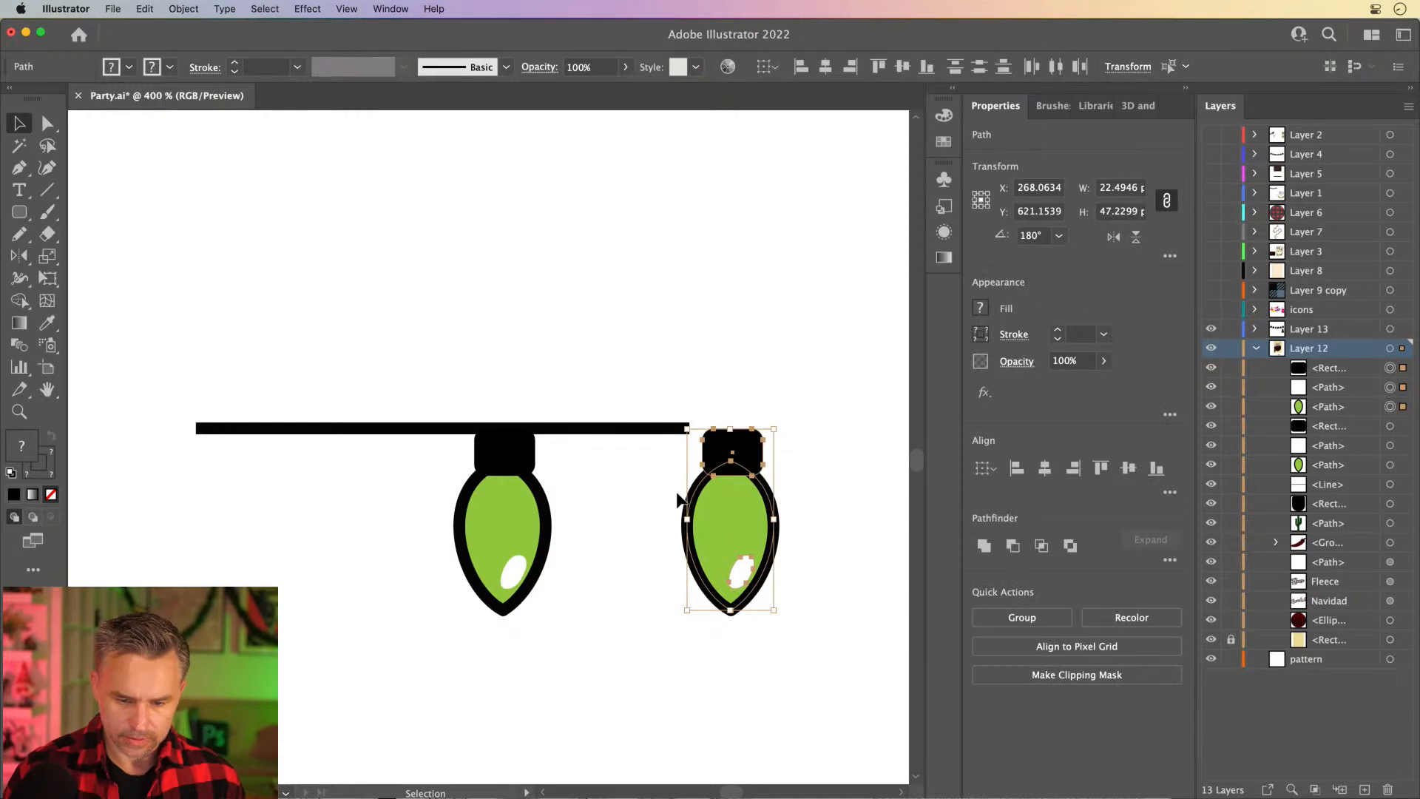
key(a)
key(super+g)
drag(429, 451, 561, 633)
key(super+g)
Place a copy of the right bulb directly above it, and rotate the copy 180° so it points up.
key(v)
drag(737, 452, 758, 270)
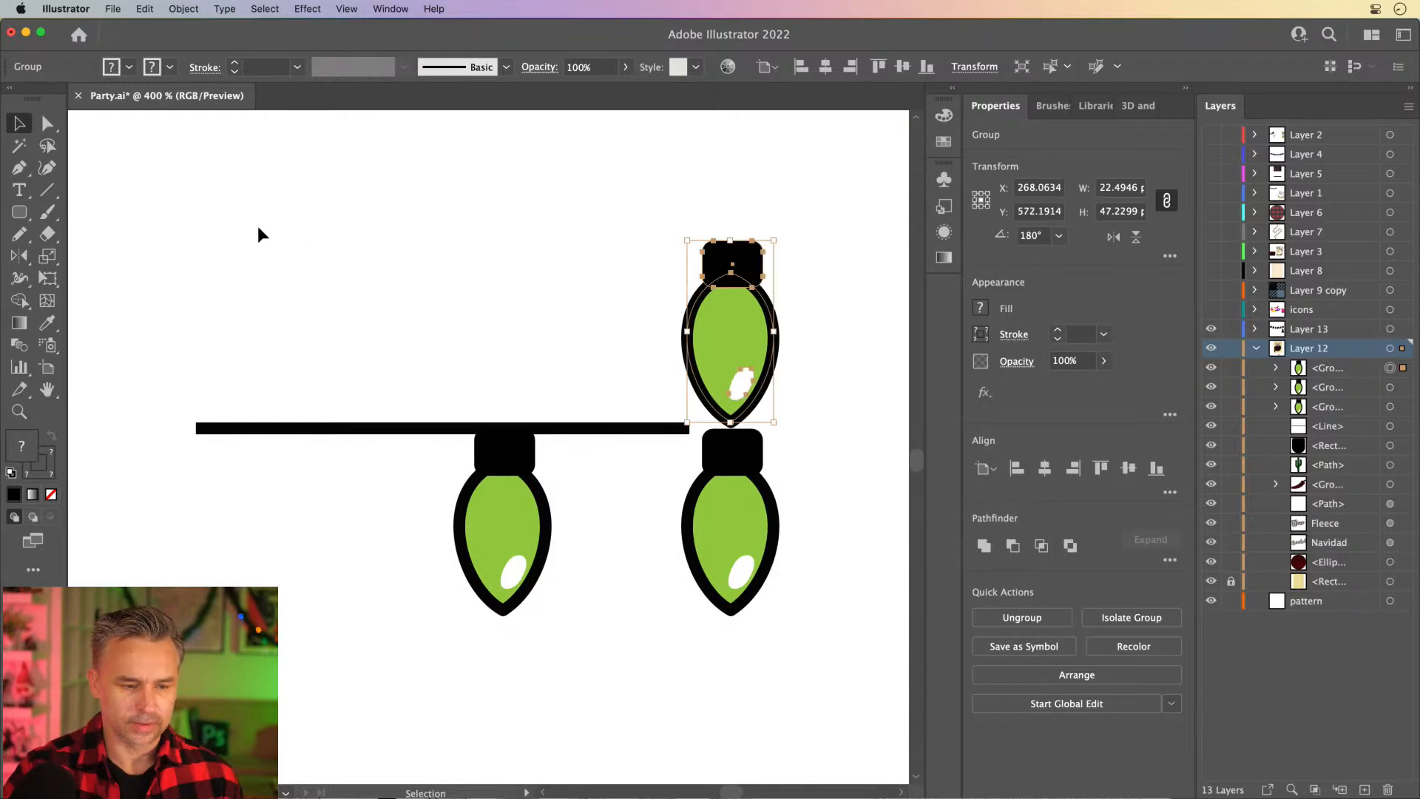
drag(679, 235, 821, 445)
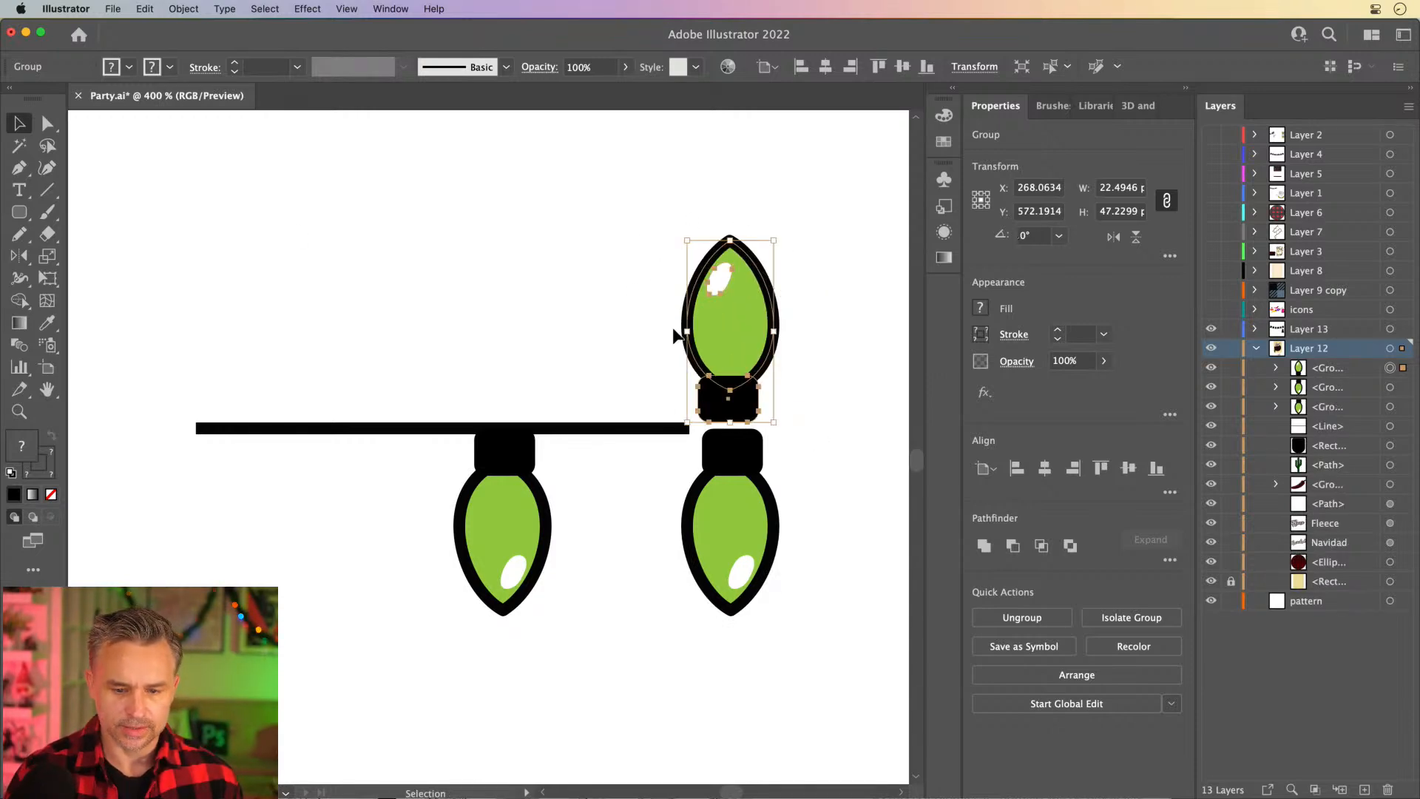
Space two upward-pointing bulbs alternately above the hanging ones, and move the wire right beneath them.
drag(694, 330, 337, 335)
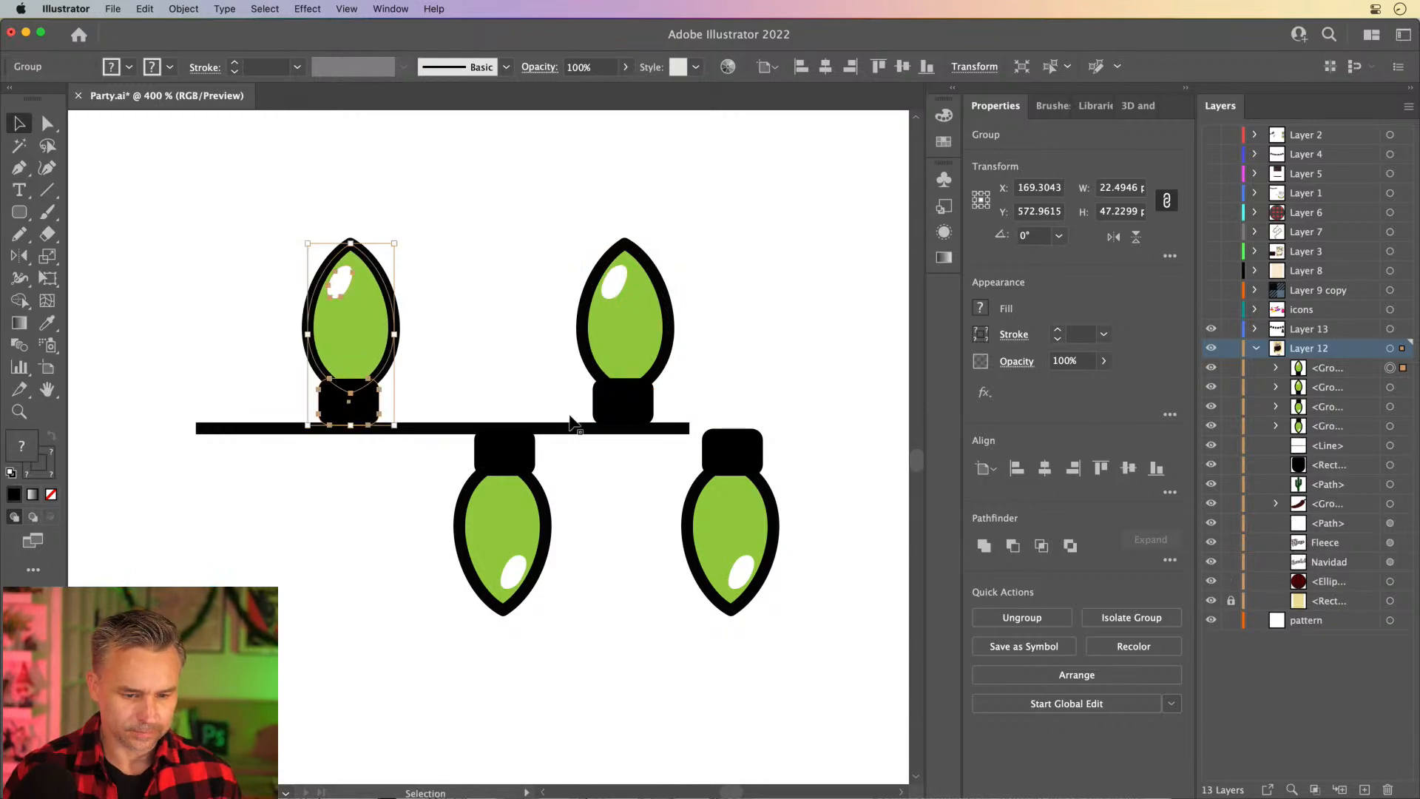
click(562, 442)
drag(564, 431, 640, 431)
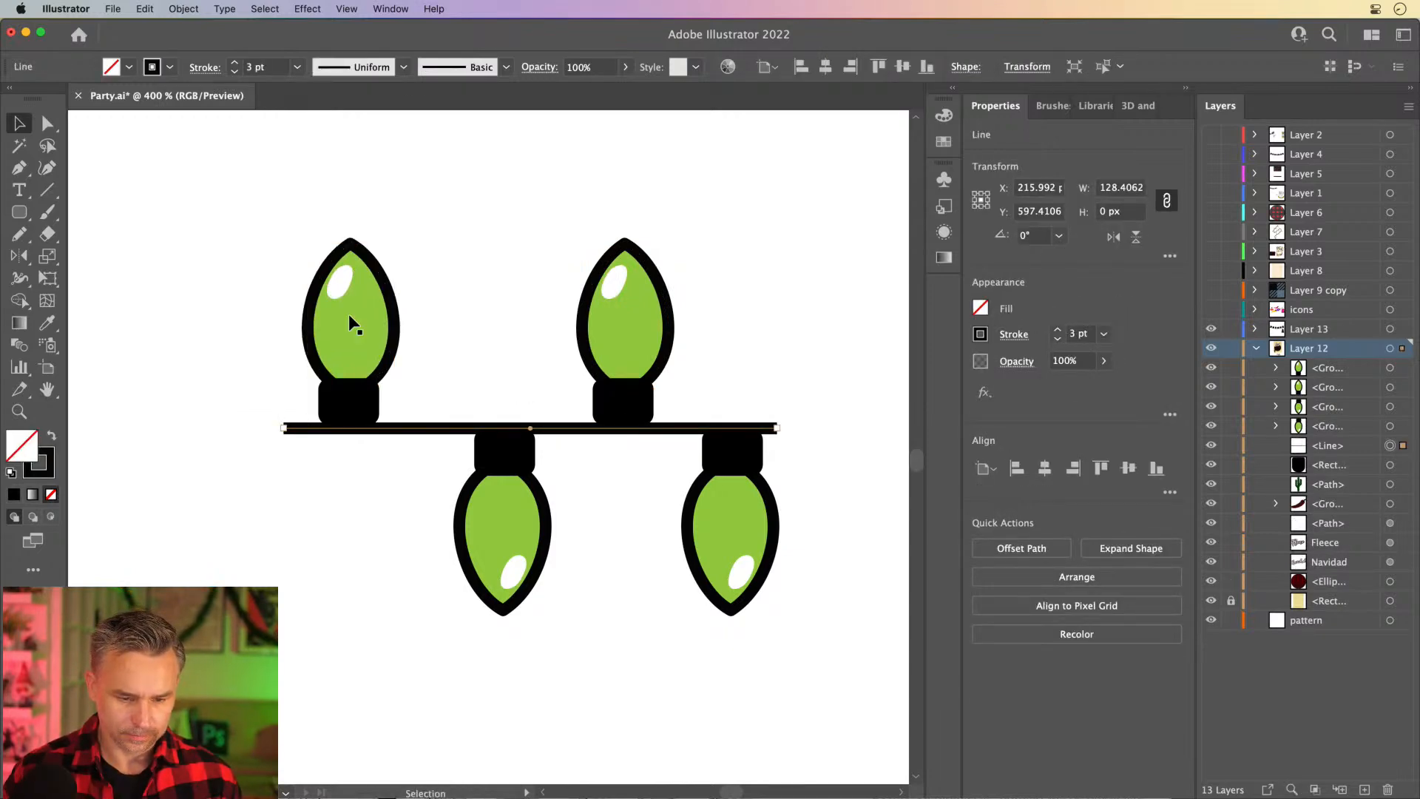
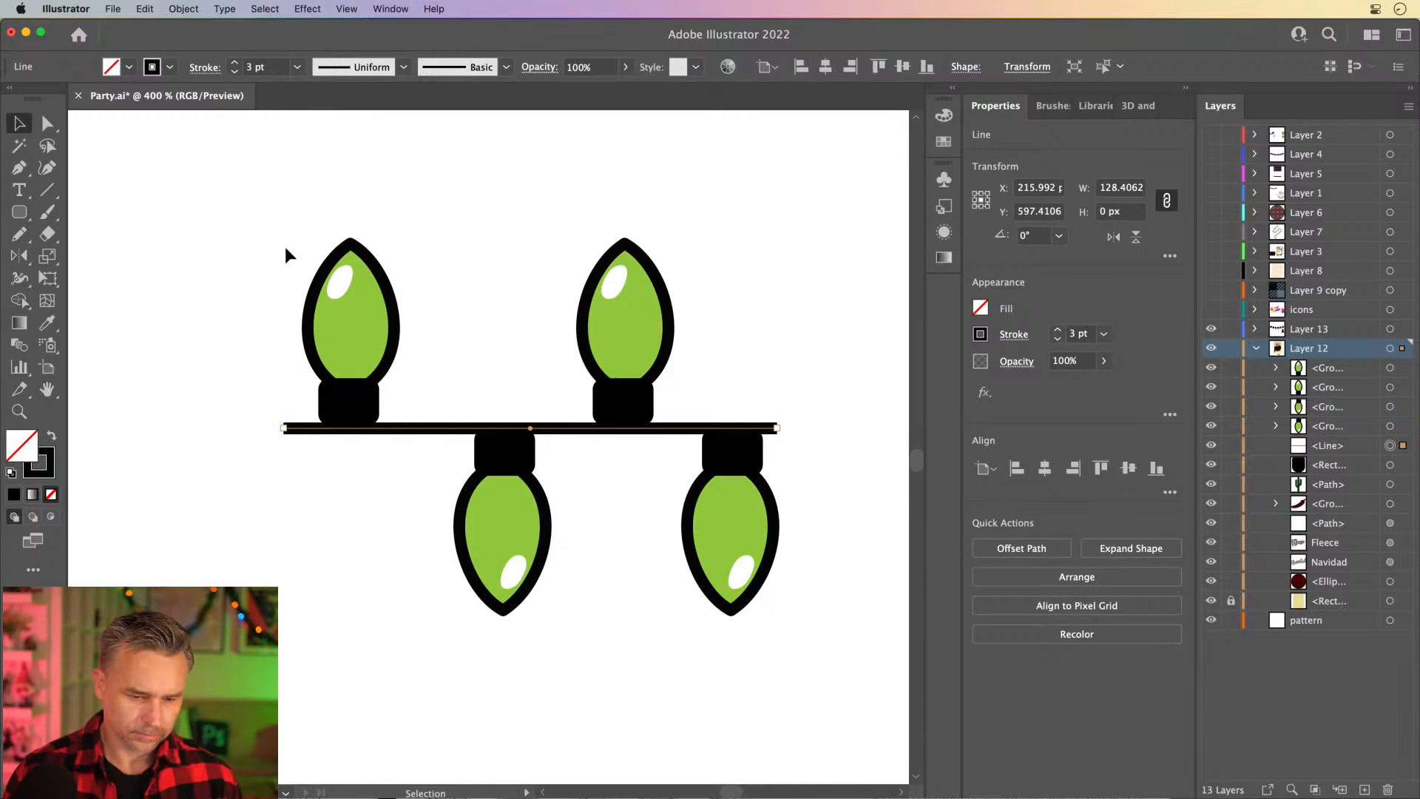
Shift the upper-left bulb together with the wire's left end to the right, closer to the other bulbs.
click(47, 122)
drag(255, 223, 428, 523)
key(super+z)
key(shift+Left)
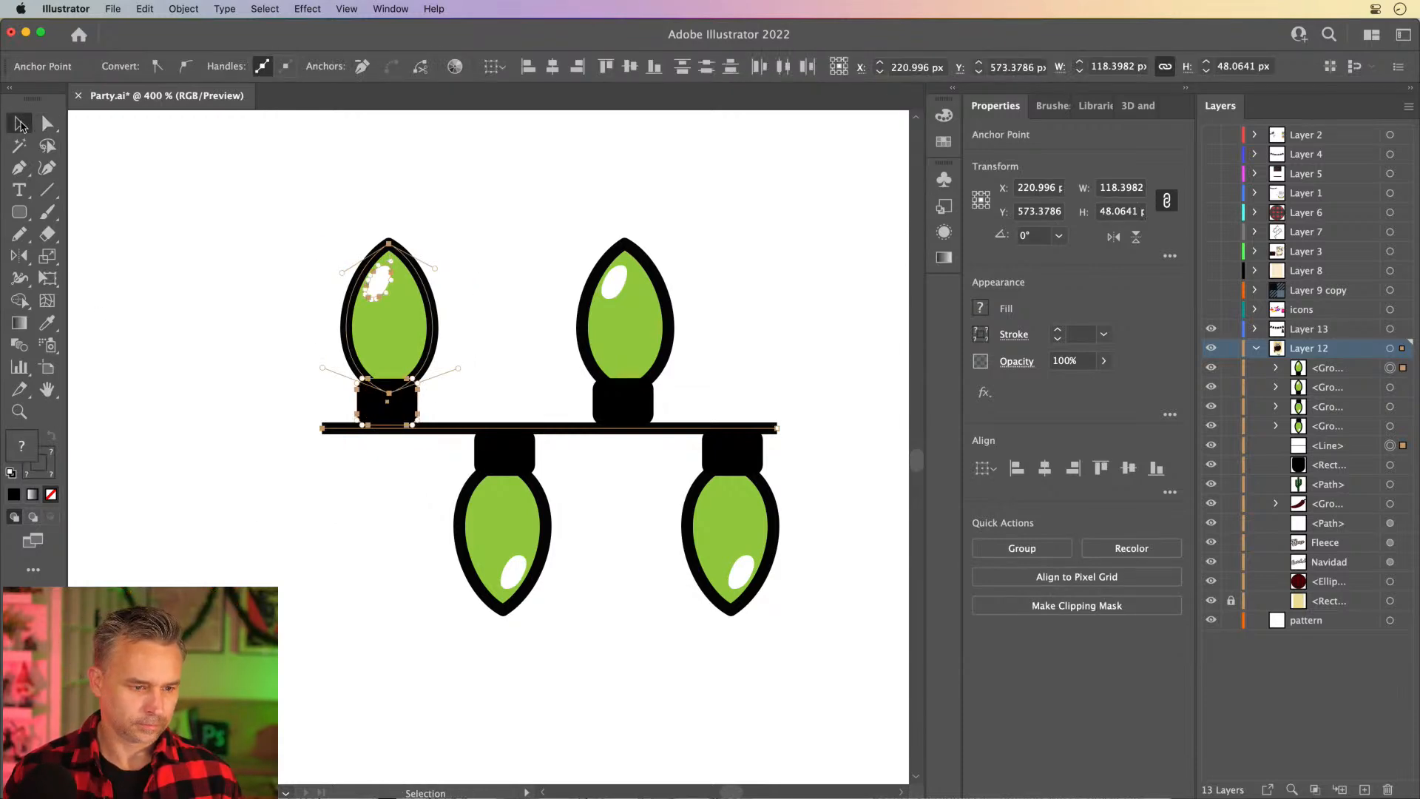
click(187, 371)
Fill the upper-left bulb with red and the upper-right bulb with yellow from the swatches.
click(388, 333)
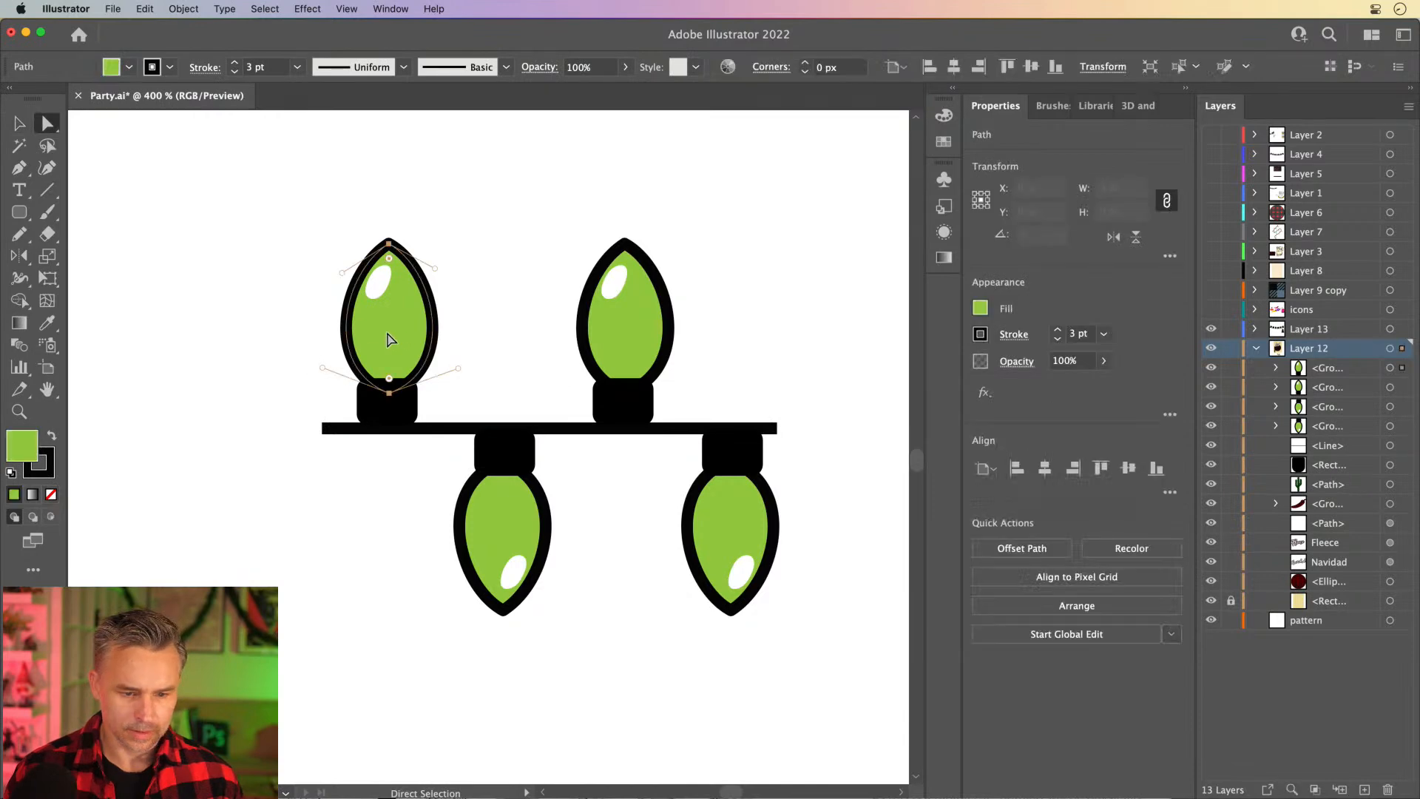
click(948, 87)
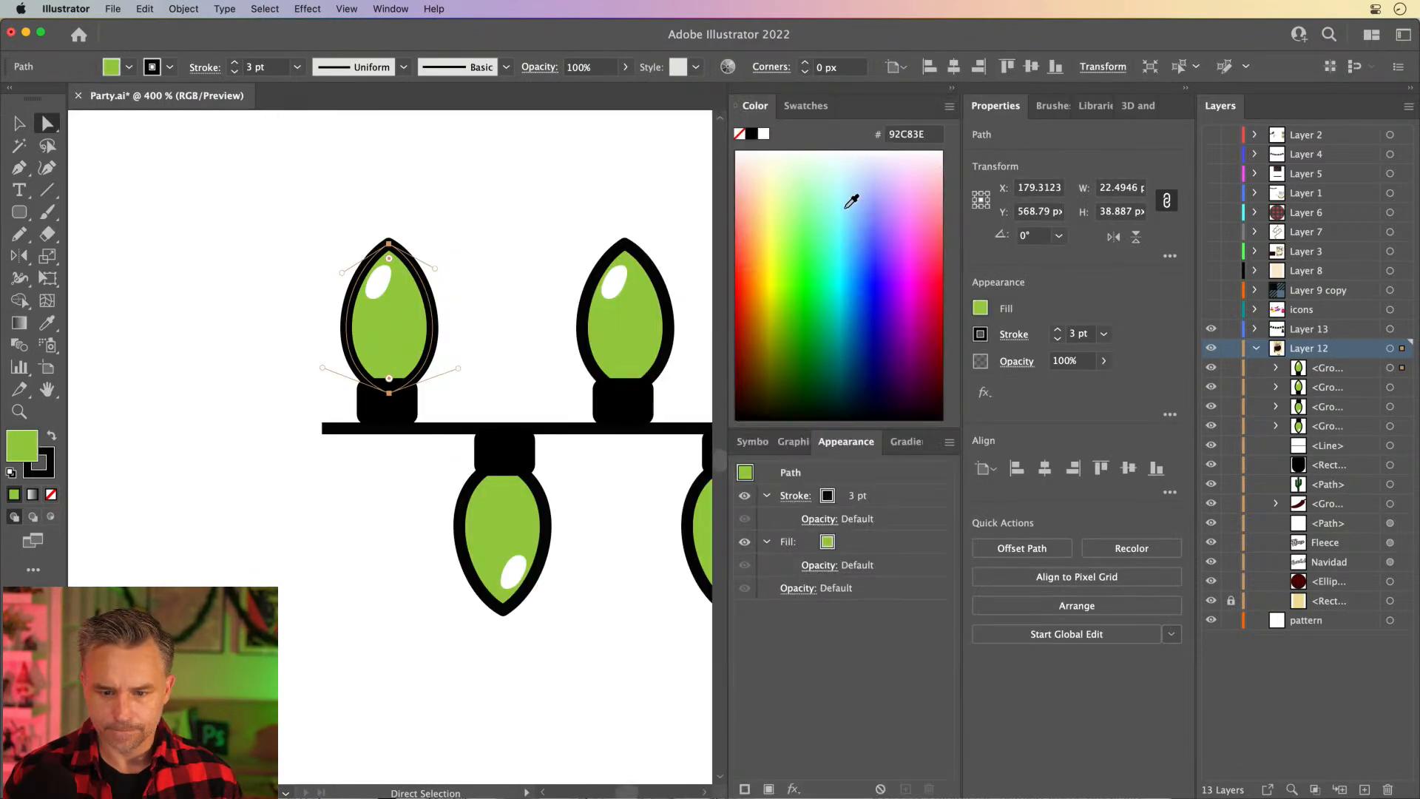
click(810, 112)
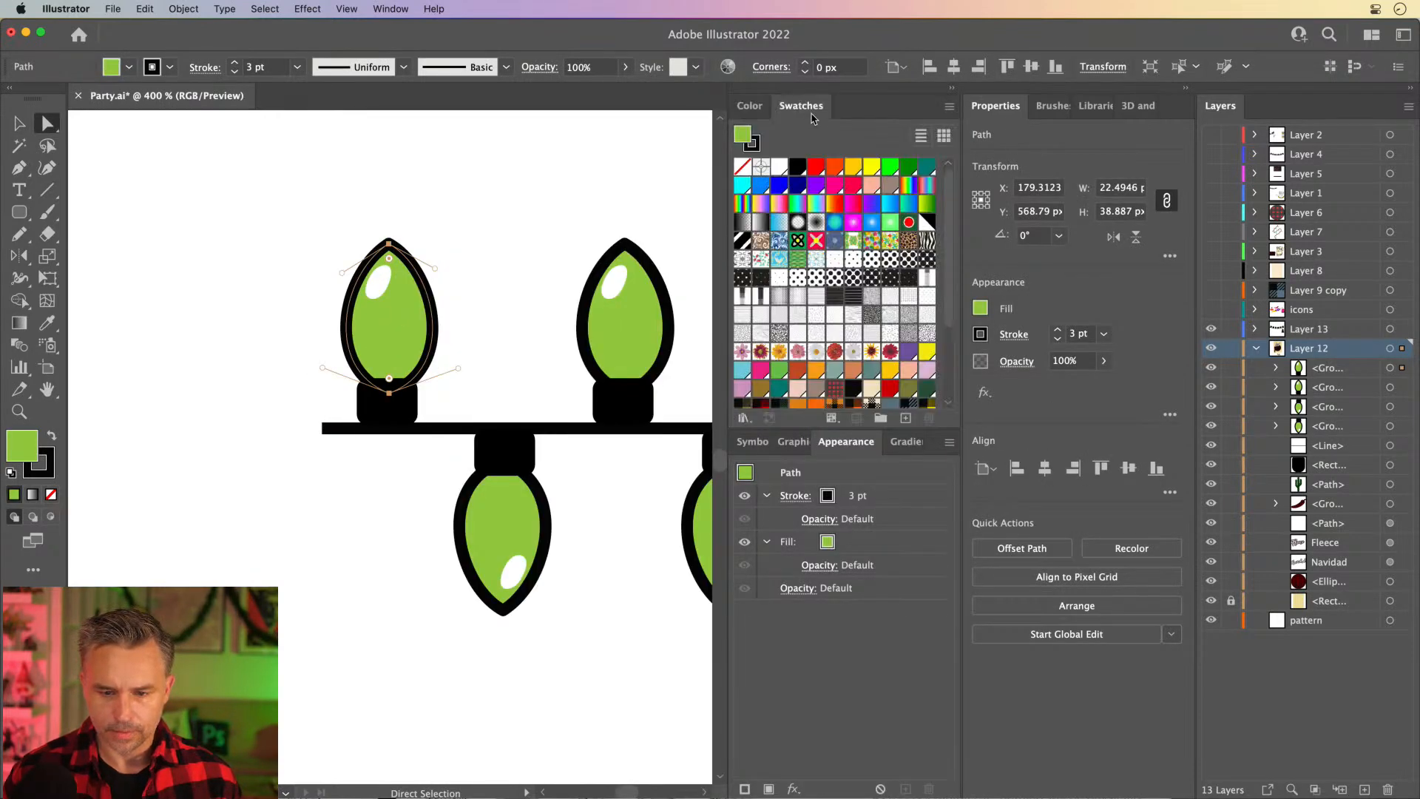
click(815, 167)
click(621, 326)
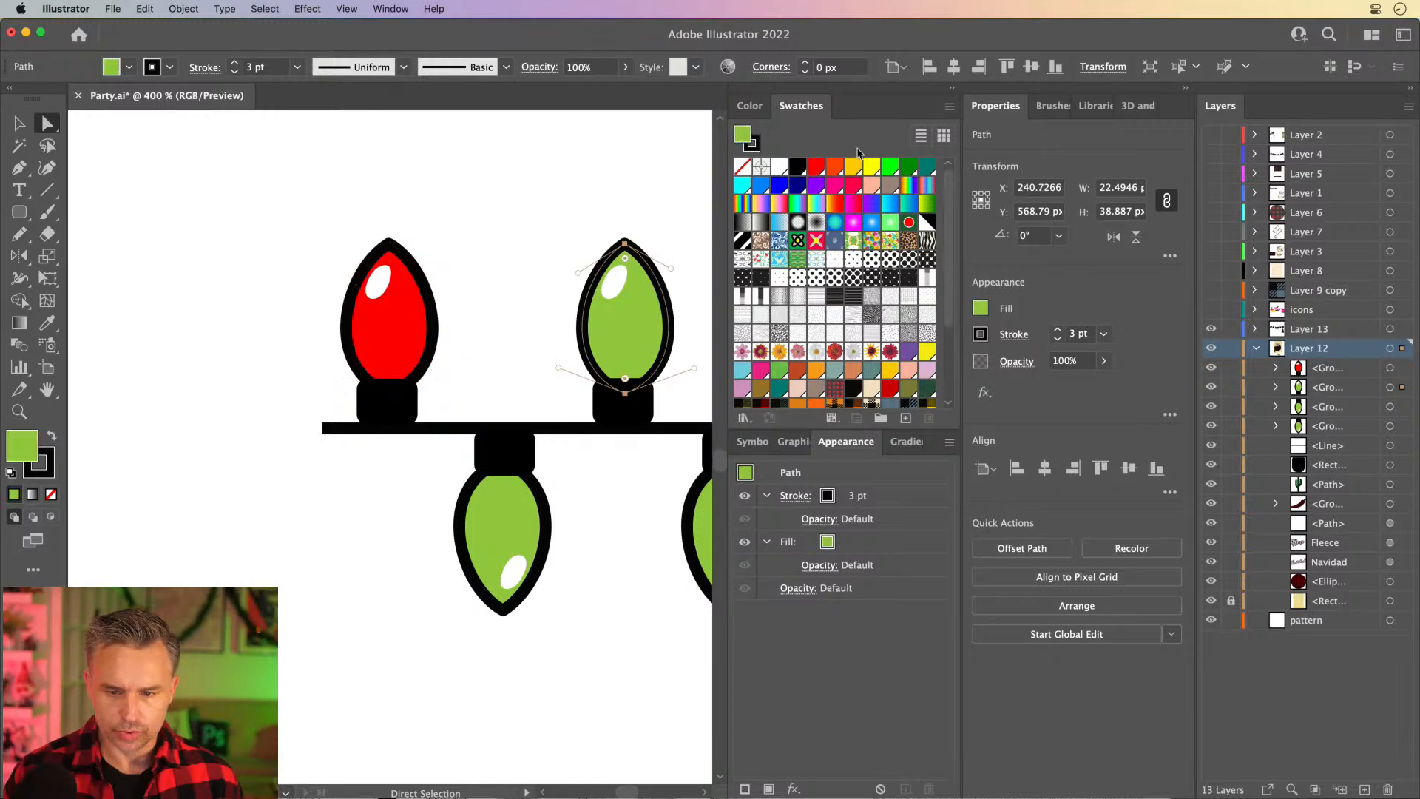
click(871, 167)
scroll(591, 188, right, 5)
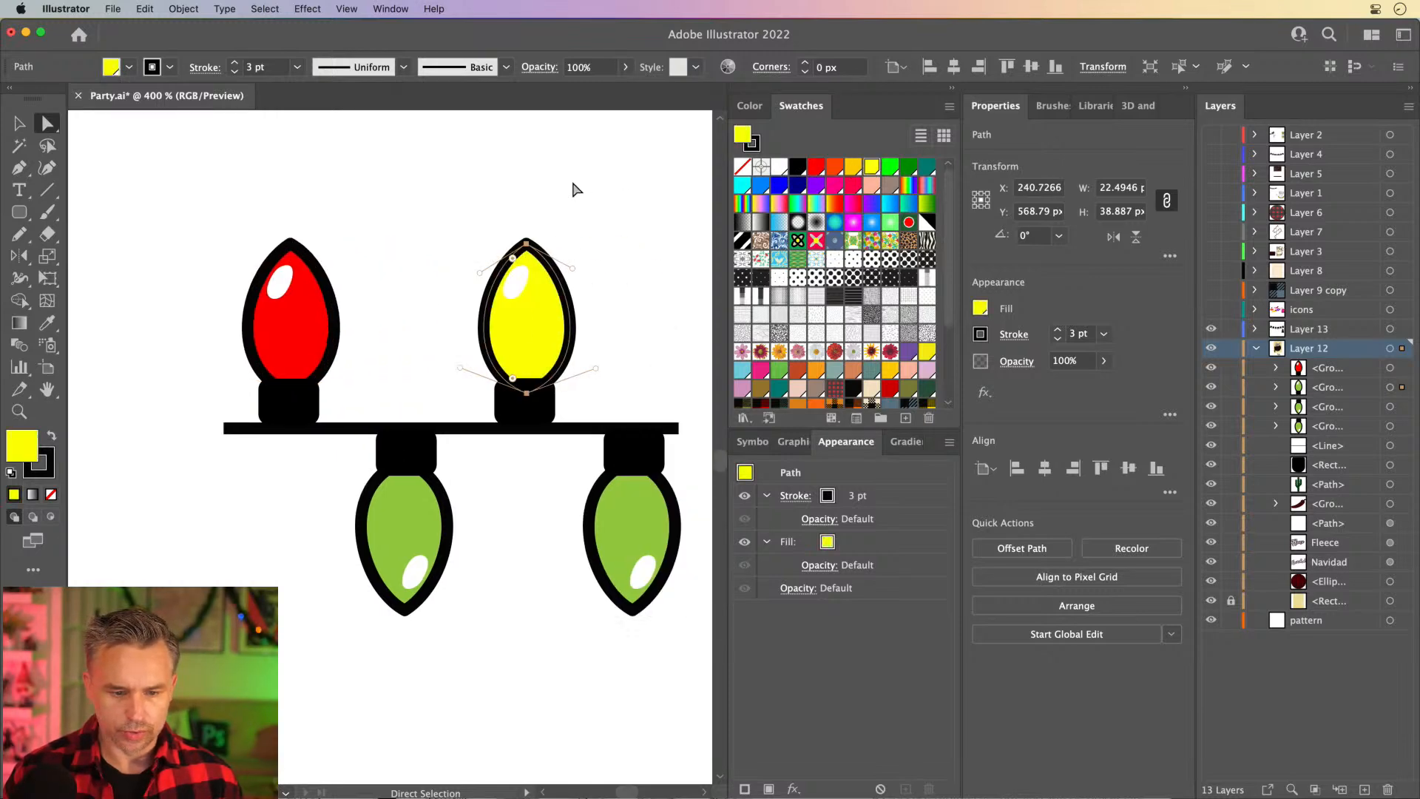
Fill the lower-right bulb with medium blue and the lower-left bulb with bright green from the swatches.
click(596, 549)
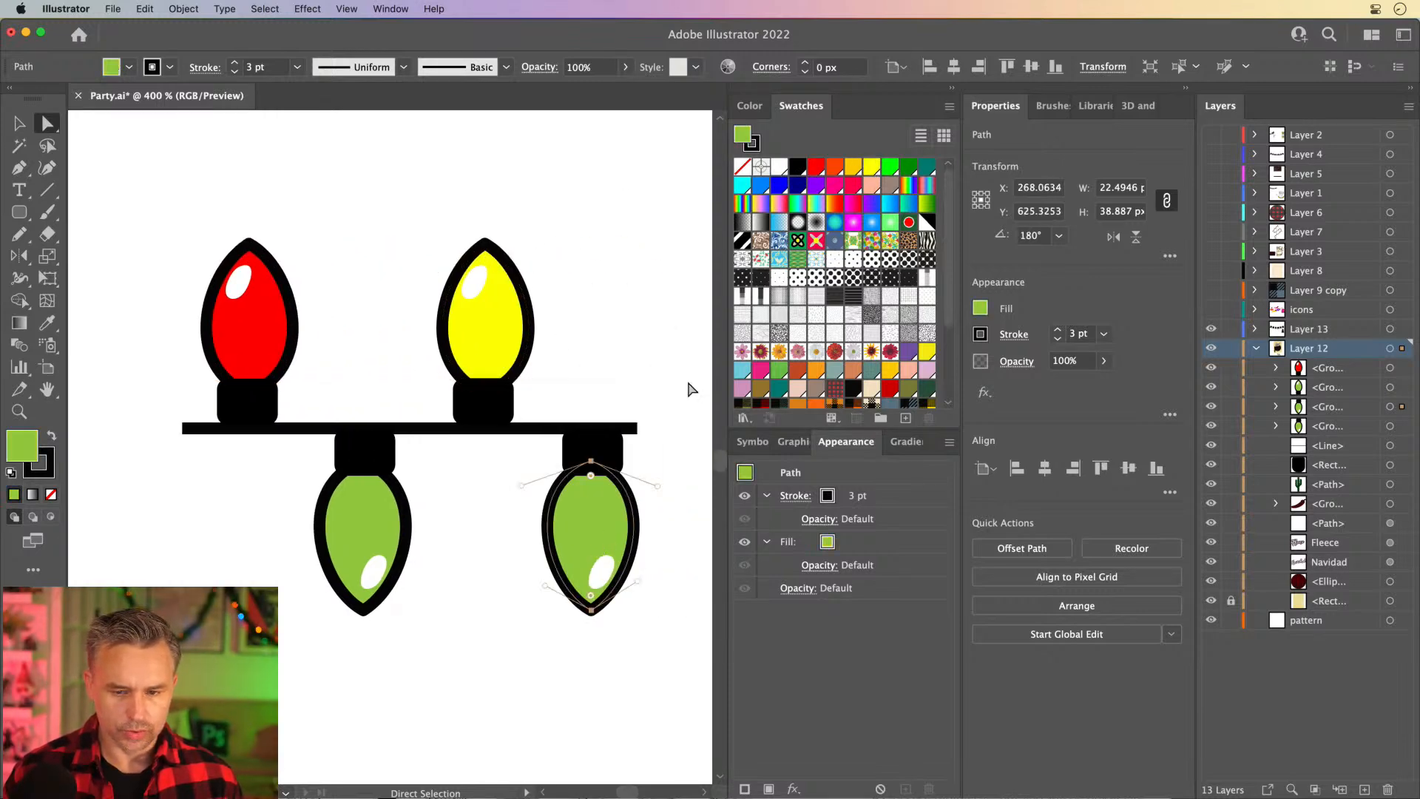
click(778, 186)
click(760, 186)
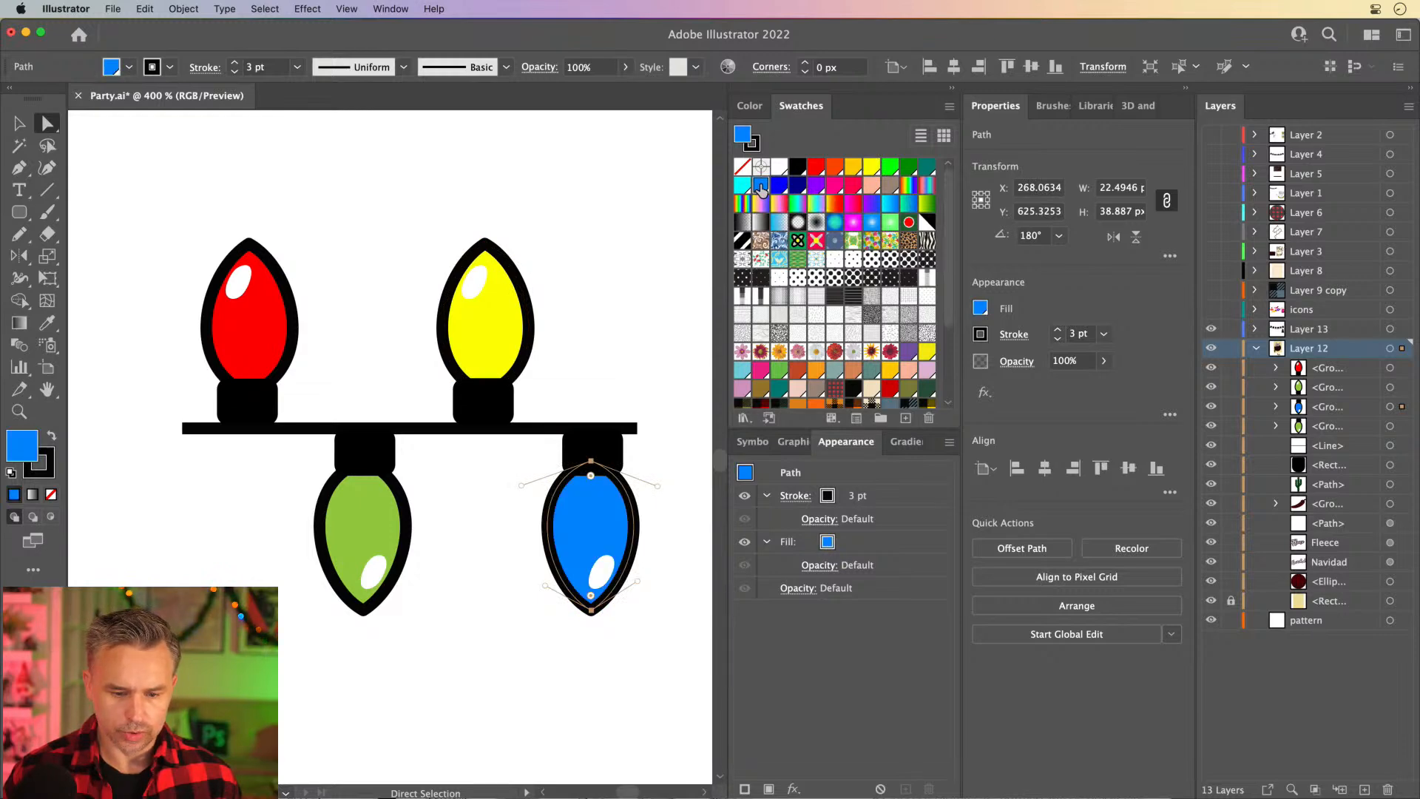
click(390, 498)
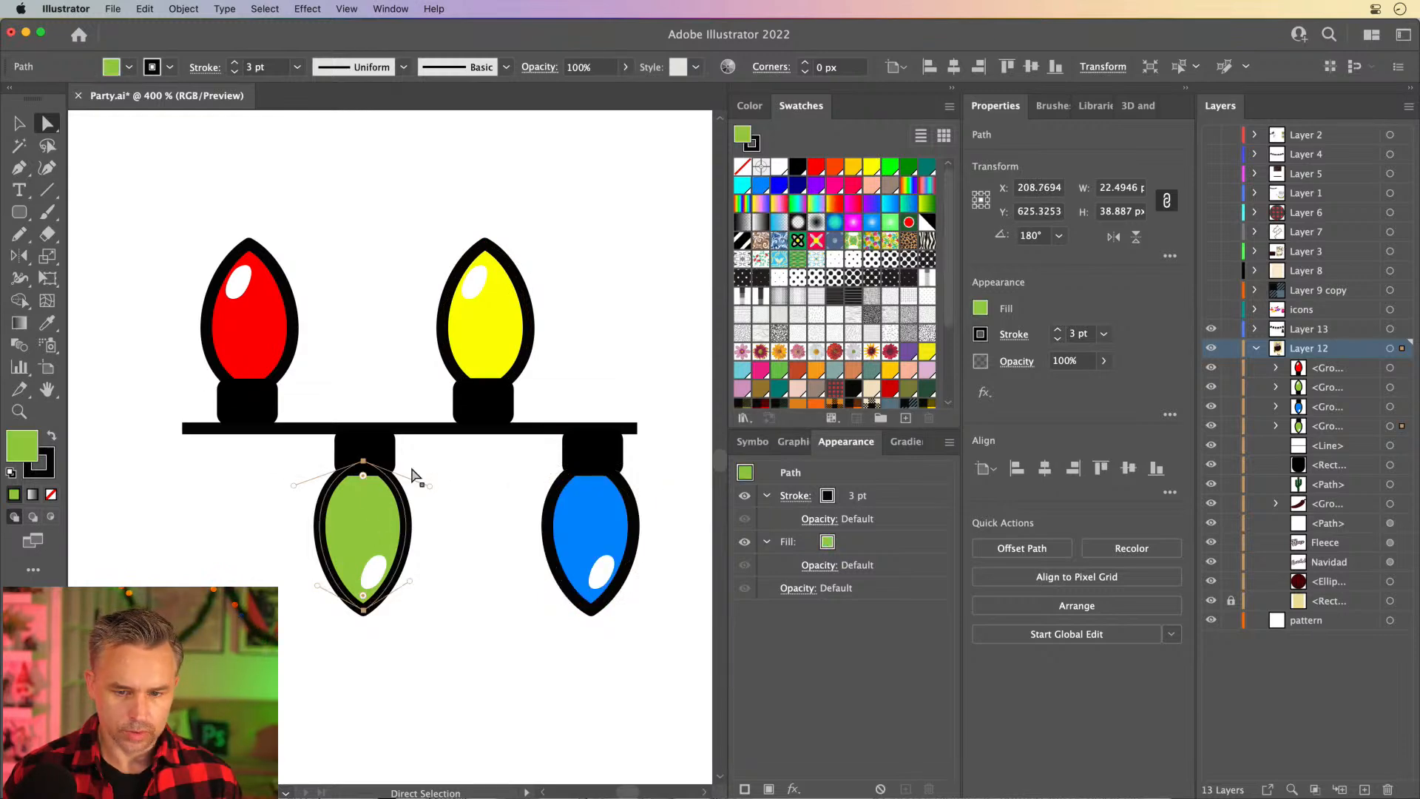
click(885, 167)
click(20, 124)
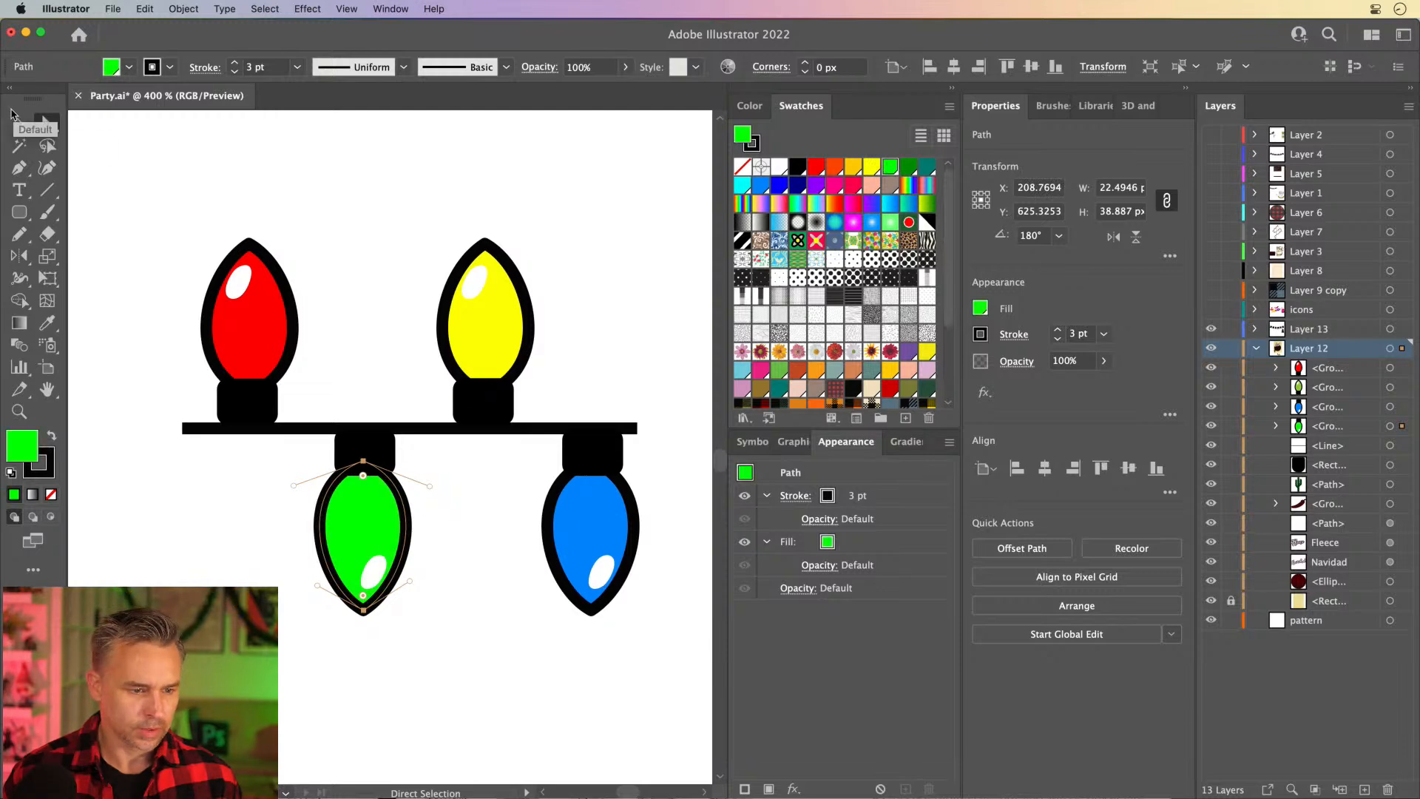
click(156, 232)
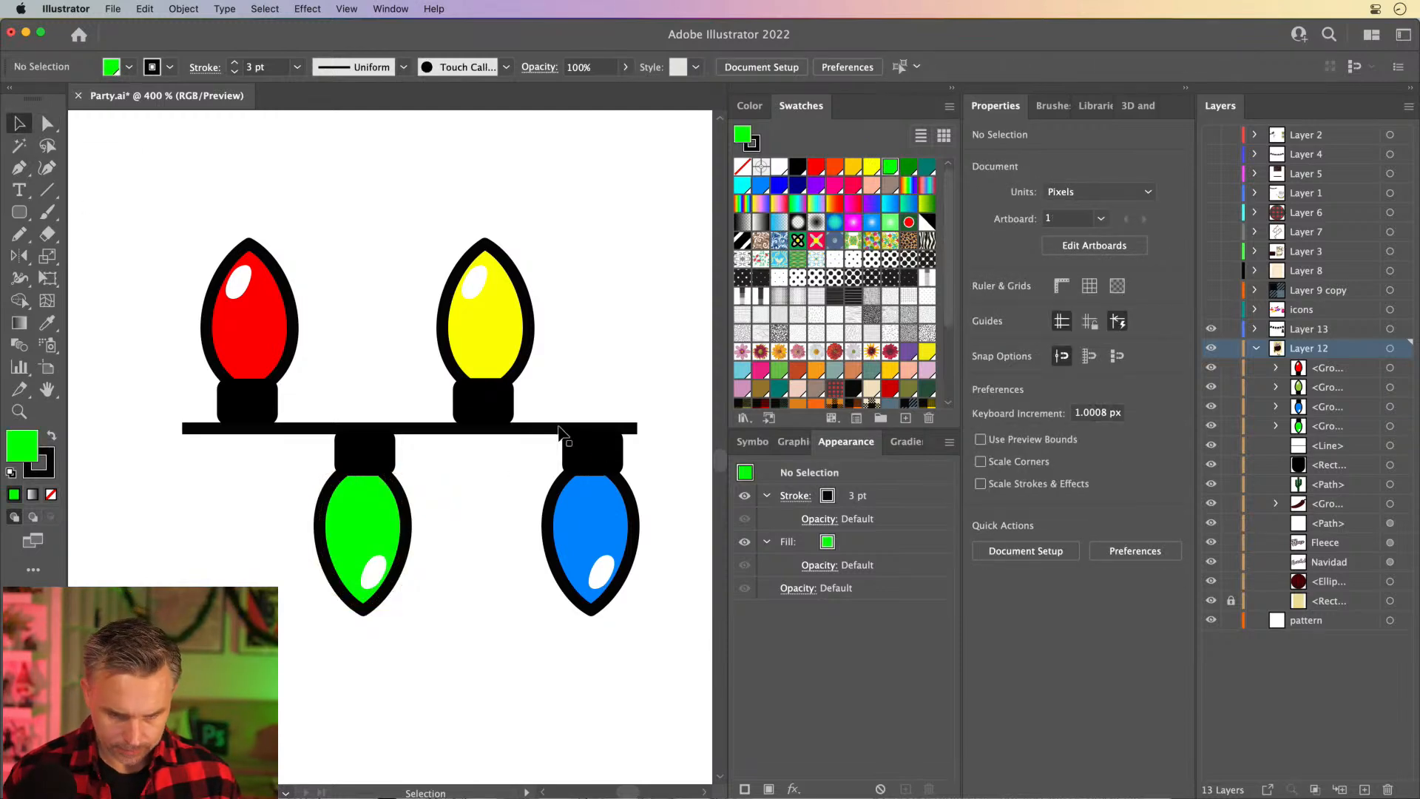
Extend the wire's right end slightly, and start a new brush from the complete string of four lights.
click(556, 429)
drag(637, 428, 645, 428)
mouse_move(169, 207)
mouse_down()
mouse_move(243, 339)
mouse_move(694, 690)
mouse_up()
click(1052, 105)
scroll(317, 268, right, 5)
scroll(316, 268, down, 2)
drag(316, 259, 917, 277)
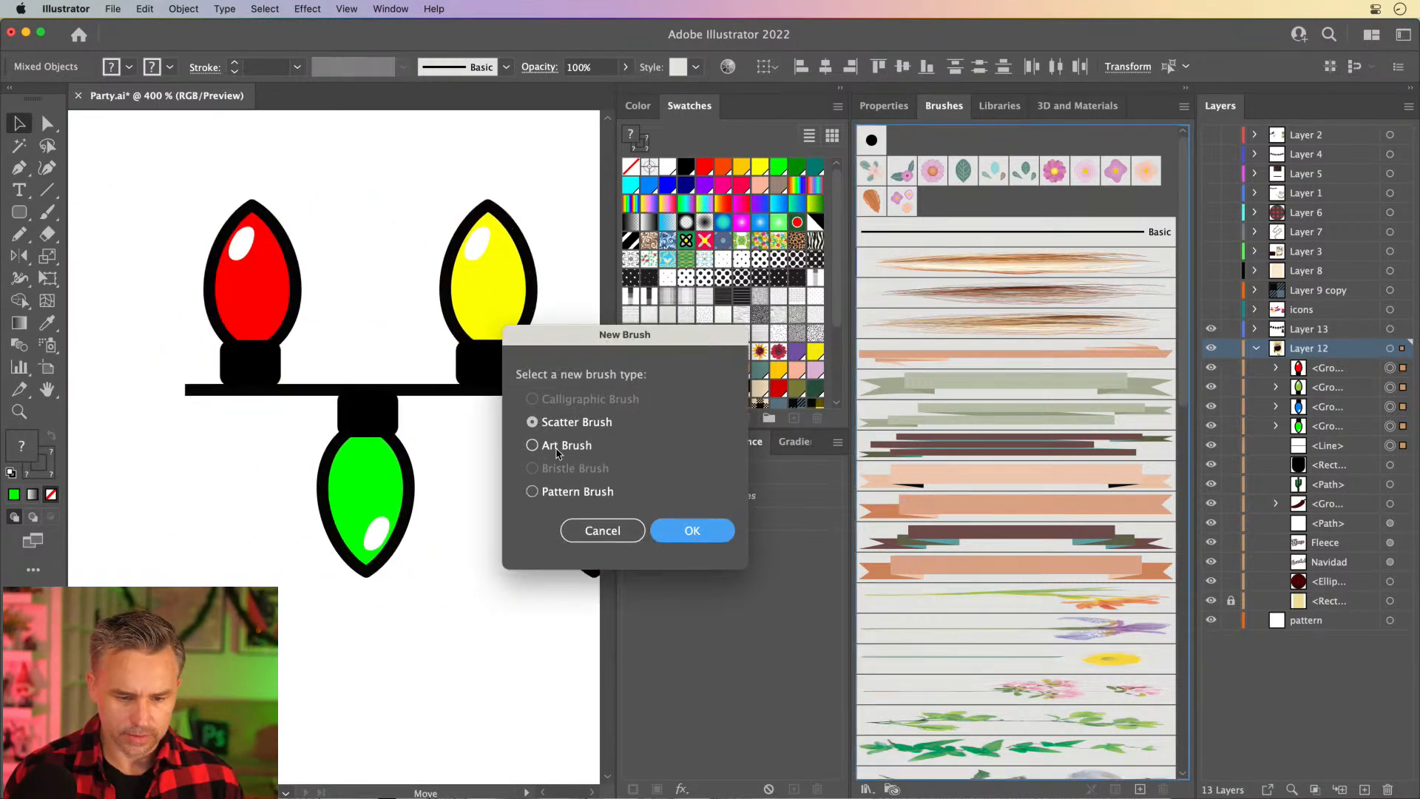
Choose Pattern Brush as the new brush type, and open the tile choices for the inner corner.
click(557, 493)
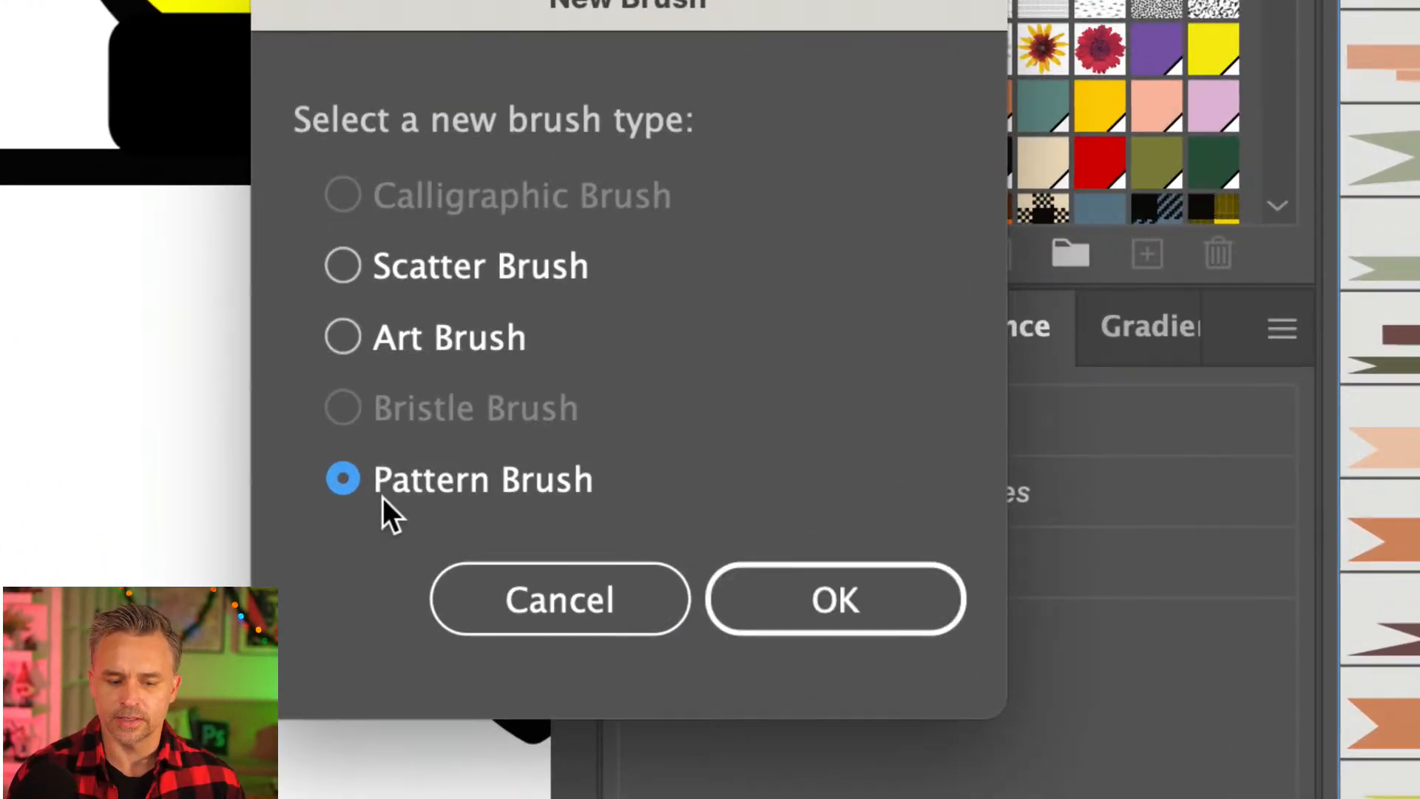
click(828, 582)
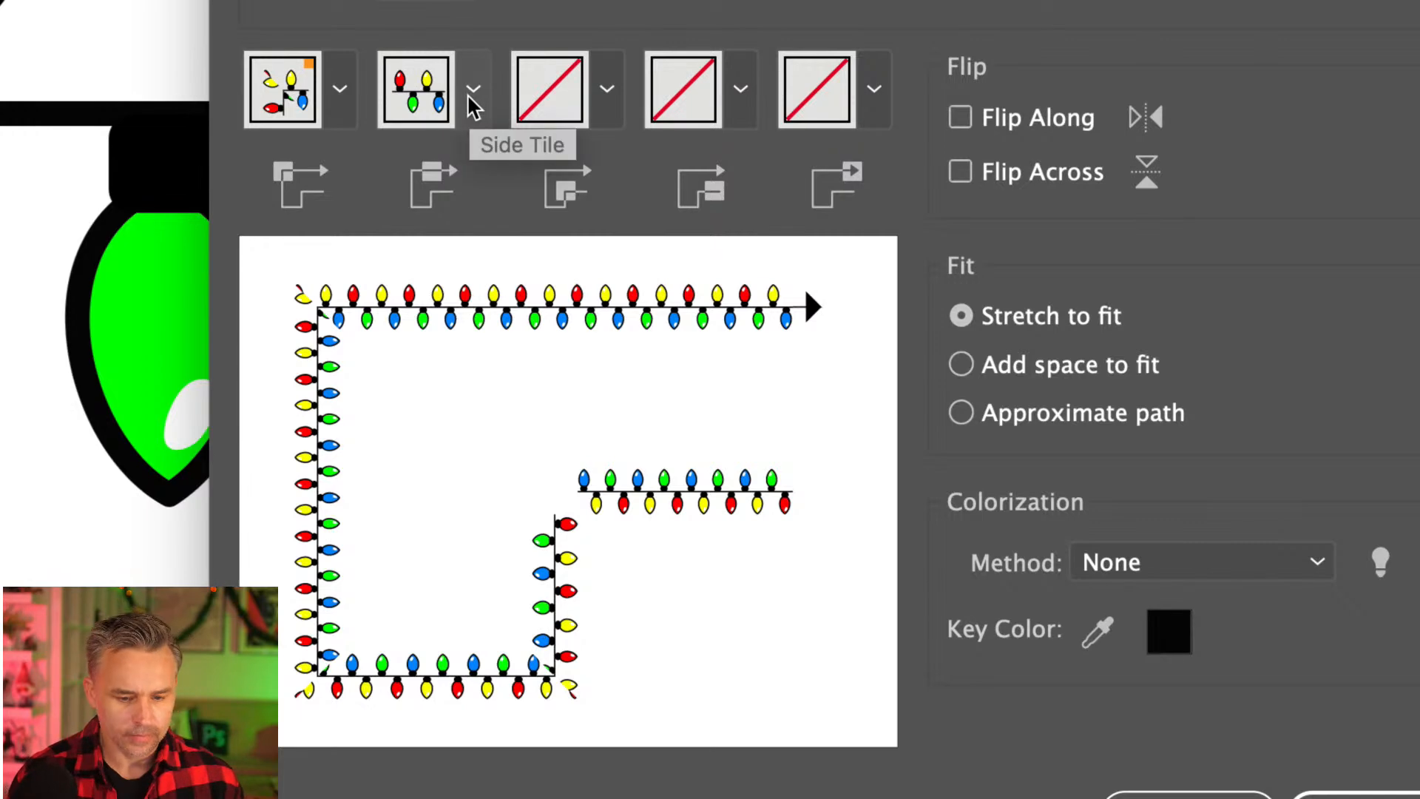
click(608, 90)
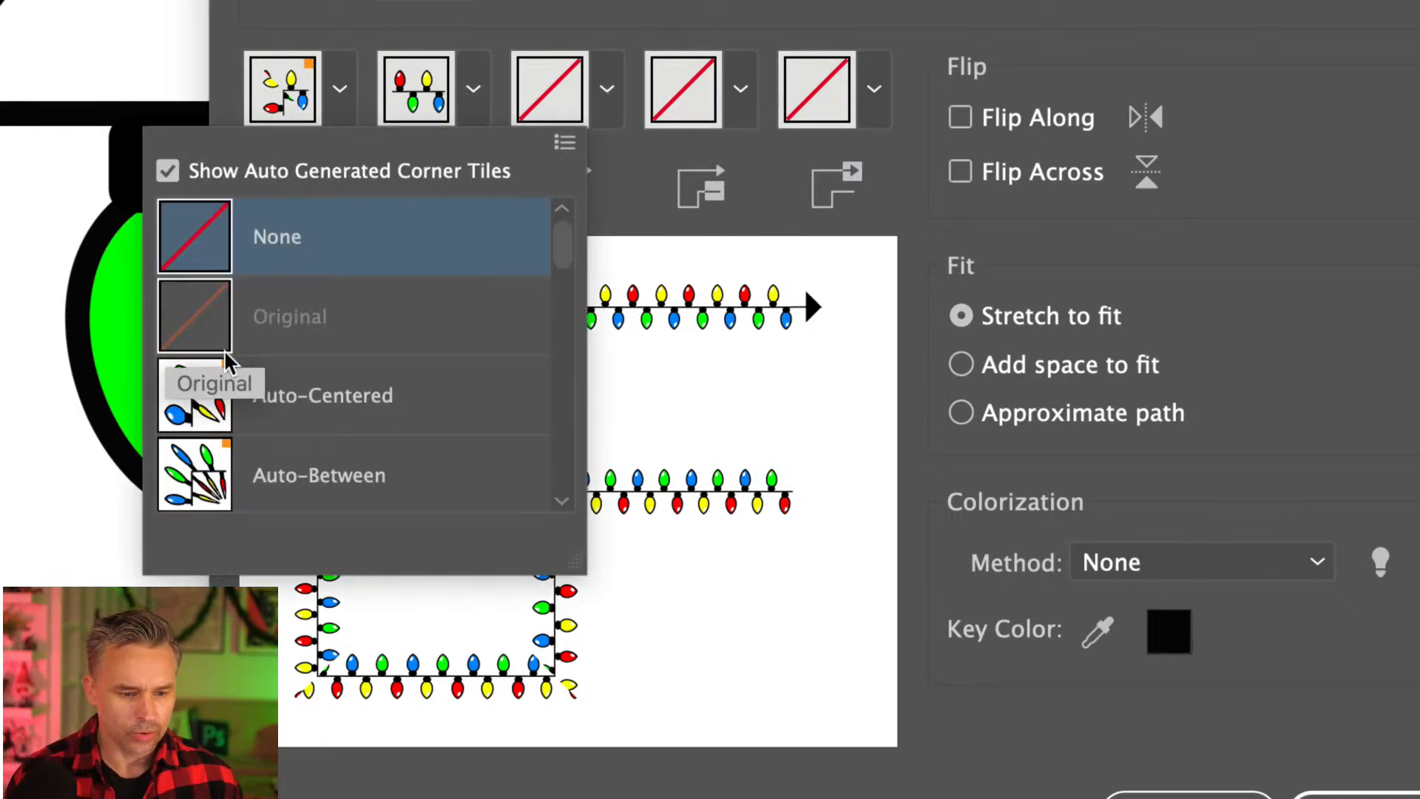
Set the pattern brush's inner corner tile to Auto-Centered and its outer corner tile to Auto-Between.
click(313, 397)
click(337, 91)
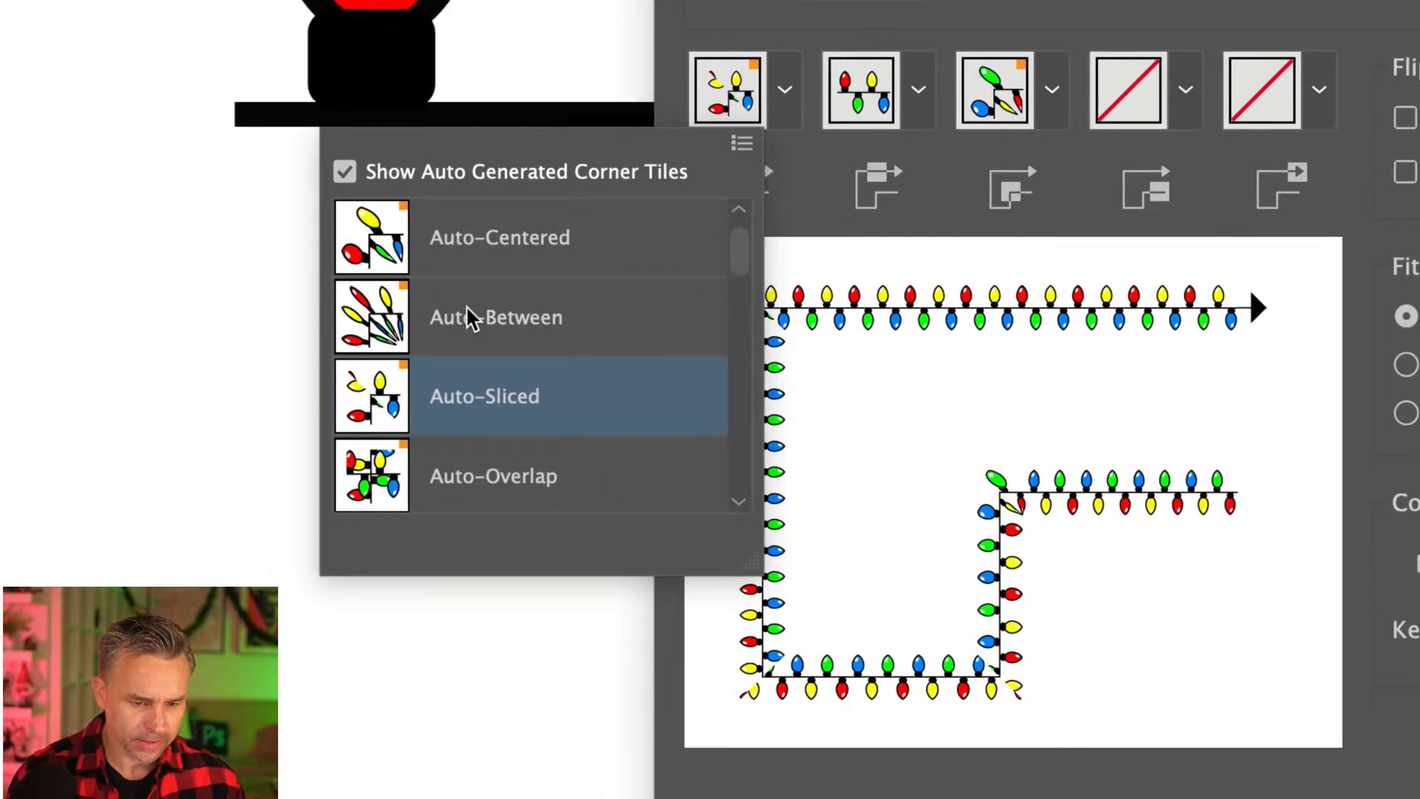
click(467, 309)
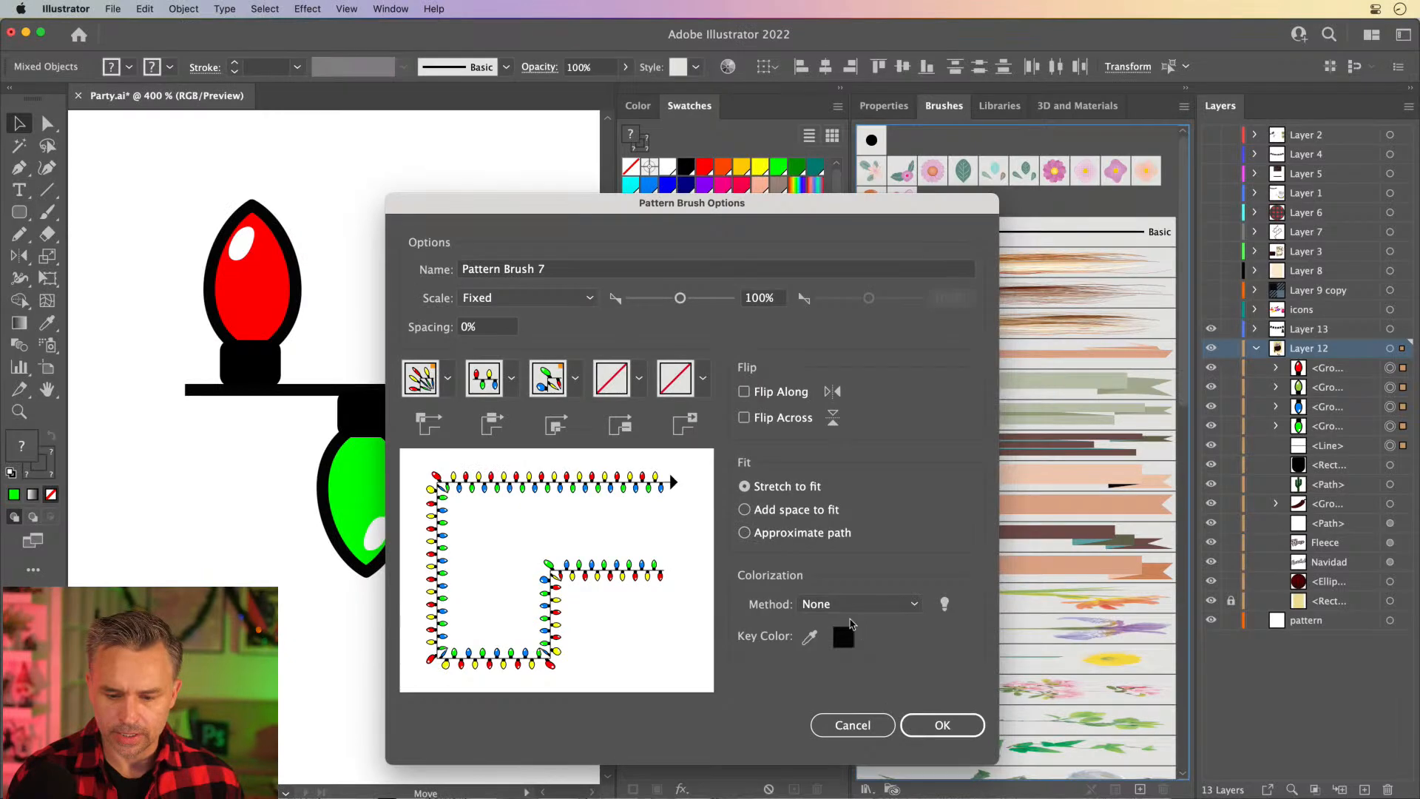
Set the pattern brush's colorization method to Hue Shift and accept the brush options.
drag(671, 199, 721, 112)
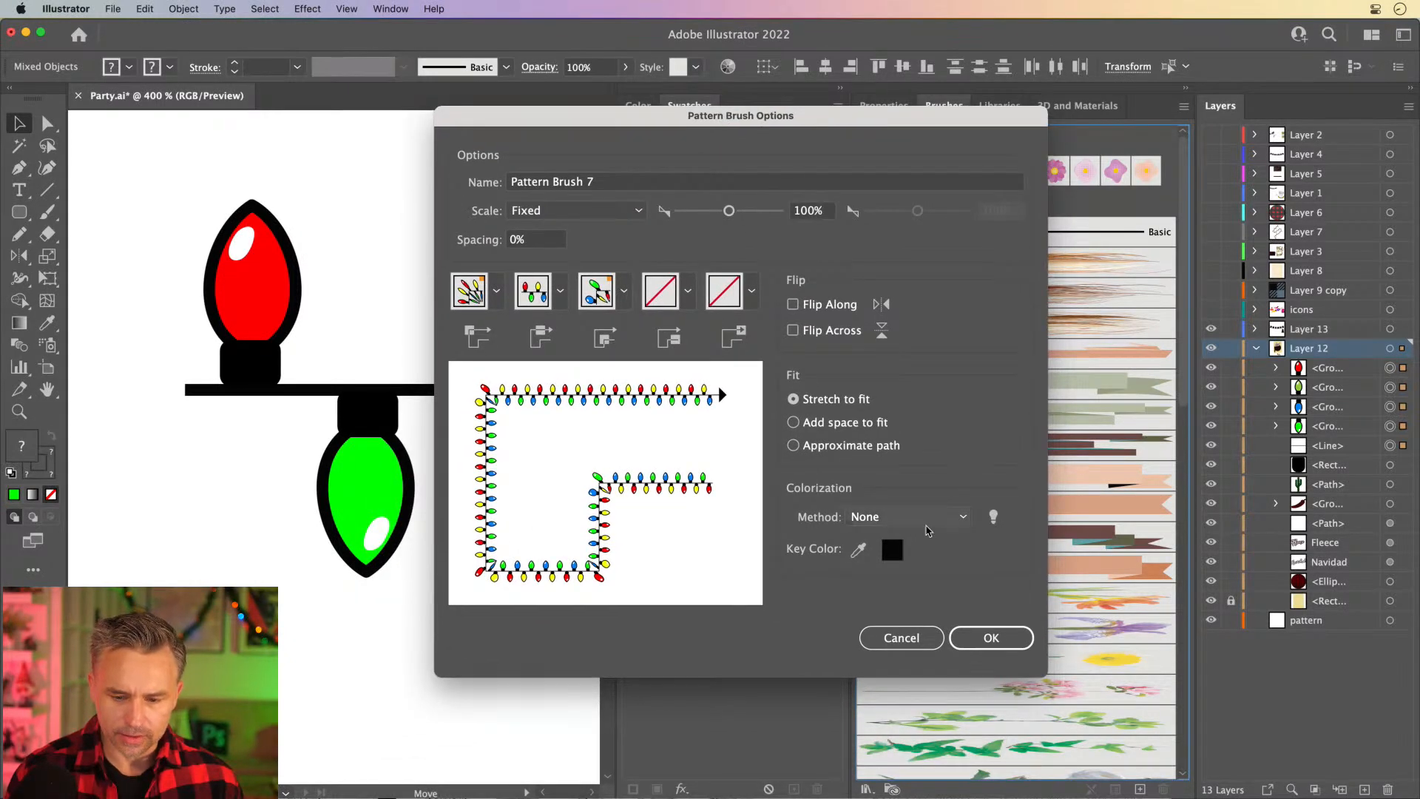
click(858, 549)
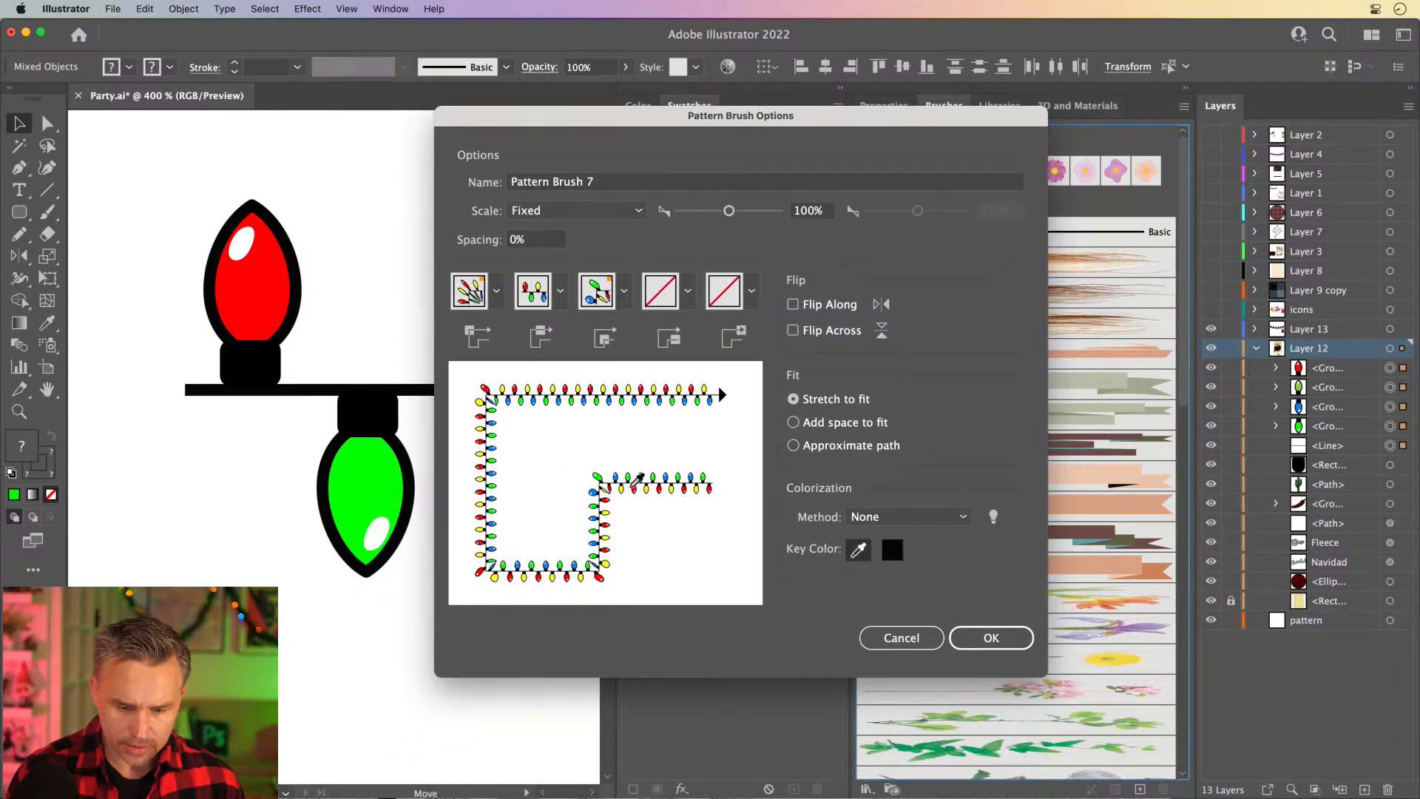
click(636, 486)
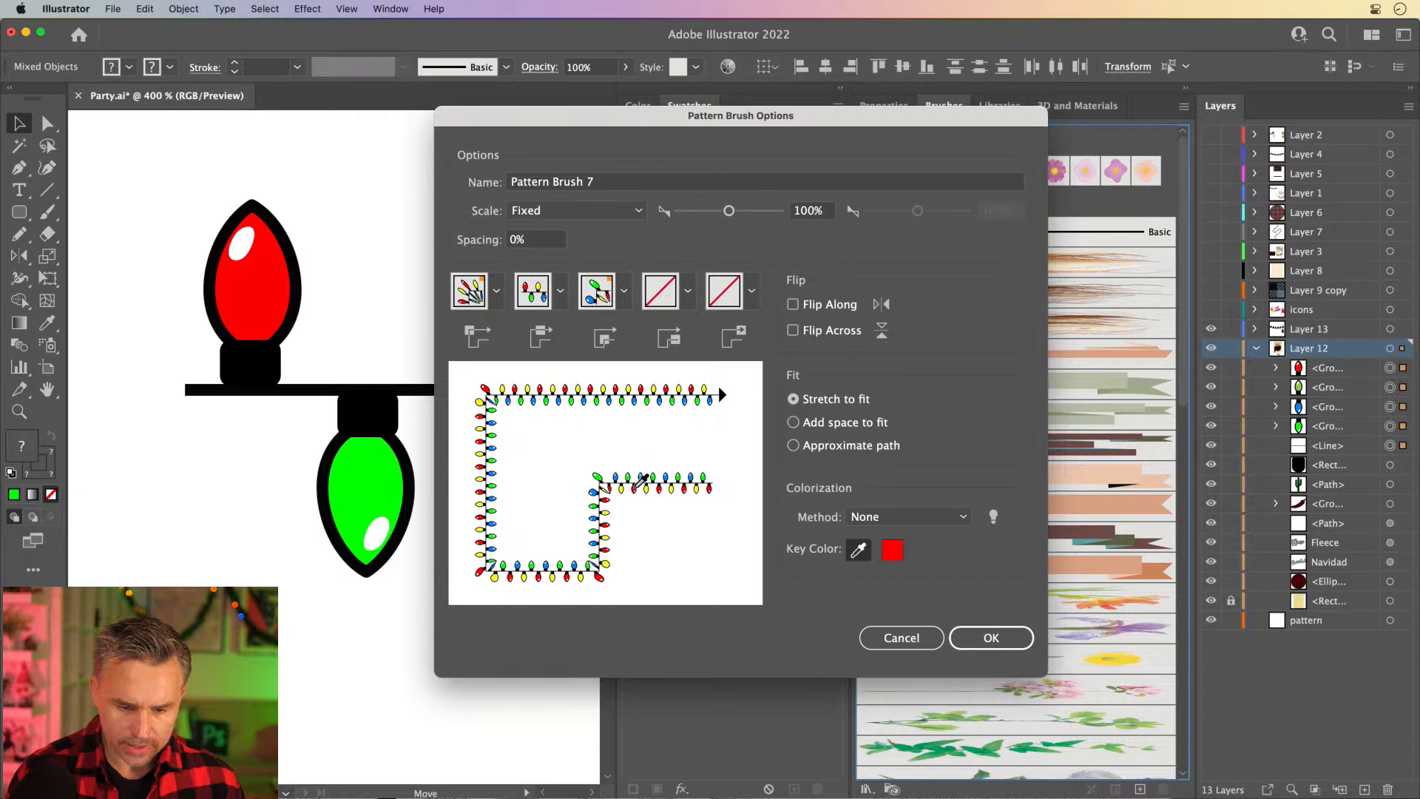
click(919, 517)
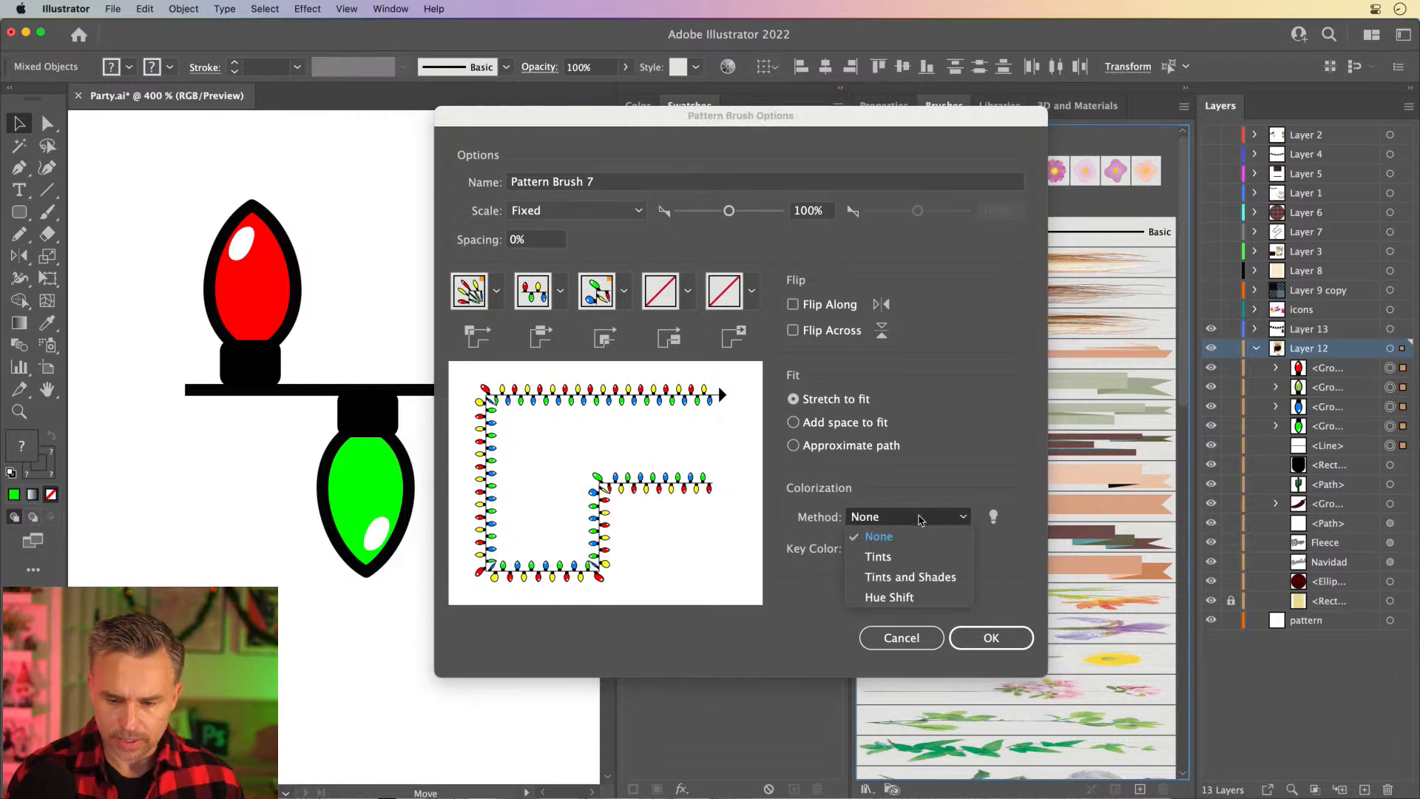
click(917, 578)
click(920, 520)
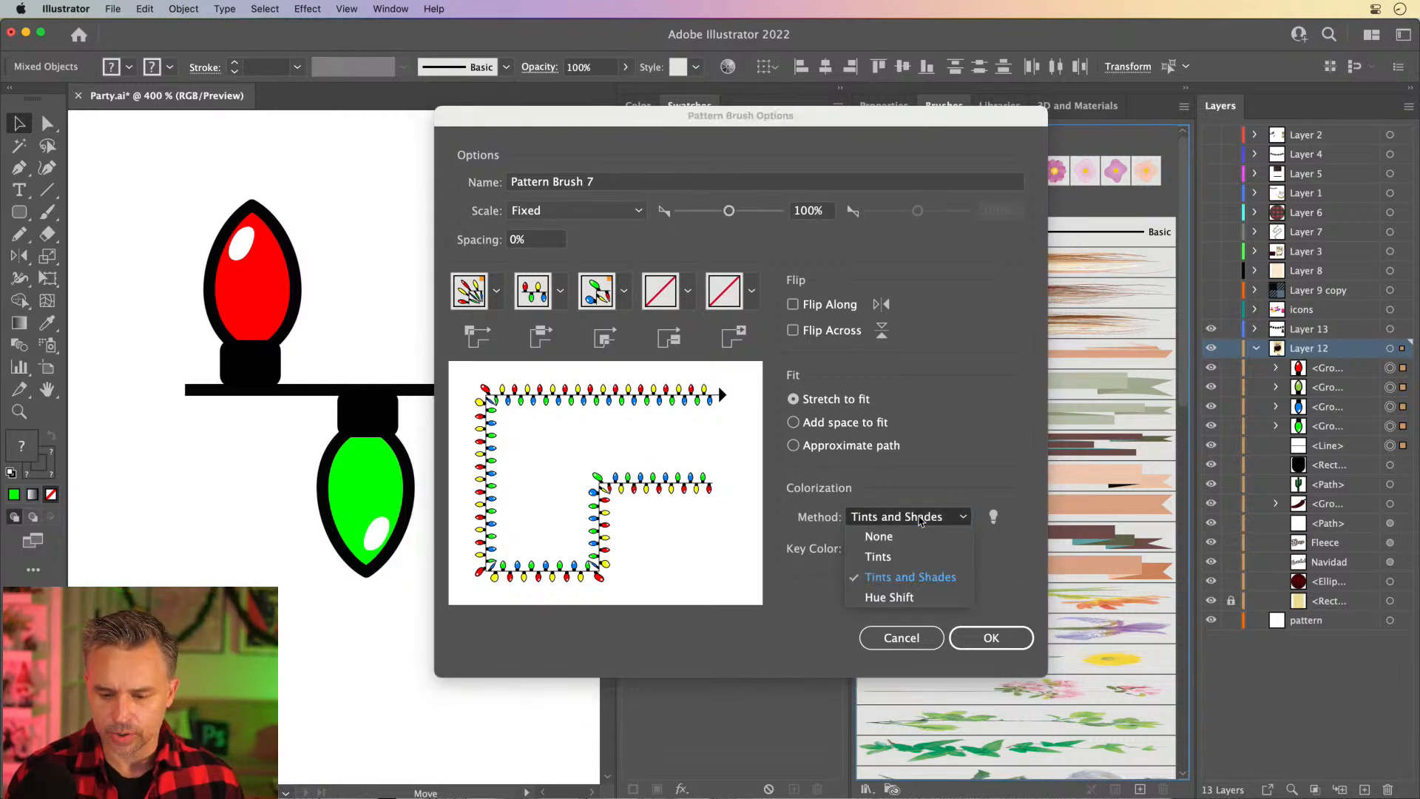
click(914, 597)
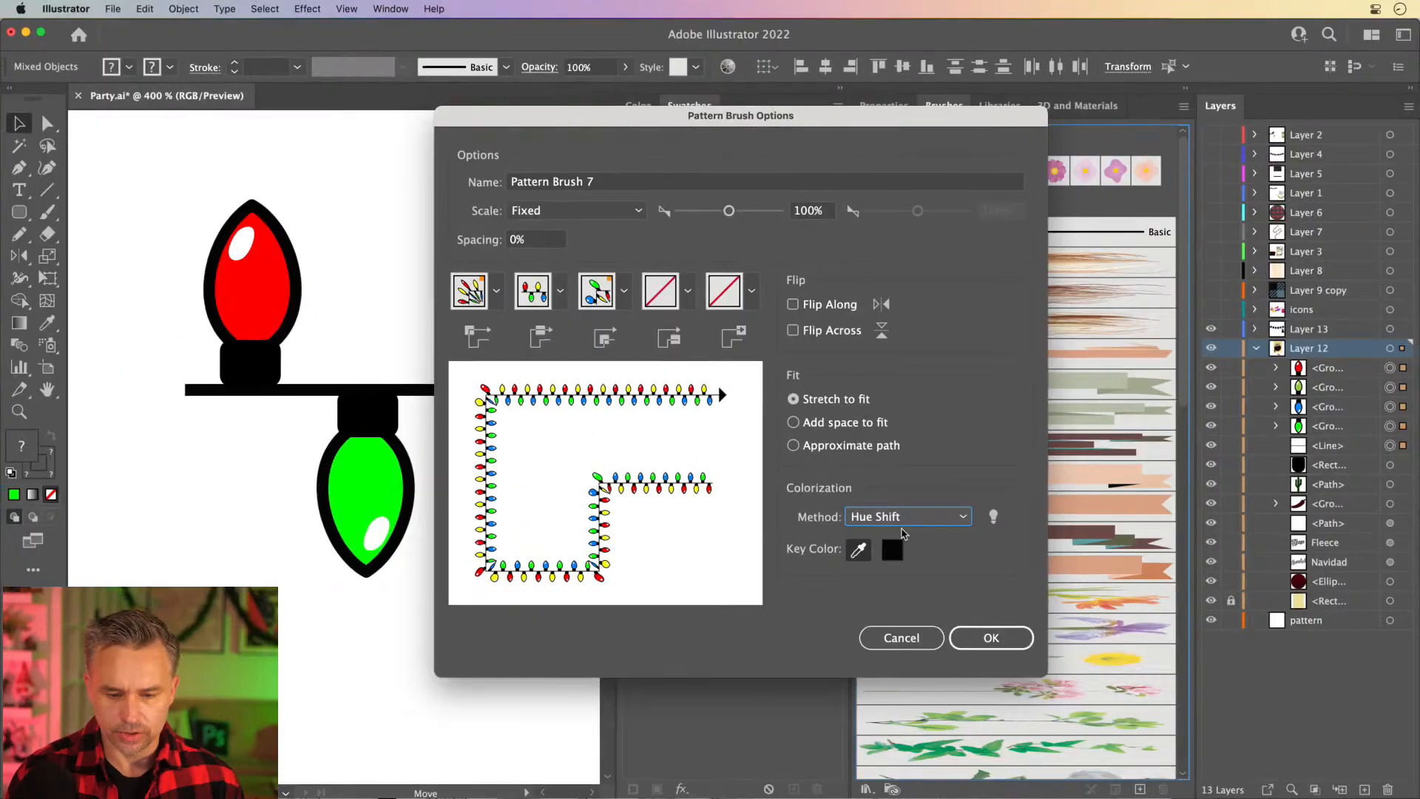
click(983, 636)
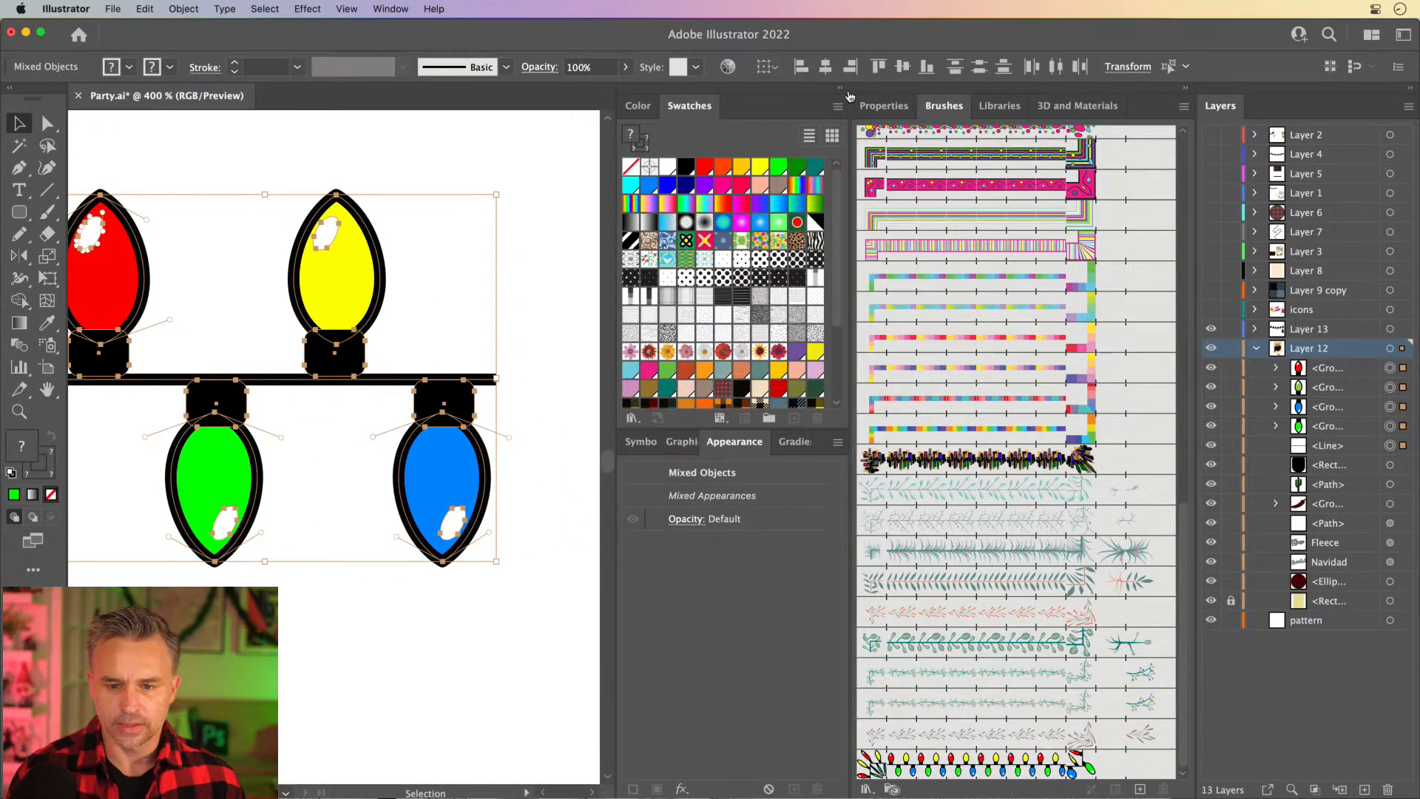
Deselect the bulb artwork and collapse the Swatches and Appearance panels to icons.
click(841, 90)
click(613, 397)
key(super+minus)
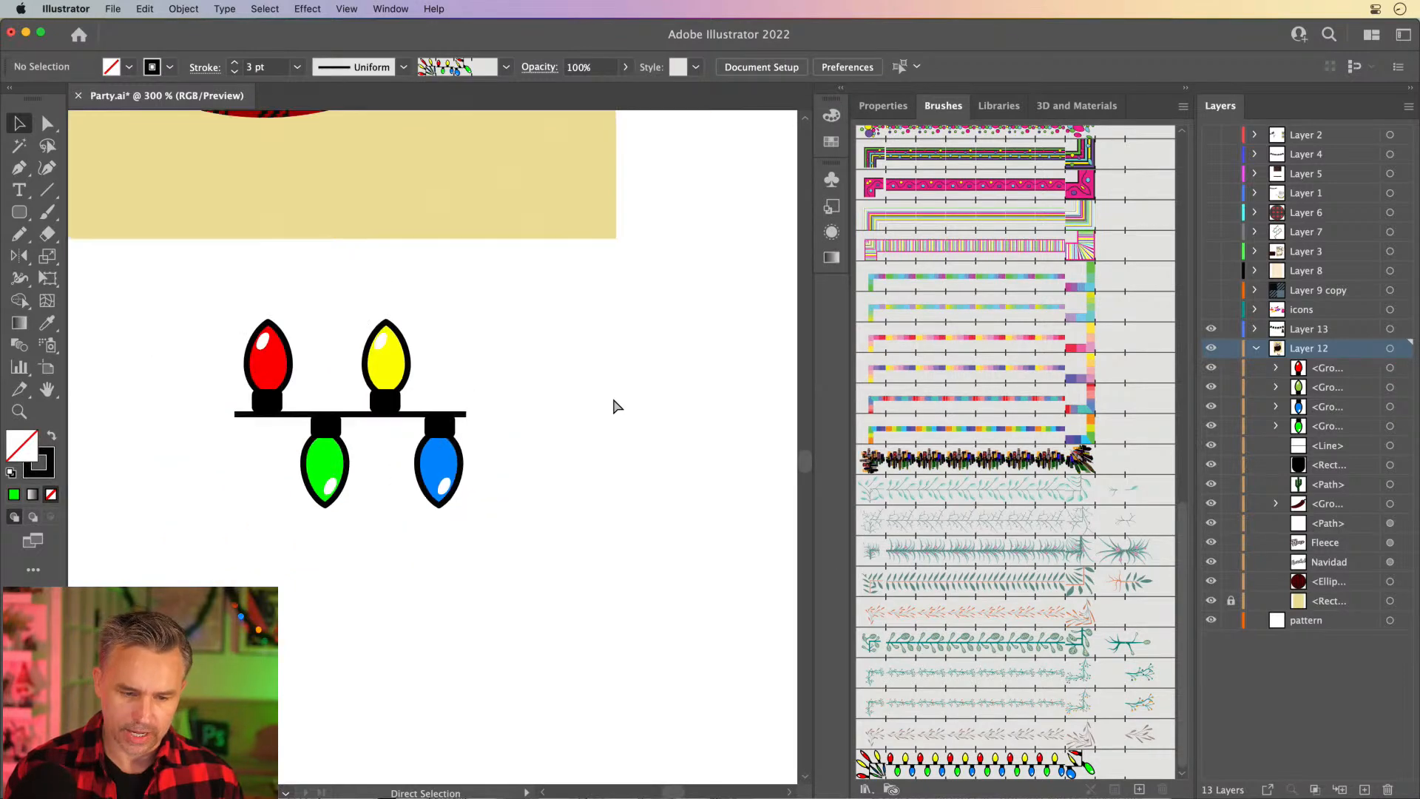
key(super+minus)
key(super+minus)
key(super+minus)
key(super+minus)
scroll(622, 403, up, 3)
scroll(622, 403, left, 3)
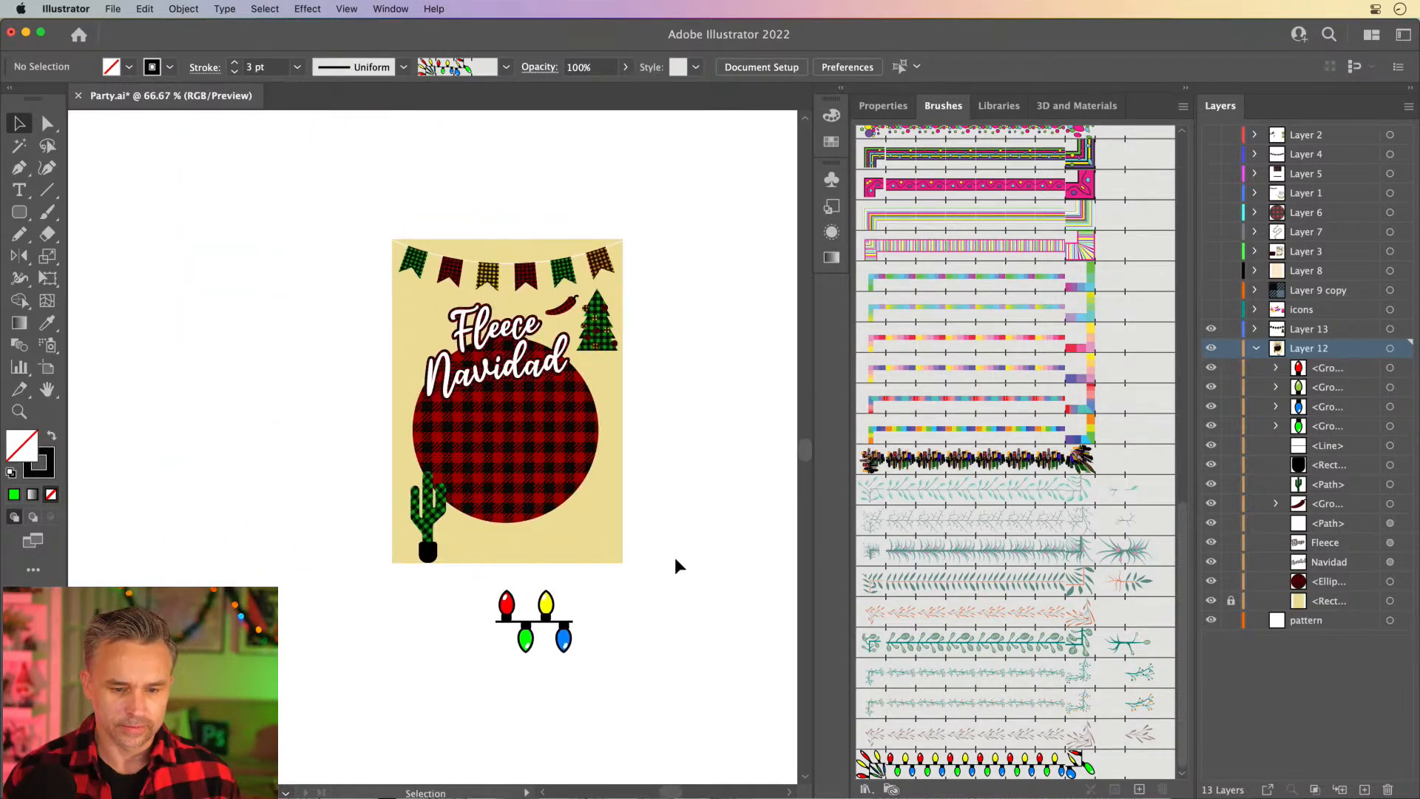
Draw a sagging freehand Pencil stroke with the string-lights brush across the cactus top and the plaid circle.
key(super+equal)
key(super+equal)
key(super+equal)
scroll(637, 552, down, 2)
scroll(637, 551, right, 3)
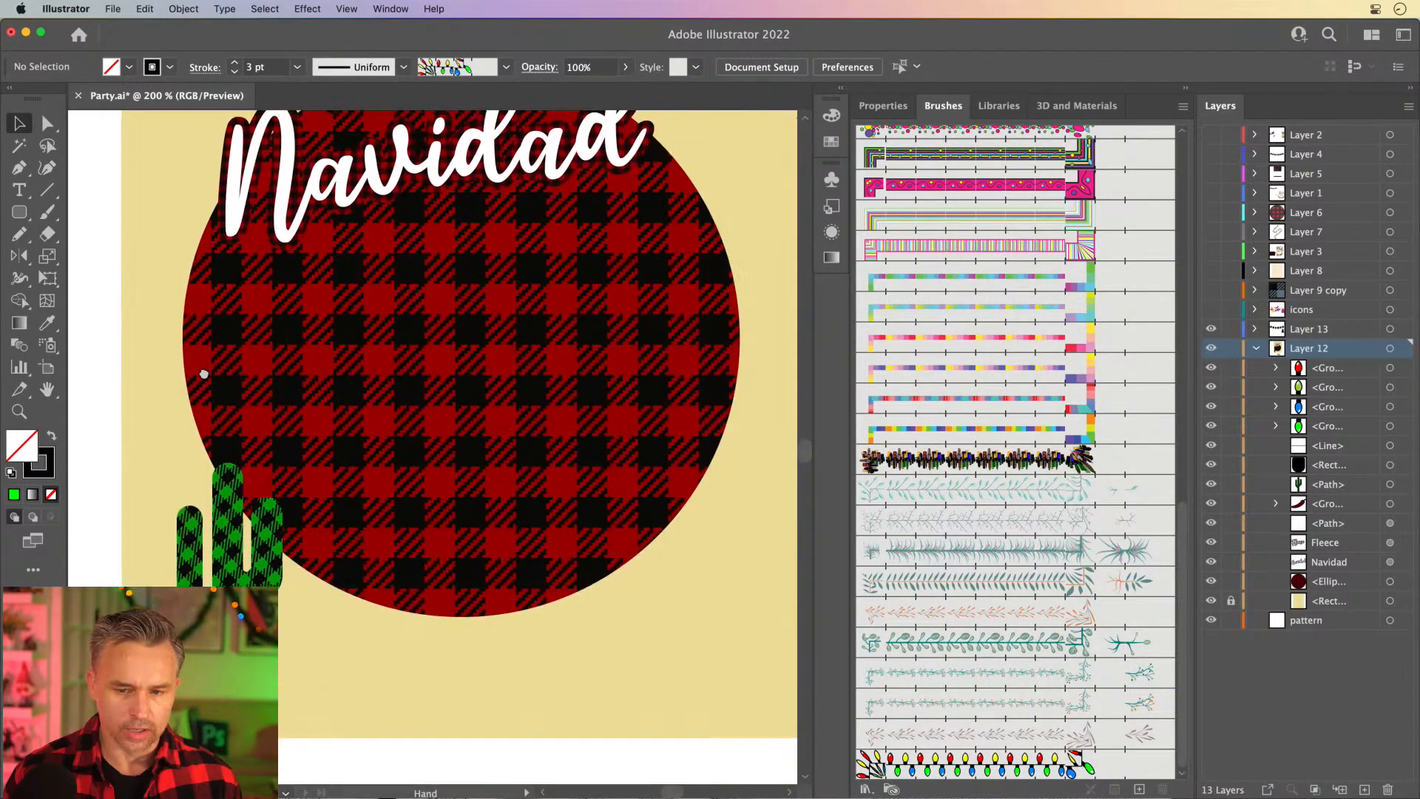
click(1186, 87)
mouse_move(530, 294)
mouse_down()
mouse_move(666, 291)
mouse_move(668, 311)
mouse_up()
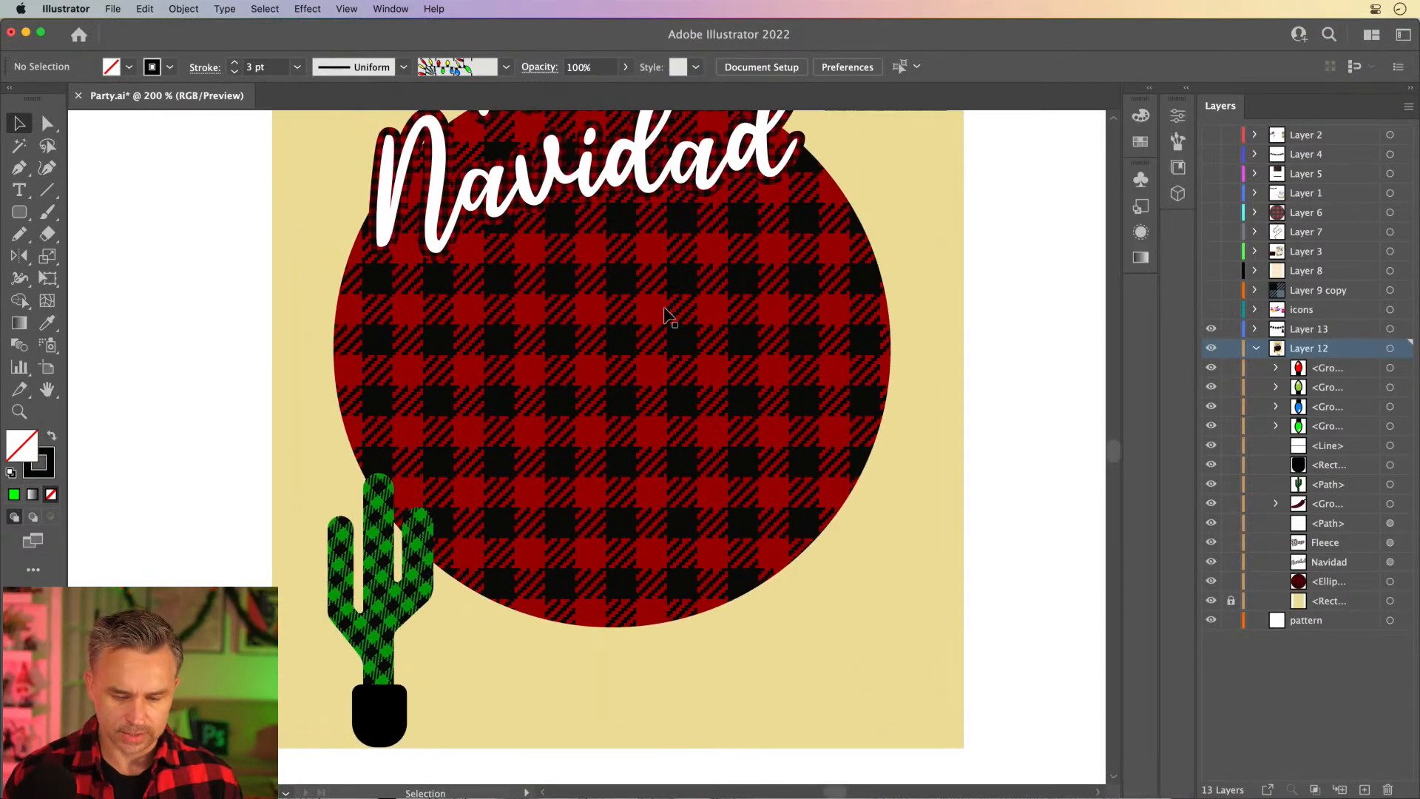
click(1184, 88)
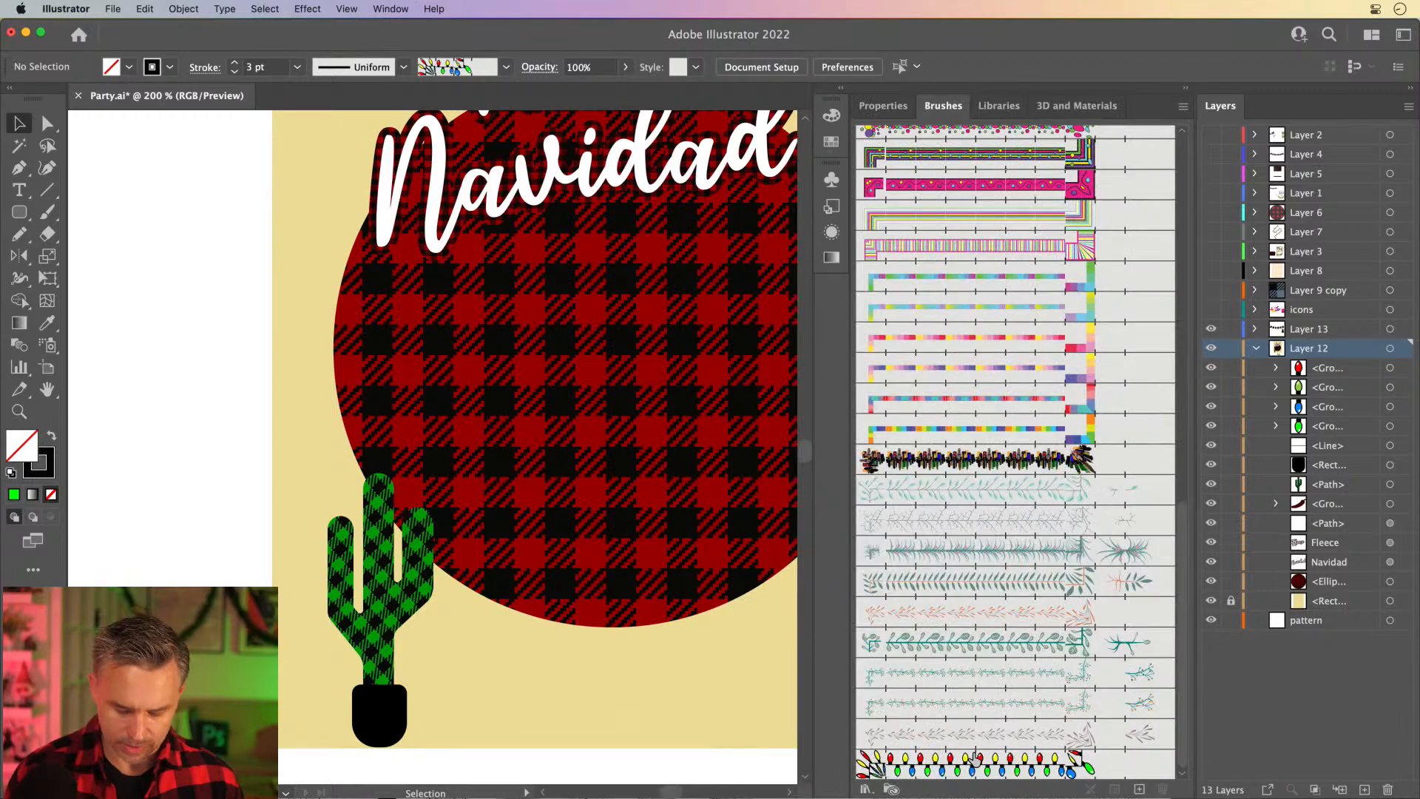
key(n)
click(929, 764)
mouse_move(157, 318)
mouse_down()
mouse_move(591, 447)
mouse_move(625, 435)
mouse_up()
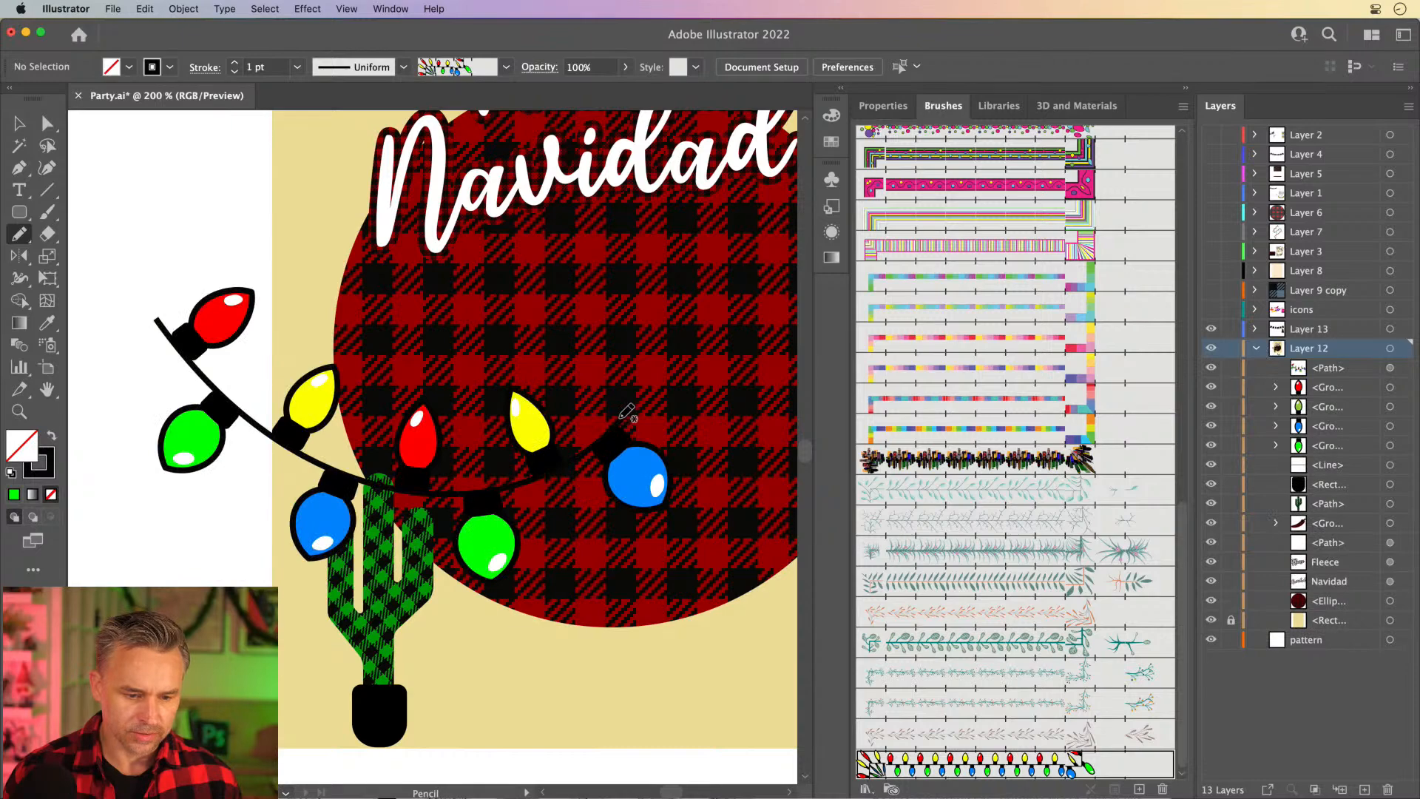
Set the string-lights brush's scale to 50% and apply the change to the existing strokes.
double_click(952, 769)
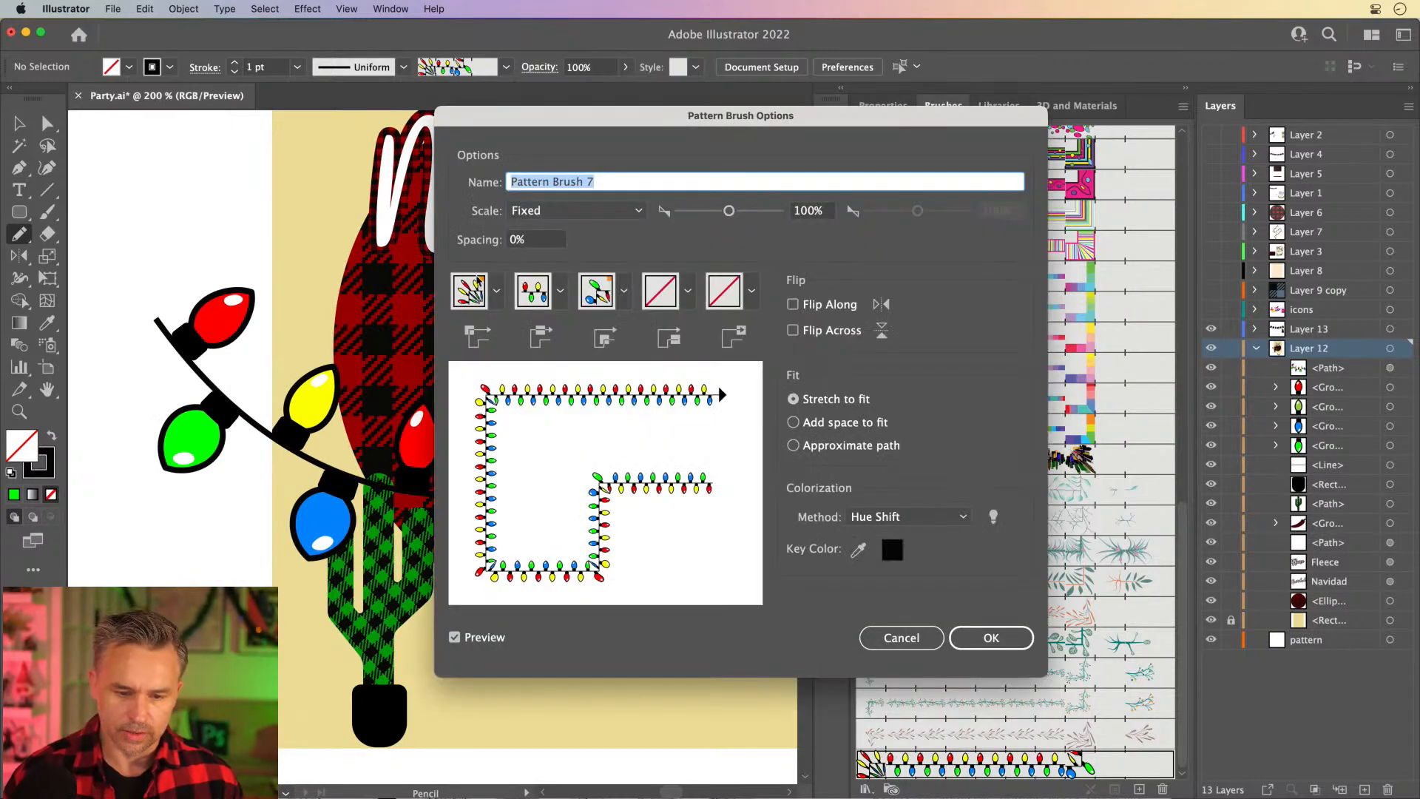
click(827, 212)
double_click(824, 211)
text(50)
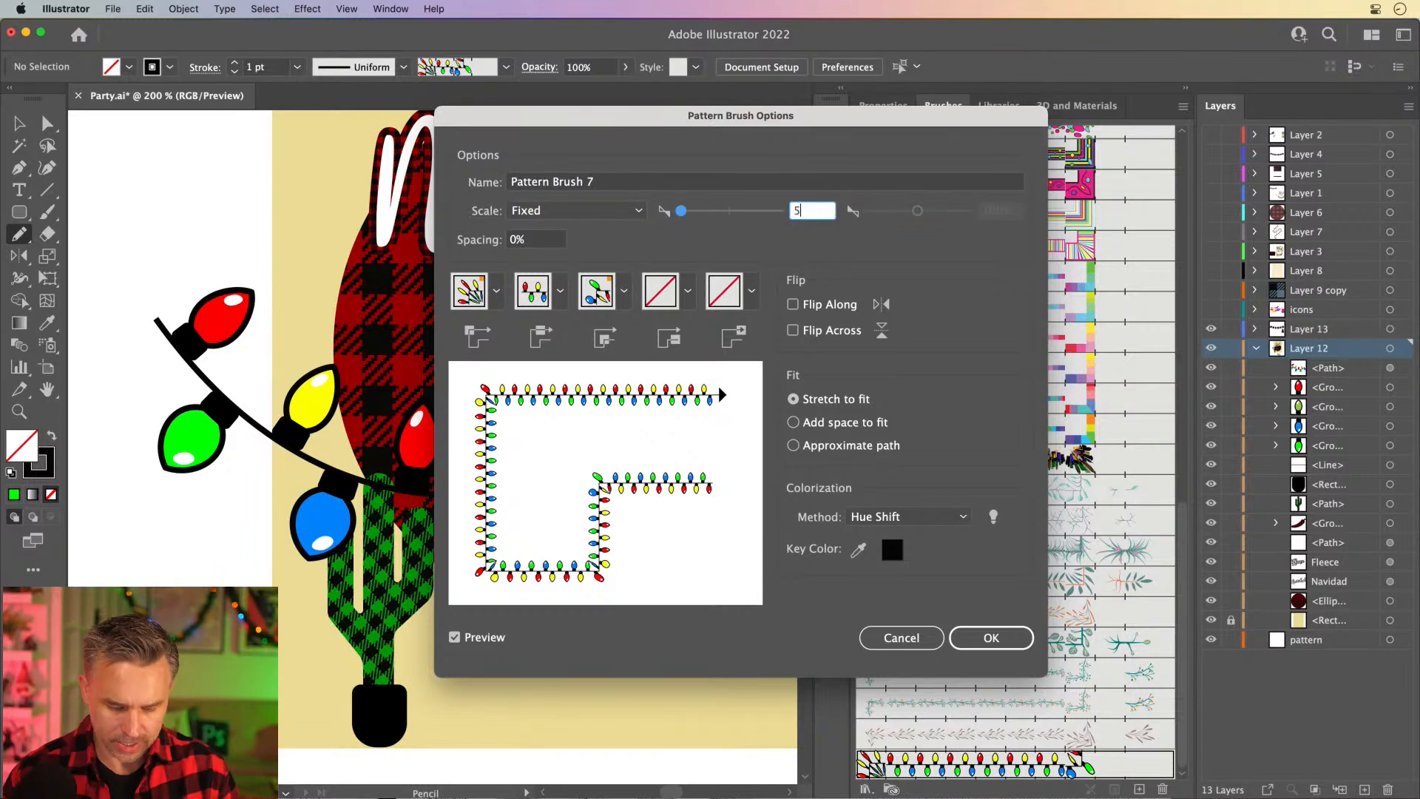
key(Return)
click(674, 441)
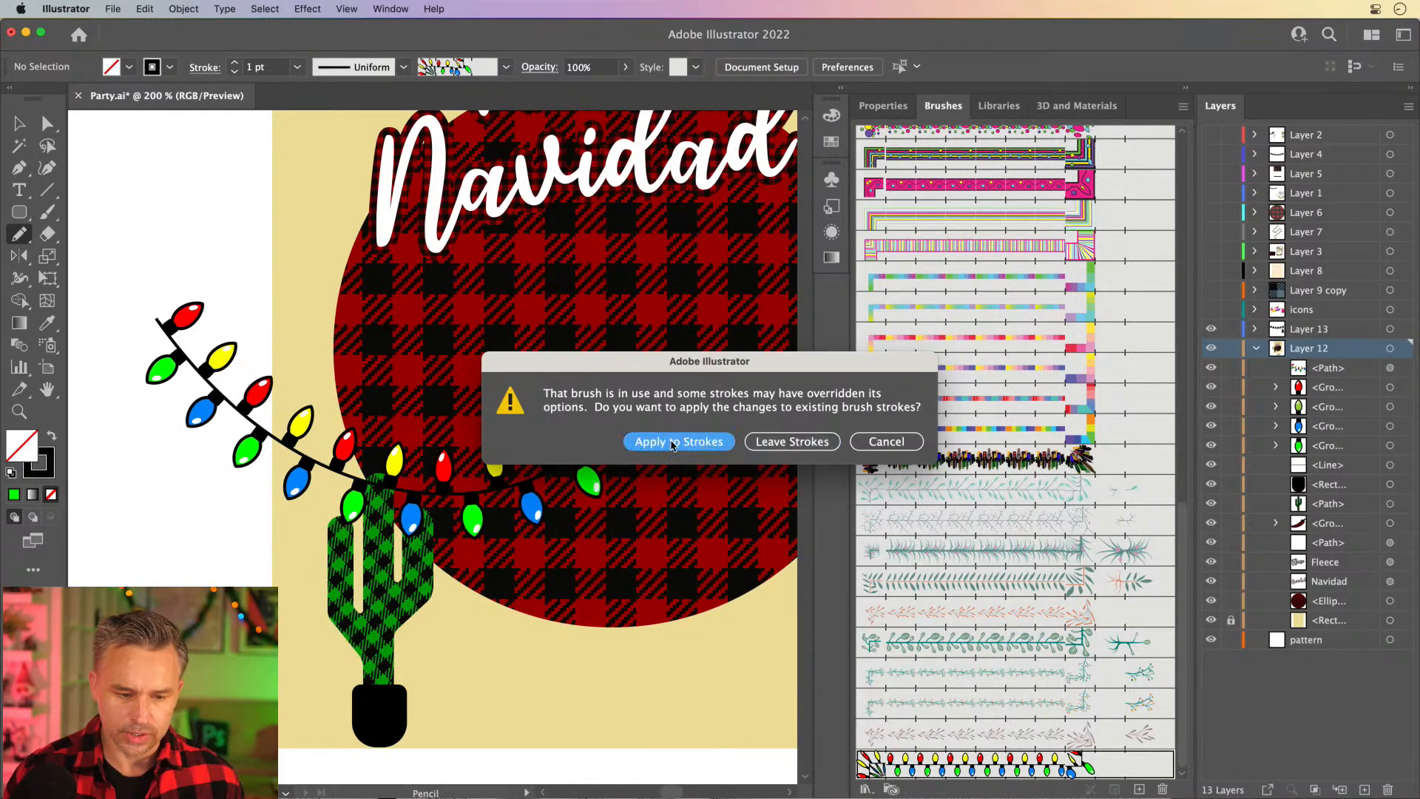
Set the string-lights brush's scale to 20% and apply the change to the existing strokes.
double_click(1000, 764)
double_click(832, 214)
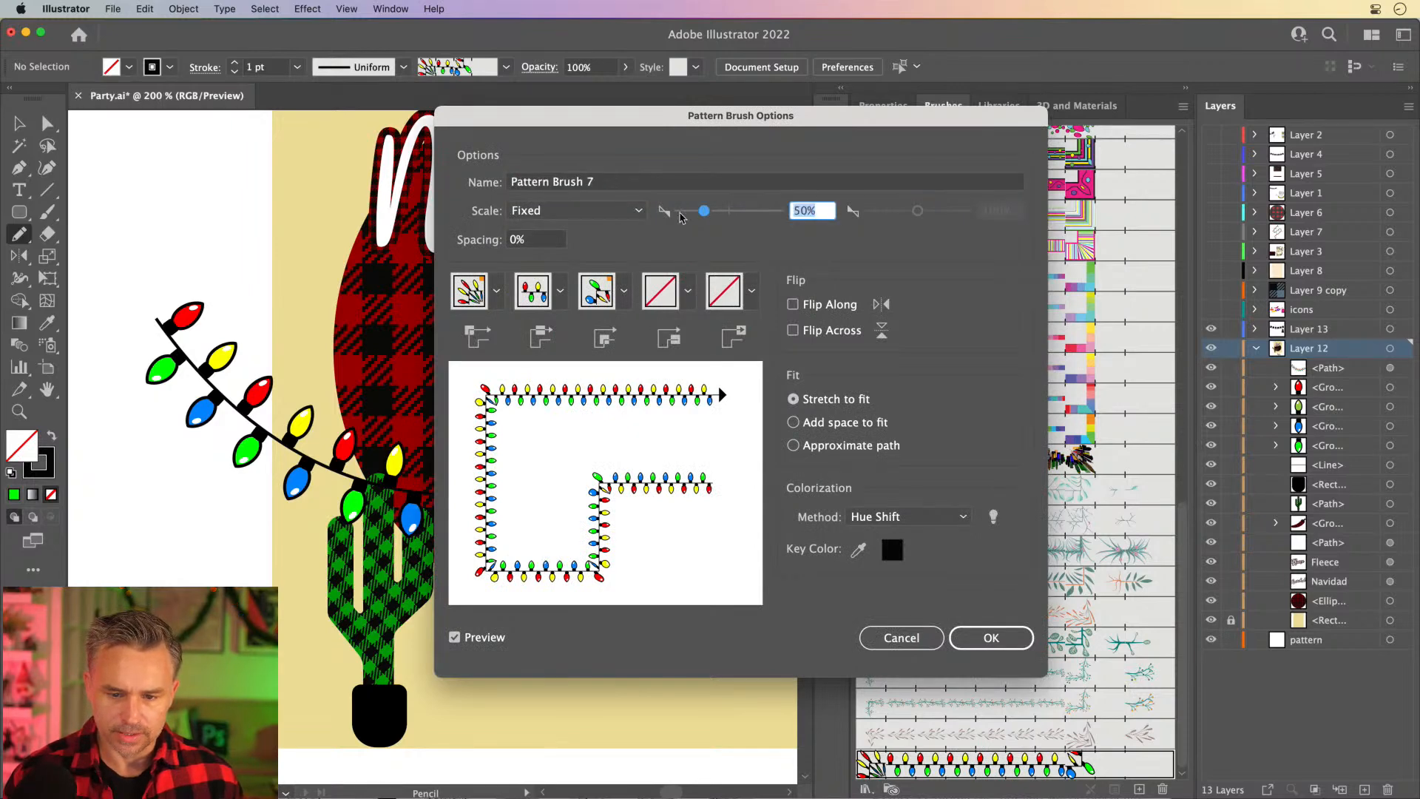
text(20)
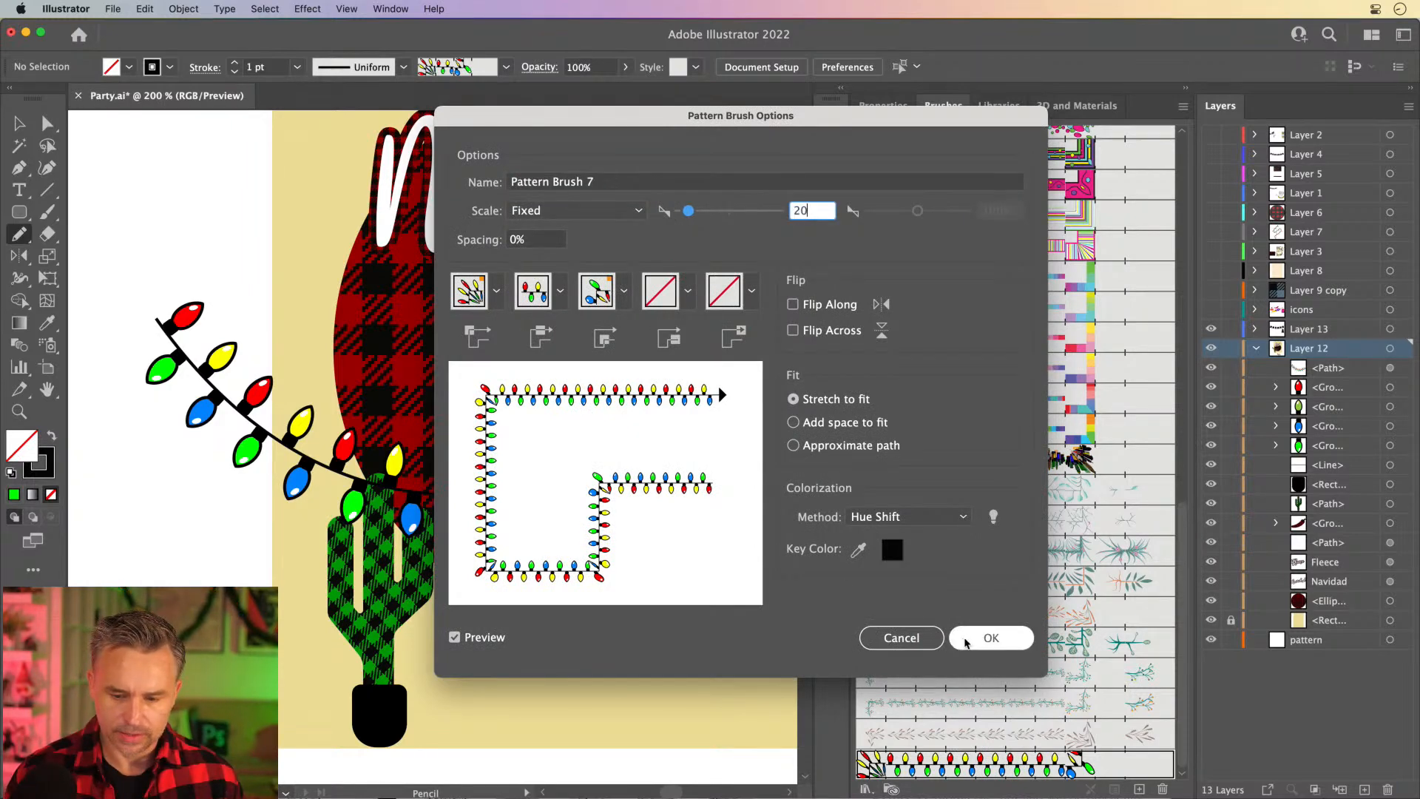
click(991, 637)
click(640, 442)
Move the string of lights fully onto the poster, over the cactus and plaid circle, and deselect it.
click(20, 123)
drag(186, 356, 331, 416)
key(super+minus)
key(super+minus)
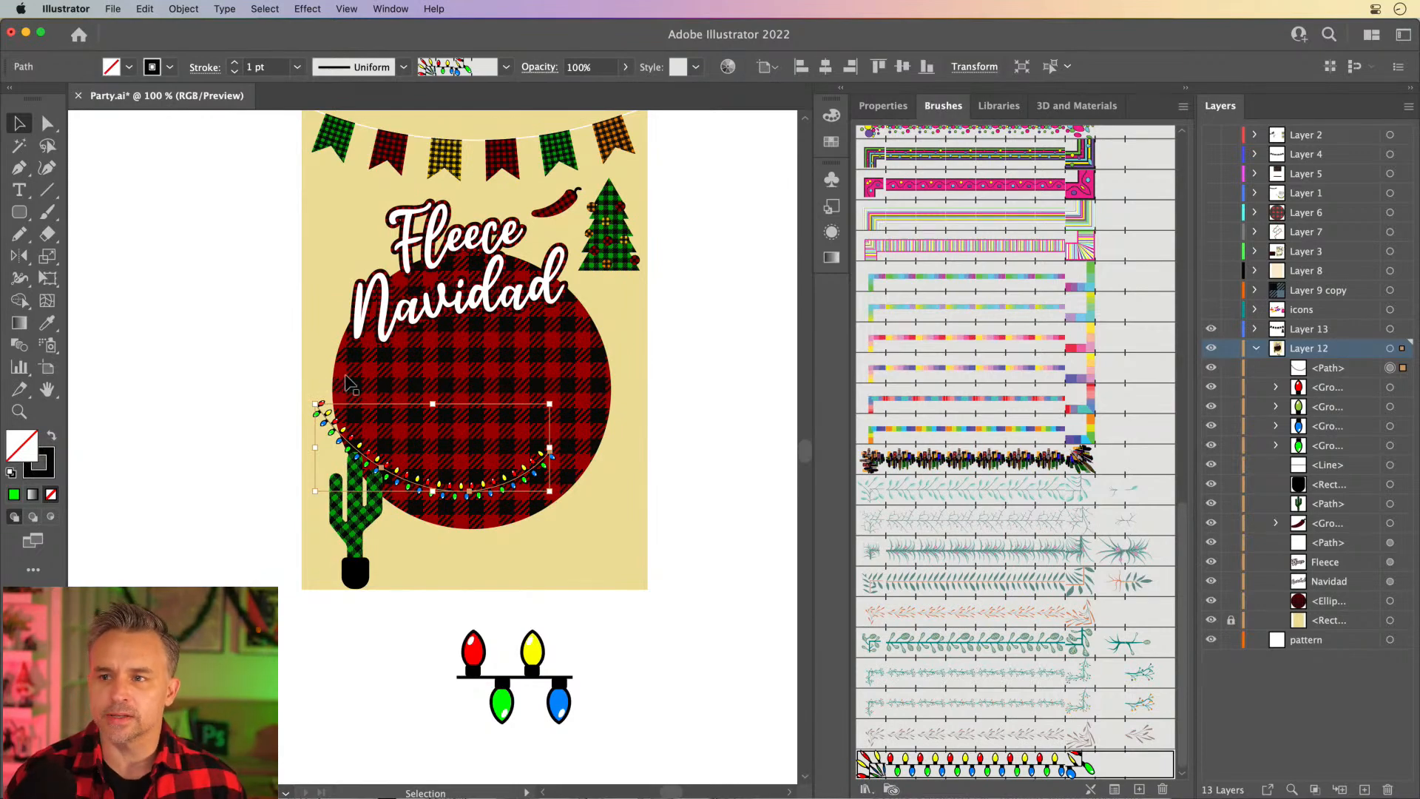
click(699, 599)
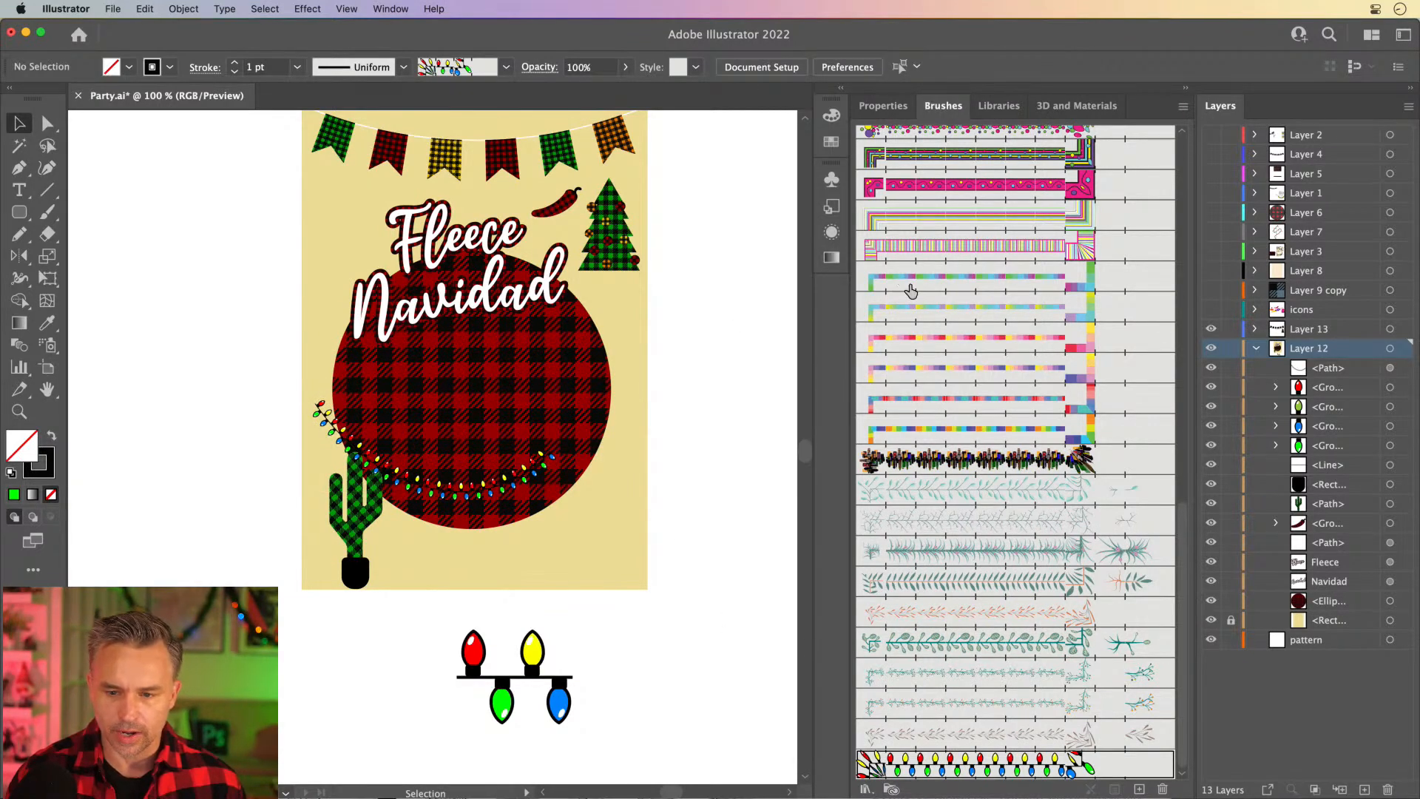
scroll(925, 299, down, 15)
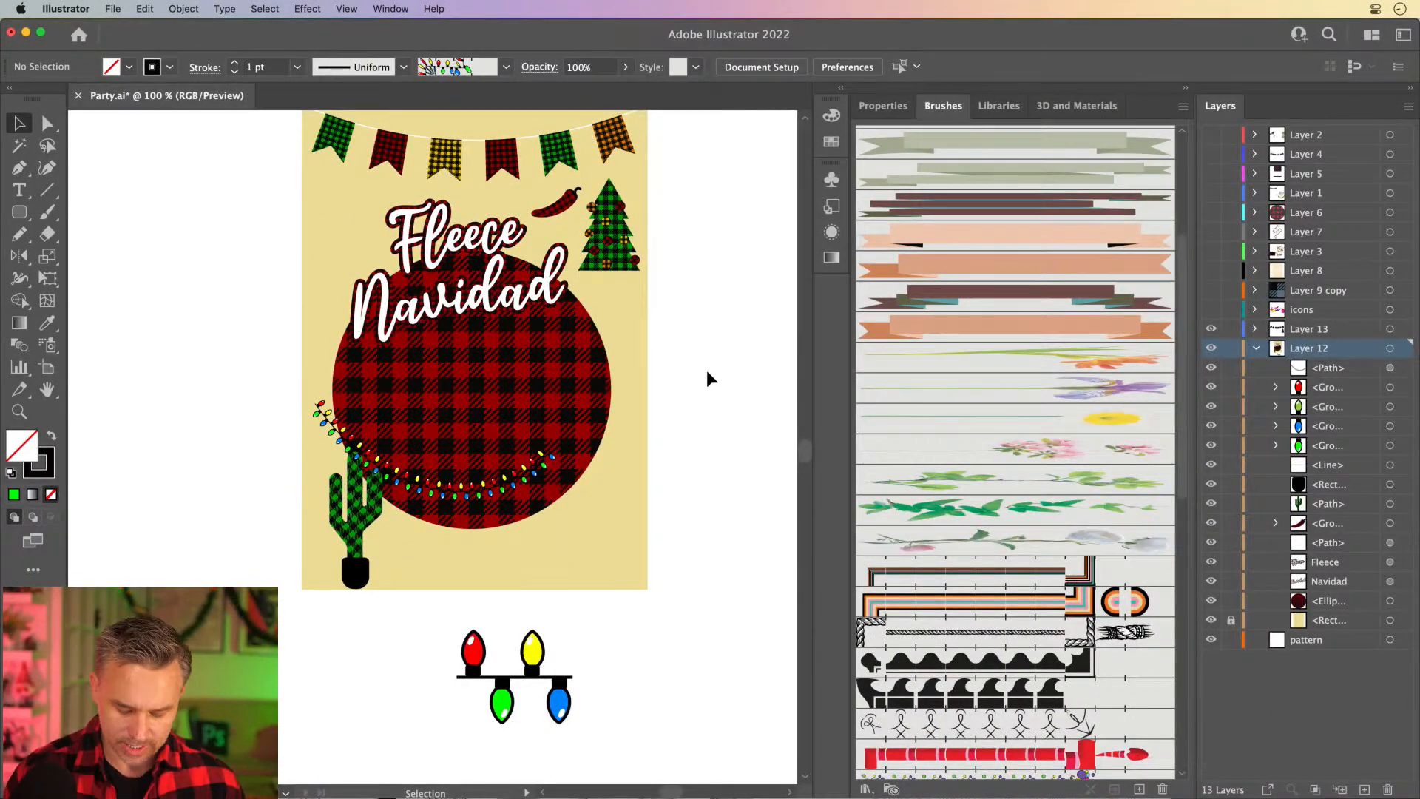
key(n)
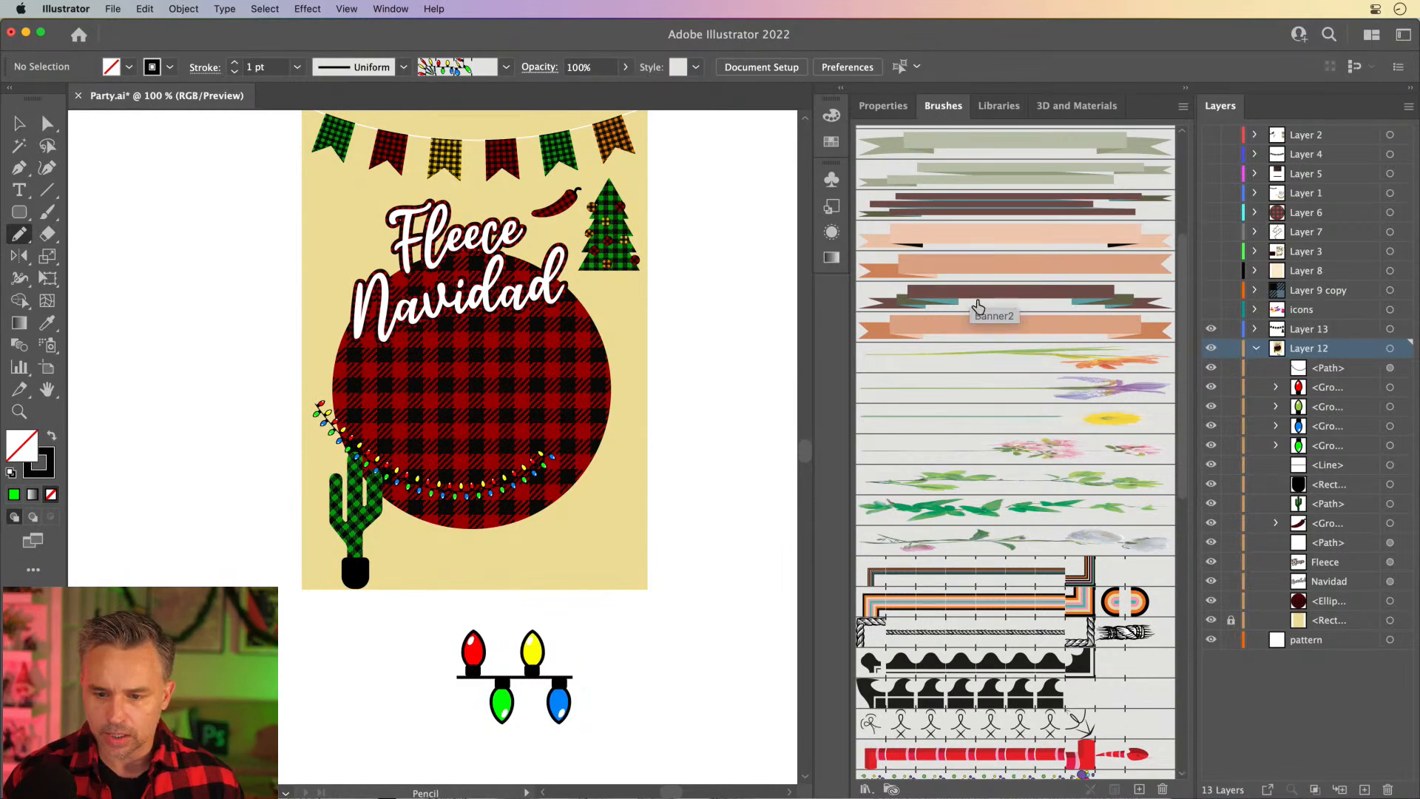
click(954, 326)
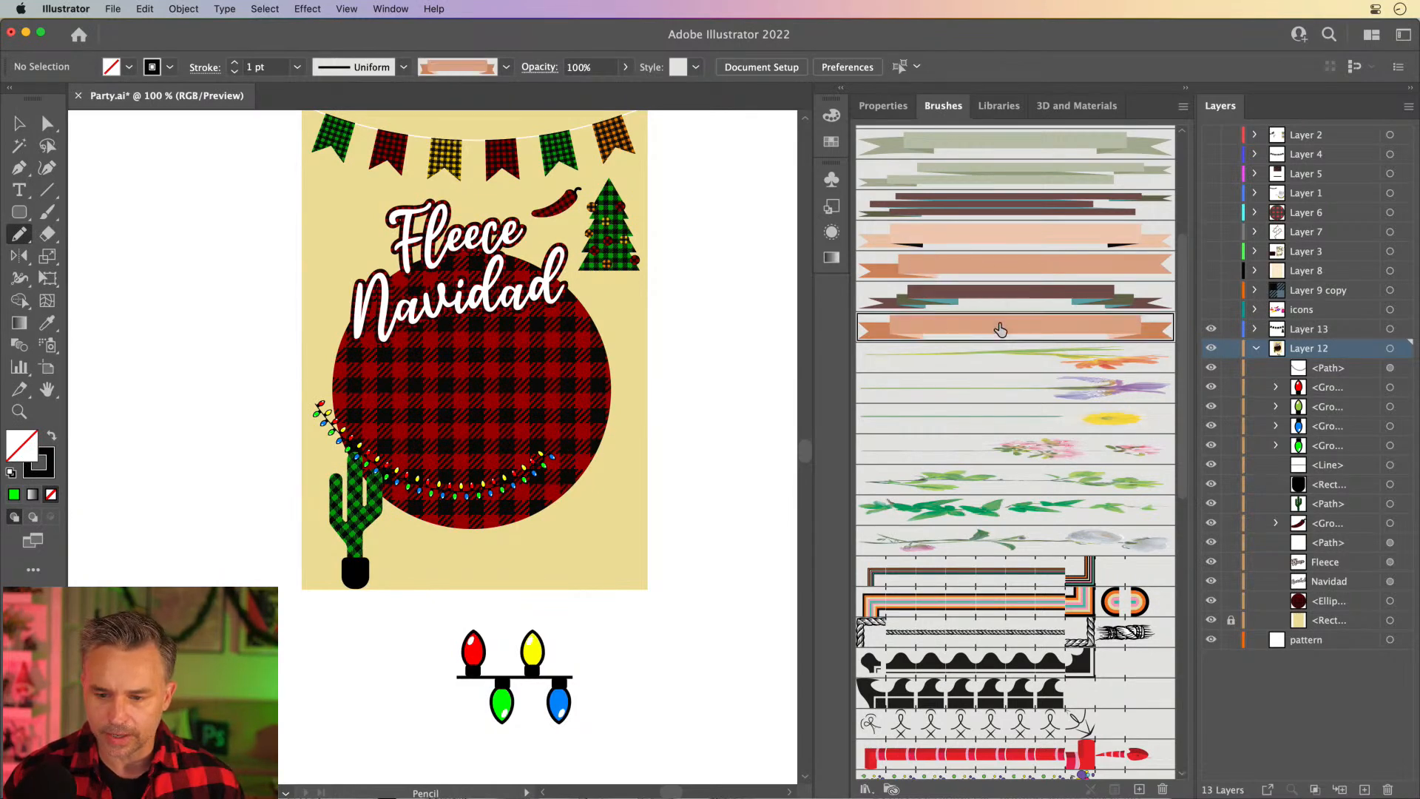
click(19, 123)
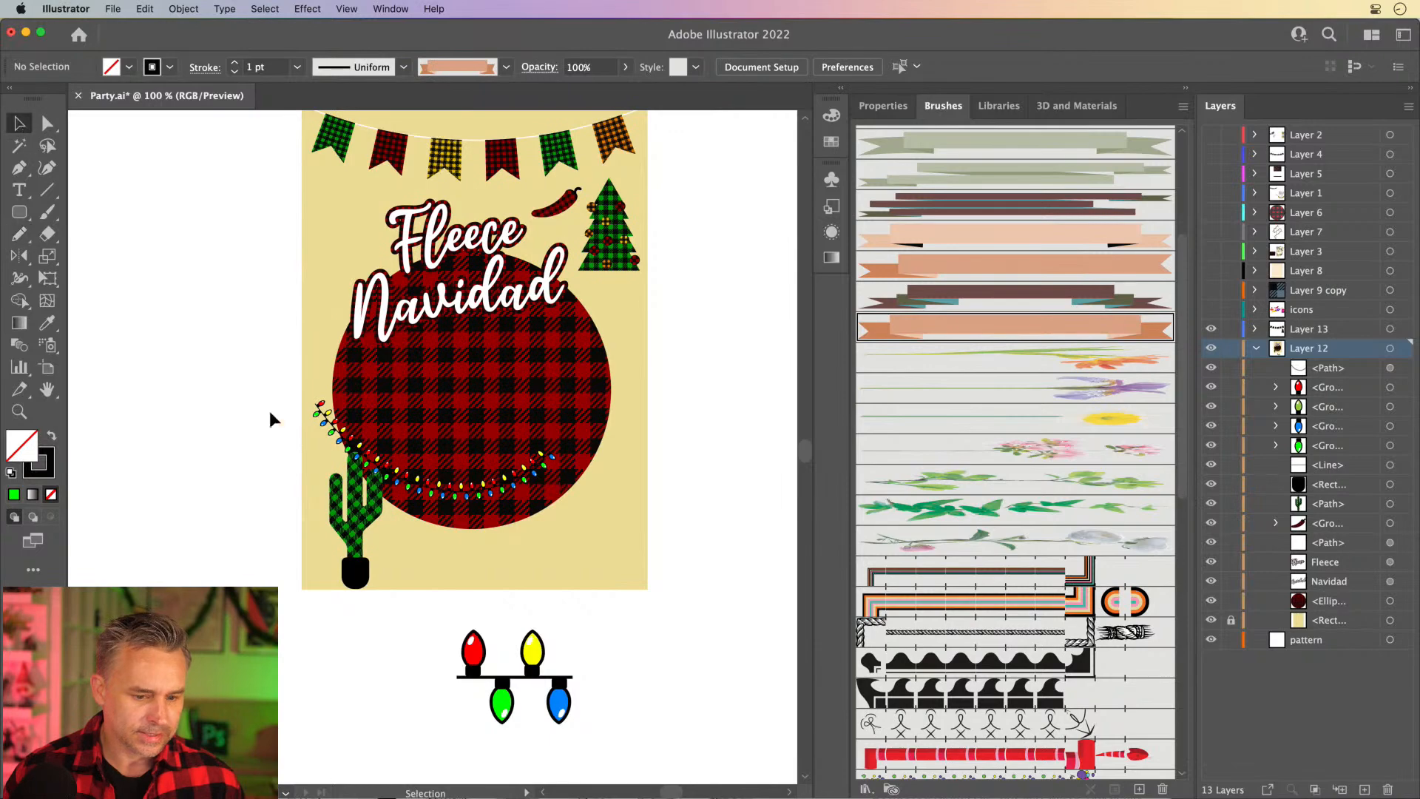
Move the string of lights off the cactus toward the empty canvas beside the poster.
drag(370, 464, 148, 353)
key(super+equal)
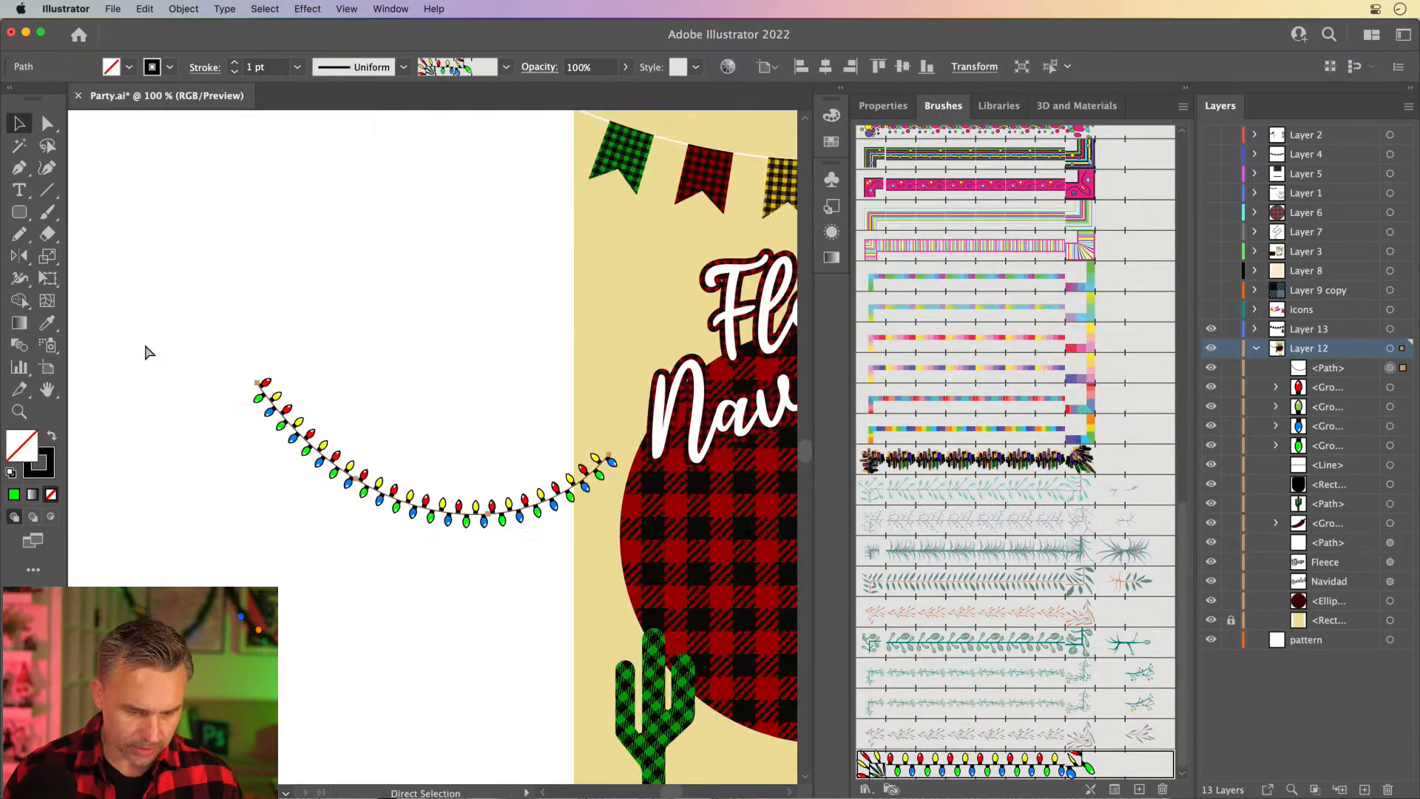
key(super+equal)
drag(393, 323, 316, 278)
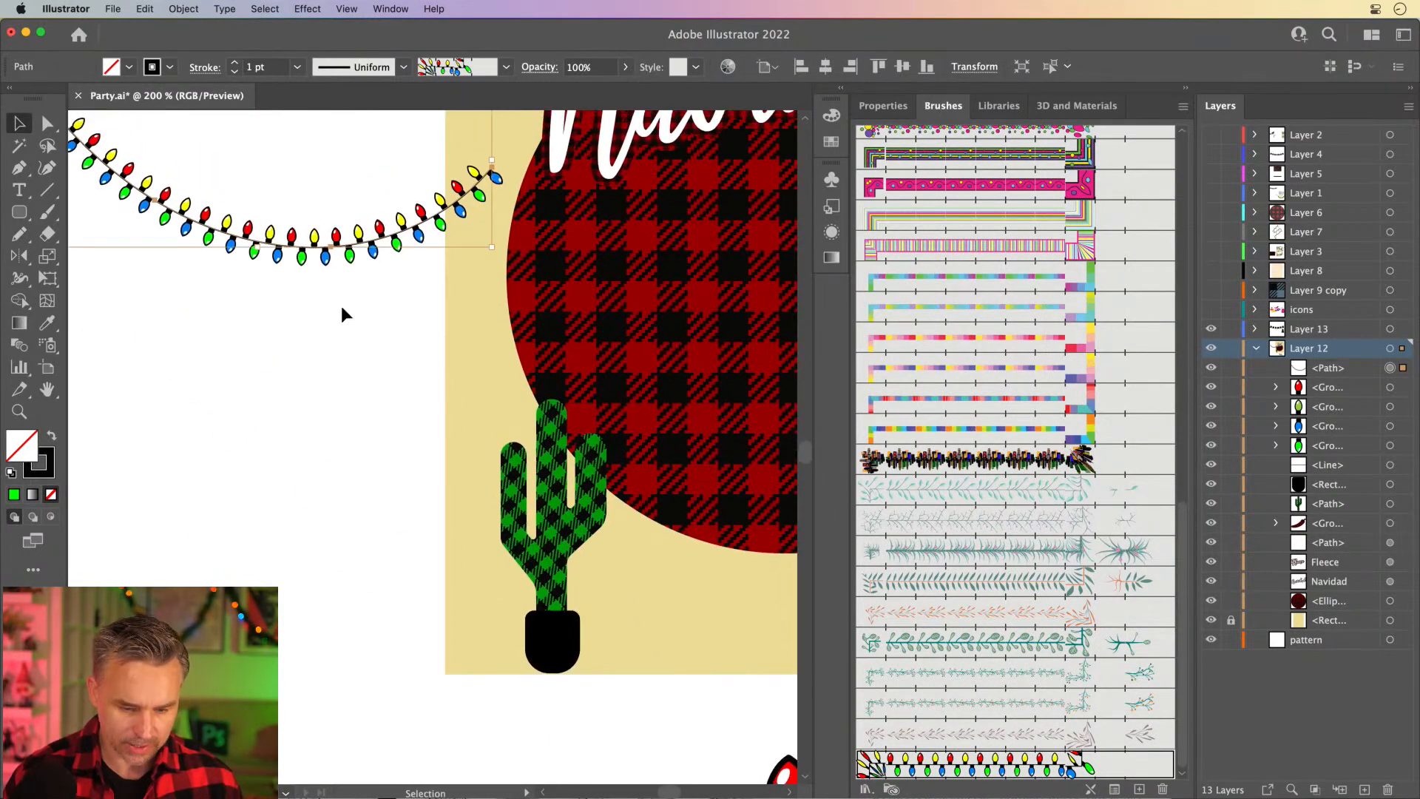
Draw freehand Pencil strokes with the string-lights brush that wrap lights around the cactus's arms and trunk.
click(406, 359)
key(b)
key(n)
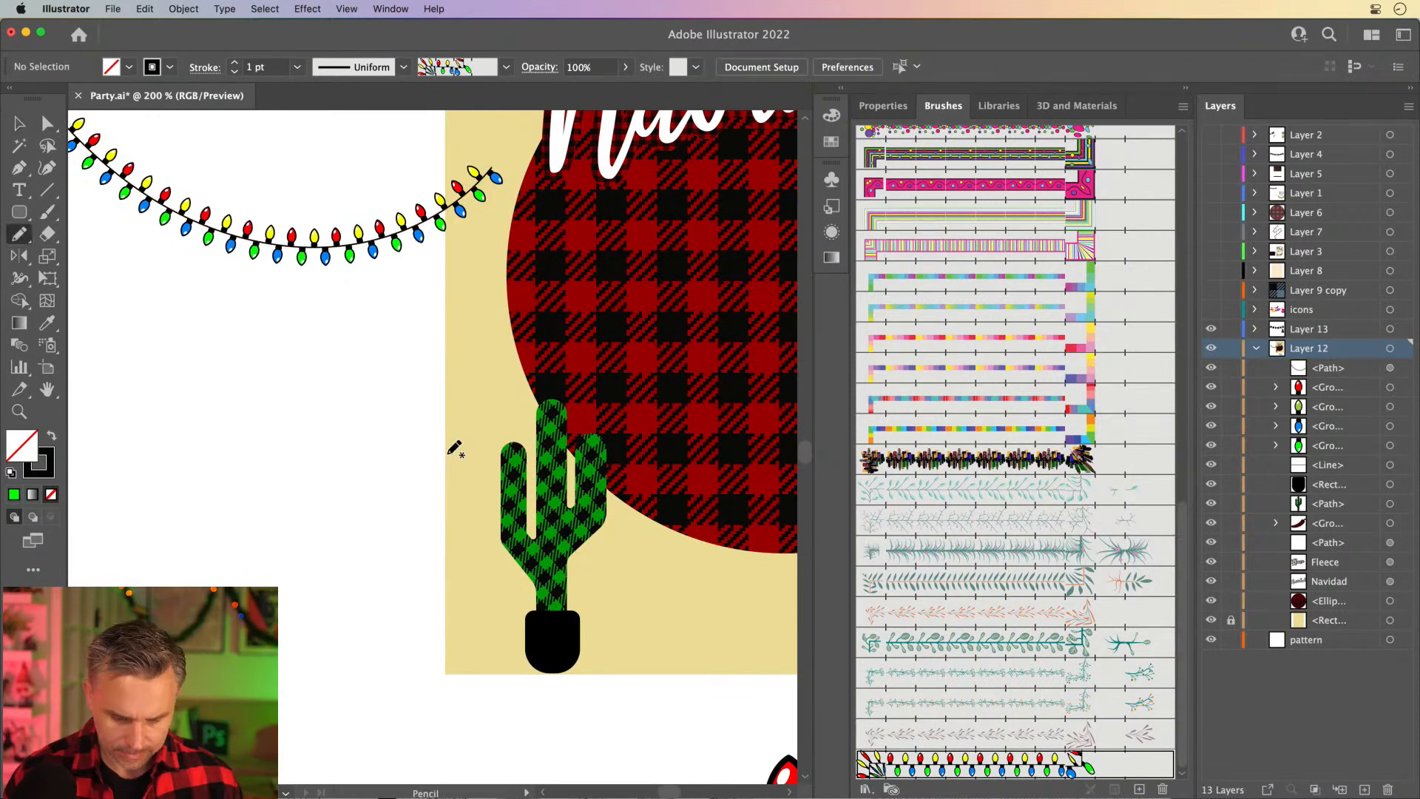
click(19, 124)
click(181, 213)
key(n)
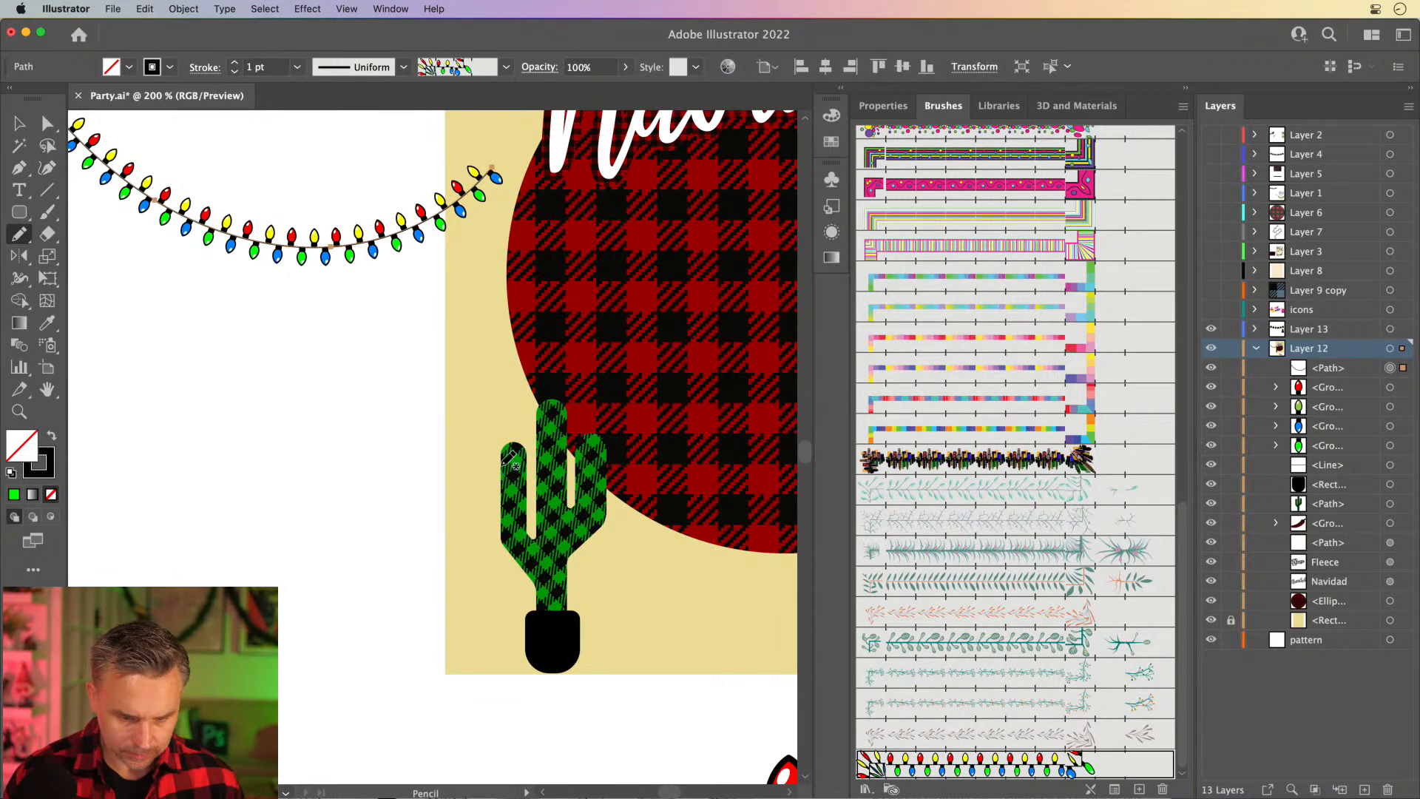
mouse_move(511, 456)
mouse_down()
mouse_move(553, 525)
mouse_move(614, 517)
mouse_up()
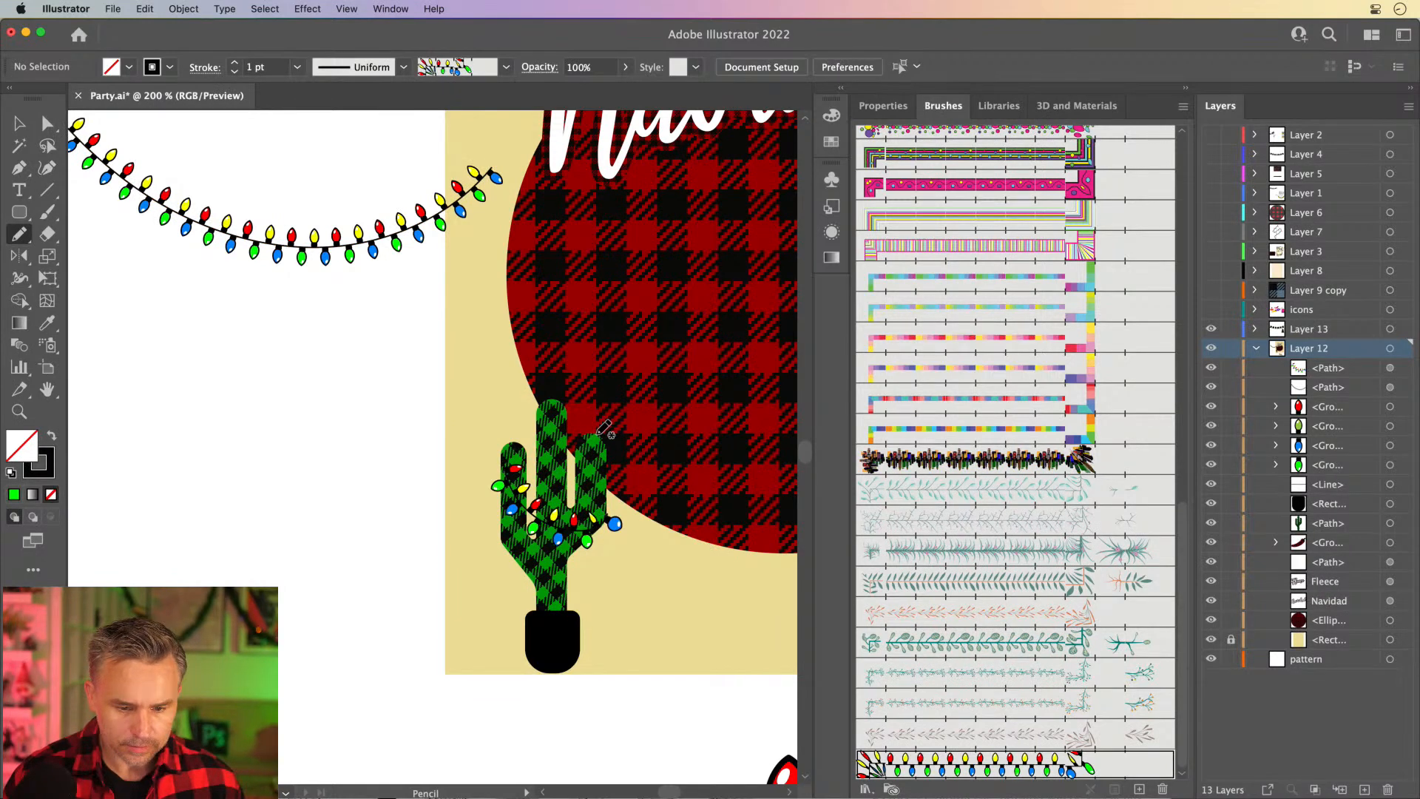
mouse_move(604, 429)
mouse_down()
mouse_move(587, 550)
mouse_move(544, 573)
mouse_move(509, 543)
mouse_up()
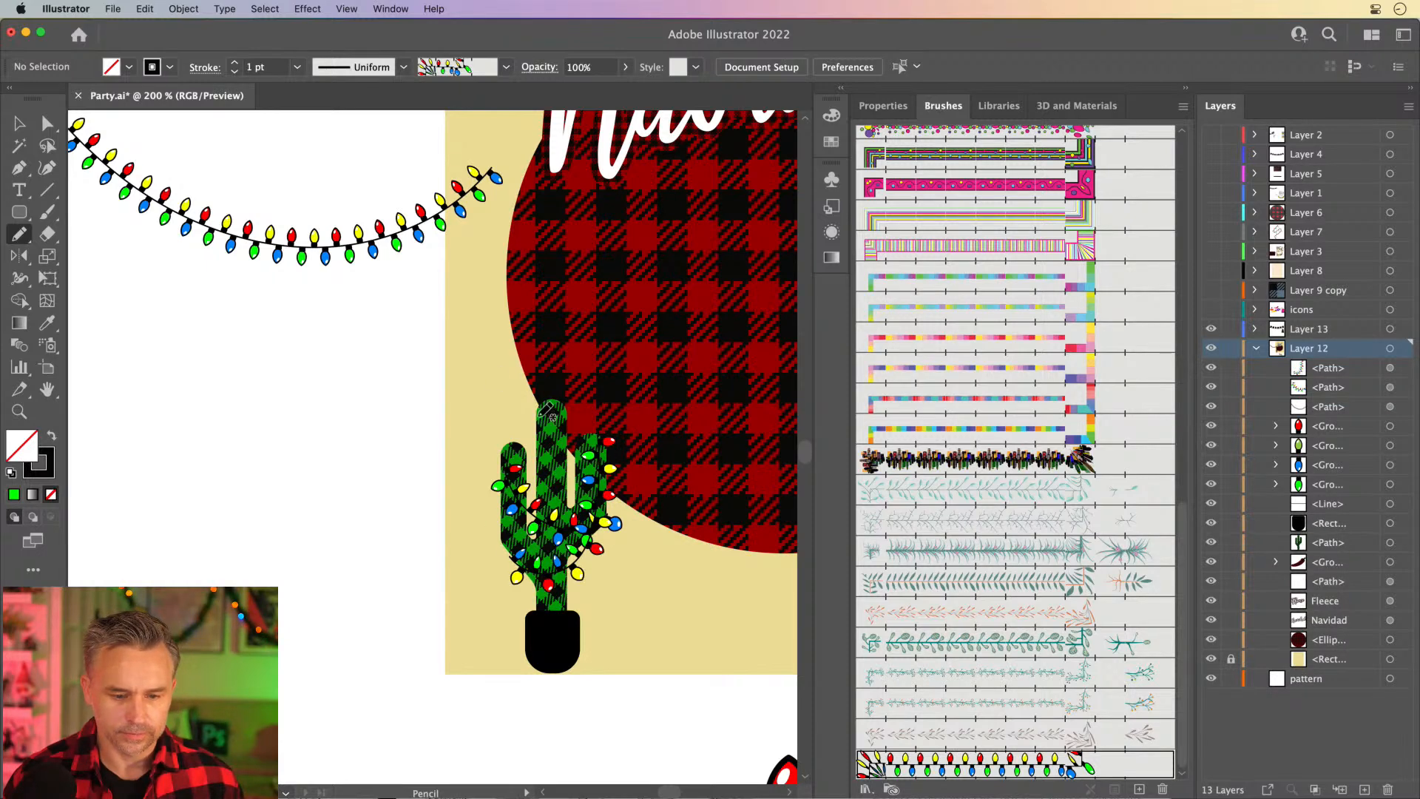
drag(568, 425, 551, 414)
Shift the cactus slightly upward and its lower string of lights slightly downward to adjust how the lights wrap around it.
mouse_move(574, 301)
mouse_down()
mouse_move(481, 279)
mouse_move(123, 597)
mouse_up()
drag(393, 453, 627, 190)
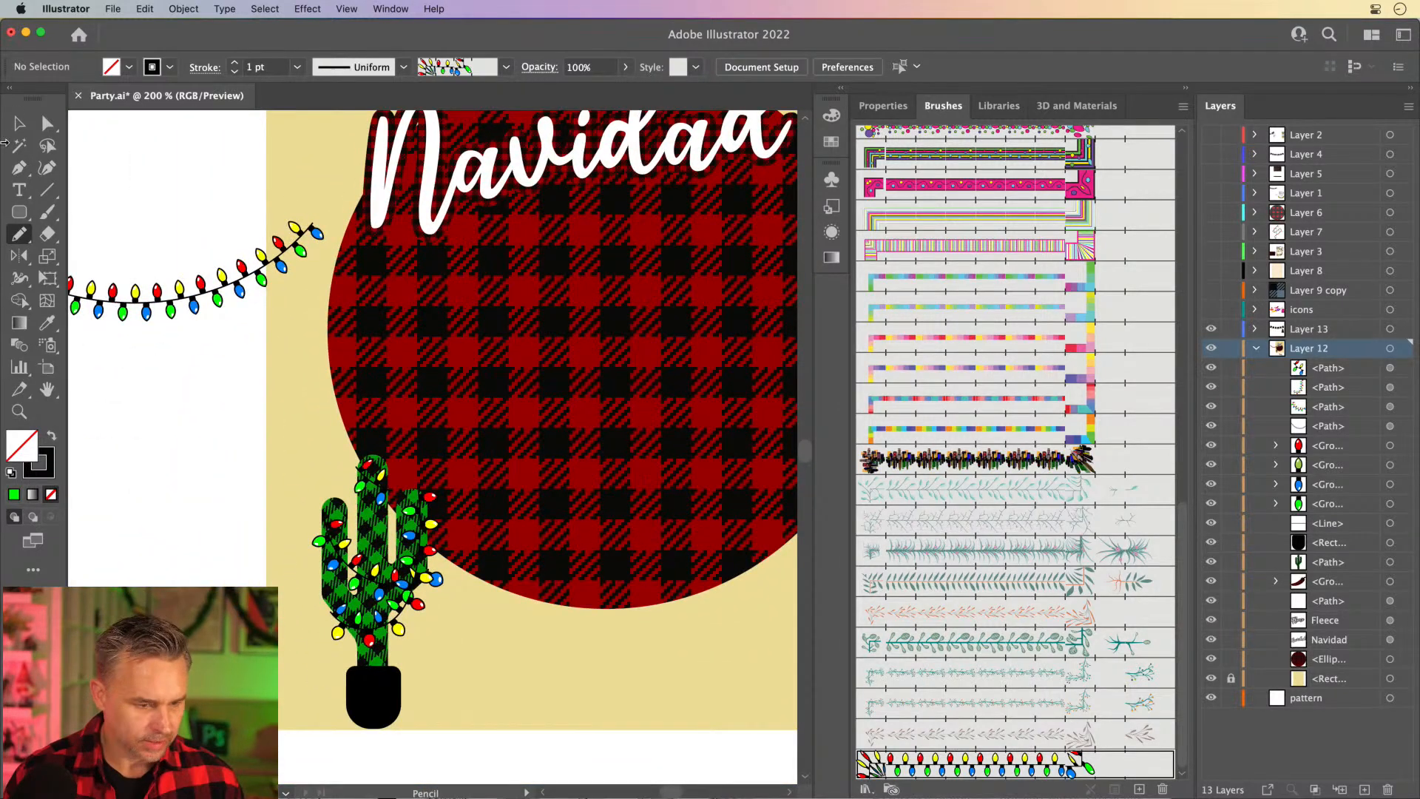
click(47, 123)
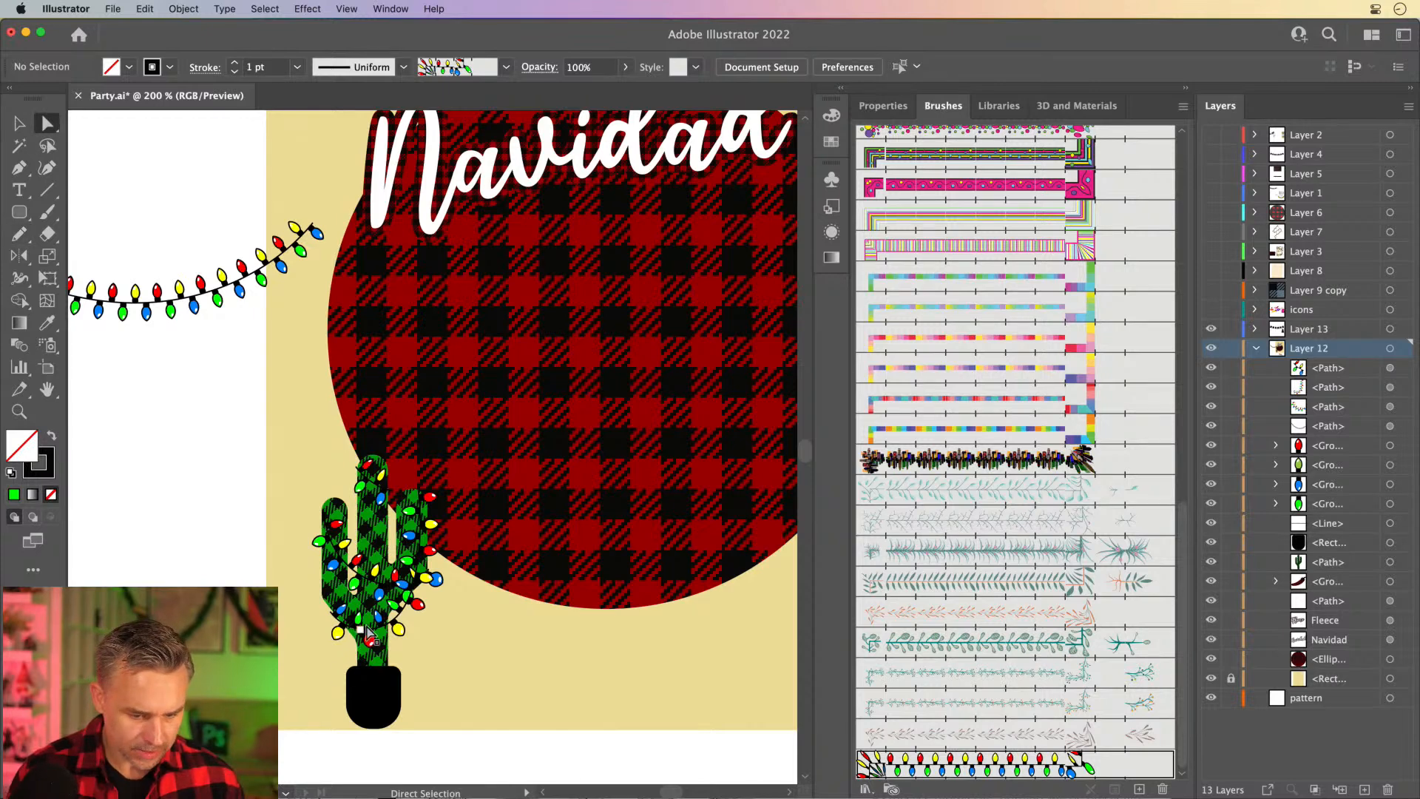
click(390, 627)
click(19, 124)
mouse_move(352, 633)
mouse_down()
mouse_move(349, 614)
mouse_move(327, 615)
mouse_move(326, 637)
mouse_up()
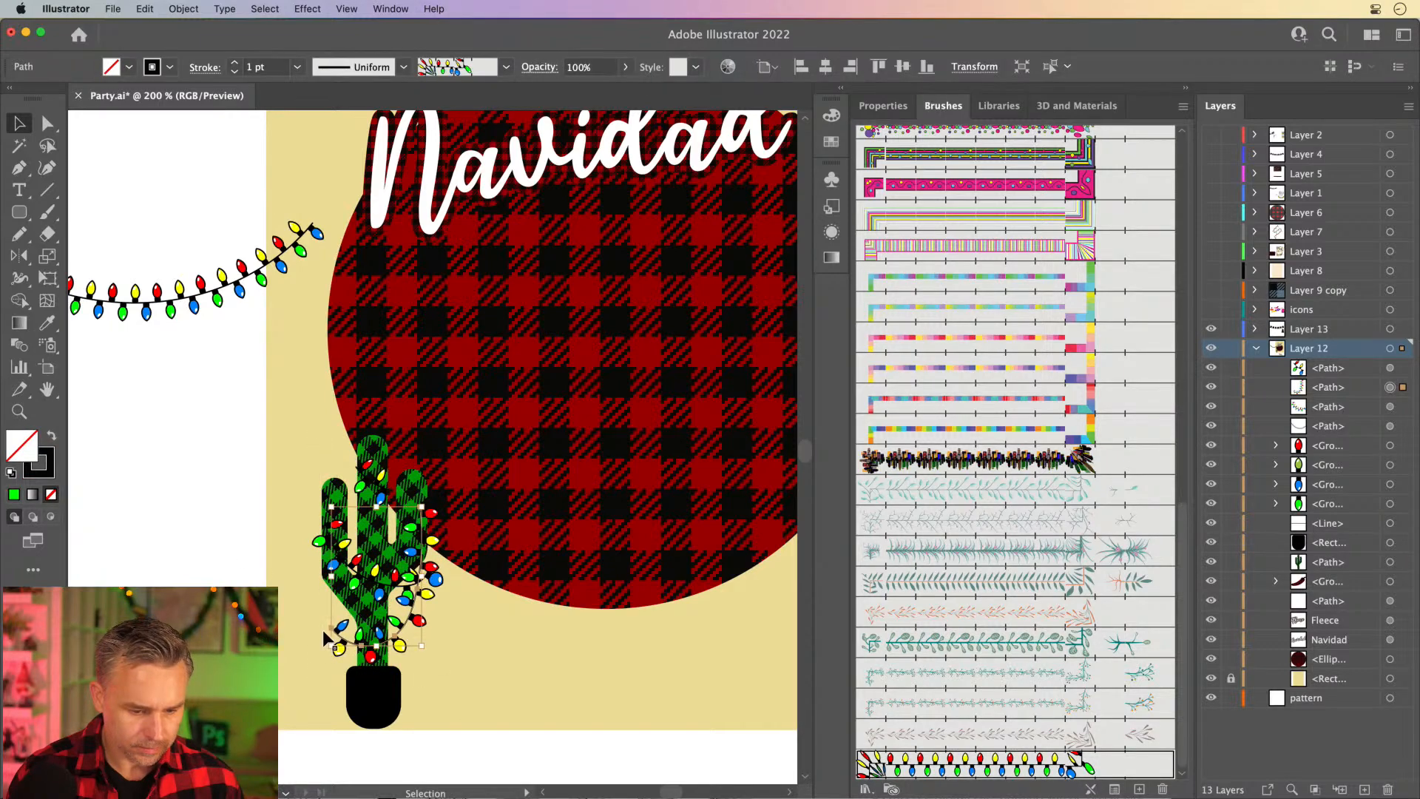
Extend the lower string of lights with the Pen tool in a curve up around the cactus's left arm, and deselect it.
key(super+equal)
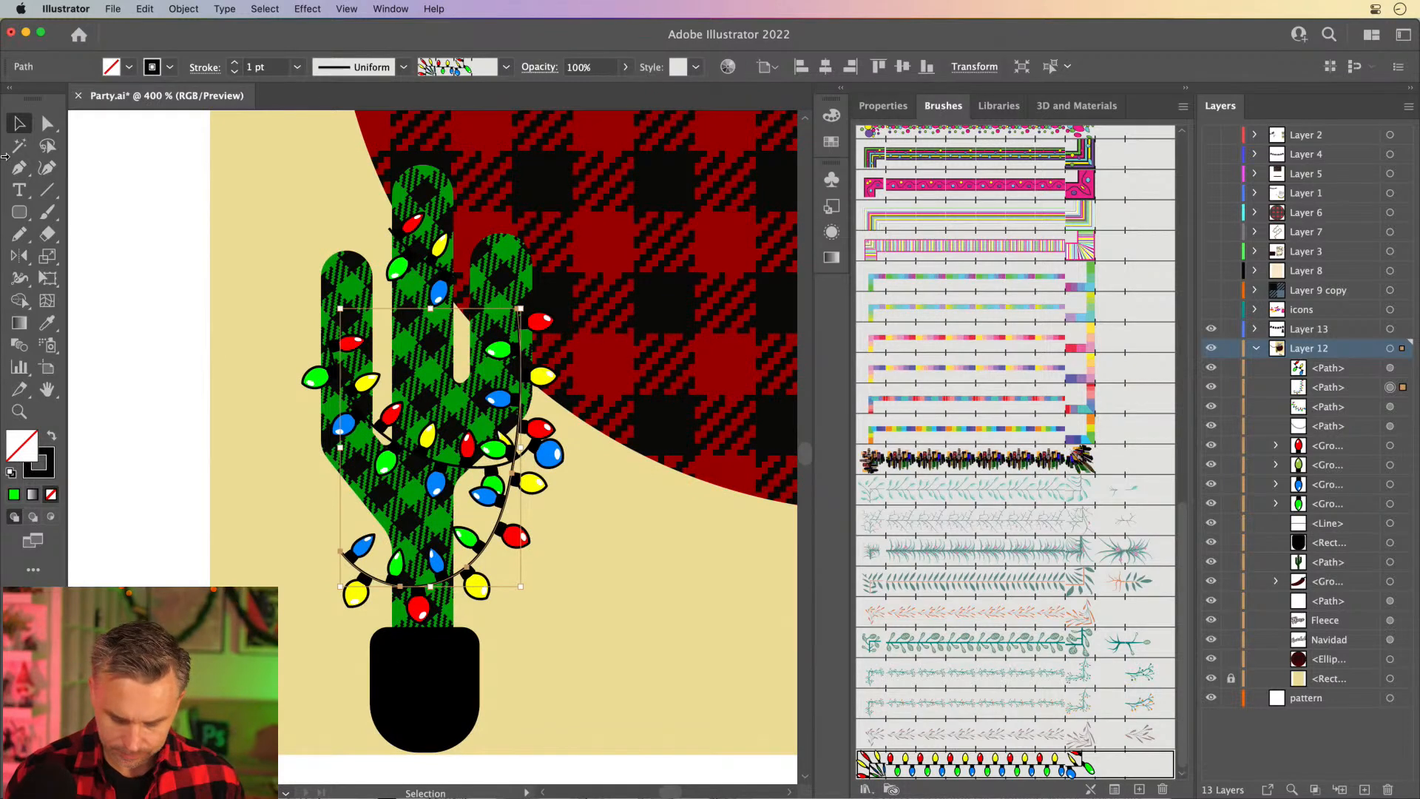
key(p)
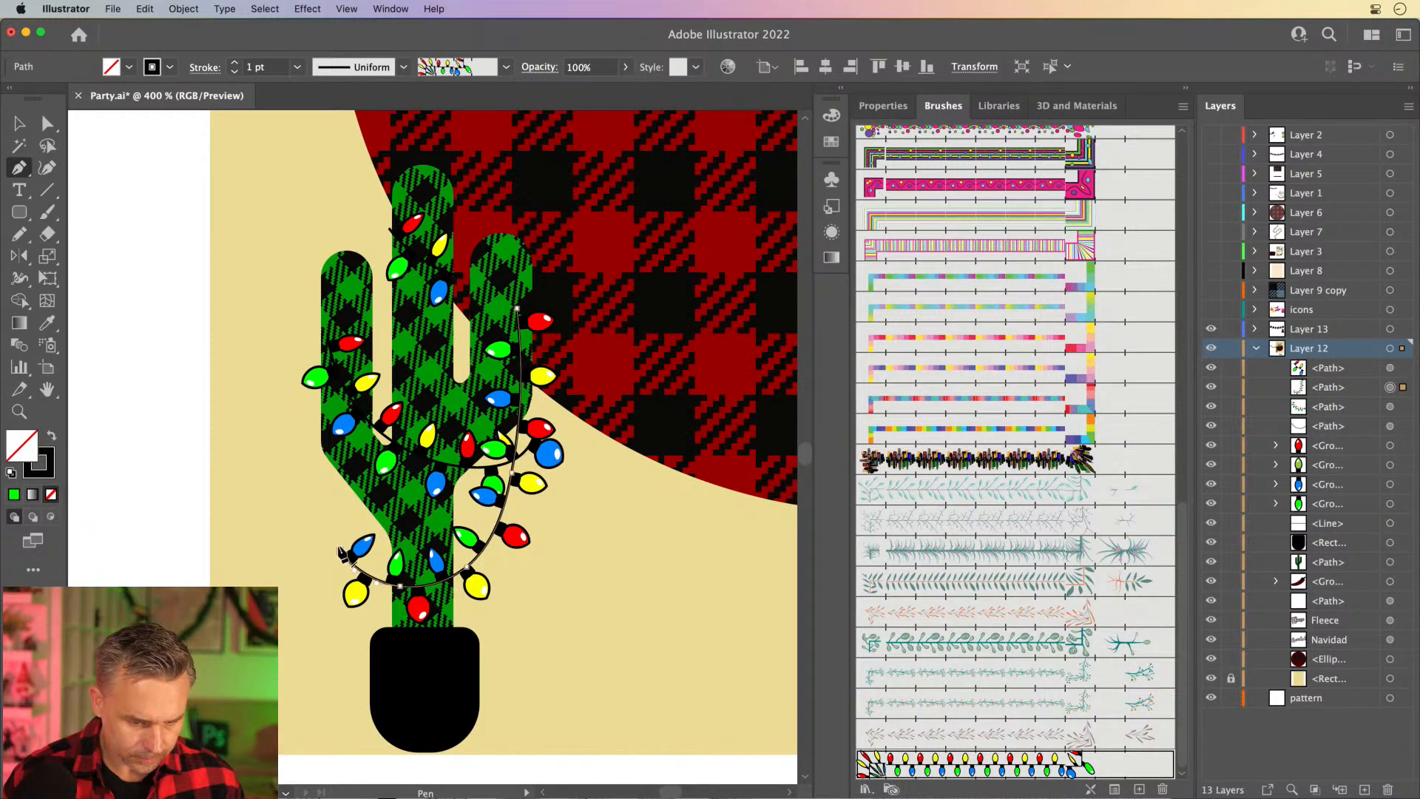
click(340, 550)
mouse_move(321, 441)
mouse_down()
mouse_move(341, 399)
mouse_move(334, 365)
mouse_up()
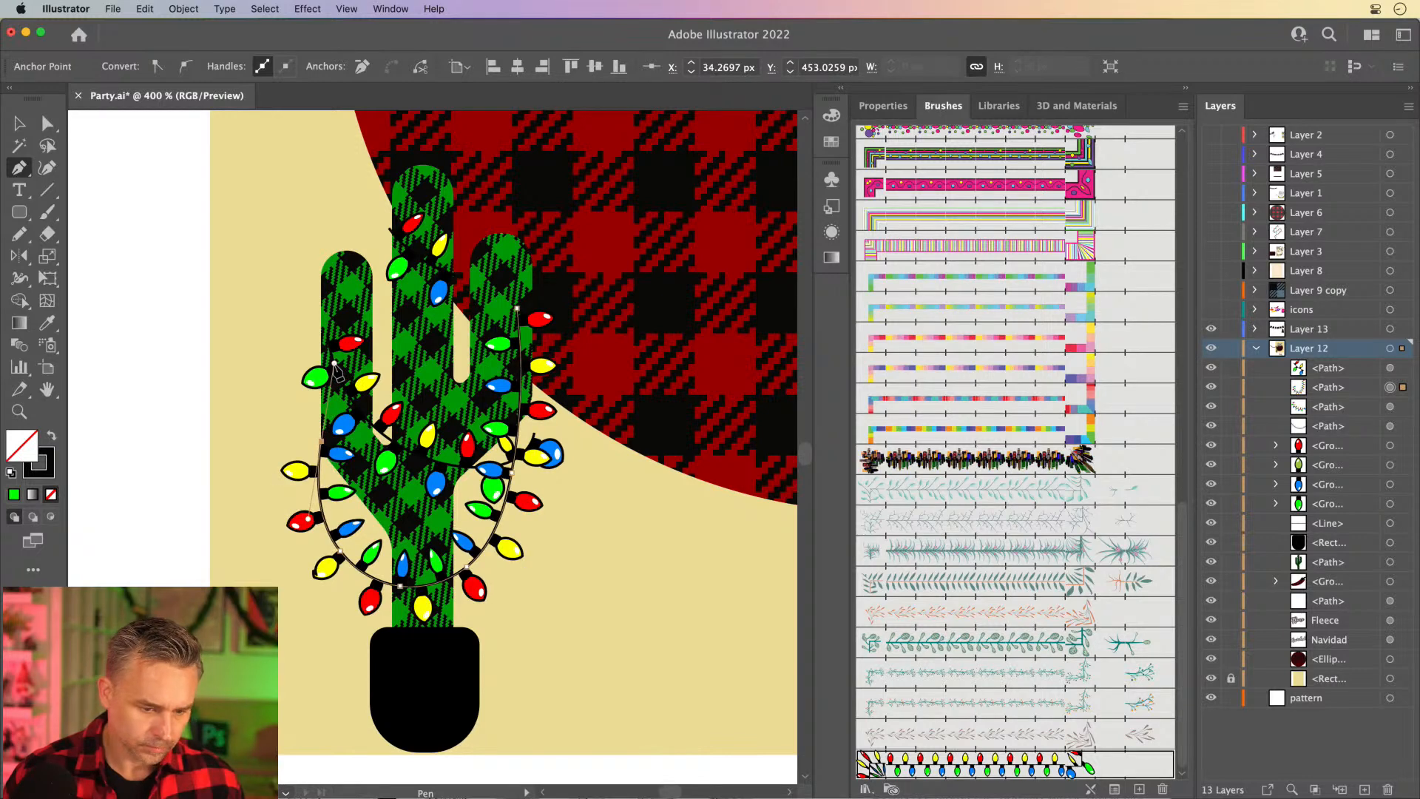
click(20, 128)
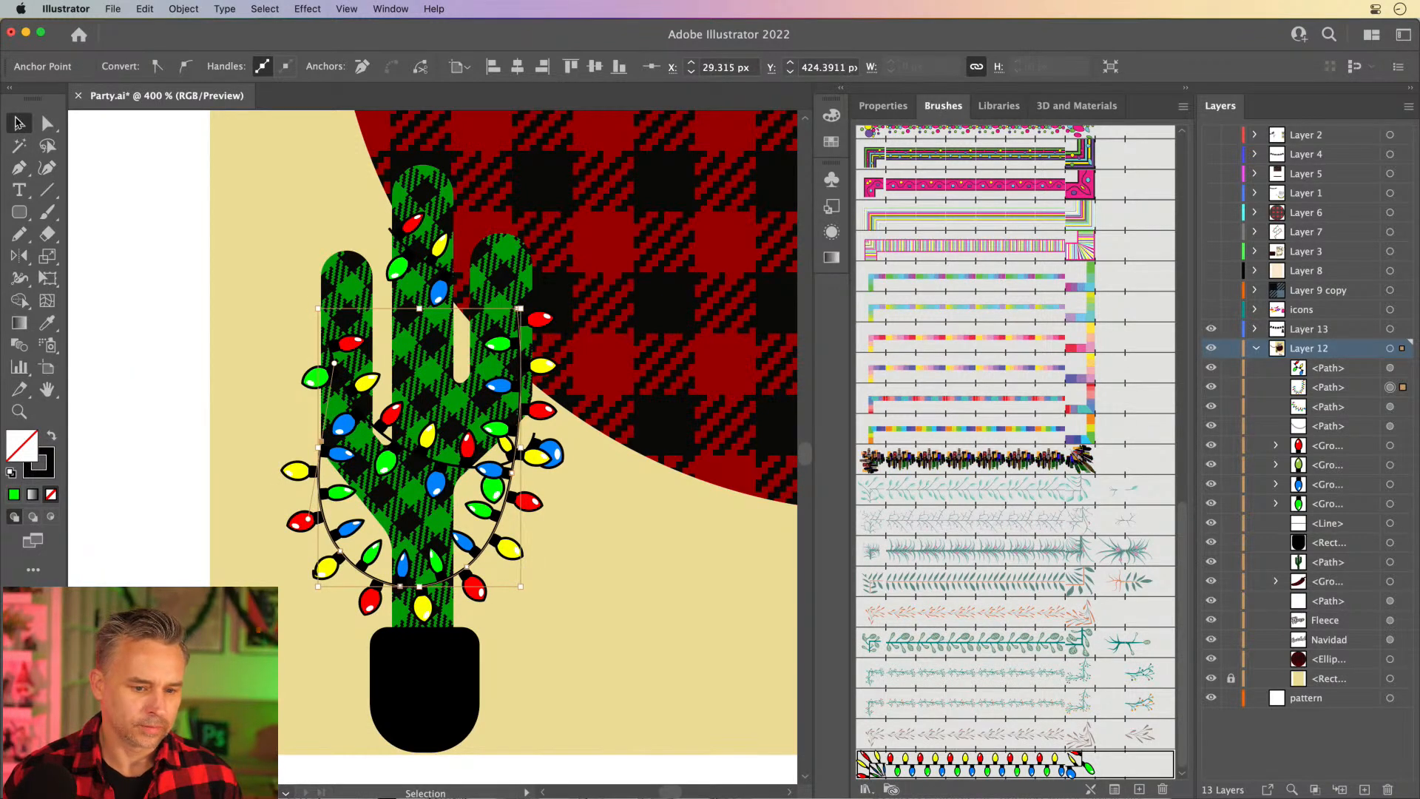
click(188, 375)
Draw a circle with no fill and the string-lights brush as its stroke, slightly larger than the plaid circle and surrounding it.
key(super+minus)
key(super+minus)
key(super+minus)
key(super+minus)
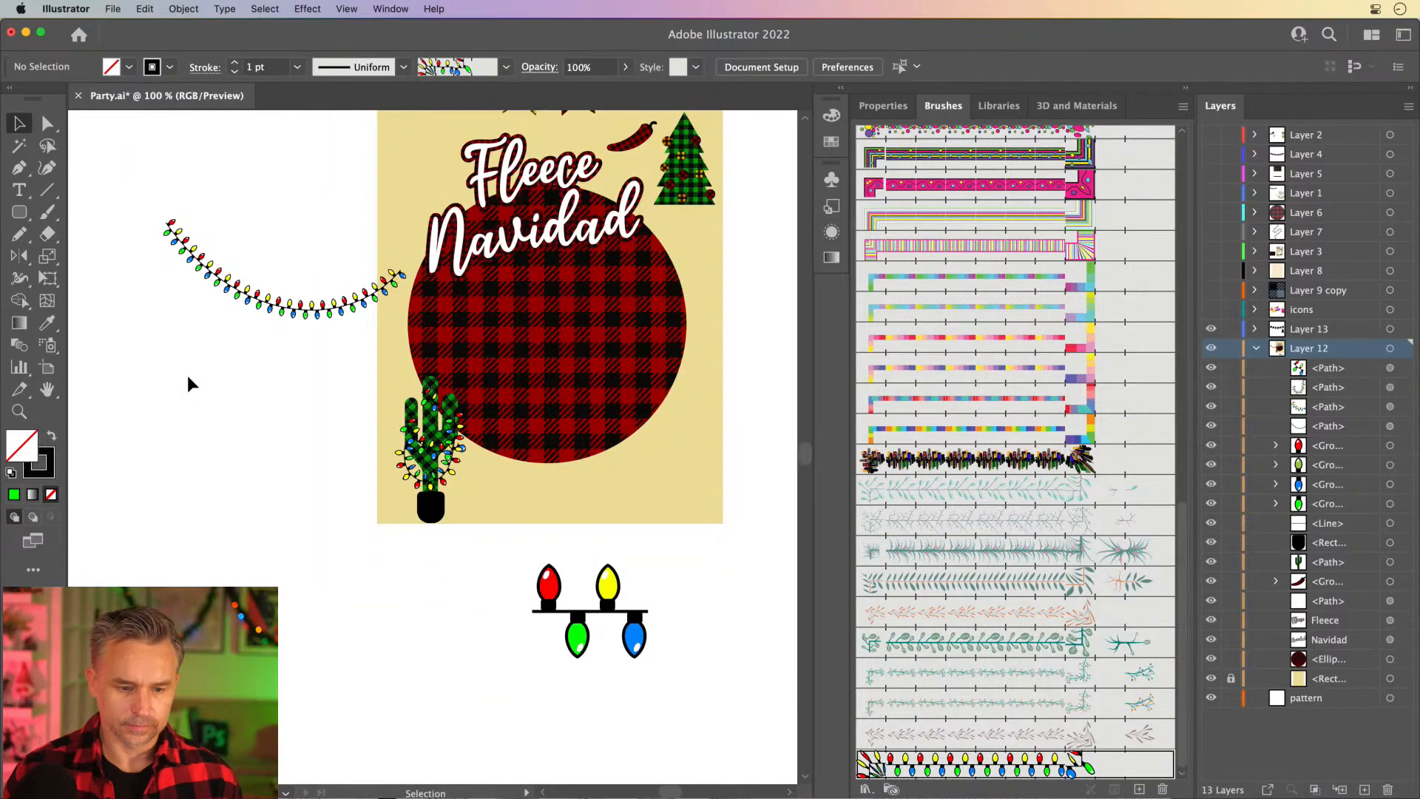
scroll(407, 547, up, 1)
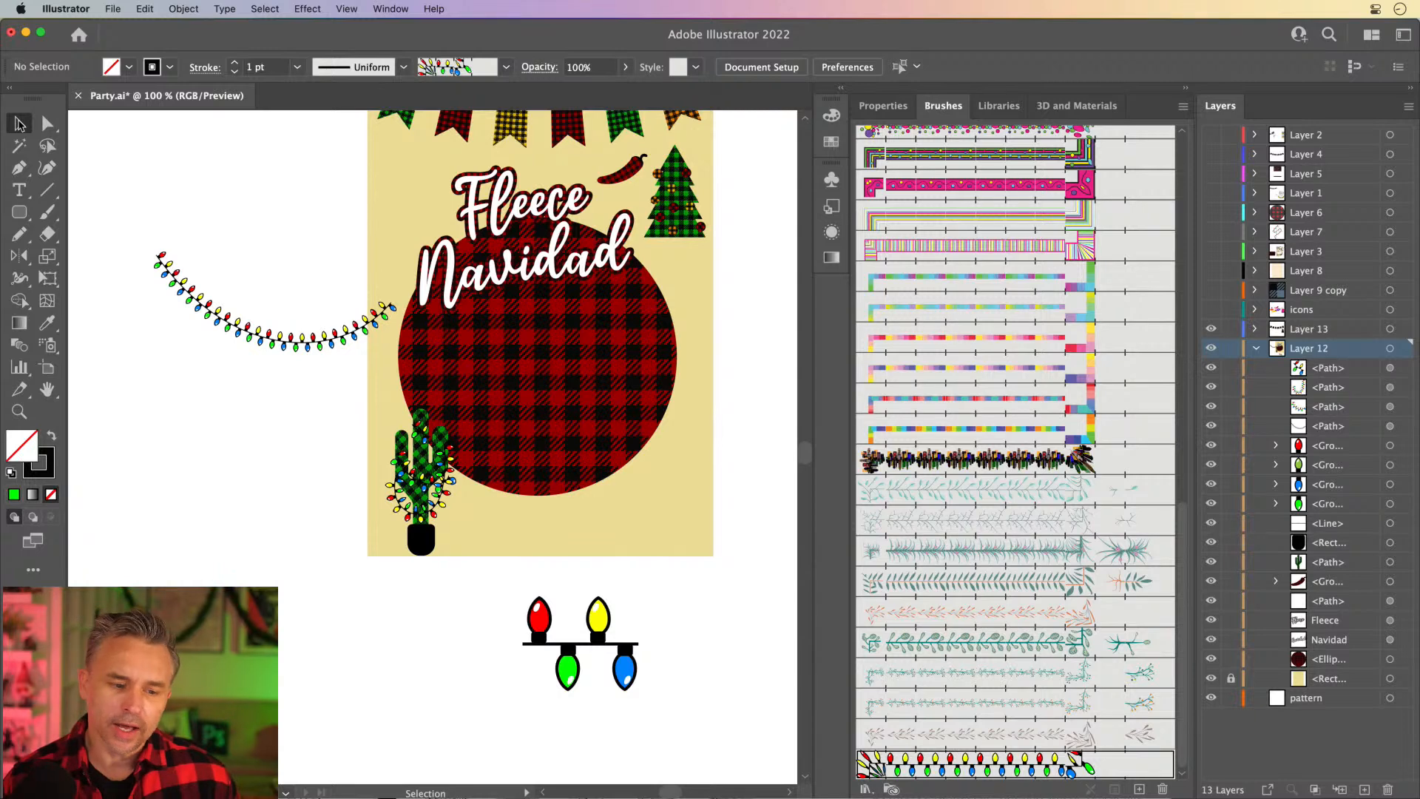
click(566, 408)
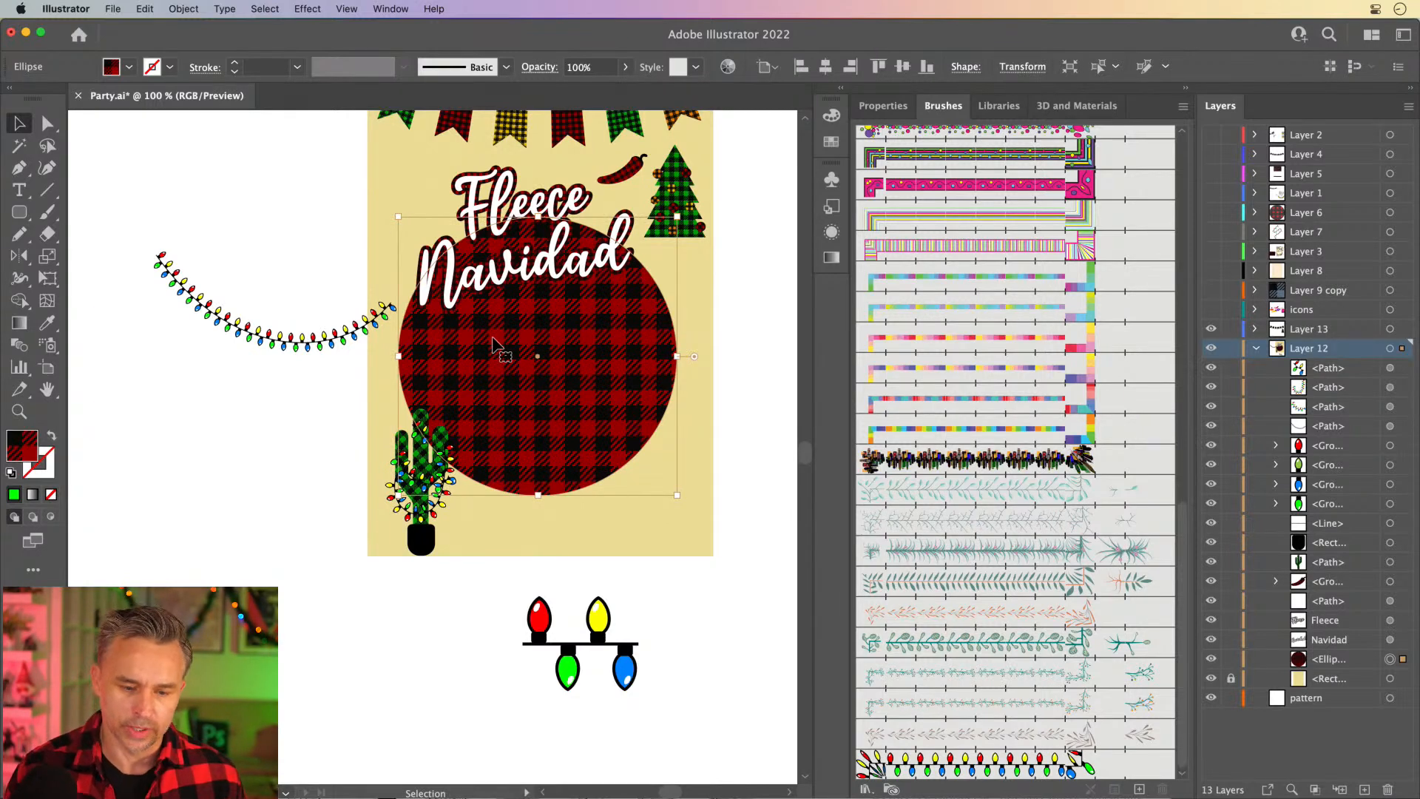
click(14, 213)
click(19, 124)
click(161, 238)
drag(16, 207, 84, 254)
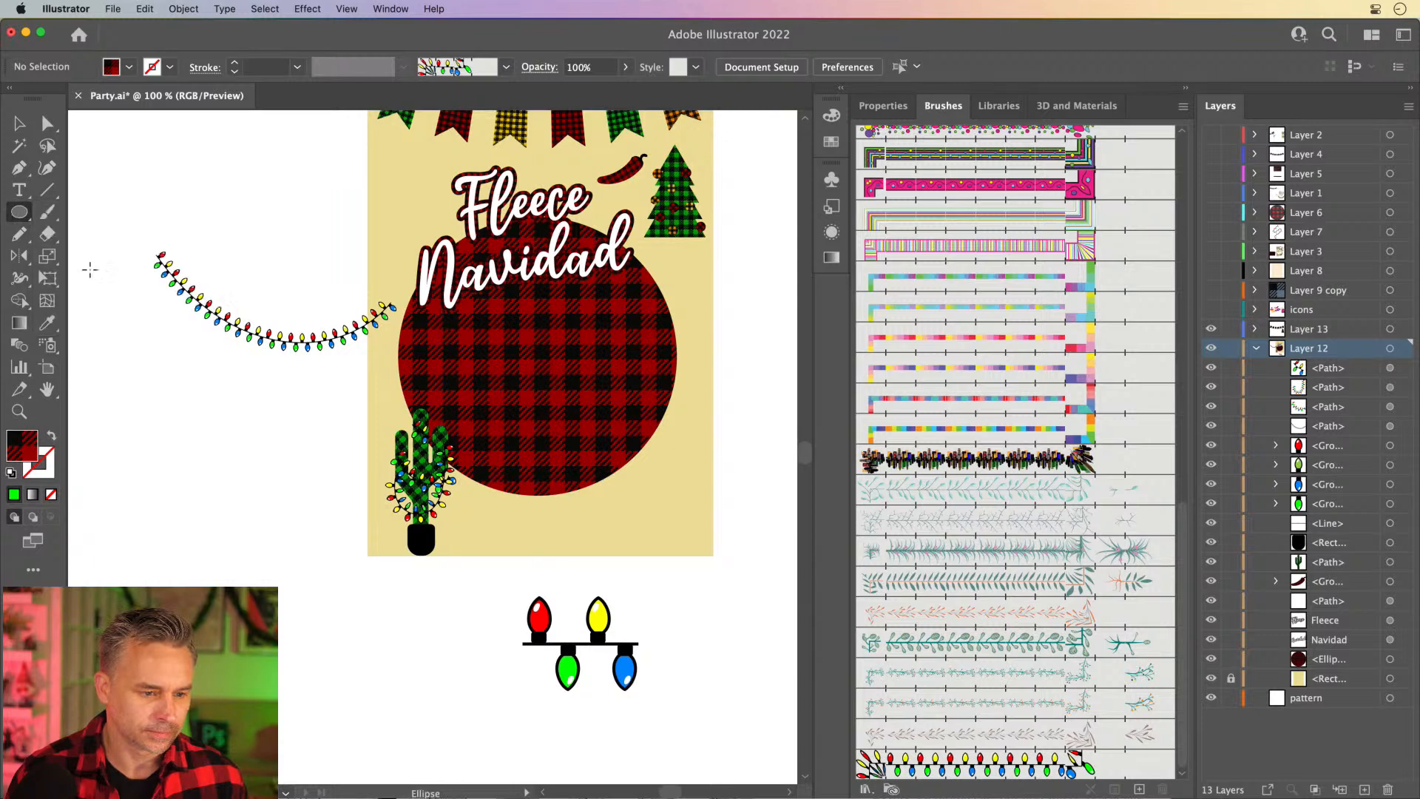
click(53, 436)
click(966, 768)
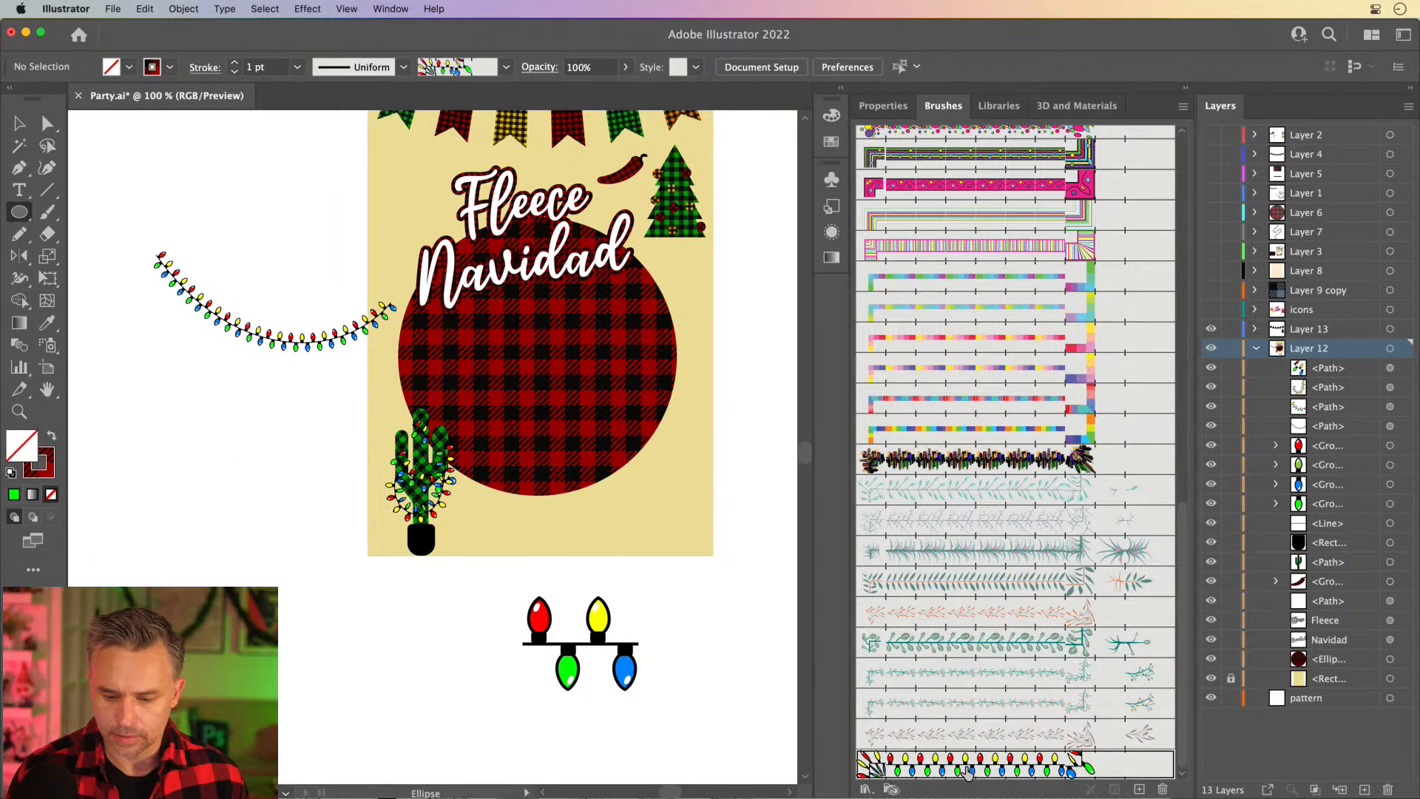
click(41, 473)
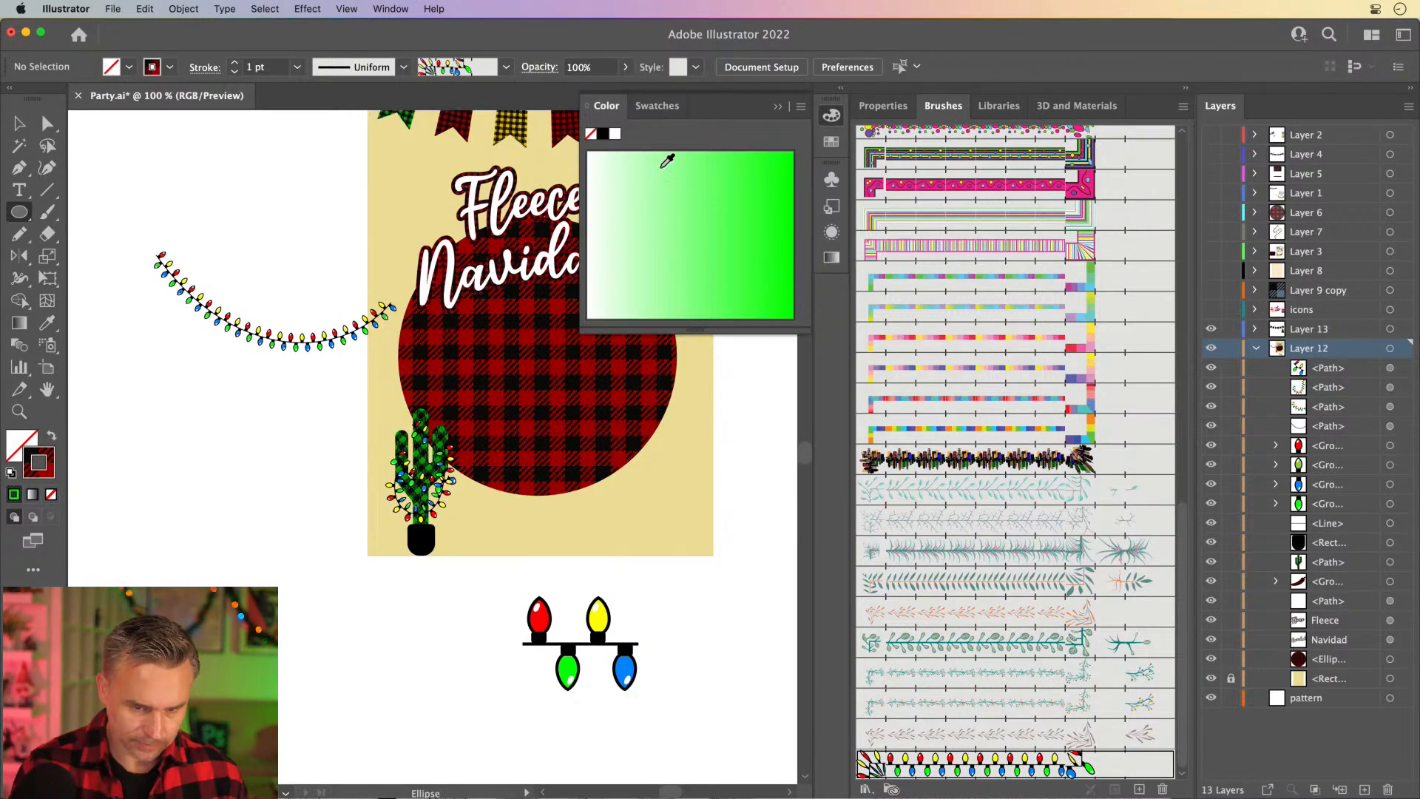
click(777, 106)
mouse_move(392, 198)
mouse_down()
mouse_move(443, 269)
mouse_move(632, 448)
mouse_move(690, 482)
mouse_up()
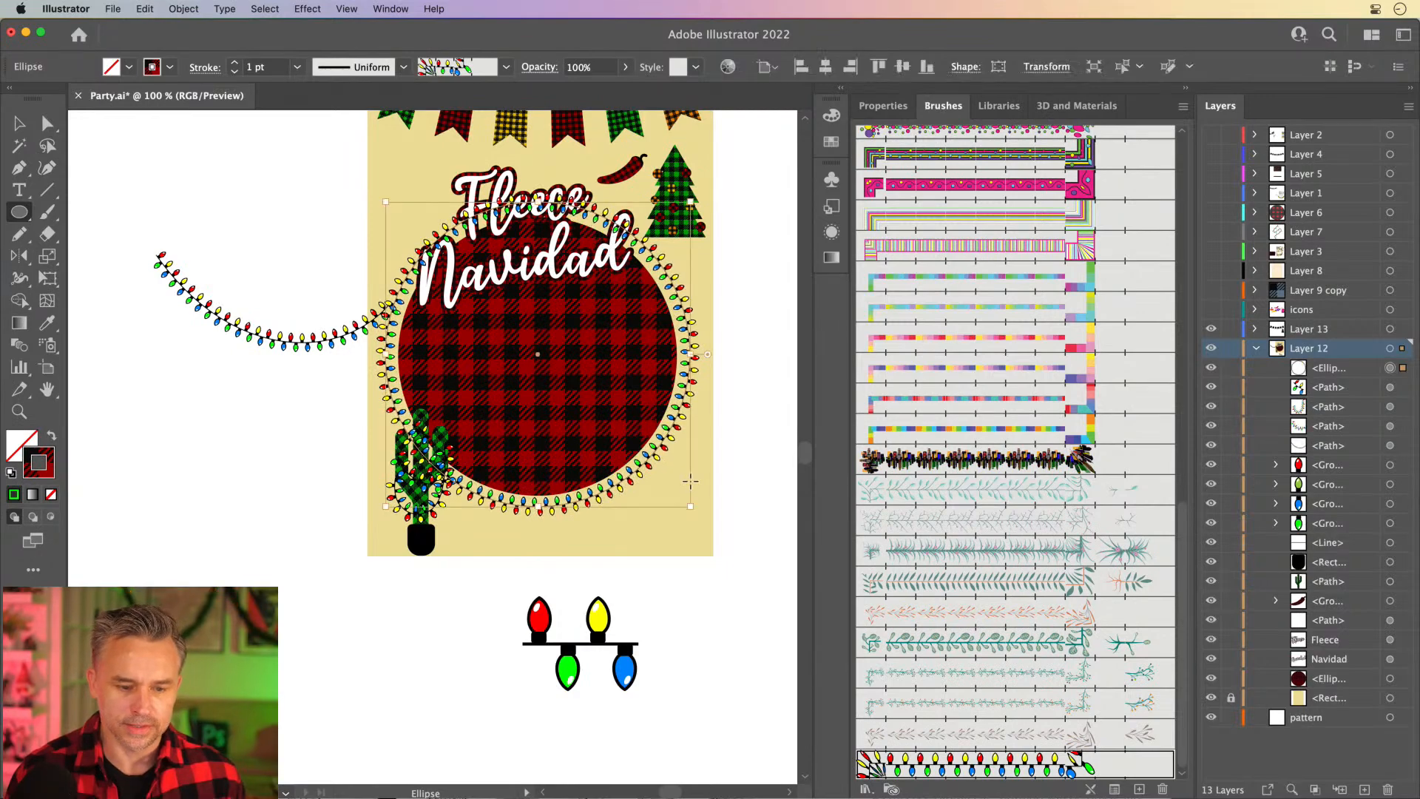
Nudge the "Navidad" text slightly right and upward over the plaid circle.
key(super+equal)
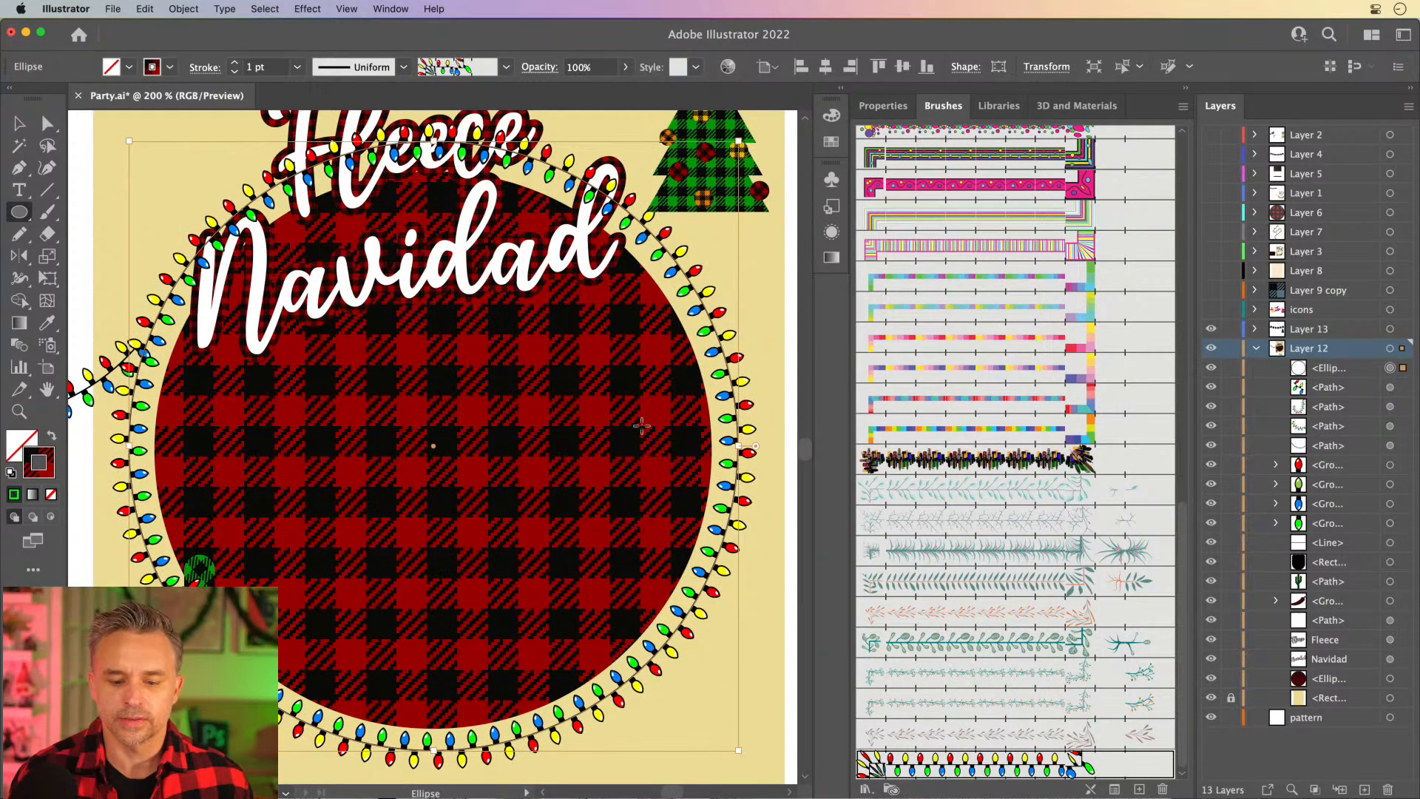
click(17, 128)
mouse_move(296, 296)
mouse_down()
mouse_move(353, 302)
mouse_move(312, 290)
mouse_up()
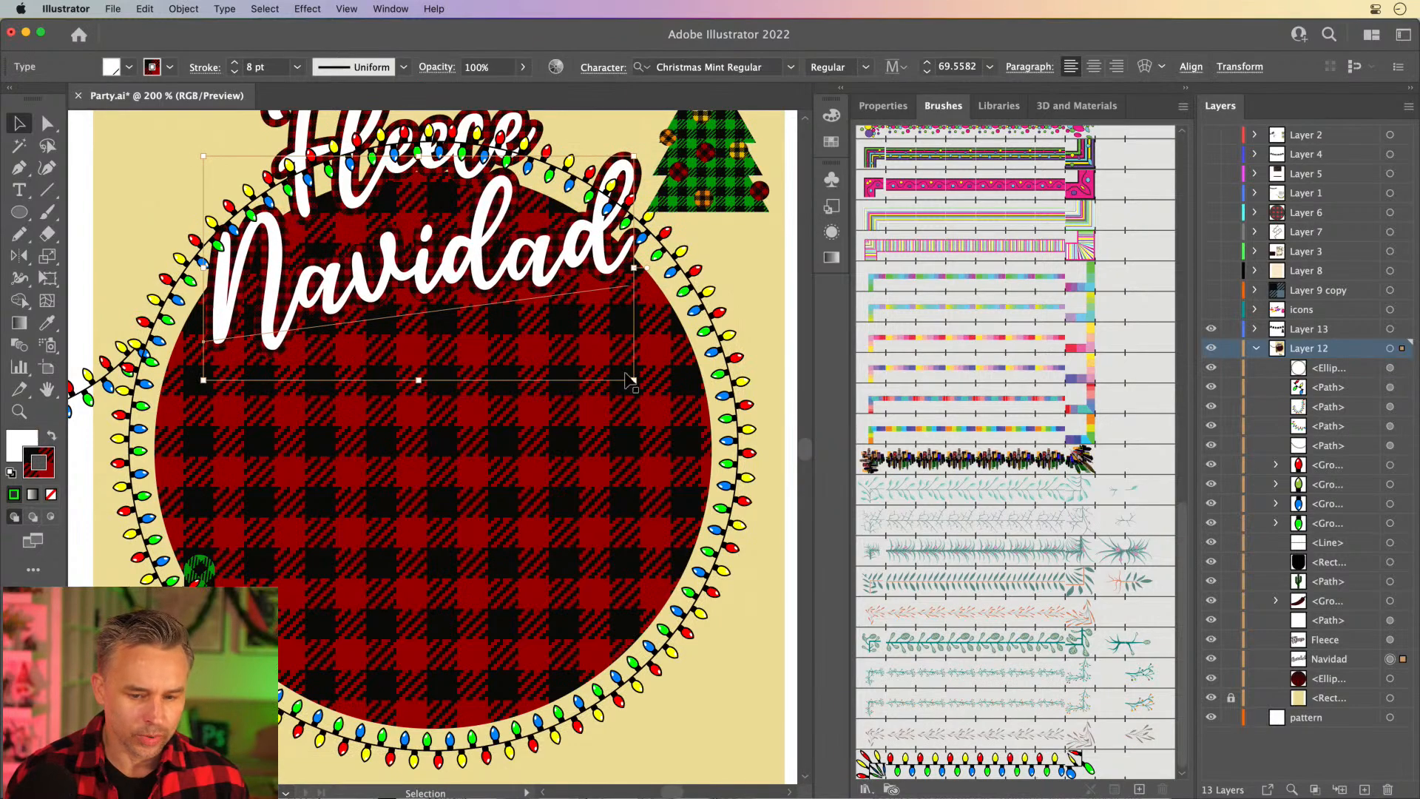
Select the ring of lights and set its stroke color to the pink swatch C=10 M=100 Y=50 K=0.
click(725, 351)
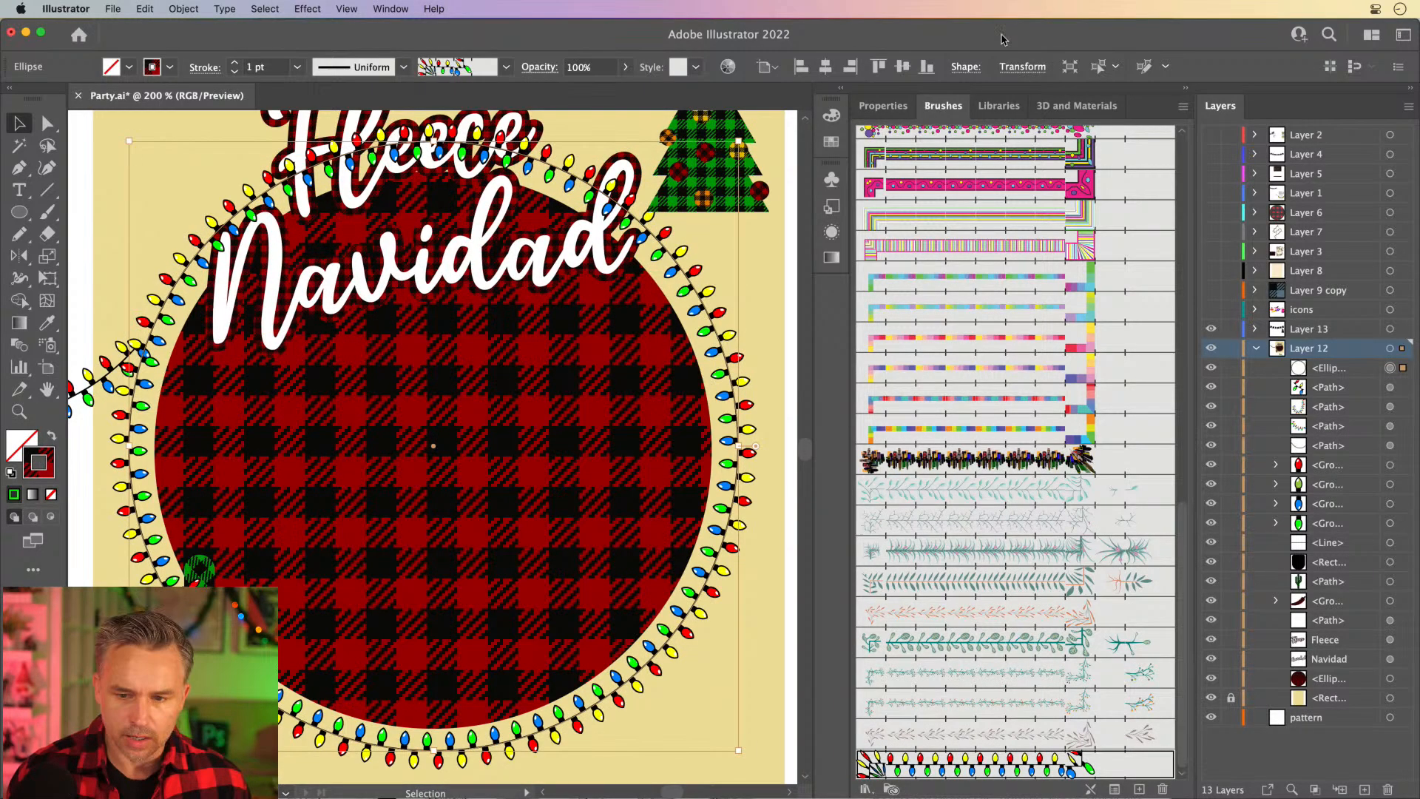
click(831, 142)
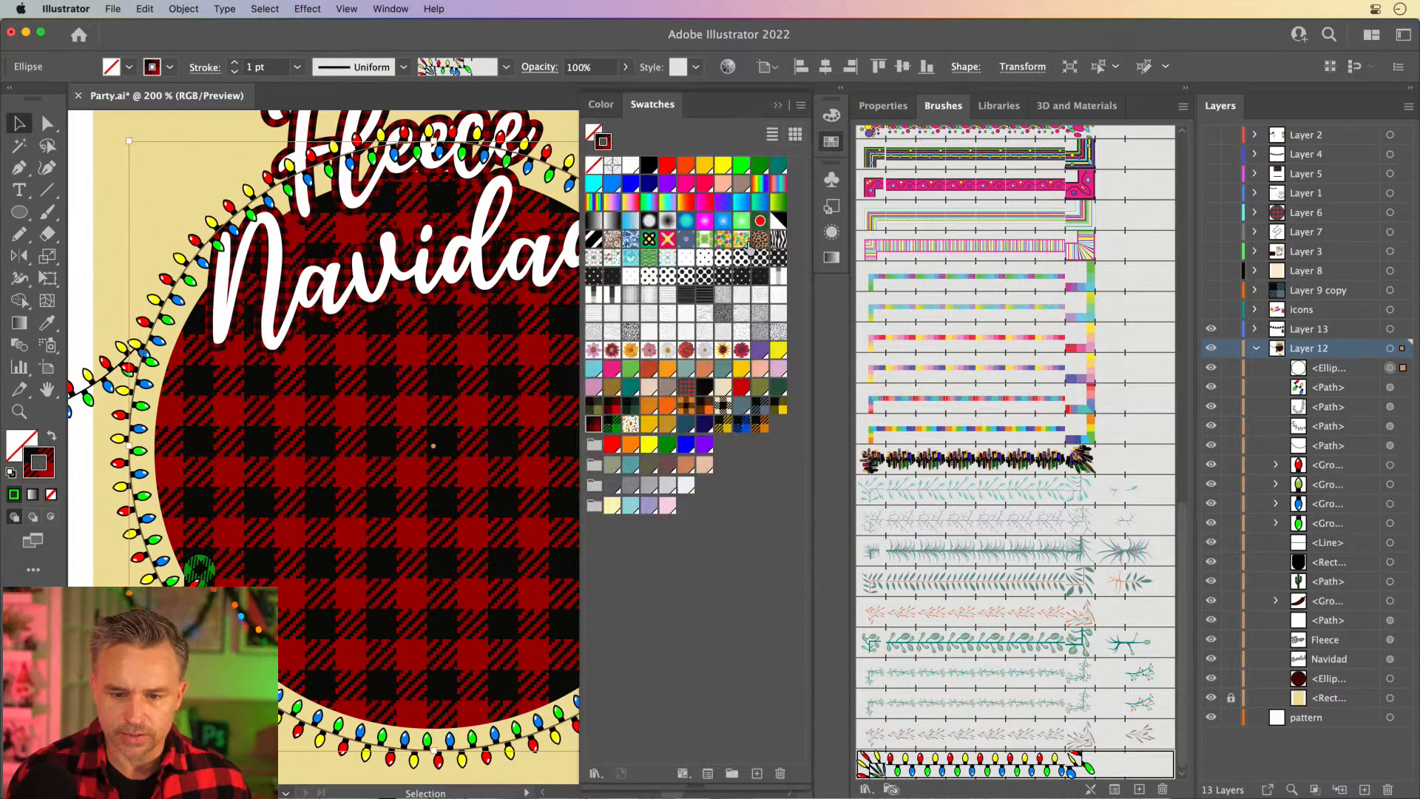
click(684, 187)
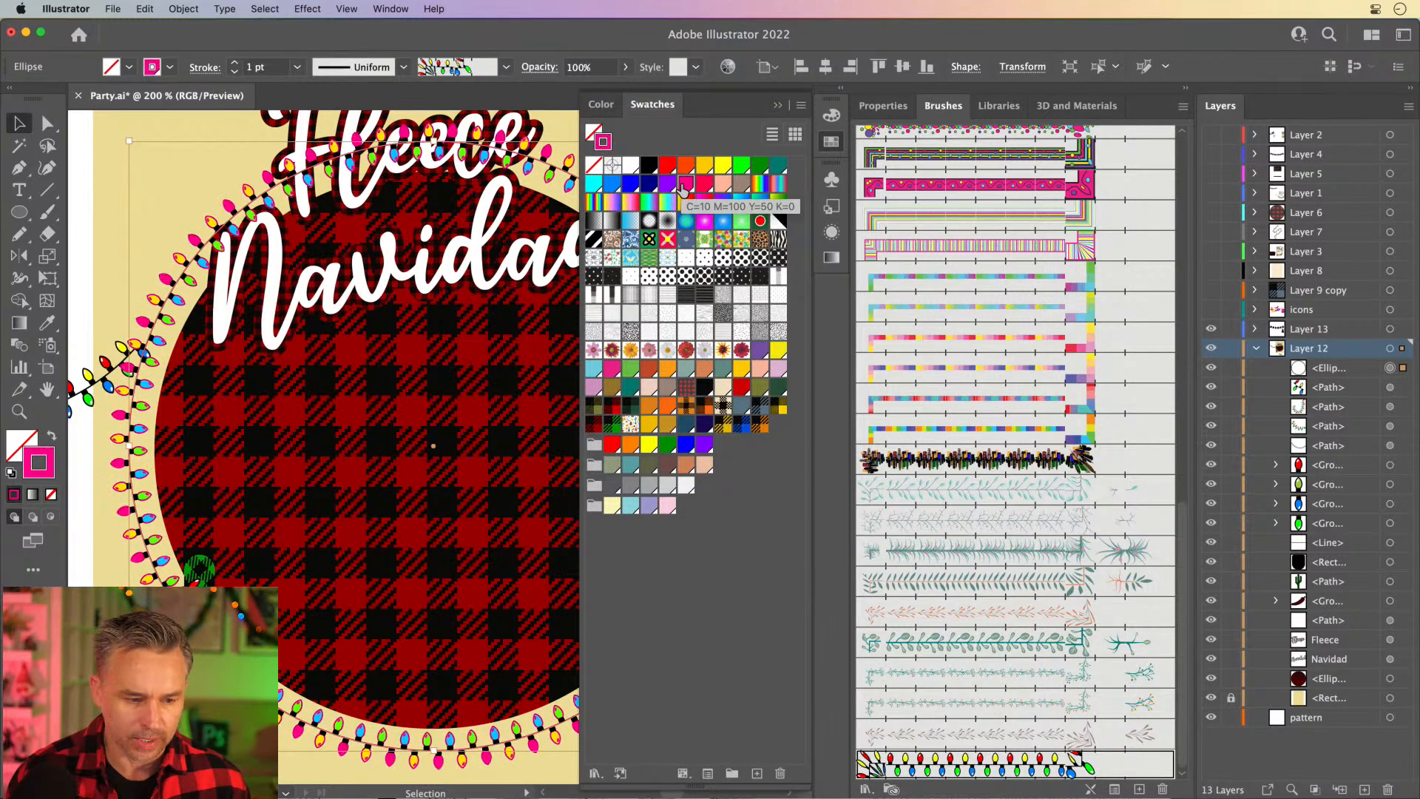
click(778, 104)
Keep the string-lights brush's Hue Shift colorization, sample a green bulb as its key color, and apply the change to existing strokes.
drag(327, 403, 360, 399)
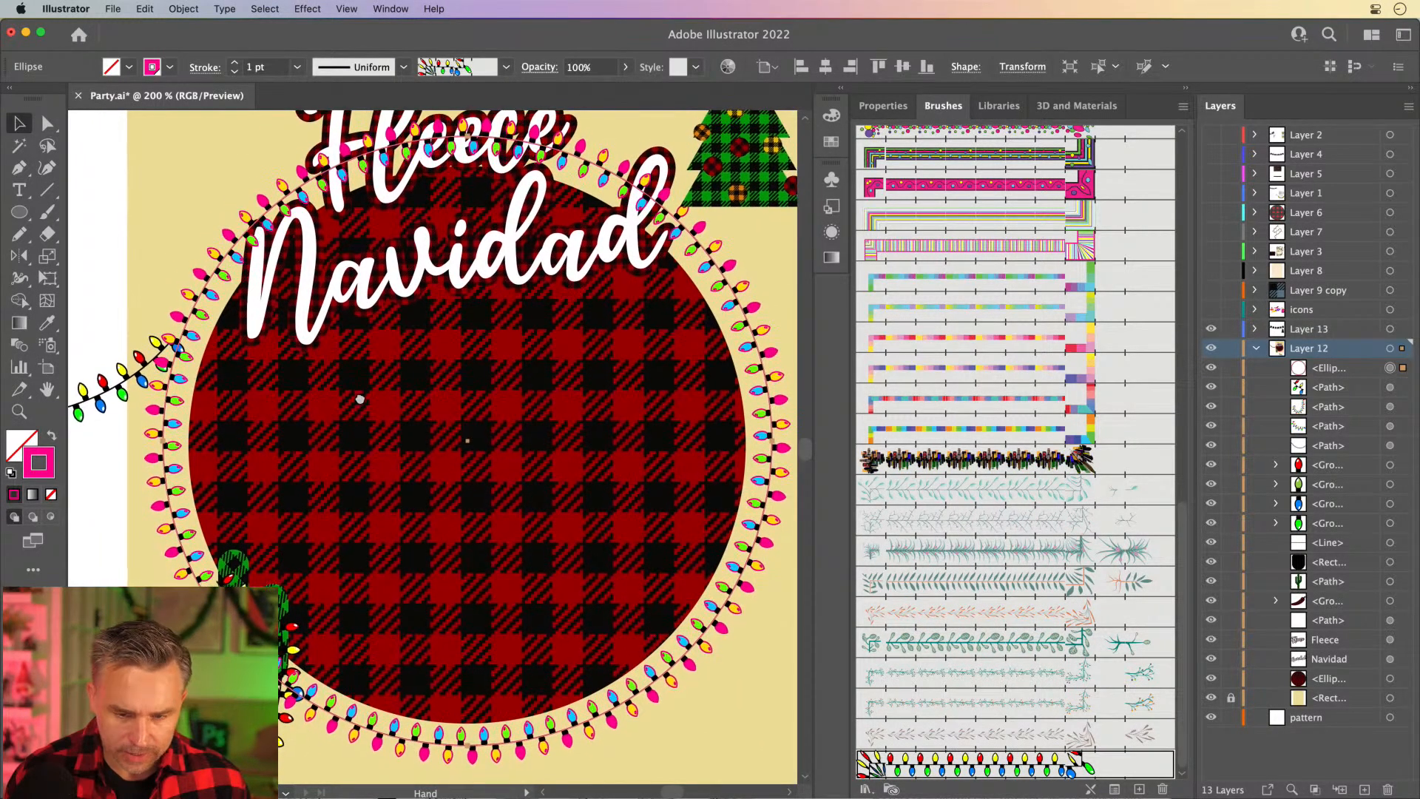
scroll(679, 443, up, 2)
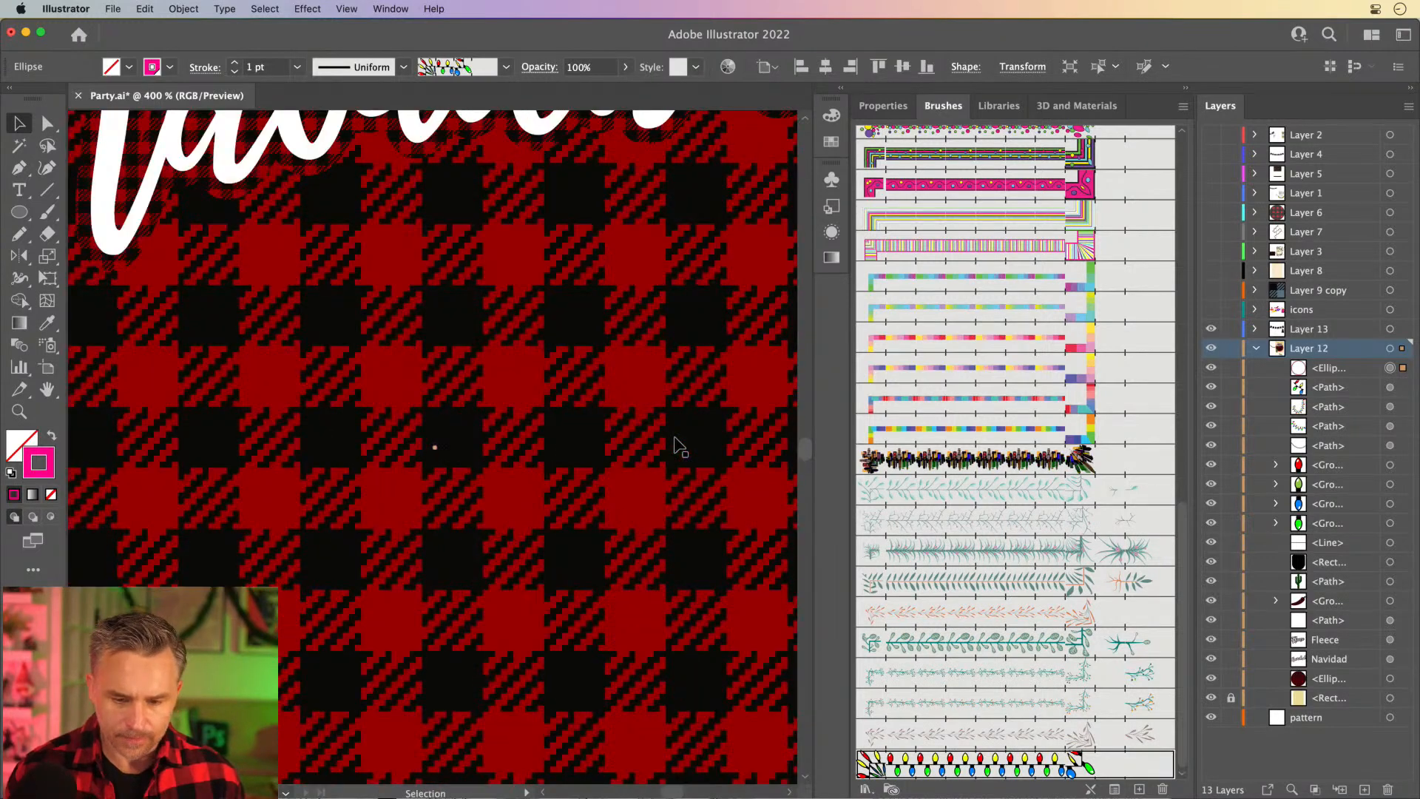
drag(656, 422, 228, 373)
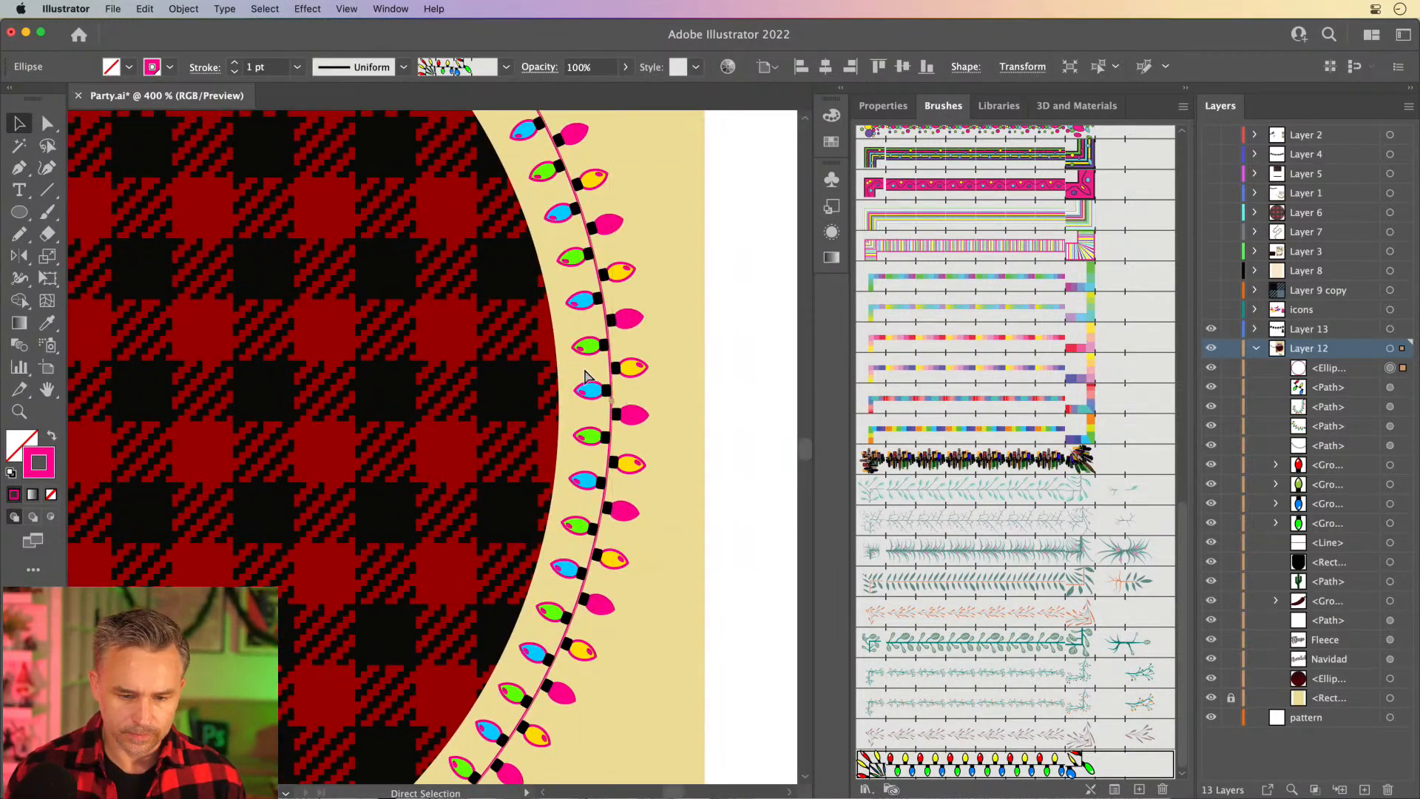
scroll(583, 367, up, 2)
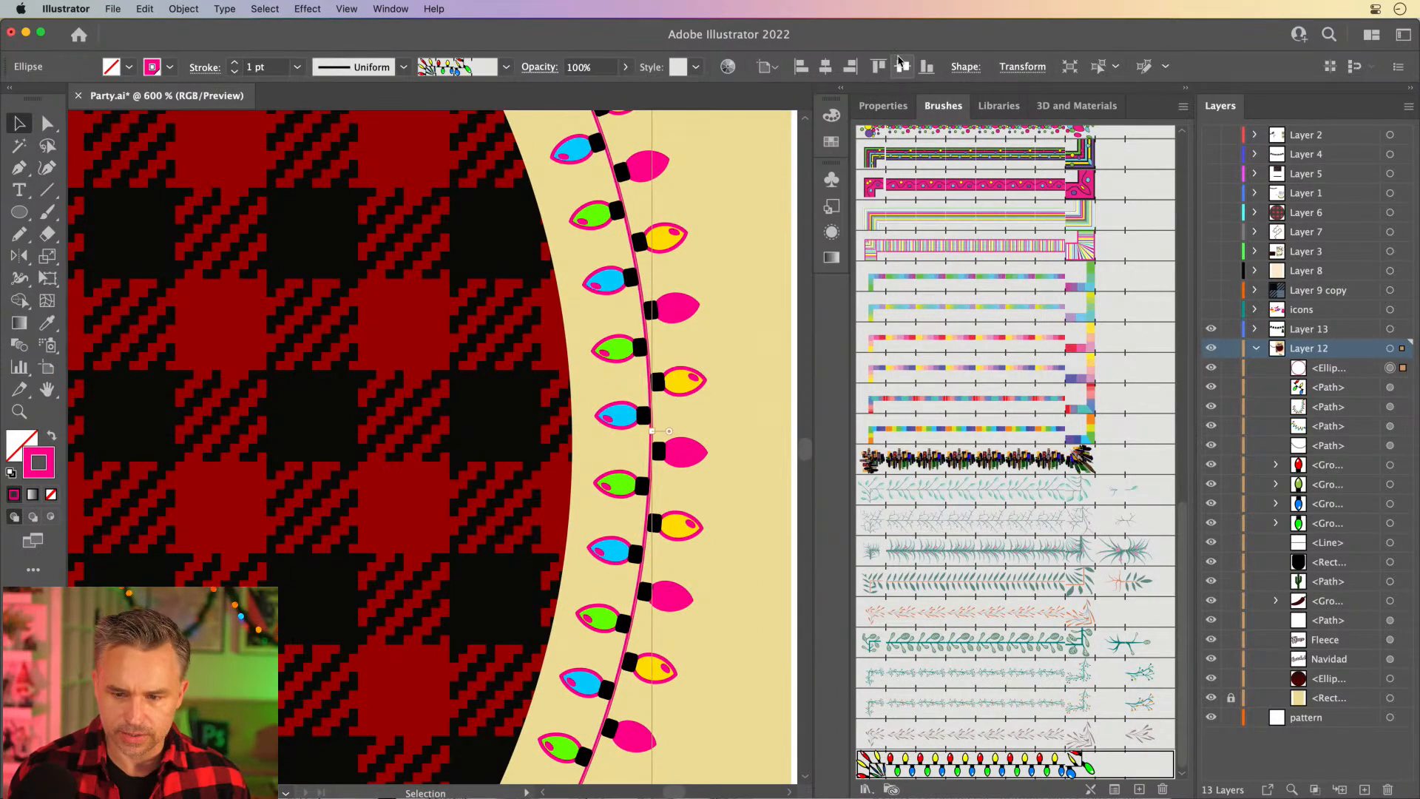
double_click(980, 768)
click(871, 526)
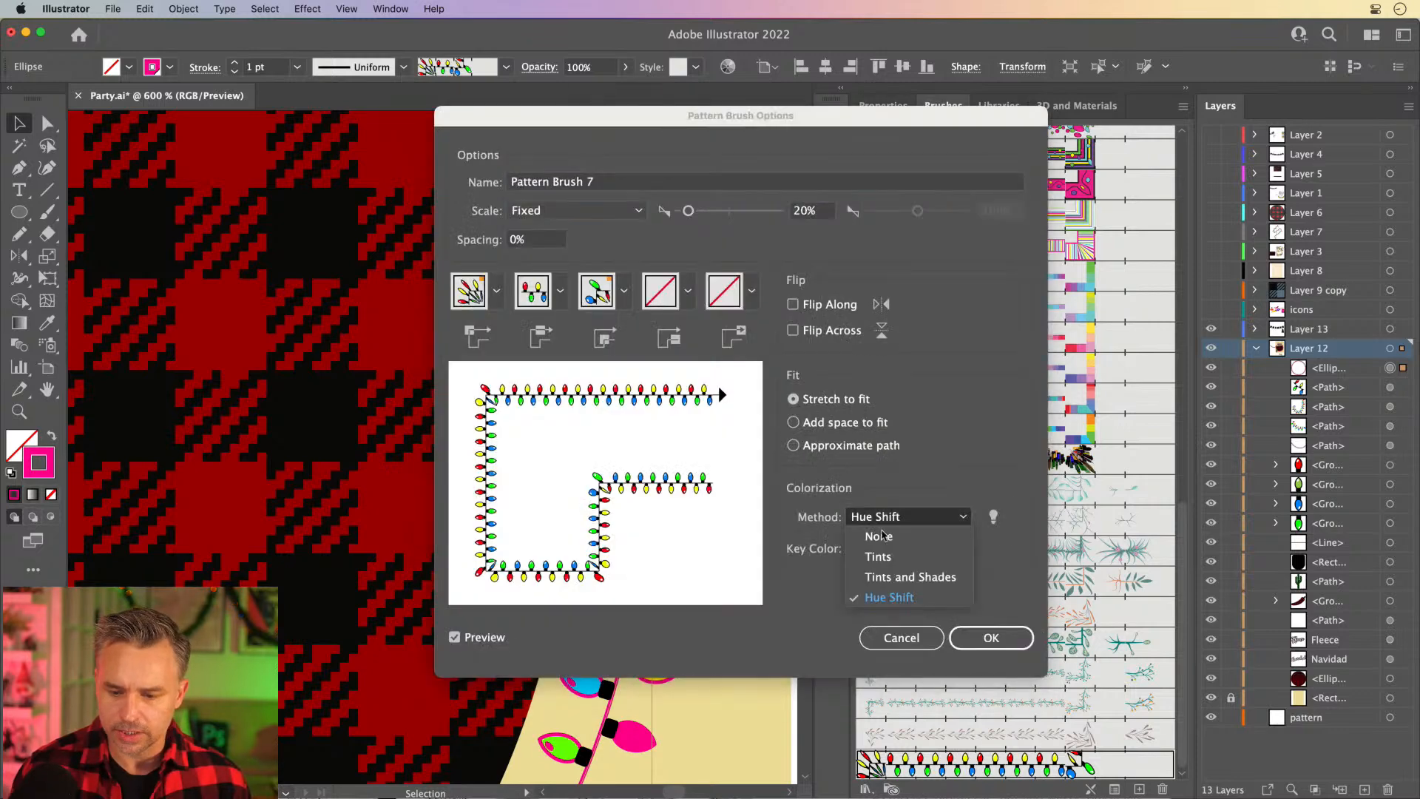
click(896, 601)
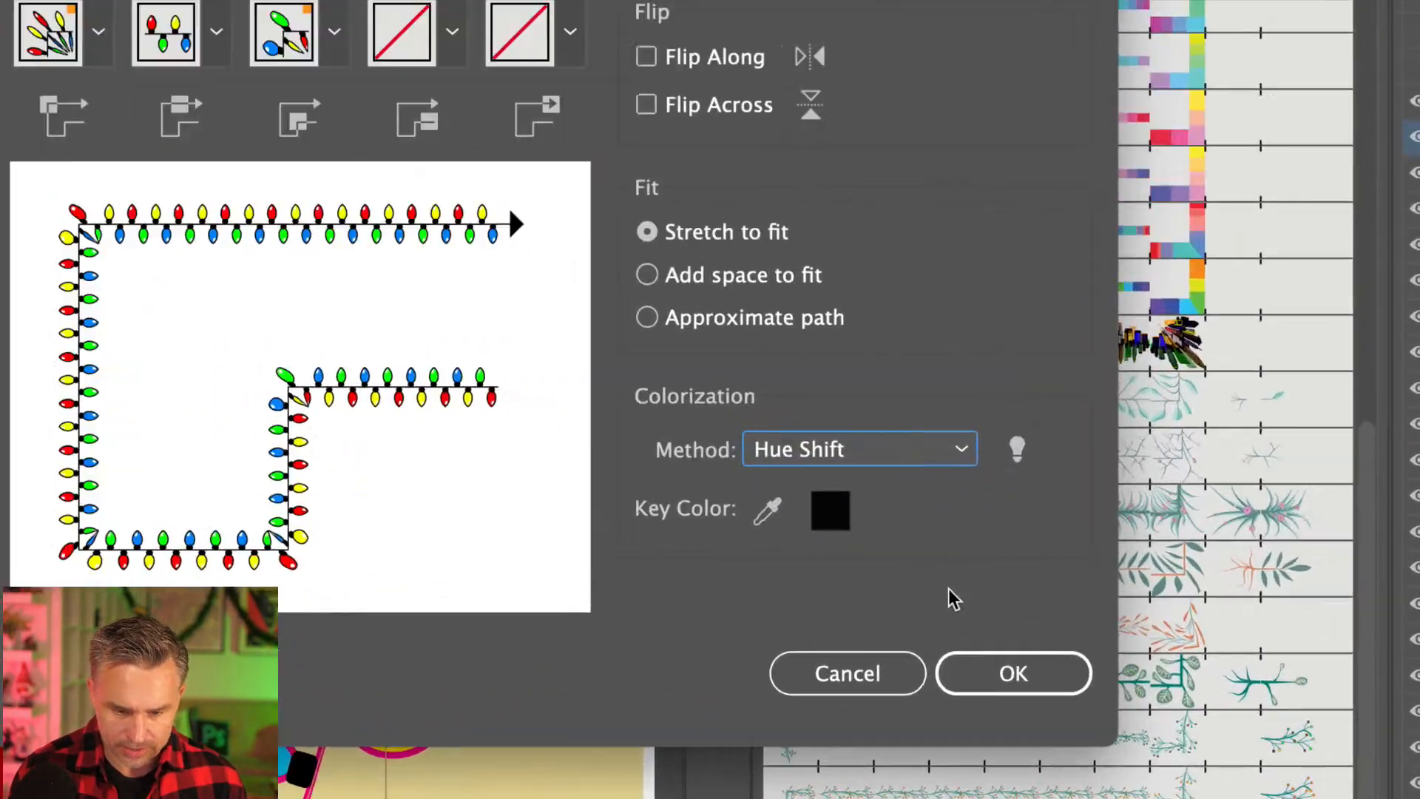
click(767, 511)
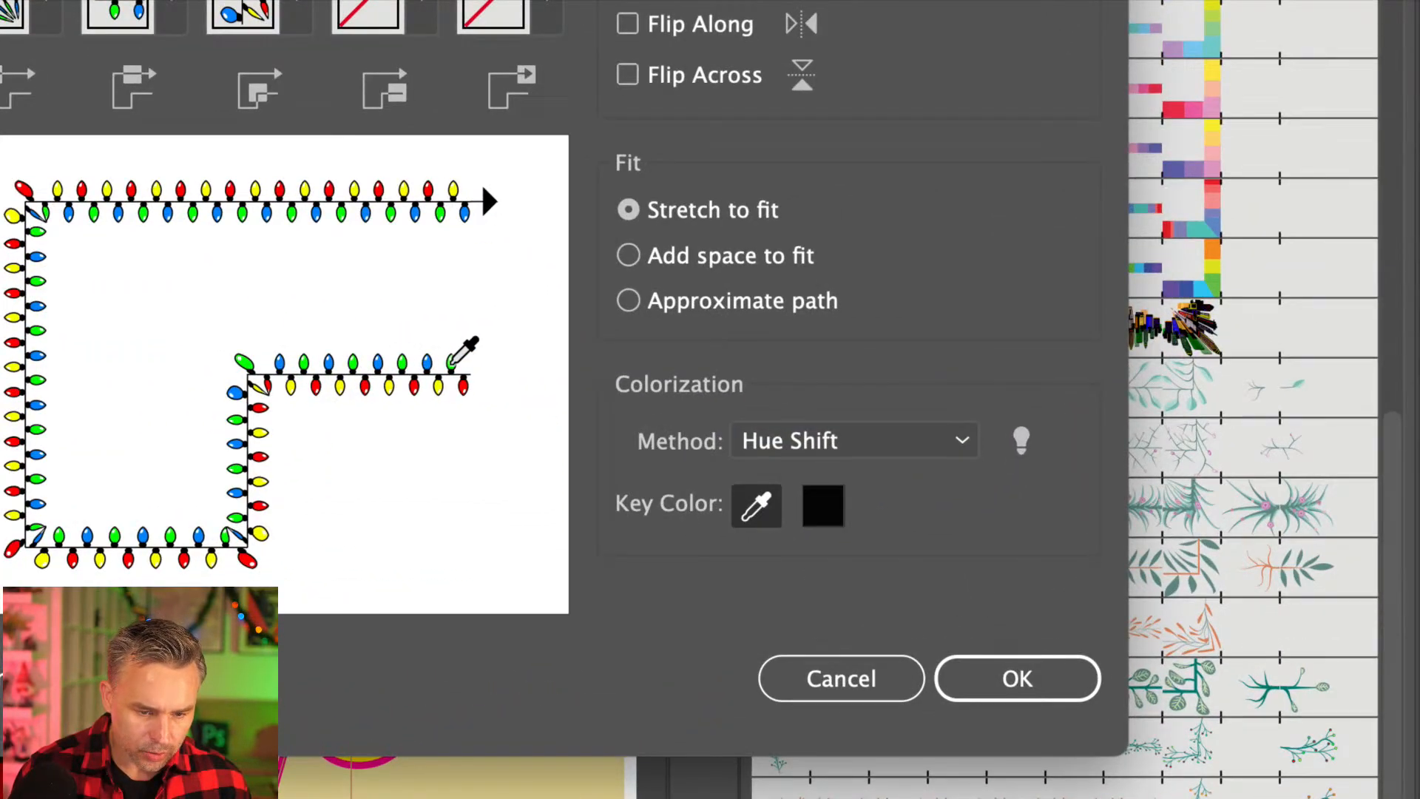
click(451, 362)
click(992, 678)
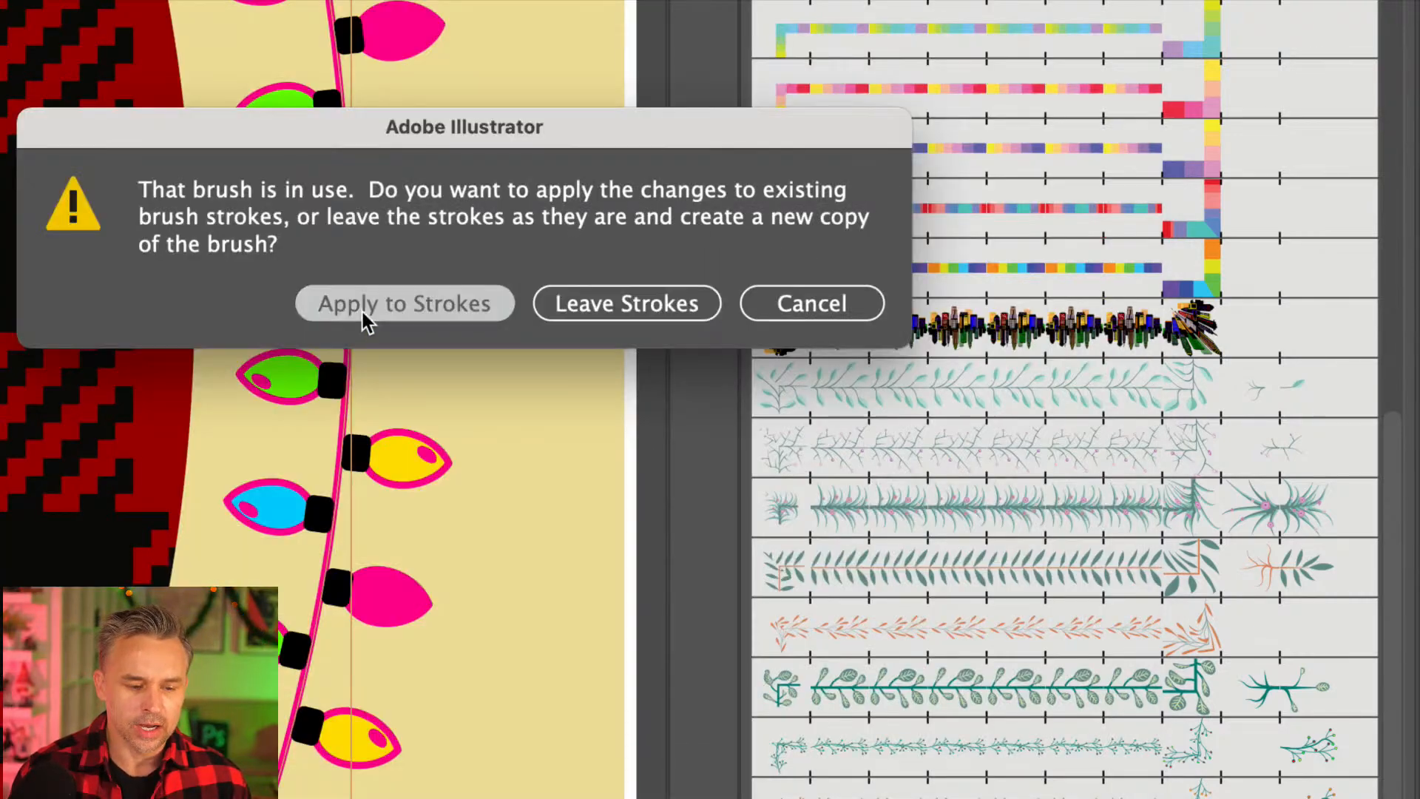
click(365, 319)
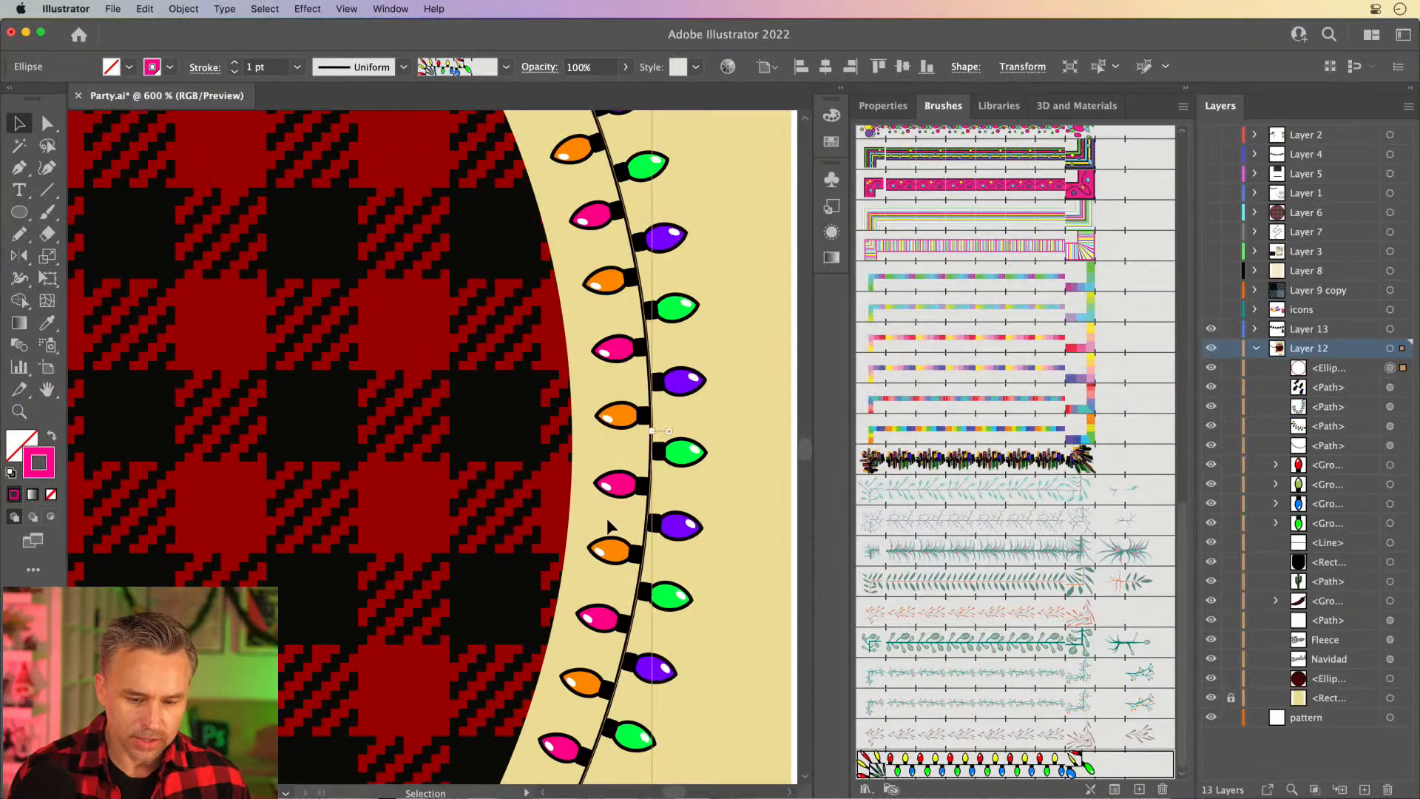
Set the stroke color of the ring of lights to black, 000000.
double_click(43, 456)
text(000000)
click(1027, 346)
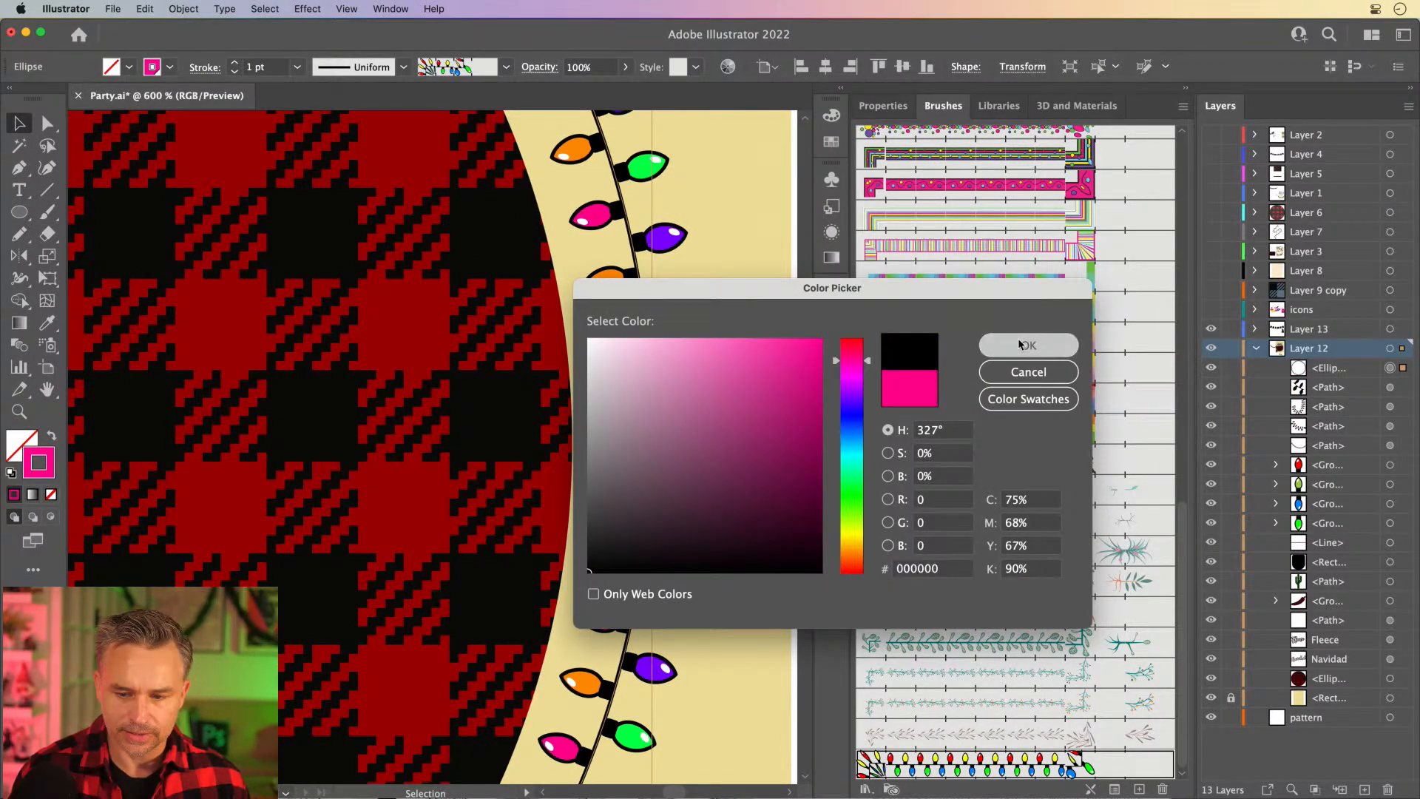
Set the stroke color of the ring of lights to bright pink, FF0092.
double_click(42, 473)
drag(713, 406, 836, 325)
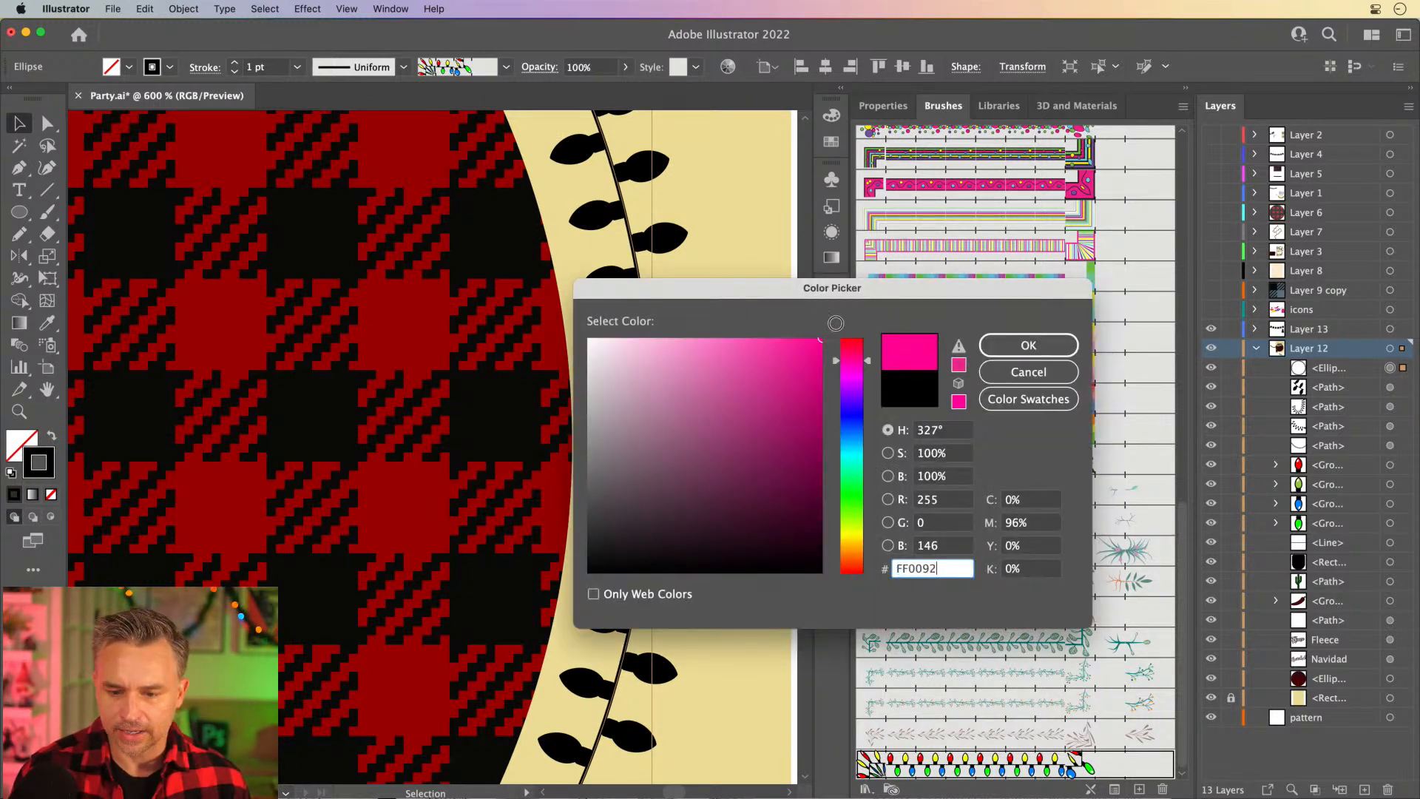
click(996, 341)
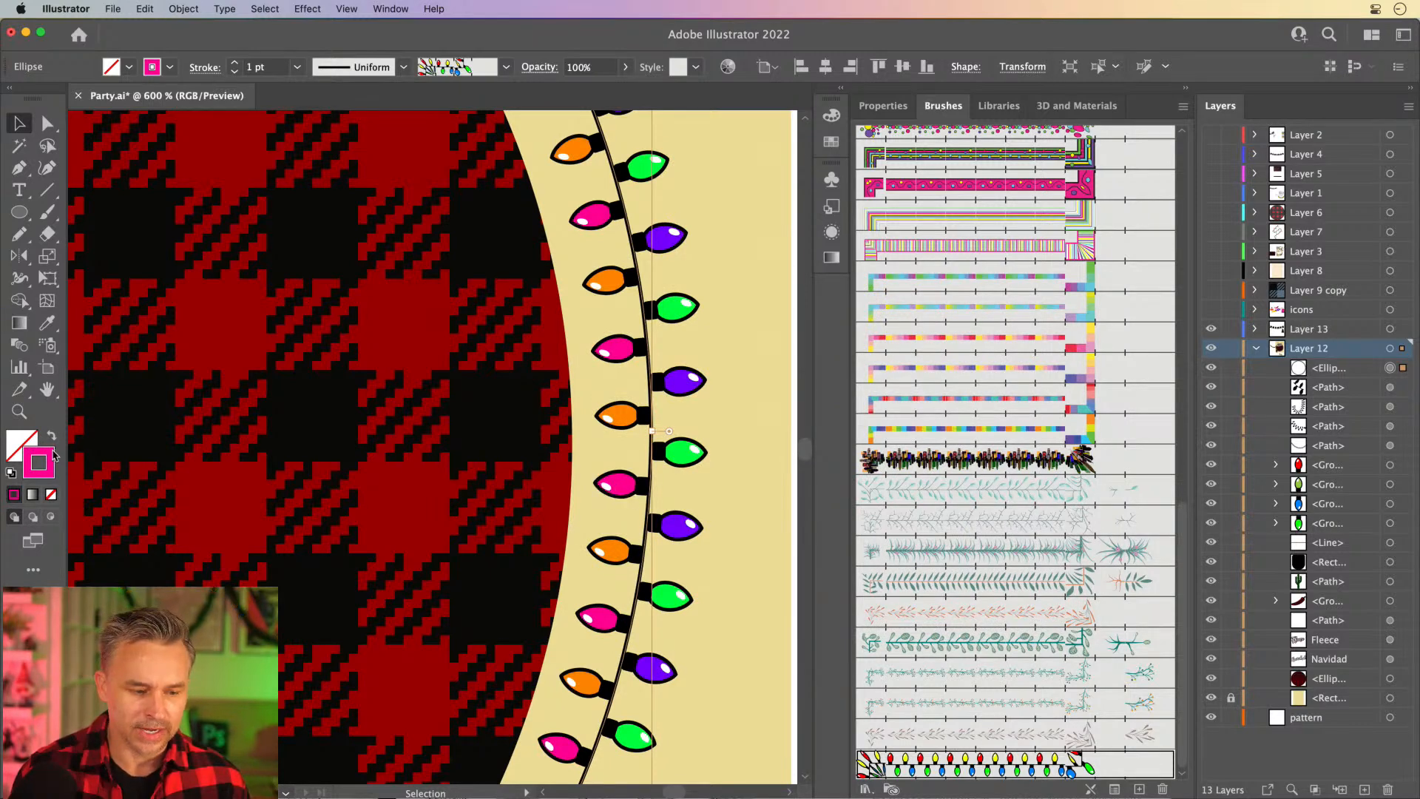
Shift the hue of the light ring's stroke color from pink to purple.
double_click(50, 457)
drag(839, 368, 849, 391)
click(1028, 345)
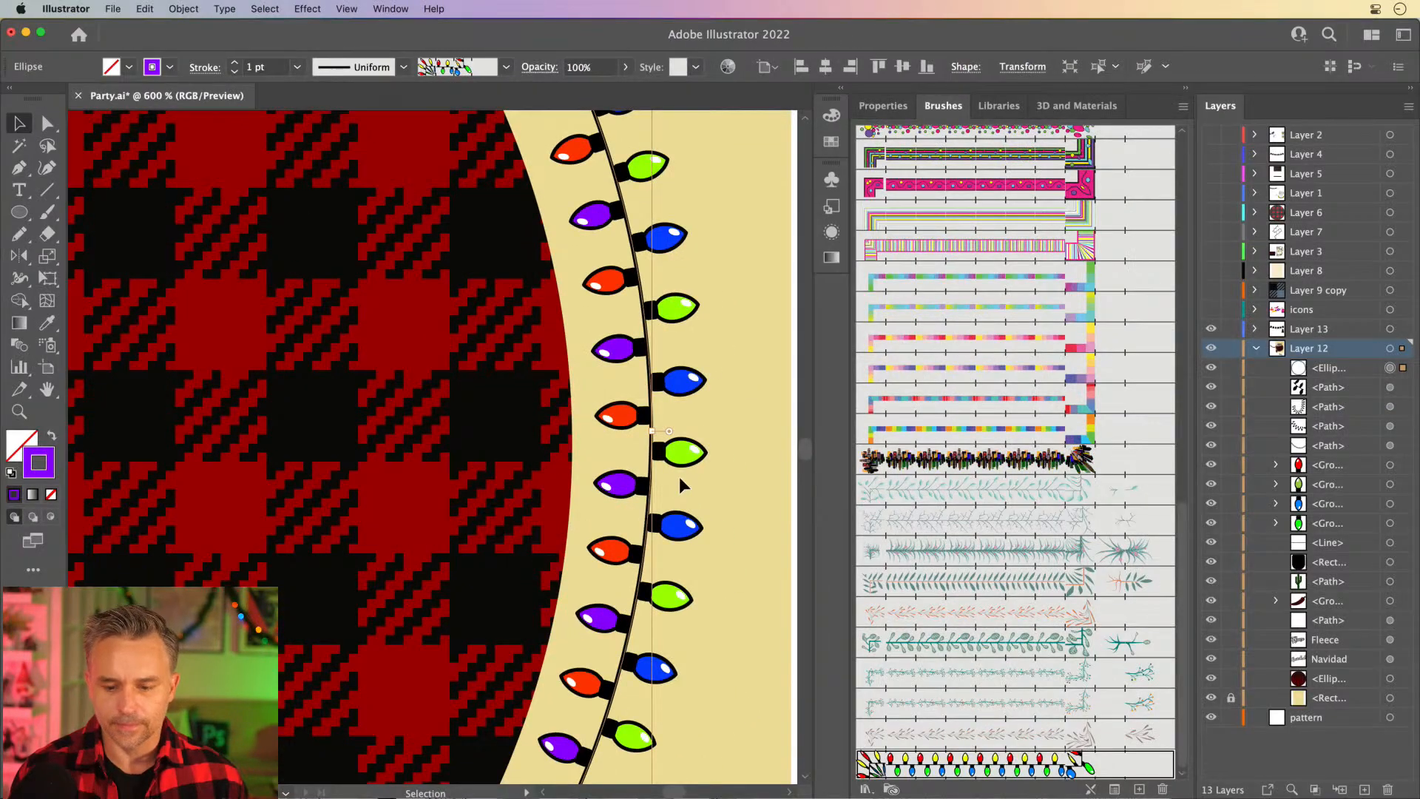
Place the string-lights brush's tile artwork on the empty canvas beside the poster for inspection, and delete that copy.
scroll(676, 341, right, 10)
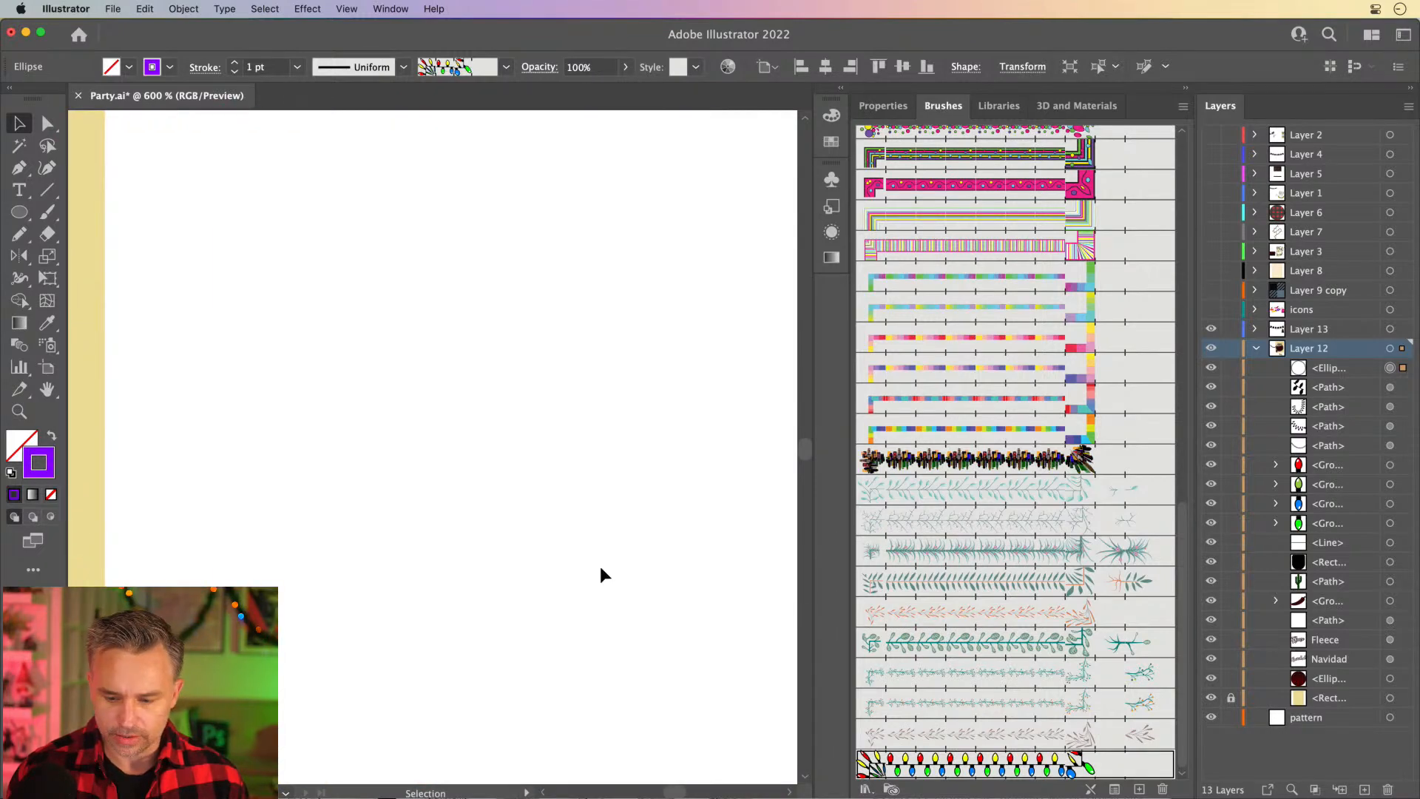
click(612, 570)
drag(970, 763, 473, 520)
key(super+minus)
key(super+minus)
key(super+minus)
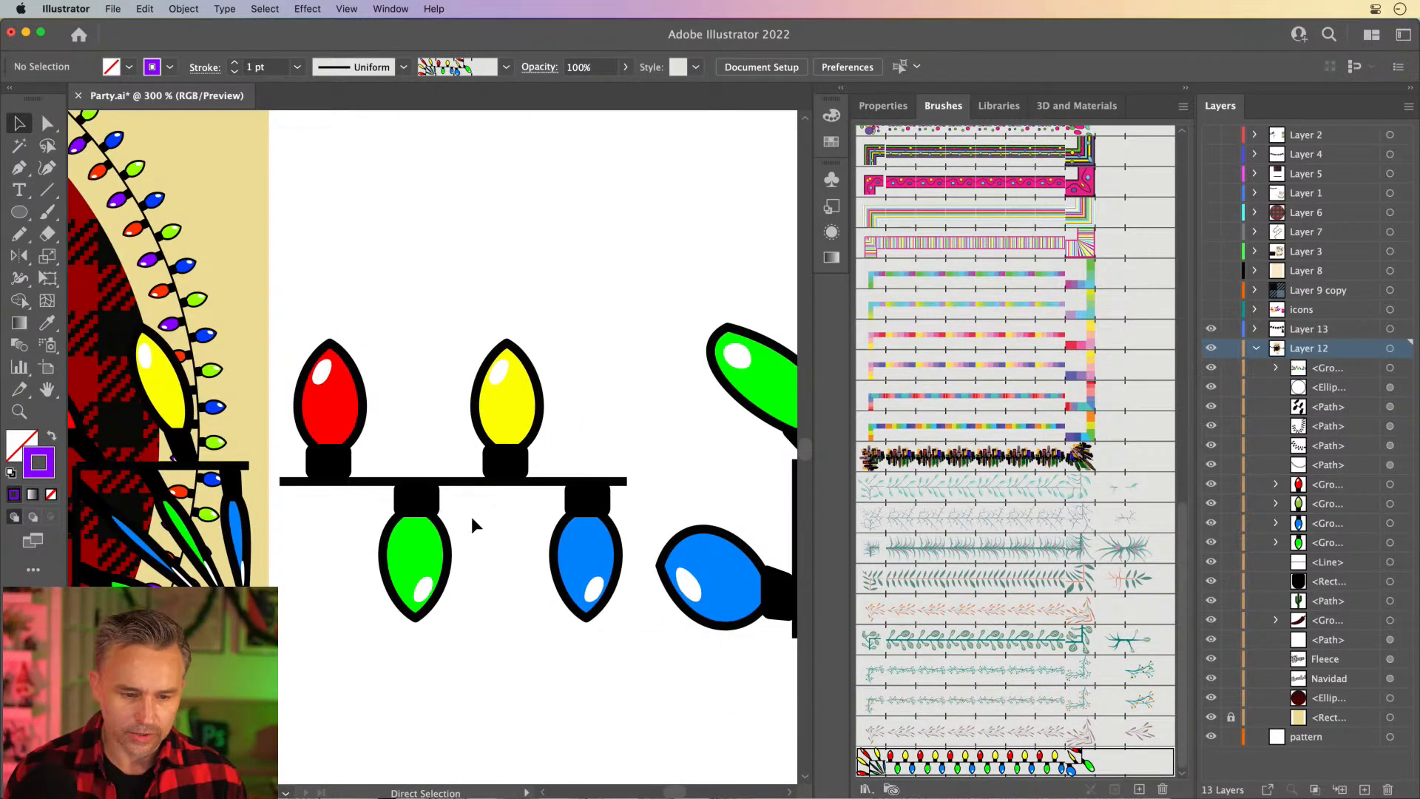
key(super+minus)
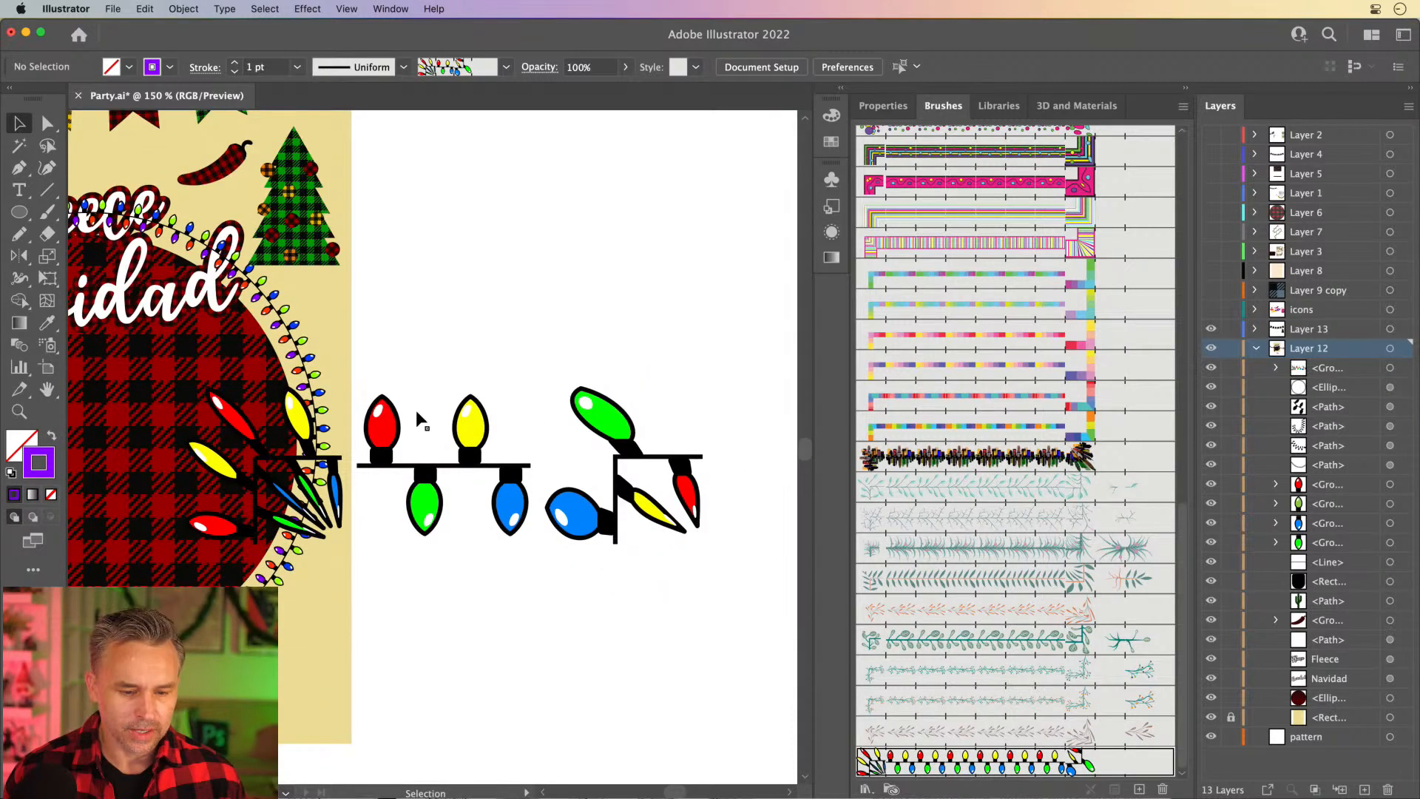
click(456, 432)
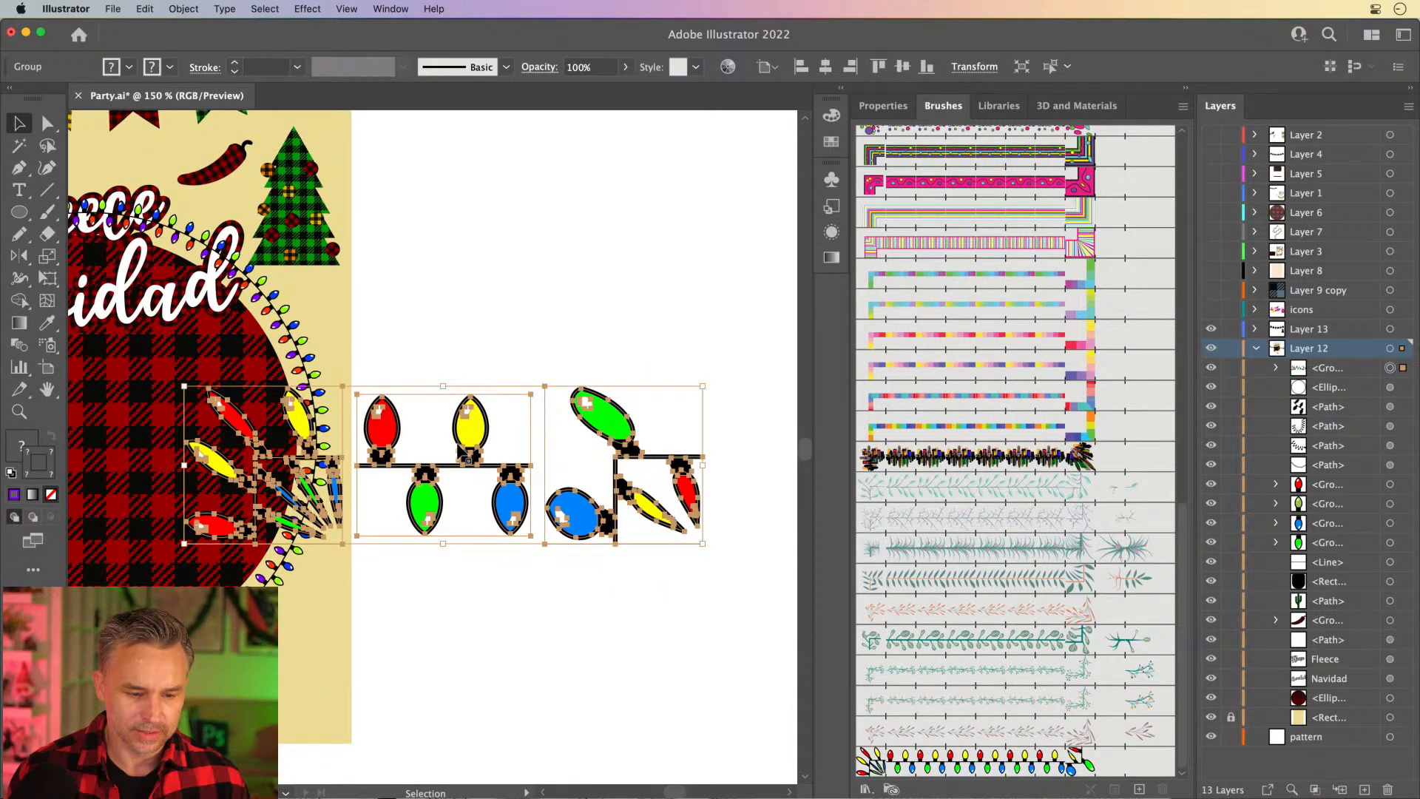
key(Delete)
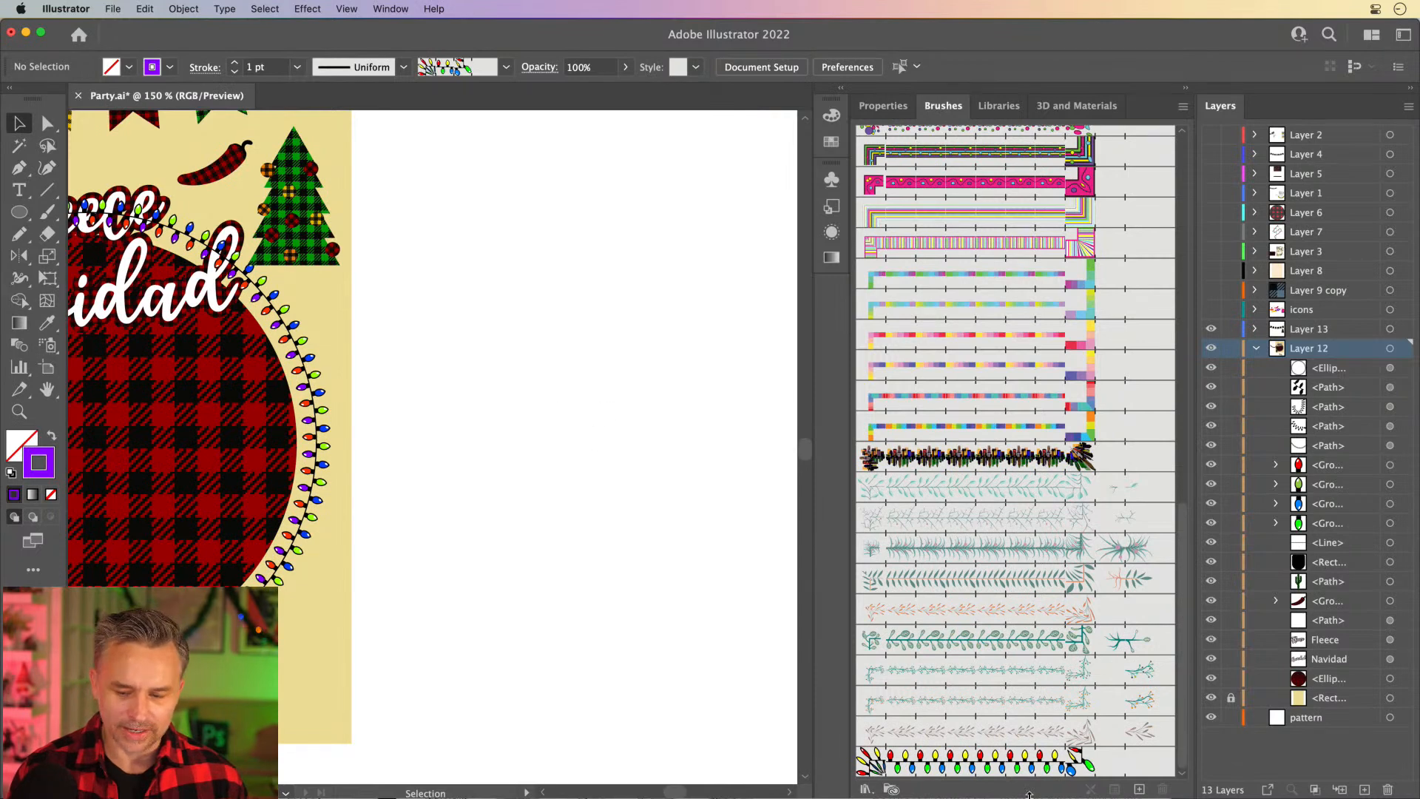
Check the options of Pattern Brush 7 without changing them, and reorder the brush directly above the leafy vine brushes.
double_click(980, 767)
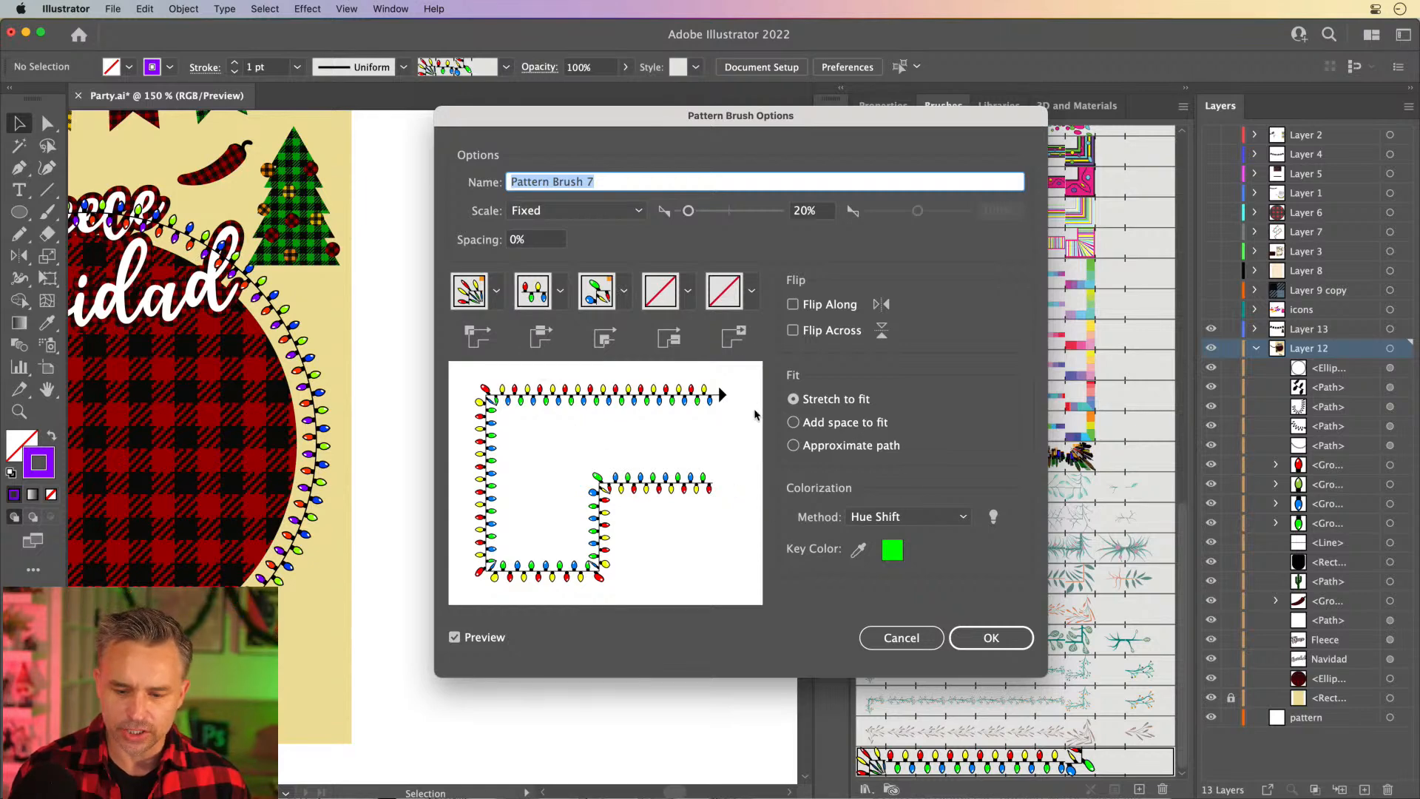
click(902, 638)
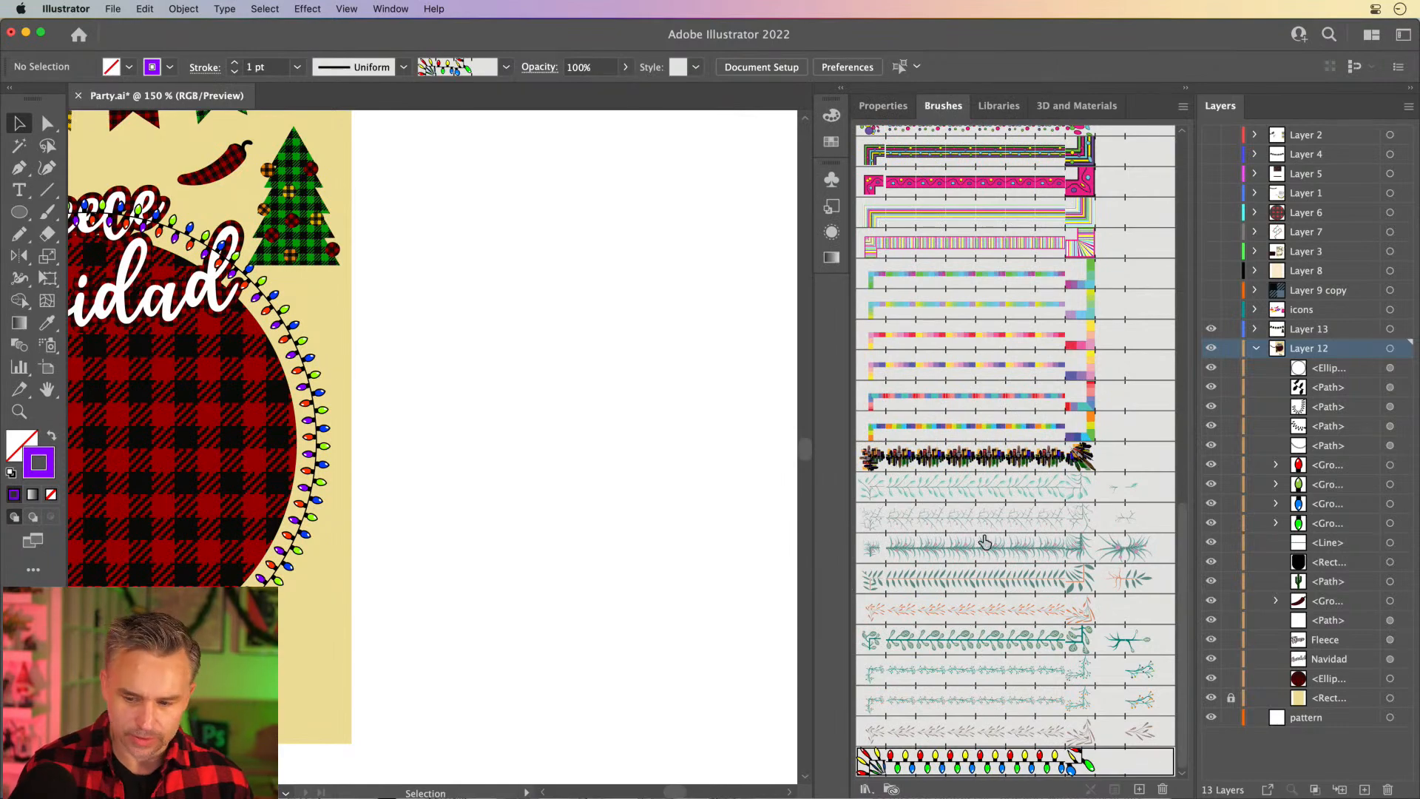
drag(1020, 756, 994, 493)
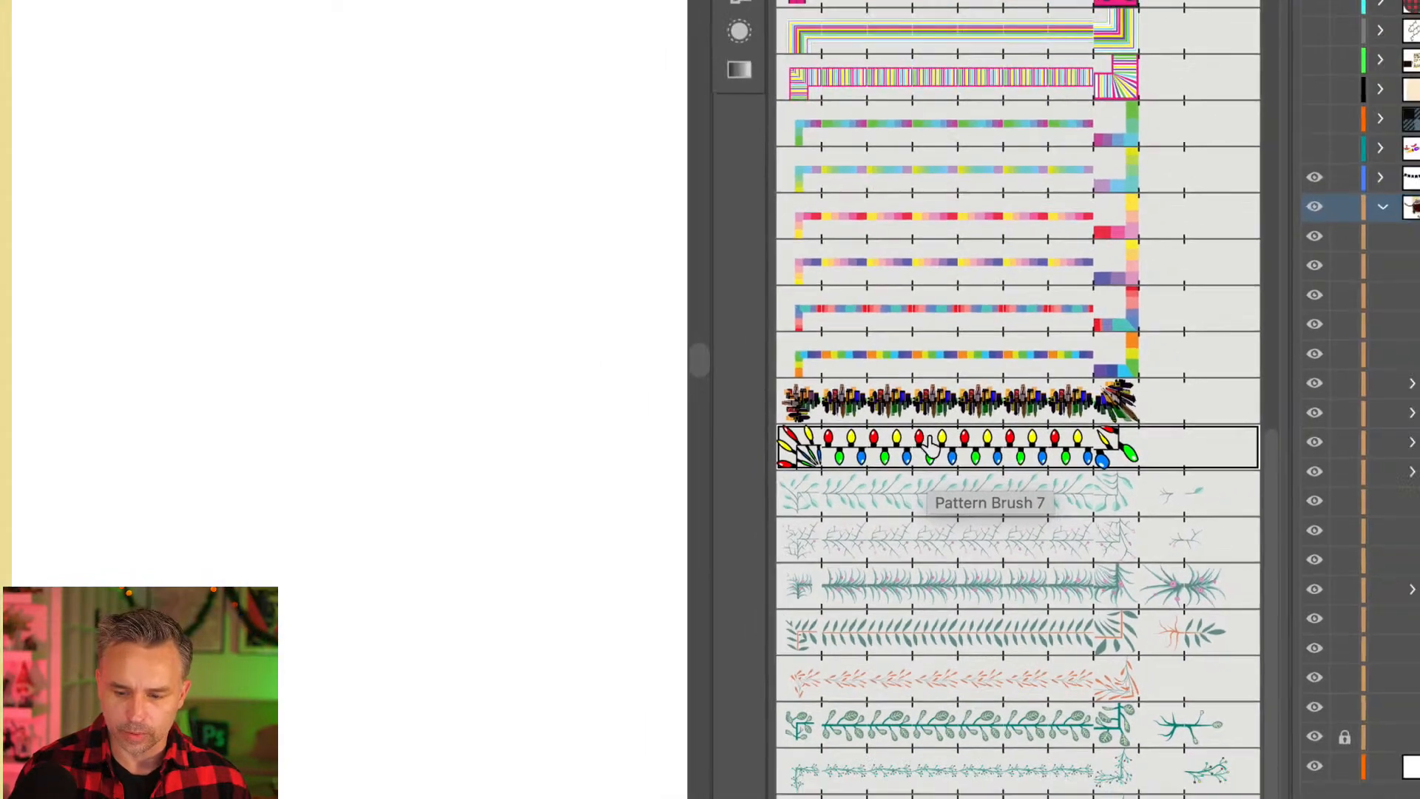
Place the string-lights brush's tile artwork on the empty canvas beside the poster, leaving room around all three tiles.
drag(290, 405, 291, 405)
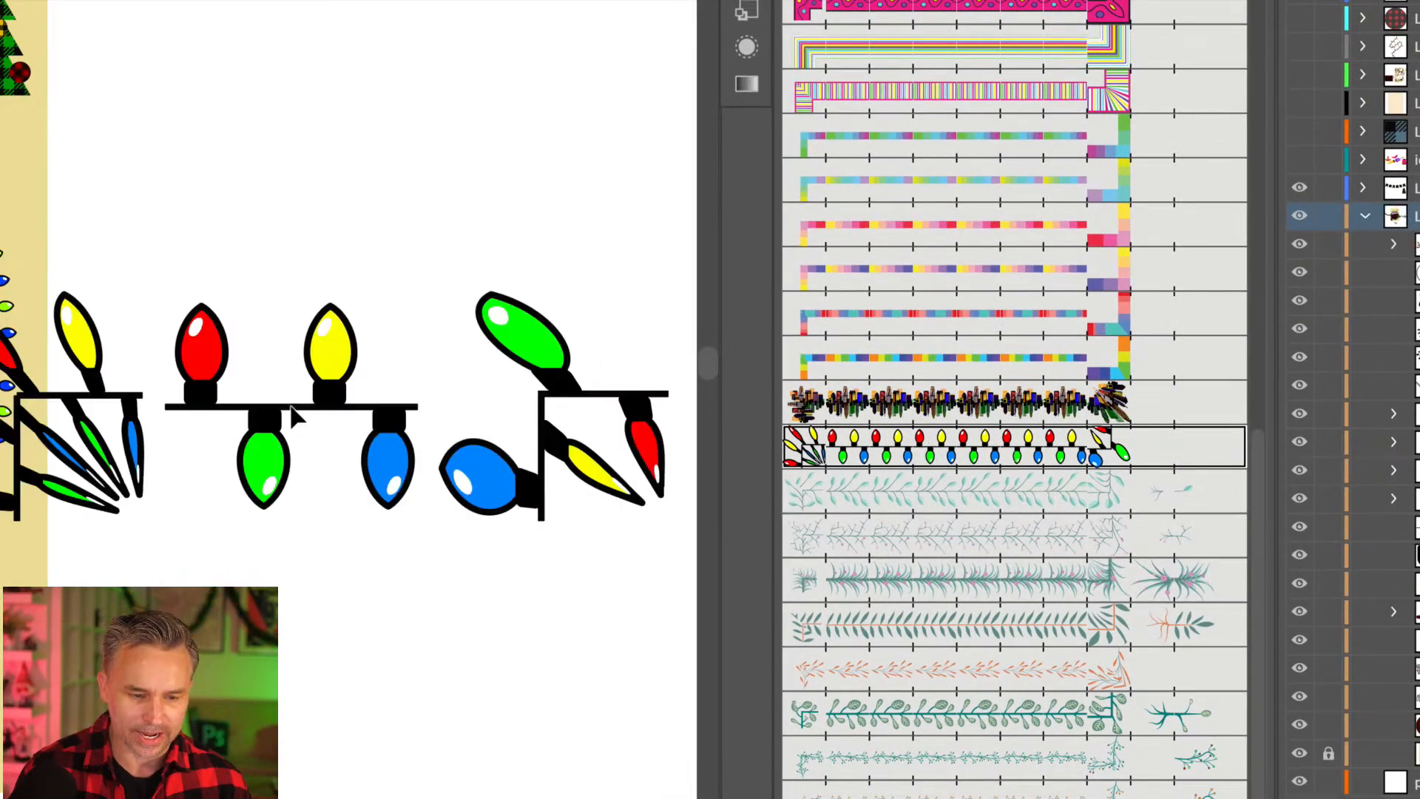
key(ctrl+shift+a)
drag(303, 355, 403, 355)
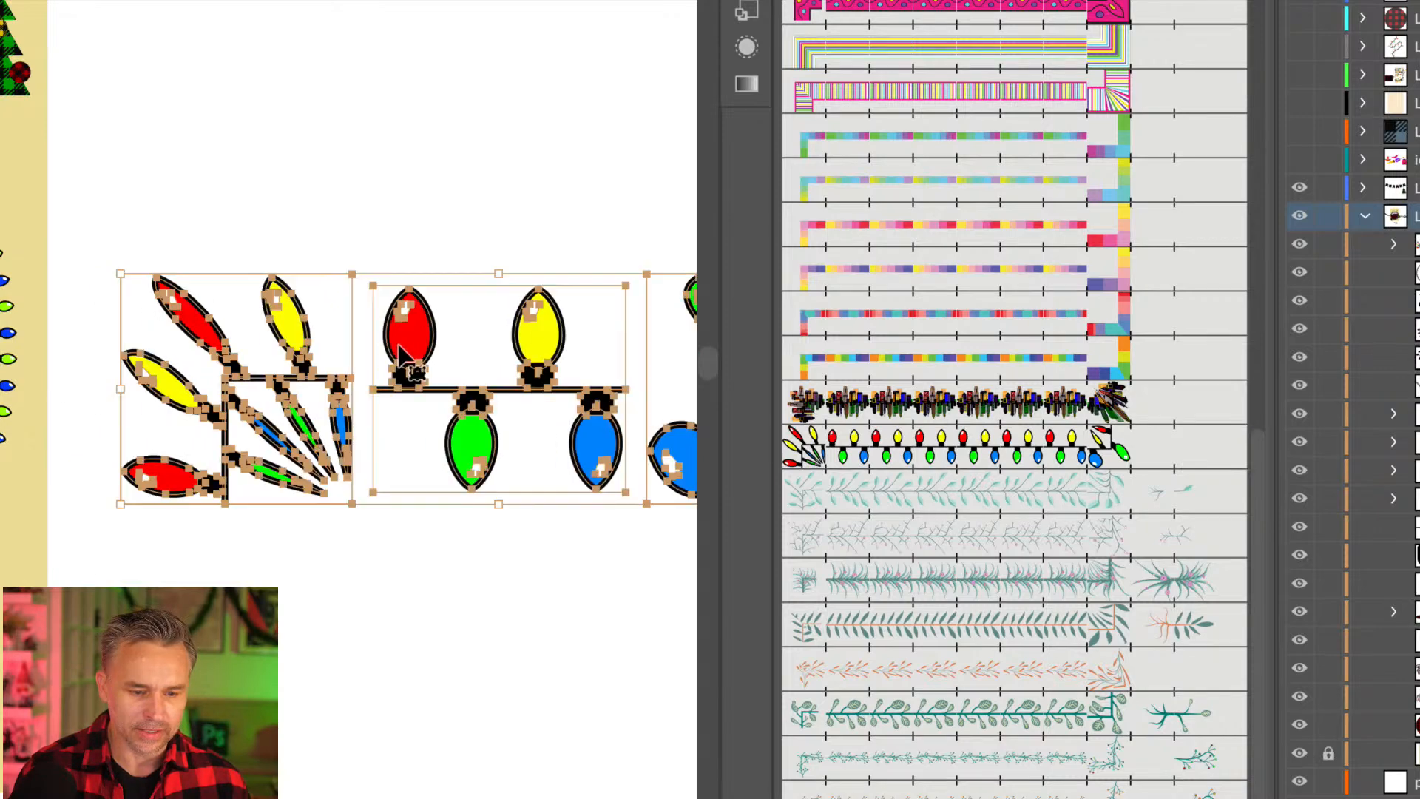
scroll(405, 355, right, 1)
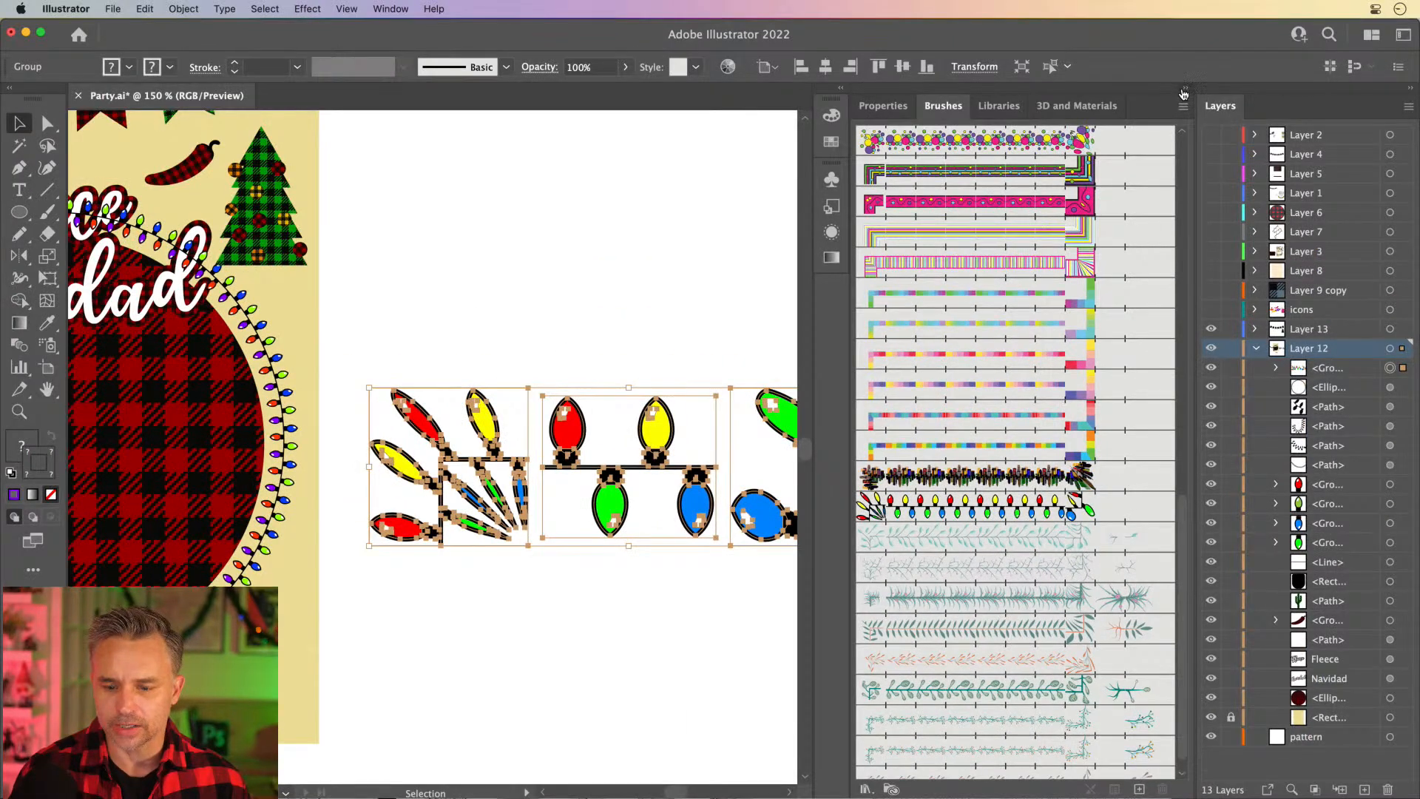
click(1183, 91)
drag(563, 417, 592, 383)
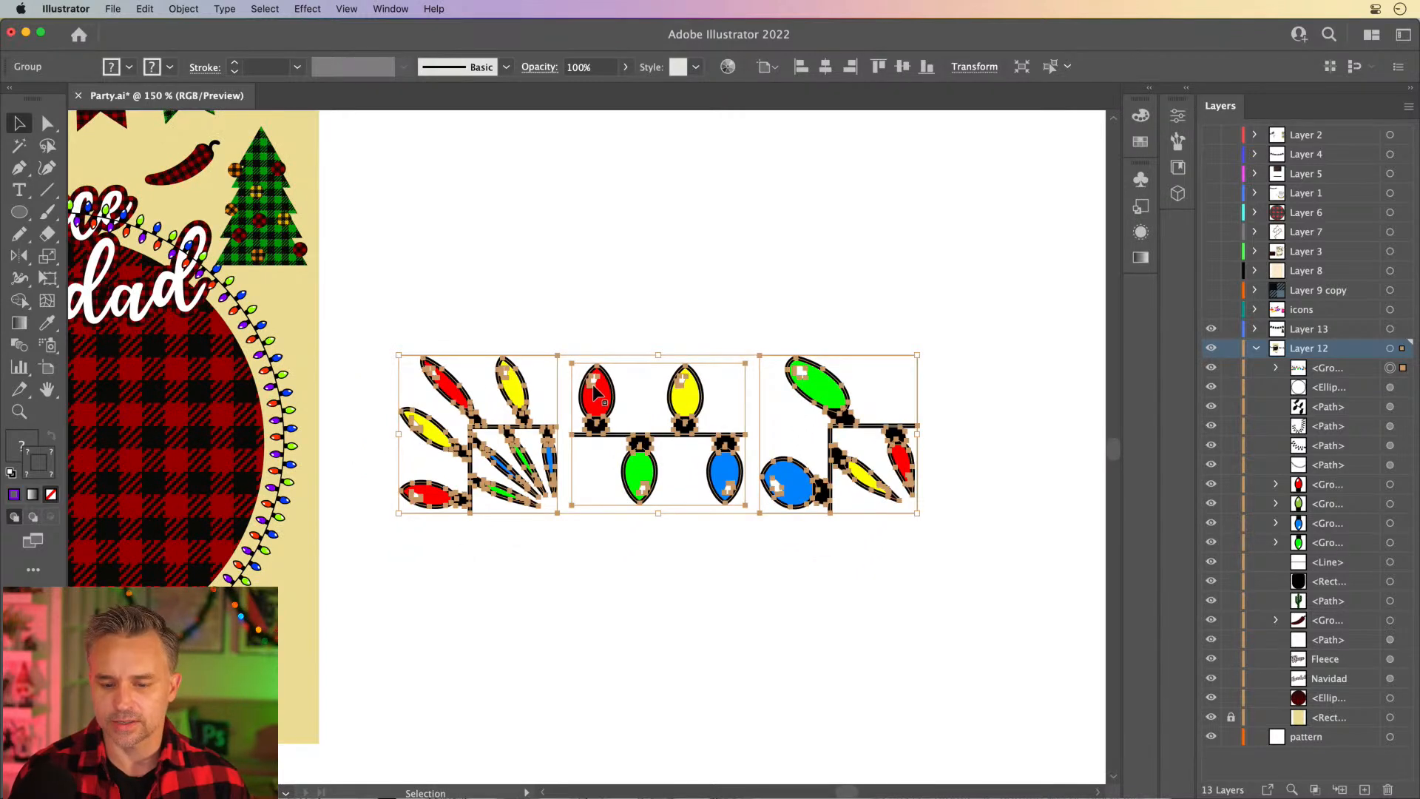
Ungroup the placed brush artwork and delete both corner tiles, keeping only the straight four-bulb tile.
click(537, 275)
key(super+a)
right_click(517, 379)
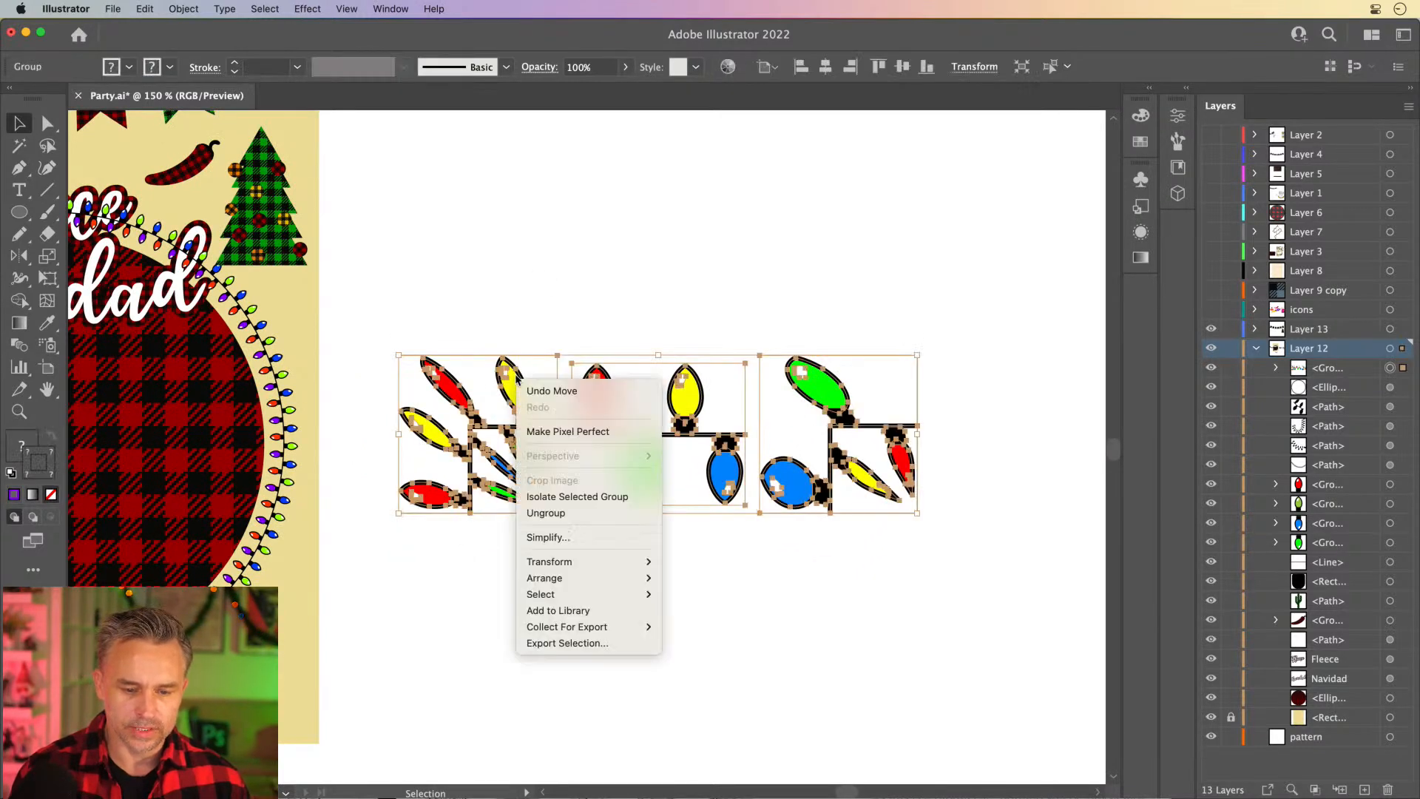
click(544, 512)
drag(385, 299, 527, 549)
key(Delete)
drag(788, 325, 908, 556)
key(Delete)
Recolor the lower green bulb by sampling the yellow bulb's appearance with the Eyedropper.
key(super+equal)
key(super+equal)
key(super+equal)
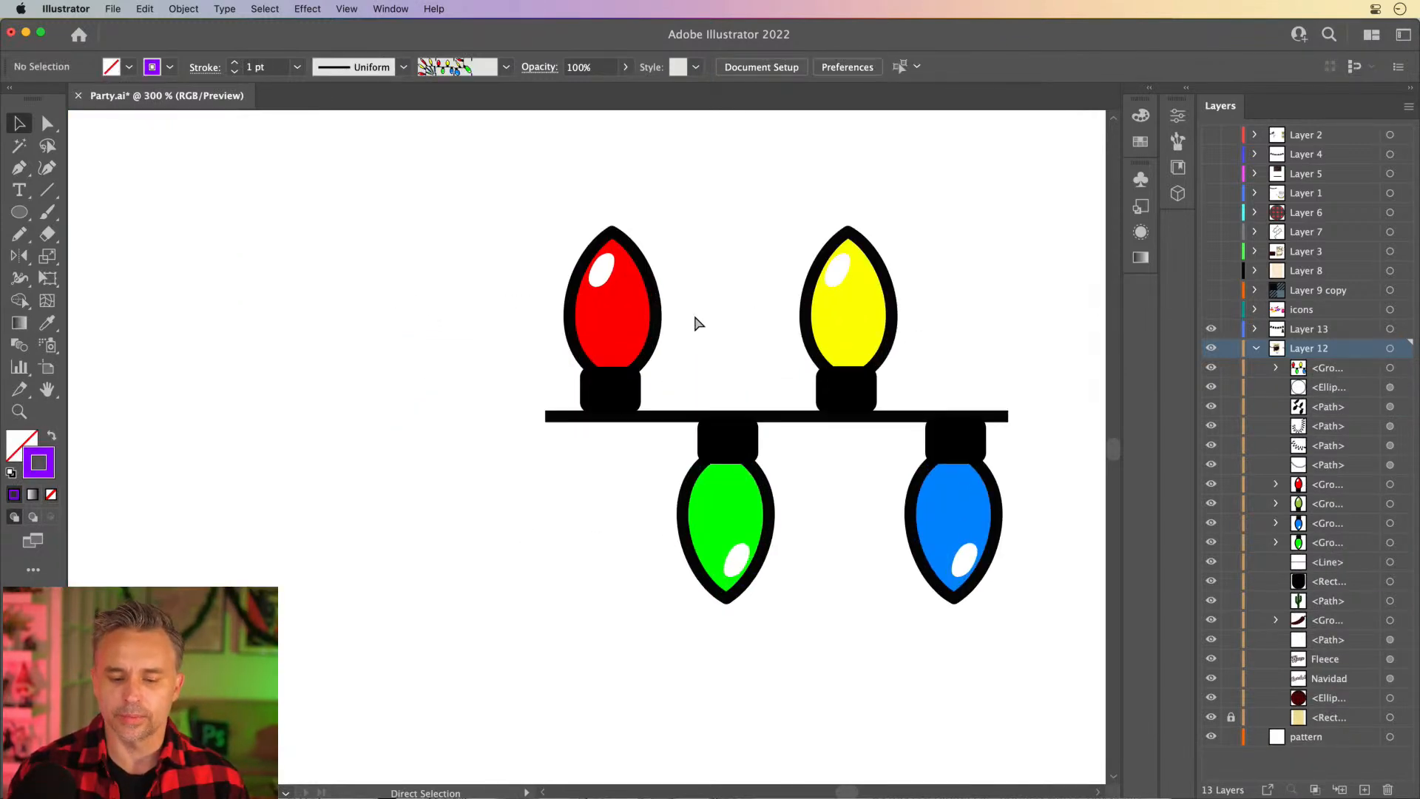
drag(694, 313, 424, 348)
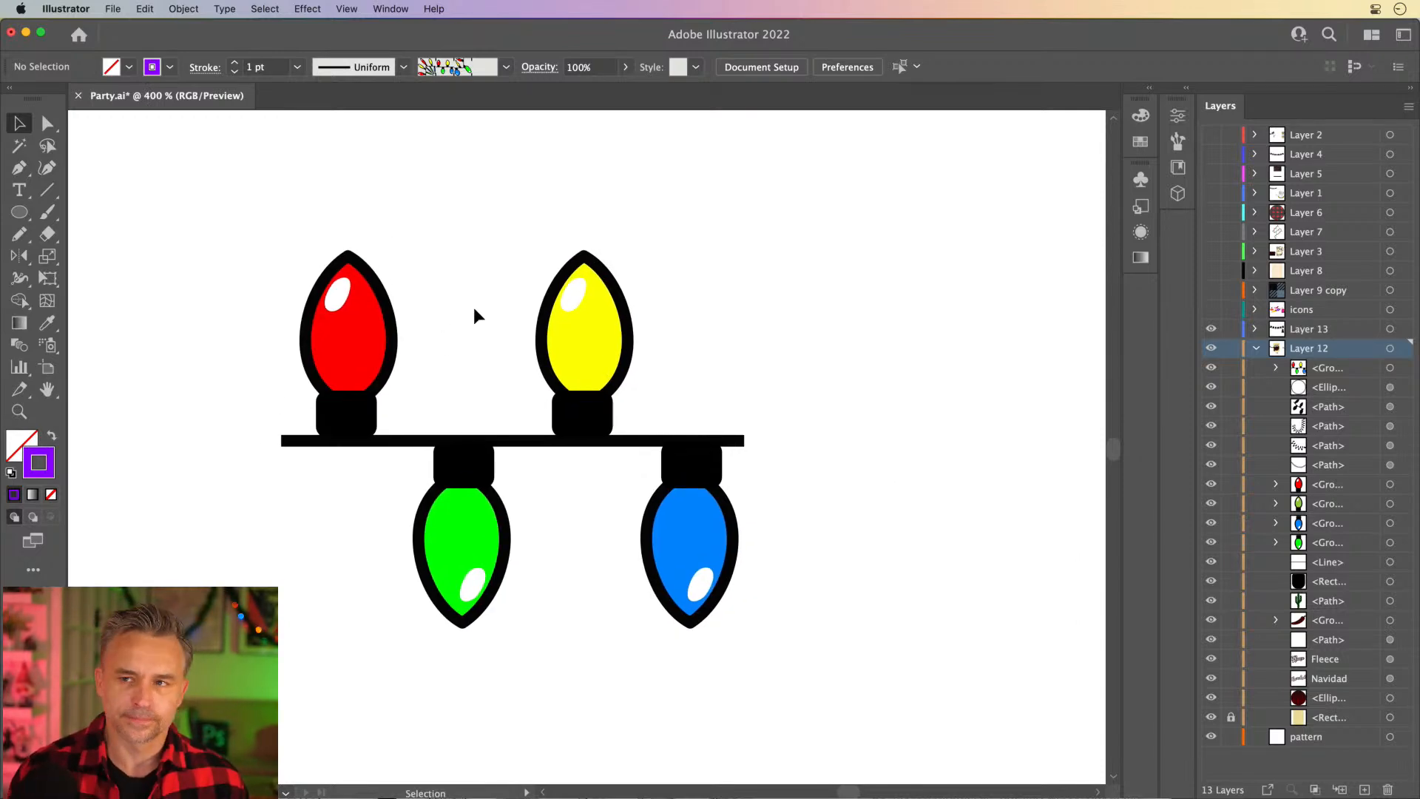
click(1187, 89)
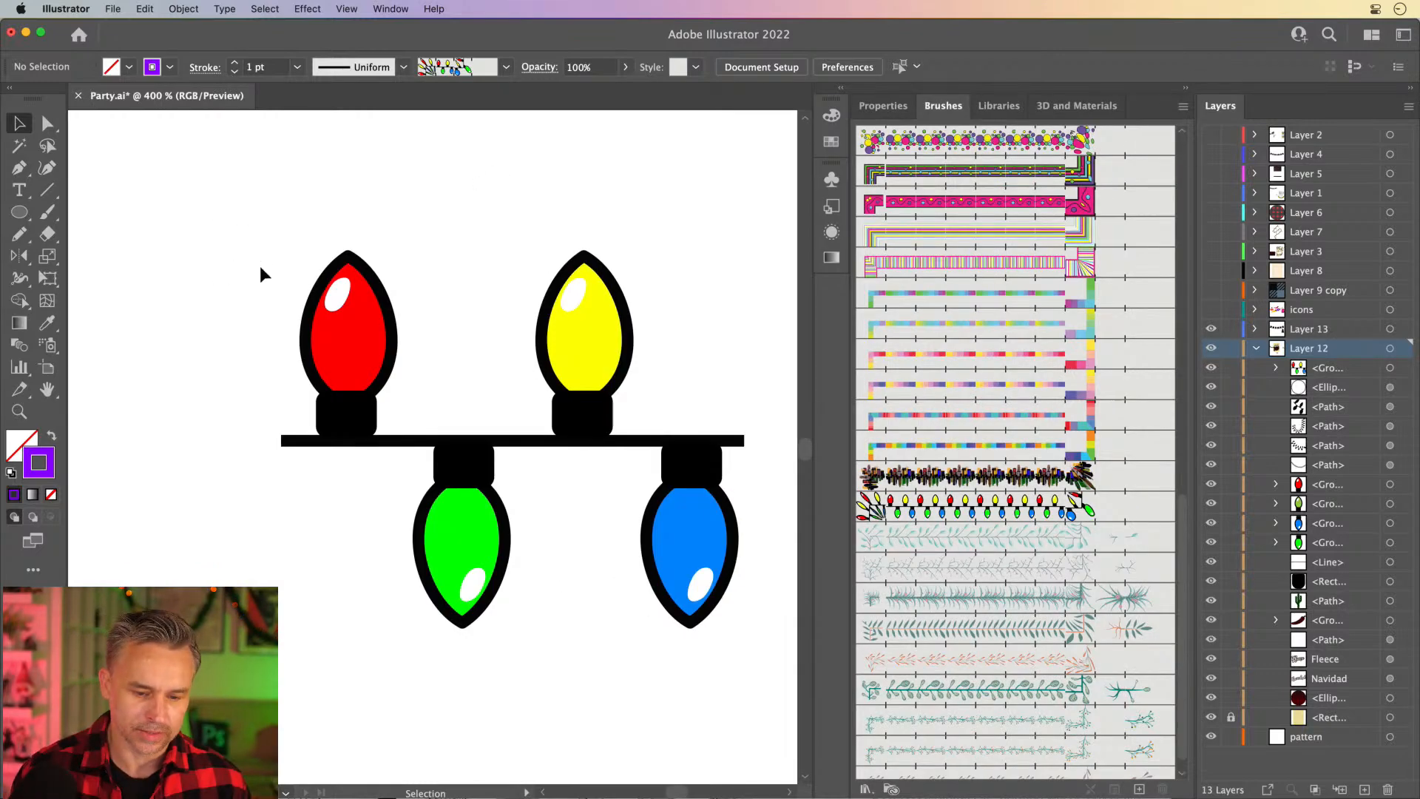
click(563, 361)
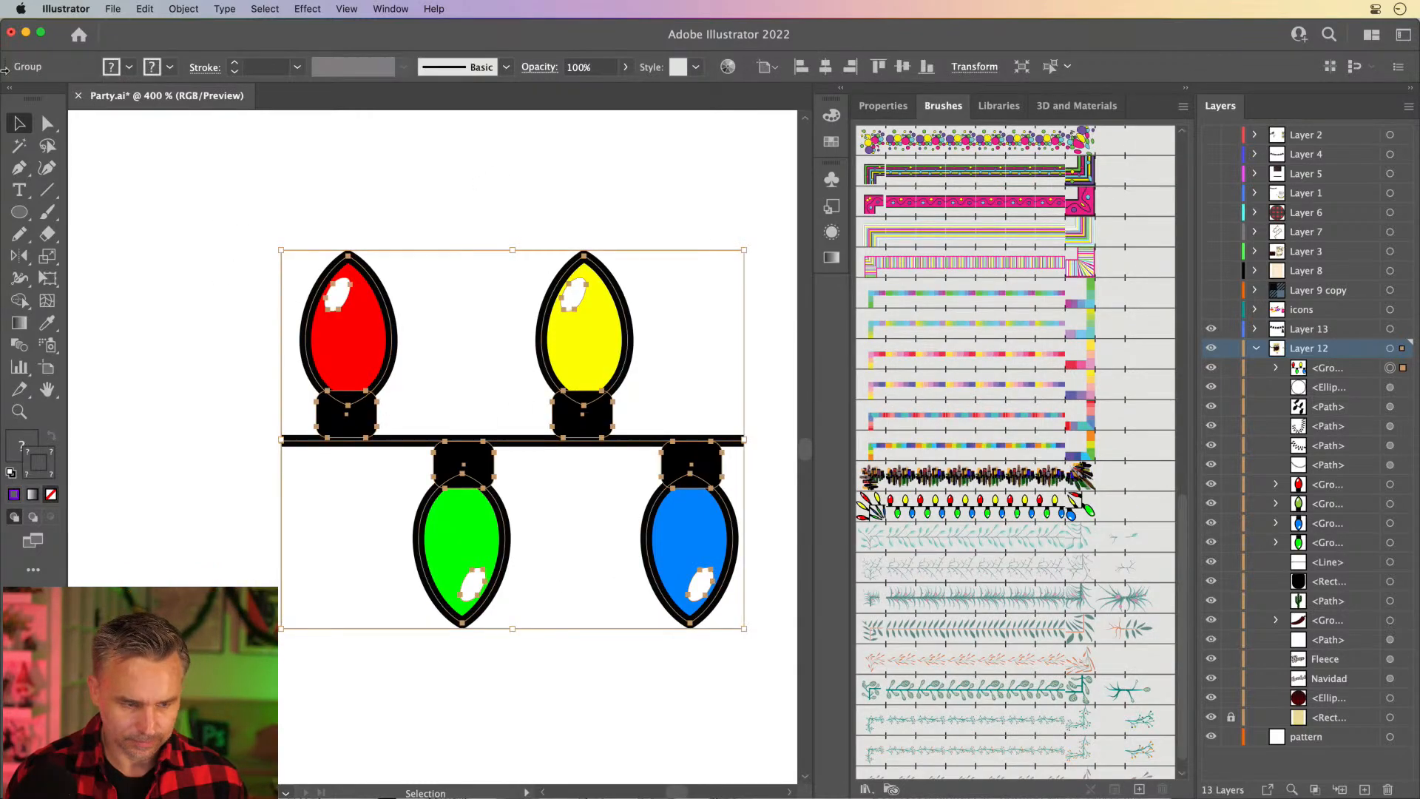
click(47, 122)
click(149, 269)
click(439, 529)
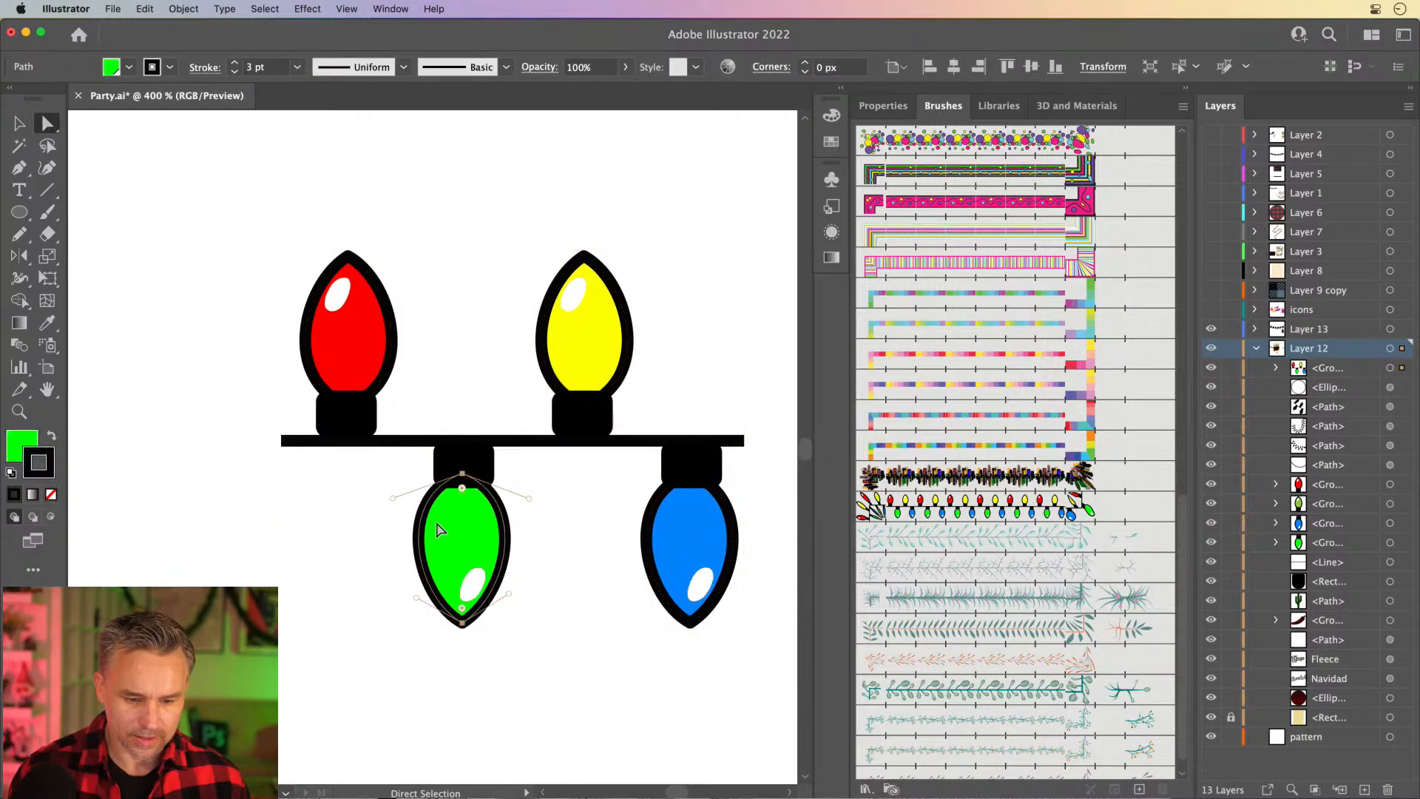
key(i)
click(581, 333)
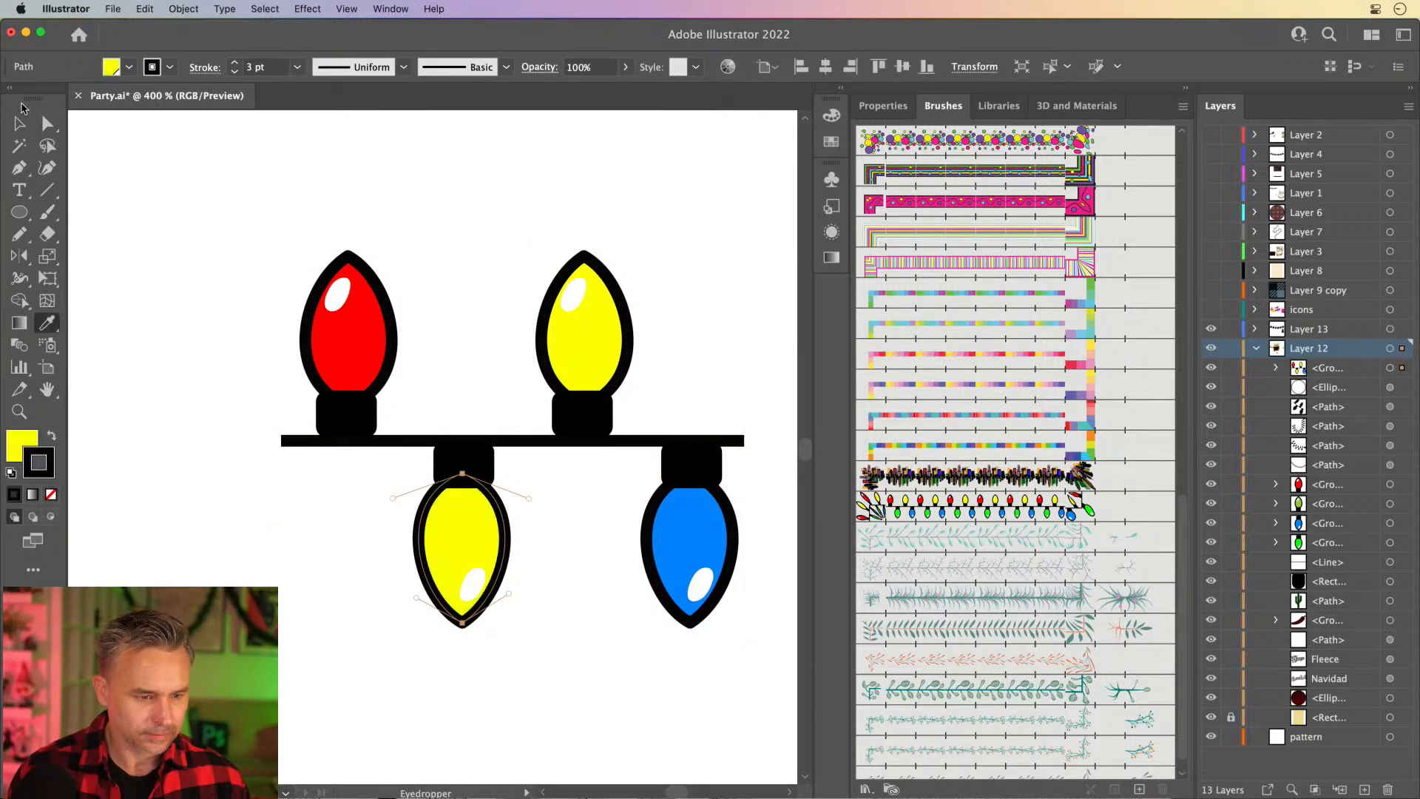
Fill the upper yellow bulb with the bright green swatch.
click(20, 123)
key(i)
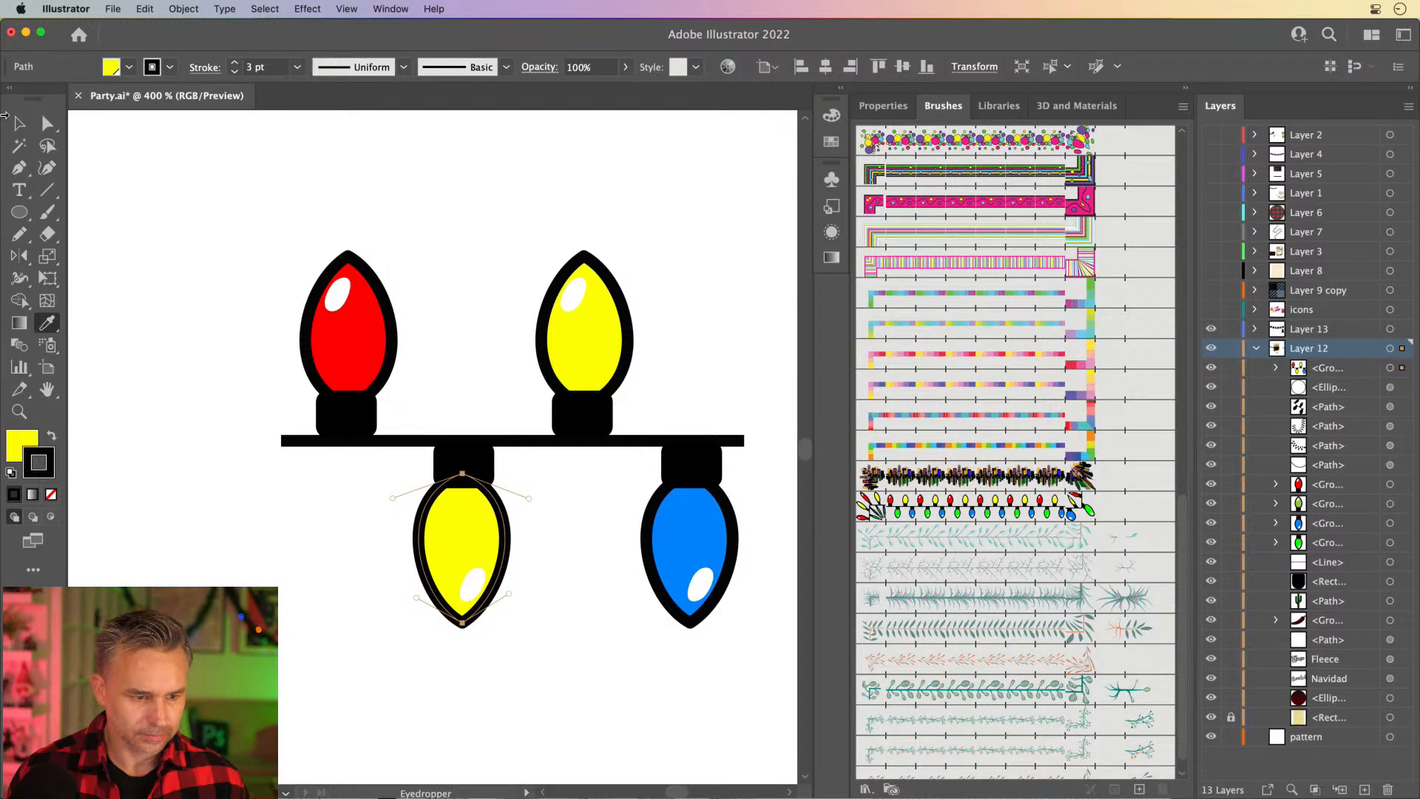
click(46, 123)
click(558, 349)
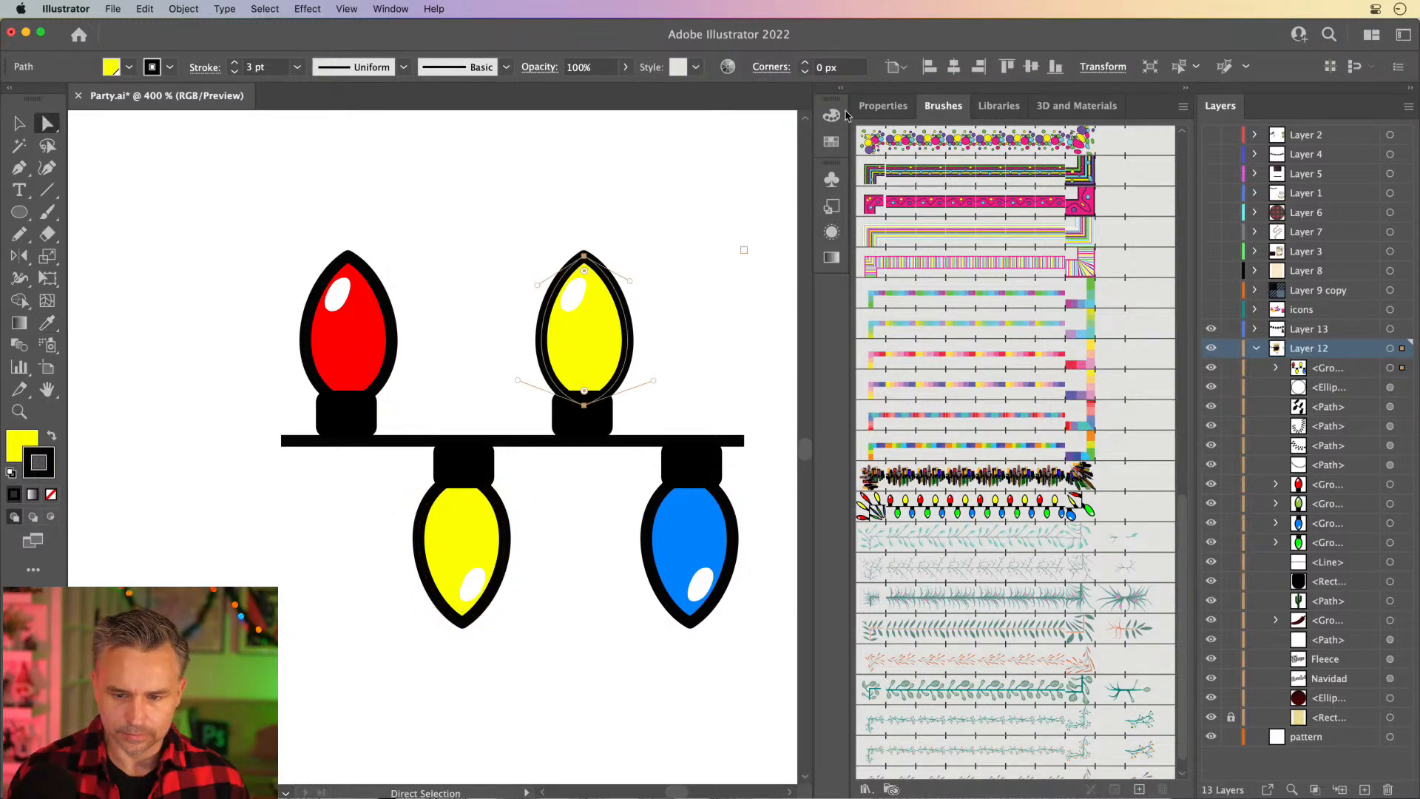
click(829, 142)
click(741, 165)
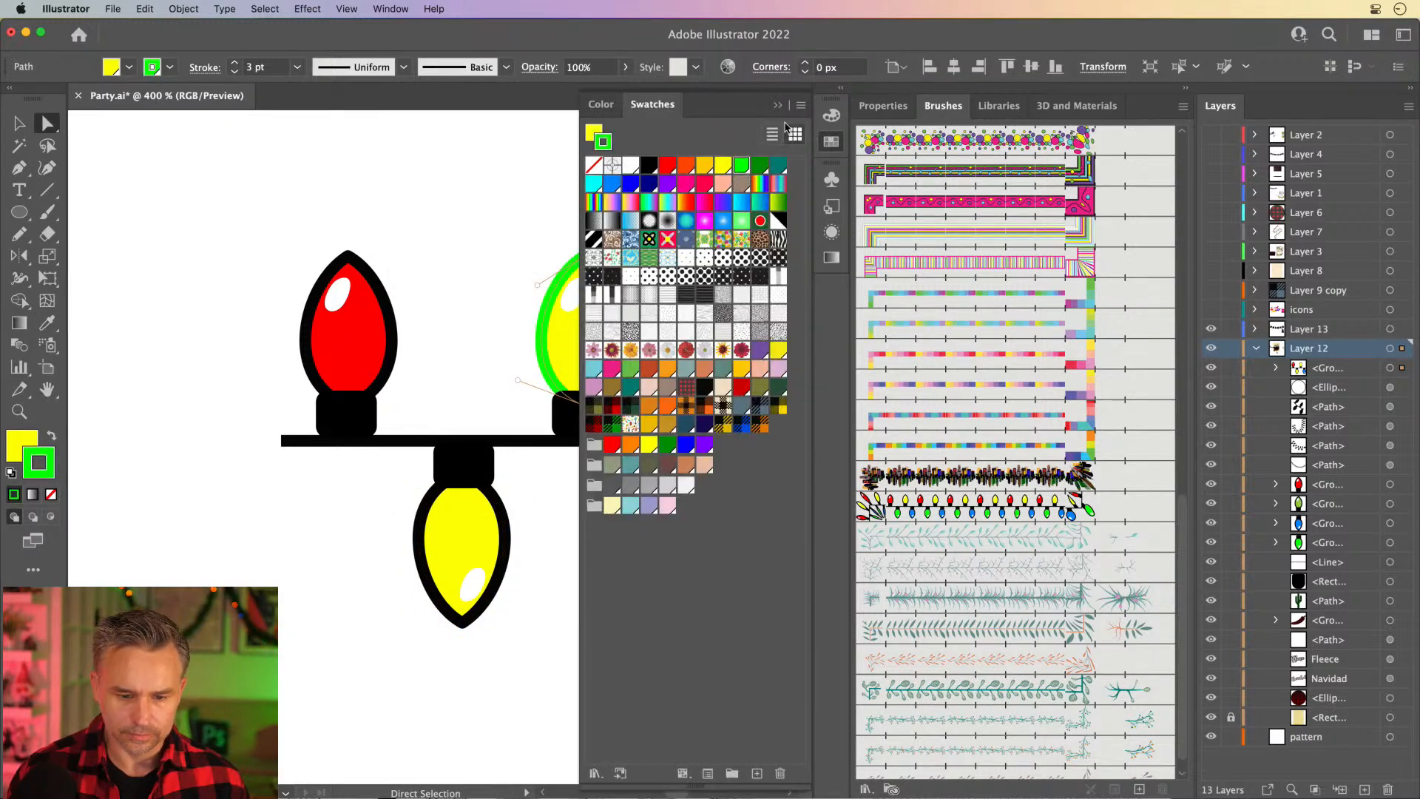
click(51, 438)
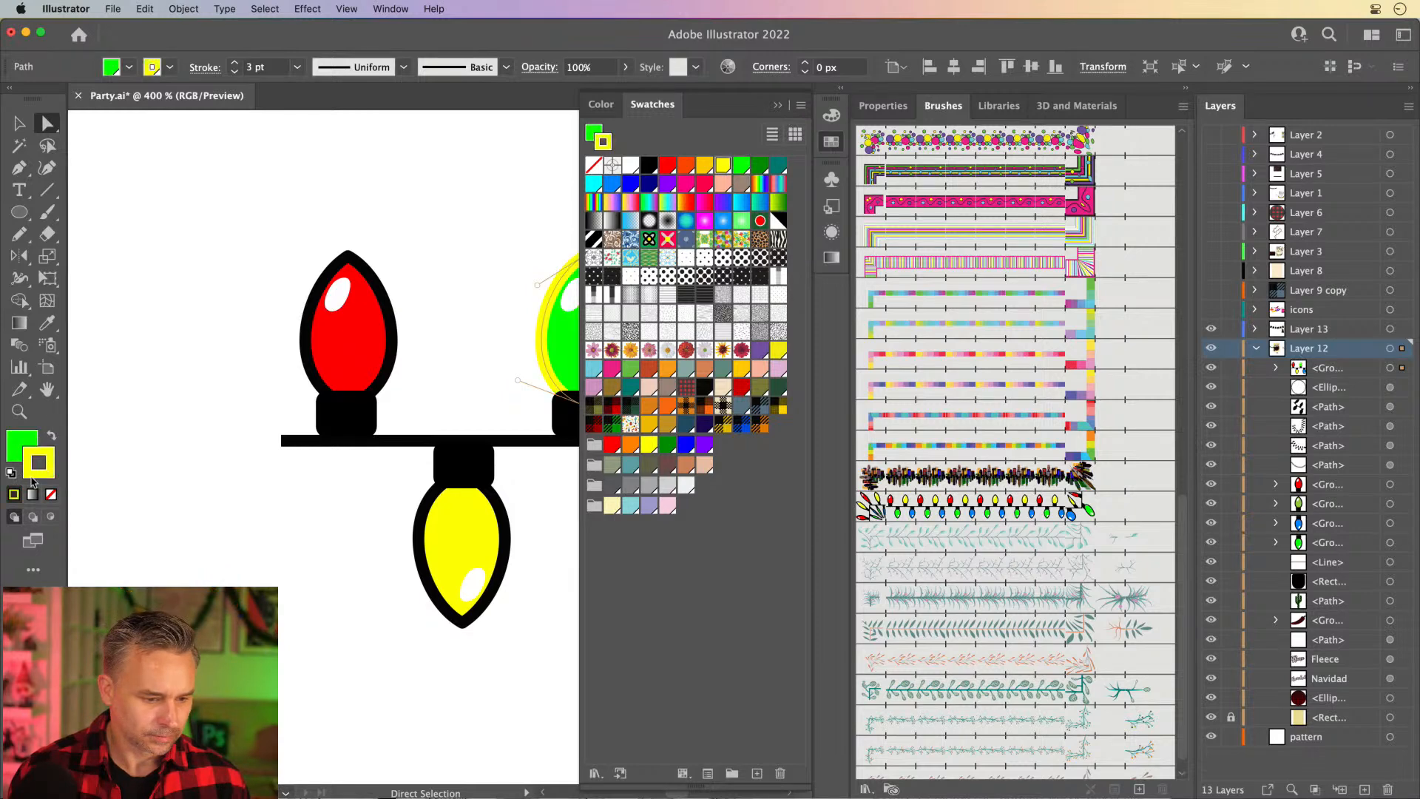
Set the upper green bulb's stroke to near-black 020202 and deselect it.
double_click(35, 475)
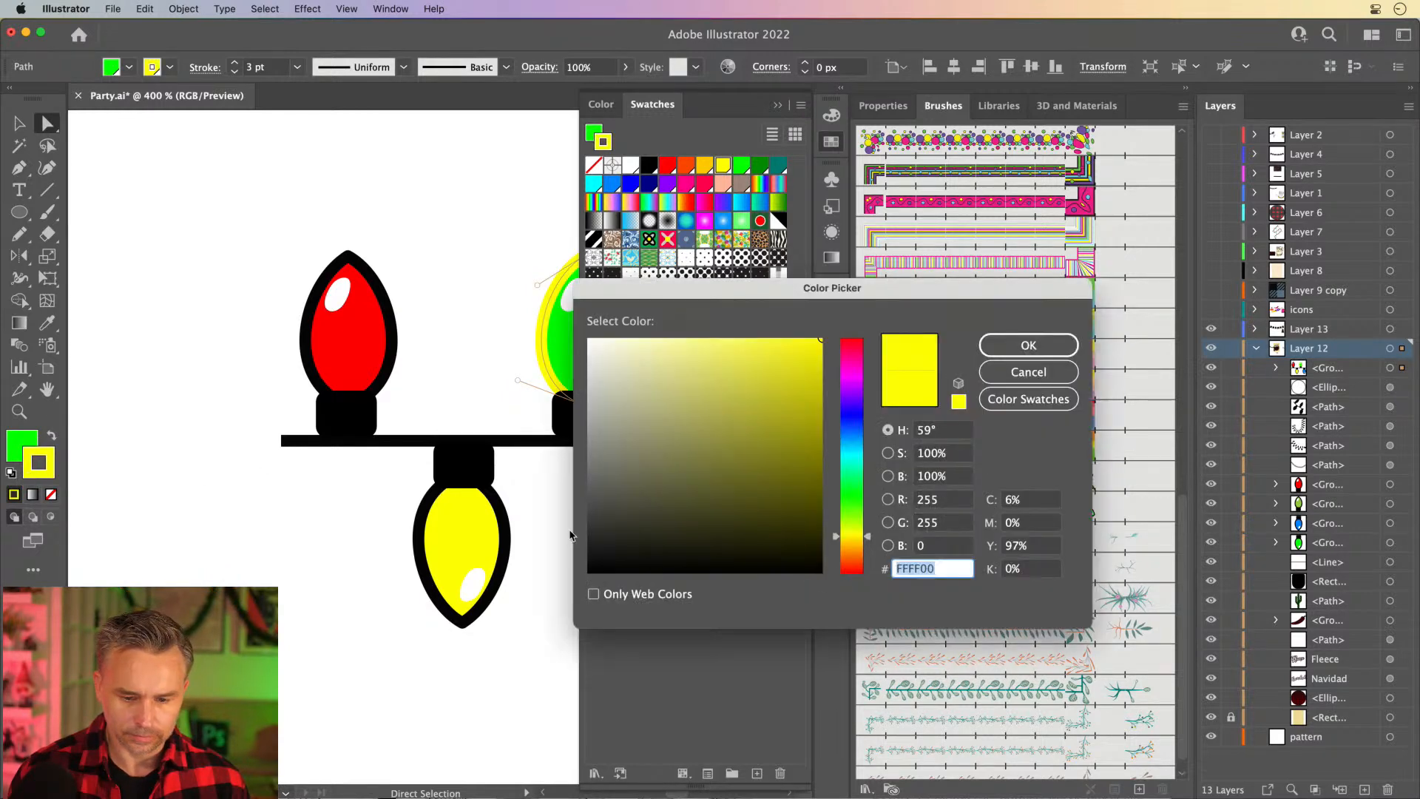
text(000000)
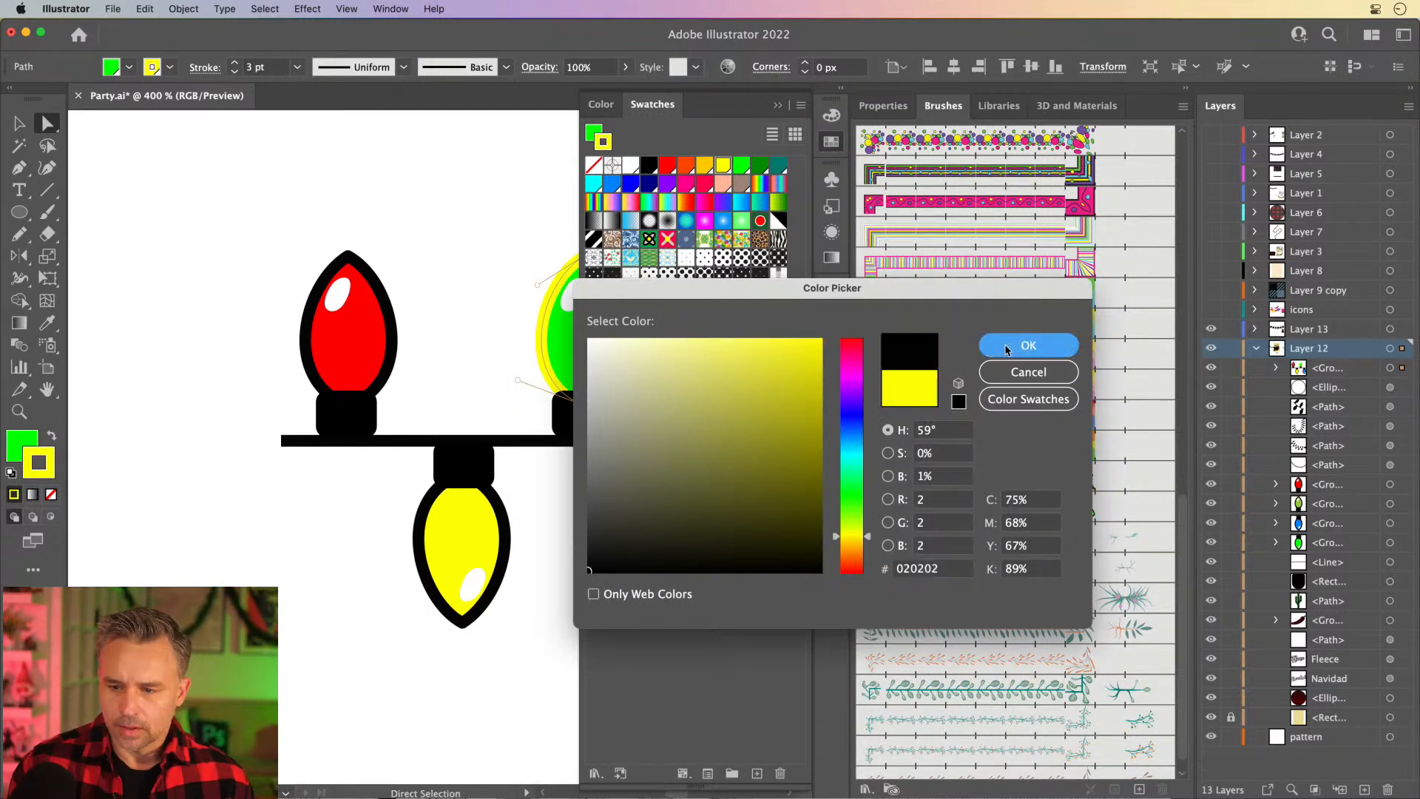
click(1024, 345)
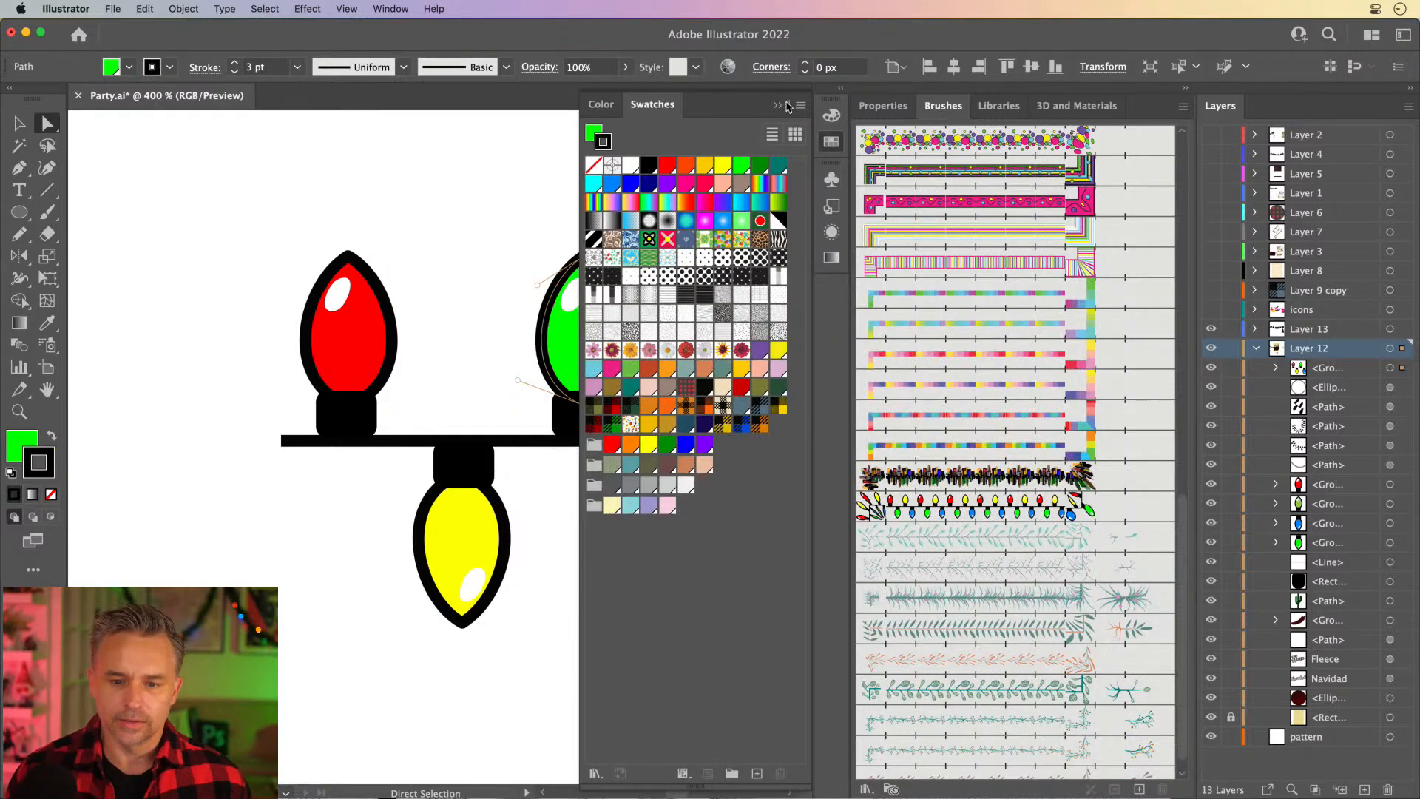
click(778, 107)
click(19, 123)
click(206, 232)
Shorten all four bulbs by moving their tips toward the sockets, and round the tips to a corner radius of about 11 px.
click(47, 123)
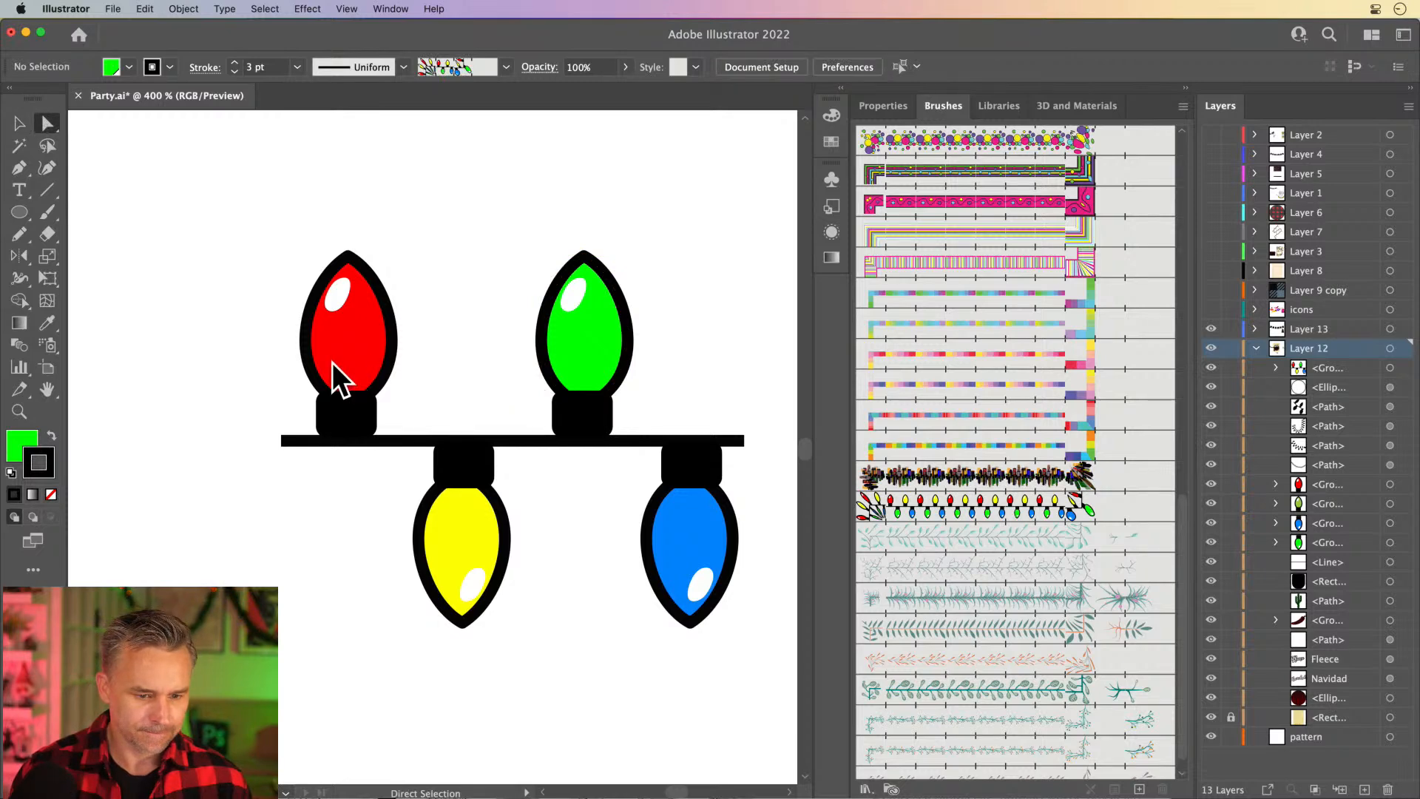
click(336, 364)
drag(237, 195, 628, 284)
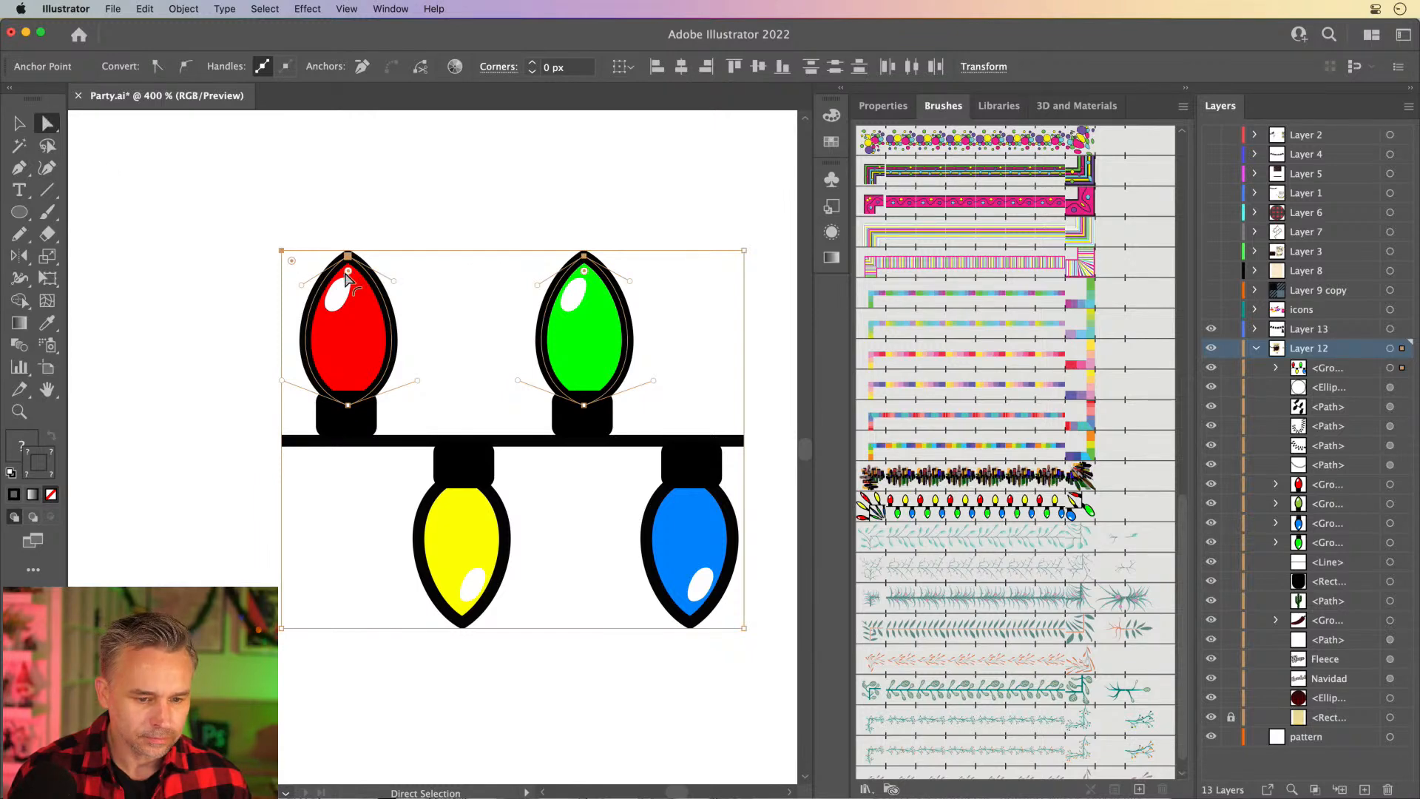
drag(350, 275, 352, 372)
drag(703, 676, 469, 539)
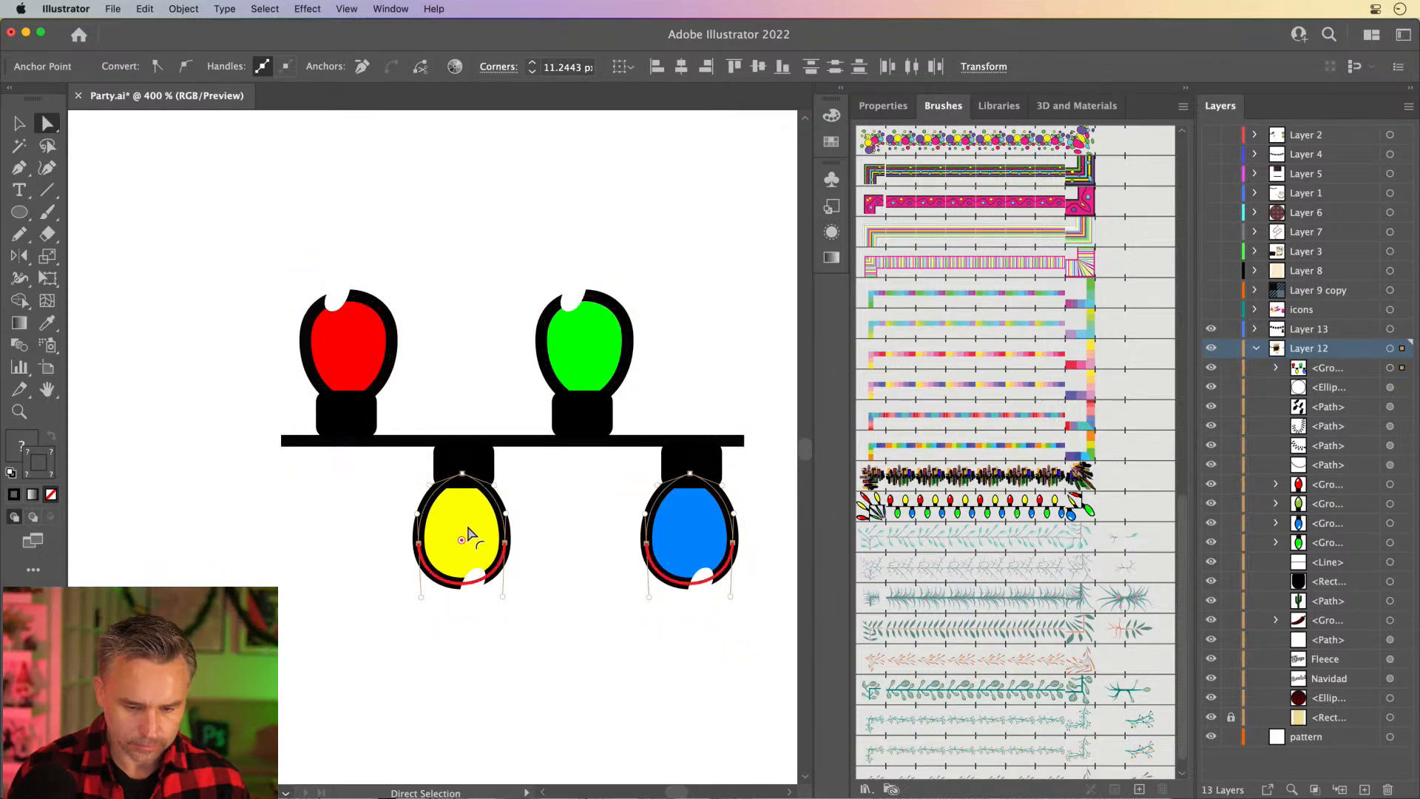
click(133, 165)
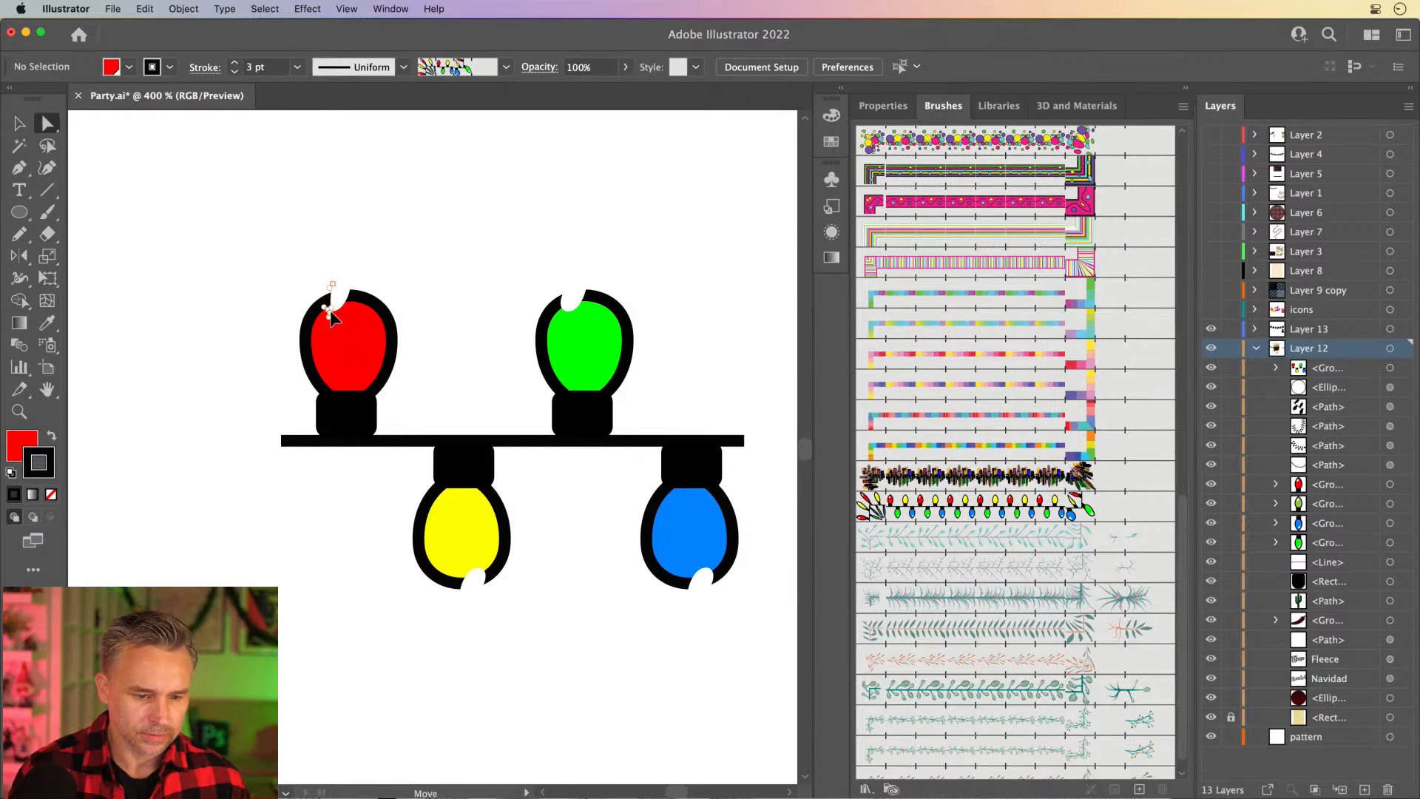
Isolate the red bulb and move its white highlight down inside the red fill.
click(328, 317)
click(19, 123)
click(168, 231)
double_click(344, 298)
click(338, 302)
double_click(336, 300)
drag(339, 296, 331, 321)
Isolate the green bulb and move its white highlight down inside the green fill.
double_click(553, 339)
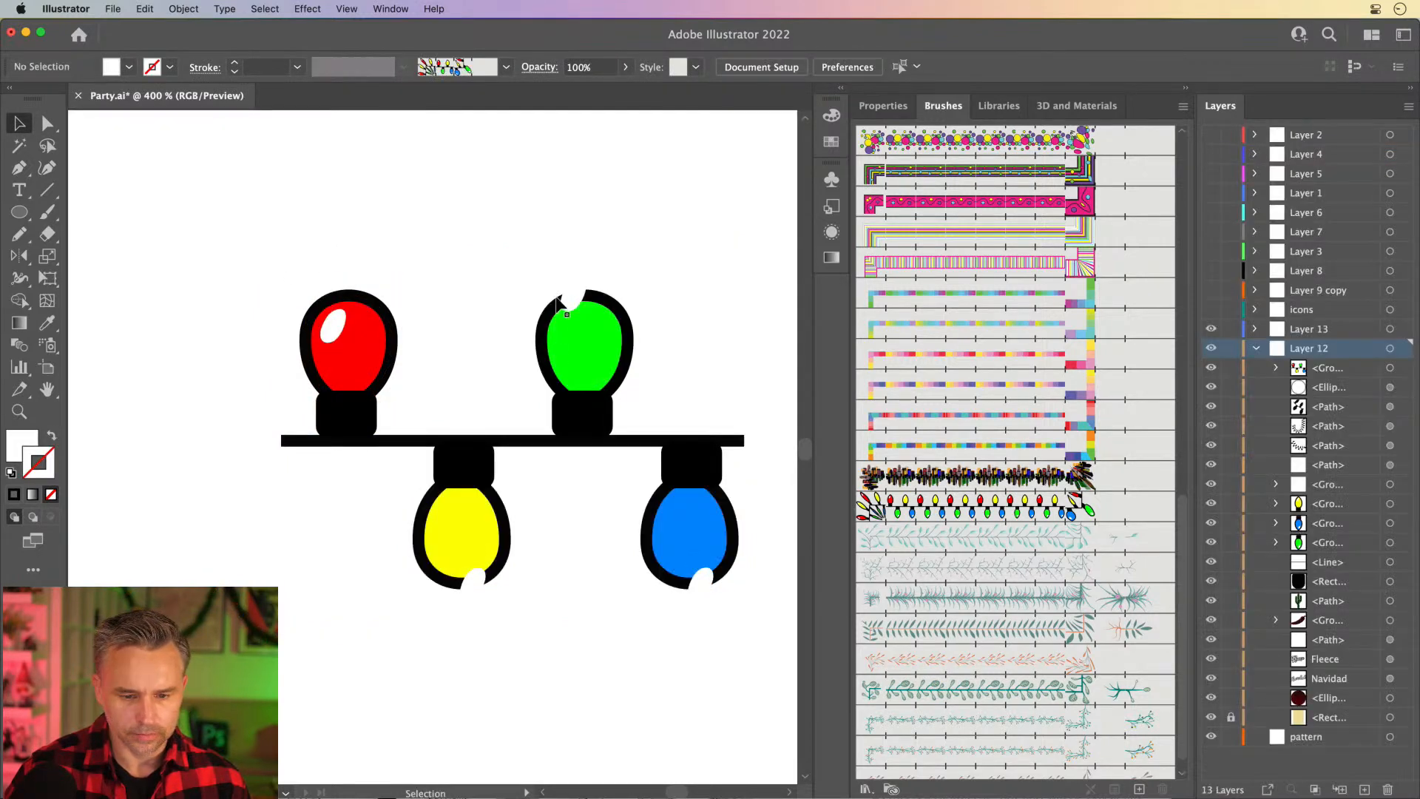
double_click(568, 296)
double_click(572, 295)
click(572, 293)
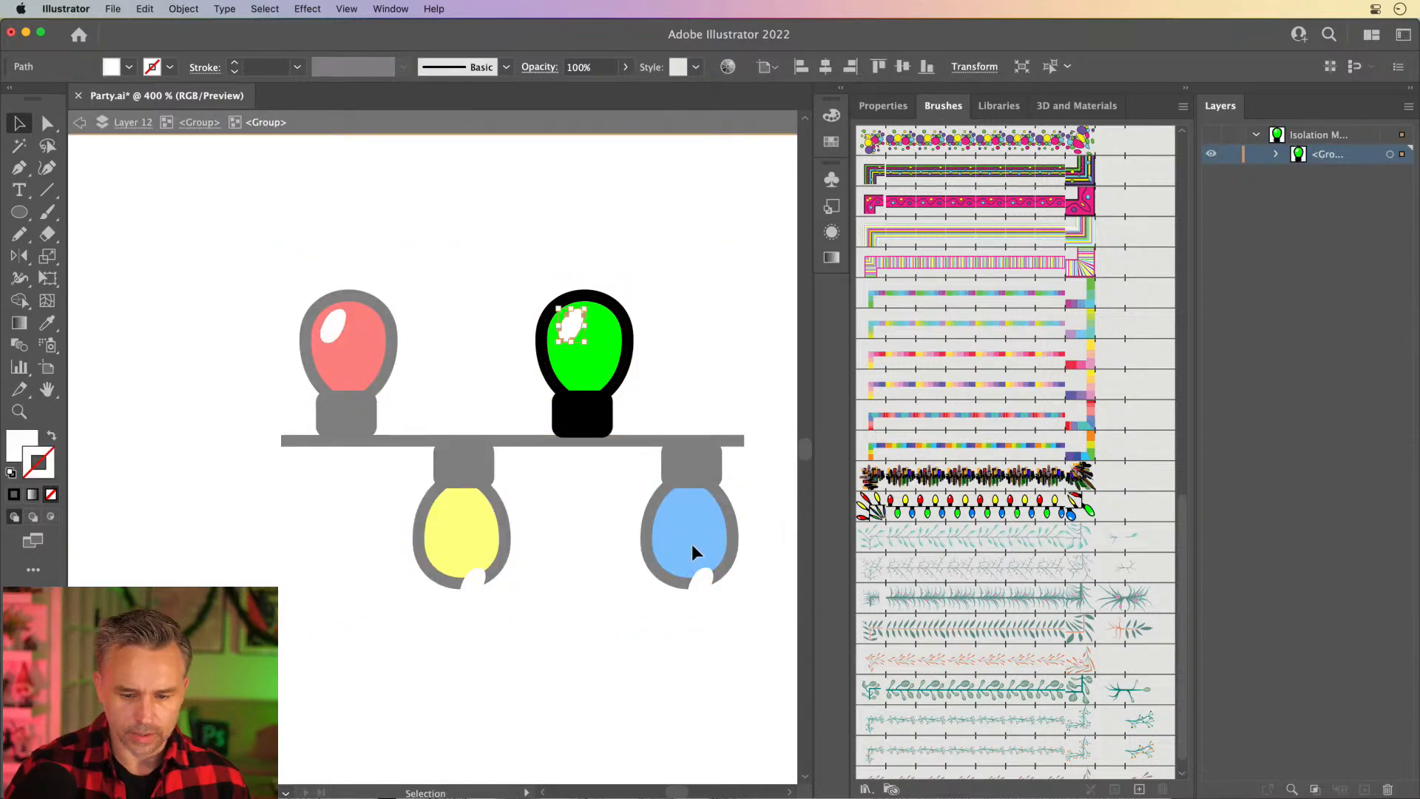
Isolate the blue bulb and move its white highlight up inside the blue fill.
click(700, 579)
double_click(700, 579)
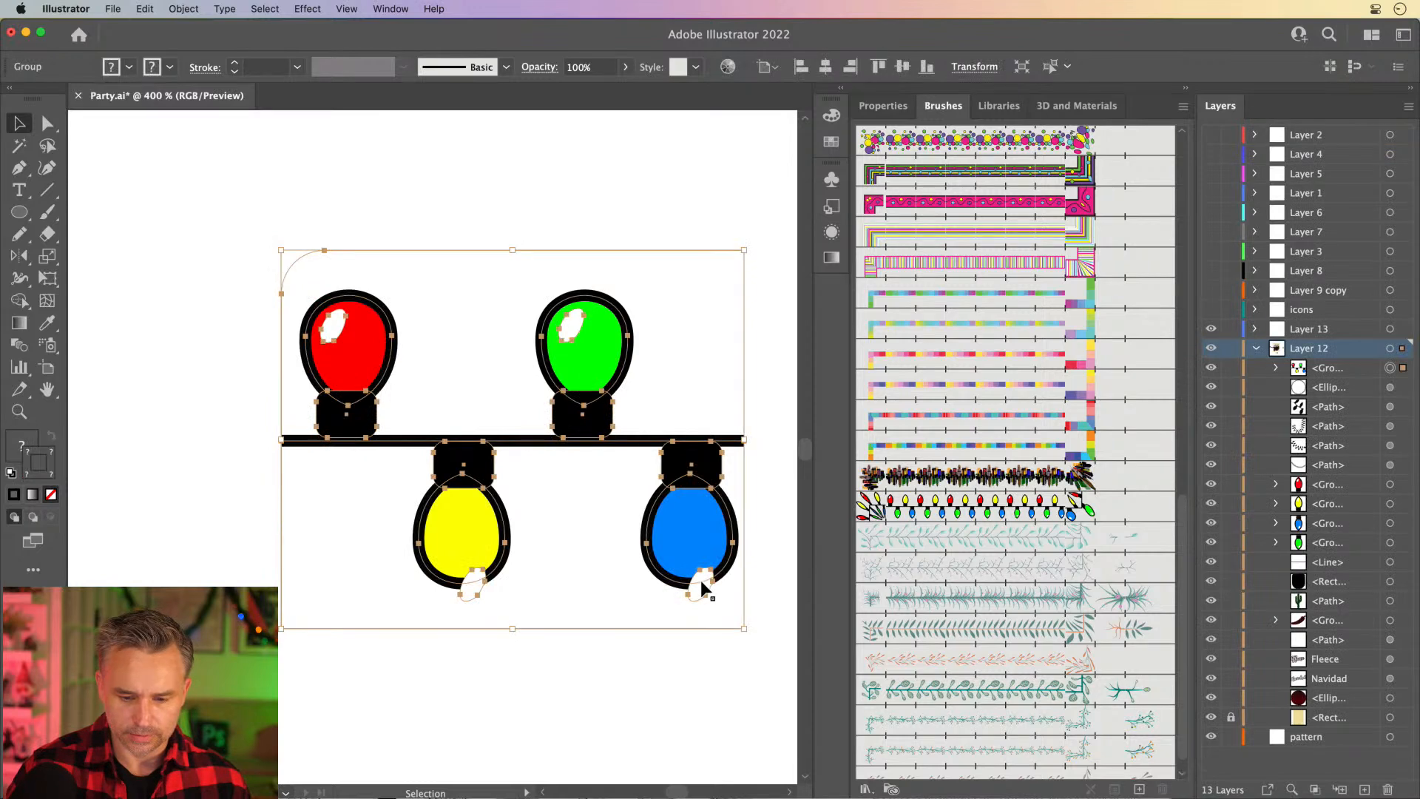
double_click(696, 586)
click(696, 584)
double_click(698, 584)
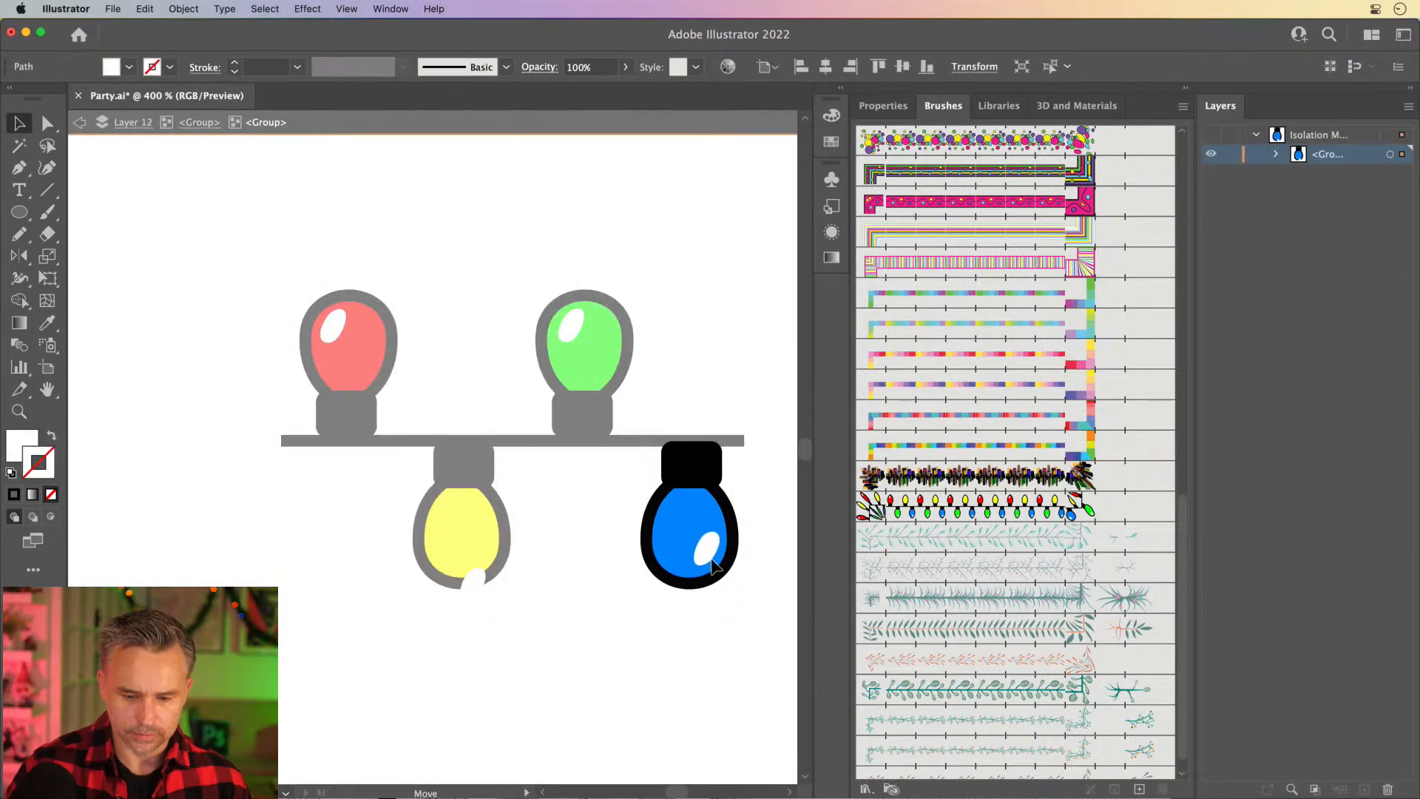
Isolate the yellow bulb, move its white highlight up inside the yellow fill, and exit isolation mode.
double_click(471, 577)
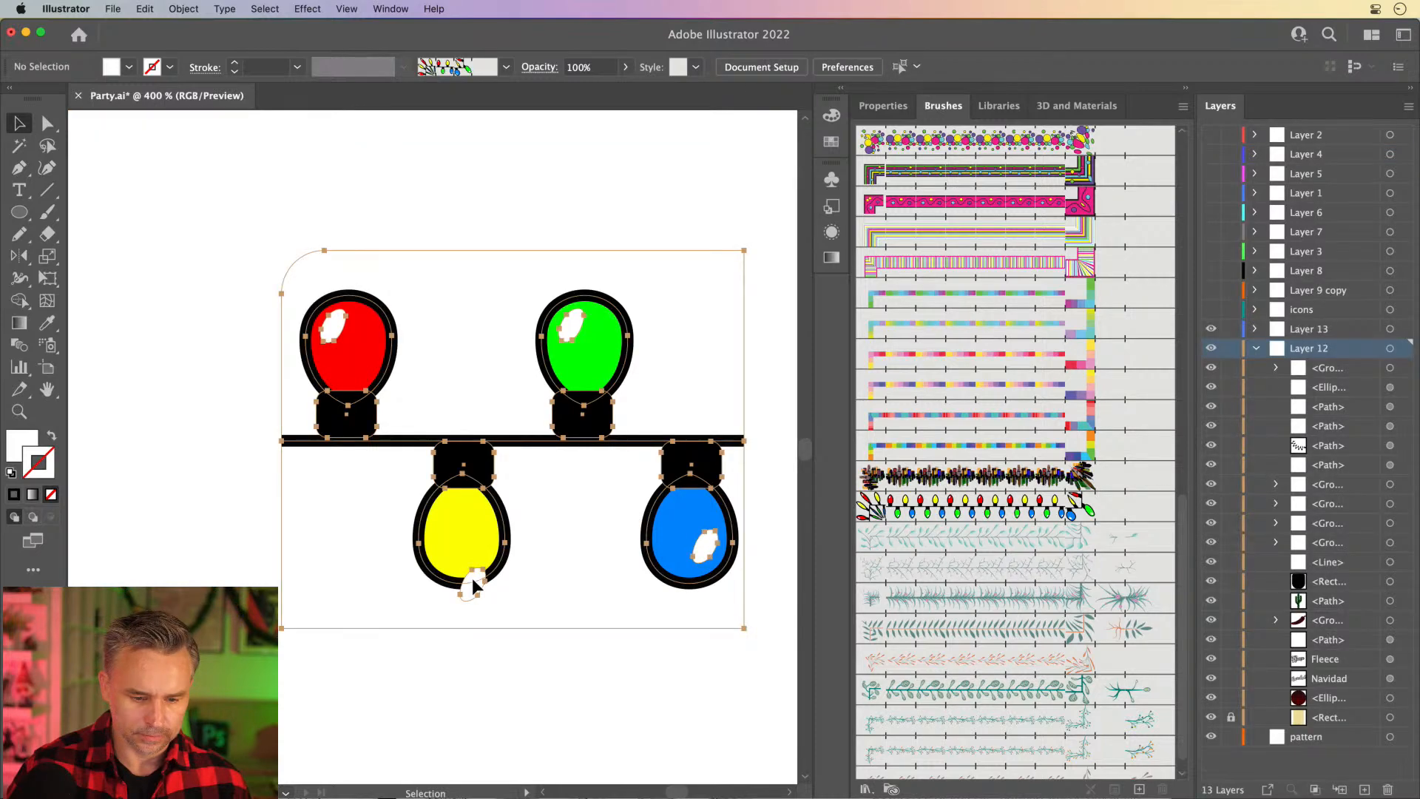
double_click(472, 579)
click(470, 581)
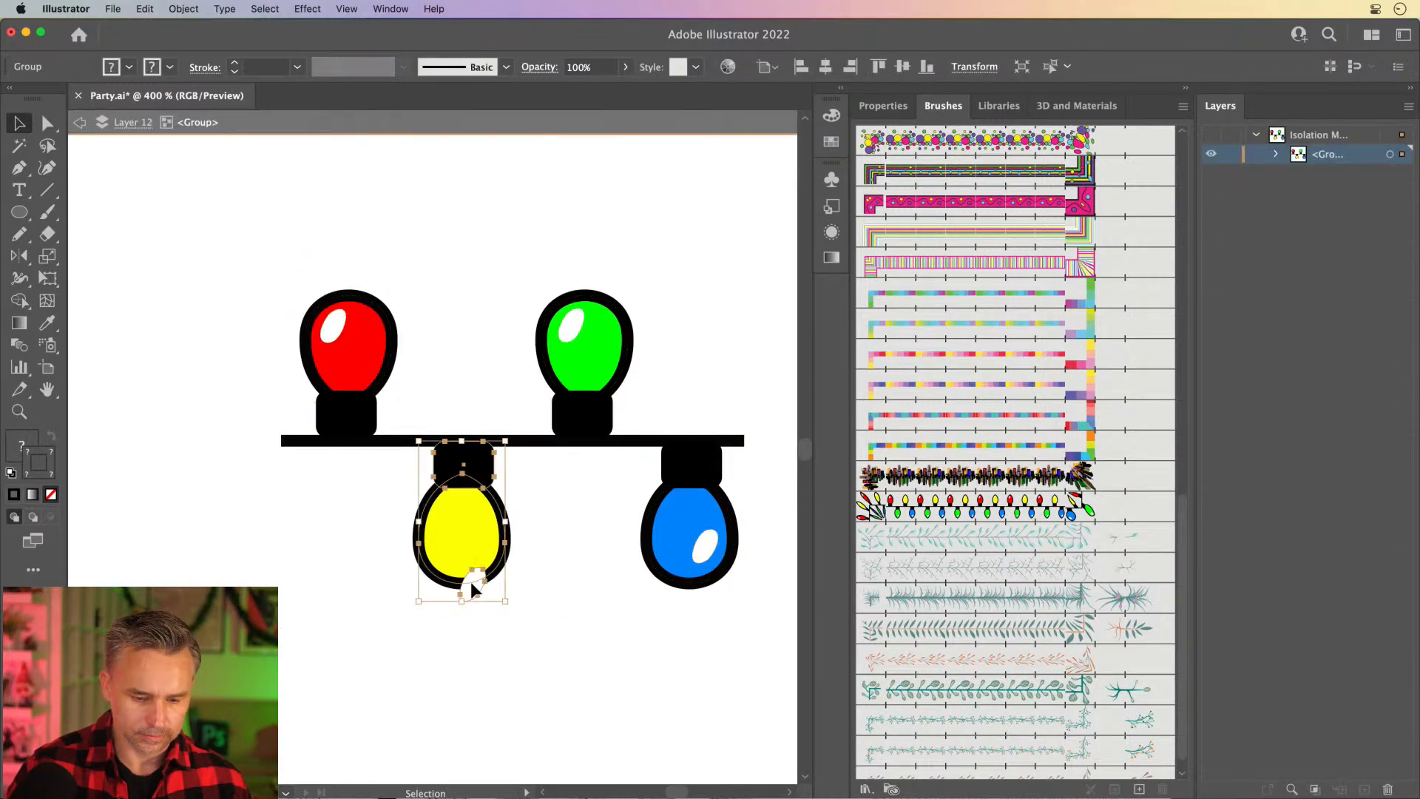
double_click(471, 581)
drag(472, 583, 471, 547)
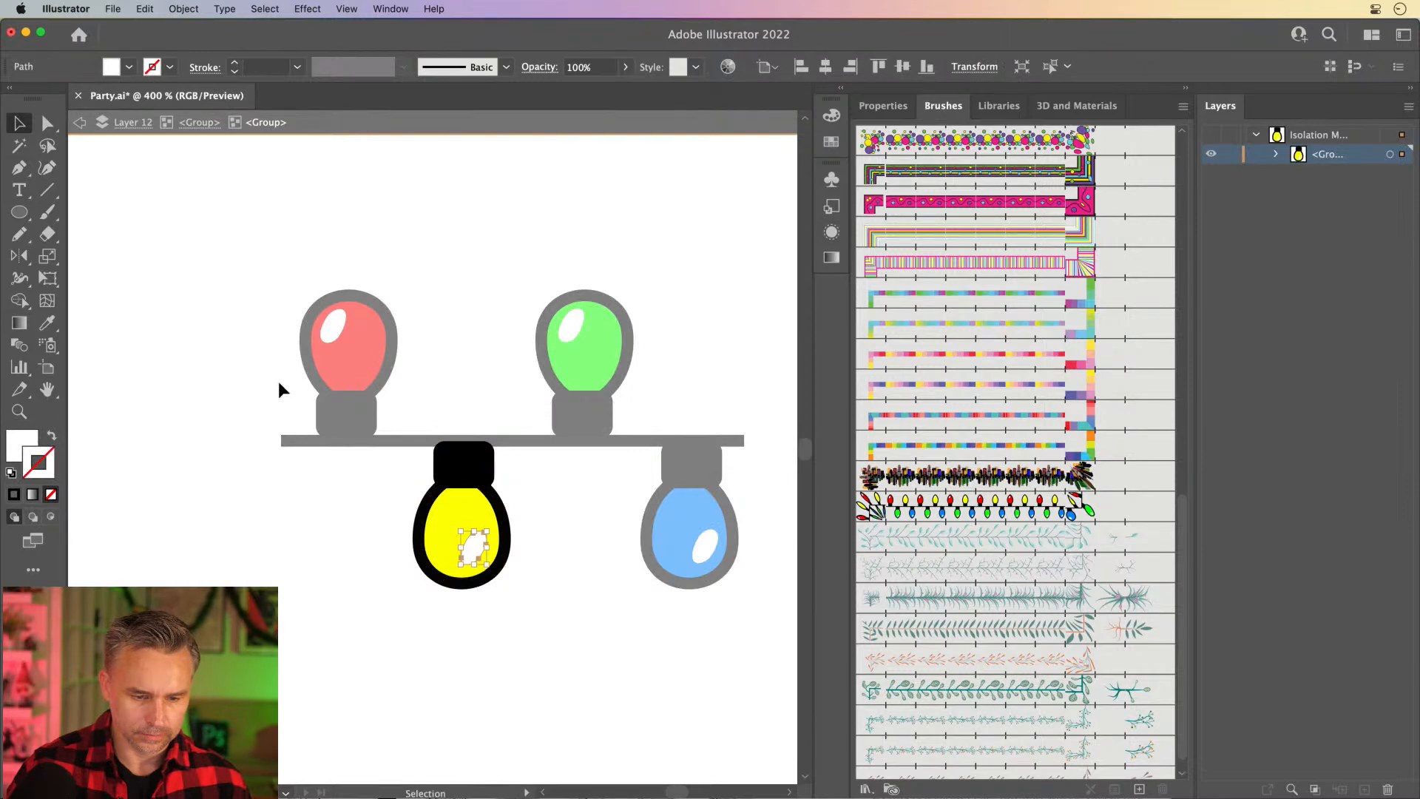
double_click(250, 321)
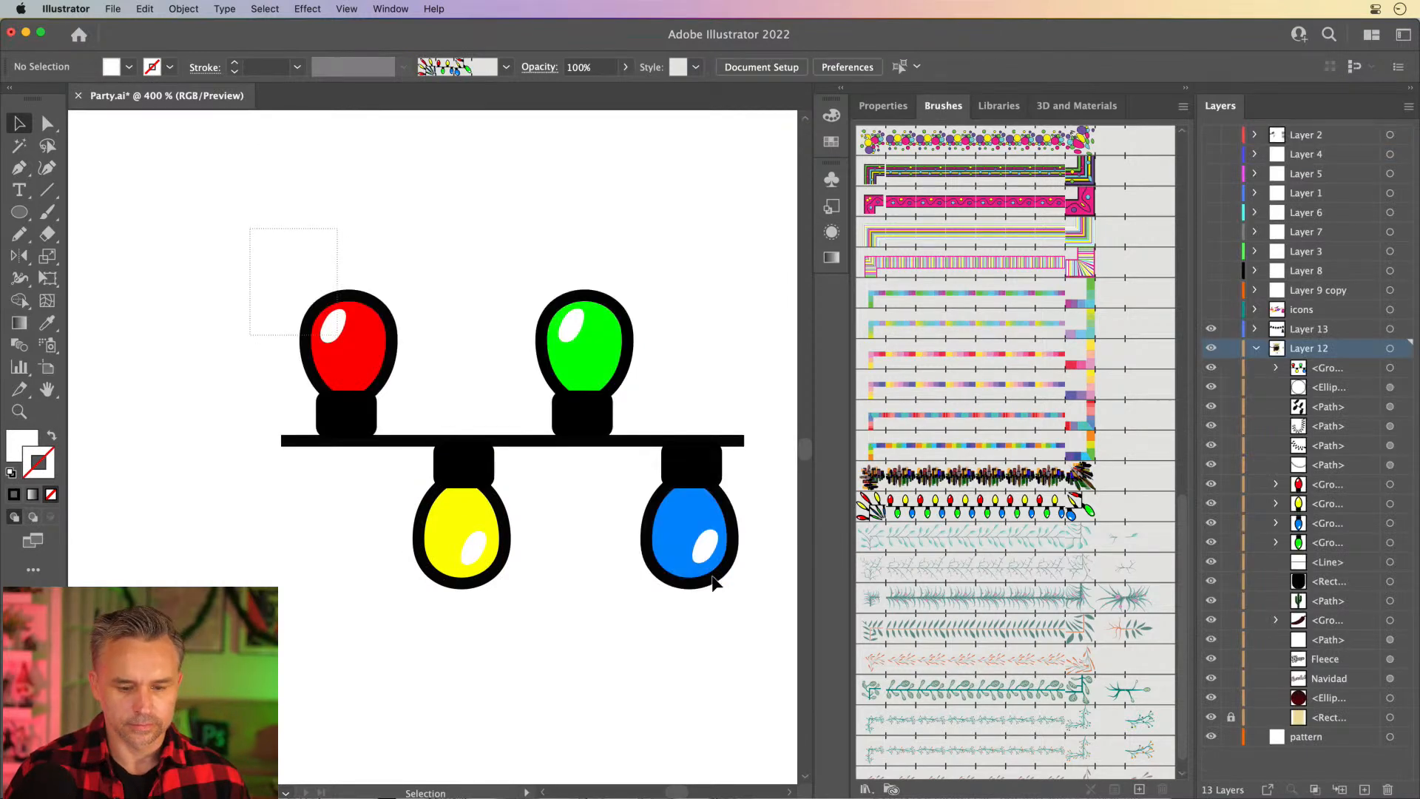
Start a new pattern brush from the rounder-bulb lights group and set its scale to 20%.
click(580, 369)
drag(580, 370, 791, 539)
drag(865, 769, 983, 770)
click(566, 492)
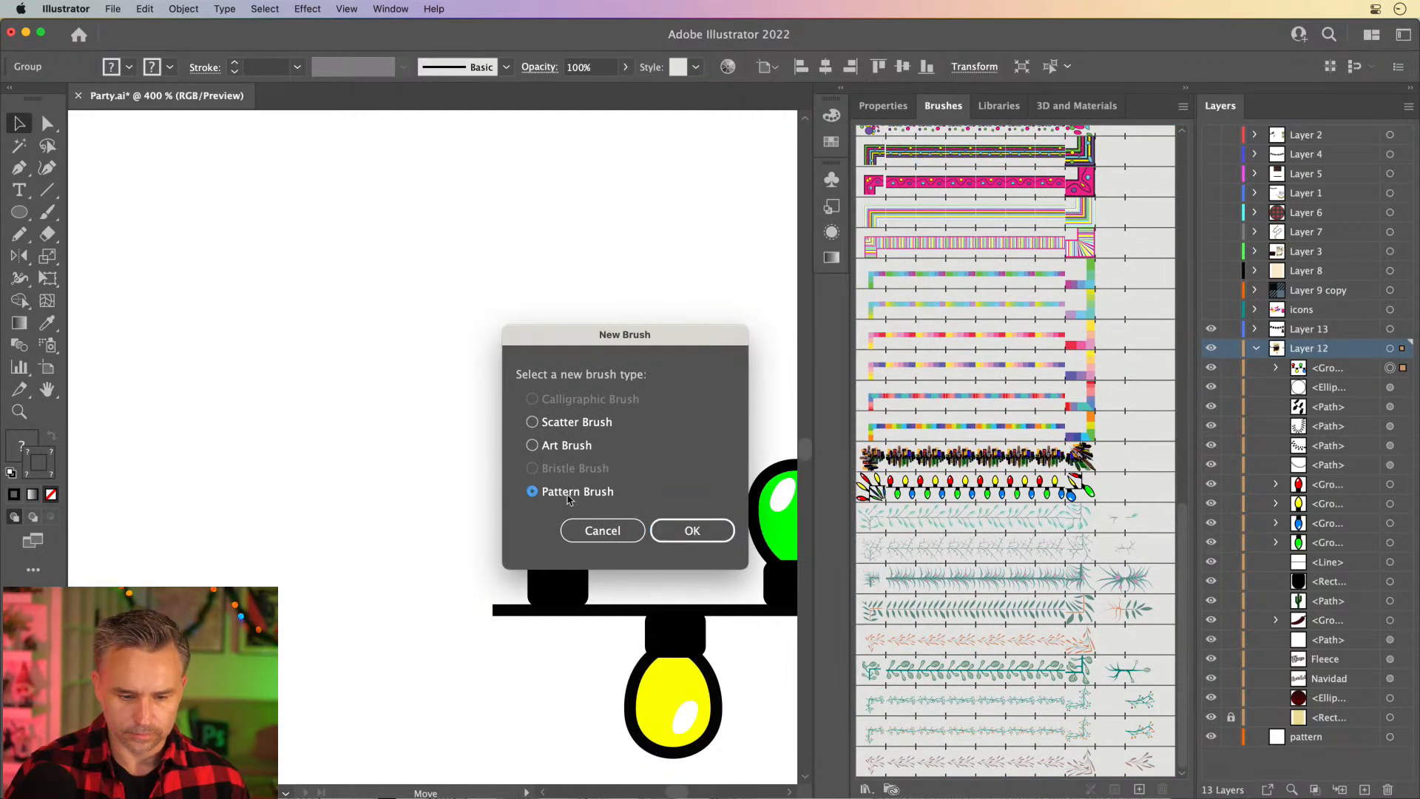
click(677, 530)
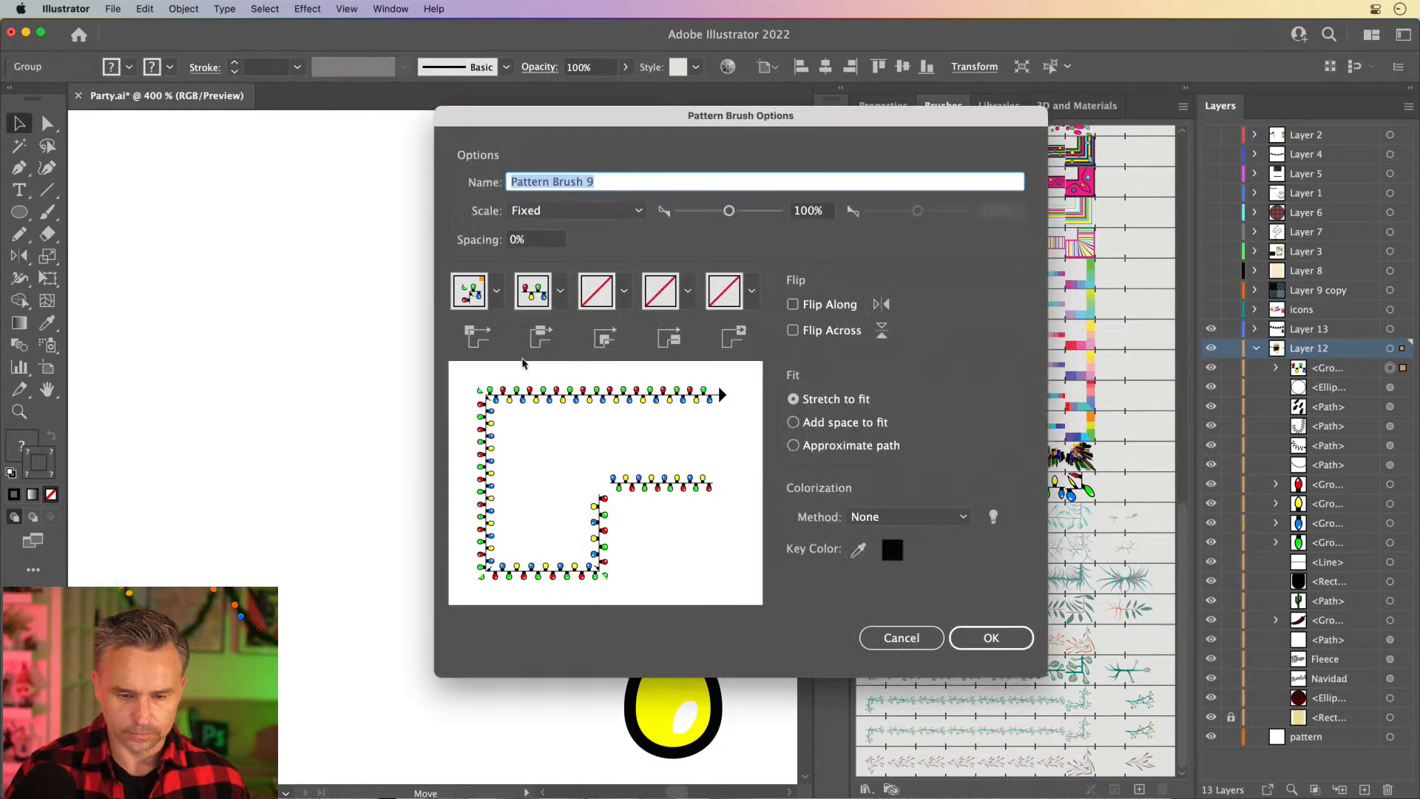
click(826, 214)
text(20)
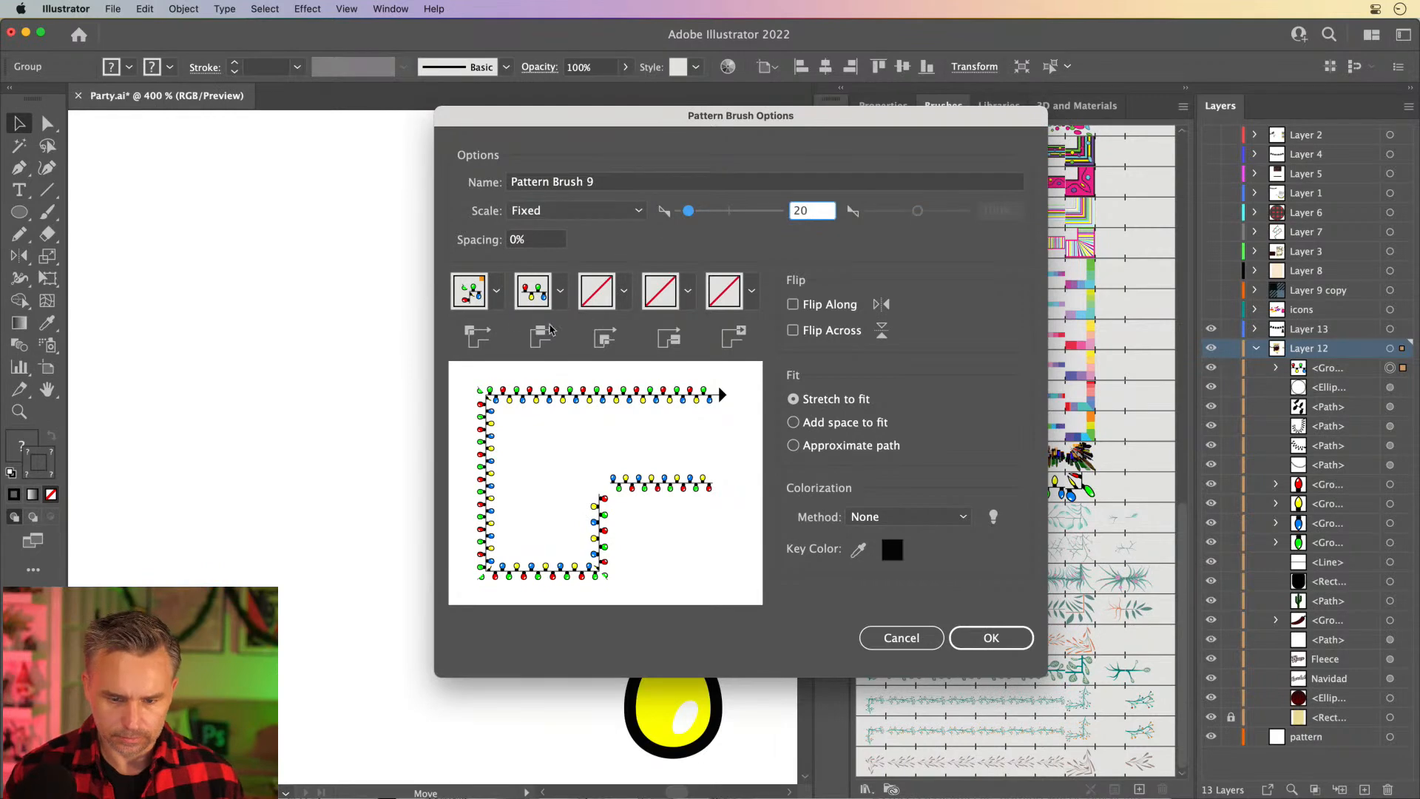
Set the brush's inner corner tile to Auto-Centered and its outer corner tile to Auto-Between.
click(623, 290)
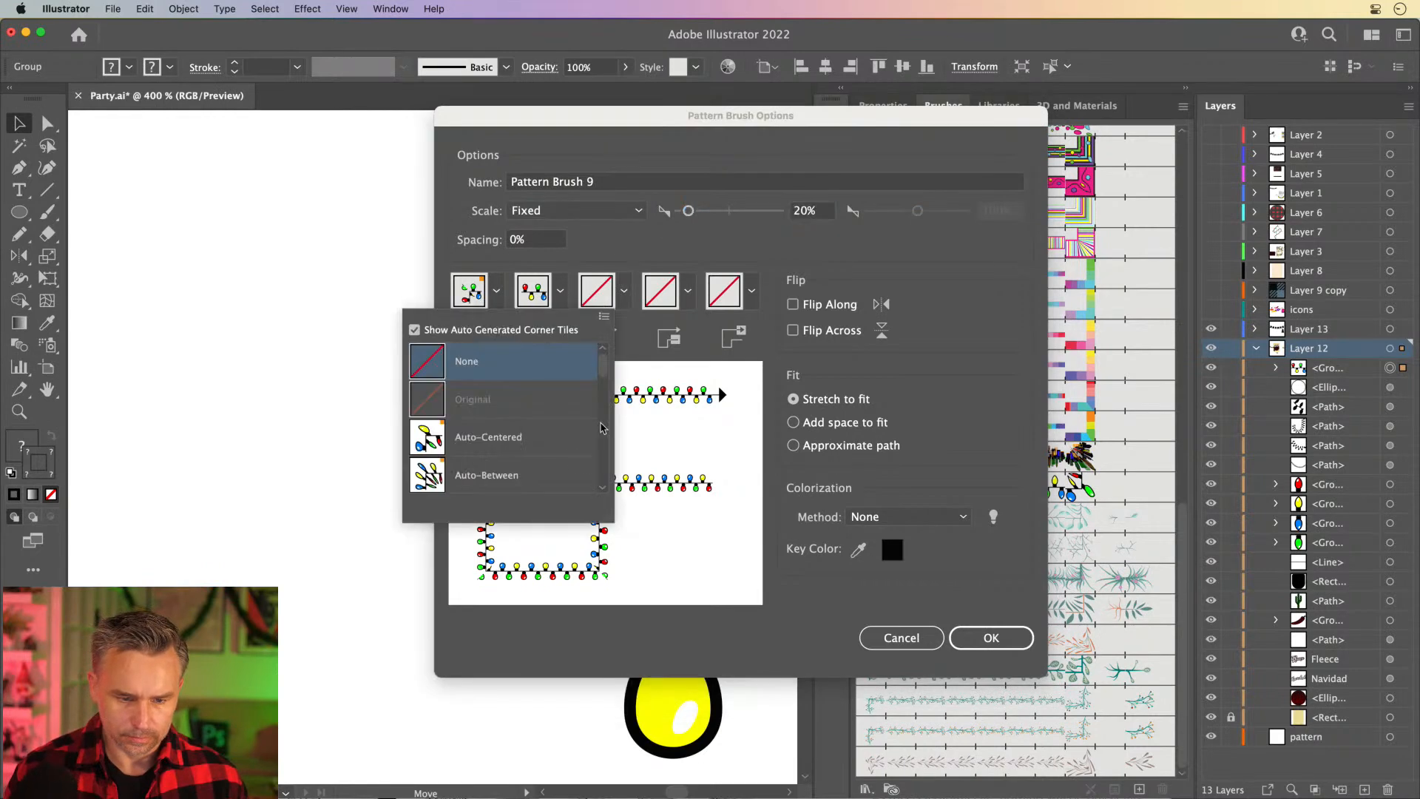
click(419, 444)
click(496, 290)
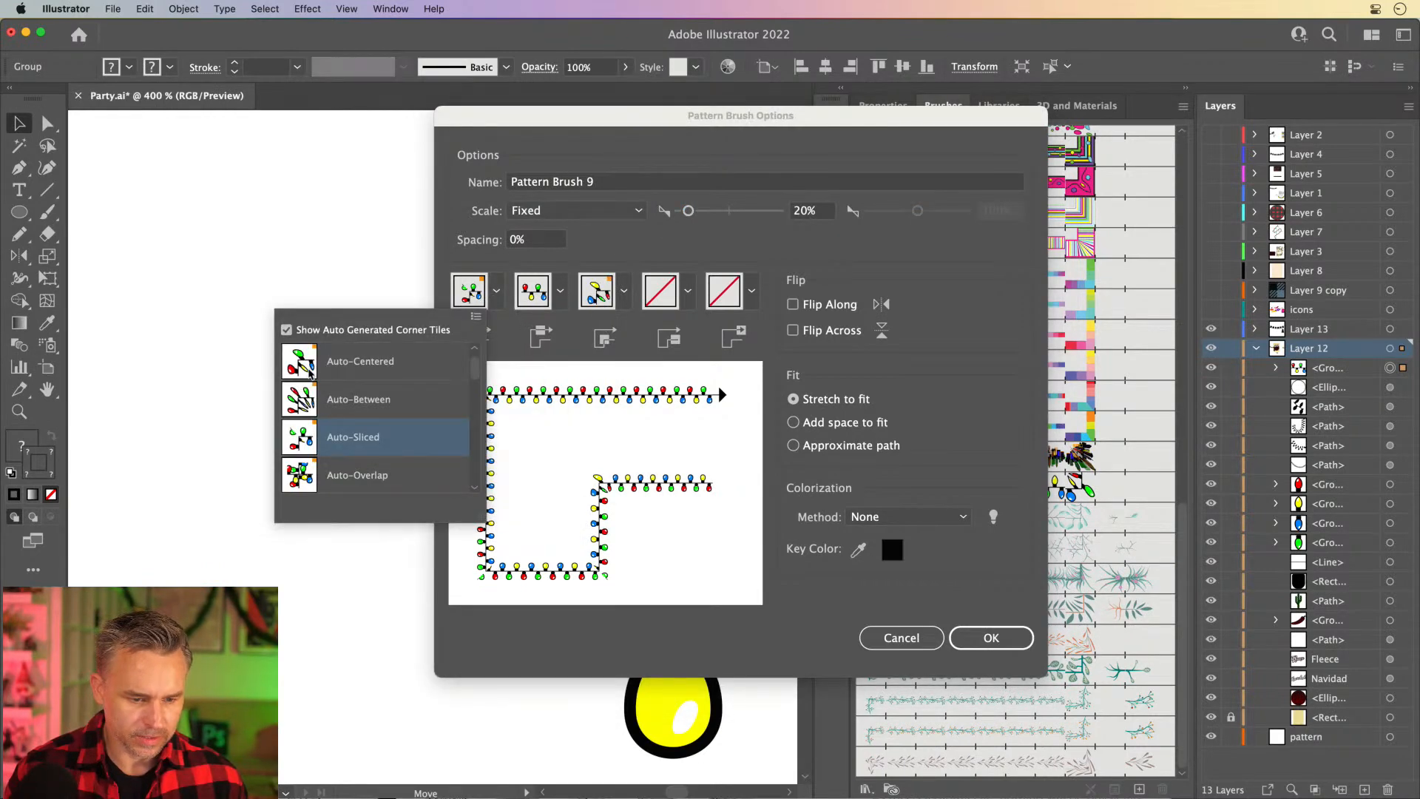
click(322, 397)
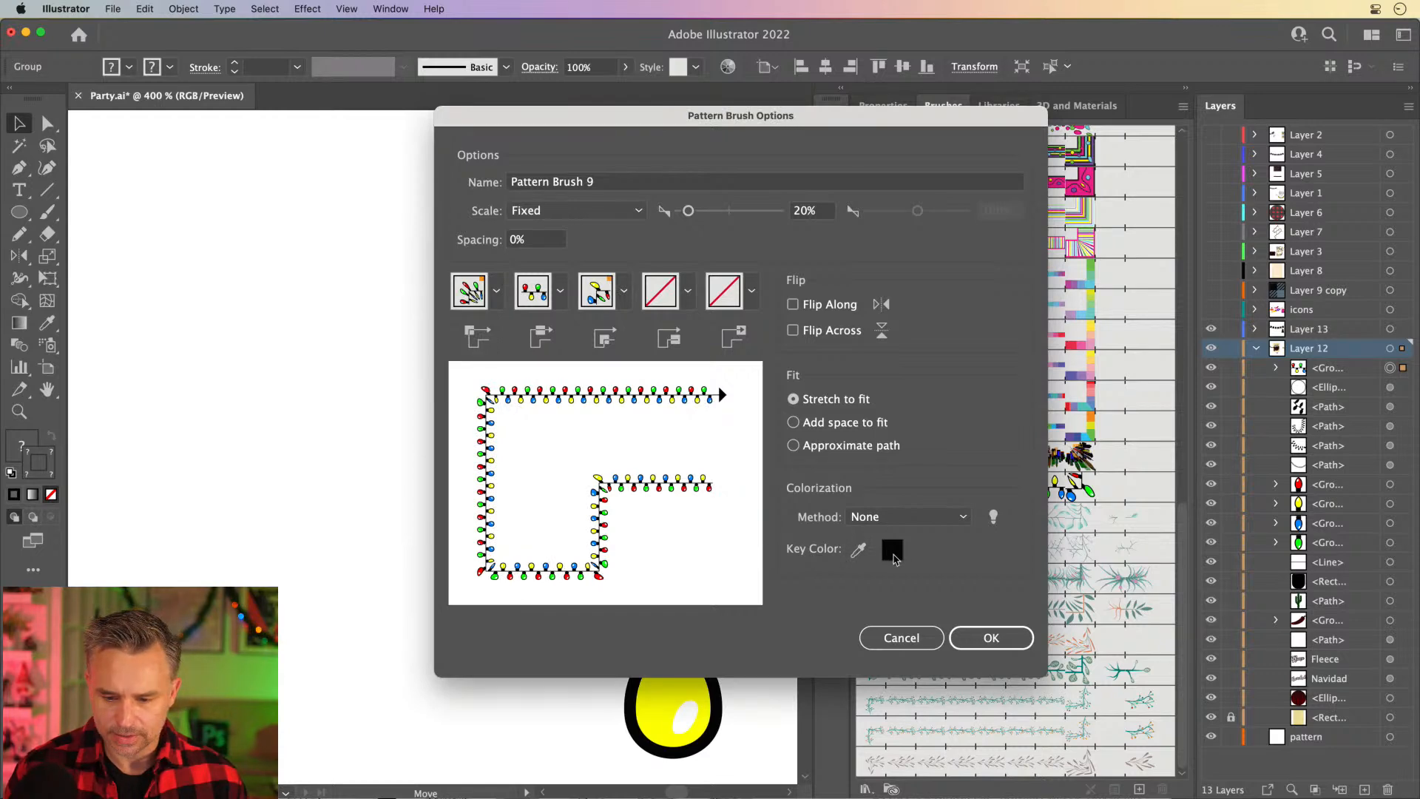
Sample a key color from the brush preview, set the colorization method to Hue Shift, and confirm the brush.
click(857, 551)
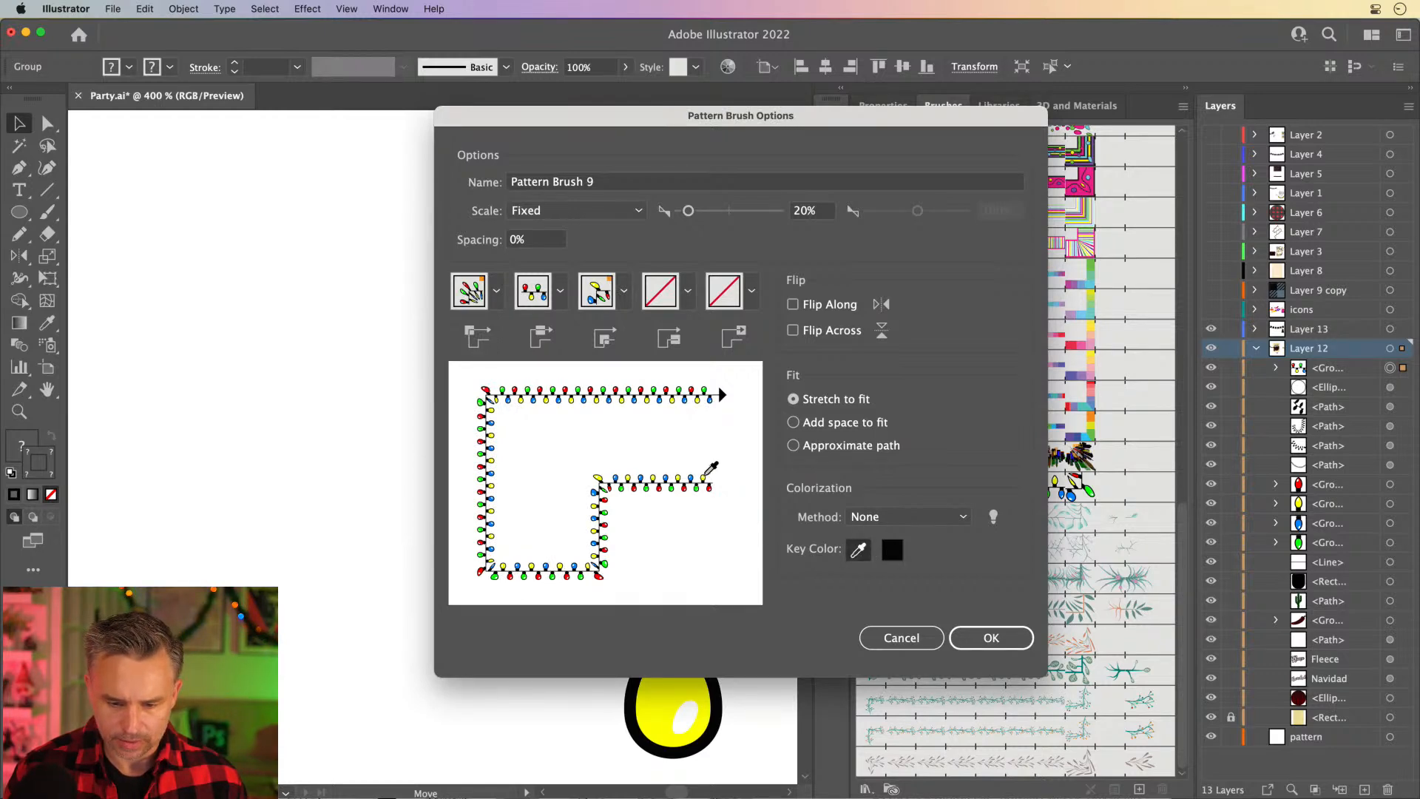
click(921, 517)
click(908, 605)
click(991, 637)
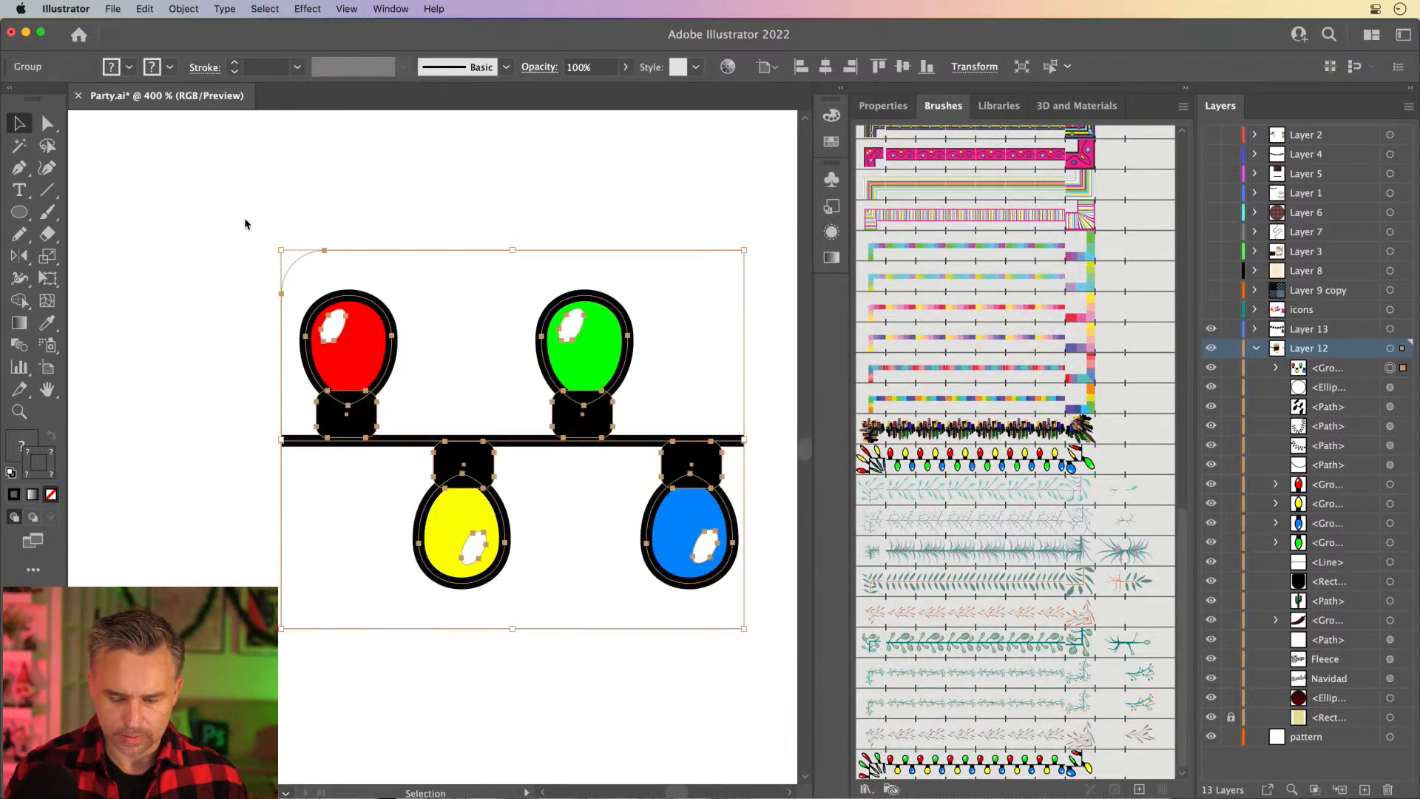
Deselect the artwork and reorder the new rounder-bulb brush directly below the original string-lights brush.
click(244, 196)
scroll(996, 484, up, 2)
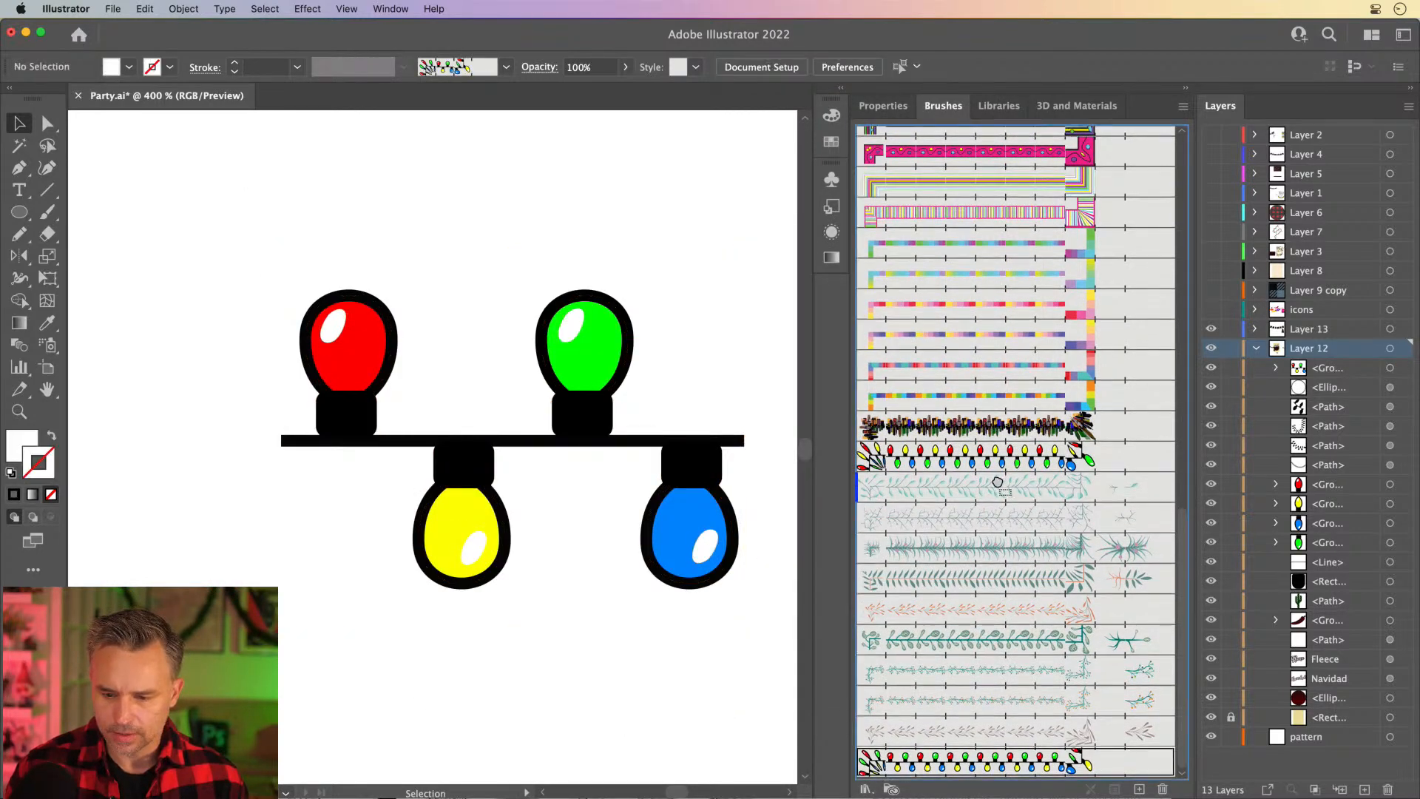
Move the rounder-bulb artwork below the poster, beside the original pointed-bulb lights artwork.
key(super+minus)
key(super+minus)
key(super+minus)
key(super+minus)
key(super+minus)
key(super+minus)
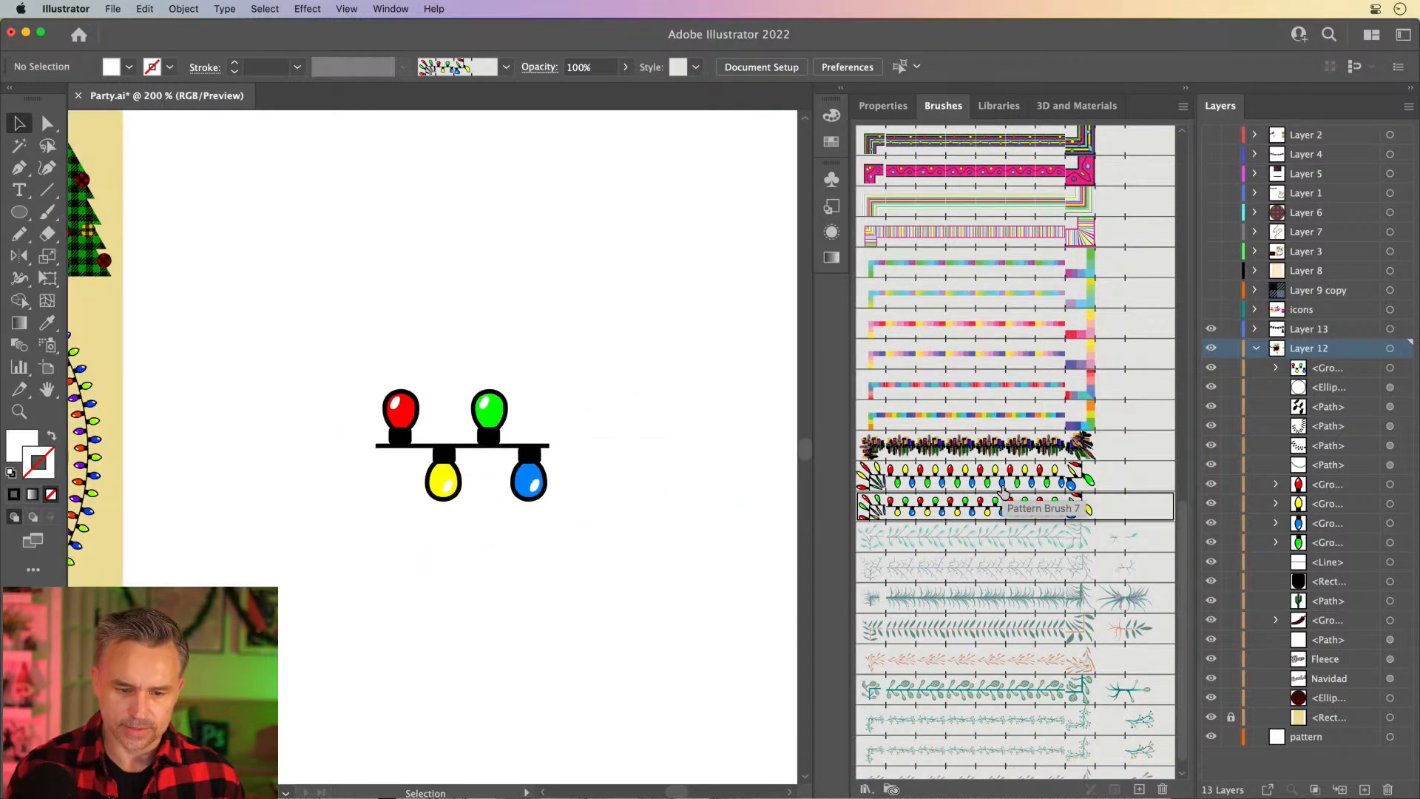
drag(466, 533, 642, 566)
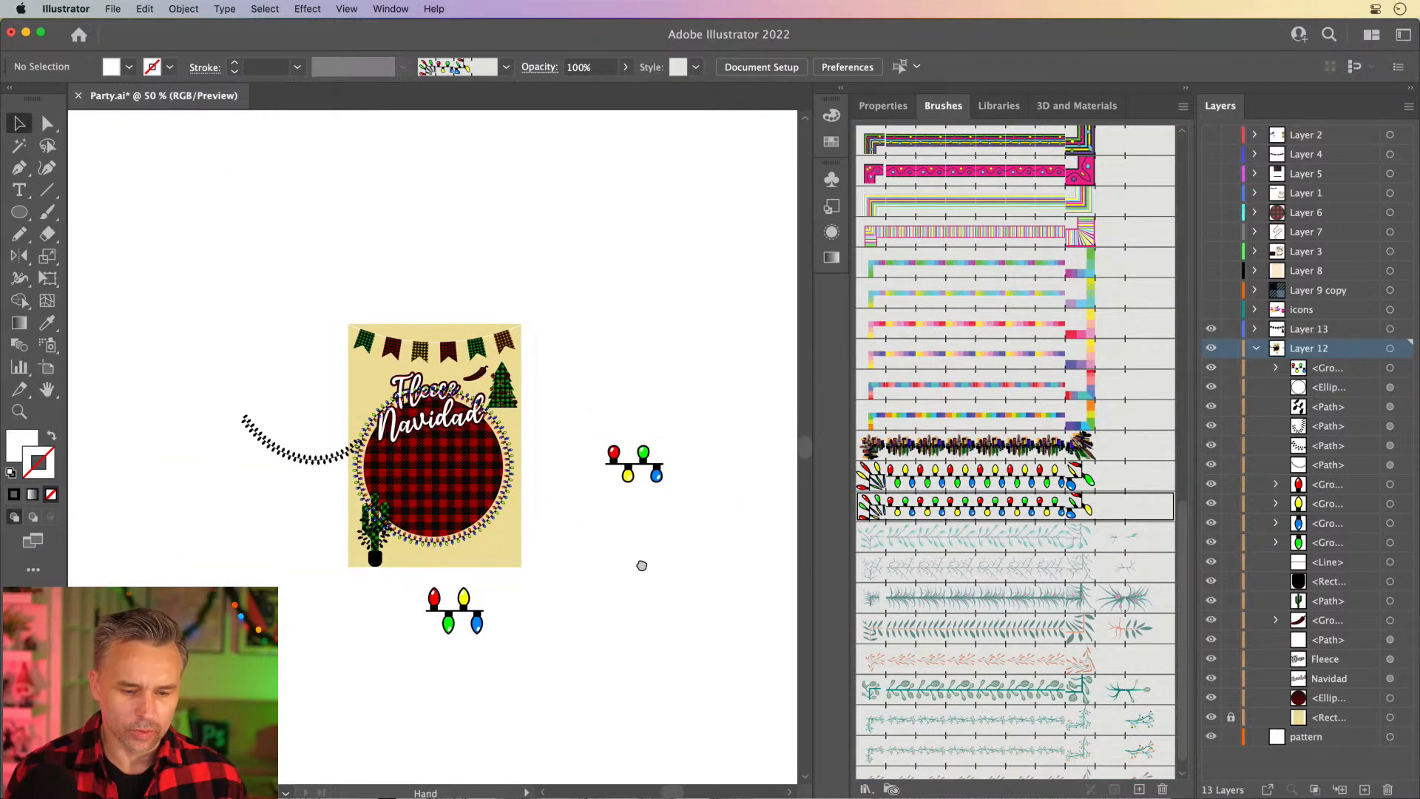
click(652, 451)
drag(643, 449, 389, 597)
Set the stroke color of the lowest lights string on the cactus to red, FF0019.
key(a)
key(super+plus)
key(super+plus)
key(super+plus)
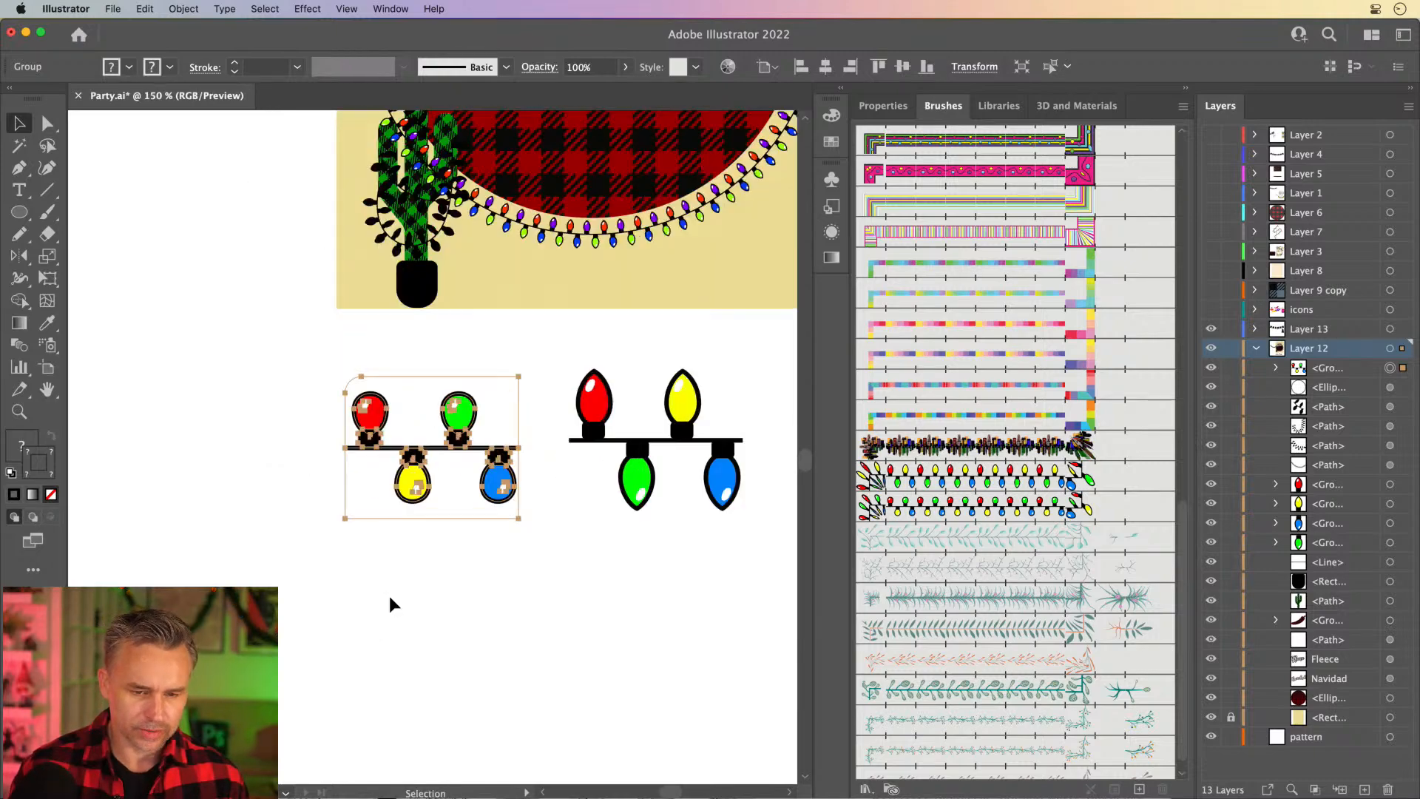
drag(340, 173, 270, 620)
click(295, 673)
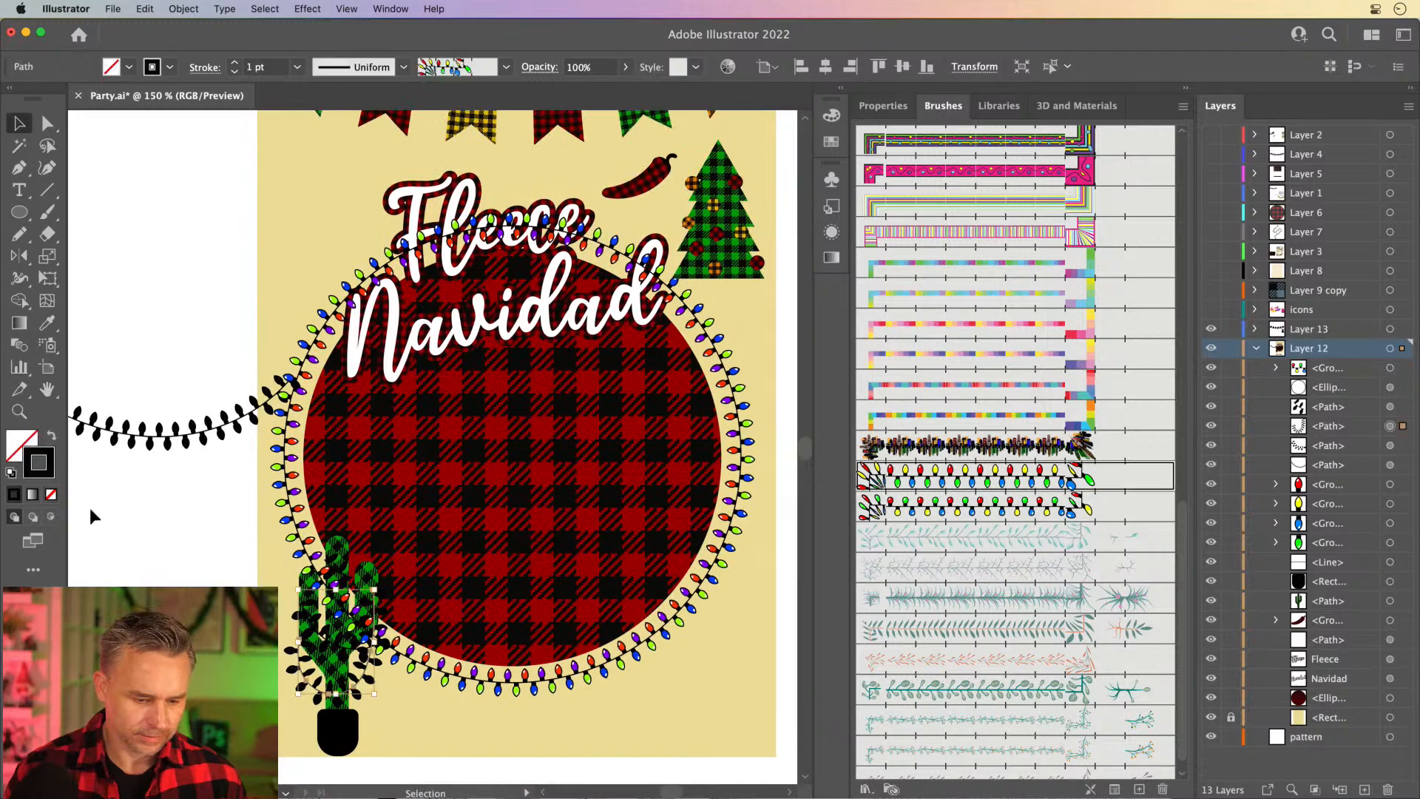
double_click(34, 456)
click(843, 358)
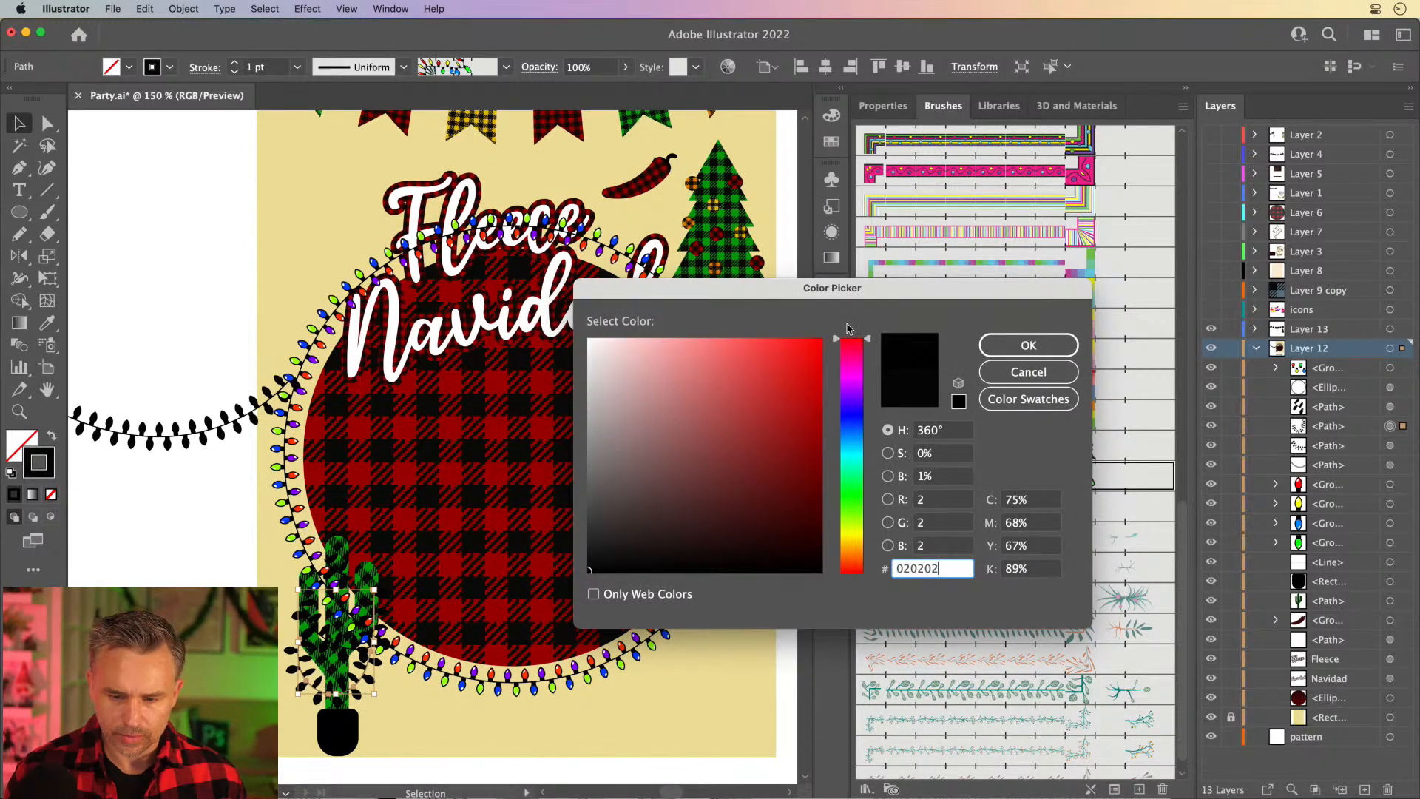
key(Return)
double_click(50, 457)
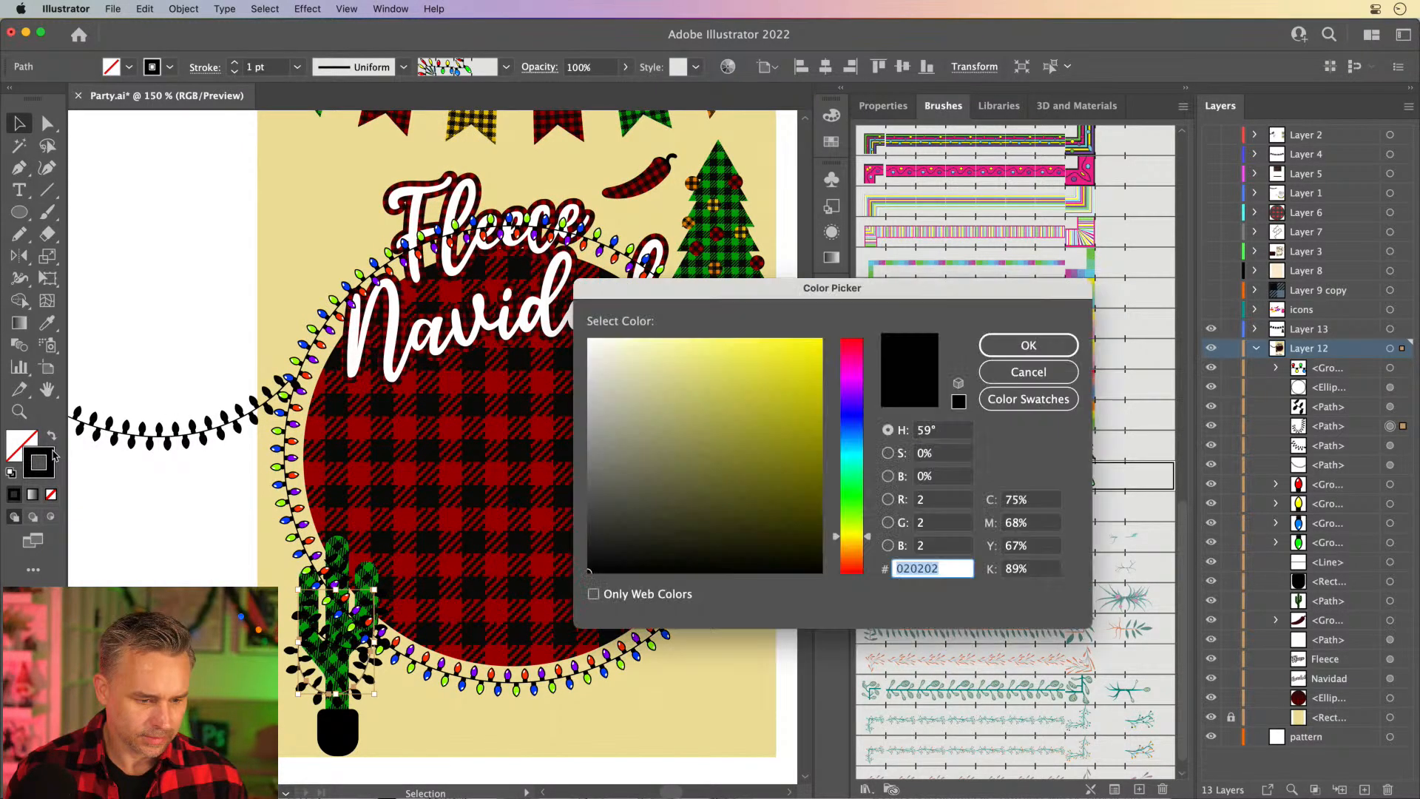
click(862, 345)
drag(820, 340, 833, 337)
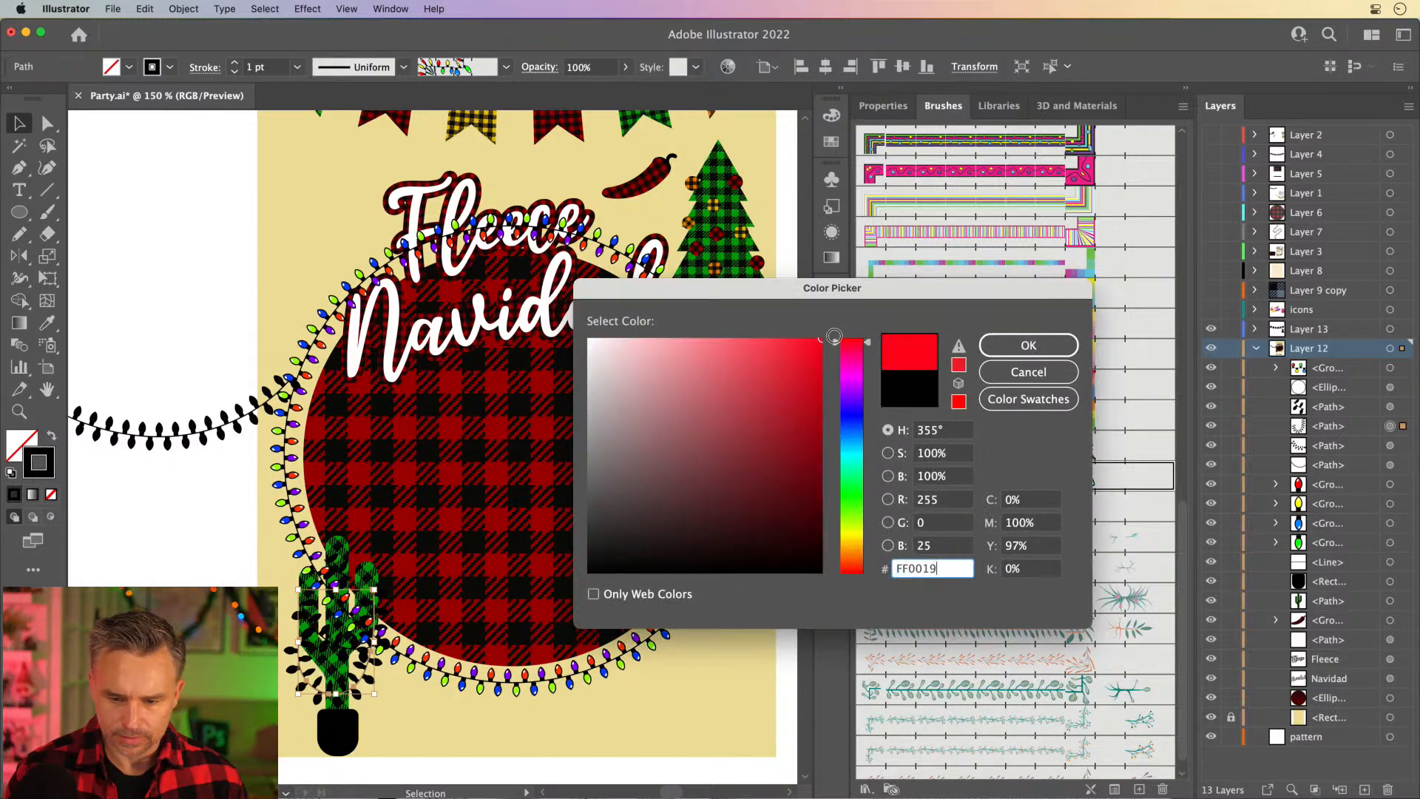
click(987, 345)
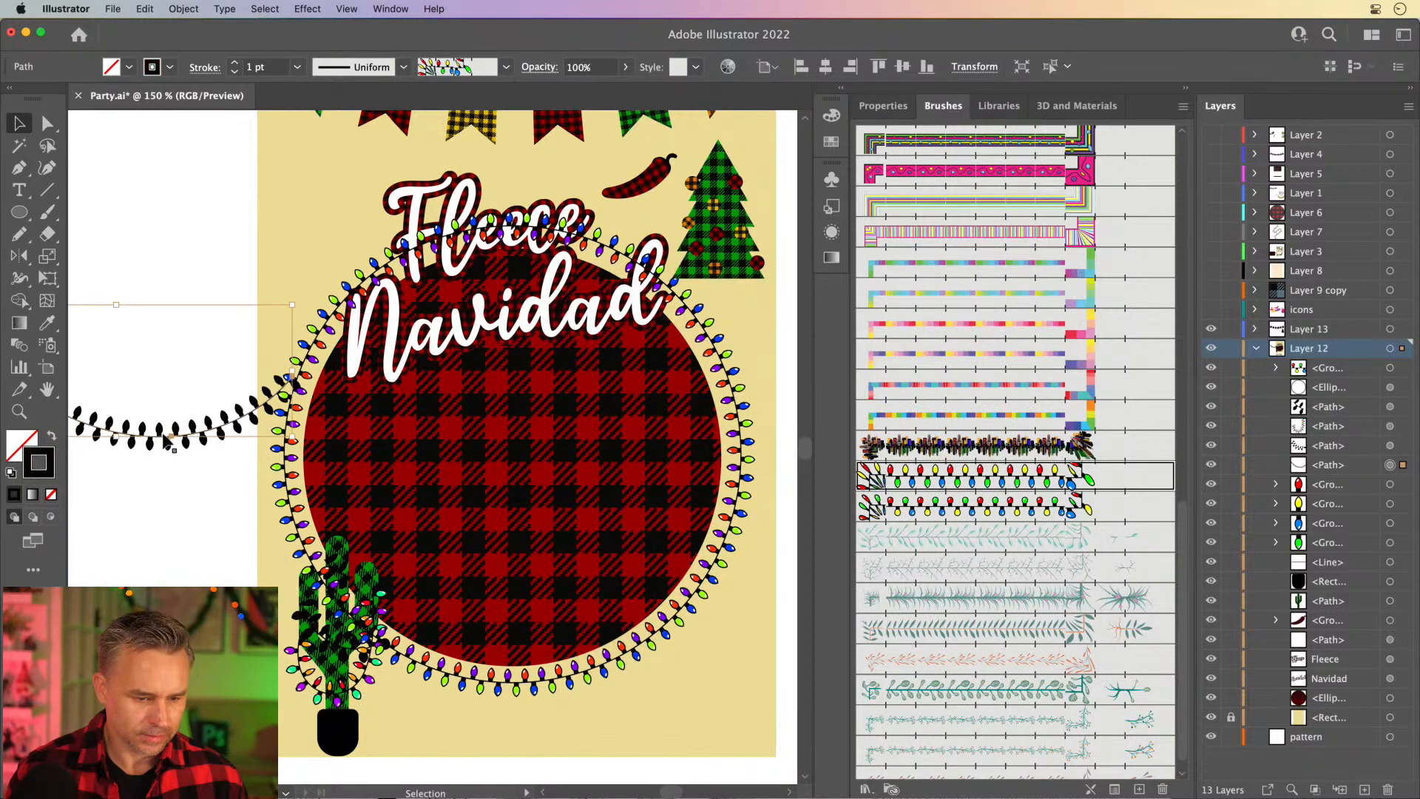
Delete the black lights string beside the poster and the top anchor point of the lights ellipse around the plaid circle.
key(Delete)
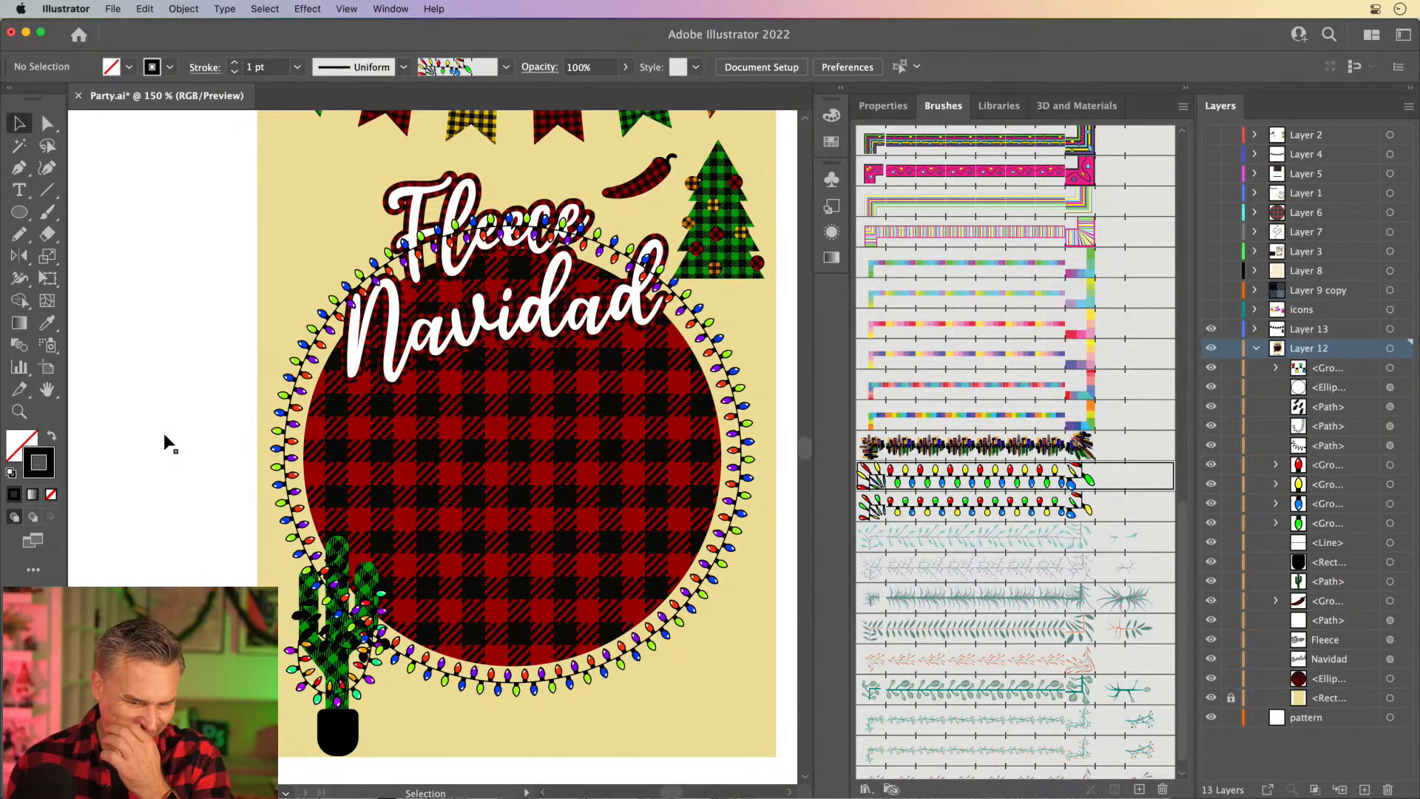
click(289, 454)
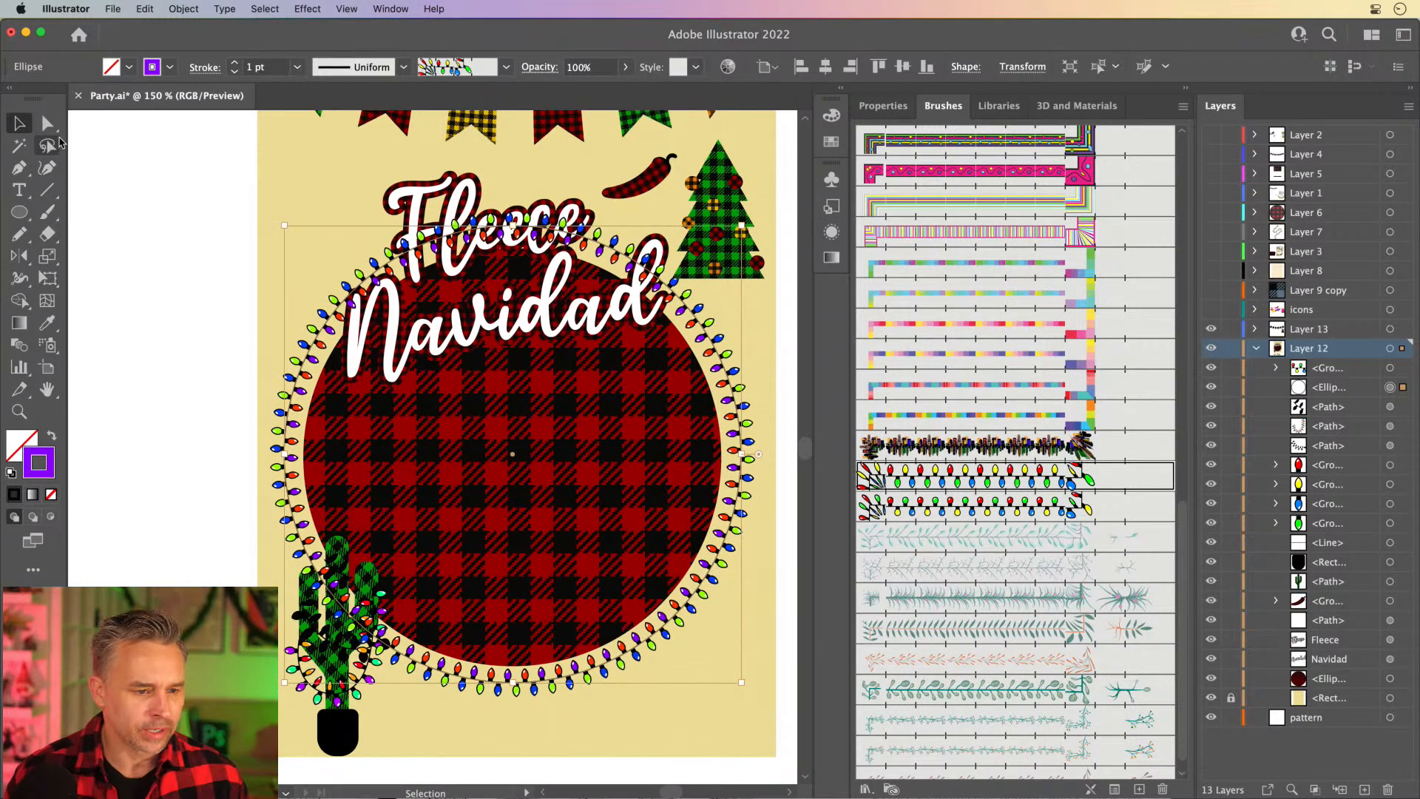
click(47, 123)
click(515, 231)
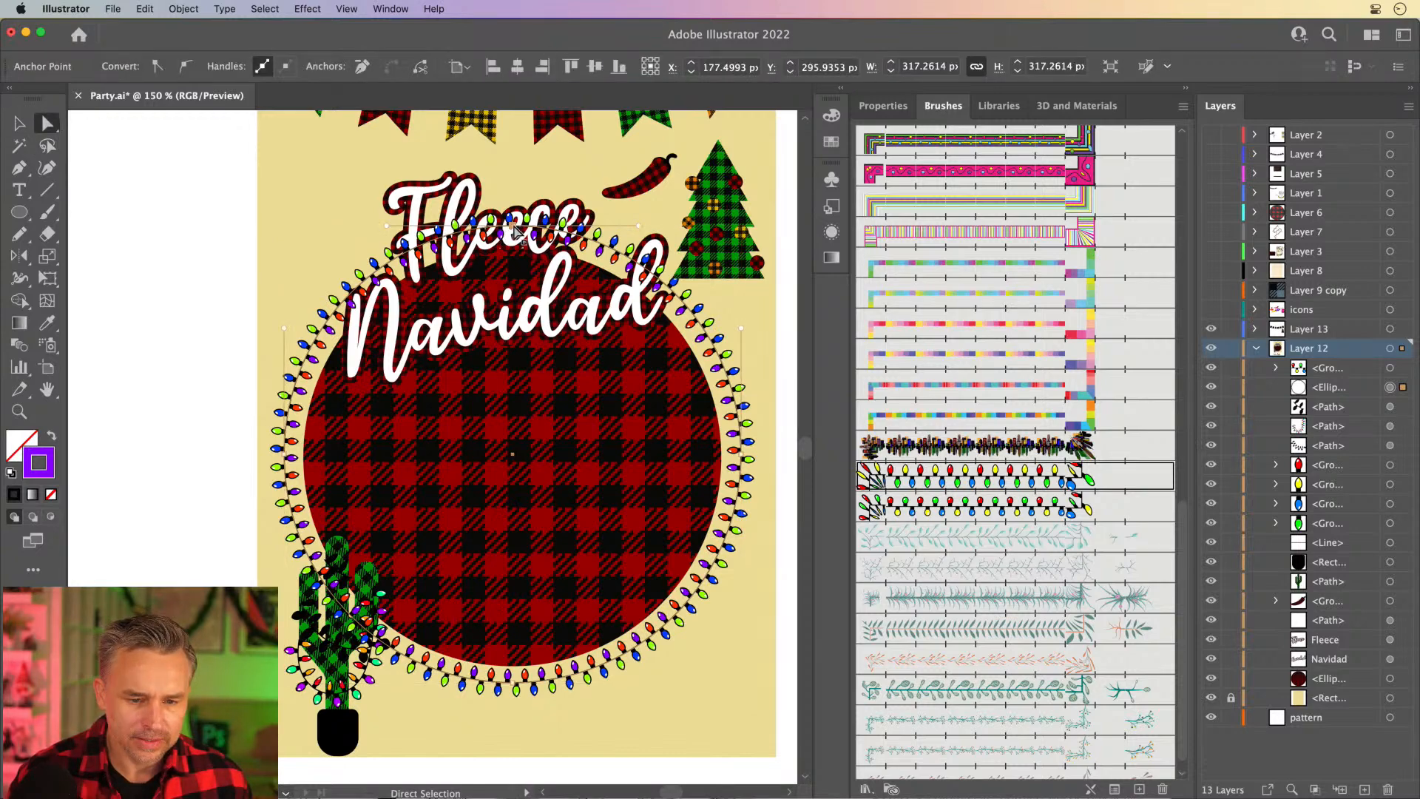
key(Delete)
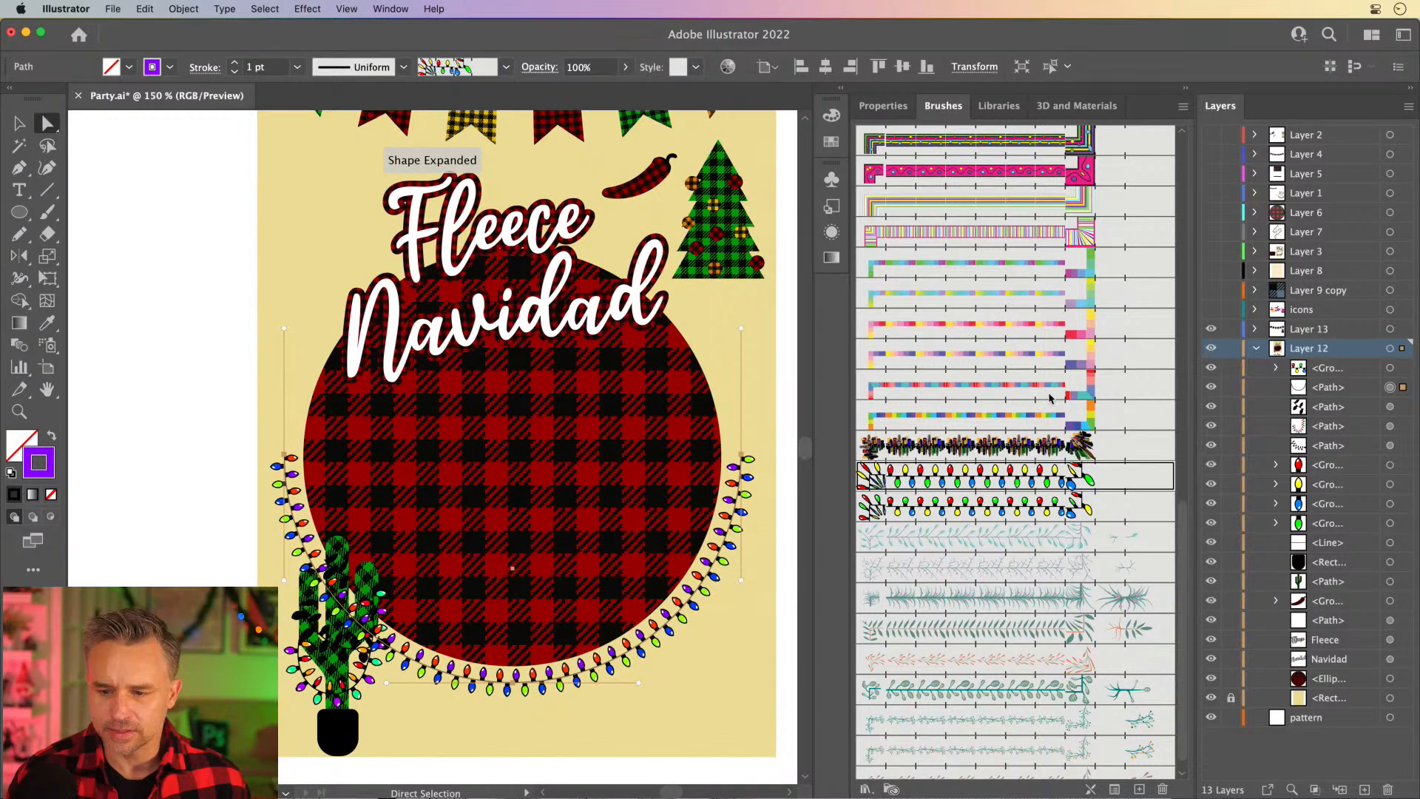
Apply the gray-green Banner7 art brush to the half-ellipse path beneath the plaid circle.
scroll(1021, 400, up, 10)
click(986, 422)
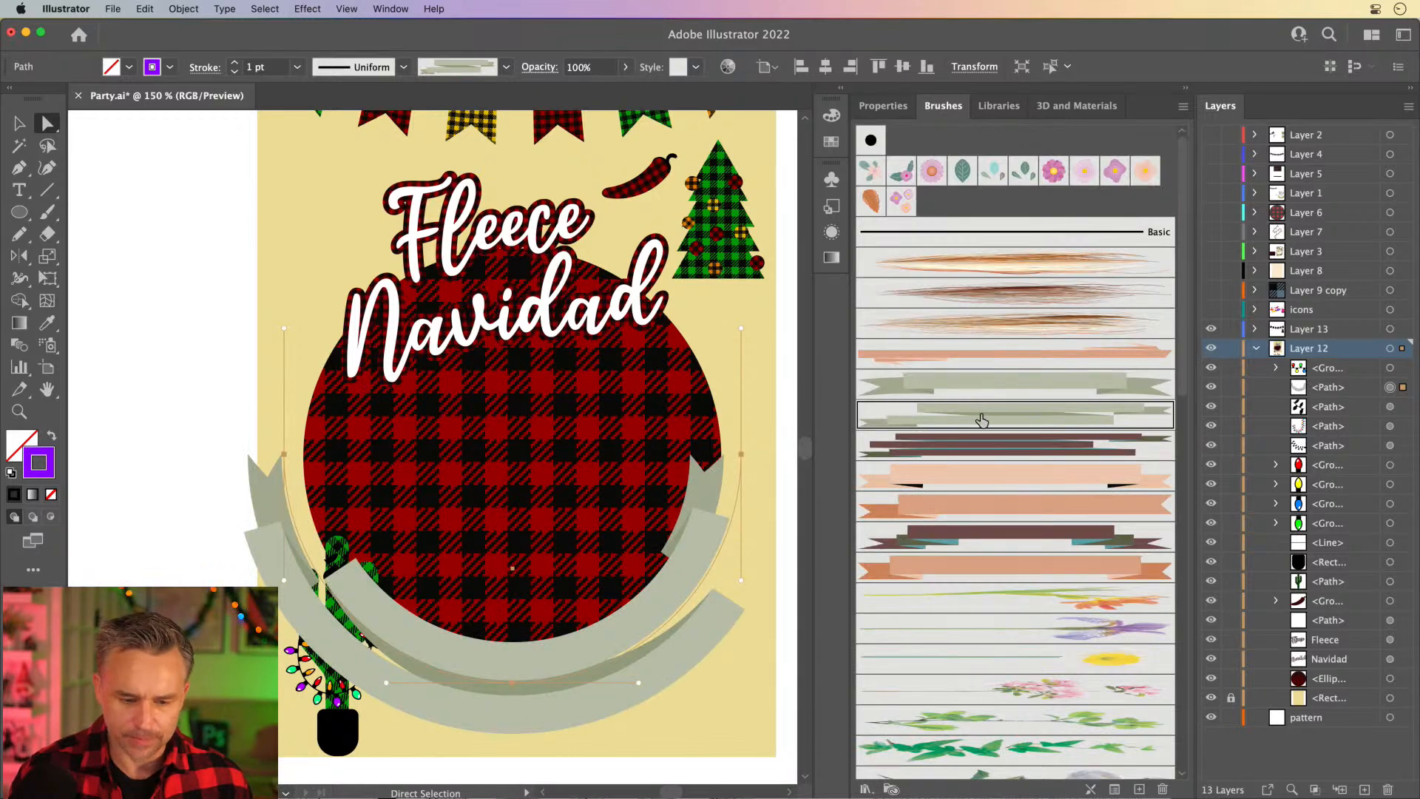
click(991, 385)
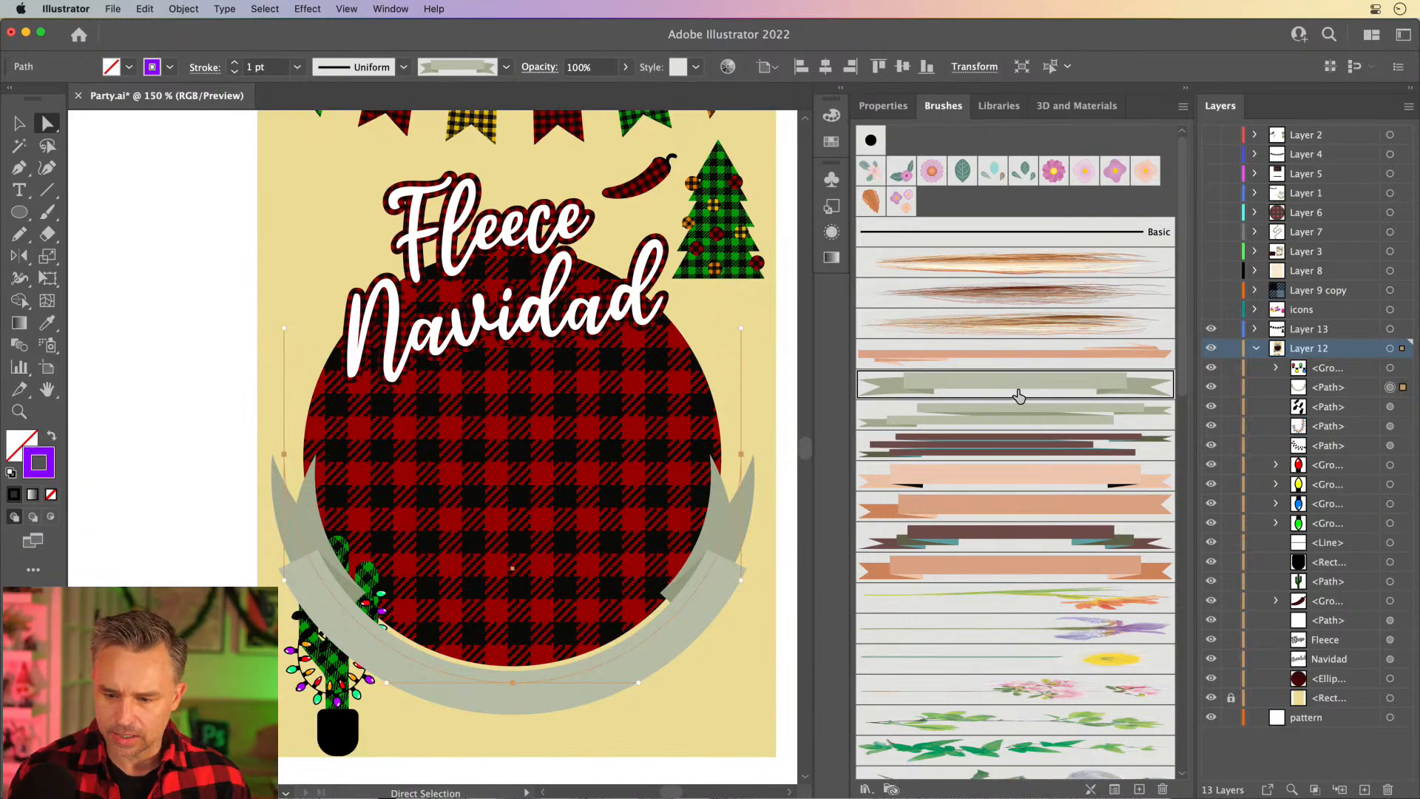
Set the Banner7 brush's colorization method to Hue Shift and update the existing banner stroke.
double_click(1019, 397)
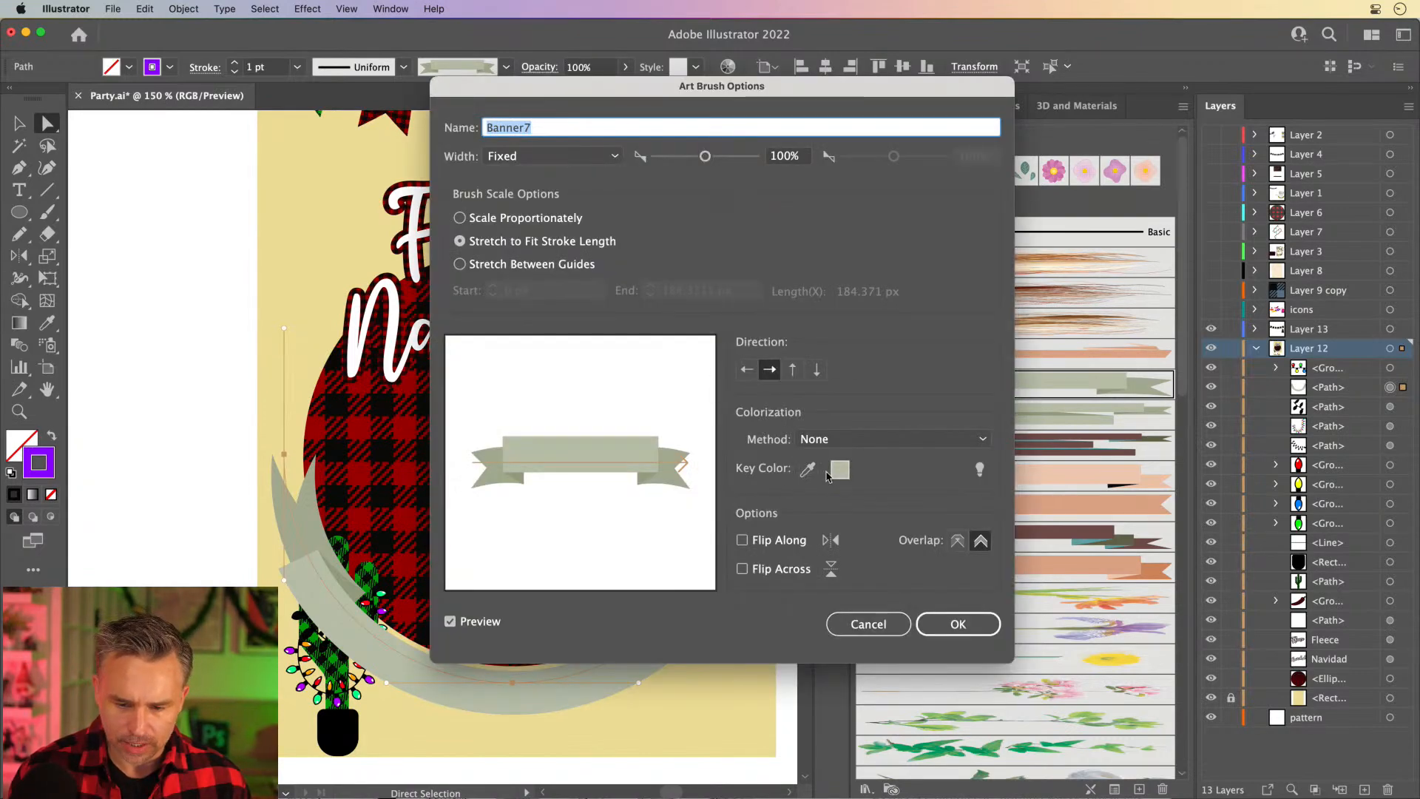
click(891, 438)
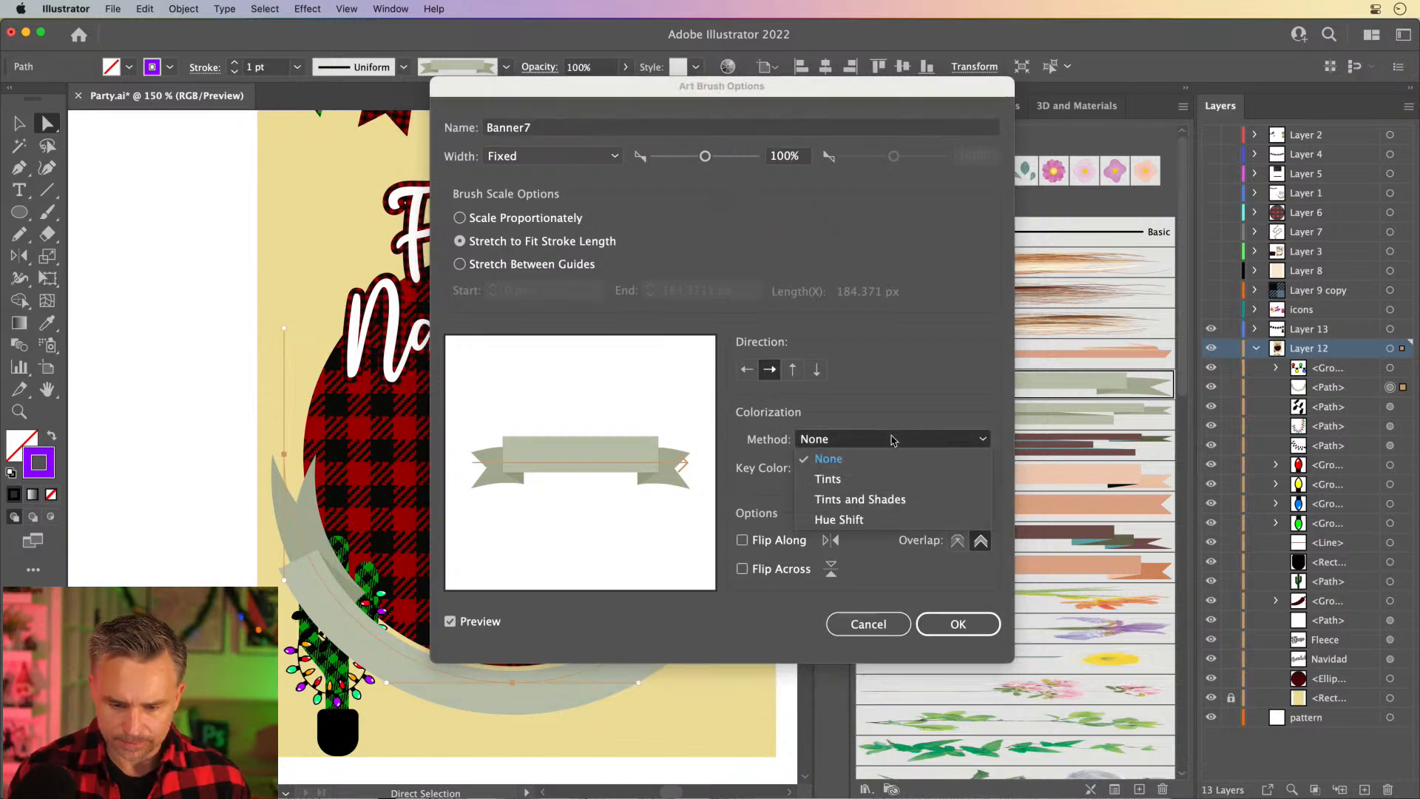
click(879, 517)
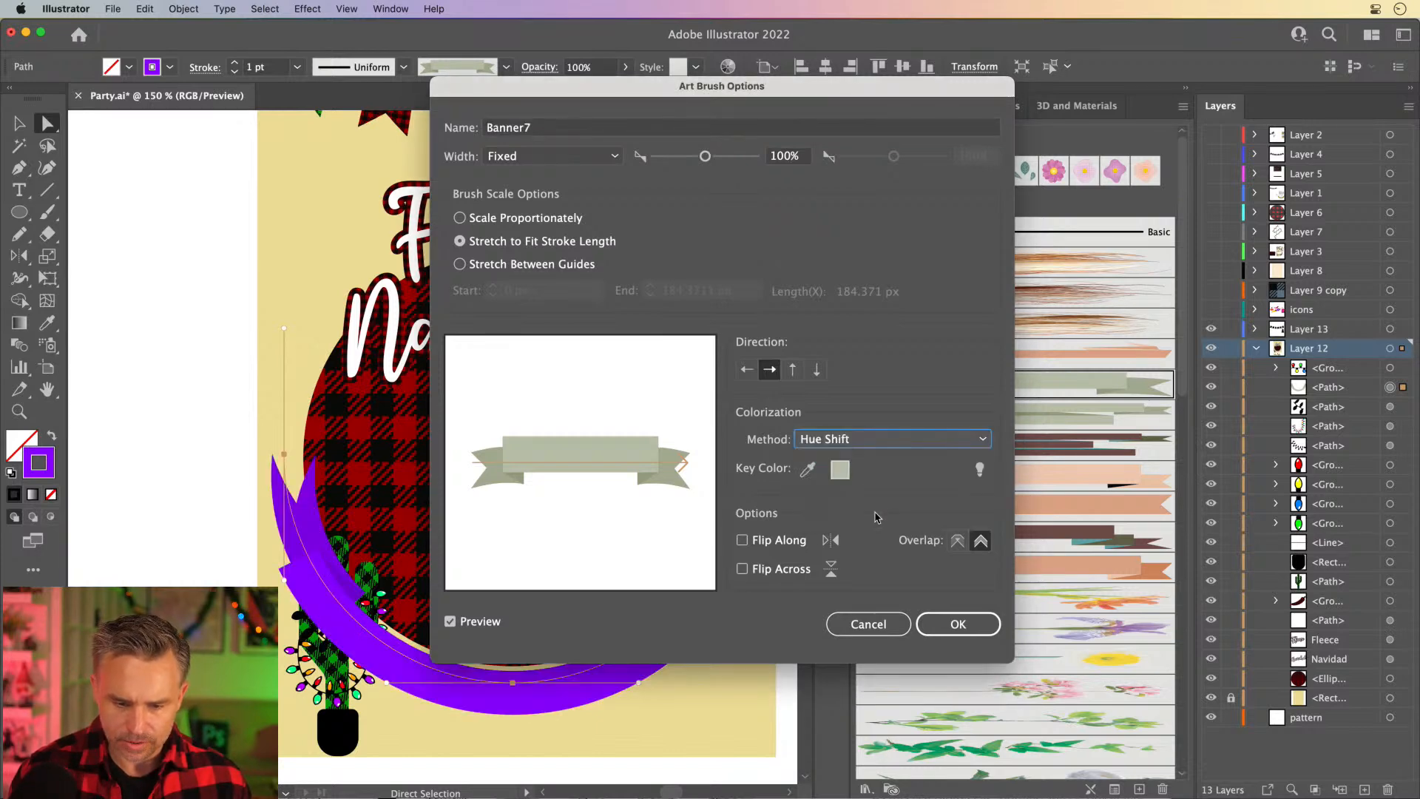
click(959, 626)
click(683, 403)
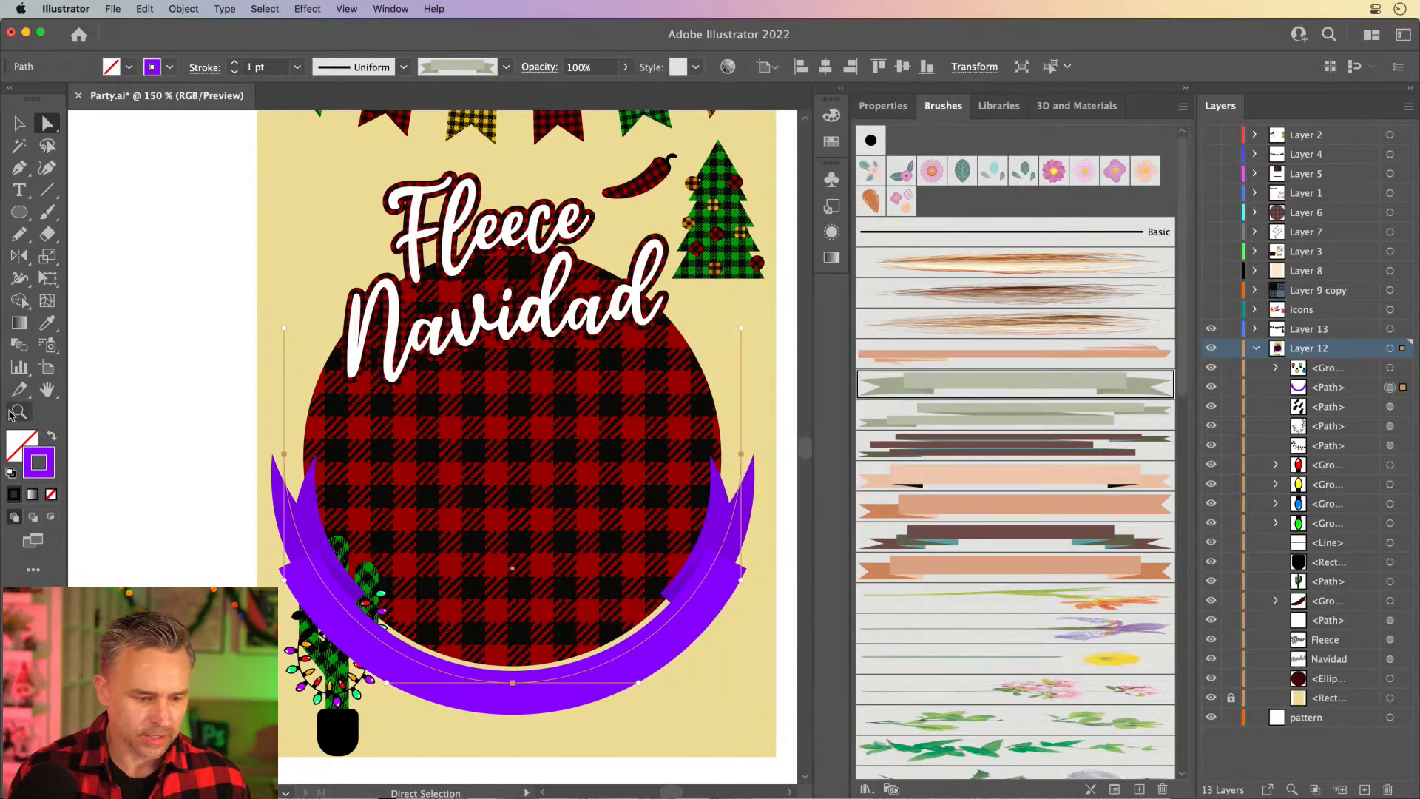
Change the banner's stroke color to a darker green with a hue of about 115°.
double_click(37, 456)
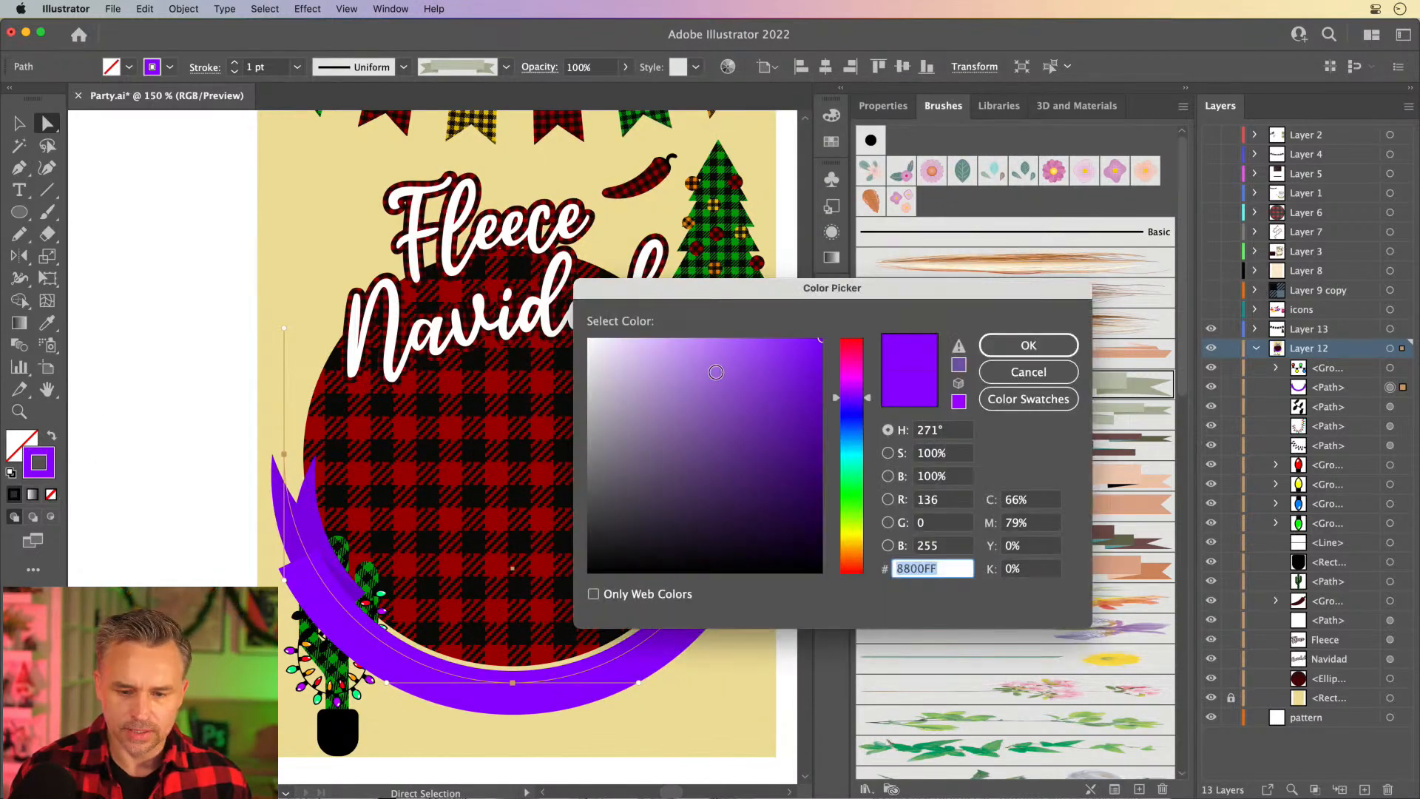
drag(844, 402, 859, 501)
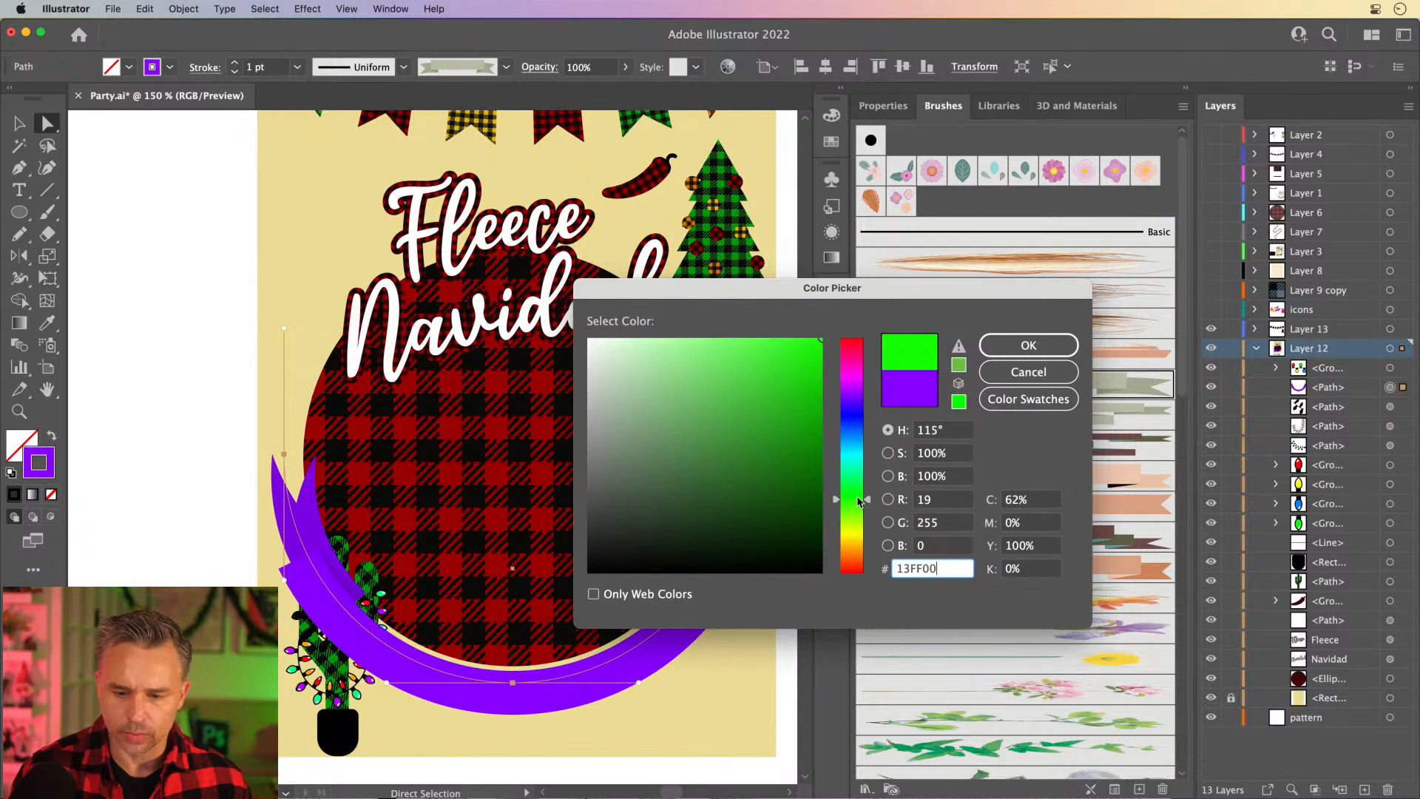
drag(821, 342, 819, 421)
click(1028, 345)
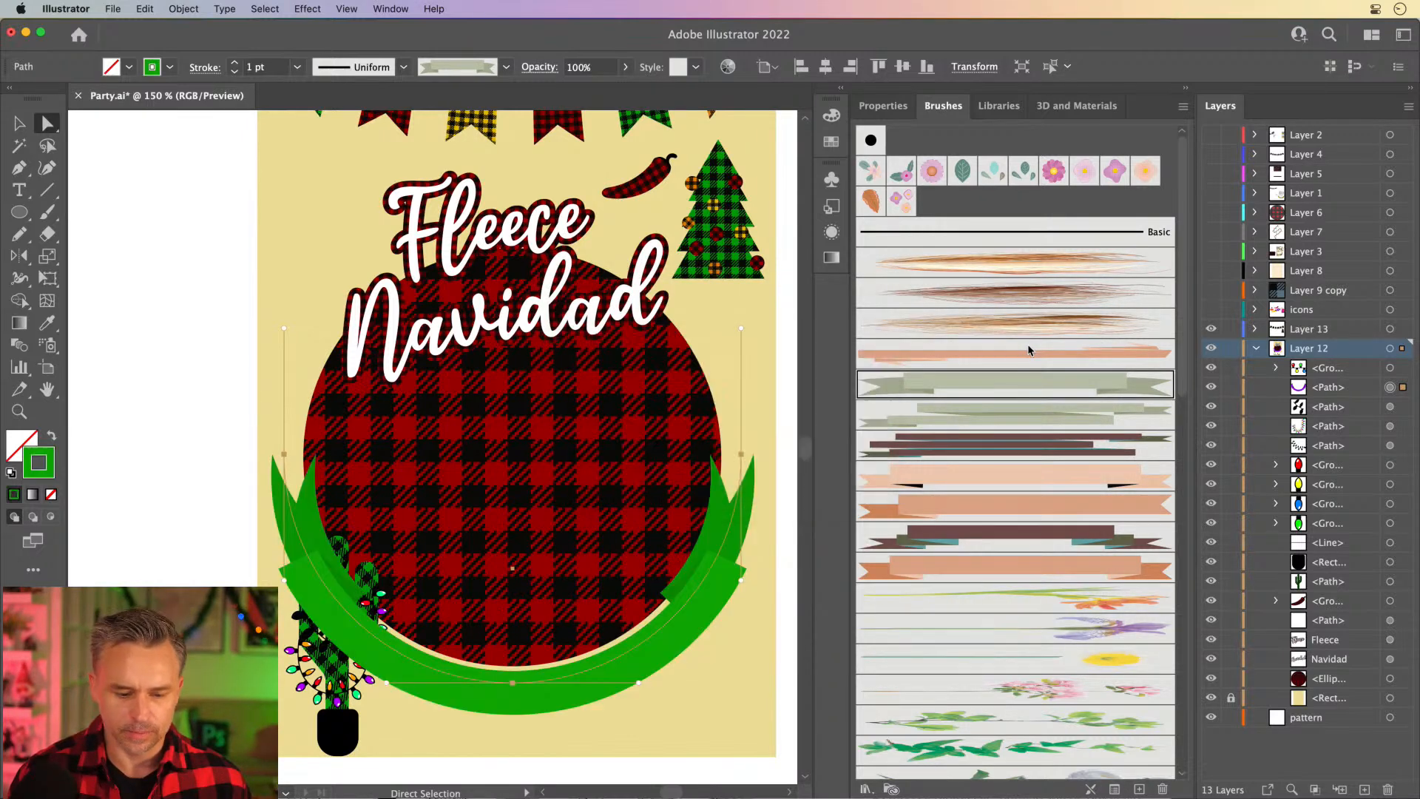
Move the green banner slightly up along the lower edge of the plaid circle and deselect it.
click(9, 125)
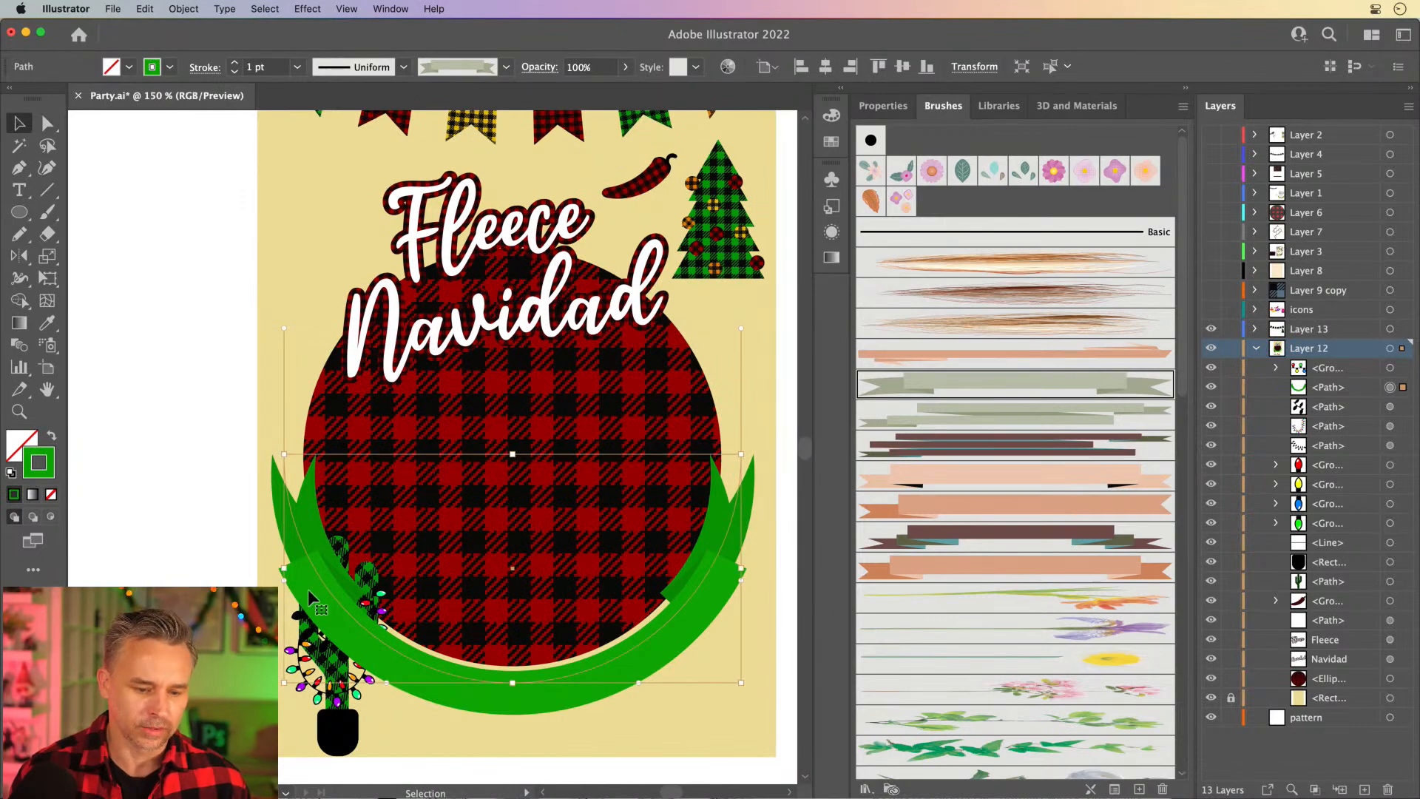
drag(329, 589, 336, 567)
click(122, 275)
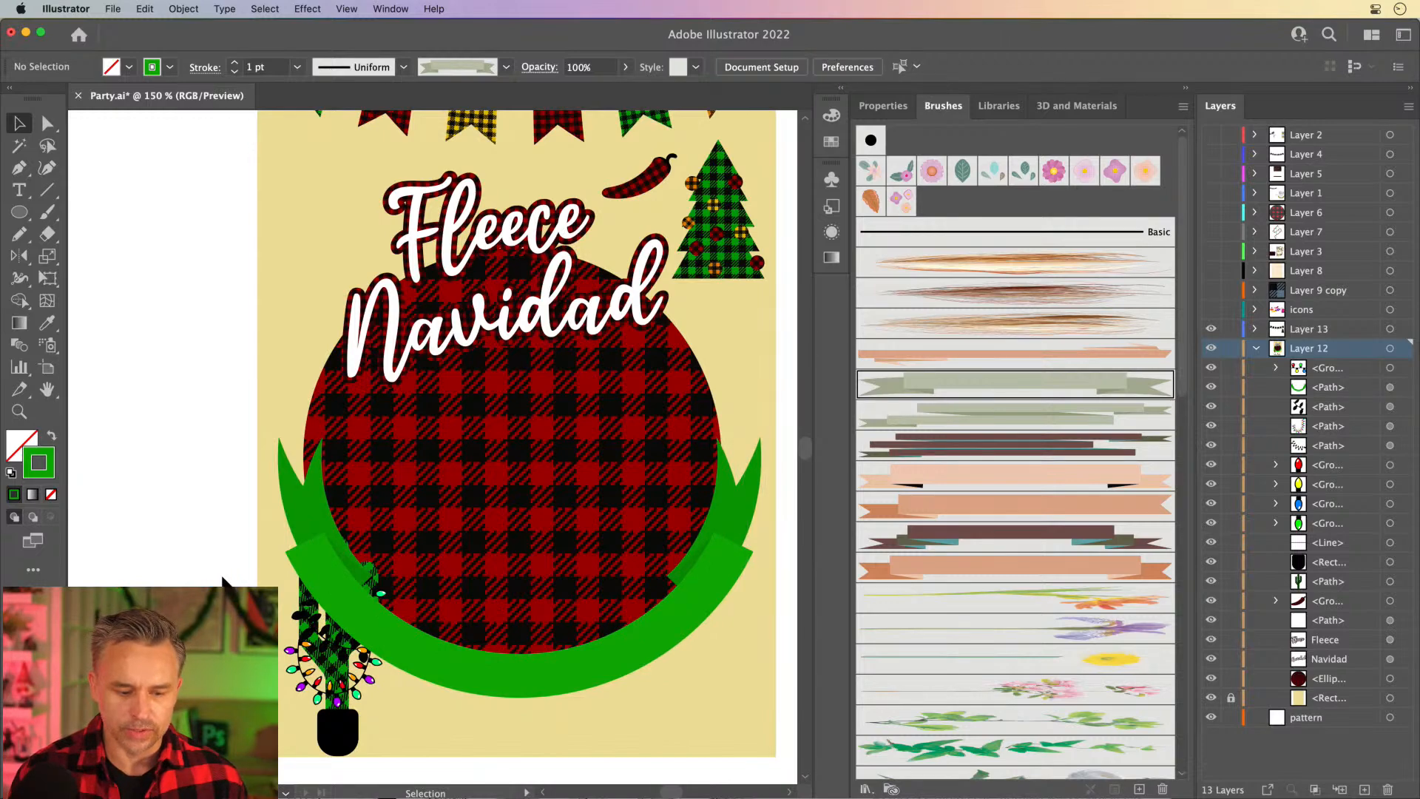
Set the stroke of the black lights string across the middle of the cactus to the bright green swatch.
click(338, 649)
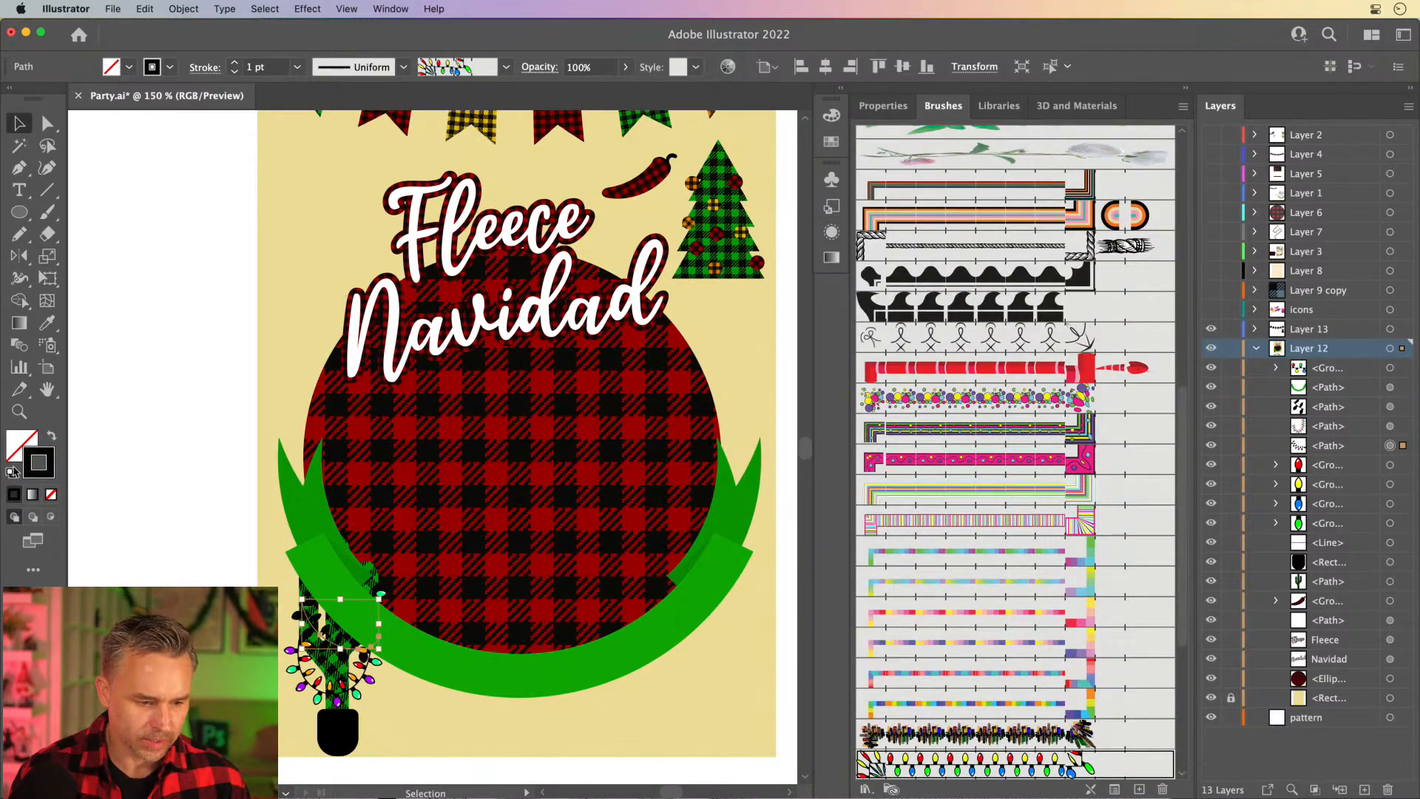
click(832, 140)
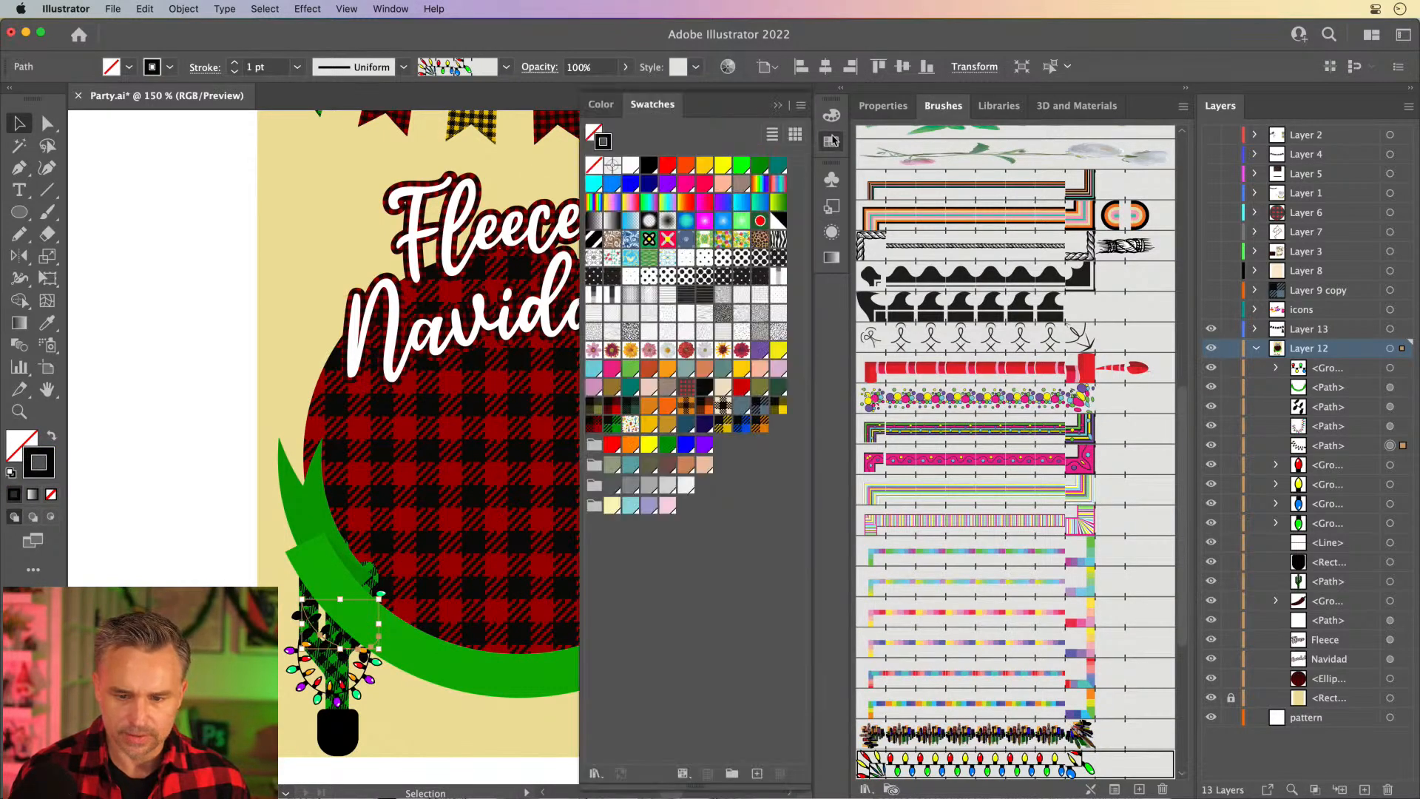
click(742, 166)
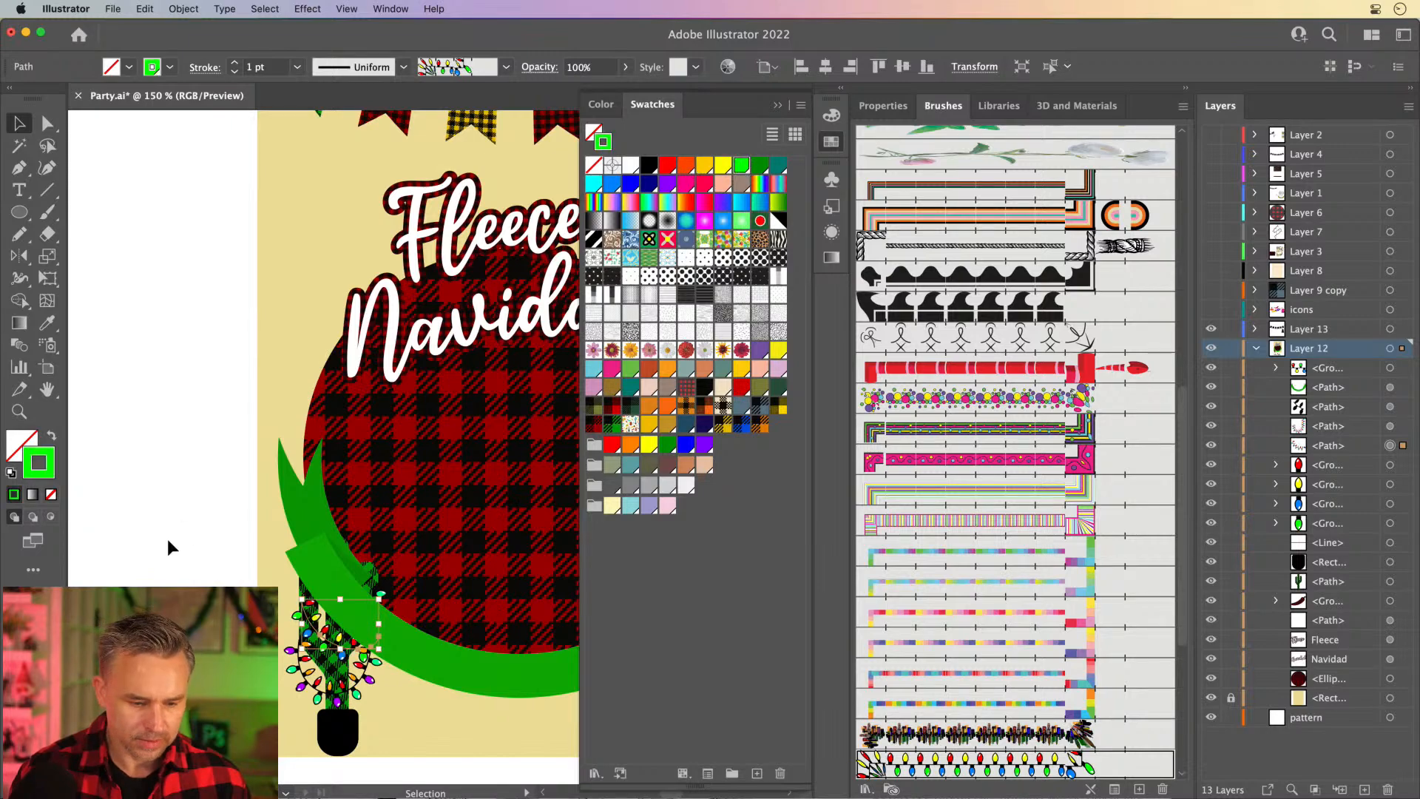
Deselect the lights string, collapse the brushes display and Layer 12's contents, and hide Layer 13.
click(207, 535)
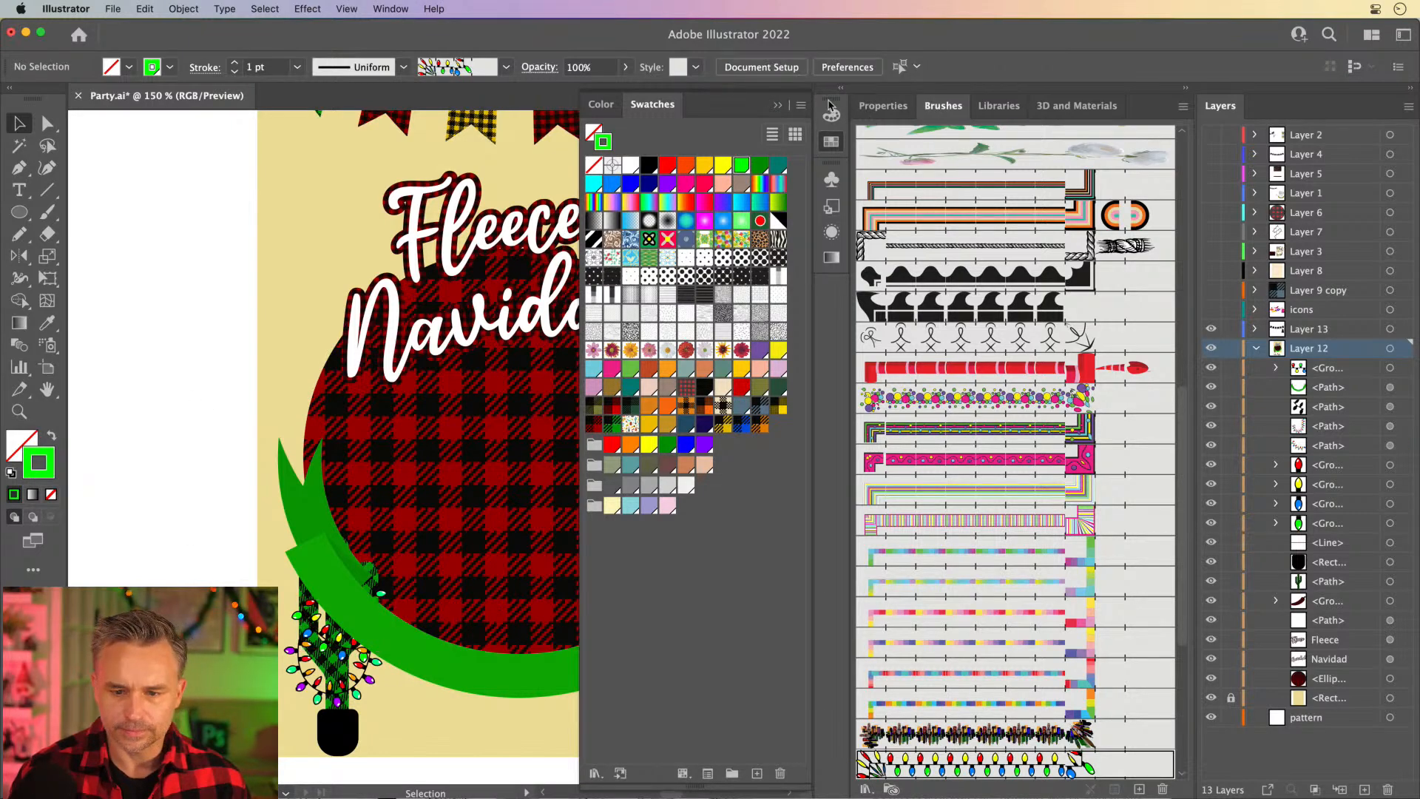
click(1185, 88)
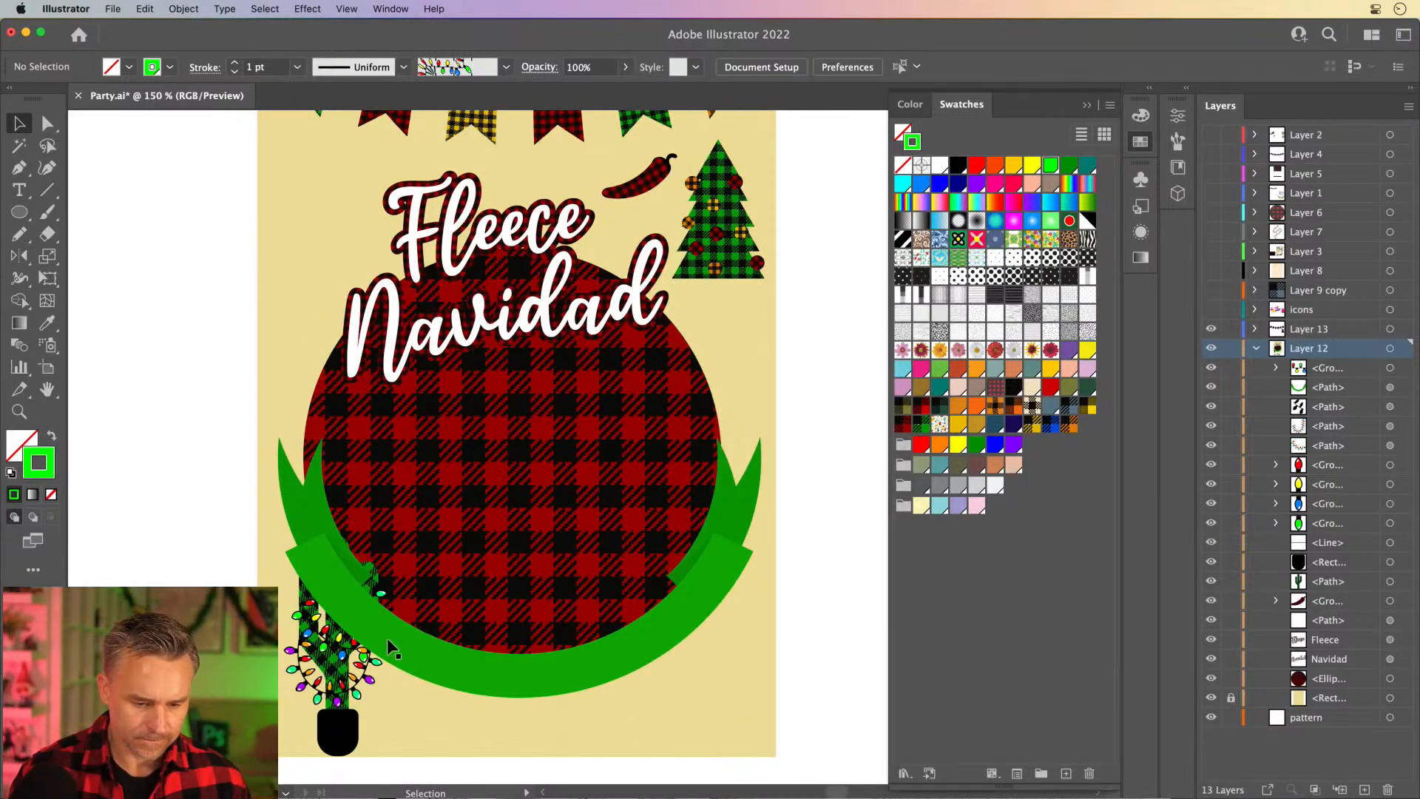
click(1256, 349)
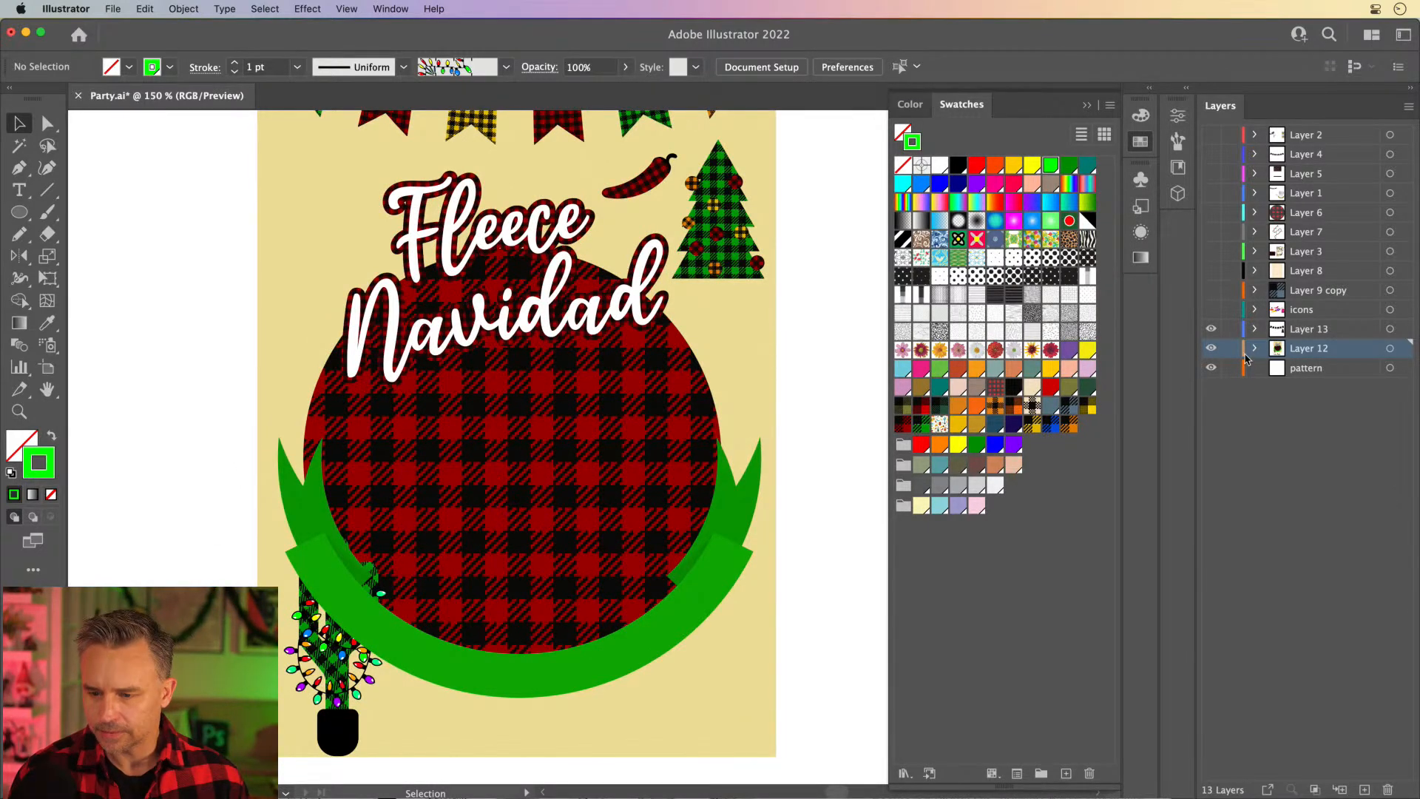
click(1211, 330)
click(1210, 329)
click(1210, 329)
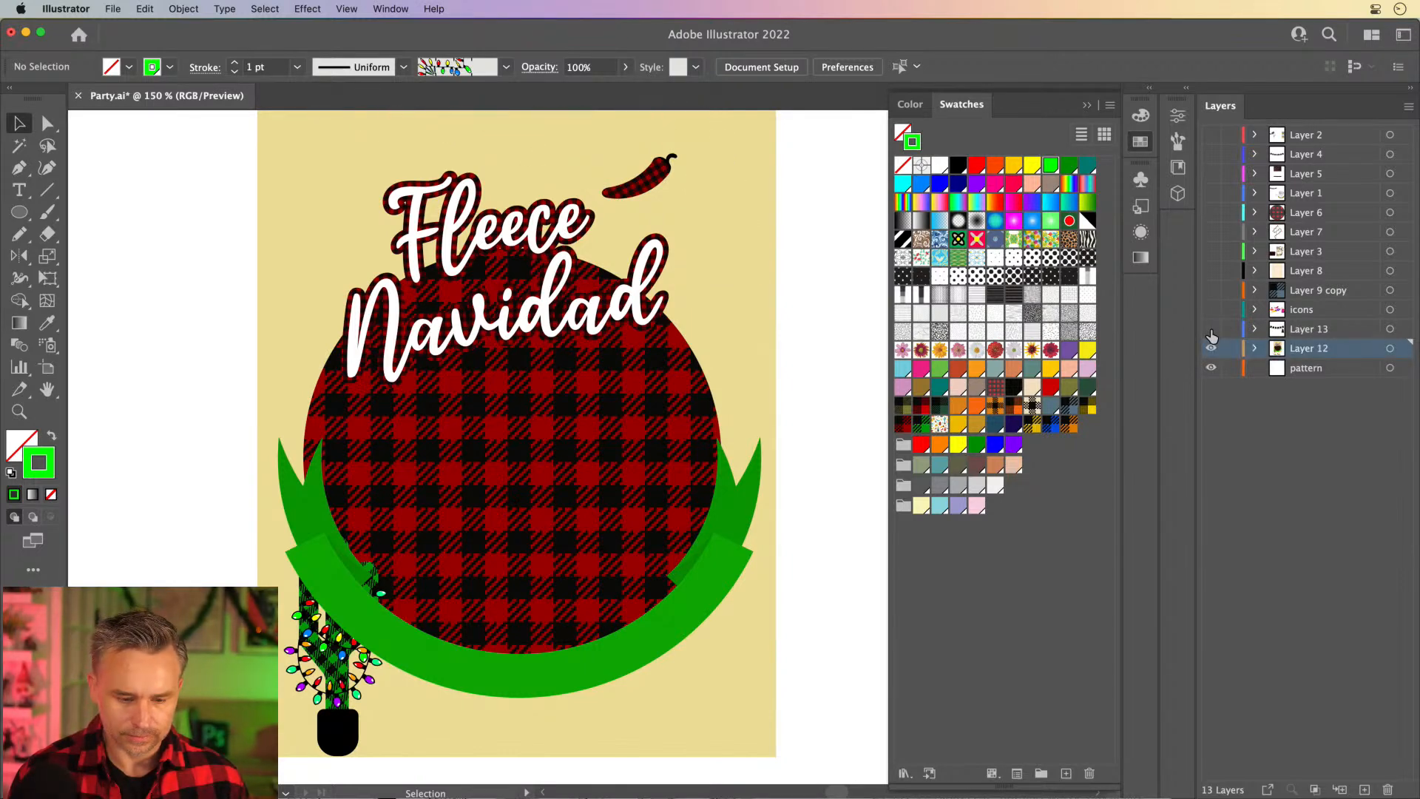
click(1210, 330)
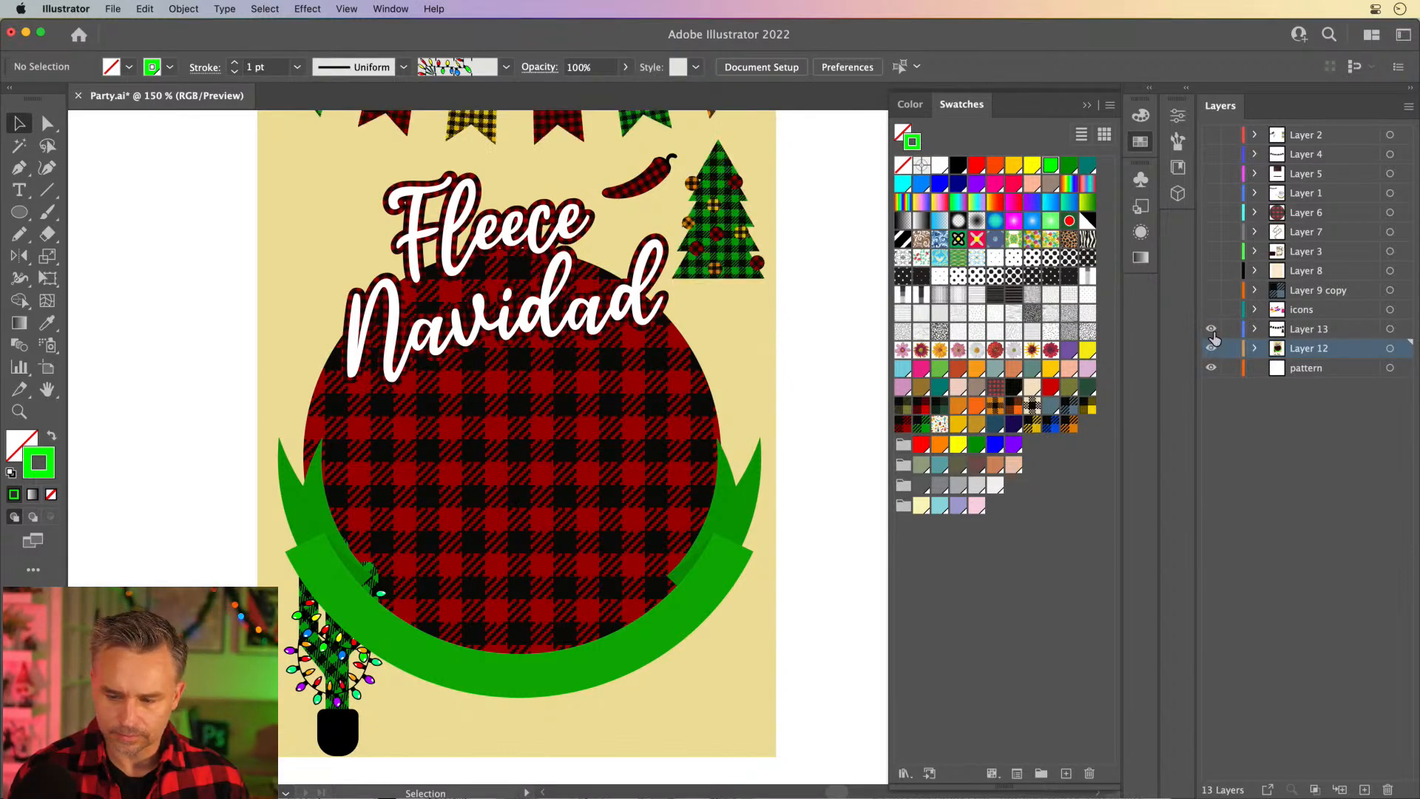
click(1211, 329)
Move the green banner right, clear of the cactus, and set the stroke of the black lights string near the cactus top to red.
click(335, 591)
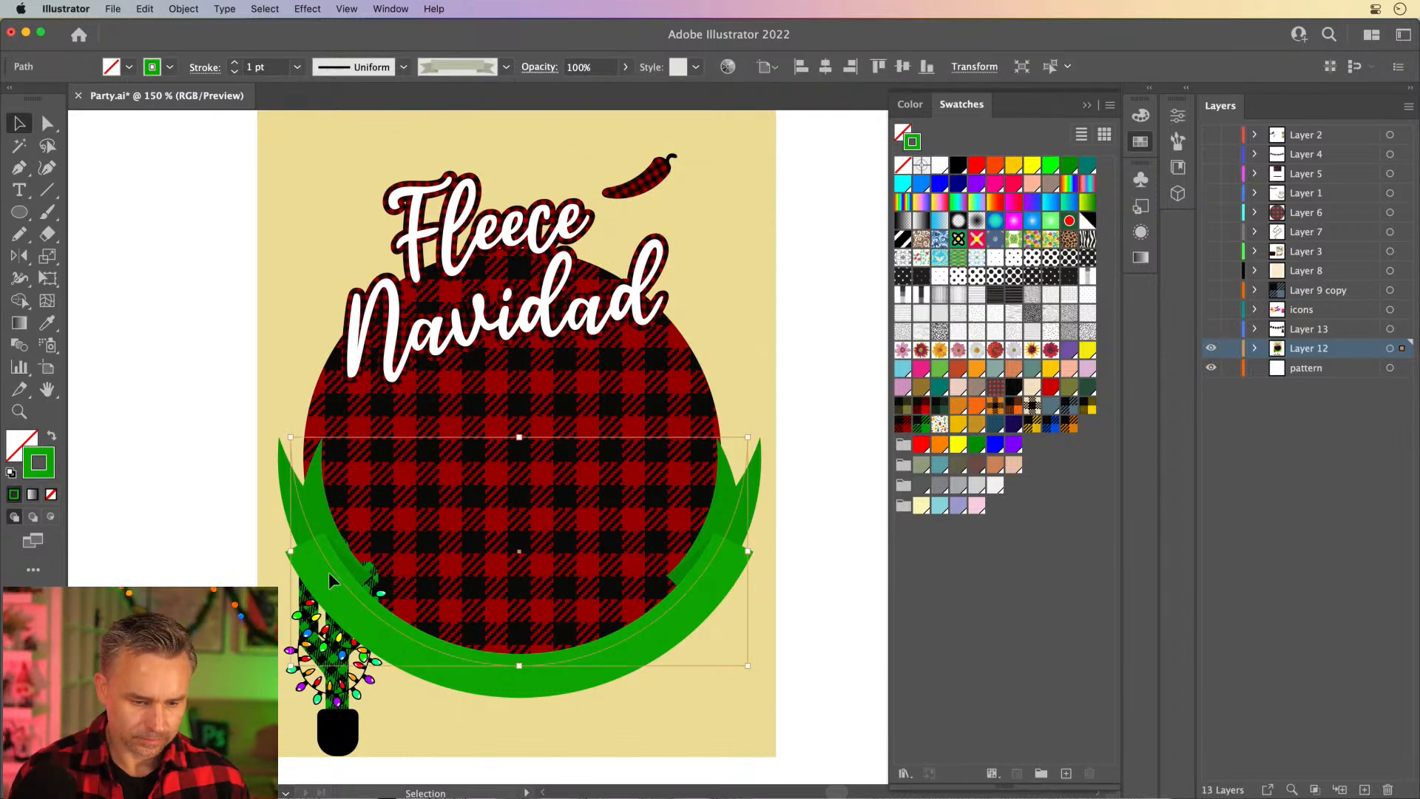
drag(327, 571, 643, 570)
click(337, 573)
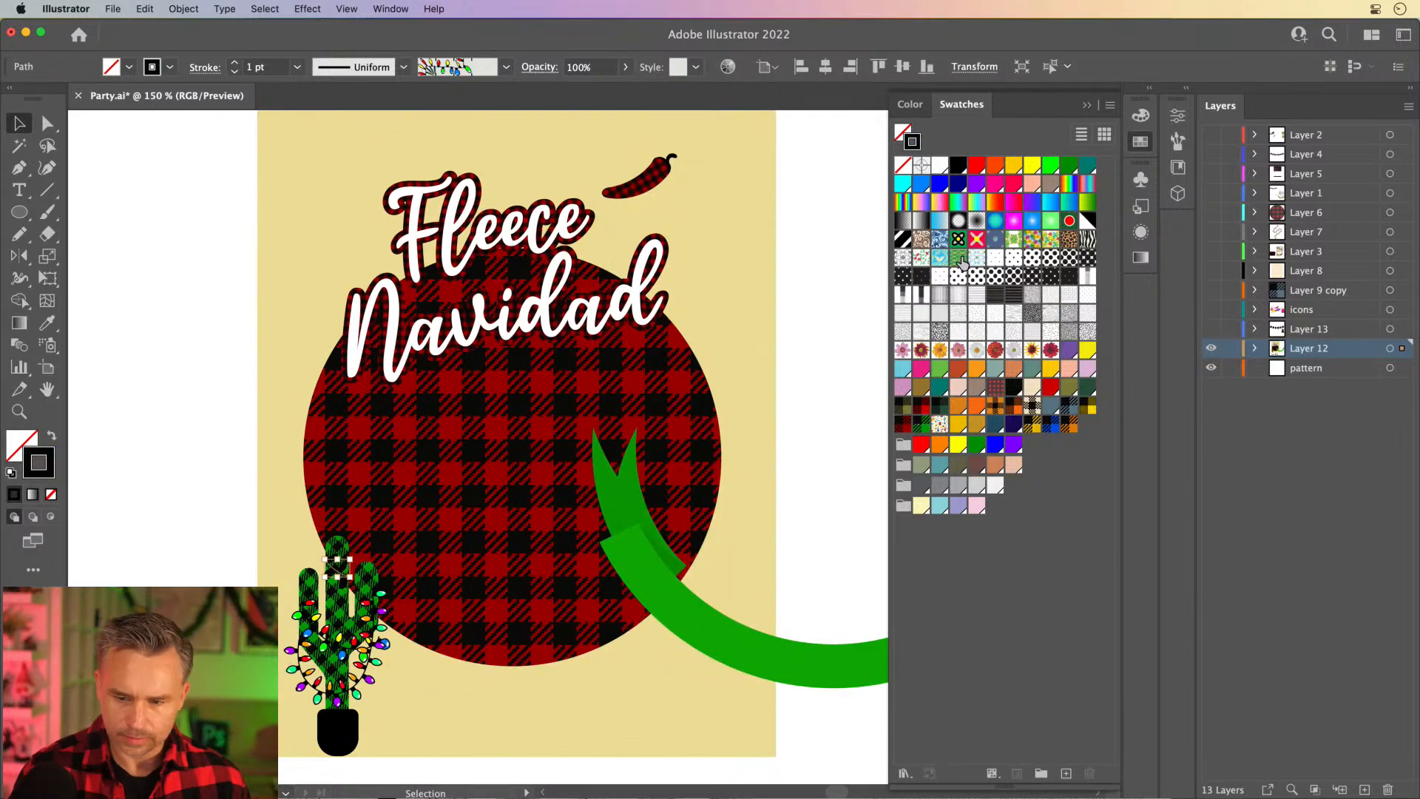
click(976, 165)
Group the cactus, its pot and the light strings without the plaid circle, and cut the group from Layer 12.
drag(228, 518, 392, 763)
shift+click(397, 487)
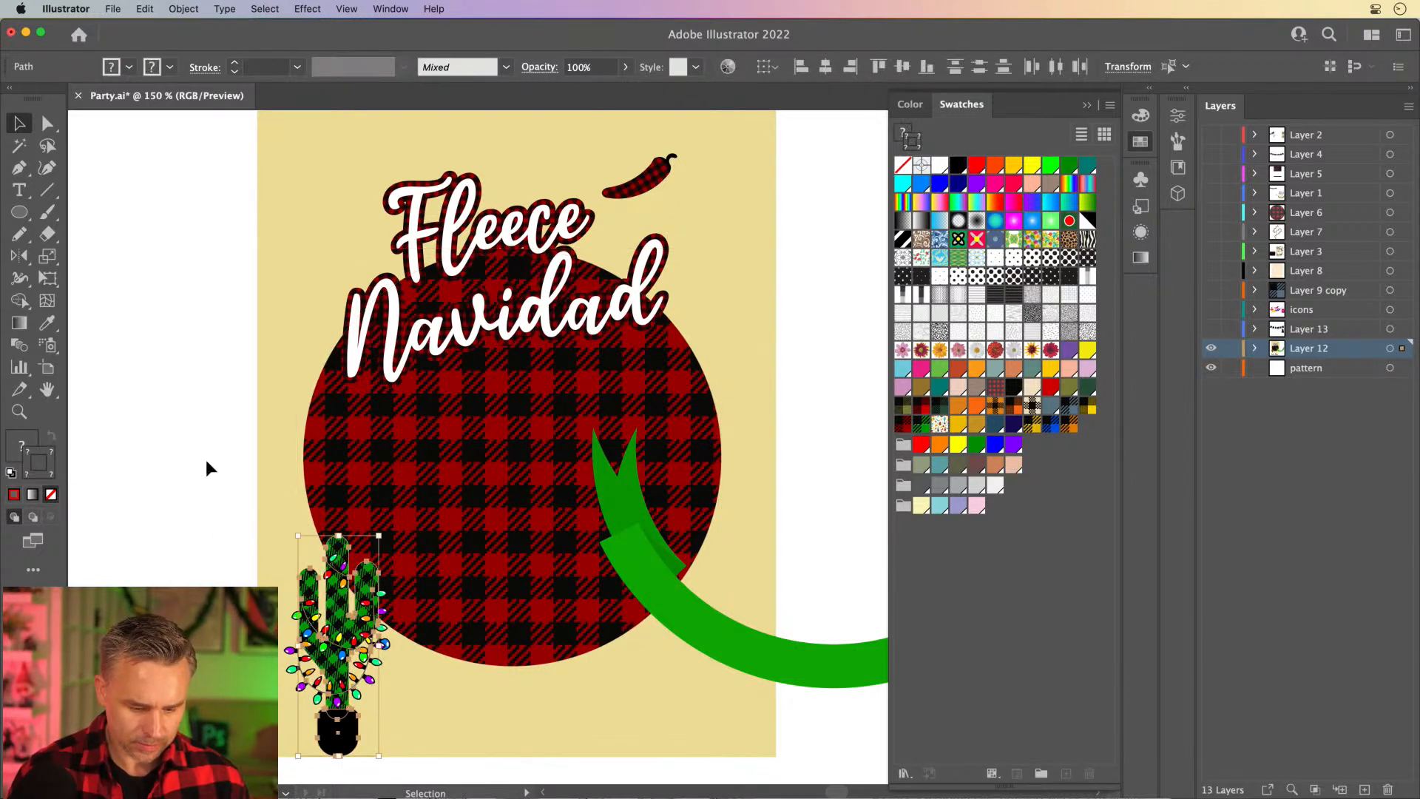
key(super+g)
key(super+3)
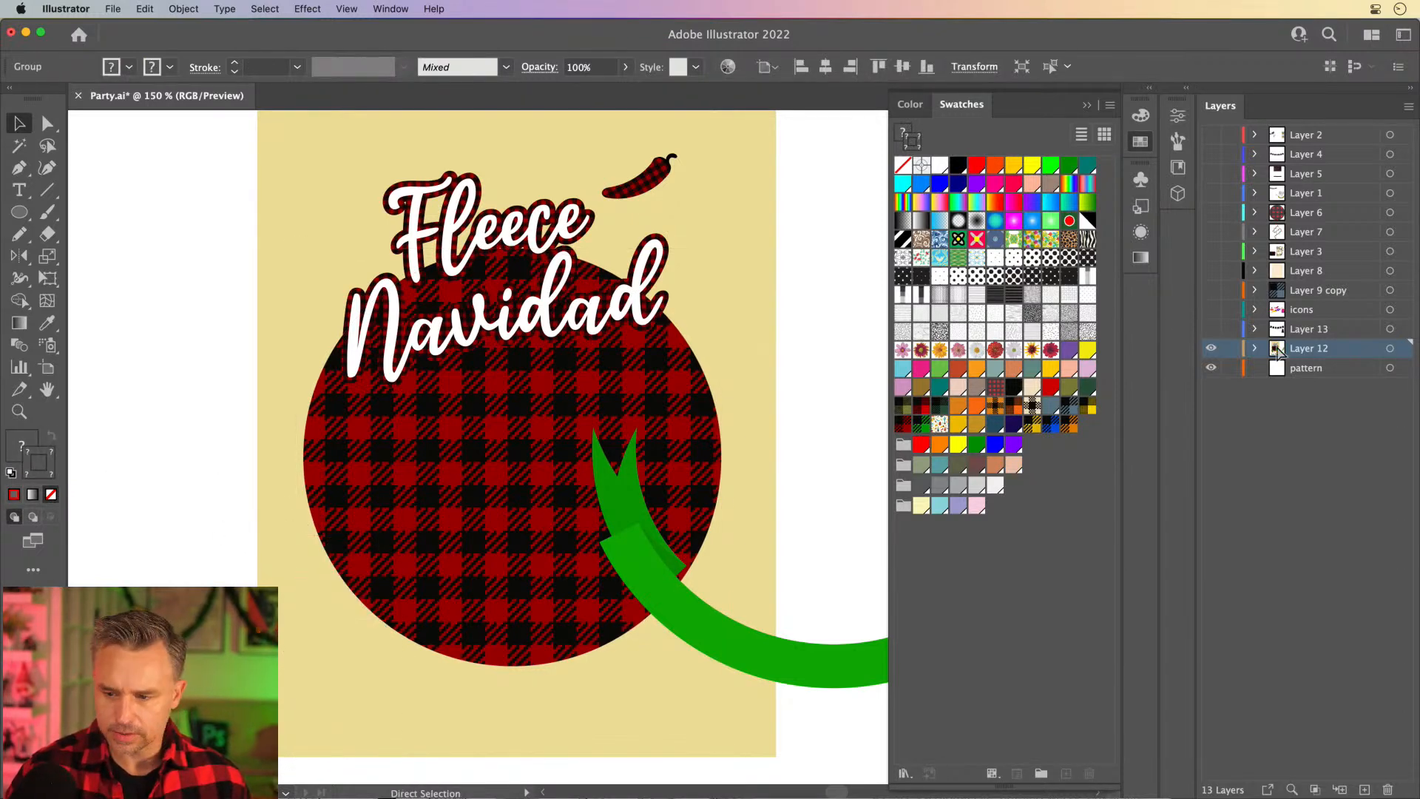
Paste the cactus group into the pattern layer and place it at the poster's lower-left corner.
click(1305, 368)
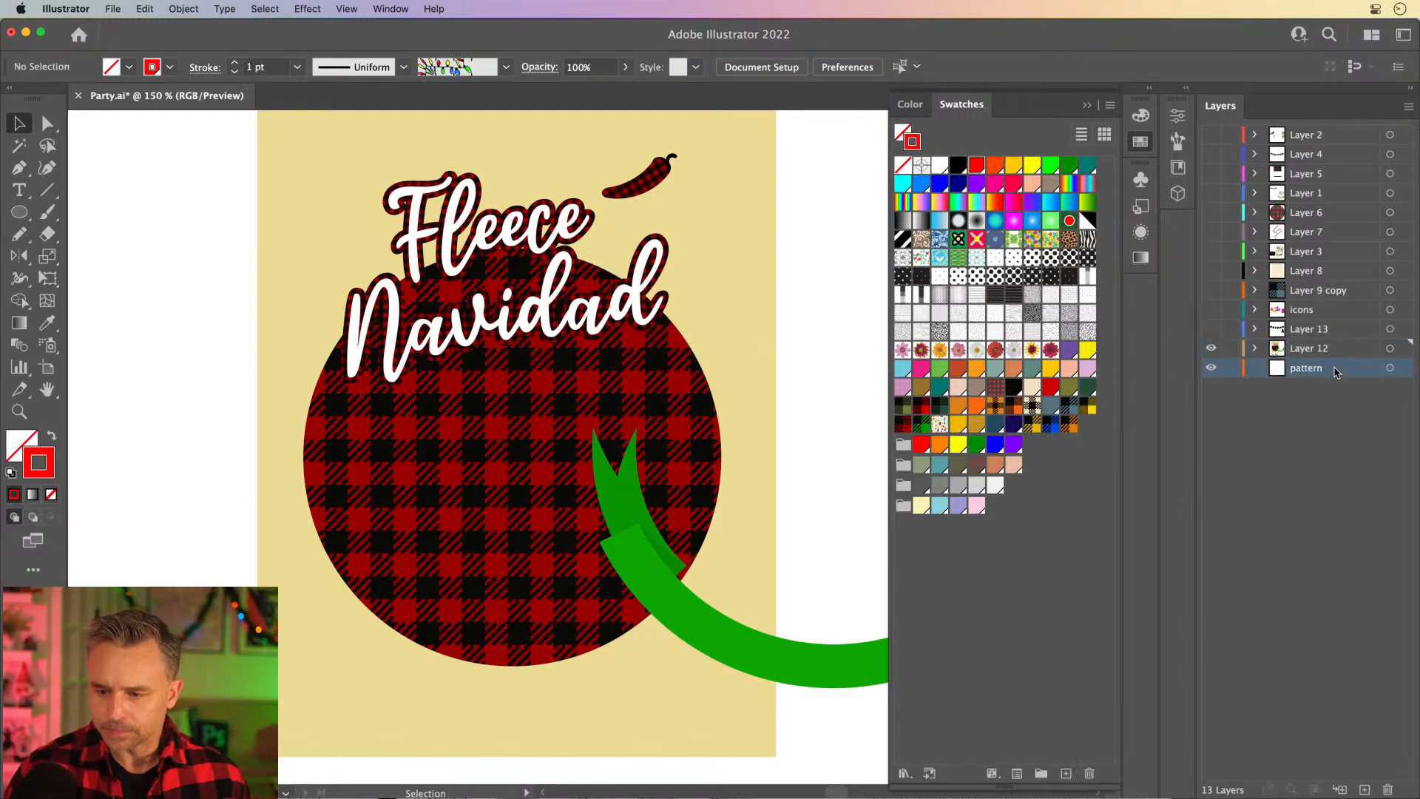
key(alt+super+3)
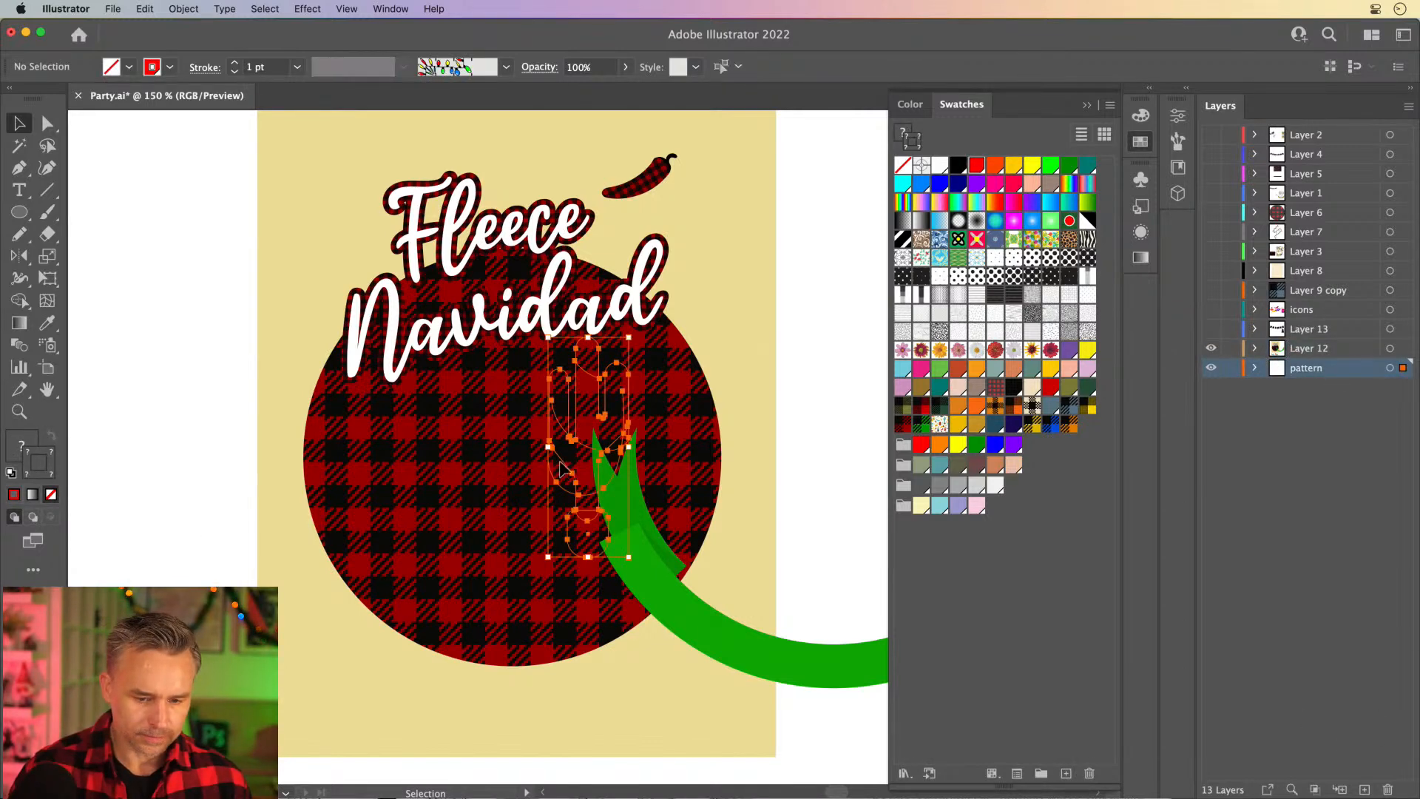
click(583, 414)
drag(584, 413, 312, 598)
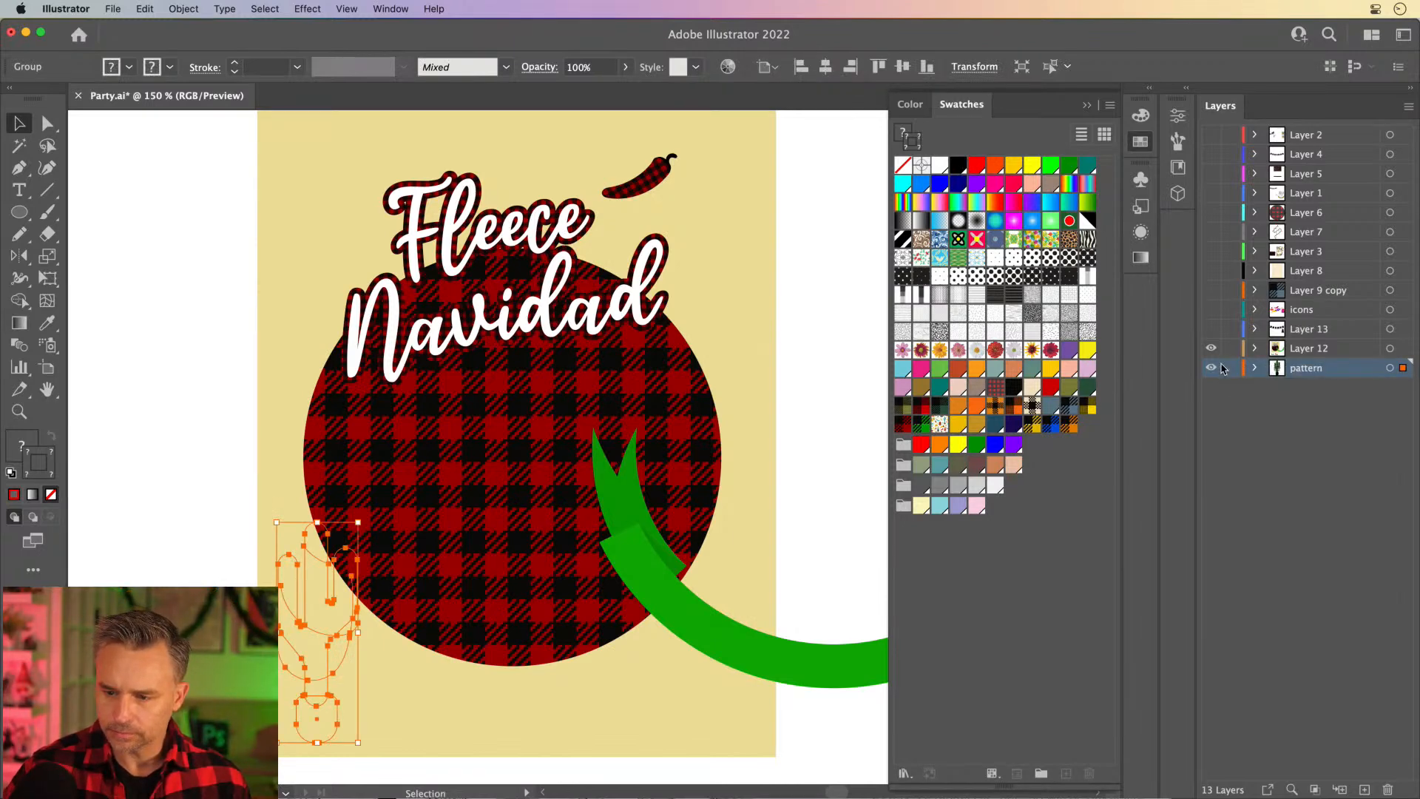
Move the beige background rectangle from Layer 12 into the pattern layer beneath the cactus group, and nudge the cactus slightly.
click(1255, 349)
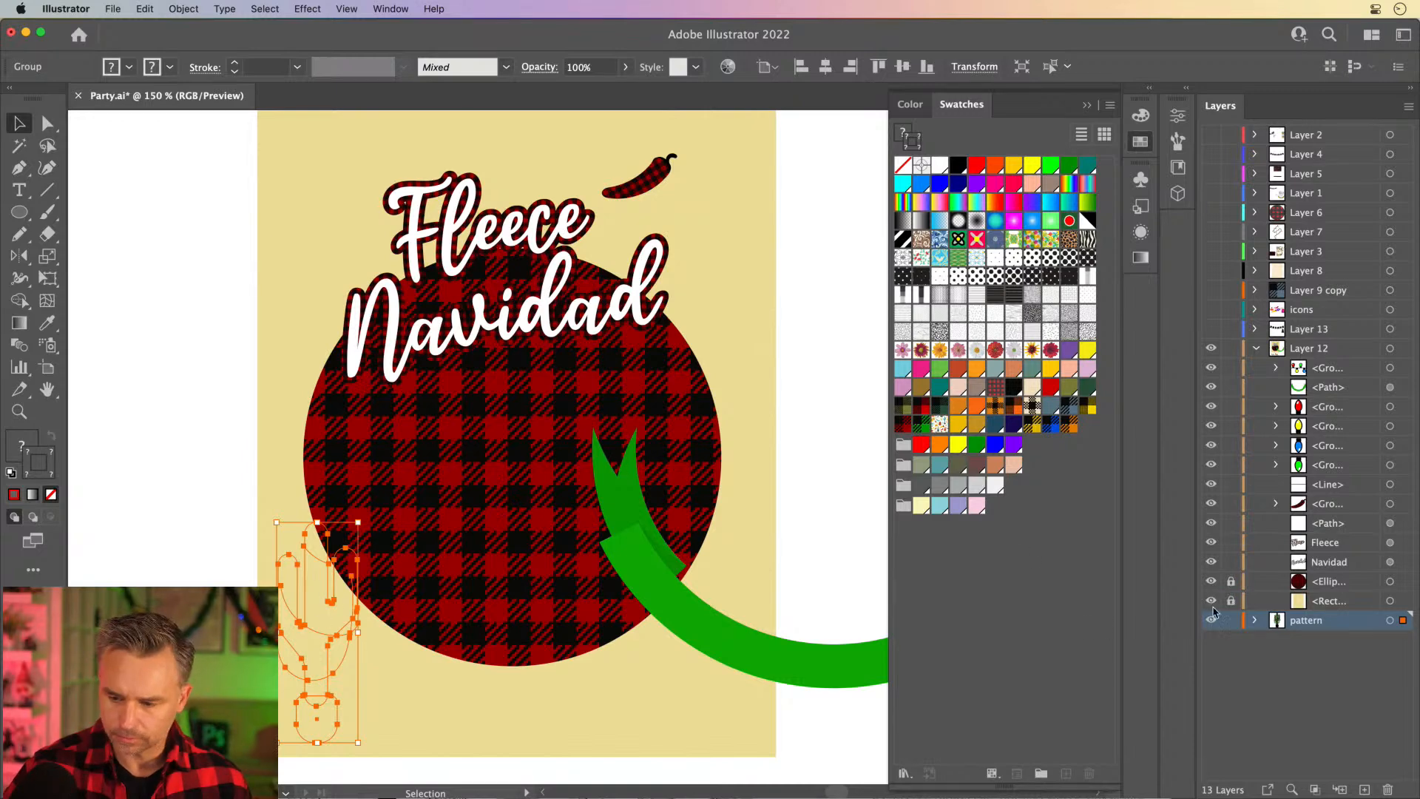
mouse_move(1320, 608)
mouse_down()
mouse_move(1333, 608)
mouse_move(1340, 645)
mouse_move(1335, 621)
mouse_up()
click(1256, 602)
click(1306, 642)
drag(1328, 640, 1326, 618)
drag(274, 562, 278, 567)
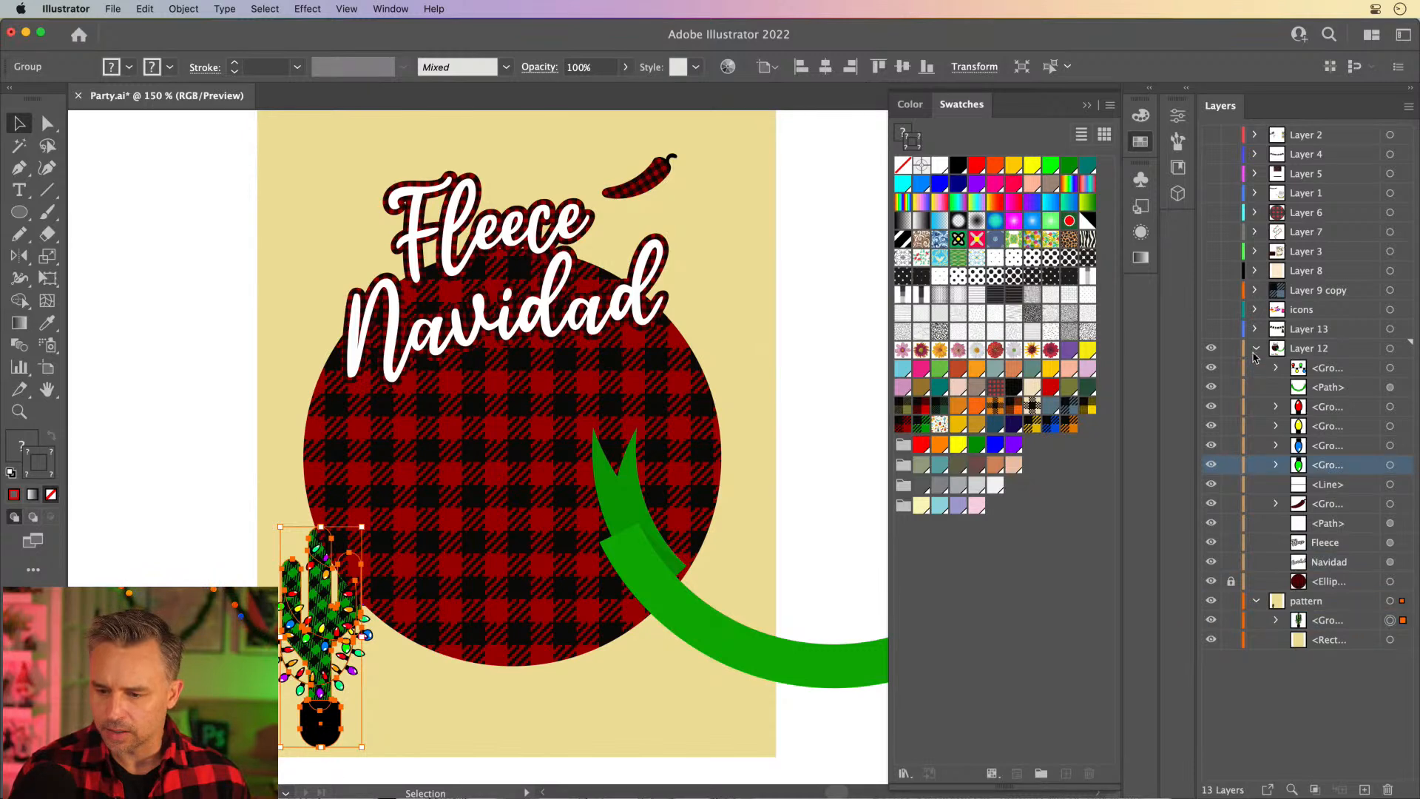
Collapse Layer 12, move the green banner back along the lower edge of the plaid circle, and deselect it.
click(1255, 348)
drag(695, 614, 384, 610)
click(204, 309)
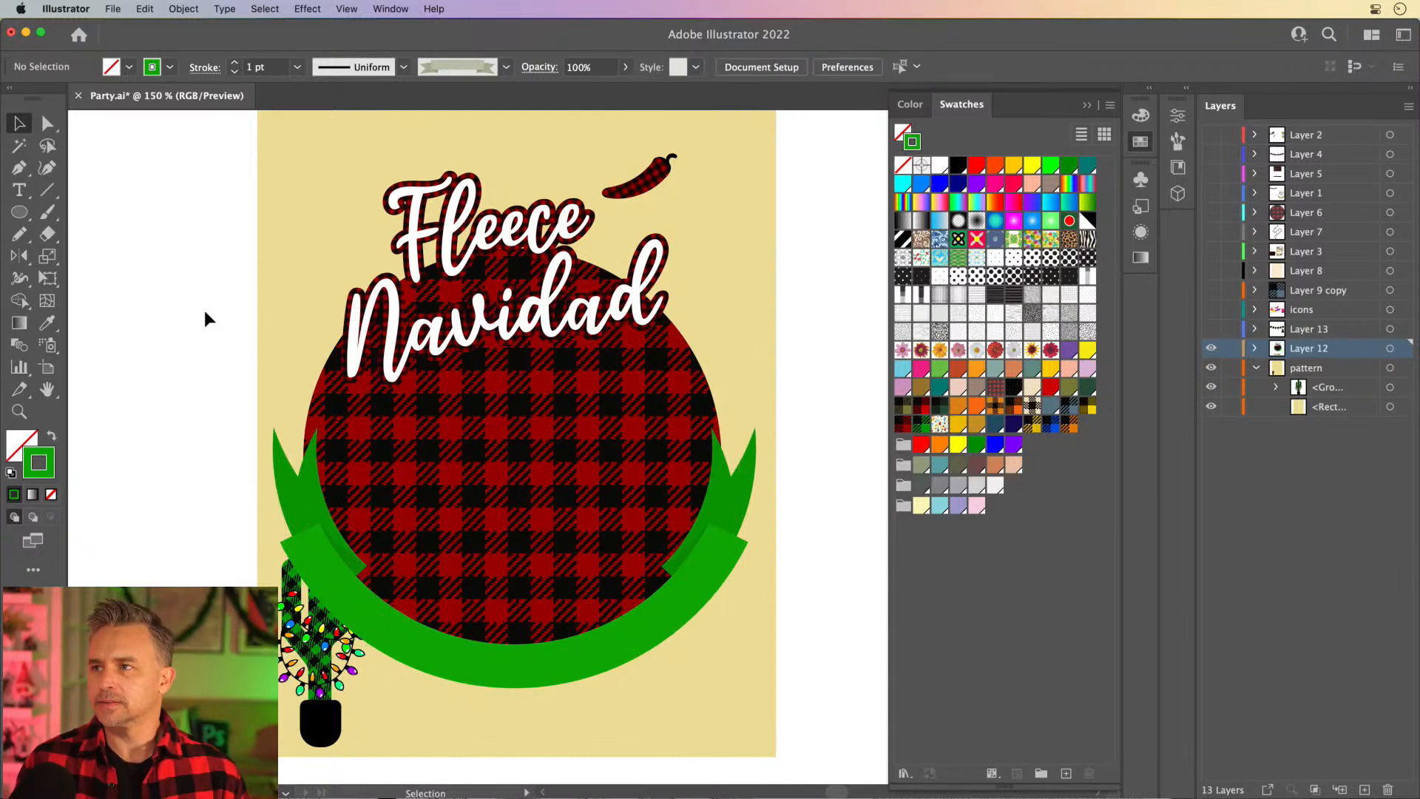
Make Layer 13 and the icons layer visible.
click(1210, 328)
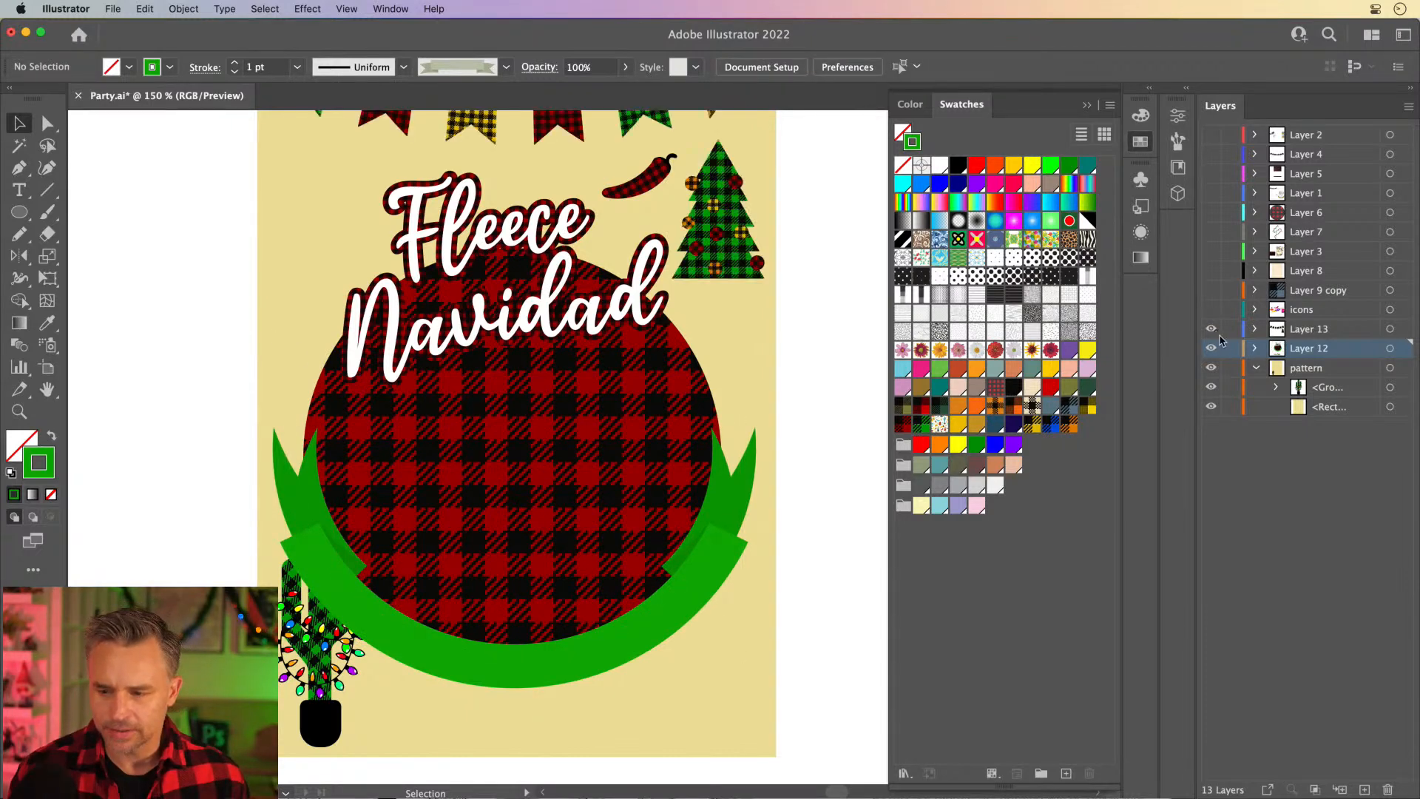
click(1210, 309)
scroll(415, 295, down, 5)
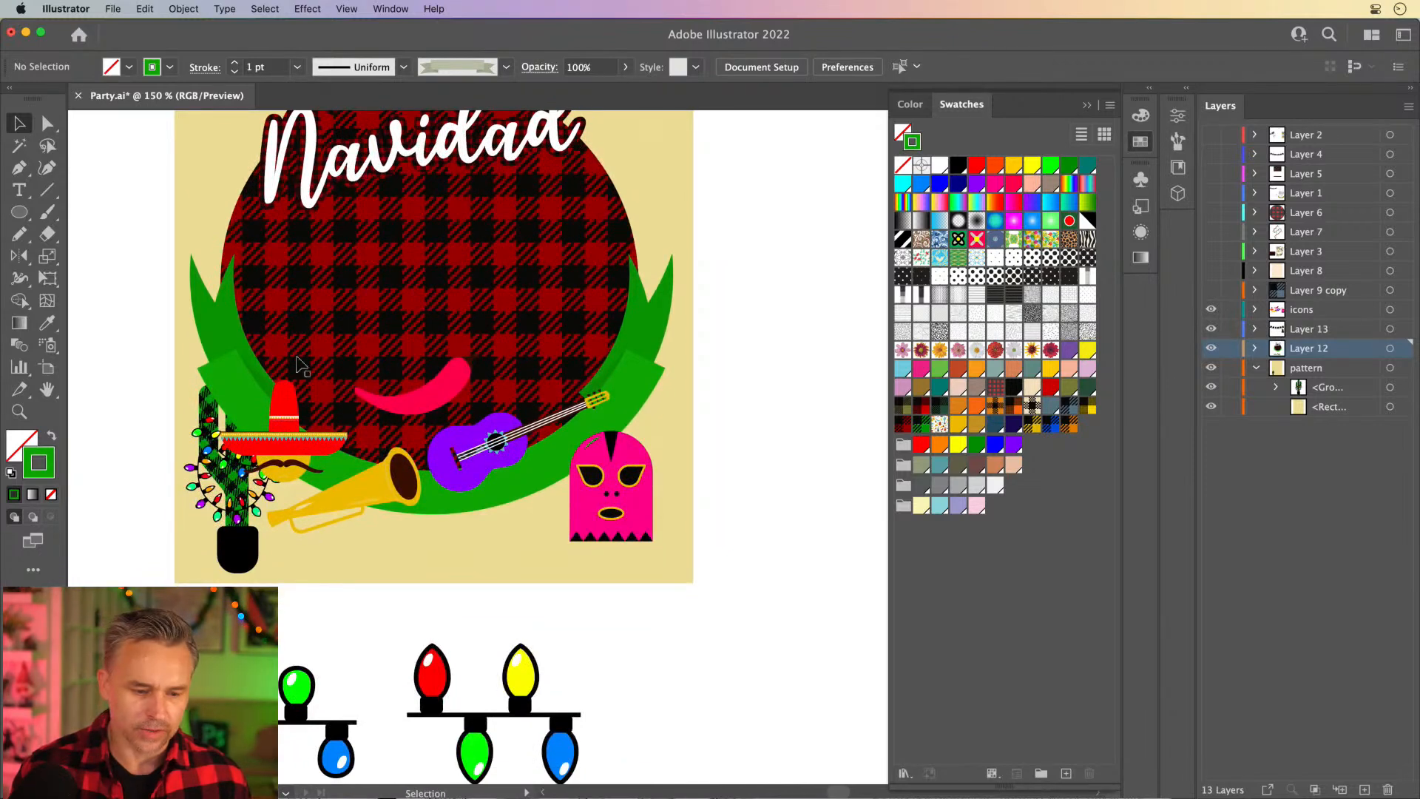
Move the sombrero, wrestling mask, guitar, chili and trumpet icons off the poster into the blank area on its right.
drag(266, 428, 710, 480)
drag(617, 484, 786, 521)
drag(460, 462, 743, 315)
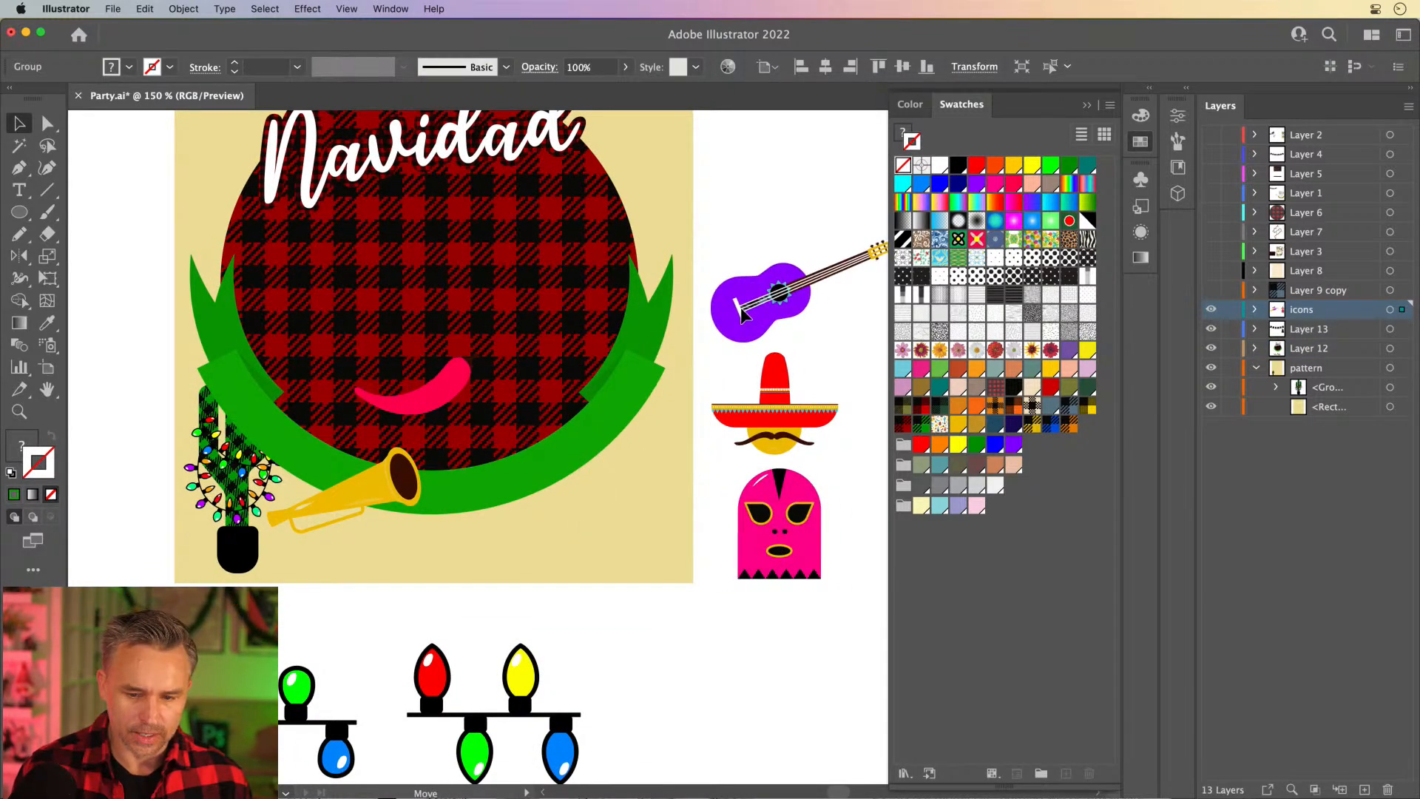
drag(399, 396, 731, 212)
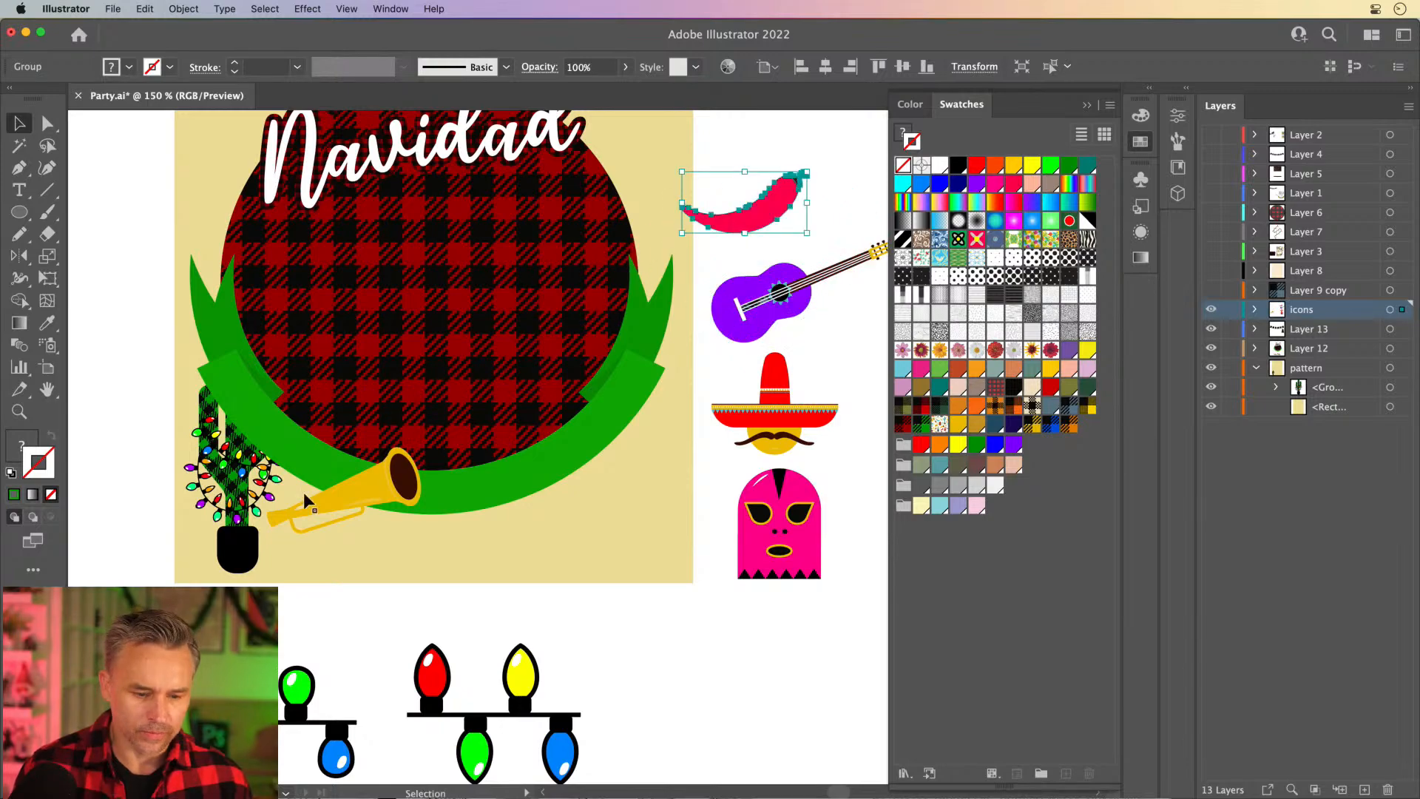
drag(334, 481, 777, 185)
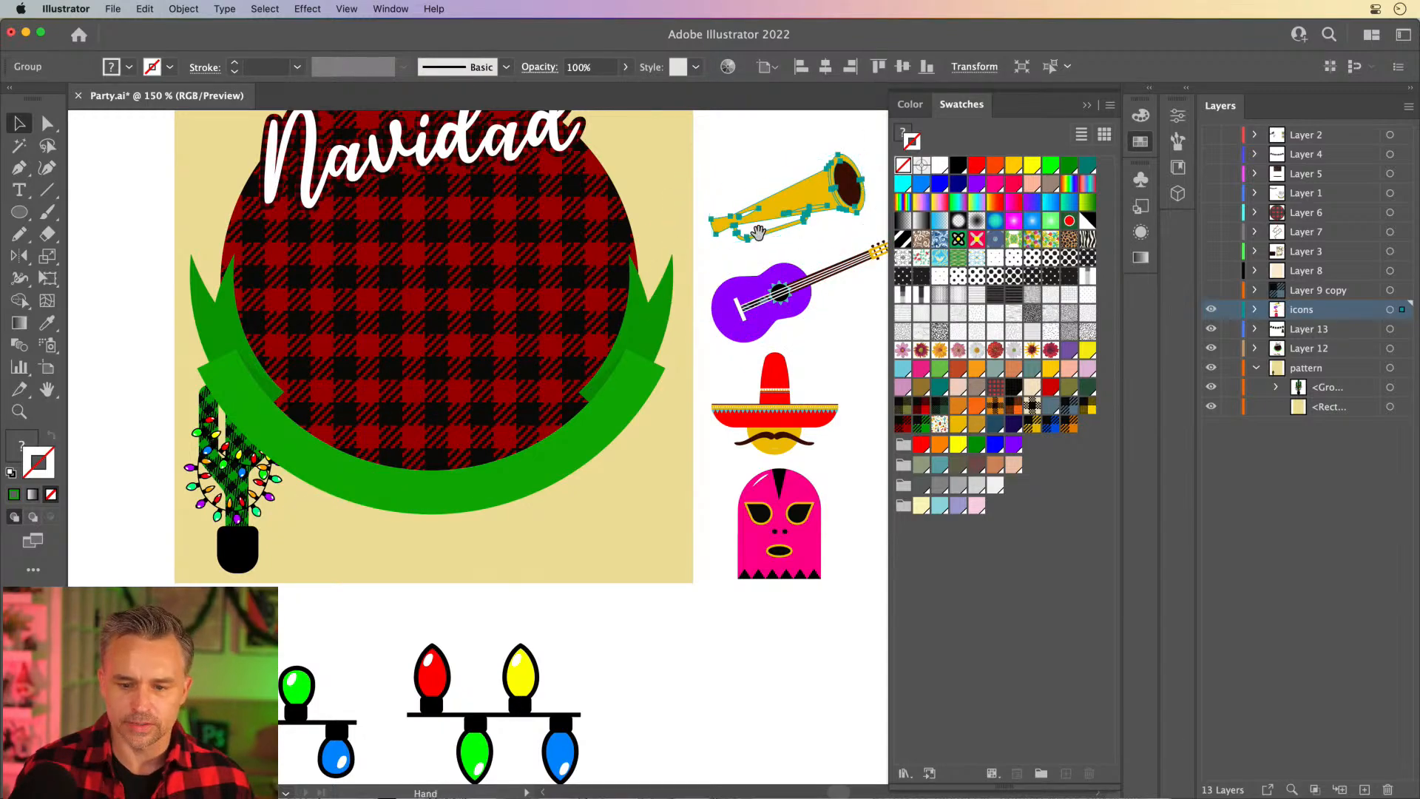
Select only the pink face shape inside the wrestling mask group and leave it without a stroke.
drag(760, 243, 414, 398)
key(super+equal)
key(super+equal)
scroll(329, 358, down, 3)
drag(330, 358, 359, 121)
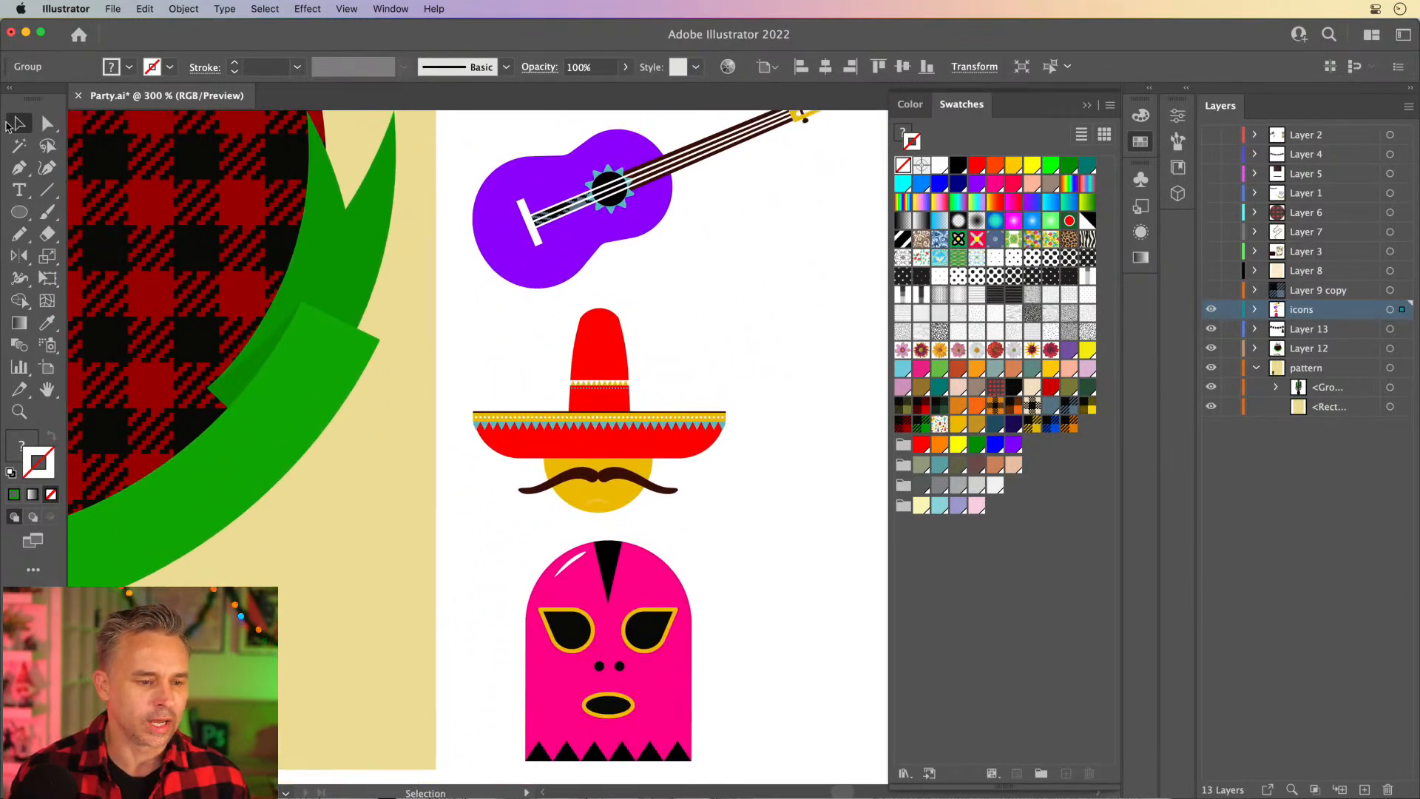
click(48, 124)
click(527, 660)
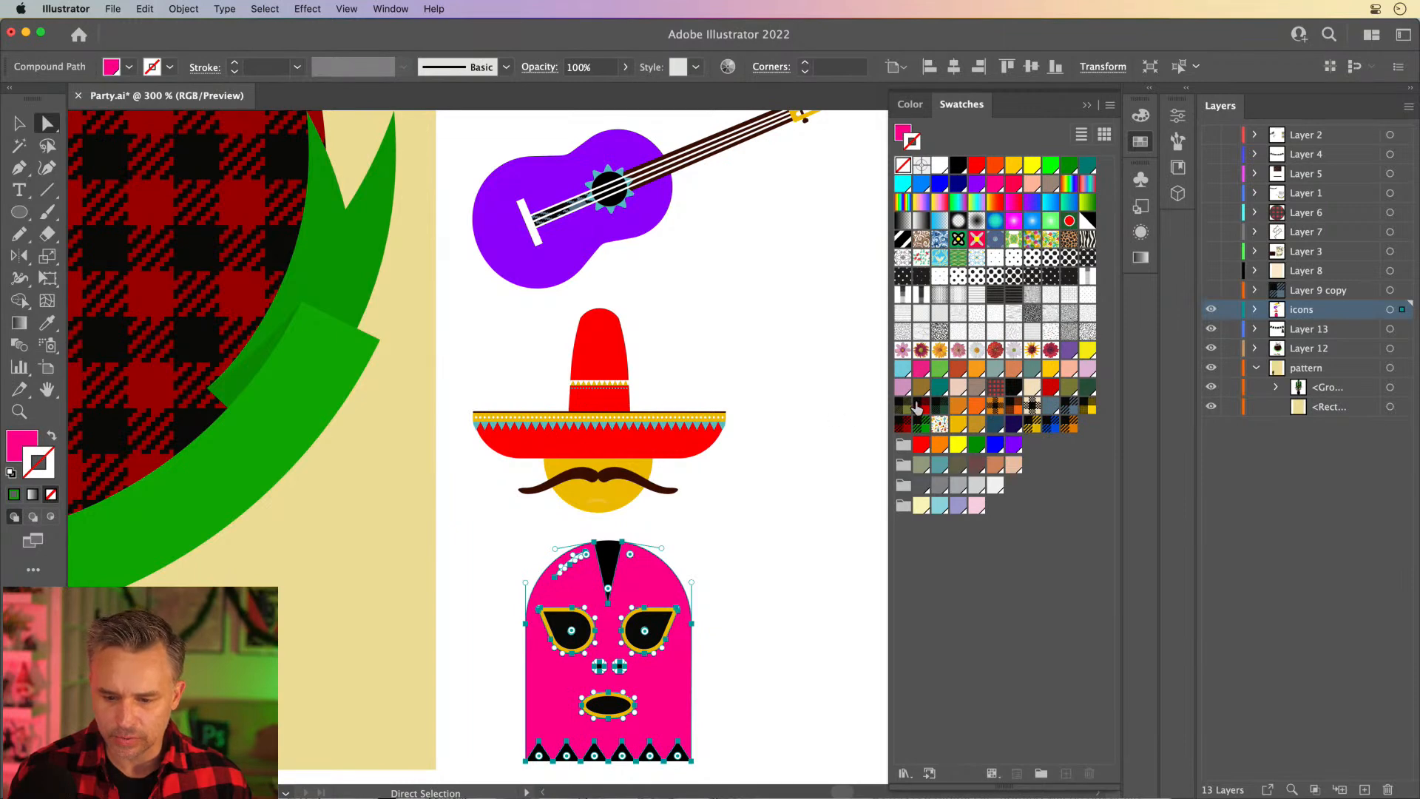
click(917, 406)
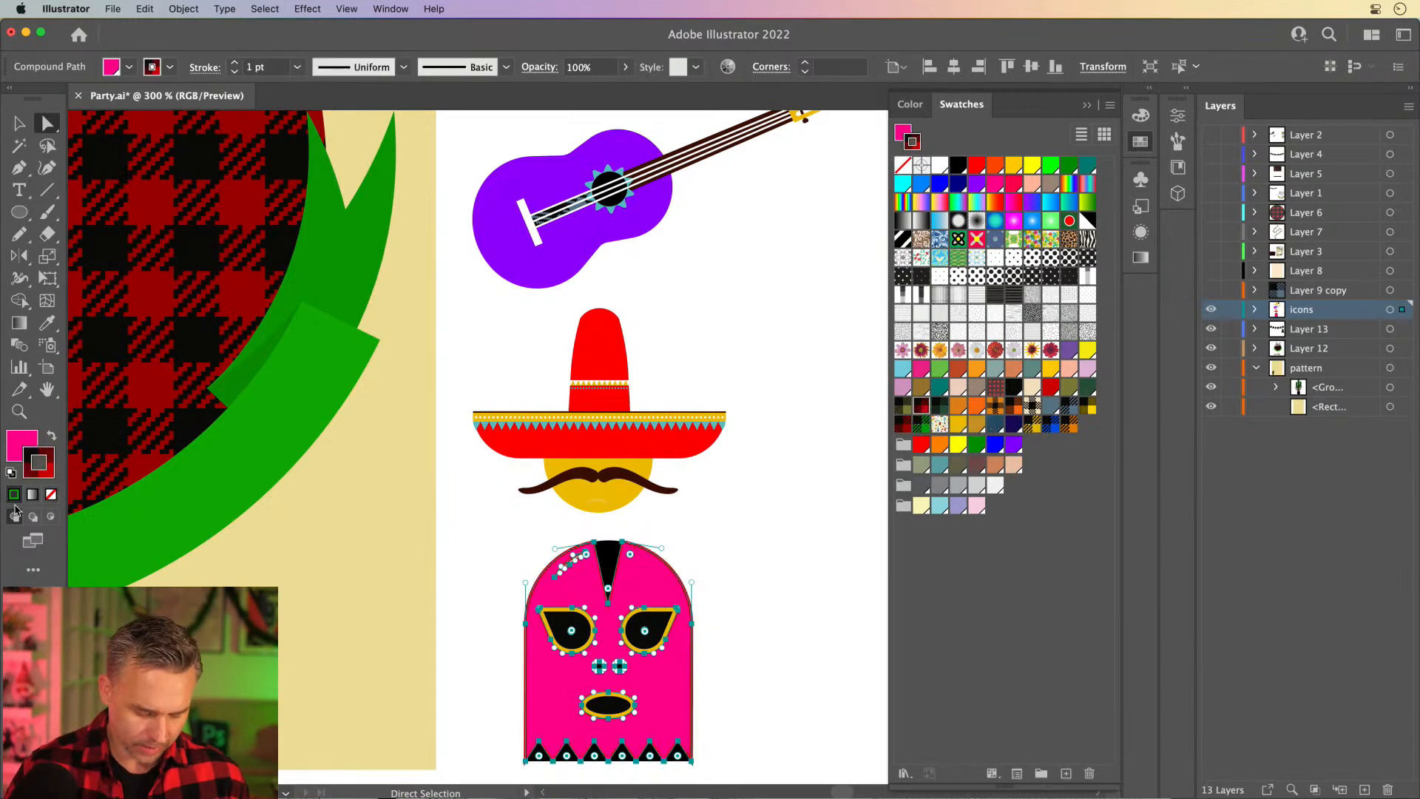
click(51, 494)
Try the red plaid and orange check patterns as the mask face's fill, and settle on the orange-and-black diagonal plaid swatch.
click(15, 451)
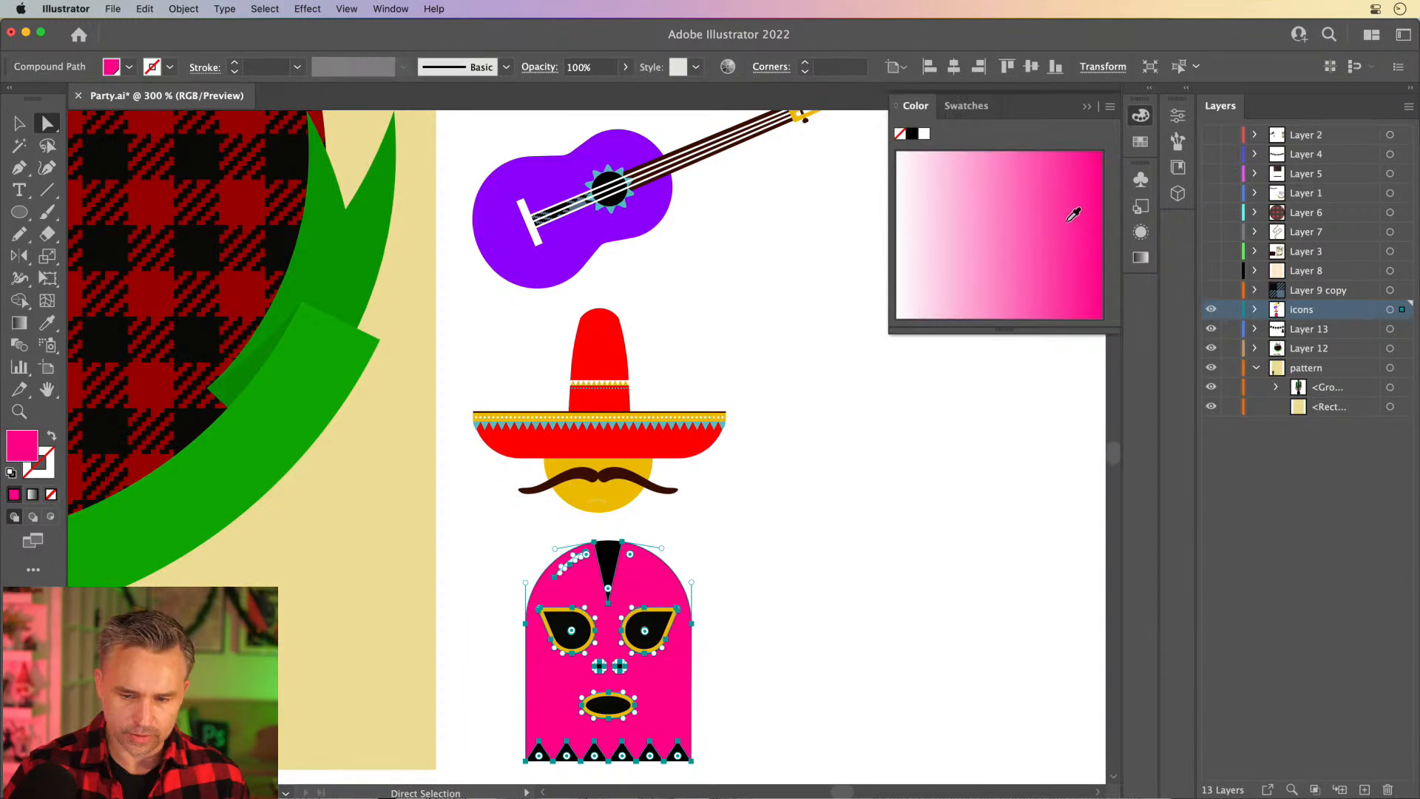
click(1147, 88)
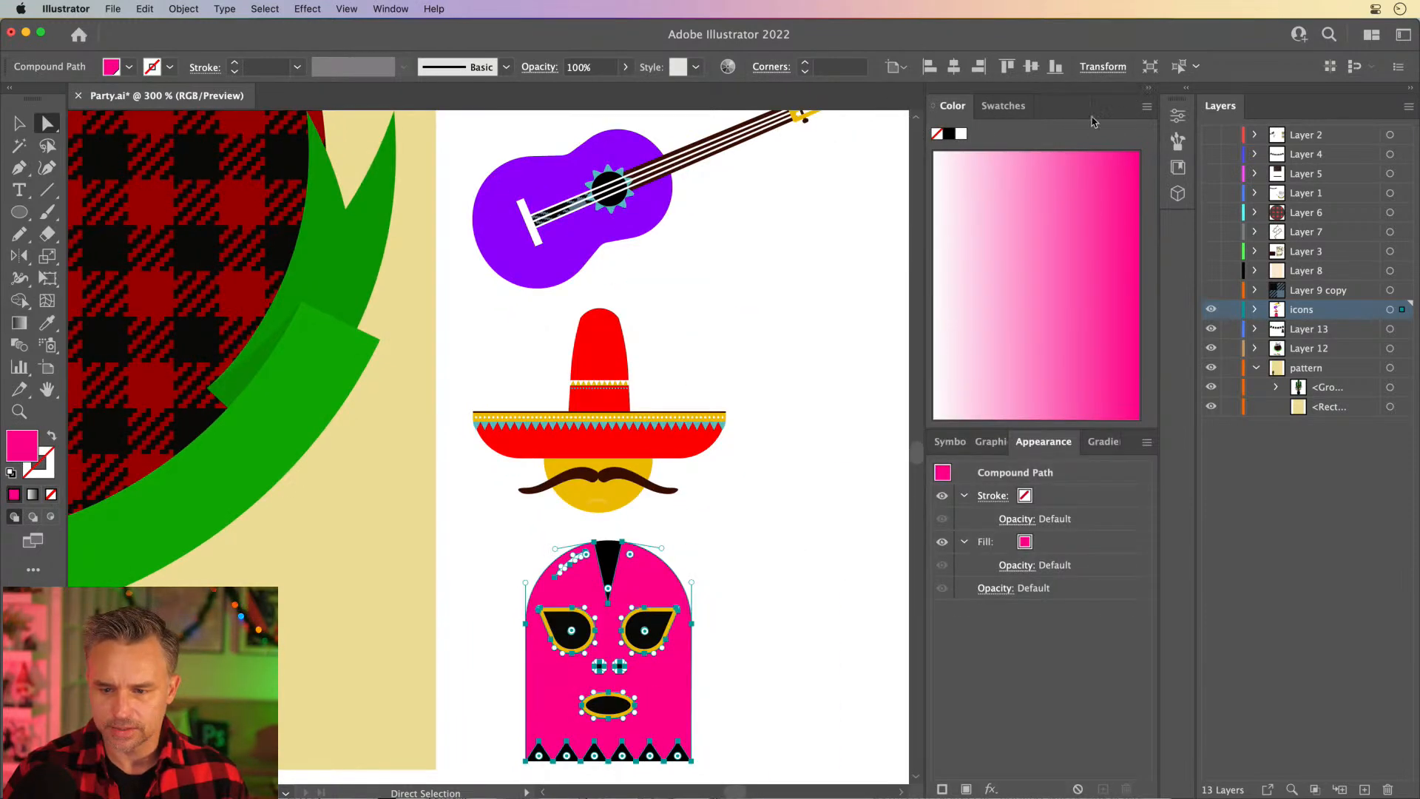
click(999, 105)
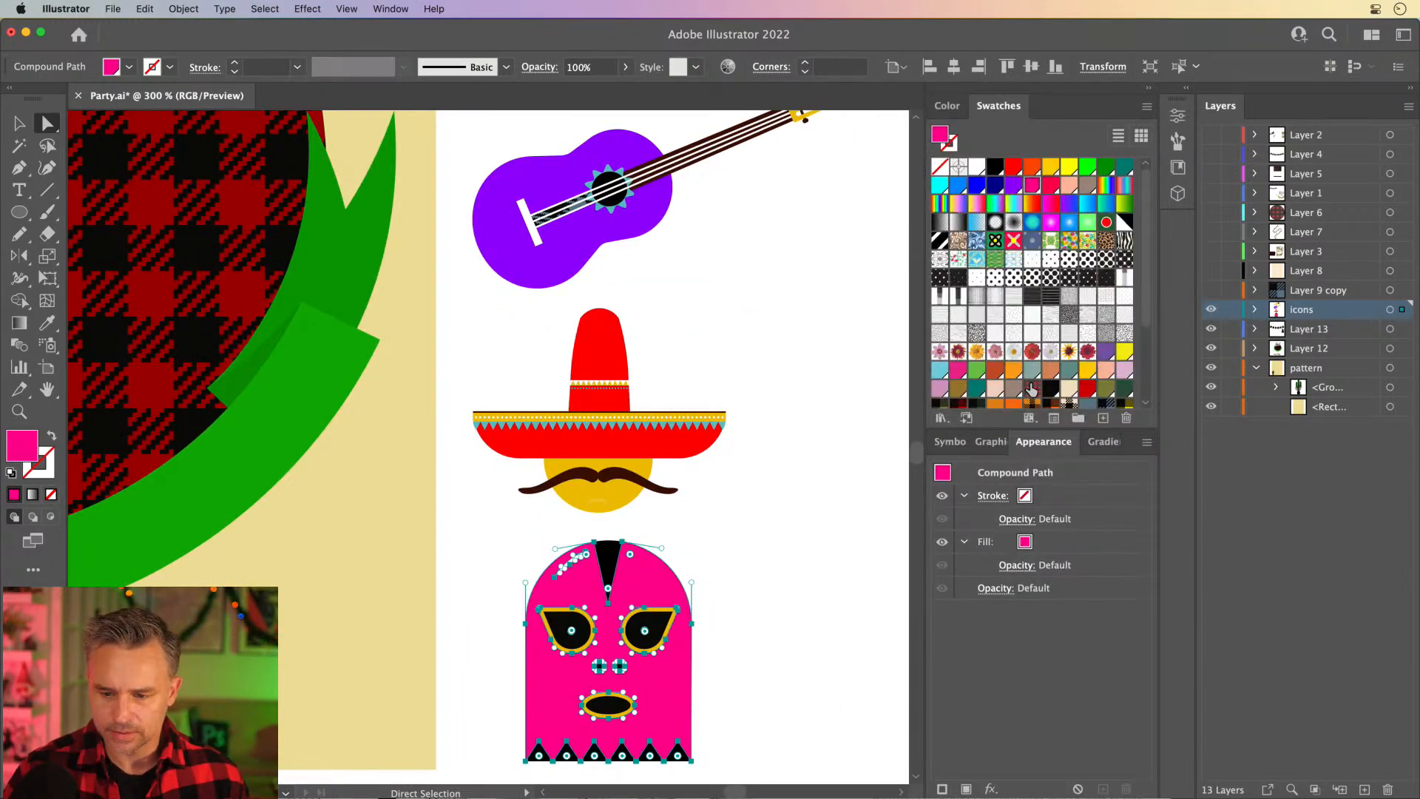
scroll(1029, 388, down, 3)
click(940, 314)
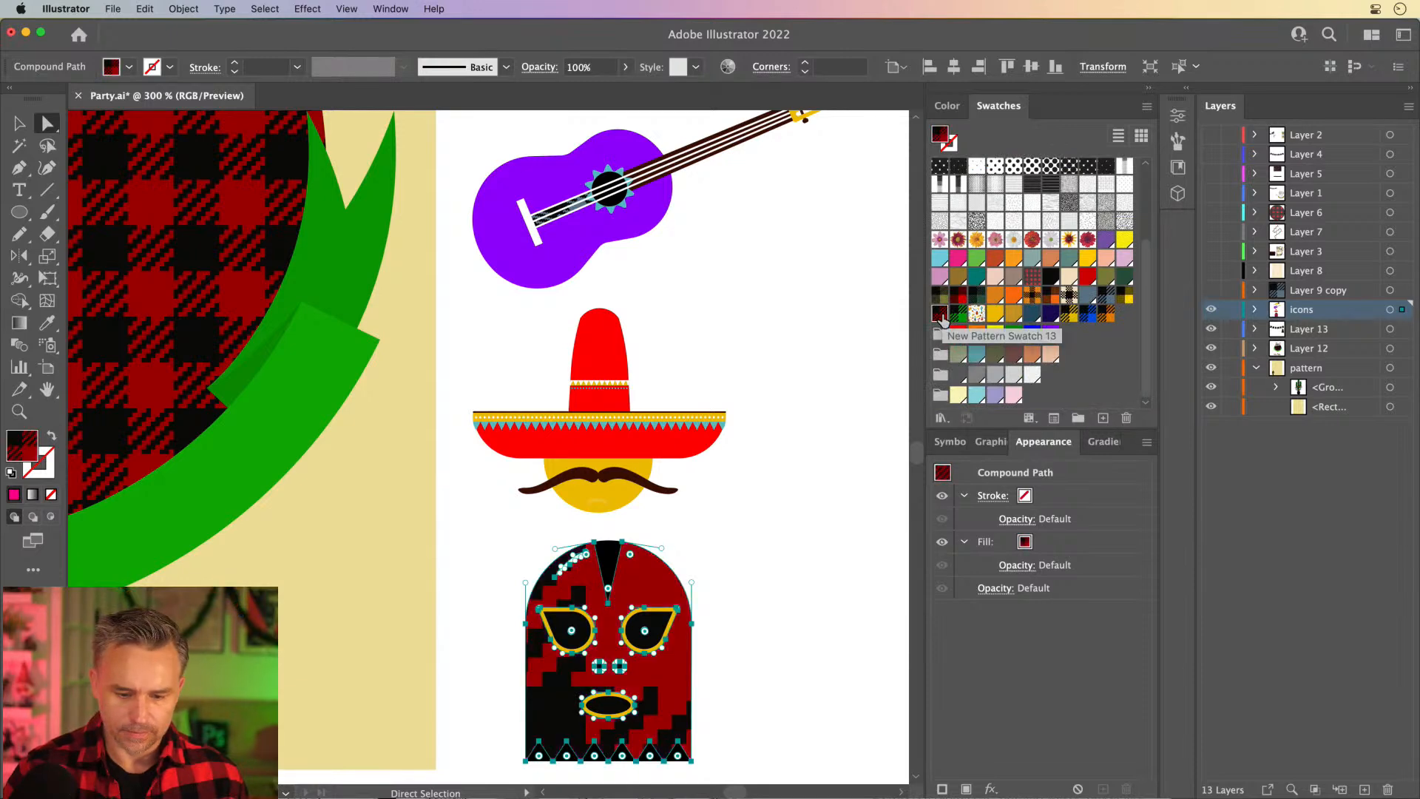
click(1032, 296)
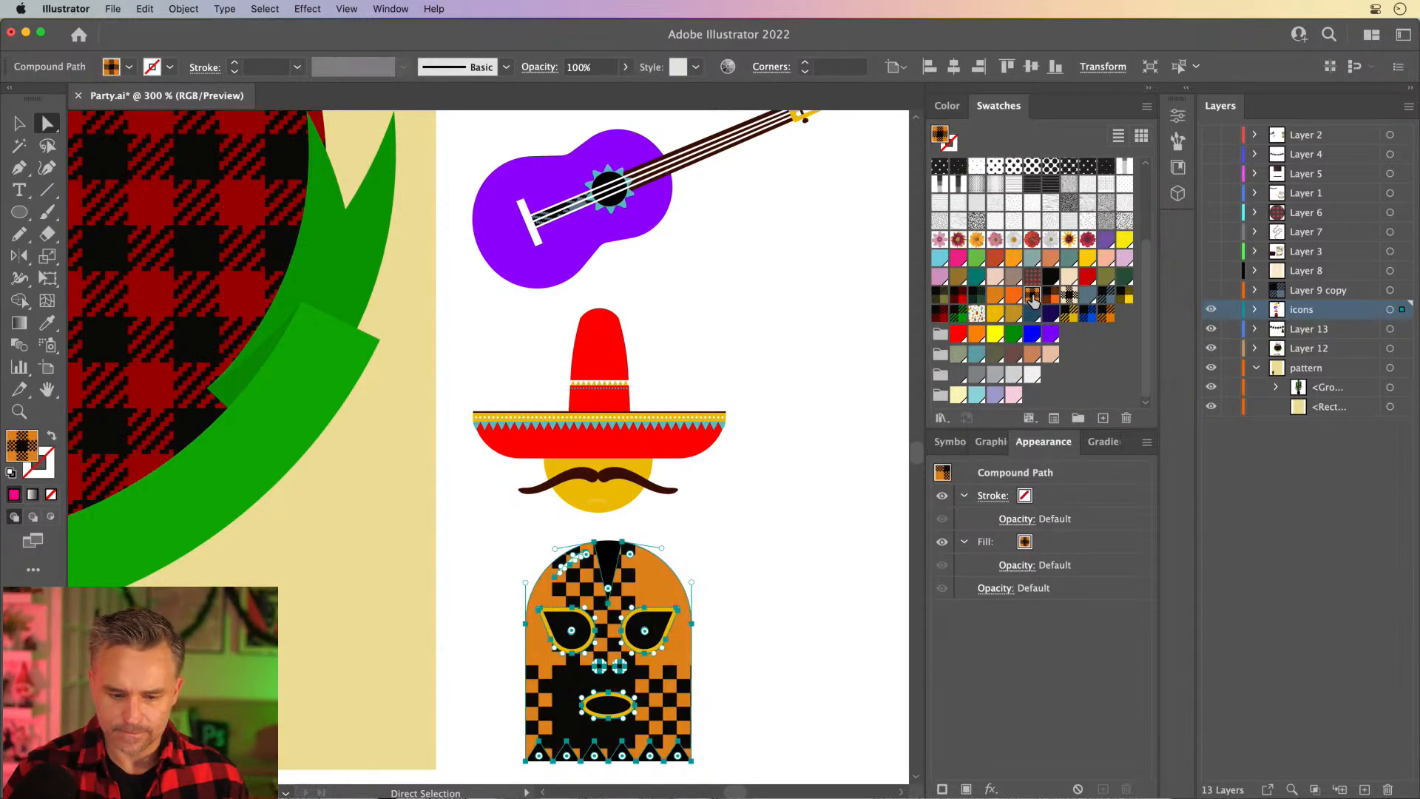
click(938, 316)
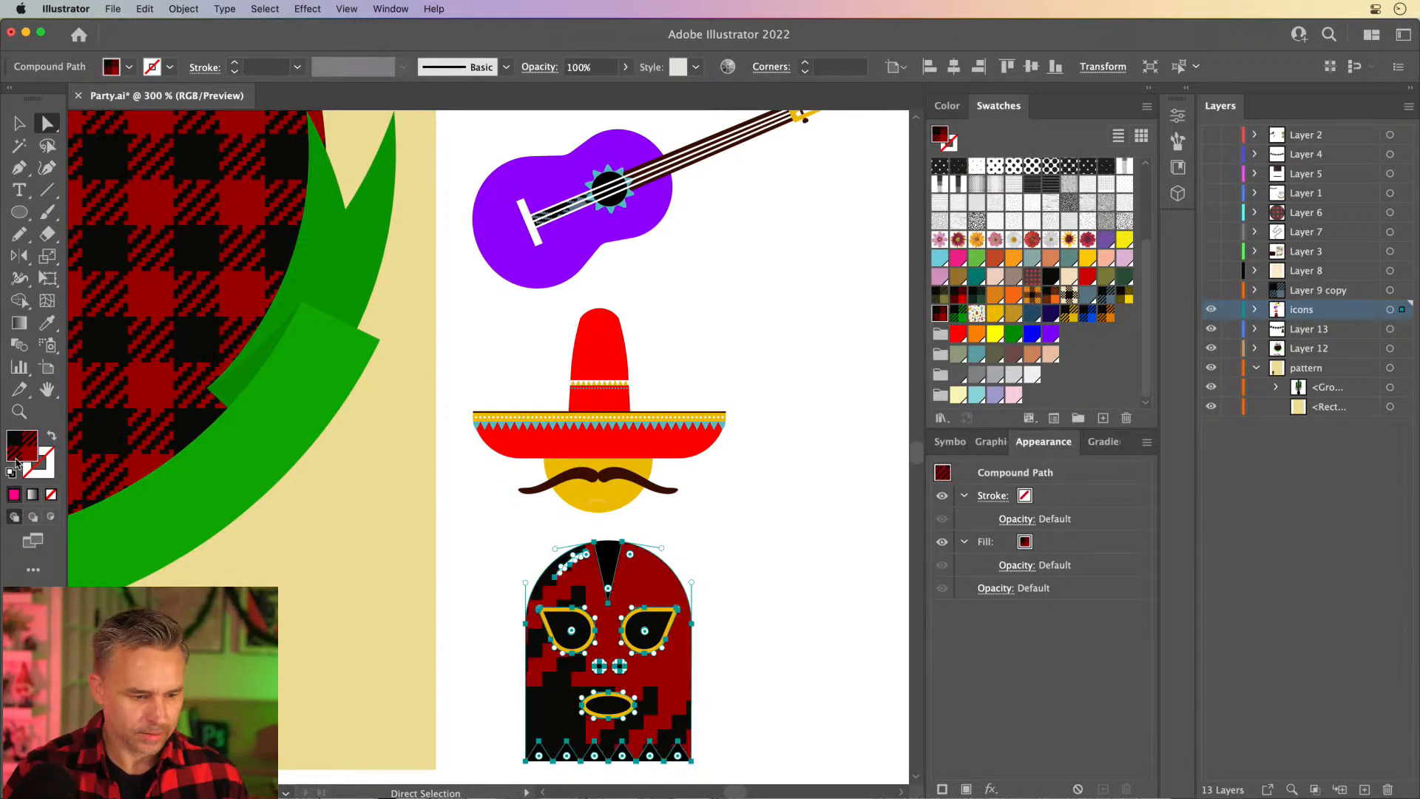
click(1105, 314)
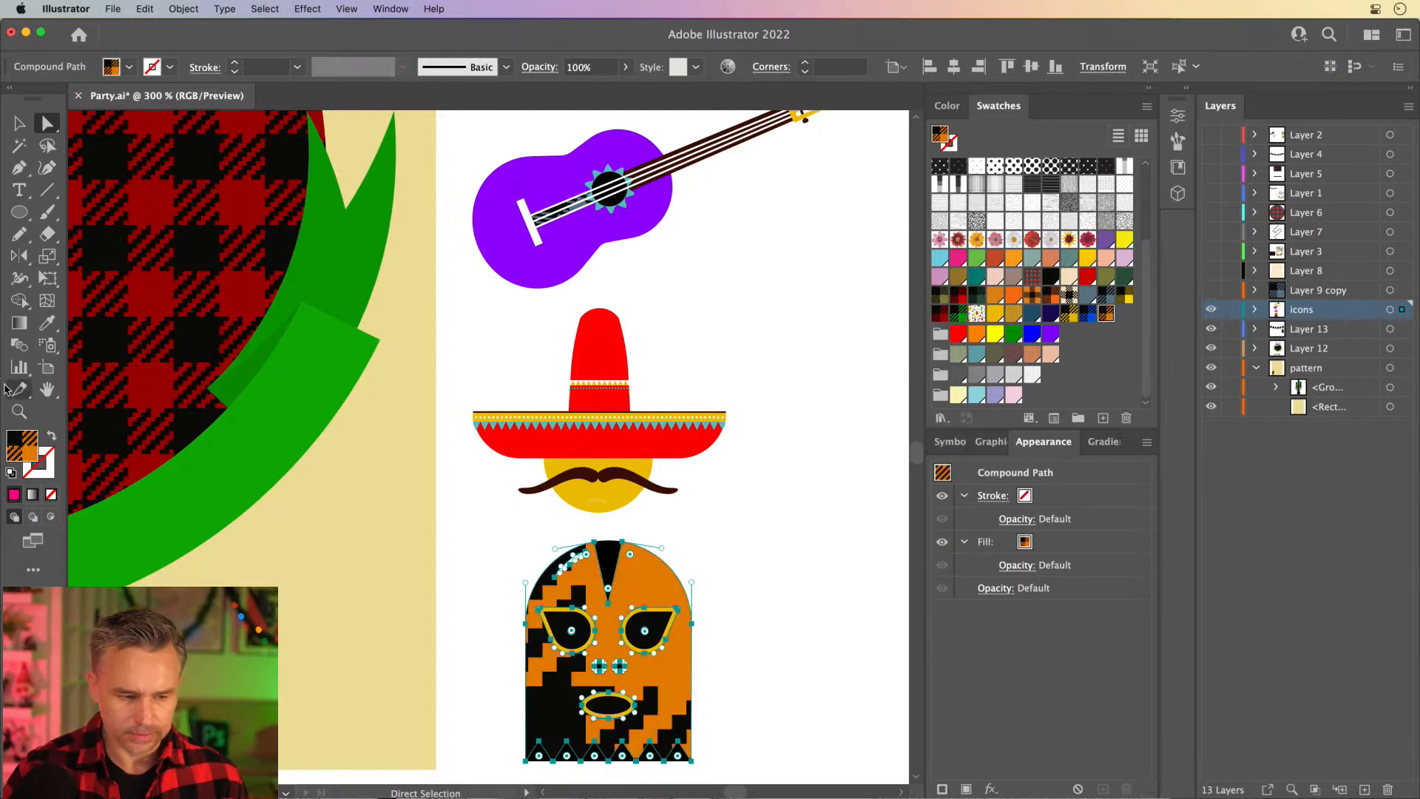
Scale the mask face's fill pattern uniformly to 1%, transforming only the pattern and not the object.
double_click(48, 256)
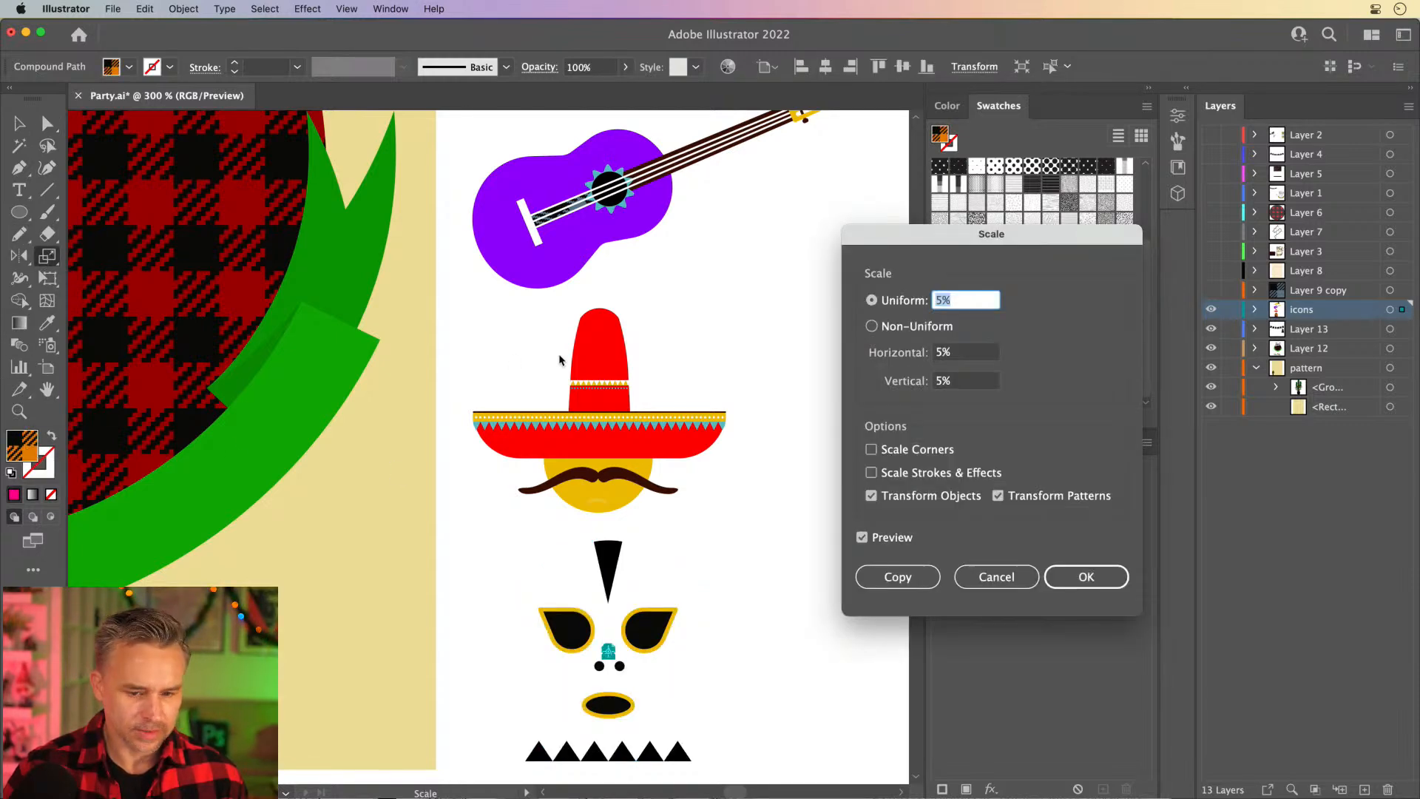
click(870, 495)
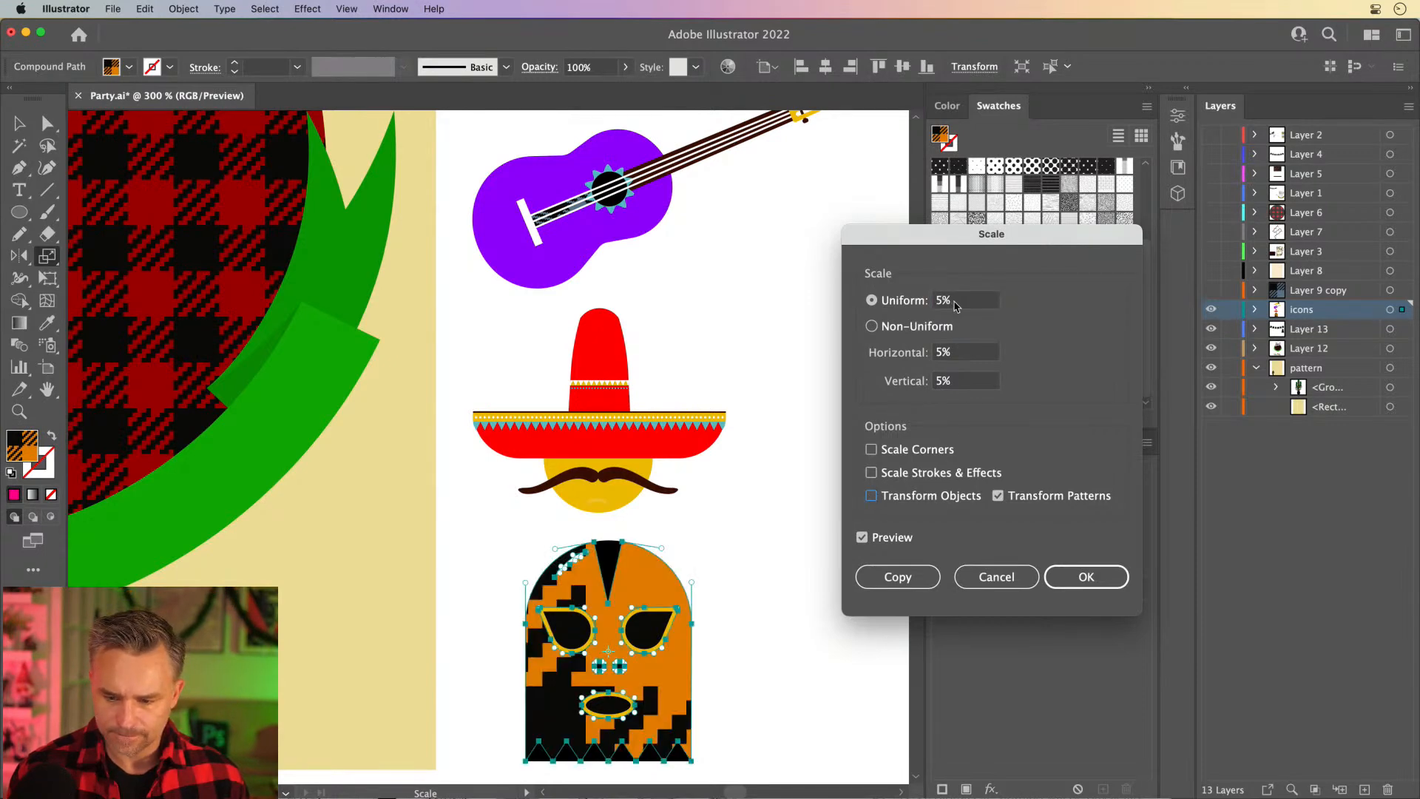
click(874, 300)
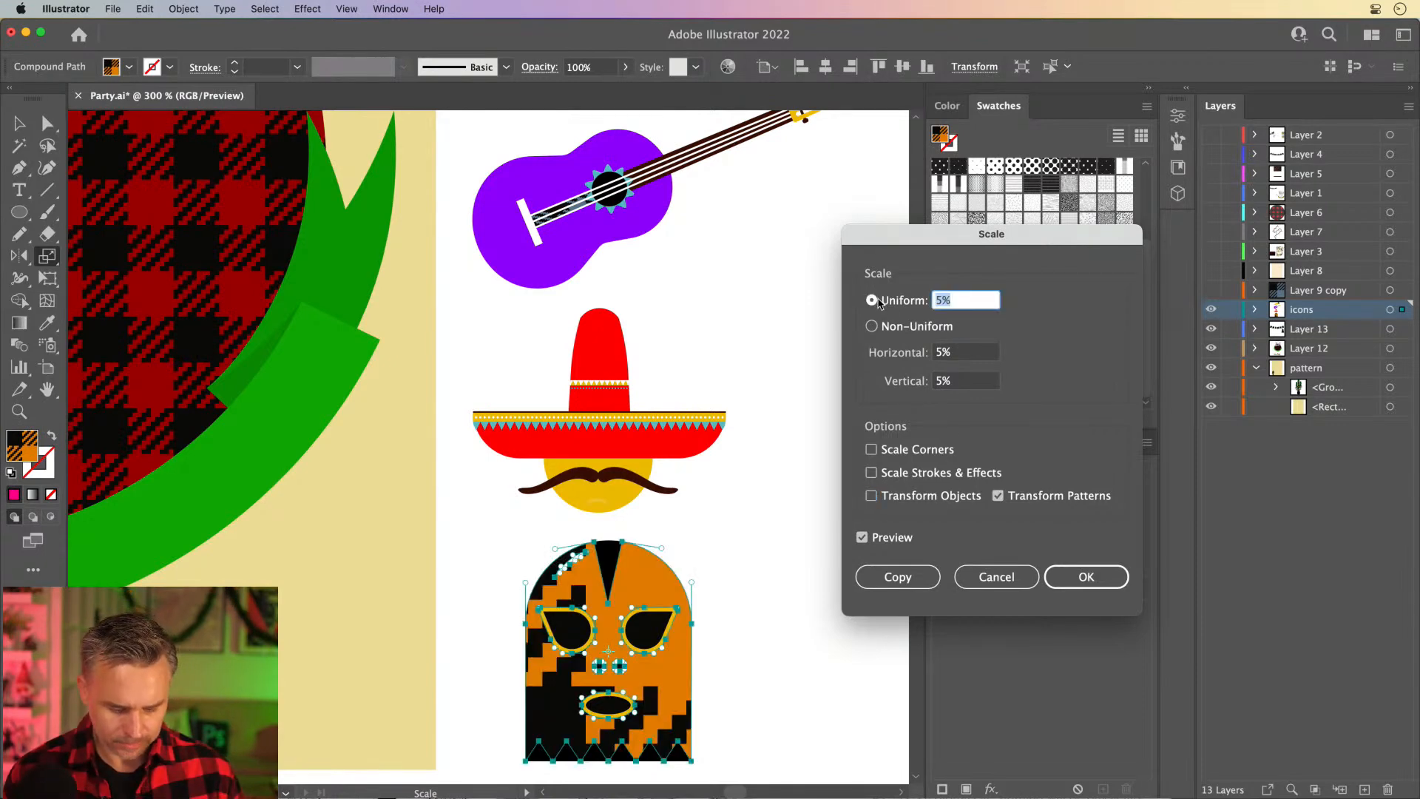
key(Tab)
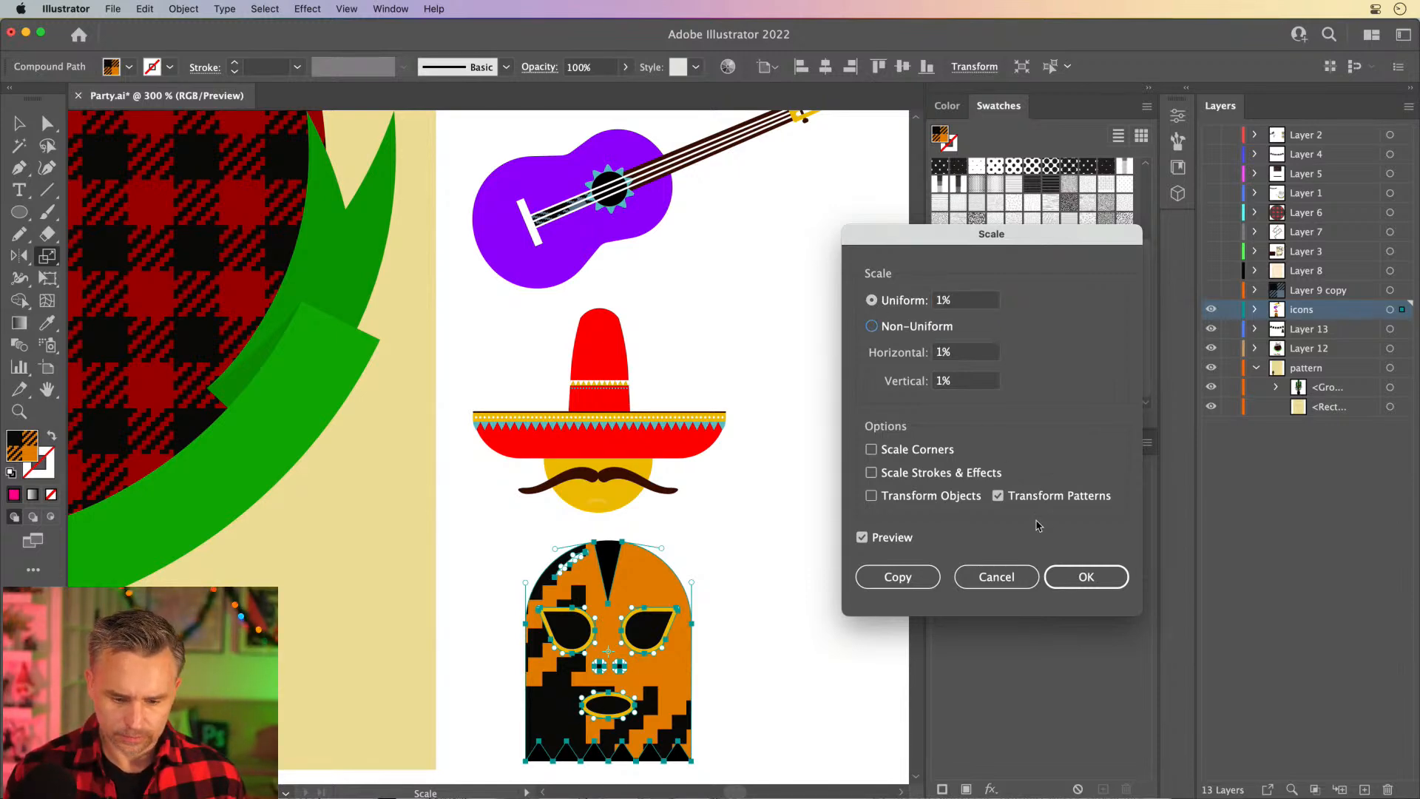
click(1084, 576)
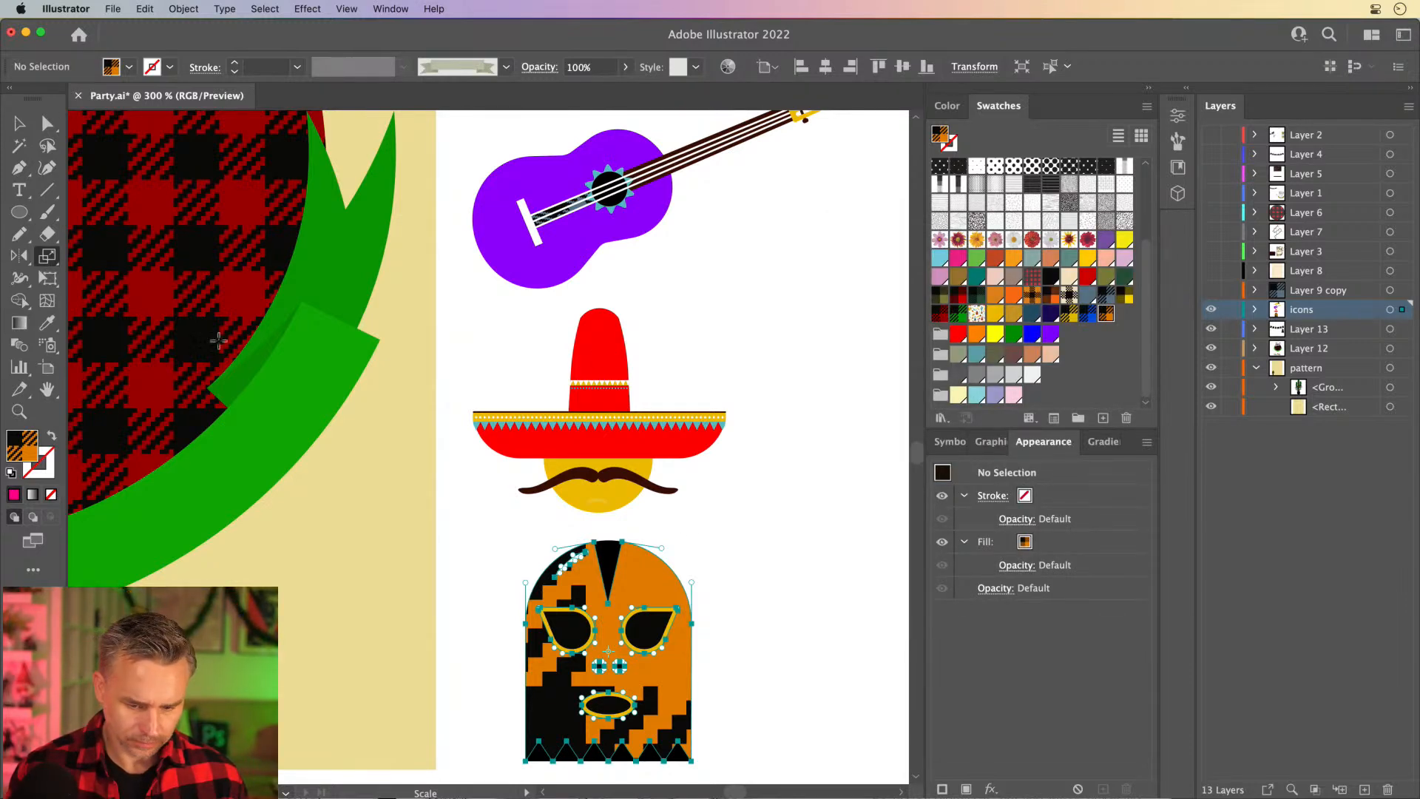
Try the orange-and-black check pattern as the fill of the wrestling mask's face.
scroll(52, 264, down, 3)
click(20, 124)
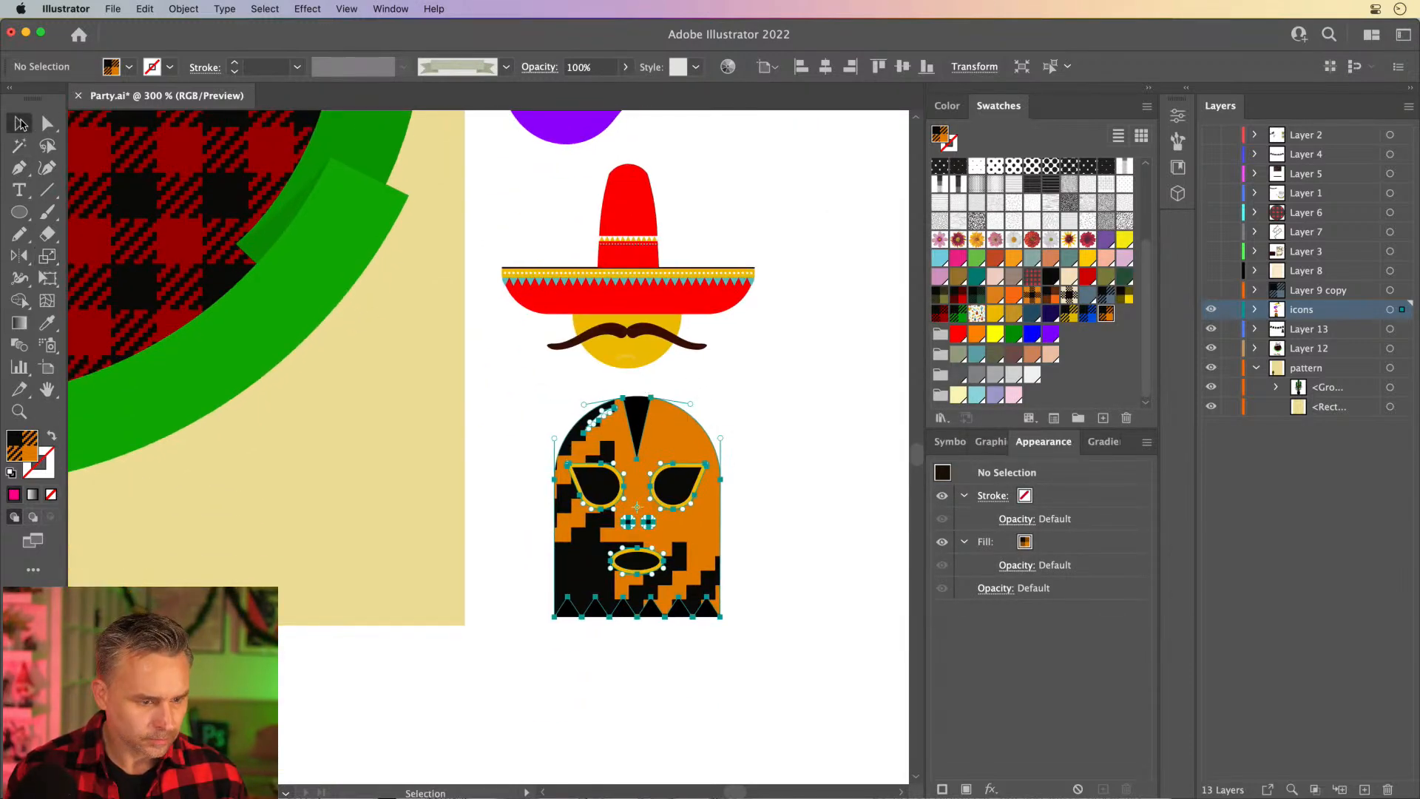
click(603, 444)
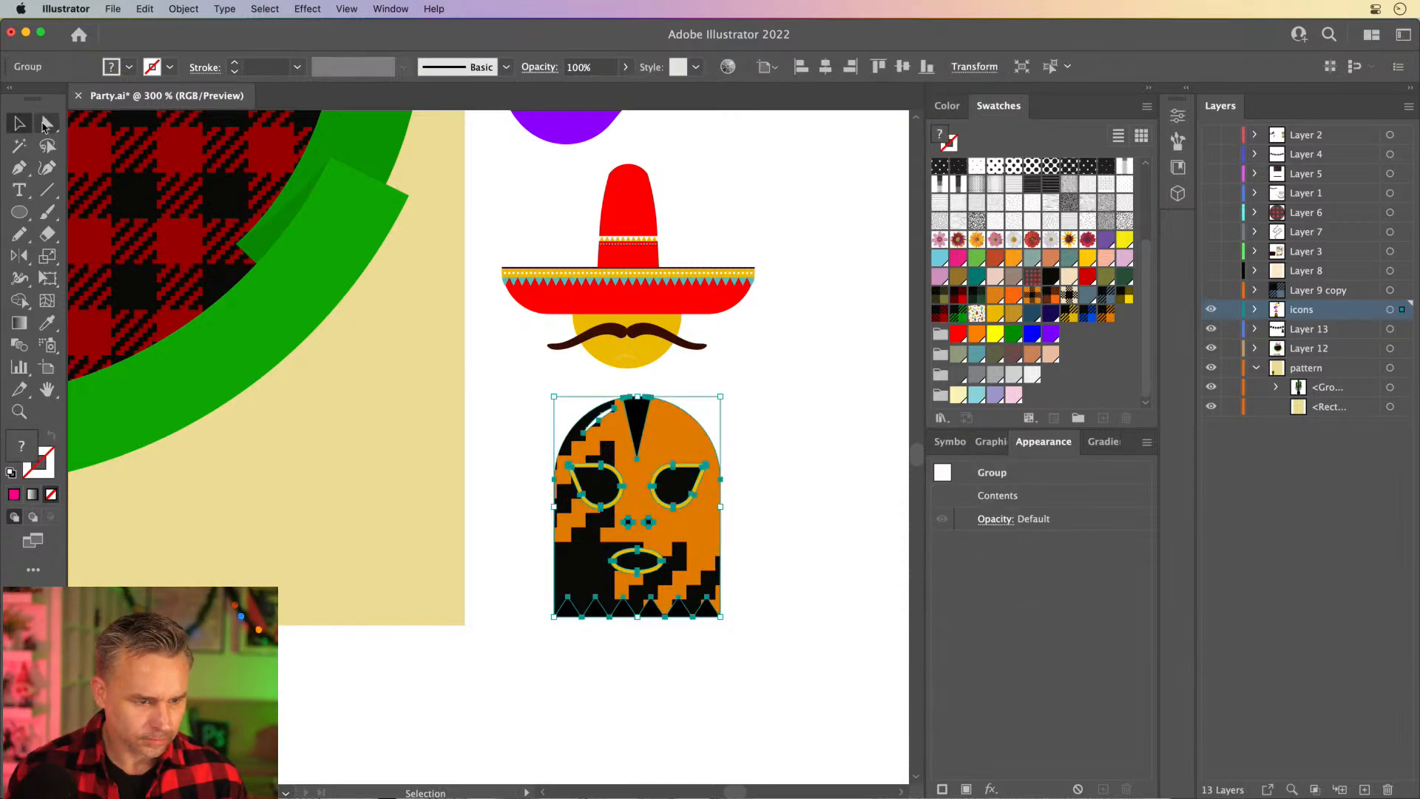
click(47, 124)
click(620, 436)
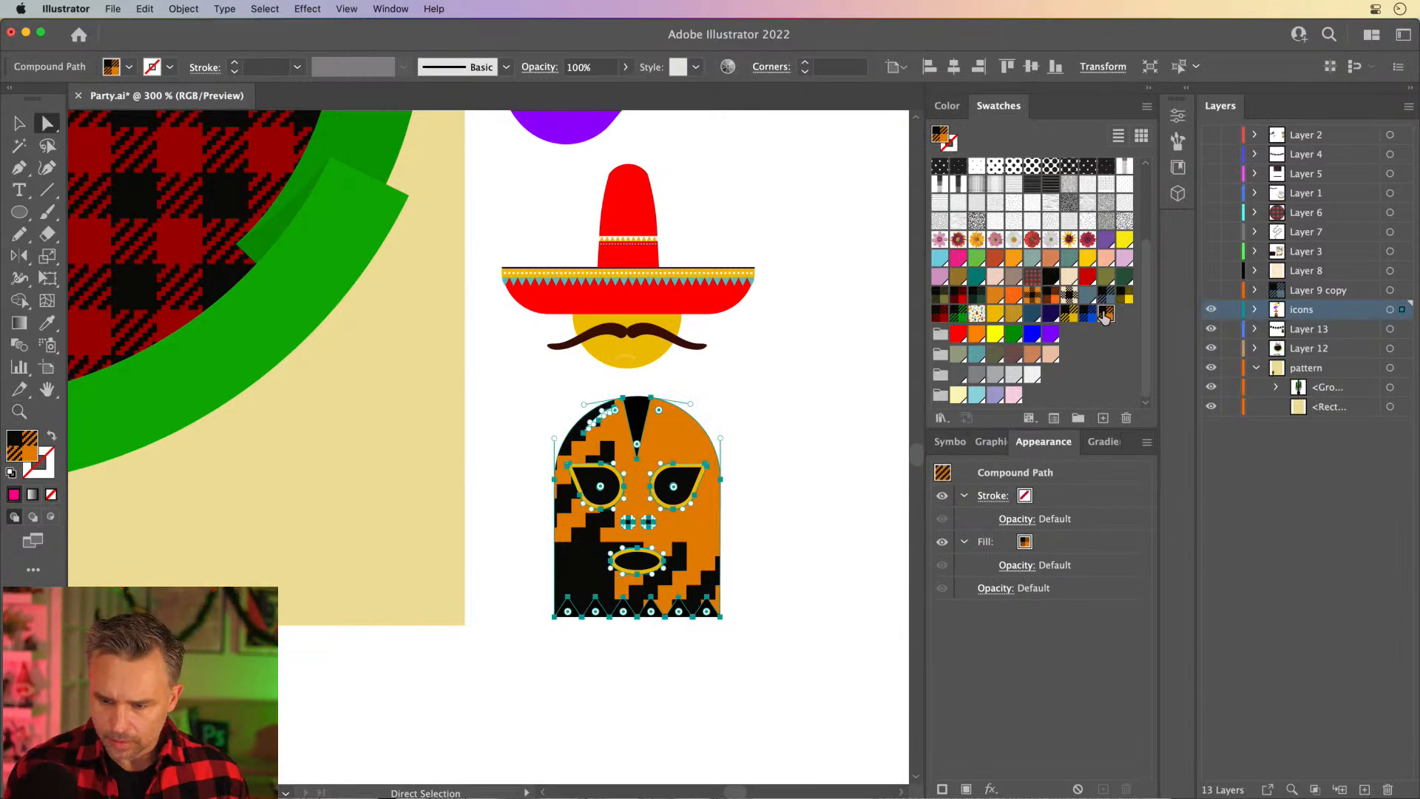
click(1031, 296)
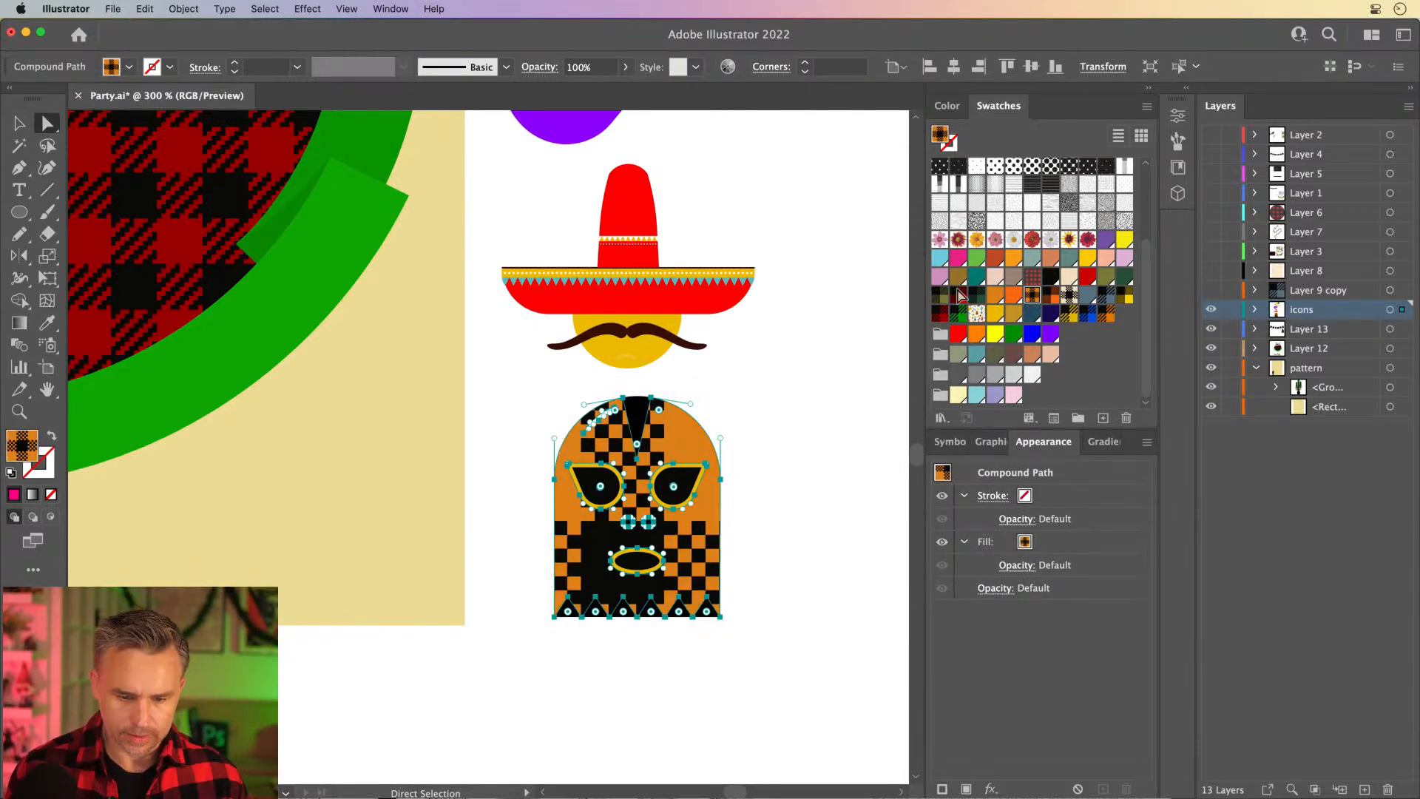
Select only the purple guitar body and fill it with the red-and-black plaid pattern swatch.
click(19, 122)
drag(511, 241, 457, 412)
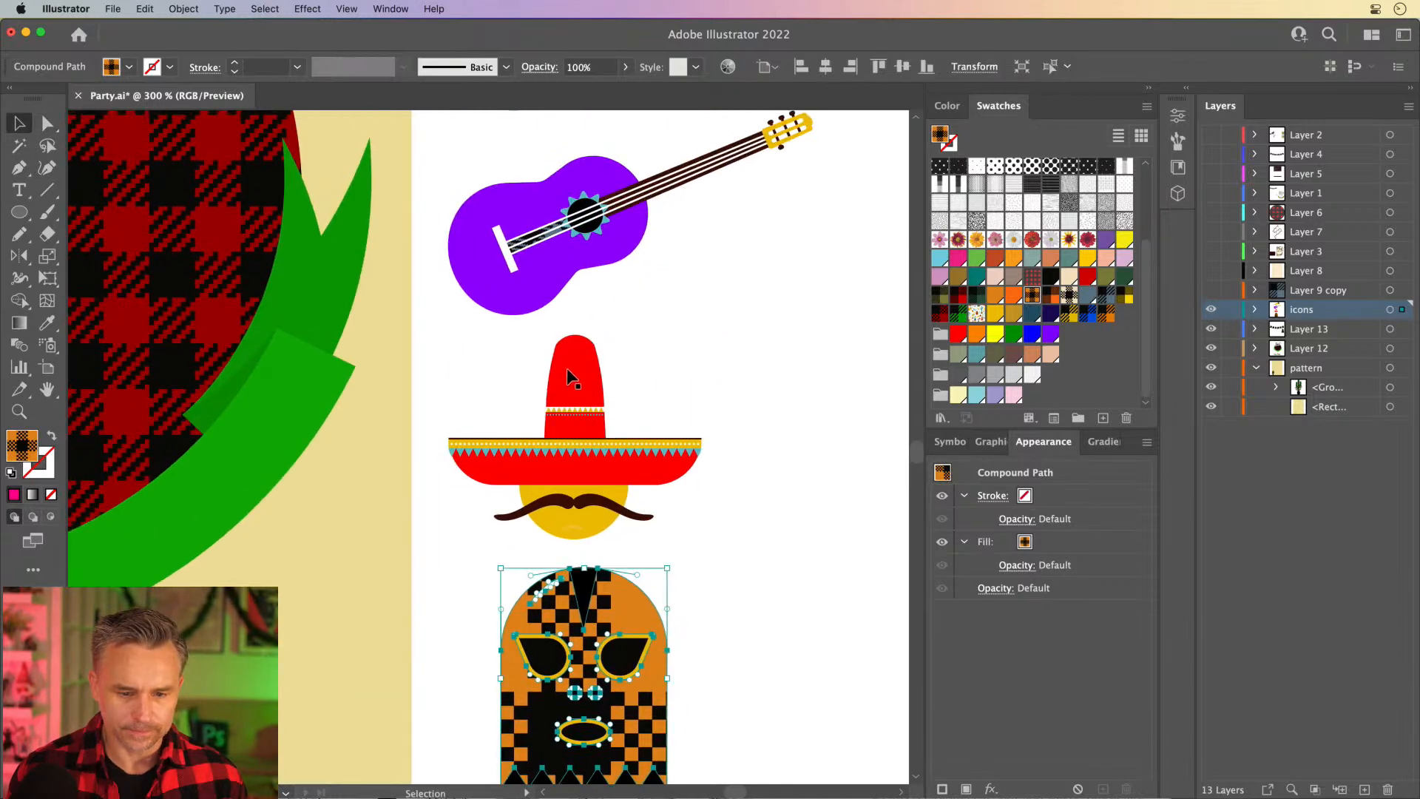
click(548, 370)
click(46, 123)
click(517, 202)
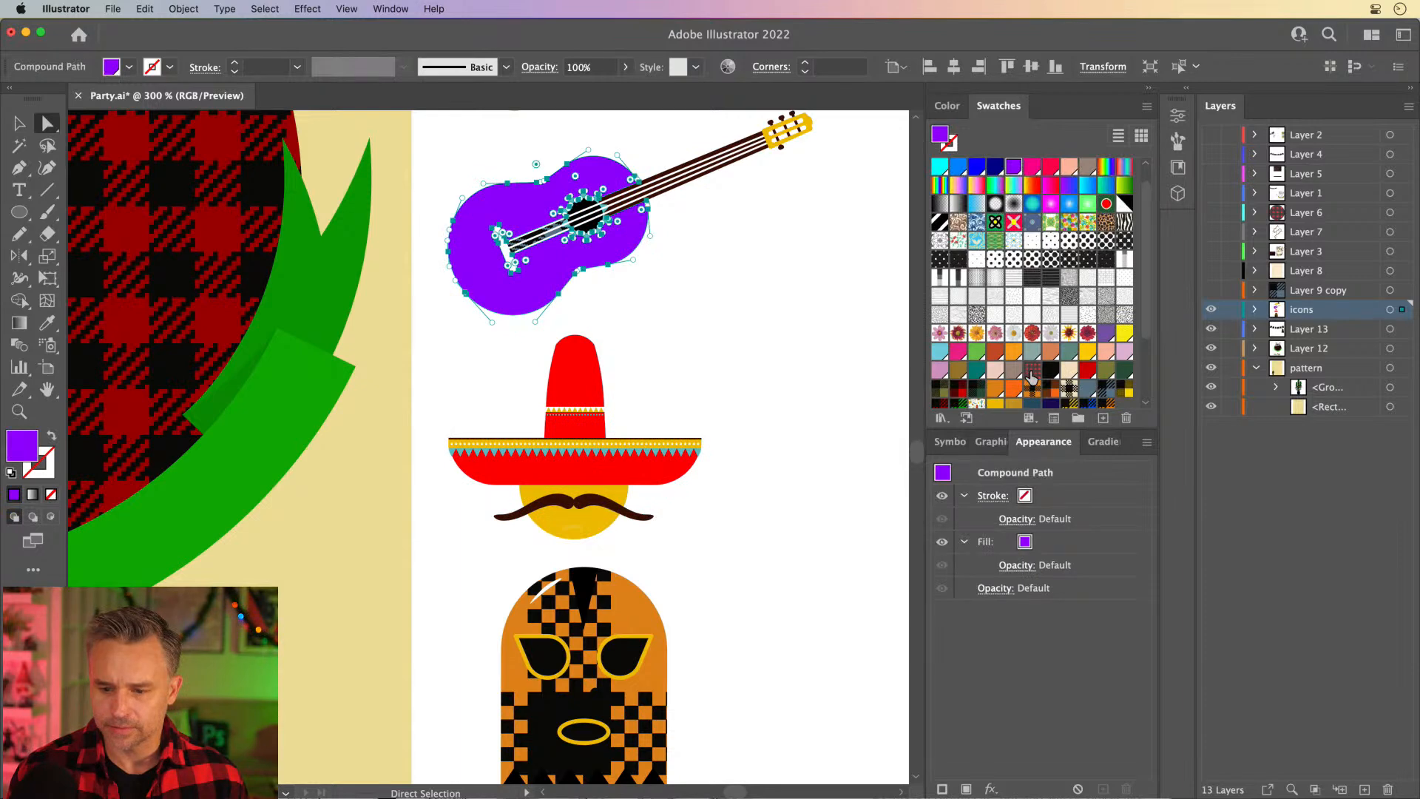
click(1031, 372)
Fill the wrestling mask's face with the same red-and-black plaid pattern swatch.
scroll(562, 488, down, 6)
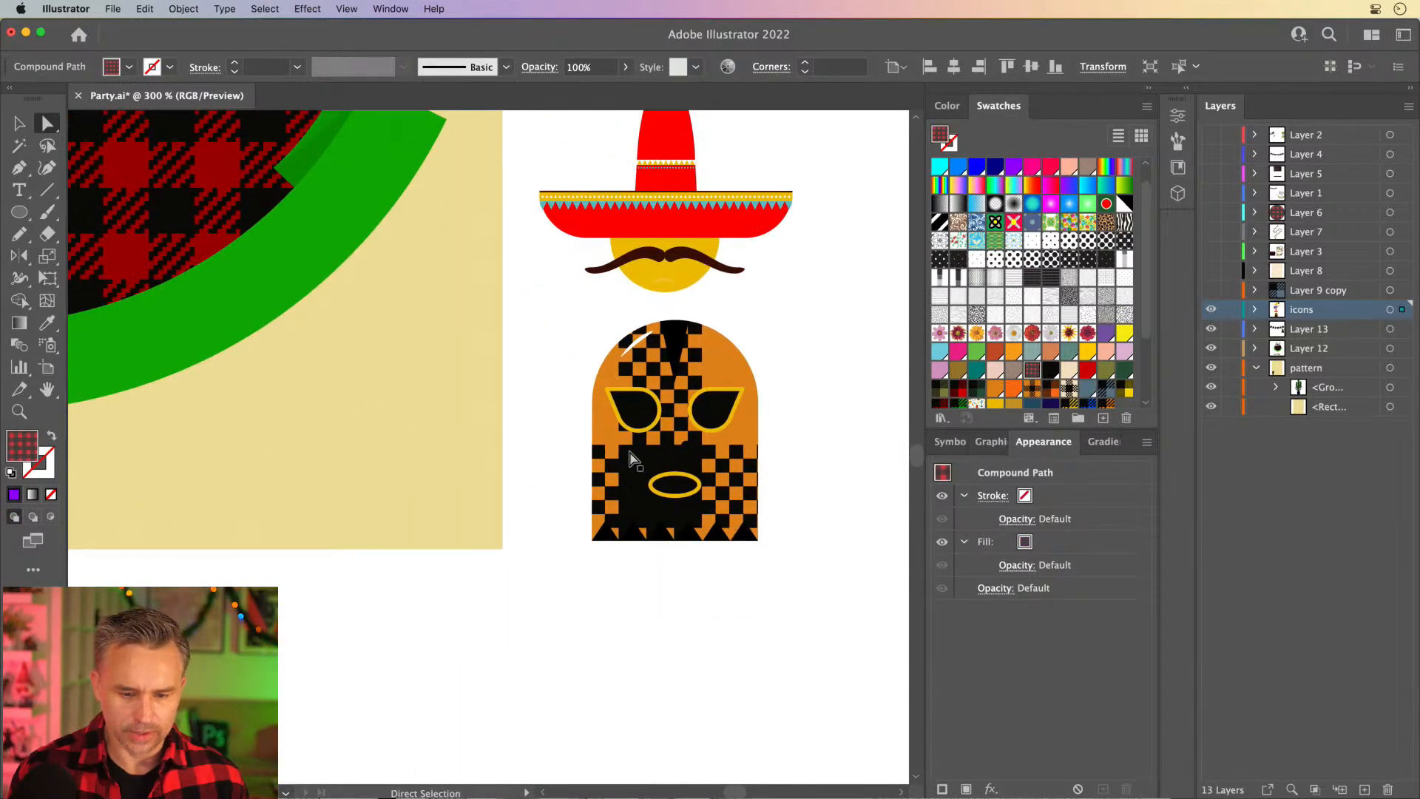
click(636, 464)
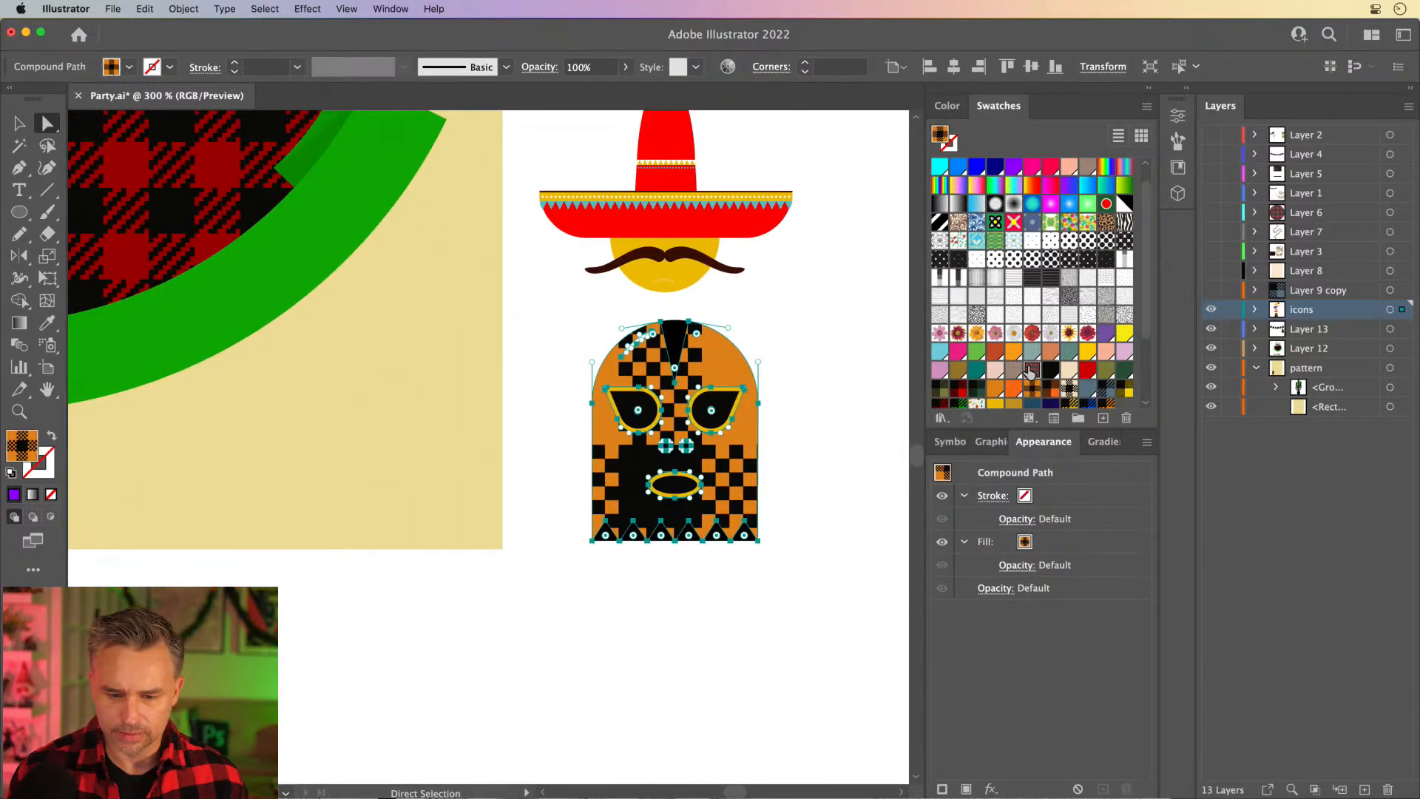
click(1030, 370)
Select only the sombrero's red brim, try the beige check and neighbouring swatches, and settle on the blue-grey and black diagonal plaid.
scroll(539, 324, up, 4)
click(584, 343)
click(619, 378)
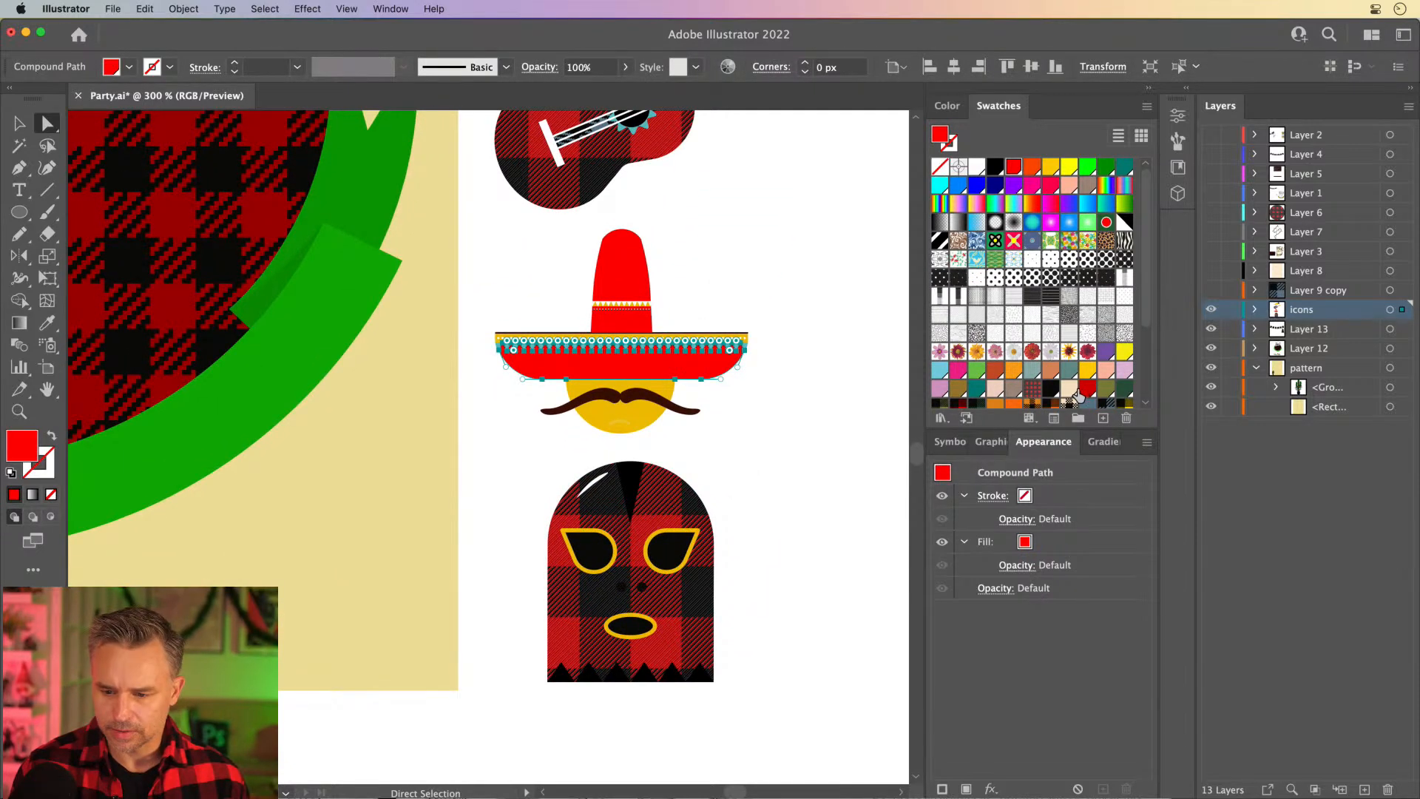
scroll(1087, 396, down, 3)
click(1069, 315)
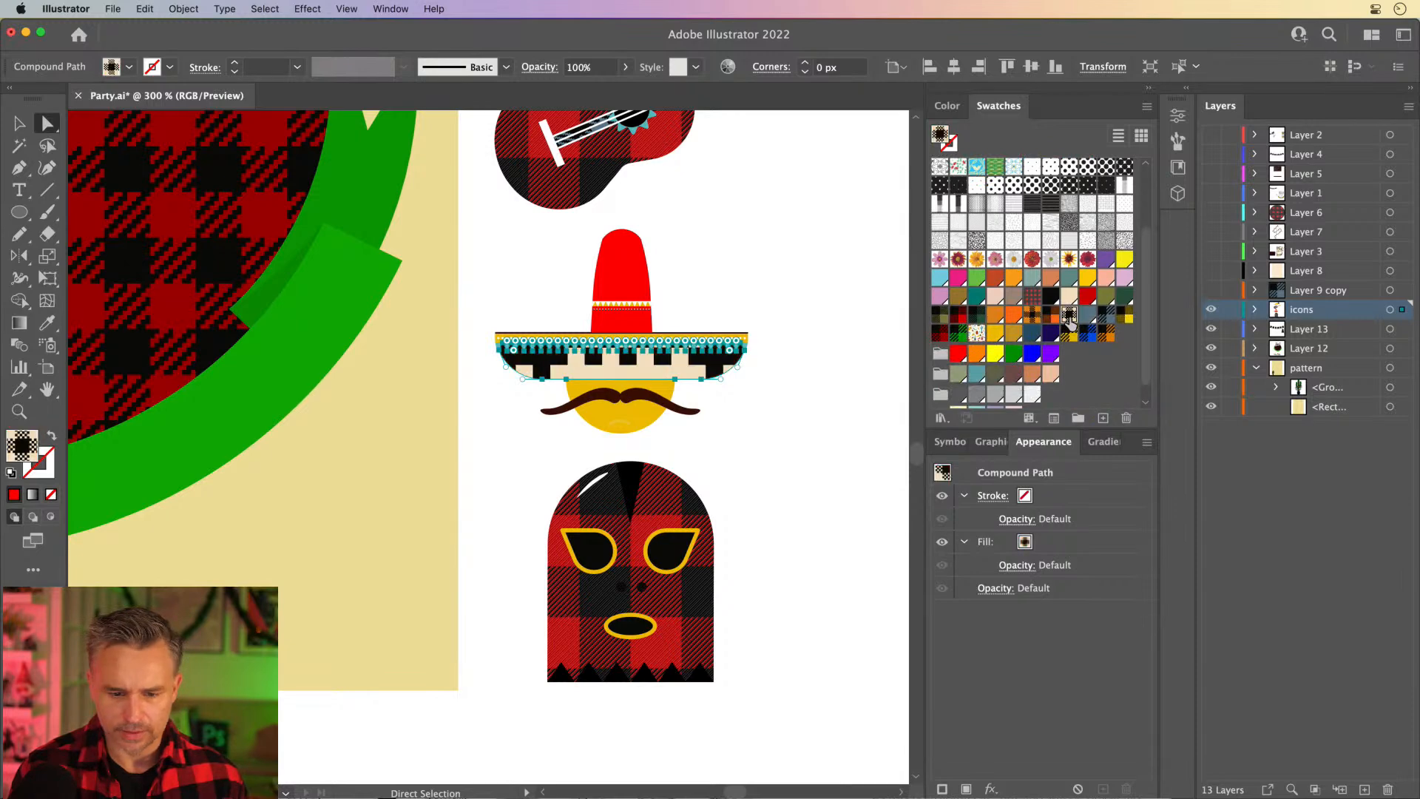
click(1087, 315)
click(1106, 315)
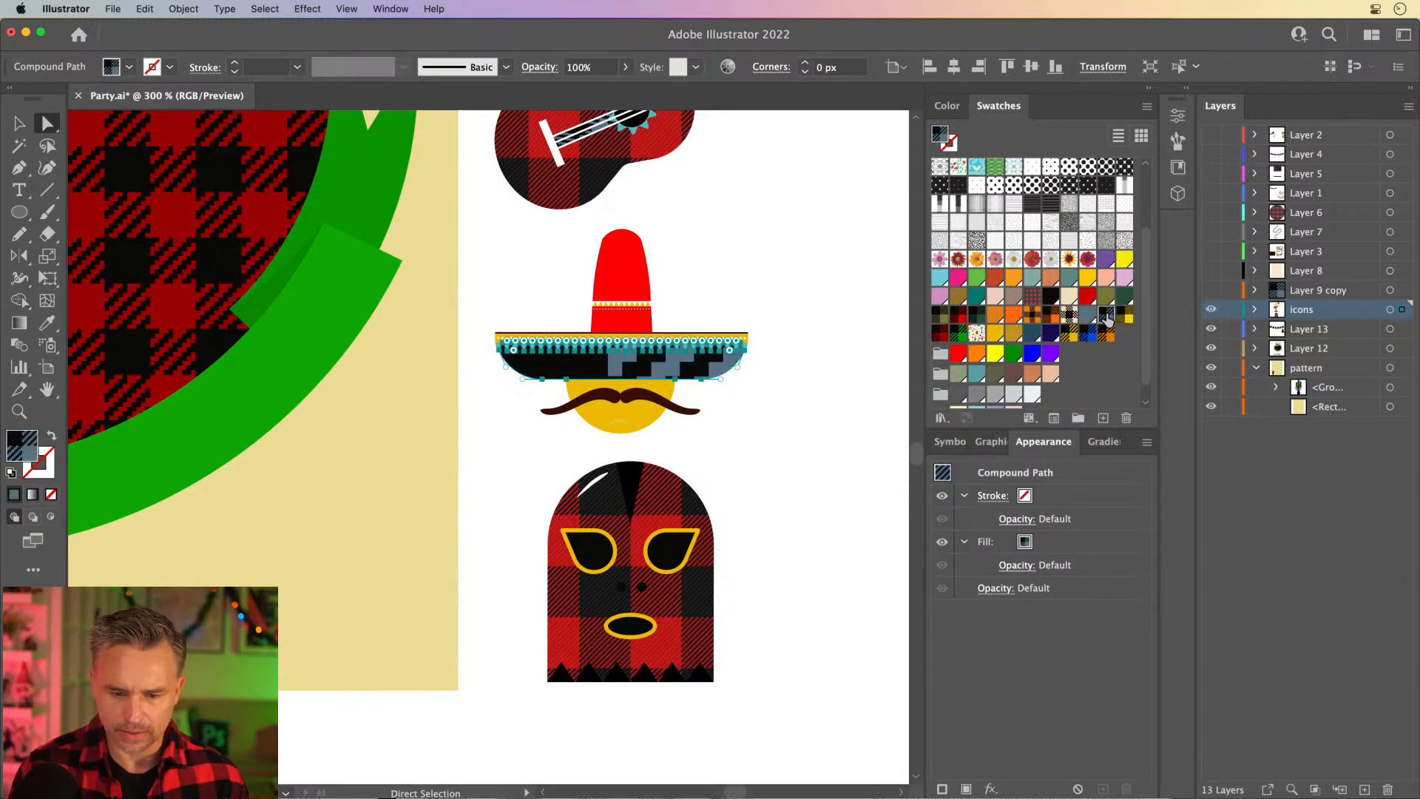
double_click(1106, 315)
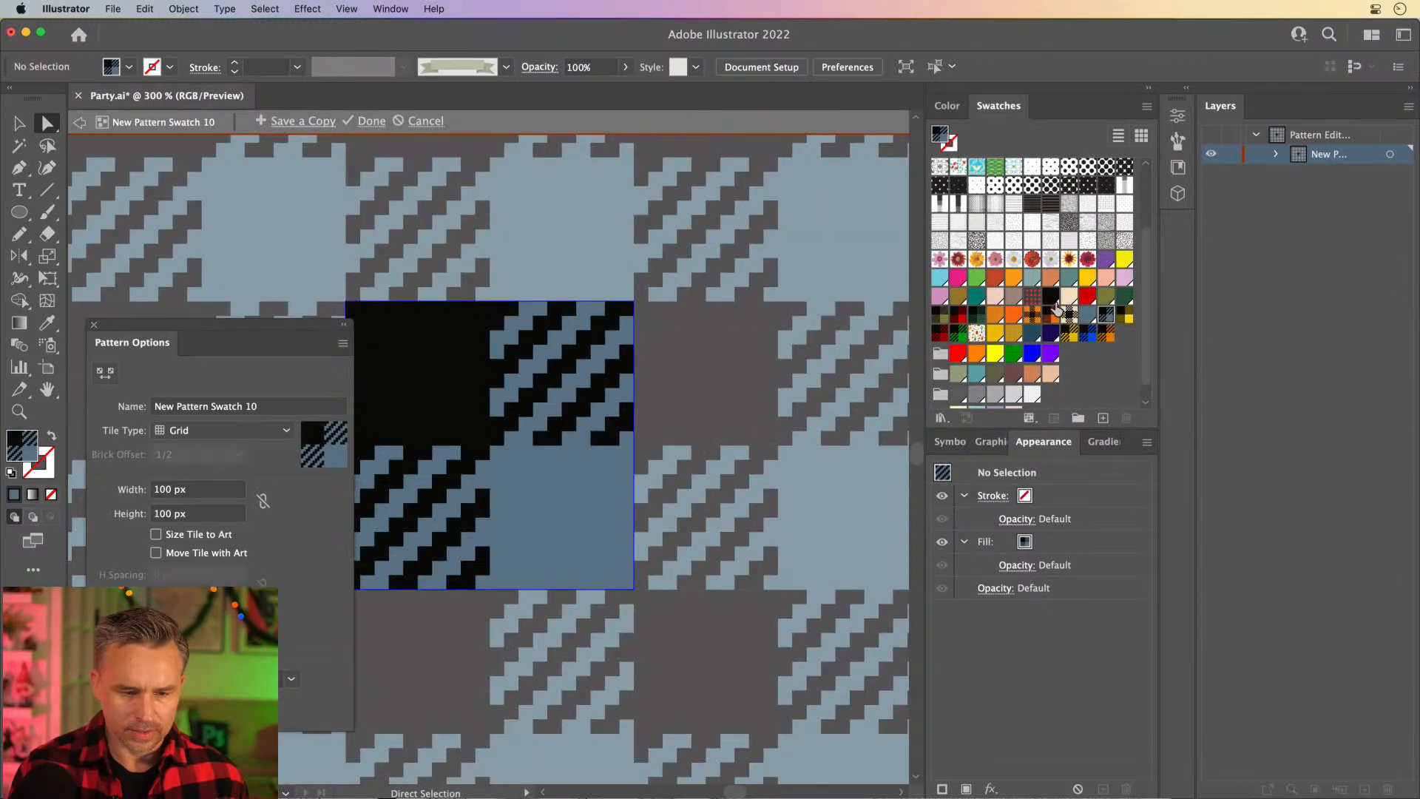
click(372, 121)
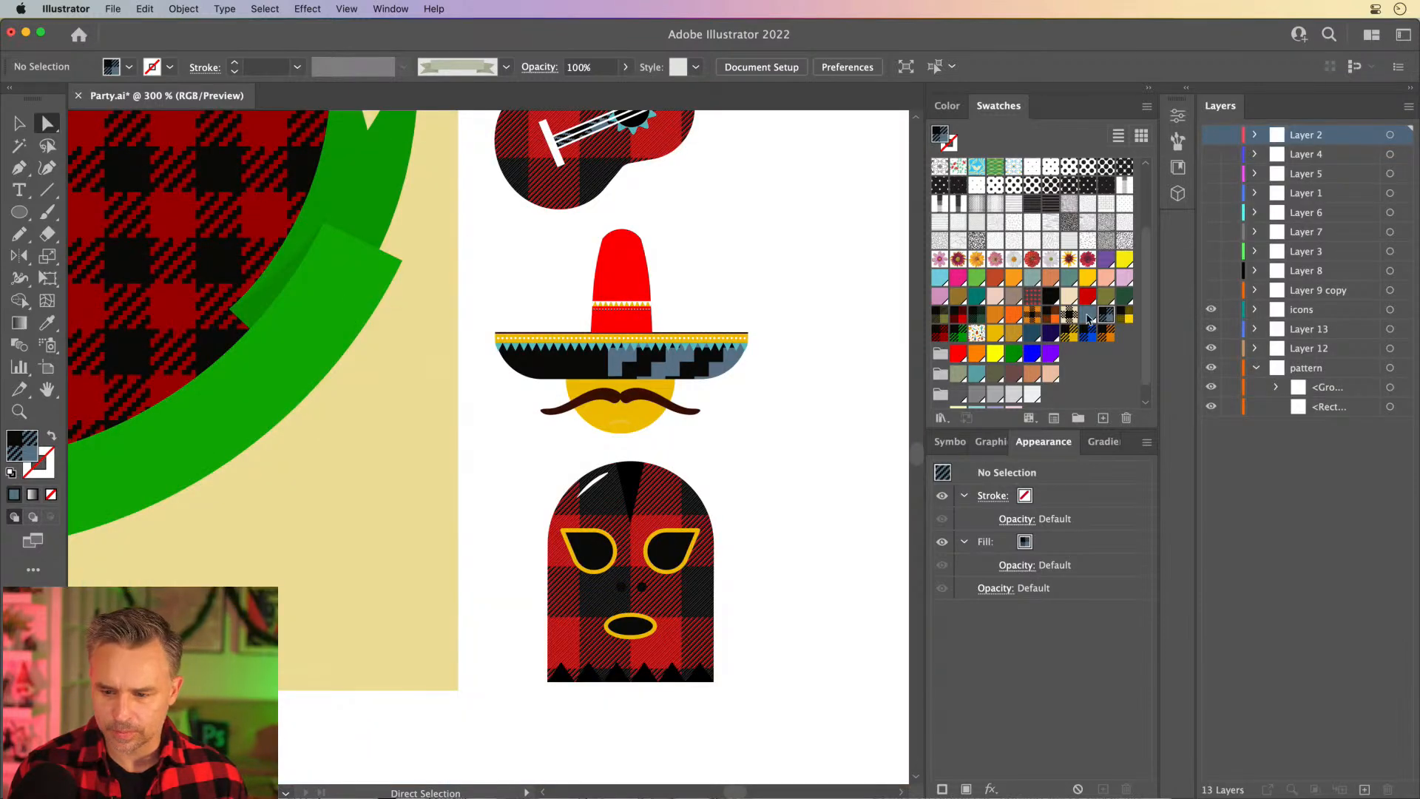
double_click(38, 259)
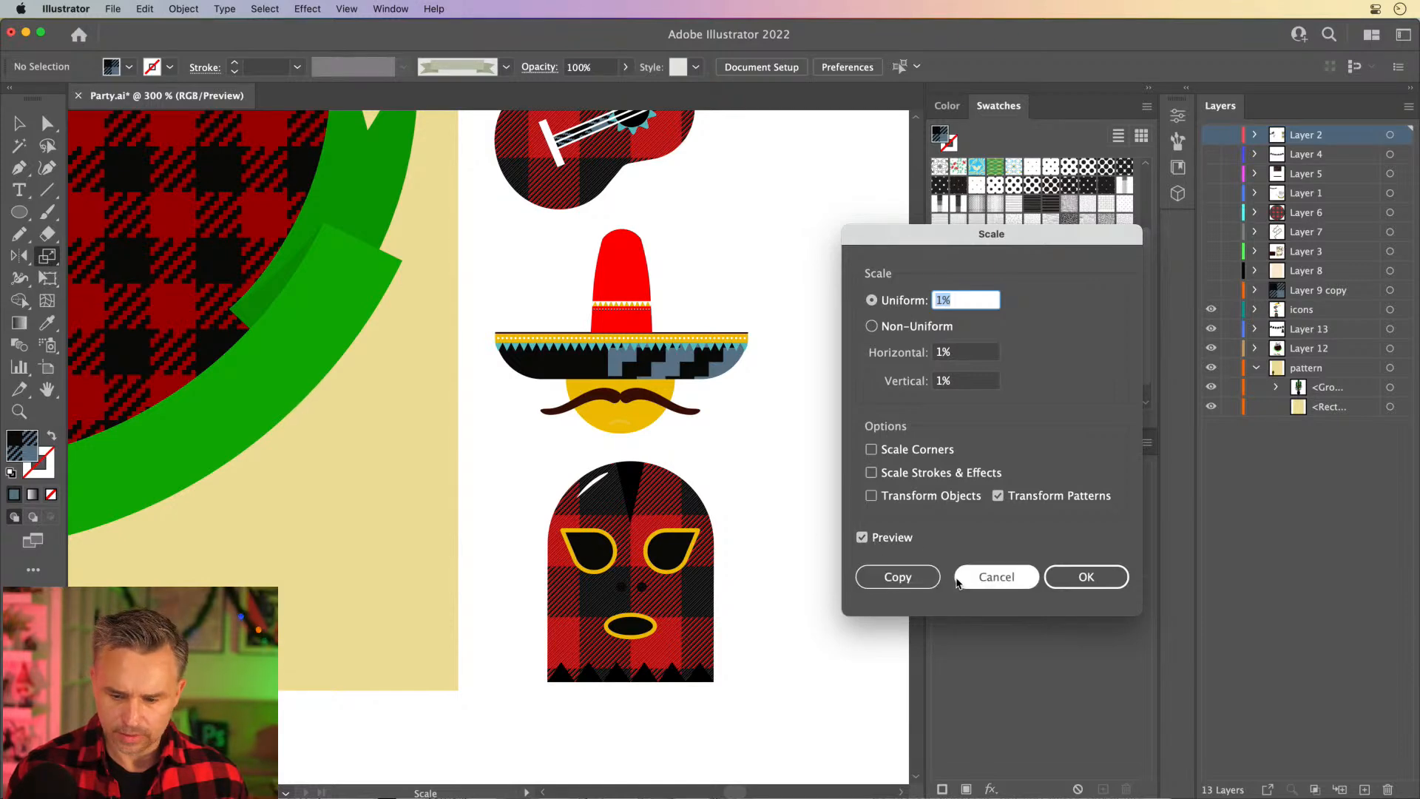
click(996, 577)
Isolate the sombrero group and select only its plaid brim shape.
click(19, 124)
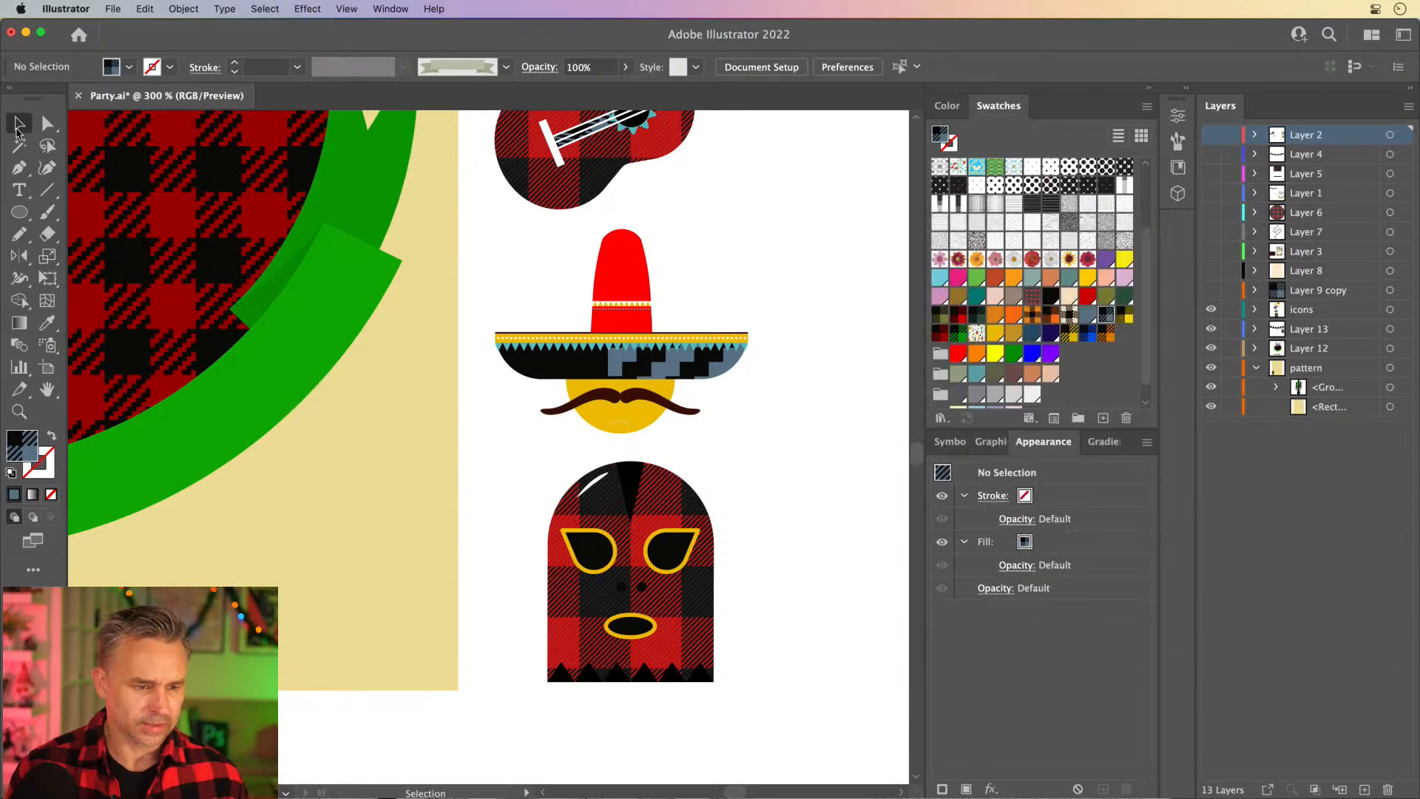
key(super+equal)
key(super+equal)
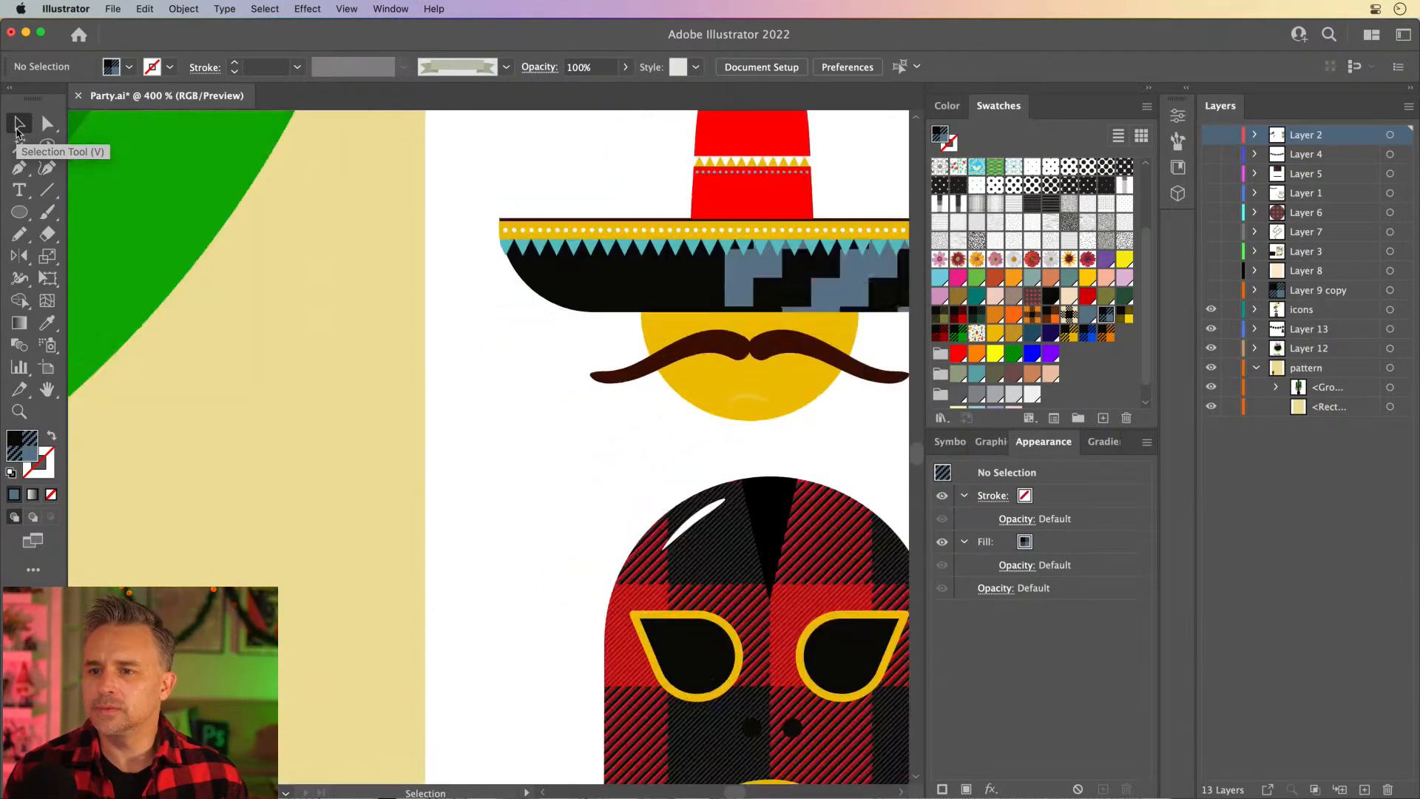
drag(564, 379, 344, 405)
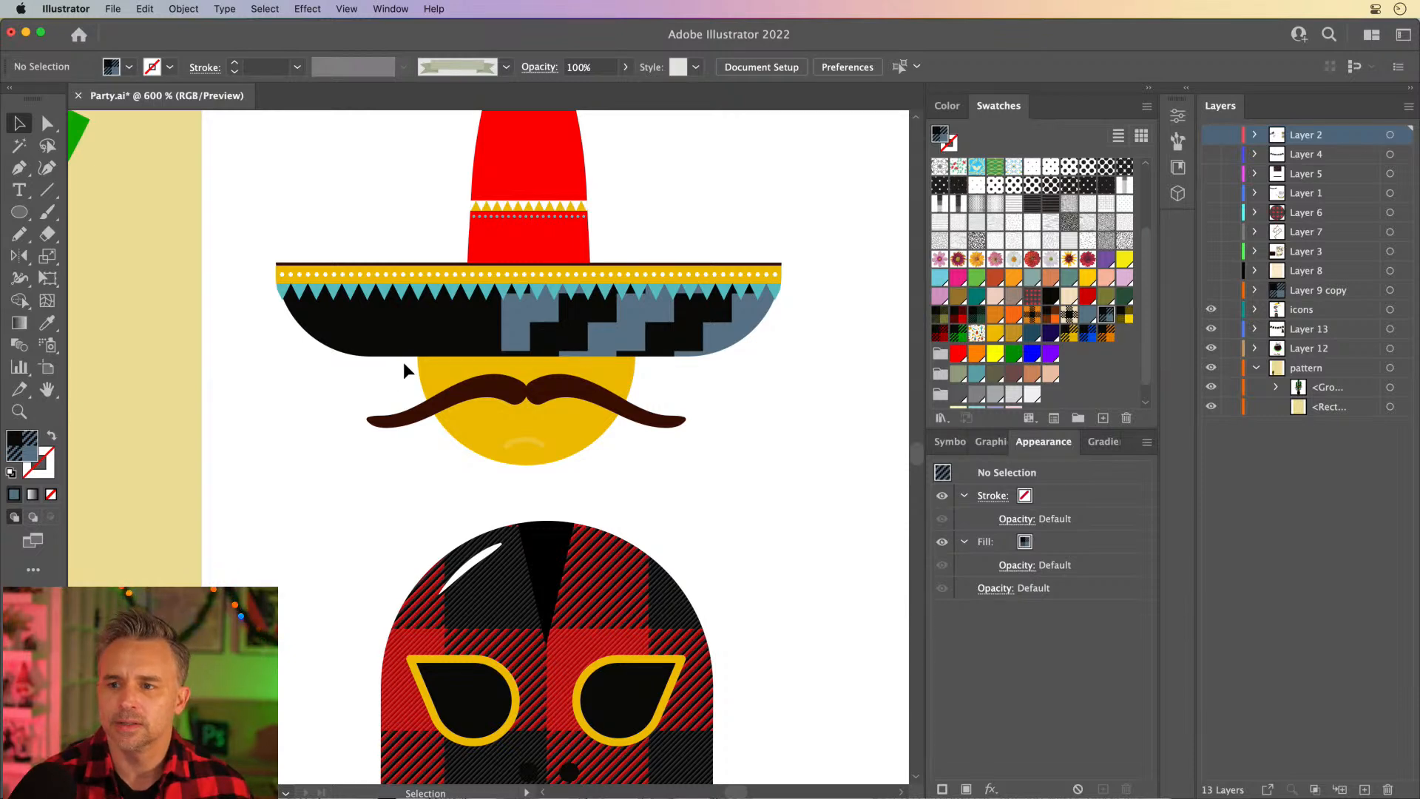
click(512, 318)
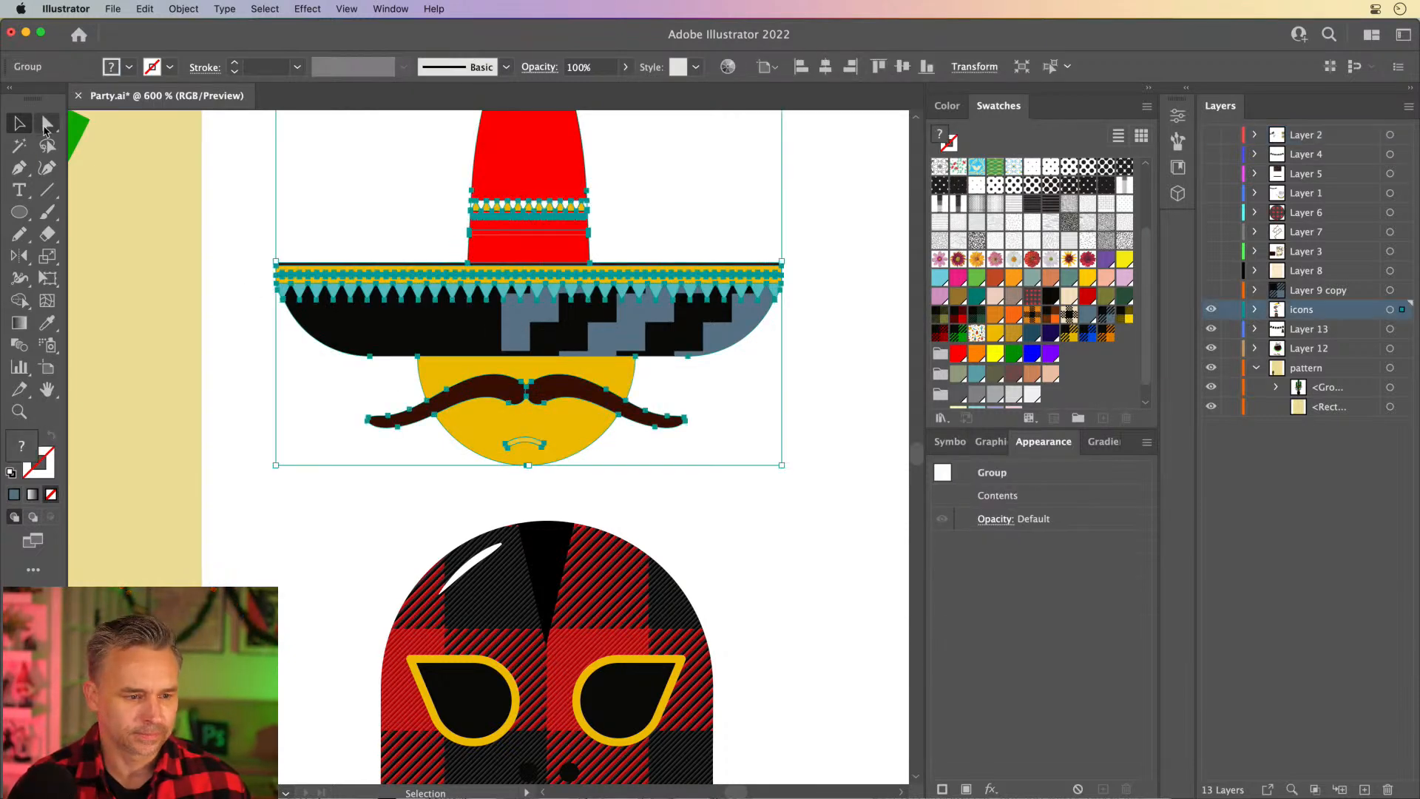
double_click(412, 334)
click(413, 334)
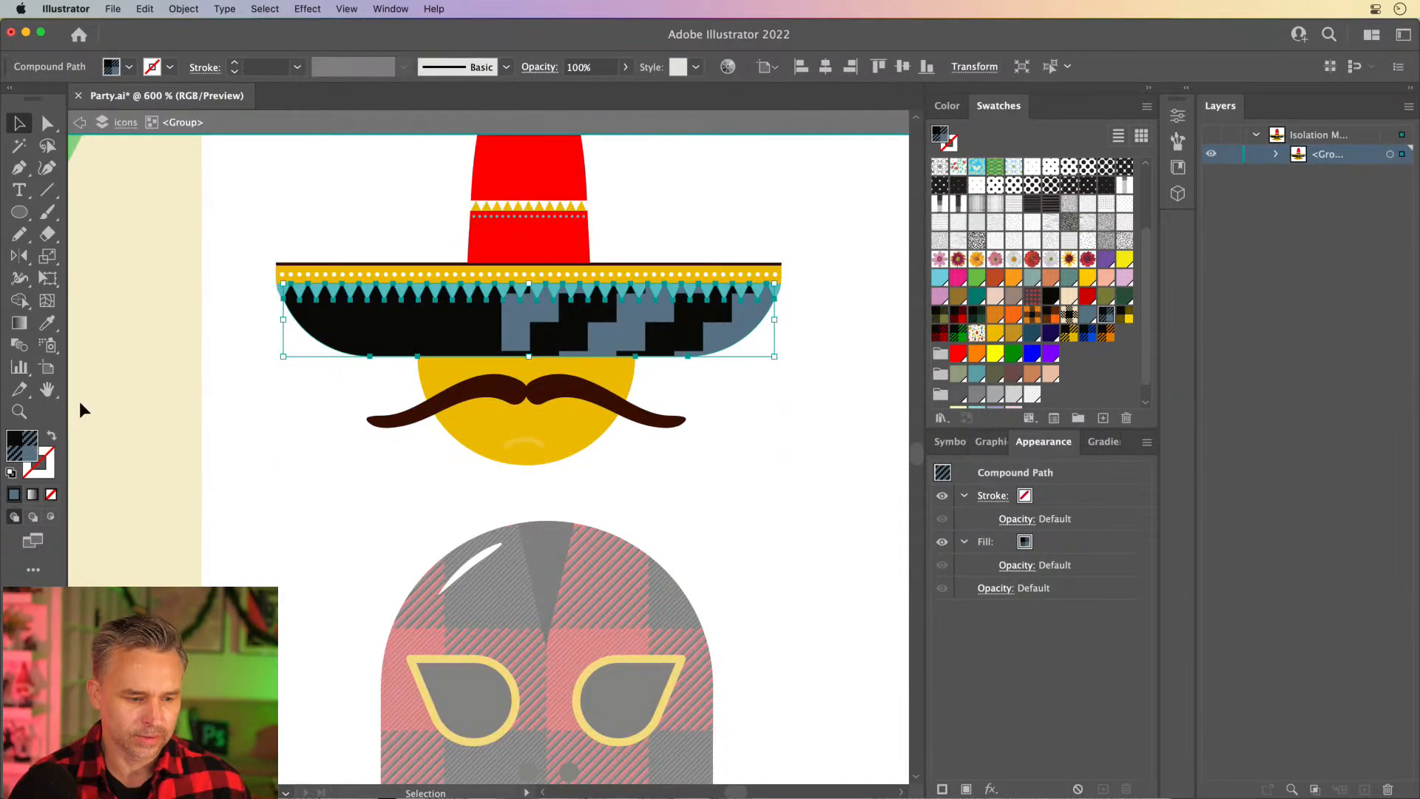
Scale the brim's pattern uniformly, trying 30% and 20% before applying 10%, transforming only the pattern and not the object.
double_click(46, 256)
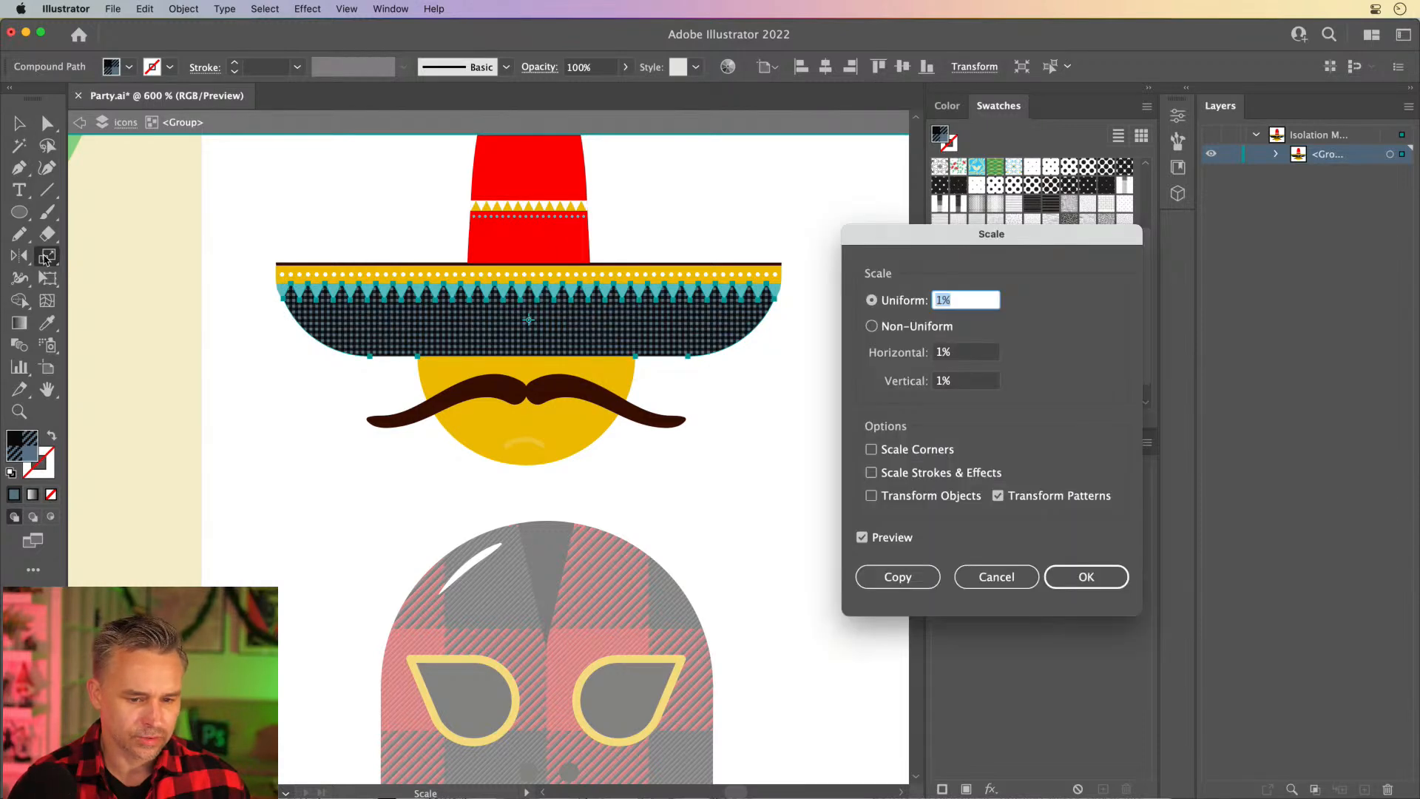
text(3)
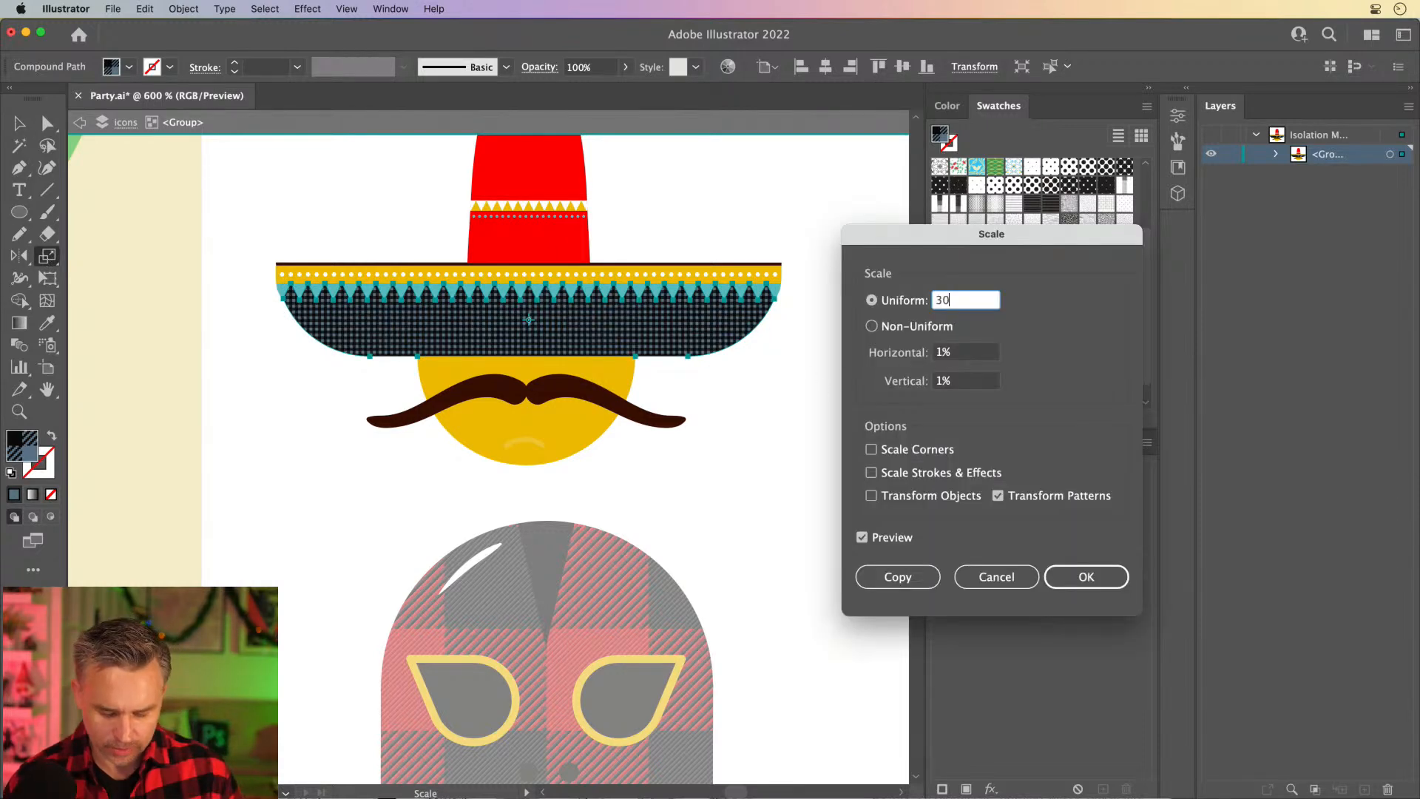
text(0)
key(Tab)
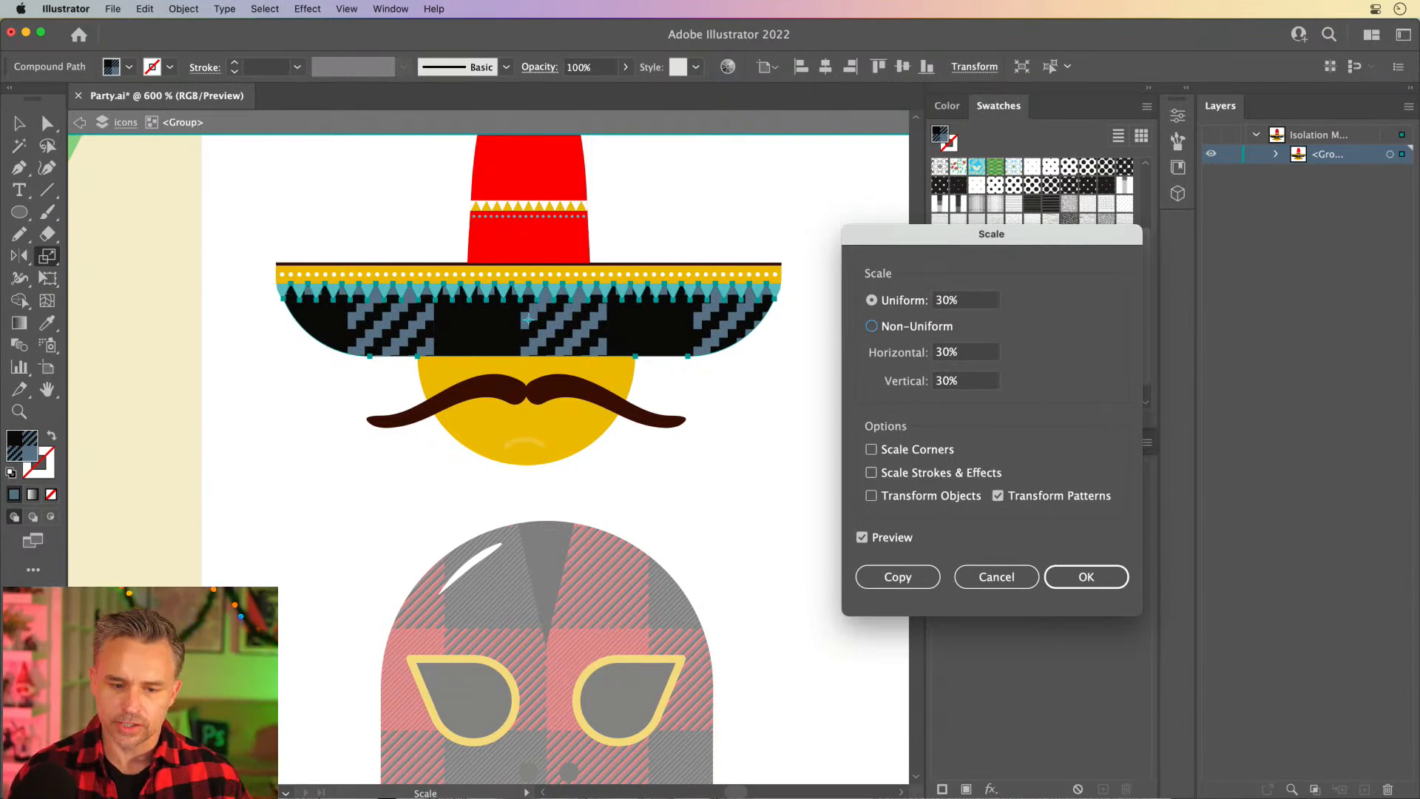
click(937, 300)
text(20)
key(Tab)
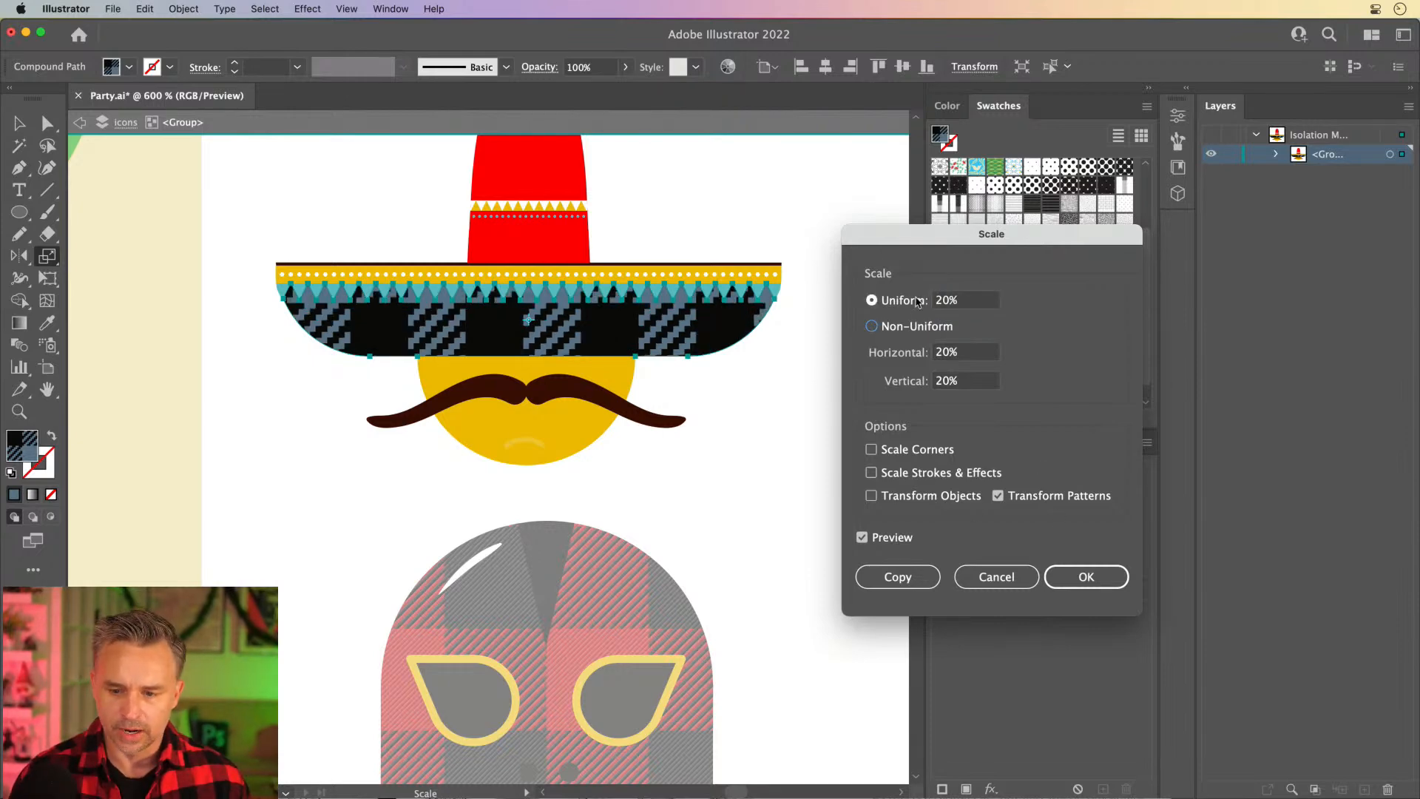
key(shift+Tab)
text(10)
key(Tab)
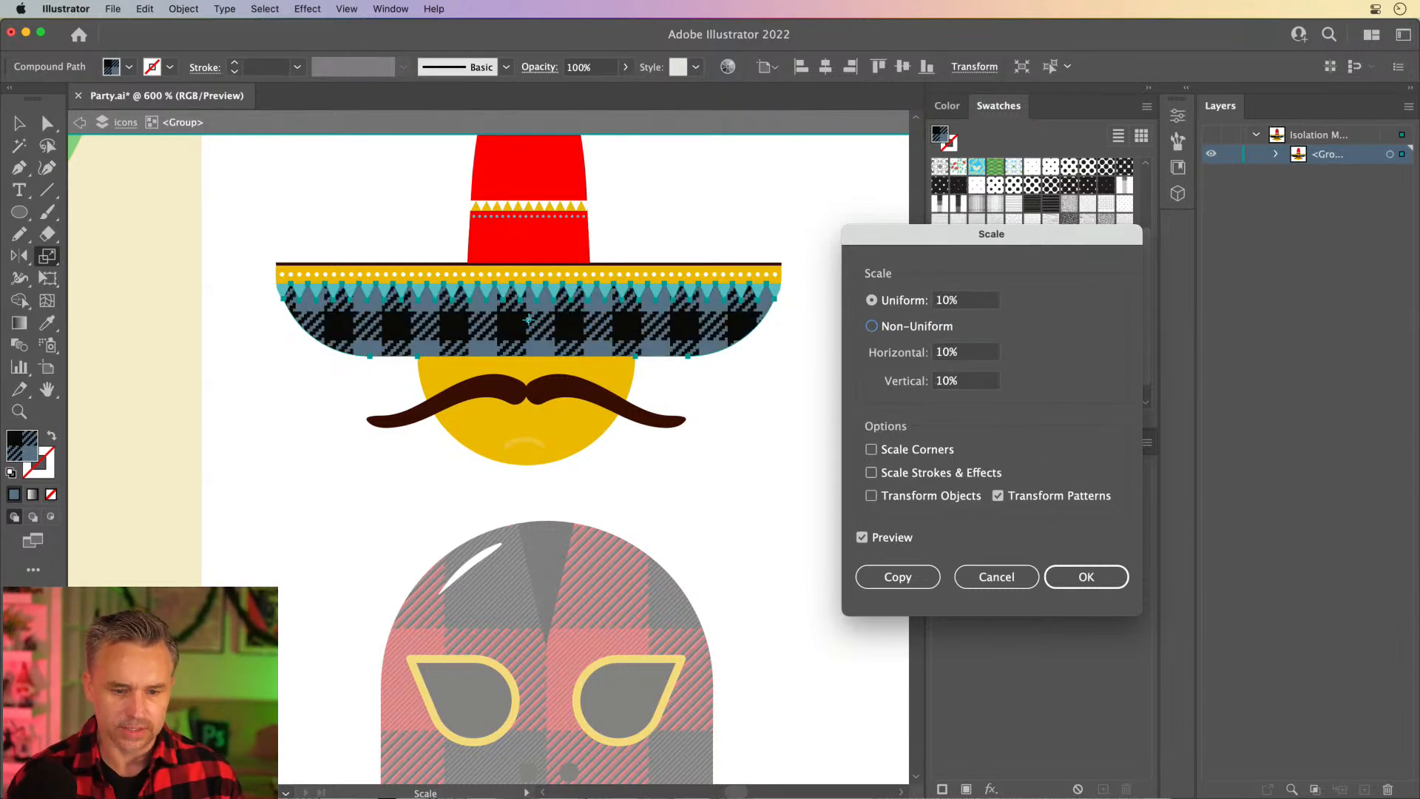
click(1076, 577)
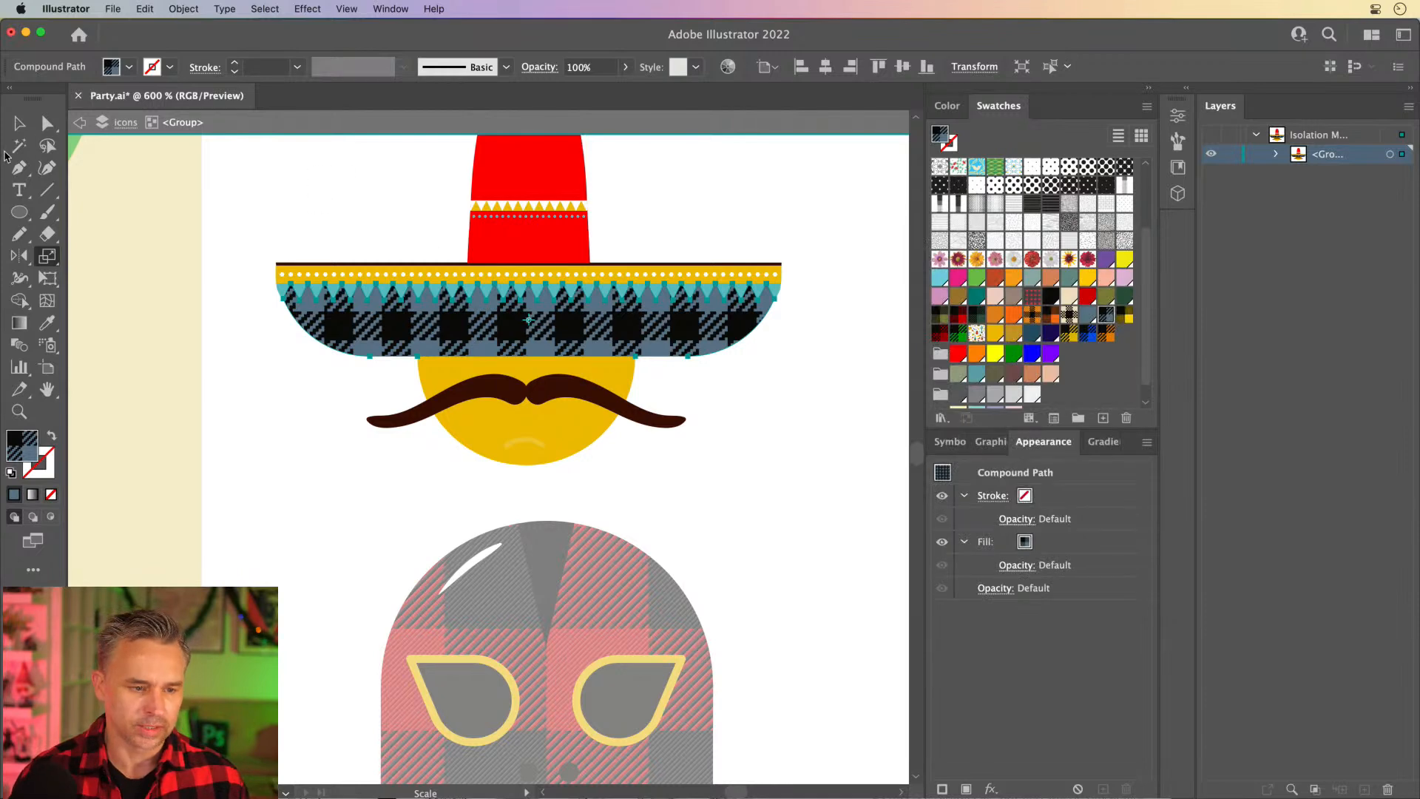
Isolate the sombrero's red crown and copy the brim's blue-grey plaid fill onto it with the Eyedropper.
key(v)
scroll(399, 421, up, 5)
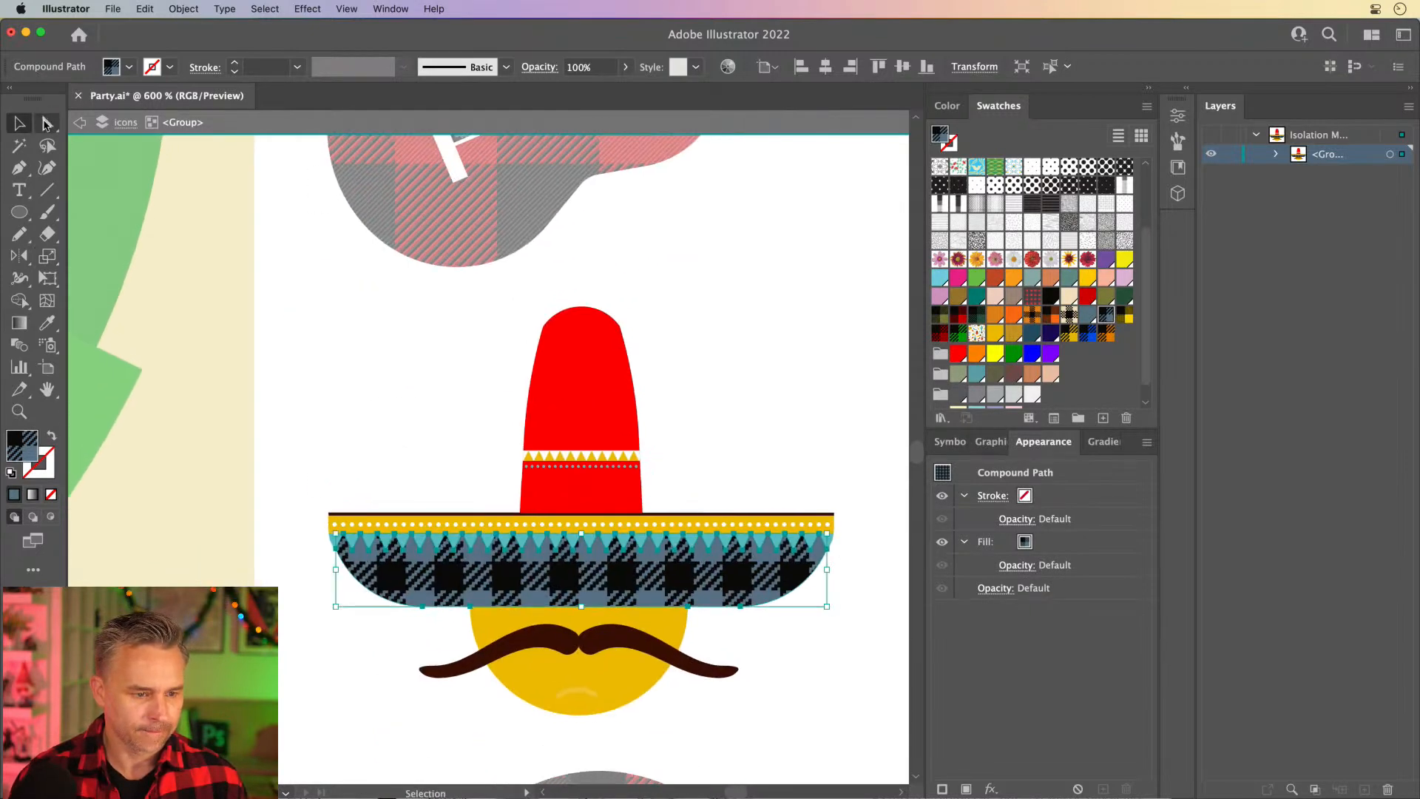
click(571, 354)
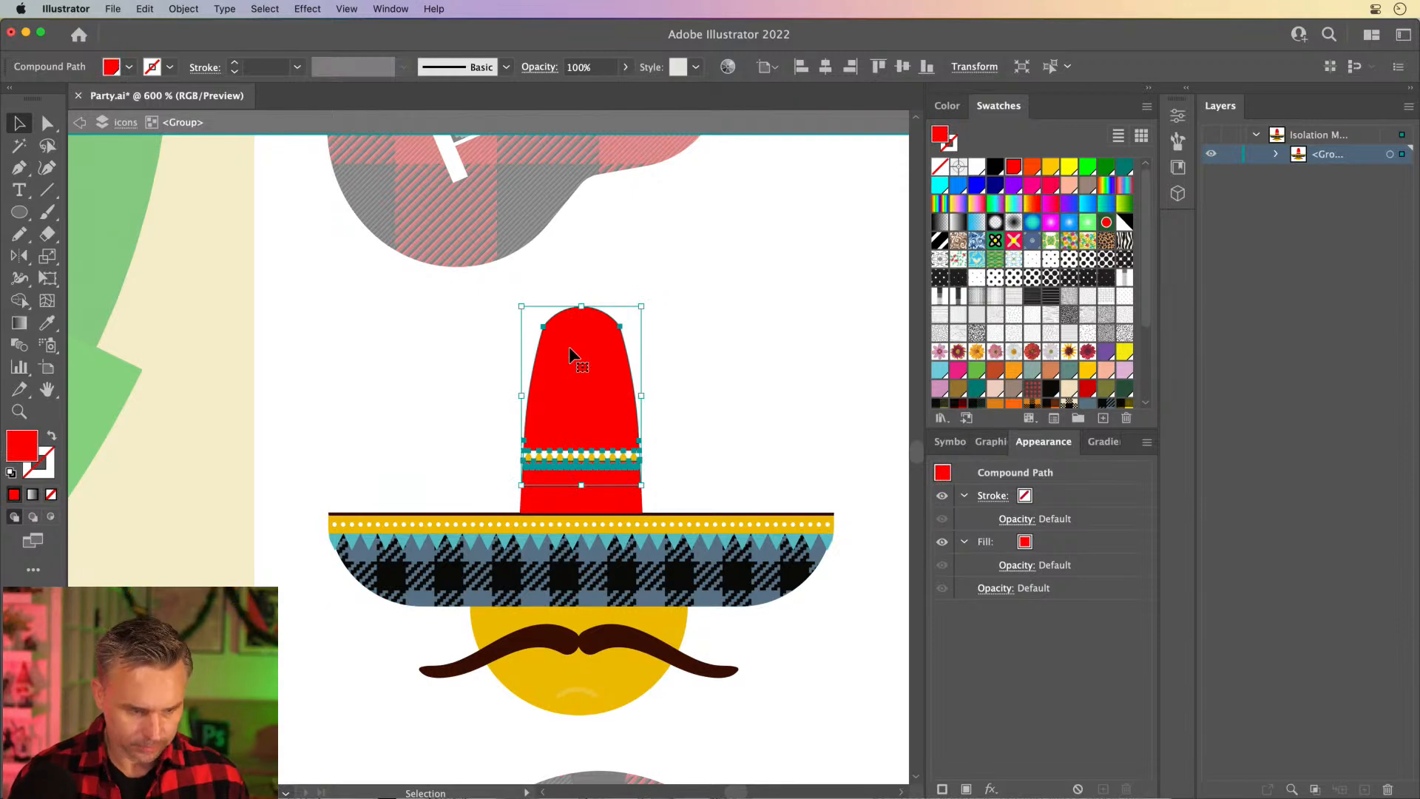
double_click(570, 354)
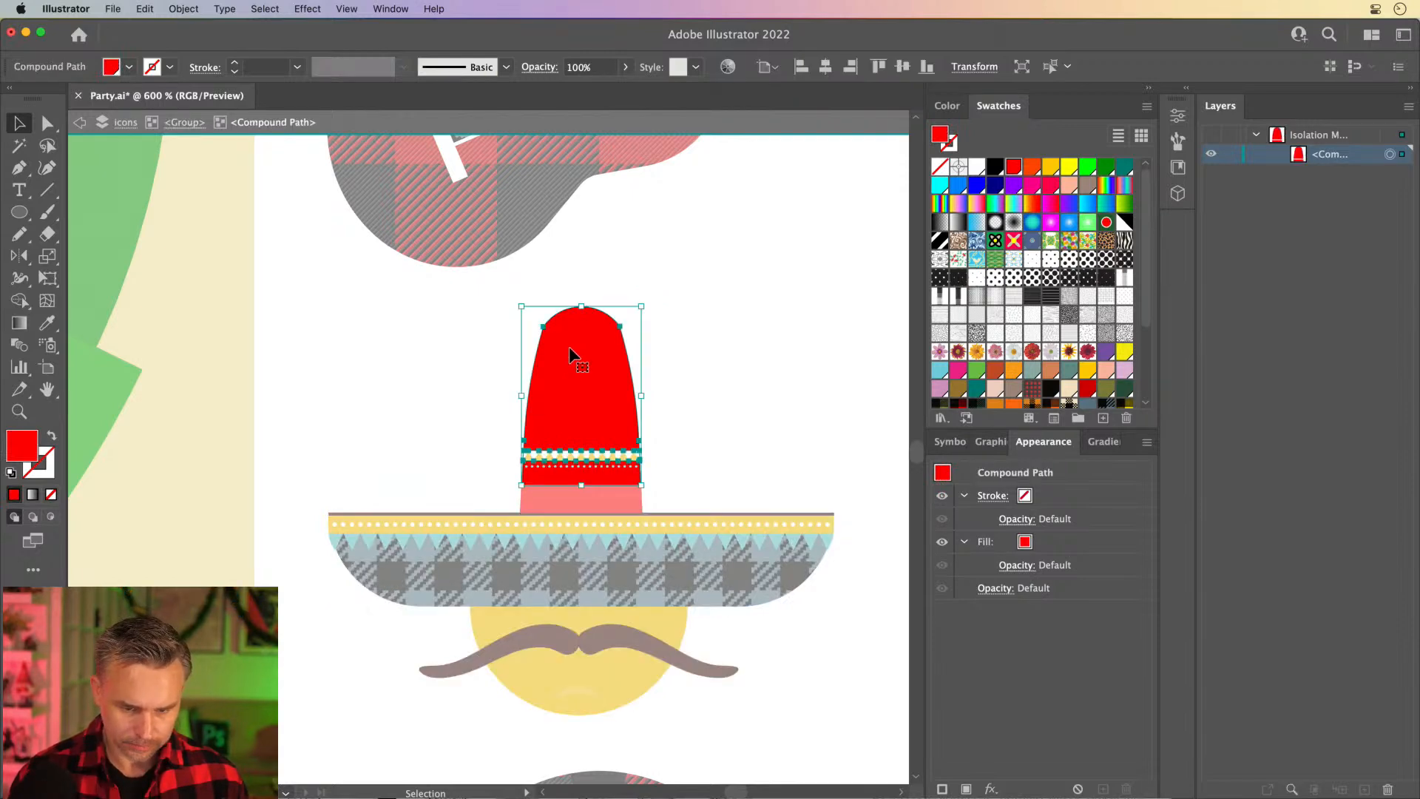
key(i)
click(620, 550)
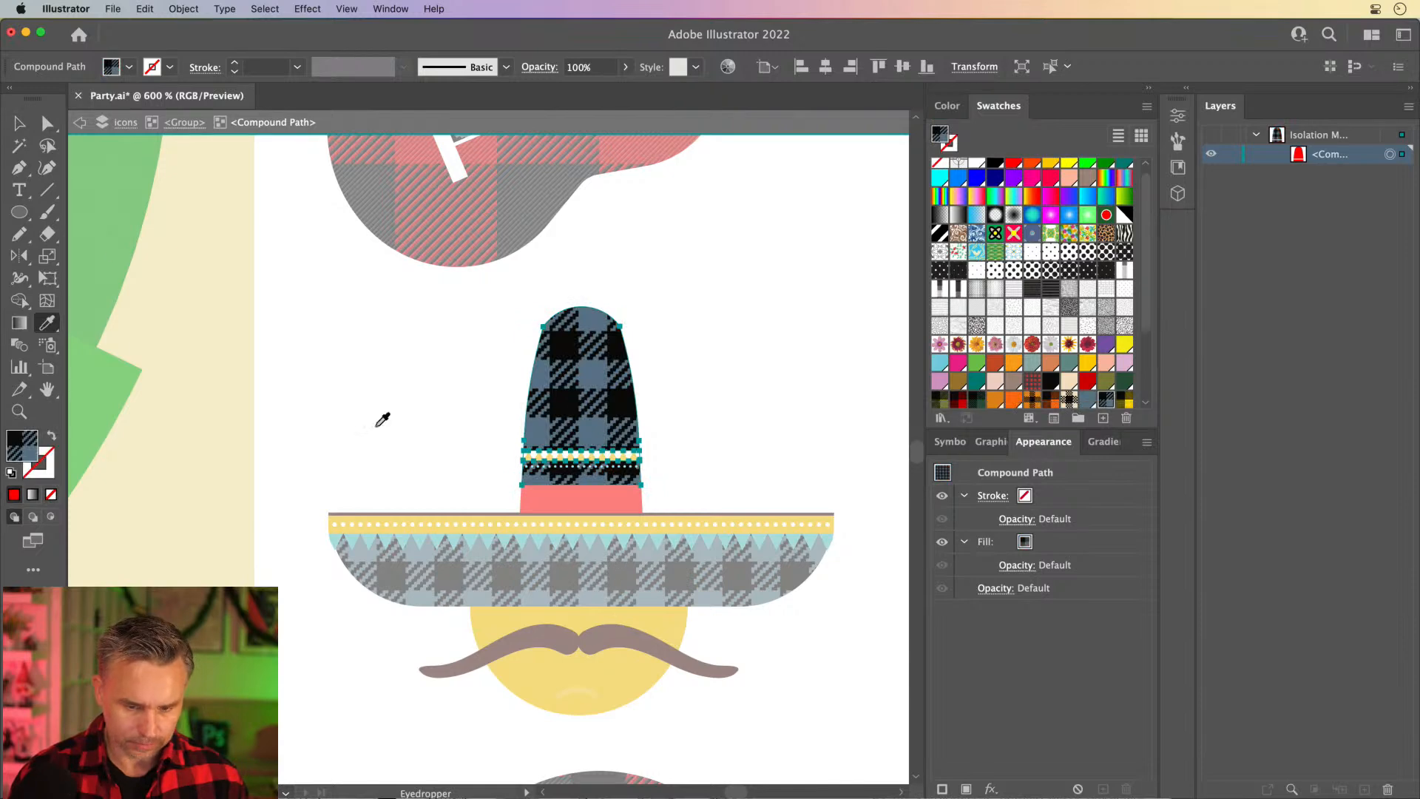
Copy the brim's plaid fill onto the red band at the crown's base, and exit the sombrero's isolation mode.
click(16, 124)
double_click(553, 499)
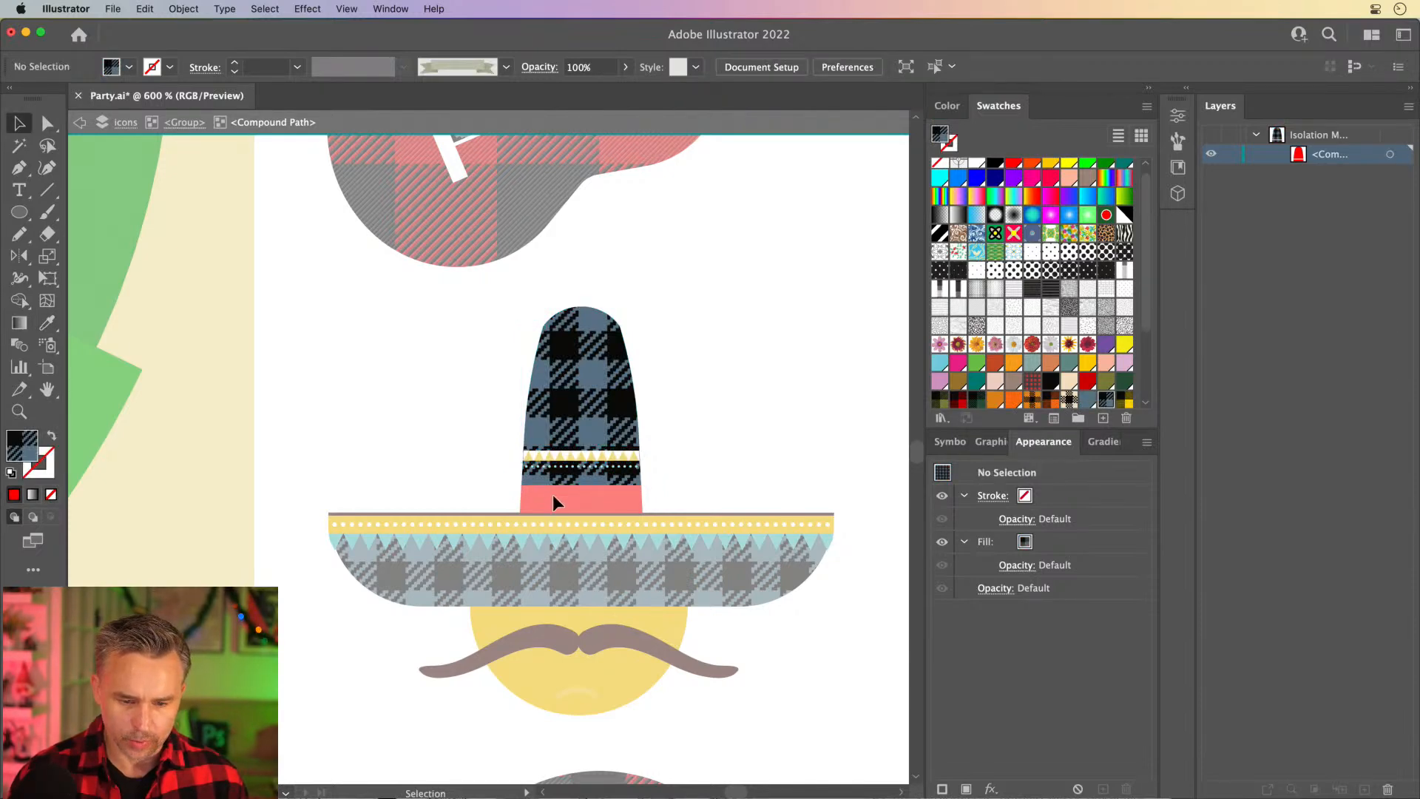
double_click(556, 501)
click(556, 505)
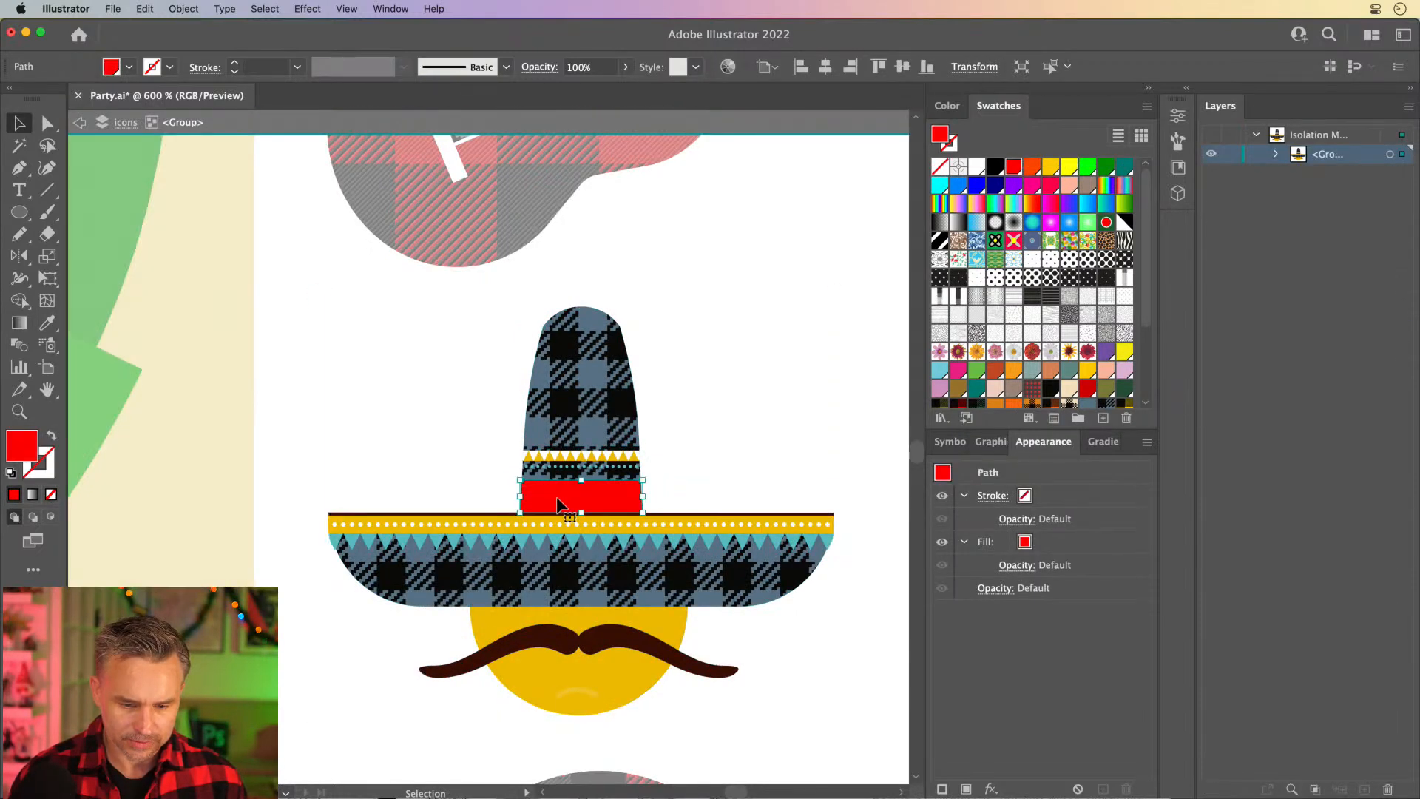
key(i)
click(593, 569)
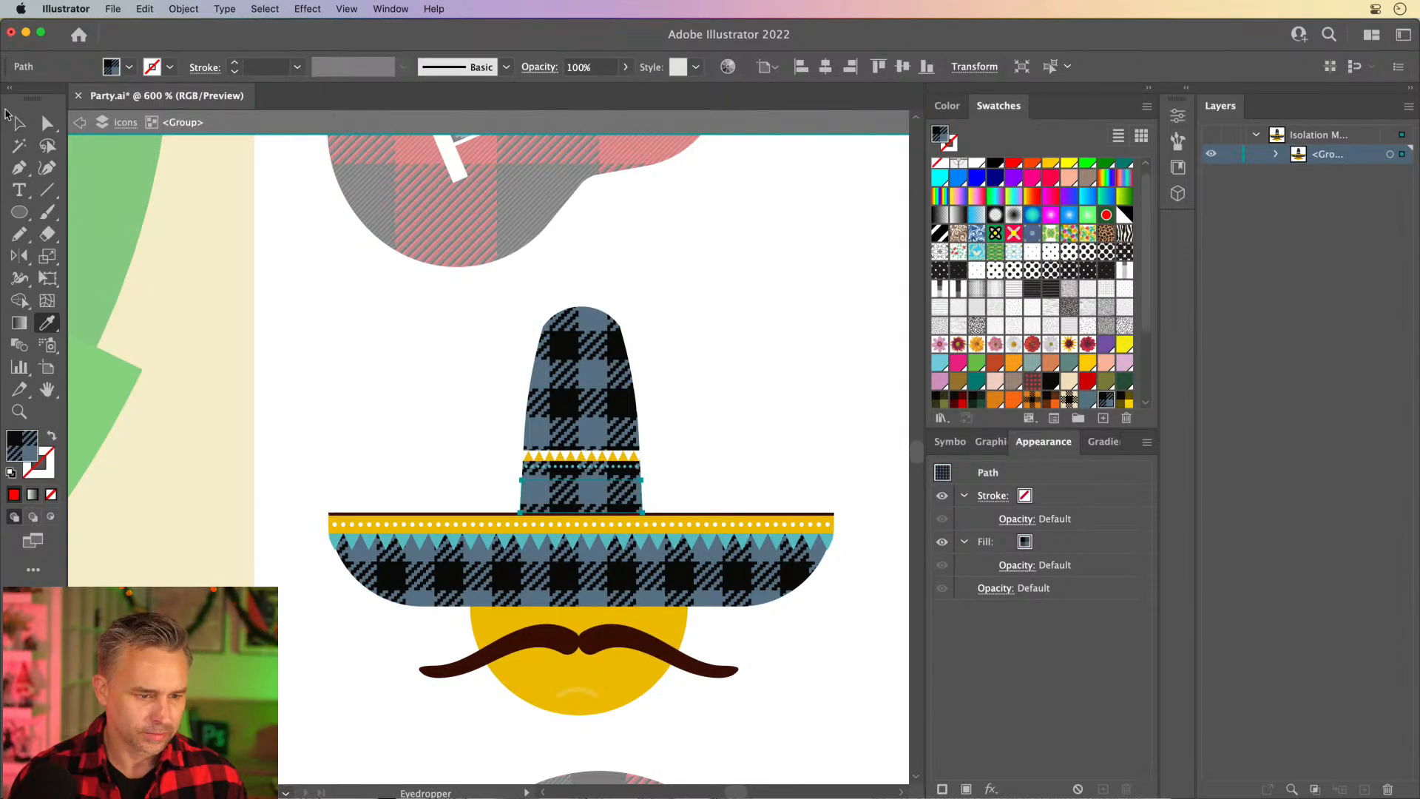
click(19, 123)
click(280, 310)
scroll(279, 310, down, 5)
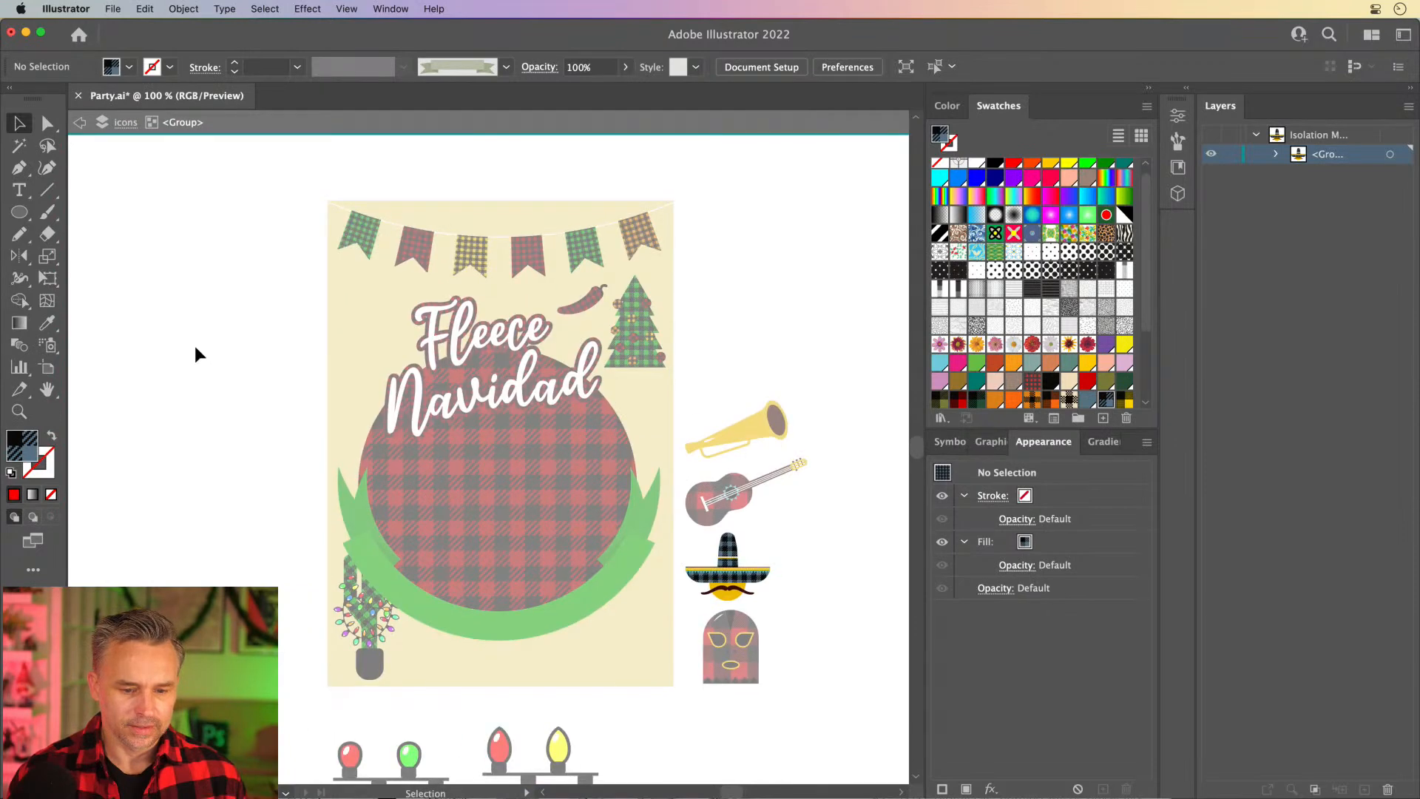
double_click(244, 349)
Shift the trumpet slightly farther from the poster and move the icons layer below Layer 12, directly above the pattern layer.
mouse_move(776, 427)
mouse_down()
mouse_move(395, 284)
mouse_move(439, 308)
mouse_move(664, 342)
mouse_move(769, 436)
mouse_up()
click(1254, 369)
drag(1301, 311, 1261, 362)
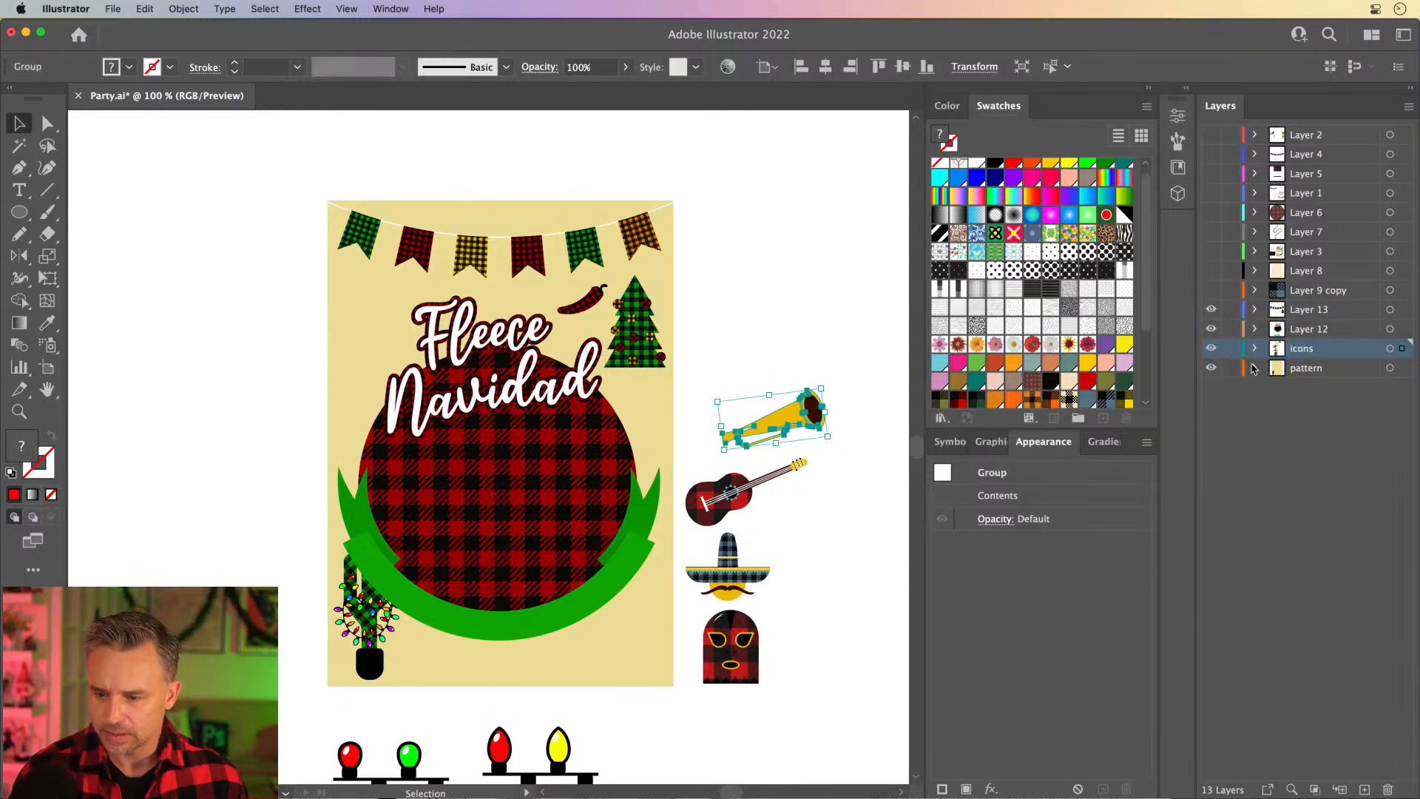
Cut the light-wrapped cactus from the pattern layer, paste it into the icons layer, and position it at the poster's lower left.
click(1255, 367)
click(366, 626)
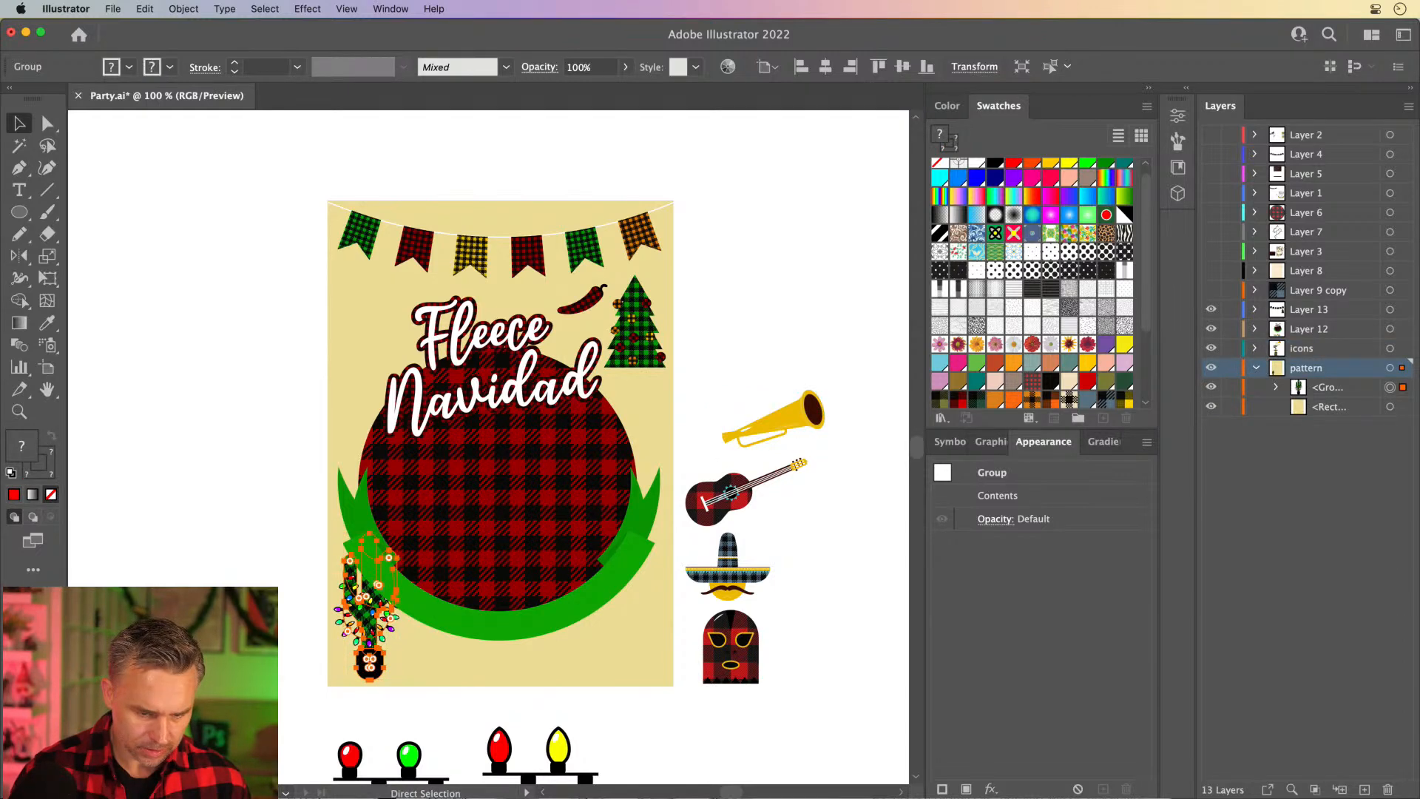
key(Delete)
click(1313, 349)
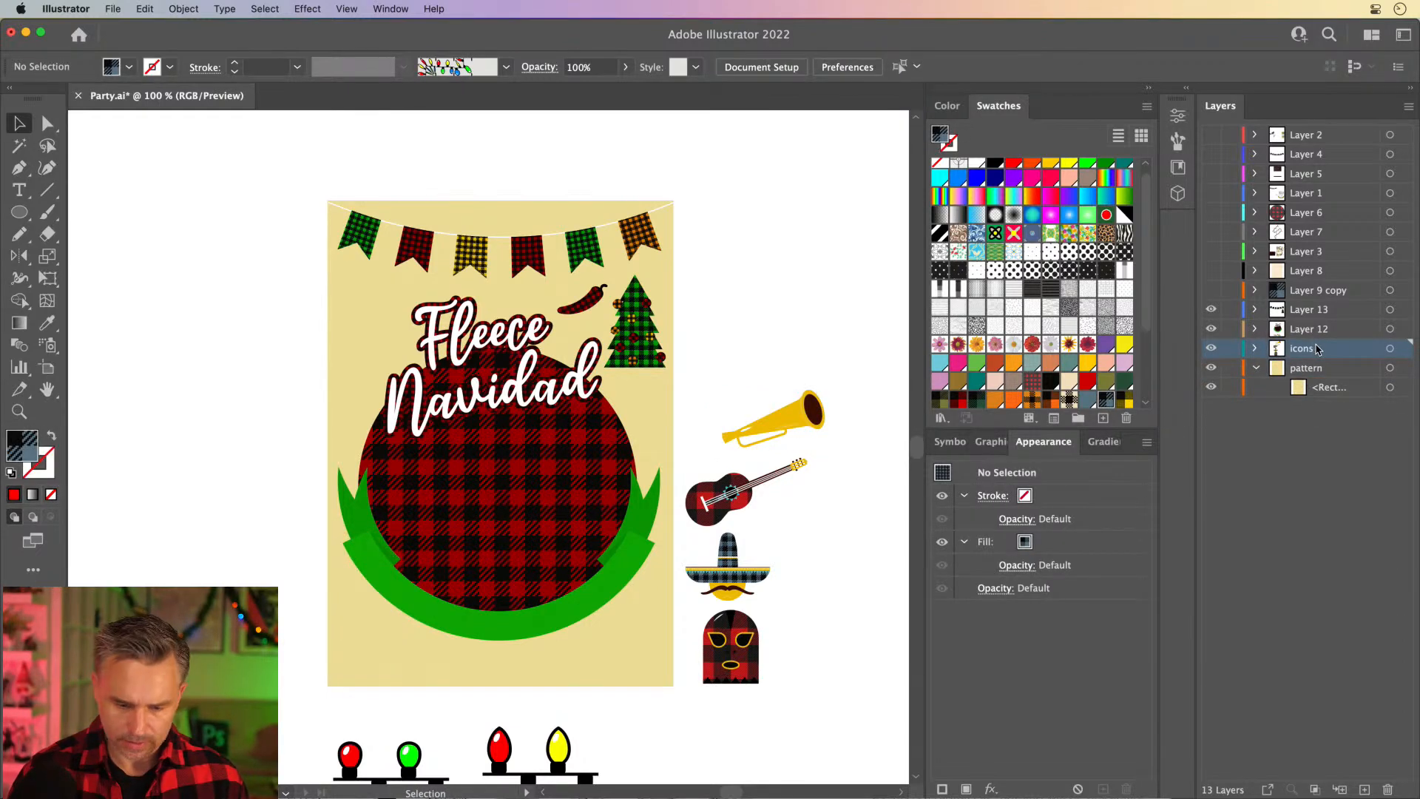
alt+click(1317, 349)
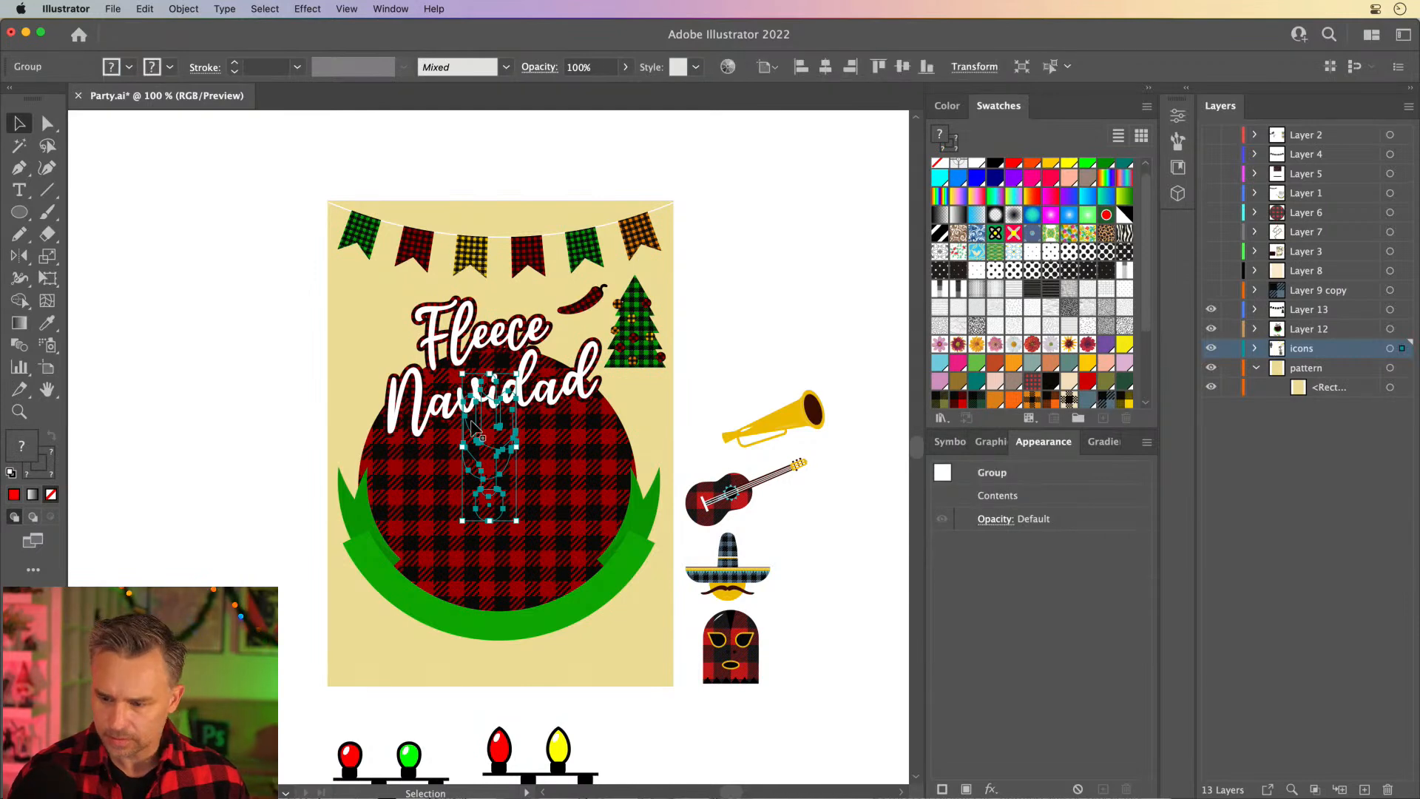
drag(488, 441, 374, 594)
Transfer the cactus from the icons layer to Layer 13 and place it in the poster's lower-left corner, overlapping the green wreath.
key(super+x)
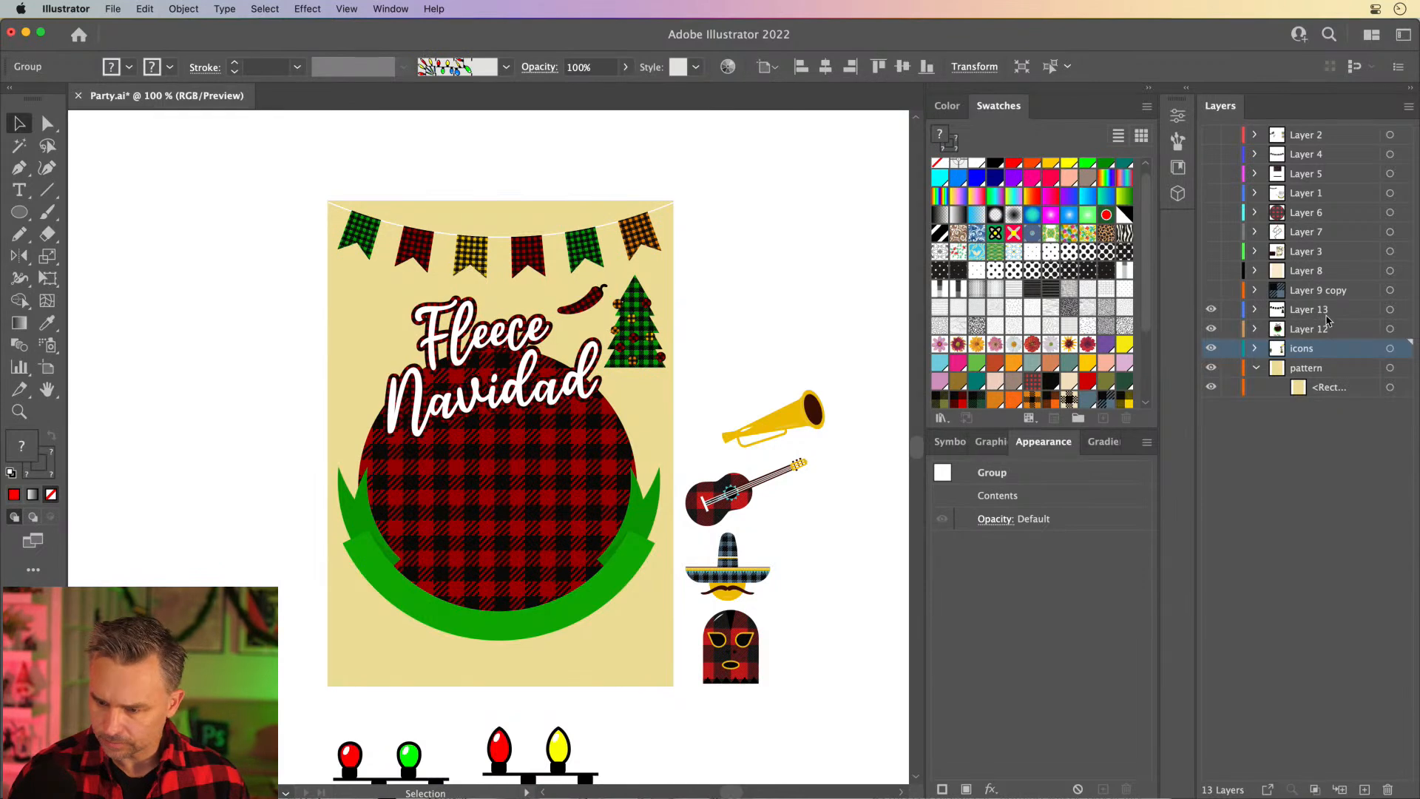
click(1327, 312)
key(super+v)
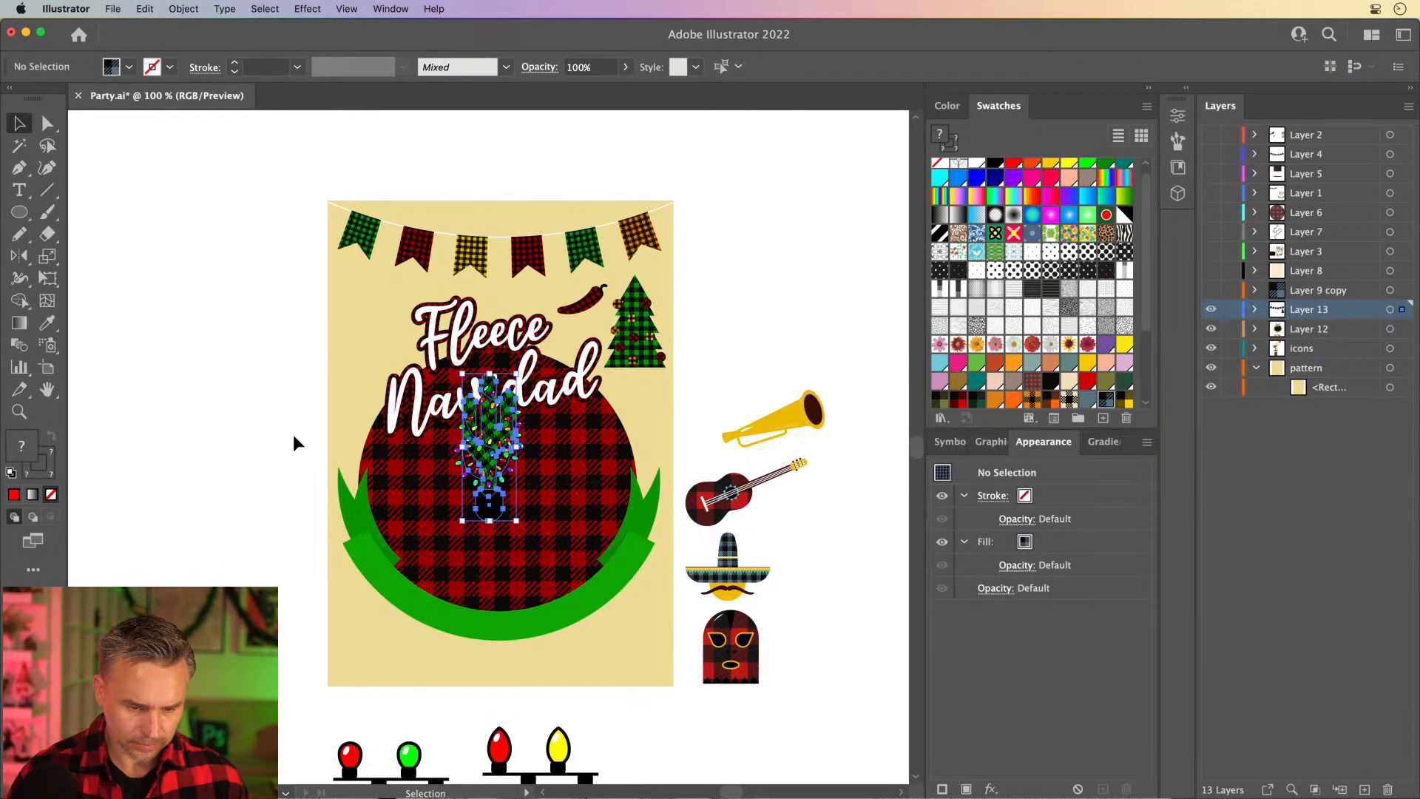
drag(490, 443, 369, 606)
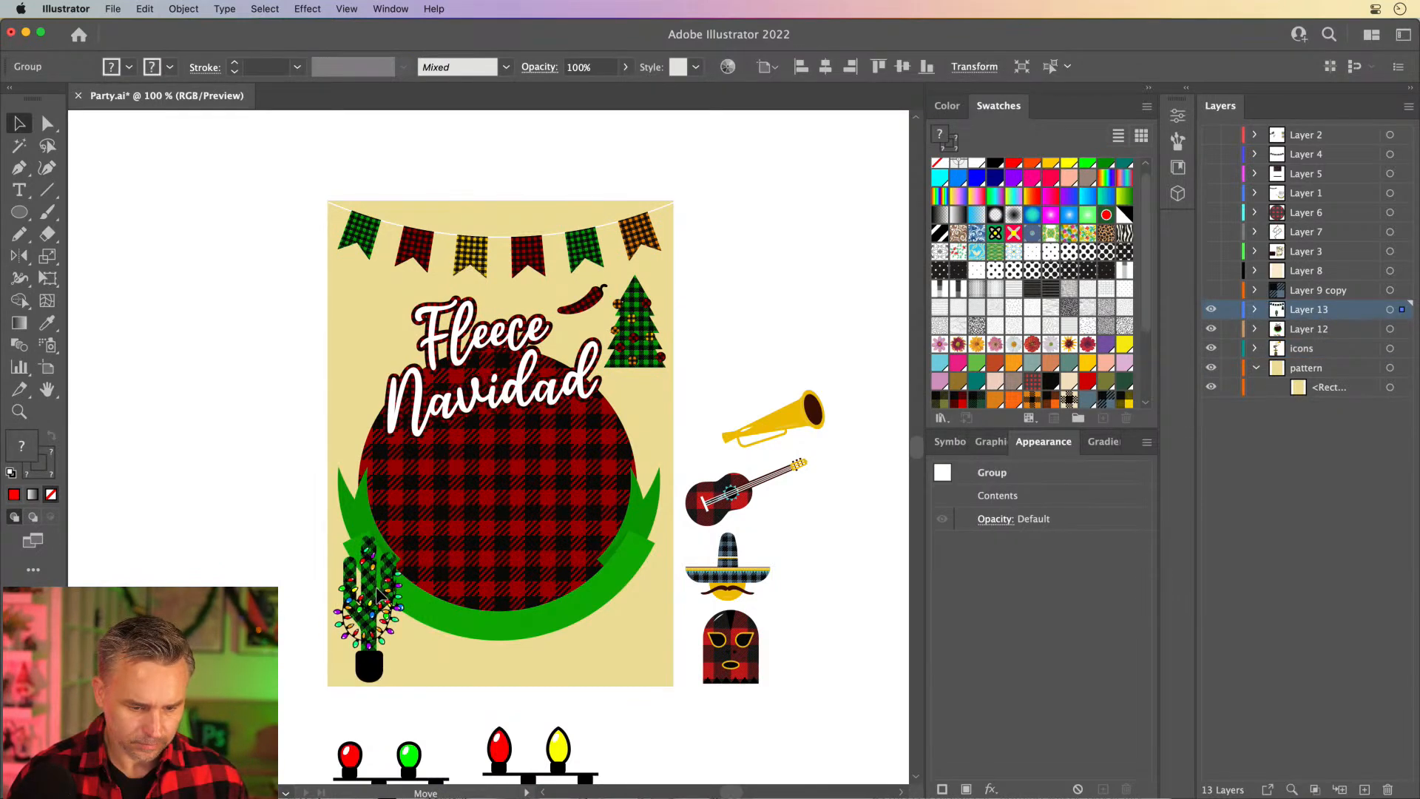
Place the trumpet left of the title, the sombrero in the poster's lower-right corner, and the wrestler mask behind the title under the banner.
drag(790, 436, 417, 320)
drag(728, 562, 627, 633)
drag(737, 643, 499, 272)
Scale down the flag banner, center it along the poster's top edge, and nudge the wrestler mask slightly down beneath it.
click(427, 246)
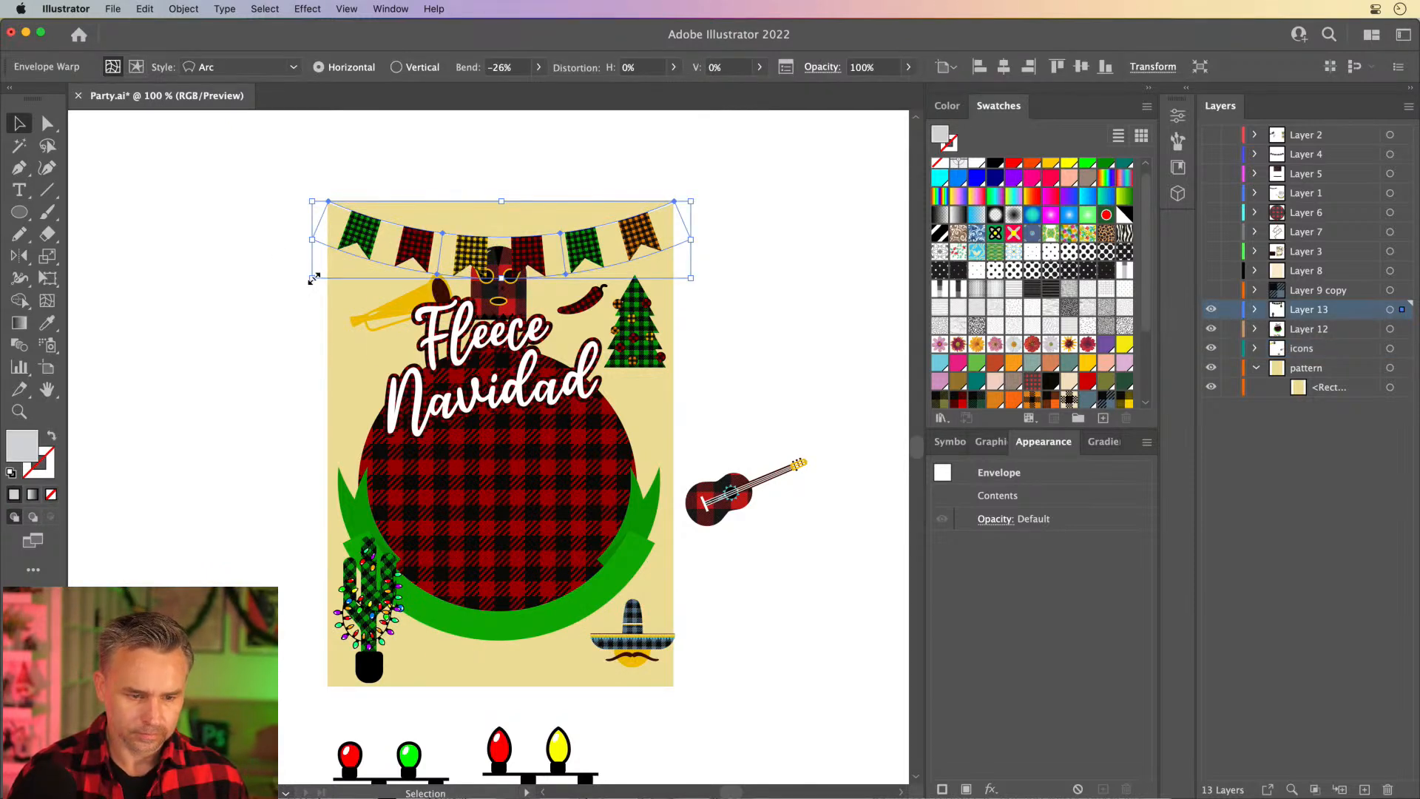
drag(316, 275, 338, 270)
drag(351, 258, 369, 265)
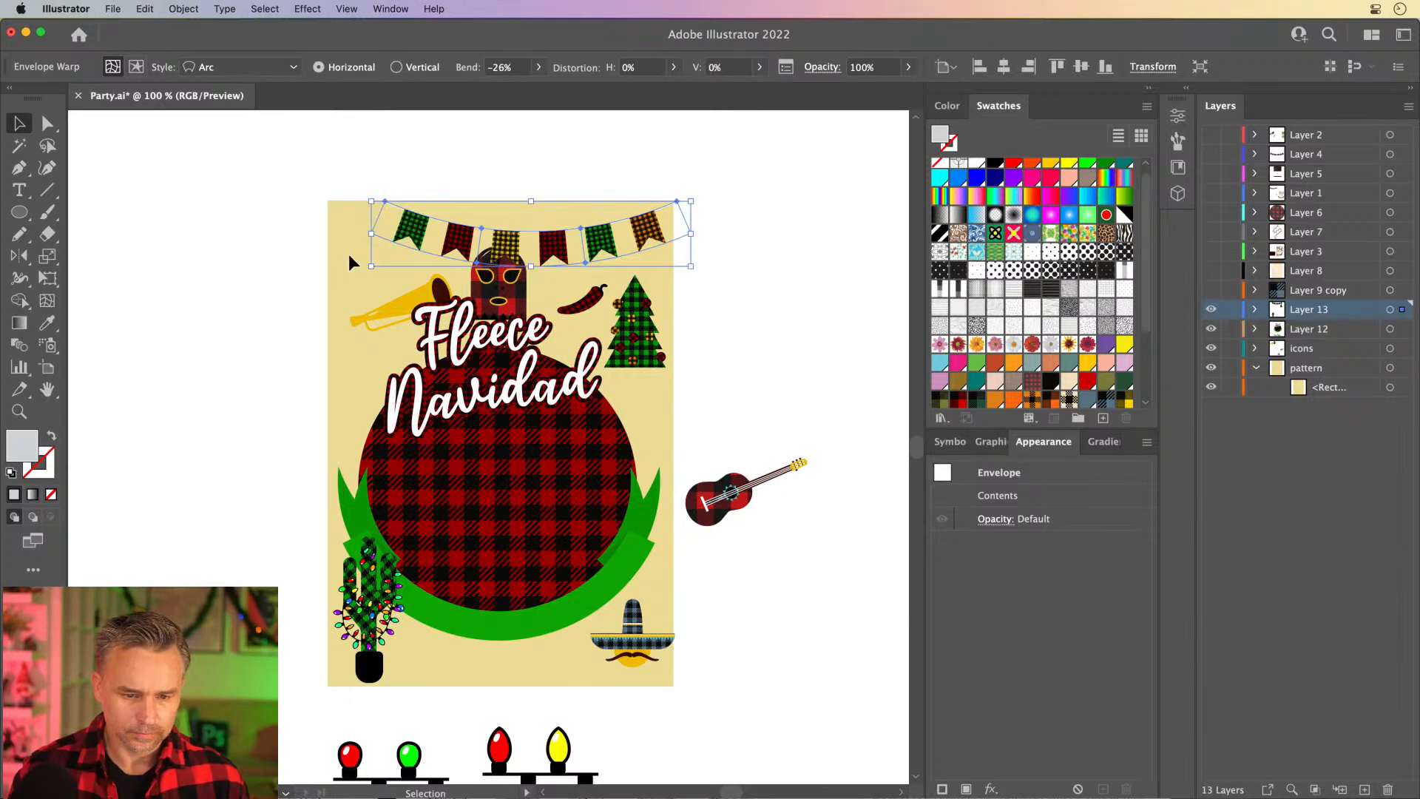
drag(454, 235, 427, 236)
click(497, 300)
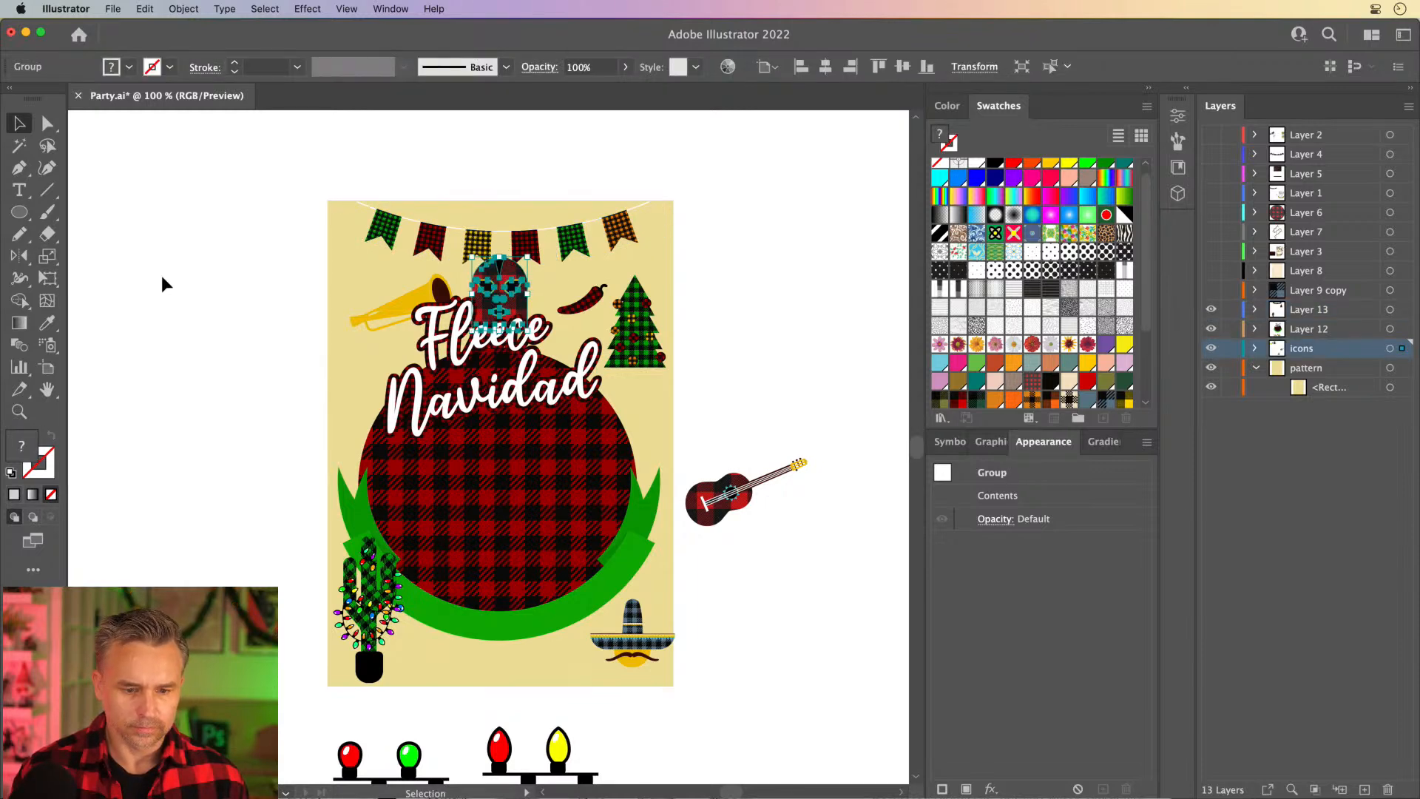
click(210, 278)
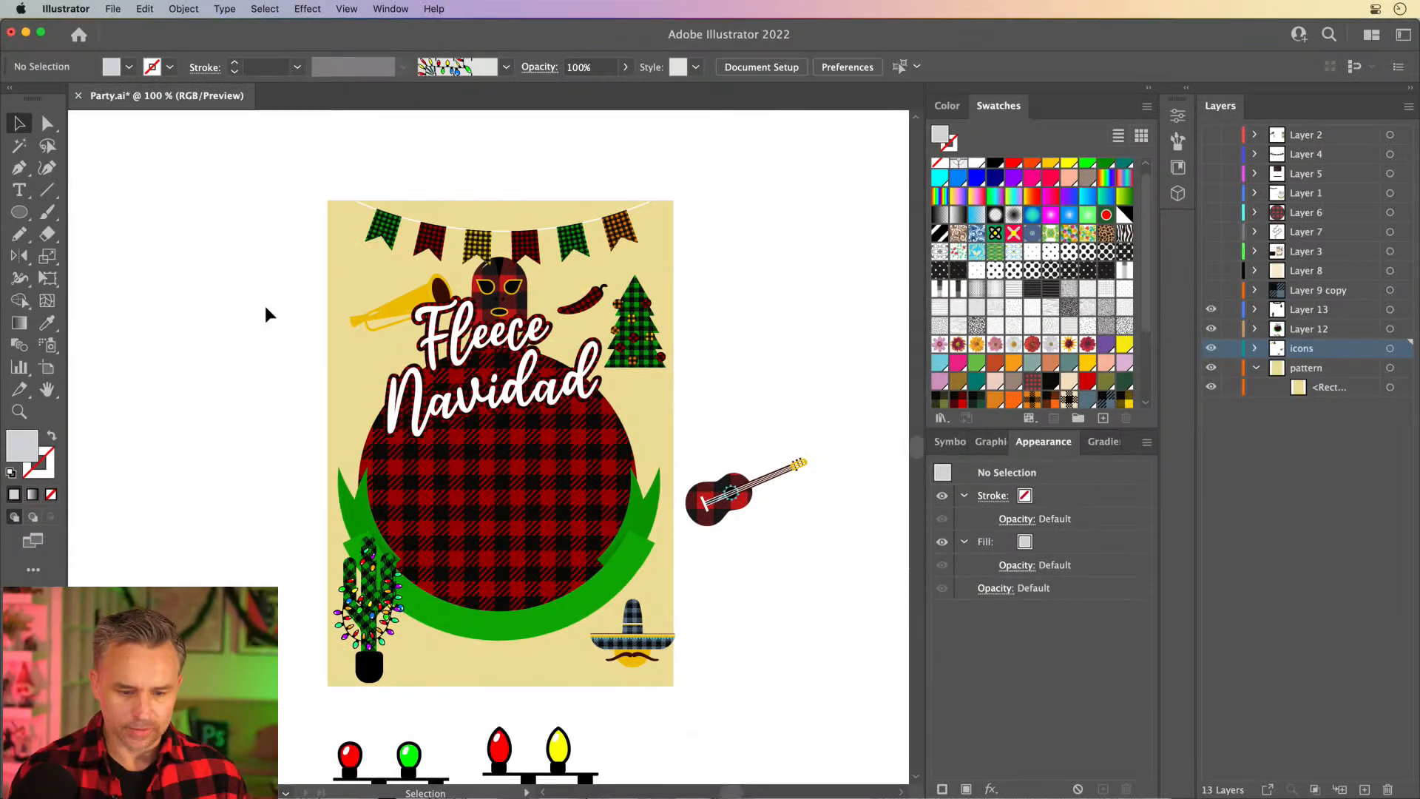
Place the guitar below the wreath between the cactus and sombrero, and transfer it to Layer 13 at the same position.
drag(737, 481, 507, 658)
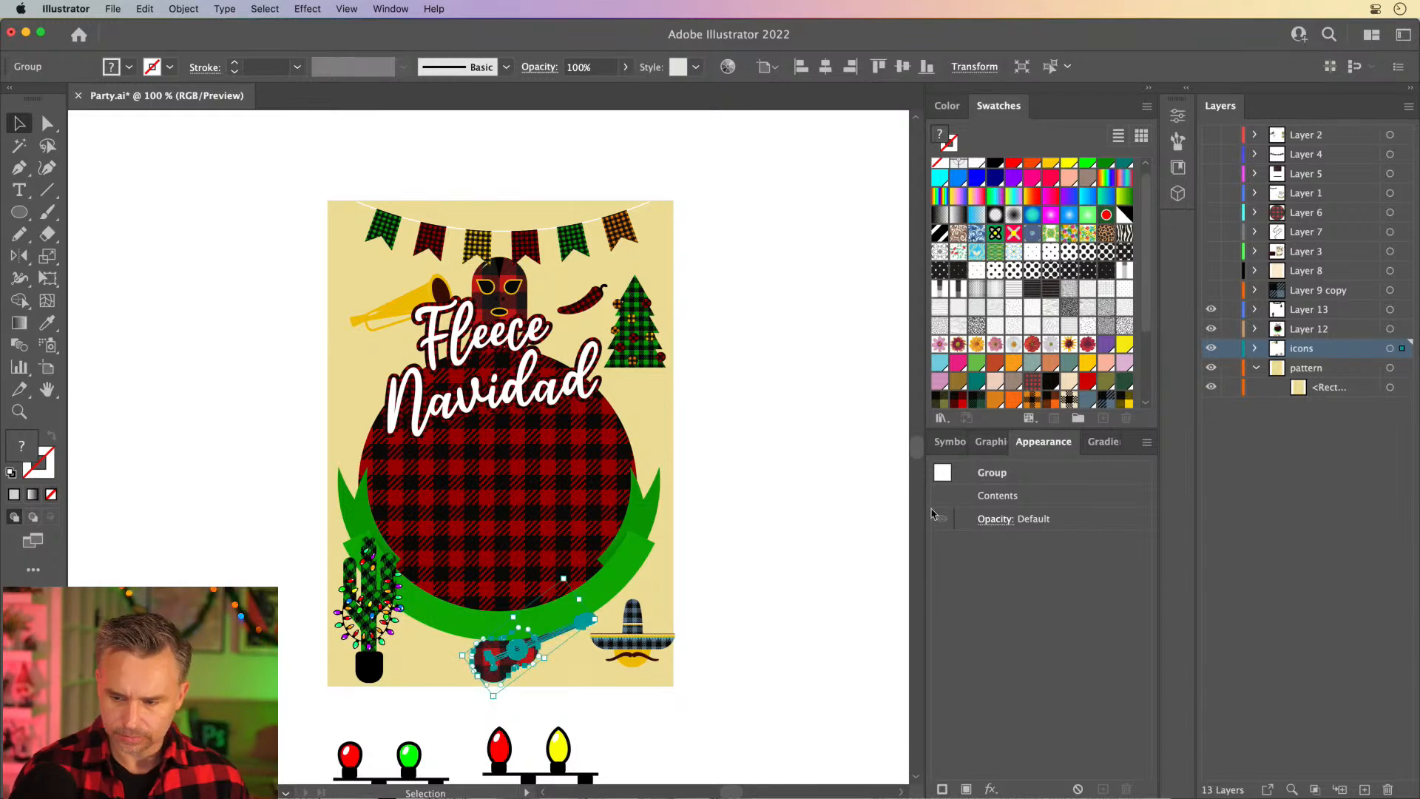
key(Delete)
click(1314, 318)
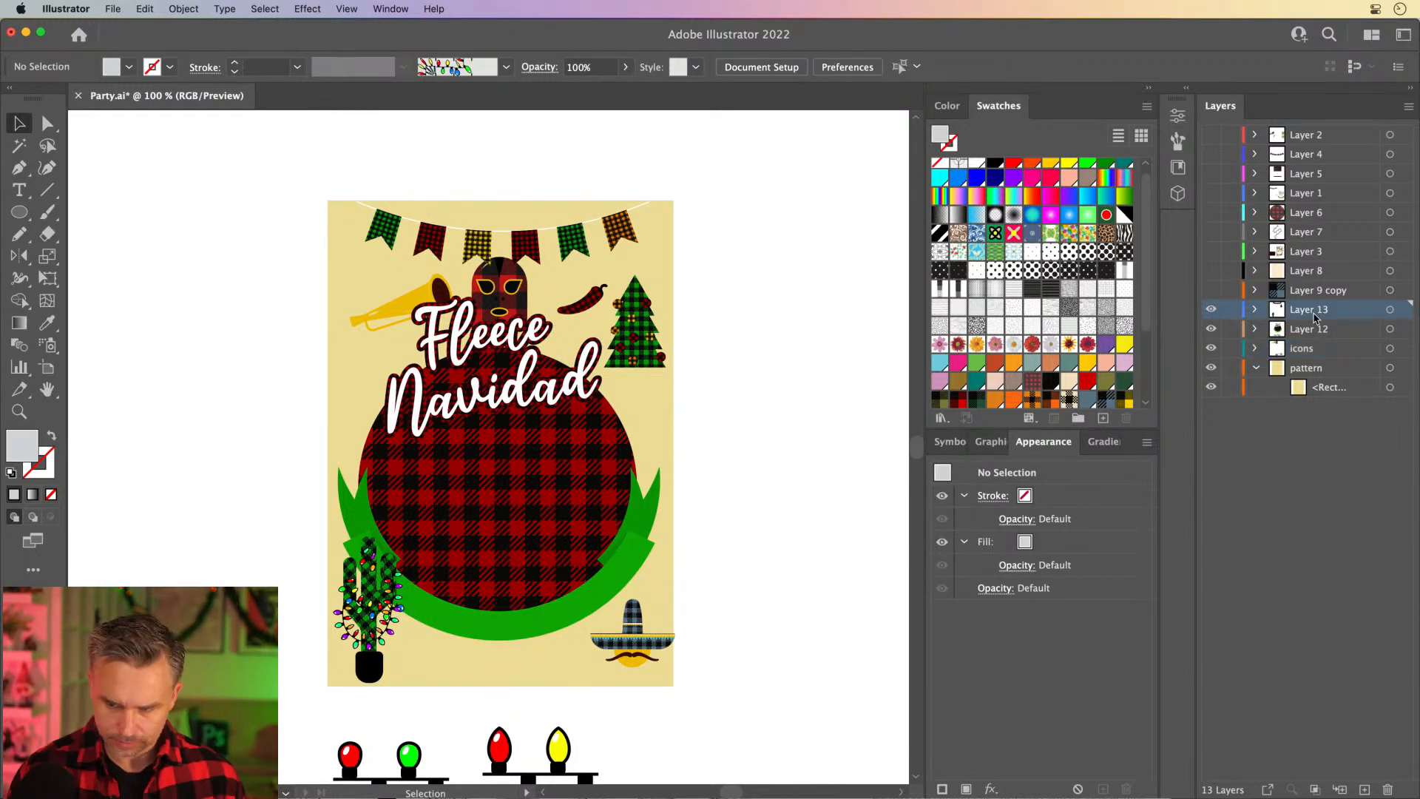
key(ctrl+f)
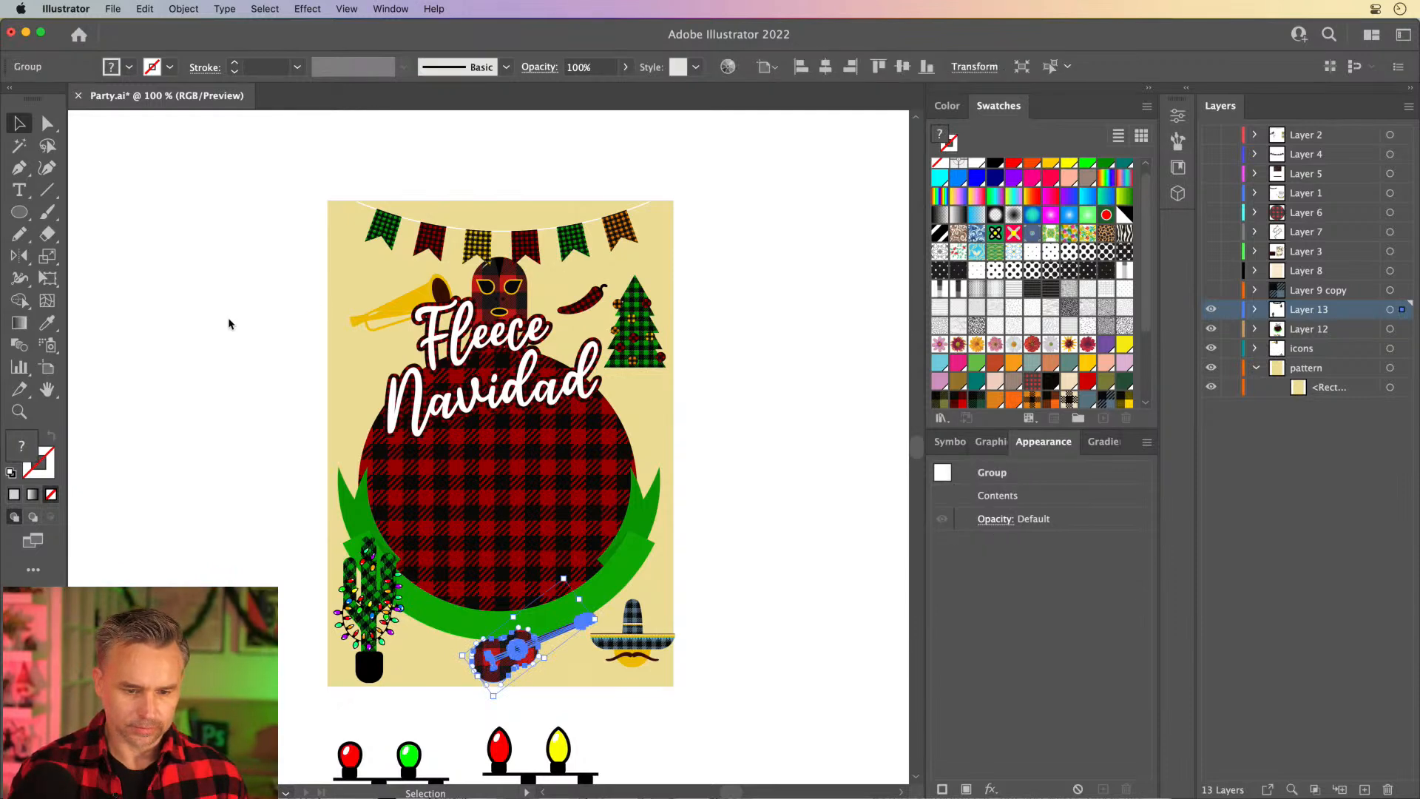
Remove the two spare strings of colored bulbs below the poster.
scroll(277, 554, down, 5)
drag(325, 546, 695, 724)
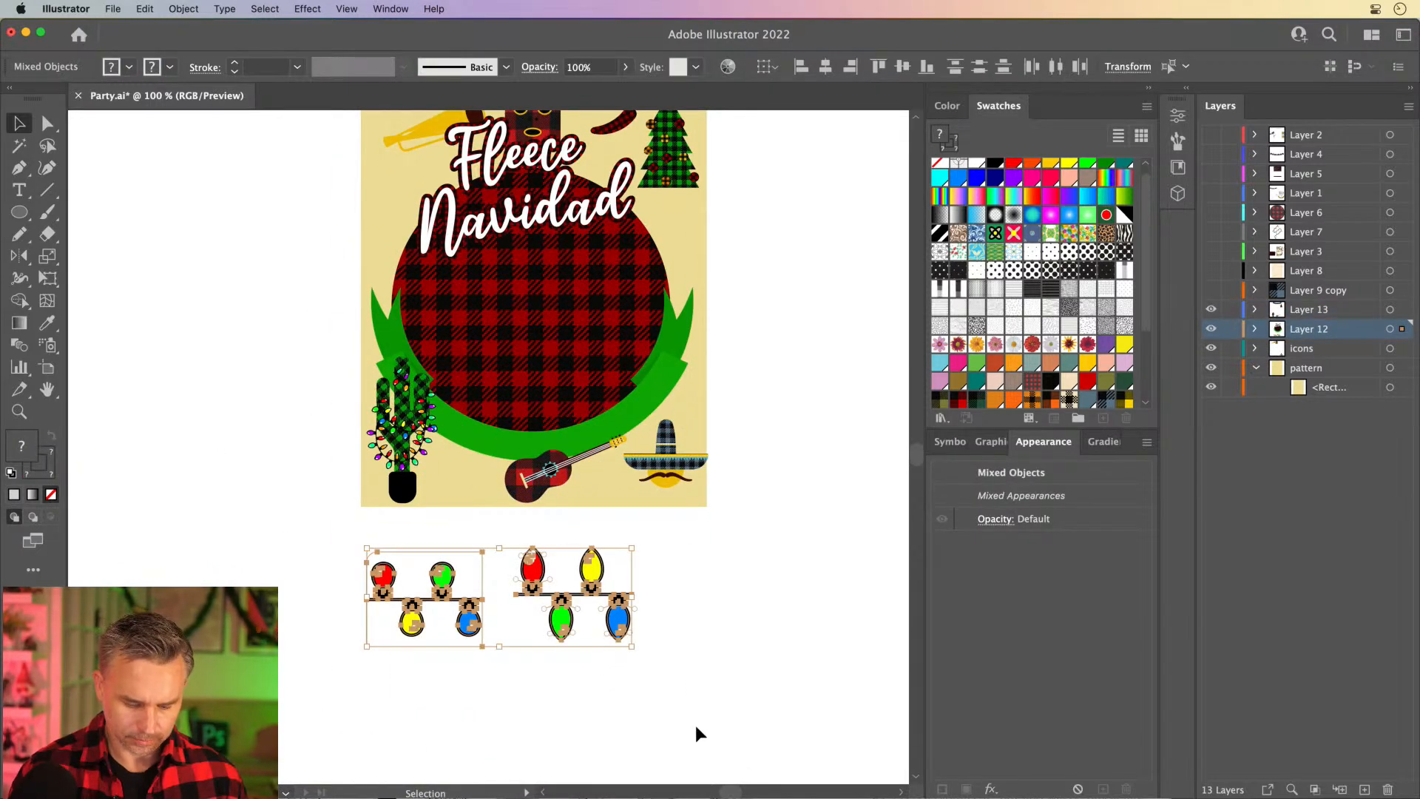
key(ctrl+x)
scroll(690, 680, up, 3)
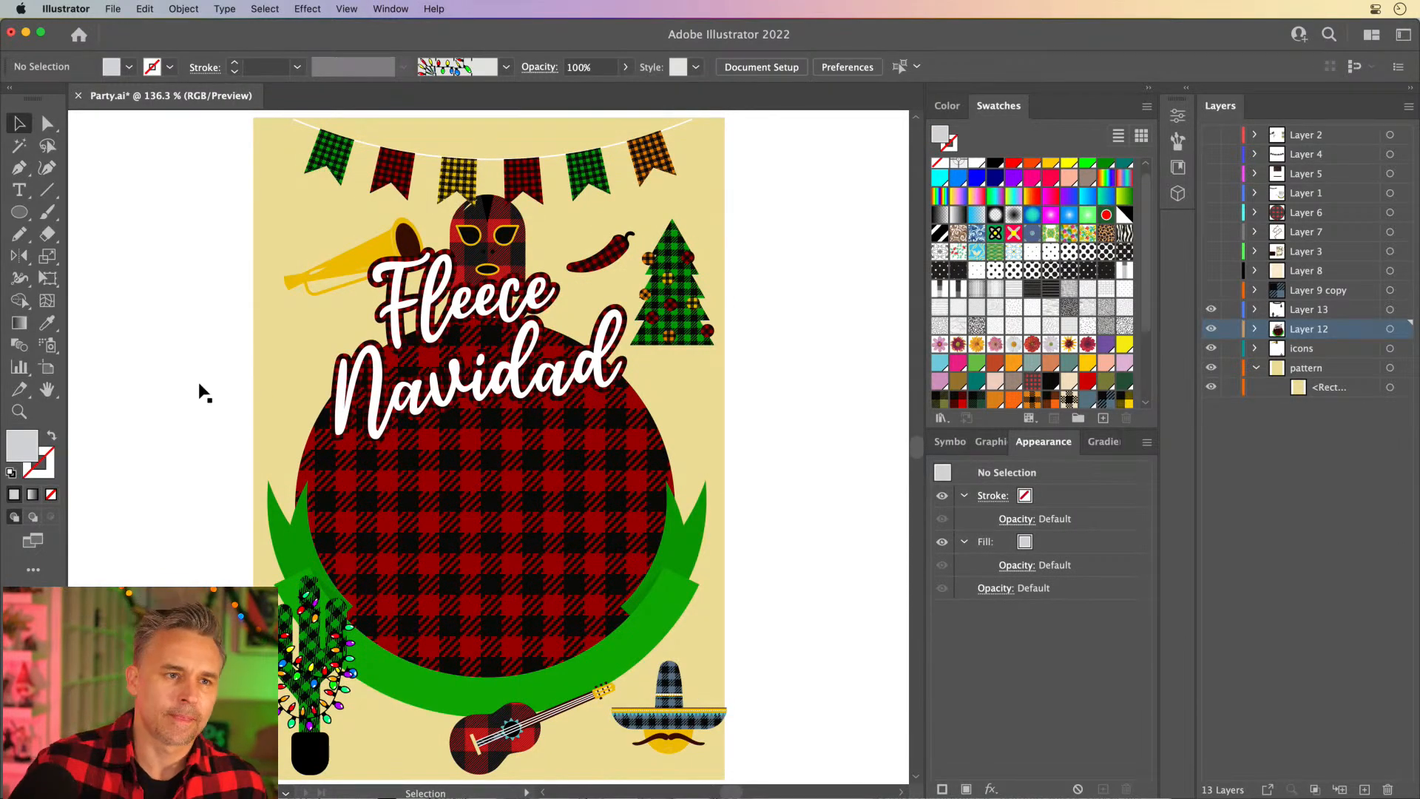
scroll(200, 393, left, 4)
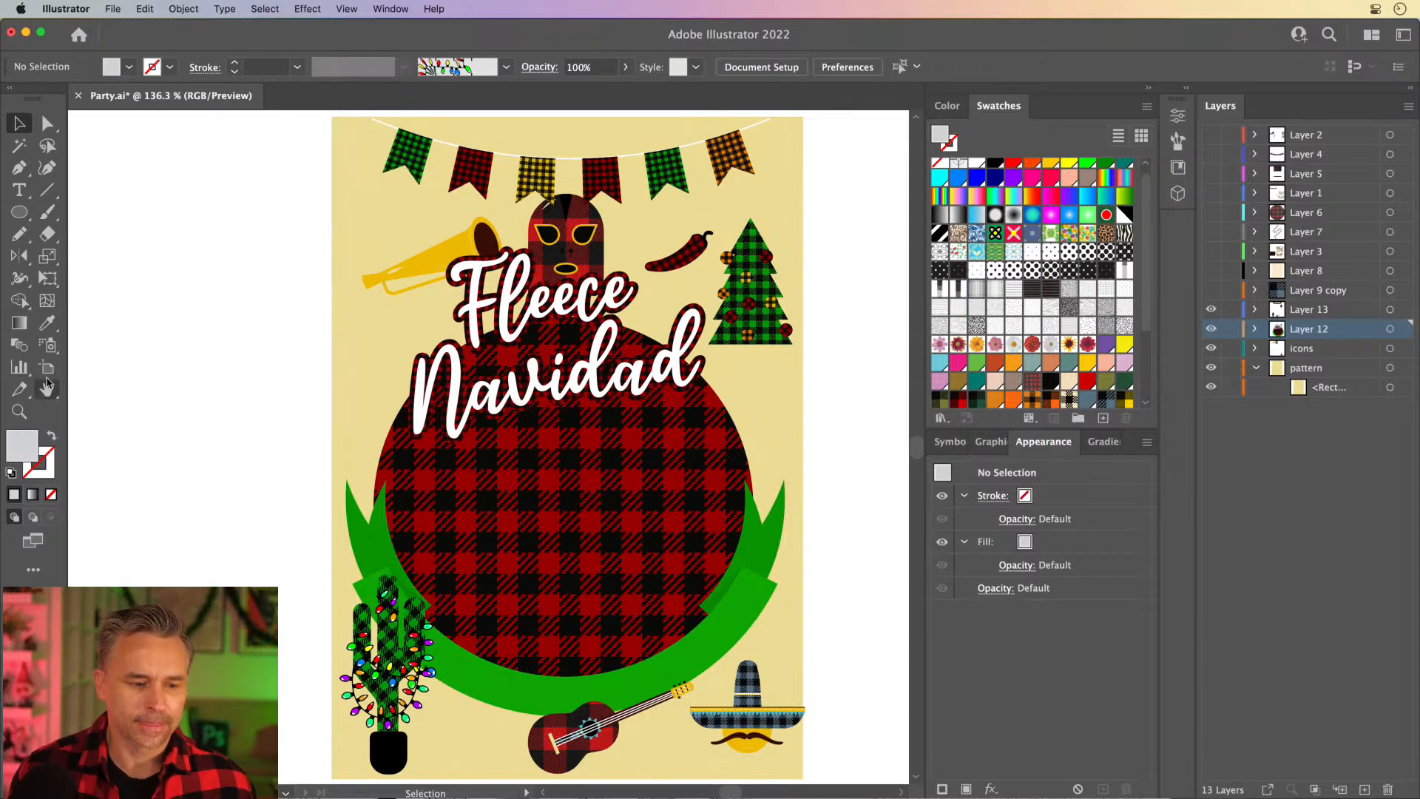
Group the "Fleece" and "Navidad" title texts.
click(551, 370)
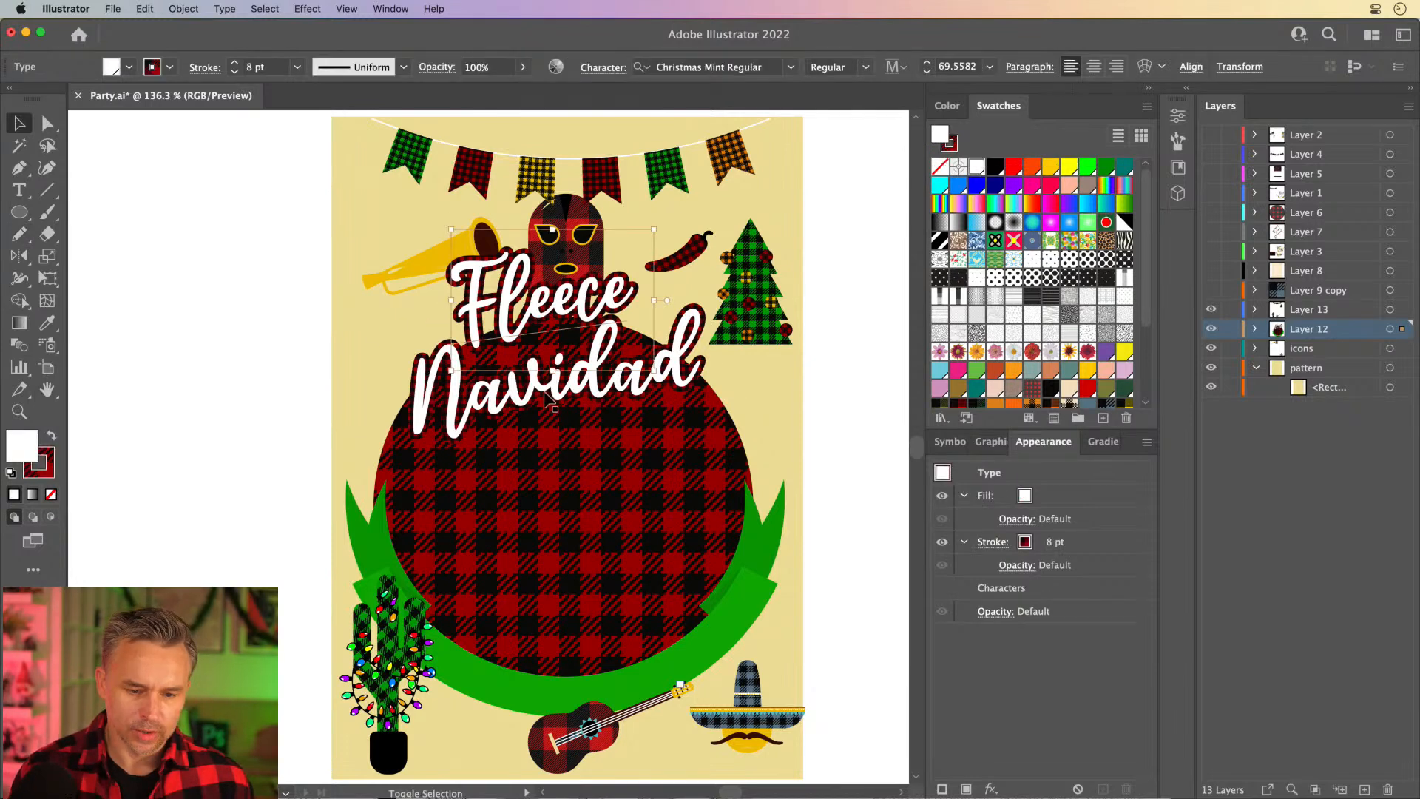
shift+click(545, 394)
right_click(543, 394)
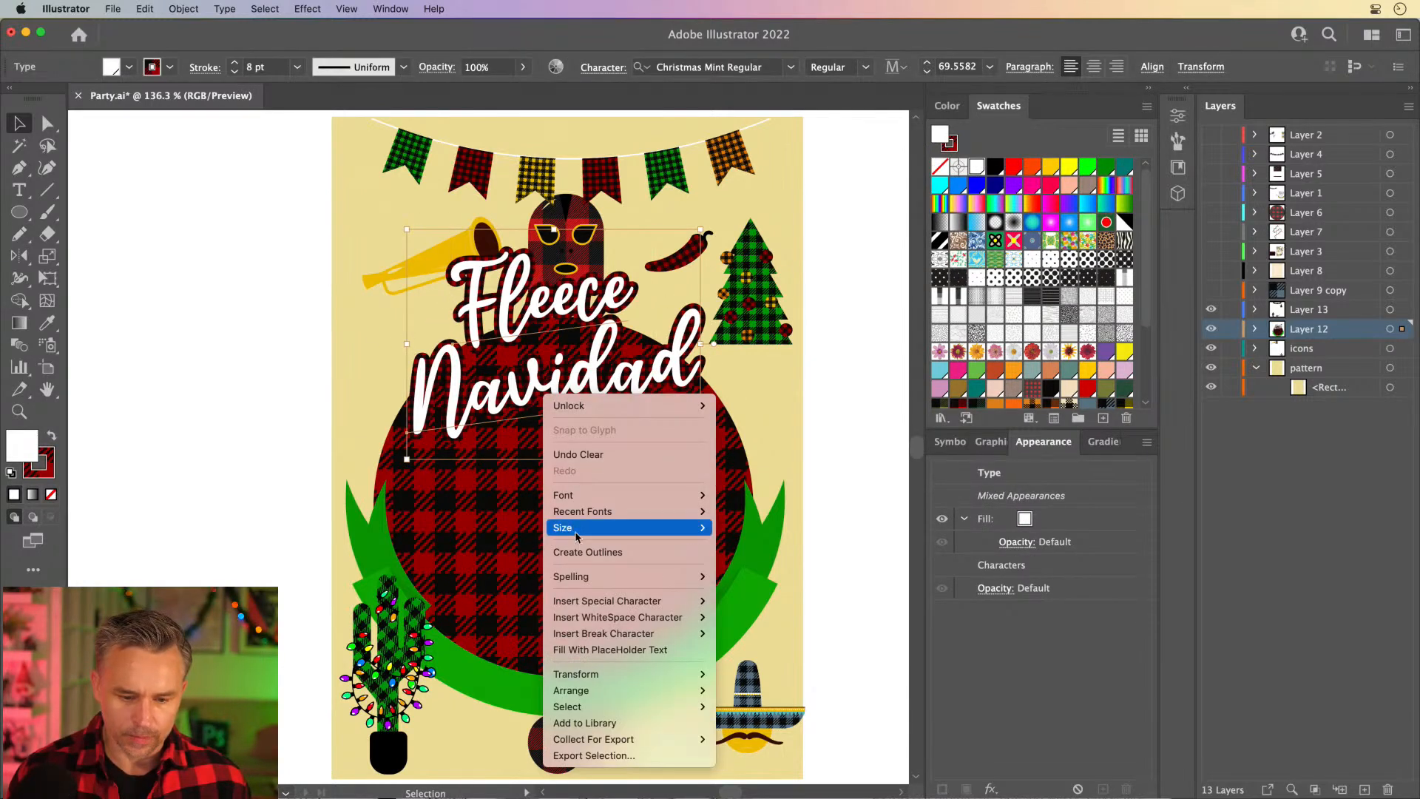
click(460, 405)
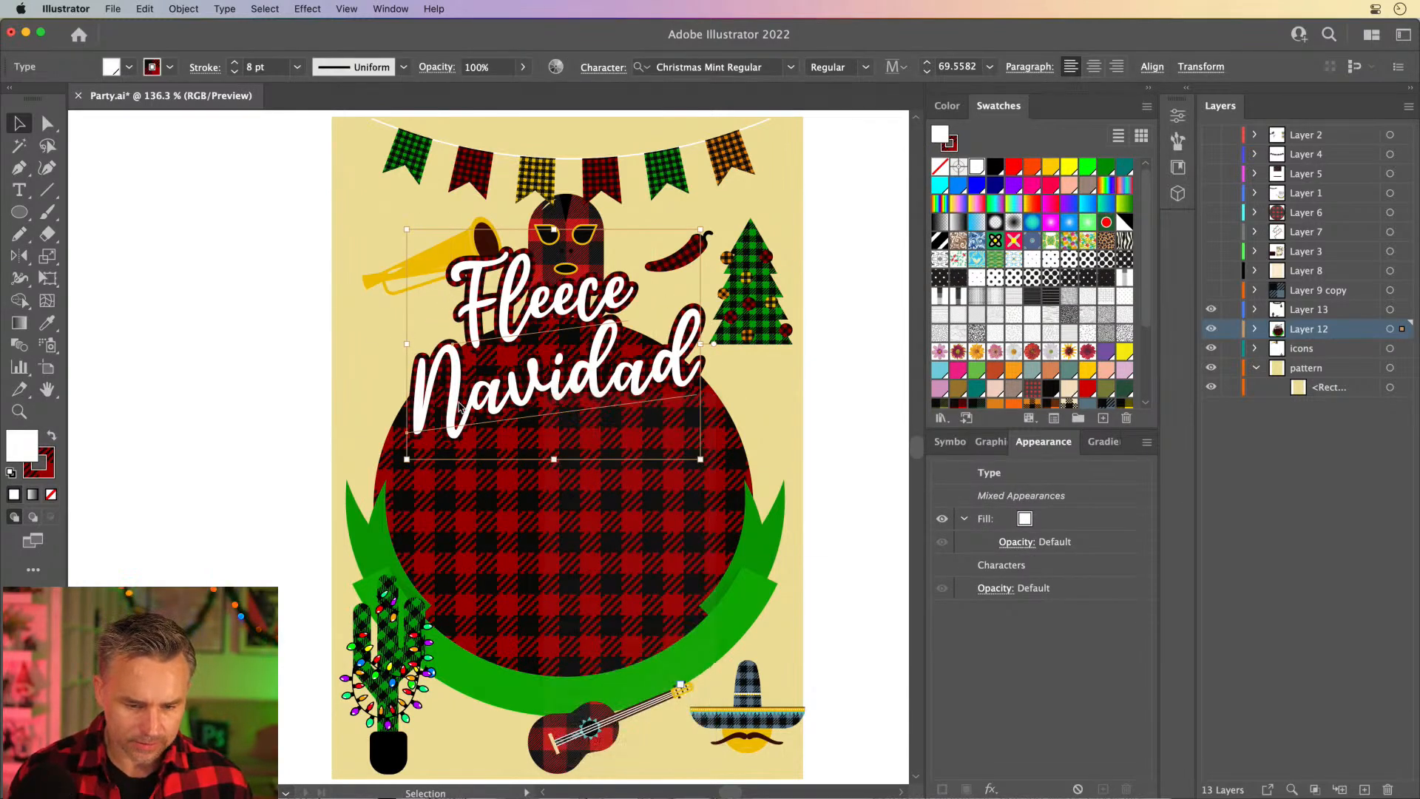
click(183, 9)
click(196, 90)
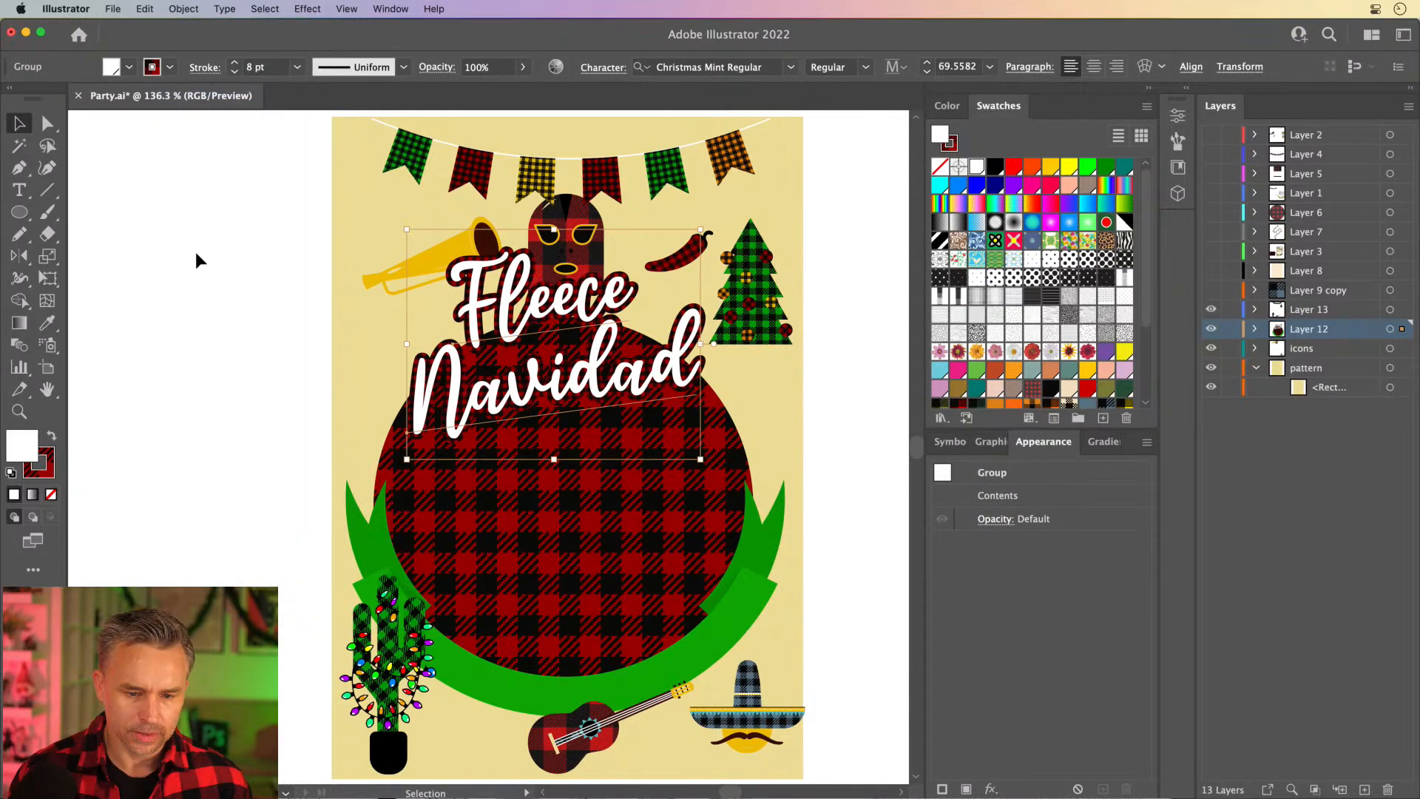
Isolate the title group, select the characters of "Fleece" to check the text's editability, and exit isolation mode.
double_click(488, 307)
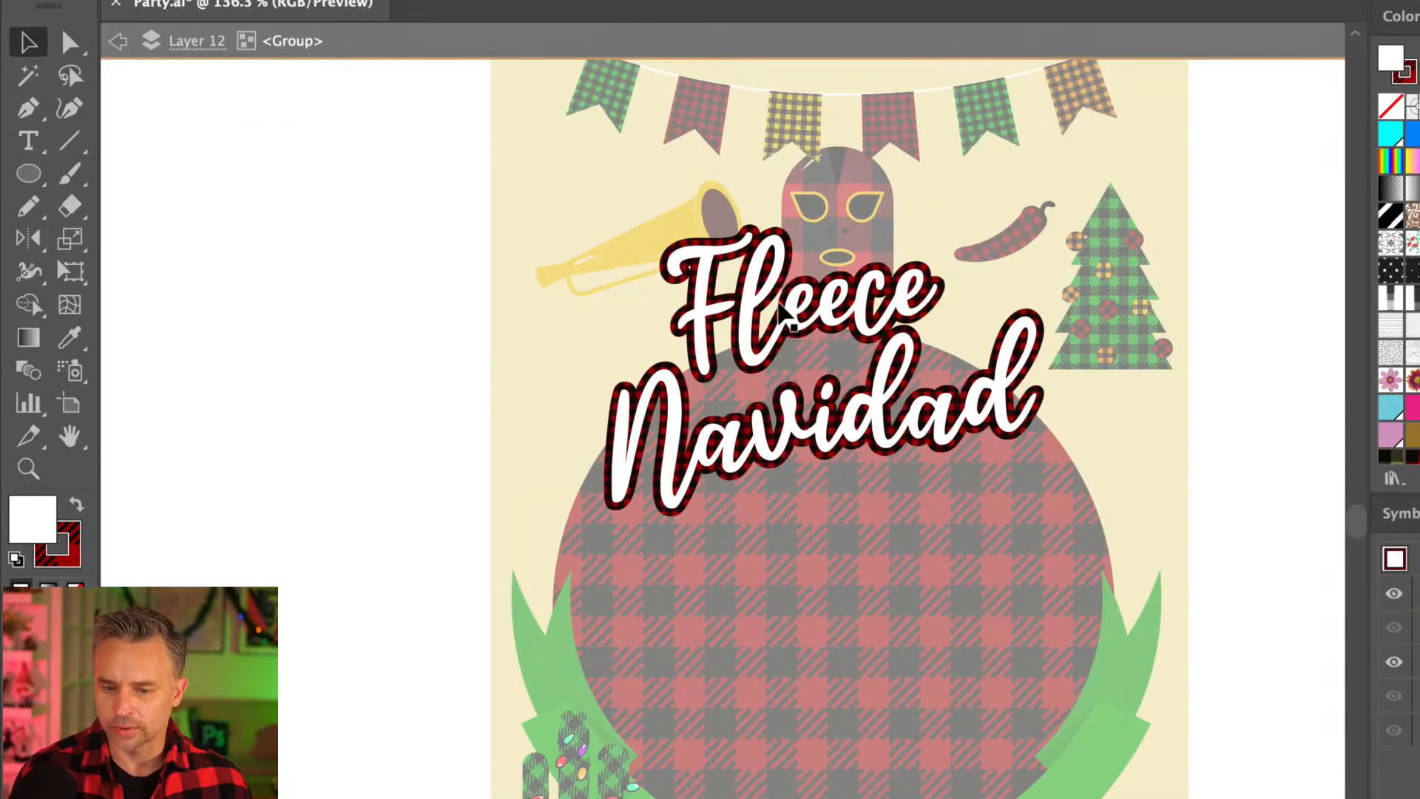
key(t)
double_click(826, 309)
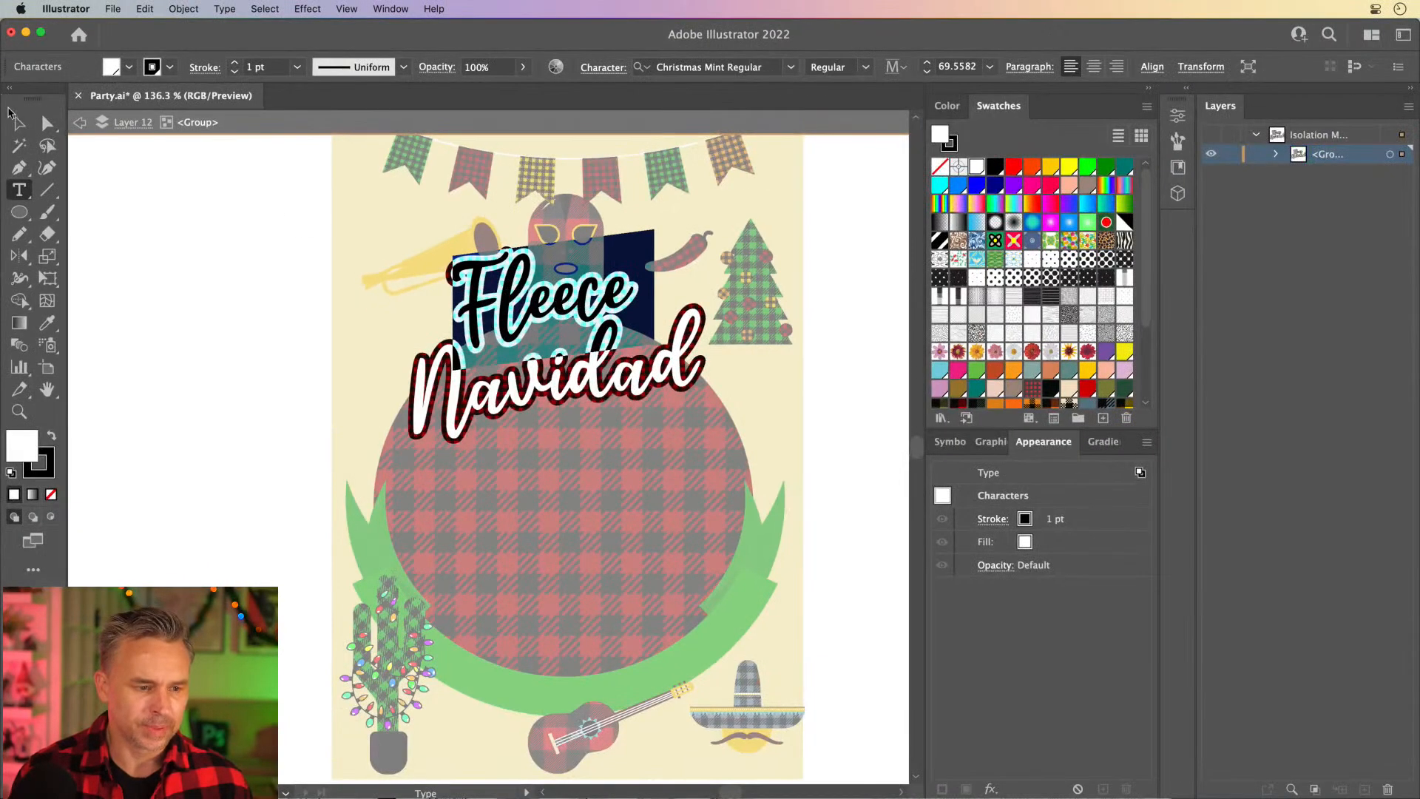
click(22, 45)
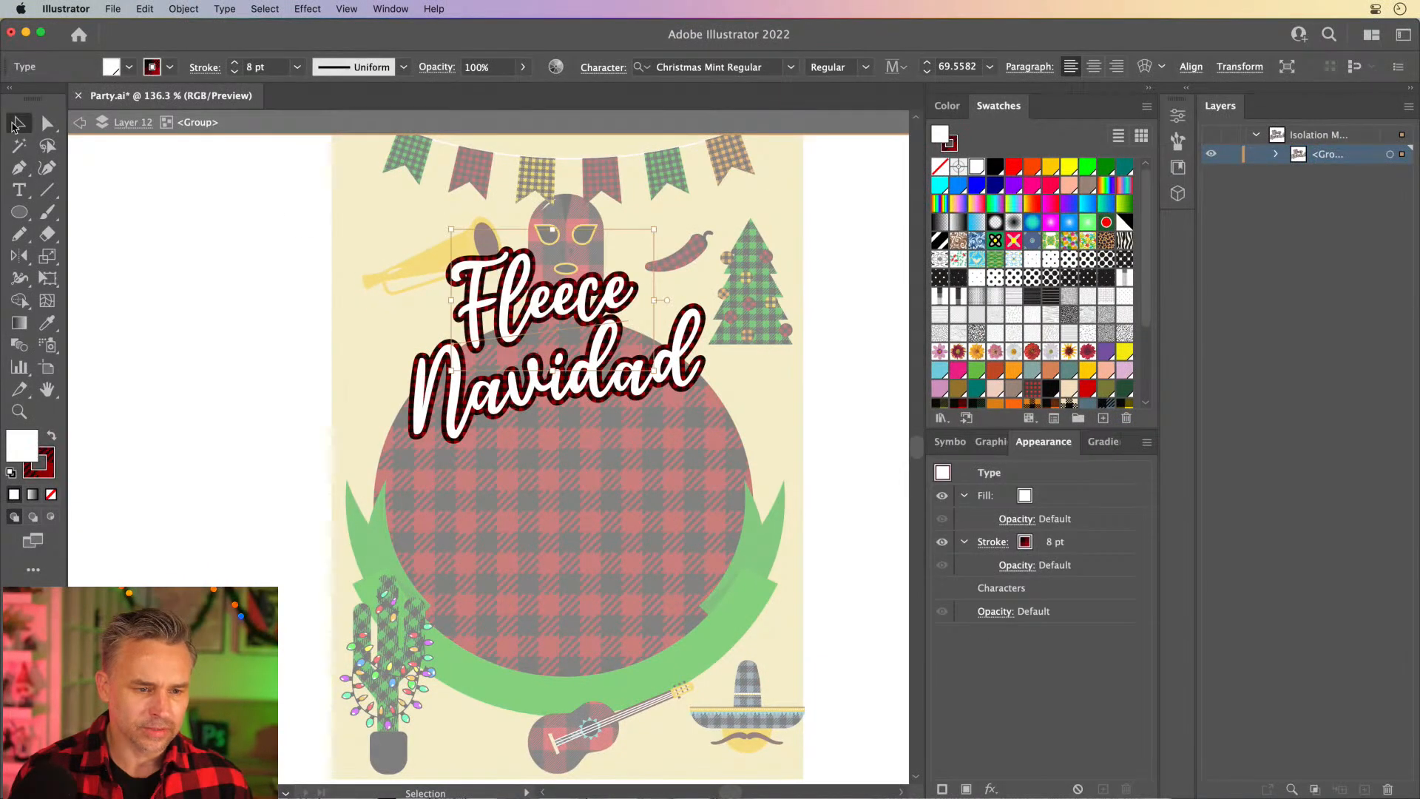
double_click(218, 233)
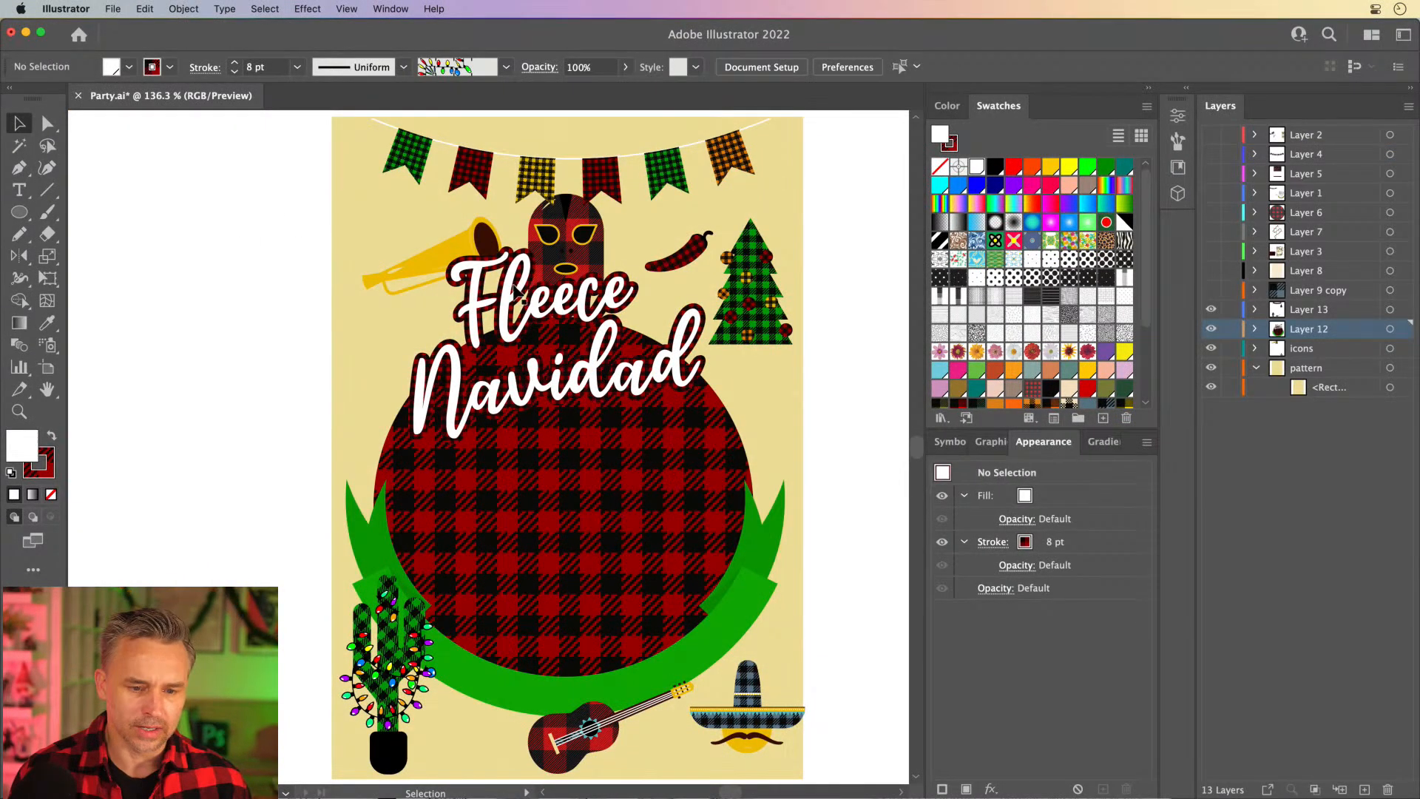
click(525, 299)
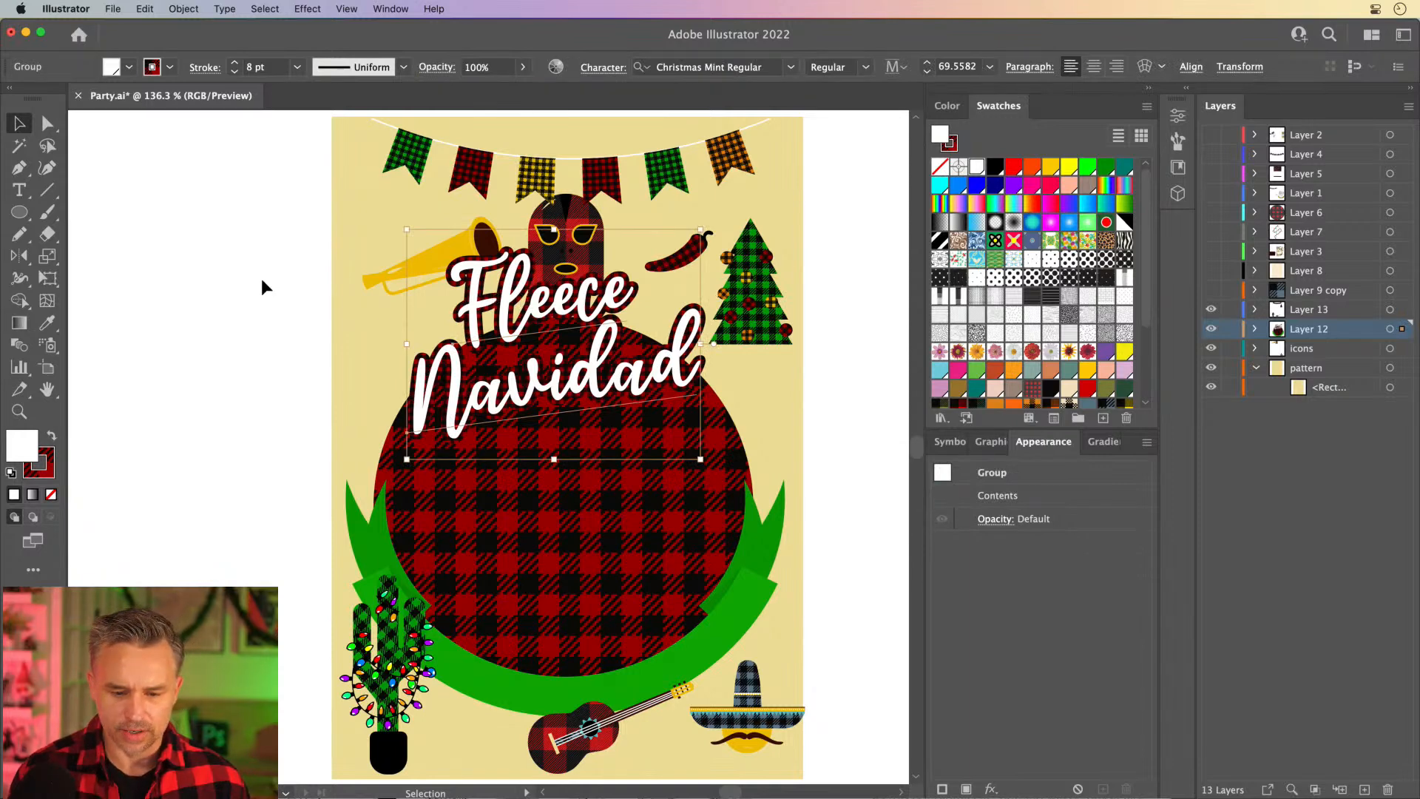
click(260, 310)
double_click(525, 397)
double_click(323, 275)
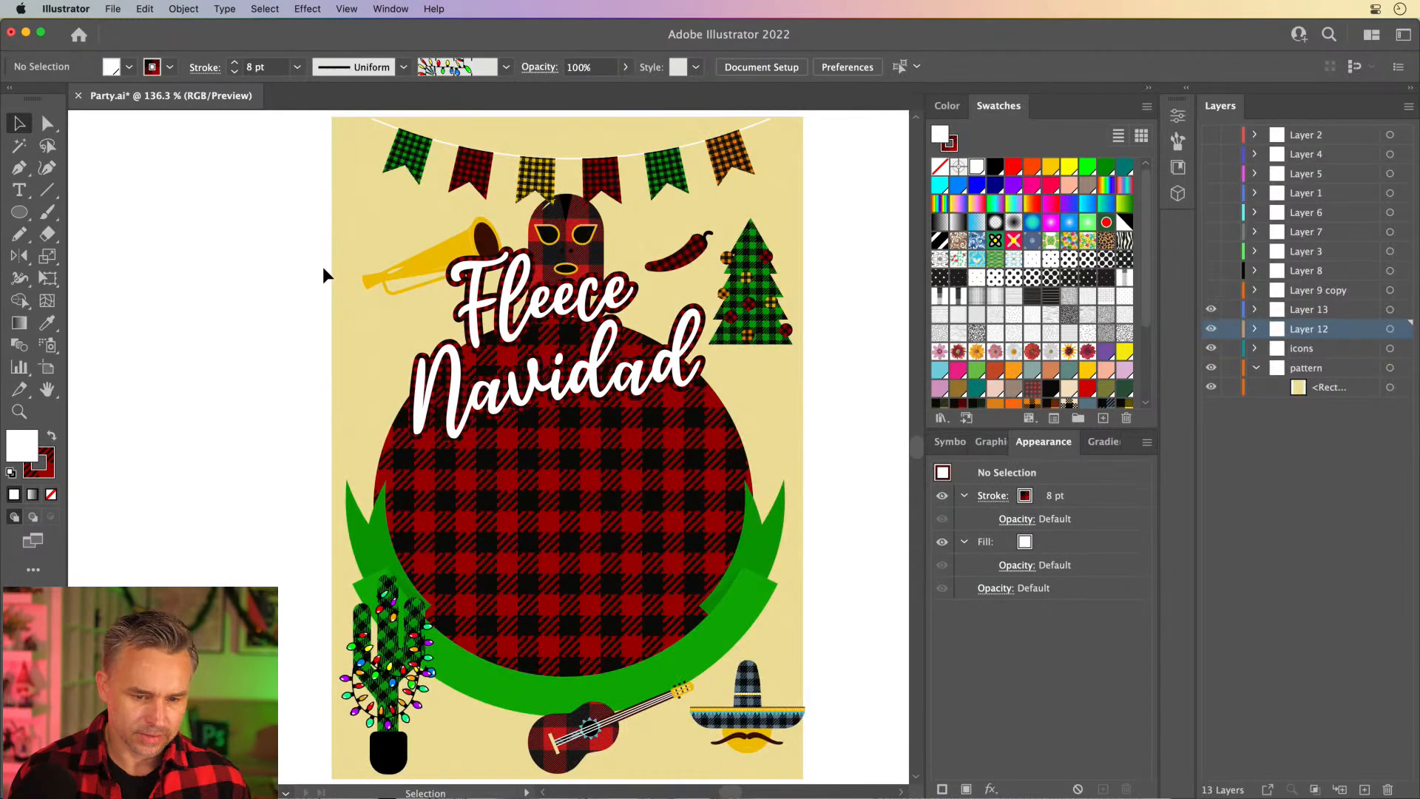
Ungroup the "Fleece Navidad" title.
click(551, 296)
right_click(551, 295)
click(579, 424)
Try a copy of "Navidad" on the plaid circle and a separate text object pasted from its characters, and delete both.
click(506, 411)
drag(506, 410, 521, 511)
double_click(522, 501)
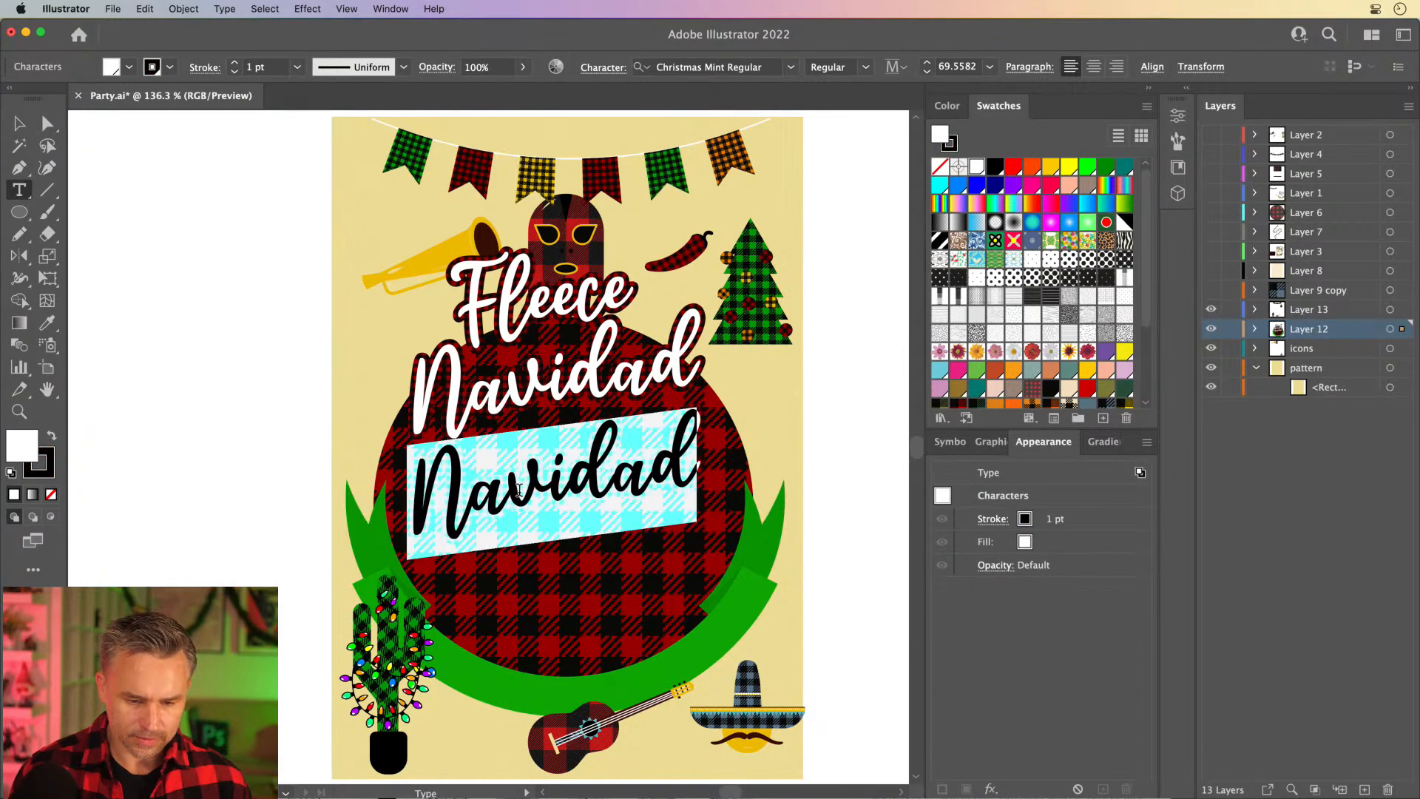
click(21, 124)
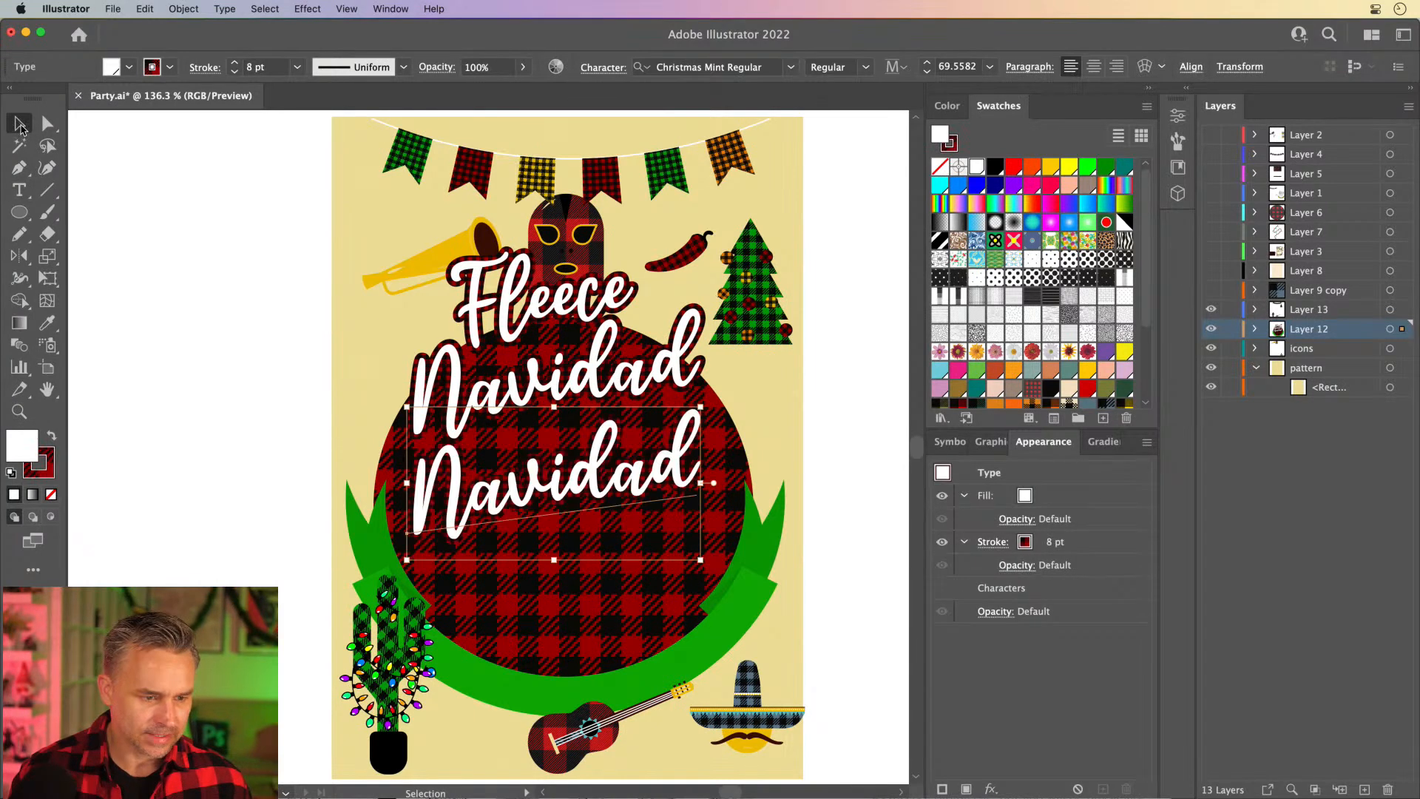
key(Delete)
key(cmd+z)
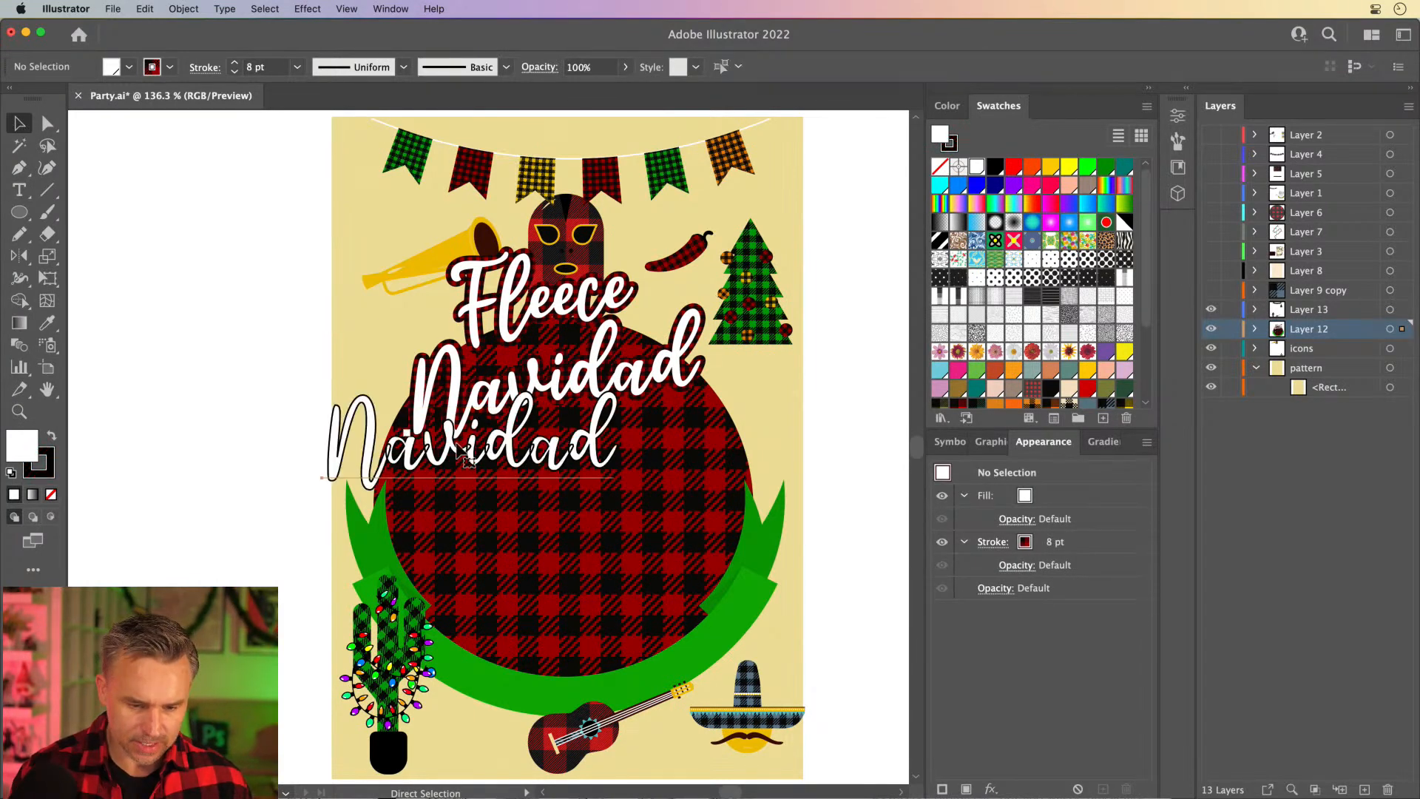
click(528, 487)
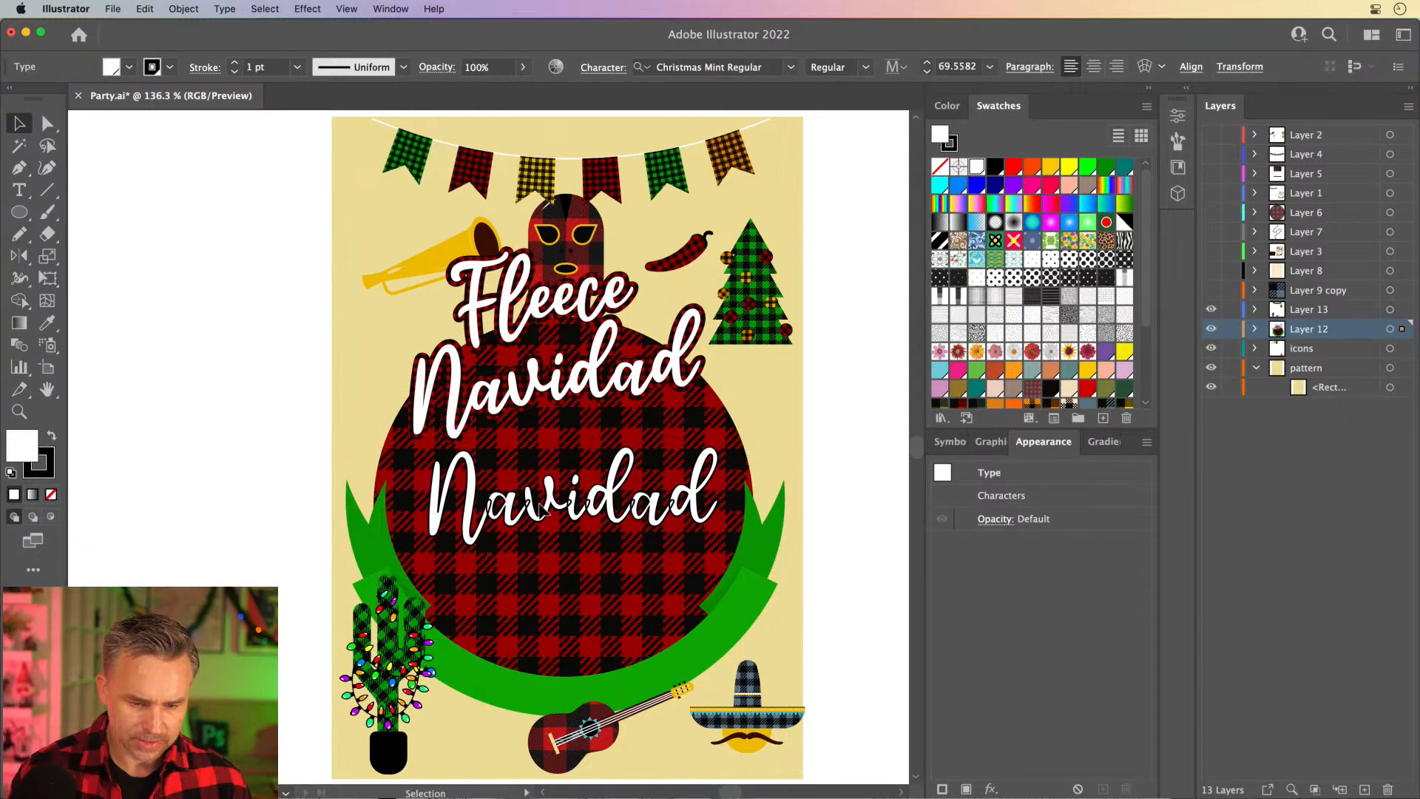
key(Delete)
Duplicate "Navidad" straight down onto the plaid circle and change the copy's text to "12th".
click(522, 396)
key(cmd+z)
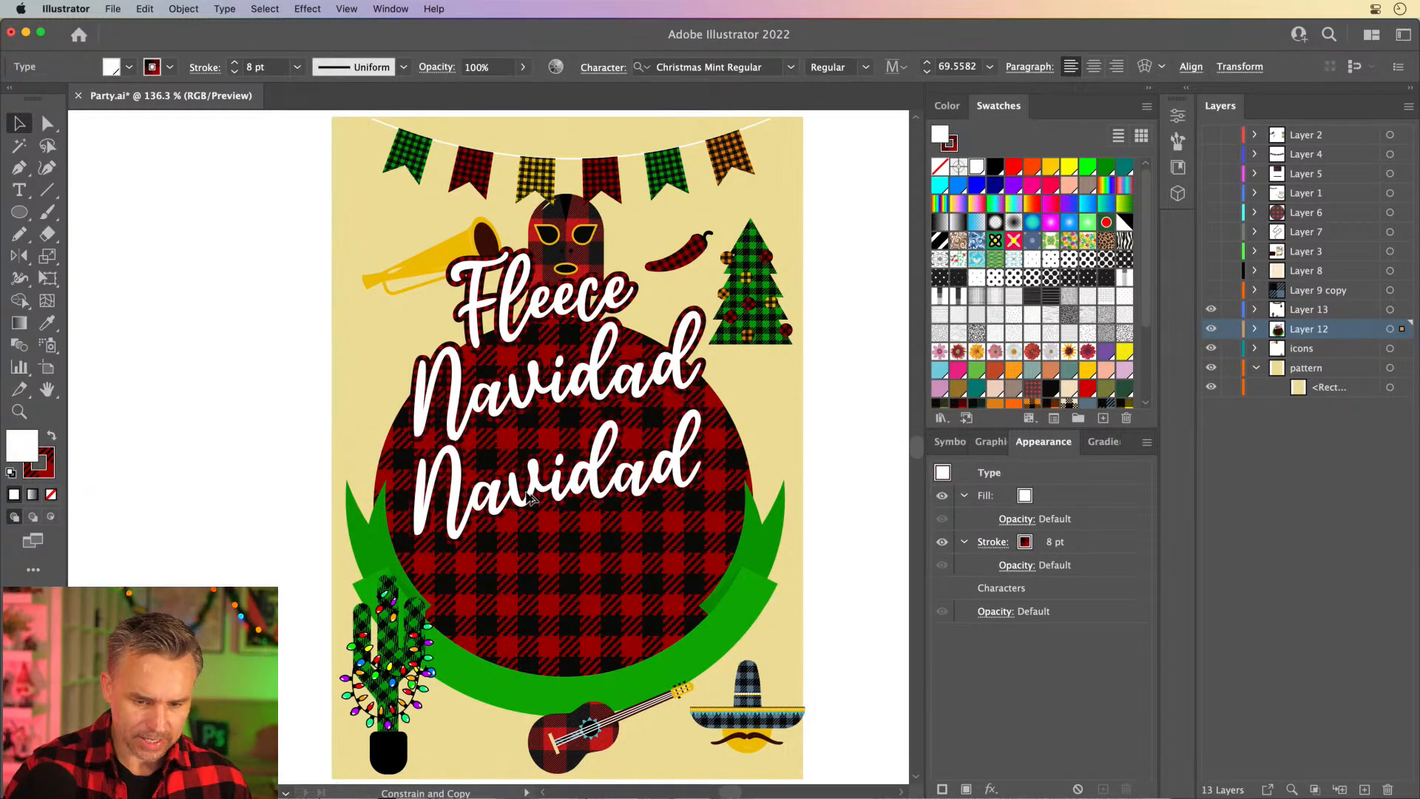
double_click(525, 488)
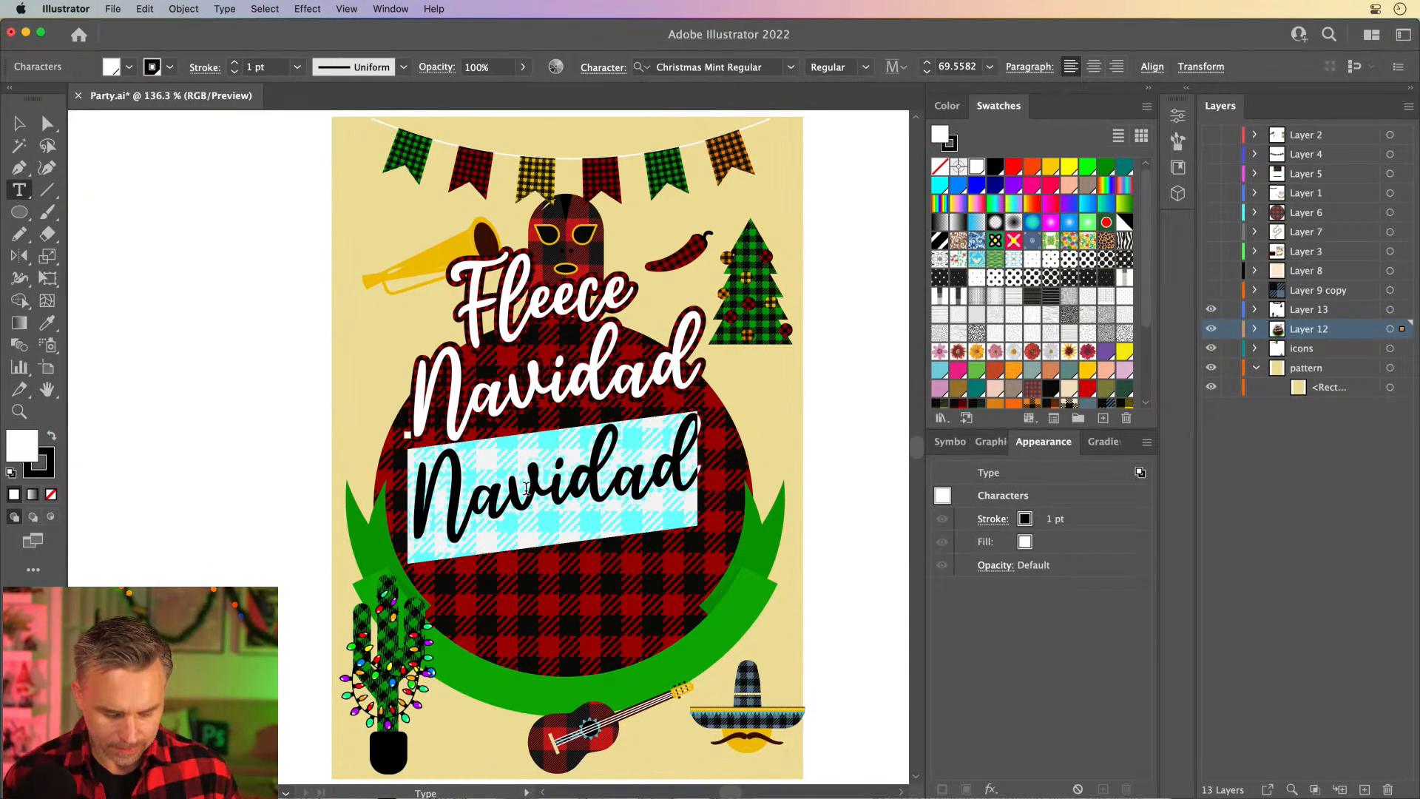
text(12th)
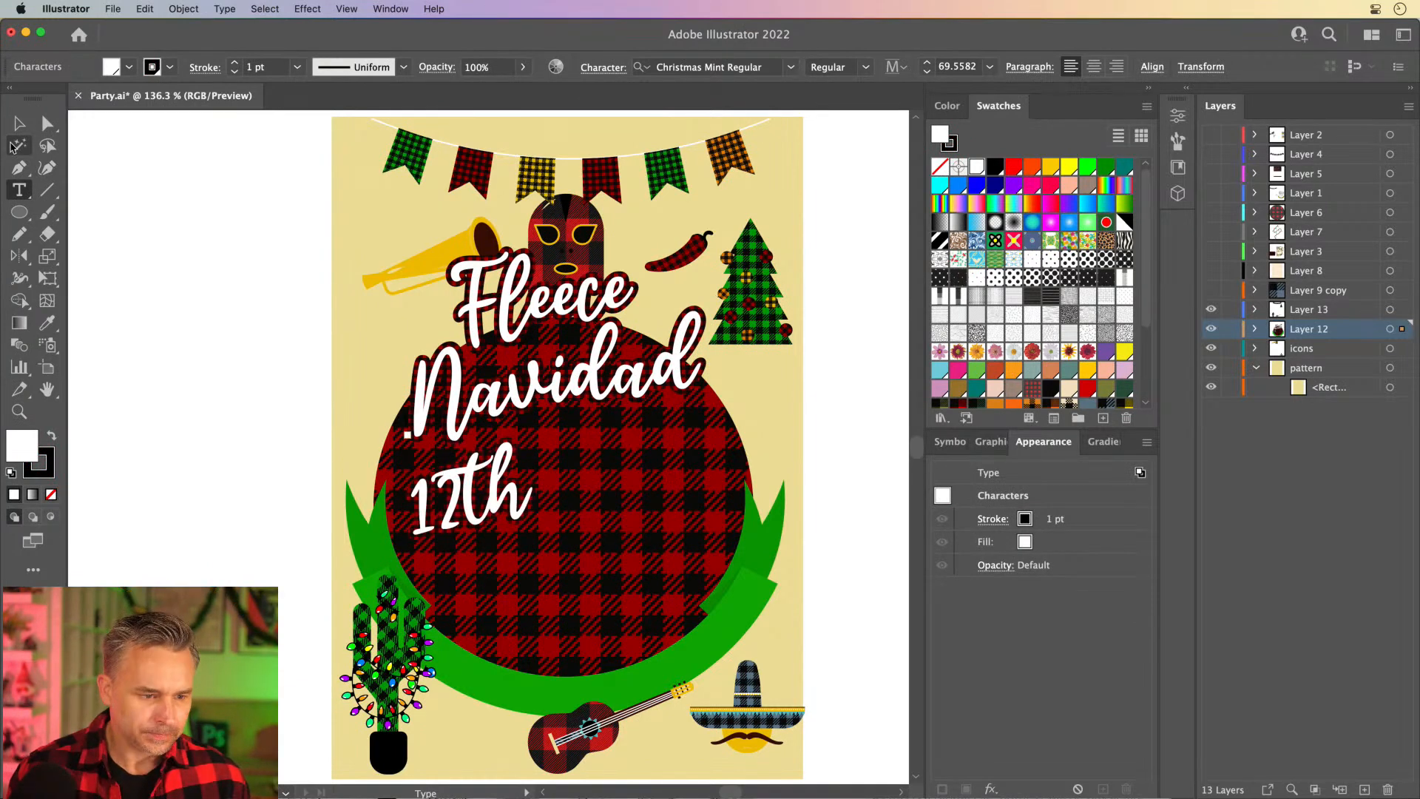
Make the "th" of the "12th" date text superscript.
drag(459, 499, 579, 501)
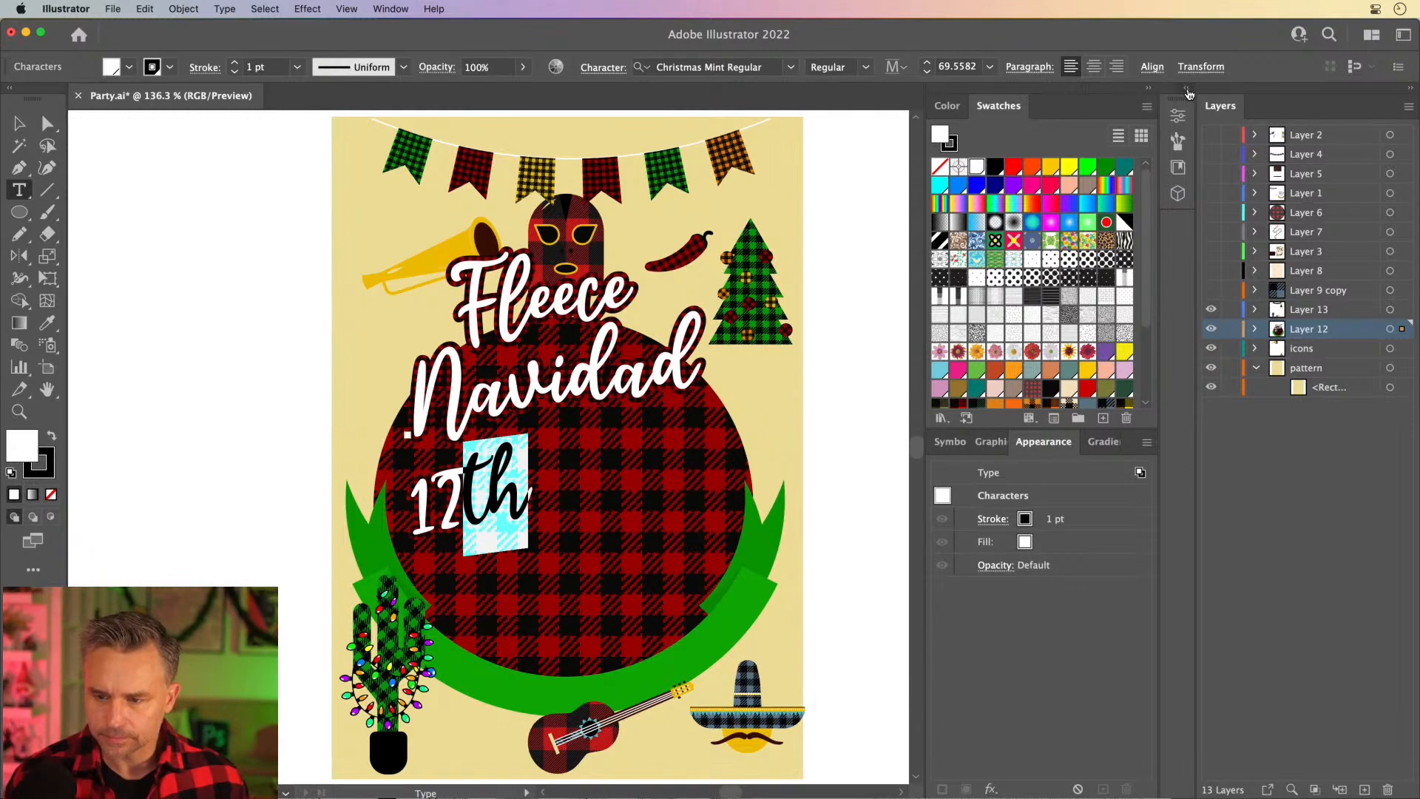
click(1187, 89)
click(901, 111)
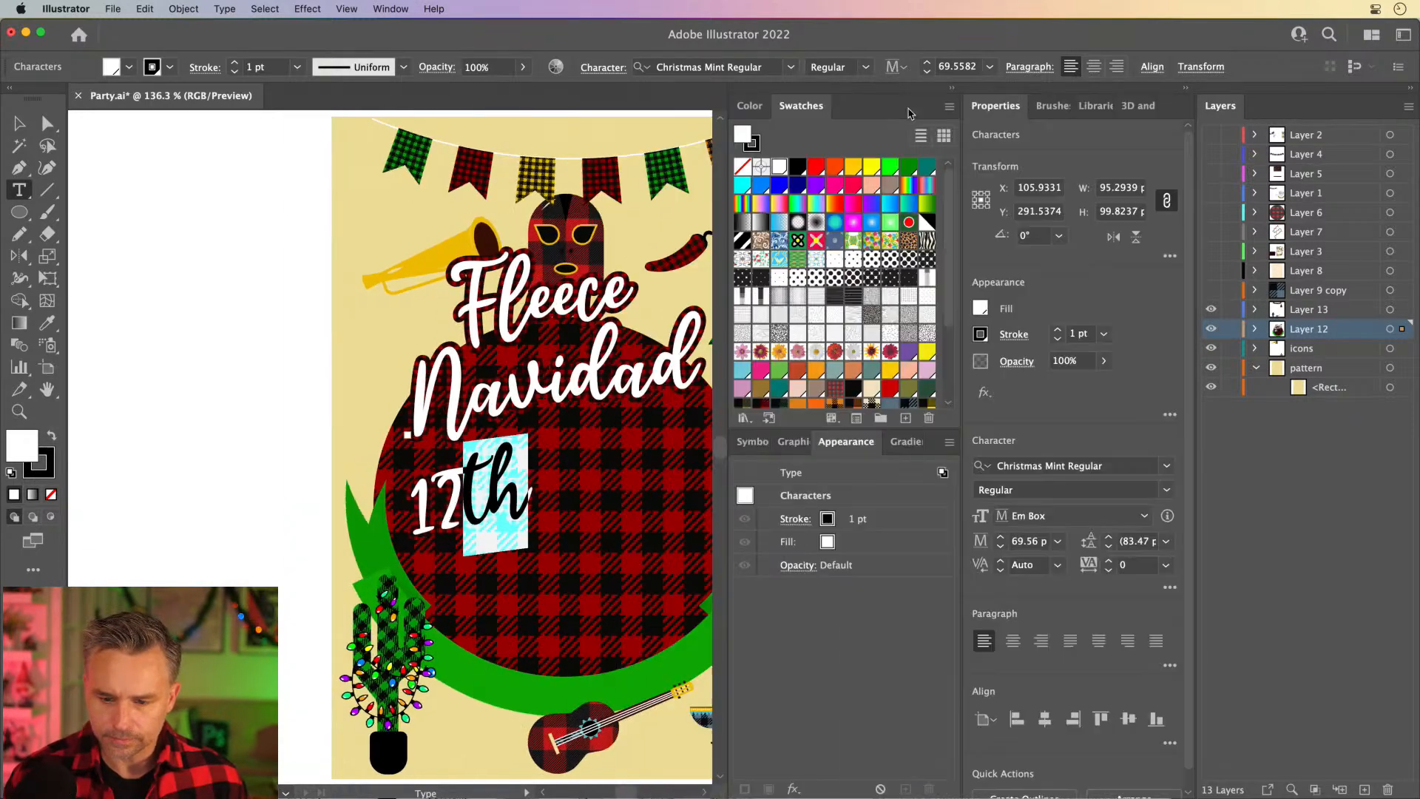
click(1168, 588)
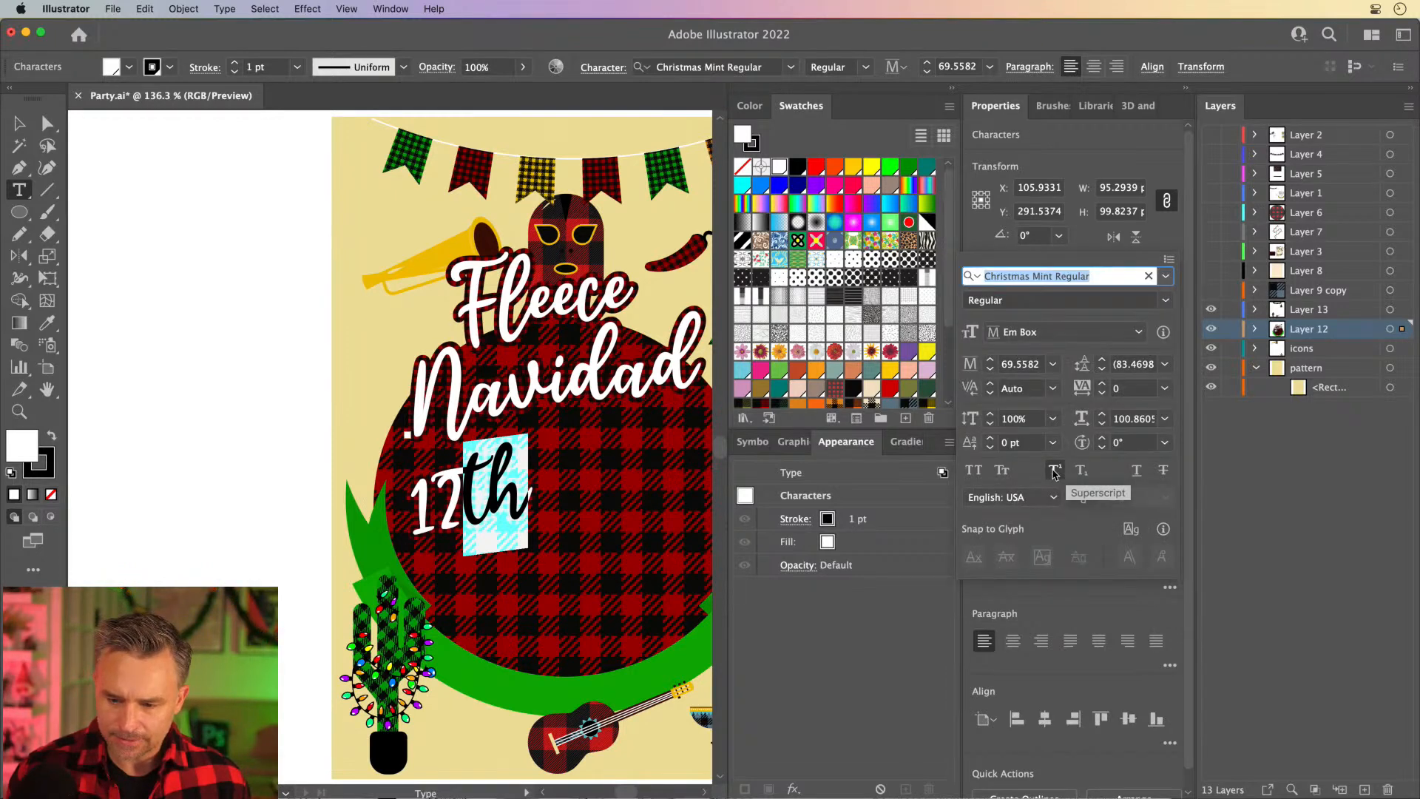
click(1055, 474)
super+click(202, 323)
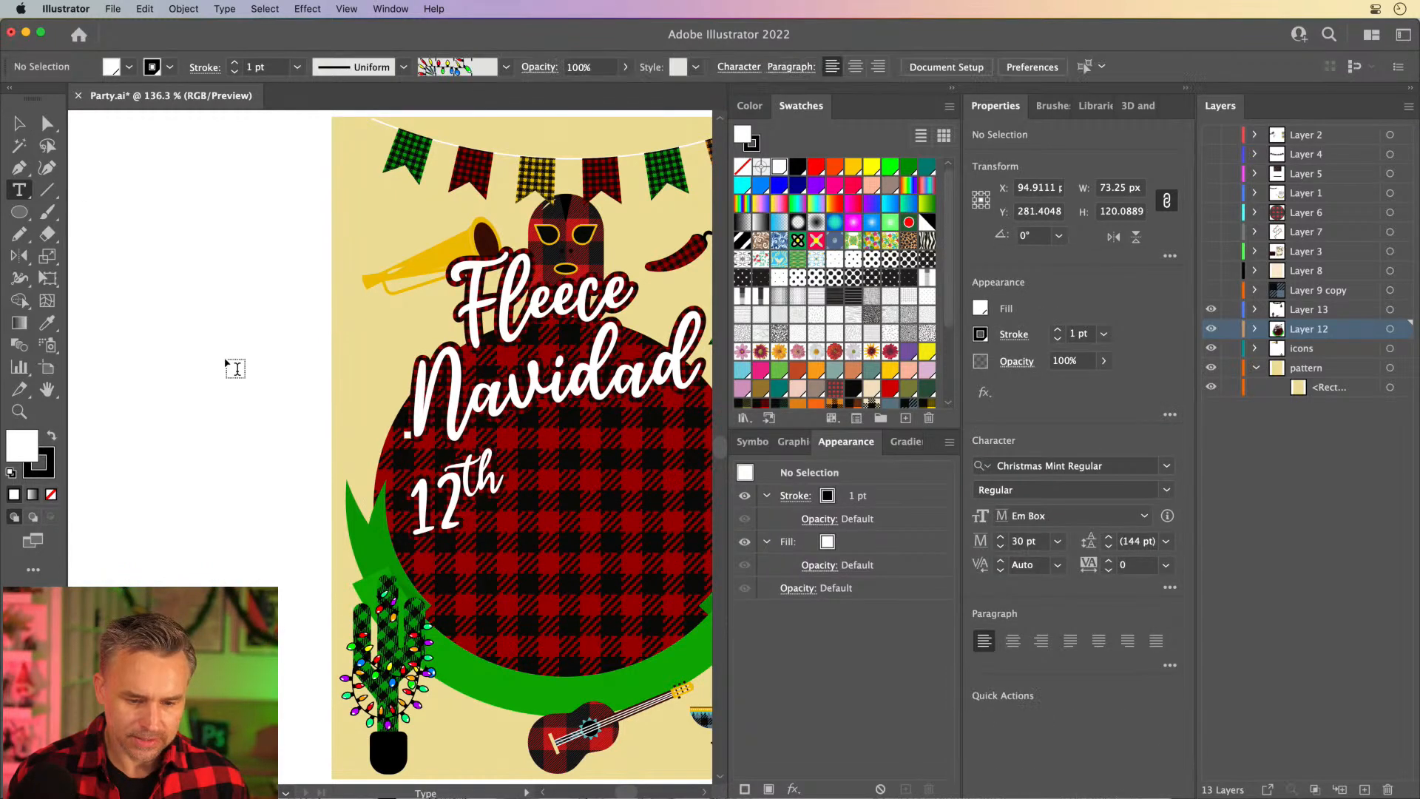
Insert "Dec" before "12th" in the date text.
click(415, 499)
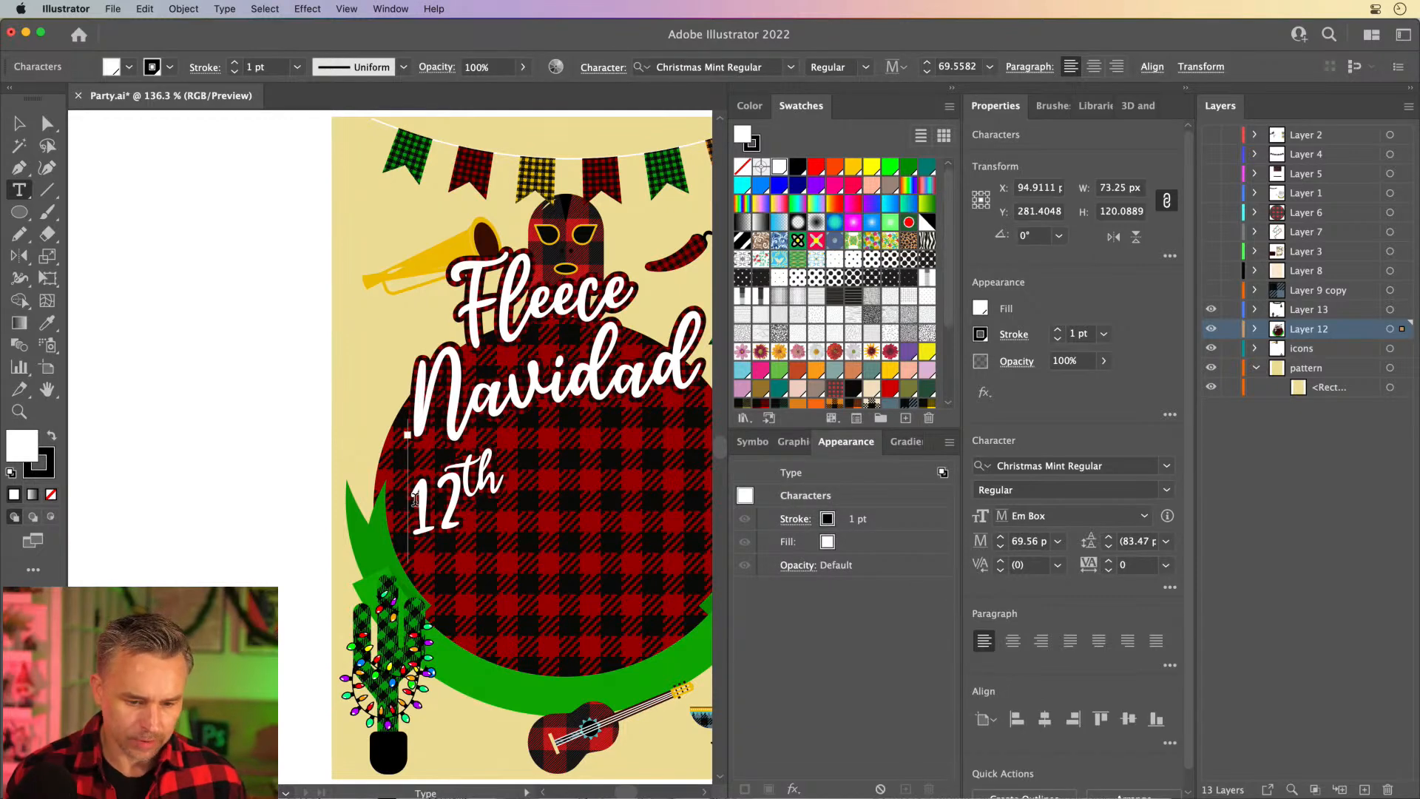
text(Dec)
key(Escape)
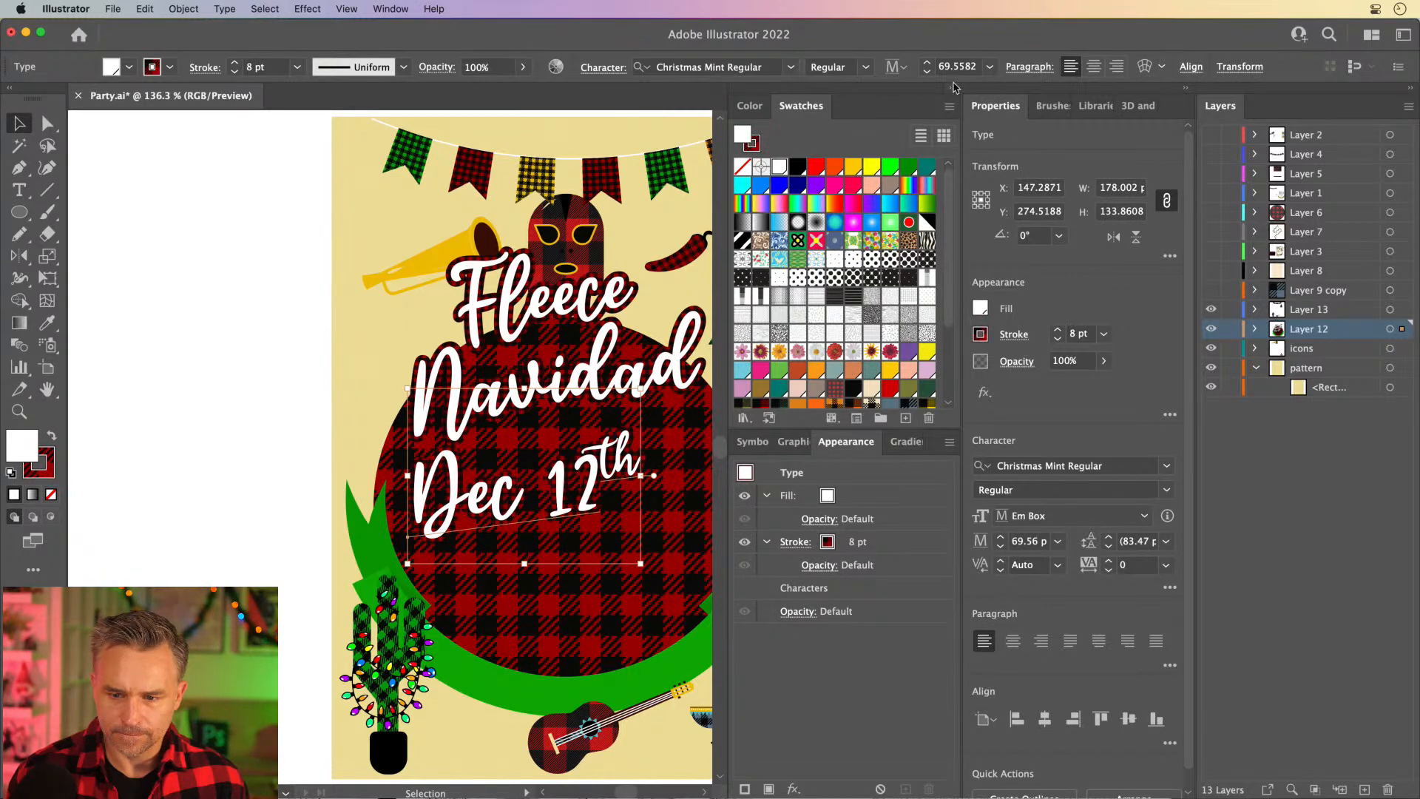
Scale the "Dec 12th" text down to about 36 pt and position it below "Navidad" on the plaid circle.
click(954, 89)
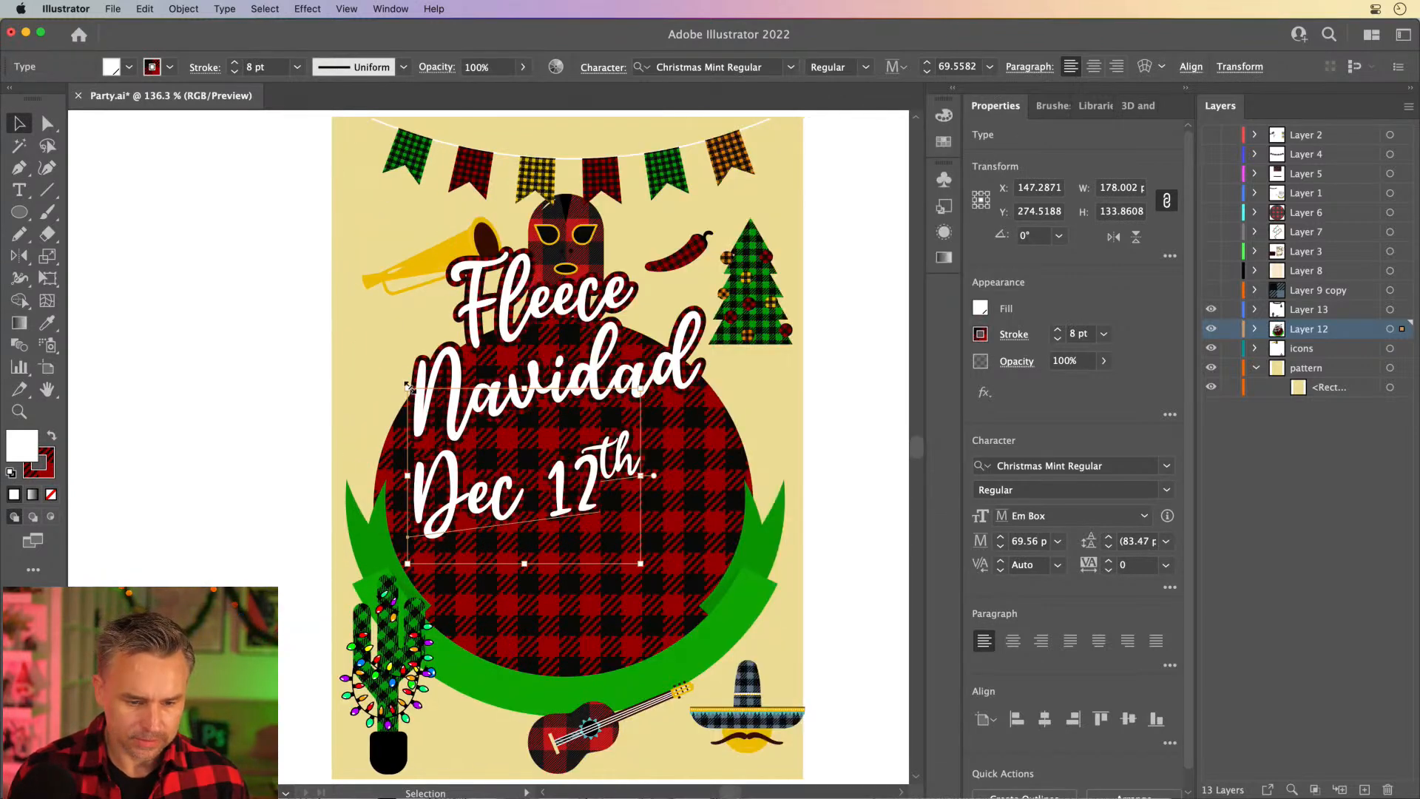
drag(407, 390, 519, 472)
drag(554, 533, 456, 418)
Add a separate text object reading "6-9pm" just to the right of the "Dec 12th" date.
key(super+equal)
key(super+equal)
key(t)
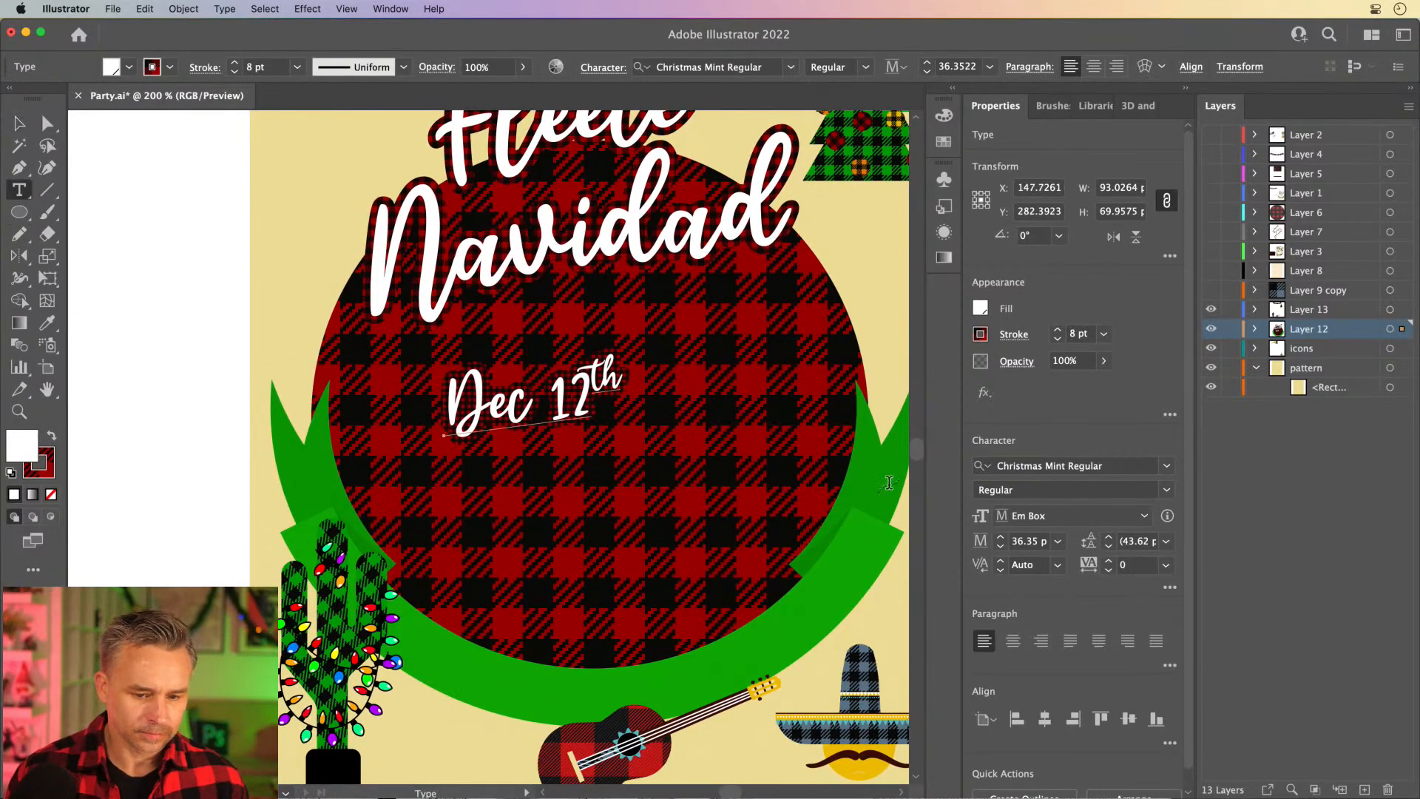
click(651, 437)
key(BackSpace)
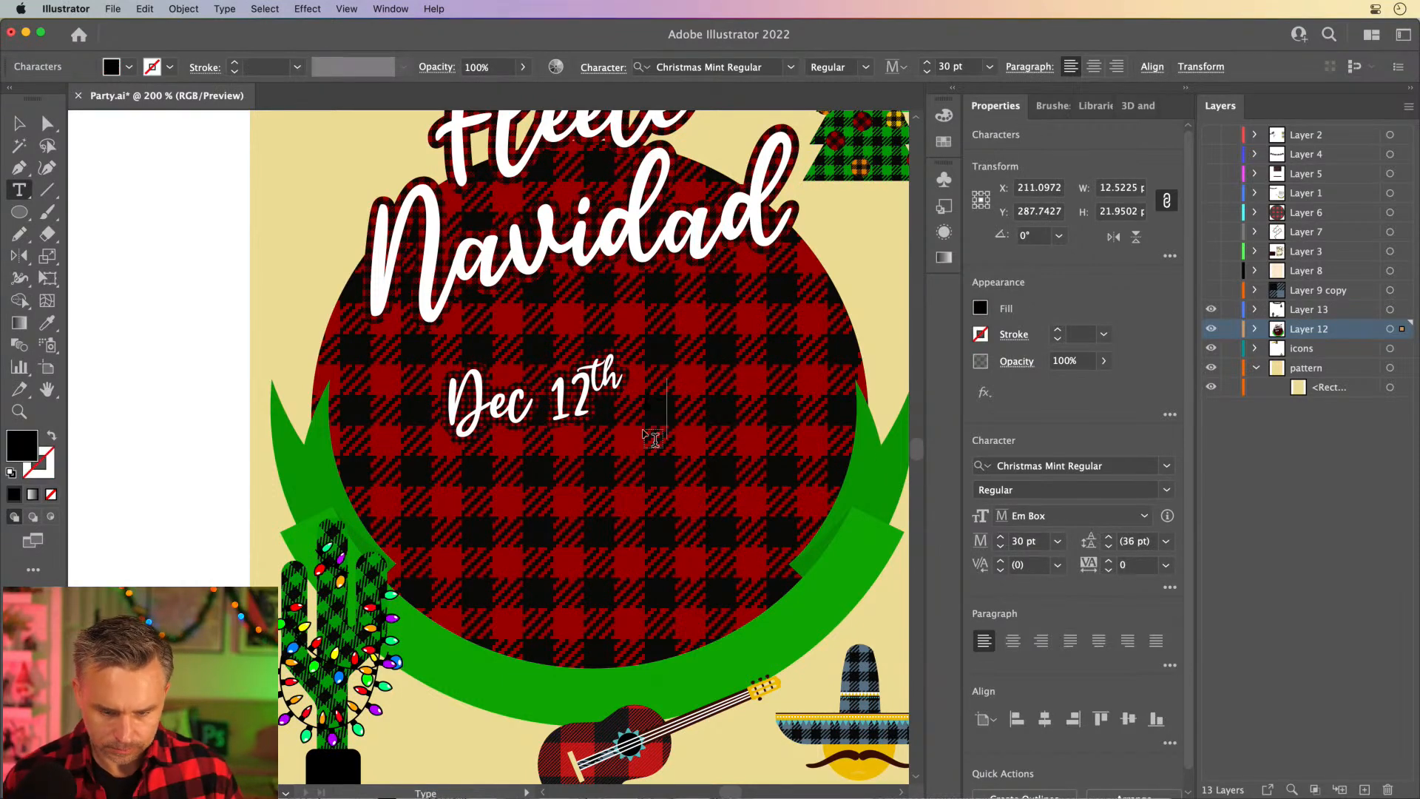
text(7pm)
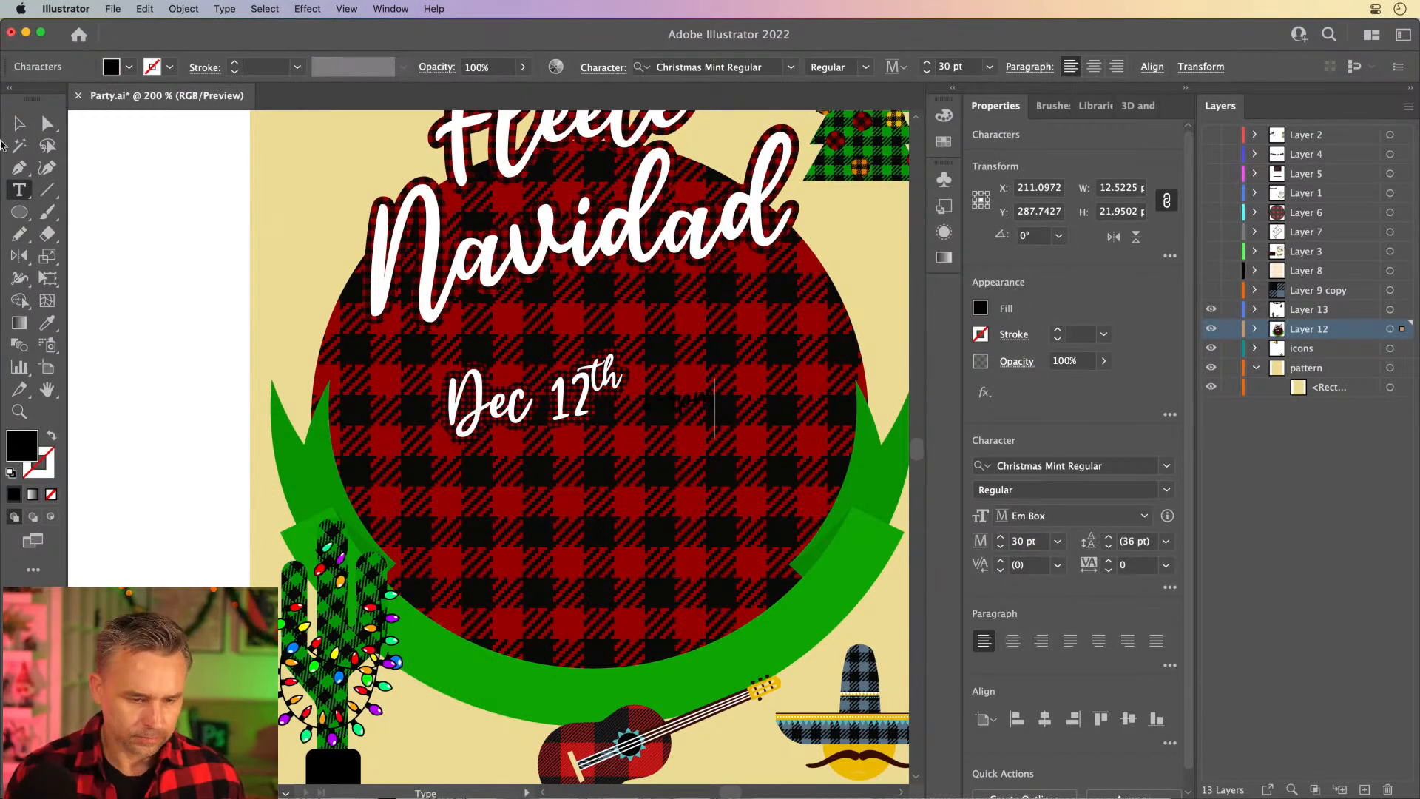
click(19, 124)
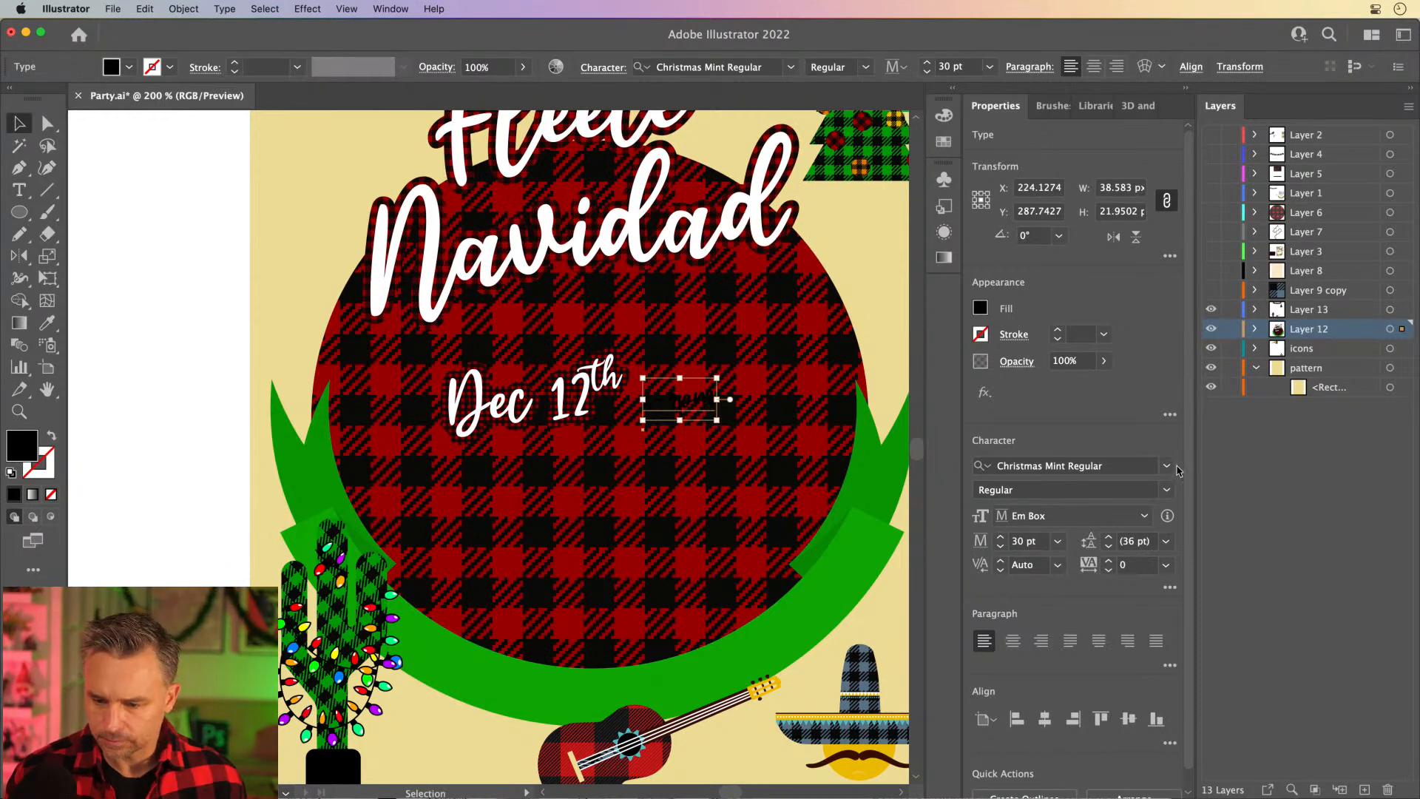
Set the "6-9pm" text in Myriad Pro Semibold with a white fill.
click(1168, 467)
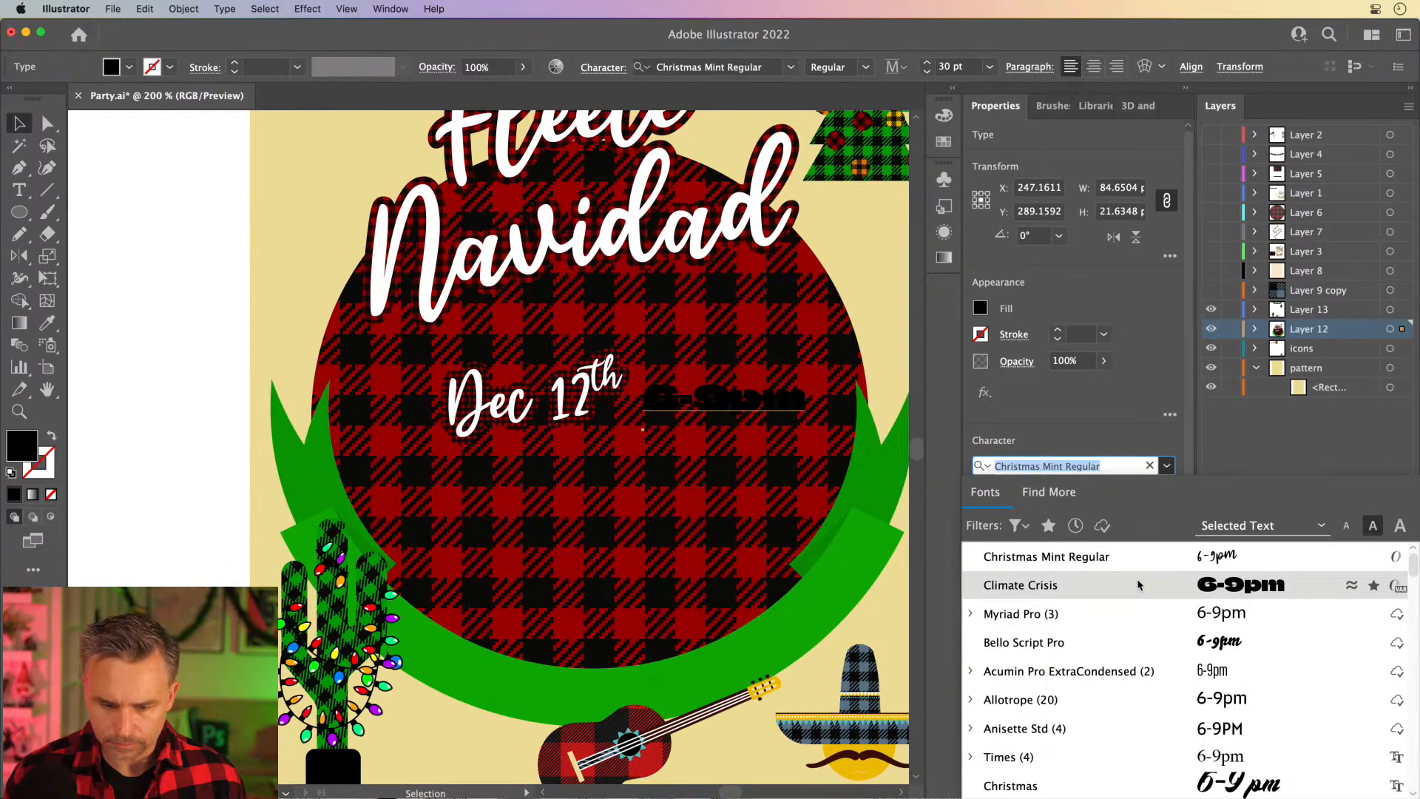
click(1159, 621)
click(1167, 492)
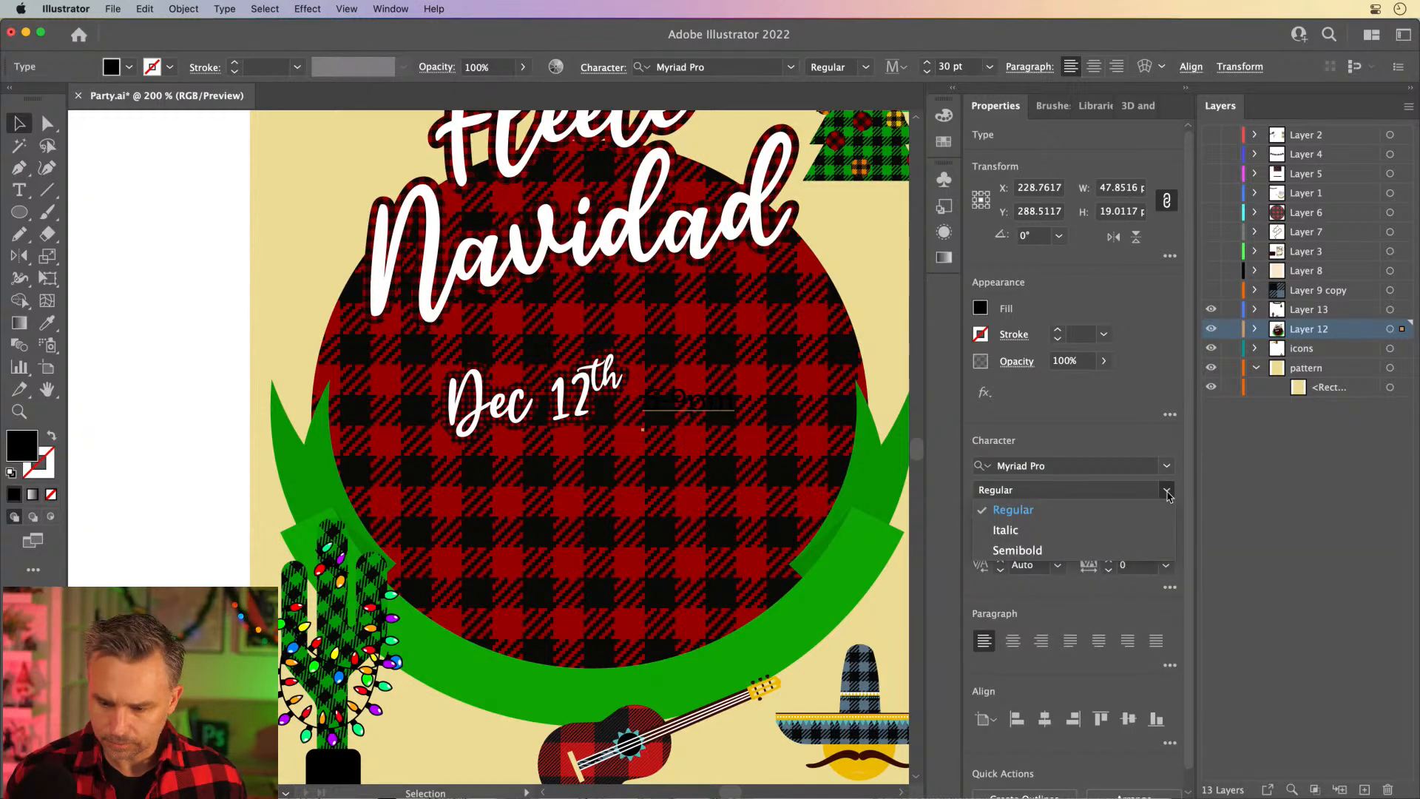
click(1017, 551)
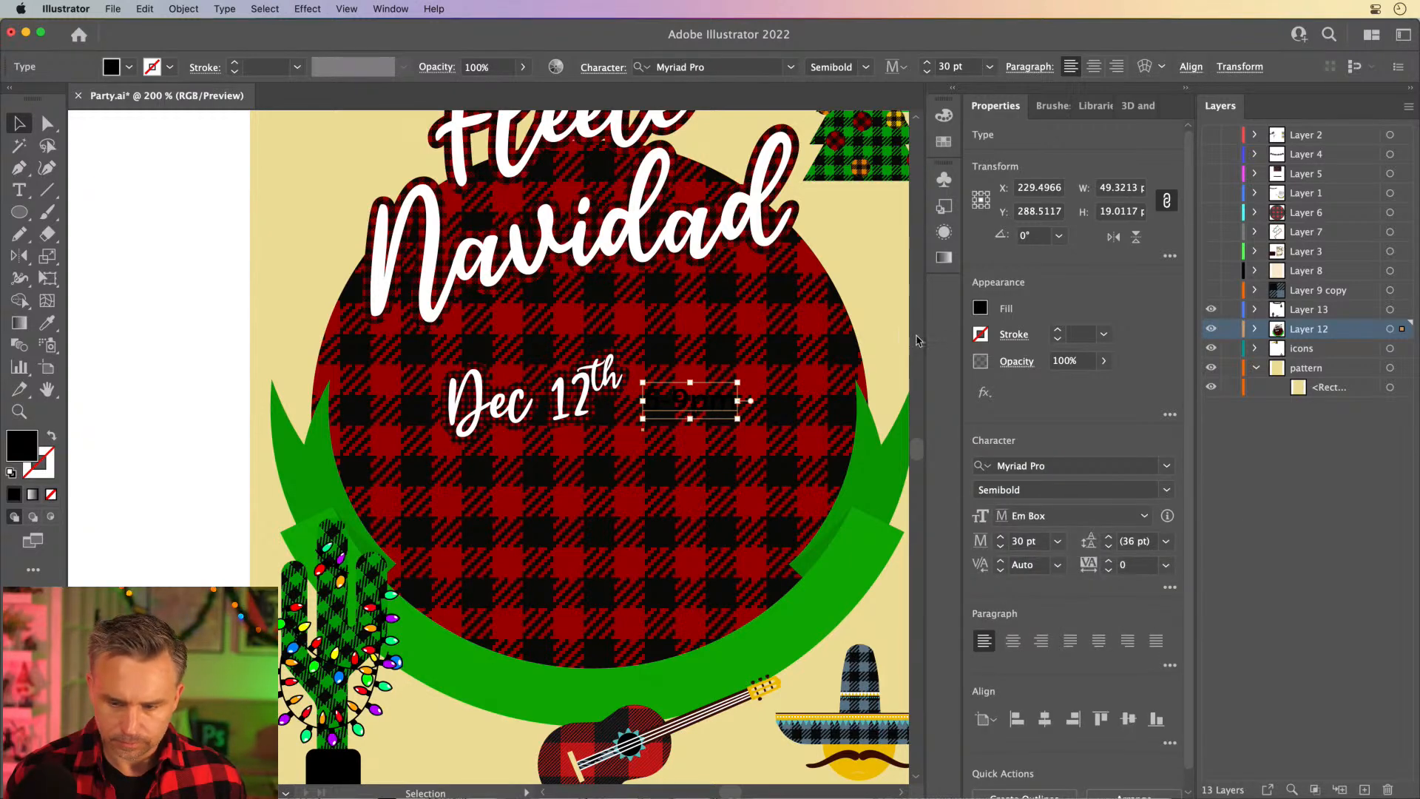
click(974, 309)
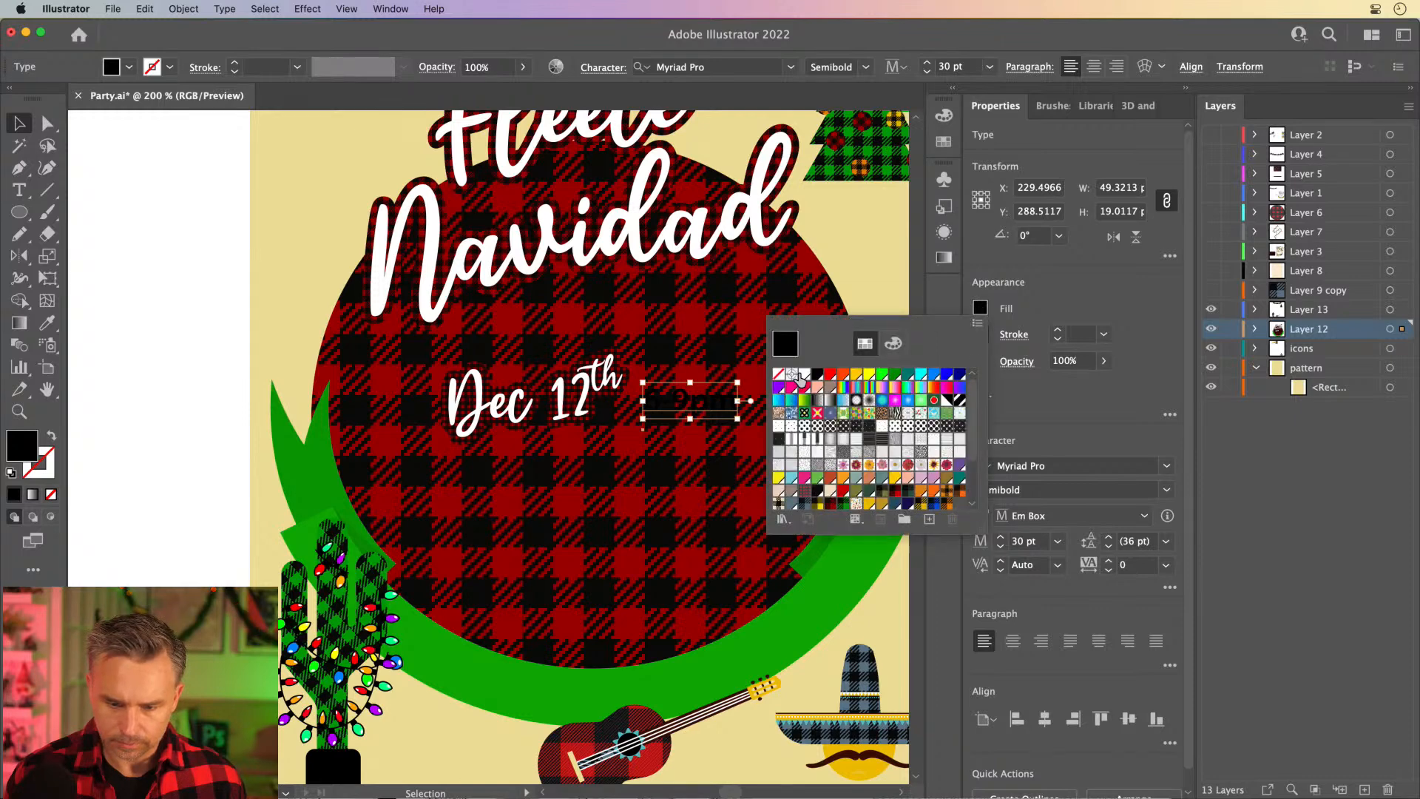
click(800, 375)
click(182, 370)
Move "6-9pm" close beside the date and duplicate the date and time together straight down as a second line.
drag(686, 403, 646, 414)
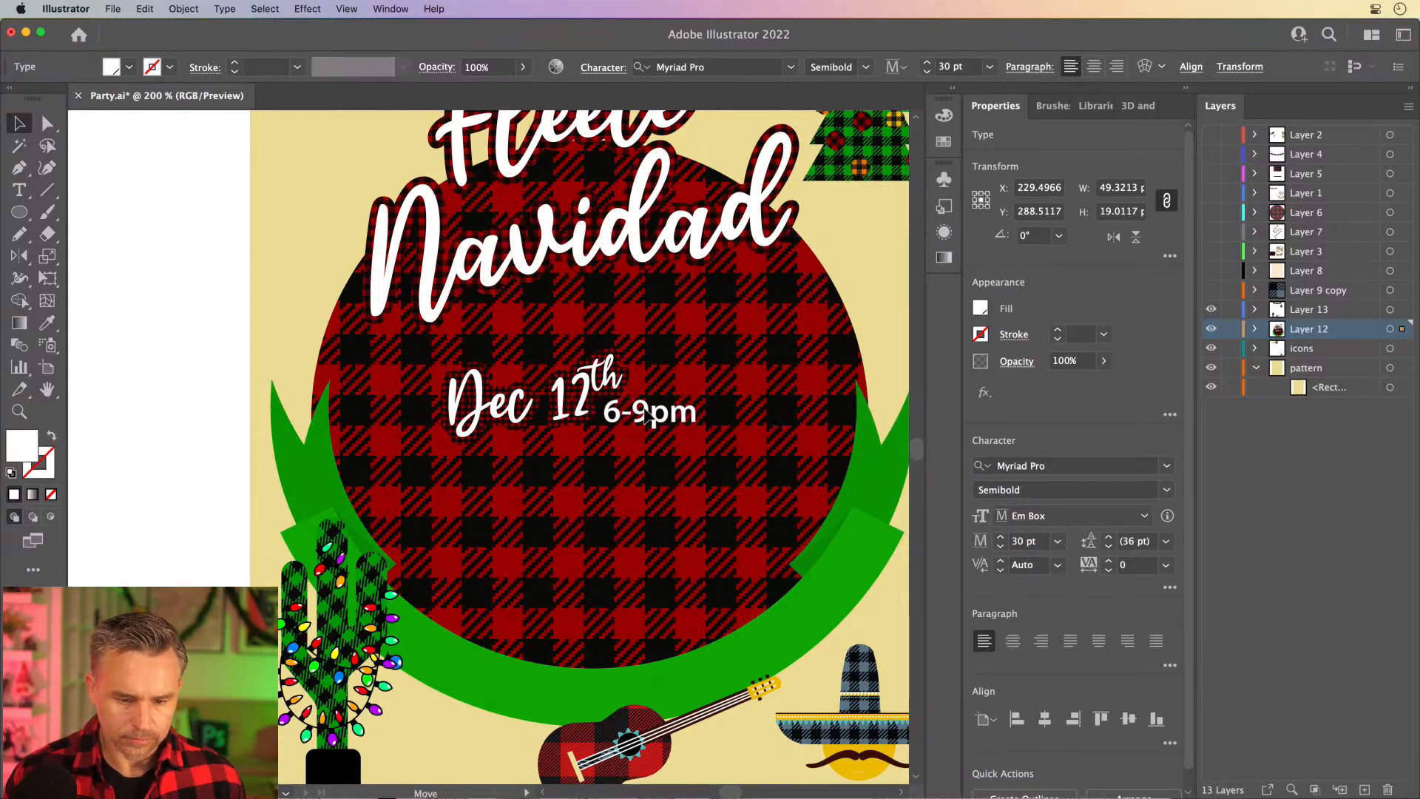
shift+click(492, 413)
drag(494, 414, 494, 505)
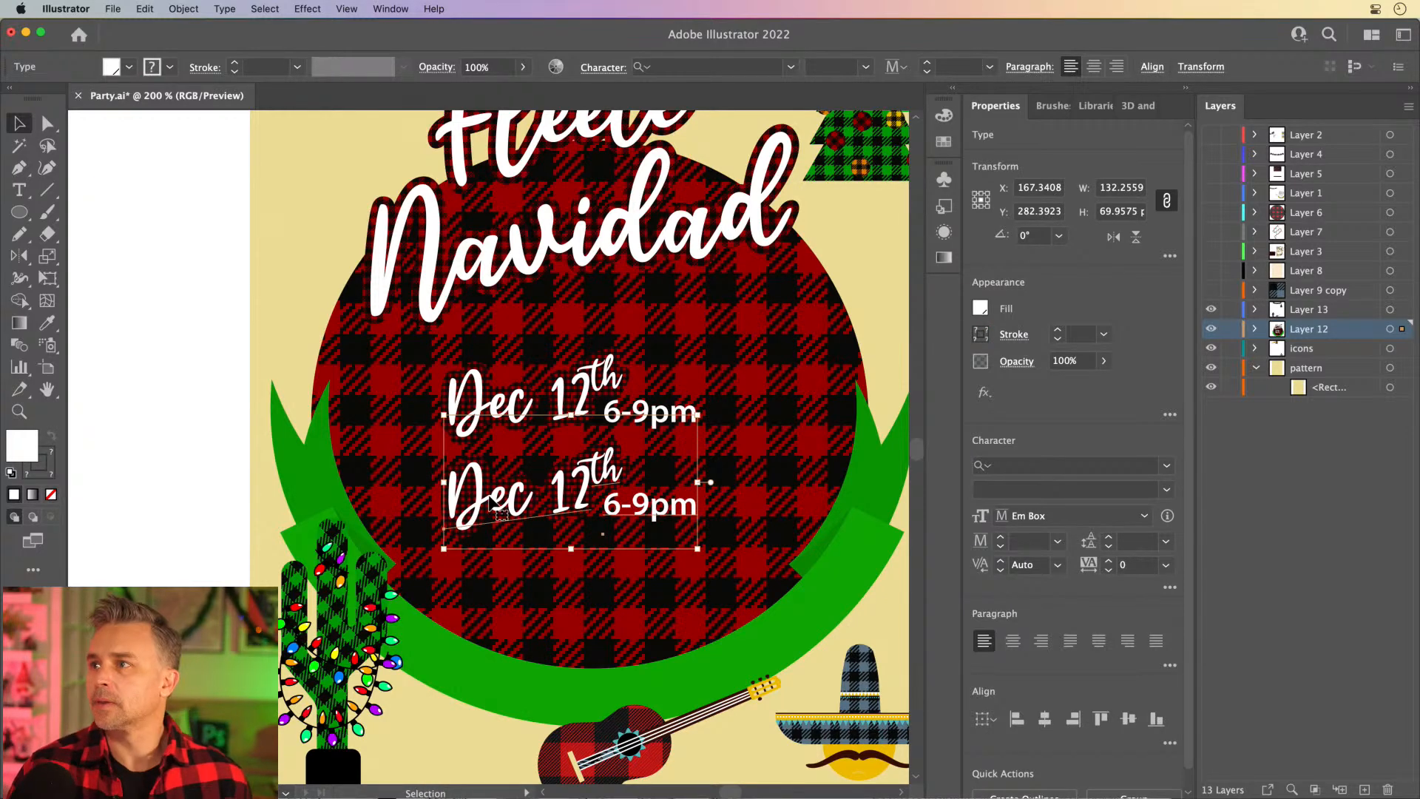
click(177, 215)
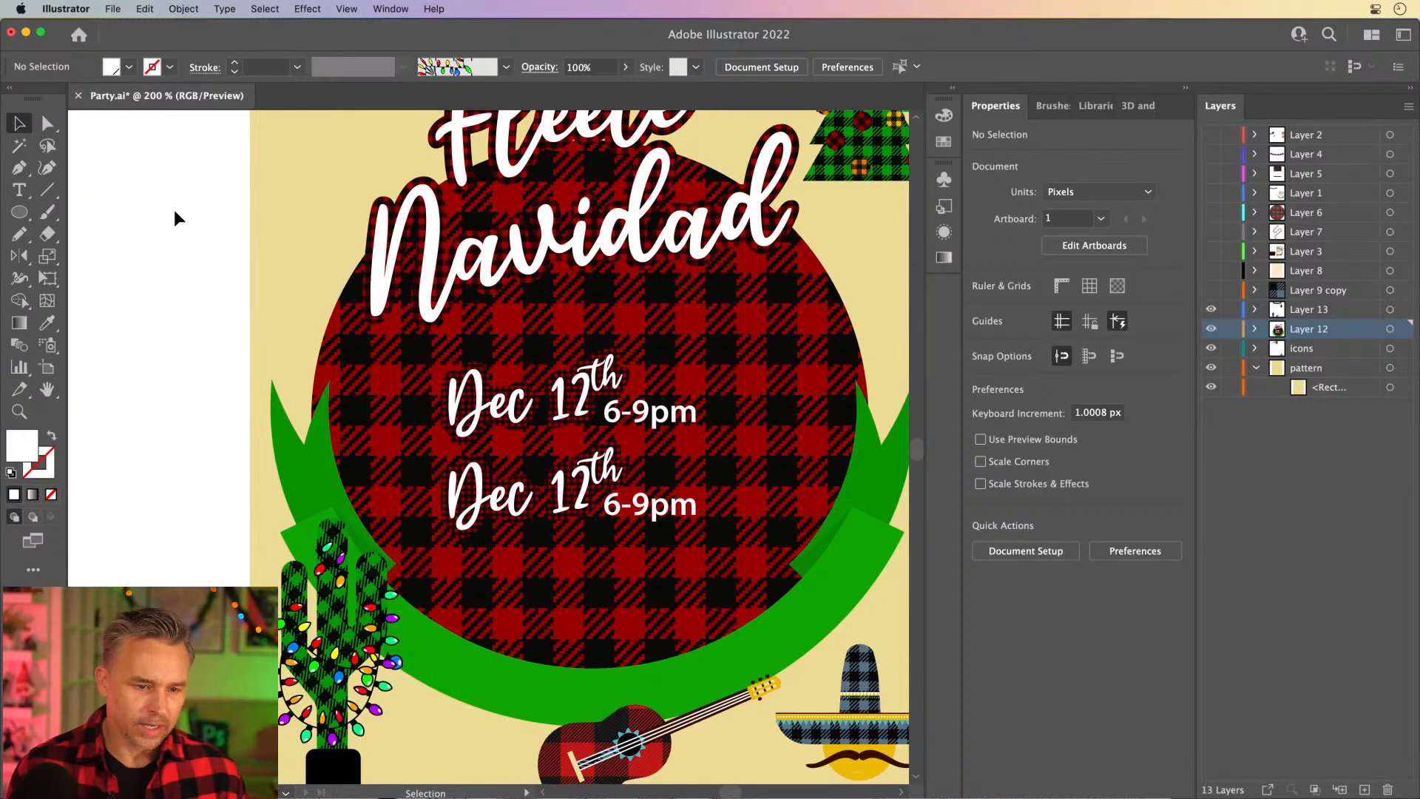
Open FleeceNavidad.ai from the desktop and examine the finished poster's text layout, including in full-screen view.
click(26, 35)
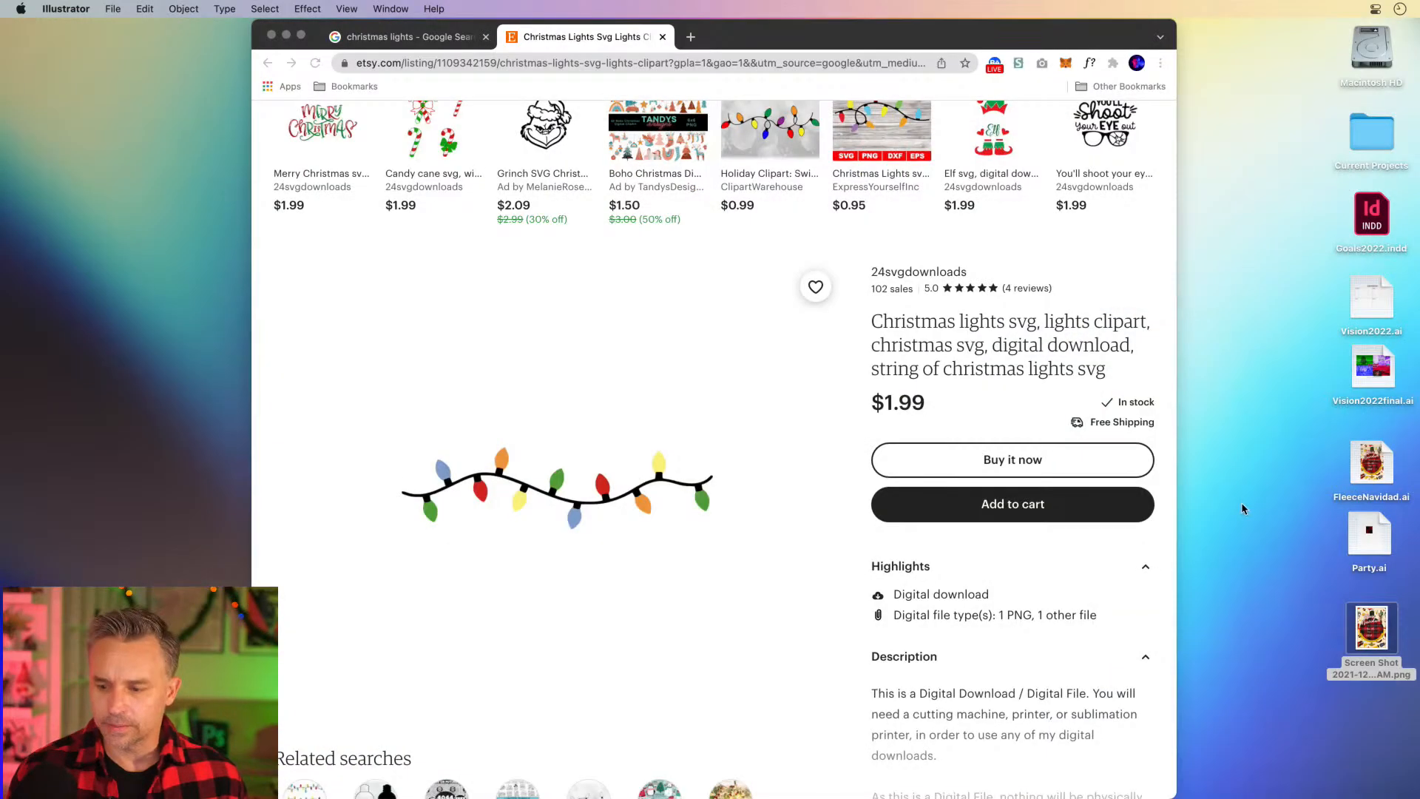
double_click(1361, 467)
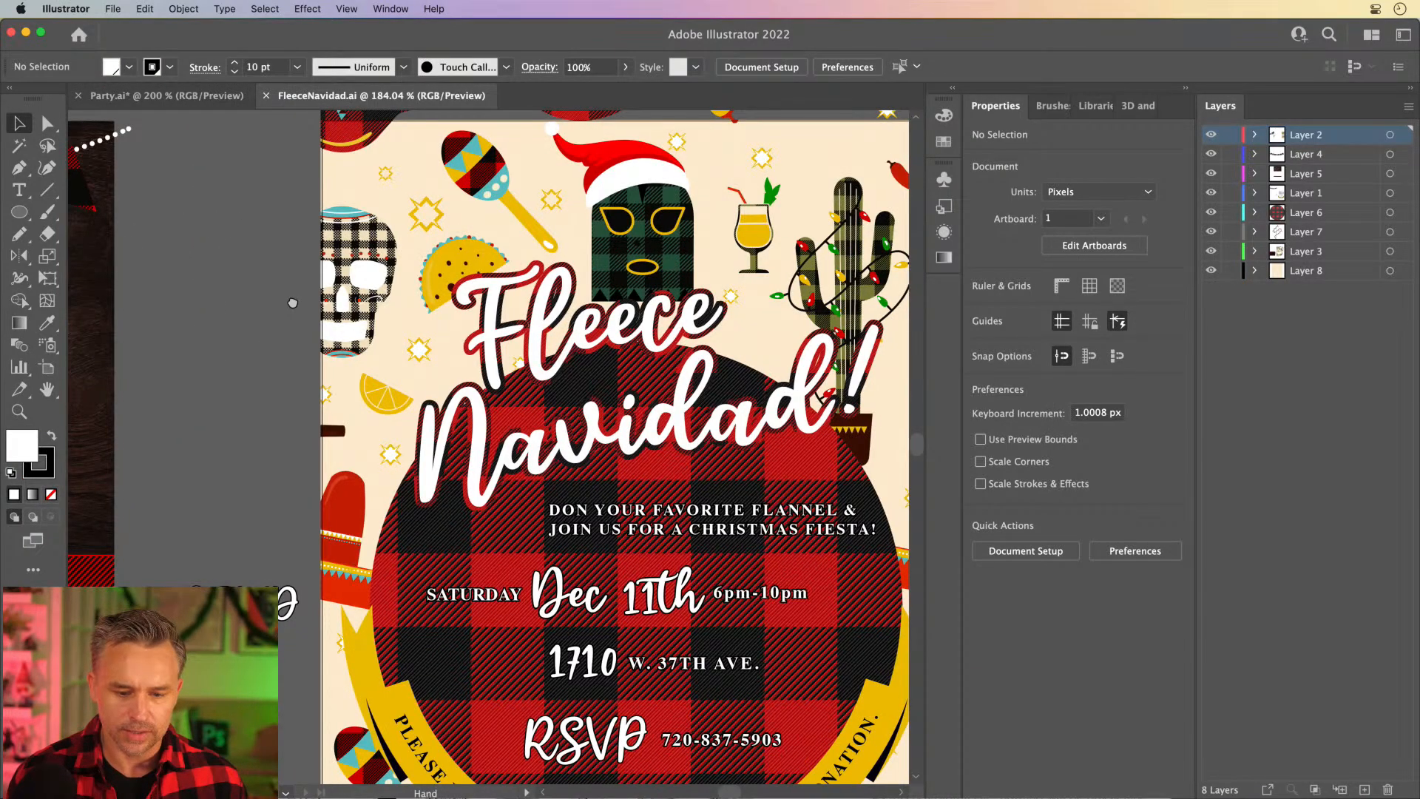
scroll(199, 229, right, 5)
scroll(200, 230, down, 3)
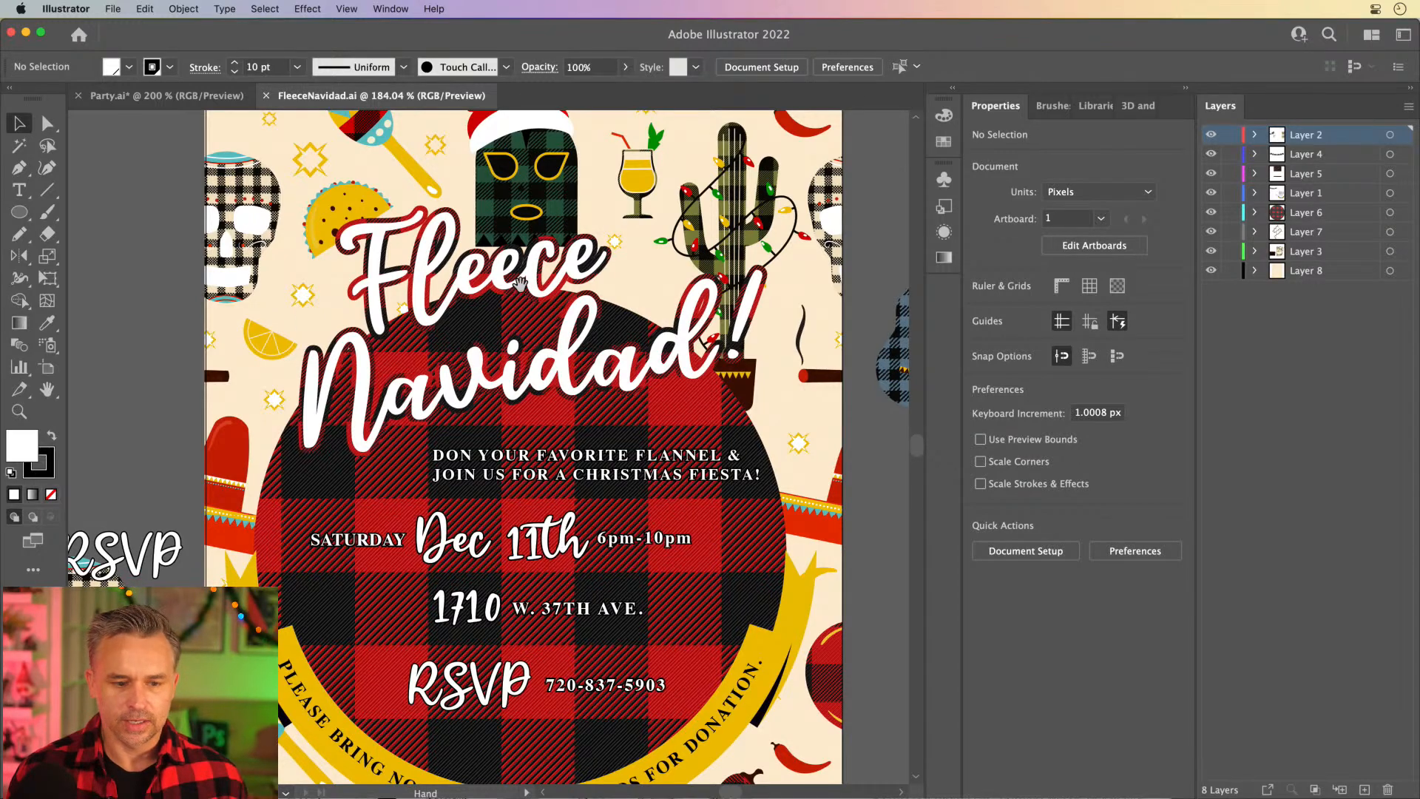
scroll(510, 285, down, 2)
scroll(511, 285, left, 2)
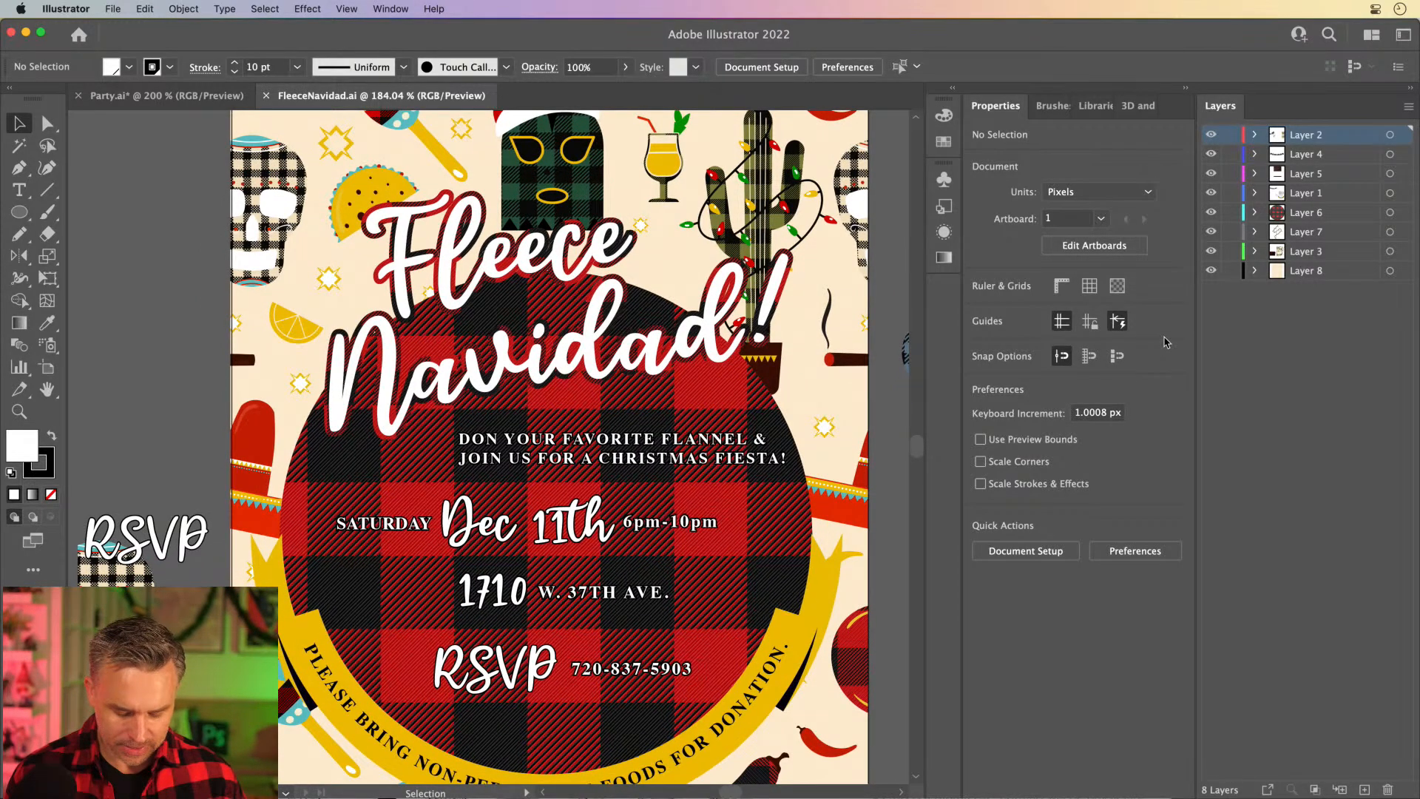
key(shift+f)
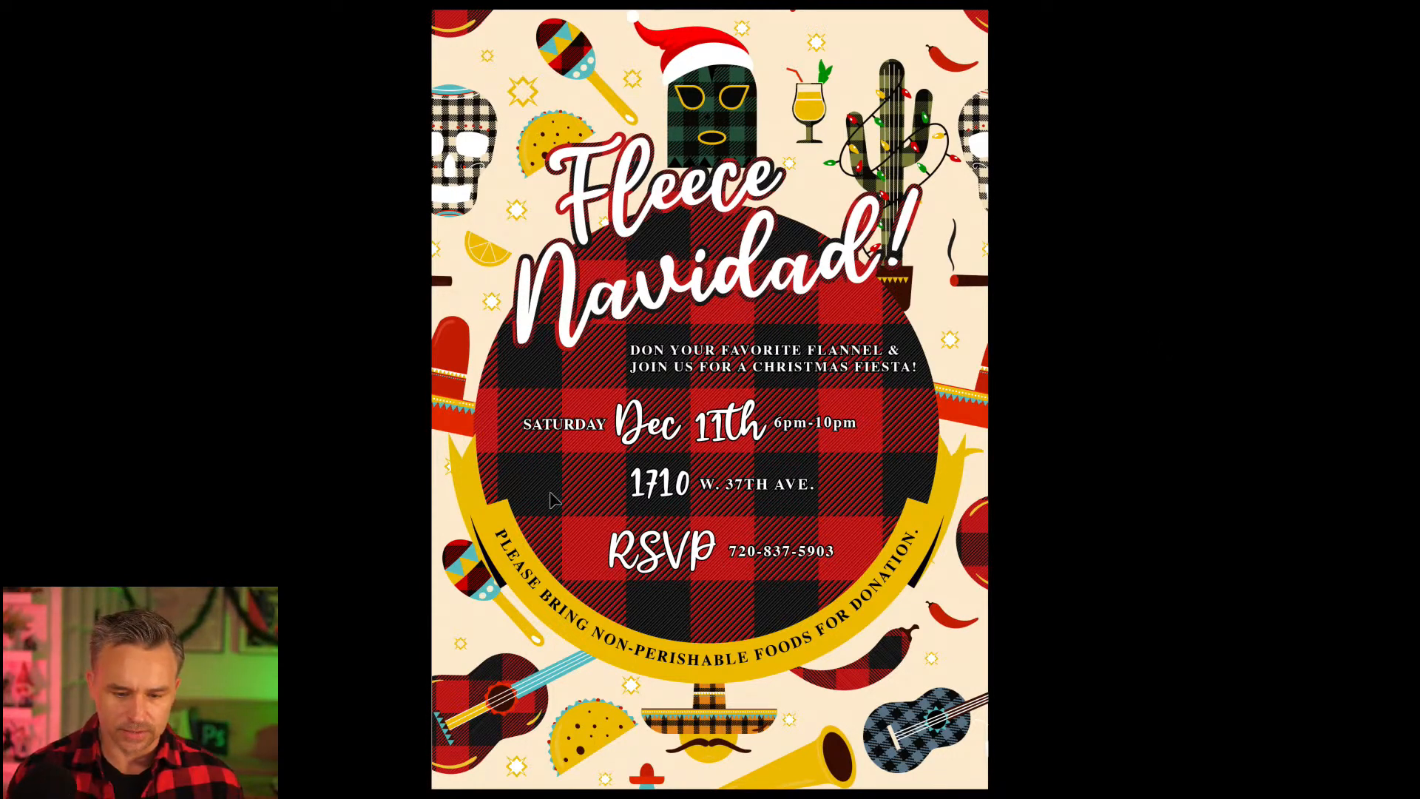
key(Escape)
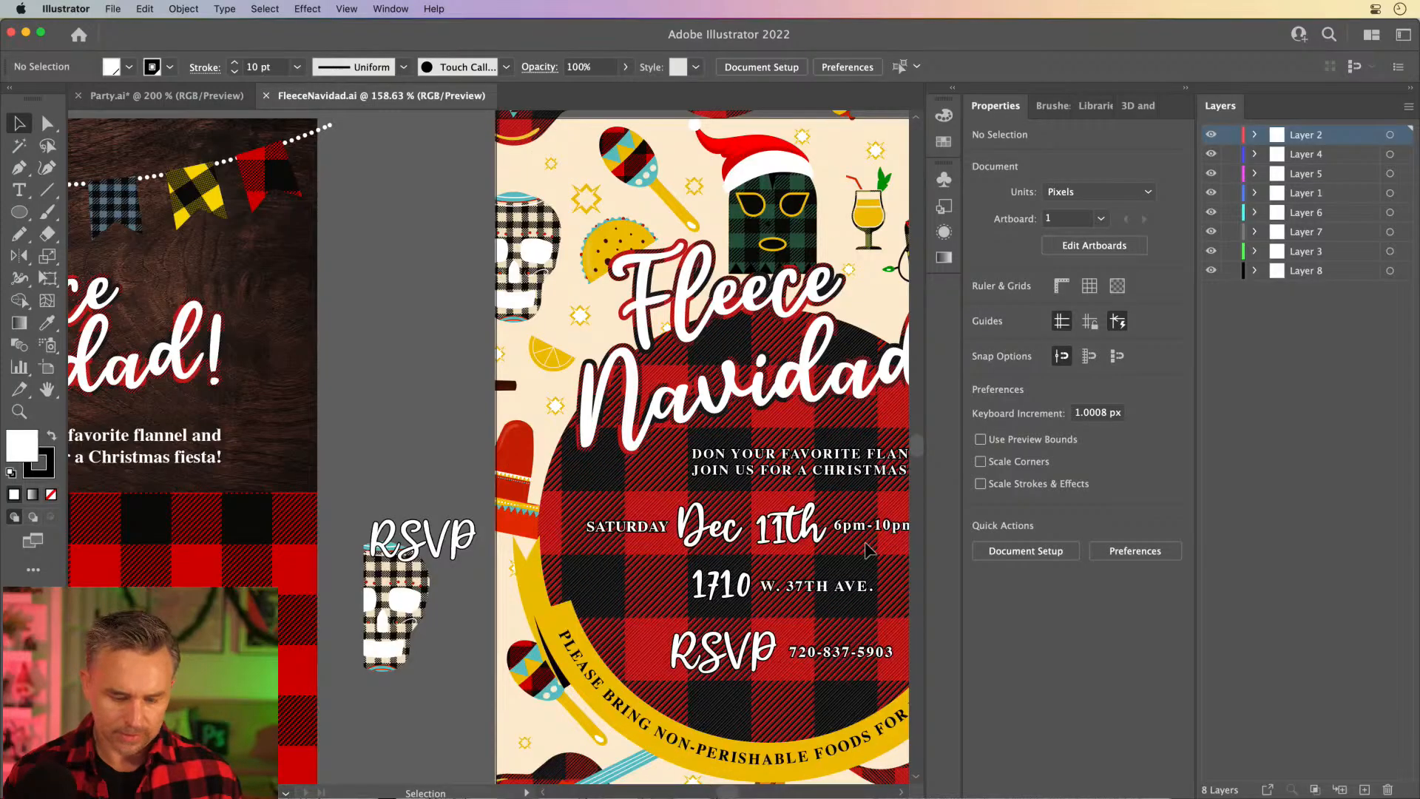
drag(229, 179, 321, 180)
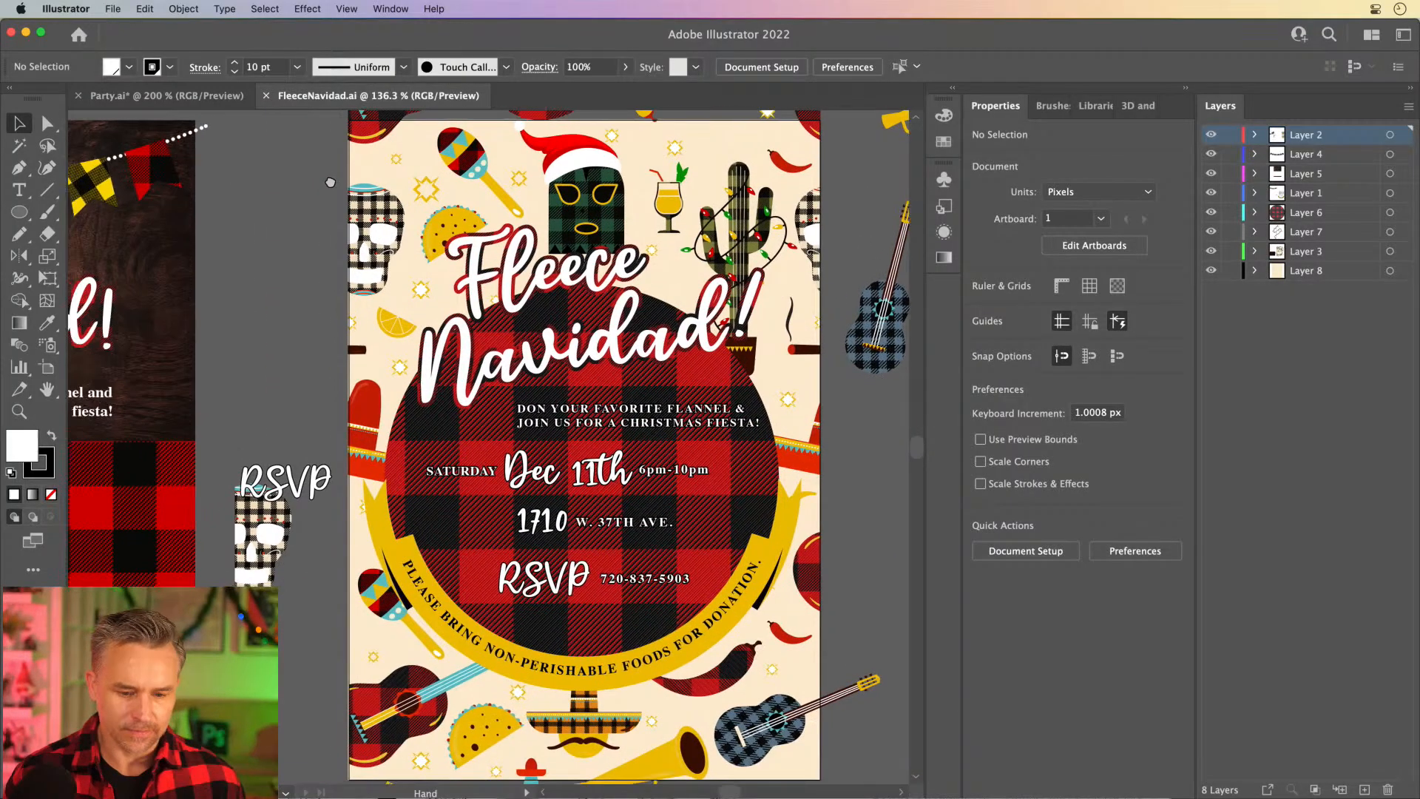
Toggle the visibility of Layer 1 in the finished poster and leave its lettering hidden.
click(1210, 193)
click(1210, 192)
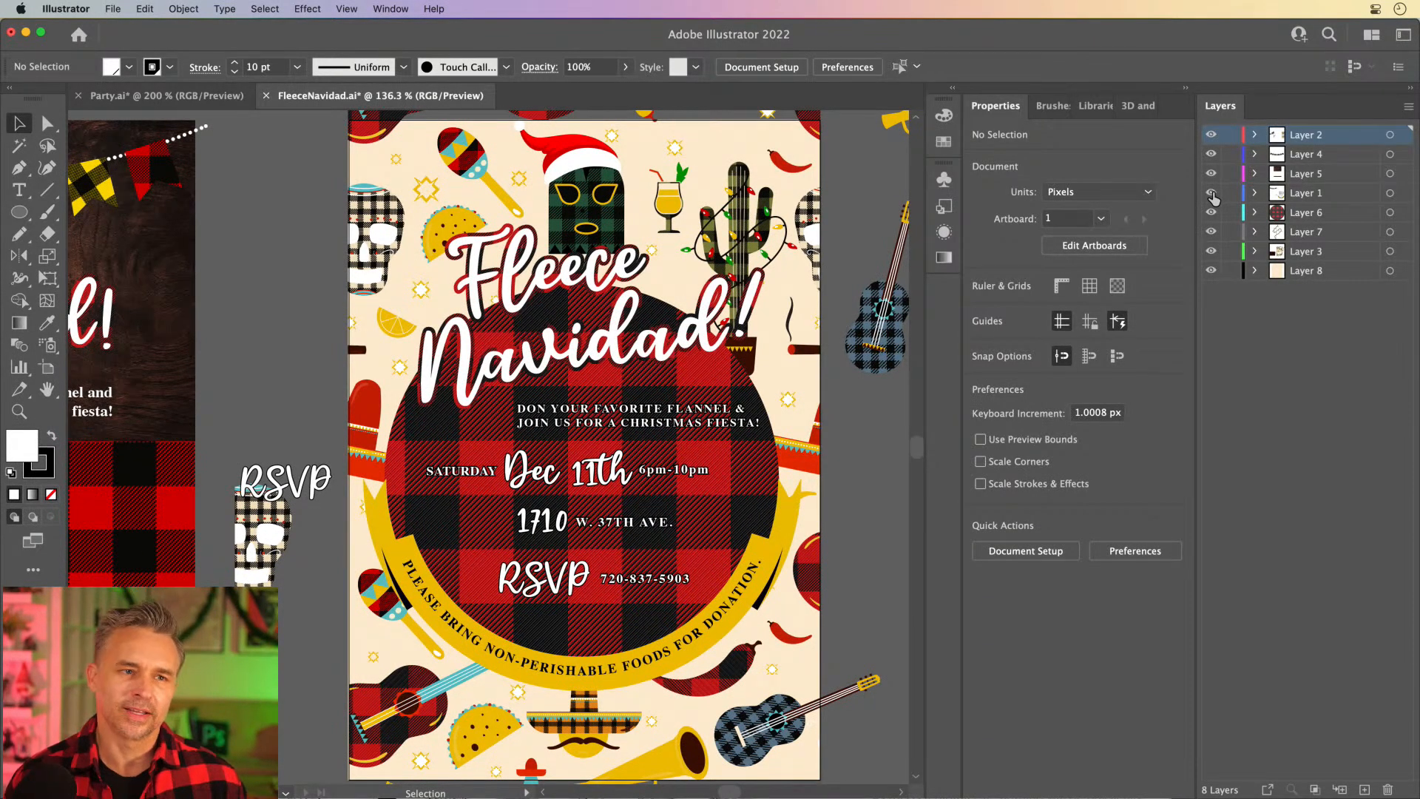
click(1211, 194)
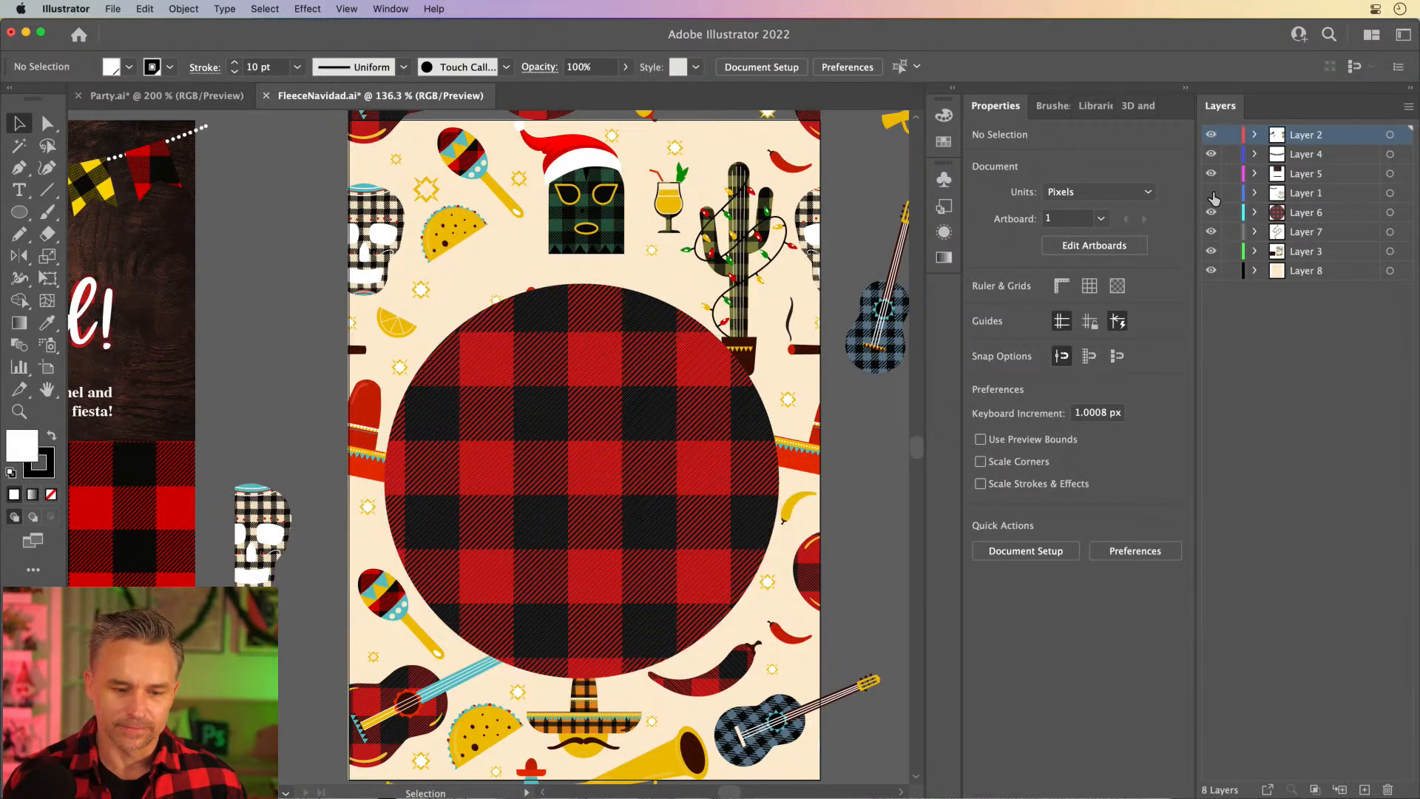
Return to the Party.ai document, show the title together with the date lines, and enlarge the canvas area.
click(132, 100)
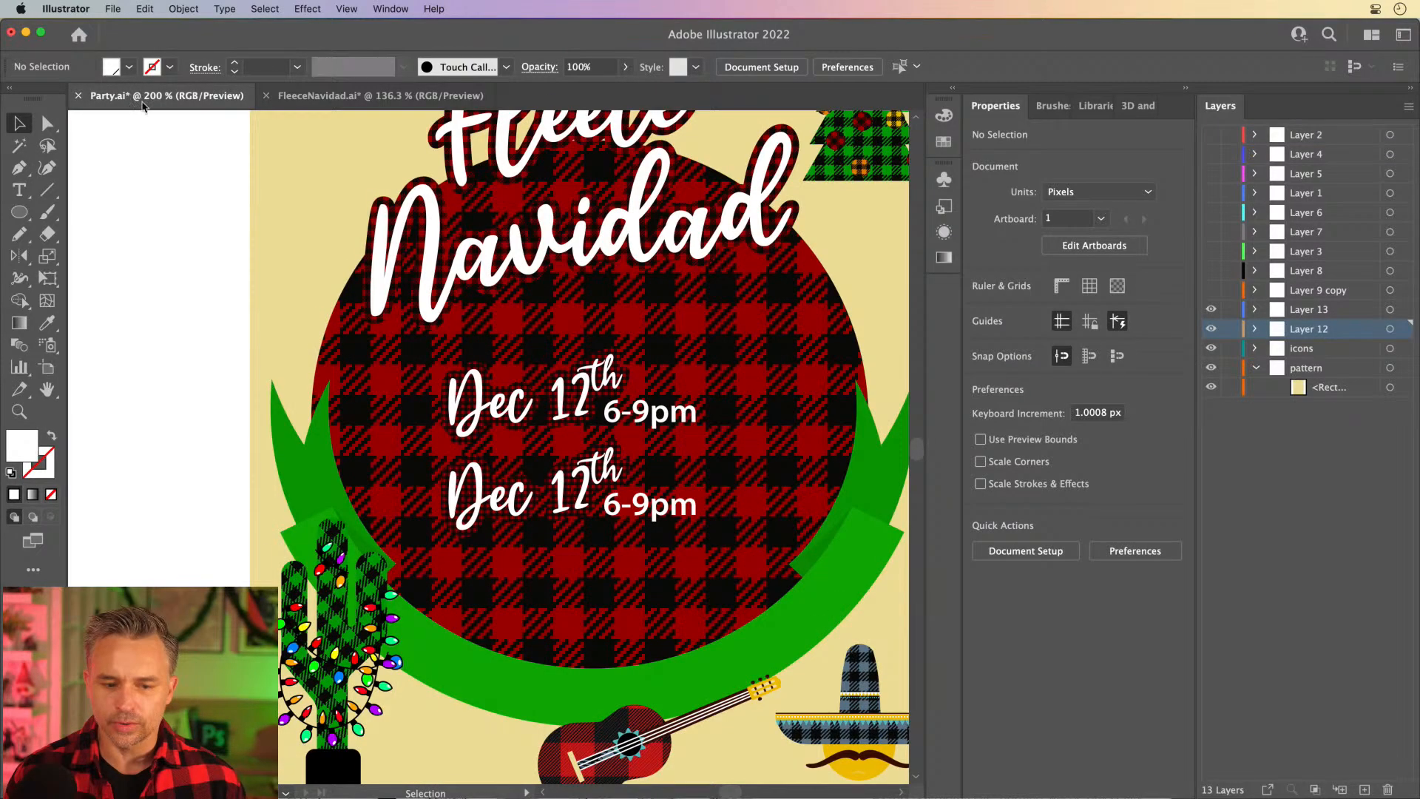
scroll(225, 238, up, 5)
drag(237, 259, 249, 257)
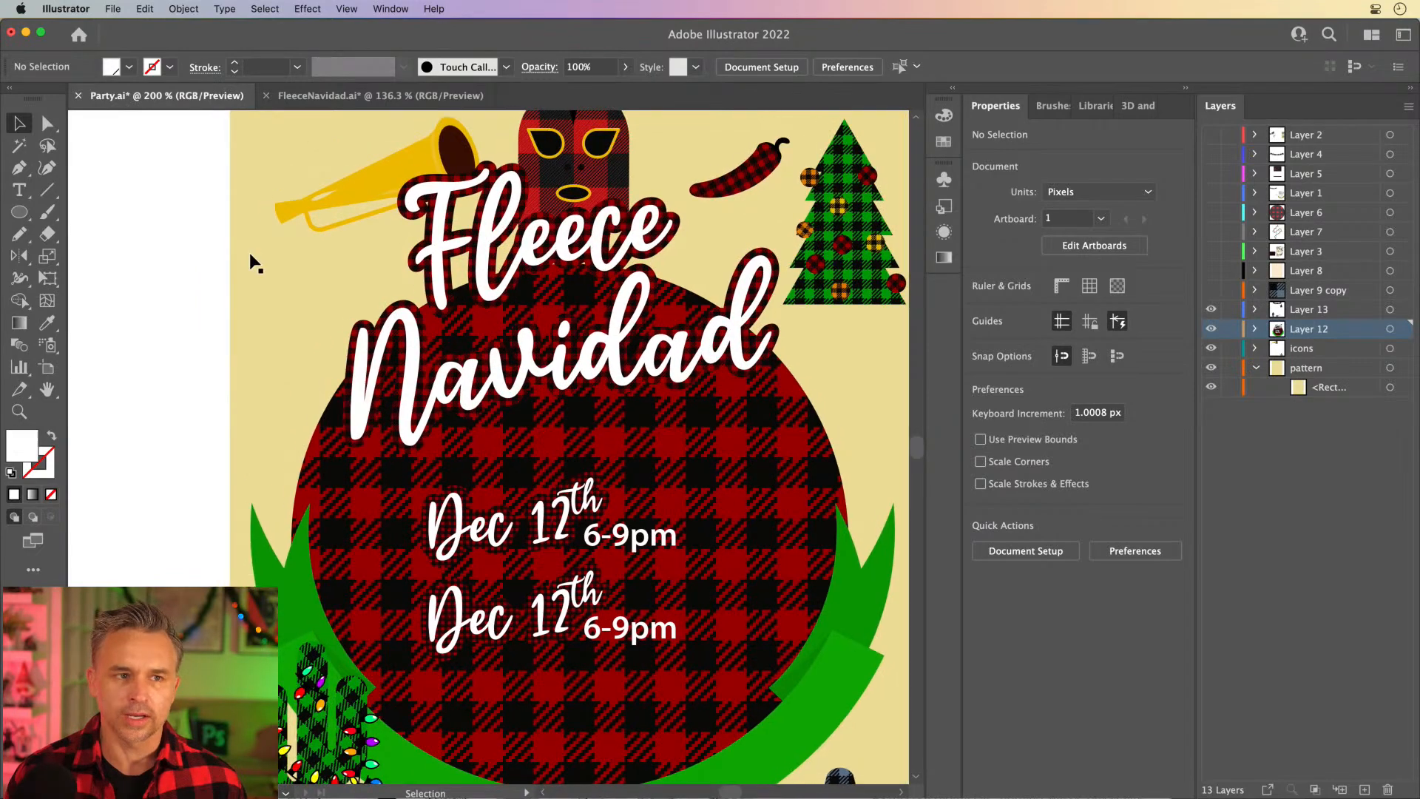
click(1184, 89)
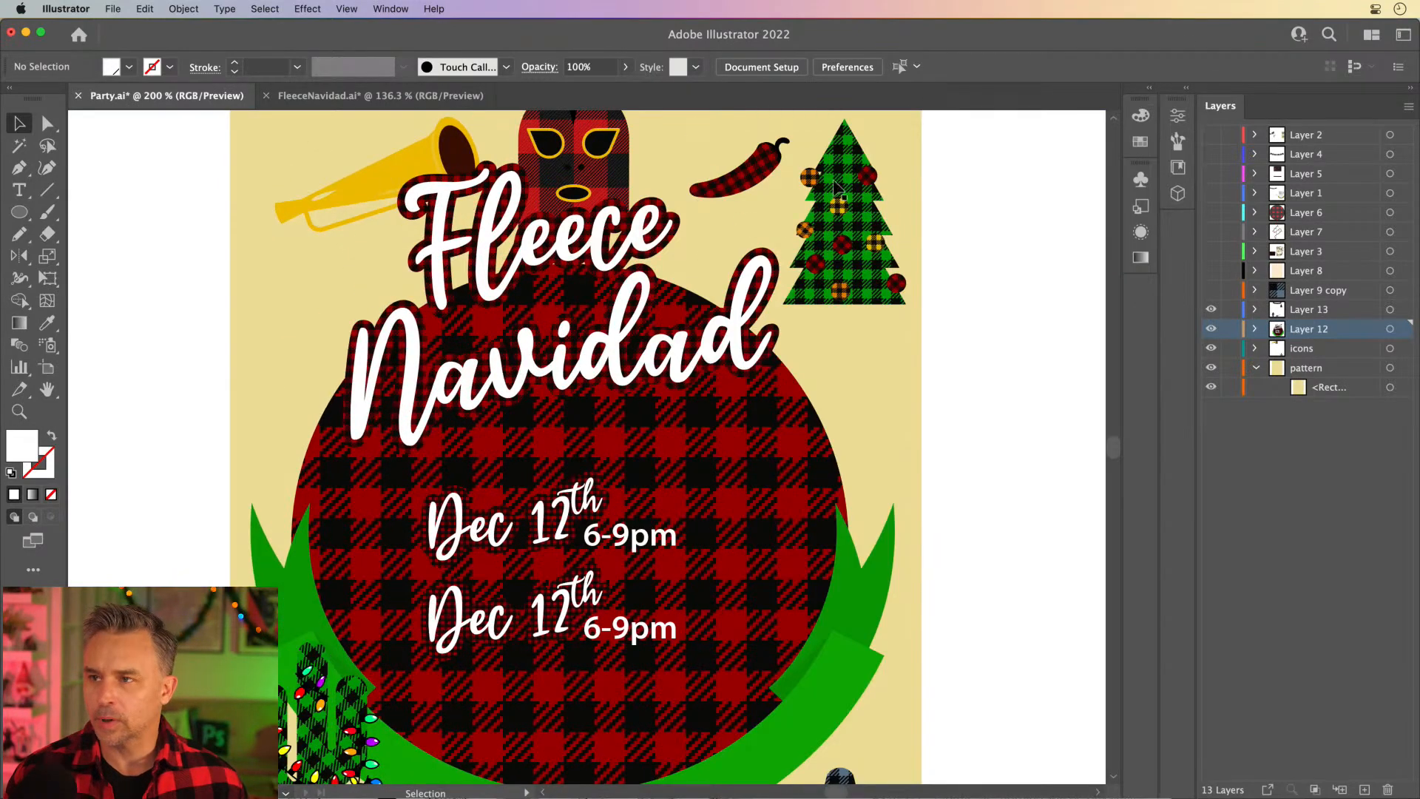